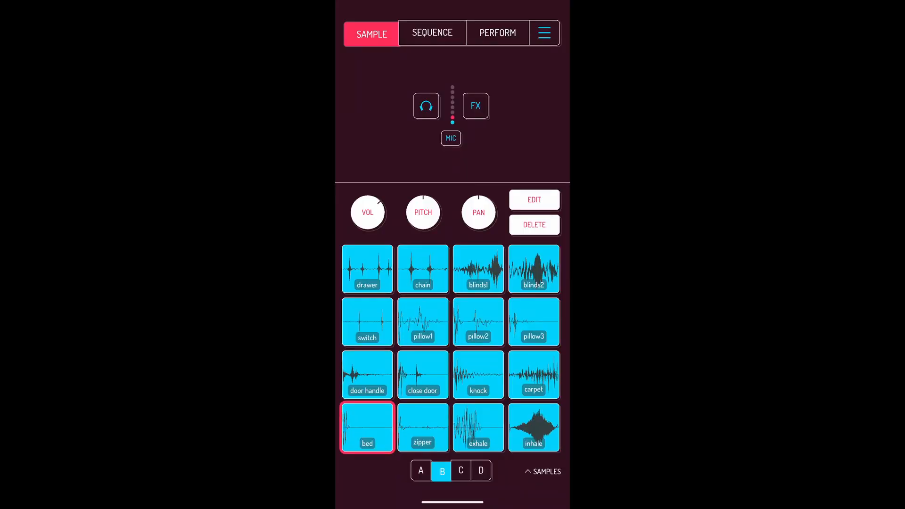
Step: Export all samples as edited samples named "koala samples 2" and save the zip in the Downloads folder
left_click(545, 33)
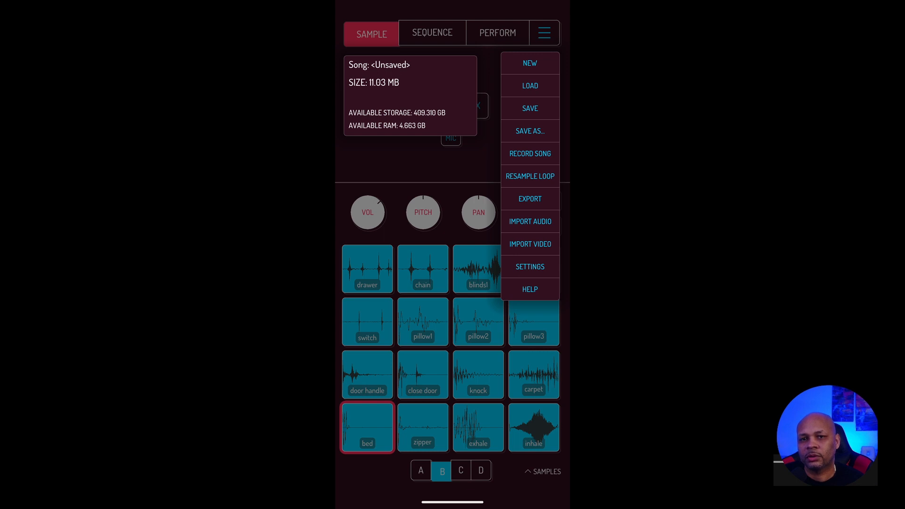
left_click(530, 198)
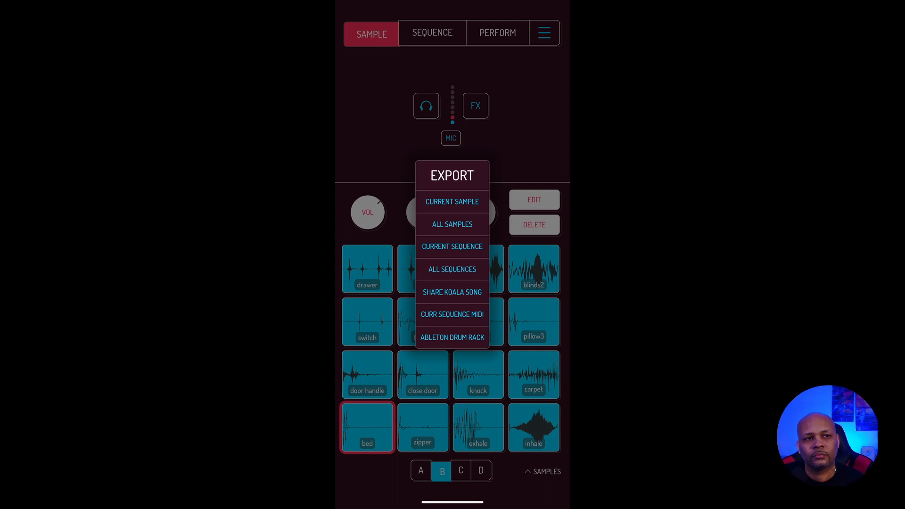
left_click(452, 224)
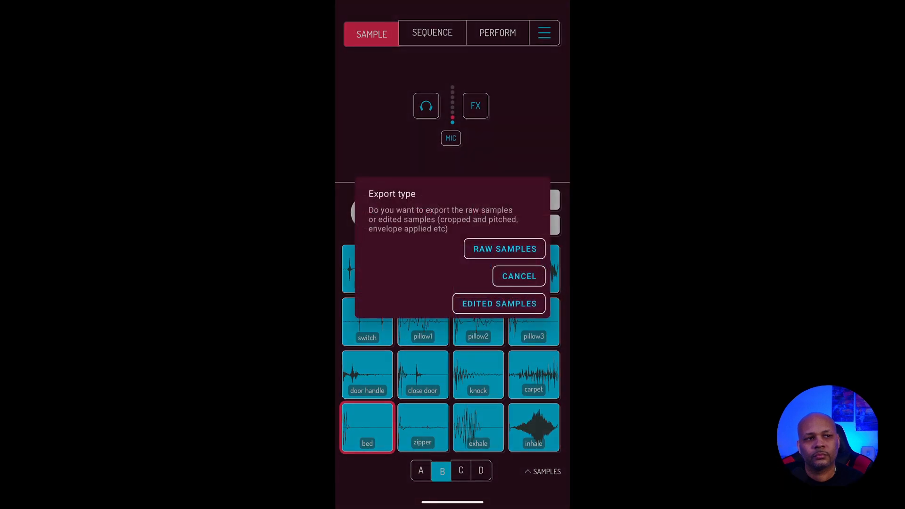
left_click(498, 303)
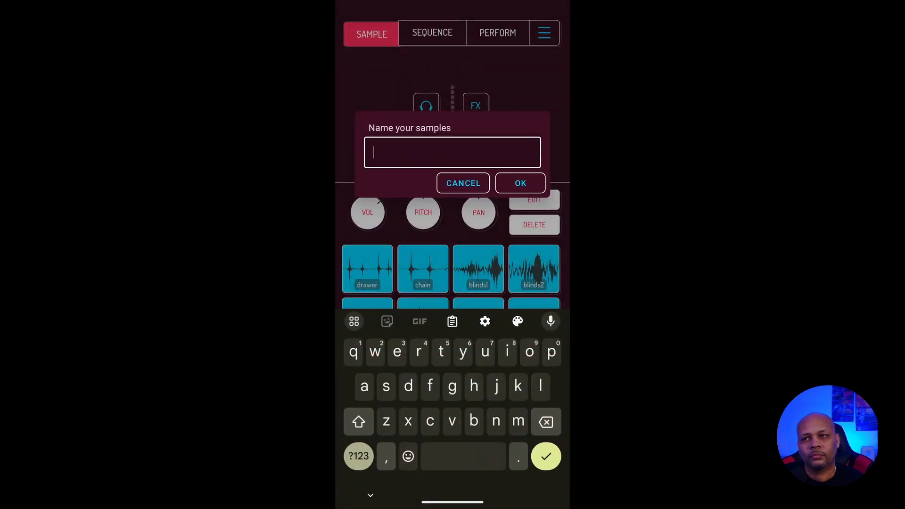
type("koala ")
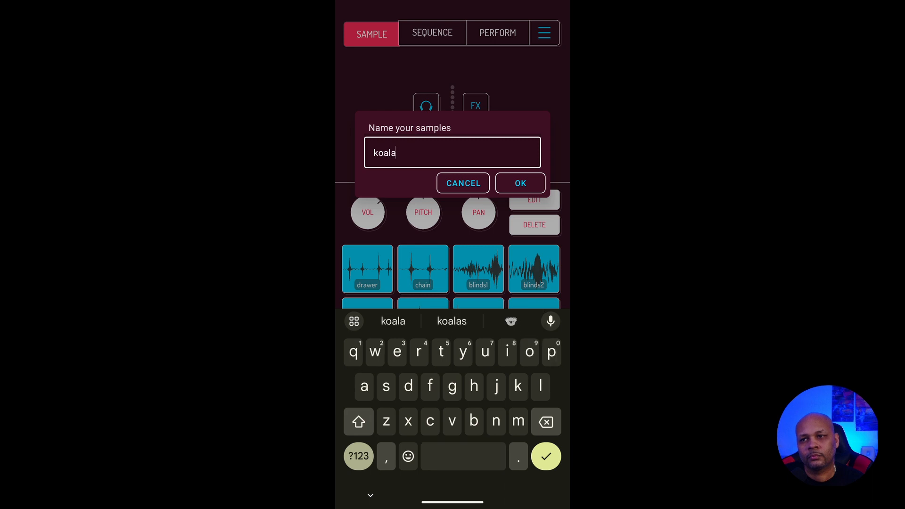
type("sampl")
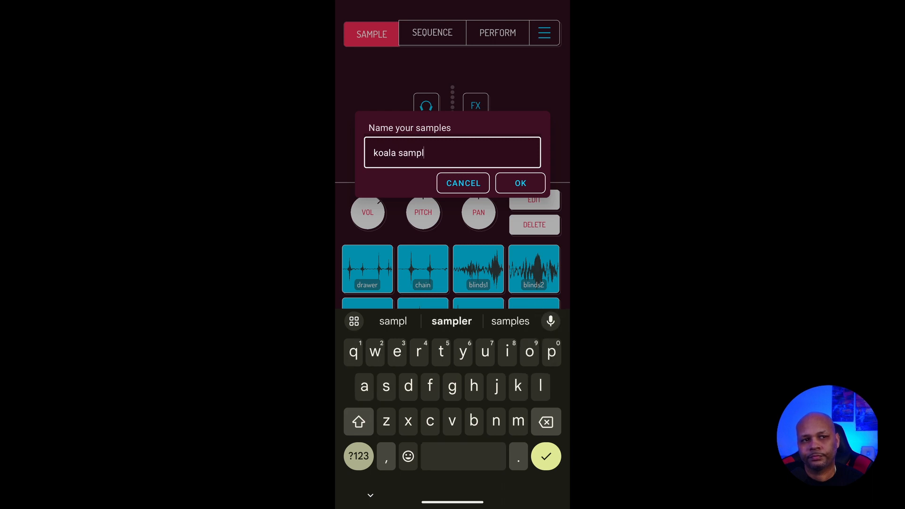
type("es 2")
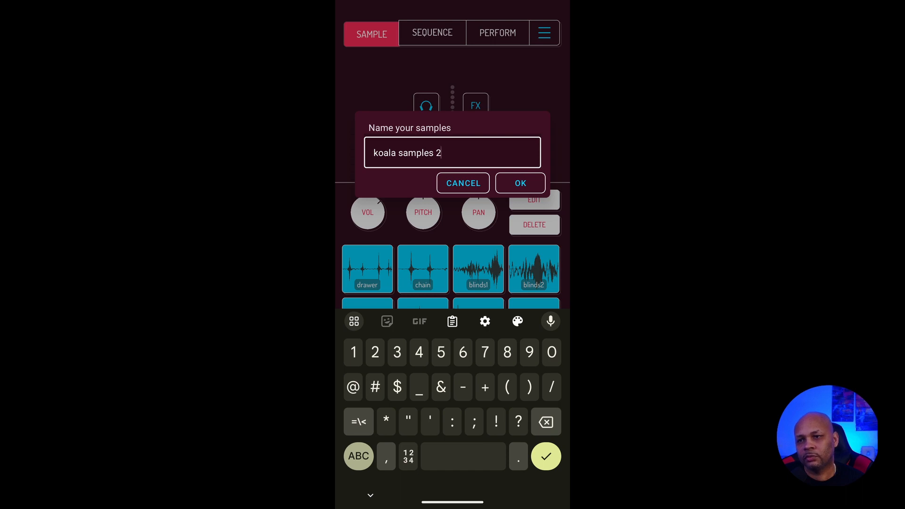
key("Return")
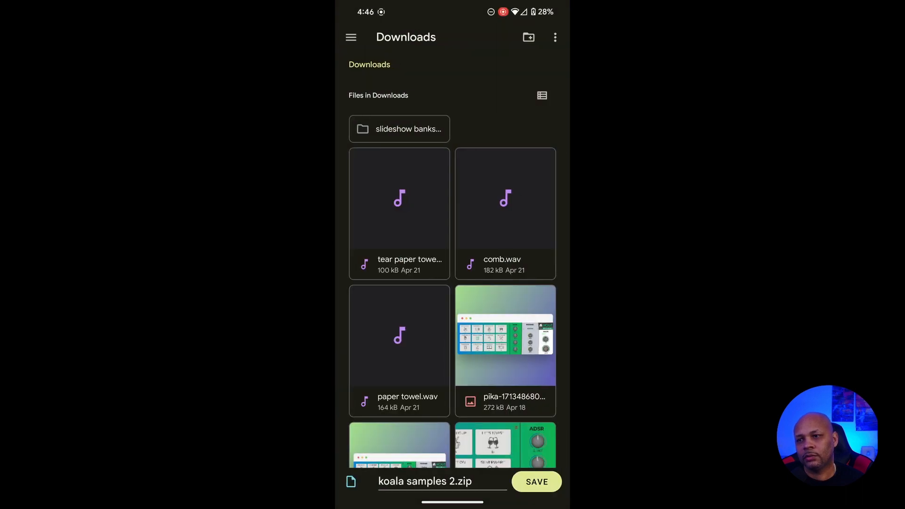
left_click(537, 482)
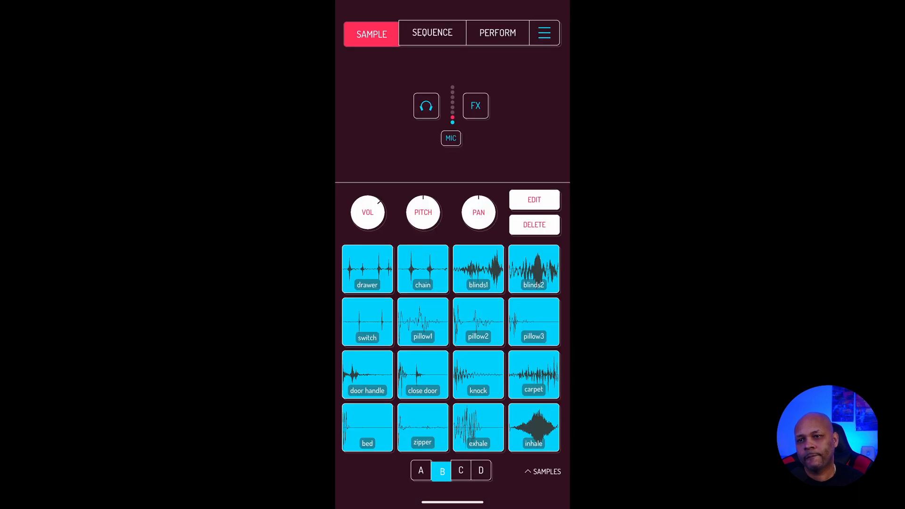
Step: Leave the sampler and switch to the Files app in the home screen's Google folder
left_click_drag(453, 502, 452, 306)
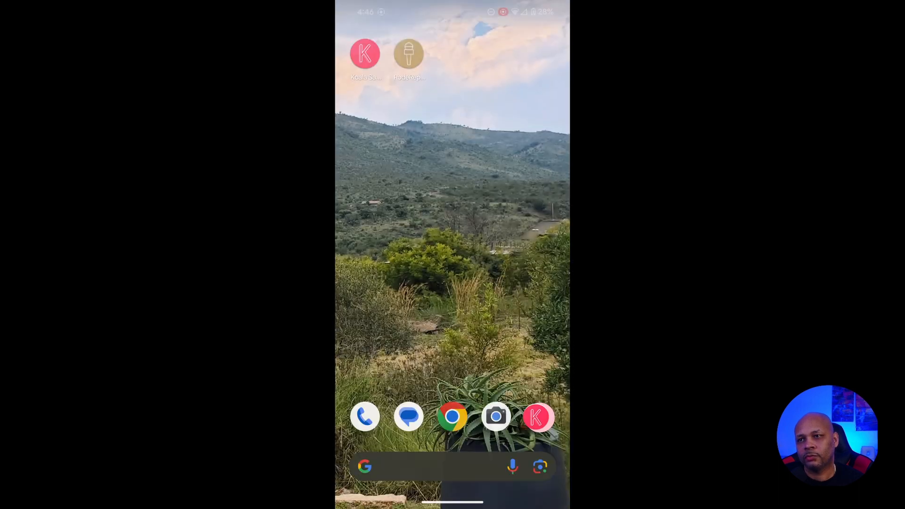
left_click_drag(391, 283, 523, 282)
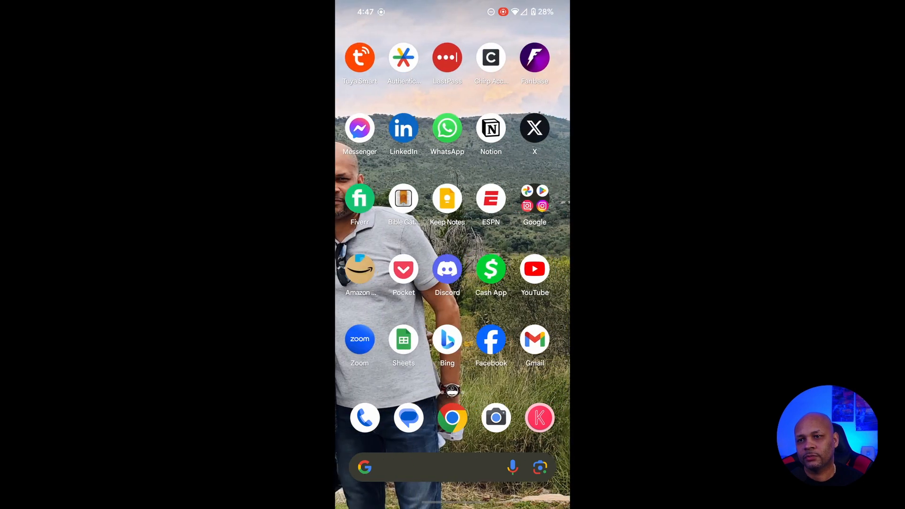
left_click(539, 198)
left_click(530, 190)
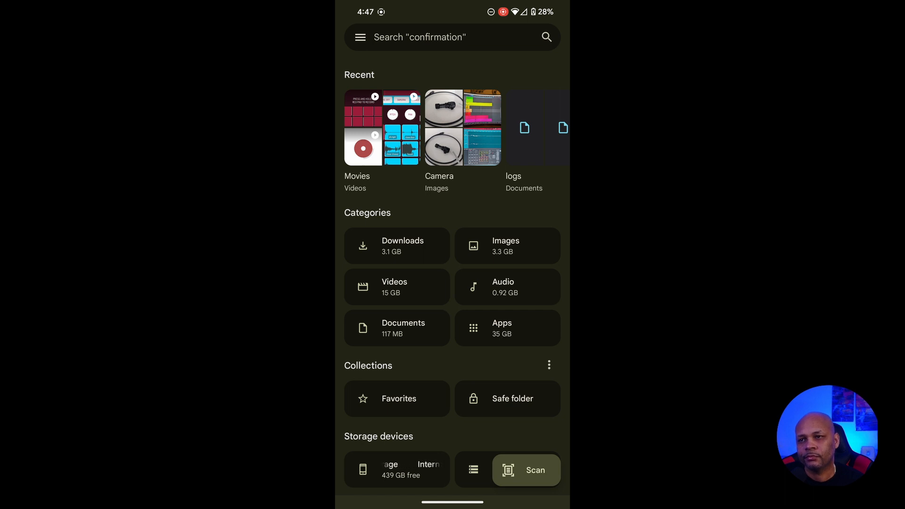
left_click(396, 327)
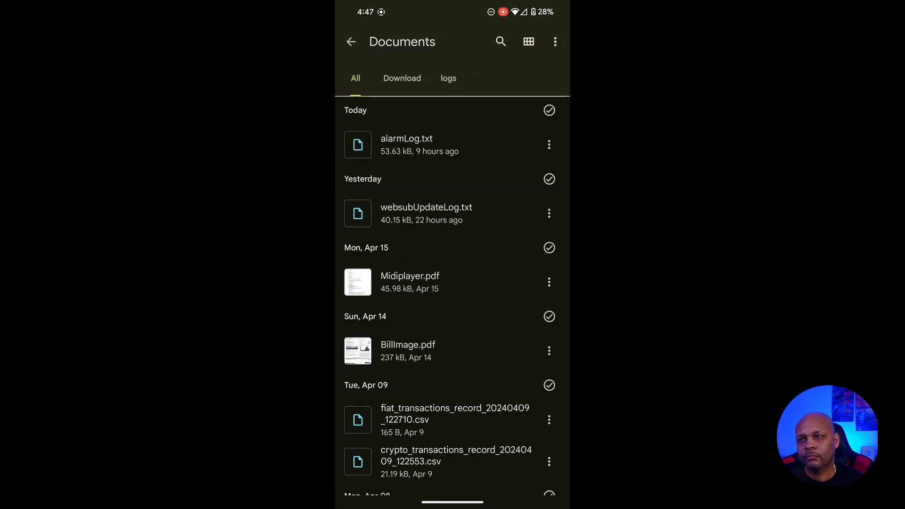
scroll(453, 121, "up", 1)
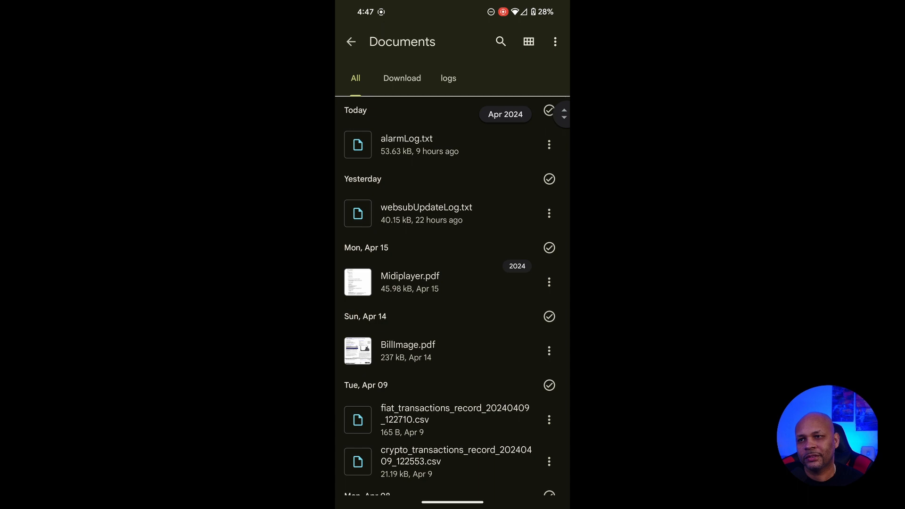
left_click(402, 78)
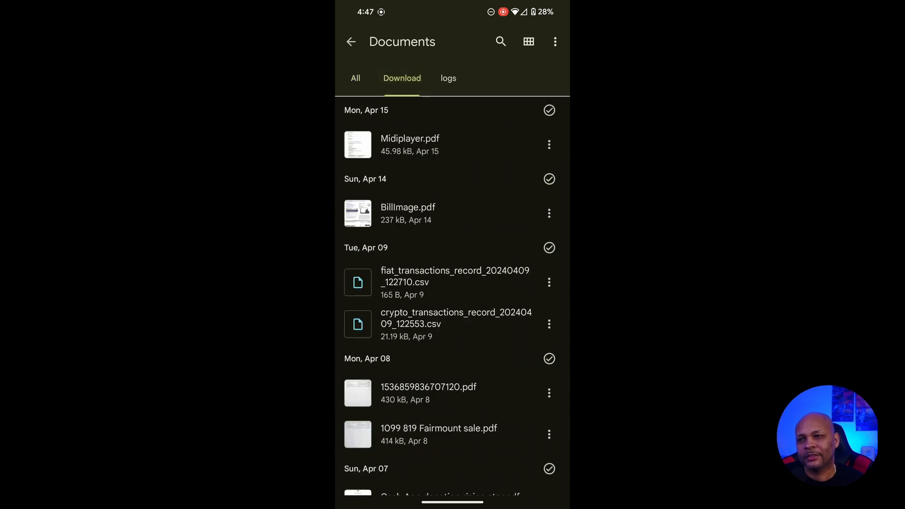
left_click(355, 78)
left_click(351, 42)
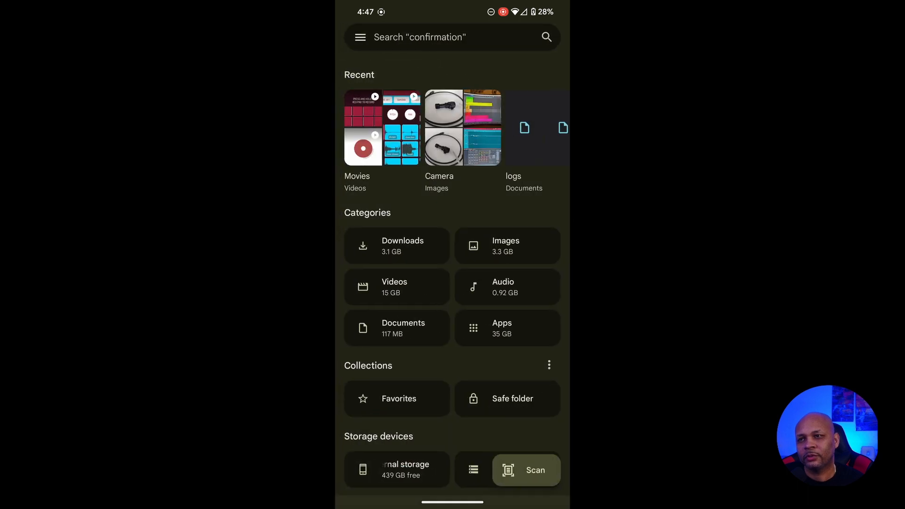
Step: Examine the list of audio files inside koala samples 2.zip in Downloads, and close the preview without extracting
left_click(384, 245)
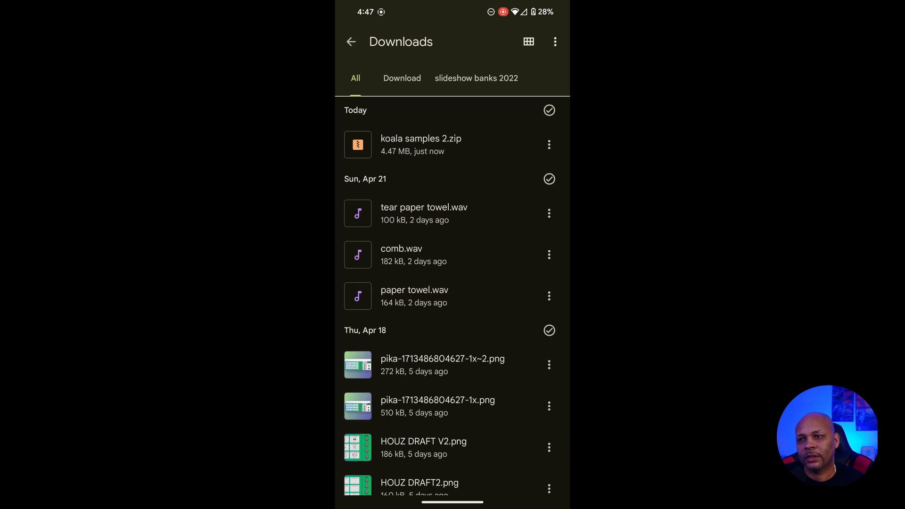
left_click(421, 144)
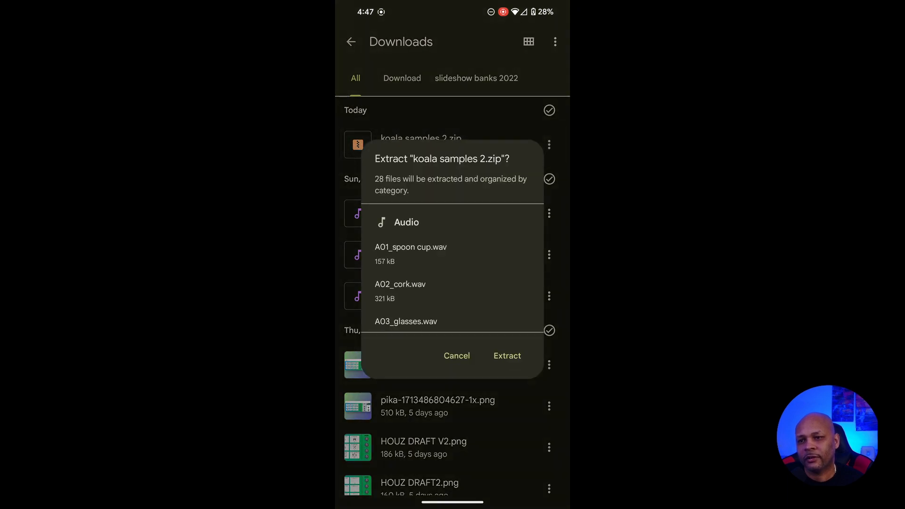
scroll(452, 268, "down", 5)
scroll(452, 267, "down", 2)
scroll(452, 268, "down", 3)
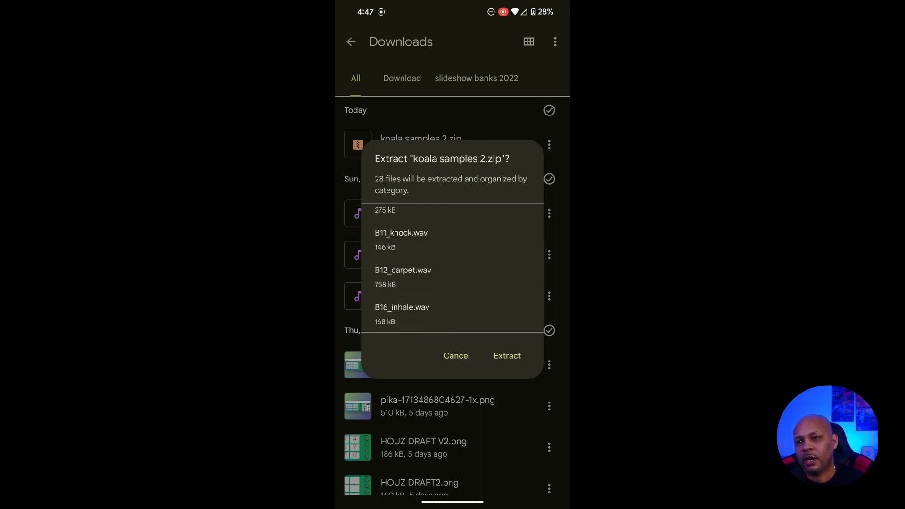
scroll(452, 268, "up", 4)
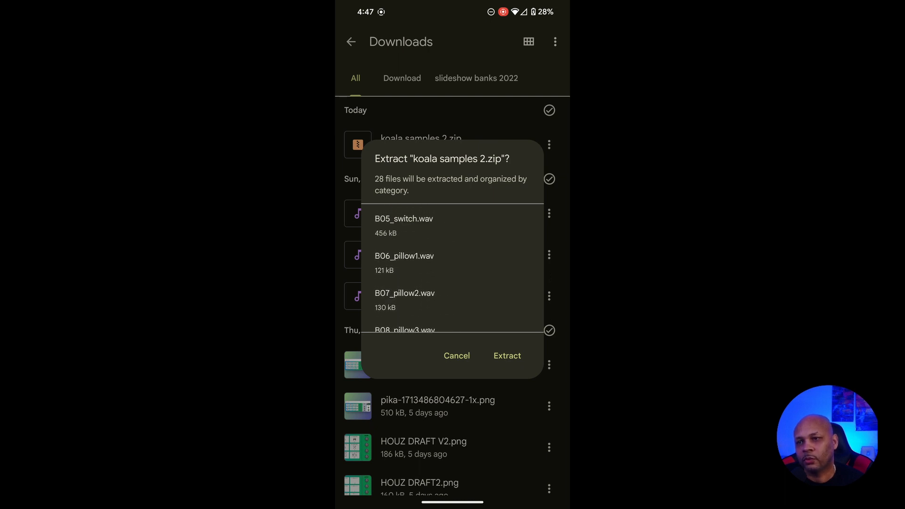
scroll(453, 267, "up", 1)
scroll(452, 268, "up", 4)
scroll(453, 267, "up", 3)
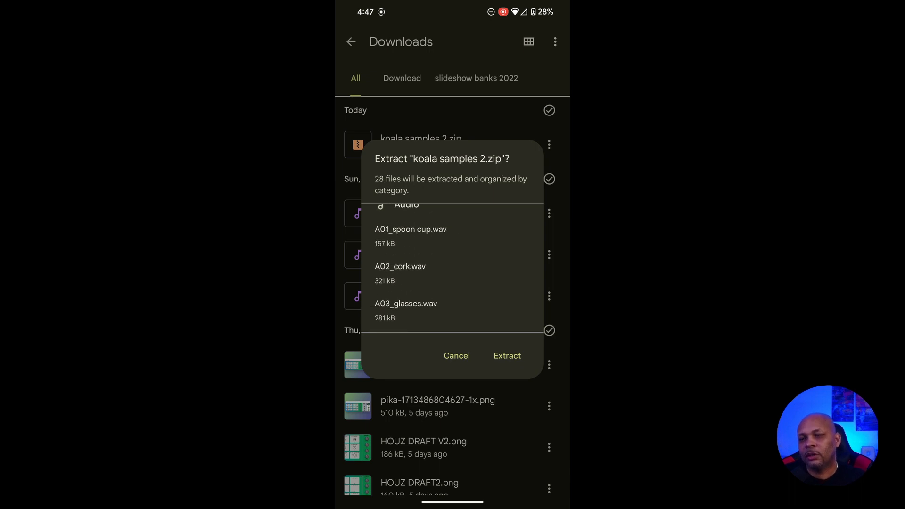
key("Escape")
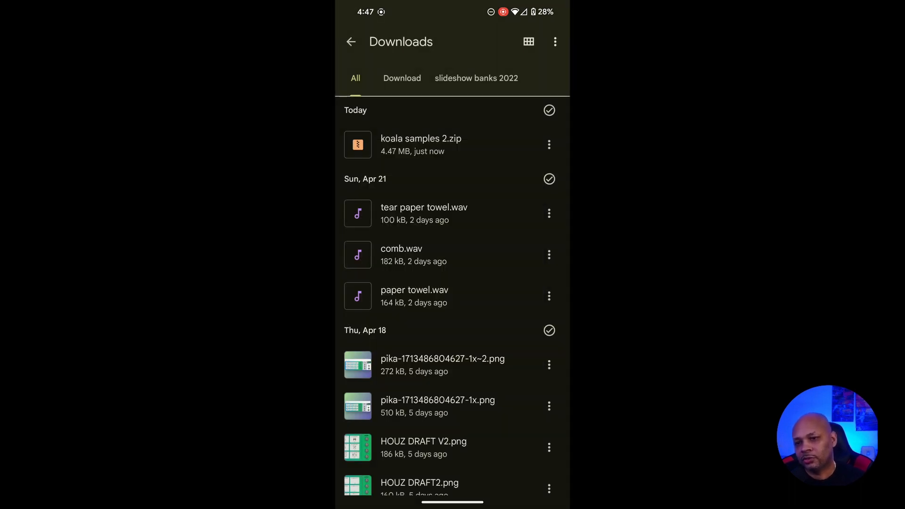
Step: Switch to Google Drive, upload koala samples 2.zip from the phone's recent files, and refresh the file list
key("super")
left_click(538, 199)
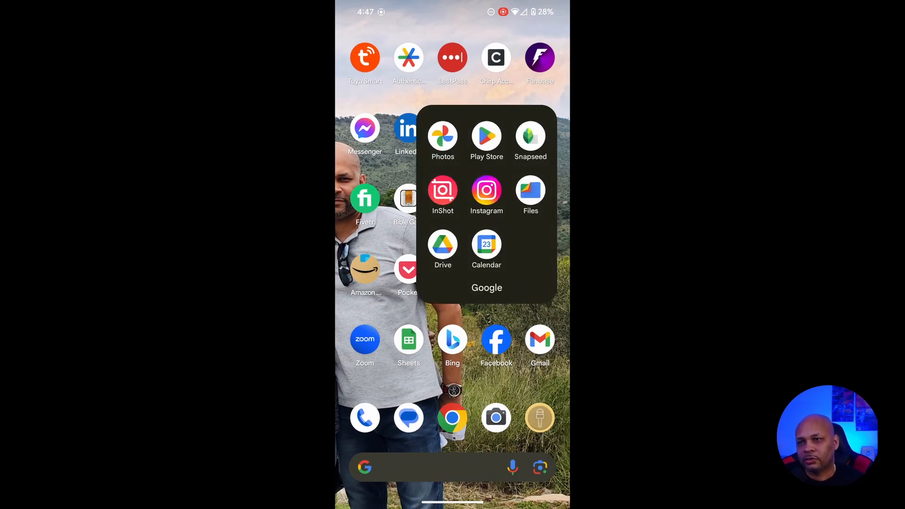
left_click(442, 244)
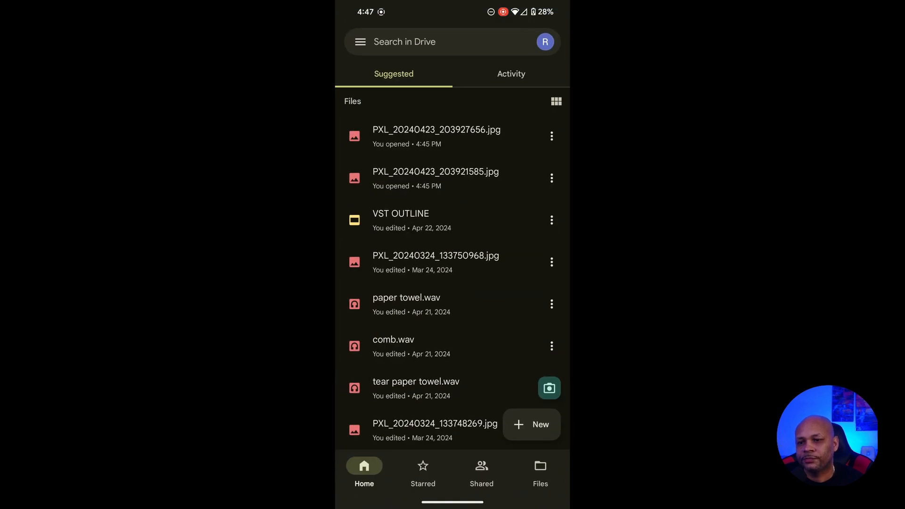
left_click(532, 424)
left_click(452, 385)
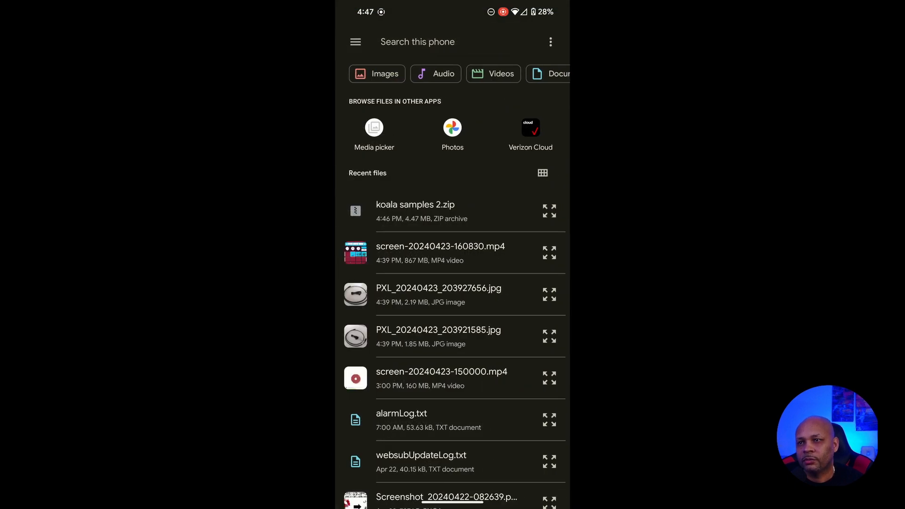
left_click(415, 210)
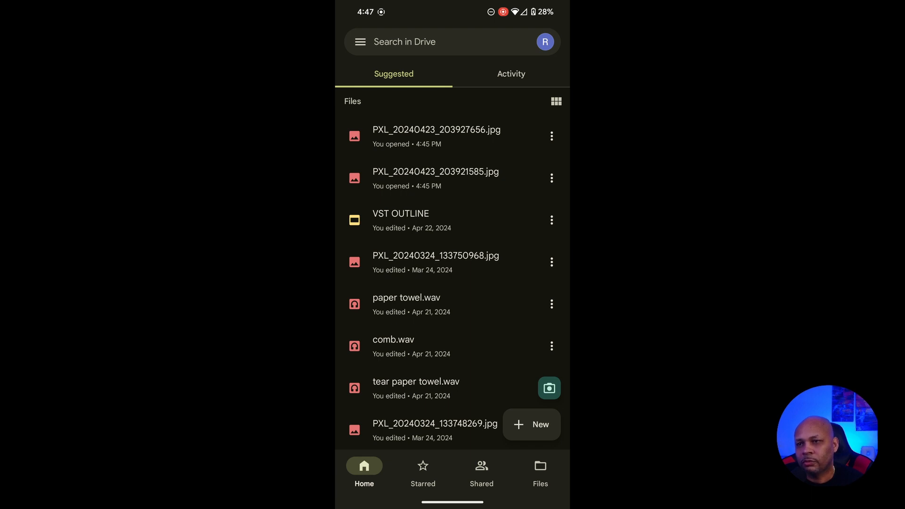
left_click_drag(452, 188, 452, 329)
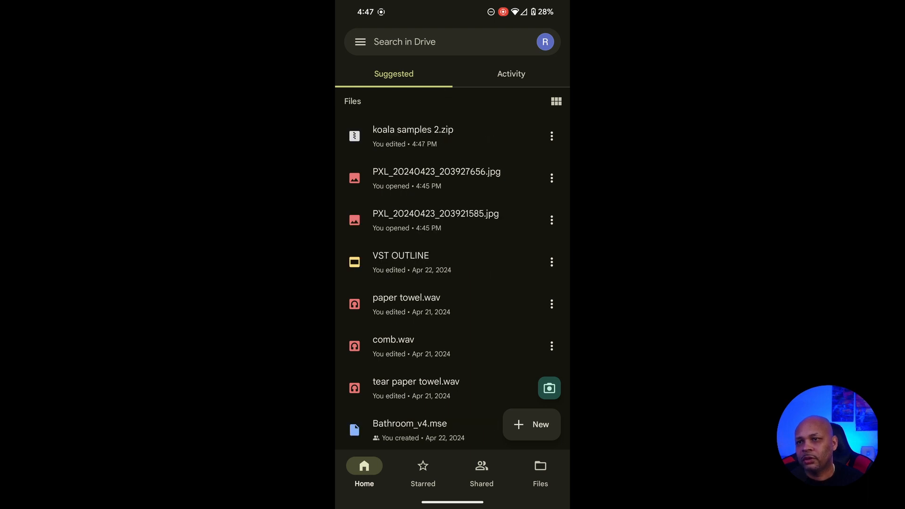
left_click_drag(452, 2, 452, 283)
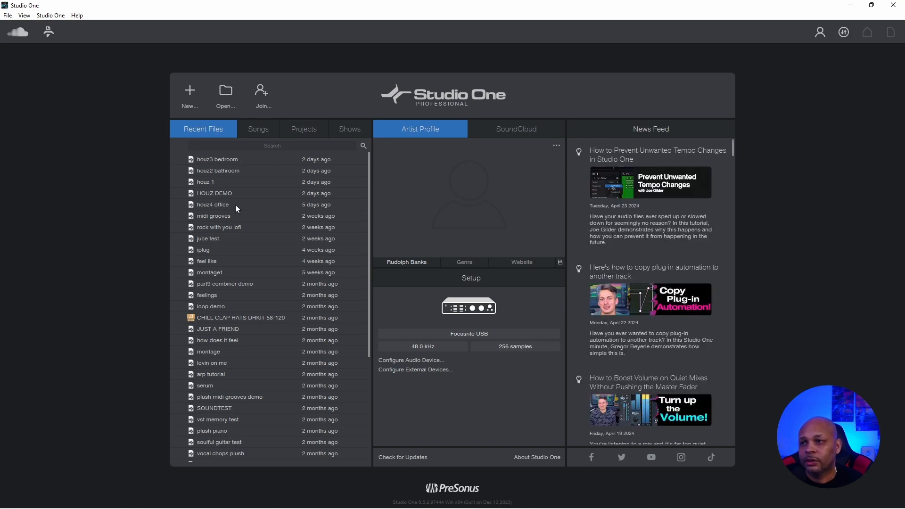
Step: In Studio One, create a new song from the Record and Mix template named "HOUZ bedroom samples 5"
left_click(191, 99)
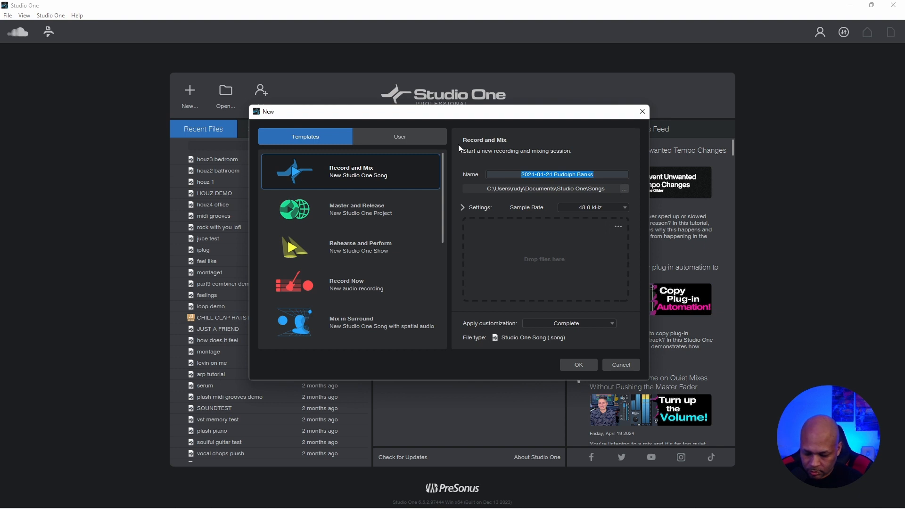
type("bedrrom")
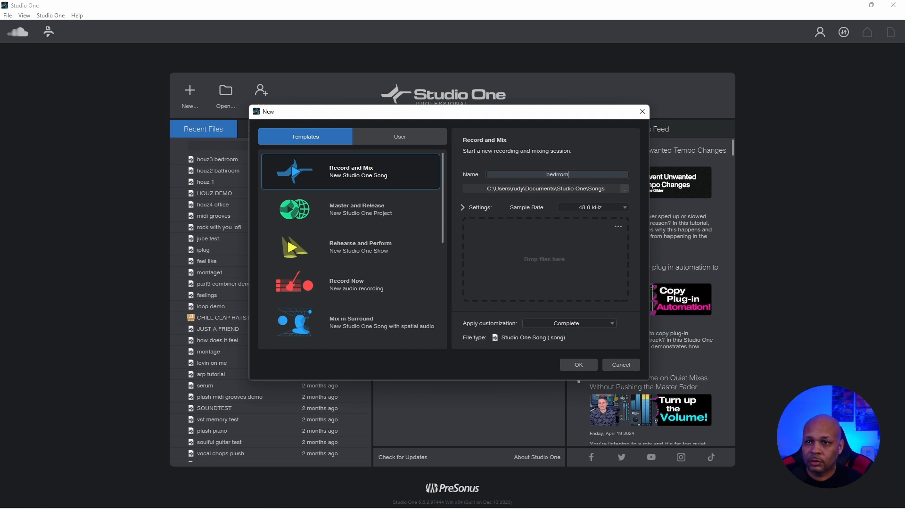
key("BackSpace")
key("BackSpace")
key("BackSpace")
type("oom samples")
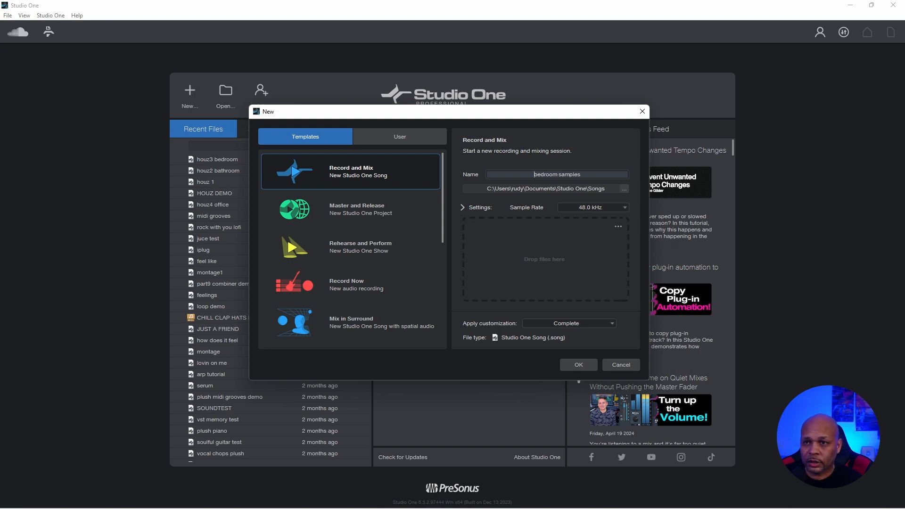
type("HO")
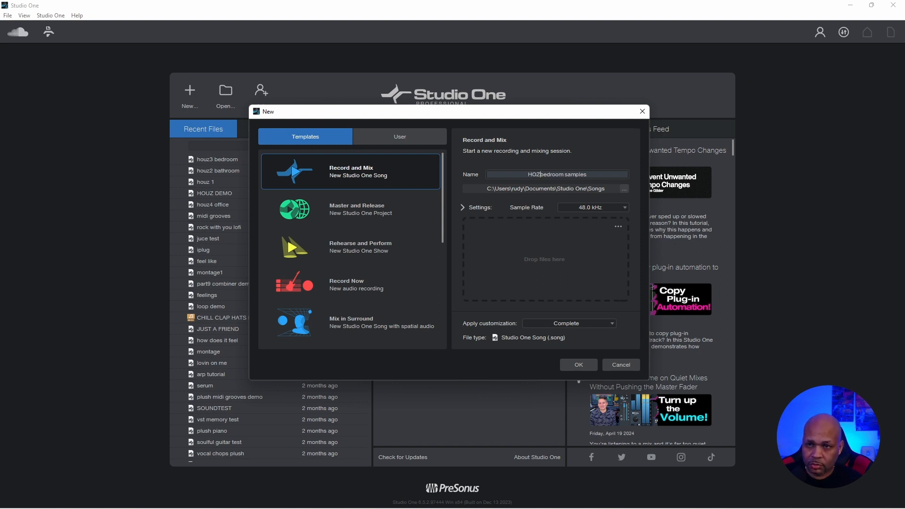
type("UZ")
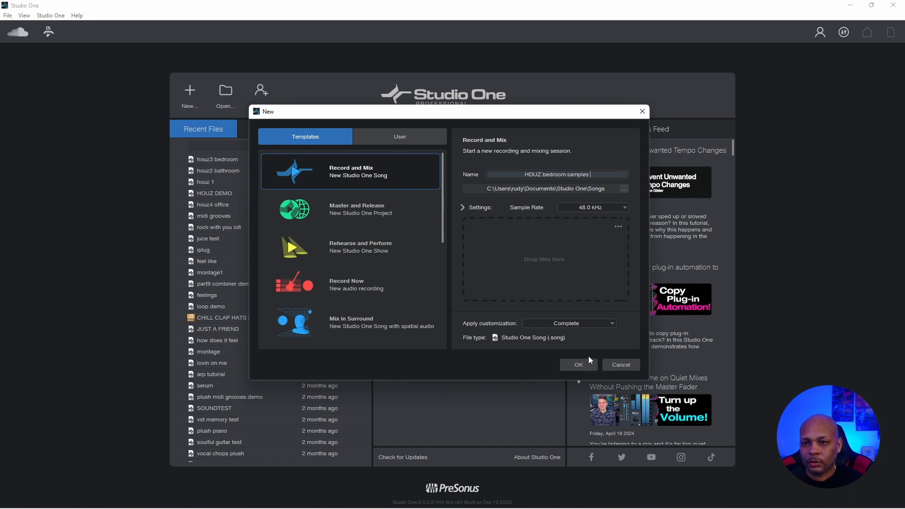
type("5")
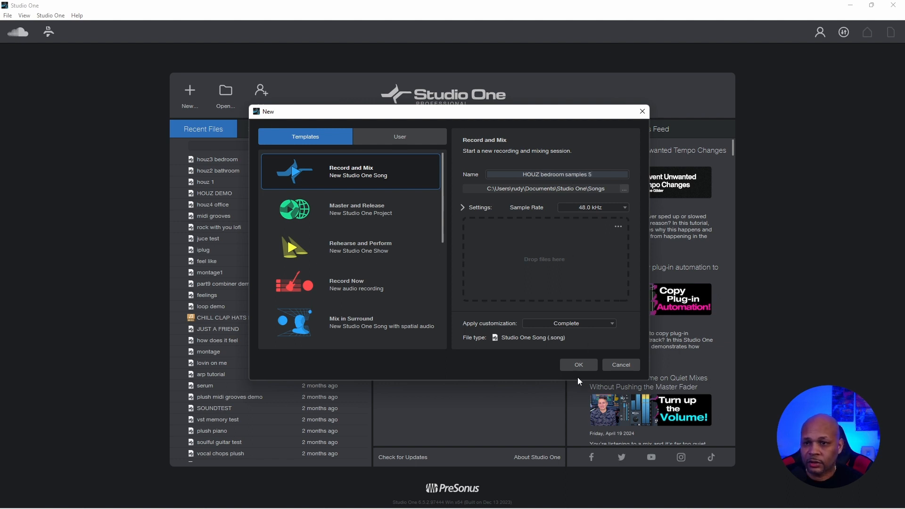
left_click(579, 366)
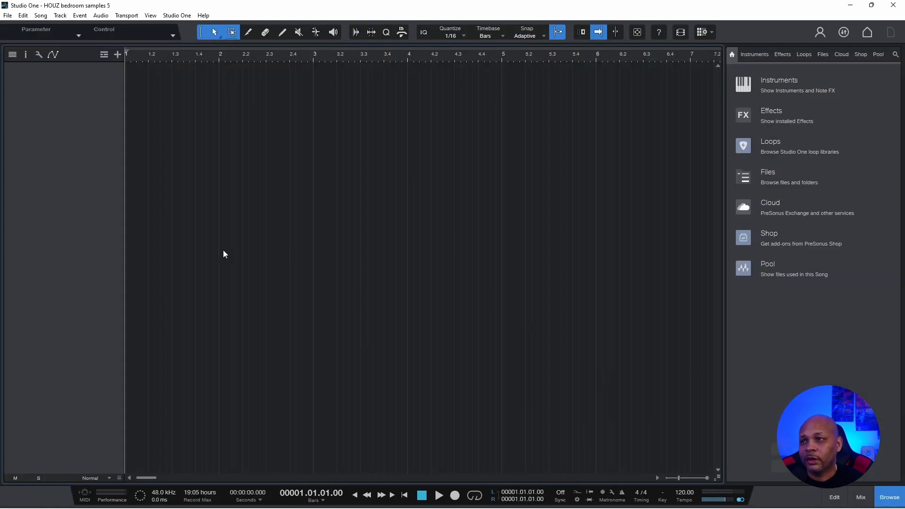
Step: Switch to File Explorer and open the koala samples 2.zip archive in the SAMPLES folder, dismissing the licence reminder
key("alt+Tab")
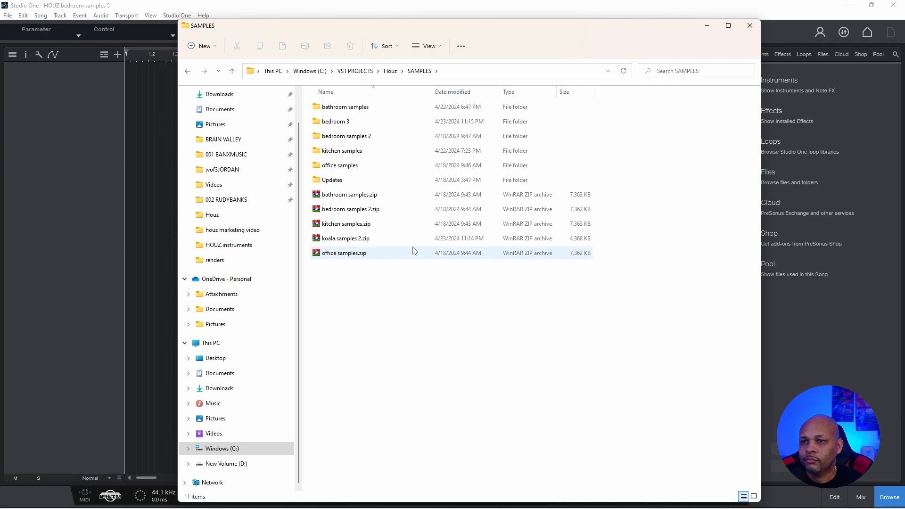
left_click(331, 238)
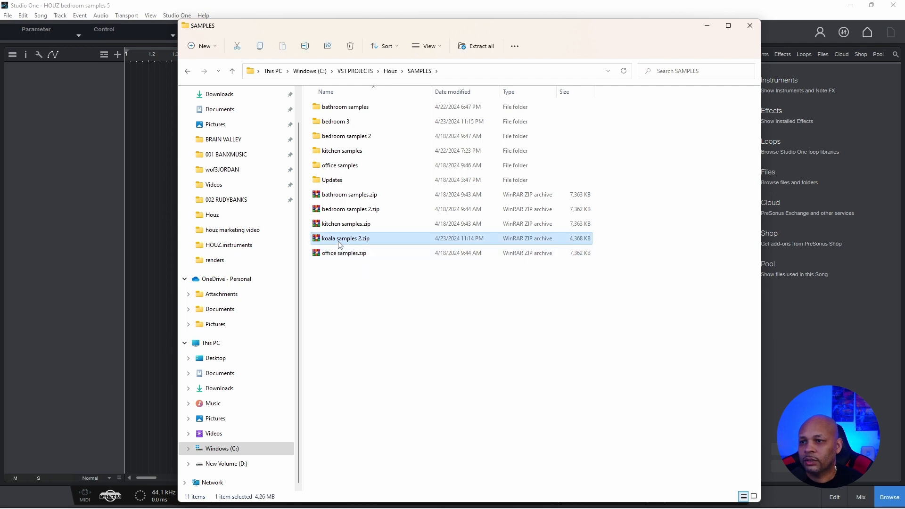
double_click(342, 241)
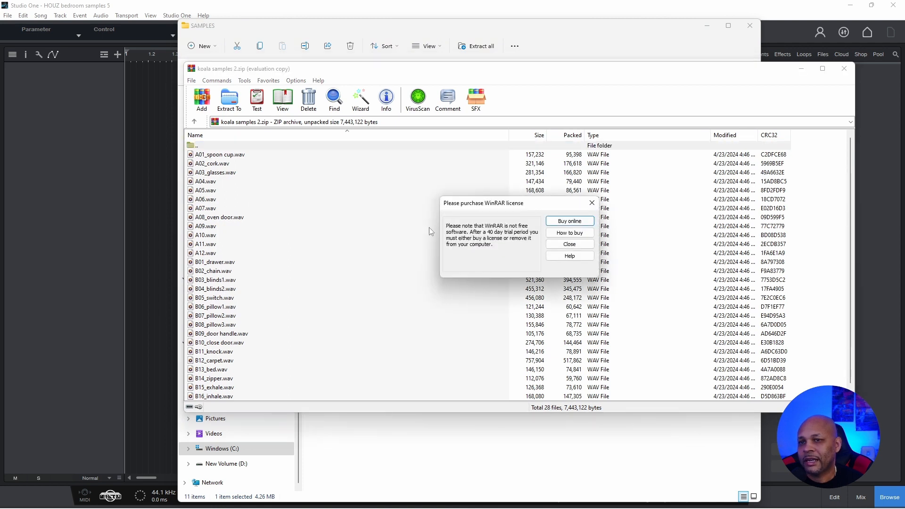
left_click(553, 246)
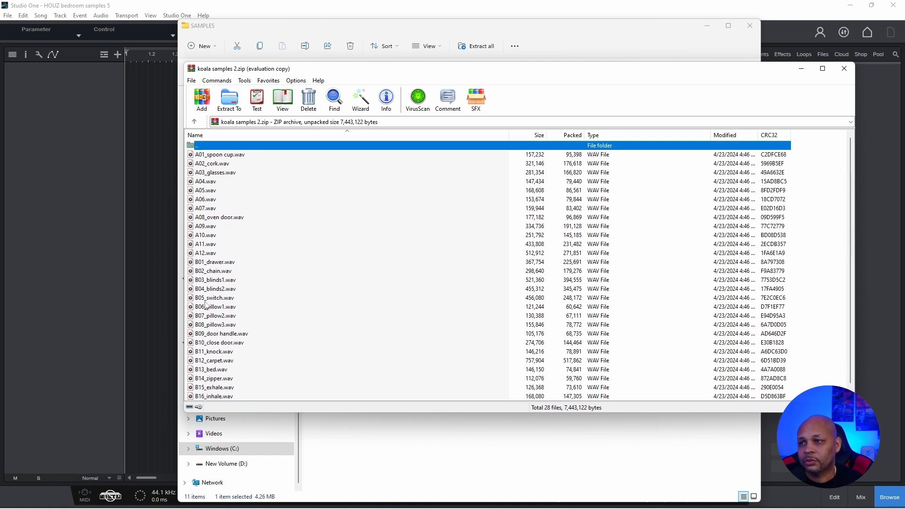
Step: Extract B01_drawer.wav through B16_inhale.wav from koala samples 2.zip into the bedroom 3 folder
left_click(202, 254)
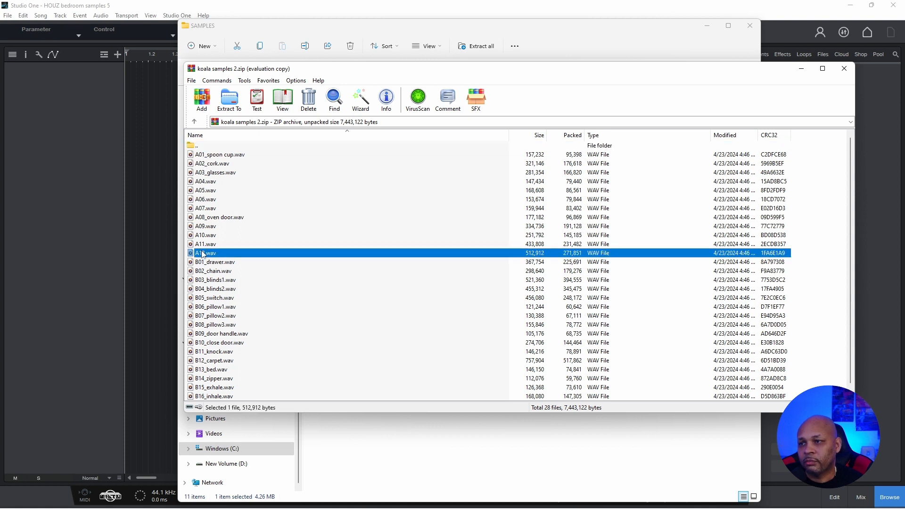
scroll(202, 256, "down", 1)
left_click(201, 254)
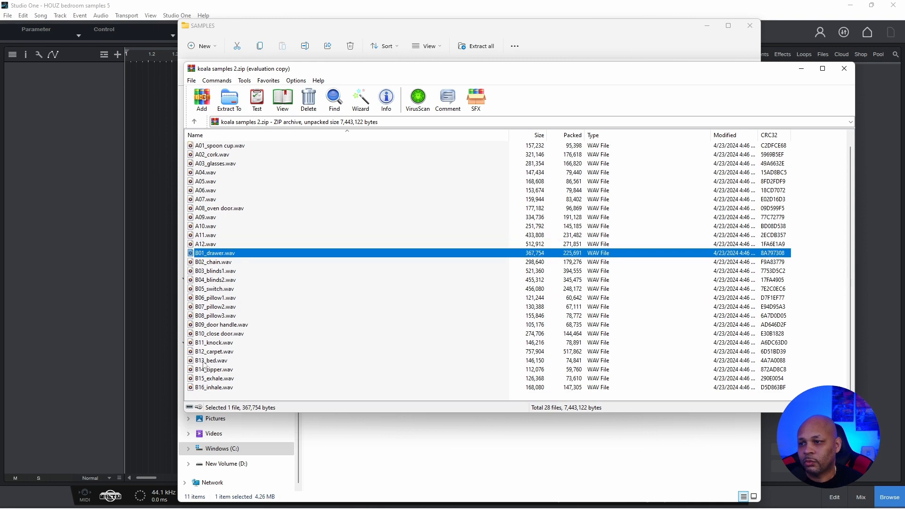
left_click(199, 390, "shift")
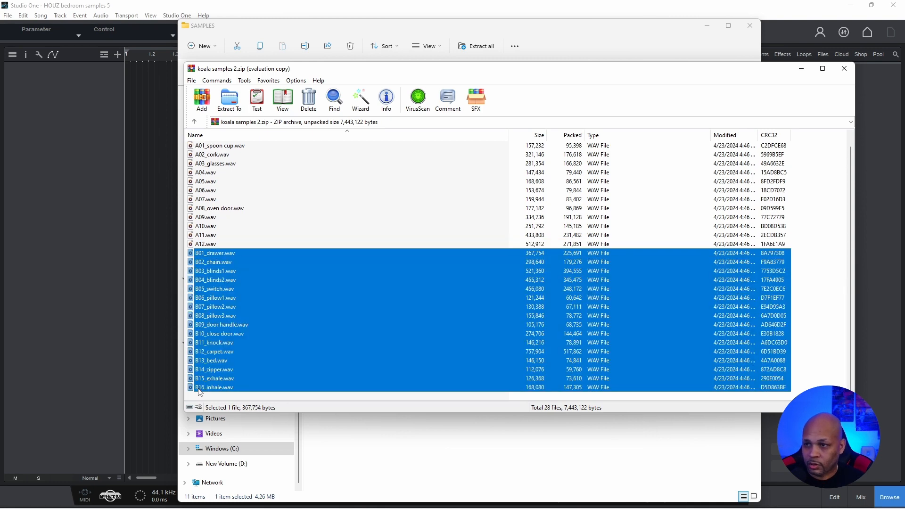
left_click_drag(316, 78, 463, 164)
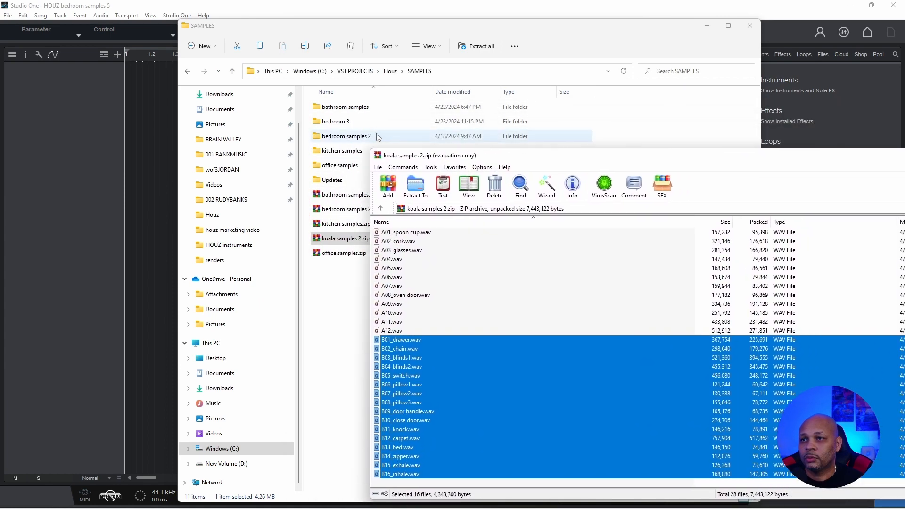
double_click(343, 123)
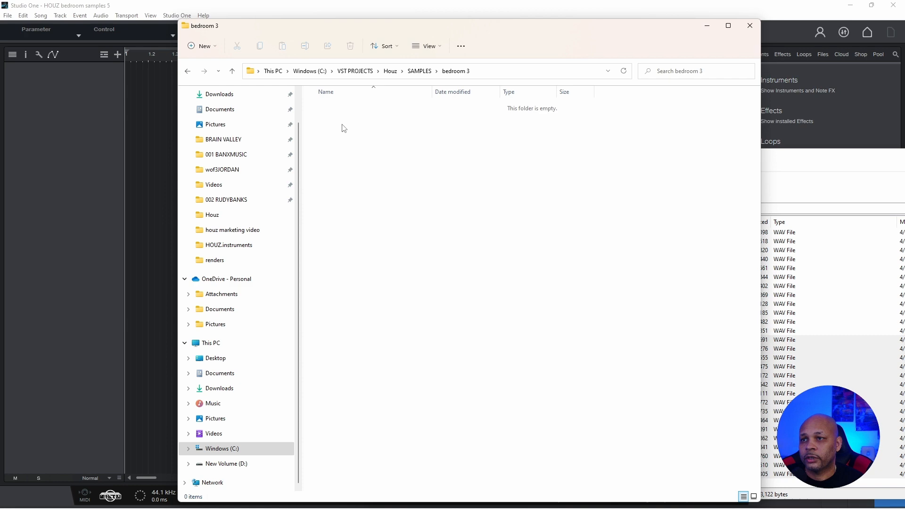
left_click(785, 167)
left_click_drag(403, 344, 351, 195)
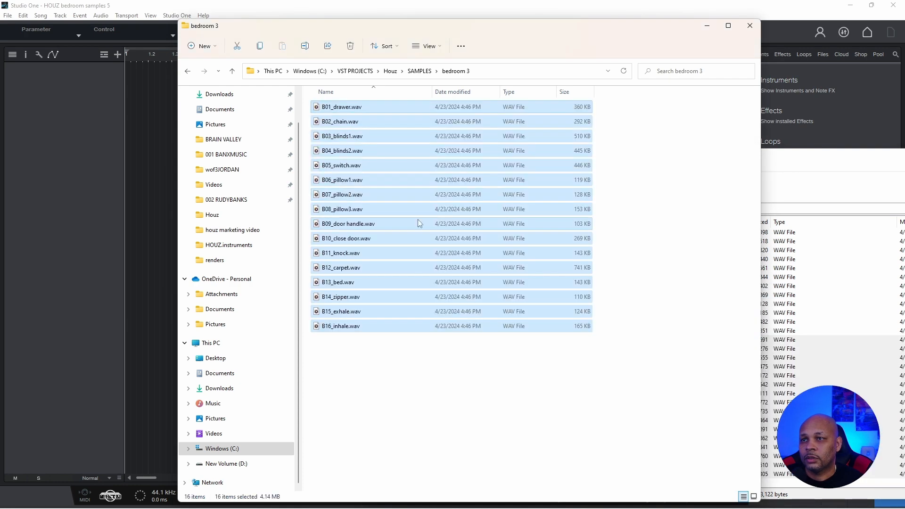
Step: Import all the bedroom 3 WAV files into the Studio One song, each on its own track starting at bar 1
left_click(851, 159)
left_click_drag(392, 29, 612, 101)
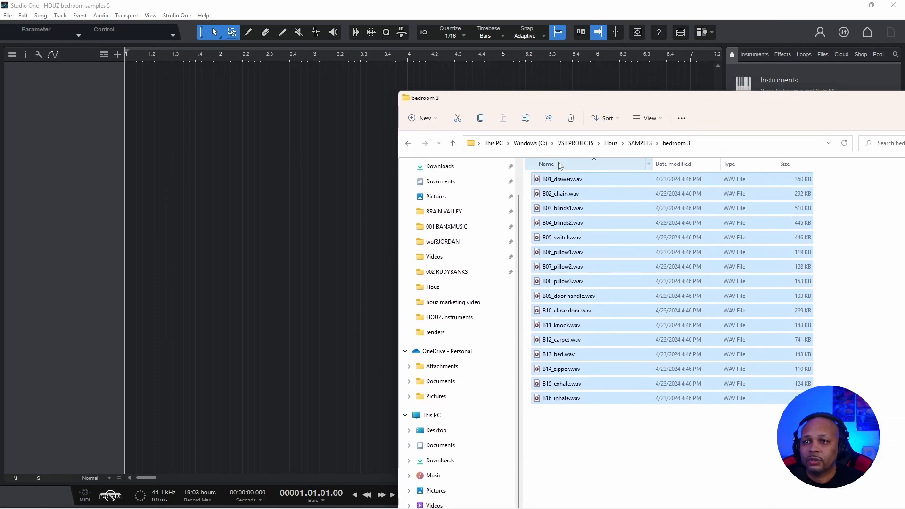
left_click_drag(536, 181, 140, 103)
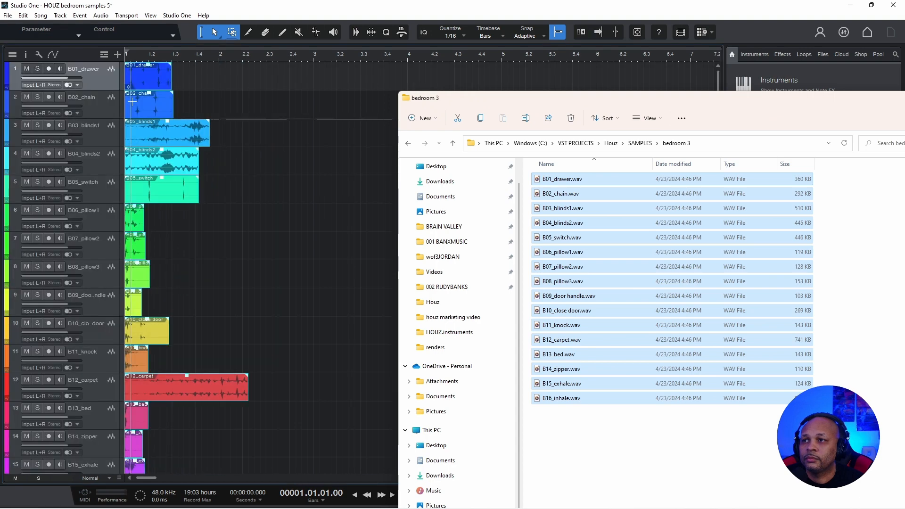
left_click_drag(635, 100, 904, 106)
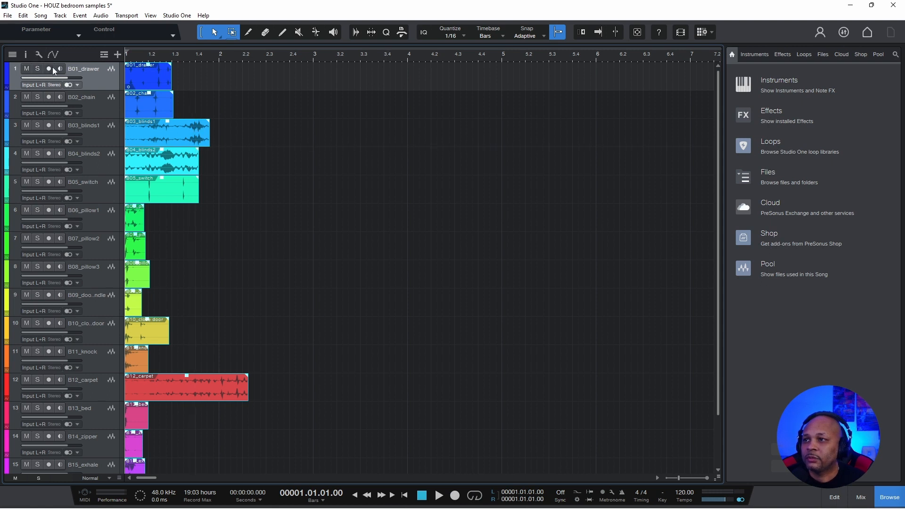
scroll(135, 252, "down", 3)
scroll(135, 251, "up", 3)
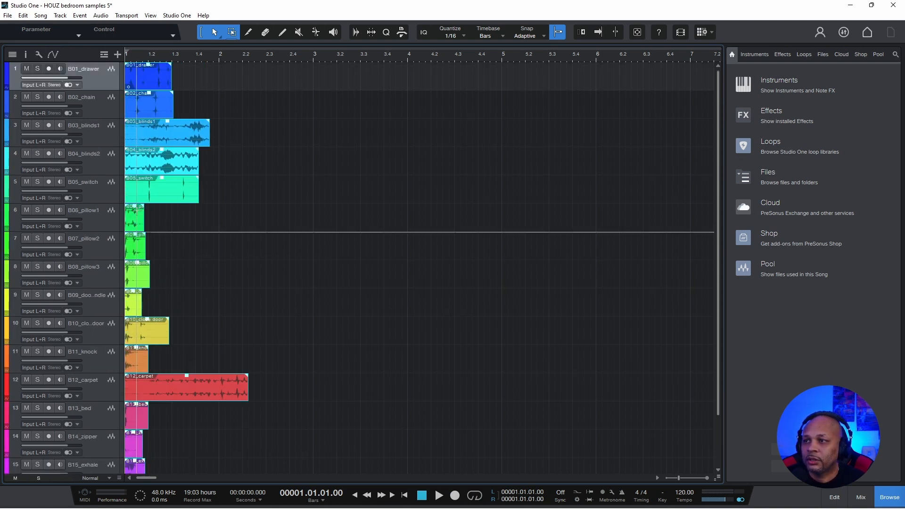
Step: Create autofades on all the selected audio events and insert the samples edit FX chain as their event effects
right_click(138, 81)
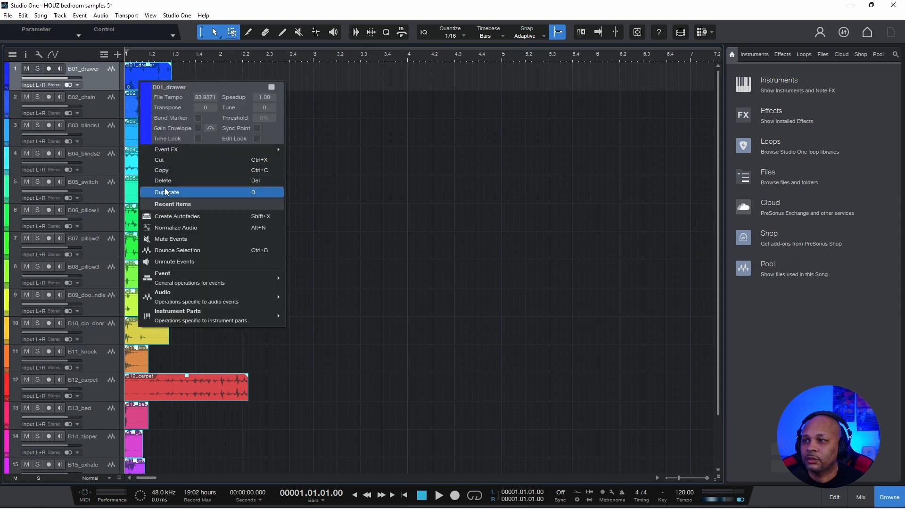
left_click(174, 218)
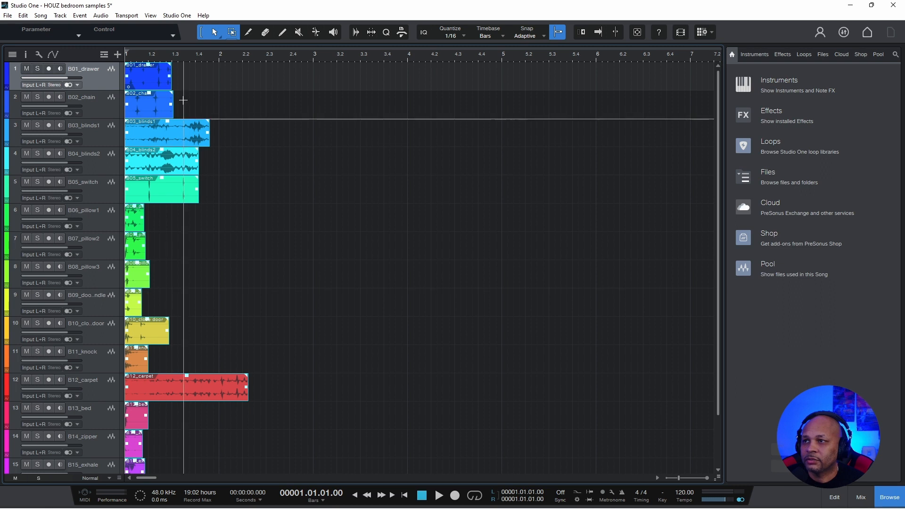
right_click(151, 80)
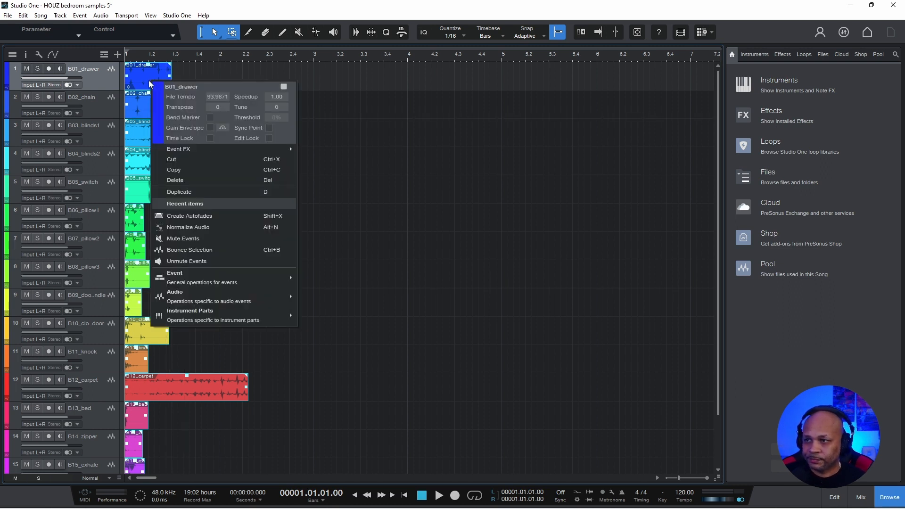
mouse_move(213, 151)
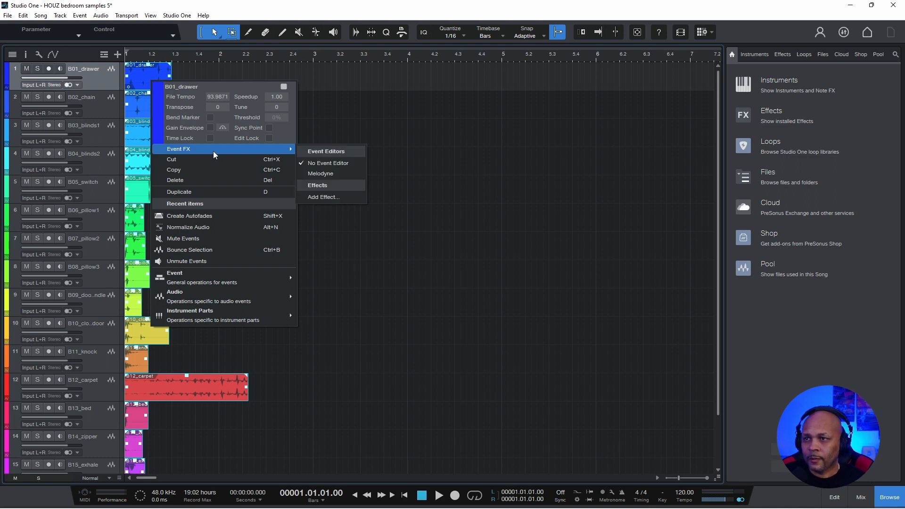
left_click(323, 197)
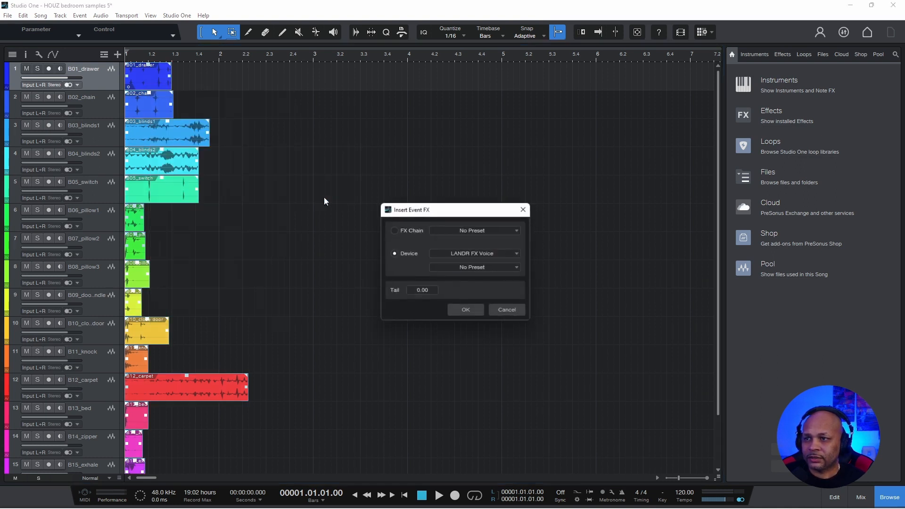
left_click(403, 229)
left_click(457, 231)
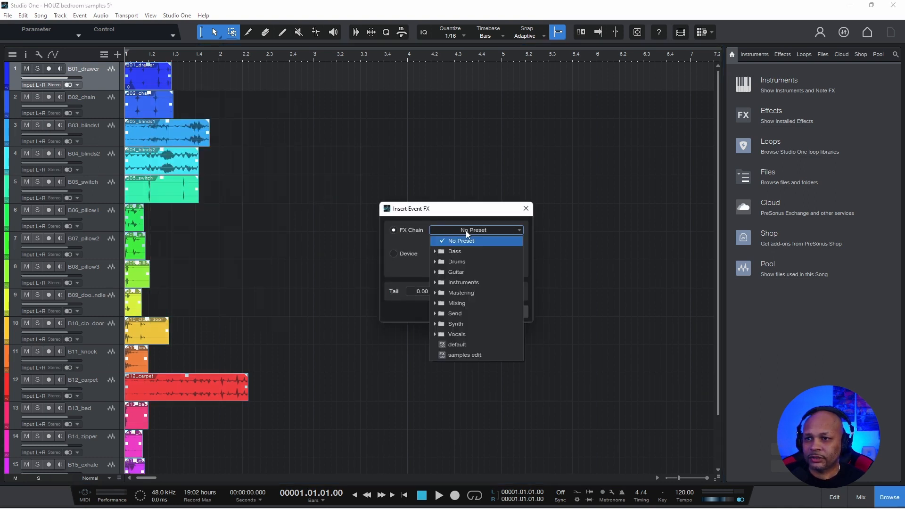
left_click(454, 355)
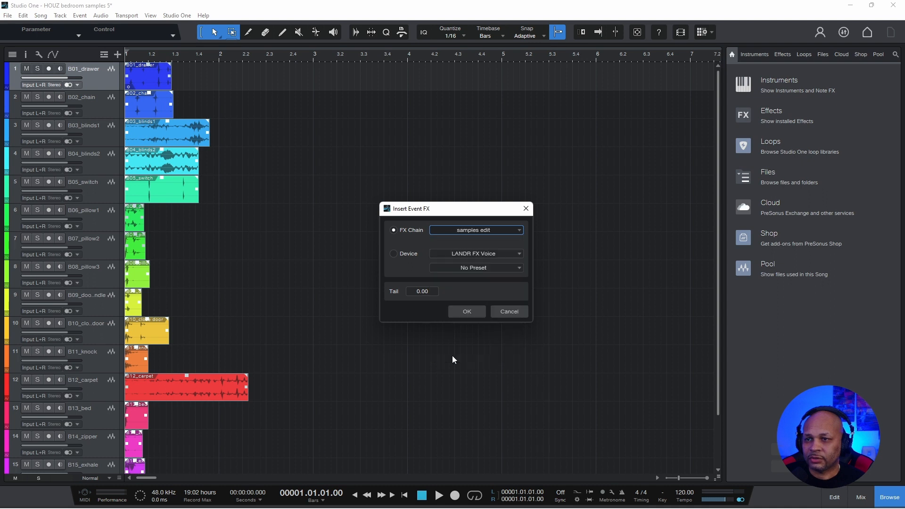
left_click(464, 313)
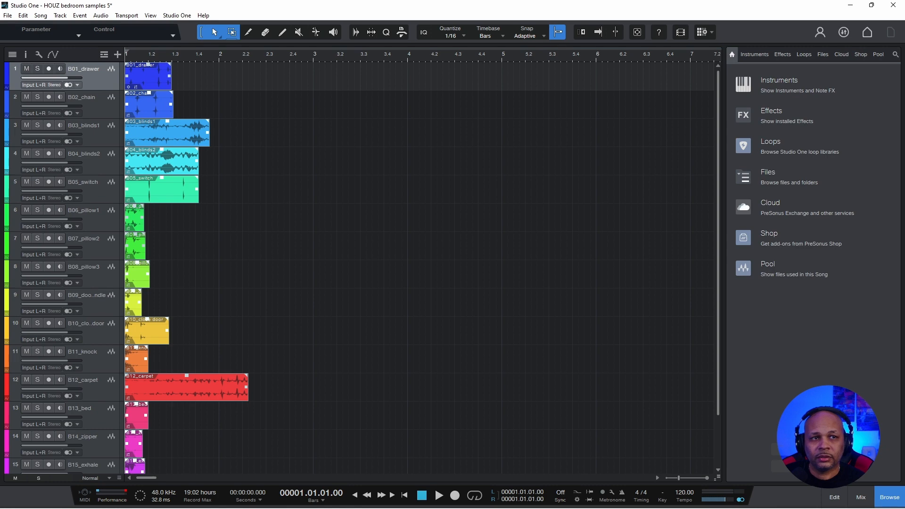
Step: Set the Pro EQ high-cut frequency on B01_drawer to 12.77 kHz, check the Limiter settings, and close the effects window
left_click_drag(694, 82, 479, 83)
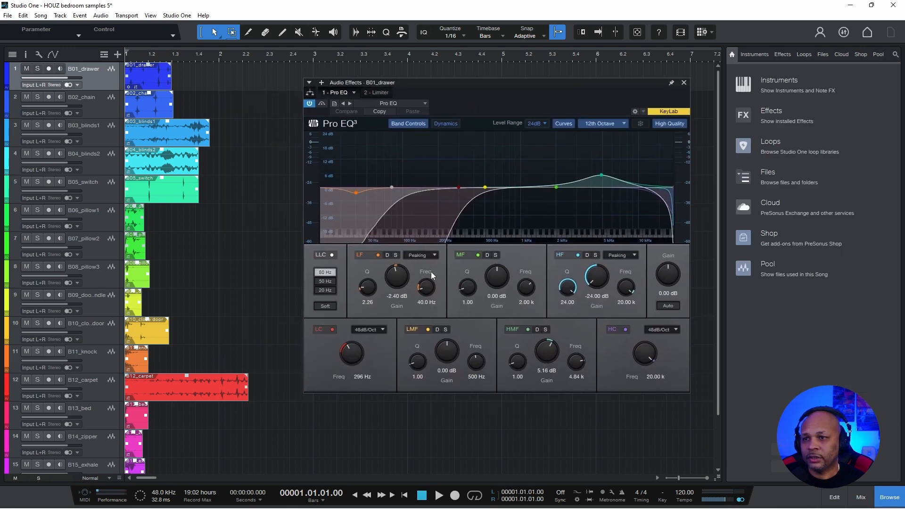
left_click_drag(648, 373, 648, 365)
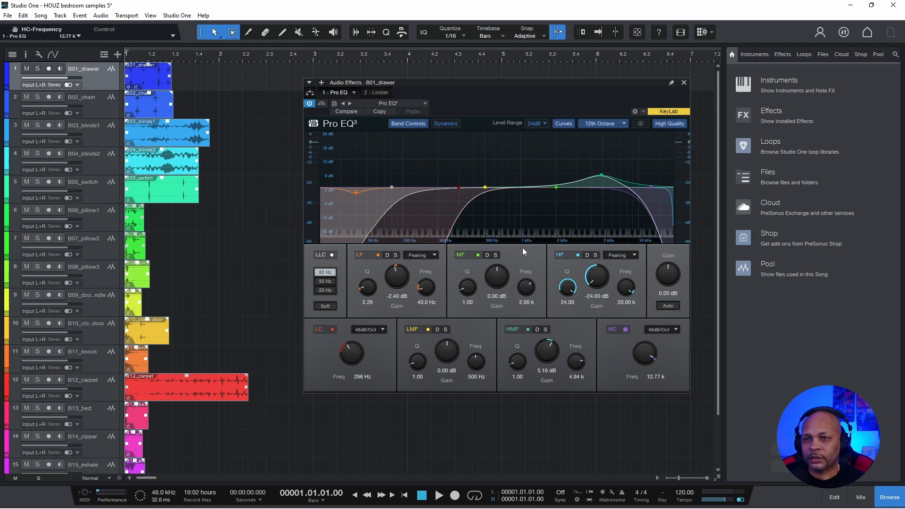
left_click(375, 92)
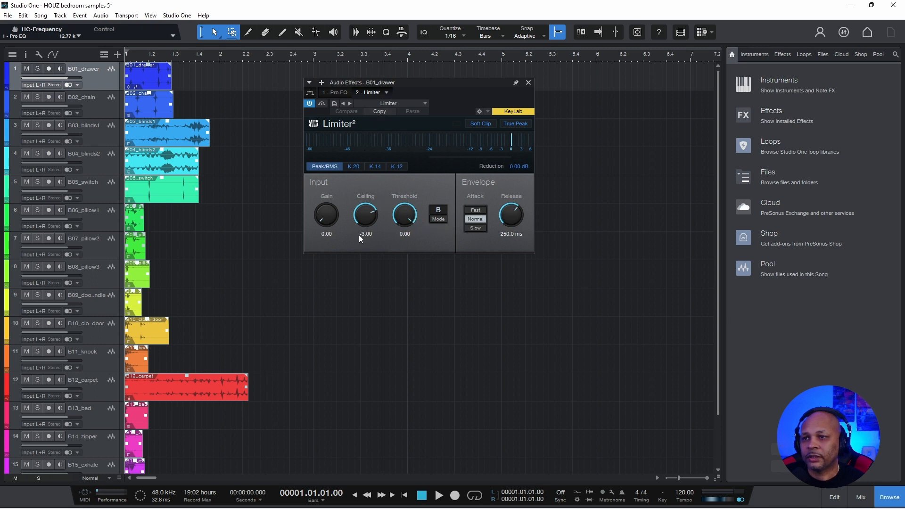
left_click(343, 93)
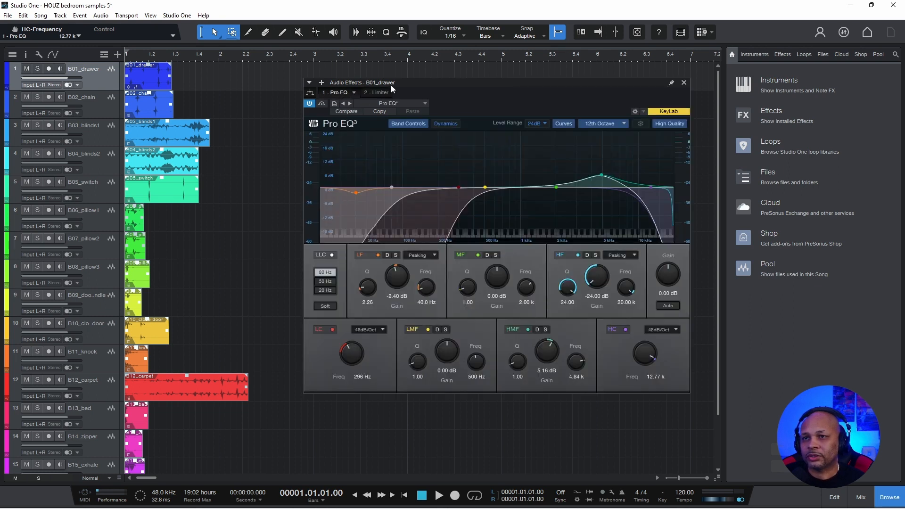
left_click(684, 83)
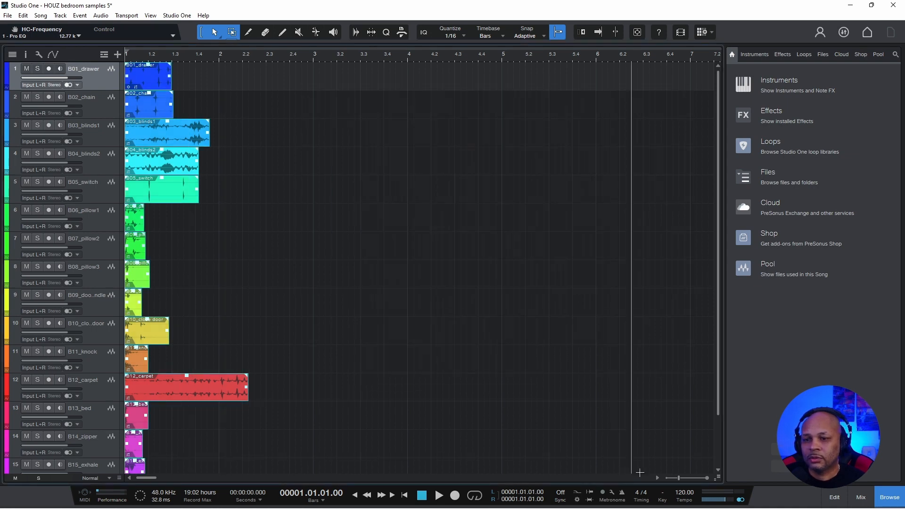
Step: View the mixer channels of the imported sample tracks and close the mixer
left_click(832, 498)
left_click(867, 500)
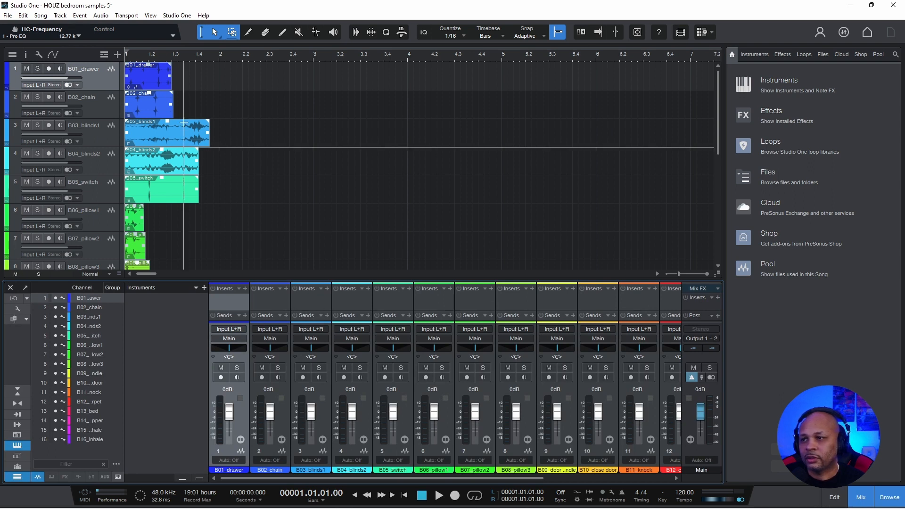
left_click(861, 498)
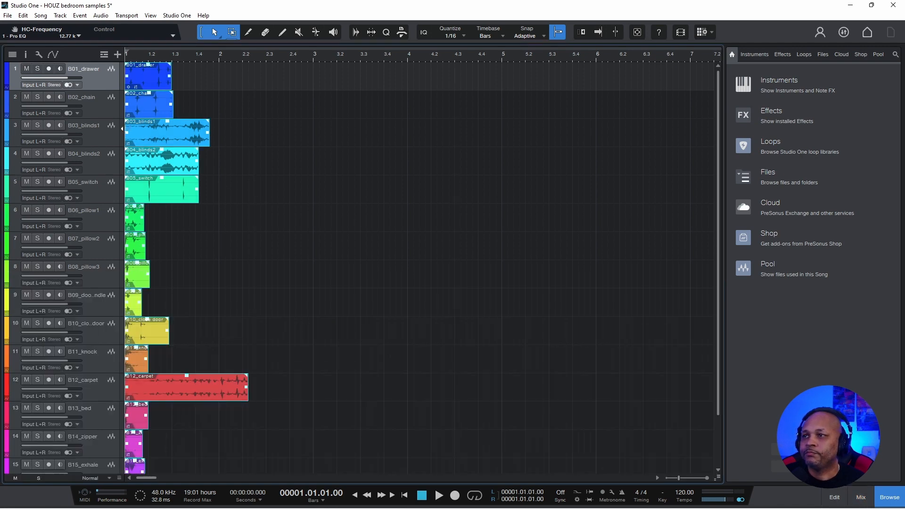
Step: Browse the song application's files, expand the houz folder, and open its BEDROOM subfolder
left_click(758, 175)
double_click(750, 90)
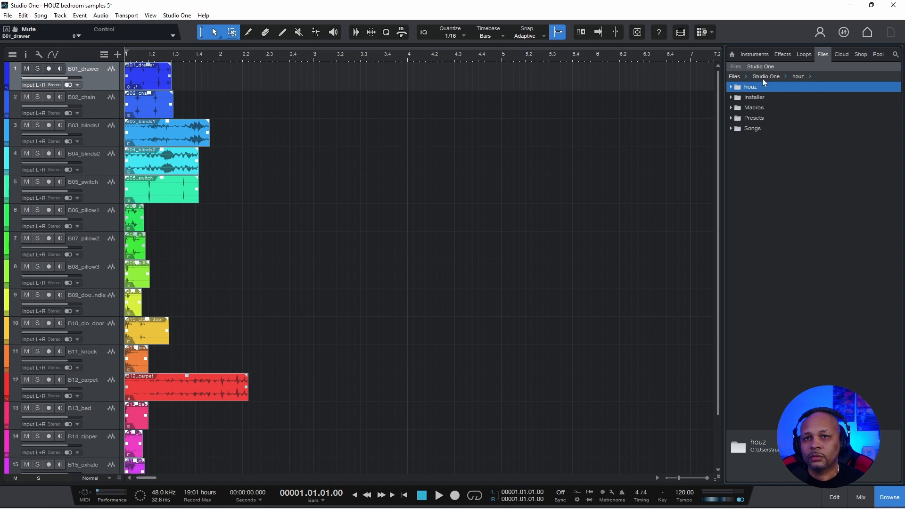
left_click(730, 88)
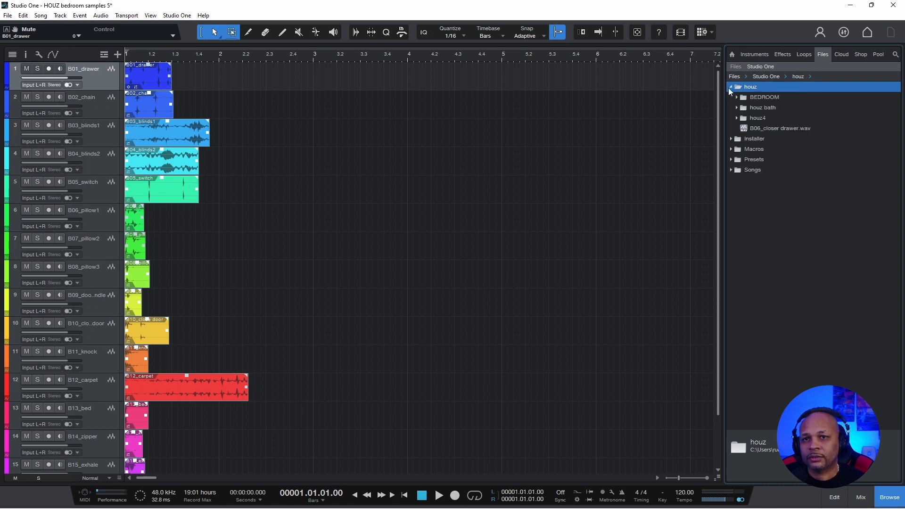
right_click(741, 90)
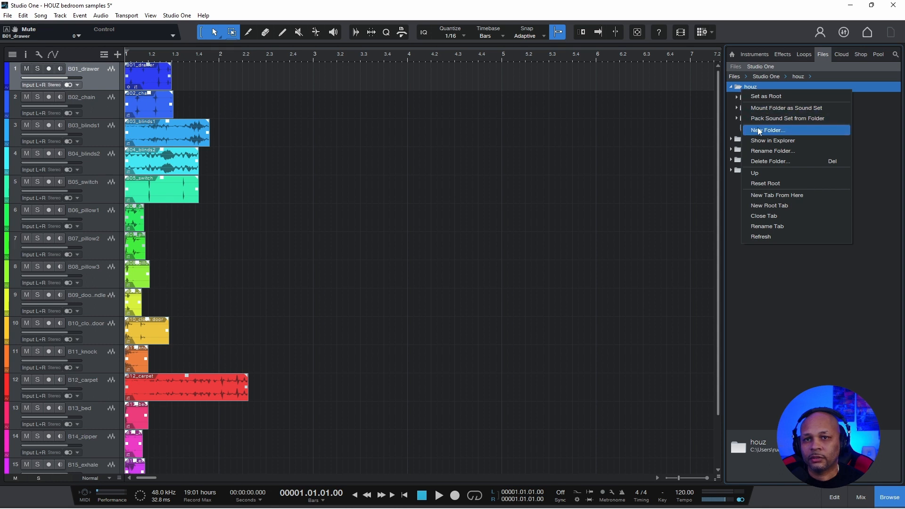
left_click(772, 277)
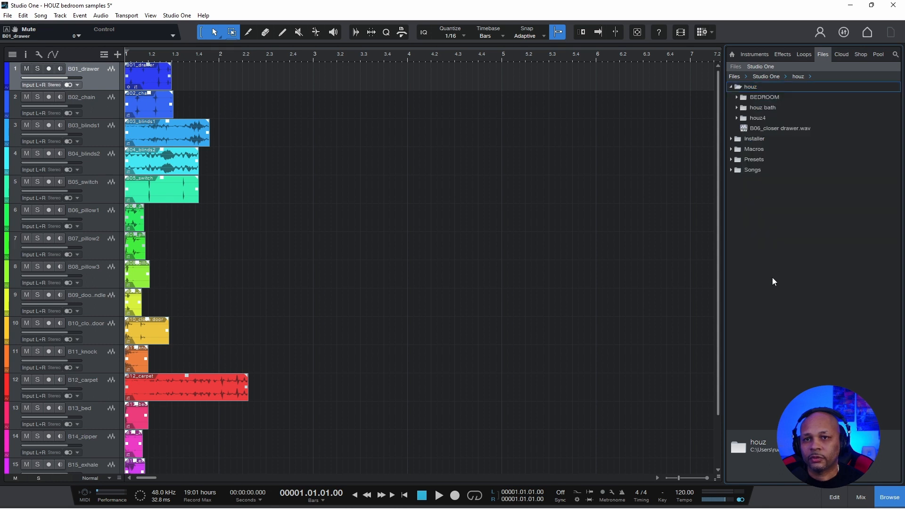
left_click(744, 97)
double_click(745, 97)
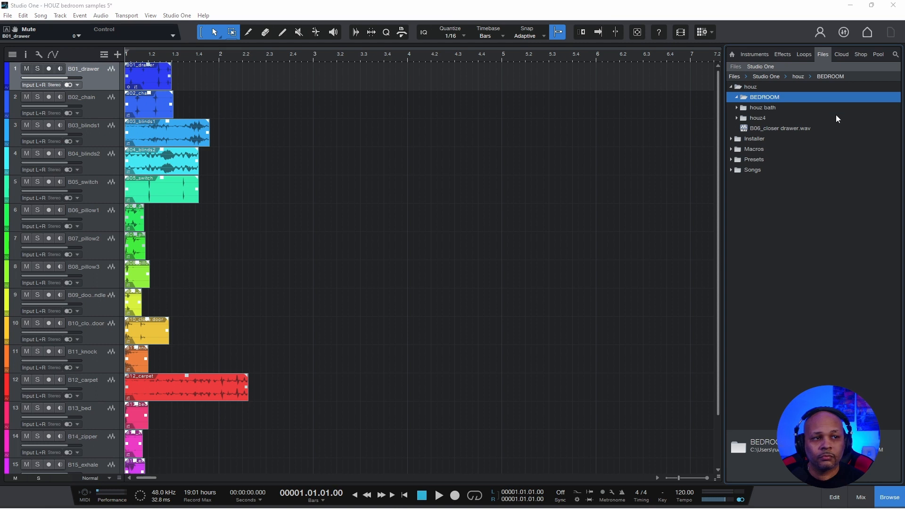
Step: Solo the B01_drawer track and move the playback cursor to position 1.3.2, just past the end of its event
left_click(399, 153)
left_click(38, 68)
left_click(177, 57)
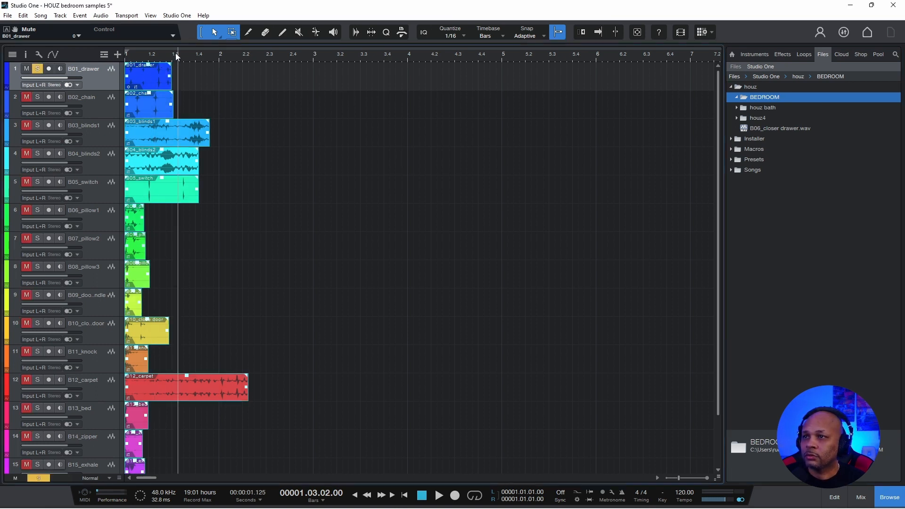
Step: Set the loop range to bars 1 through 3, enable looping, and play the soloed B01_drawer sample from the start
key("shift+p")
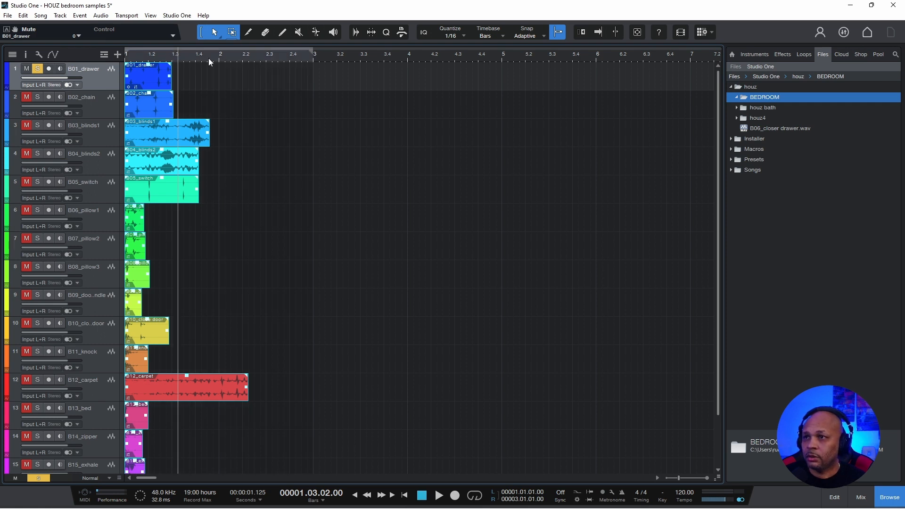
left_click(295, 56)
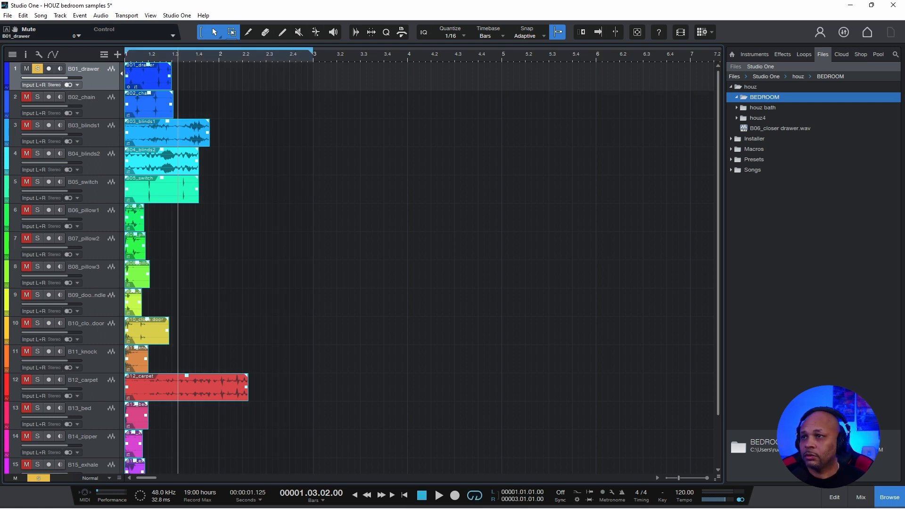
key("space")
key("f")
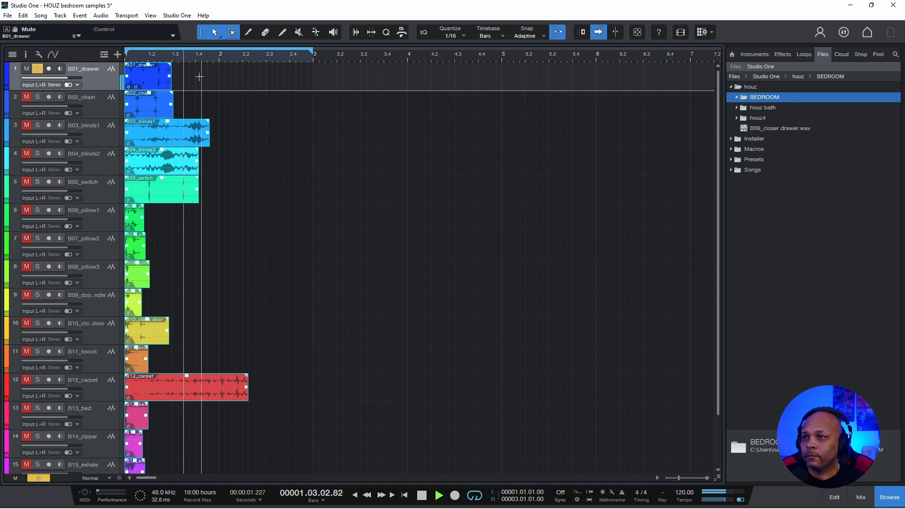
key("space")
left_click(131, 55)
key("space")
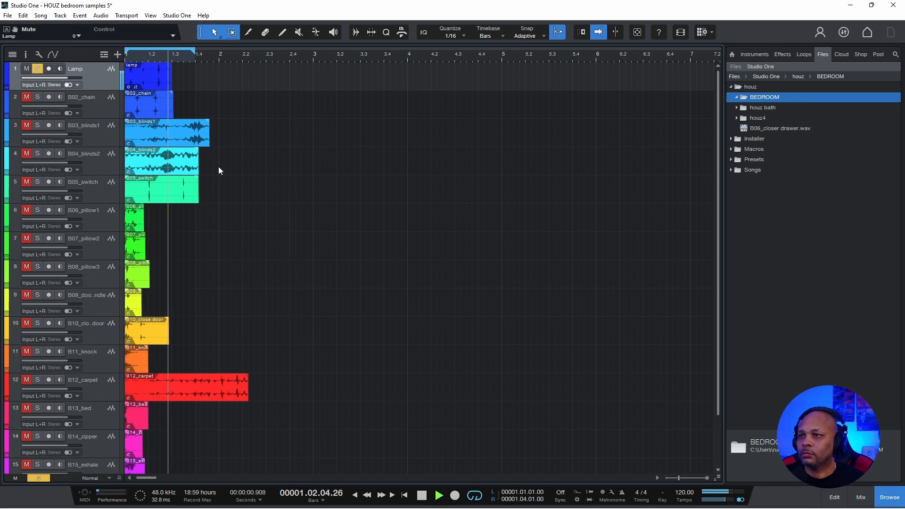
Step: Trim the end of the Lamp event in two passes until it is about half a beat long, auditioning each trim
key("space")
left_click_drag(174, 76, 148, 74)
key("space")
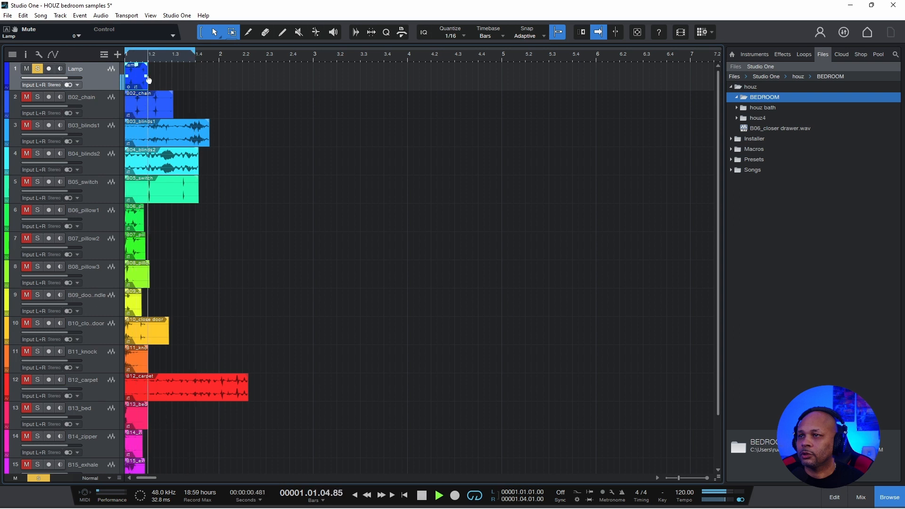
key("space")
left_click_drag(150, 74, 137, 75)
key("space")
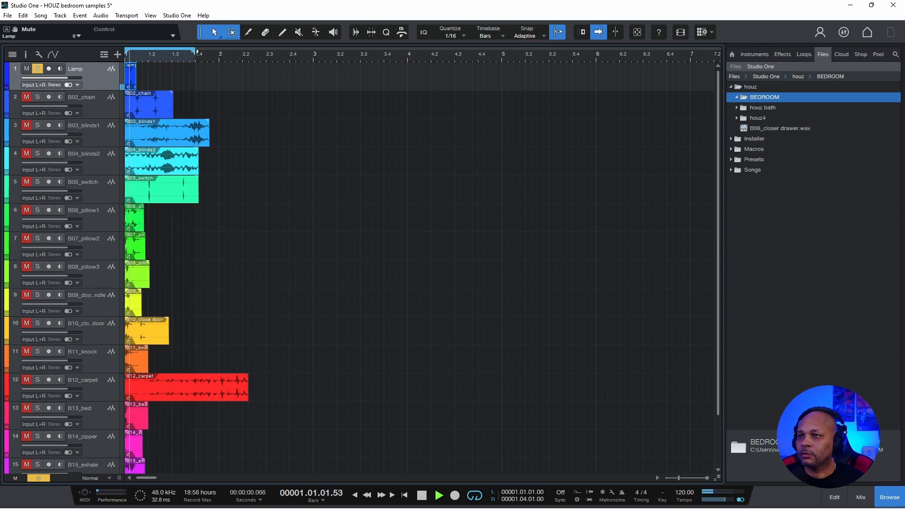
Step: Shorten the loop range to end at 1.1.4 and play the Lamp sample from the song start
key("space")
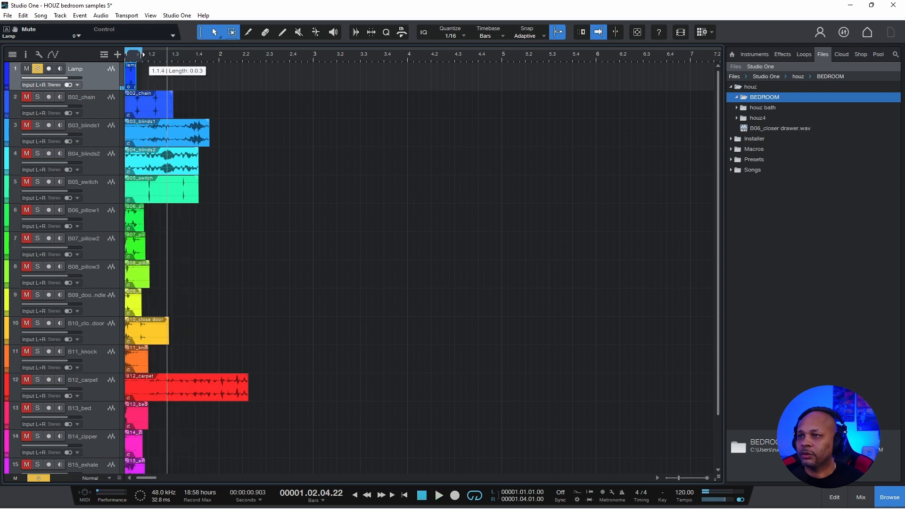
key("space")
key("space")
left_click(405, 495)
key("space")
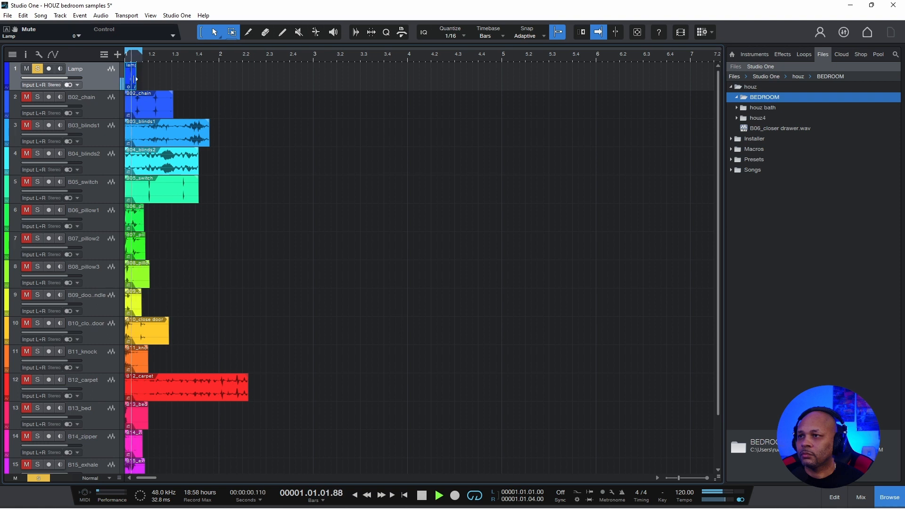
key("space")
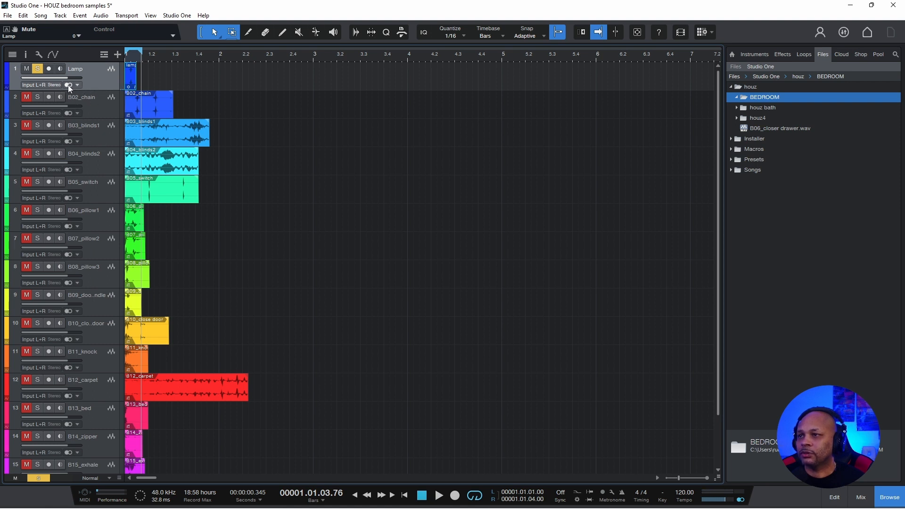
Step: Switch the Lamp track to mono and extend the end of its event just past beat 1.2
key("space")
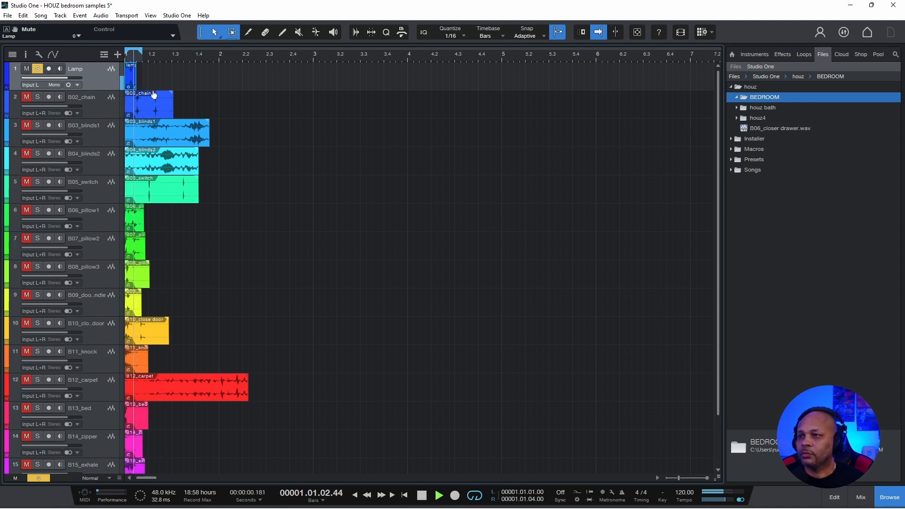
key("space")
left_click_drag(139, 78, 155, 78)
key("space")
key("space")
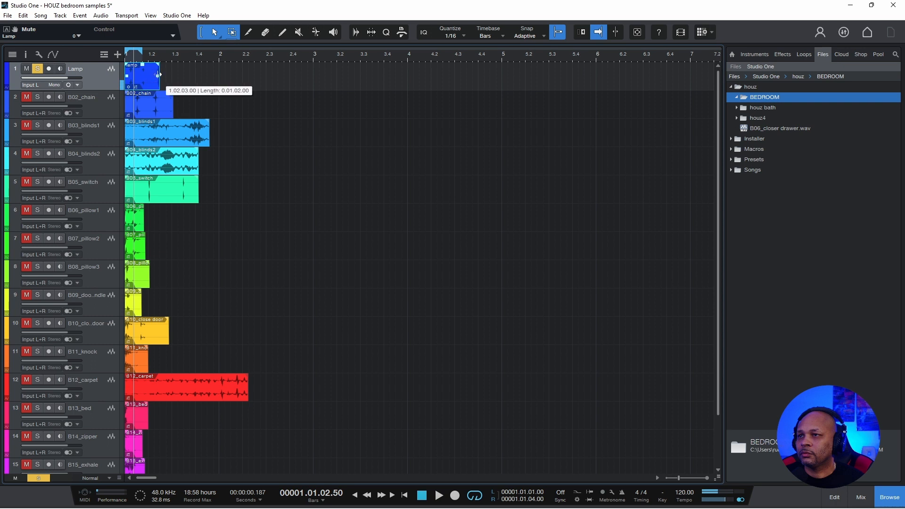
Step: Extend the loop range to end at 1.3.3 and play the lengthened Lamp event
left_click_drag(142, 50, 184, 52)
key("space")
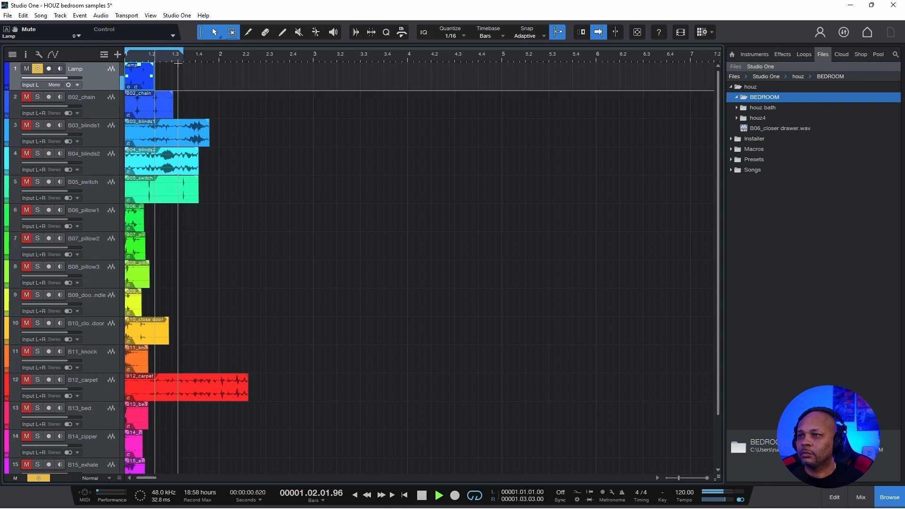
key("space")
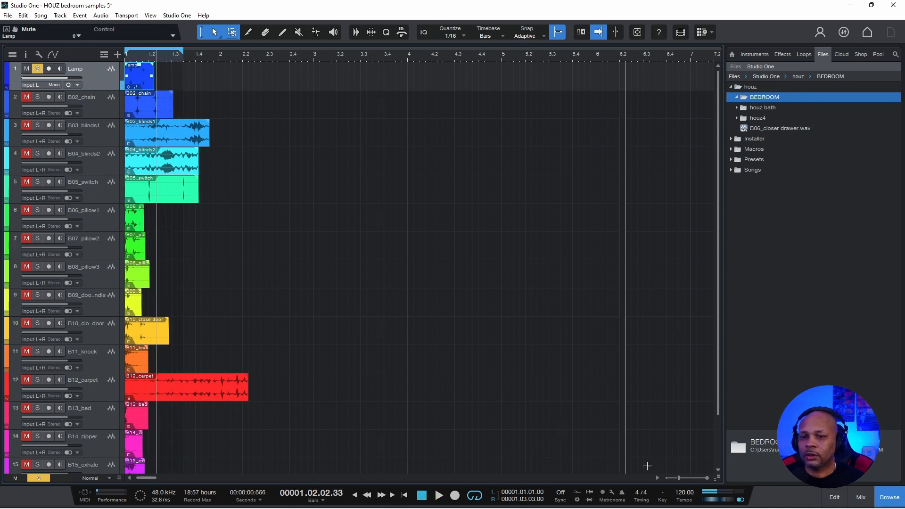
Step: Move the Lamp event to start just past beat 1.4 and set the quantize value to 1/64
left_click(706, 478)
left_click(705, 479)
left_click(706, 479)
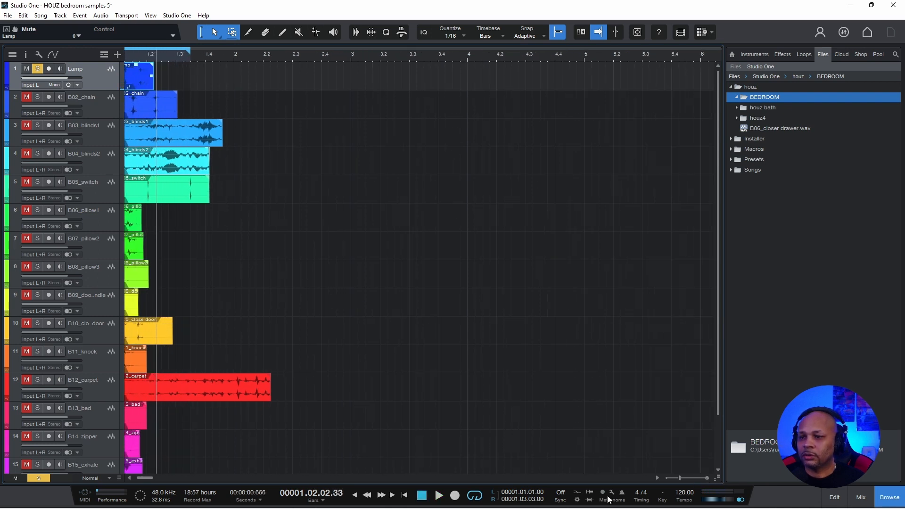
left_click_drag(157, 79, 292, 78)
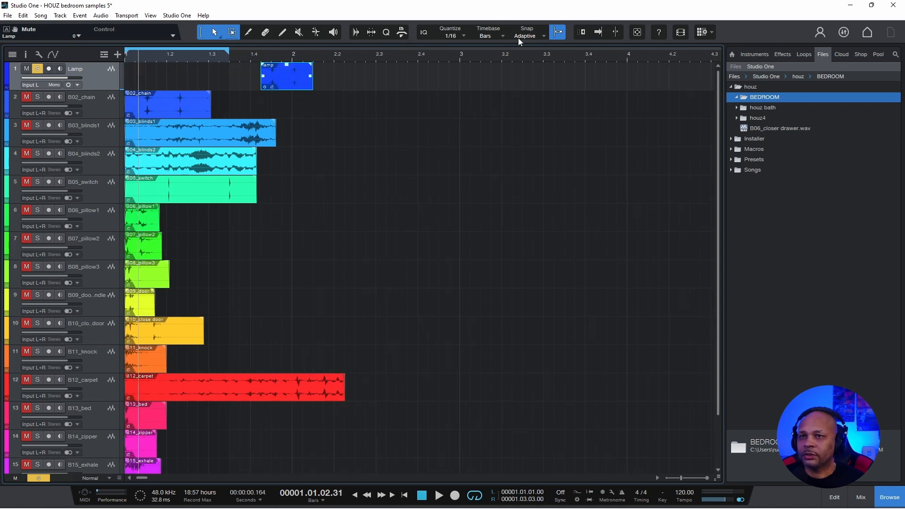
left_click(463, 36)
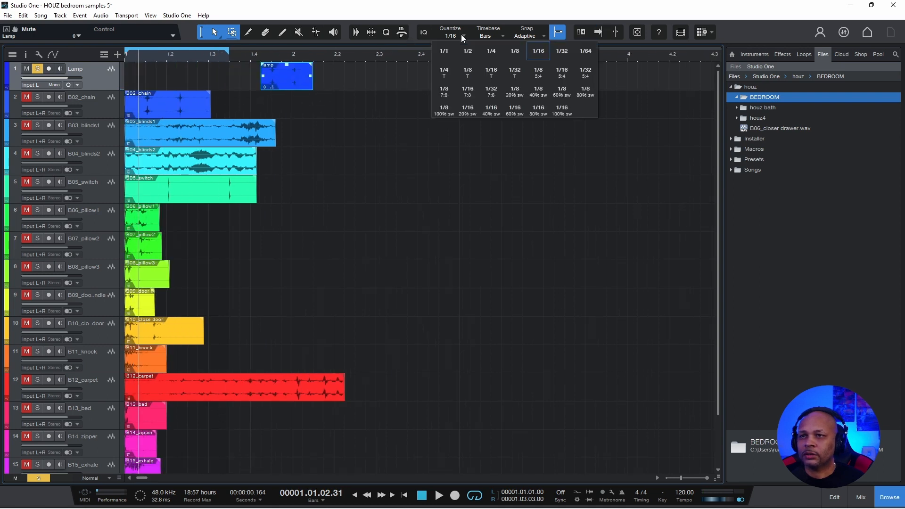
left_click(585, 51)
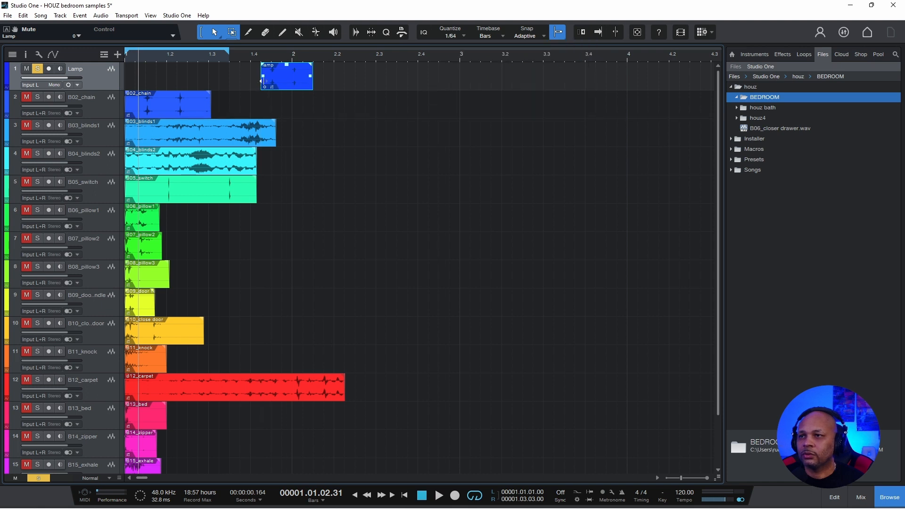
Step: Trim a little off the start of the Lamp event, give it a short fade-in, and audition the result
left_click_drag(260, 70, 267, 71)
left_click(262, 56)
key("space")
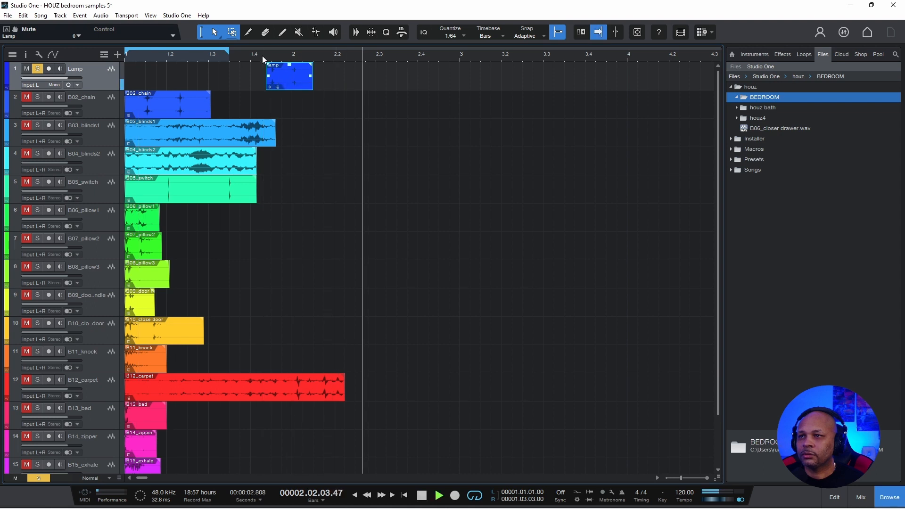
key("space")
left_click_drag(269, 66, 270, 67)
left_click(261, 52)
key("space")
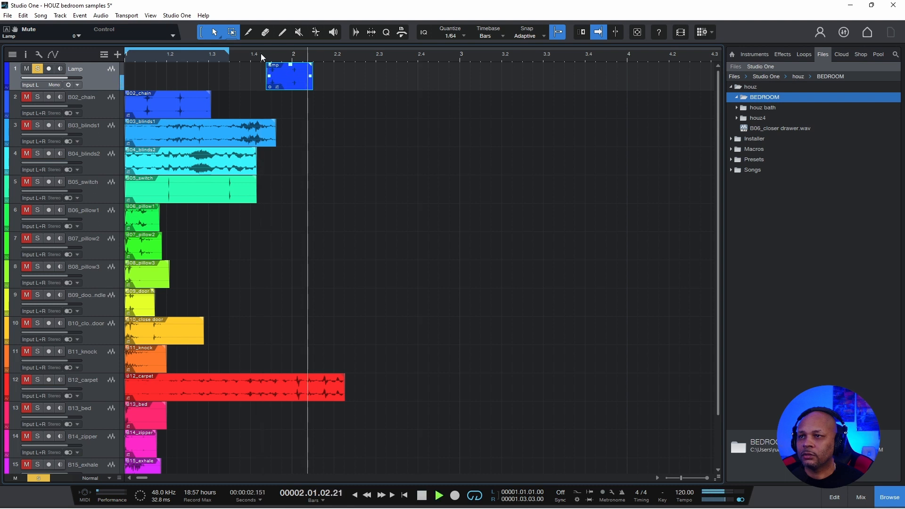
key("space")
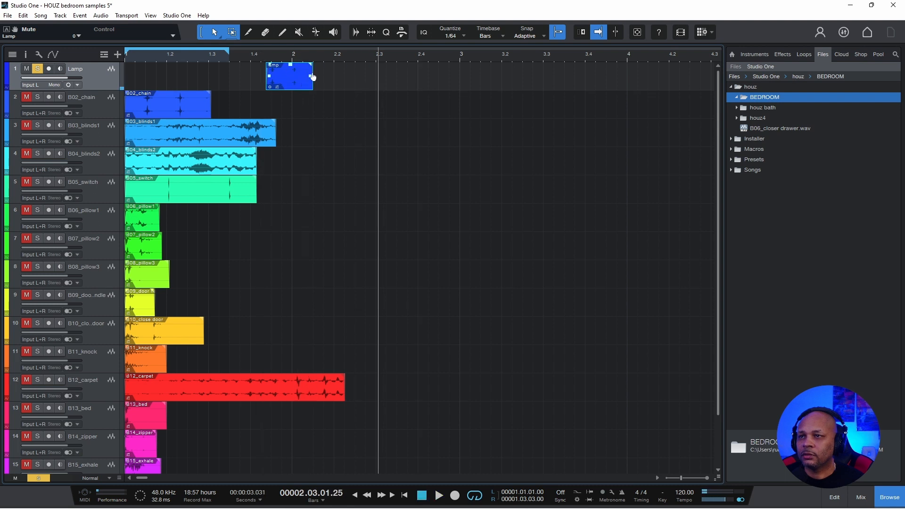
Step: Trim the end of the Lamp event to just before bar 2, auditioning it from shortly before its start
left_click_drag(317, 74, 294, 76)
key("space")
left_click(261, 55)
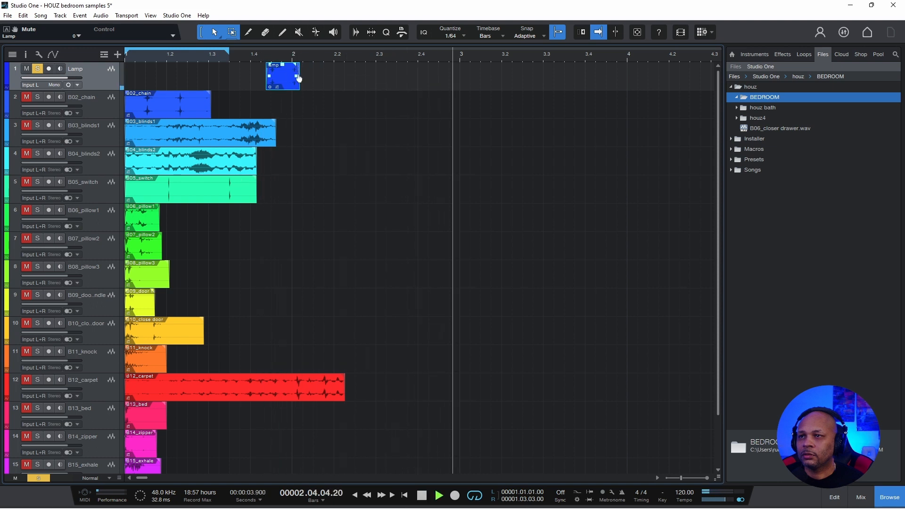
left_click_drag(300, 74, 287, 74)
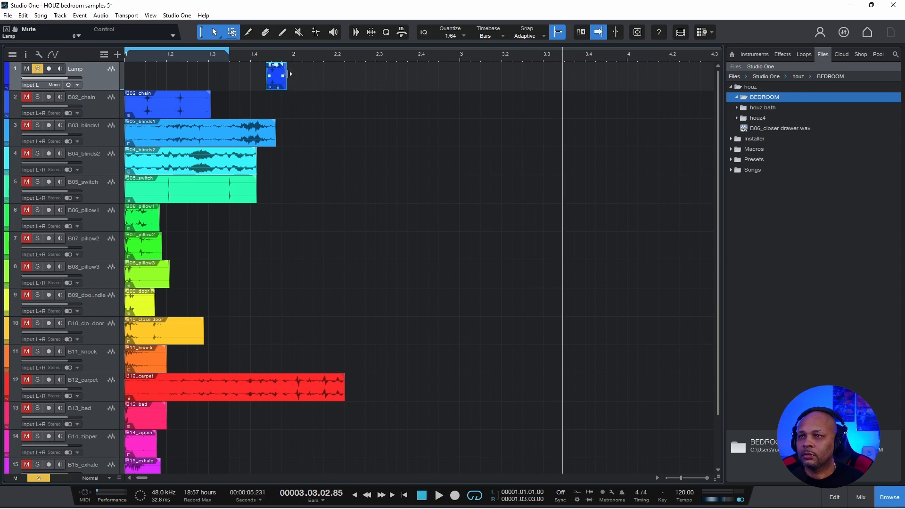
left_click(260, 54)
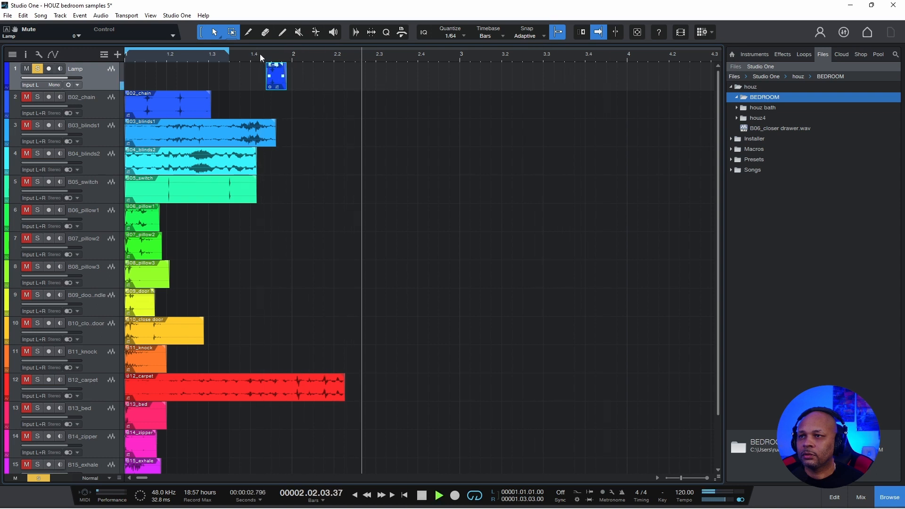
key("space")
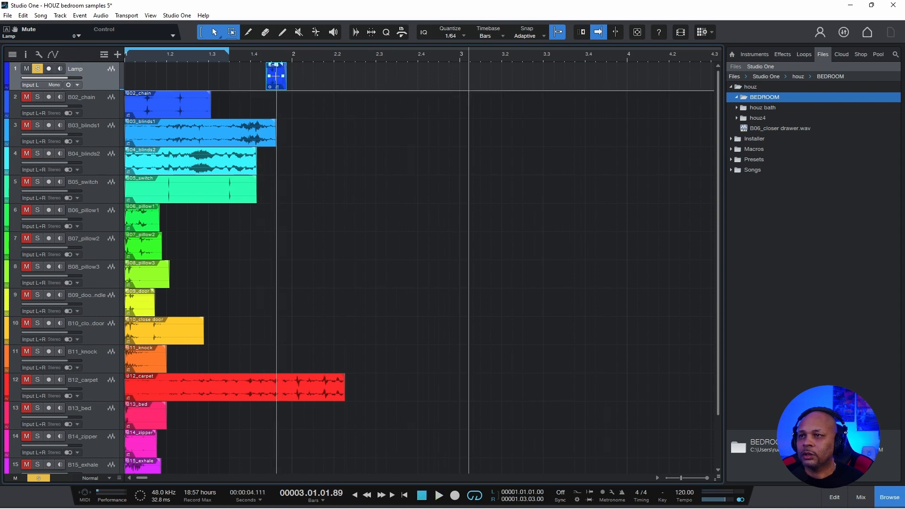
Step: Move the trimmed Lamp event back to the start of the song and normalize its audio
left_click_drag(279, 85, 130, 81)
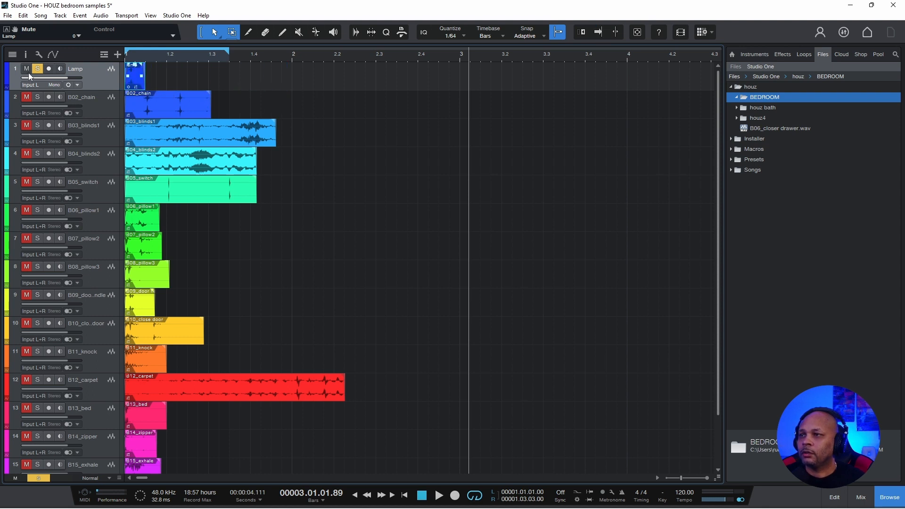
right_click(134, 84)
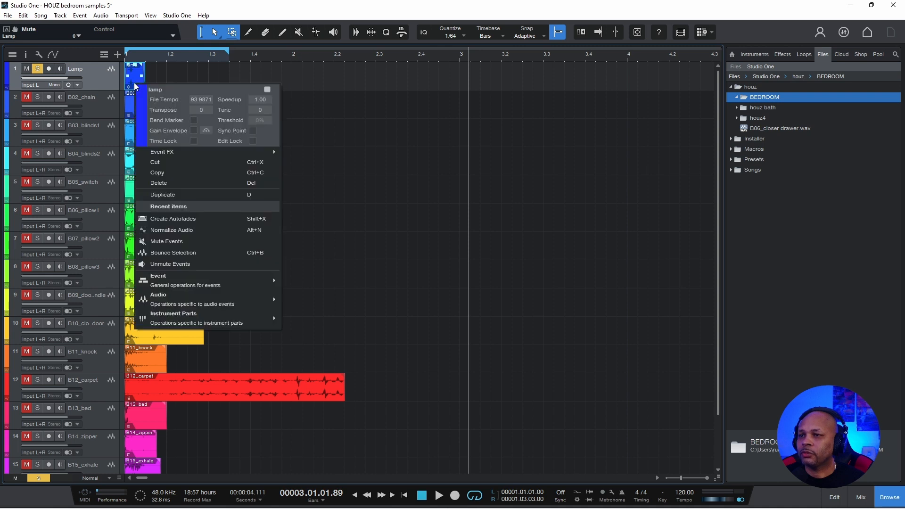
left_click(162, 230)
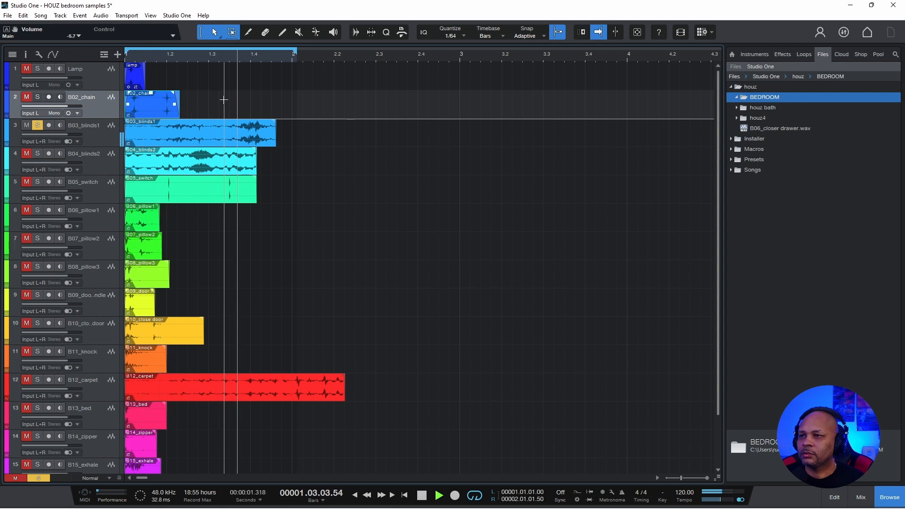
Step: Unsolo B03_blinds1, solo B04_blinds2, and play the B04_blinds2 sample
key("space")
left_click(37, 125)
left_click(37, 153)
key("space")
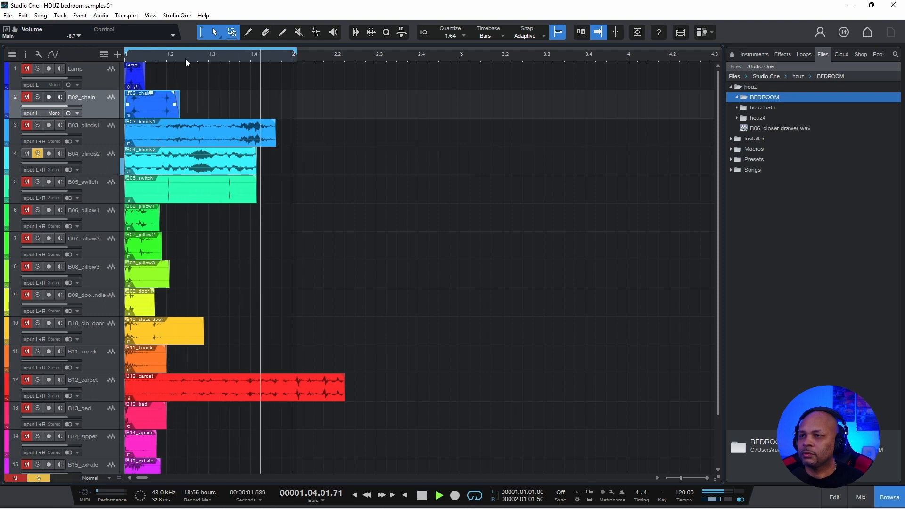
key("space")
Step: Move the B04_blinds2 event into bar 2, trim its start to just before beat 2.3, and add a fade-in of about 43.8 ms
left_click_drag(200, 162, 386, 165)
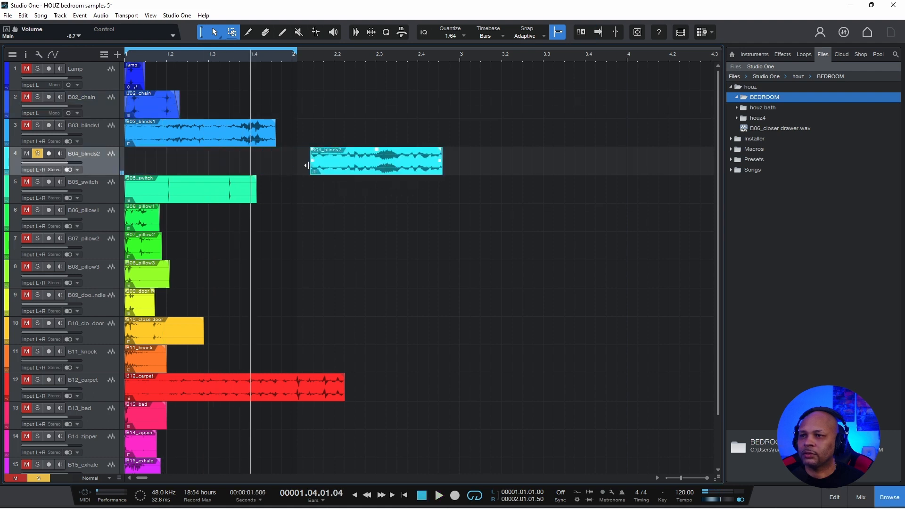
left_click_drag(311, 167, 368, 168)
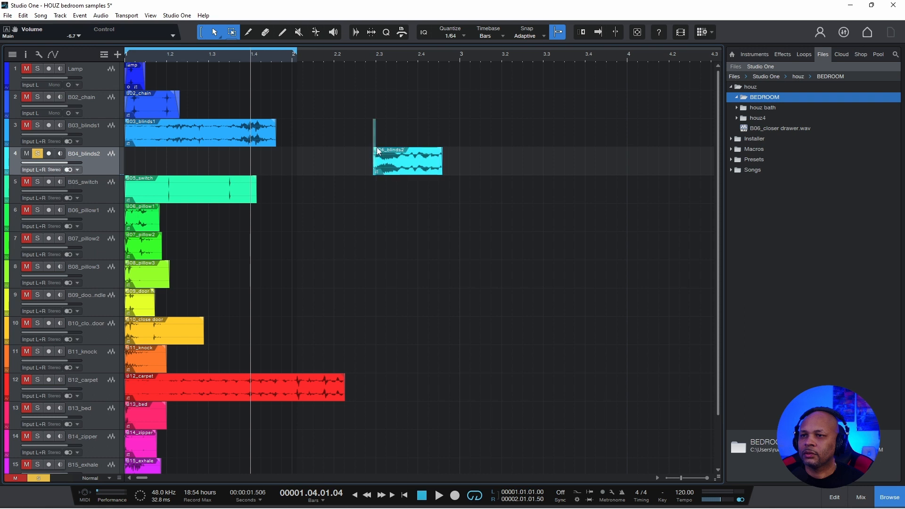
left_click_drag(377, 149, 379, 152)
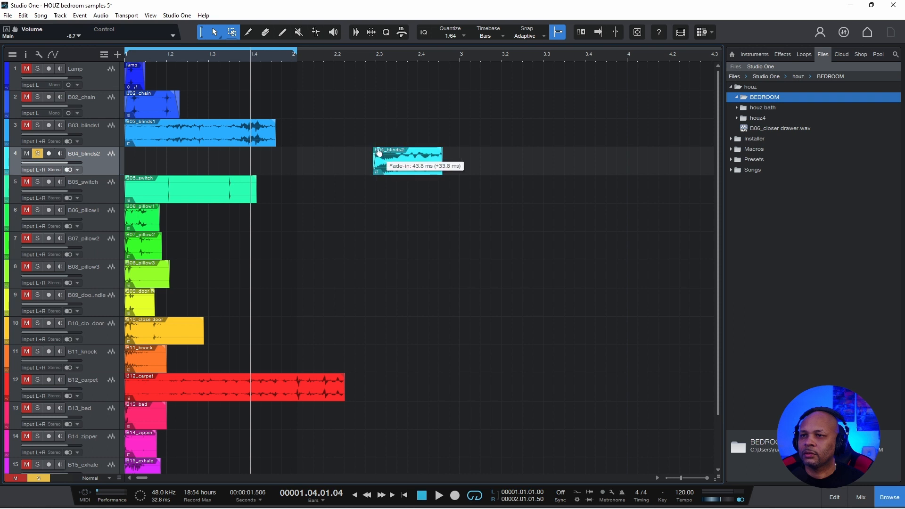
Step: Audition the B04_blinds2 event and shape a short fade-out at its end
left_click(365, 58)
key("space")
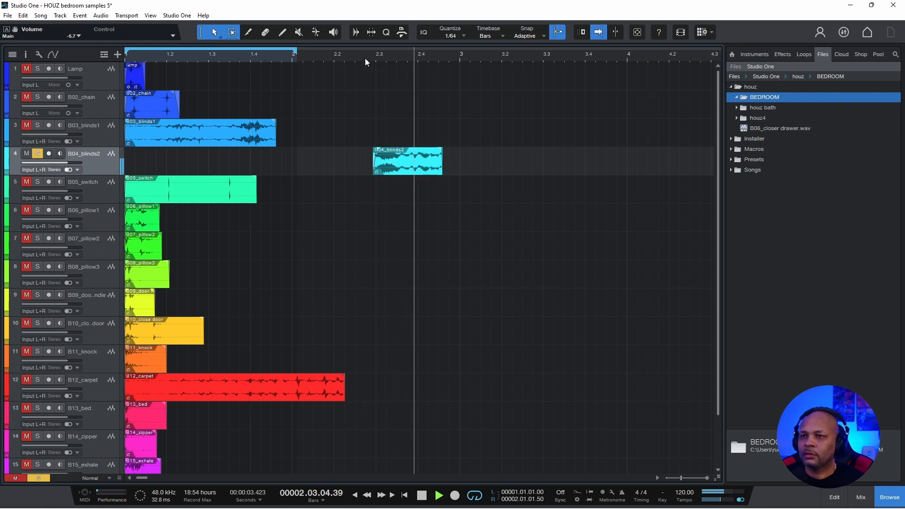
left_click(365, 58)
key("space")
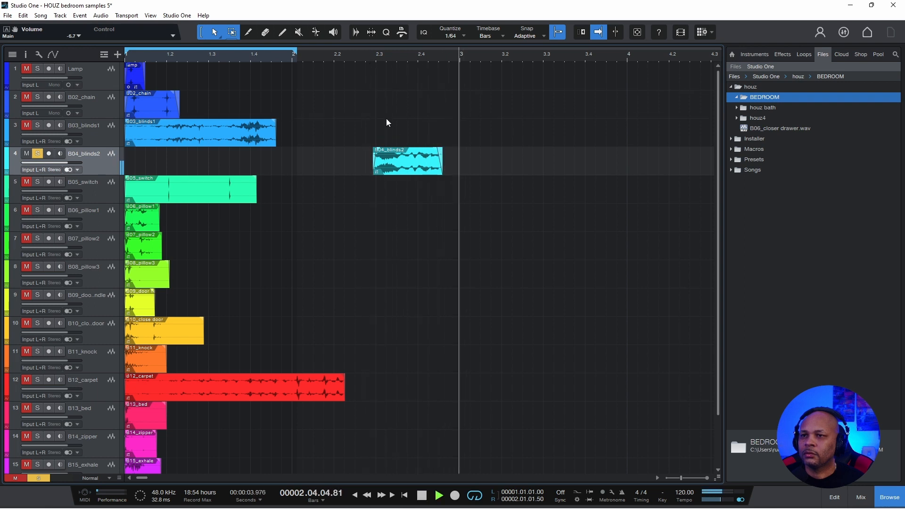
left_click_drag(434, 151, 435, 152)
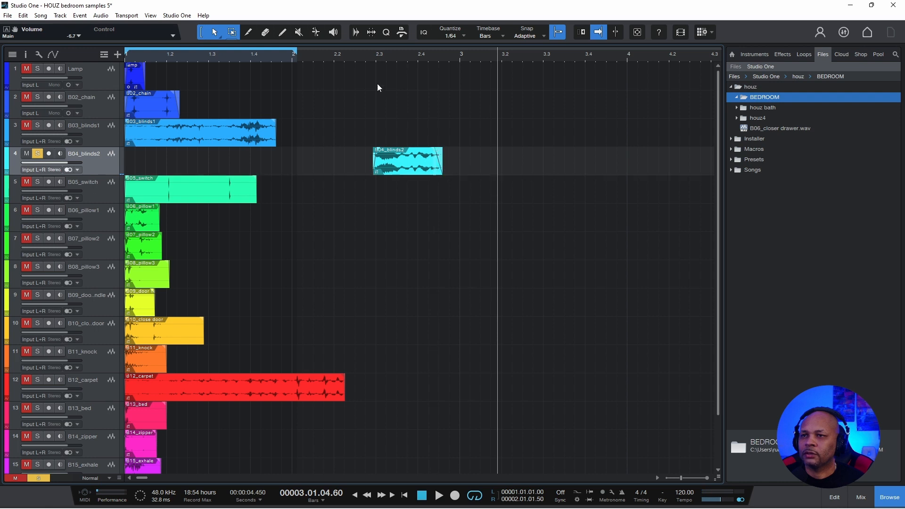
left_click(362, 54)
key("space")
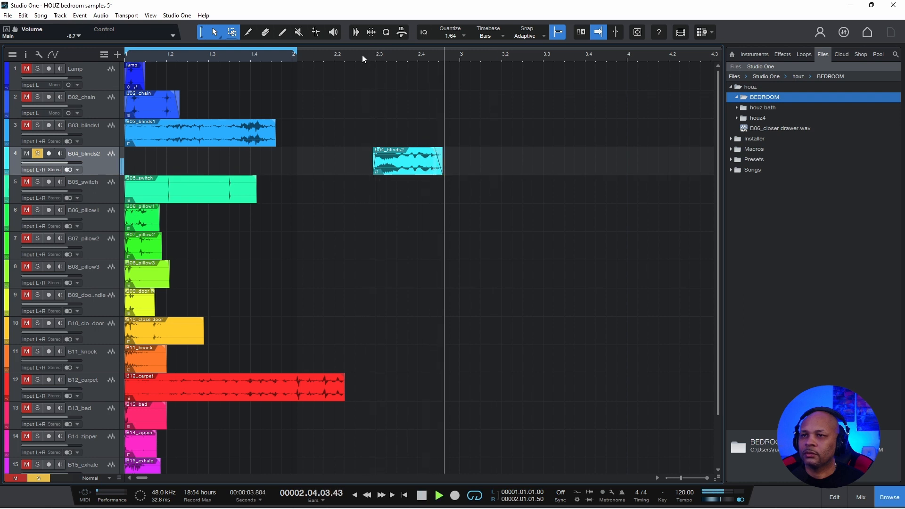
Step: Shorten the end of the B04_blinds2 event to just after beat 2.4 and audition it
key("space")
left_click_drag(441, 162, 436, 161)
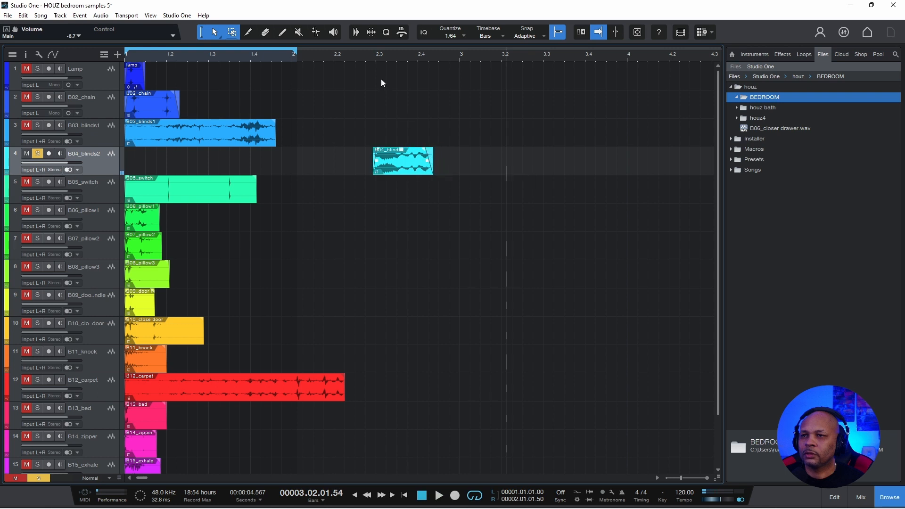
left_click(368, 59)
key("space")
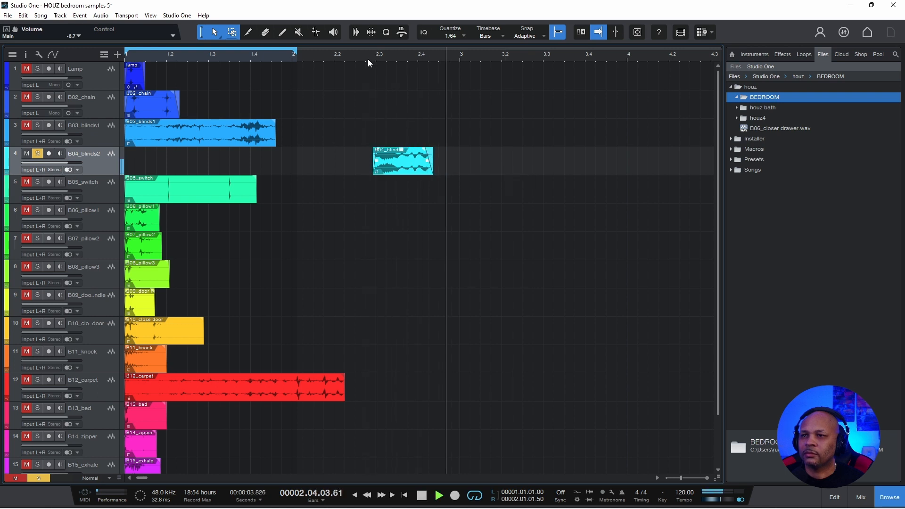
key("space")
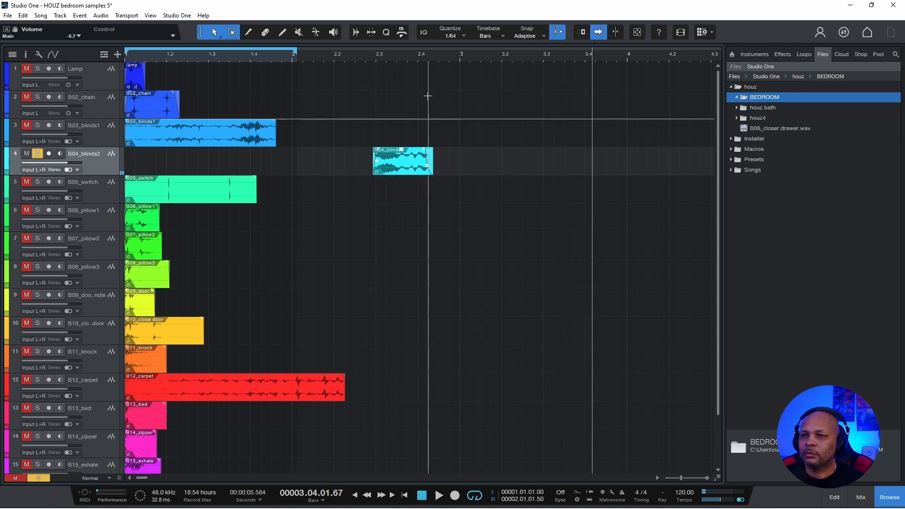
Step: Audition the B04_blinds2 event, refine its fade-in curve, and move it to the start of the song
left_click(366, 55)
key("space")
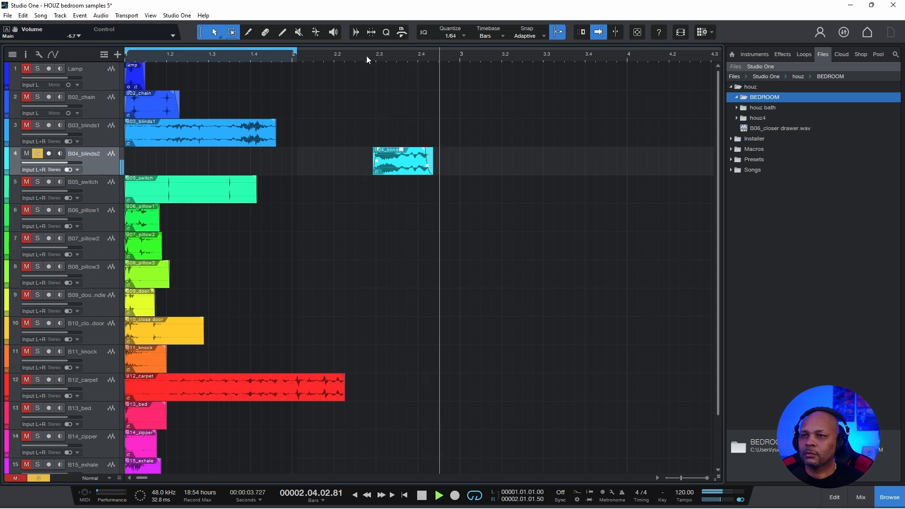
left_click(363, 57)
key("space")
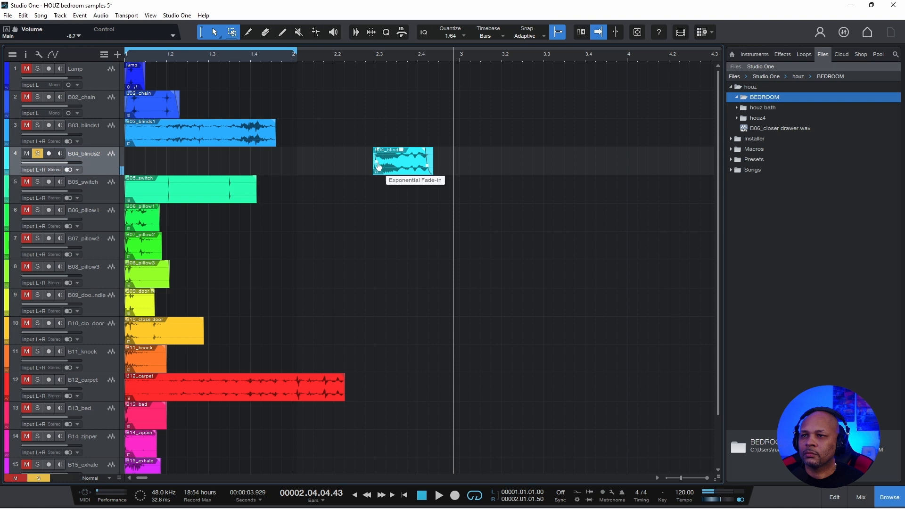
left_click(358, 57)
key("space")
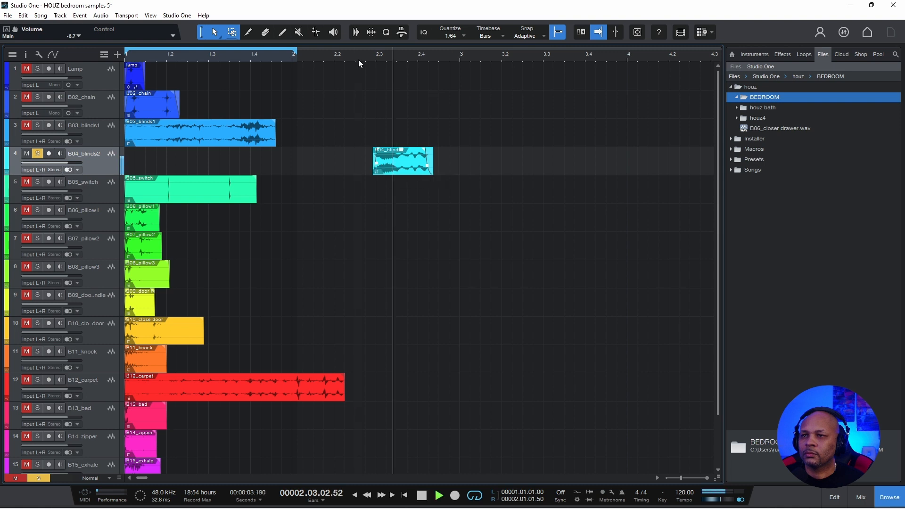
key("space")
left_click_drag(154, 160, 145, 160)
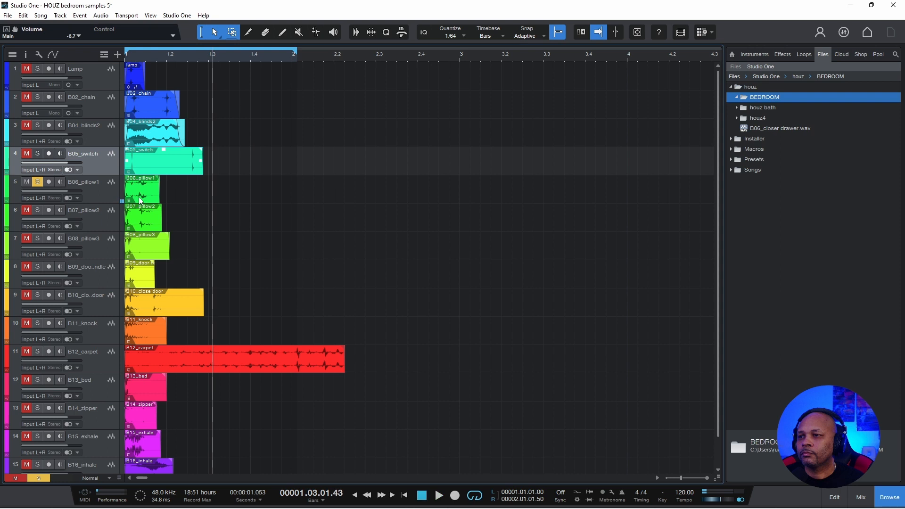
Step: Audition the B06_pillow1 event and shorten the loop range to end at 1.03.04
left_click(139, 197)
key("space")
key("space")
left_click_drag(296, 50, 247, 54)
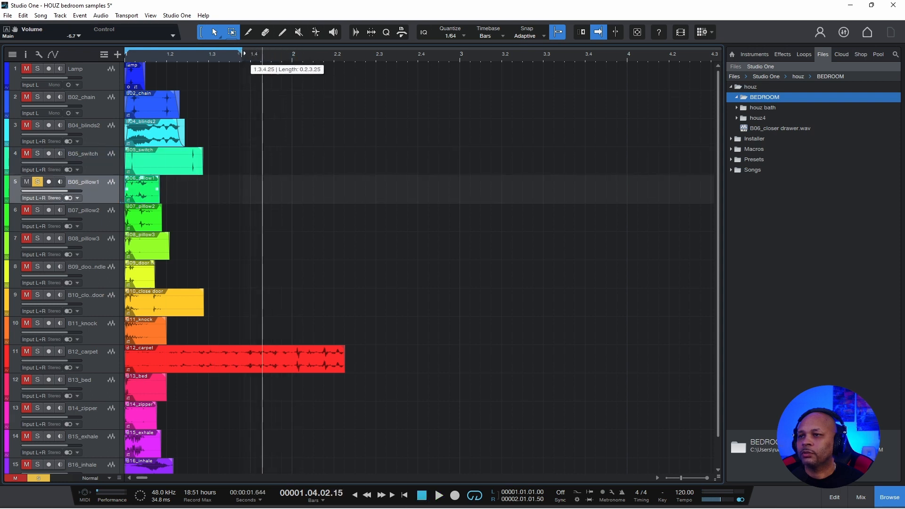
Step: Solo B07_pillow2, then play it from the song start and add B06_pillow1 to the solo
left_click(36, 210)
left_click(424, 498)
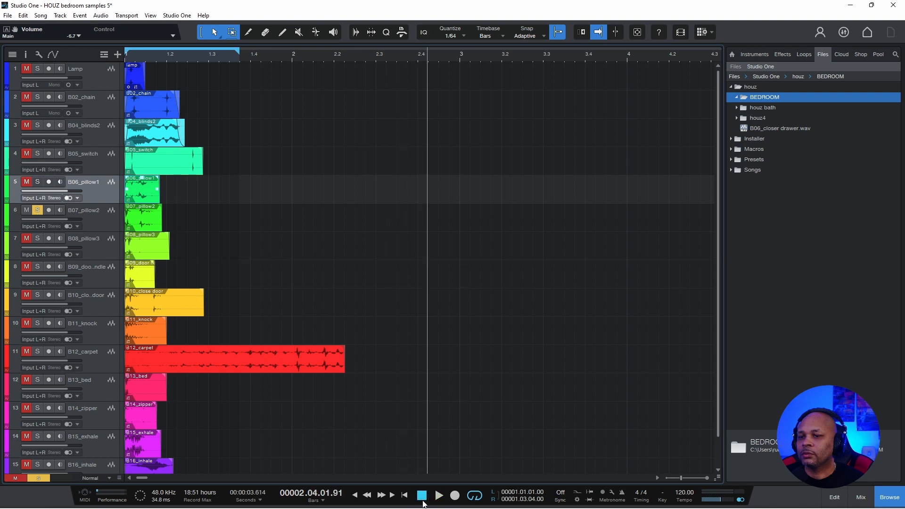
left_click(404, 495)
key("space")
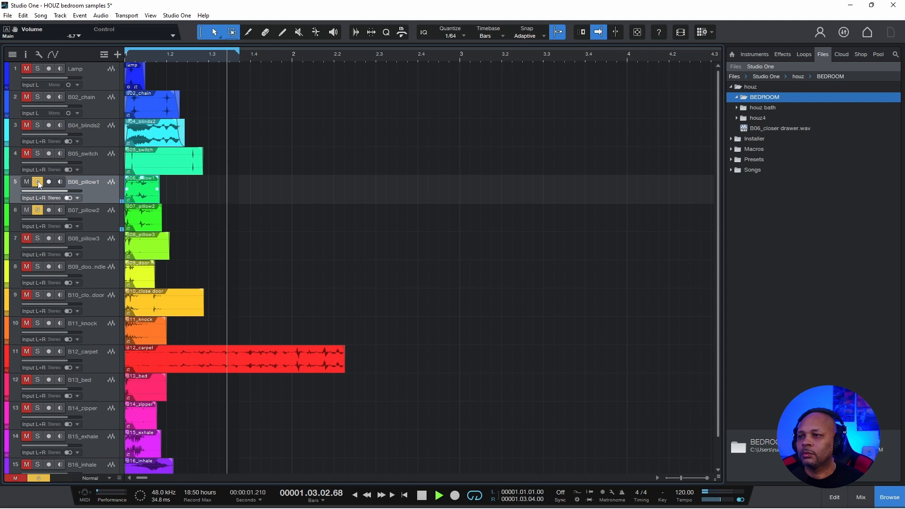
key("space")
Step: Switch the B04_blinds2, B05_switch, B06_pillow1 and B07_pillow2 tracks from stereo to mono
left_click(68, 198)
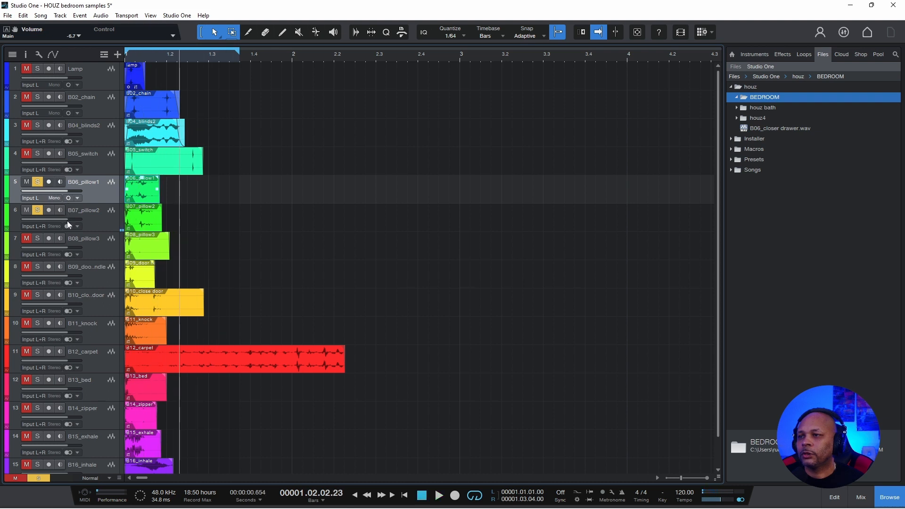
left_click(68, 169)
left_click(68, 141)
Step: Unsolo and mute B07_pillow2 during playback so that B06_pillow1 is auditioned alone
key("space")
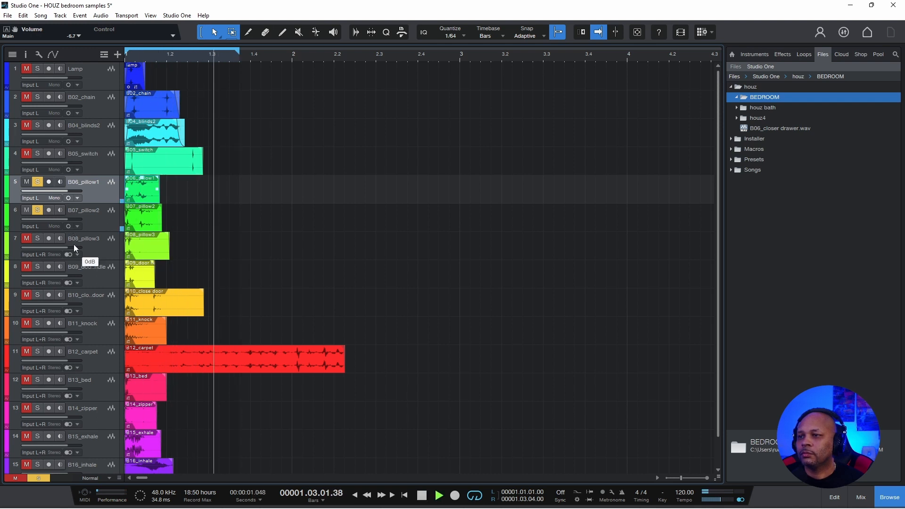
left_click(42, 213)
left_click(30, 211)
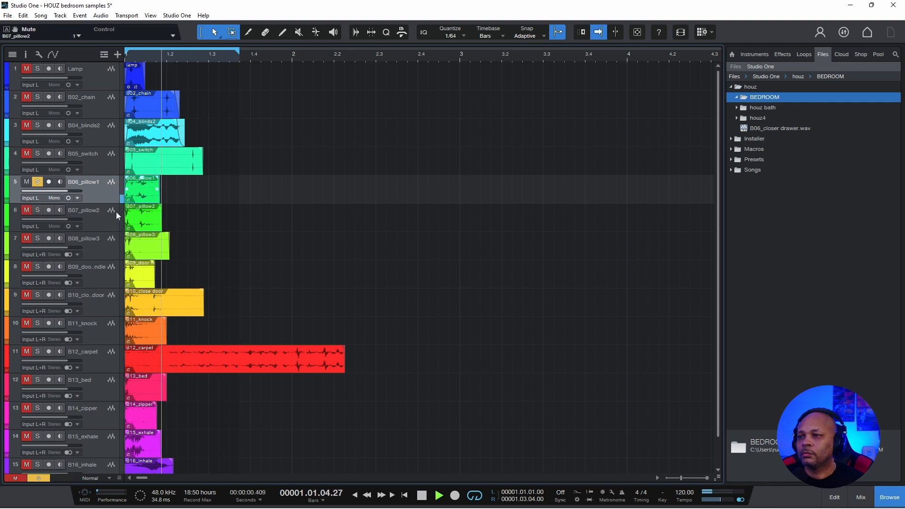
key("space")
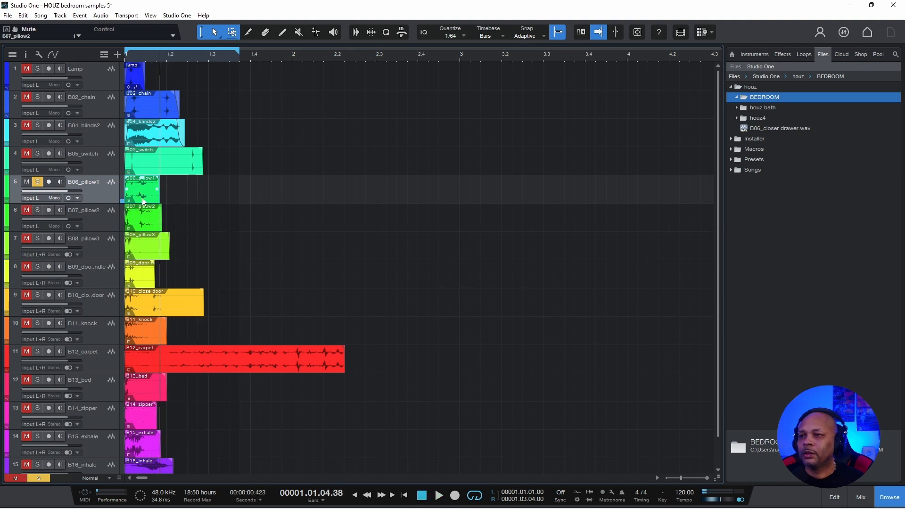
Step: Open the Pro EQ event effect of the B06_pillow1 event and reposition its window beside the tracks
right_click(143, 200)
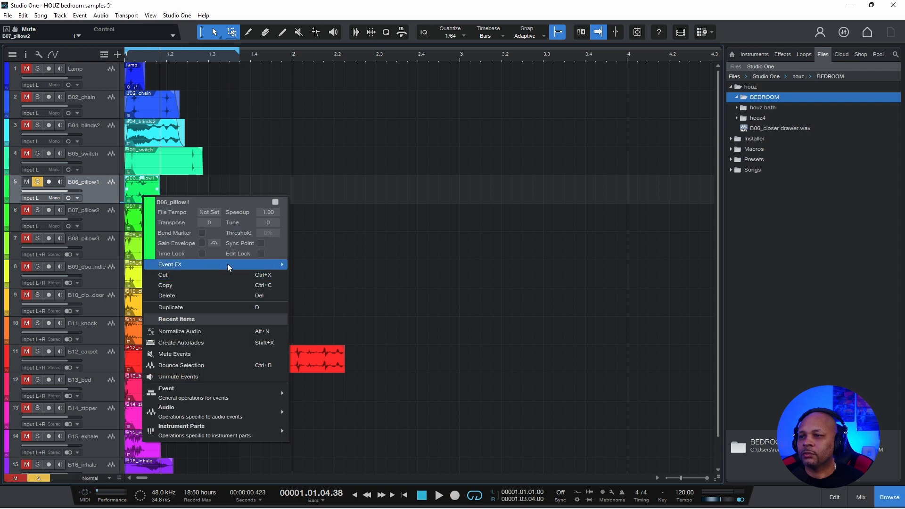
mouse_move(246, 264)
left_click(324, 312)
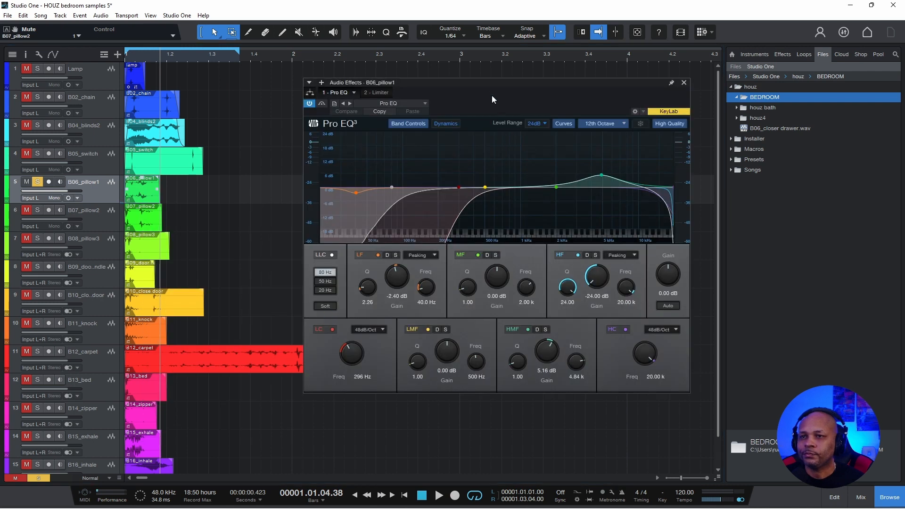
left_click_drag(493, 100, 469, 93)
Step: While playing B06_pillow1, set LF gain to -14.40 dB, LMF to -16.26 dB at 184 Hz with Q 3.33, and low cut to 56.4 Hz
key("space")
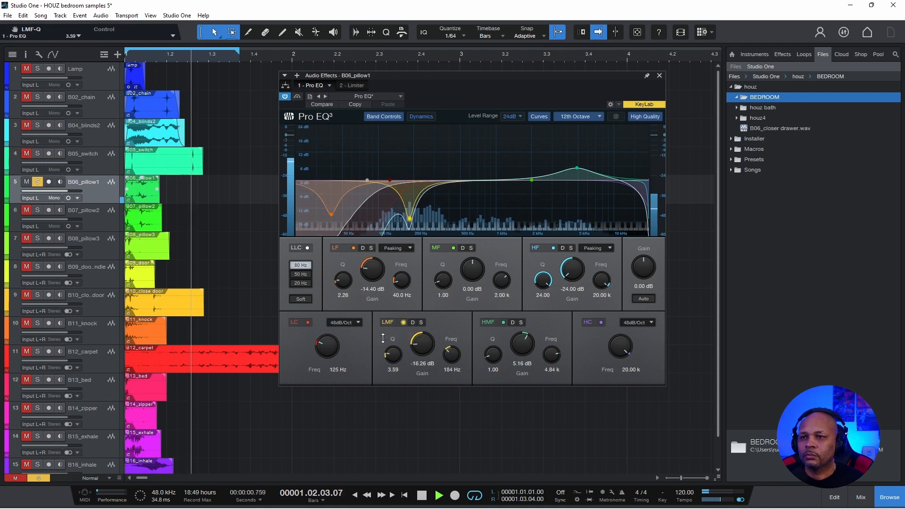
mouse_move(325, 344)
left_mouse_down()
mouse_move(320, 335)
mouse_move(323, 355)
left_mouse_up()
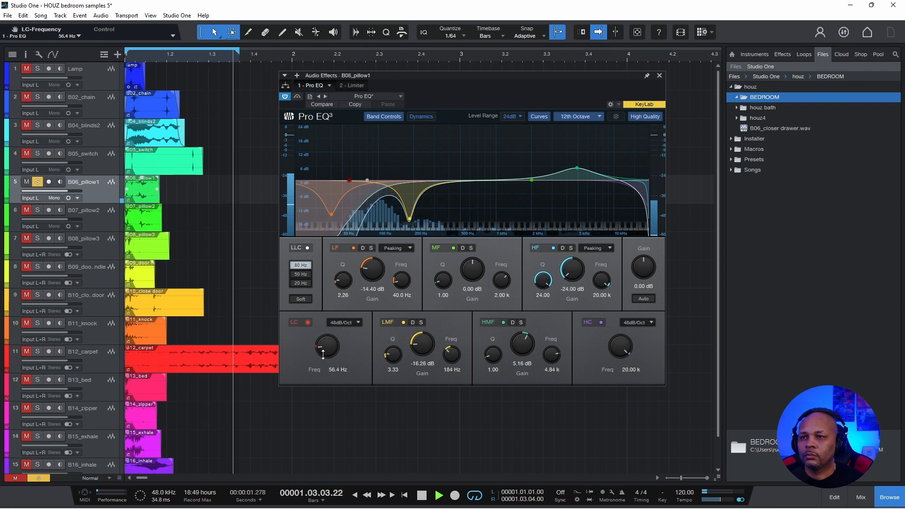
key("space")
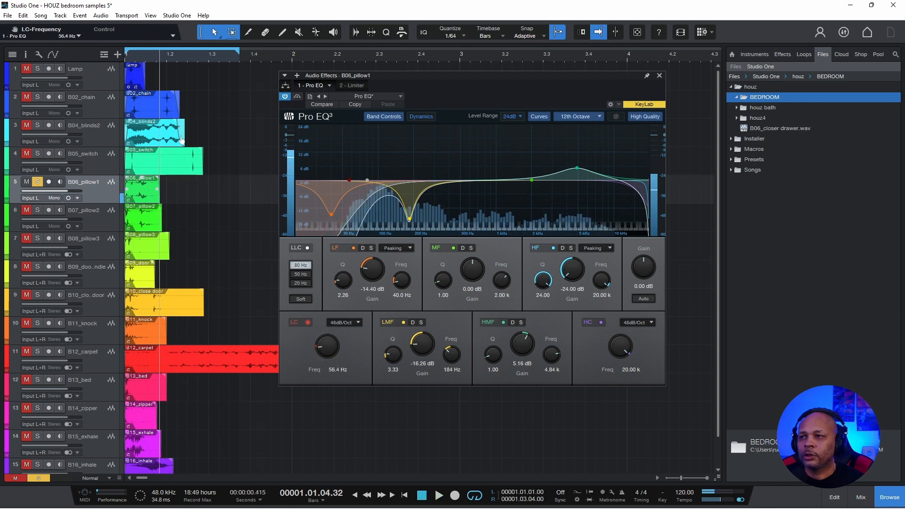
Step: Shorten the B06_pillow1 event to 0.250 sec, leaving B04_blinds2 at its original length, and audition its ending
left_click(153, 136)
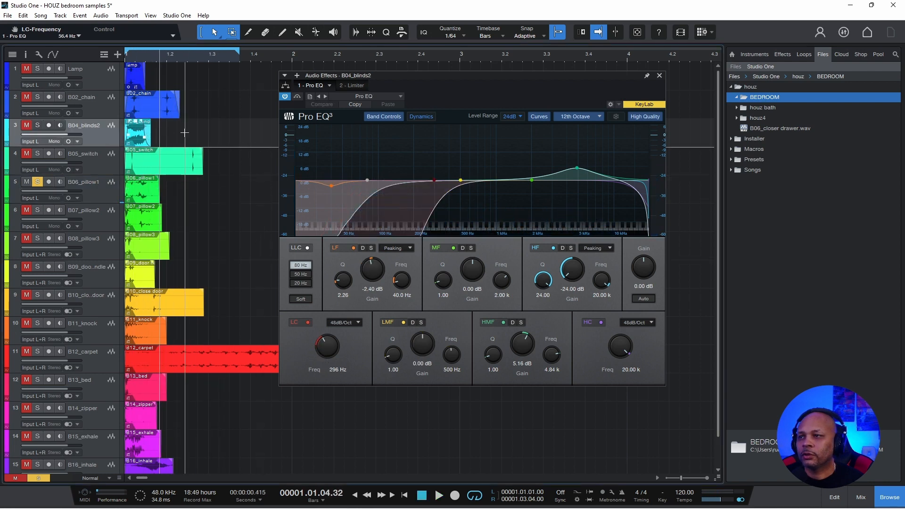
key("ctrl+z")
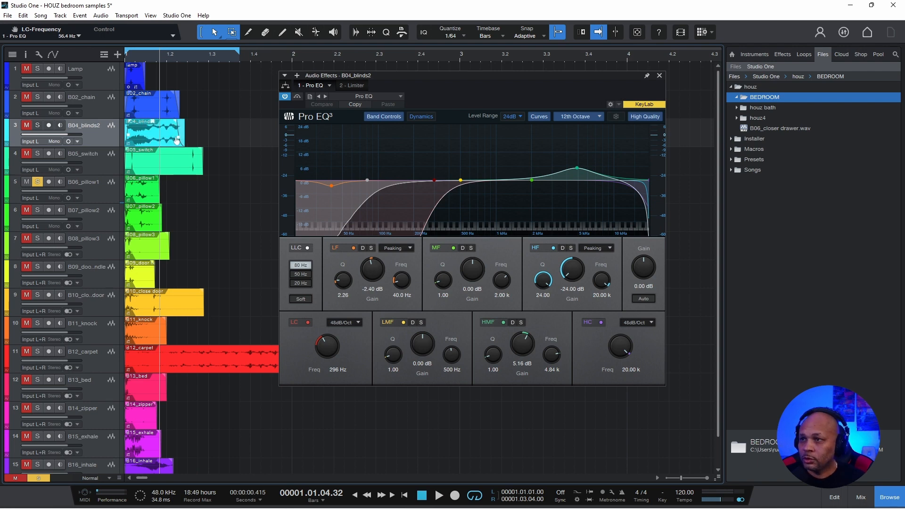
left_click(138, 199)
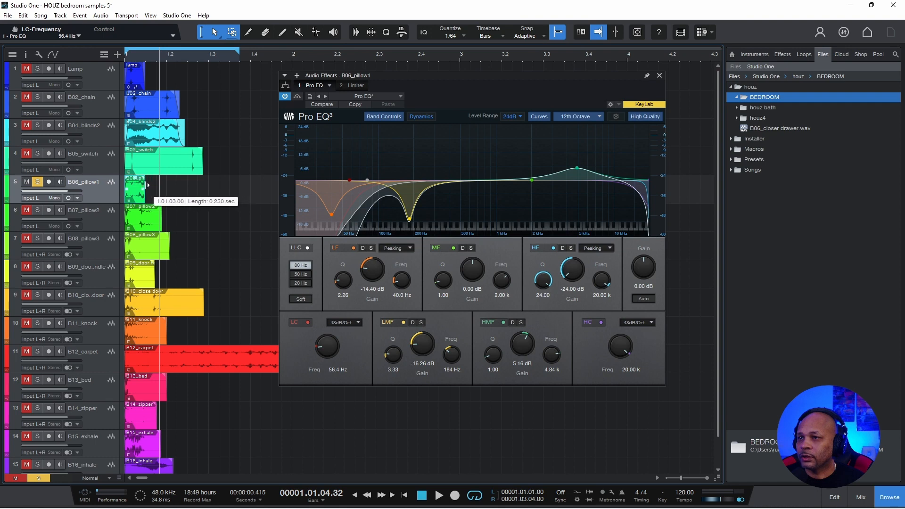
key("space")
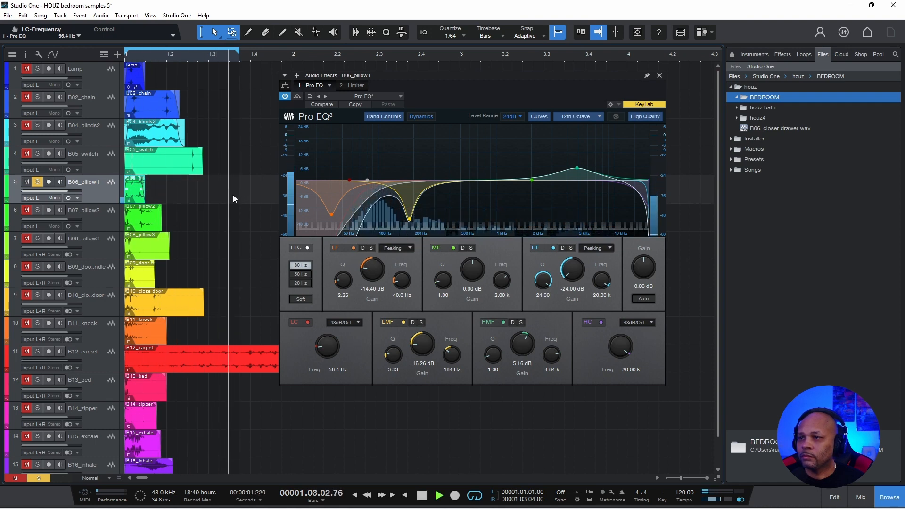
key("space")
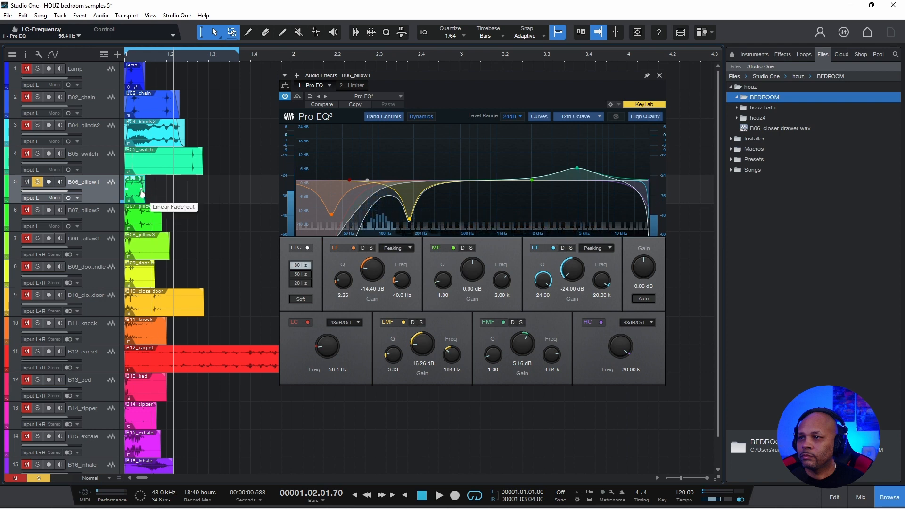
key("space")
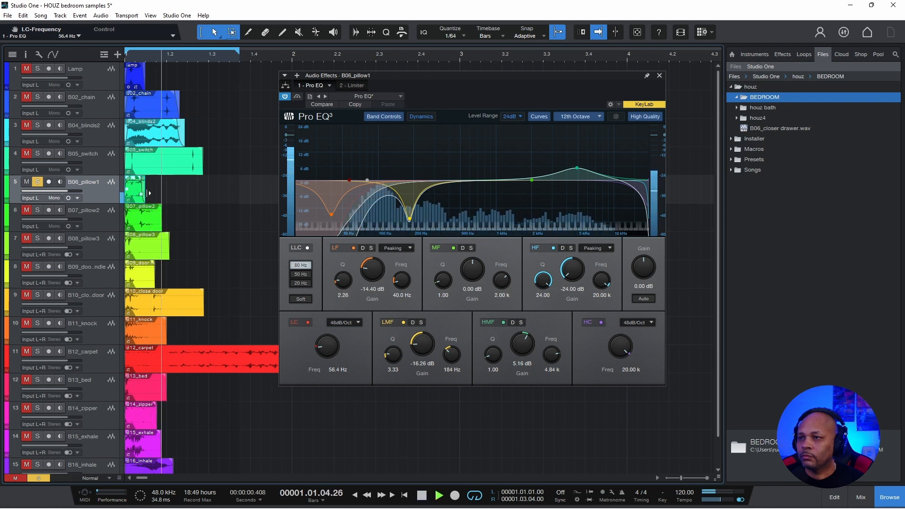
Step: Readjust the end of the B06_pillow1 event and shape a longer curved fade-out while auditioning it
left_click(705, 478)
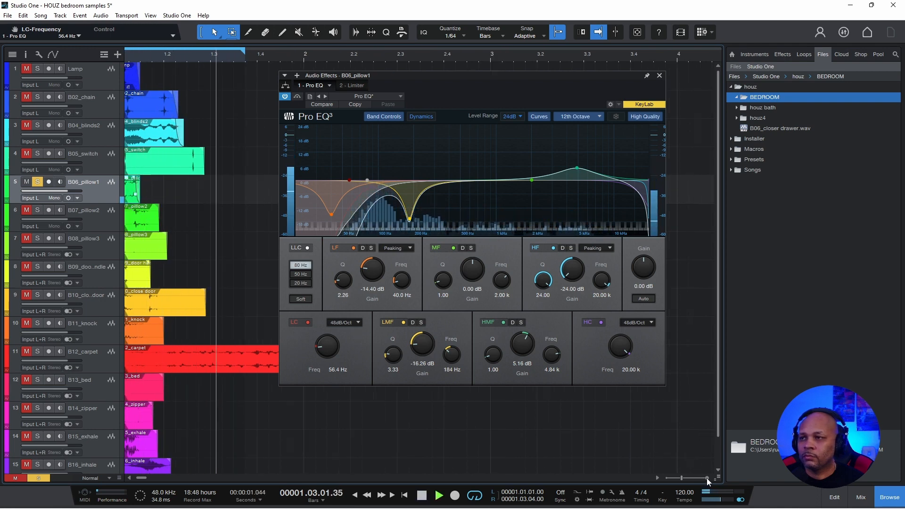
left_click(705, 478)
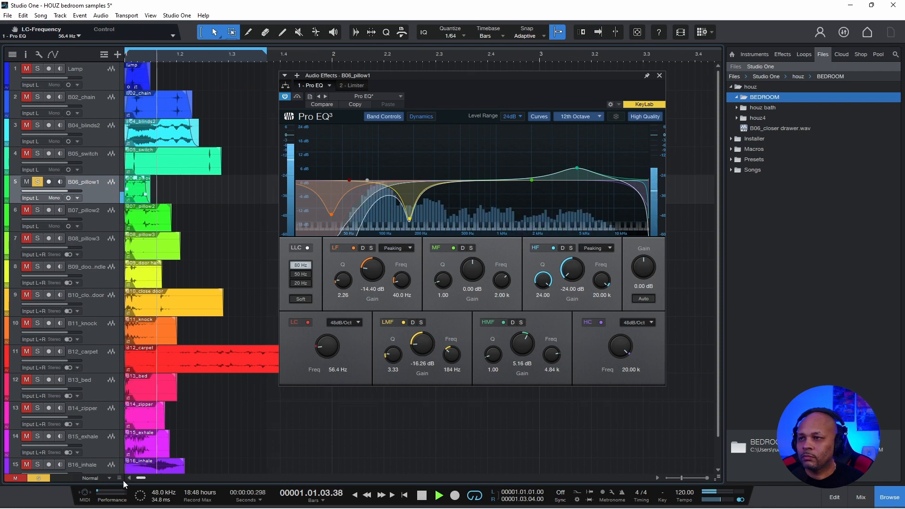
key("space")
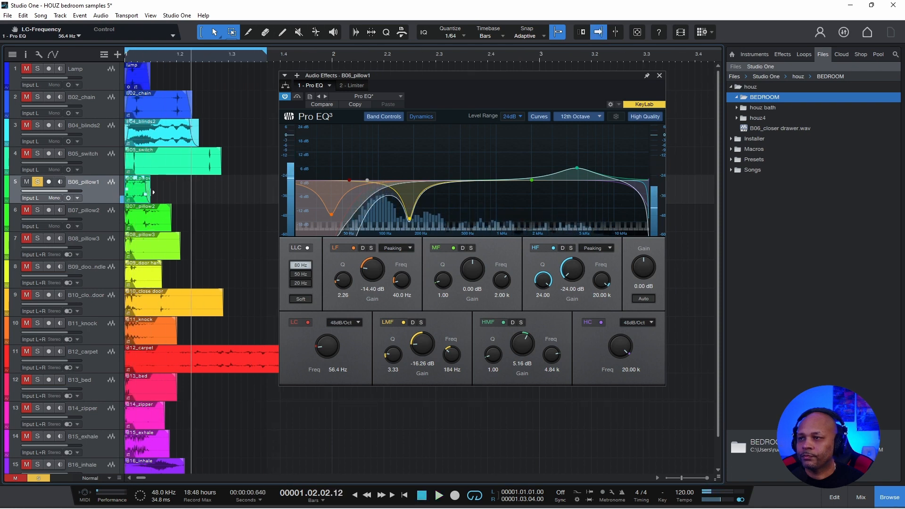
left_click_drag(151, 193, 157, 193)
key("space")
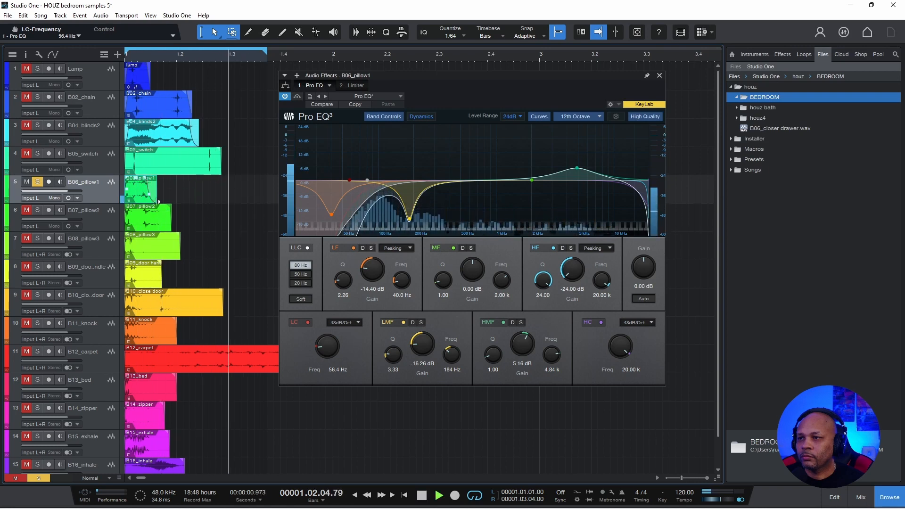
left_click_drag(146, 178, 149, 190)
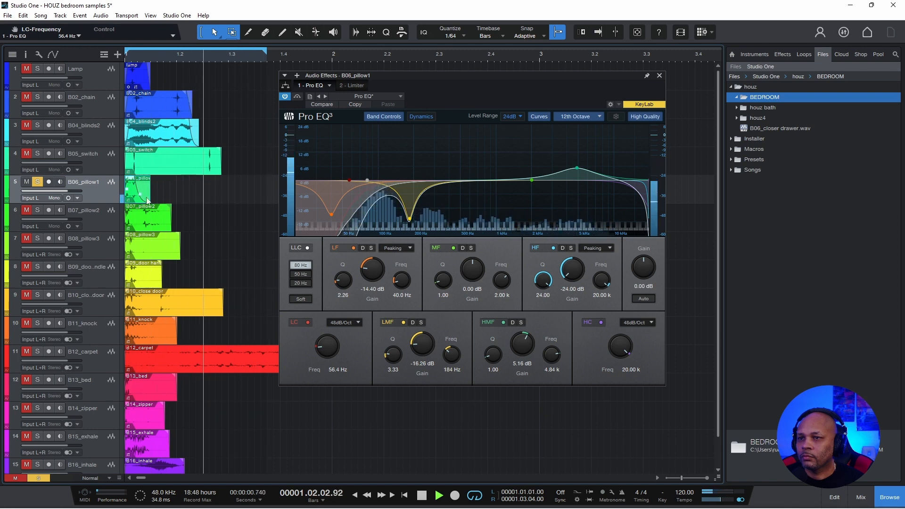
Step: Set the Pro EQ low cut of B06_pillow1 to 33.6 Hz and boost the LF gain to 6.72 dB
left_click_drag(317, 349, 317, 350)
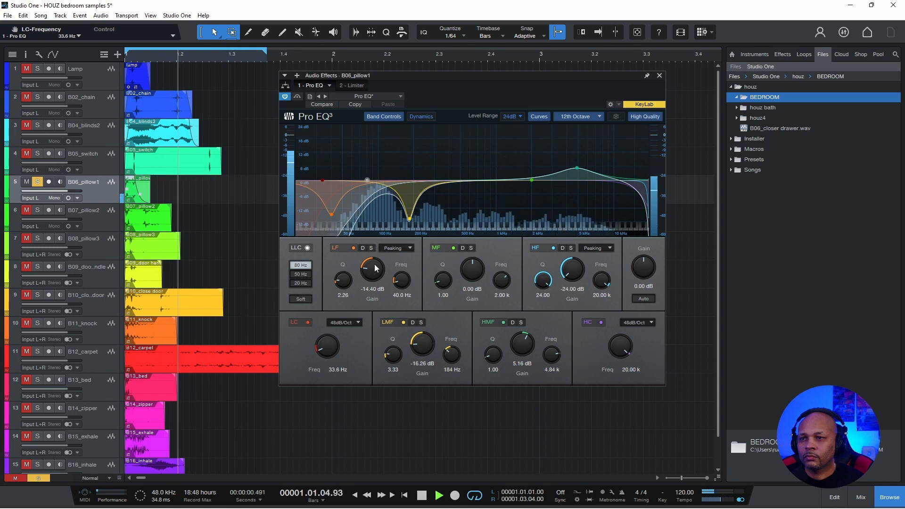
left_click_drag(377, 263, 366, 225)
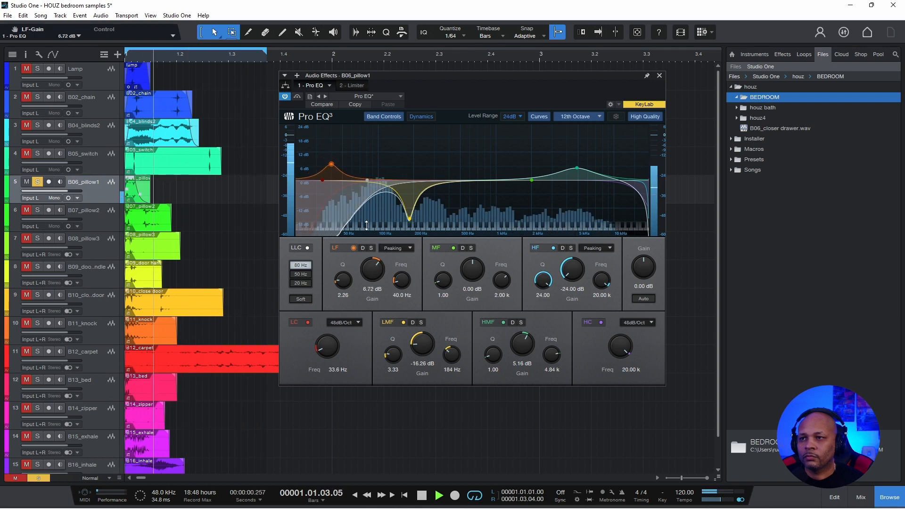
Step: Trim the B06_pillow1 event slightly shorter than 0.250 sec and lower its Pro EQ low cut to 23.8 Hz during playback
key("space")
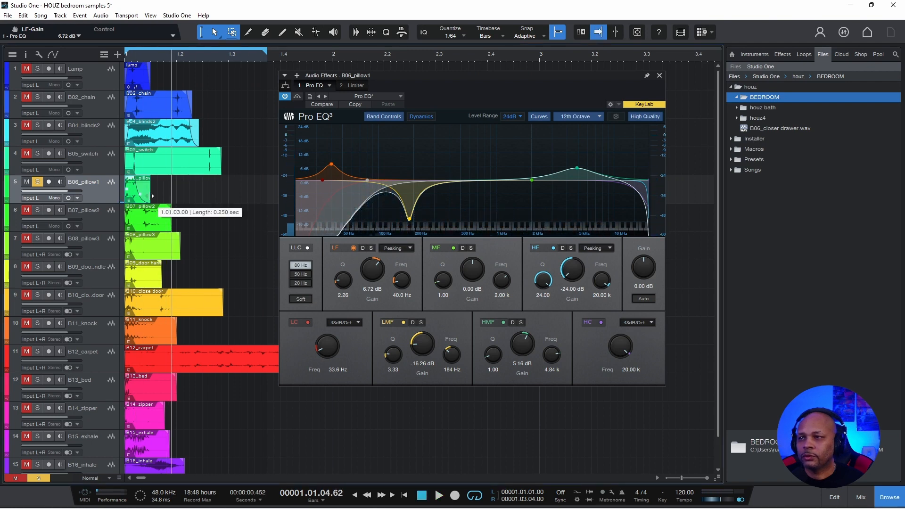
key("space")
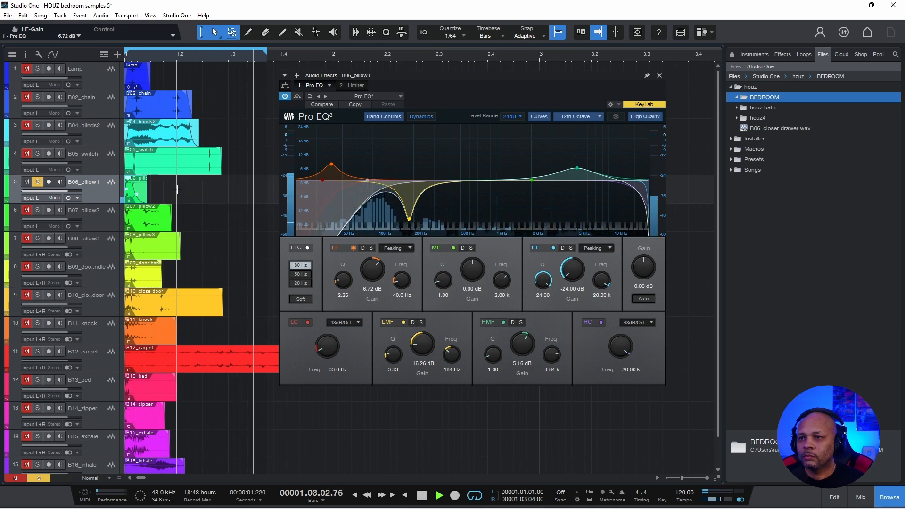
left_click_drag(314, 346, 318, 351)
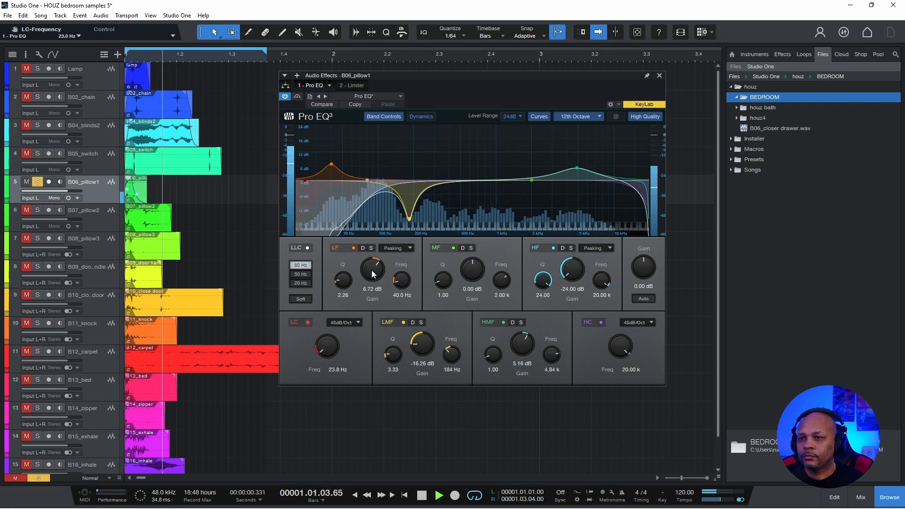
Step: Set the Pro EQ LMF gain of B06_pillow1 to -11.70 dB, stop playback and take the track out of solo
mouse_move(416, 346)
left_mouse_down()
mouse_move(420, 319)
mouse_move(415, 335)
left_mouse_up()
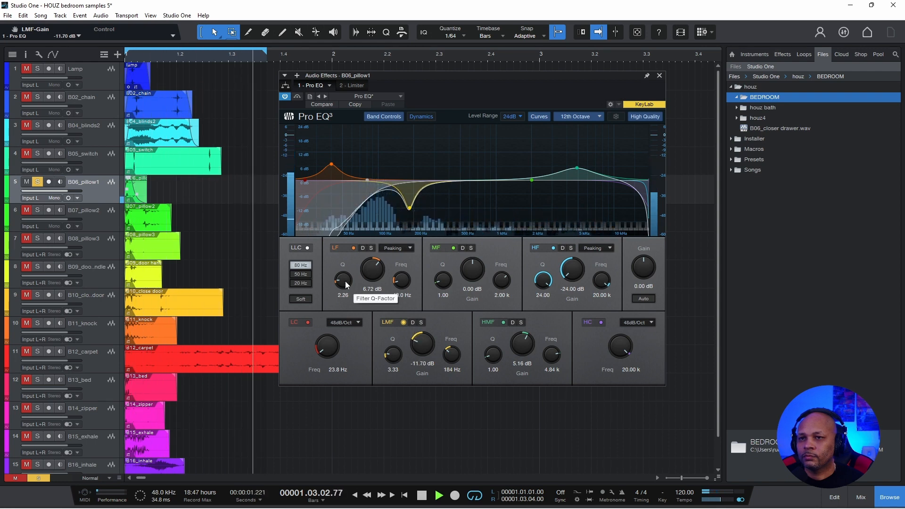
key("space")
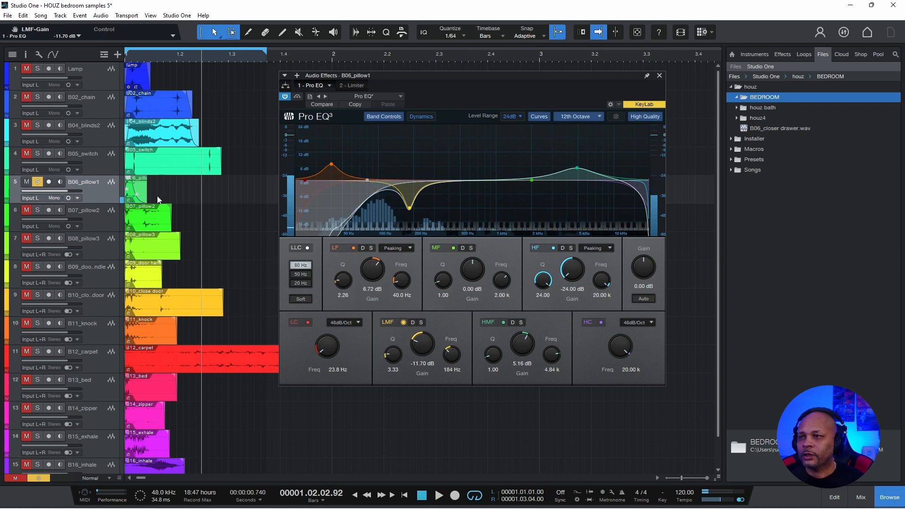
left_click(37, 183)
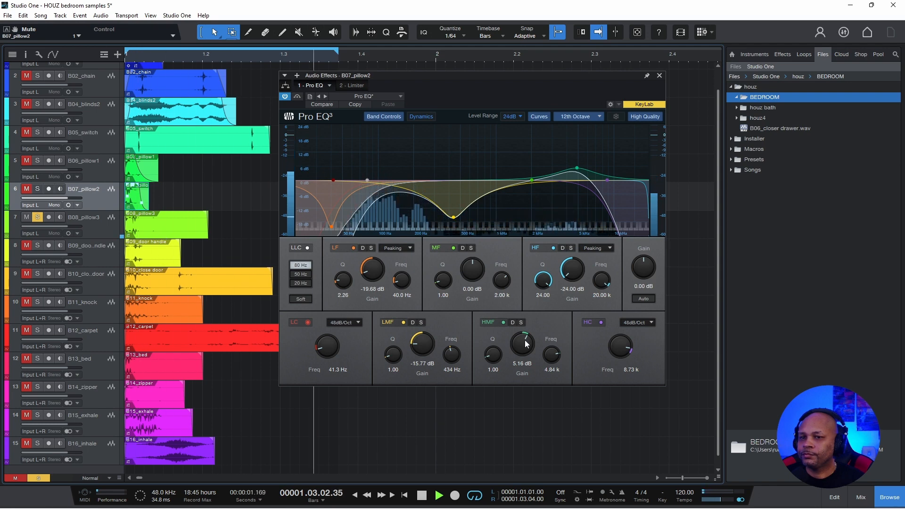
Step: Shorten the B08_pillow3 event and set its Pro EQ low cut to 36.0 Hz, LMF gain to -10.56 dB and high cut to 5.38 kHz
left_click(160, 225)
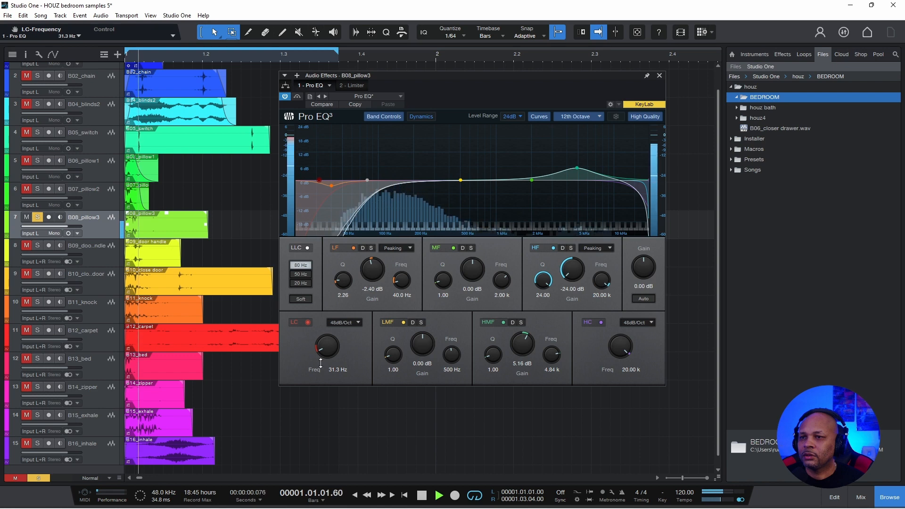
key("space")
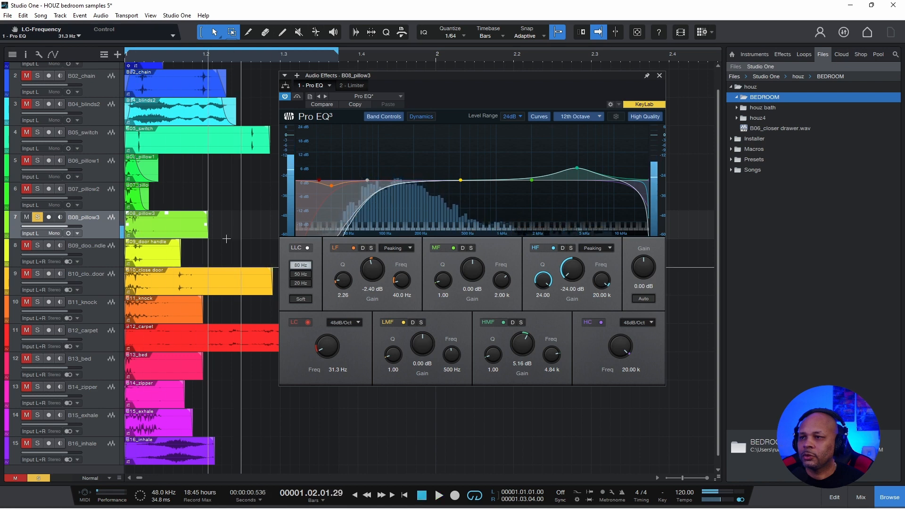
left_click_drag(211, 230, 162, 231)
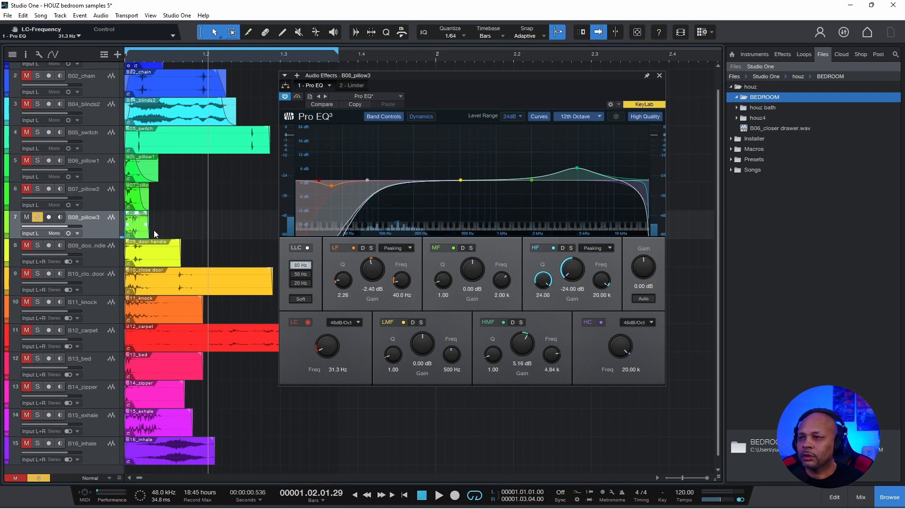
key("space")
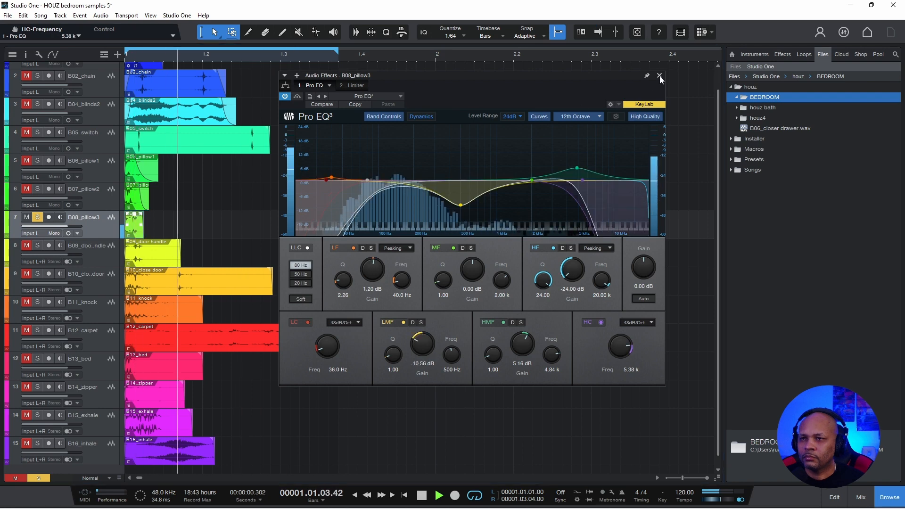
left_click(659, 75)
key("space")
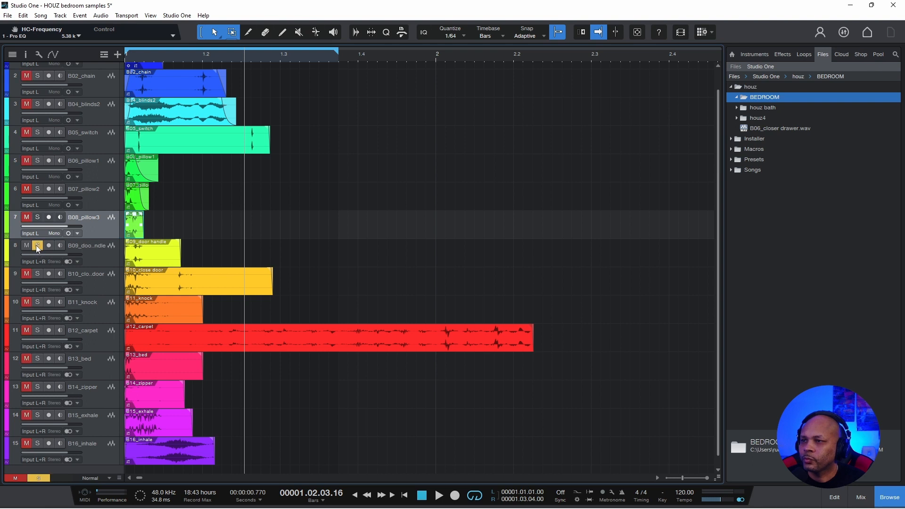
Step: Trim the end of the B09_door handle event to roughly half its length and audition it
left_click(180, 254)
left_click_drag(184, 253, 157, 255)
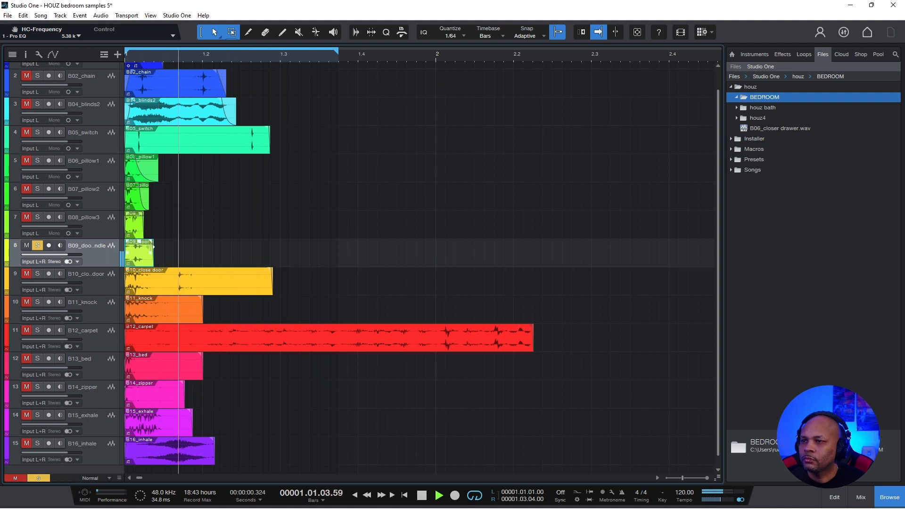
key("space")
Step: Open Pro EQ on the B09_door handle event, lower the high cut to about 10.38 kHz during playback and close the effect
right_click(143, 253)
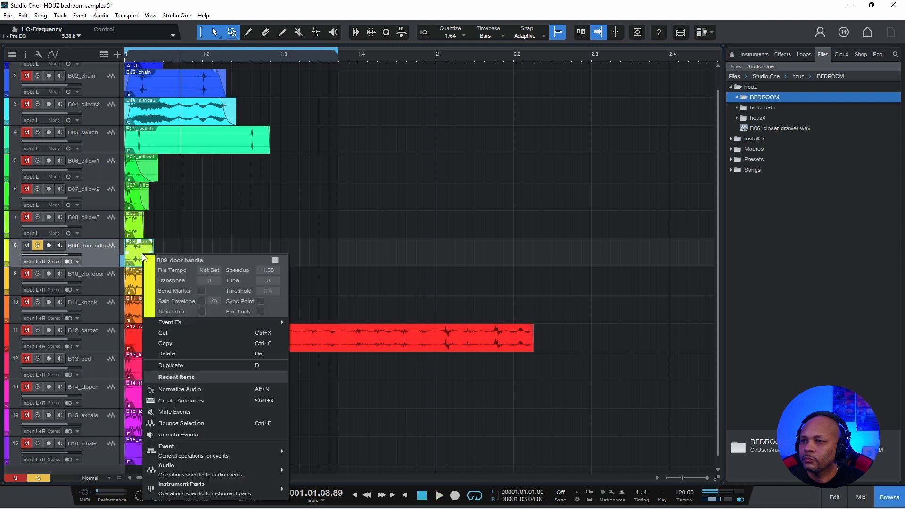
mouse_move(221, 324)
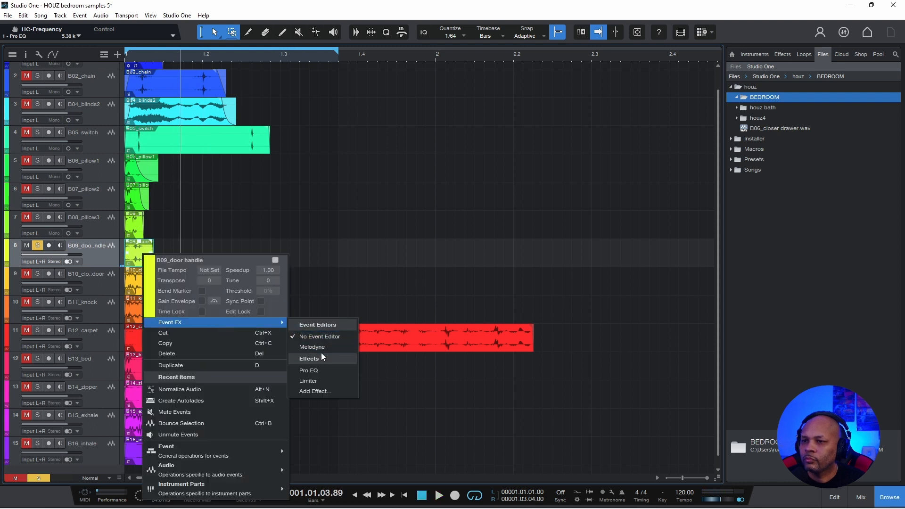
left_click(315, 371)
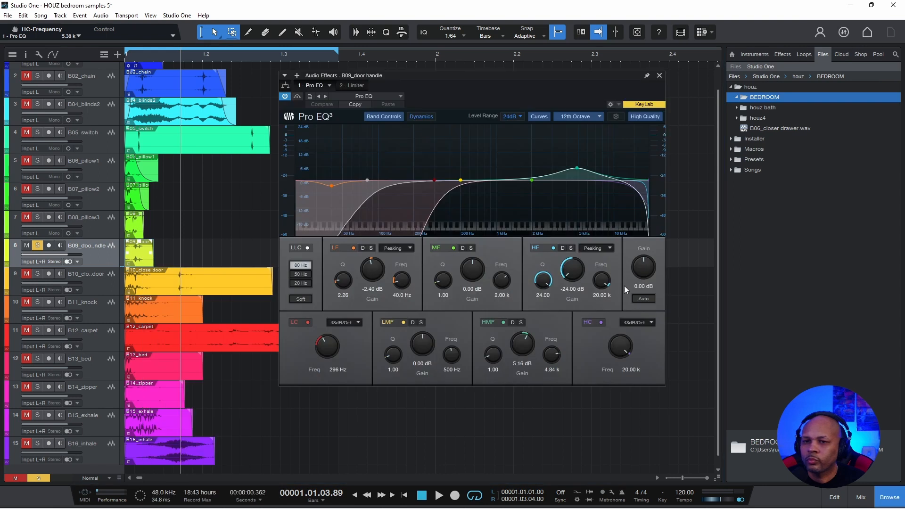
left_click_drag(627, 342, 616, 350)
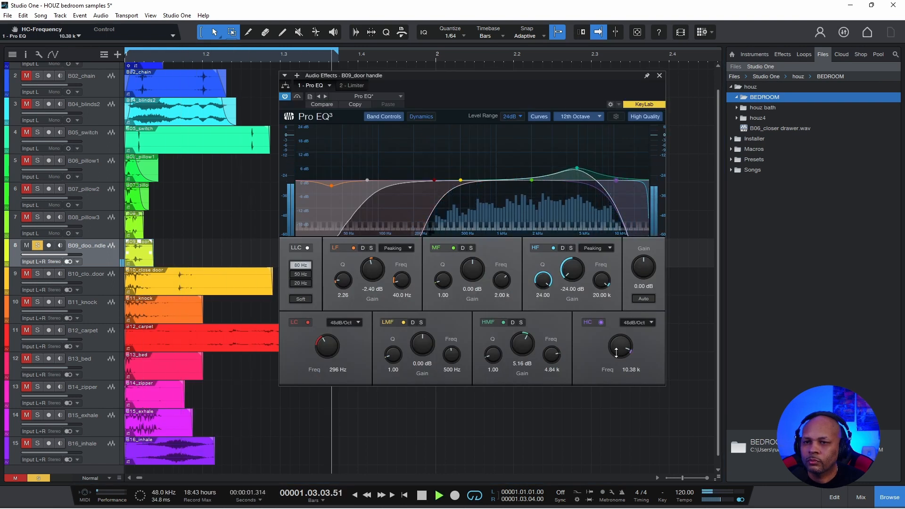
left_click(658, 75)
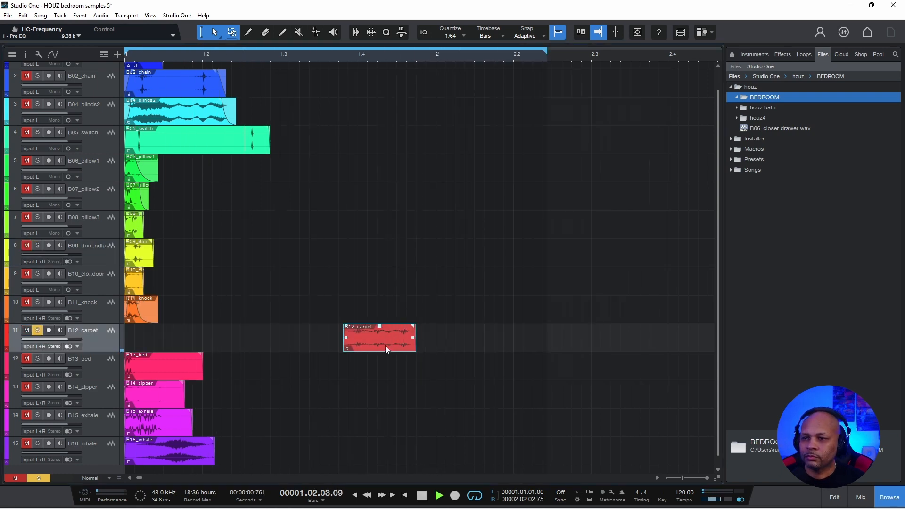
Step: Trim the start of the B12_carpet clip slightly and move the clip to the beginning of the song
key("space")
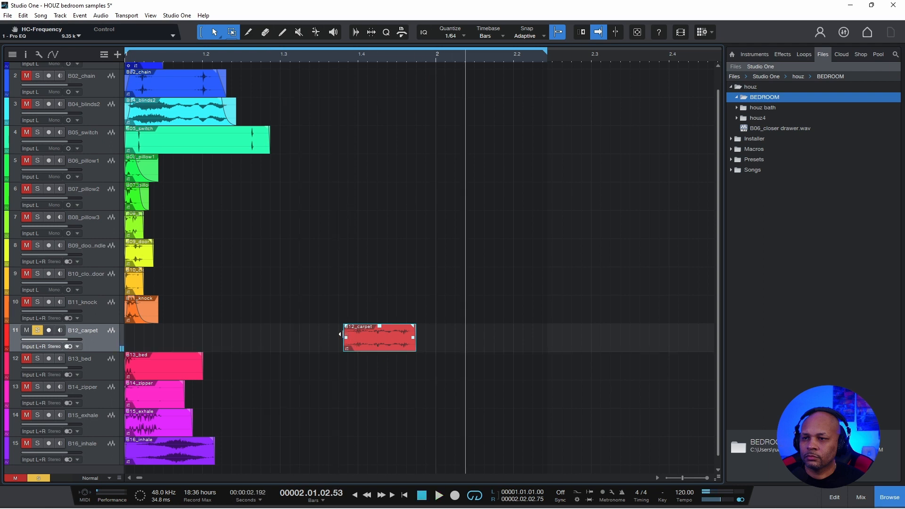
left_click_drag(345, 333, 350, 334)
key("space")
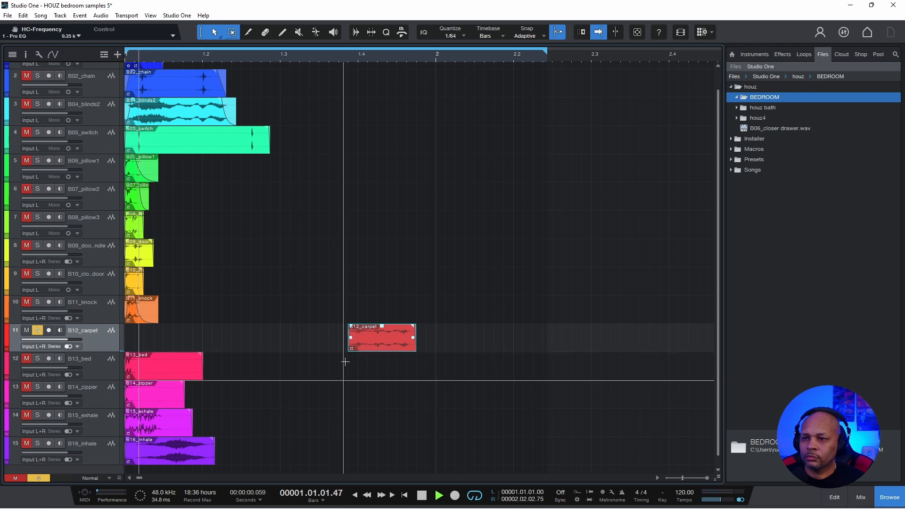
key("space")
left_click_drag(191, 351, 157, 347)
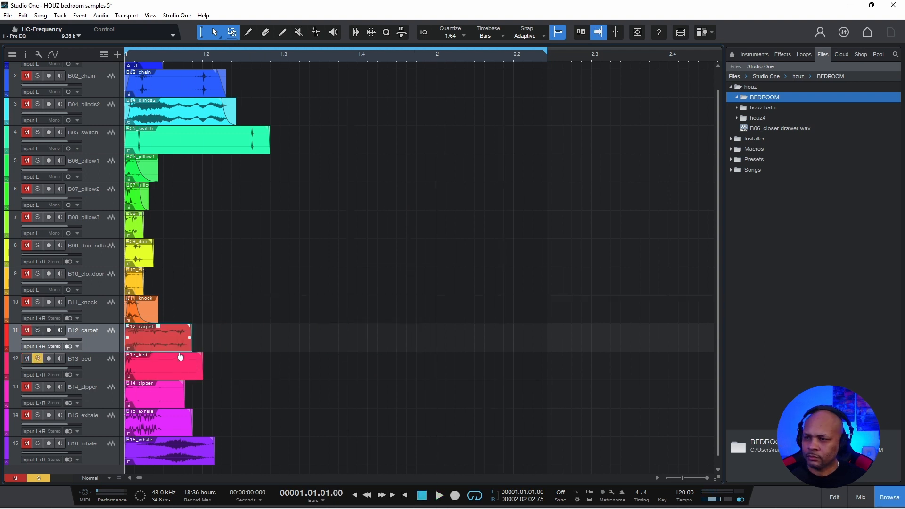
Step: Audition the soloed B13_bed track and open the Pro EQ event effect of its clip
key("space")
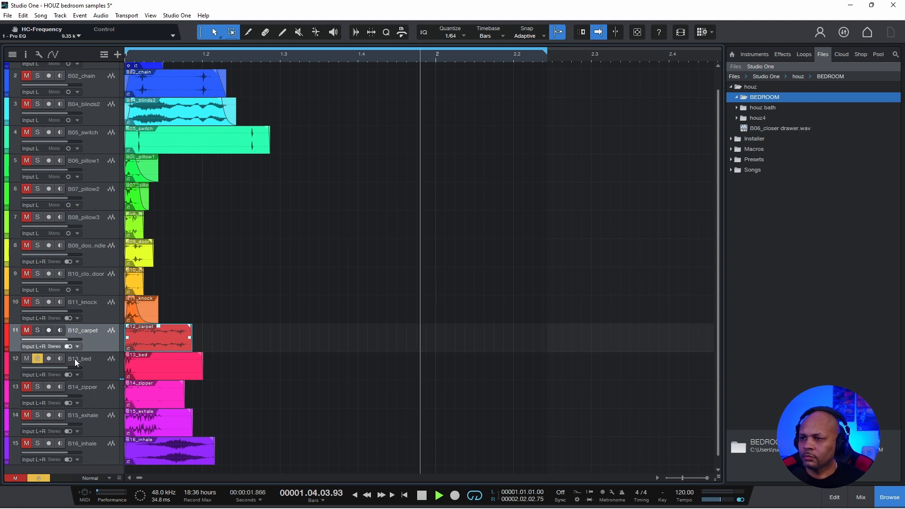
key("space")
left_click(145, 371)
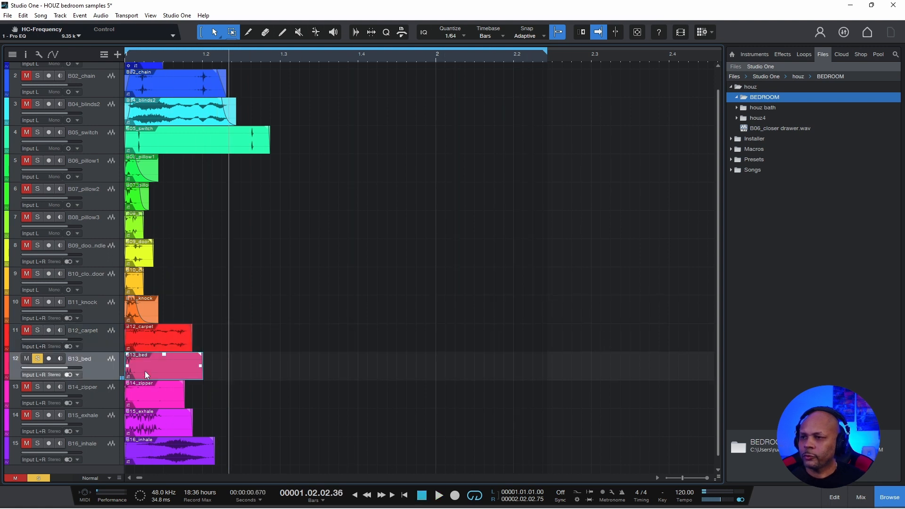
right_click(145, 371)
mouse_move(203, 319)
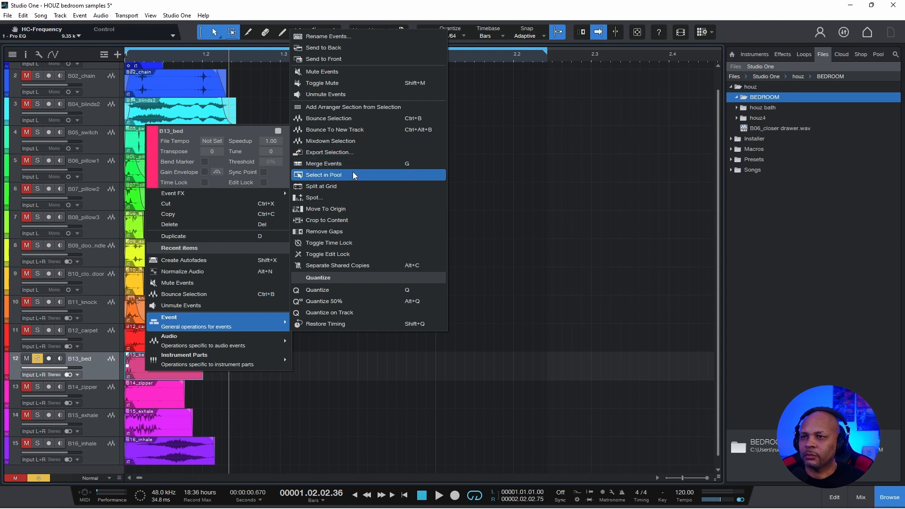
mouse_move(264, 195)
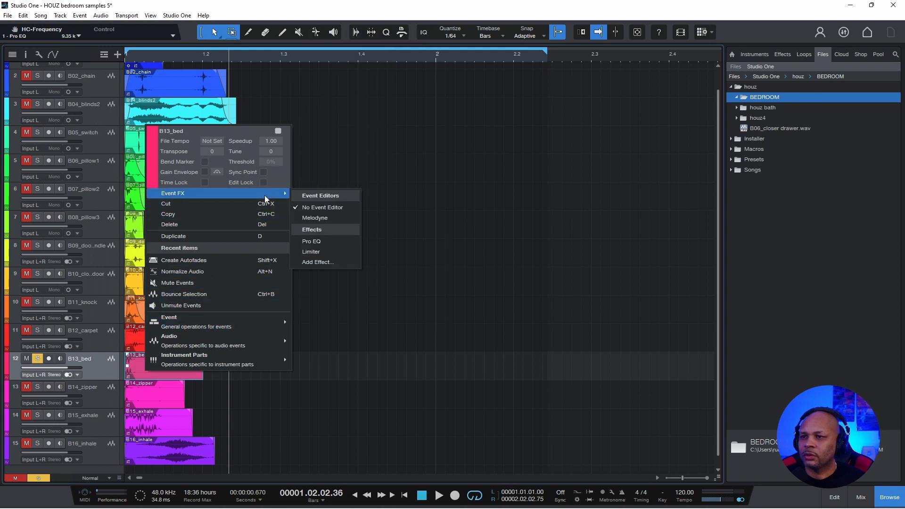
left_click(322, 242)
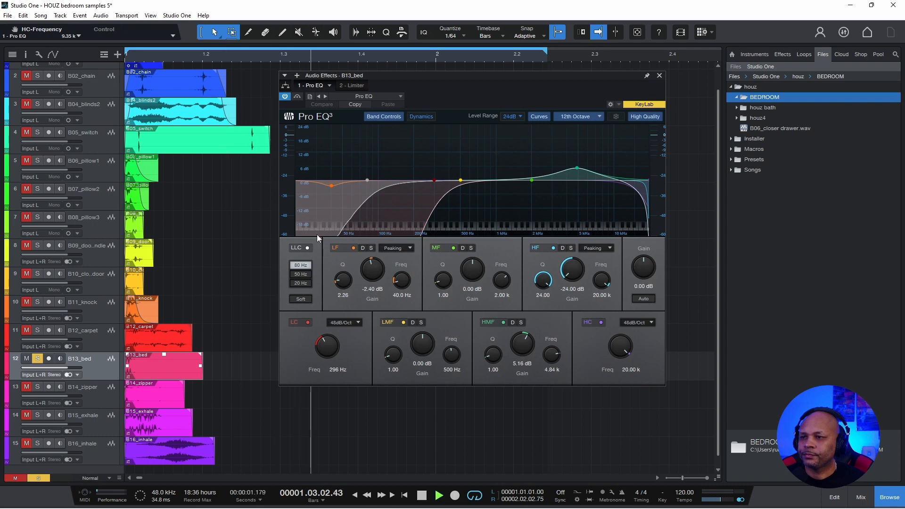
Step: Shorten the B13_bed event to slightly less than 0.156 sec and play it back
key("space")
left_click_drag(206, 368, 151, 368)
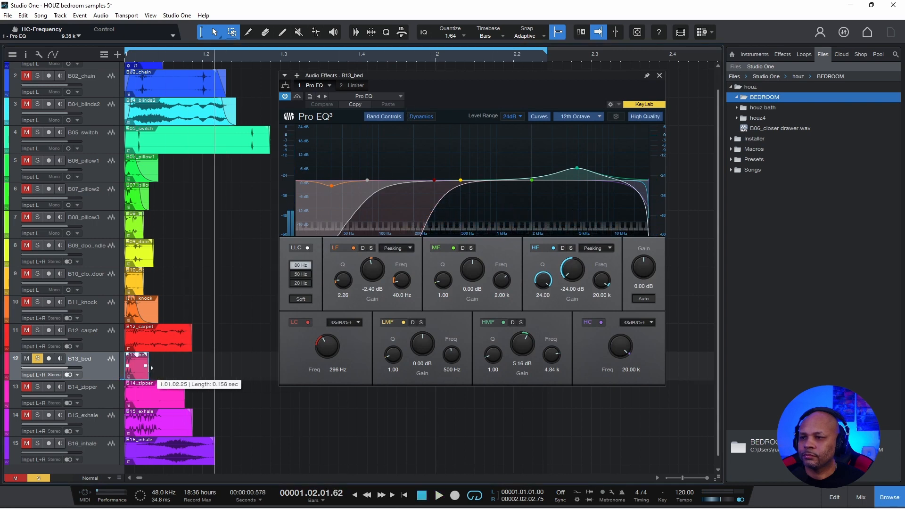
key("space")
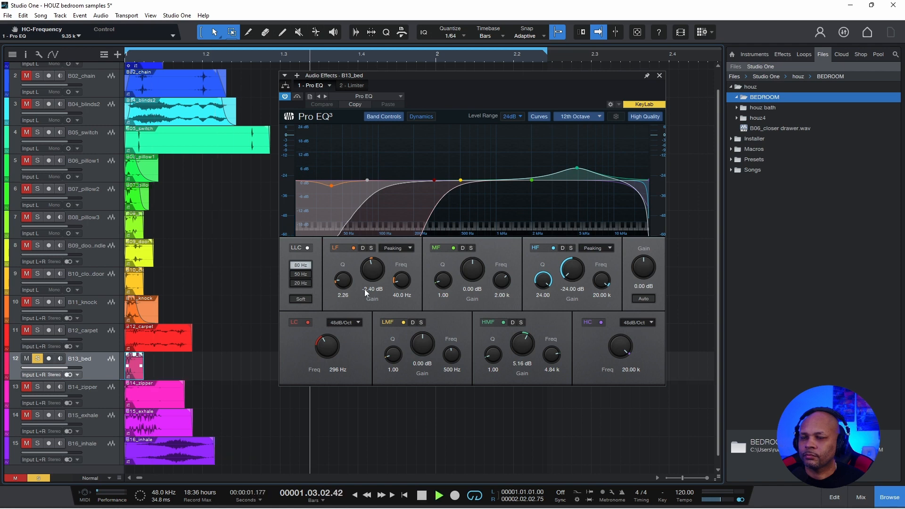
Step: Set the B13_bed Pro EQ to a 26.4 Hz low cut, 1.98 kHz high cut, 2.64 dB LMF gain and 18.72 dB LF gain
mouse_move(325, 349)
left_mouse_down()
mouse_move(322, 362)
mouse_move(322, 353)
left_mouse_up()
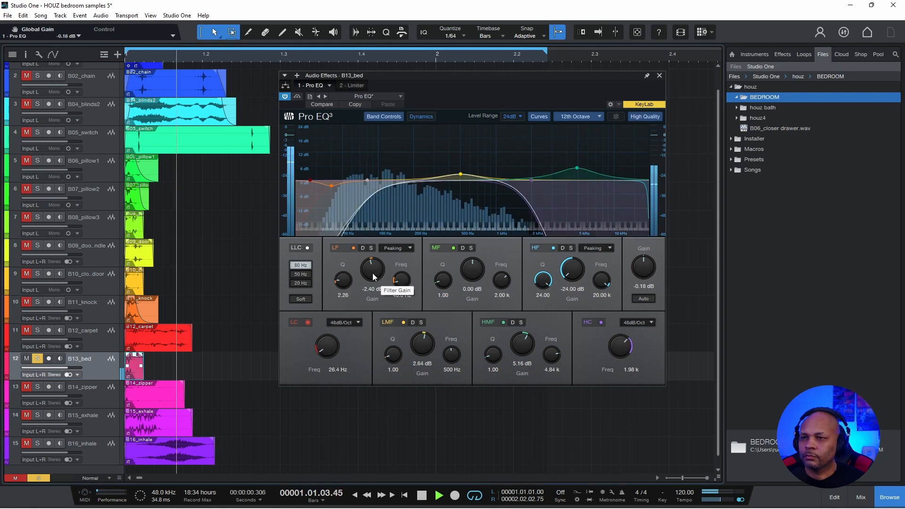
left_click_drag(375, 273, 371, 236)
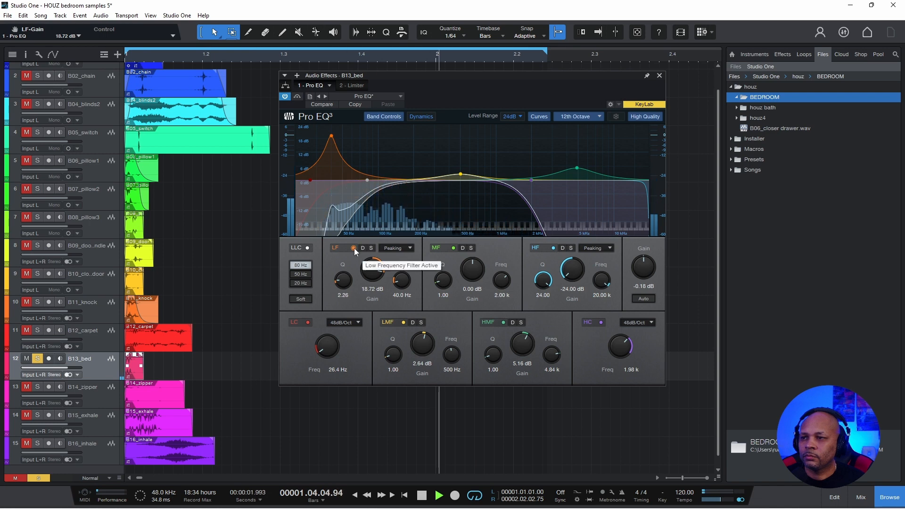
key("space")
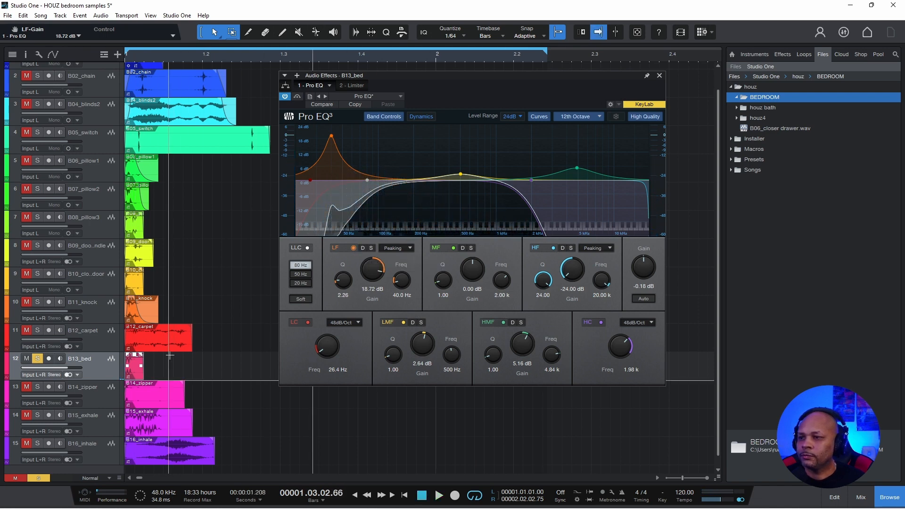
Step: Clear the track mutes, solo B14_zipper, open Pro EQ on its event and audition it
left_click(26, 359)
scroll(100, 369, "down", 1)
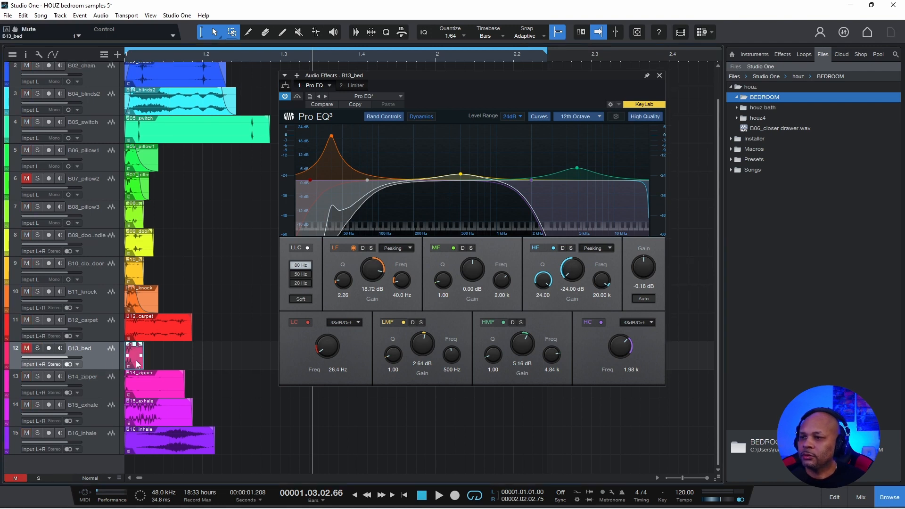
left_click(19, 477)
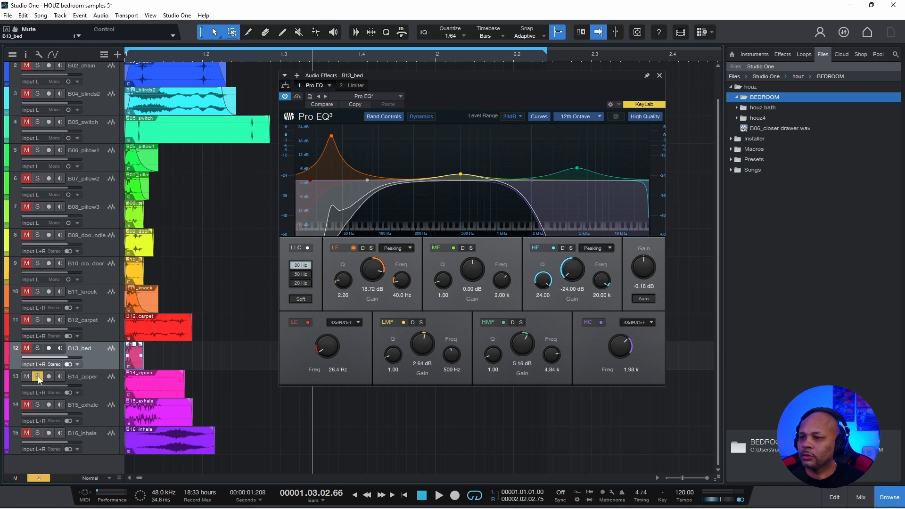
left_click(143, 391)
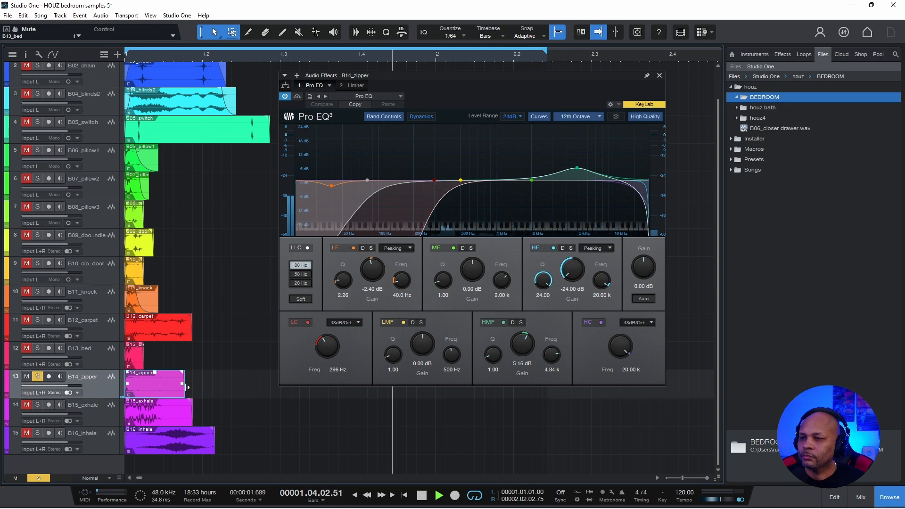
key("space")
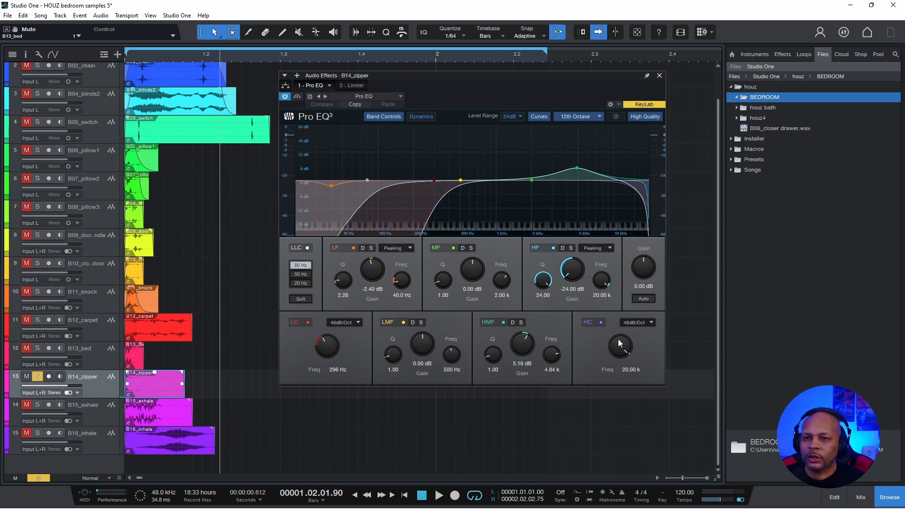
Step: Set the B14_zipper Pro EQ high cut to 11.12 kHz and low cut to 514 Hz, and trim the end of the event
left_click_drag(619, 340, 616, 349)
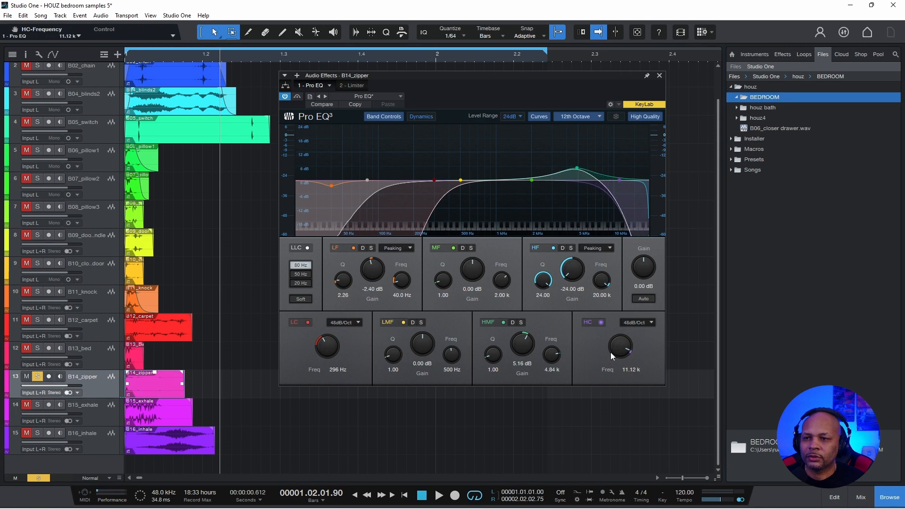
left_click_drag(325, 348, 318, 336)
key("space")
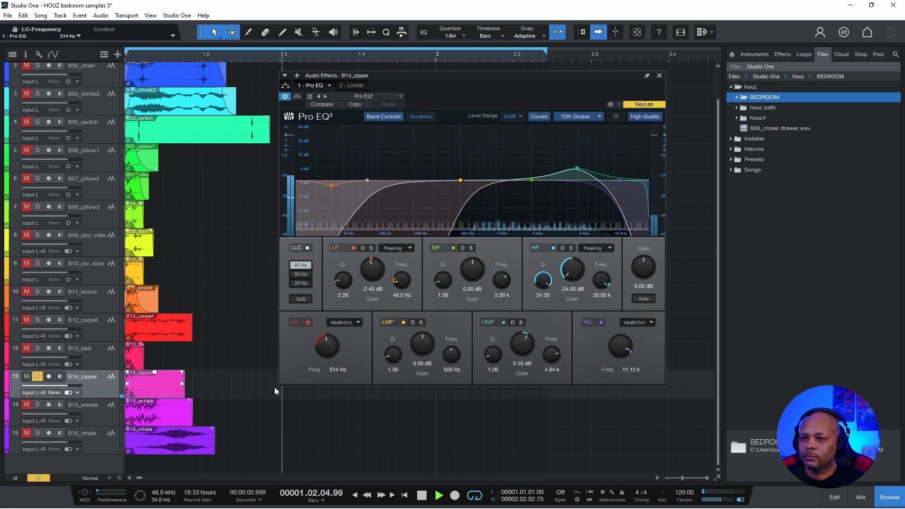
left_click_drag(185, 380, 154, 382)
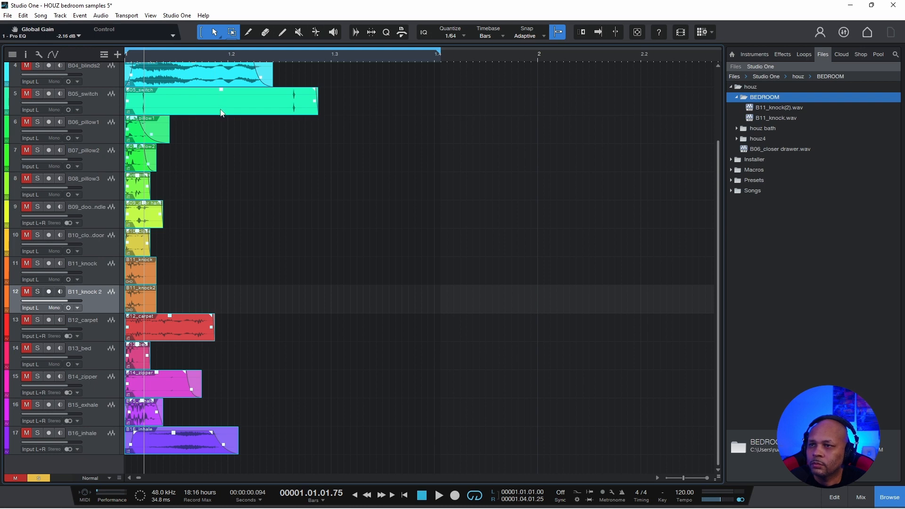
Step: Export all the selected sample events from the arrangement as audio files into the BEDROOM folder
left_click_drag(223, 113, 770, 95)
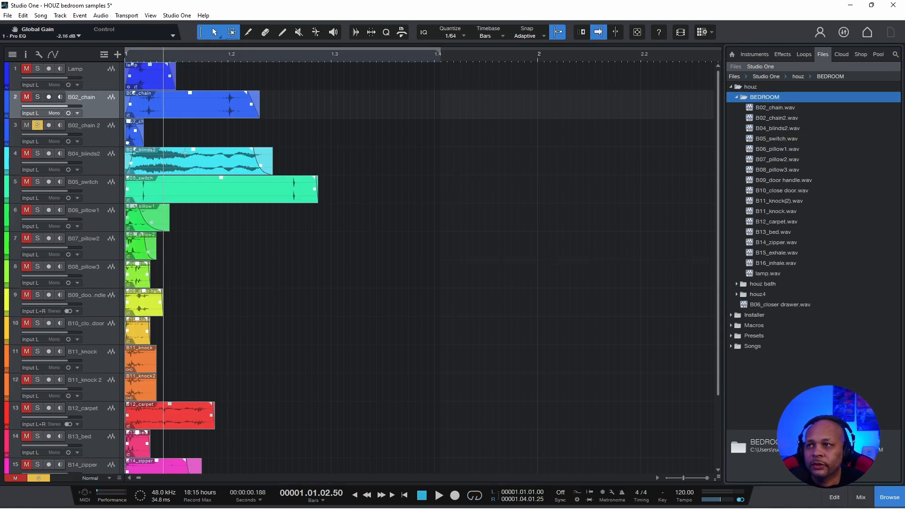
Step: Save the HOUZ bedroom samples 5 song
left_click(8, 15)
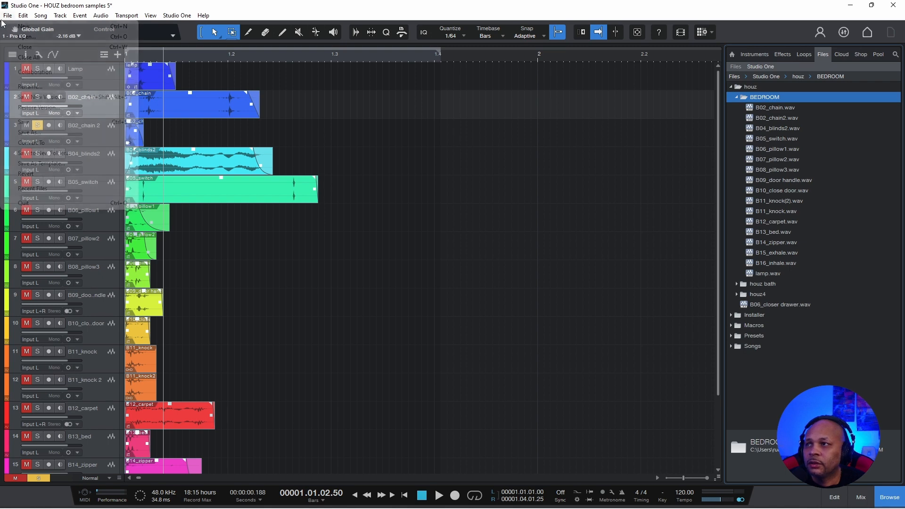
left_click(23, 122)
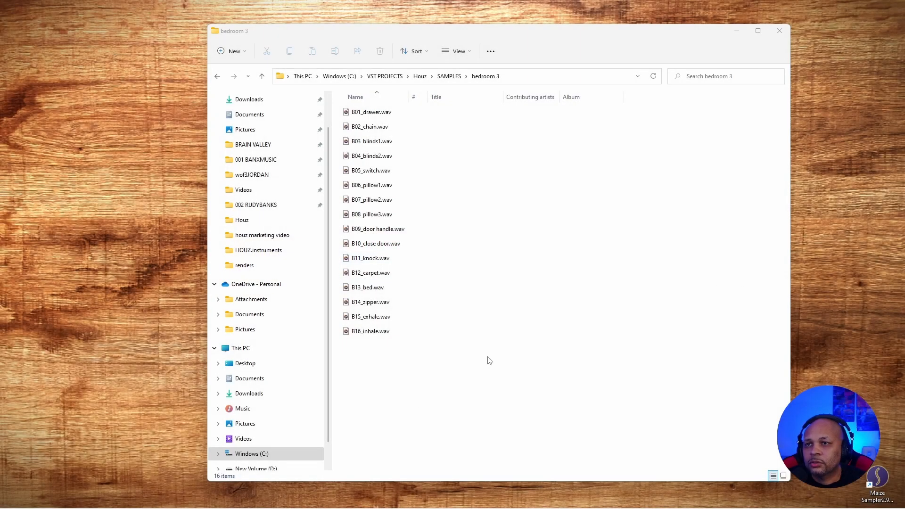
Step: In File Explorer, create a folder named working inside the bedroom 3 samples folder
right_click(374, 395)
mouse_move(410, 368)
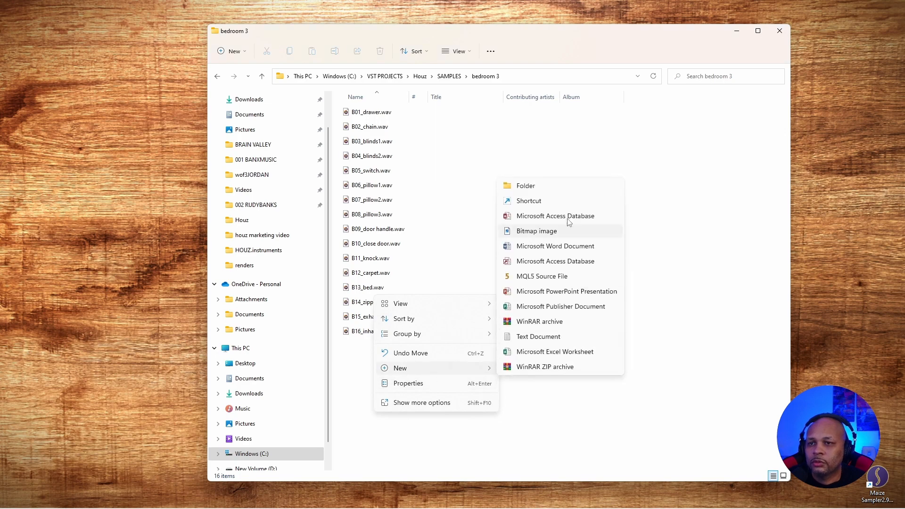
left_click(544, 188)
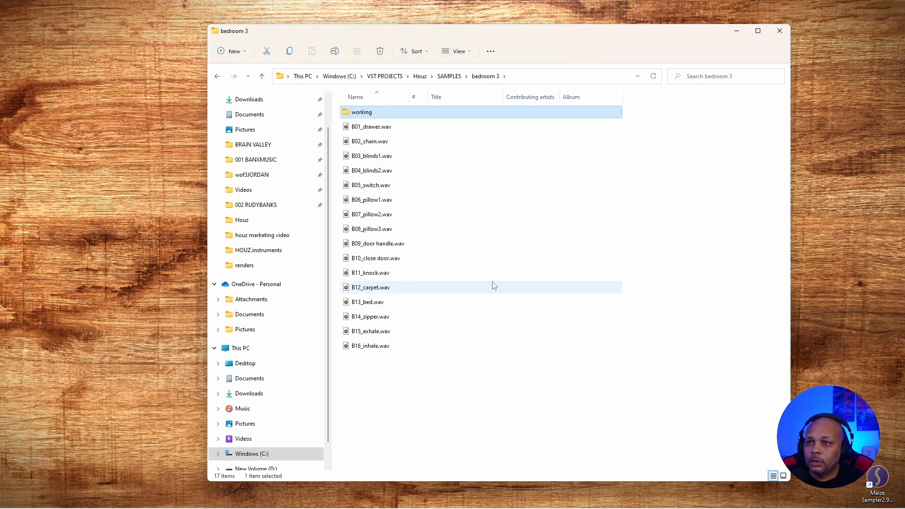
Step: Copy all the exported WAV files from the Documents > Studio One > houz > BEDROOM folder
scroll(255, 306, "up", 1)
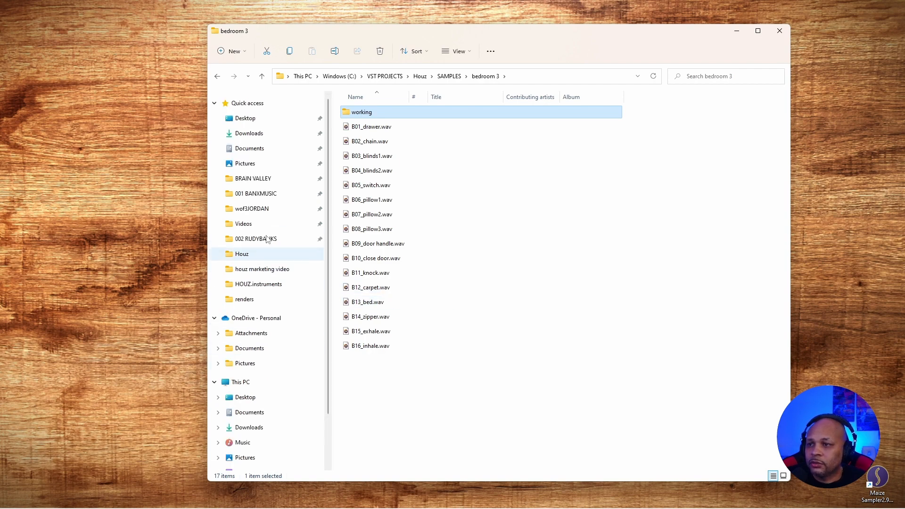
left_click(253, 149)
scroll(434, 259, "down", 8)
scroll(444, 360, "up", 3)
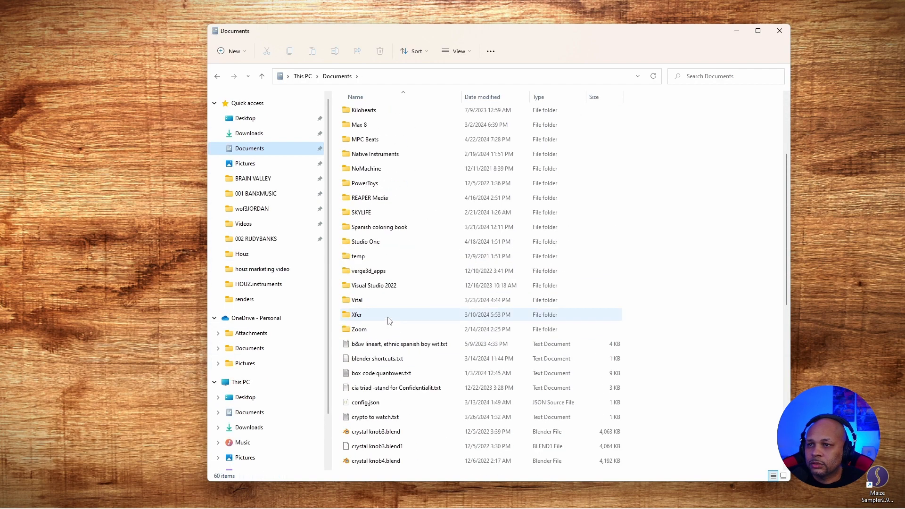
double_click(376, 241)
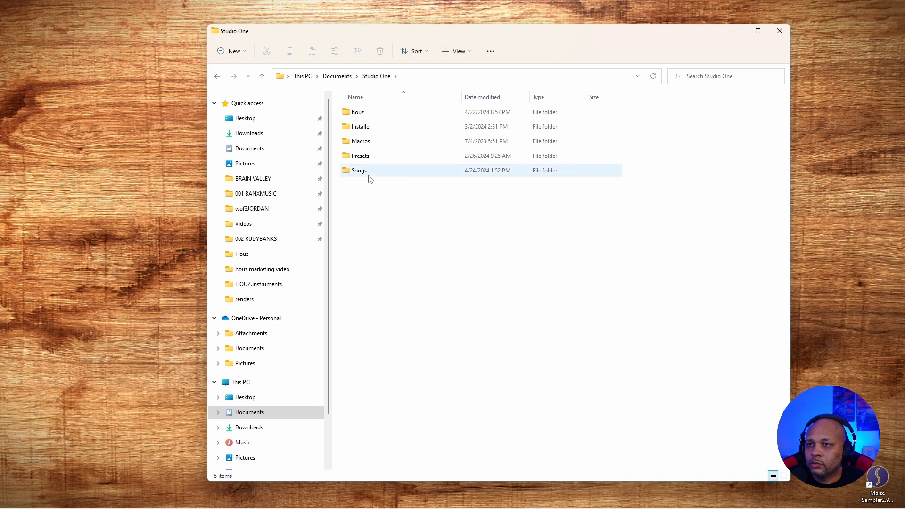
double_click(358, 115)
double_click(376, 114)
left_click_drag(379, 372, 358, 115)
right_click(360, 113)
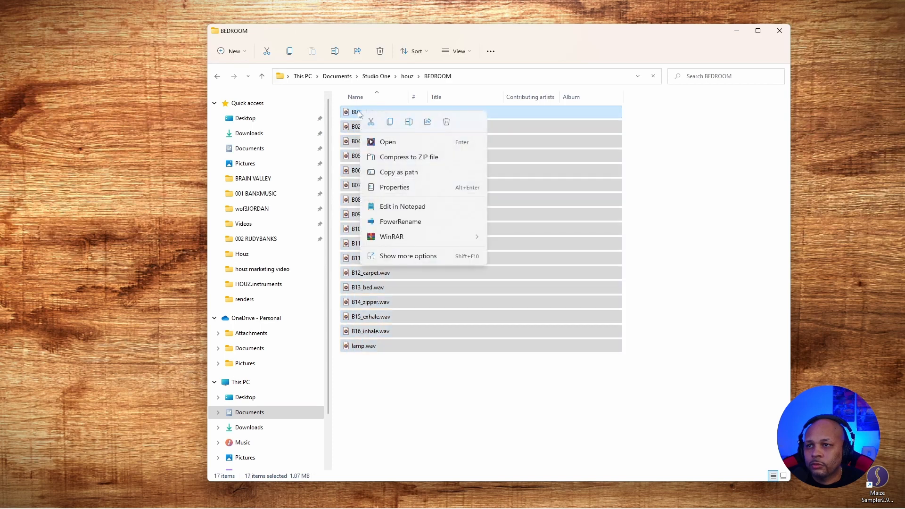
left_click(390, 122)
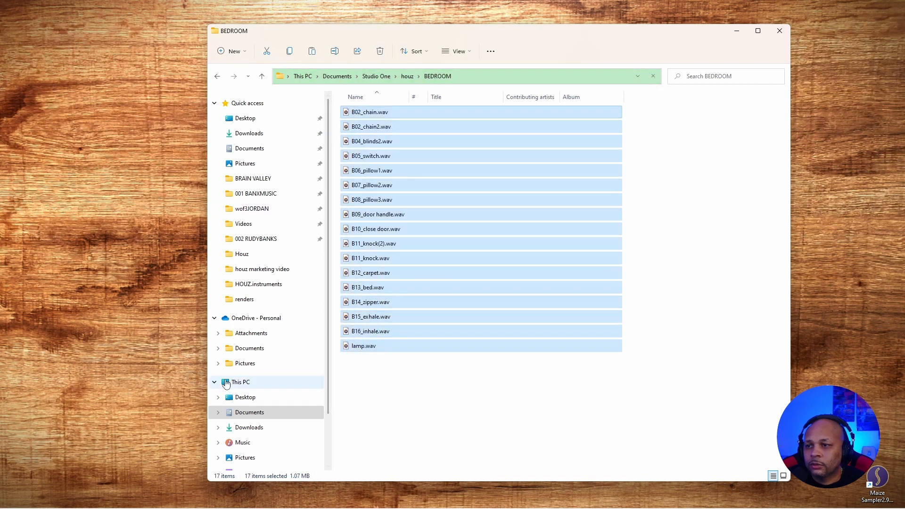
Step: Paste the copied WAV files into the working folder inside bedroom 3
key("alt+Up")
key("alt+Up")
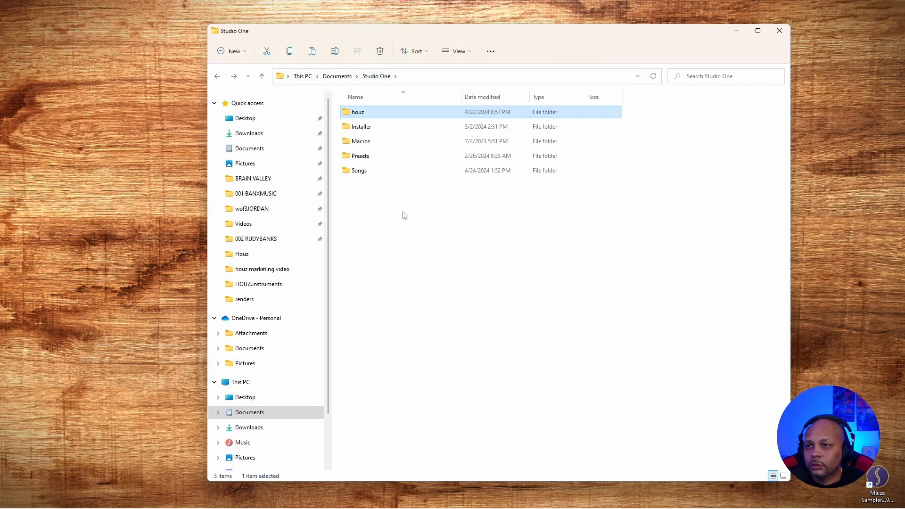
key("alt+Up")
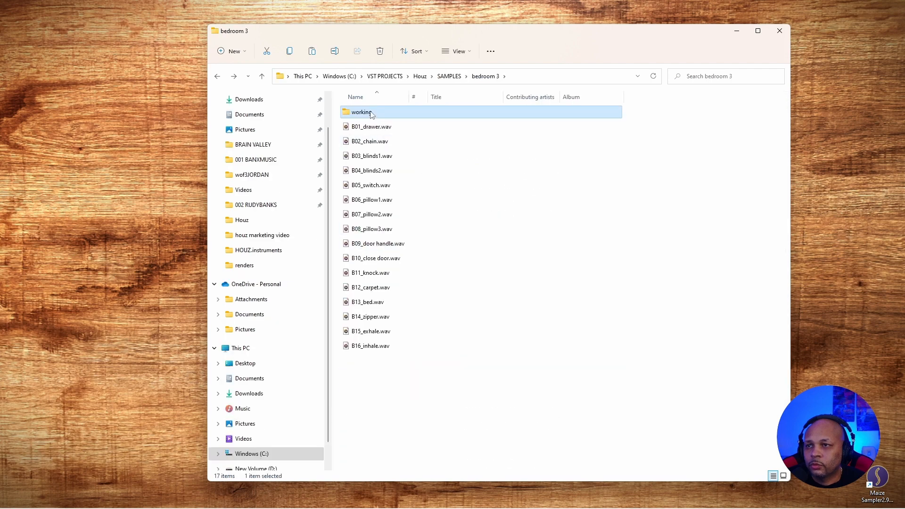
double_click(371, 115)
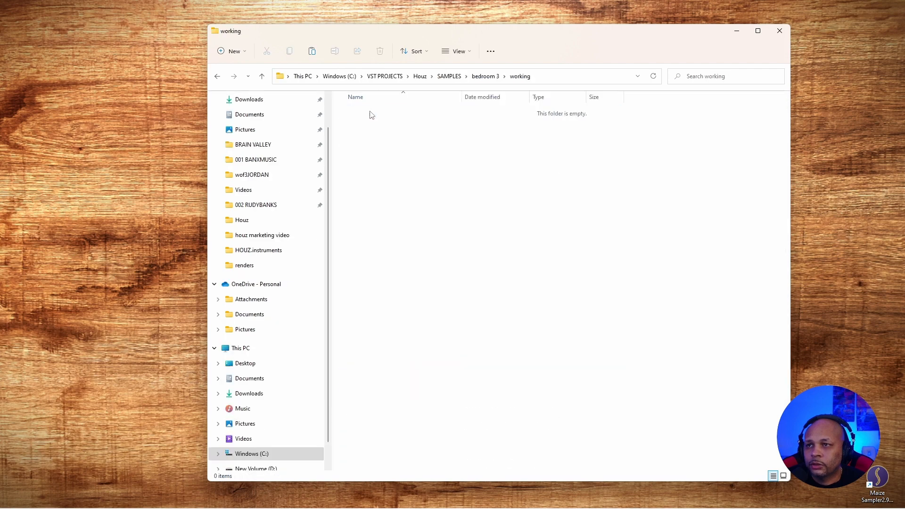
right_click(385, 188)
left_click(397, 196)
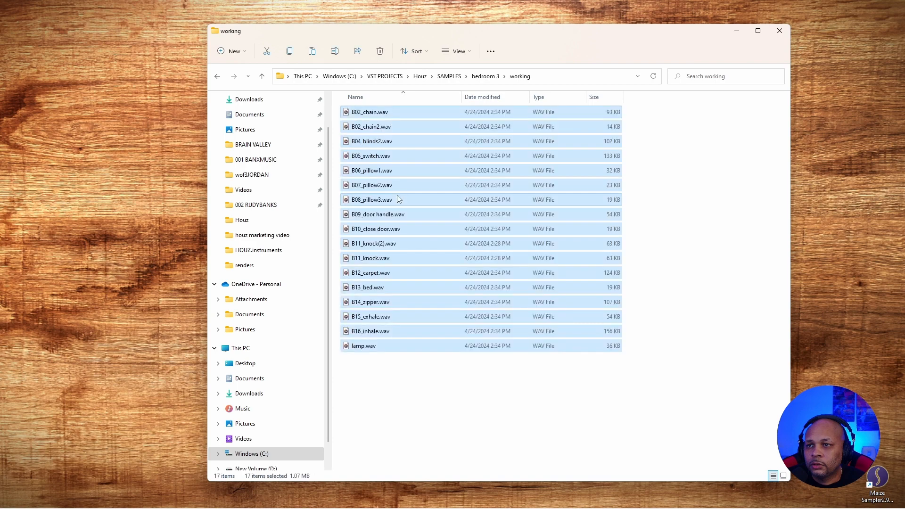
left_click(439, 405)
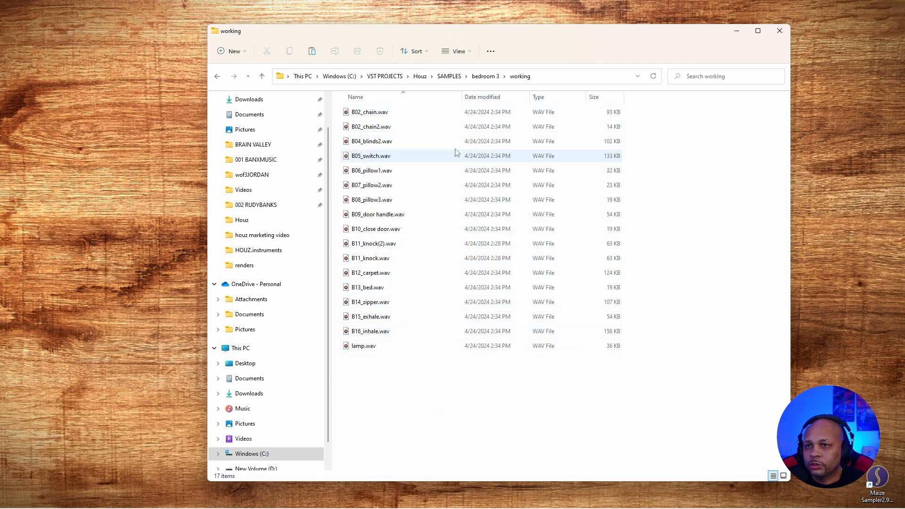
Step: Switch to MPC Beats, move the working folder window out of the way and start an empty project
left_click_drag(448, 34, 505, 36)
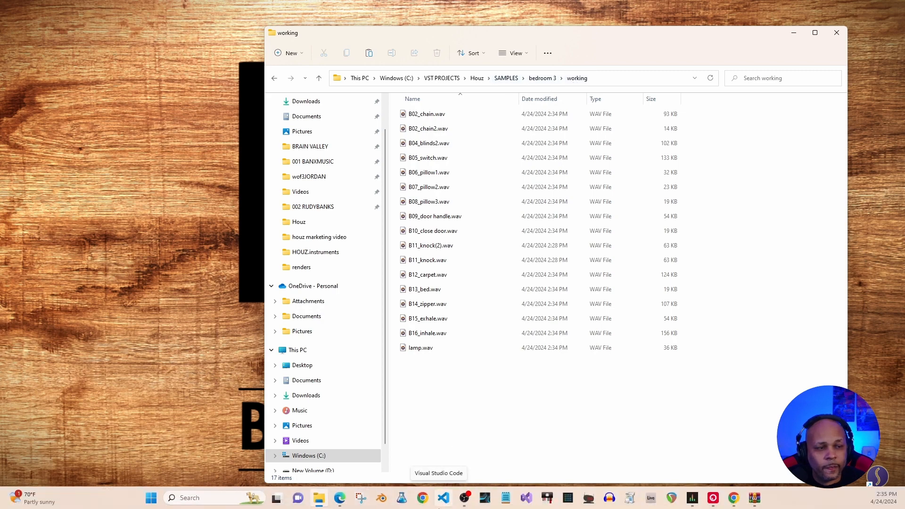
left_click(568, 497)
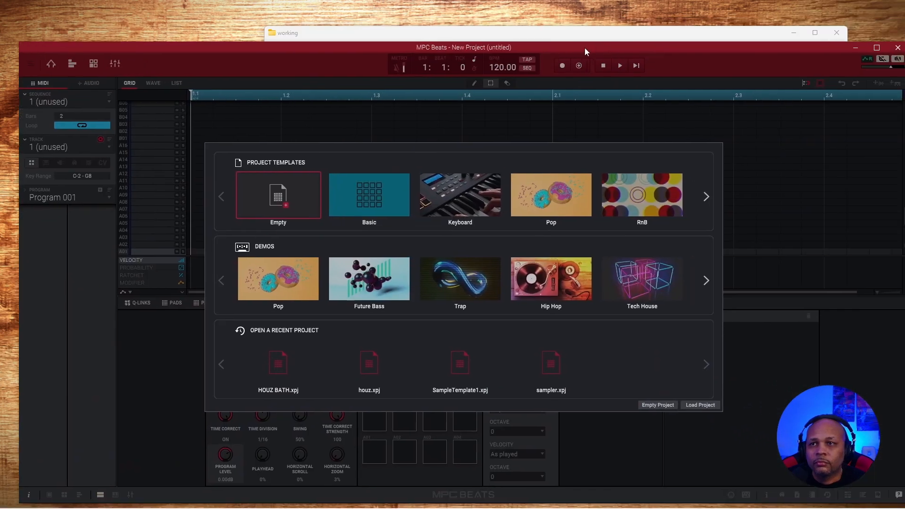
mouse_move(579, 42)
left_mouse_down()
mouse_move(573, 26)
mouse_move(576, 52)
left_mouse_up()
left_click(576, 30)
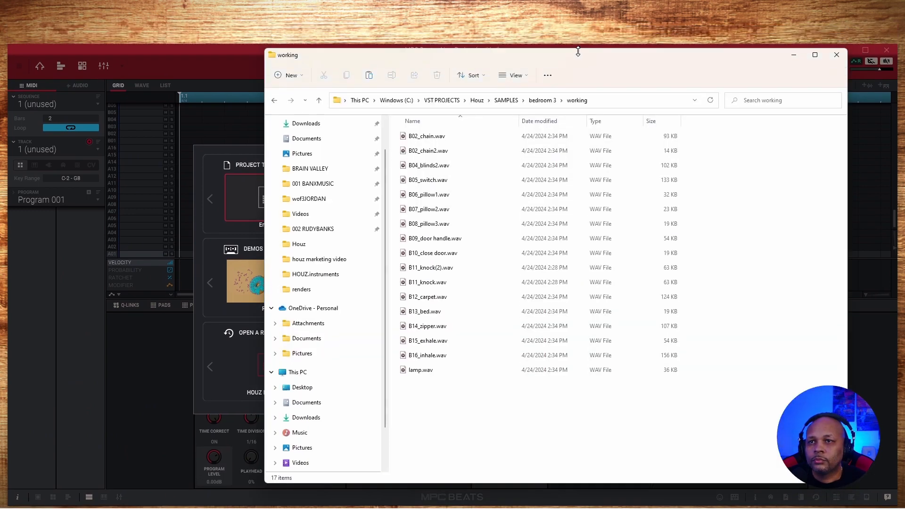
left_click(793, 55)
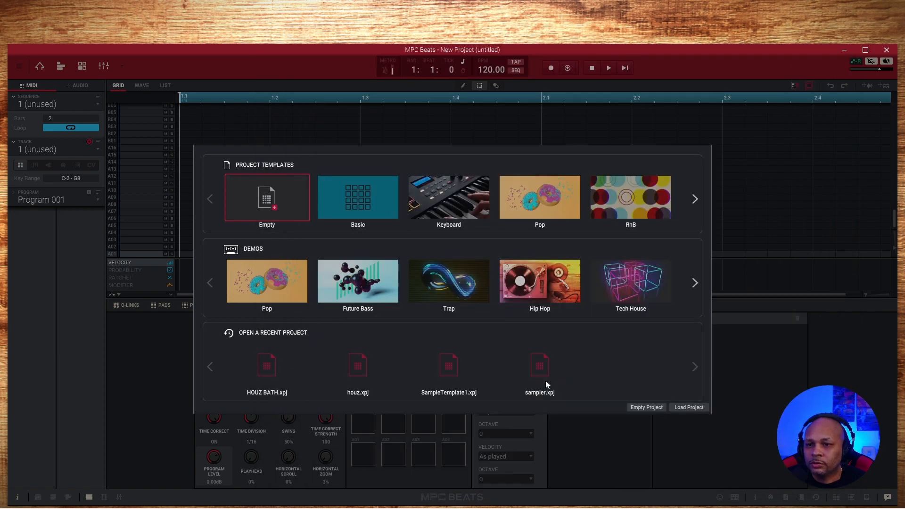
left_click(645, 407)
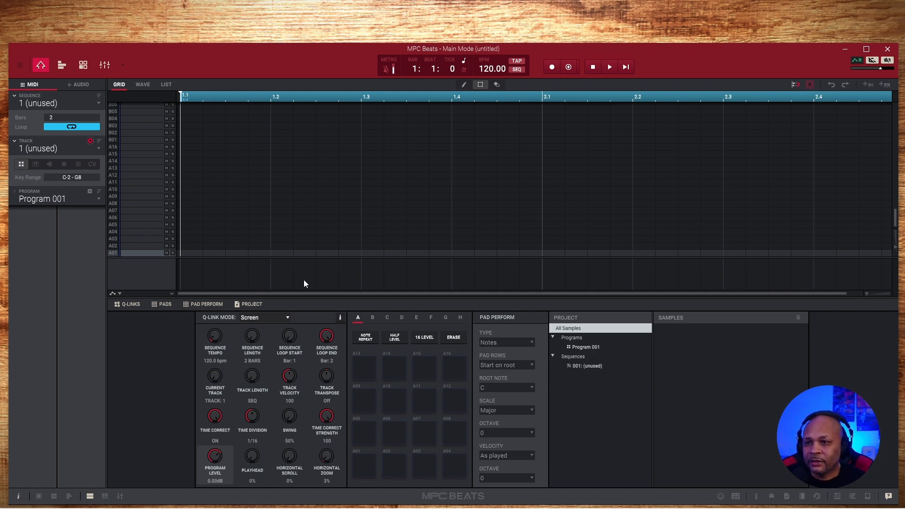
Step: Load all the WAV files from the working folder into the MPC Beats project's sample pool
mouse_move(319, 498)
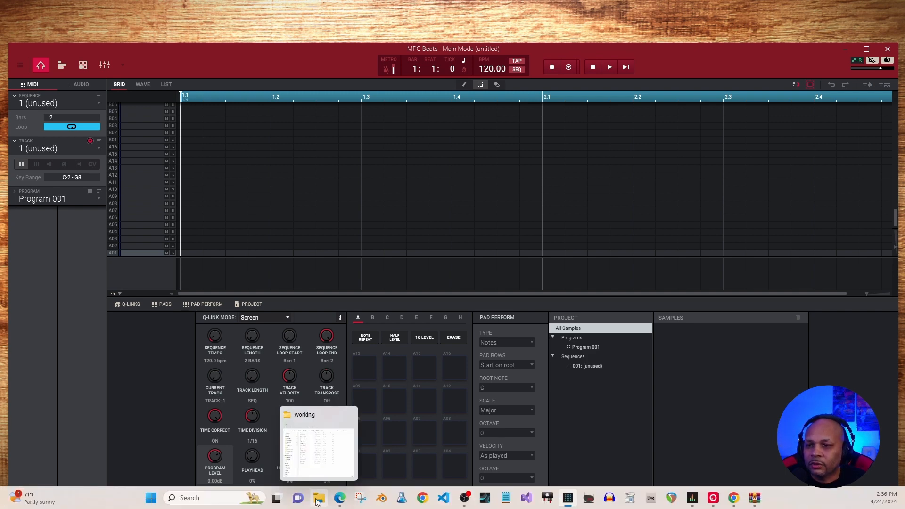
left_click(314, 424)
left_click_drag(437, 389, 420, 135)
left_click_drag(491, 57, 190, 94)
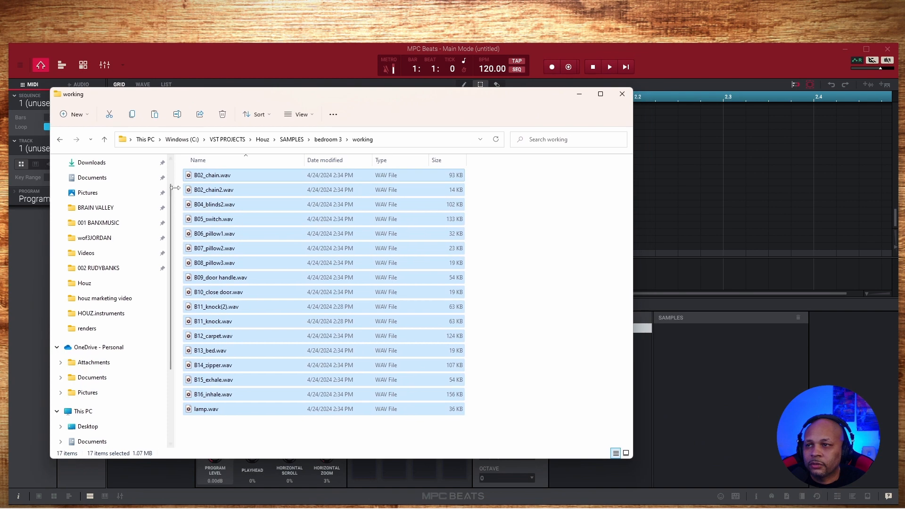
left_click_drag(206, 181, 712, 341)
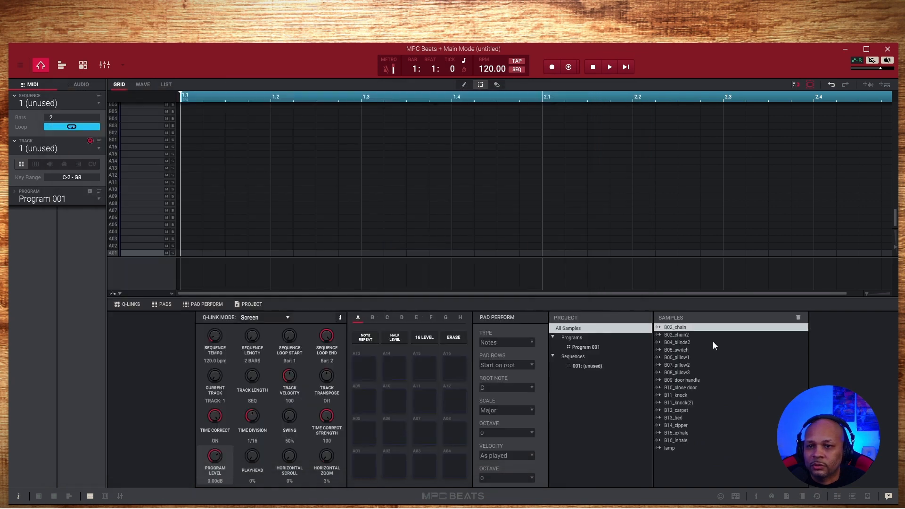
Step: Maximize MPC Beats and assign samples to all bank A pads, including B11_knock on A06, B11_knock(2) on A07, B13_bed on A08 and B10_close door on A04
left_click(865, 49)
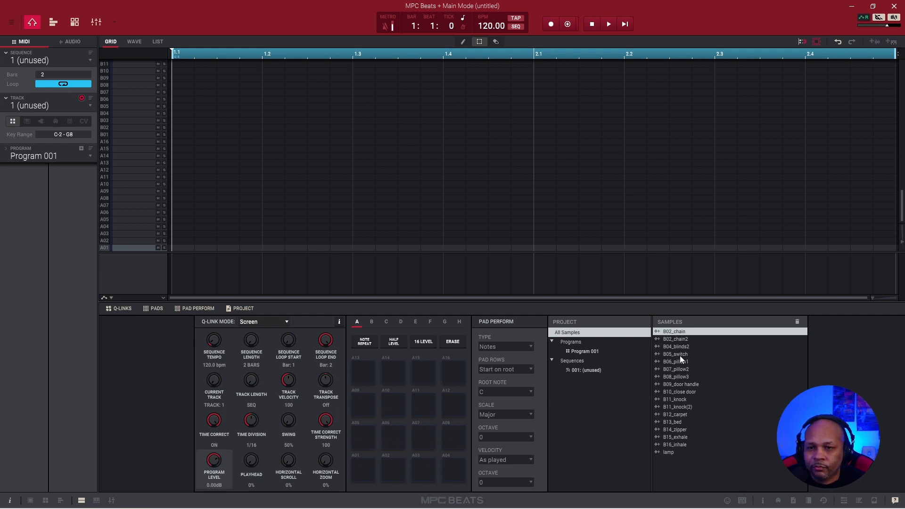
left_click(666, 452)
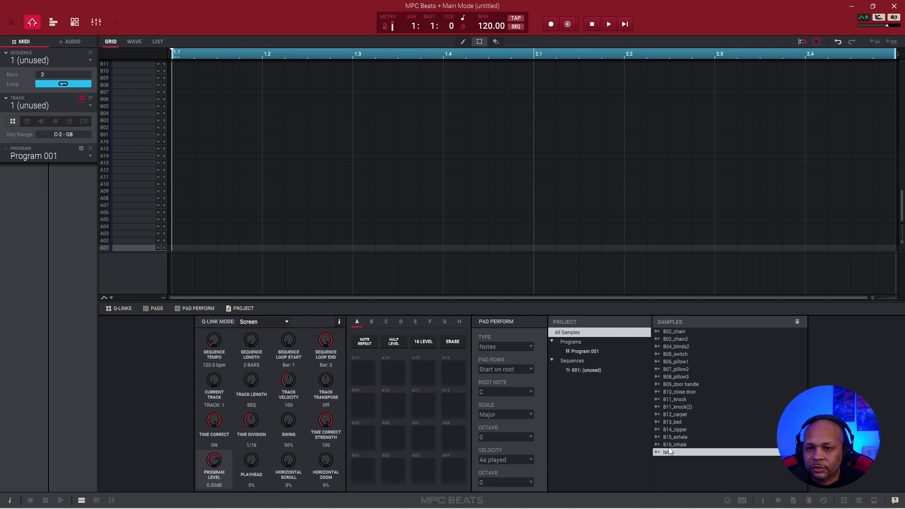
left_click_drag(671, 406, 420, 450)
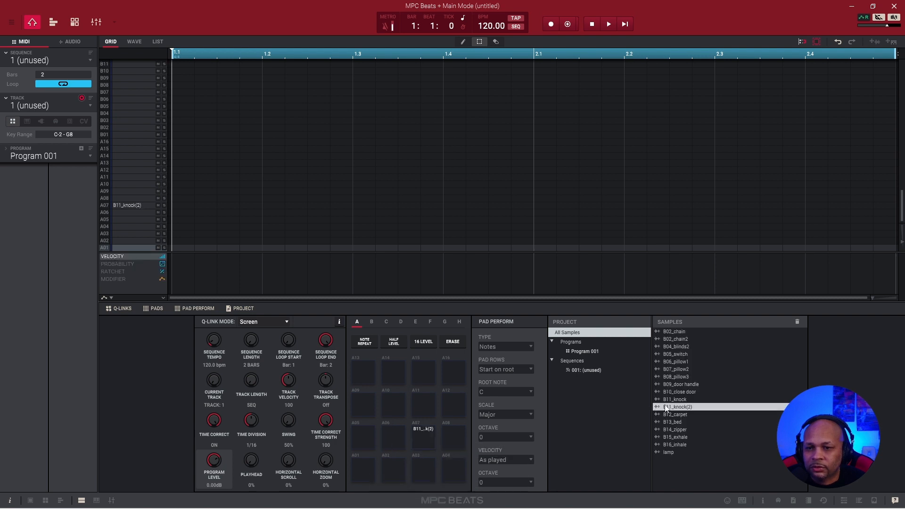
left_click_drag(680, 399, 403, 440)
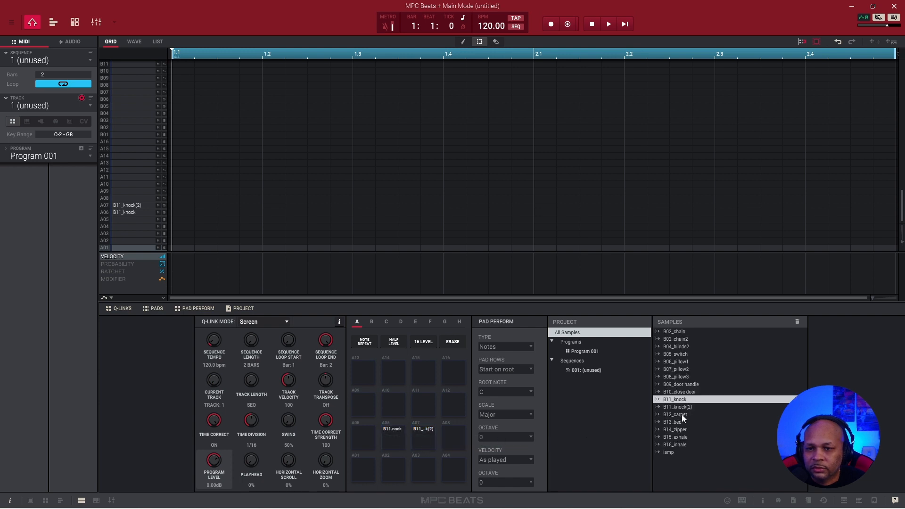
left_click_drag(677, 422, 453, 443)
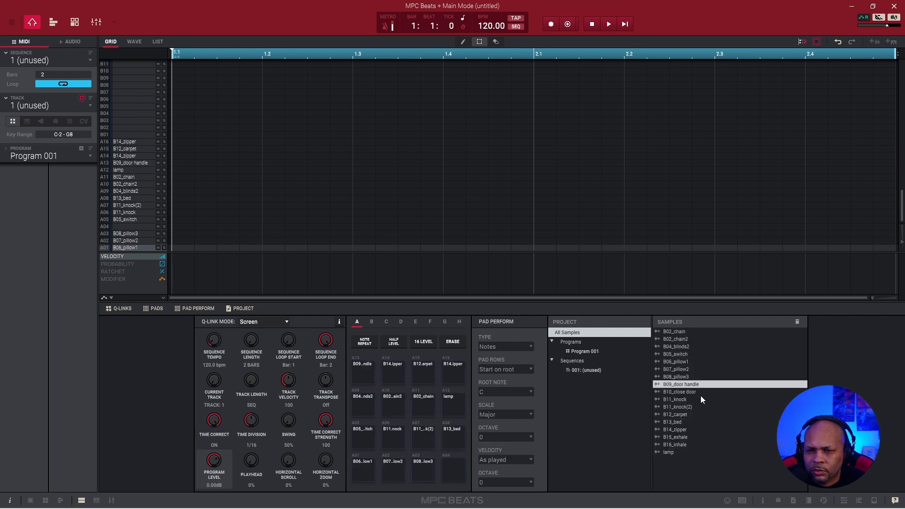
left_click_drag(692, 392, 452, 470)
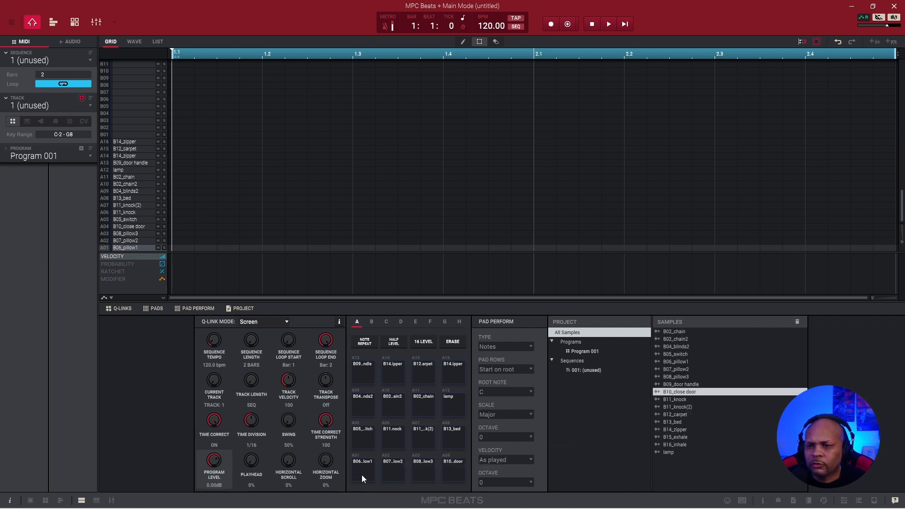
Step: Audition the samples on the bank A pads one by one, from A02 up through A13
left_click(387, 474)
left_click(417, 475)
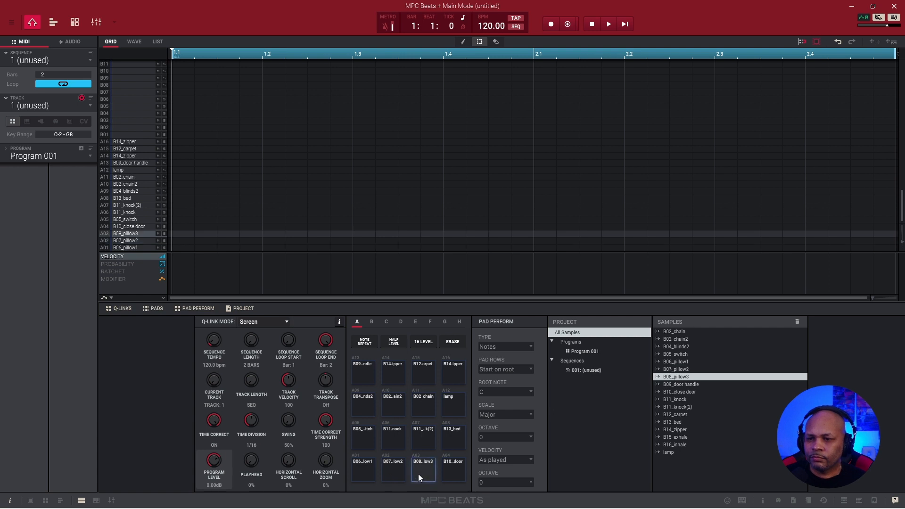
left_click(449, 476)
left_click(427, 474)
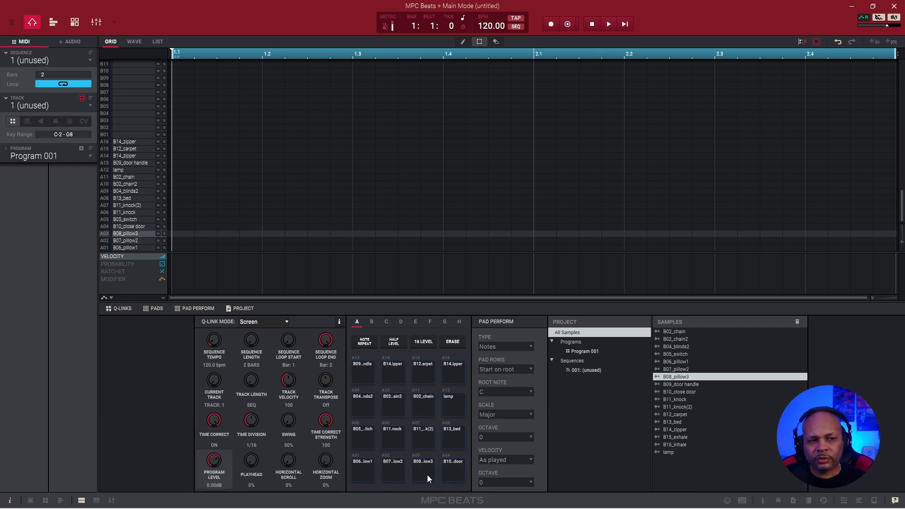
left_click(451, 472)
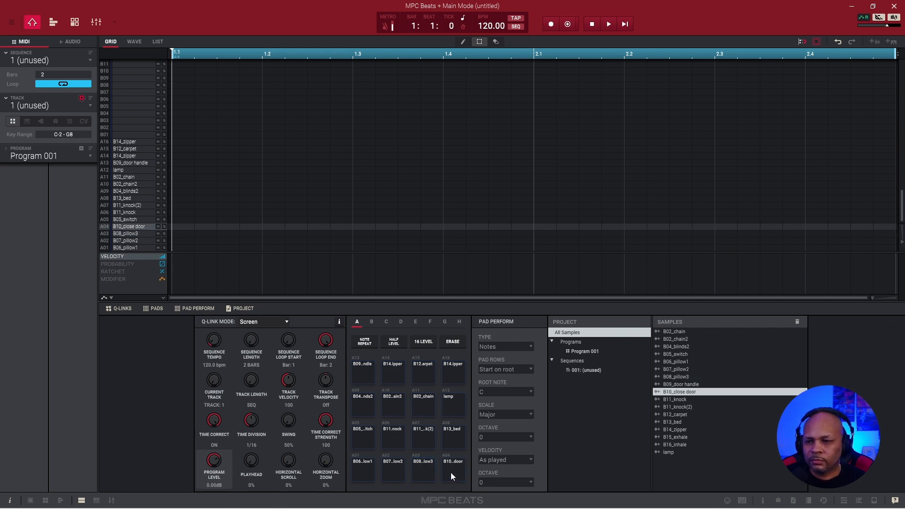
left_click(449, 448)
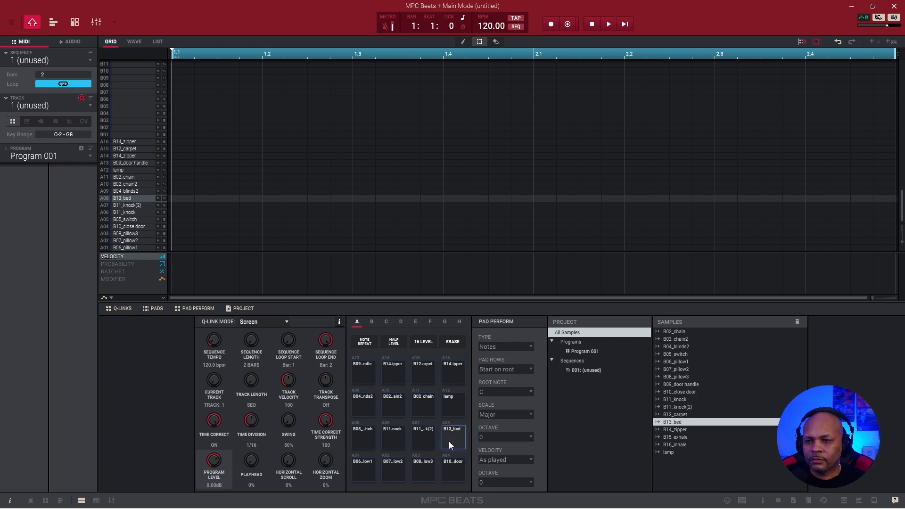
left_click(426, 444)
left_click(399, 442)
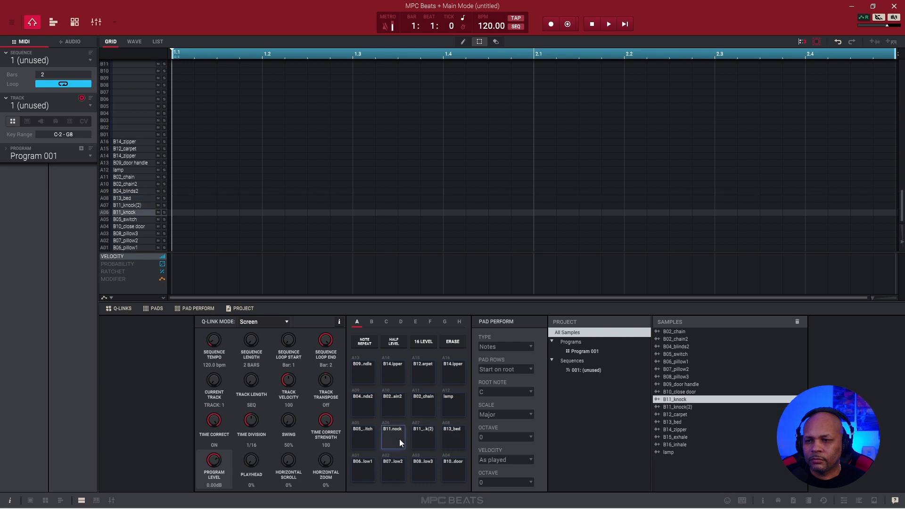
left_click(368, 440)
left_click(364, 414)
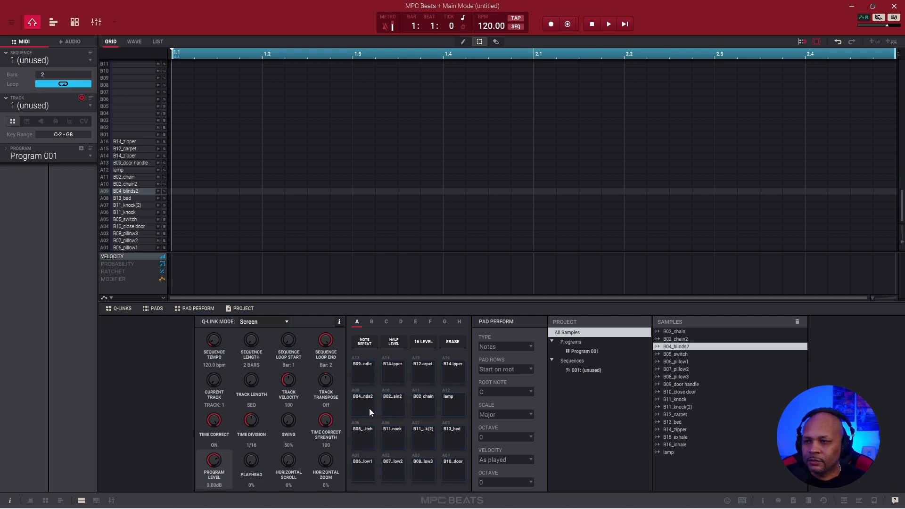
left_click(394, 413)
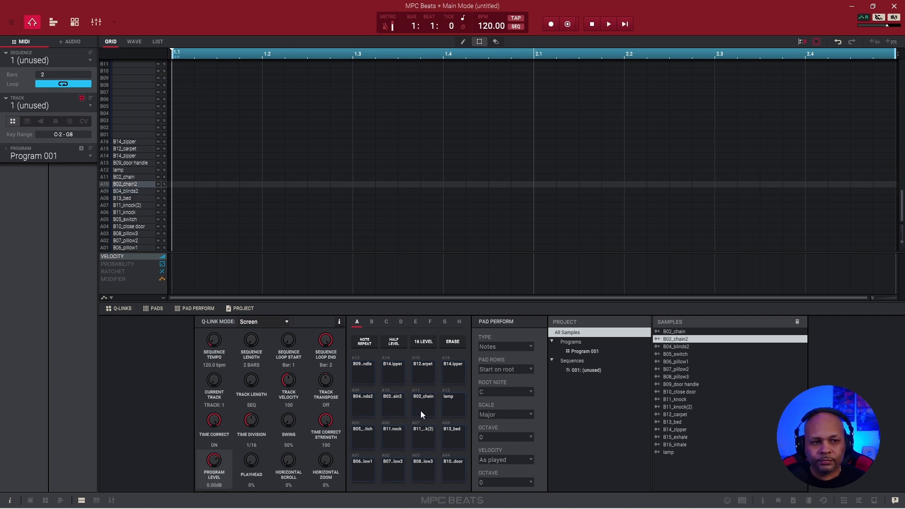
left_click(421, 411)
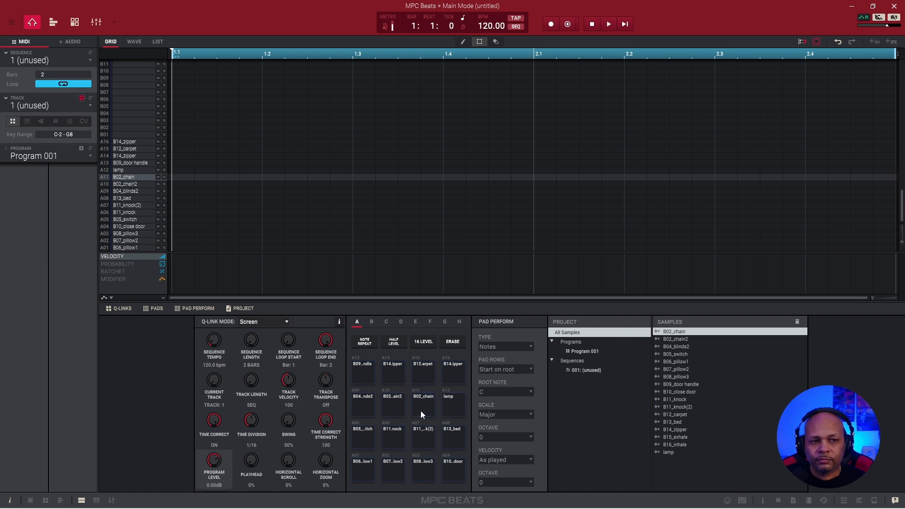
left_click(446, 409)
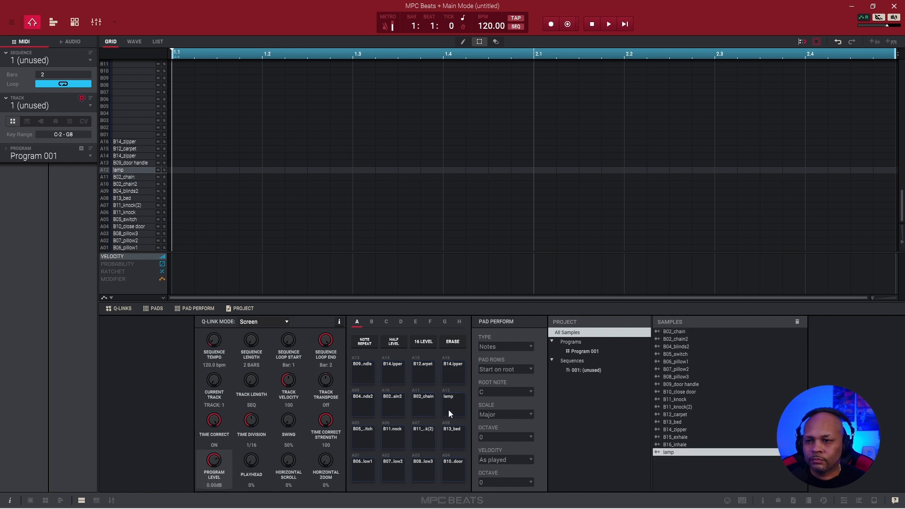
left_click(452, 382)
left_click(425, 375)
left_click(402, 374)
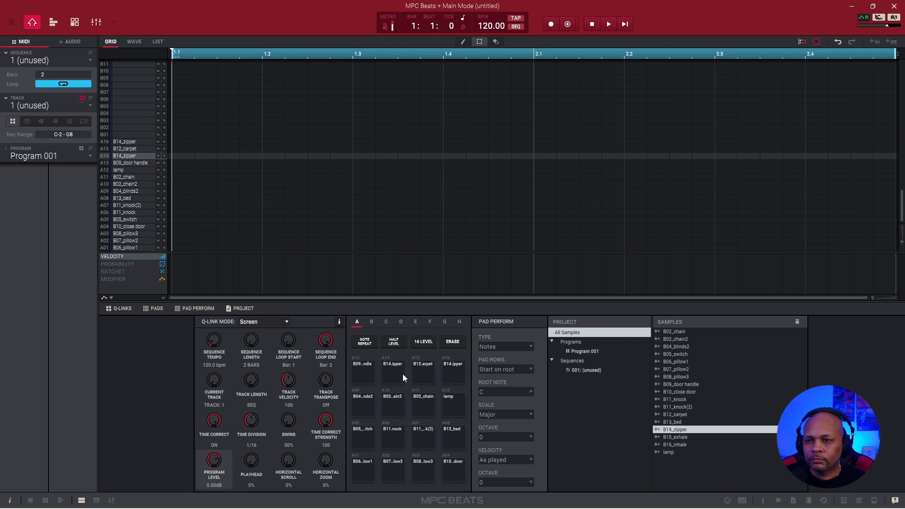
left_click(361, 383)
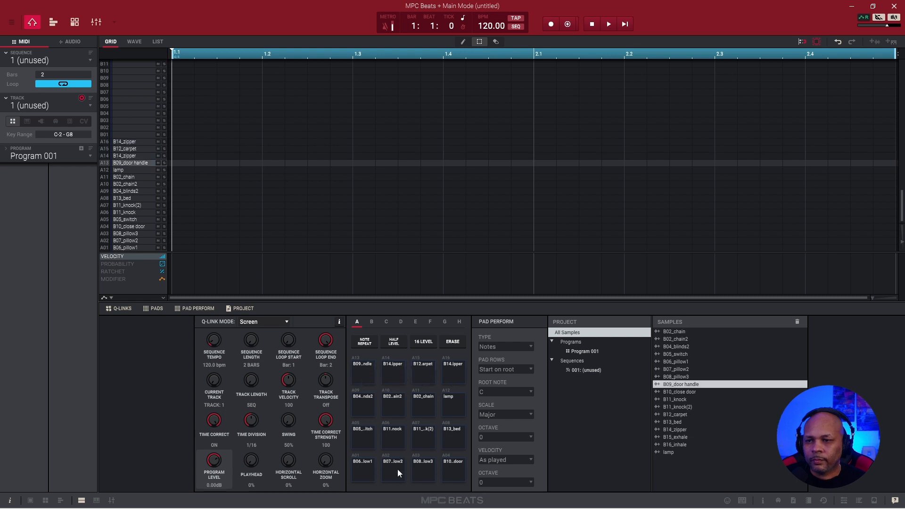
Step: Compare the three pillow samples and move B06_pillow1 from pad A01 to A02, replacing B07_pillow2
left_click(361, 472)
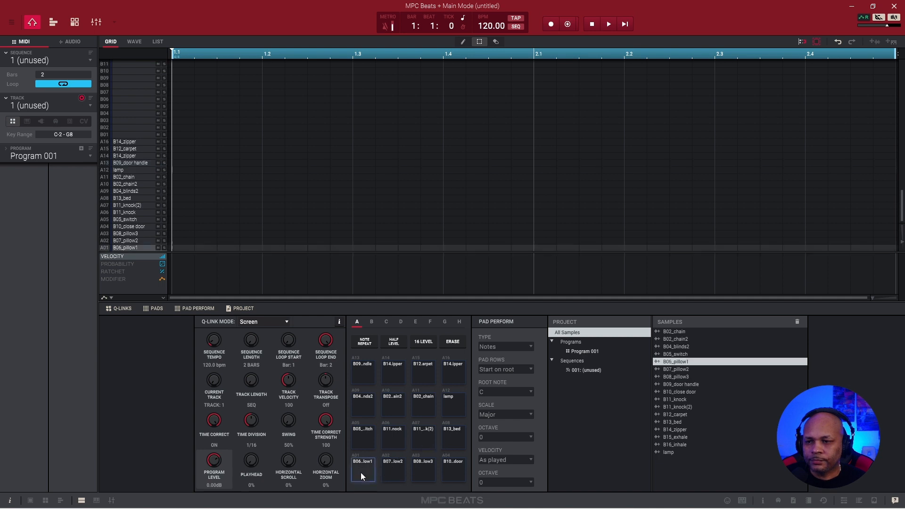
left_click(393, 469)
left_click(423, 471)
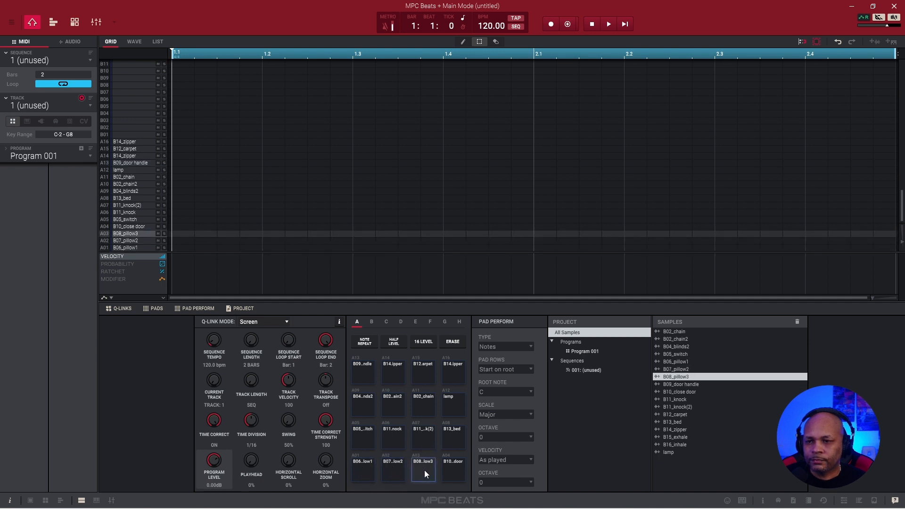
left_click(391, 478)
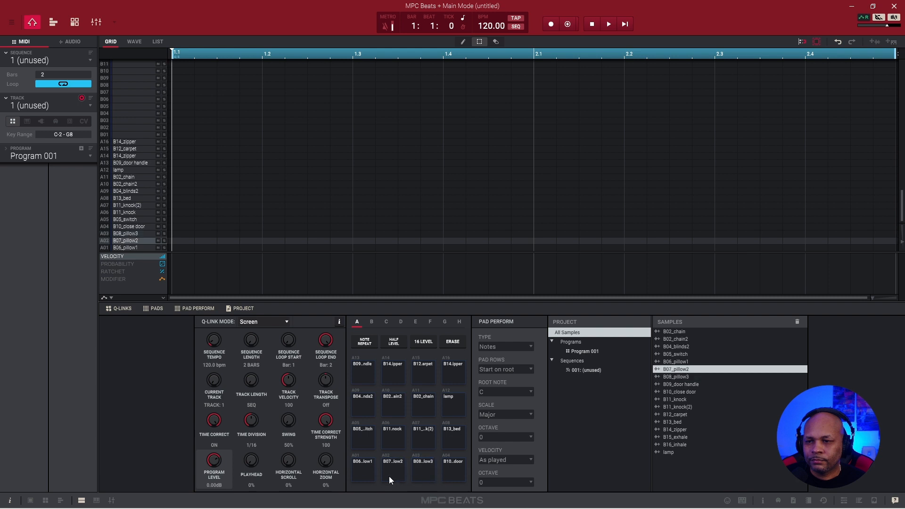
left_click(369, 478)
left_click_drag(365, 473, 391, 472)
left_click(394, 471)
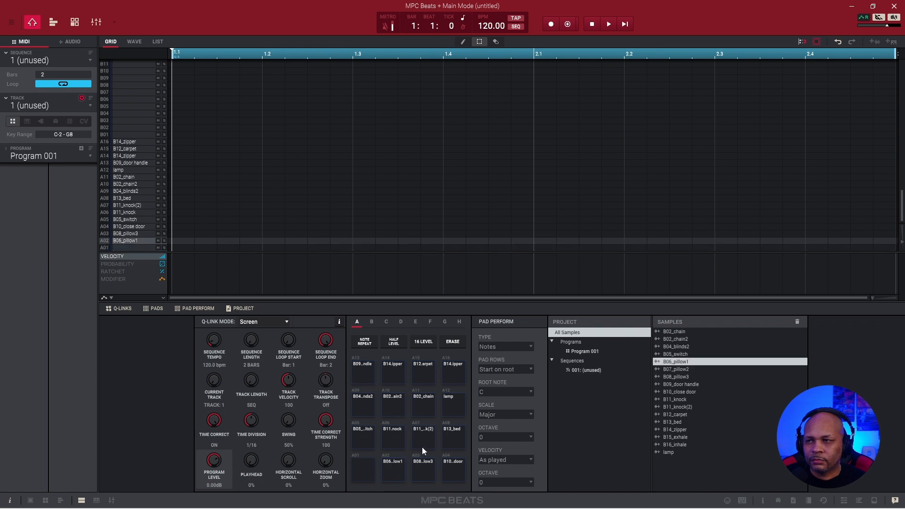
Step: Audition pads A06 to A08 and move B13_bed from A08 to pad A01
left_click(425, 439)
left_click(392, 442)
left_click(448, 442)
left_click_drag(452, 440, 360, 473)
Step: Play B13_bed against B06_pillow1 and audition the samples on pads A03, A05 and A06
left_click(392, 473)
left_click(421, 474)
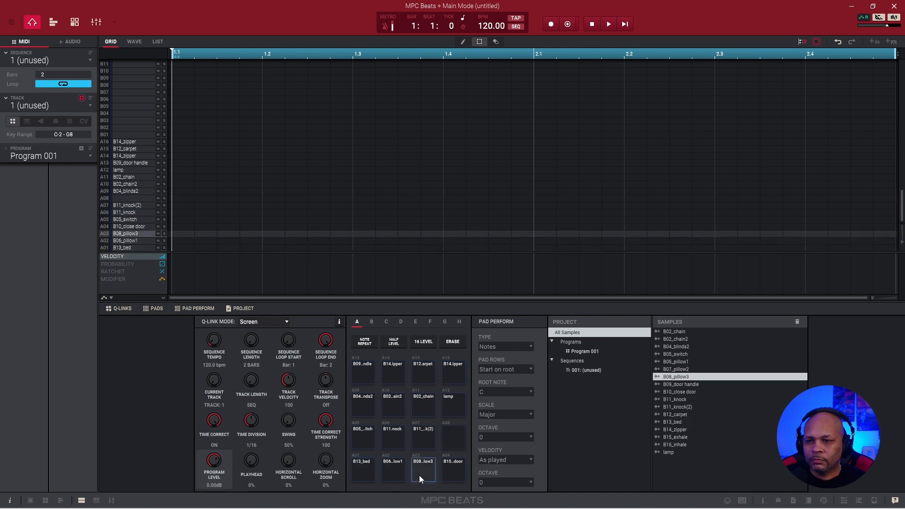
left_click(391, 475)
left_click(369, 477)
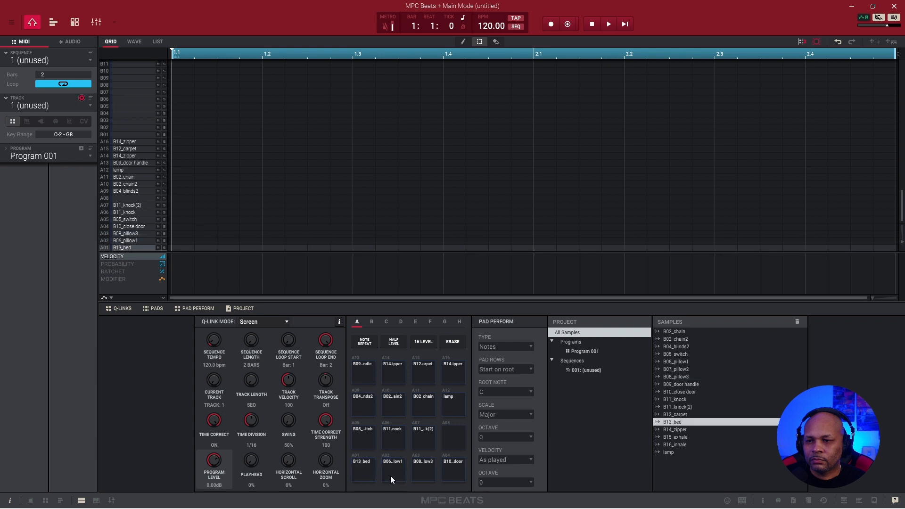
left_click(389, 477)
left_click(370, 478)
left_click(390, 478)
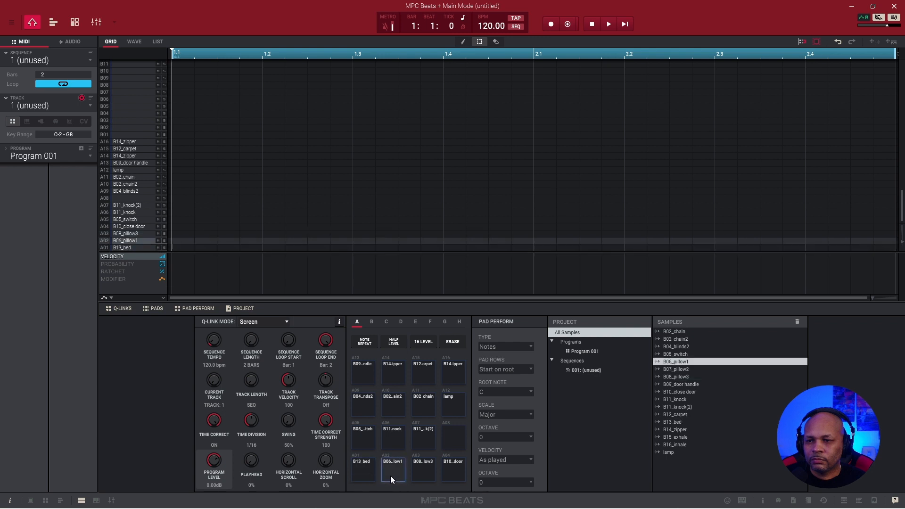
left_click(420, 479)
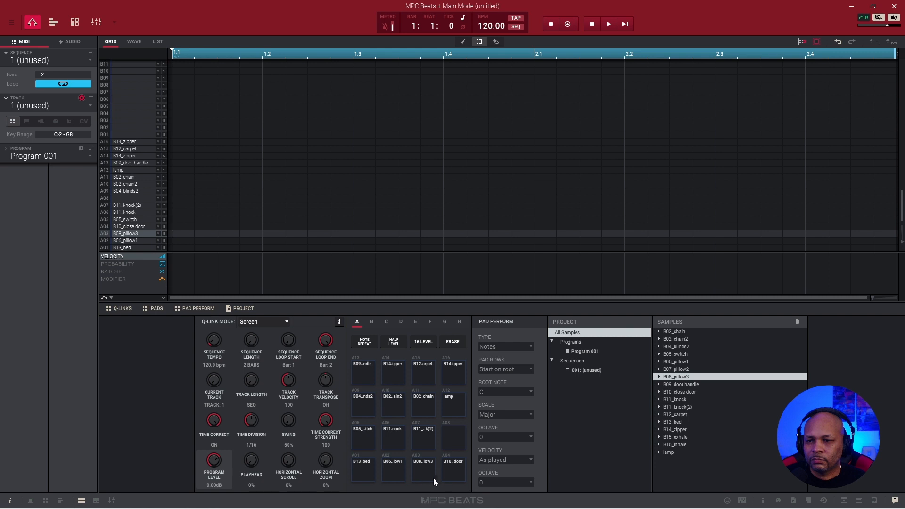
left_click(366, 441)
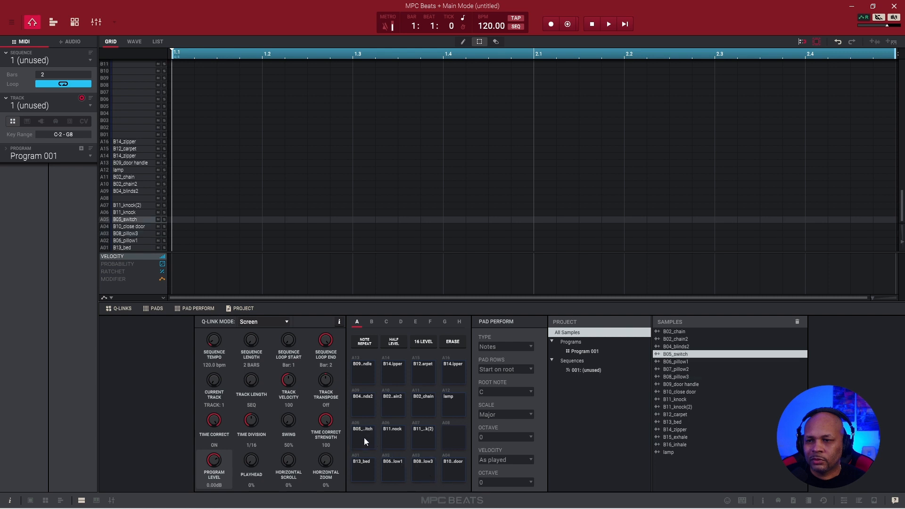
left_click(393, 445)
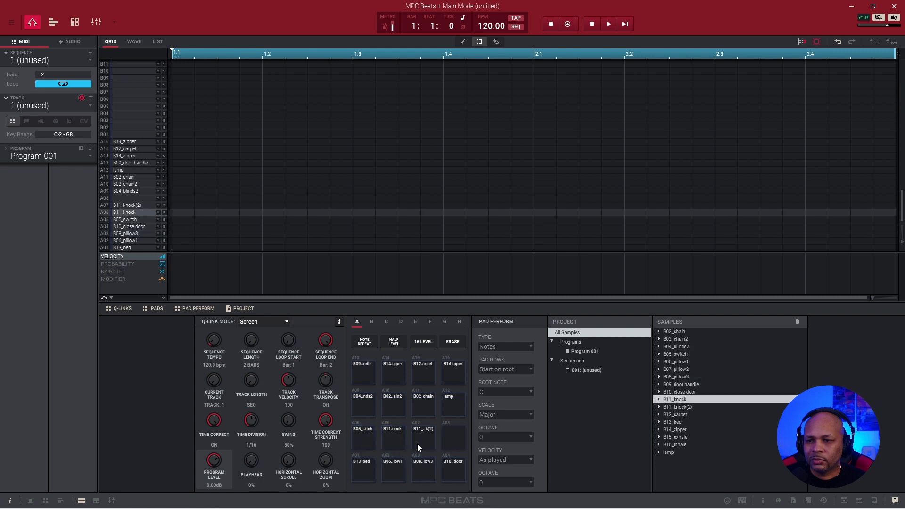
Step: Move B11_knock to pad A03 and B11_knock(2) to pad A04, replacing the samples there
left_click(448, 472)
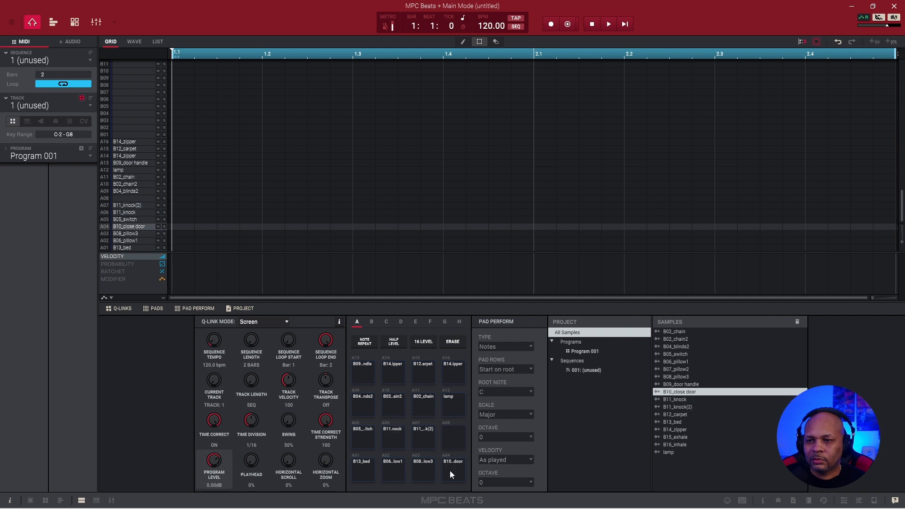
left_click(391, 441)
left_click(428, 444)
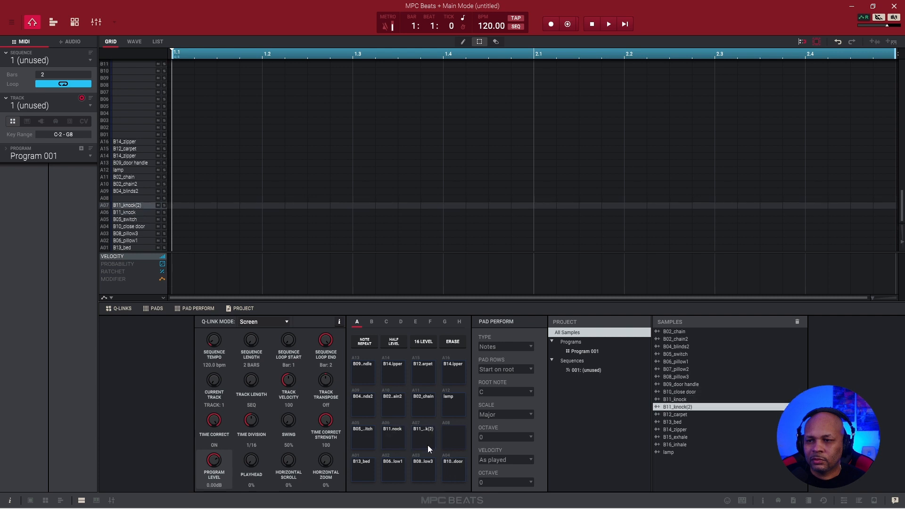
left_click(395, 441)
left_click_drag(393, 438, 451, 471)
left_click(451, 471)
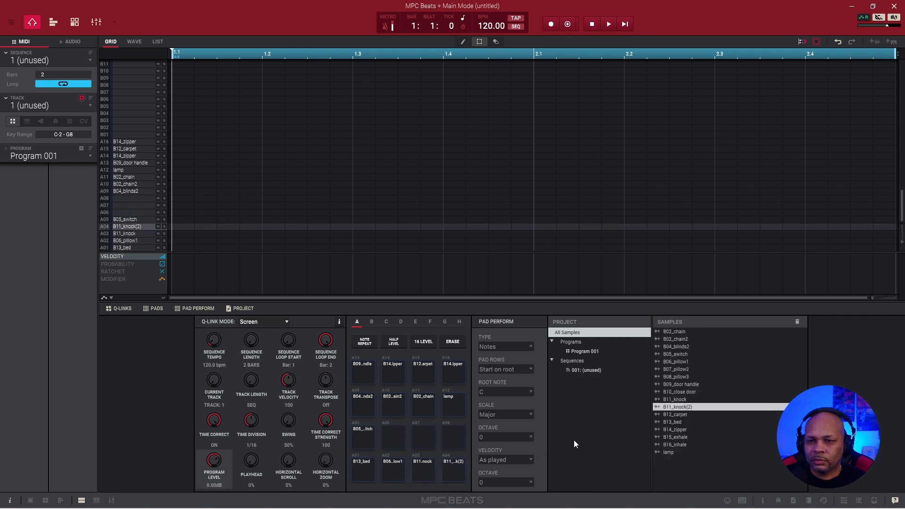
Step: Move B05_switch to pad A08 and assign B10_close door from the sample pool to pad A07
left_click(363, 444)
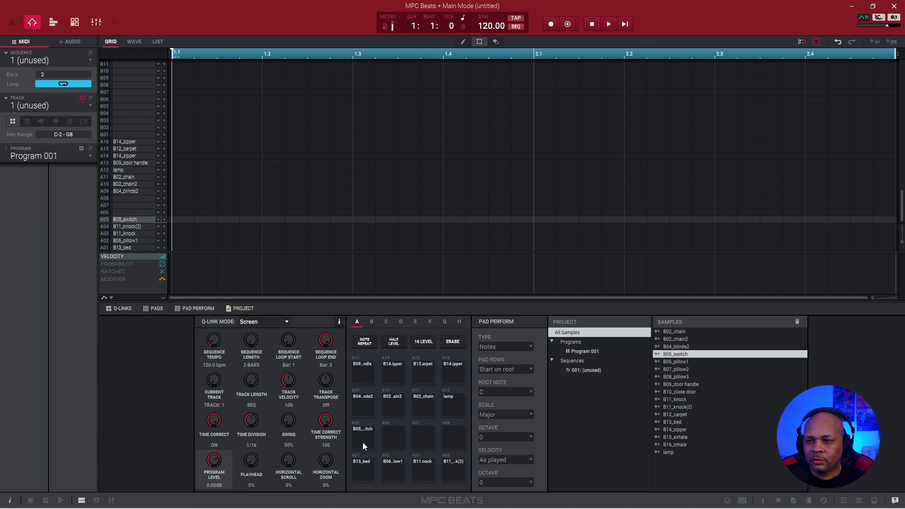
left_click_drag(363, 442, 453, 440)
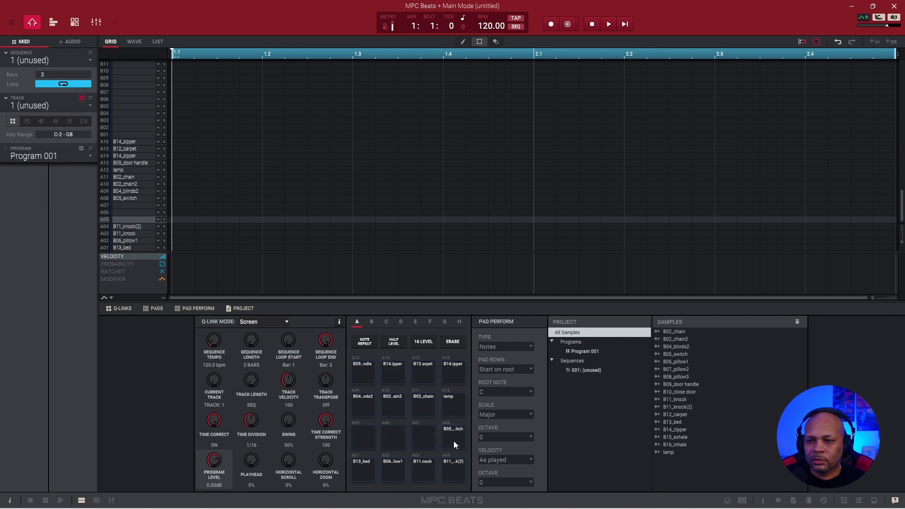
left_click(677, 392)
left_click_drag(676, 391, 423, 439)
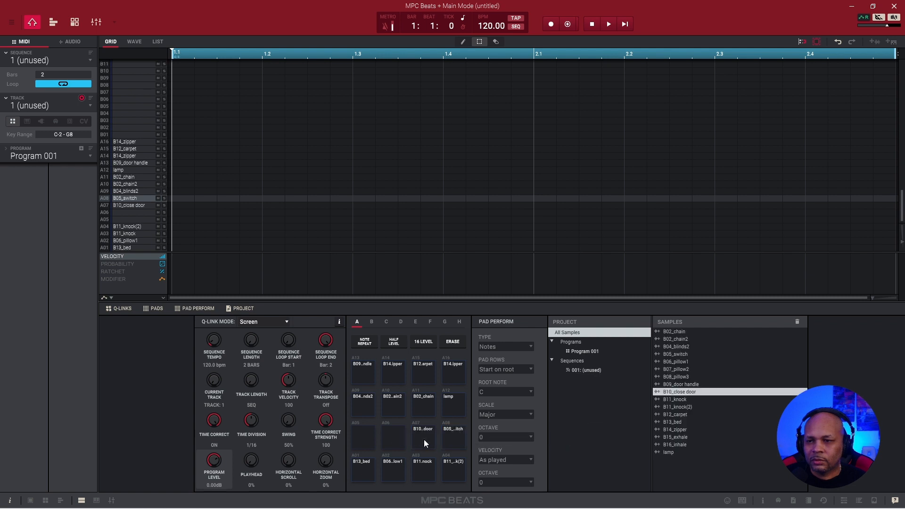
Step: Audition pads A01 to A04 and move B10_close door from A07 to pad A05
left_click(363, 473)
left_click(383, 476)
left_click(425, 477)
left_click(453, 478)
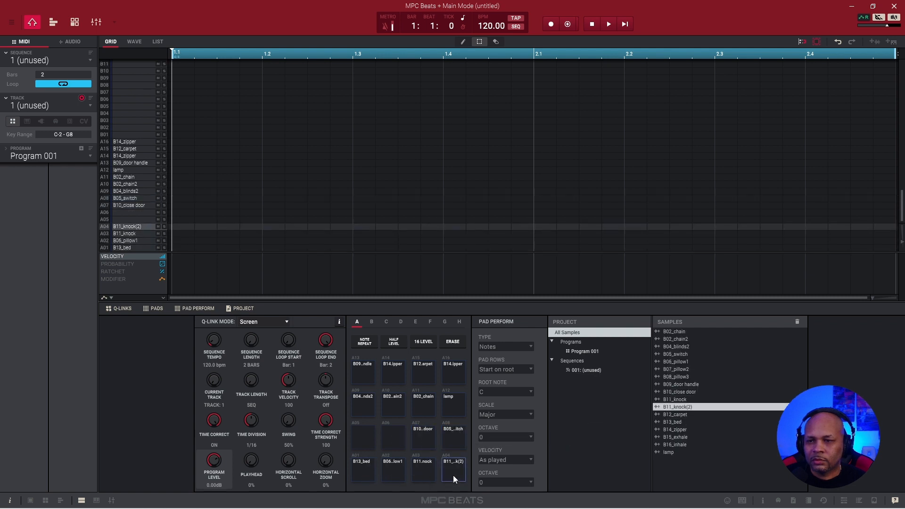
left_click_drag(423, 447, 366, 443)
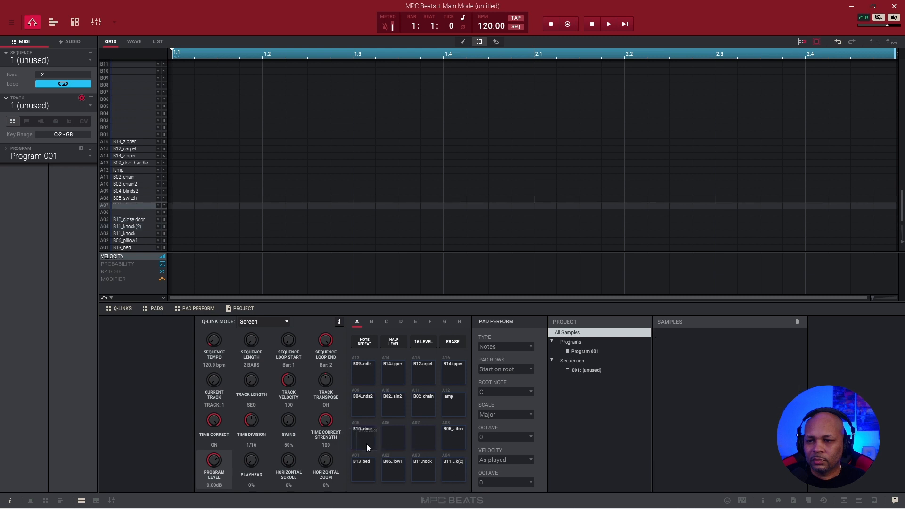
Step: Play pads A01 to A05 in order to check the new sample arrangement
left_click(365, 474)
left_click(392, 475)
left_click(420, 476)
left_click(448, 476)
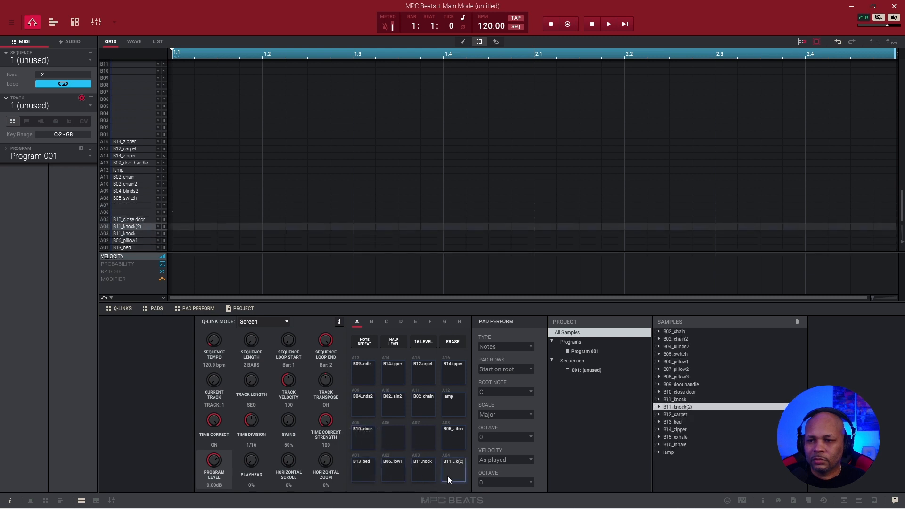
left_click(371, 444)
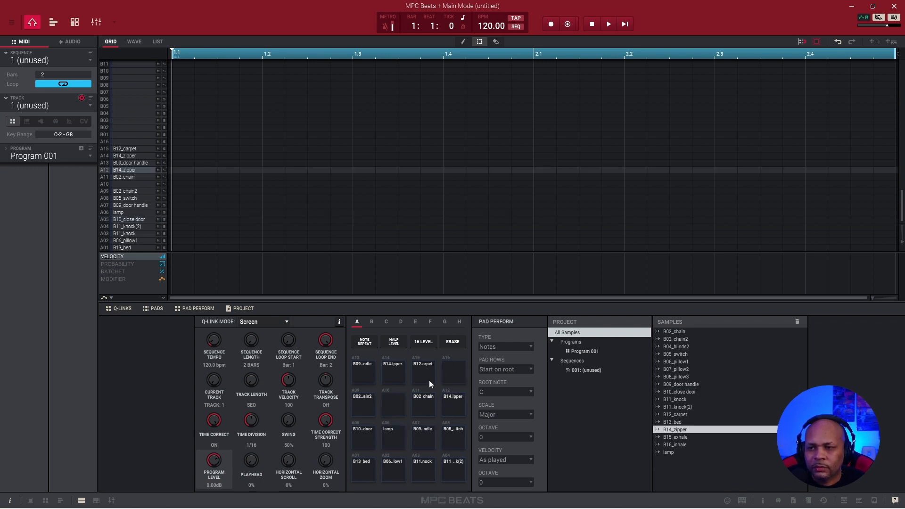
Step: Move B02_chain to pad A10 and B12_carpet to pad A11
left_click(427, 375)
left_click(419, 406)
left_click_drag(419, 406, 397, 405)
left_click_drag(423, 375, 423, 406)
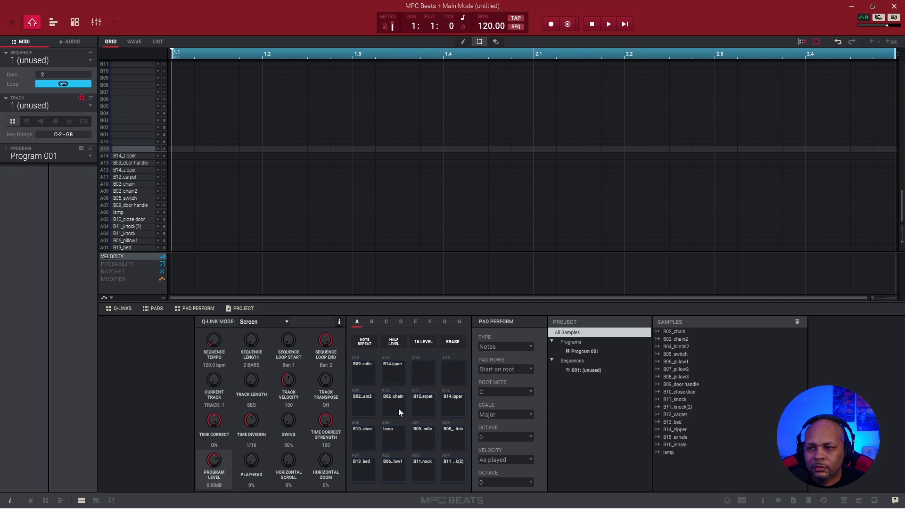
Step: Audition the rearranged kit across pads A01 to A12, replaying the bed, pillow, knock, door and lamp samples
left_click(392, 372)
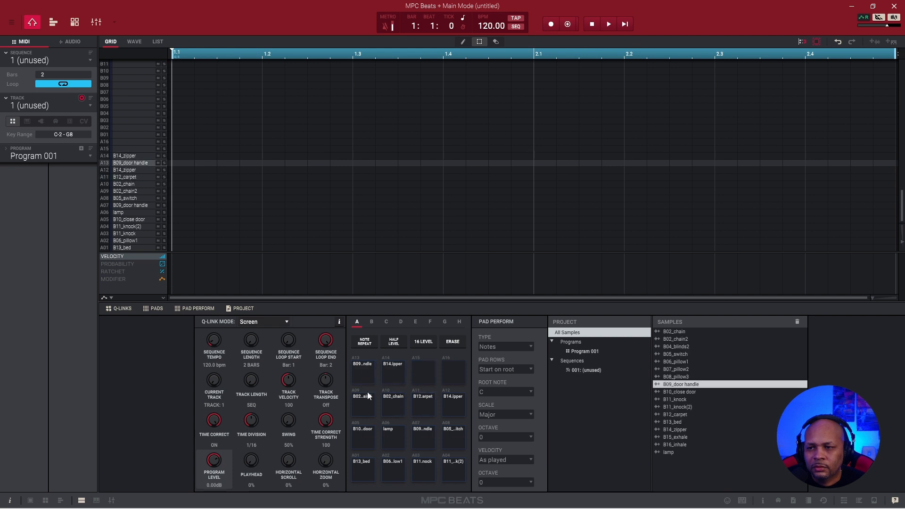
left_click(417, 436)
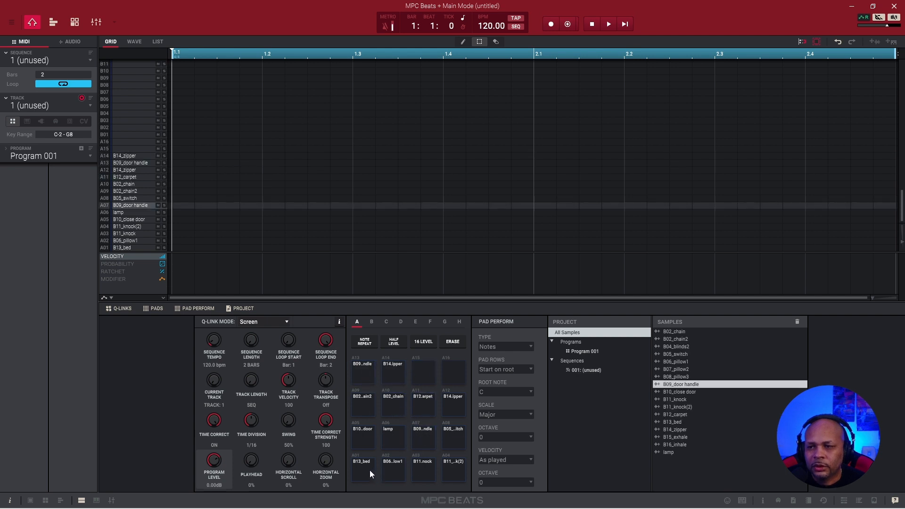
left_click(371, 471)
left_click(367, 443)
left_click(368, 407)
left_click(397, 409)
left_click(415, 411)
left_click(453, 408)
left_click(451, 437)
left_click(428, 442)
left_click(398, 445)
left_click(392, 461)
left_click(419, 468)
left_click(443, 469)
left_click(421, 471)
left_click(390, 473)
left_click(371, 470)
left_click(367, 443)
left_click(401, 443)
left_click(373, 467)
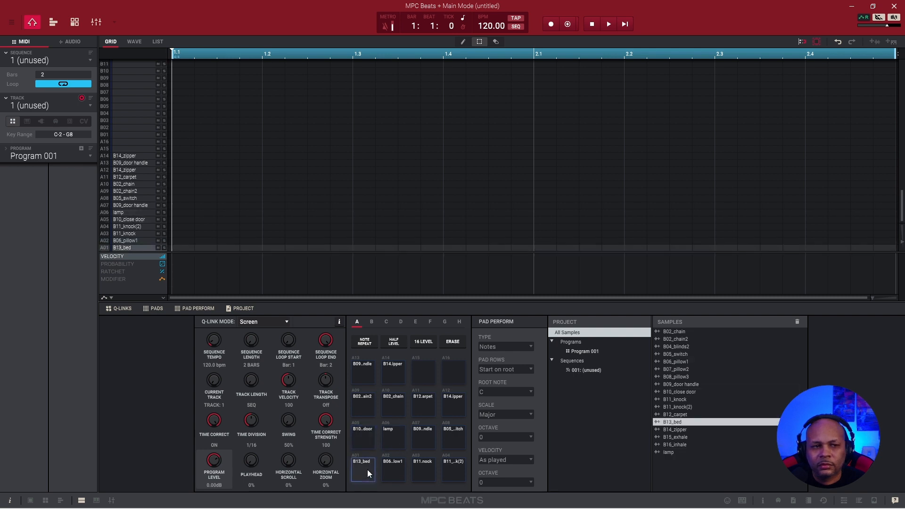
Step: Audition pads A06 to A12 to hear the lamp, door handle, switch, zipper, carpet and chain samples
left_click(384, 446)
left_click(414, 440)
left_click(449, 439)
left_click(447, 414)
left_click(425, 411)
left_click(394, 412)
left_click(361, 414)
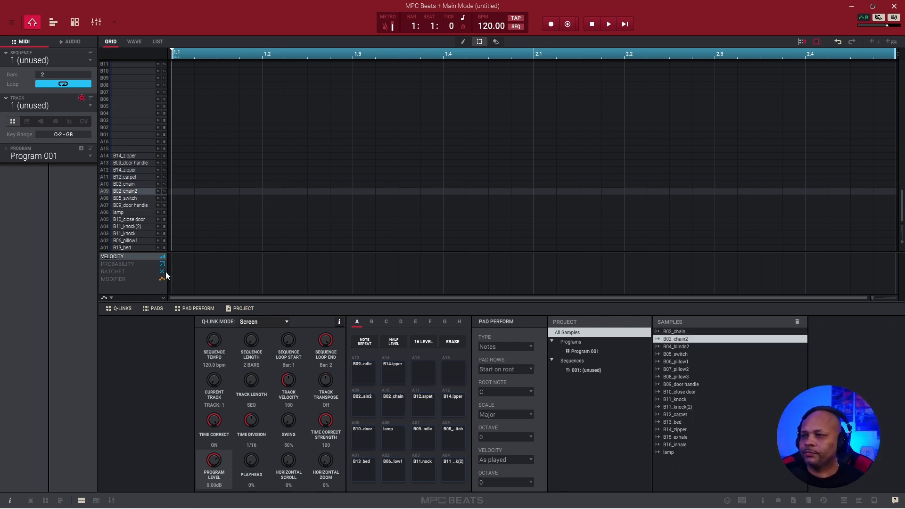
Step: Capture a screen snip of the pad list and pad grid, and mark the groups 1, 2 and 3 in red
mouse_move(375, 507)
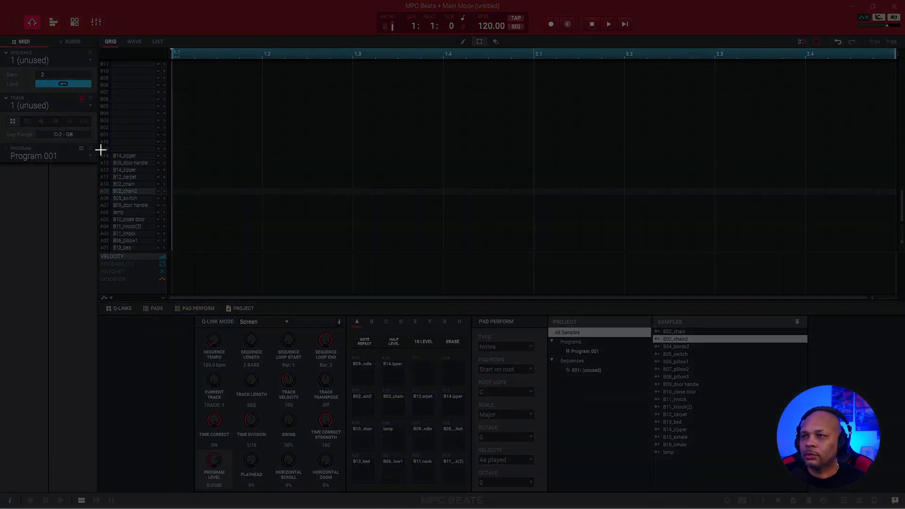
left_click_drag(101, 154, 549, 506)
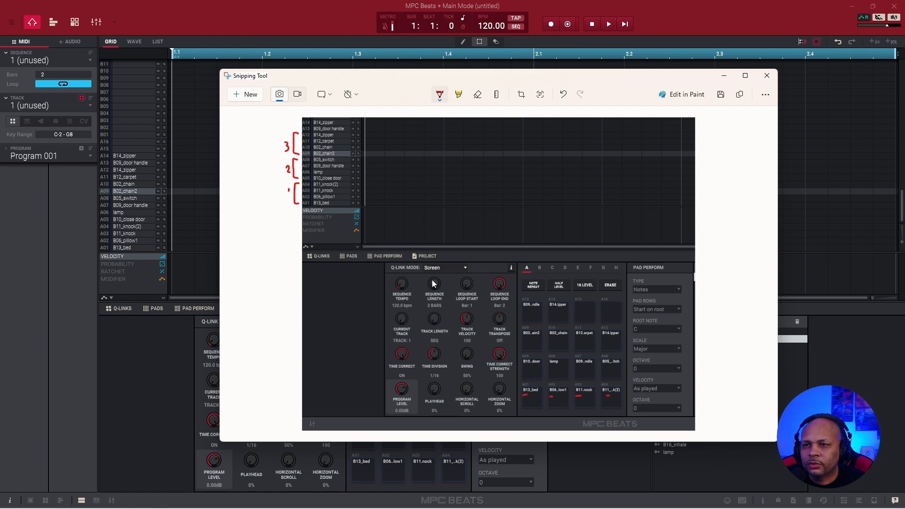
left_click_drag(596, 81, 586, 49)
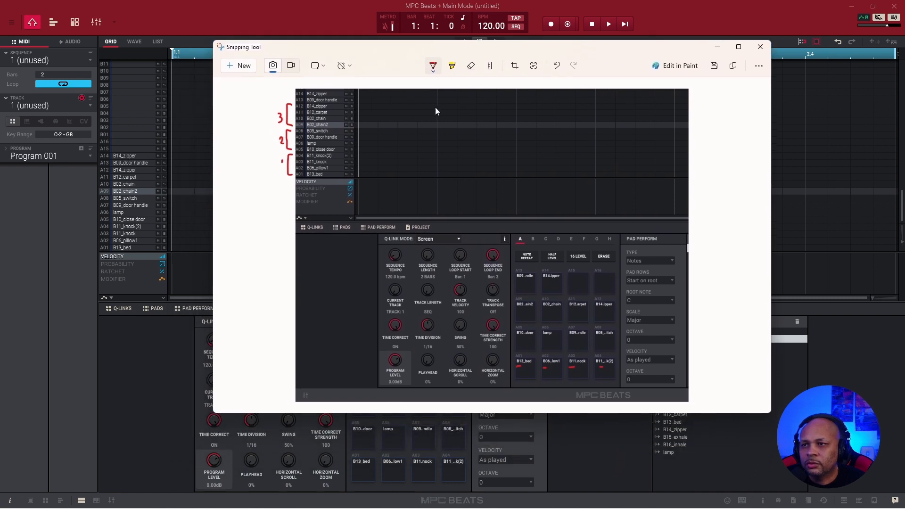
Step: Switch to Chrome and open the VST Intrument Parameters spreadsheet from Google Drive
mouse_move(344, 503)
left_click(422, 497)
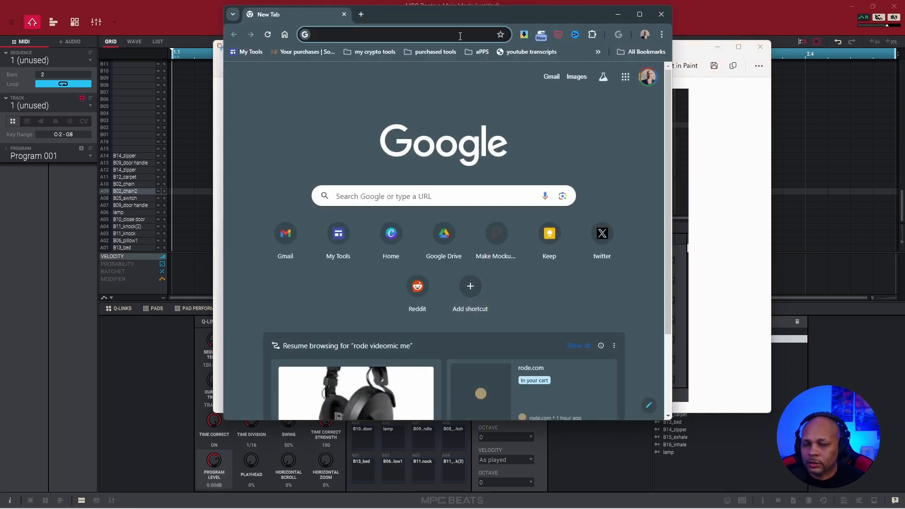
type("d")
key("Return")
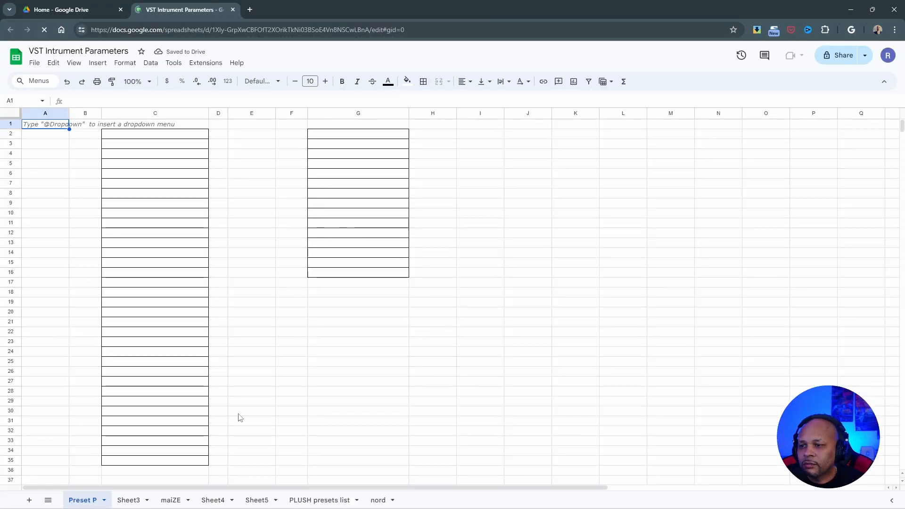
Step: Look through the spreadsheet's sheets from Sheet3 to PLUSH presets list and return to Sheet3 with the drum kit template
left_click(134, 502)
left_click(167, 500)
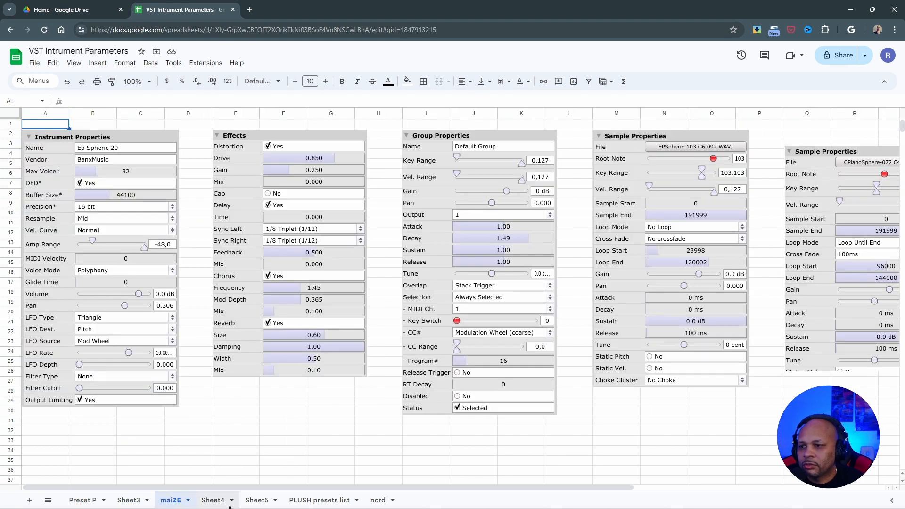
left_click(214, 500)
left_click(259, 501)
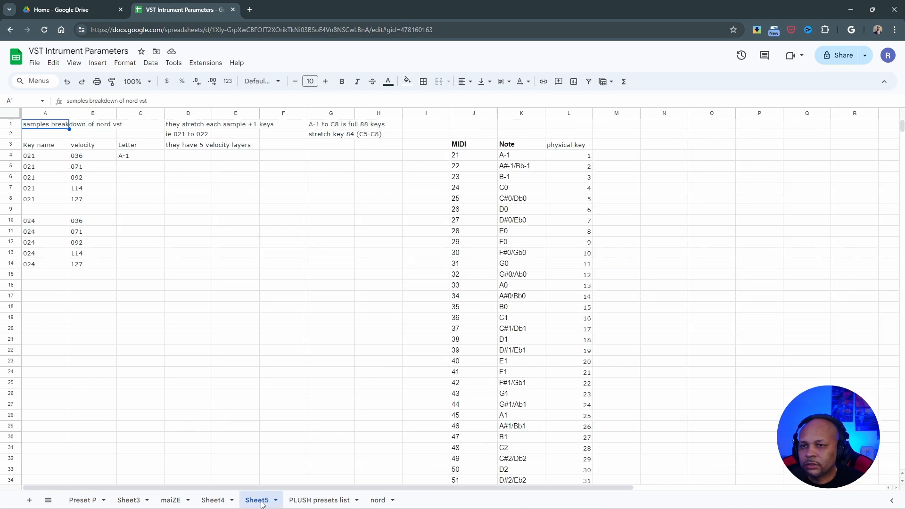
left_click(306, 500)
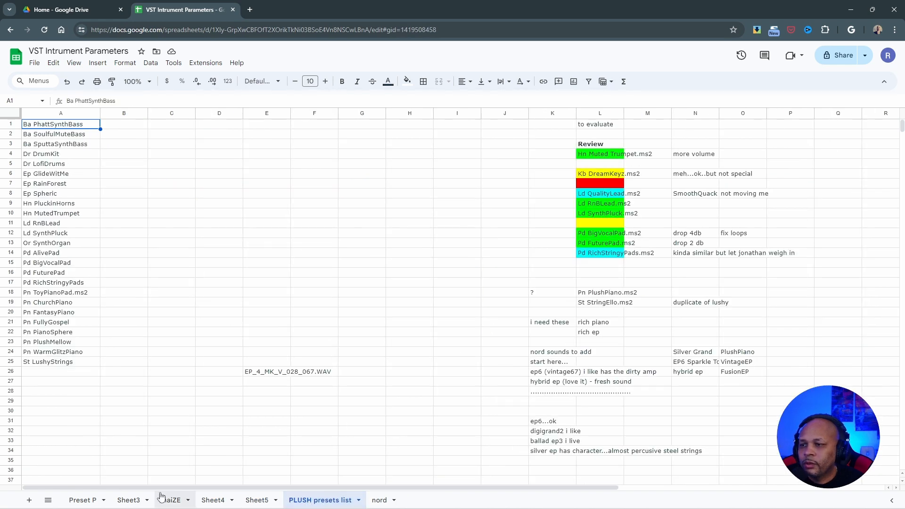
left_click(136, 501)
Step: Examine the Drum Kit Template's pad names and notes and the blank kit layout on Sheet3
scroll(217, 353, "down", 3)
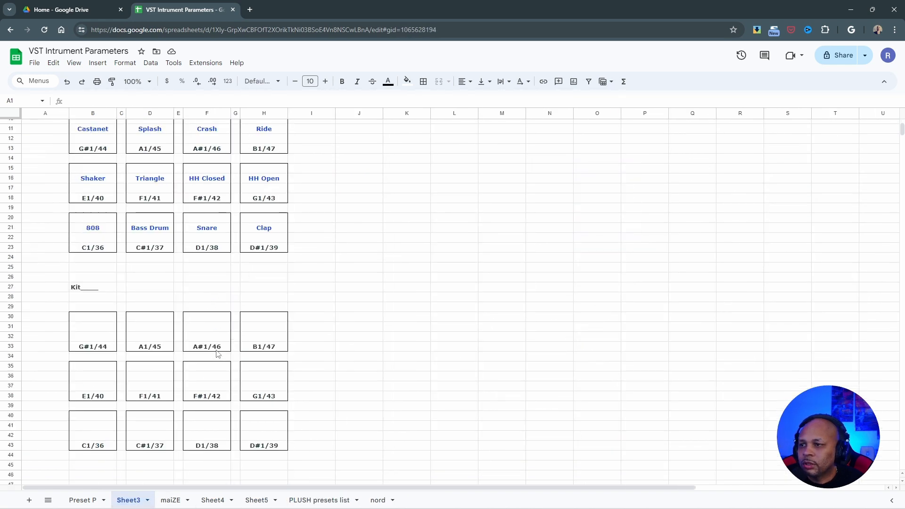
scroll(216, 351, "up", 3)
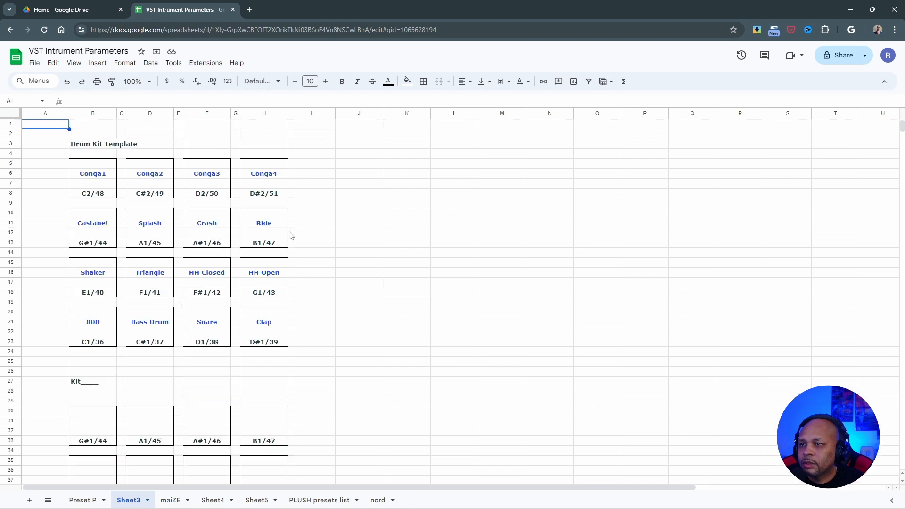
left_click(49, 146)
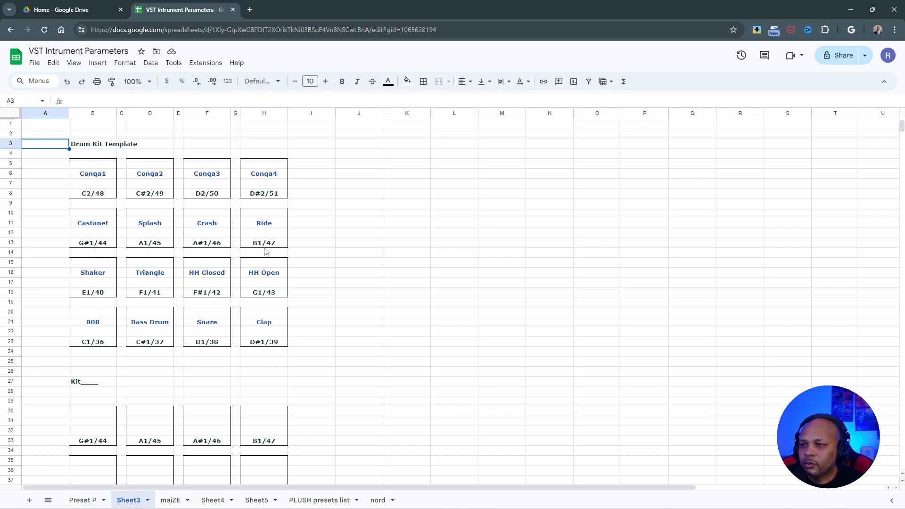
scroll(126, 348, "down", 5)
scroll(226, 212, "up", 3)
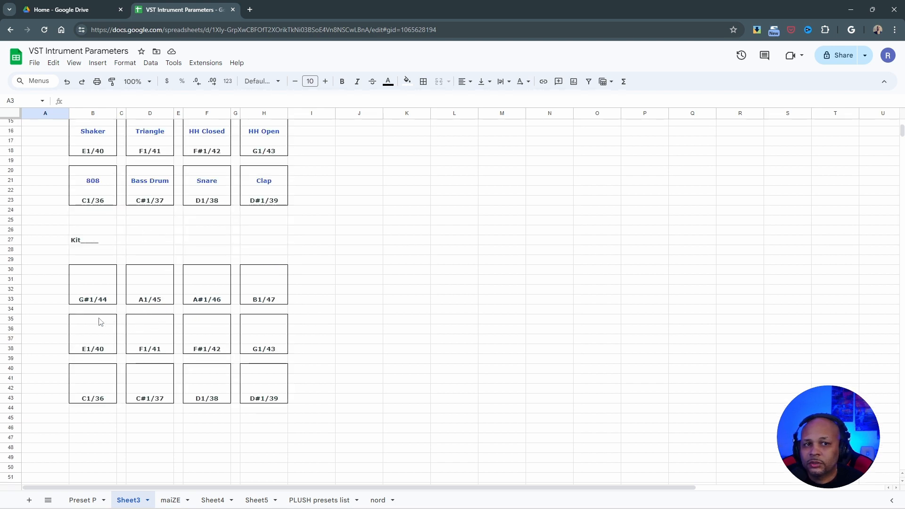
scroll(101, 322, "up", 2)
scroll(98, 327, "up", 3)
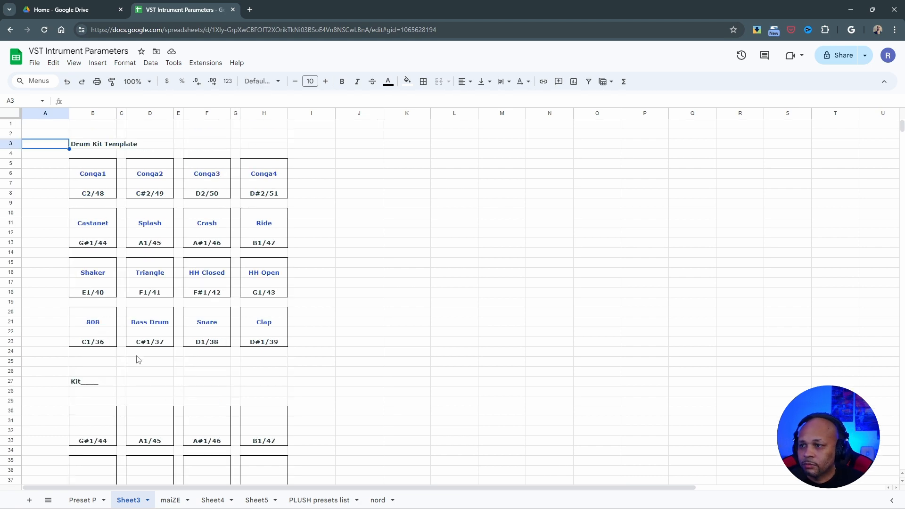
scroll(217, 354, "down", 5)
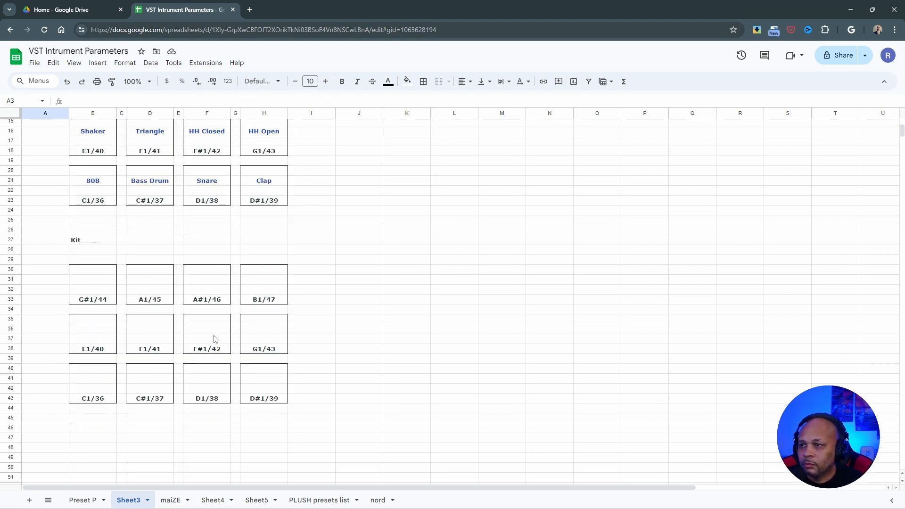
Step: Copy the blank kit layout in range A26:I45 of Sheet3
left_click(144, 84)
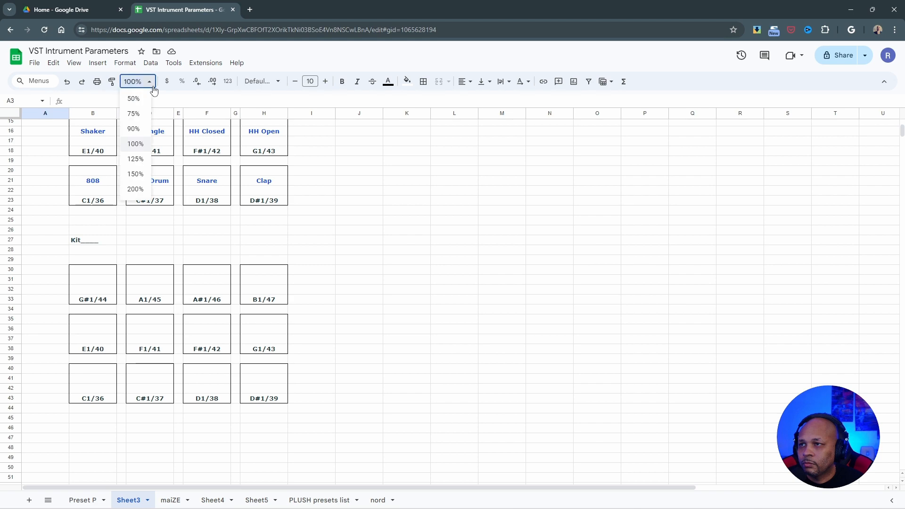
left_click(142, 176)
scroll(354, 308, "down", 5)
scroll(353, 307, "up", 3)
scroll(356, 312, "down", 1)
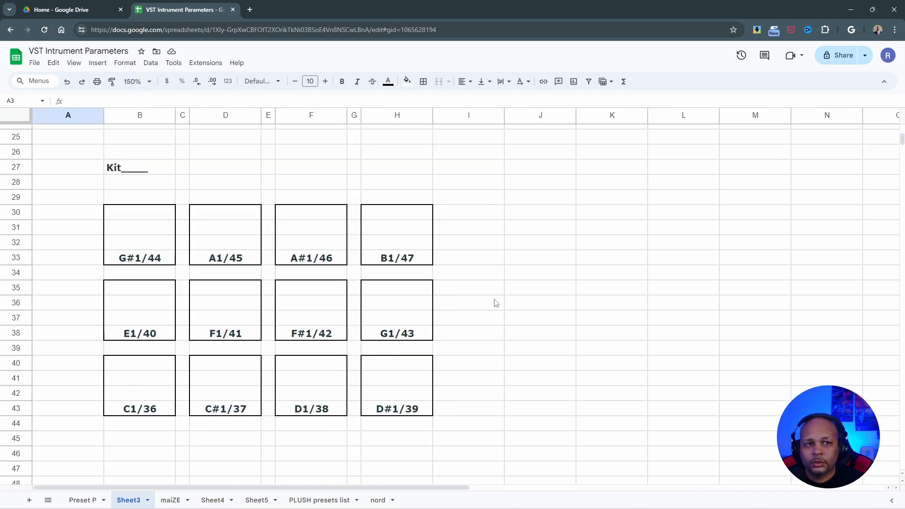
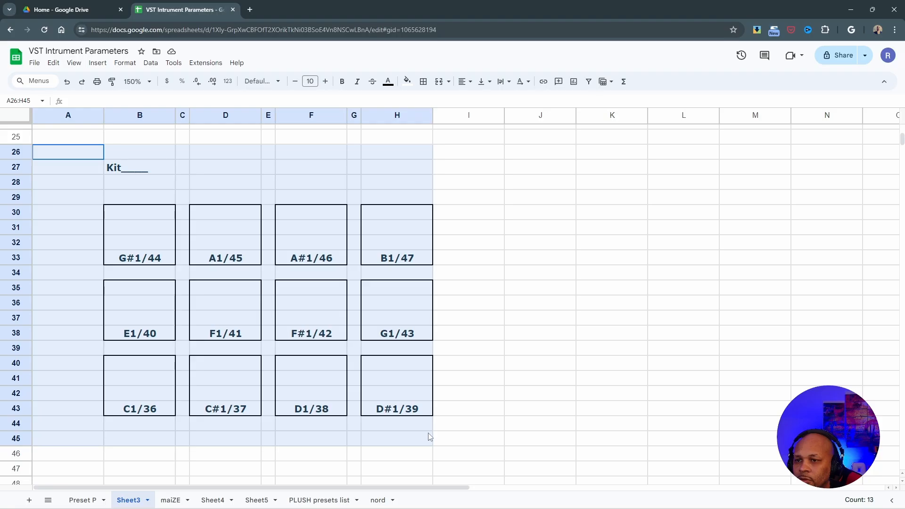
key("shift+Right")
right_click(400, 383)
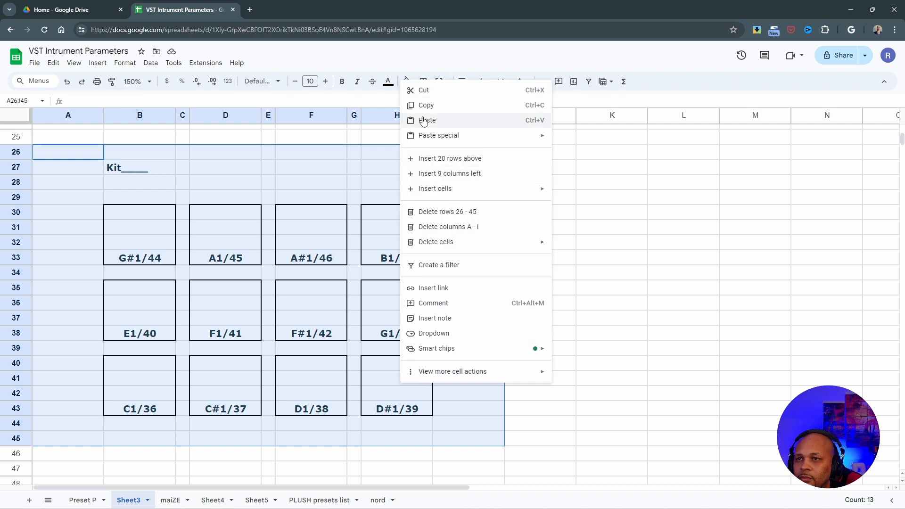
left_click(414, 104)
scroll(447, 421, "down", 6)
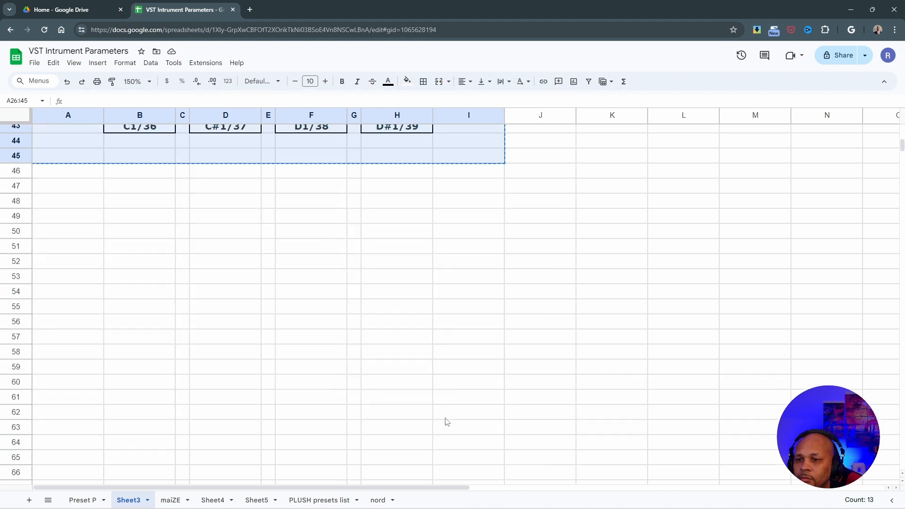
Step: Add a new sheet, paste the copied kit layout at cell B4, and set the sheet zoom to 125%
left_click(29, 500)
right_click(121, 177)
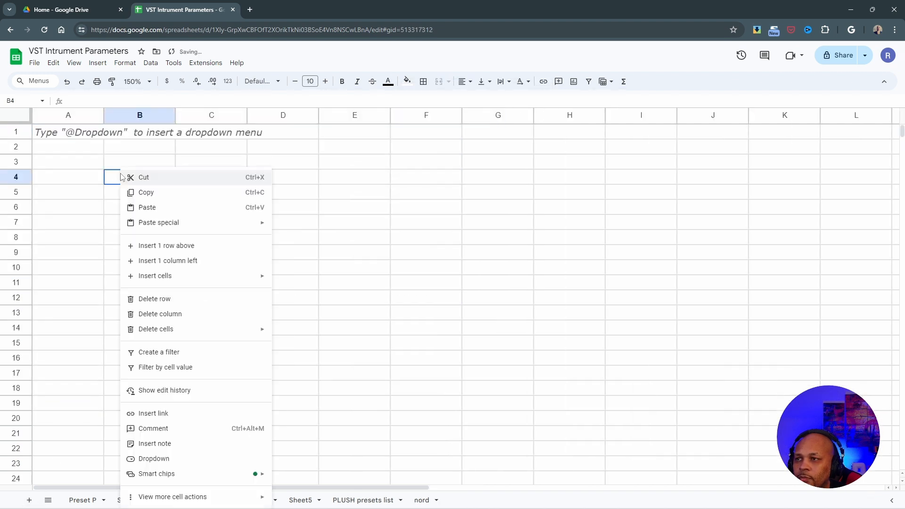
left_click(149, 213)
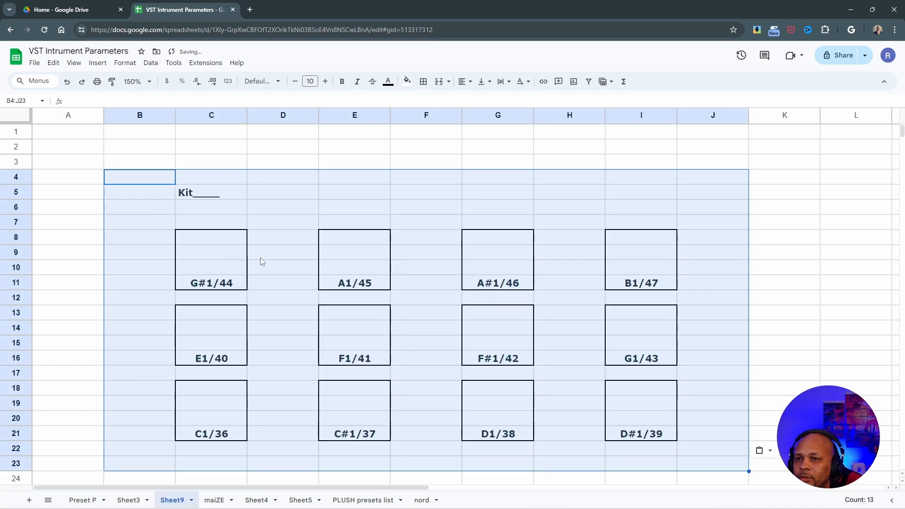
scroll(260, 259, "down", 2)
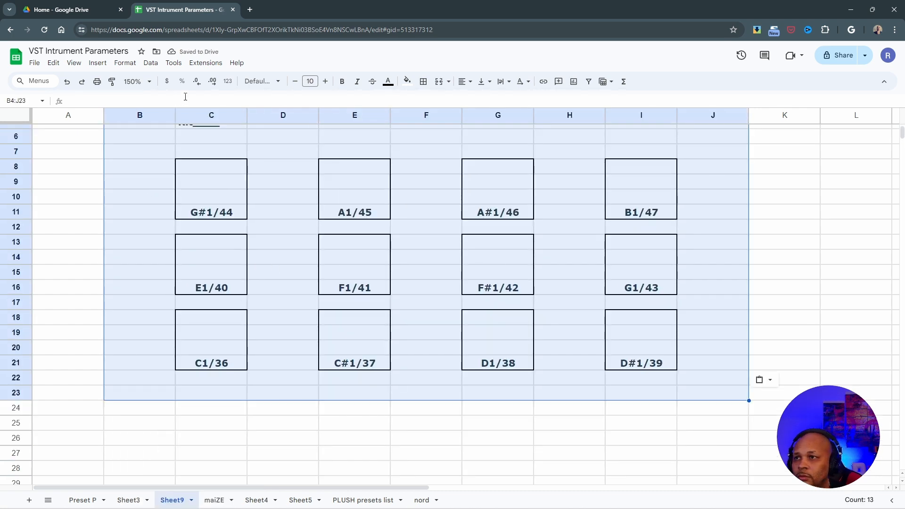
left_click(149, 82)
left_click(137, 145)
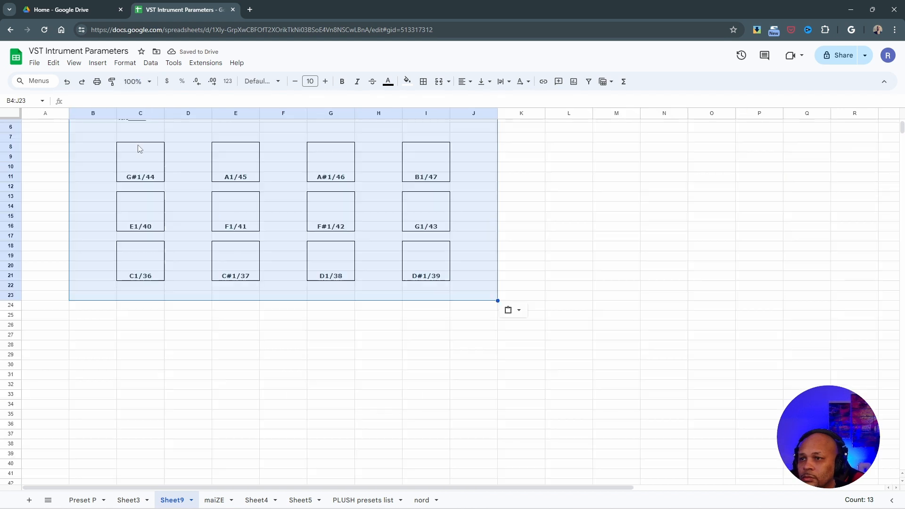
left_click(145, 82)
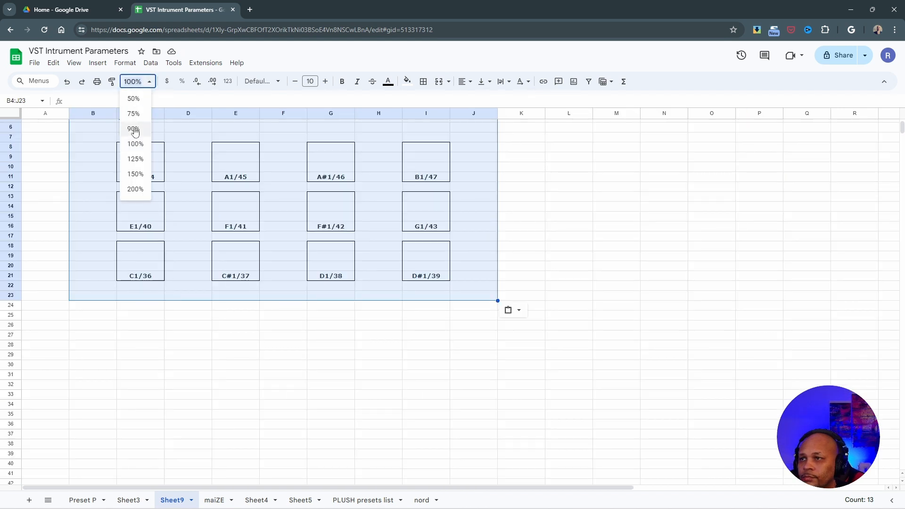
left_click(135, 160)
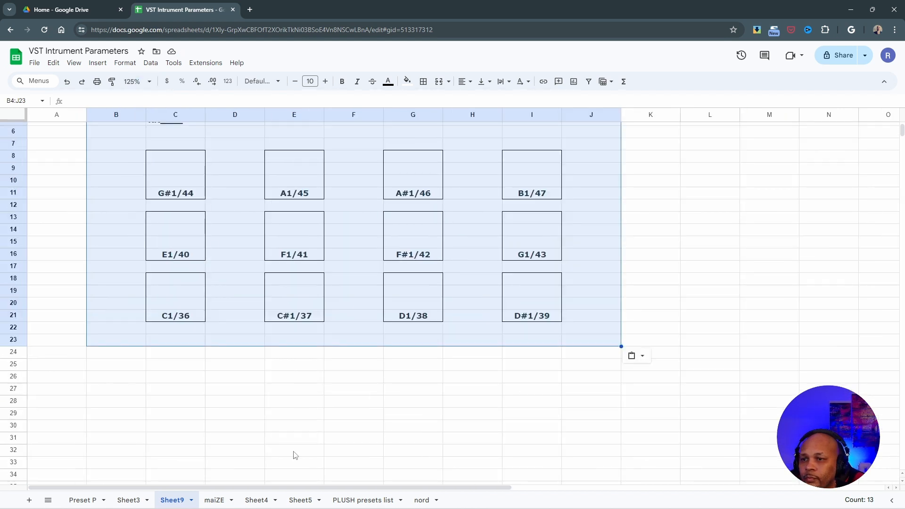
left_click(353, 401)
scroll(356, 419, "down", 1)
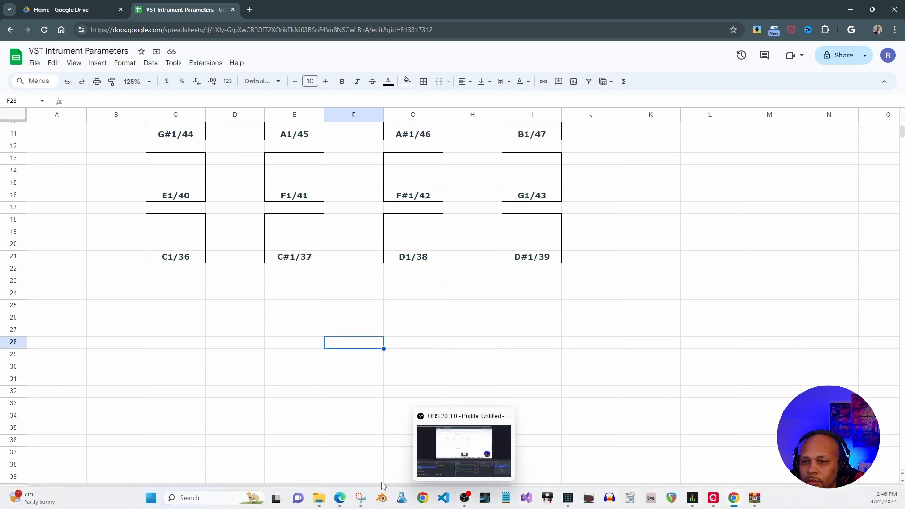
Step: Enter "B13 Bed" in cell C19 of the C1/36 pad box, using the captured snip as reference
left_click(361, 498)
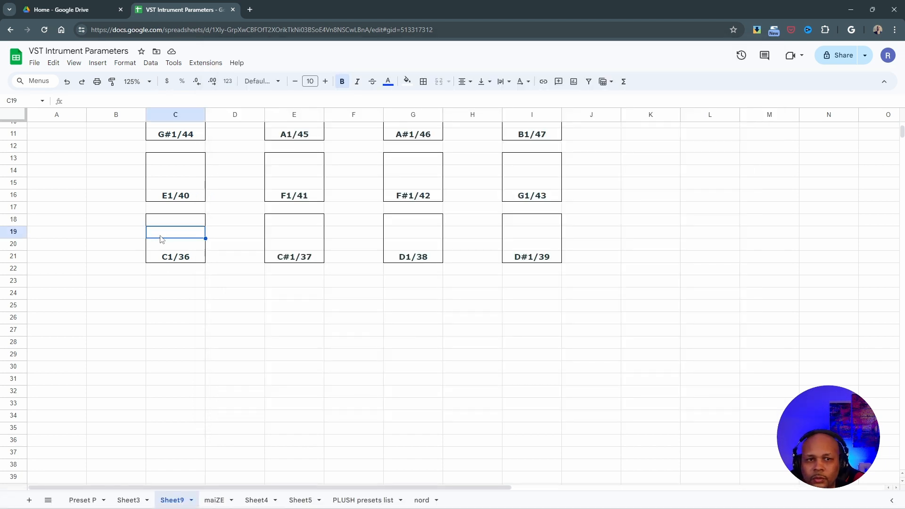
type("B1")
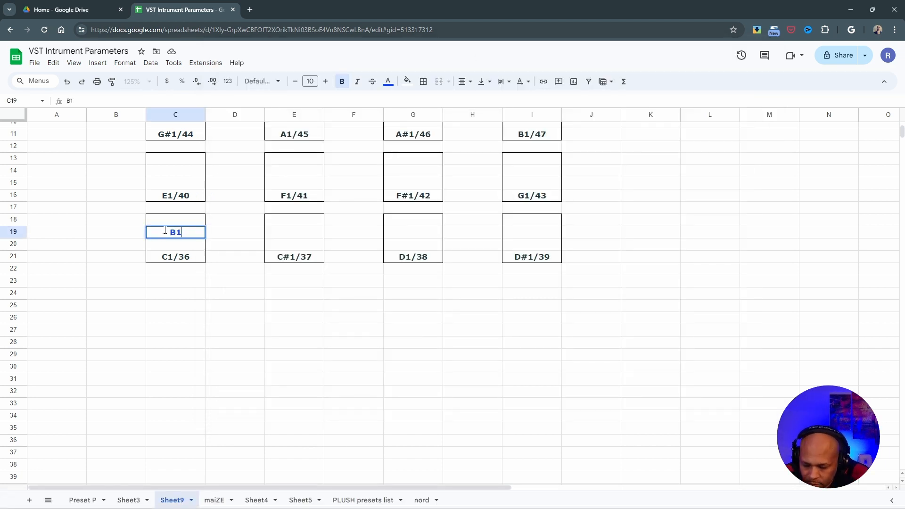
type("3 Bed")
key("Return")
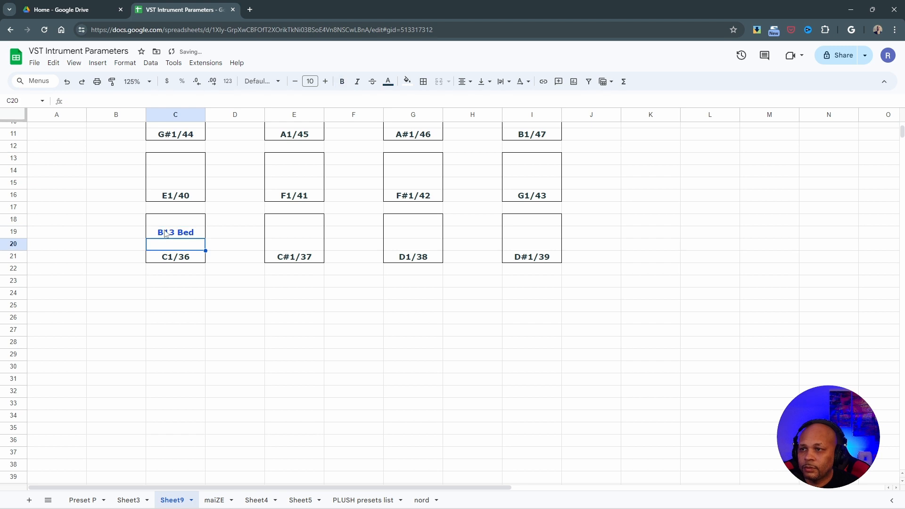
Step: Enter "B06 pillow1" in cell E19 of the C#1/37 pad box
left_click(278, 234)
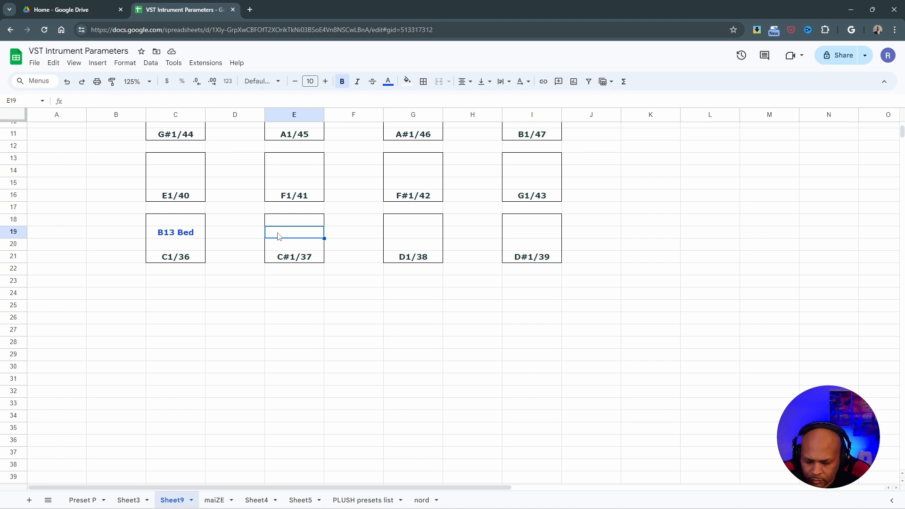
type("B06")
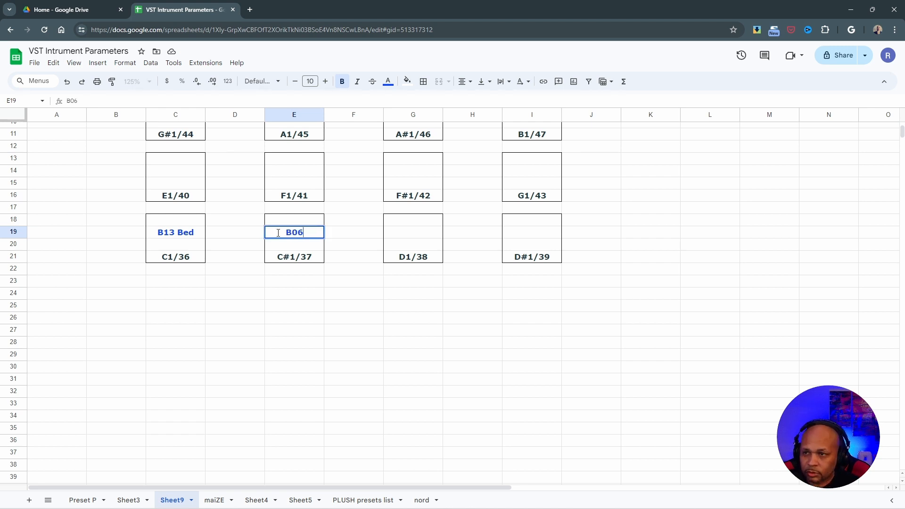
type(" pillow")
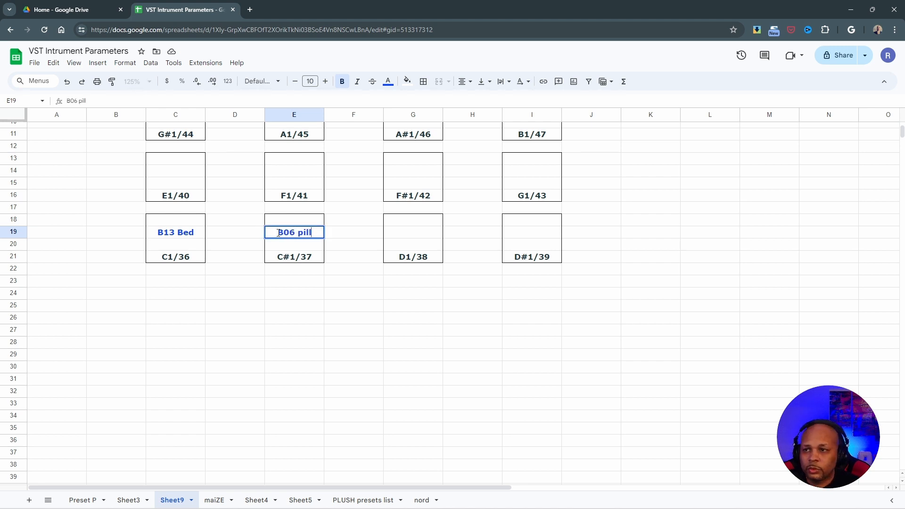
type("1")
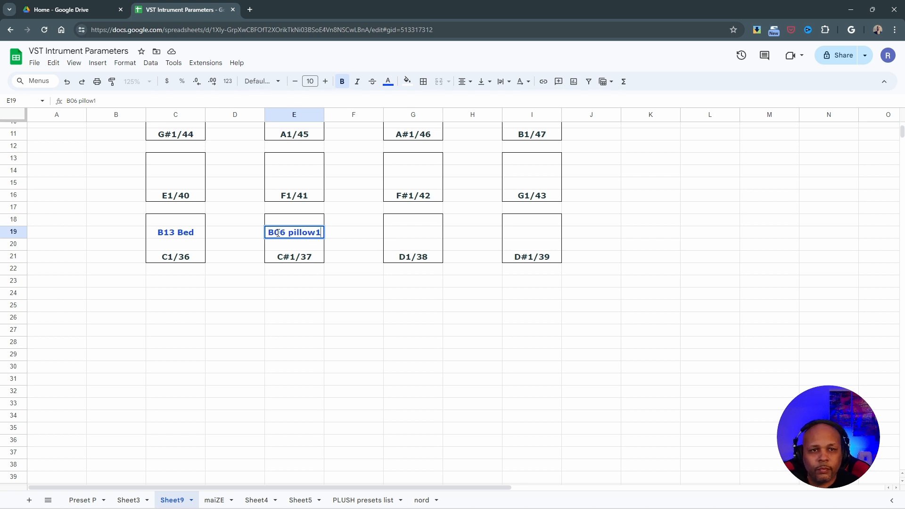
Step: Enter "b14 zipper" in cell I9 of the B1/47 pad box
left_click(527, 227)
type("b14 zippe")
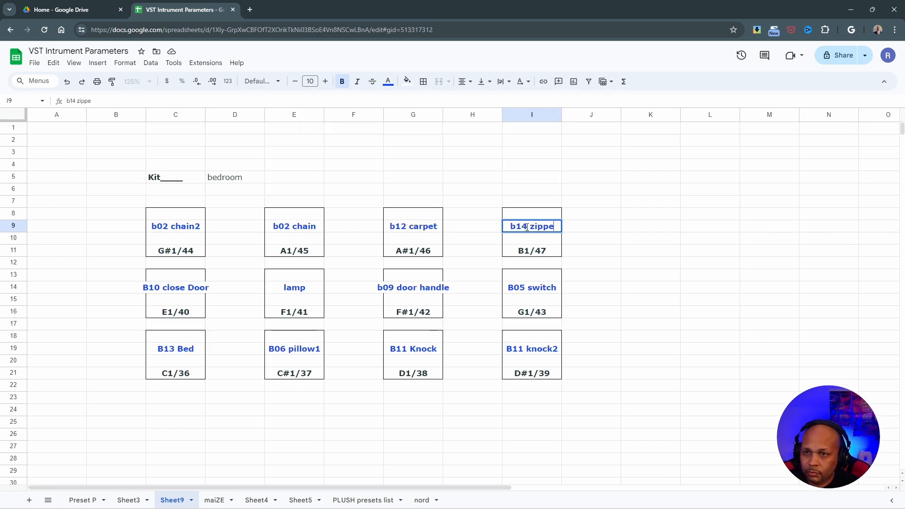
type("r")
key("Tab")
scroll(500, 296, "down", 3)
scroll(419, 303, "up", 3)
left_click(596, 278)
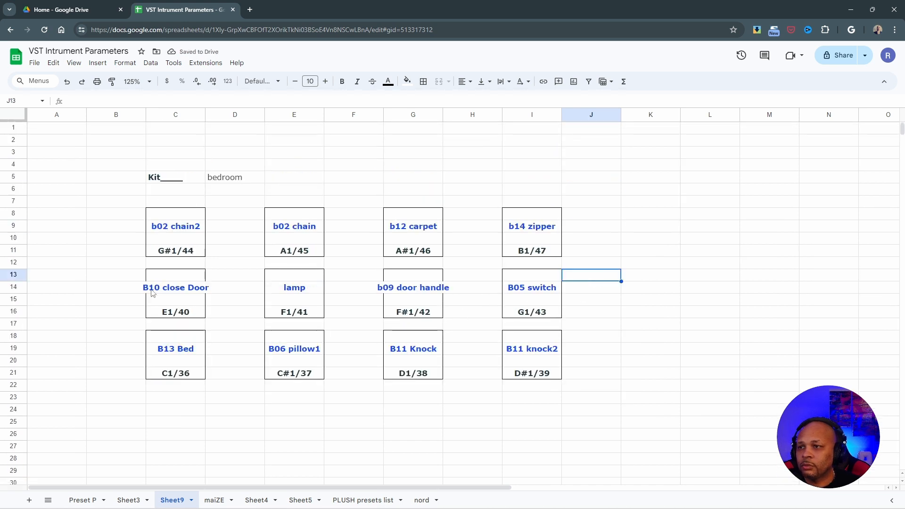
Step: Capture a screen snip of the filled bedroom kit layout, then set the browser and snip aside to return to MPC Beats
mouse_move(311, 508)
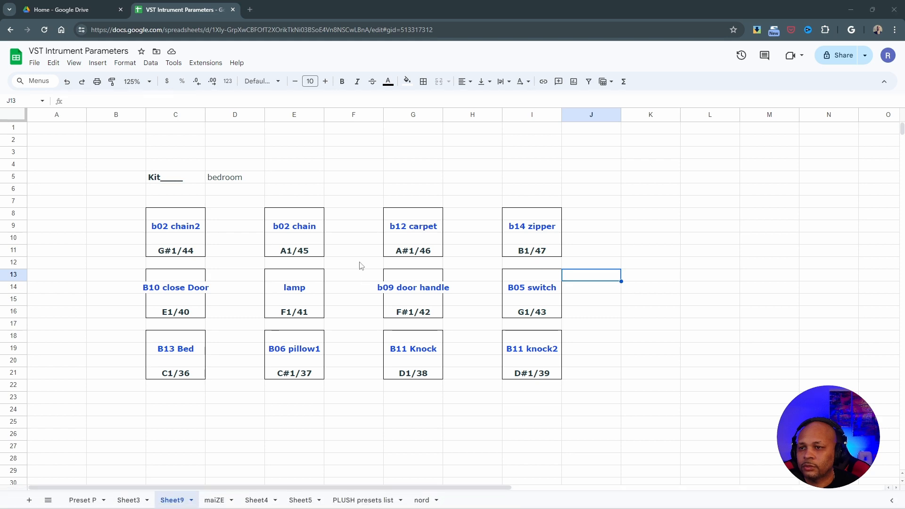
key("super+shift+s")
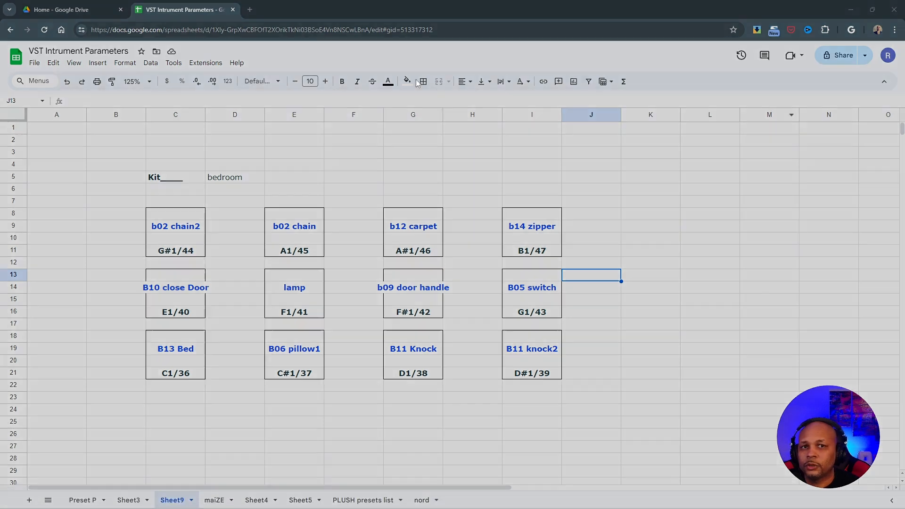
left_click_drag(124, 151, 593, 450)
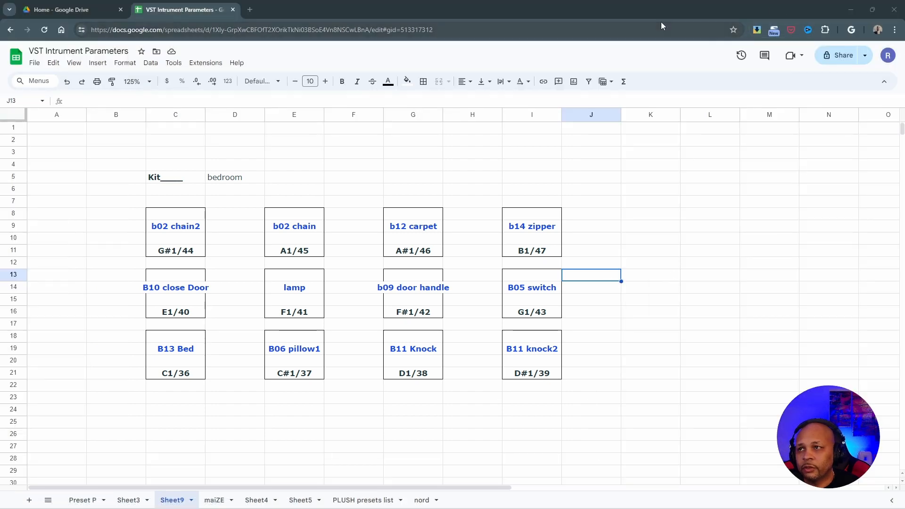
left_click(849, 13)
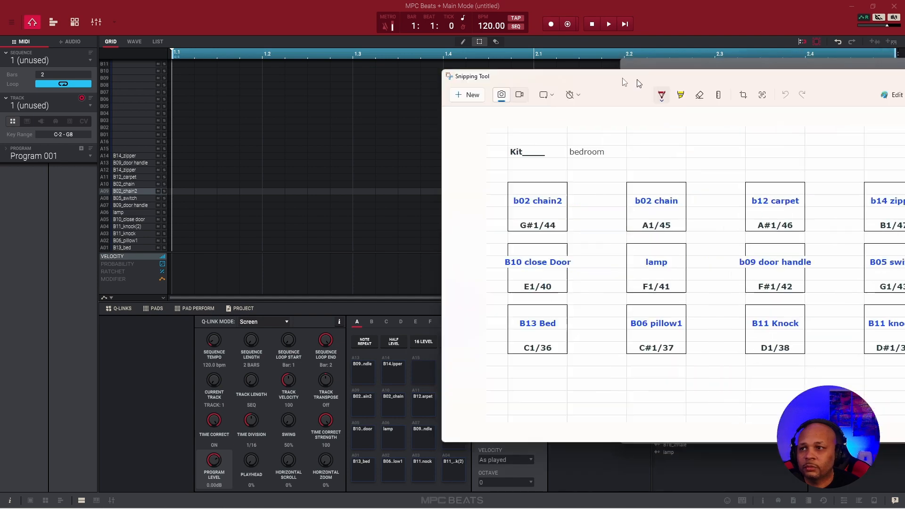
left_click_drag(634, 84, 385, 97)
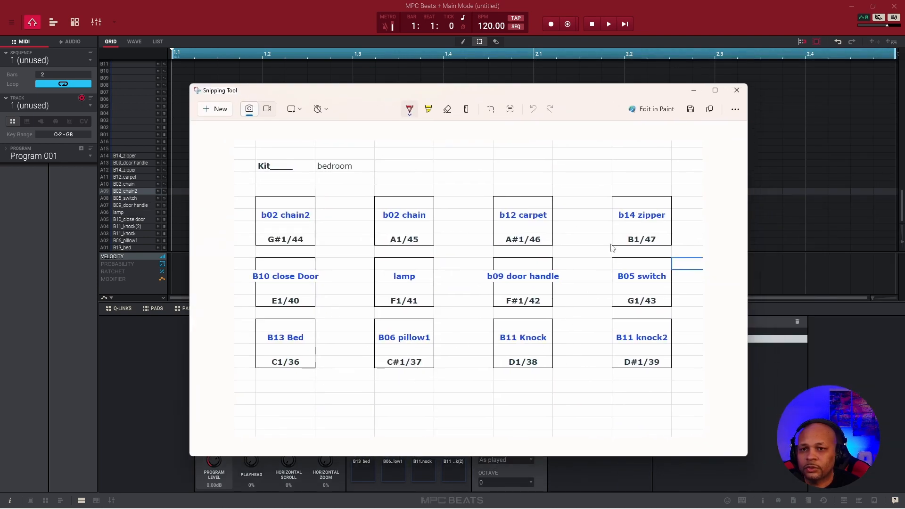
left_click(694, 91)
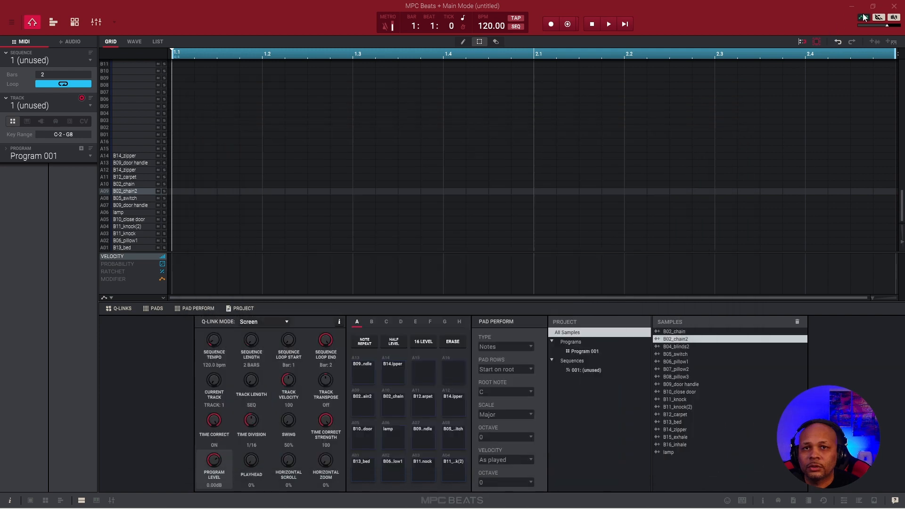
Step: Save the MPC Beats project as "bedroom 3 final" in the MPC Beats documents folder
left_click(10, 24)
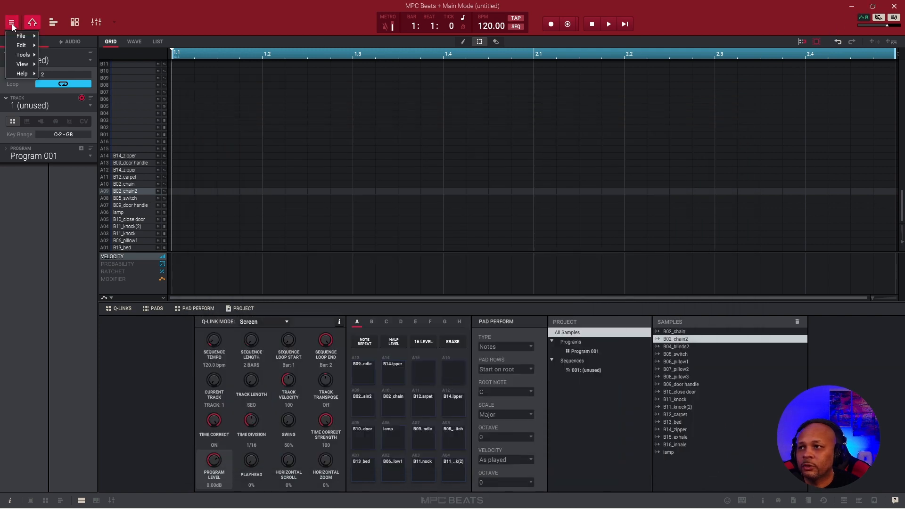
mouse_move(27, 38)
left_click(66, 70)
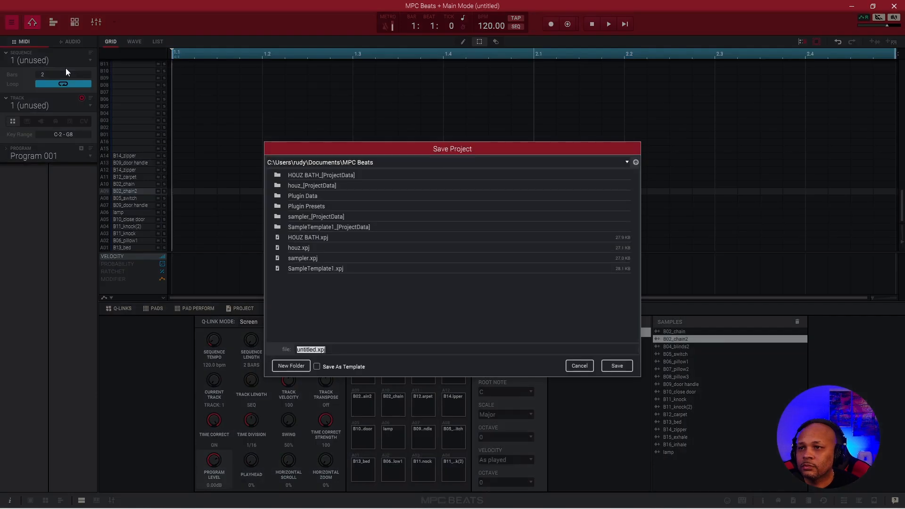
type("bedroom")
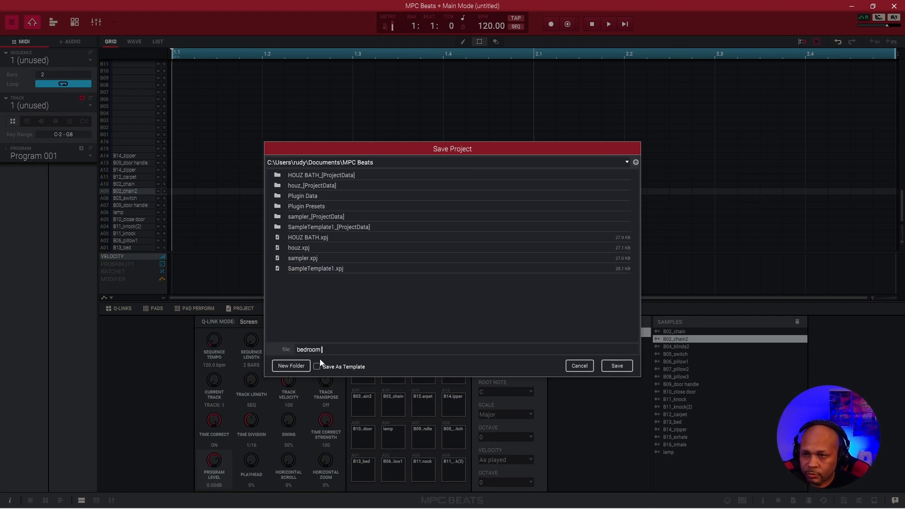
type("3 final")
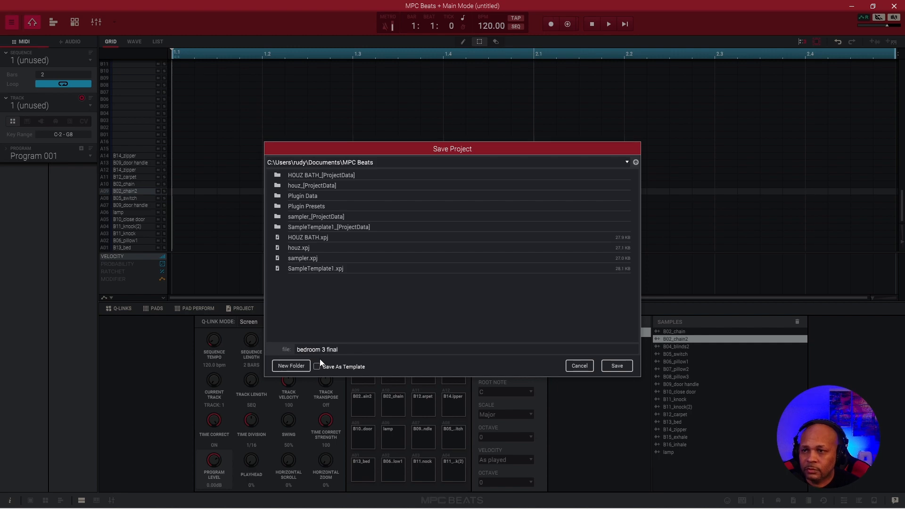
key("Return")
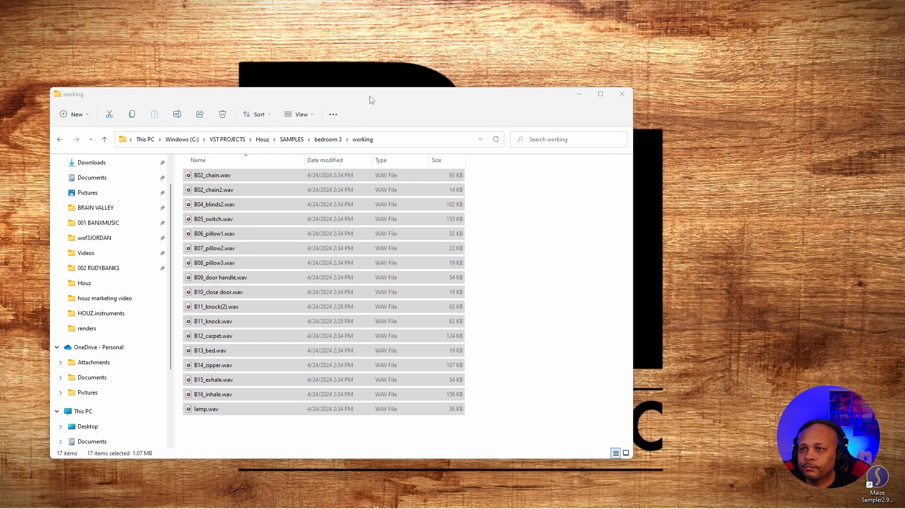
Step: Create a folder named "update" inside the bedroom 3 working samples folder in File Explorer
left_click_drag(370, 100, 441, 53)
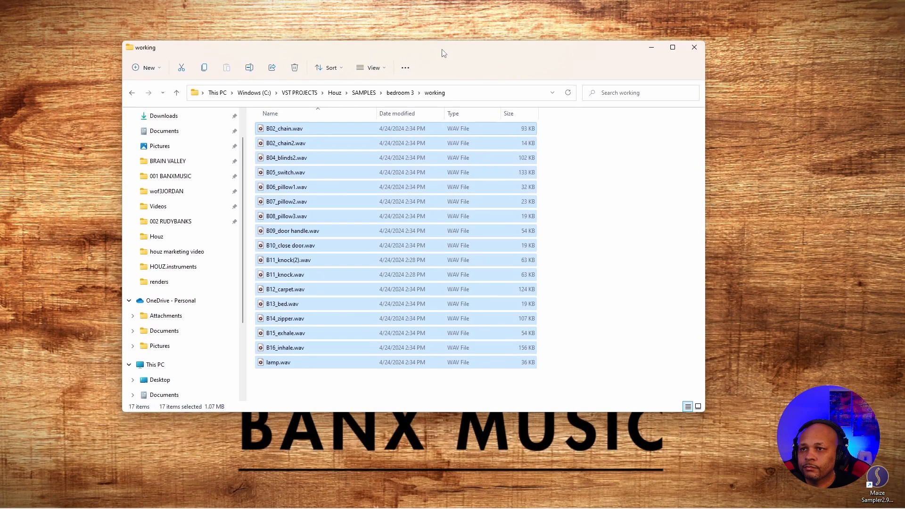
left_click(546, 192)
right_click(550, 191)
mouse_move(659, 264)
left_click(697, 264)
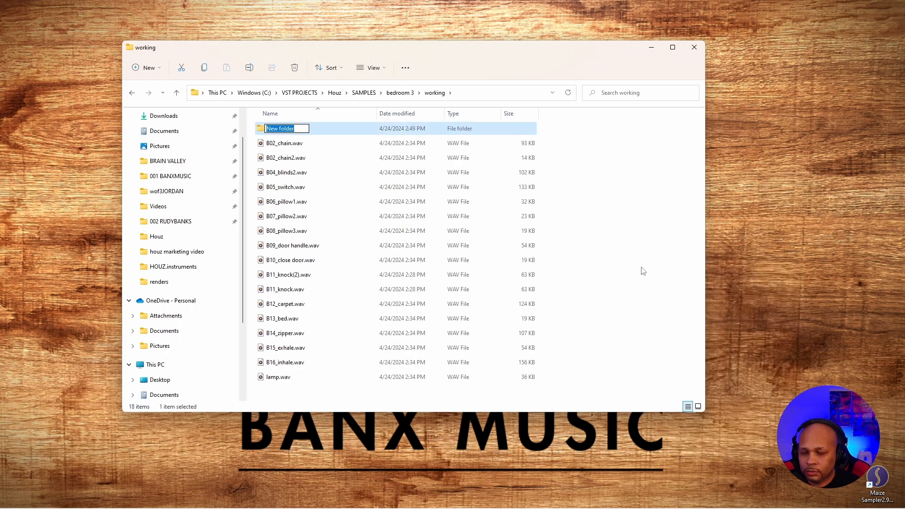
type("update")
key("Return")
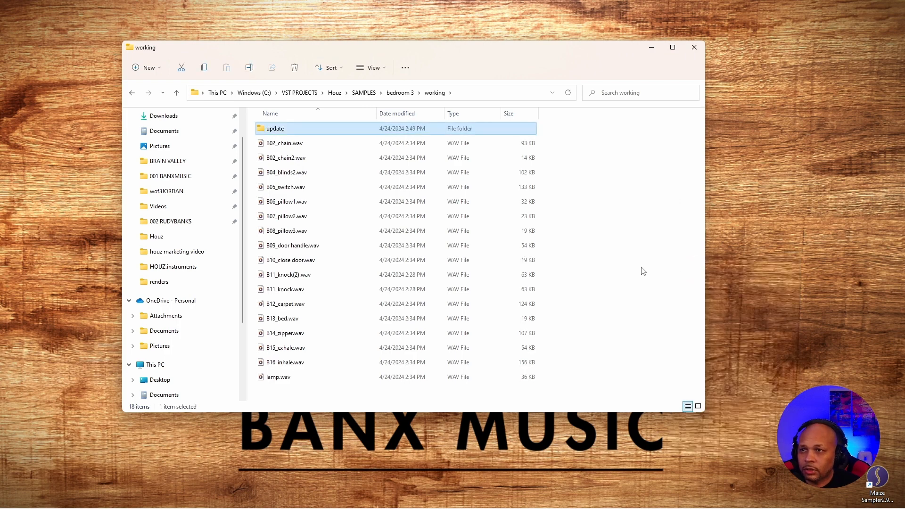
Step: Arrange the working folder window and the kit layout snip side by side, each filling half the screen
mouse_move(373, 507)
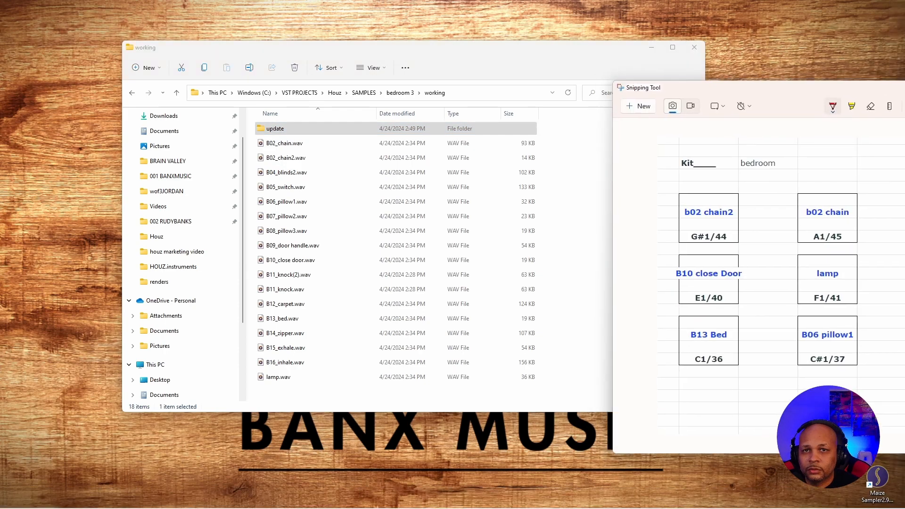
left_click_drag(902, 92, 887, 91)
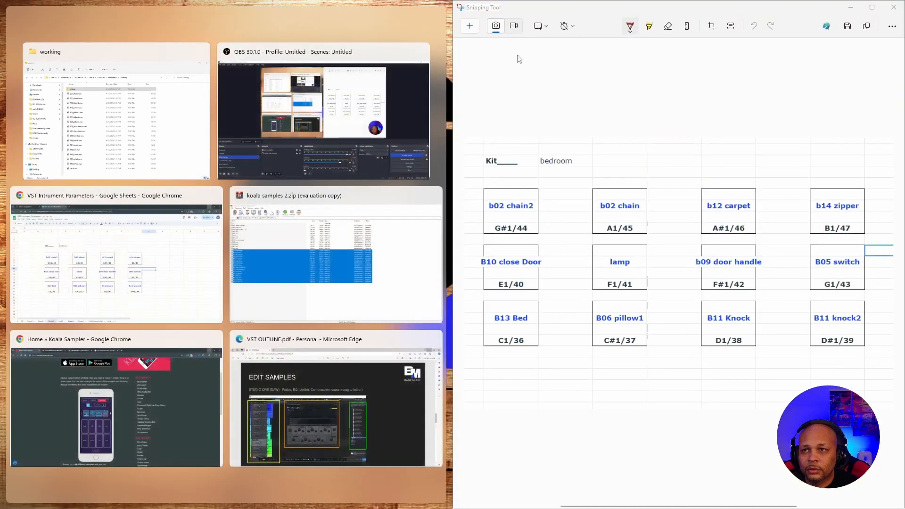
left_click(161, 58)
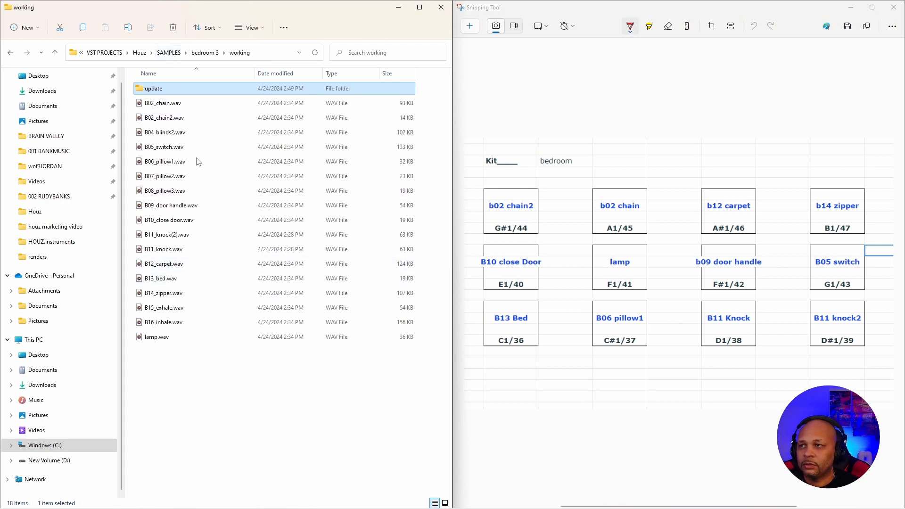
Step: Copy the twelve WAV samples named in the kit layout from the working folder into the update folder
left_click(170, 109)
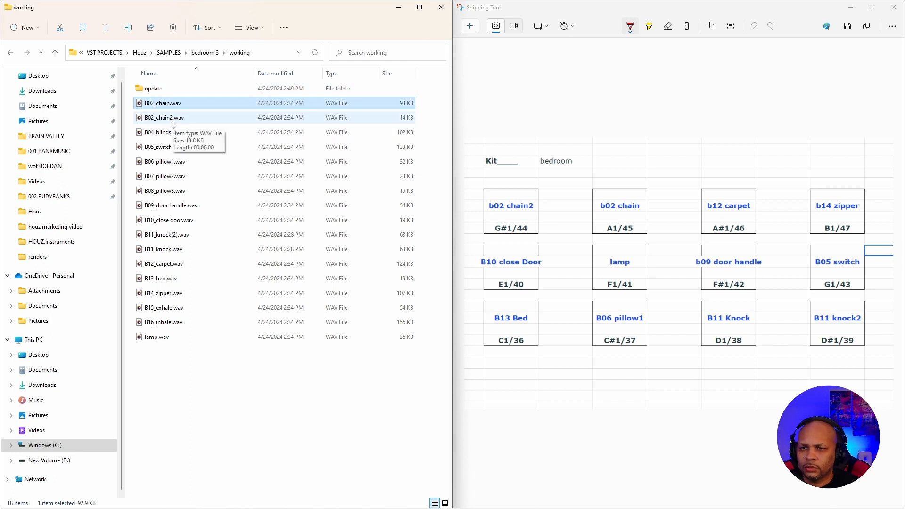
right_click(172, 120)
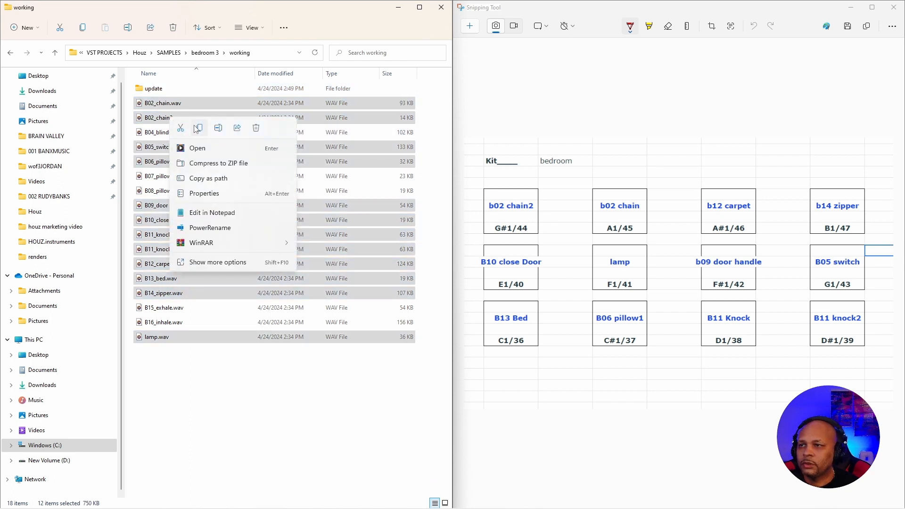
key("Escape")
double_click(186, 88)
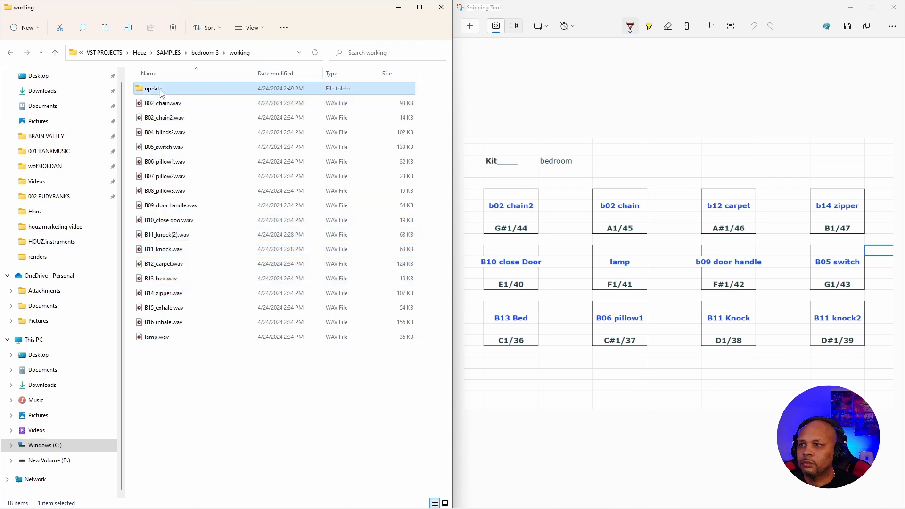
right_click(189, 141)
key("Escape")
key("ctrl+v")
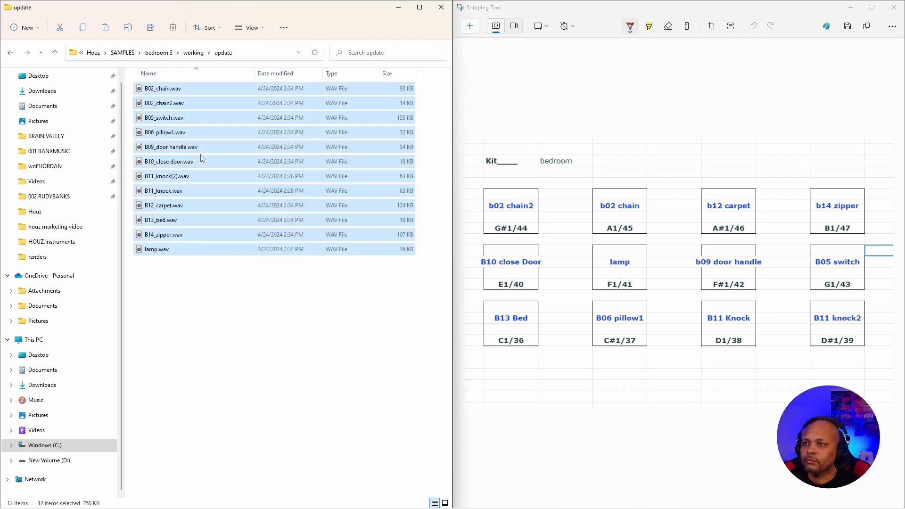
left_click(214, 294)
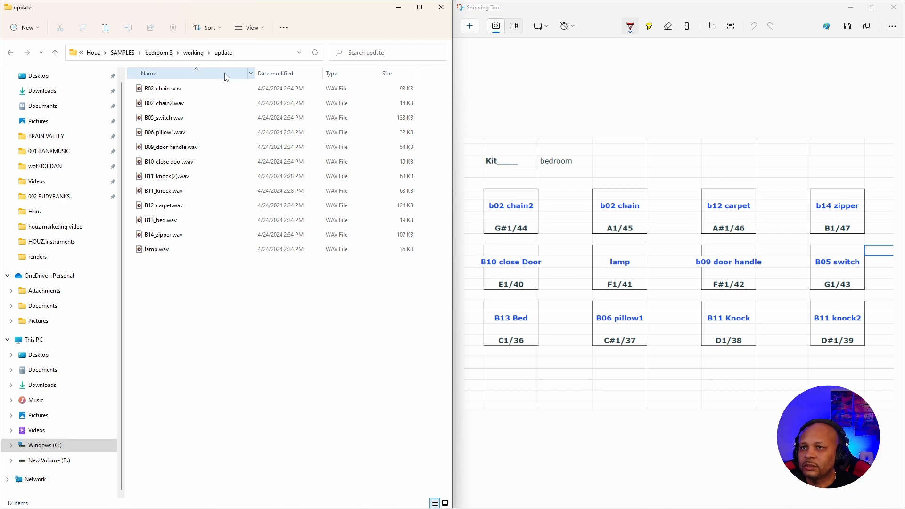
Step: Rename B02_chain2.wav in the update folder as 44_B02_chain2.wav to match its pad note number
key("super+Up")
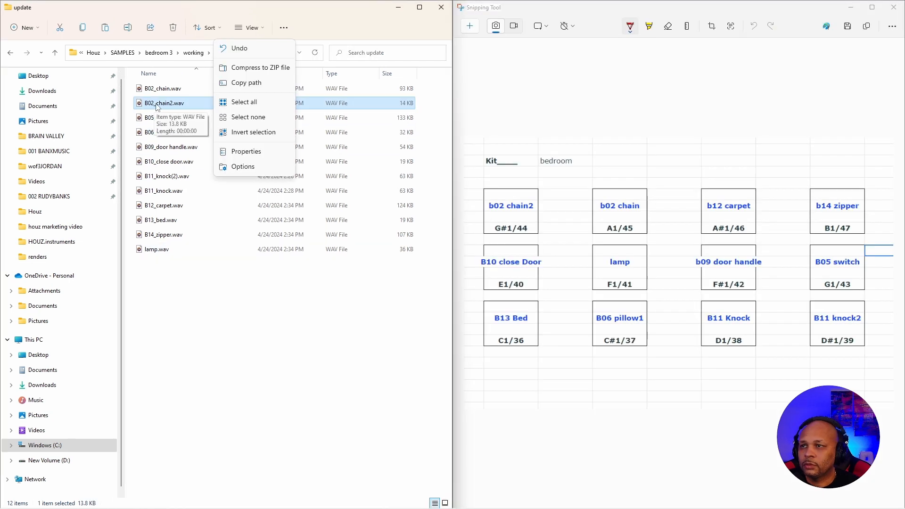
left_click(146, 104)
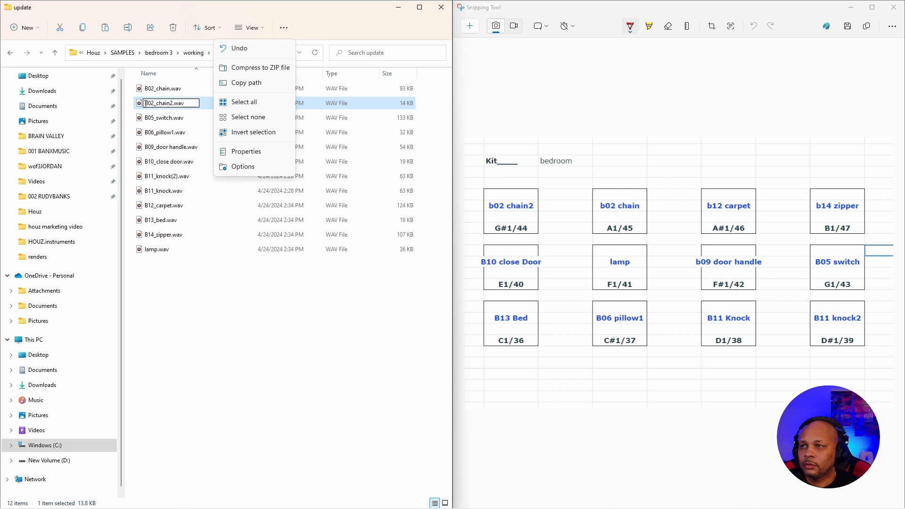
type("44_")
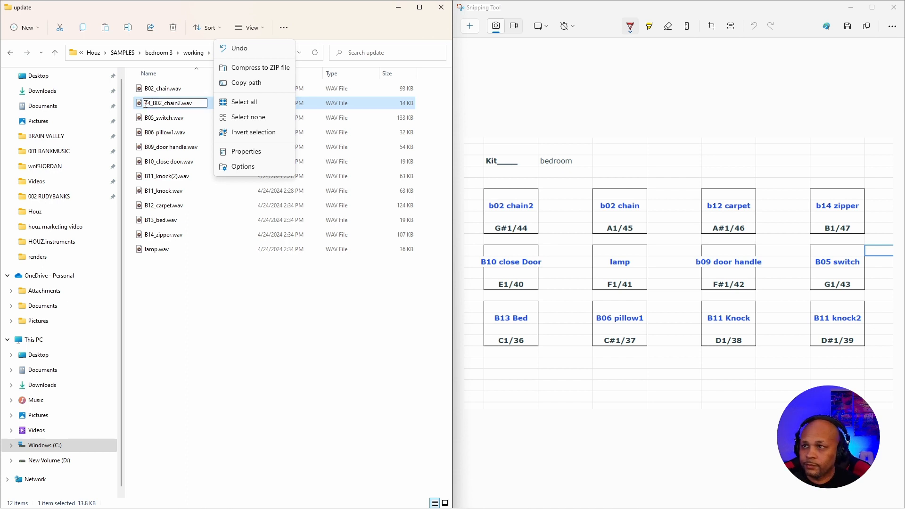
key("Return")
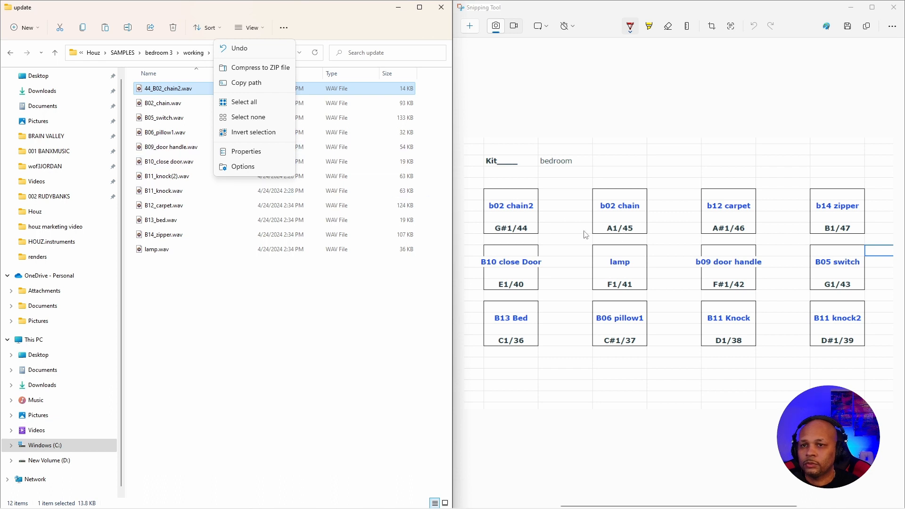
Step: Prefix the remaining sample names in the update folder with their pad note numbers, finishing with B11_knock(2).wav as 39_B11_knock(2).wav
left_click(147, 105)
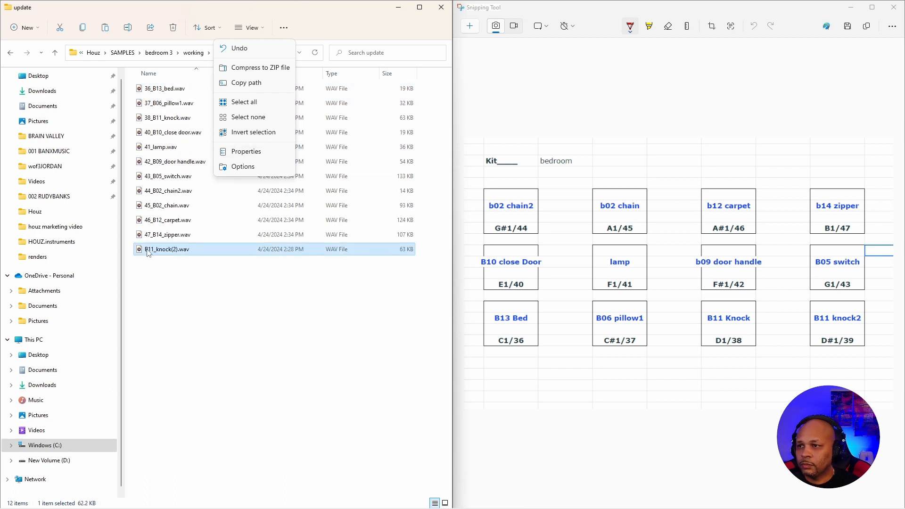
left_click(145, 249)
left_click(145, 248)
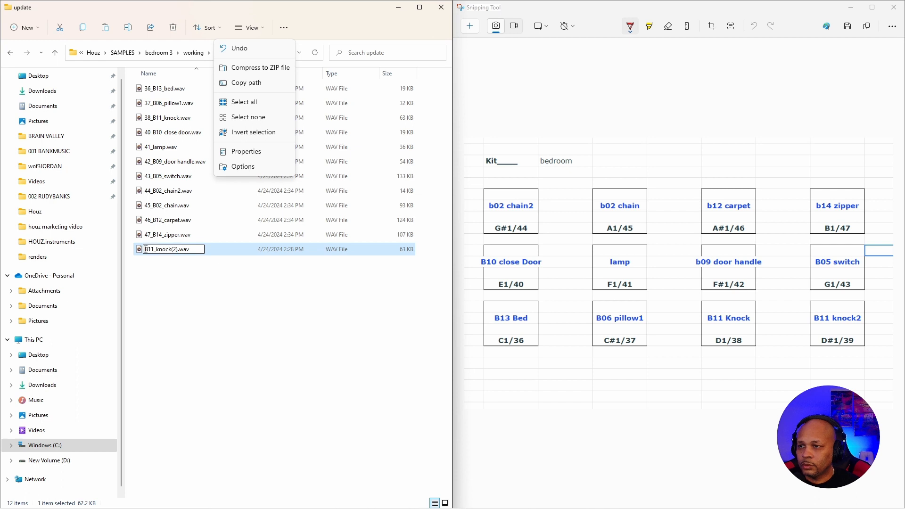
type("39_")
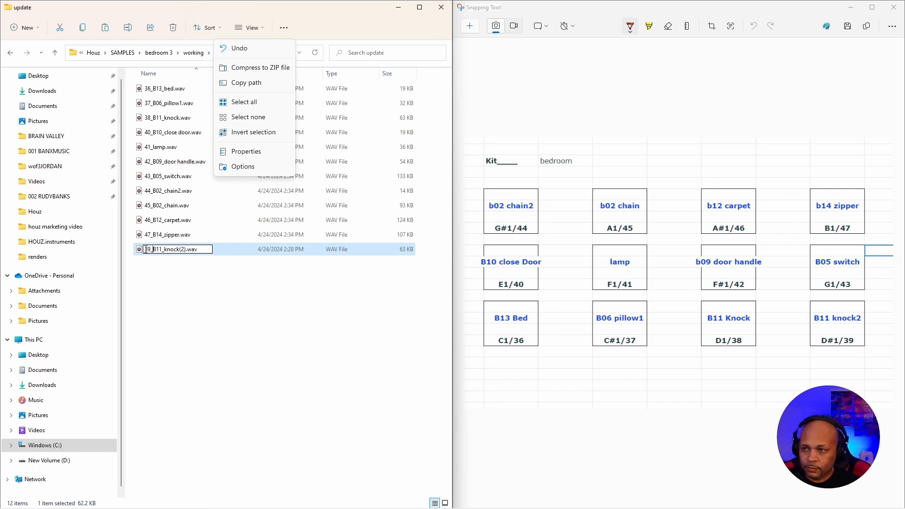
left_click(185, 299)
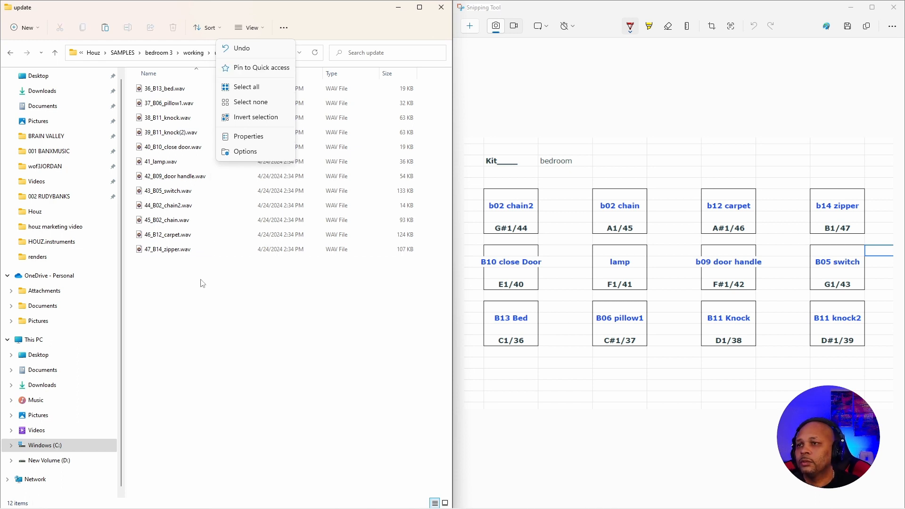
left_click(331, 24)
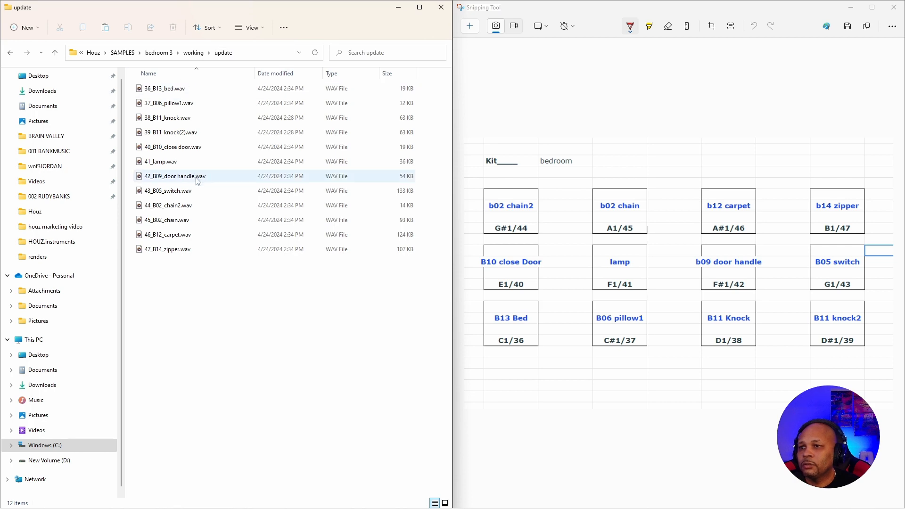
Step: Close the kit layout snip and launch the Maize Sampler editor from the desktop
left_click(893, 7)
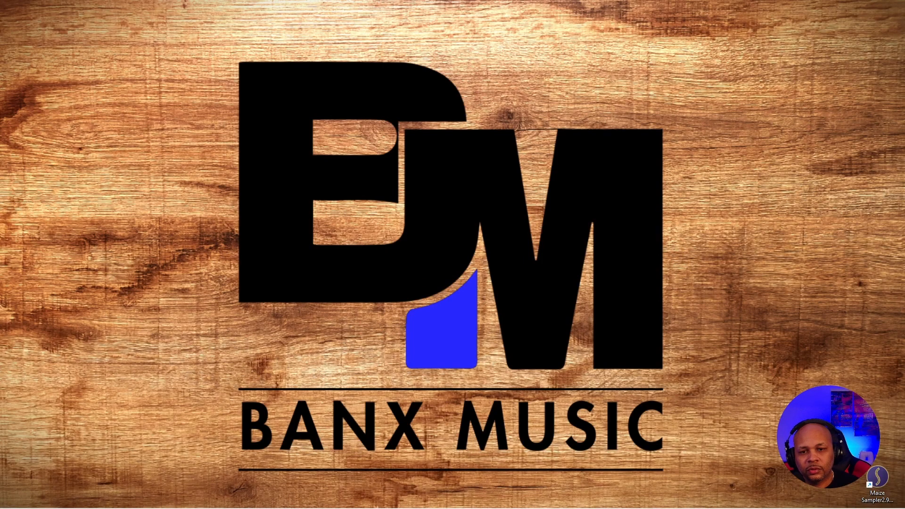
double_click(882, 478)
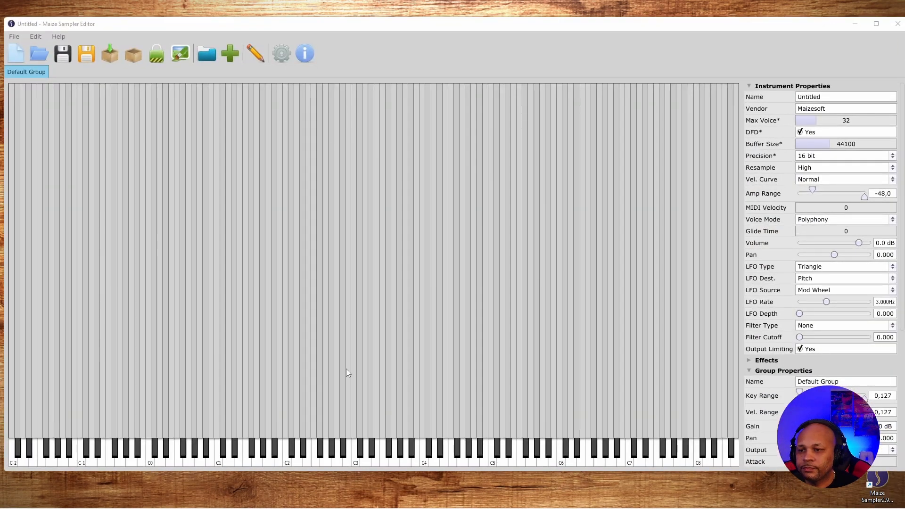
Step: Switch to a maximized Chrome window, load maizesoft.com and open the Maize Sampler product page
mouse_move(331, 507)
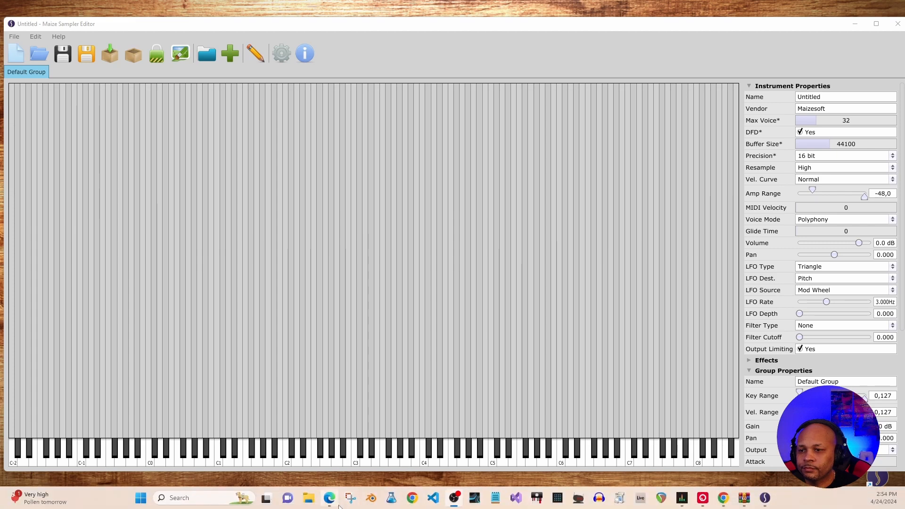
left_click(412, 498)
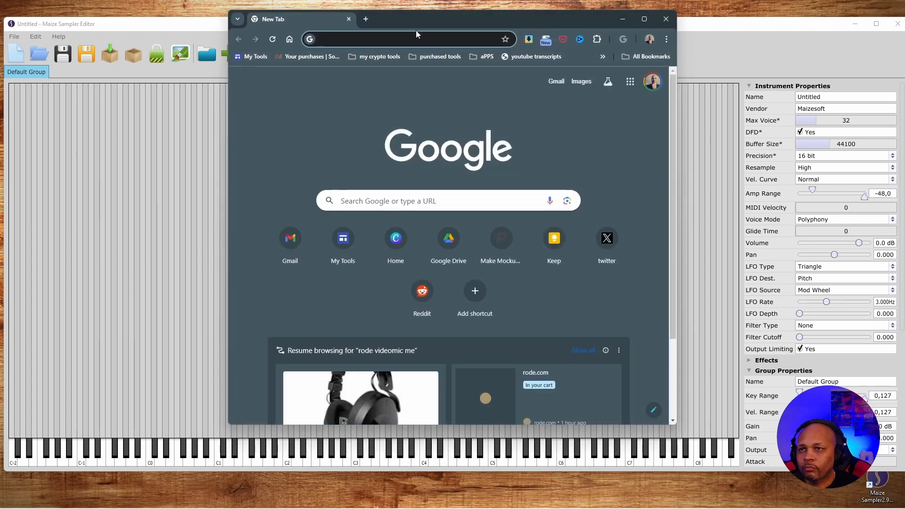
left_click(854, 24)
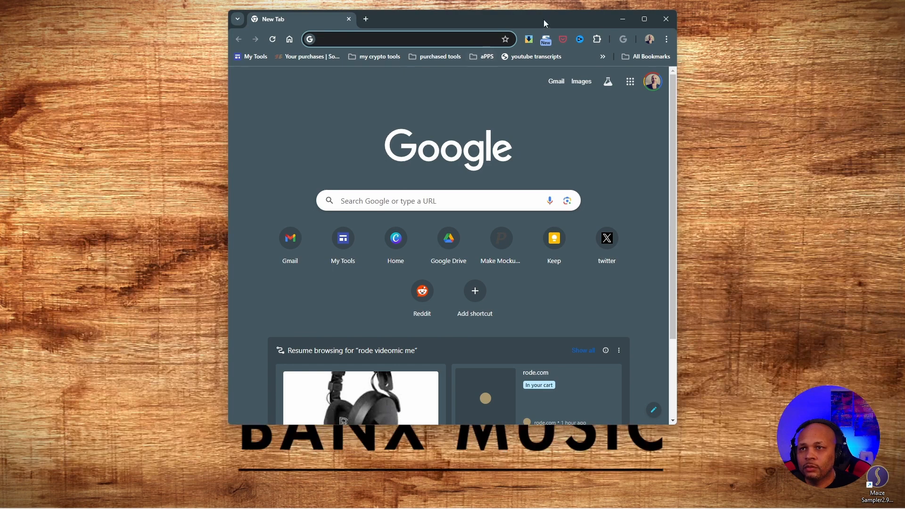
double_click(544, 19)
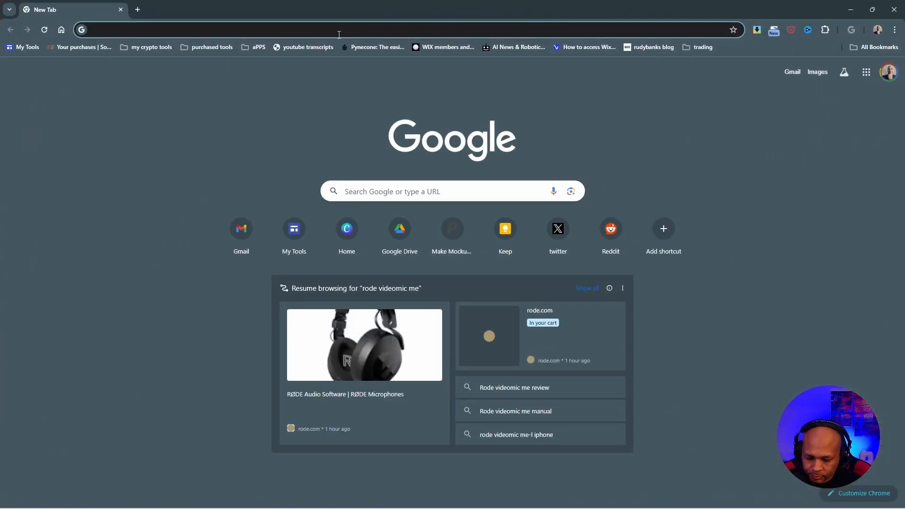
type("ma")
key("Return")
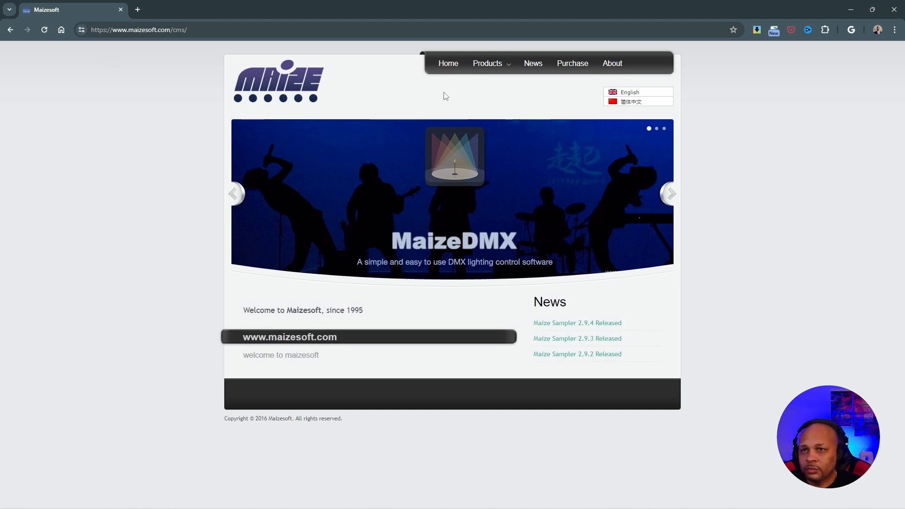
mouse_move(489, 69)
left_click(498, 101)
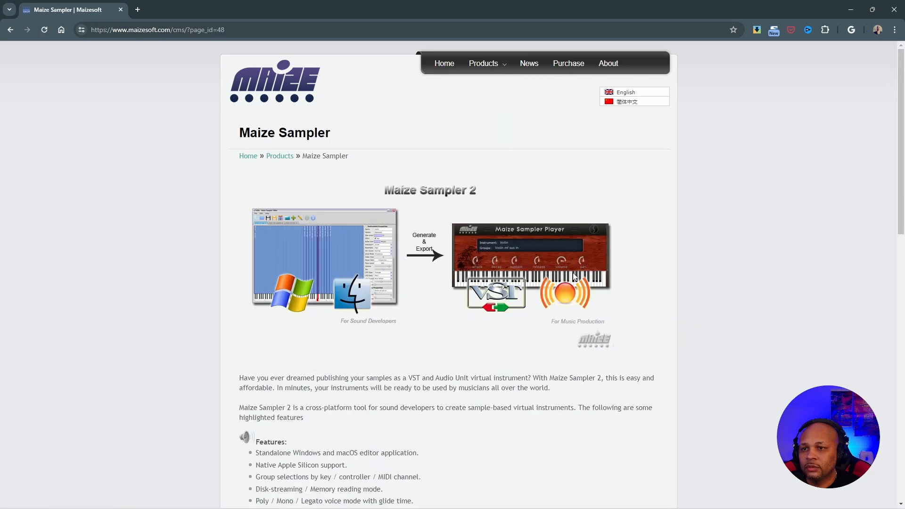
Step: Review the features, downloads, price and unregistered version limitations on the Maize Sampler product page
scroll(575, 276, "down", 9)
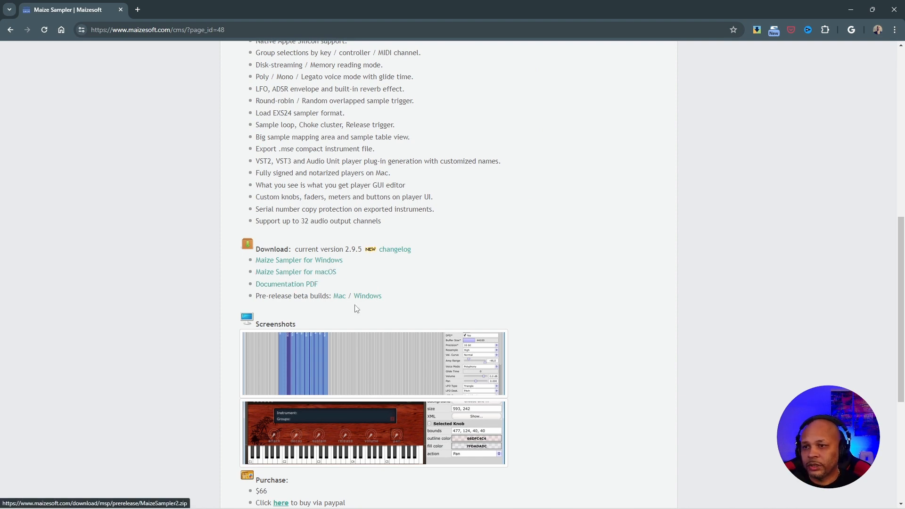
scroll(337, 323, "down", 2)
scroll(407, 309, "down", 3)
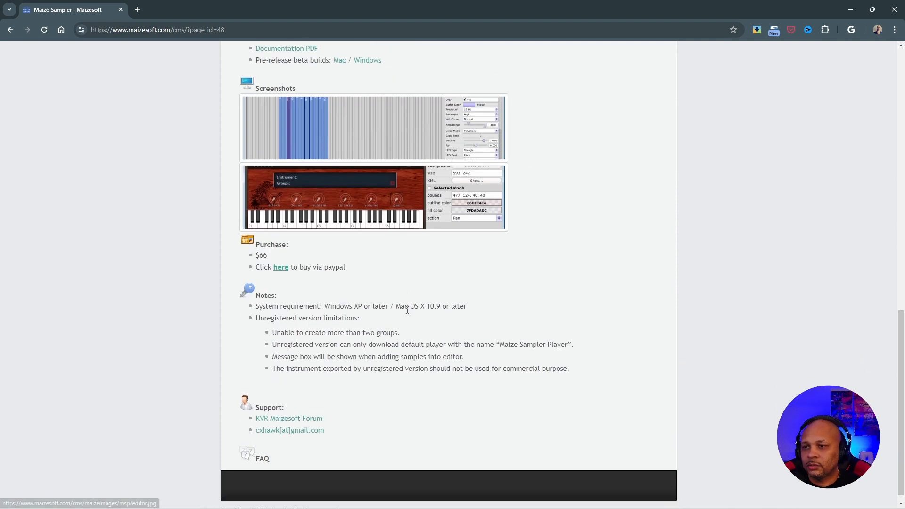
scroll(267, 246, "up", 3)
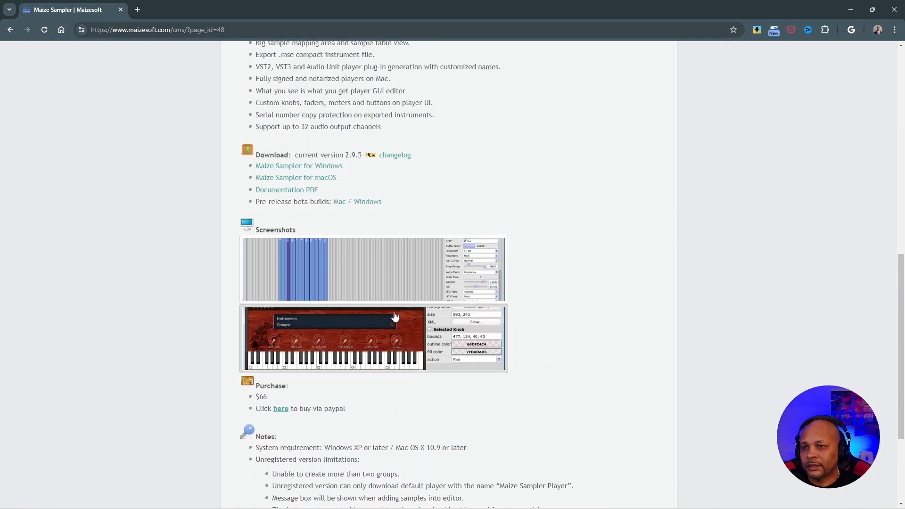
scroll(279, 411, "down", 3)
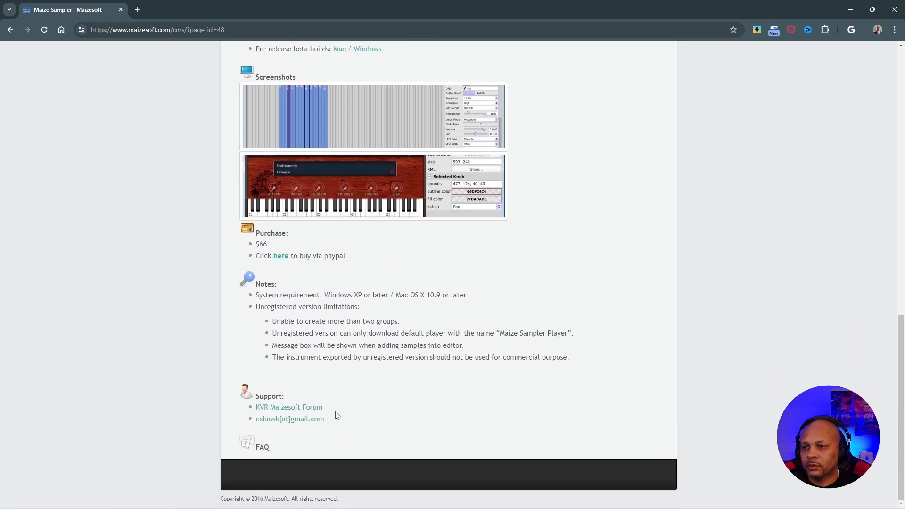
scroll(624, 323, "up", 12)
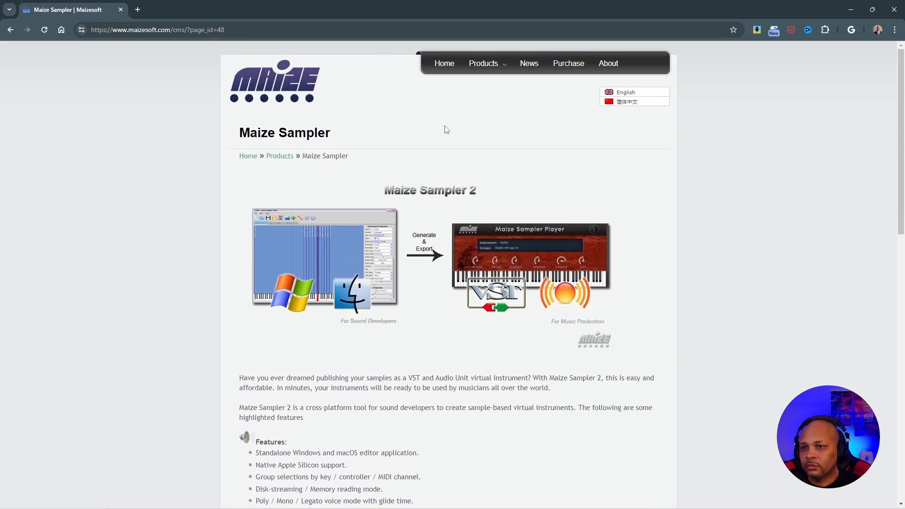
Step: Minimize the browser, switch back to the Maize Sampler Editor and maximize its window
left_click(845, 12)
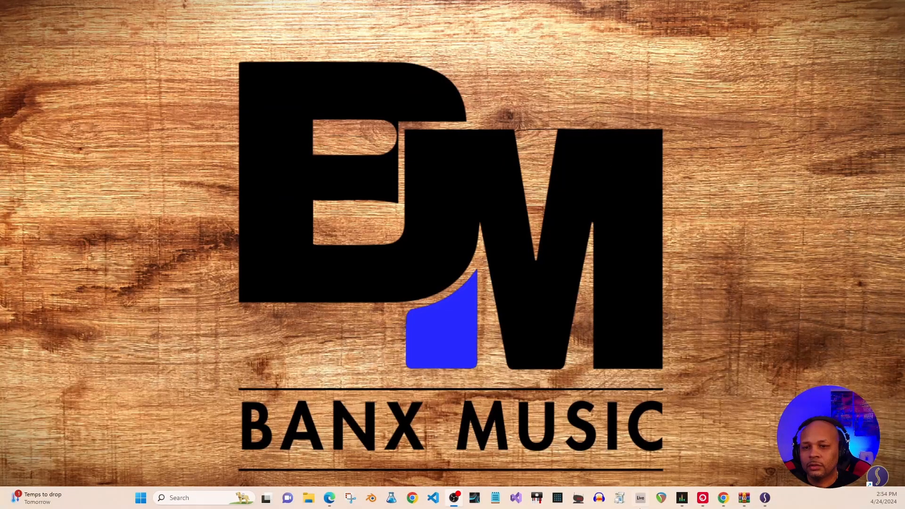
left_click(764, 498)
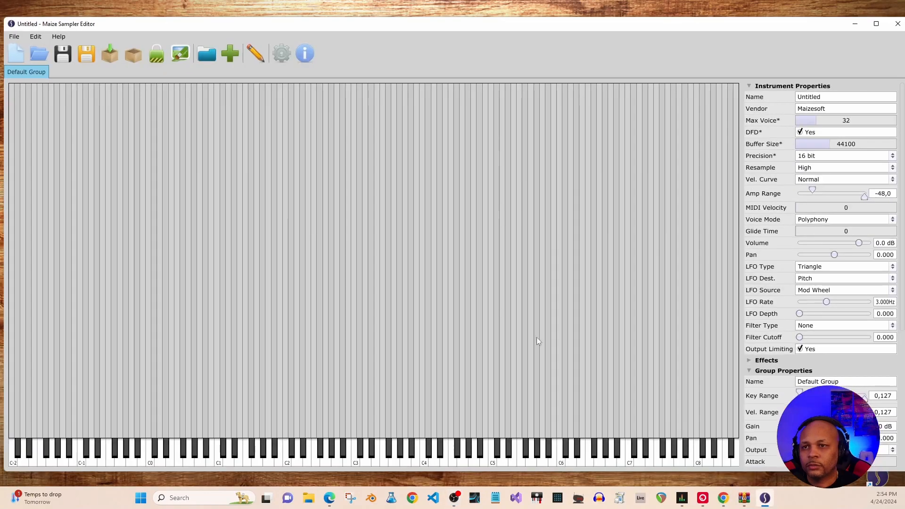
left_click(875, 28)
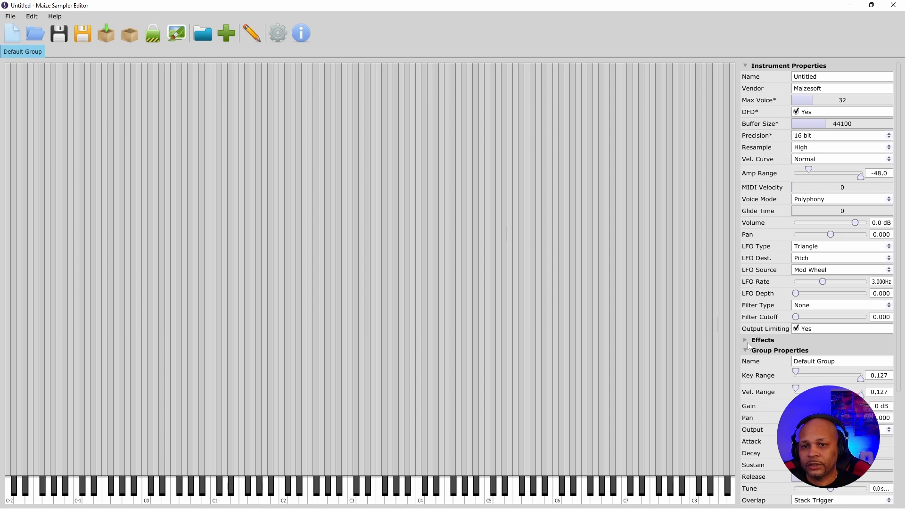
Step: Set the instrument name to BedroomTest and the vendor to Banx Music in the instrument properties
scroll(753, 350, "down", 6)
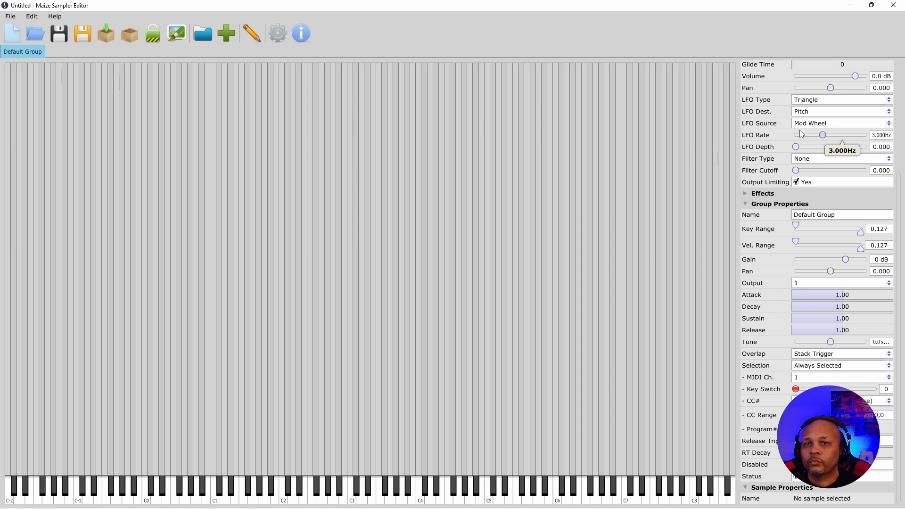
scroll(761, 139, "up", 5)
double_click(829, 78)
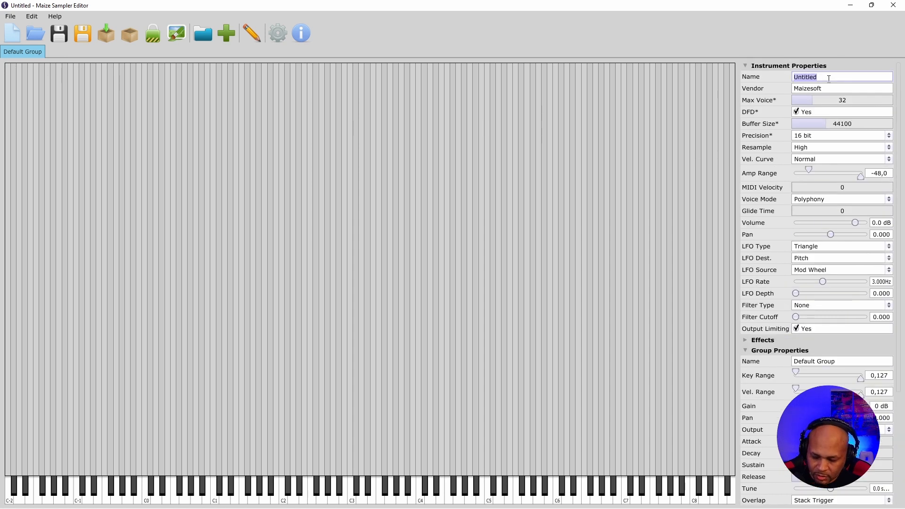
type("BedroomTest")
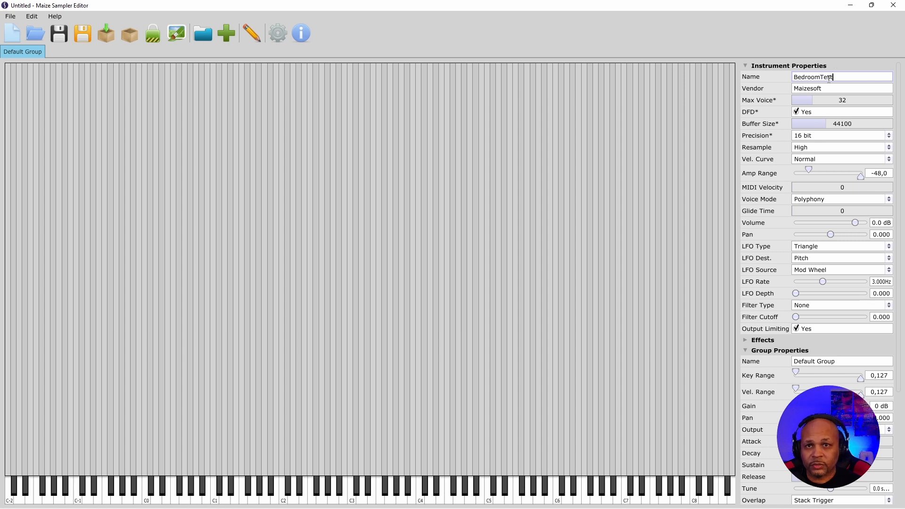
double_click(831, 87)
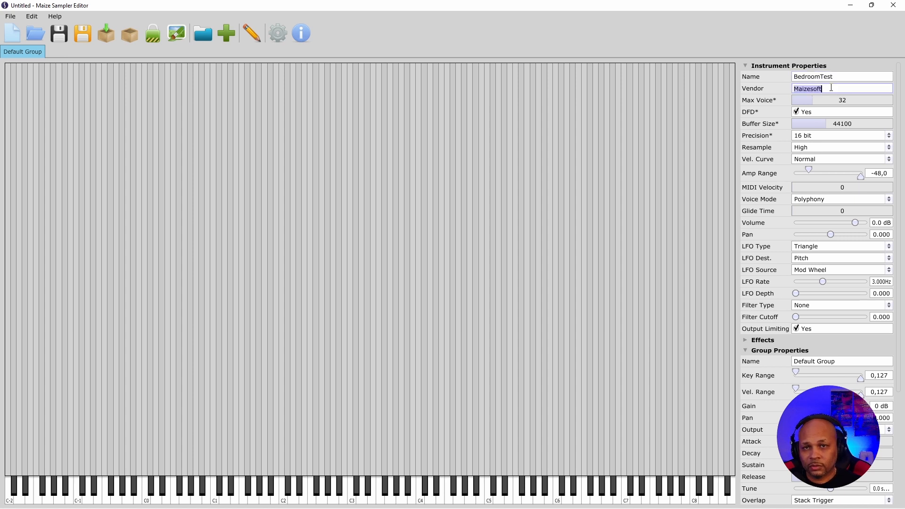
type("Banx Music")
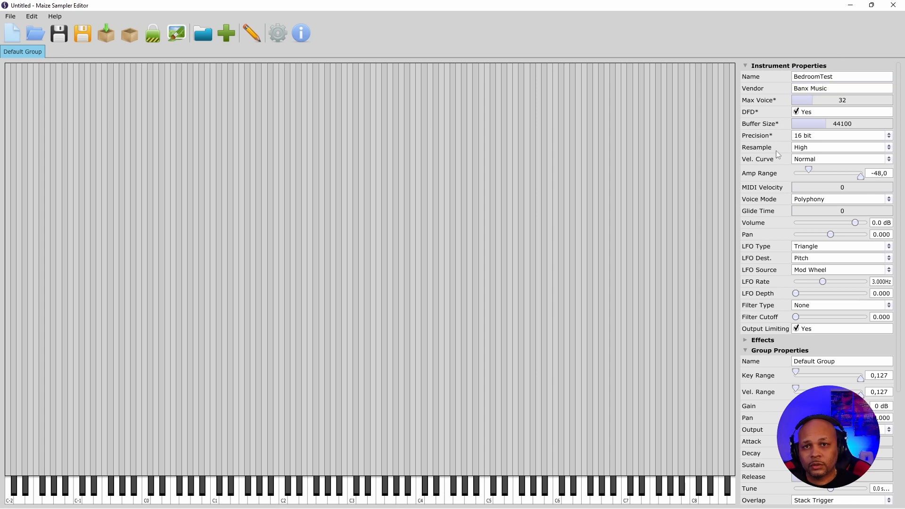
Step: Rename the default group as Pad44-G#1 in the group properties
scroll(771, 252, "down", 3)
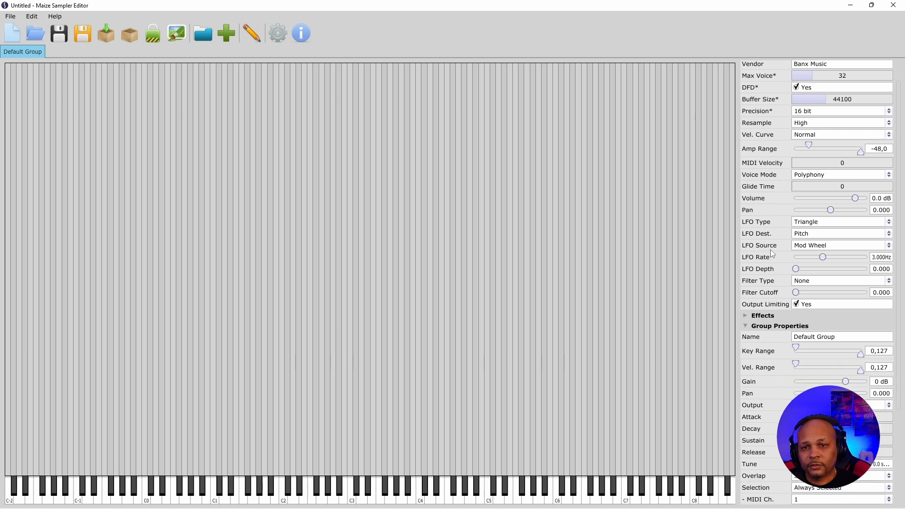
scroll(772, 256, "down", 3)
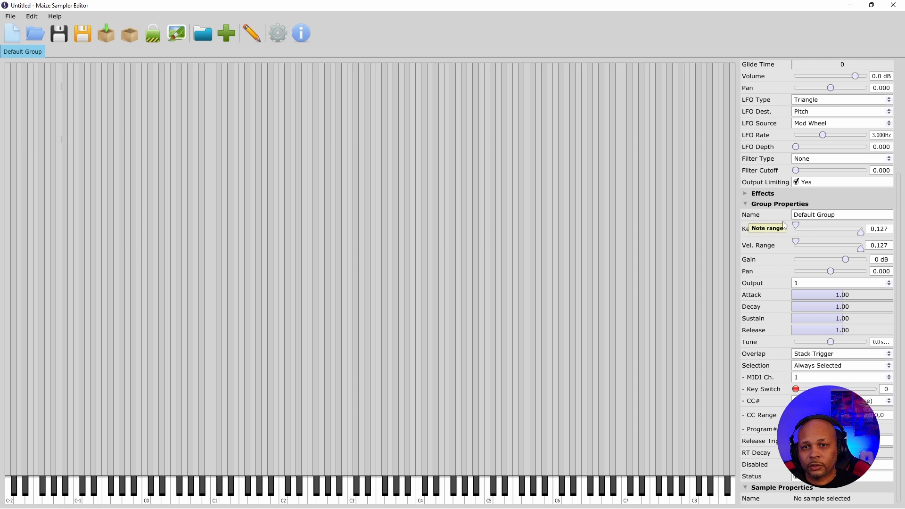
left_click(841, 217)
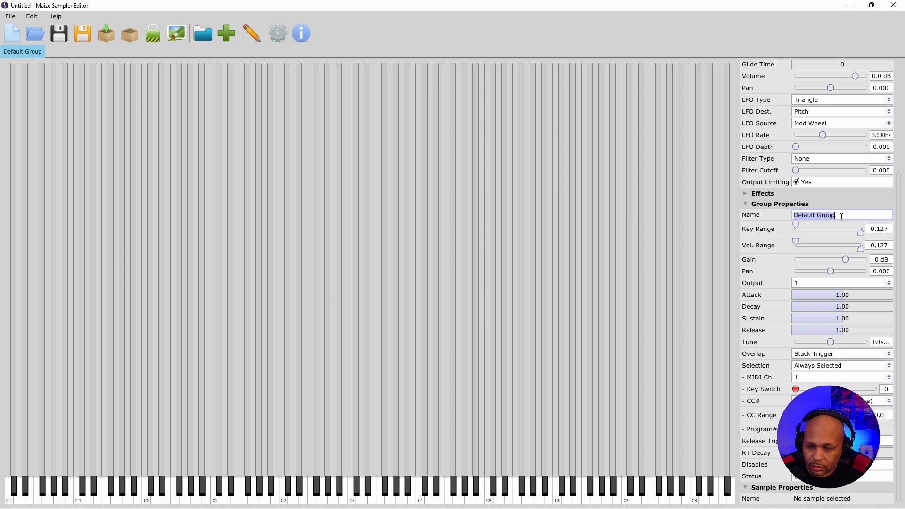
type("Pad")
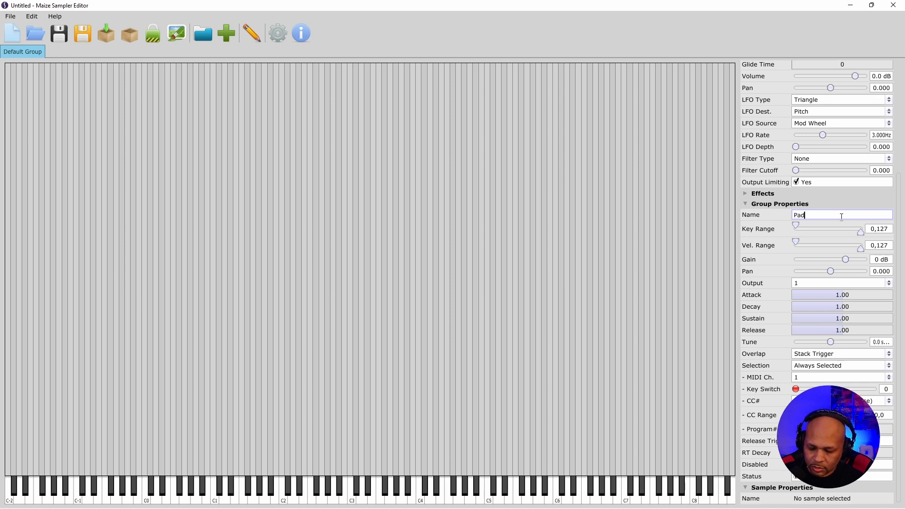
type("44")
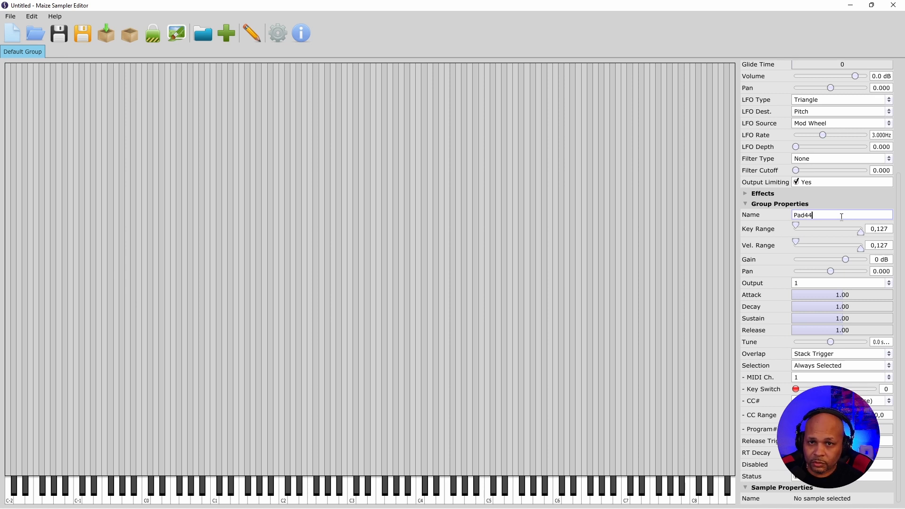
type("-G#1")
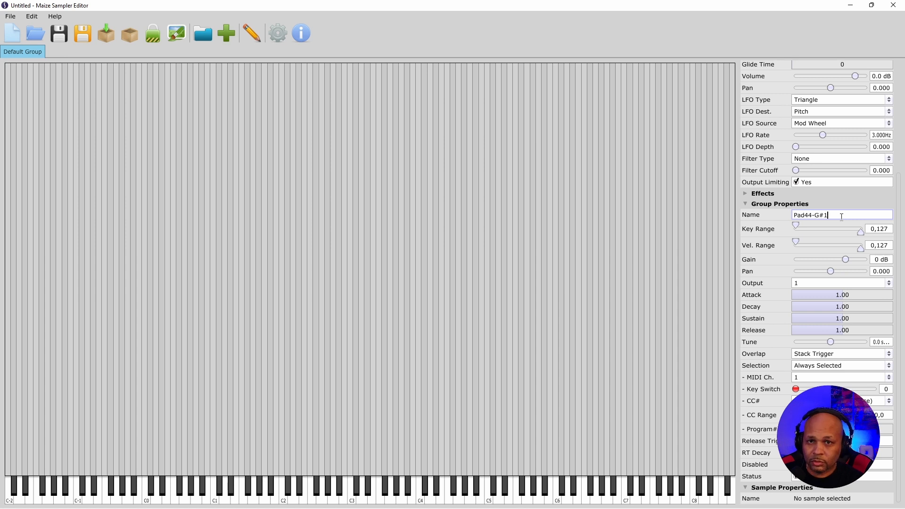
key("Return")
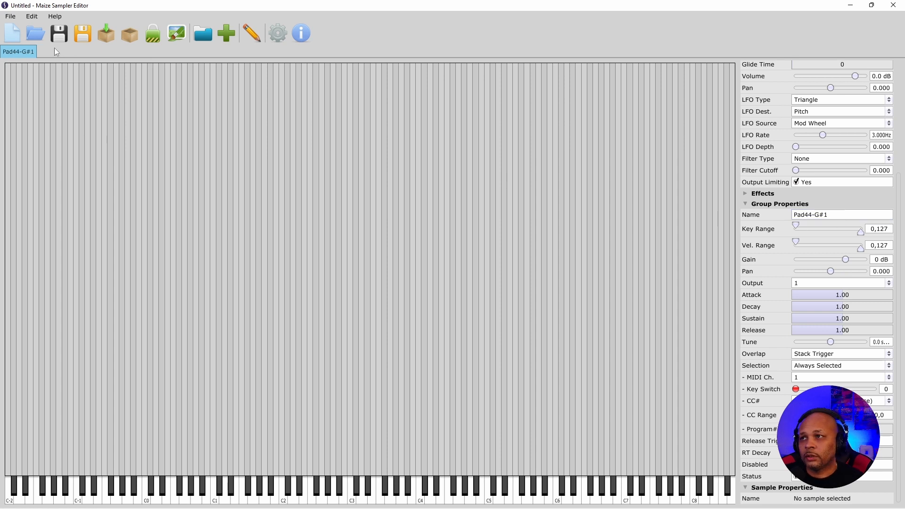
Step: Add a second group to the BedroomTest instrument
left_click(32, 16)
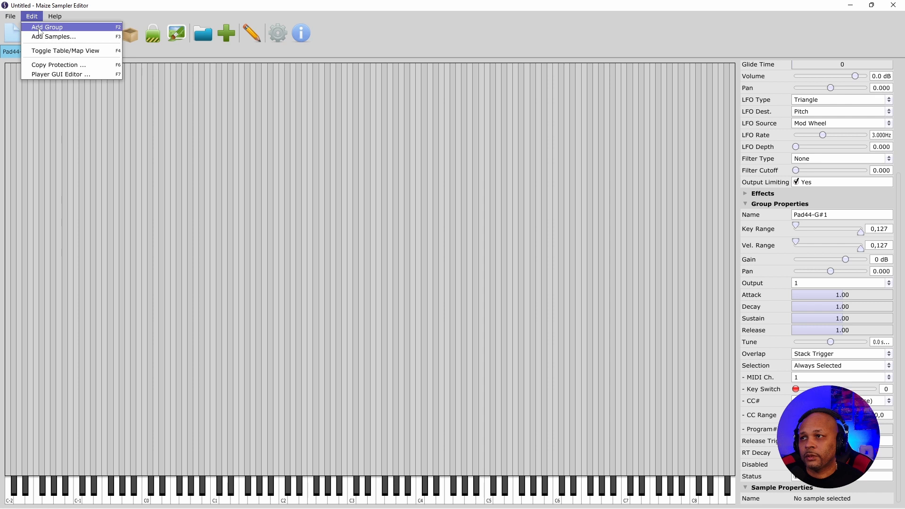
left_click(40, 30)
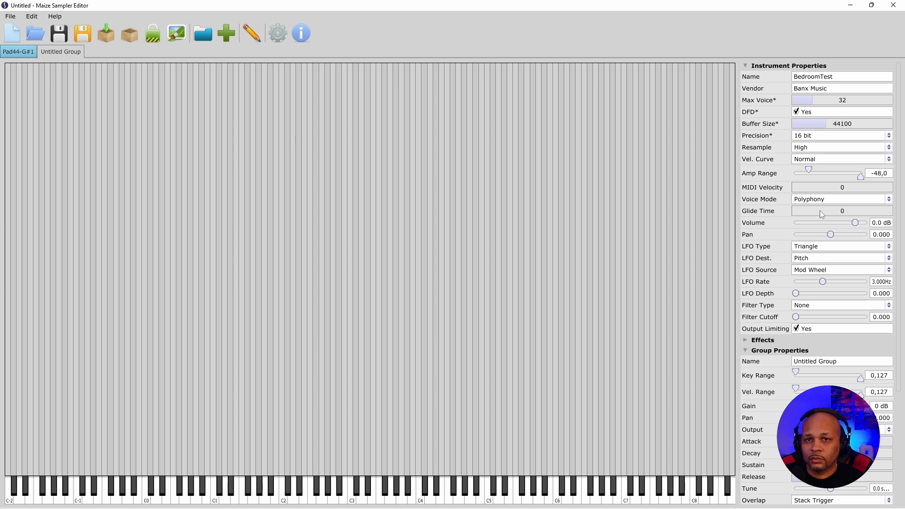
Step: Collapse the instrument properties and rename the second group as Pad45-A1 in the group properties
scroll(796, 321, "down", 3)
scroll(796, 319, "down", 2)
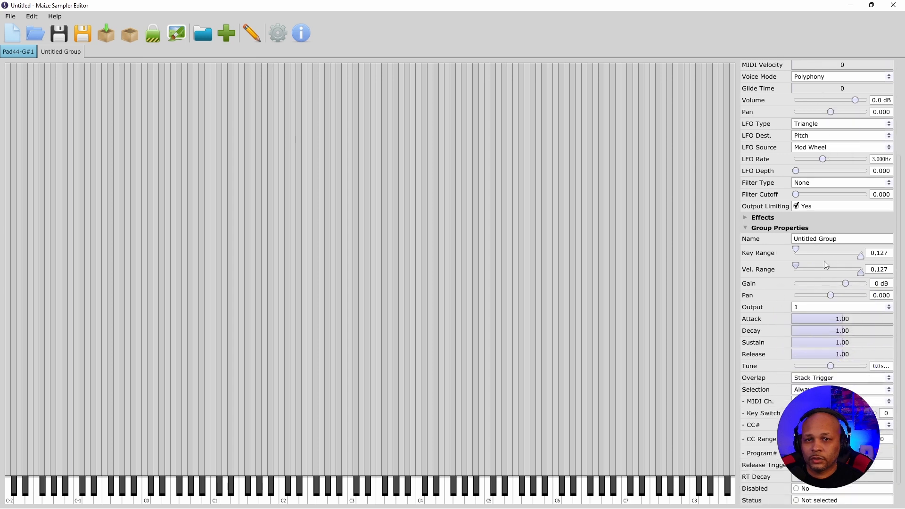
scroll(776, 177, "up", 5)
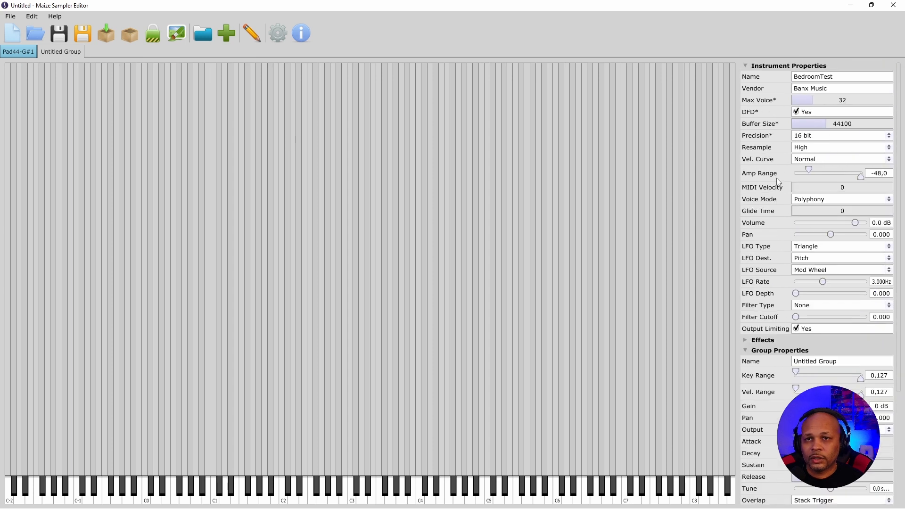
left_click(745, 65)
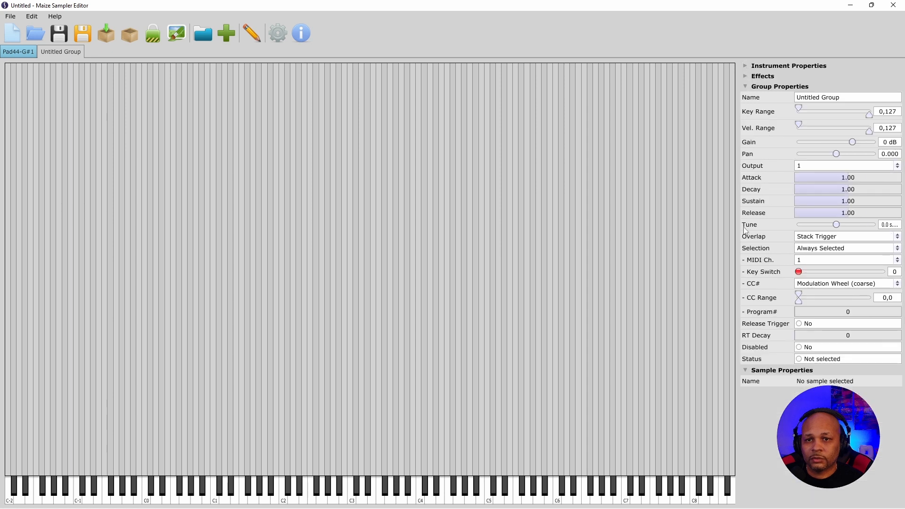
triple_click(840, 97)
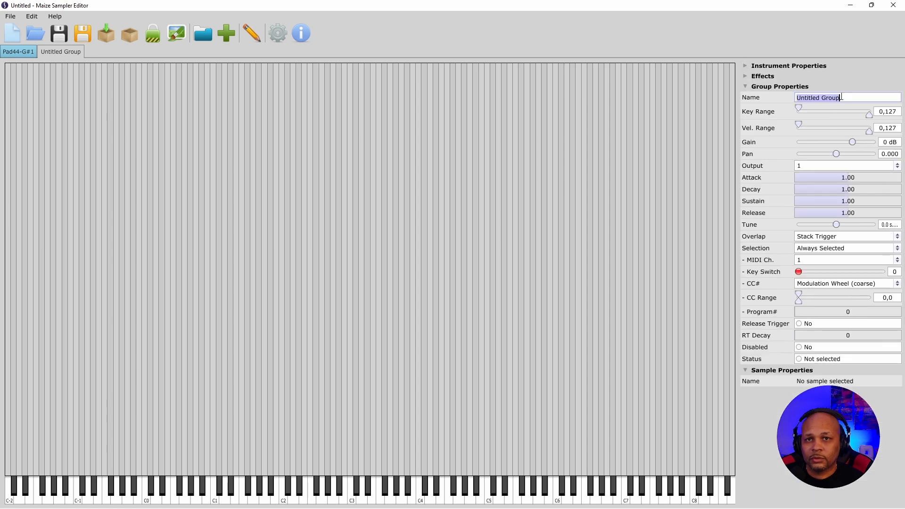
type("Pad")
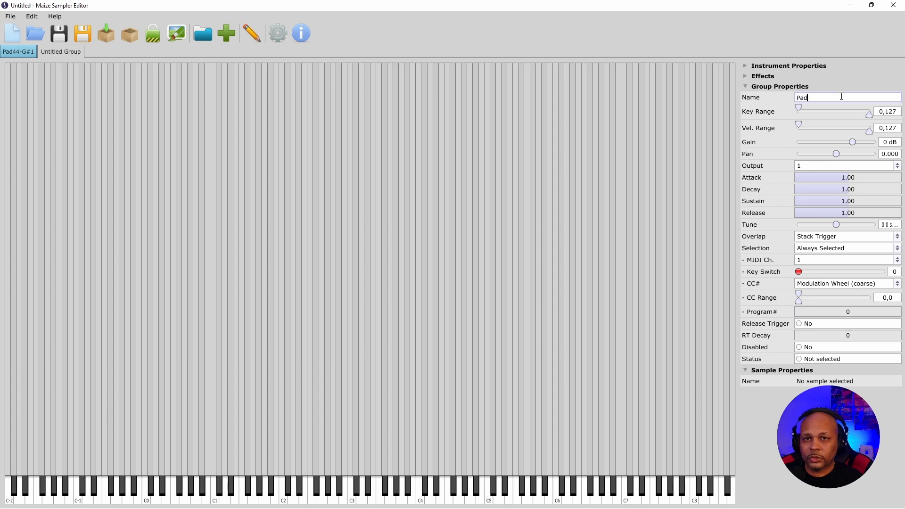
type("45-A1")
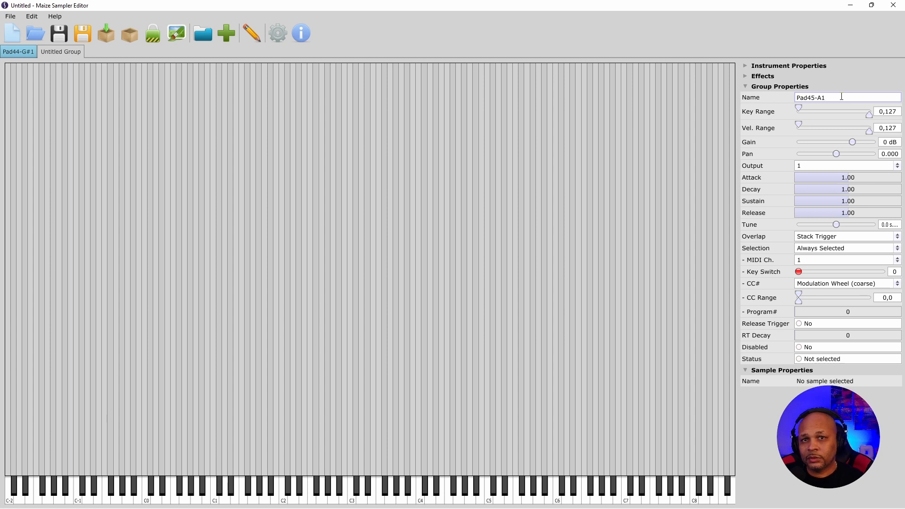
key("Return")
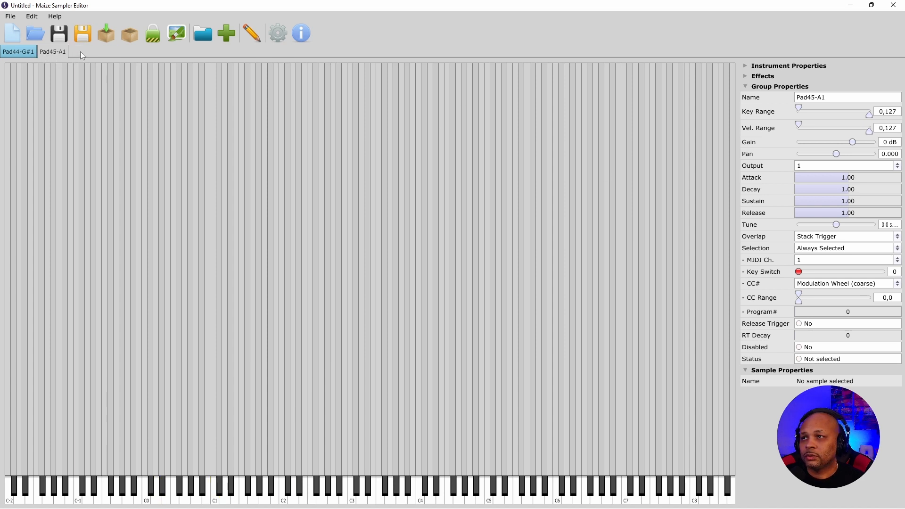
Step: Add a third group to the instrument and name it Pad46-A#1
left_click(32, 16)
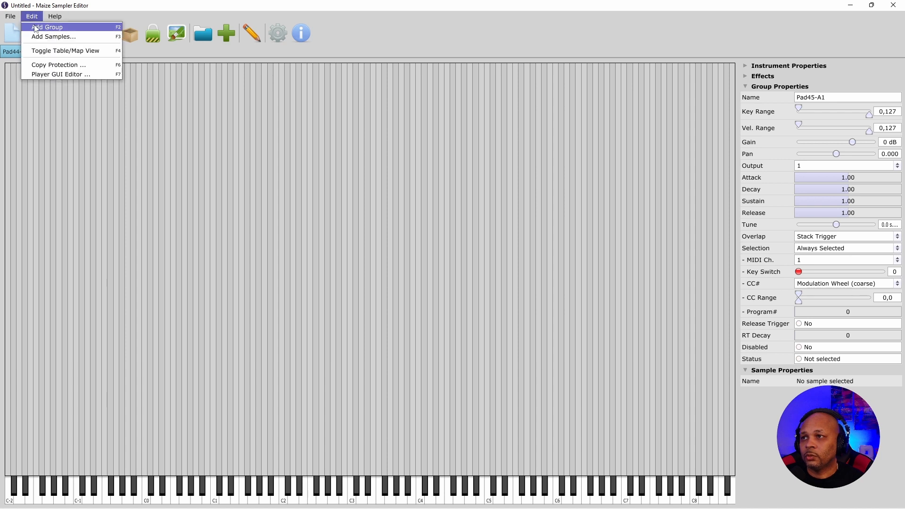
left_click(38, 26)
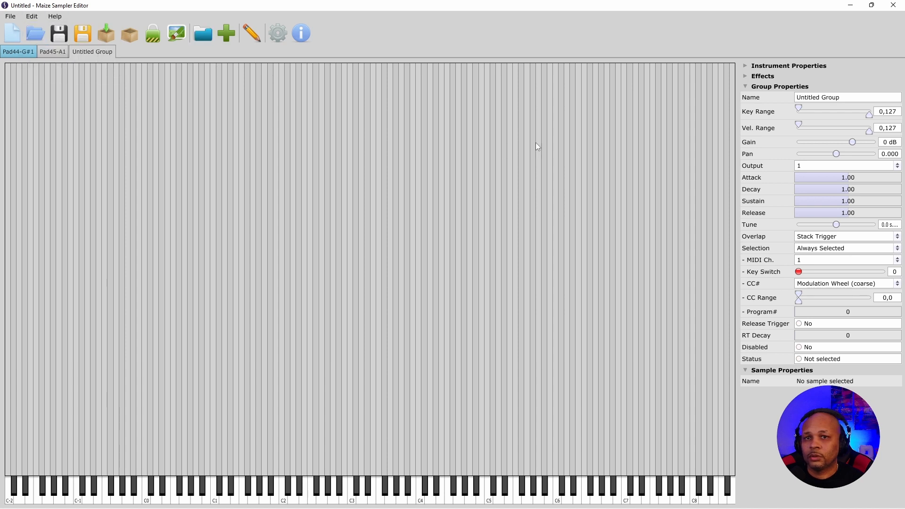
left_click(843, 98)
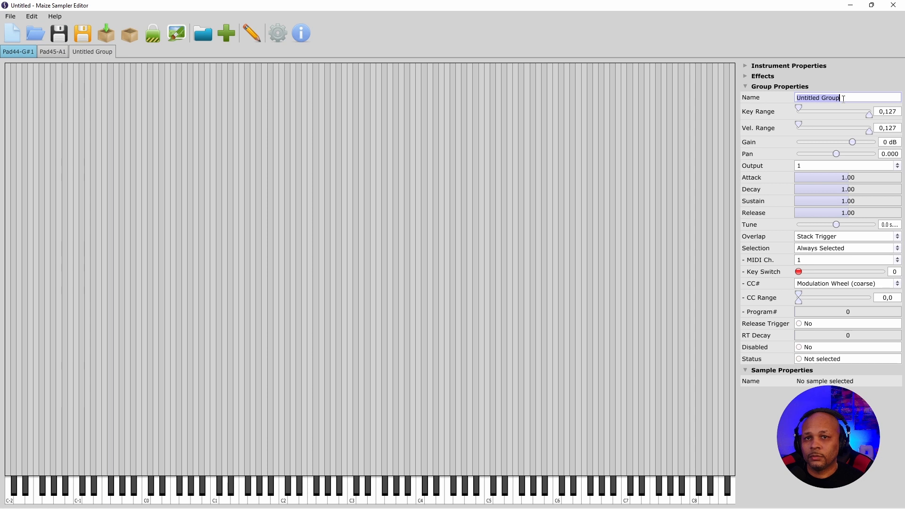
type("Pad")
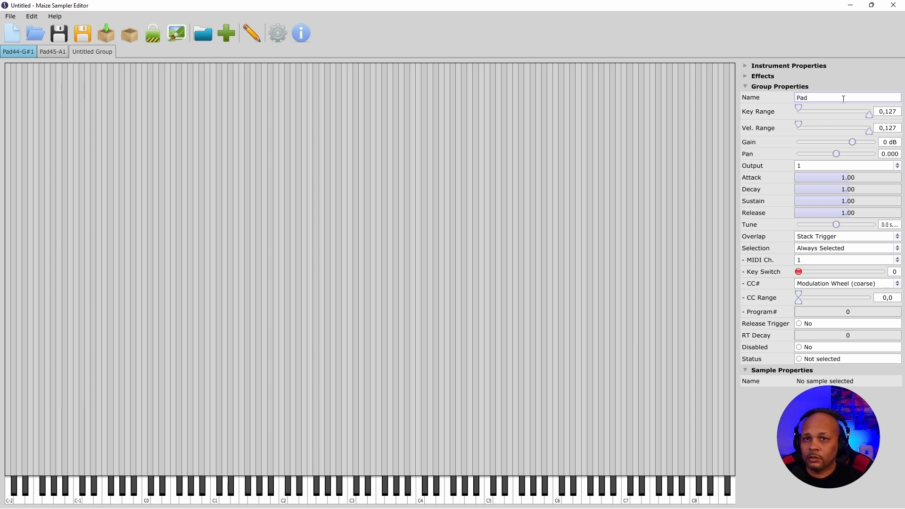
type("46")
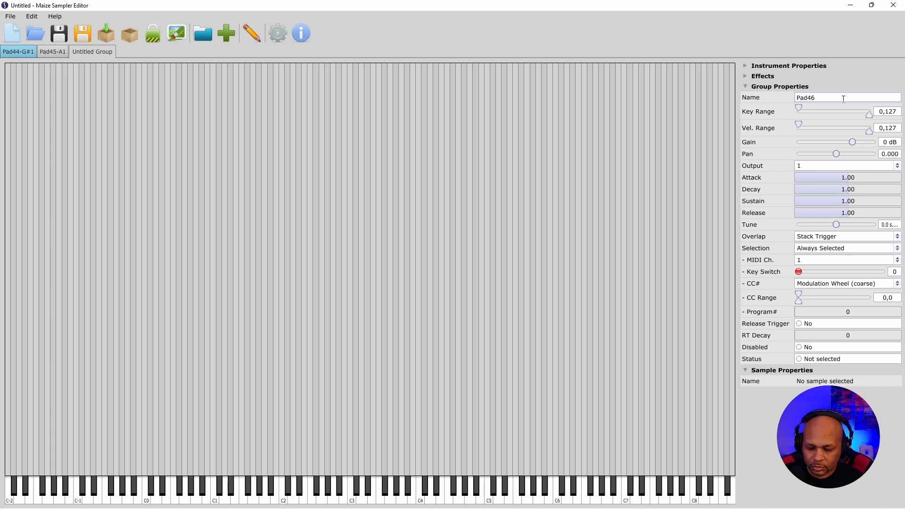
type("-A#1")
key("Return")
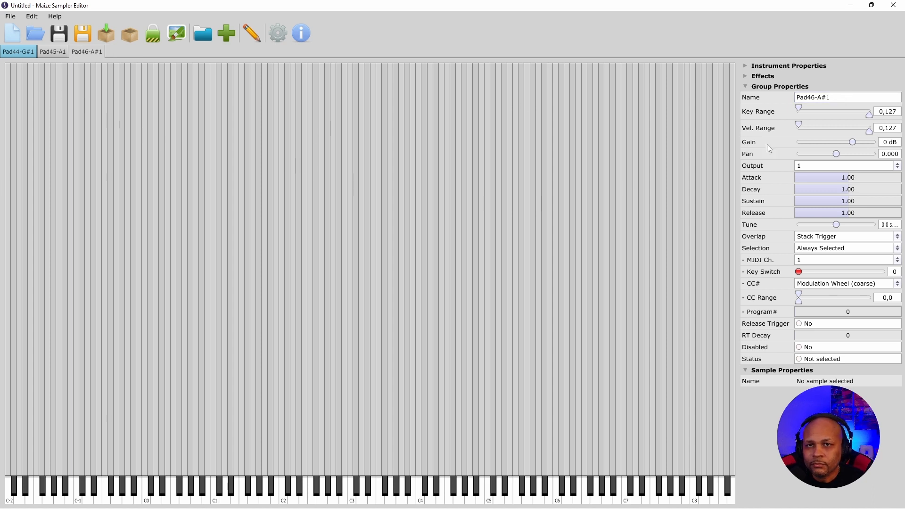
Step: Expand the instrument properties and save the instrument as BedroomTest_2.ms2 in the Houz project folder
left_click(744, 65)
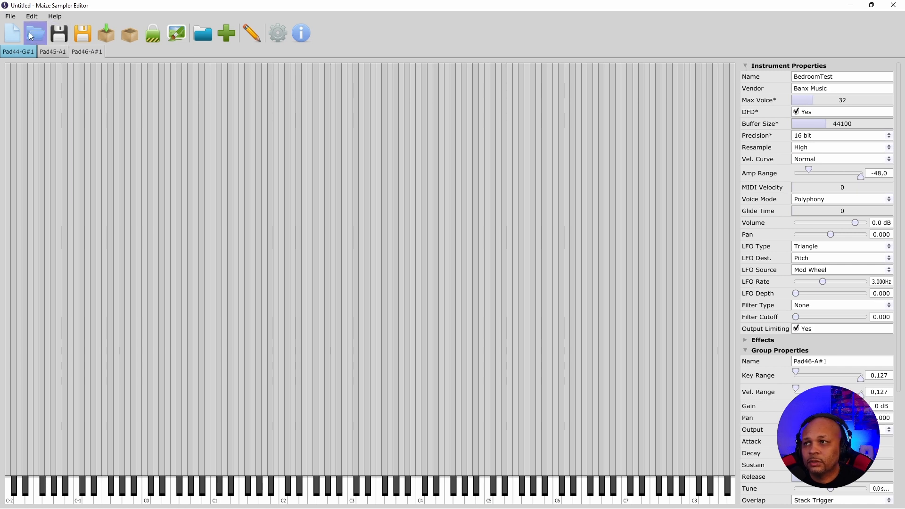
left_click(10, 16)
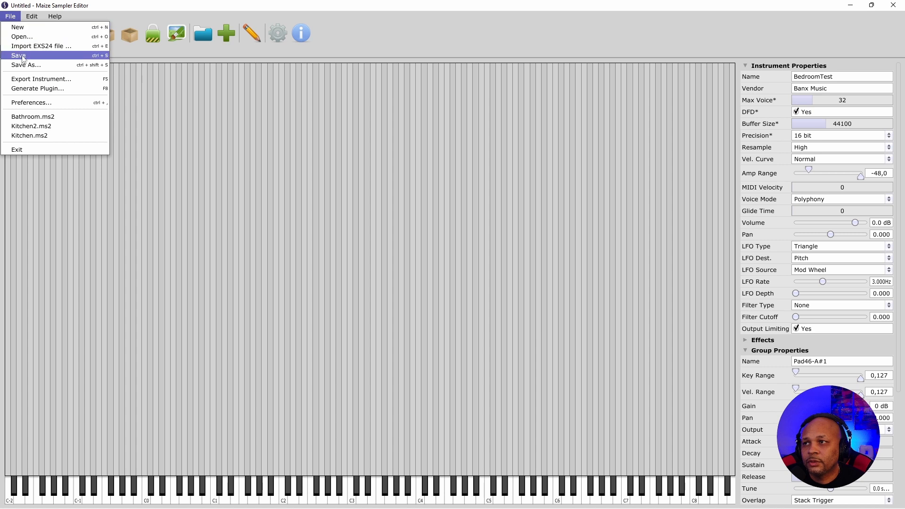
left_click(24, 57)
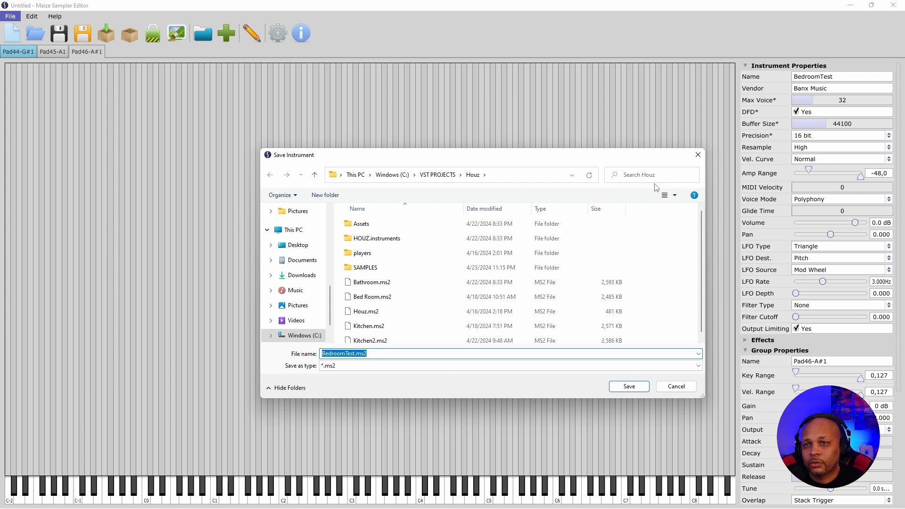
left_click_drag(665, 156, 667, 97)
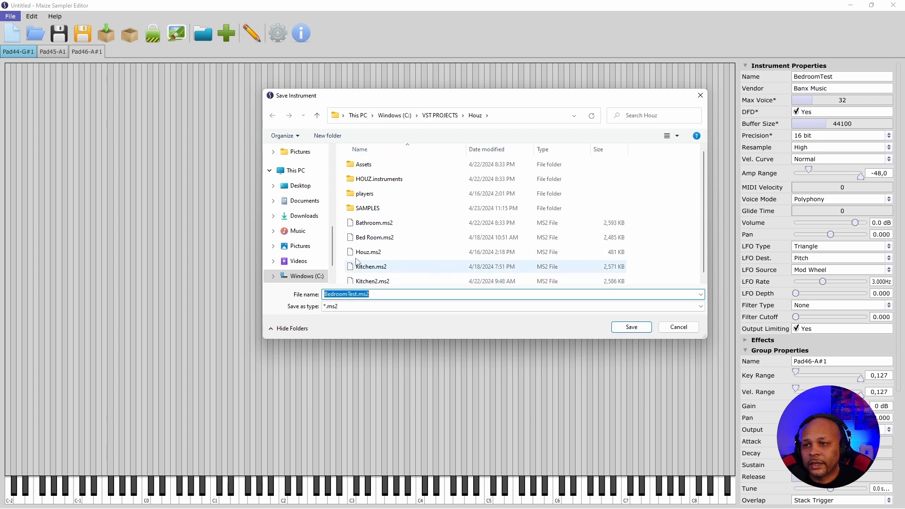
left_click(353, 294)
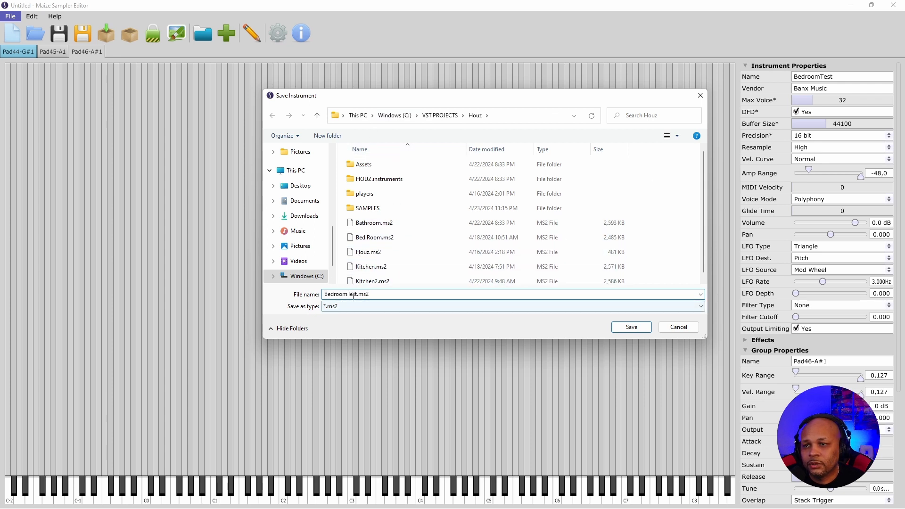
left_click_drag(357, 294, 355, 294)
left_click(355, 294)
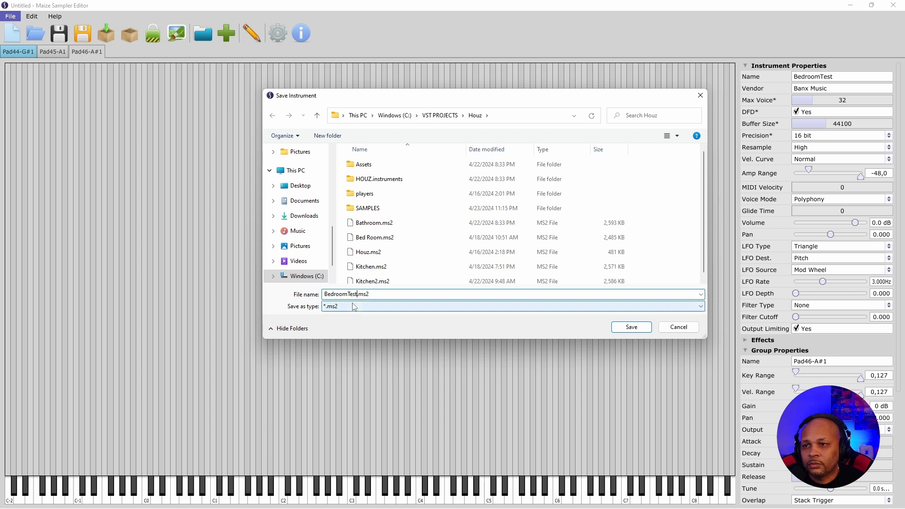
type("_2")
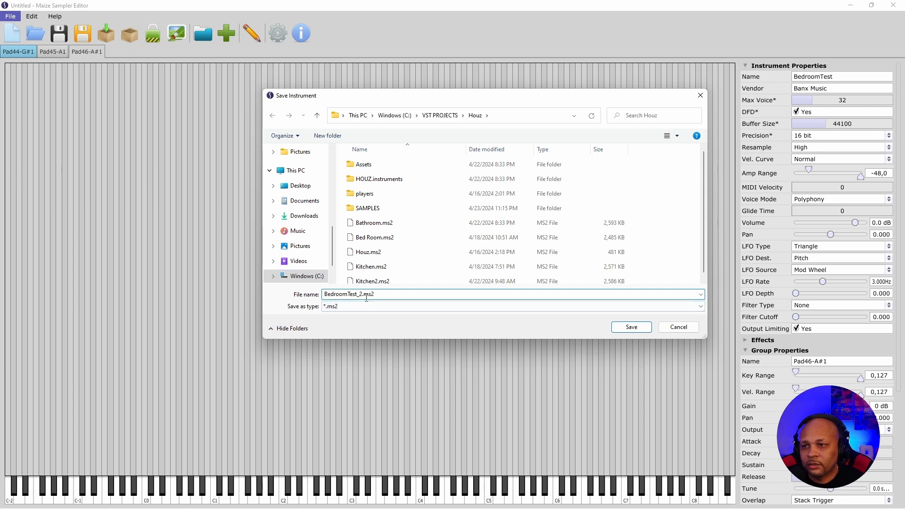
left_click(620, 328)
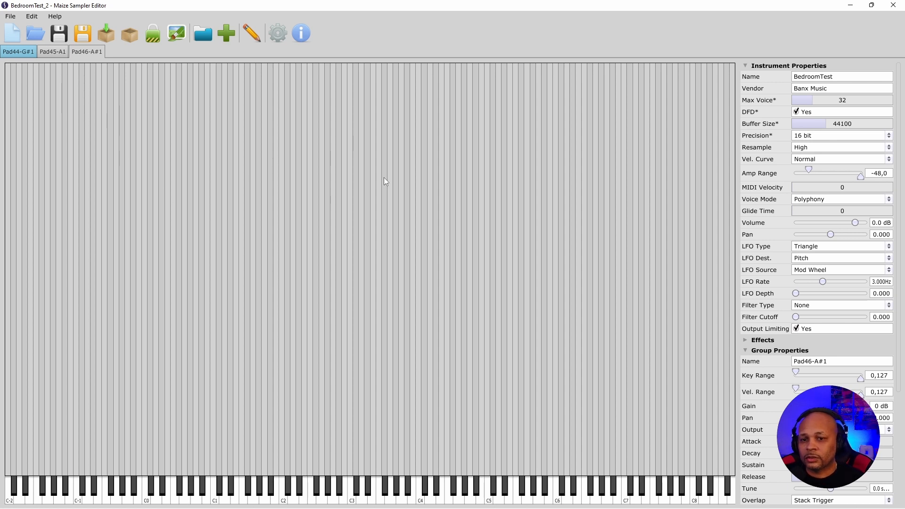
Step: Open the Player GUI Editor and set the player size to 1000, 335
left_click(174, 36)
left_click_drag(569, 118, 274, 114)
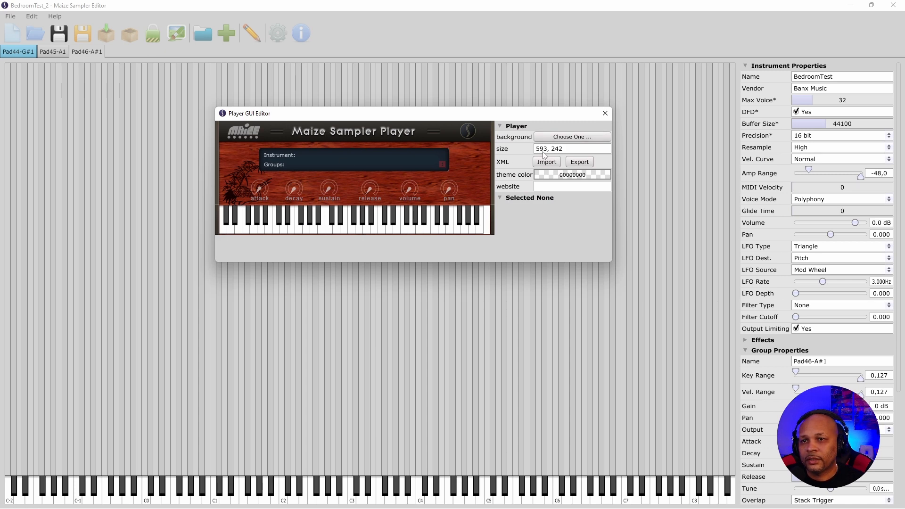
left_click(564, 150)
type("1")
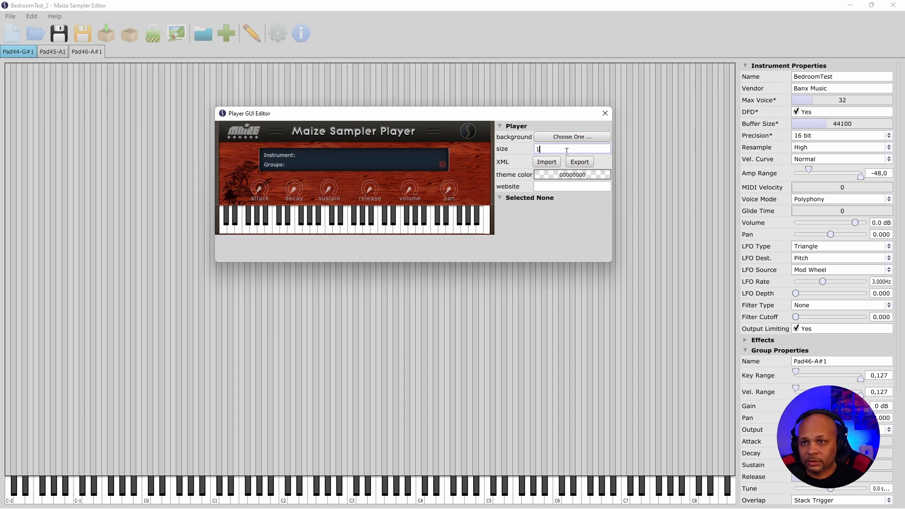
type("000,335")
key("Return")
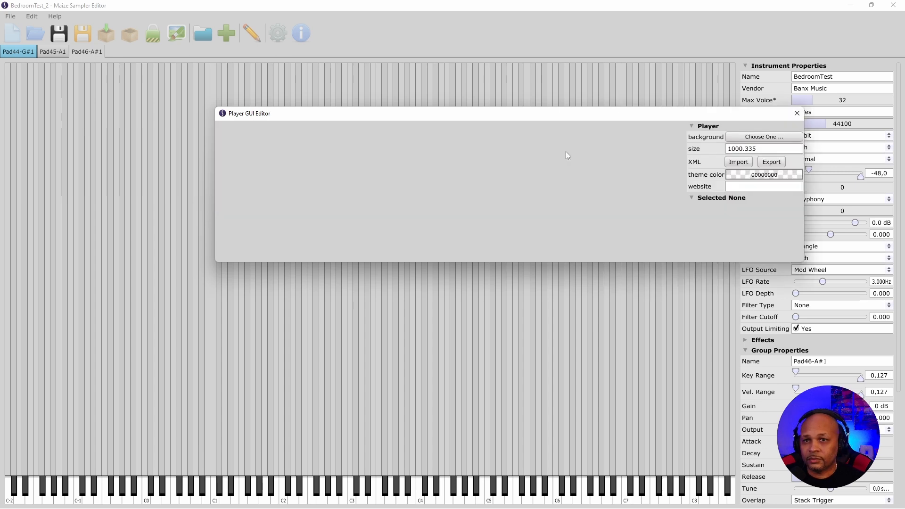
left_click_drag(530, 120, 406, 122)
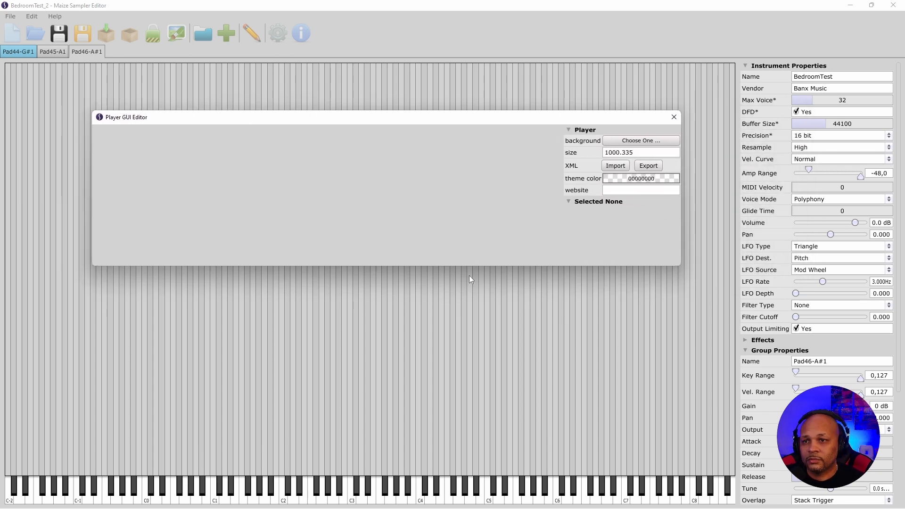
left_click_drag(472, 265, 469, 268)
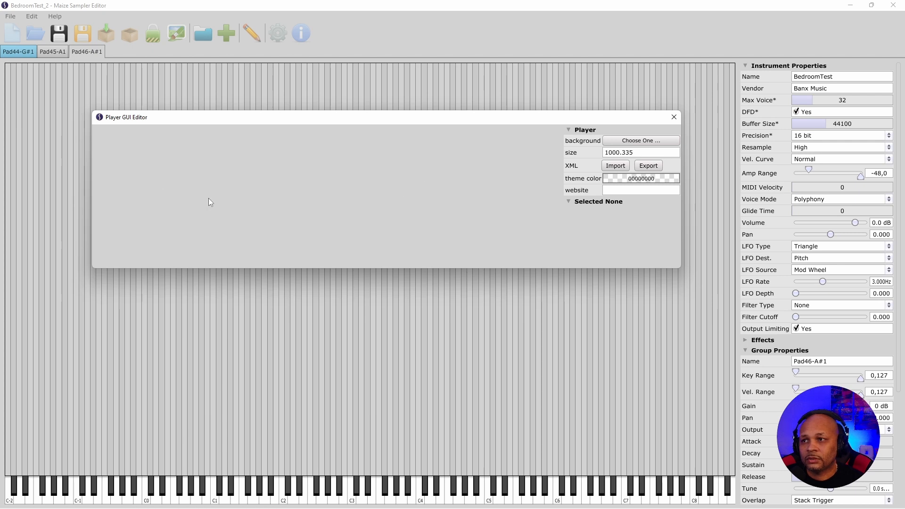
Step: Load houz rev1Dlocal test.png from the Houz folder as the player background
left_click(640, 141)
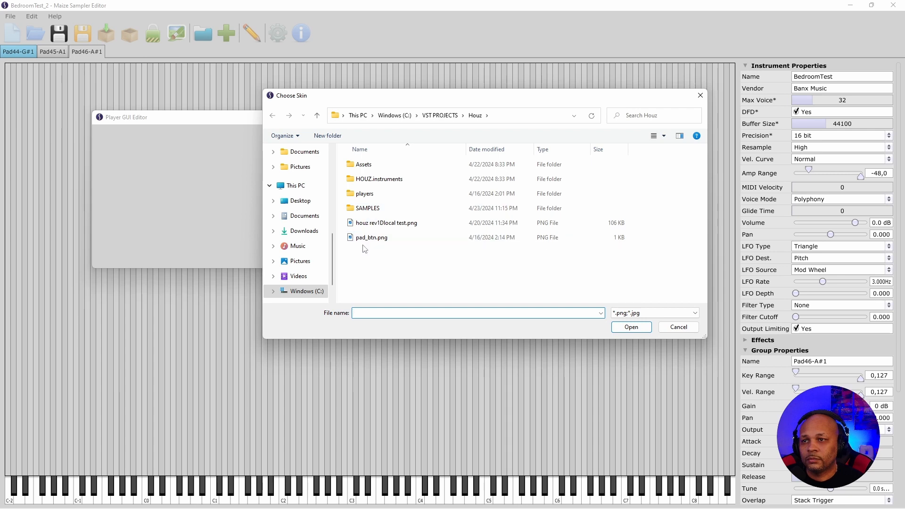
left_click(382, 223)
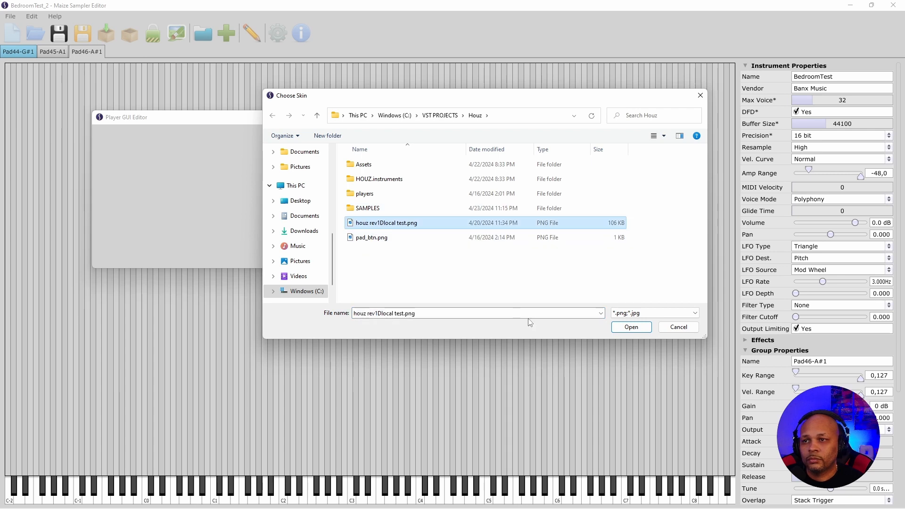
left_click(616, 328)
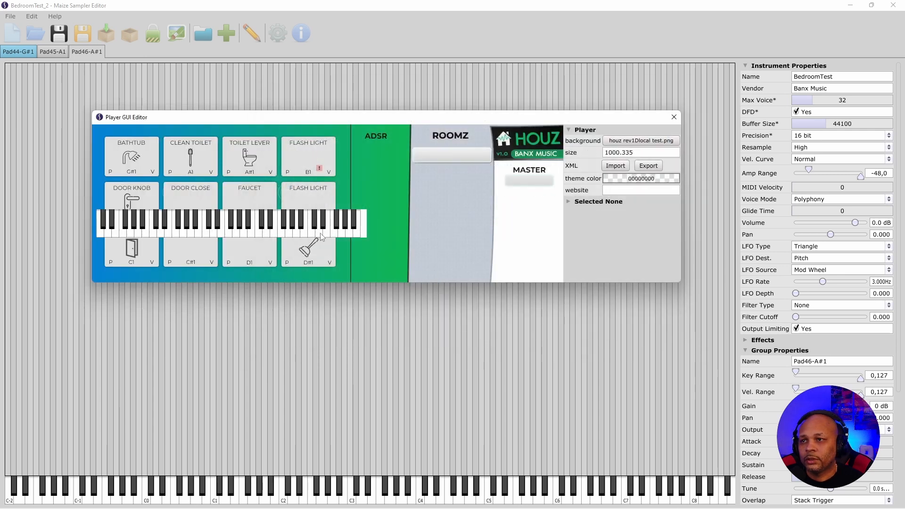
Step: Delete the default on-screen keyboard and the small red button from the player interface
left_click(249, 223)
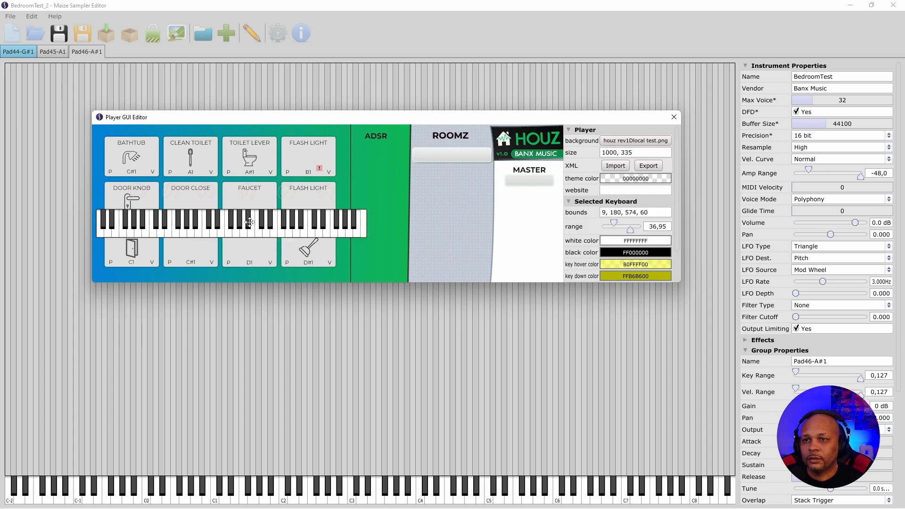
left_click_drag(250, 223, 358, 233)
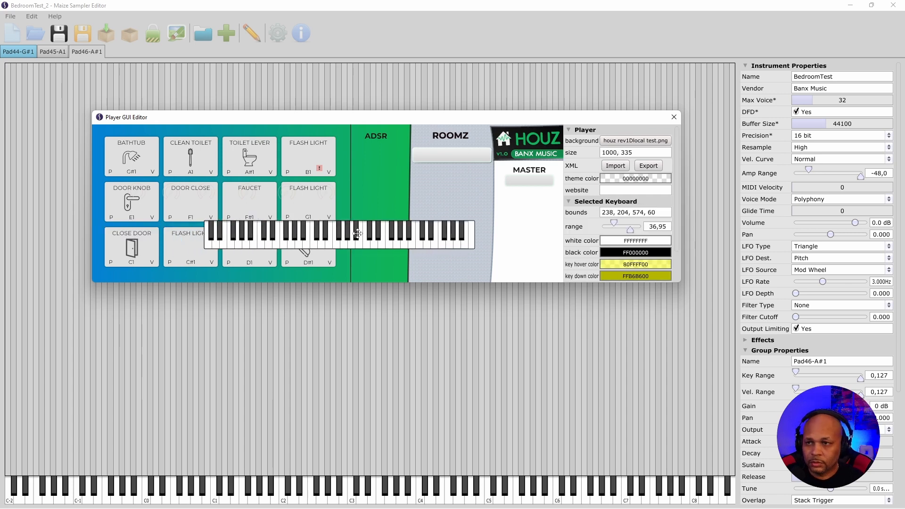
key("Delete")
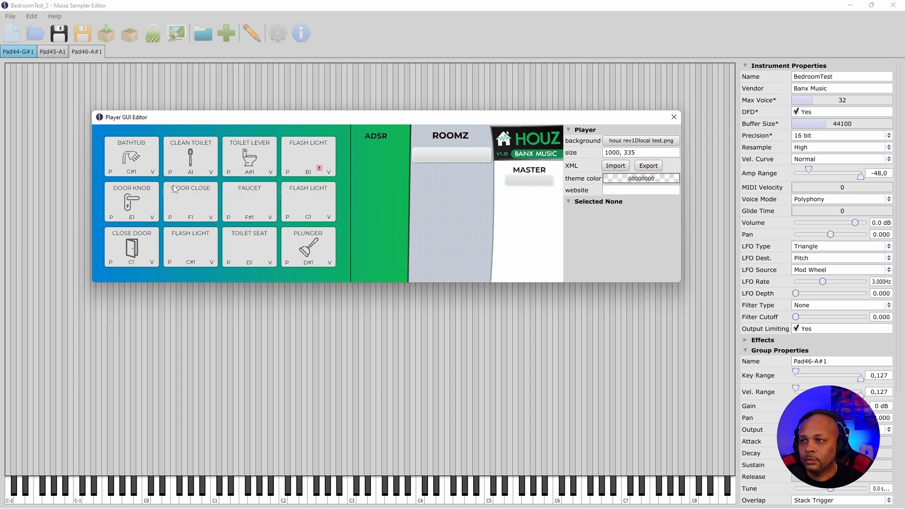
left_click(319, 170)
key("Delete")
Step: Check the pads for default controls hidden against the background and delete the Release knob over the FAUCET pad
left_click(230, 159)
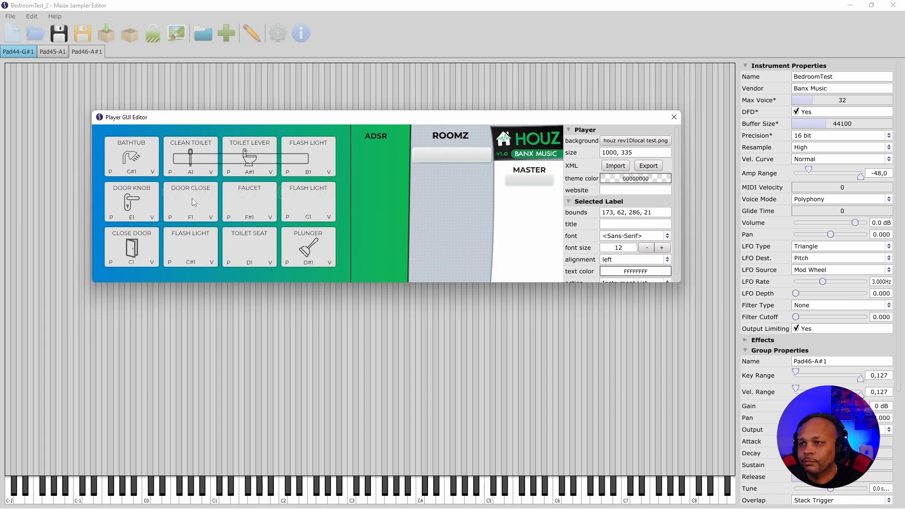
left_click(173, 197)
left_click(136, 194)
left_click(122, 195)
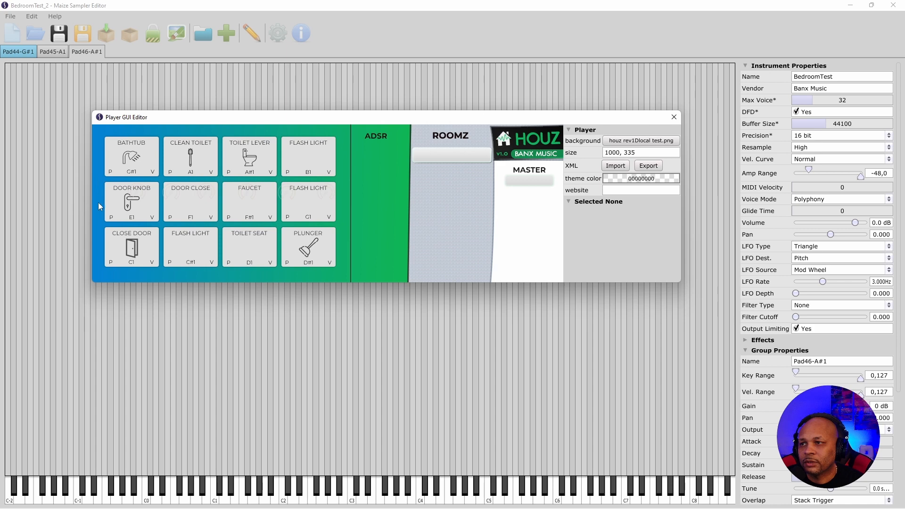
left_click(246, 196)
right_click(249, 199)
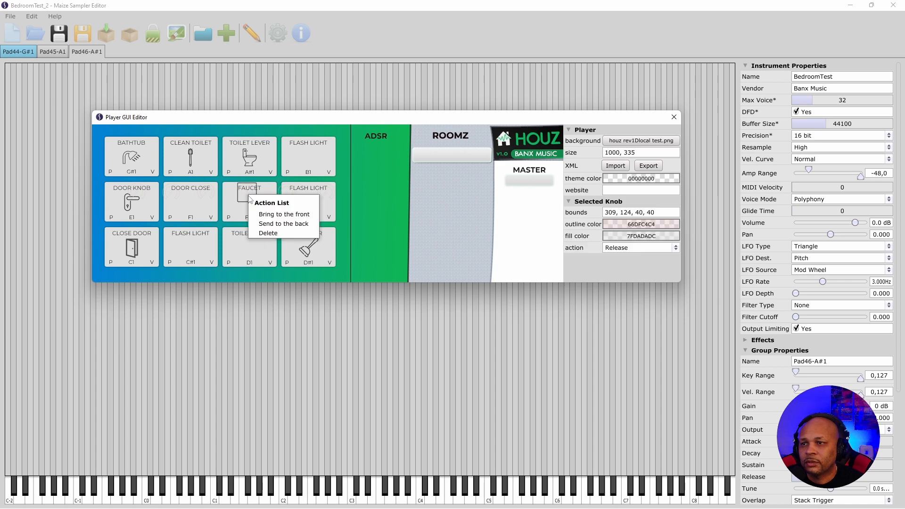
left_click(268, 233)
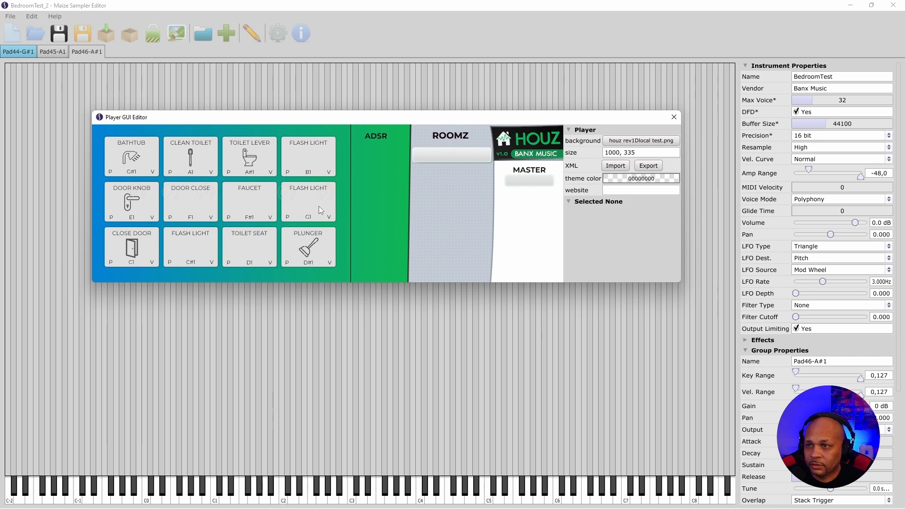
Step: Switch to Paint, save the black image as black.png in PNG format in the VST PROJECTS folder, and close Paint
key("alt+Tab")
left_click(272, 210)
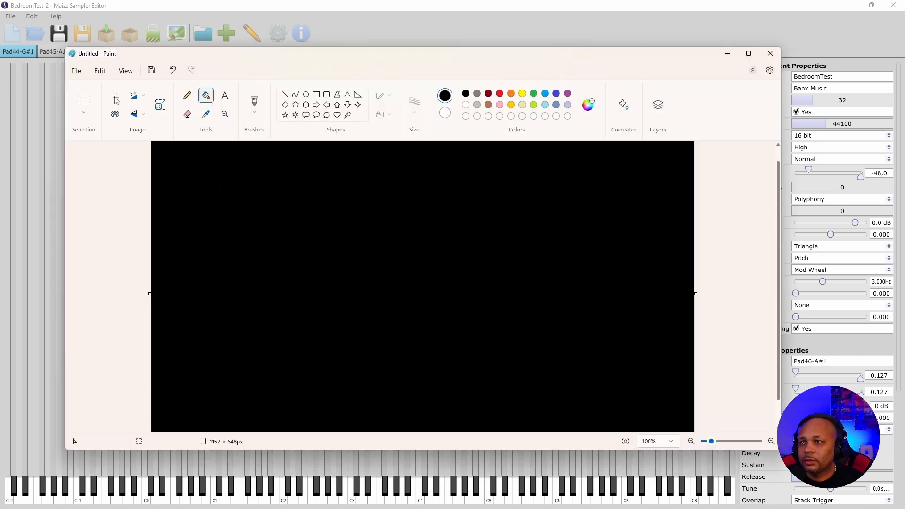
left_click(75, 72)
mouse_move(120, 168)
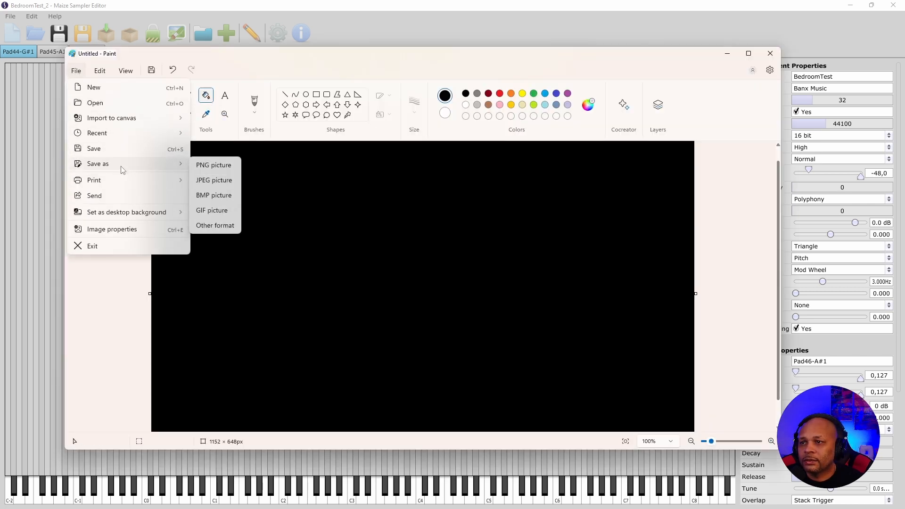
left_click(213, 166)
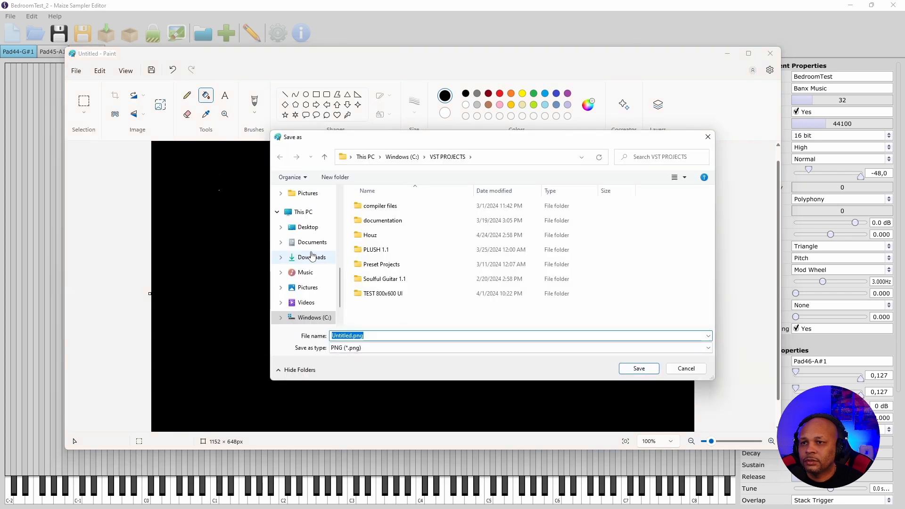
double_click(351, 334)
type("black")
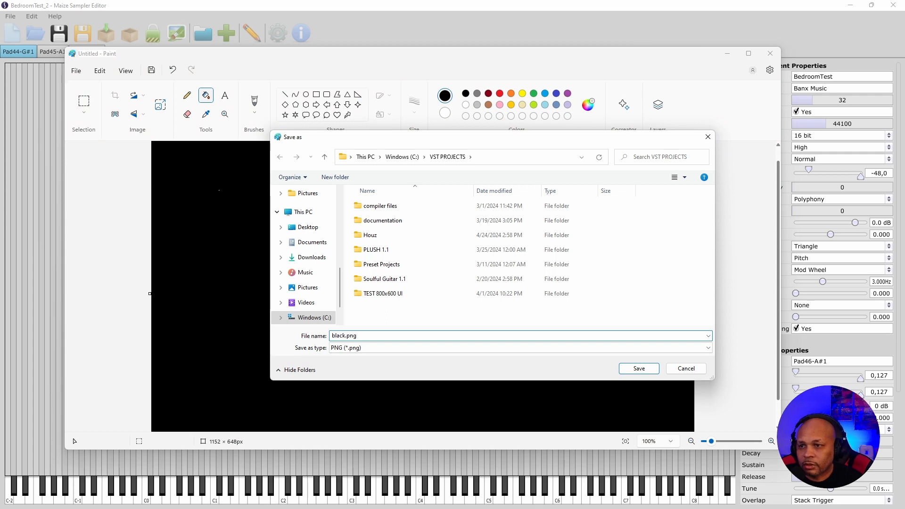
left_click(639, 369)
left_click(770, 53)
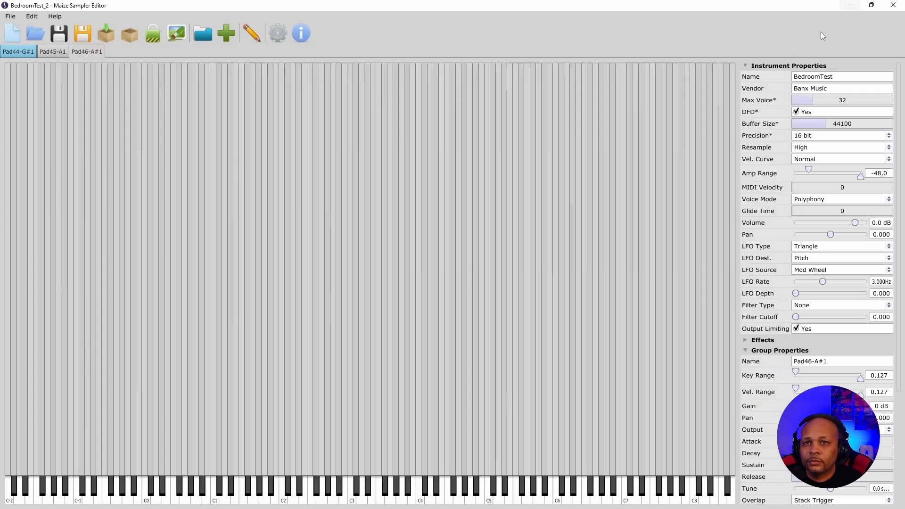
Step: Reopen the Player GUI Editor and load black.png from the VST PROJECTS folder as the player background
left_click(178, 33)
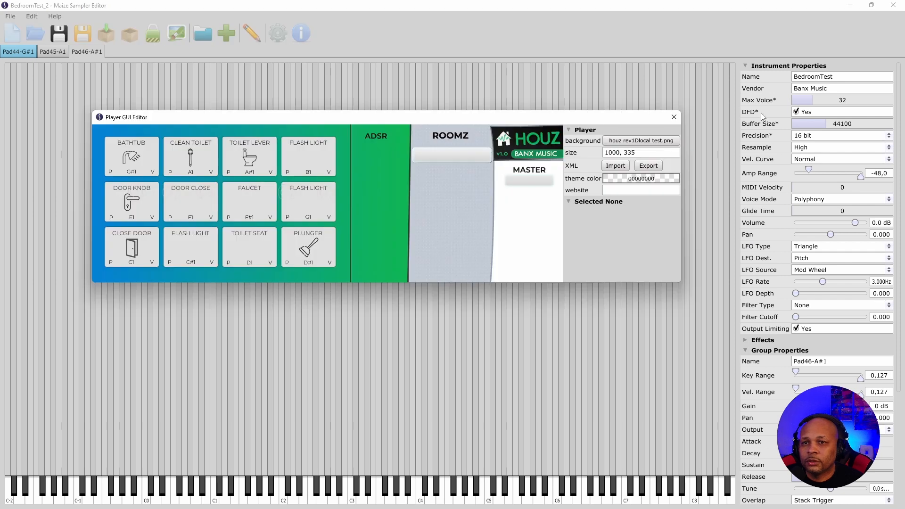
left_click(648, 141)
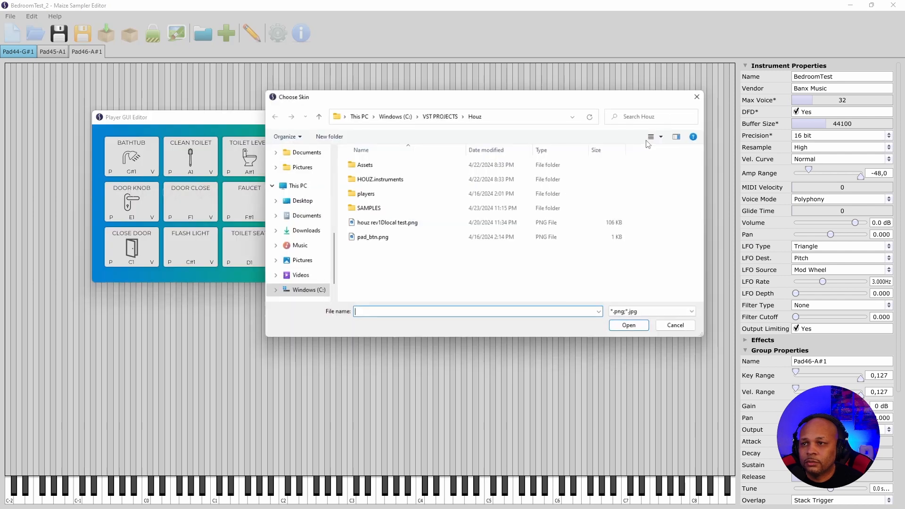
left_click(440, 117)
left_click(368, 266)
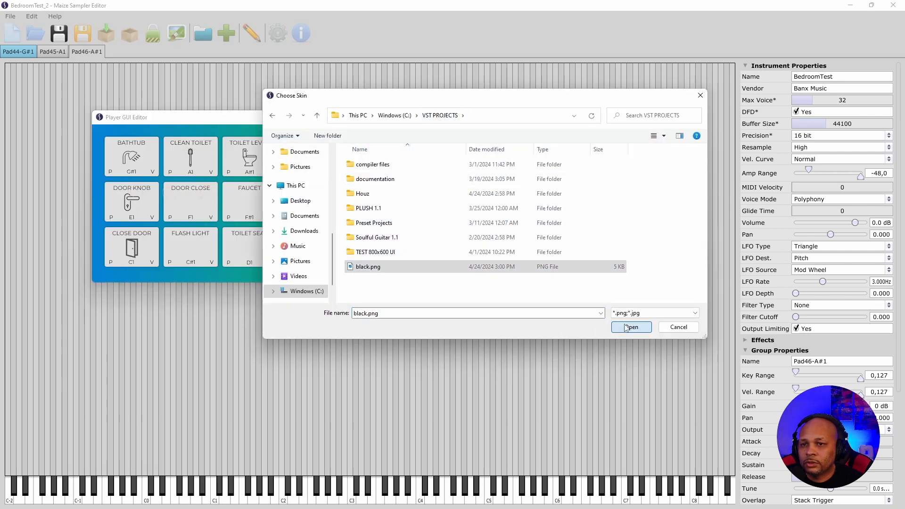
double_click(368, 266)
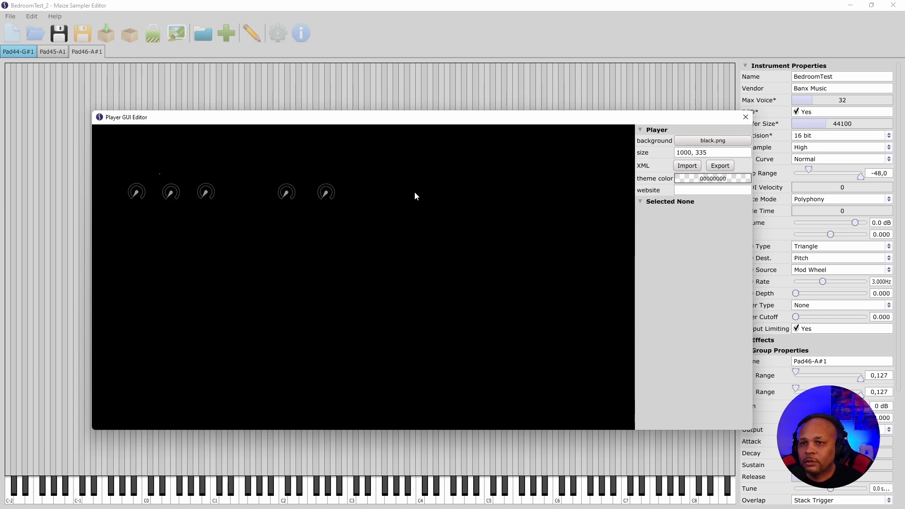
Step: Delete the five remaining default knobs from the player interface
left_click(137, 193)
key("Delete")
left_click(170, 194)
key("Delete")
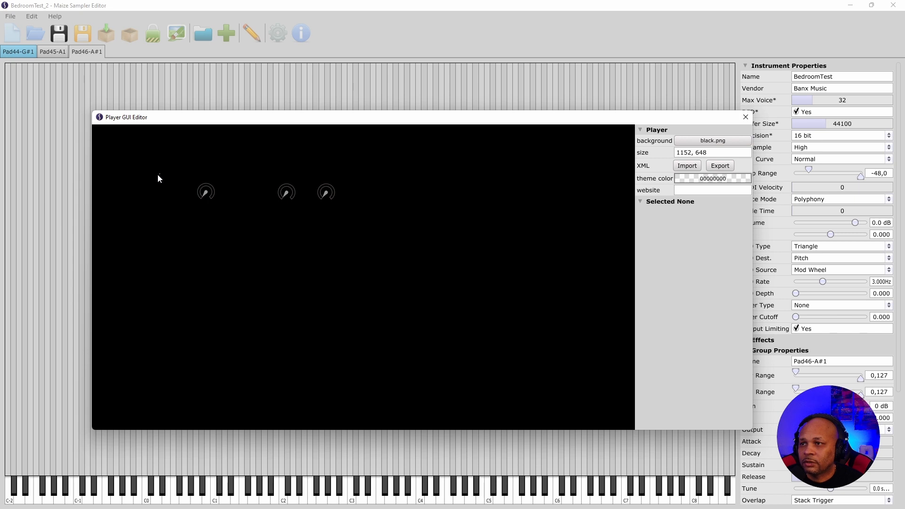
left_click(159, 174)
key("Delete")
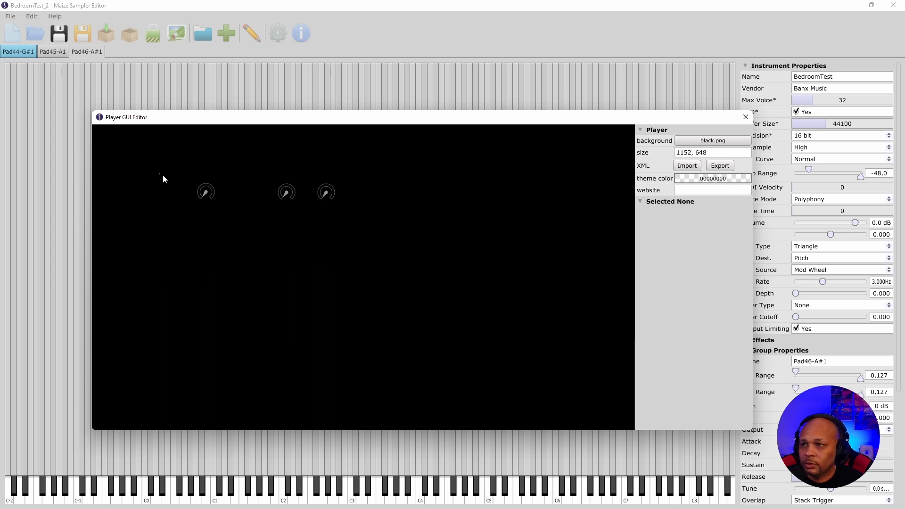
left_click(205, 192)
key("Delete")
left_click(285, 194)
key("Delete")
left_click(326, 194)
key("Delete")
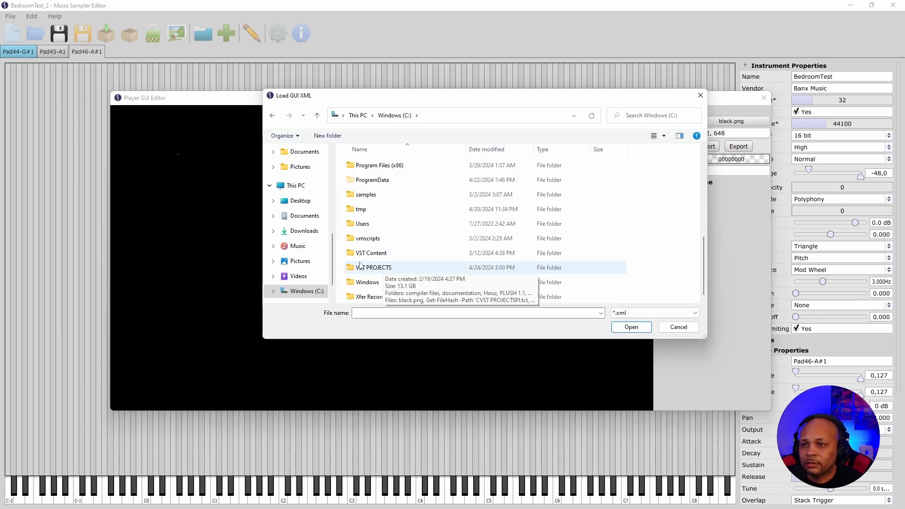
double_click(370, 268)
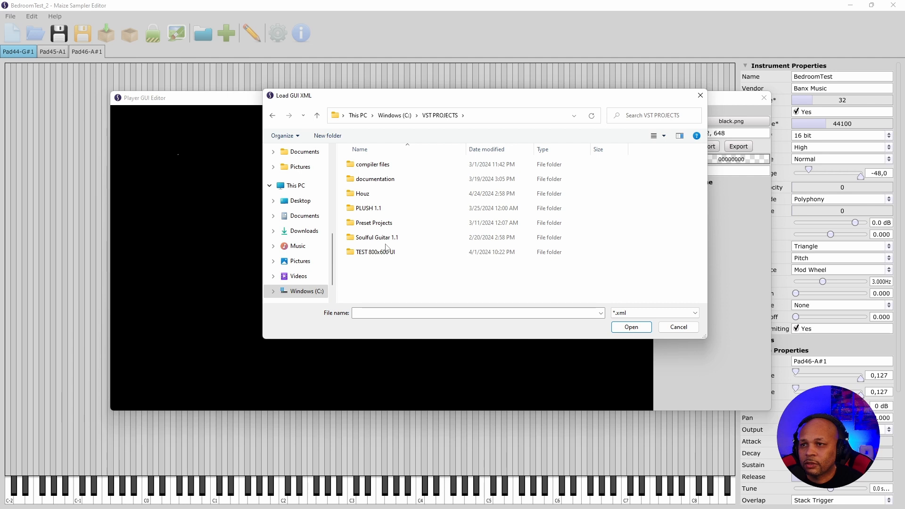
double_click(373, 194)
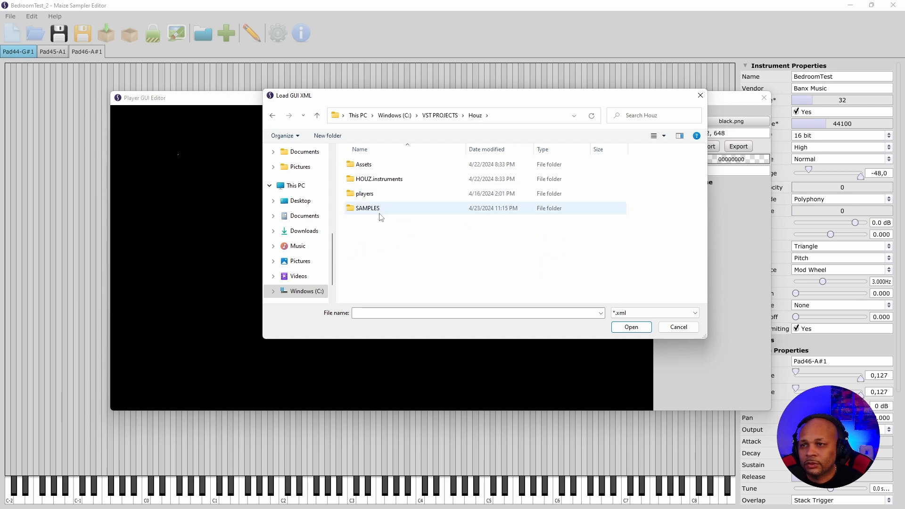
left_click(438, 117)
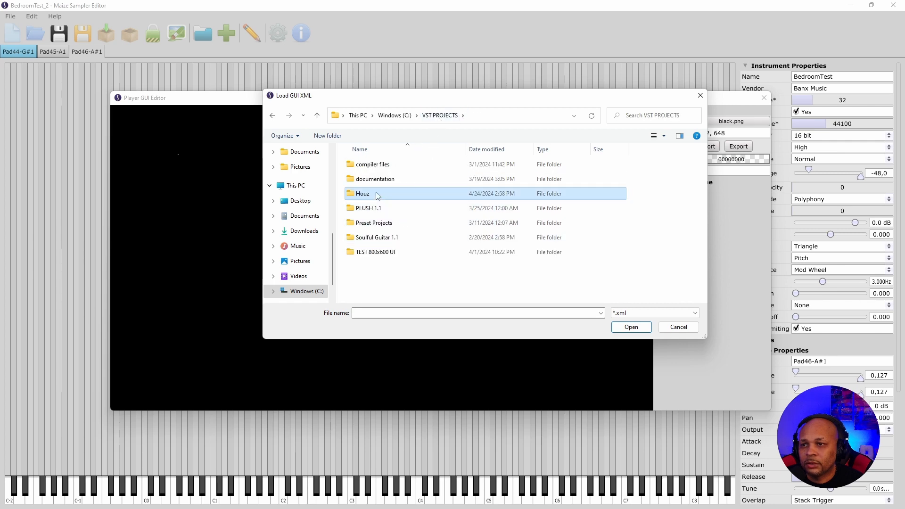
key("Escape")
Step: Restore houz rev1Dlocal test.png from the Houz folder as the player background and clear any leftover control over the CLEAN TOILET pad
left_click(726, 121)
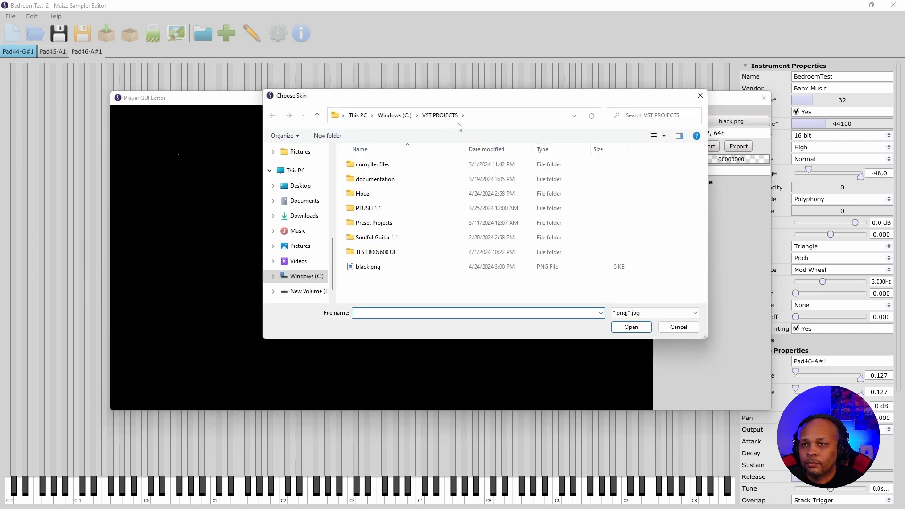
double_click(363, 194)
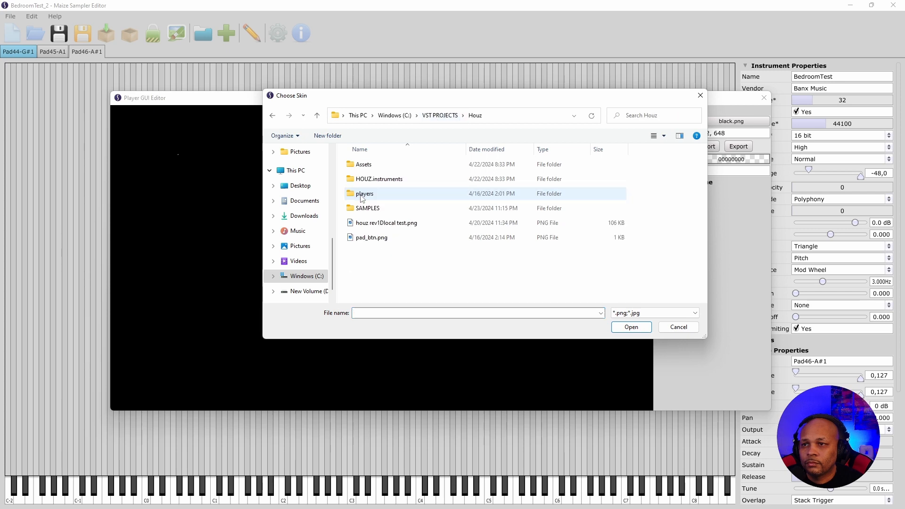
left_click(377, 224)
left_click(615, 330)
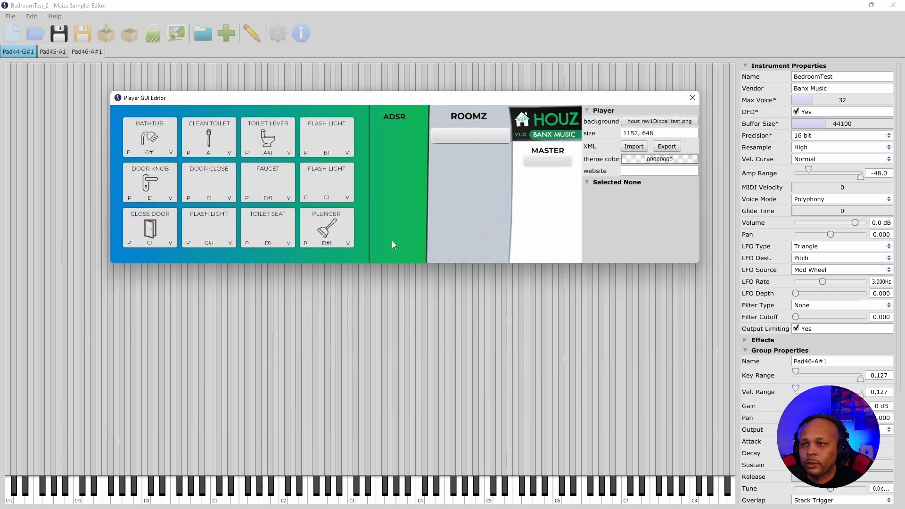
left_click(192, 143)
key("Delete")
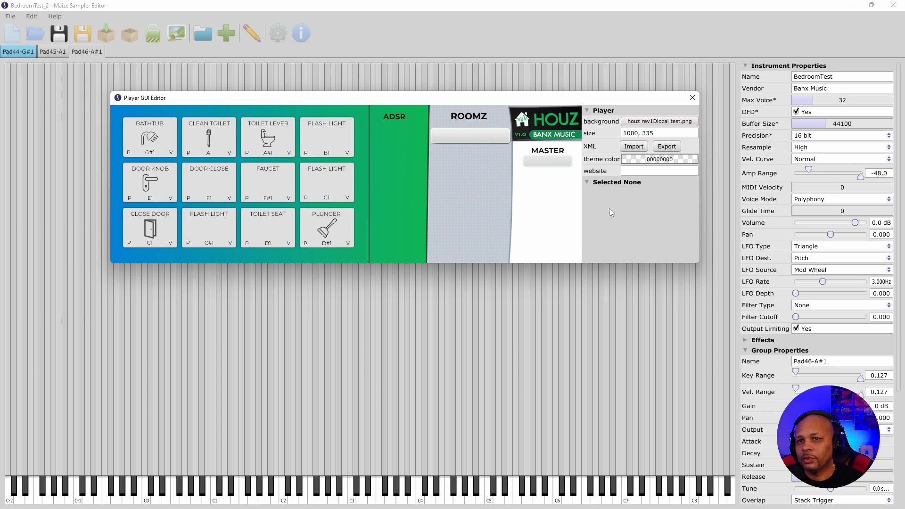
Step: Save the instrument project and review its player interface layout in the Player GUI Editor
left_click(58, 38)
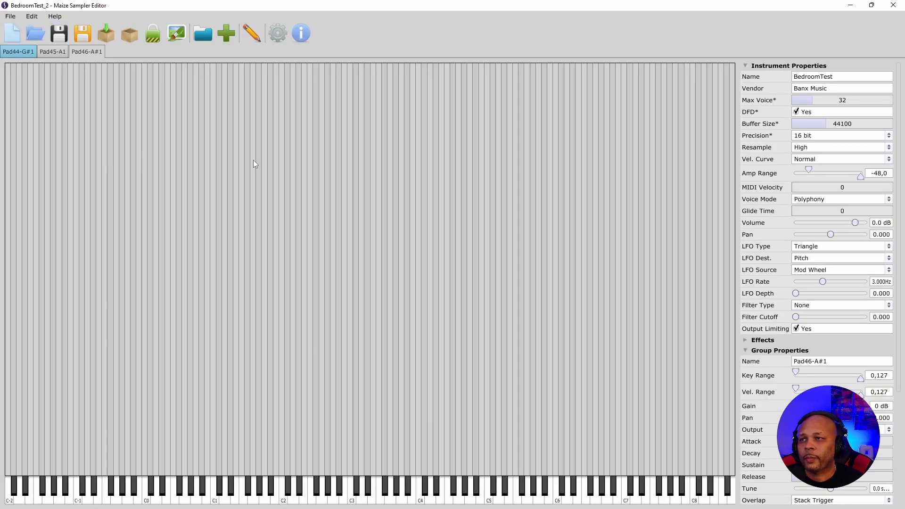
left_click(174, 41)
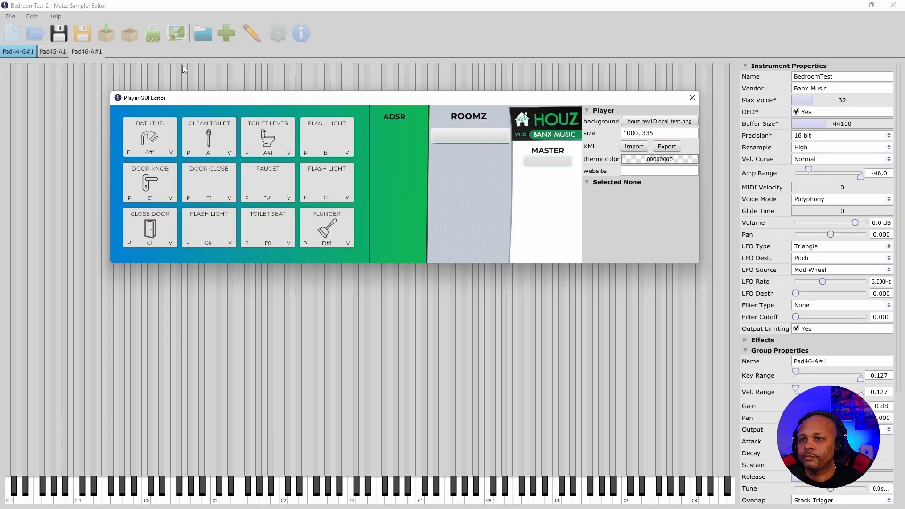
left_click(693, 98)
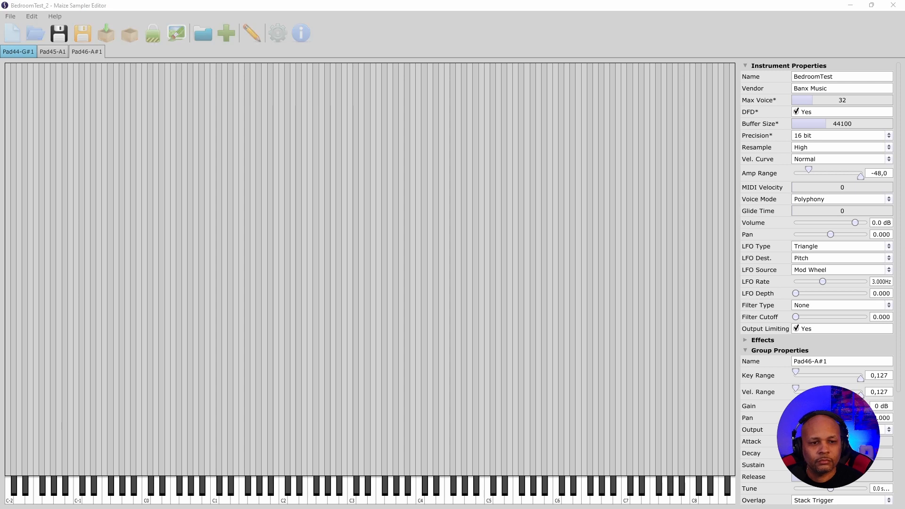
Step: Switch to File Explorer and examine the Houz project folder and the instrument files in its HOUZ.instruments subfolder
key("super+e")
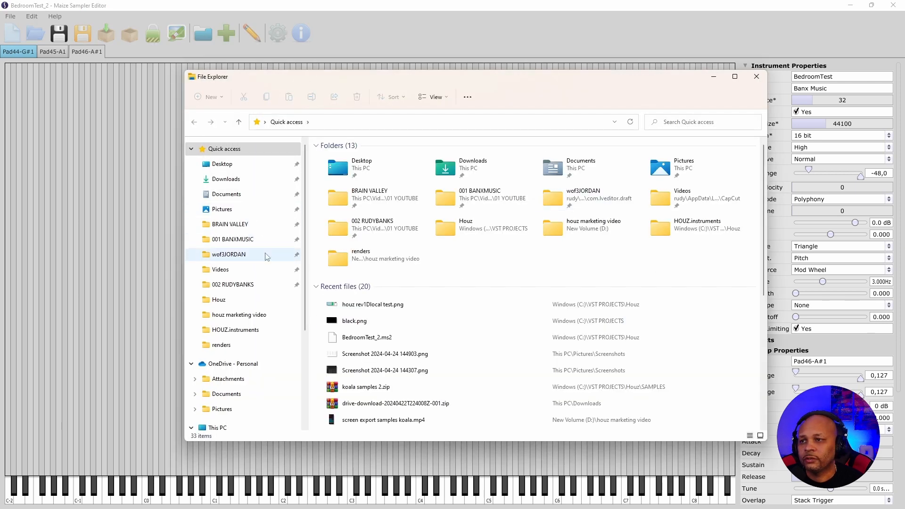
scroll(323, 330, "down", 3)
scroll(283, 317, "down", 2)
scroll(283, 306, "up", 2)
left_click(278, 330)
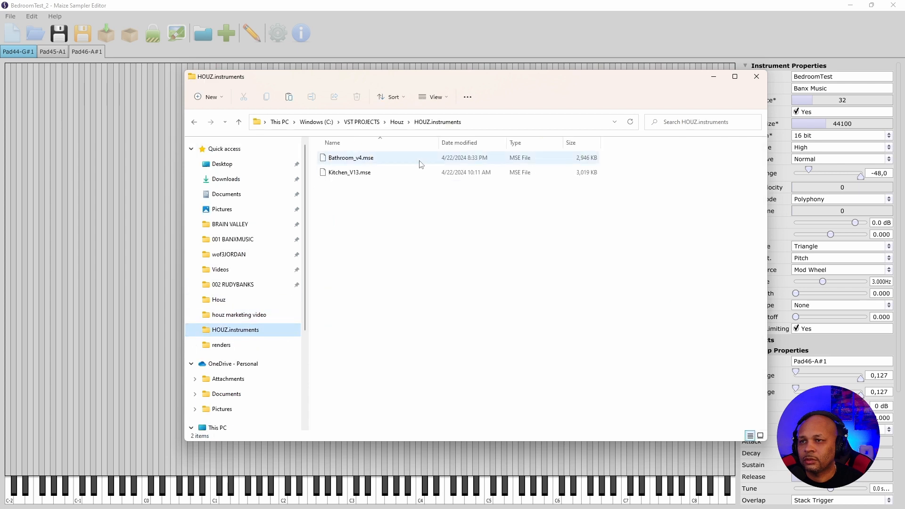
left_click(396, 122)
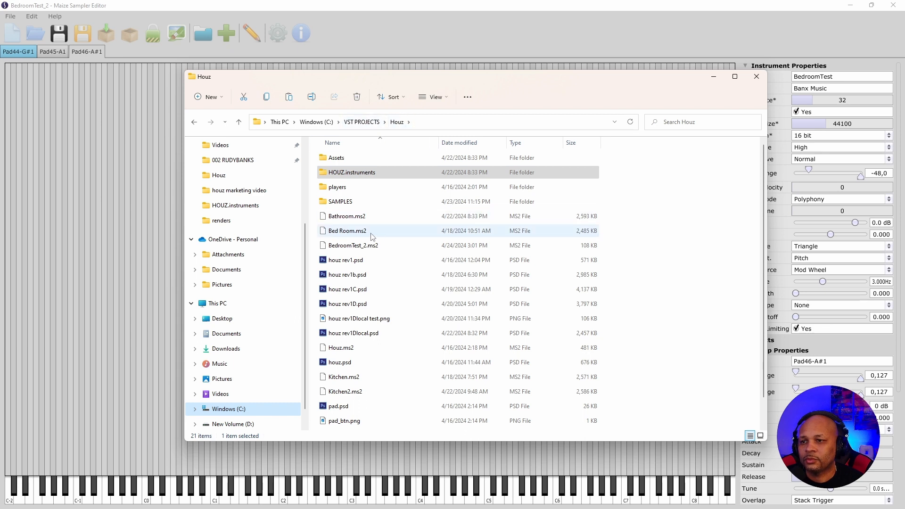
left_click(358, 174)
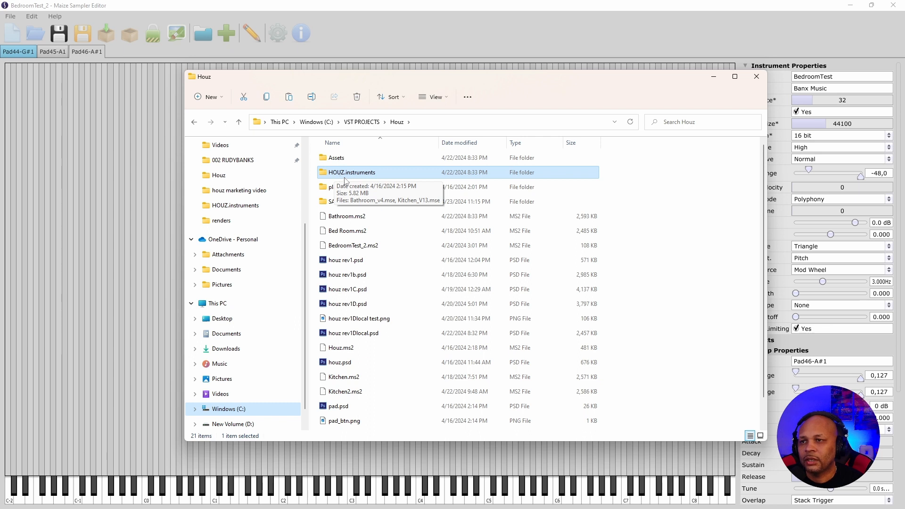
double_click(338, 175)
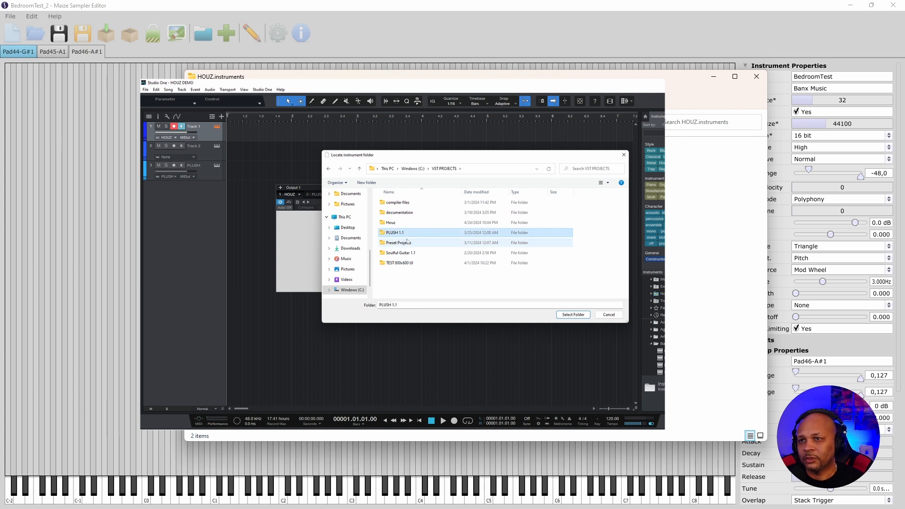
left_click(714, 78)
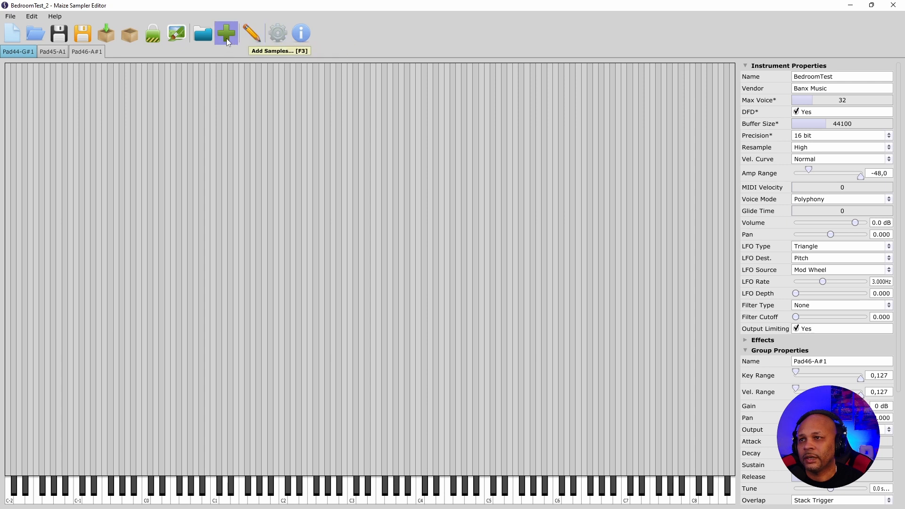
Step: Request a custom player plugin with vendor name Banx Music and player name HOUZZ, and refresh the plugin list
left_click(10, 16)
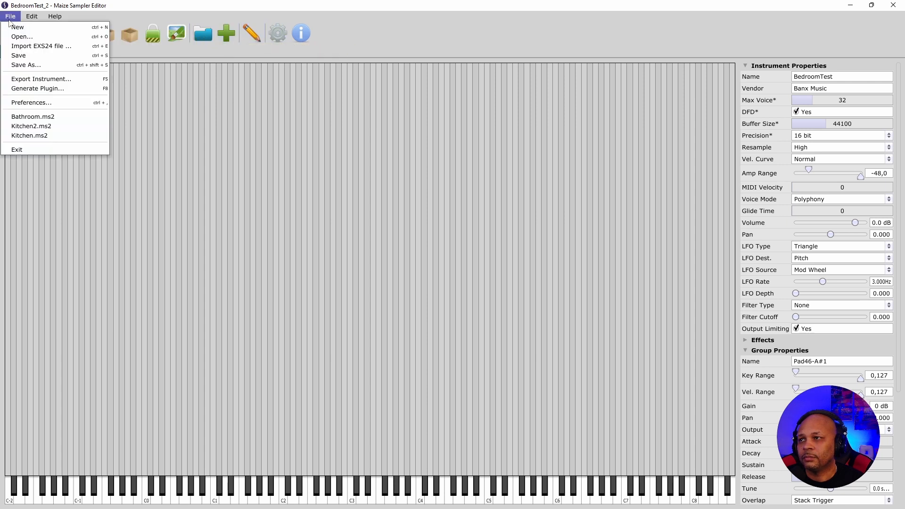
left_click(30, 88)
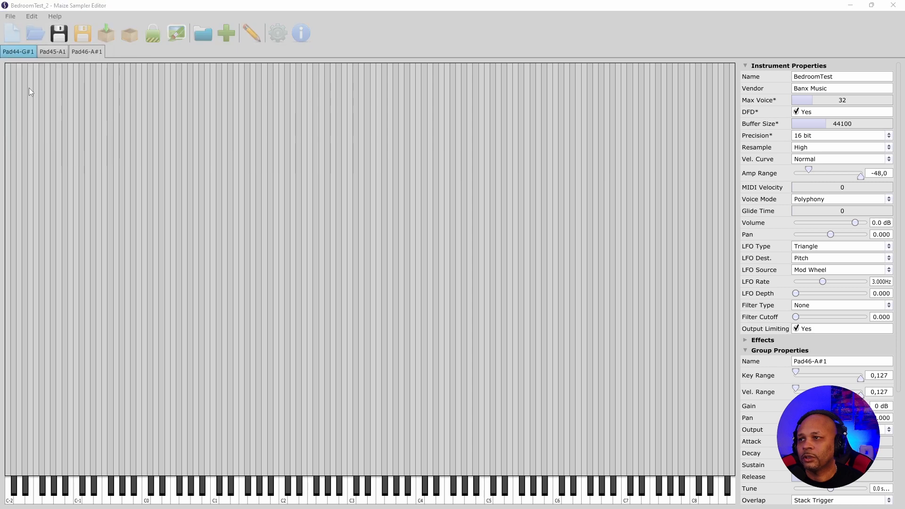
left_click_drag(383, 88, 298, 94)
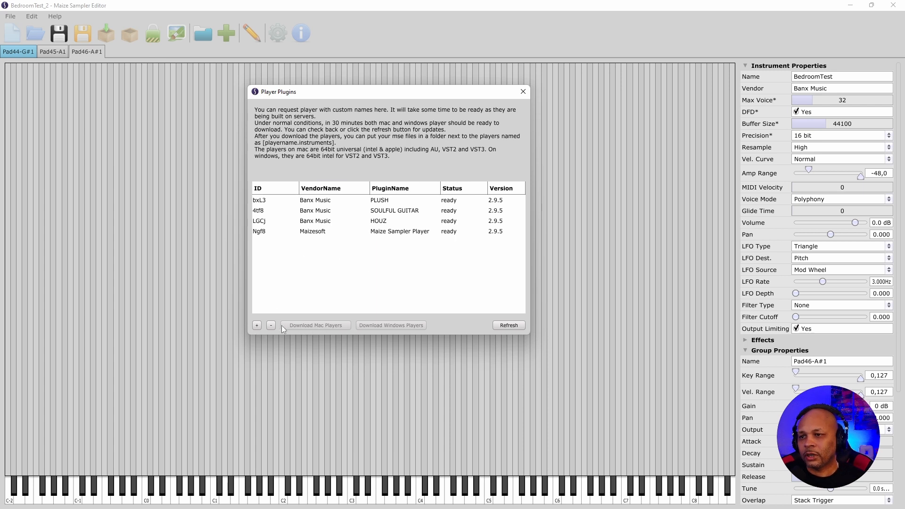
left_click(256, 325)
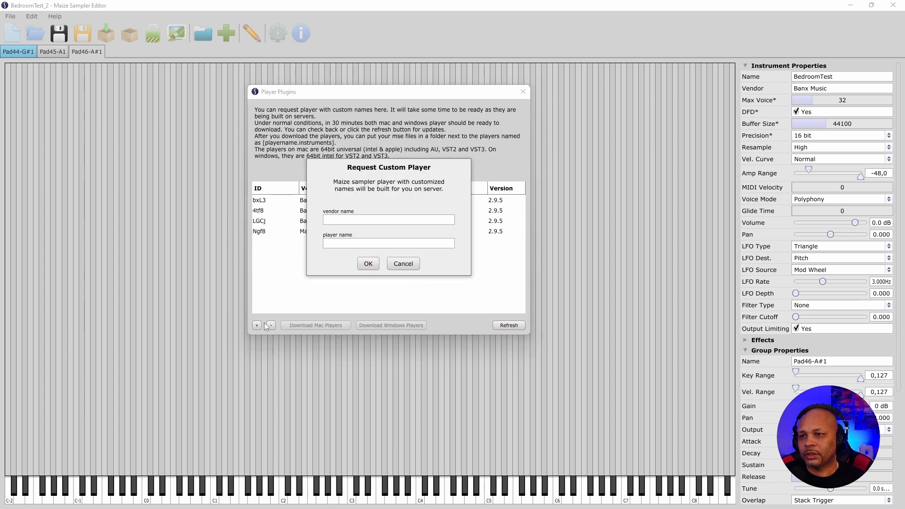
left_click(337, 223)
left_click_drag(373, 171, 393, 267)
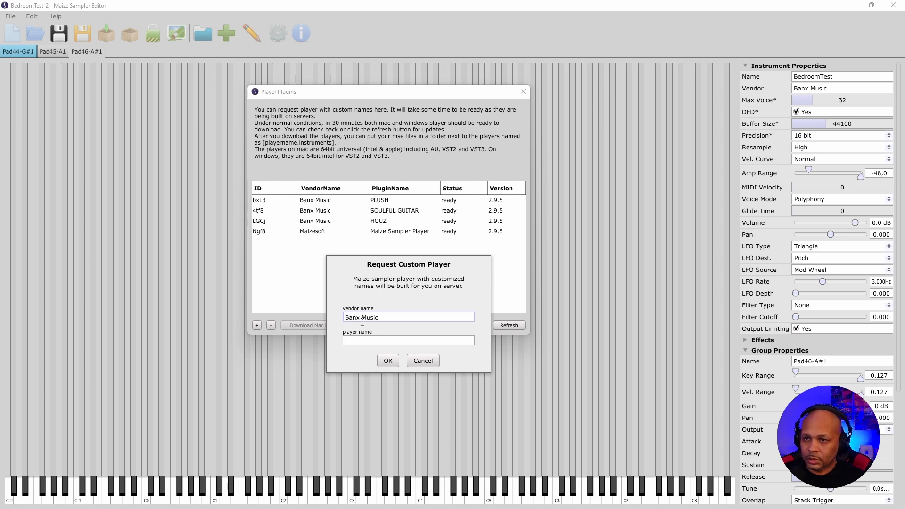
left_click(365, 341)
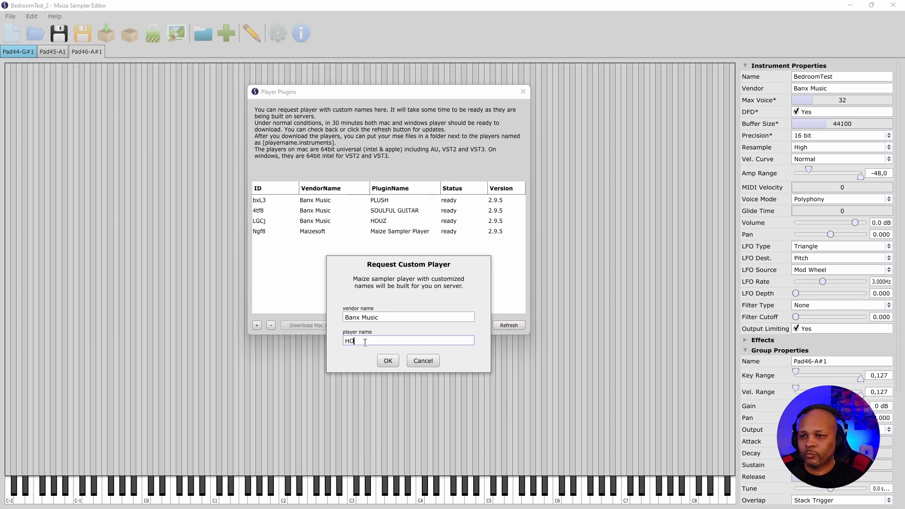
left_click(388, 361)
triple_click(372, 320)
left_click(388, 339)
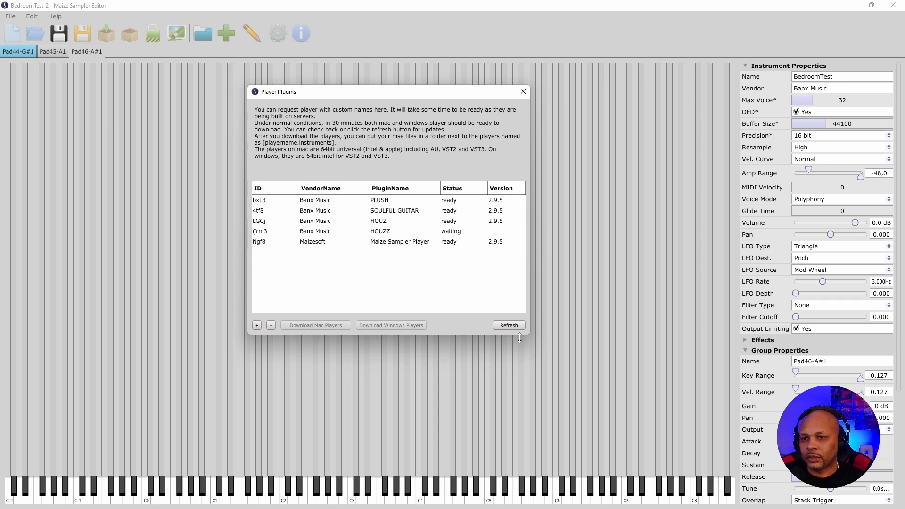
left_click(508, 327)
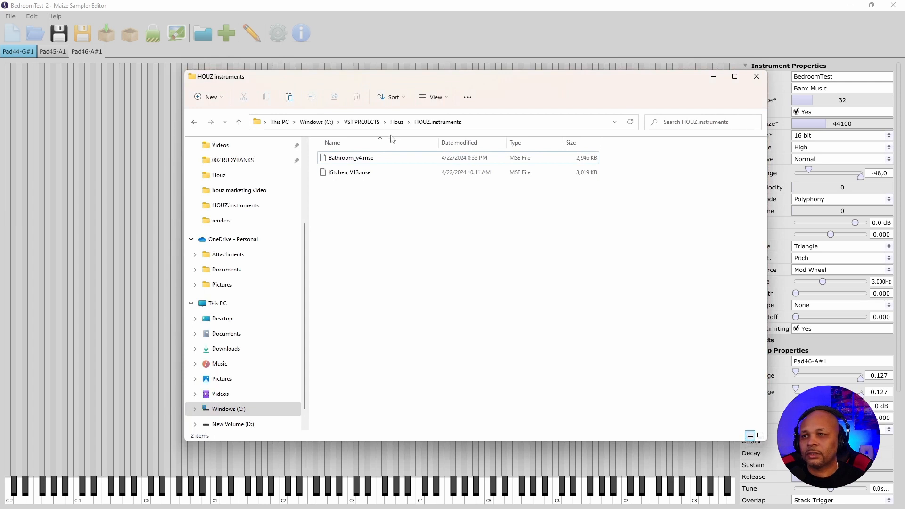
Step: Open the players folder inside the Houz project folder in File Explorer
left_click(396, 122)
double_click(337, 187)
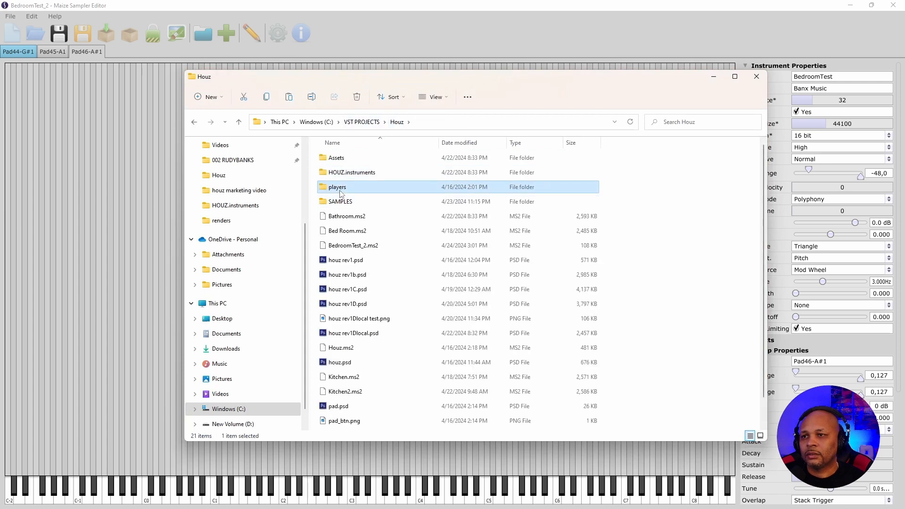
left_click_drag(358, 216, 332, 170)
left_click(351, 206)
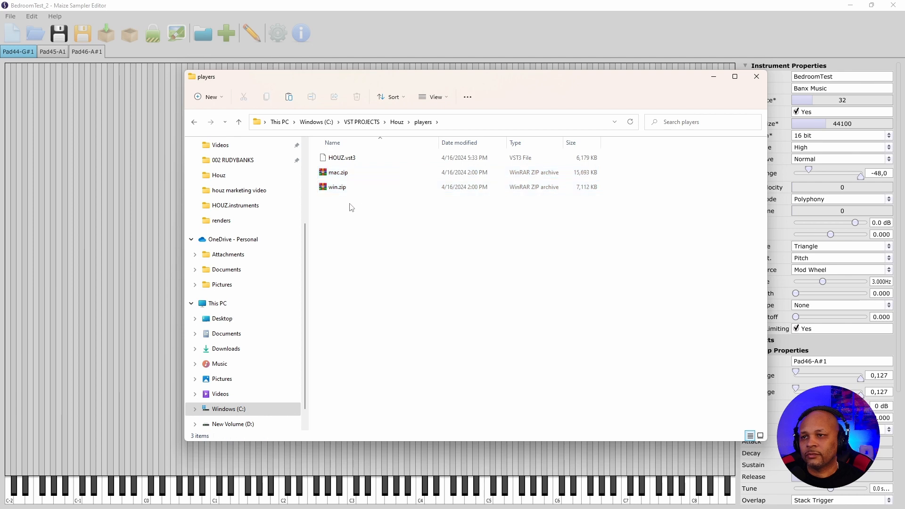
Step: Open mac.zip and examine the contents of its HOUZ.component folder, returning to the archive's root
left_click(326, 174)
double_click(325, 174)
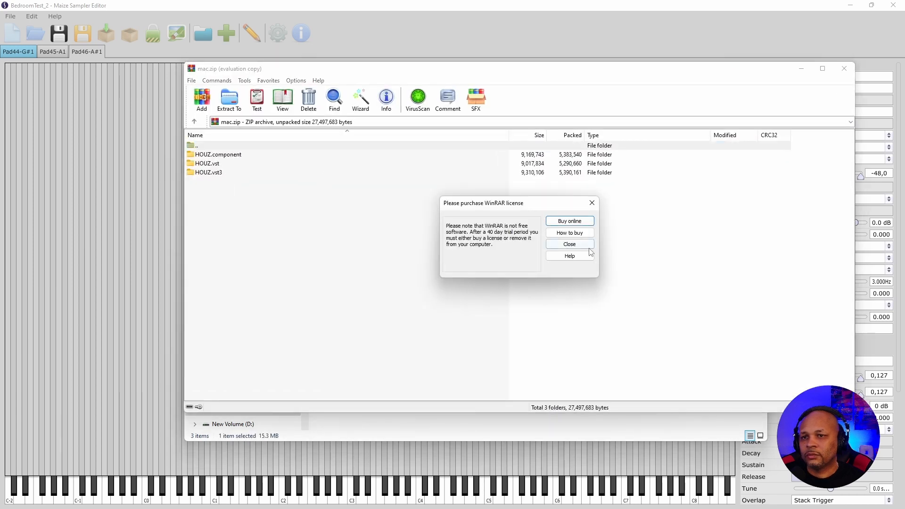
left_click(587, 249)
double_click(209, 157)
double_click(207, 156)
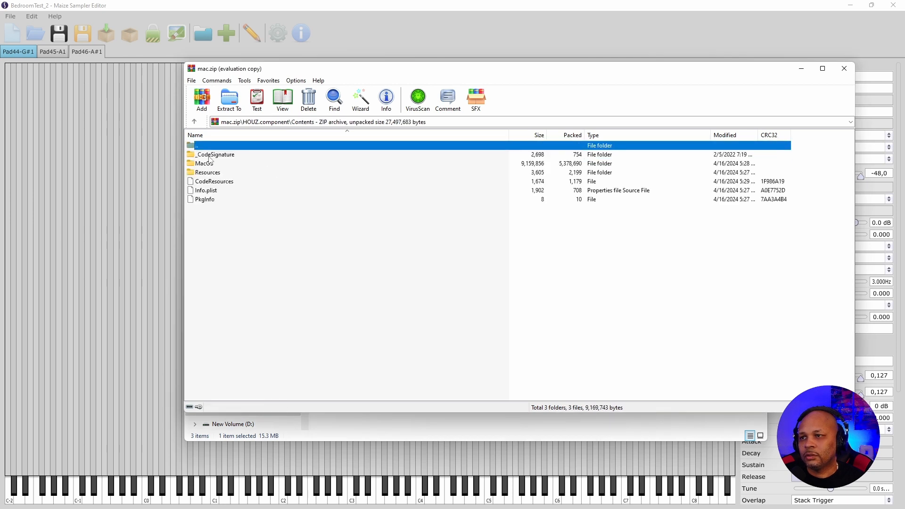
double_click(194, 146)
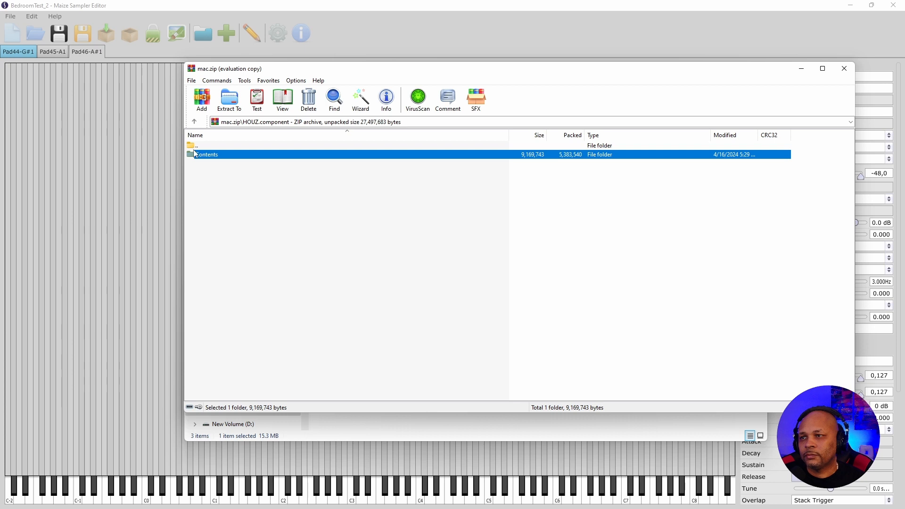
left_click(192, 148)
double_click(192, 146)
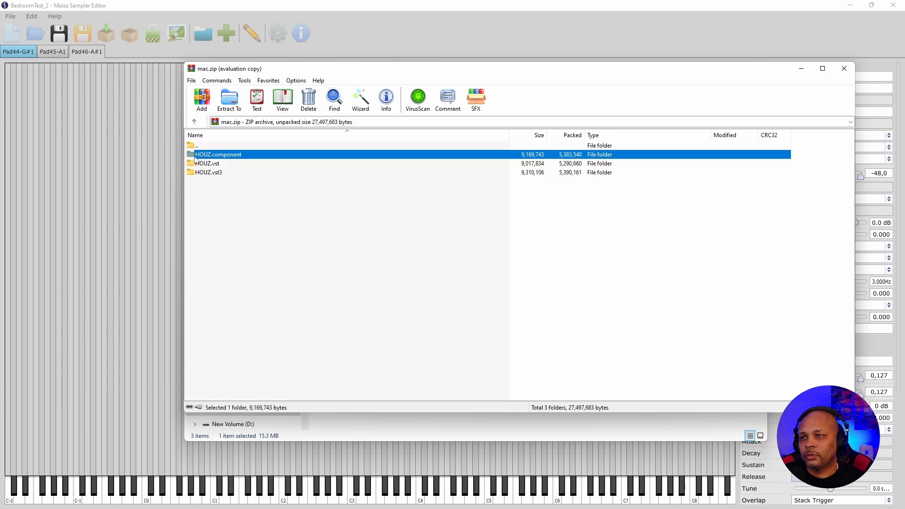
Step: Examine the HOUZ.vst and HOUZ.vst3 folders in mac.zip and close the archive
double_click(203, 164)
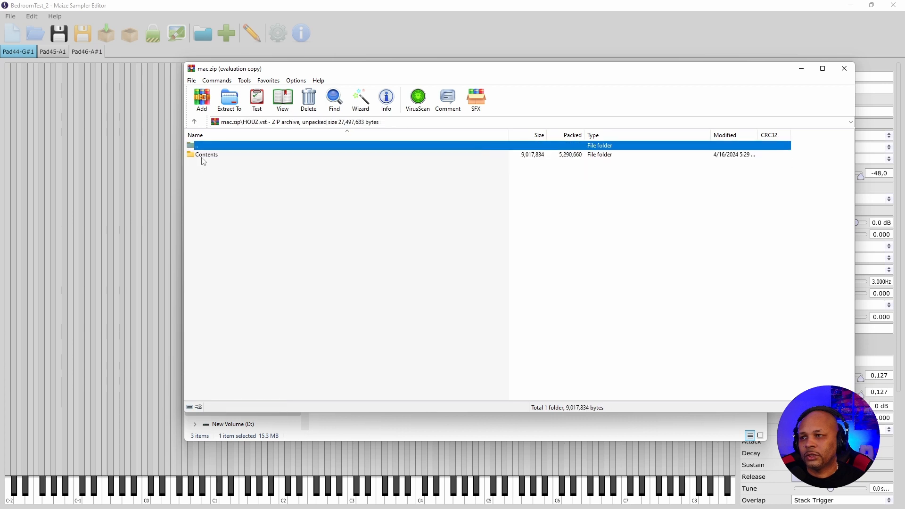
double_click(193, 148)
double_click(201, 172)
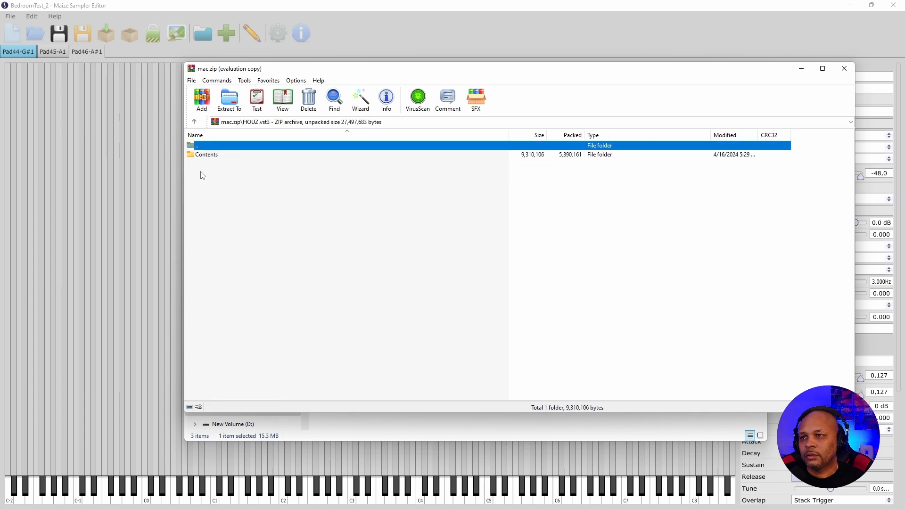
double_click(193, 146)
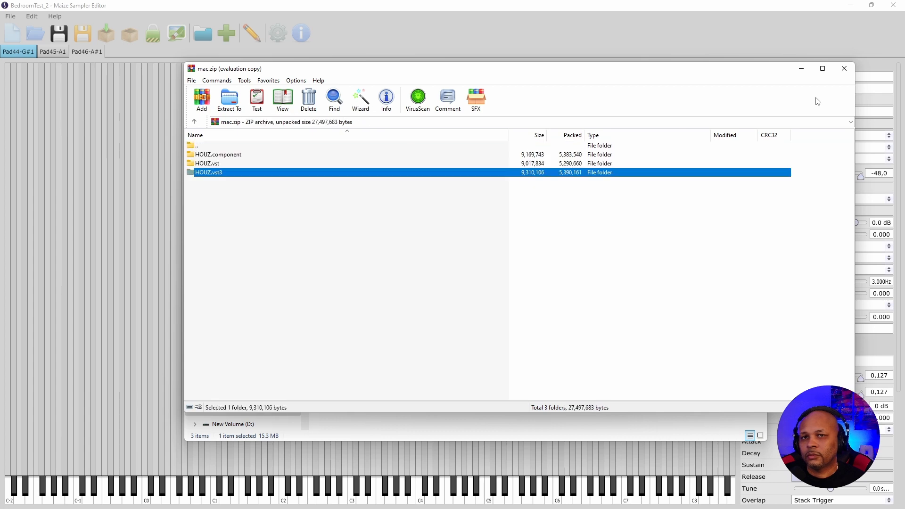
left_click(844, 69)
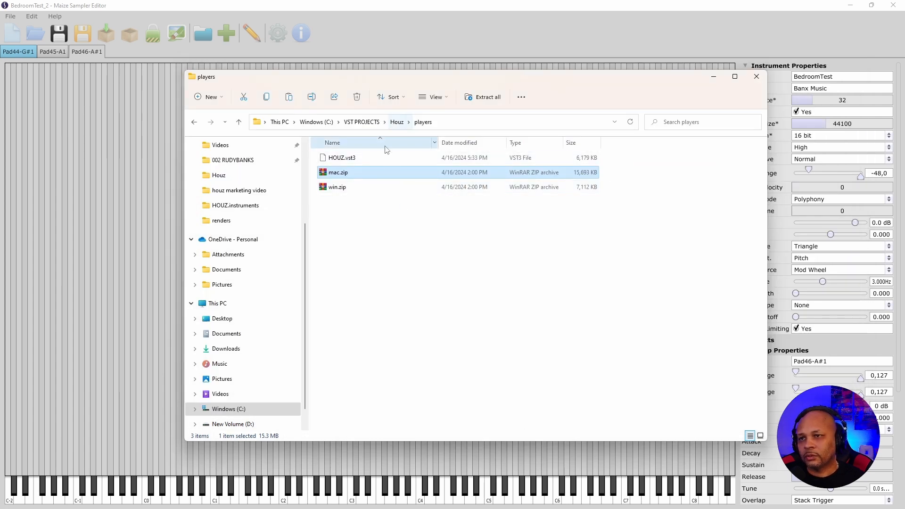
Step: Open win.zip, single out the HOUZ.vst3 file for inspection, and close the archive
double_click(350, 184)
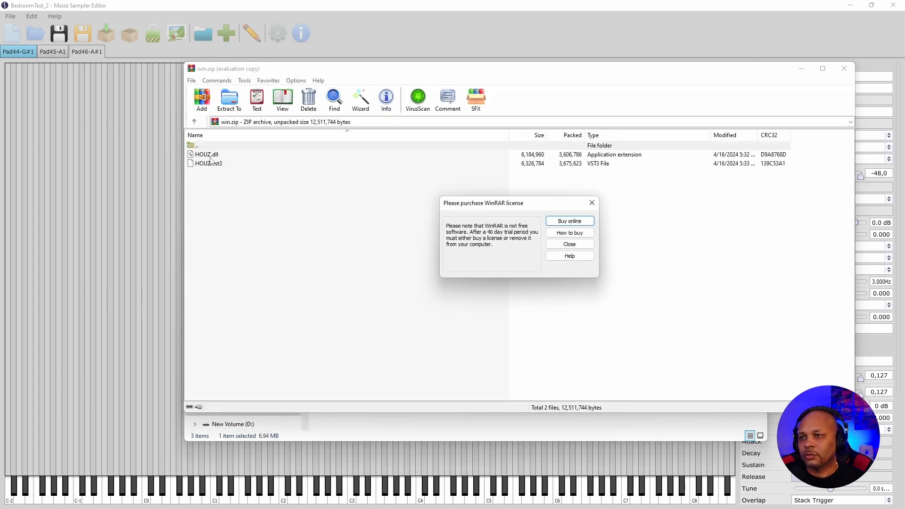
left_click(560, 246)
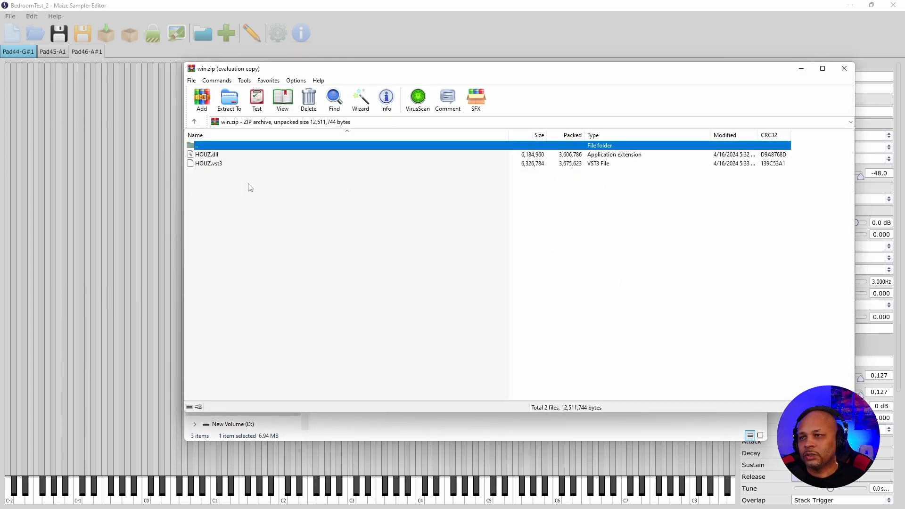
left_click(209, 165)
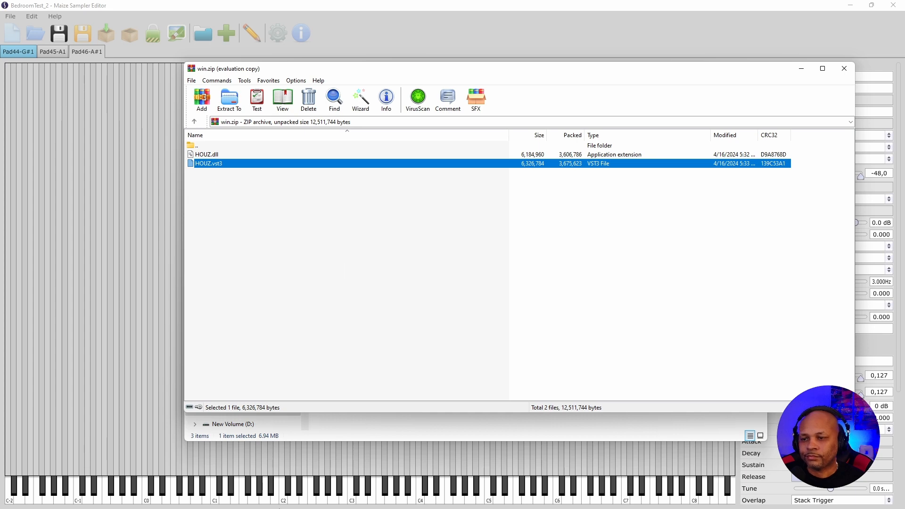
left_click(844, 68)
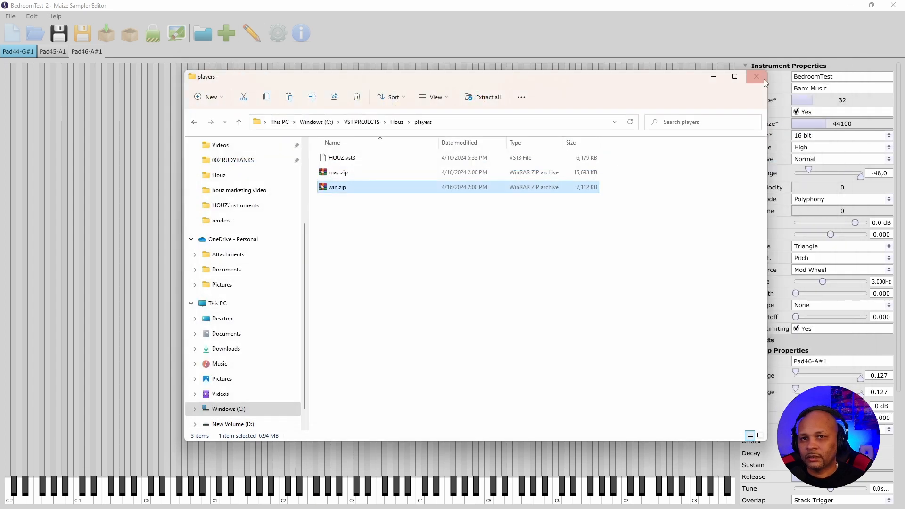
Step: Open the VST3 folder under C: > Program Files > Common Files and look through its plugin files
left_click(238, 409)
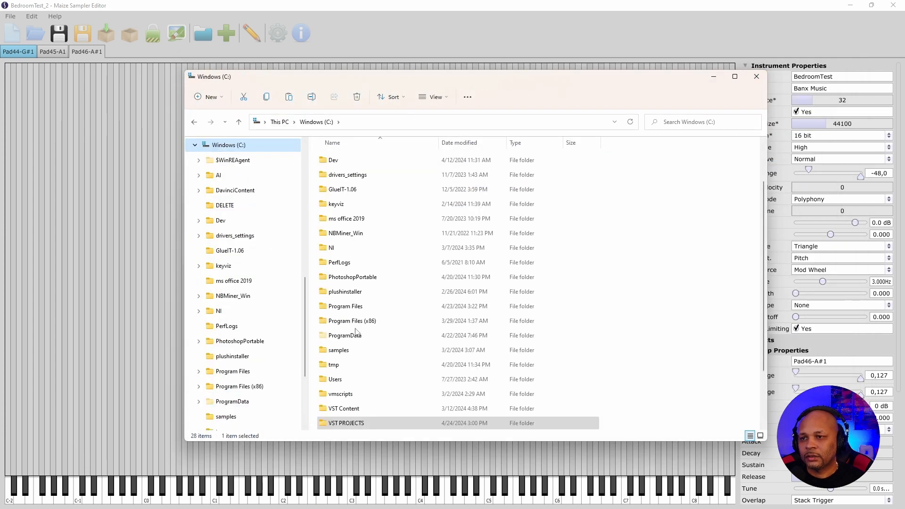
double_click(348, 306)
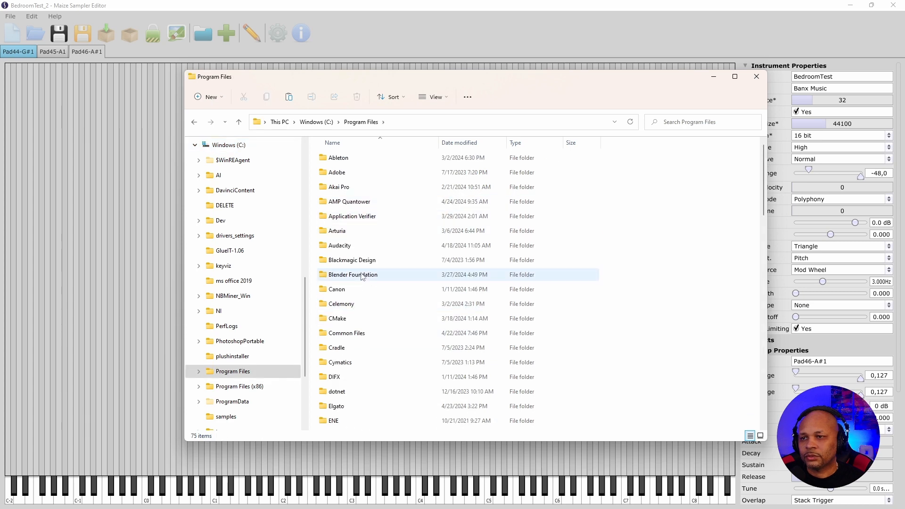
double_click(362, 333)
left_click(349, 347)
double_click(349, 348)
scroll(424, 257, "down", 5)
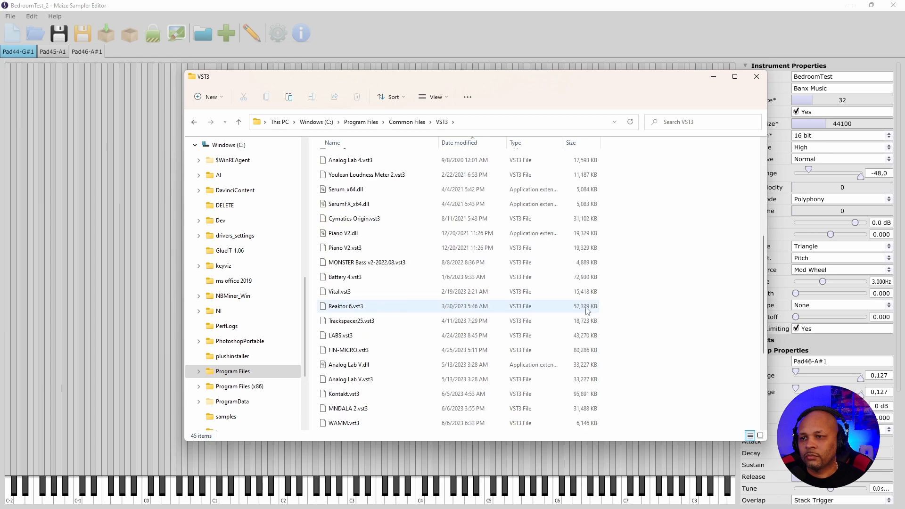
scroll(377, 282, "down", 4)
scroll(358, 259, "up", 3)
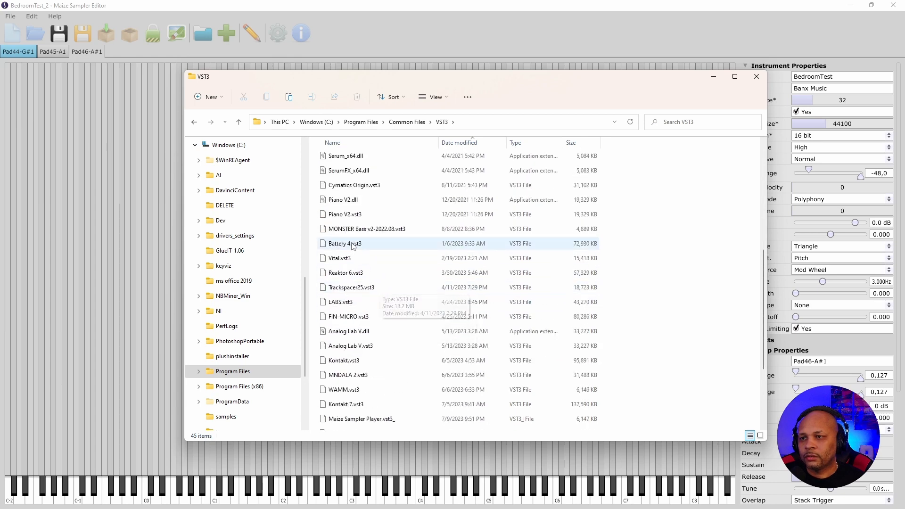
Step: Look through the VST3 folder's list for custom-named player plugins, sorting the files by name
scroll(356, 257, "up", 1)
scroll(356, 254, "down", 2)
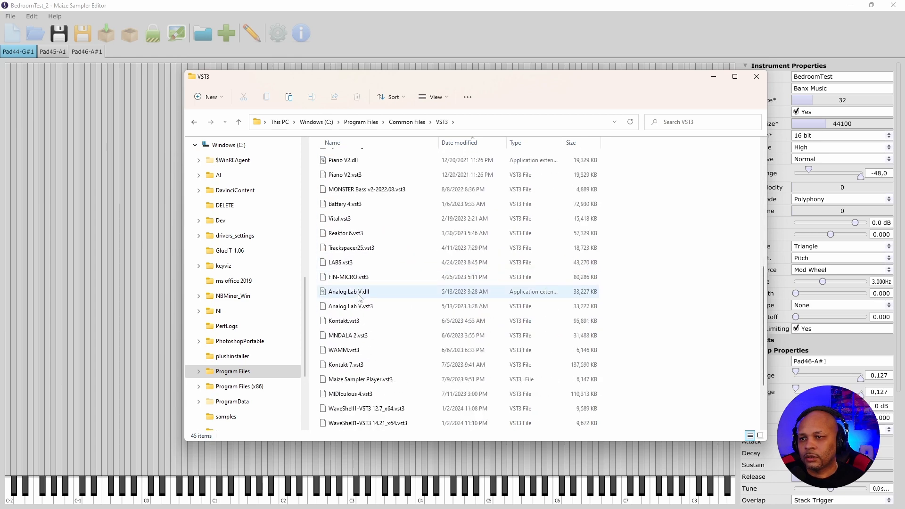
scroll(358, 252, "down", 2)
scroll(356, 243, "up", 2)
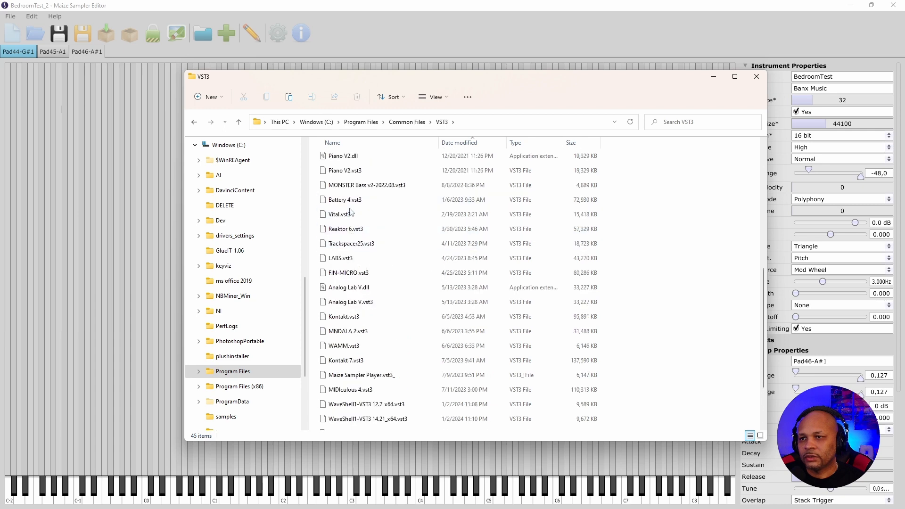
scroll(354, 203, "up", 4)
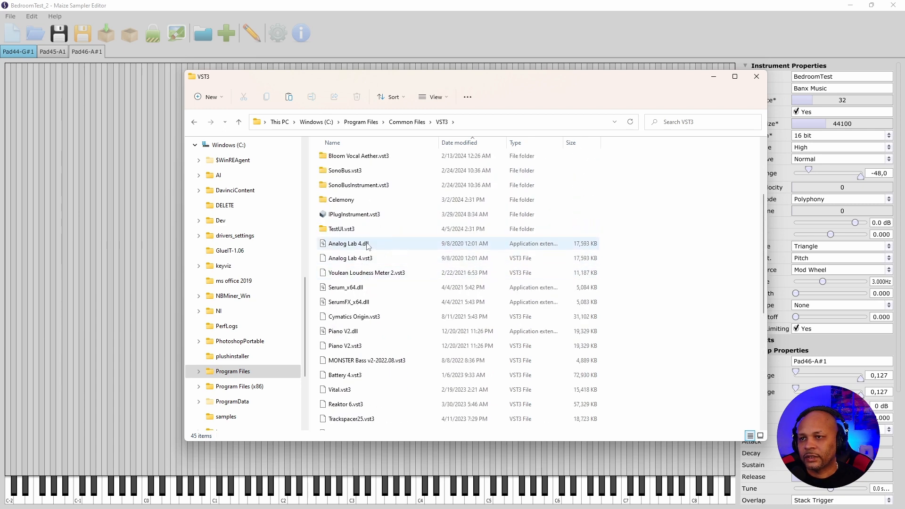
scroll(368, 247, "up", 1)
scroll(372, 283, "down", 3)
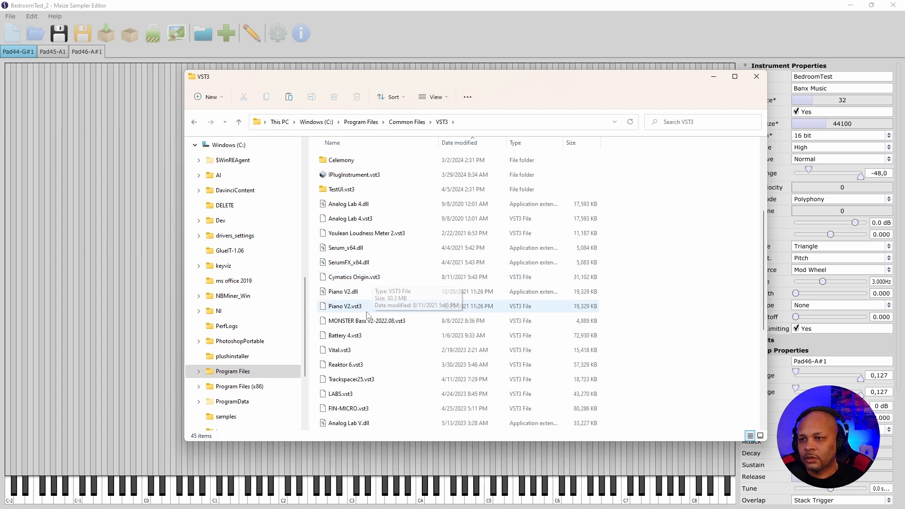
scroll(359, 302, "up", 1)
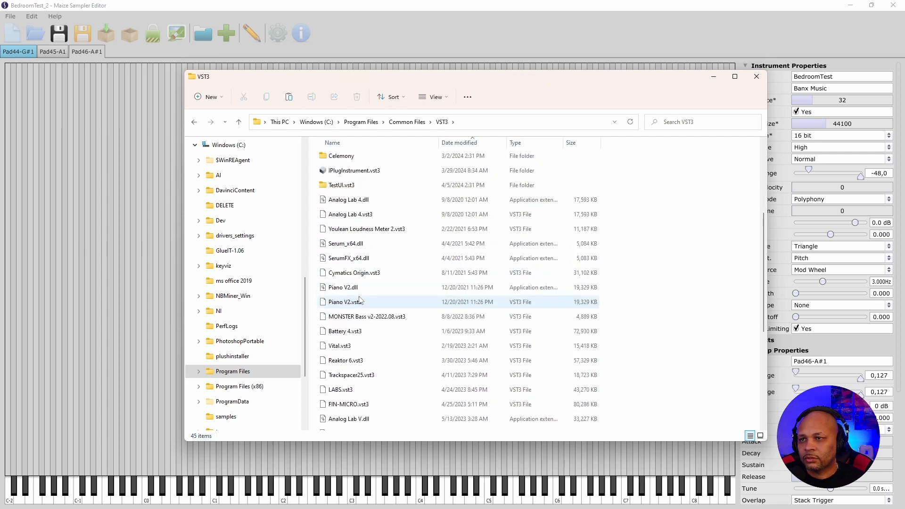
scroll(352, 304, "up", 1)
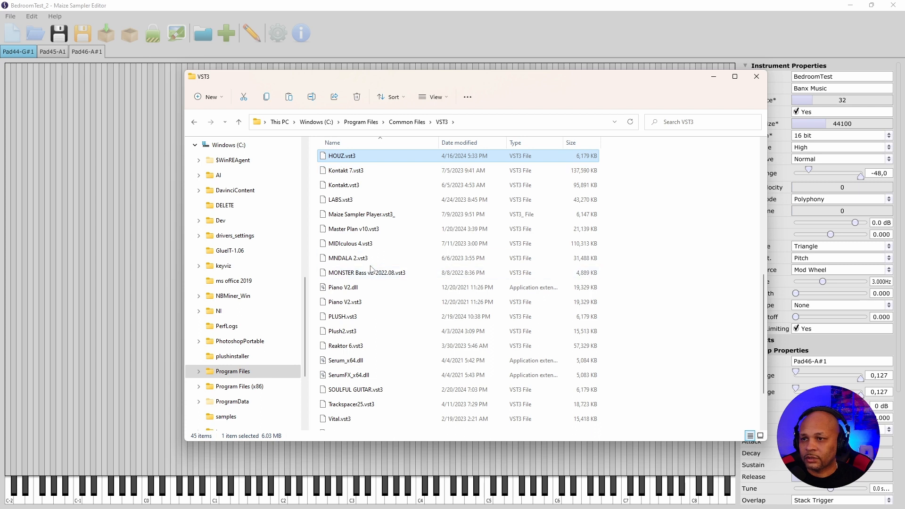
Step: Single out PLUSH.vst3, SOULFUL GUITAR.vst3 and Maize Sampler Player.vst3_ in the VST3 folder
left_click(349, 318)
left_click(375, 390)
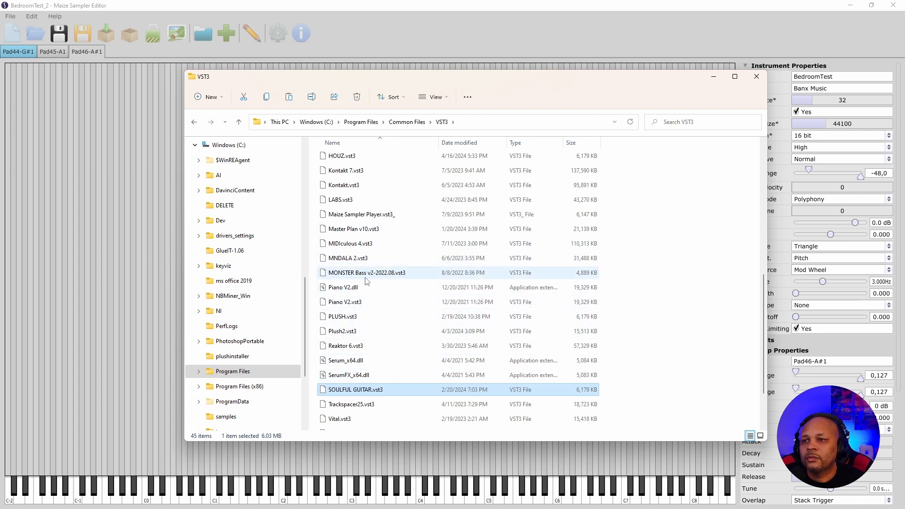
left_click(384, 215)
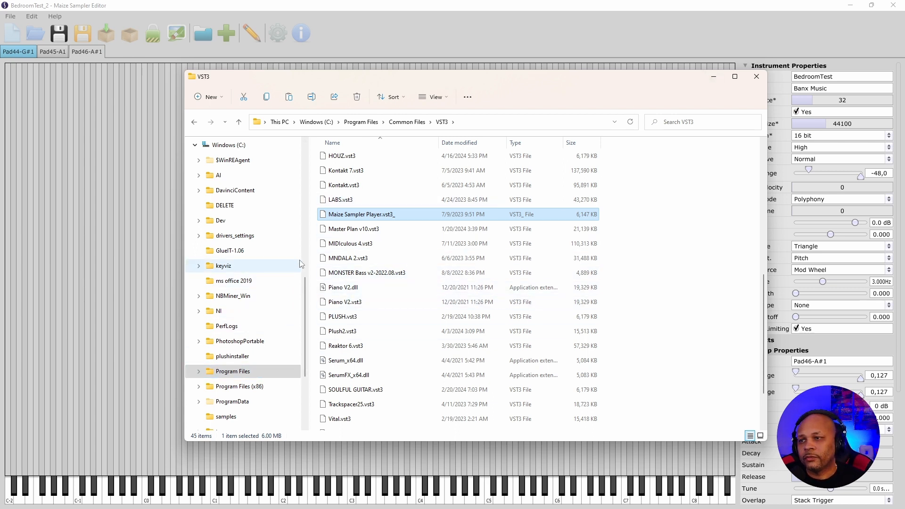
left_click(235, 145)
left_click(351, 366)
double_click(348, 364)
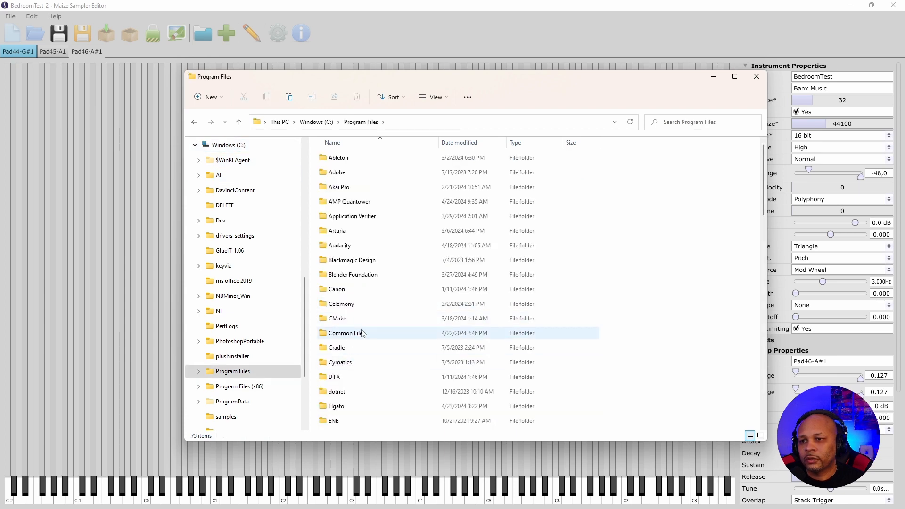
key("alt+Left")
key("alt+Left")
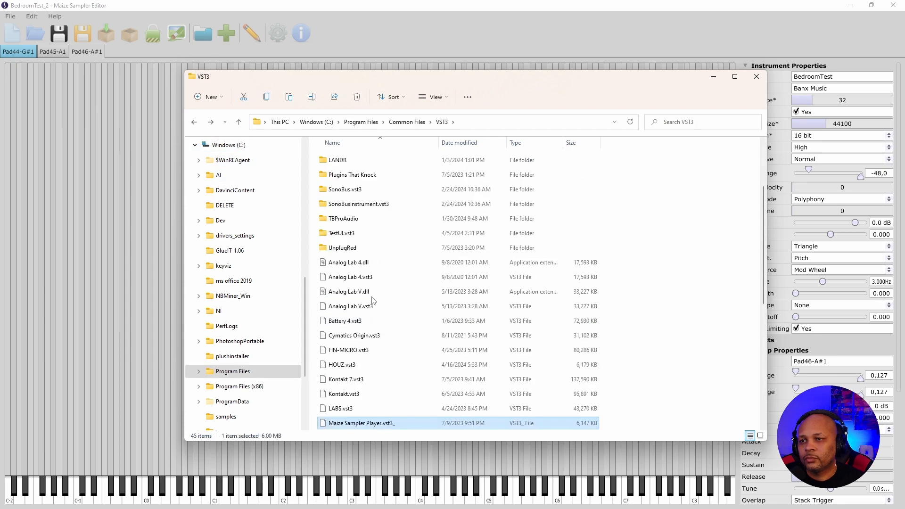
Step: Open the VST PROJECTS folder on drive C:, check its PLUSH 1.1 folder, and return to VST PROJECTS
left_click(229, 145)
scroll(365, 383, "down", 3)
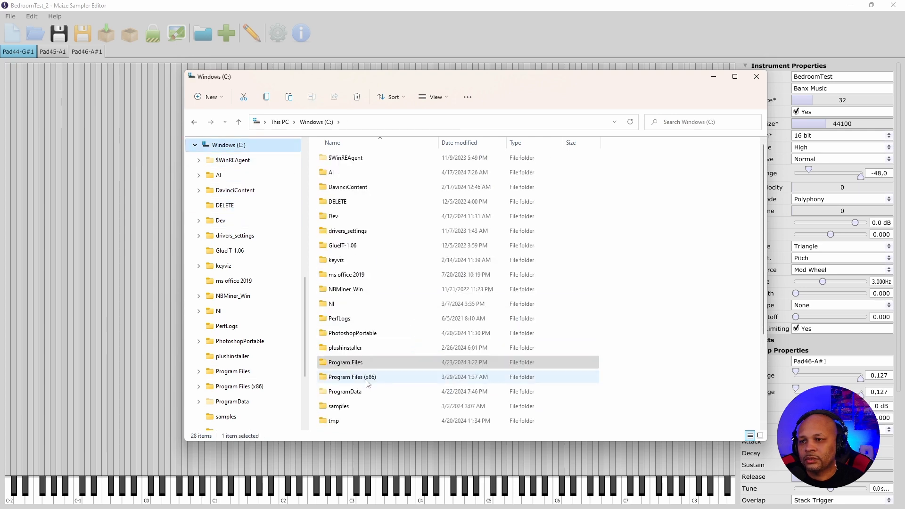
left_click(353, 351)
double_click(353, 352)
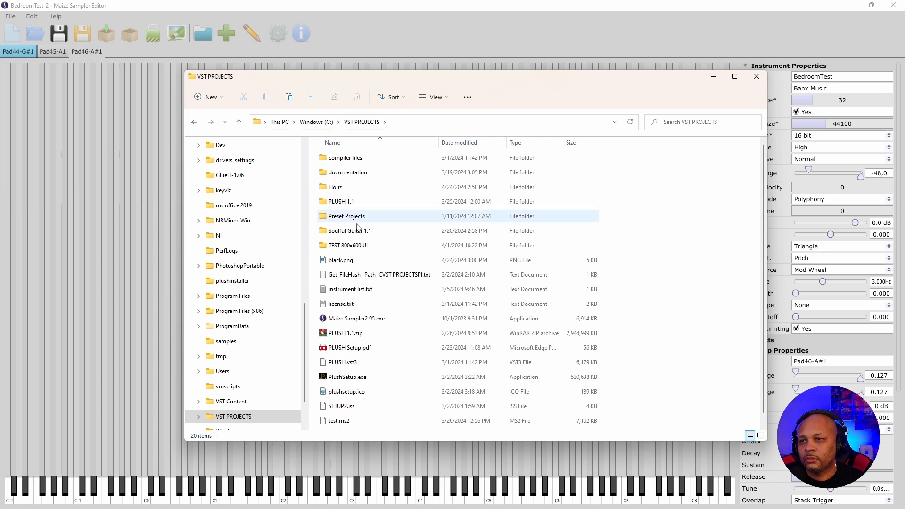
double_click(343, 201)
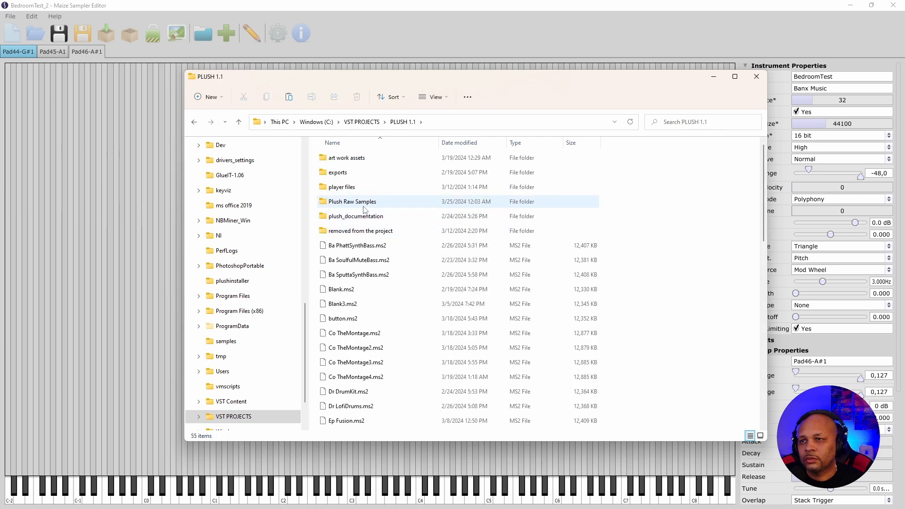
key("alt+Left")
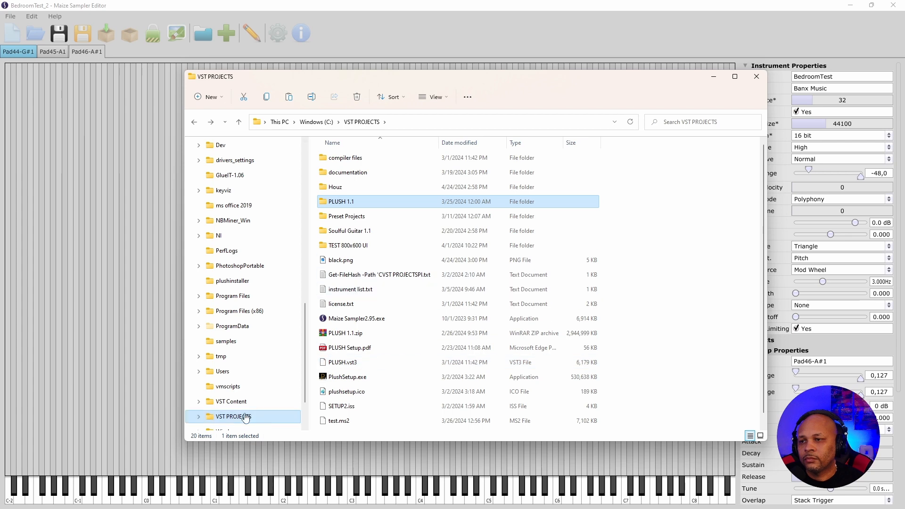
Step: Open the VST Content folder, look through the instrument files in PLUSH.instruments, and return to VST Content
left_click(234, 402)
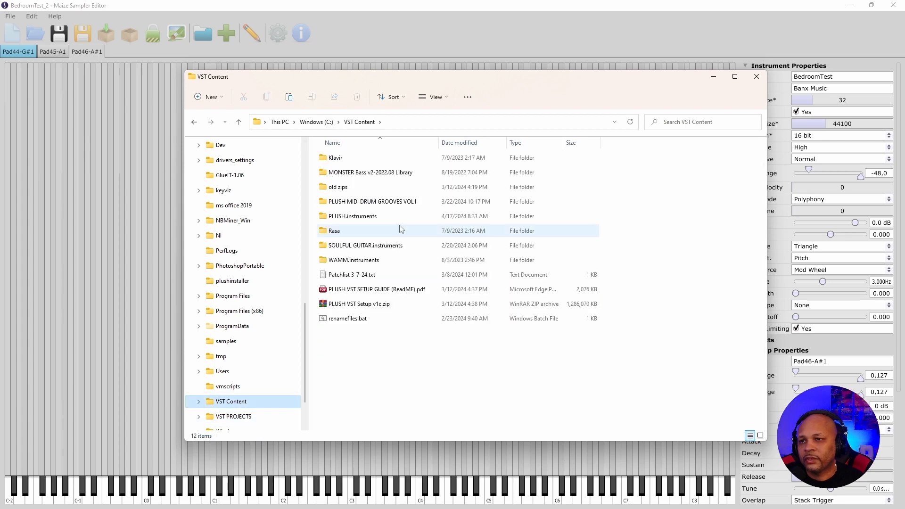
double_click(354, 217)
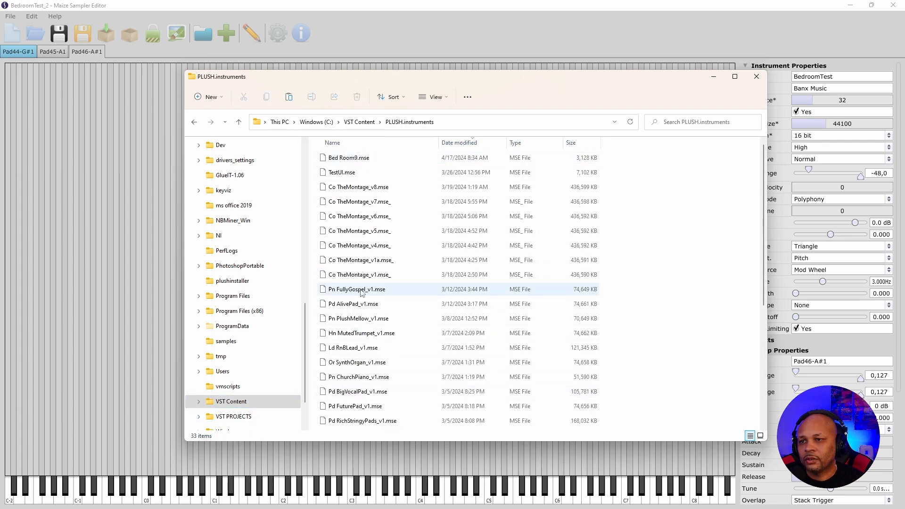
scroll(377, 278, "down", 5)
scroll(384, 283, "up", 5)
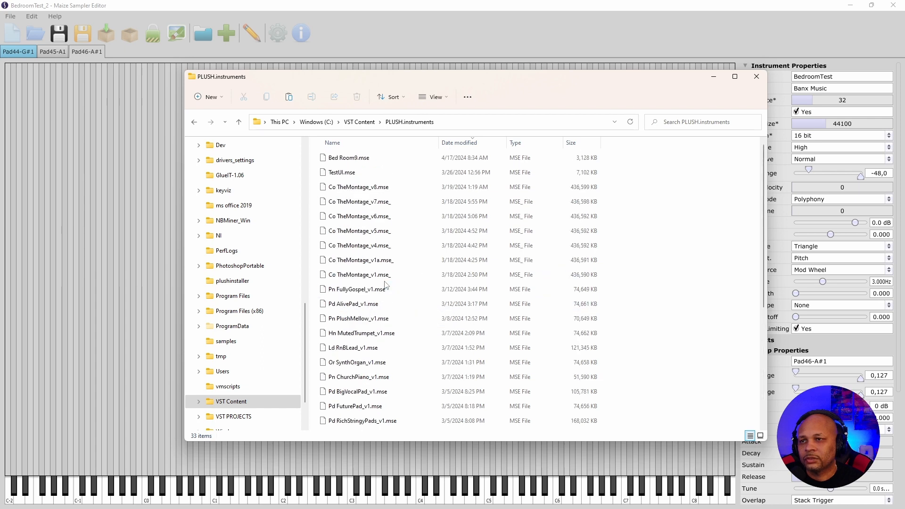
key("alt+Left")
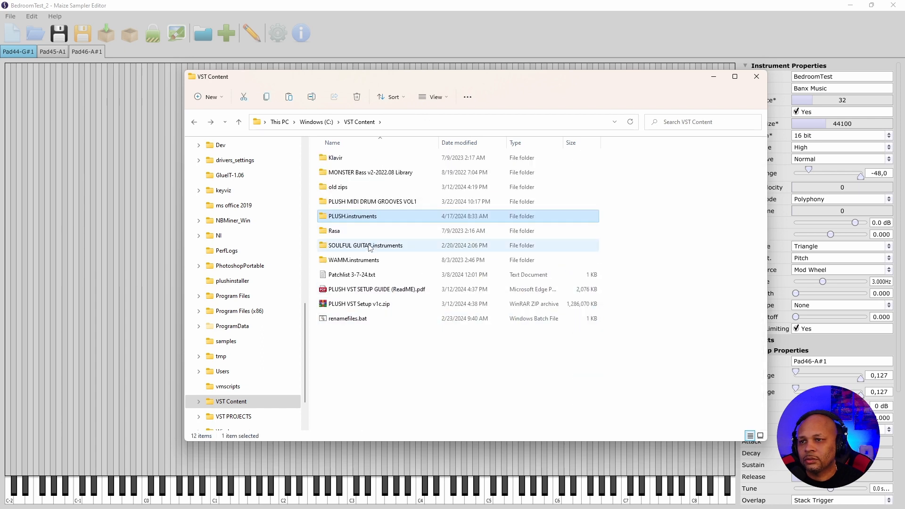
Step: Compare the contents of the SOULFUL GUITAR.instruments and PLUSH.instruments folders, returning to VST Content
double_click(370, 246)
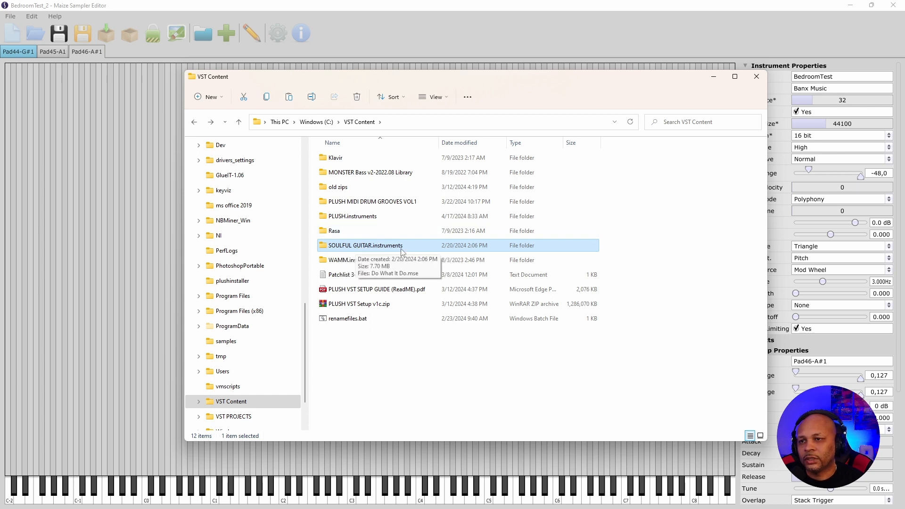
double_click(370, 249)
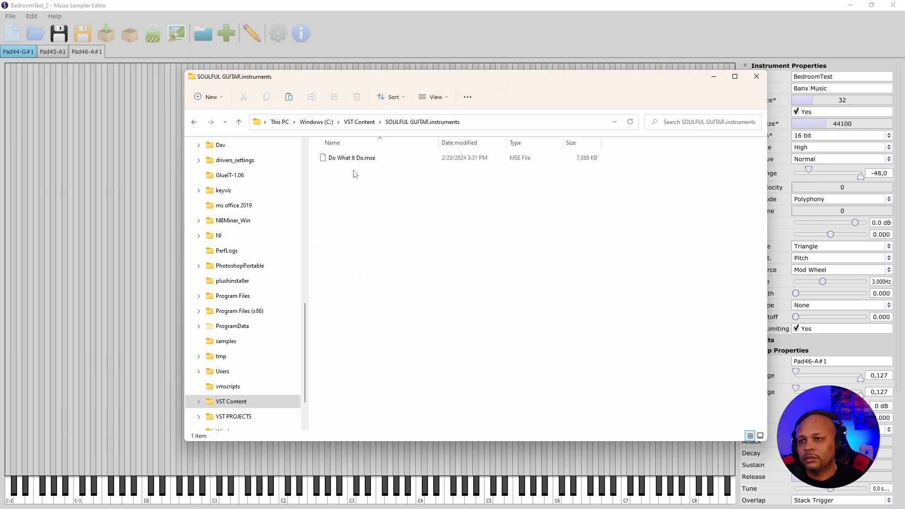
key("alt+Left")
double_click(356, 217)
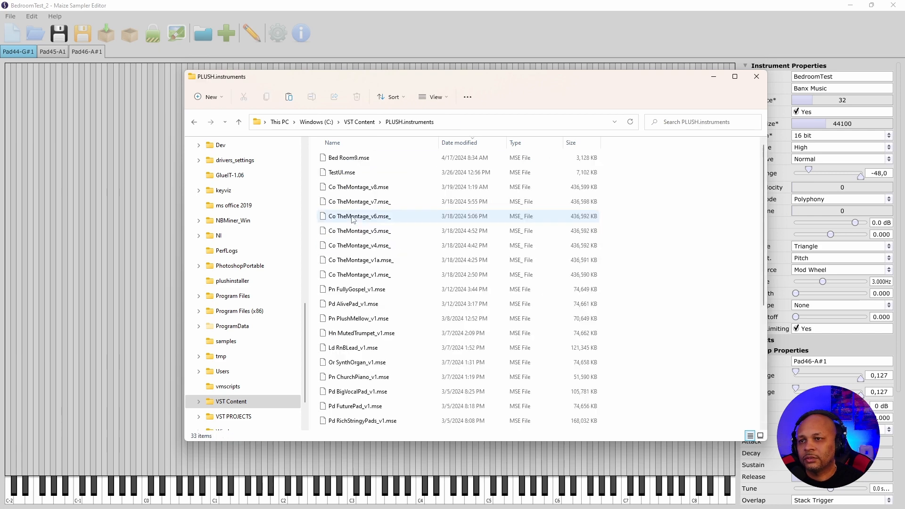
key("alt+Left")
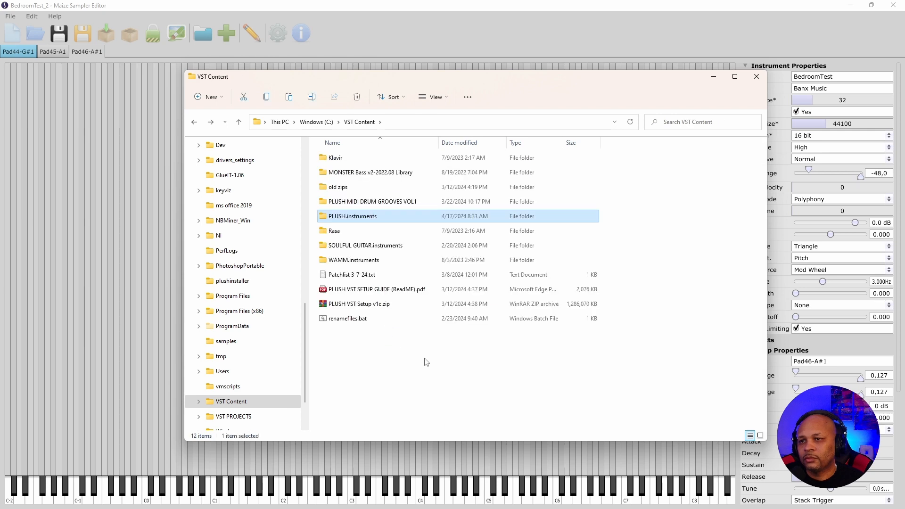
left_click(420, 357)
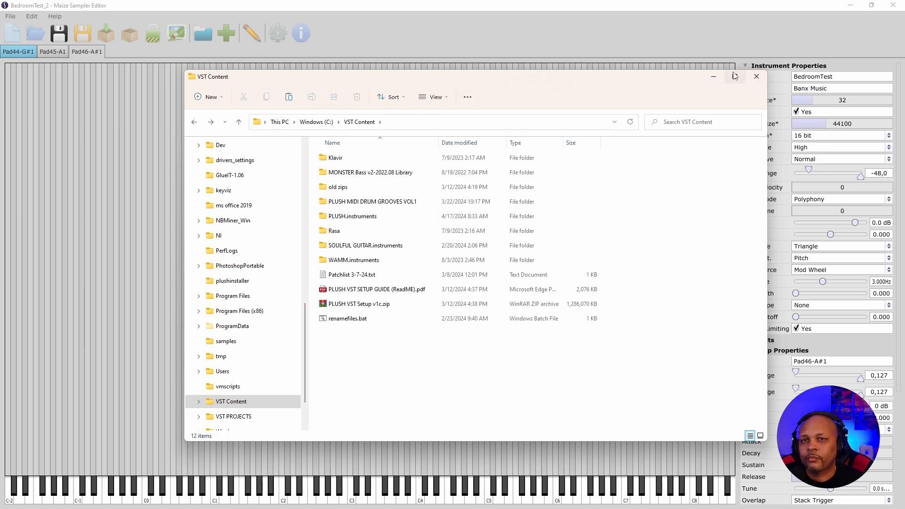
Step: Close the VST Content folder window, refresh the Player Plugins list, and close that dialog
left_click(756, 77)
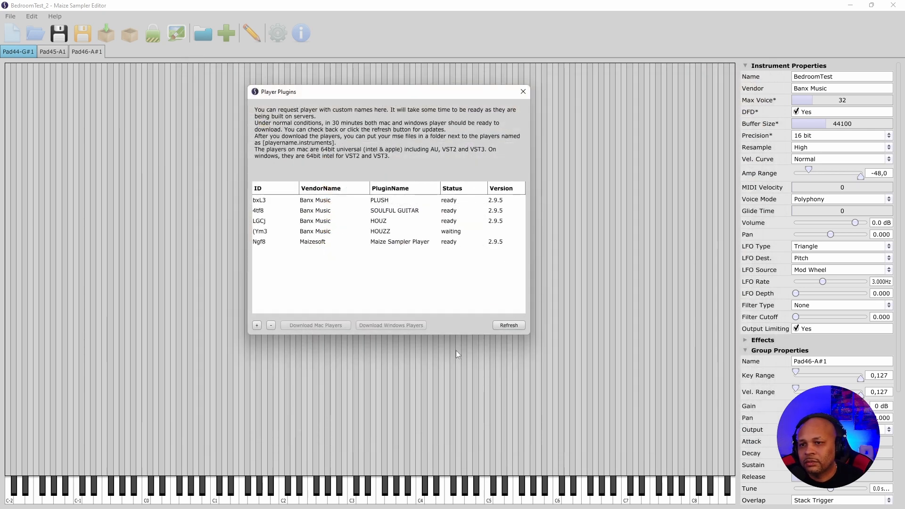
left_click(510, 326)
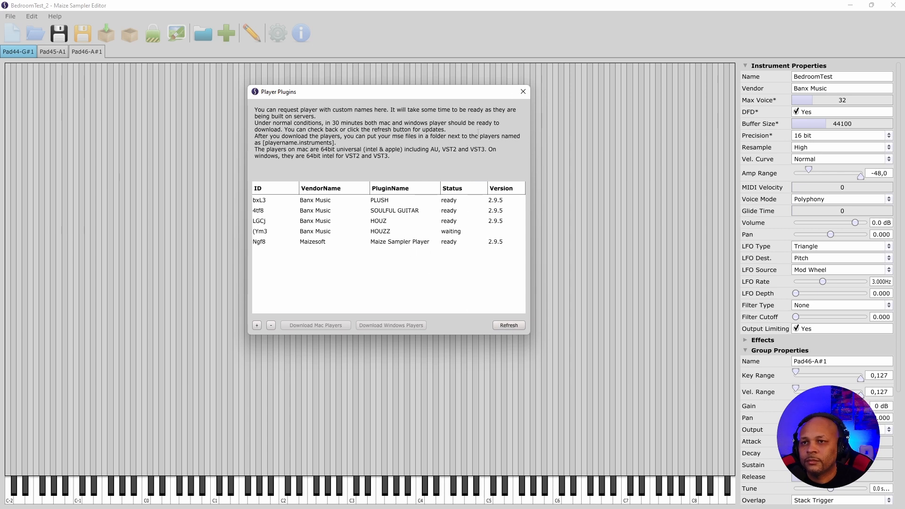
left_click(522, 92)
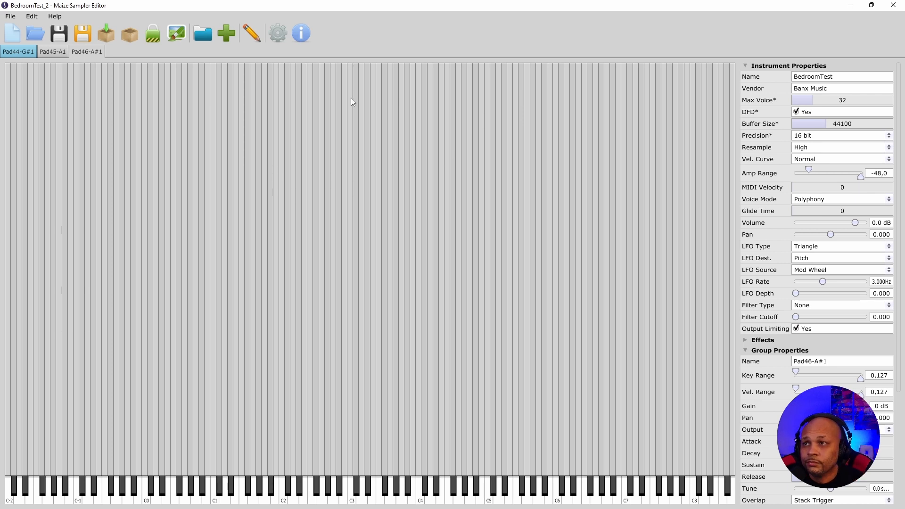
Step: Switch to the File Explorer window showing the bedroom 3 update samples and widen its Name column to fit full file names
key("alt+Tab")
left_click_drag(502, 79, 531, 89)
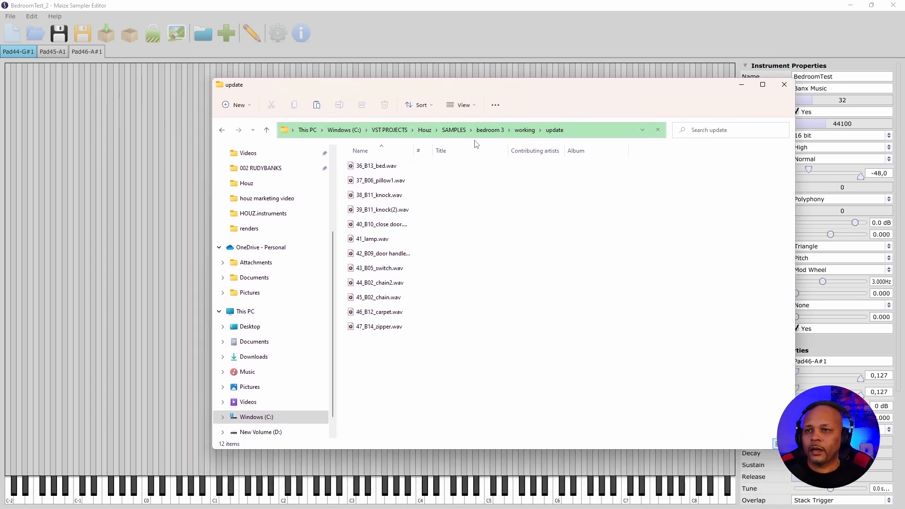
left_click_drag(414, 150, 490, 150)
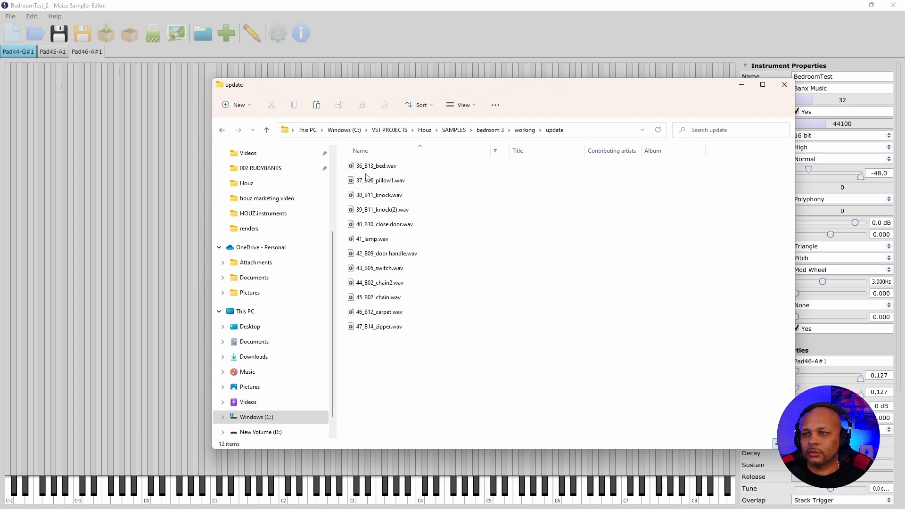
Step: Select the Pad44-G#1 group and try to place 44_B02_chain2.wav from the update folder on the G#1 key
left_click(24, 52)
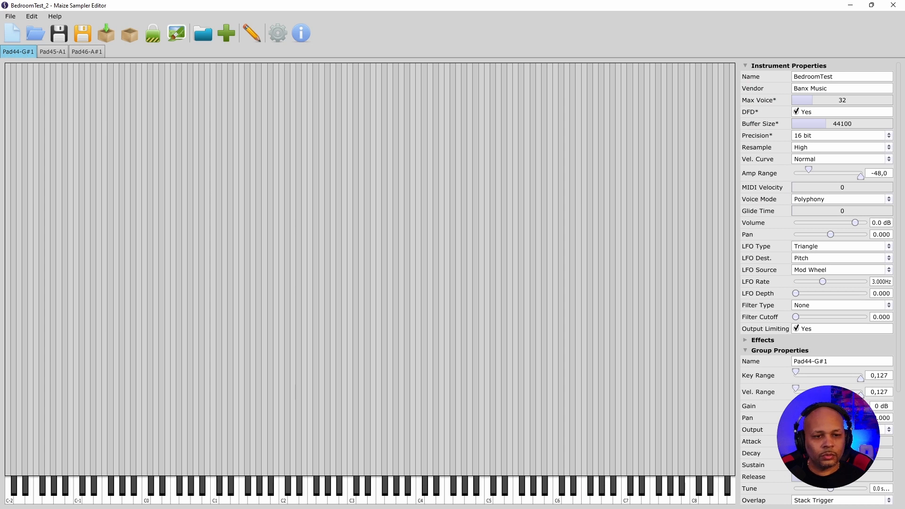
key("alt+Tab")
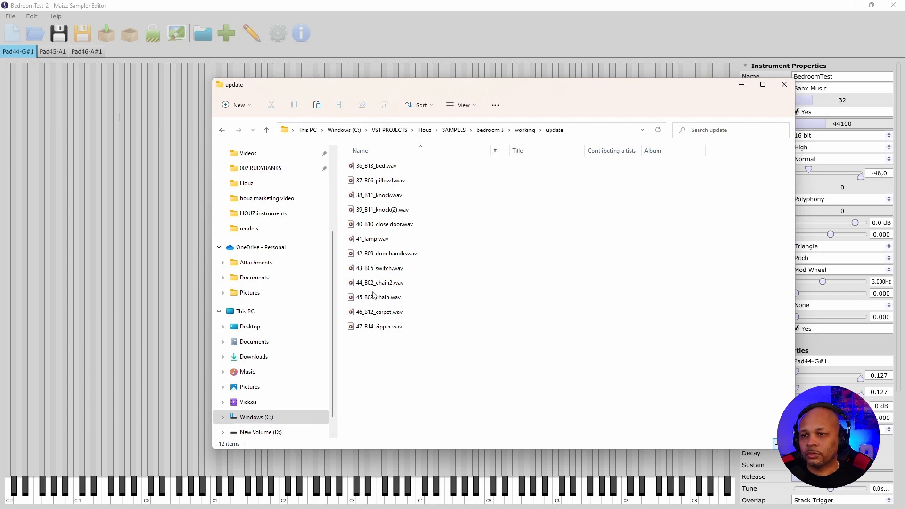
left_click_drag(407, 84, 616, 42)
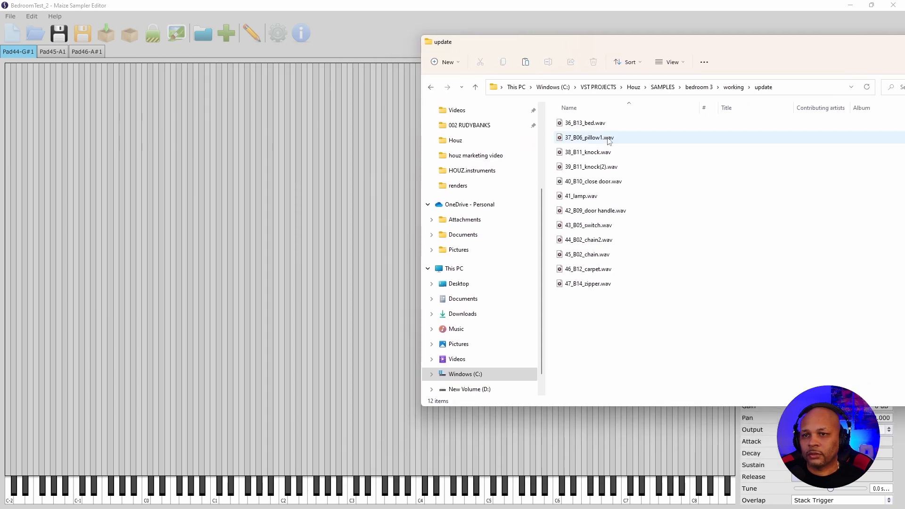
left_click_drag(581, 240, 258, 485)
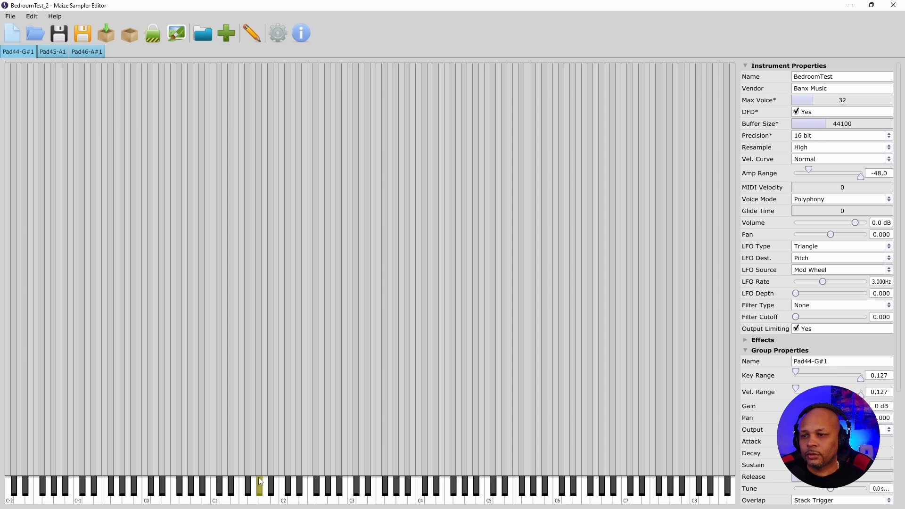
Step: Open and cancel the Add Samples dialog for the G#1 key, and switch the group's key map to the sample list view
double_click(258, 473)
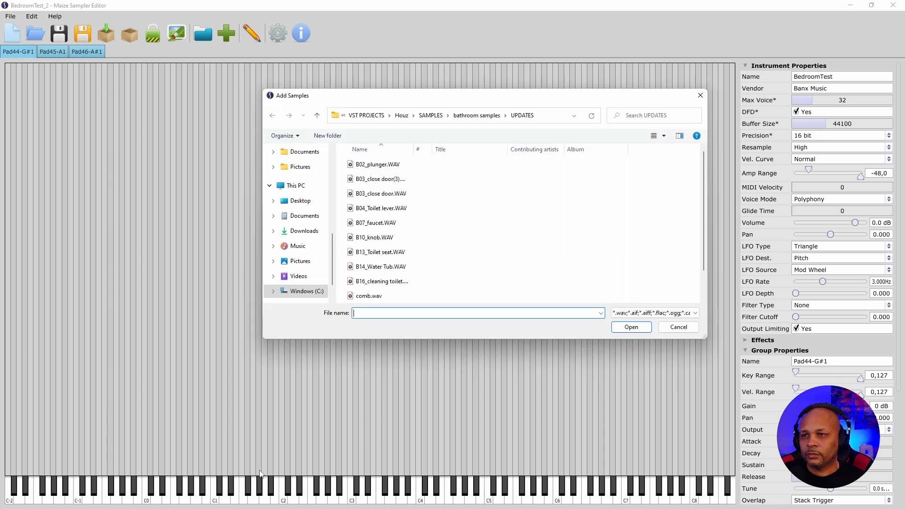
left_click(679, 327)
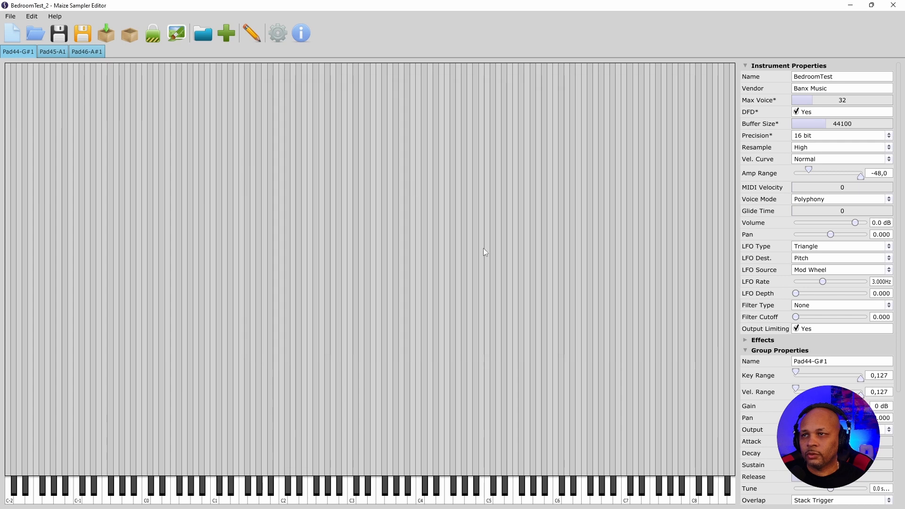
left_click(251, 36)
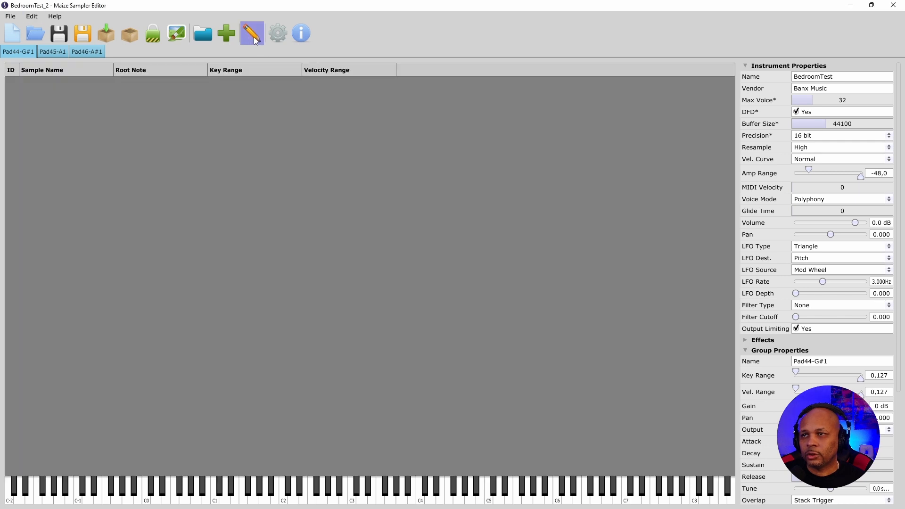
Step: Add 44_B02_chain2.wav from the bedroom 3 > working > update folder to the Pad44-G#1 group
left_click(227, 35)
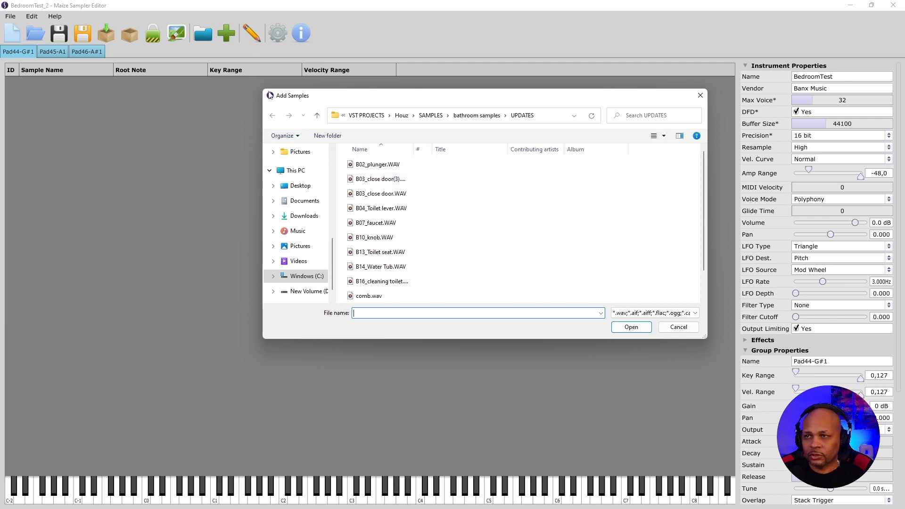
scroll(409, 236, "down", 1)
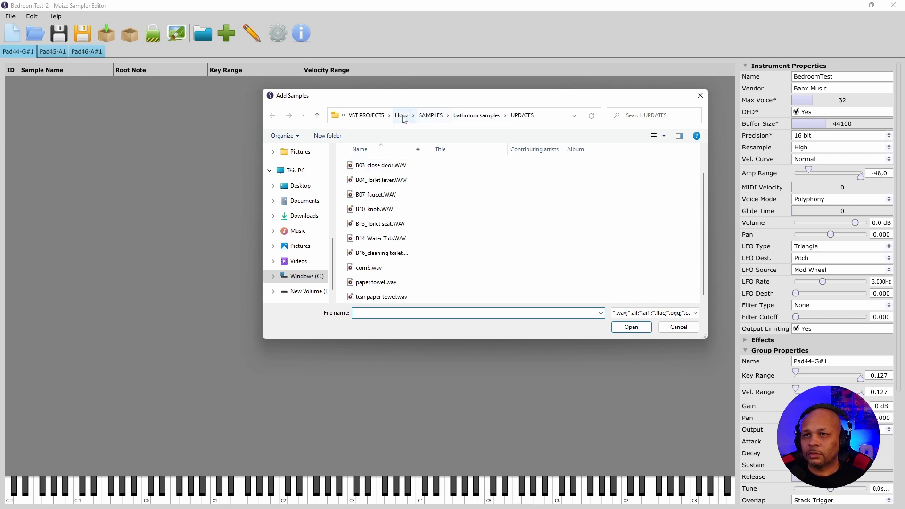
left_click(430, 116)
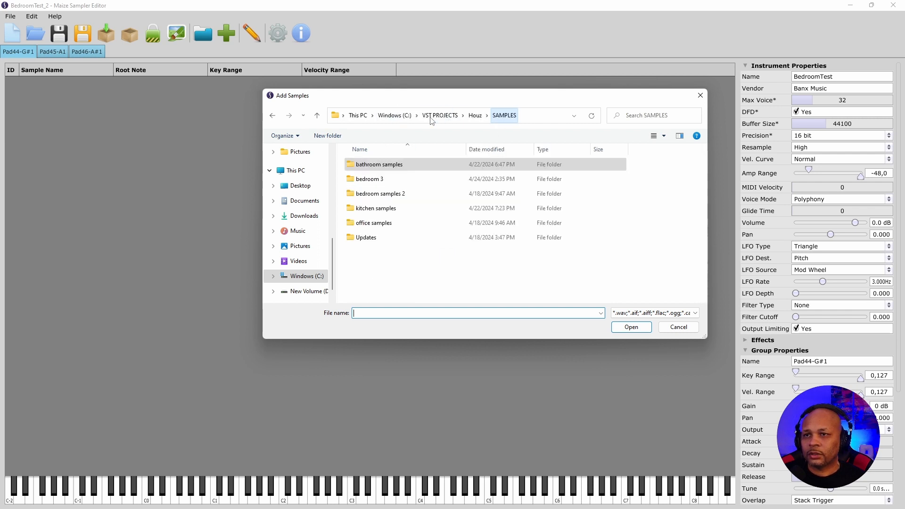
double_click(383, 183)
double_click(374, 164)
double_click(373, 165)
scroll(387, 252, "down", 1)
left_click(379, 253)
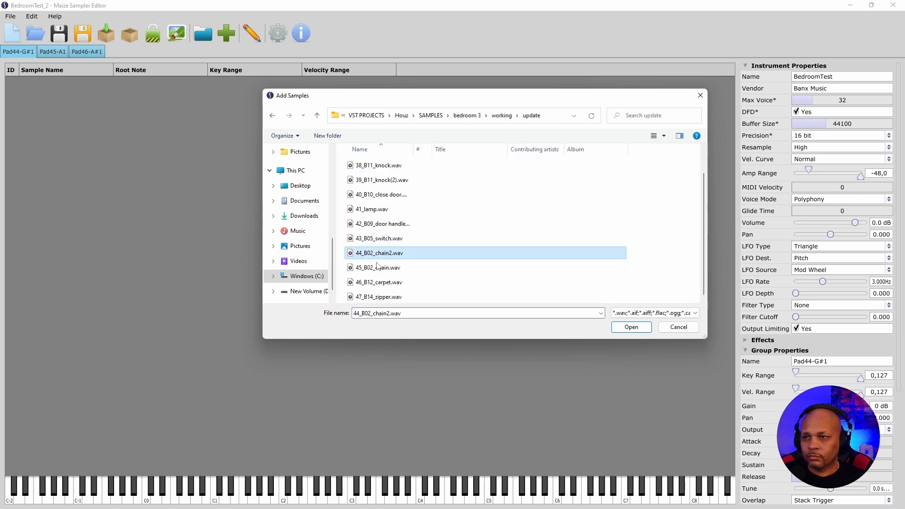
left_click(630, 327)
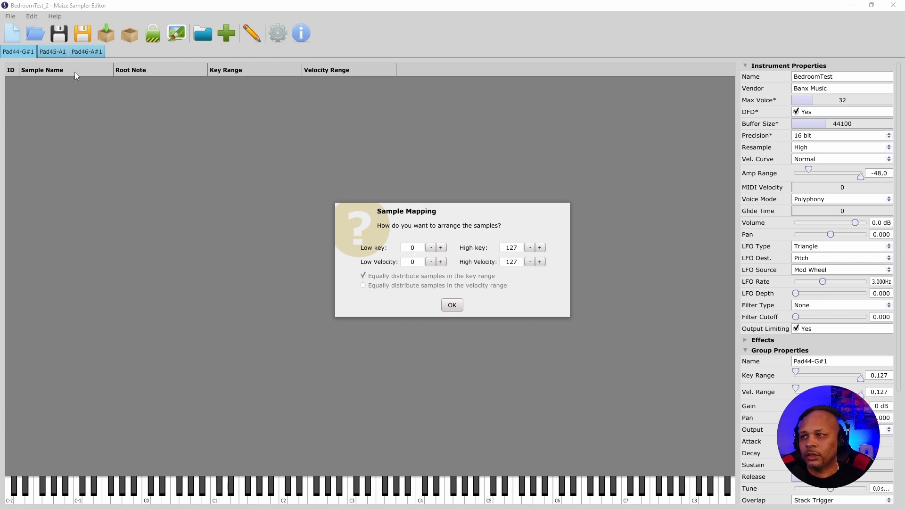
Step: Map the chain2 sample to low key 44 and high key 44, and switch back to the keyboard map view
double_click(420, 247)
type("44")
double_click(513, 248)
type("44")
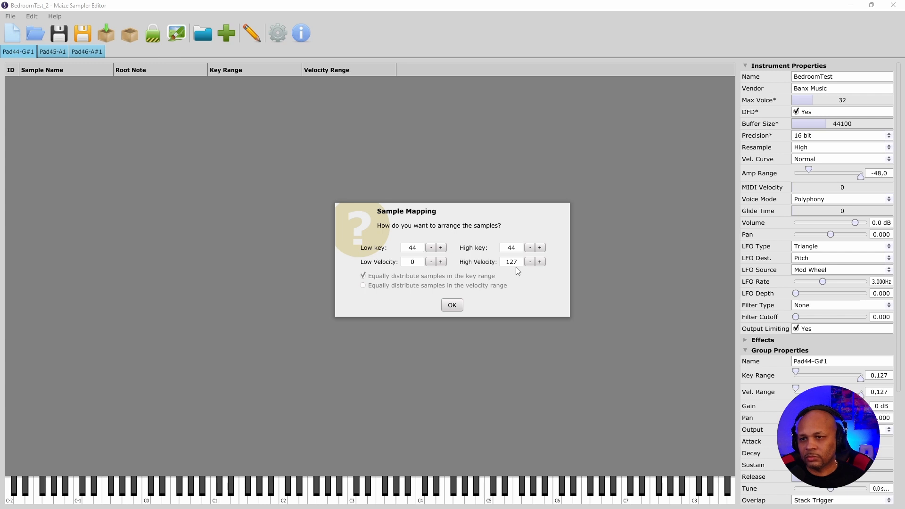
left_click(454, 303)
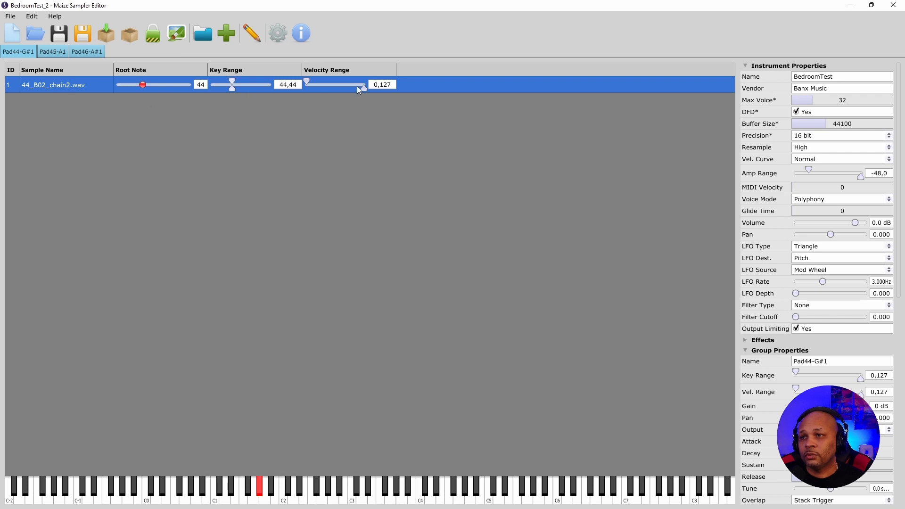
left_click(250, 41)
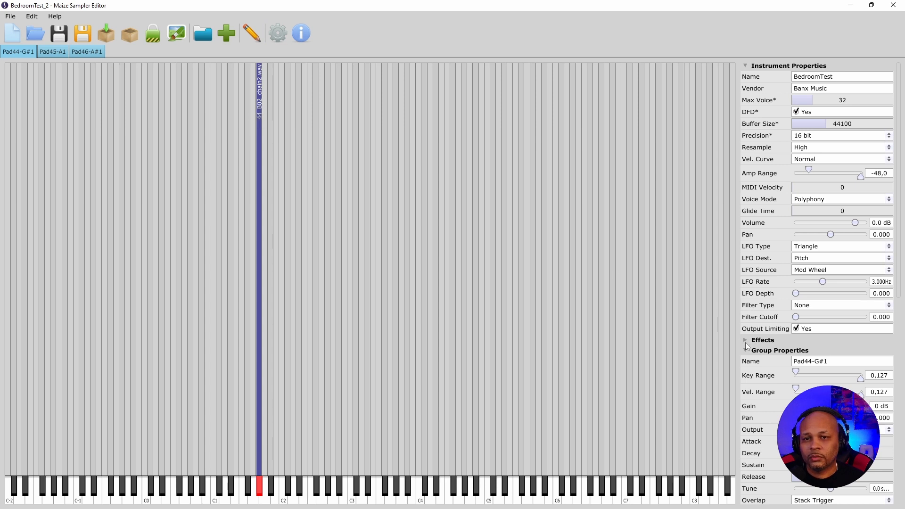
Step: Collapse the instrument properties and set the Pad44-G#1 group's key range to 44,44
left_click(745, 66)
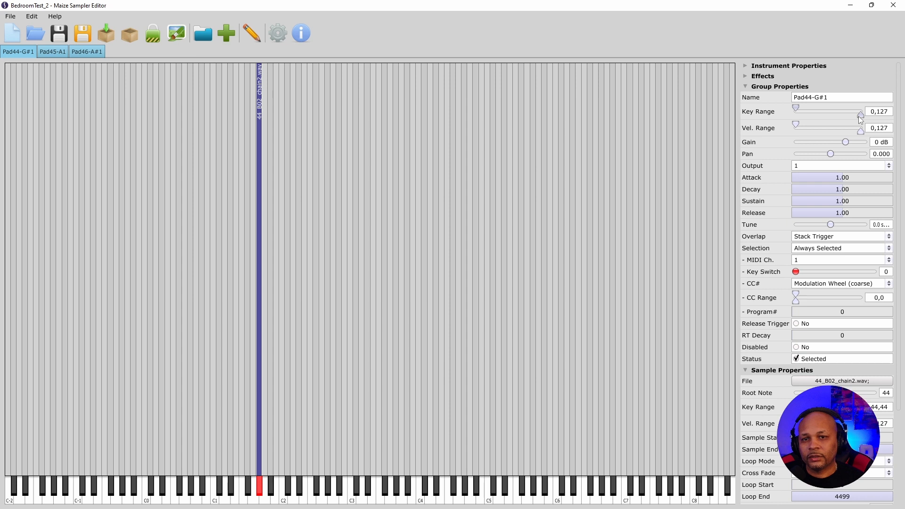
double_click(880, 112)
type("44")
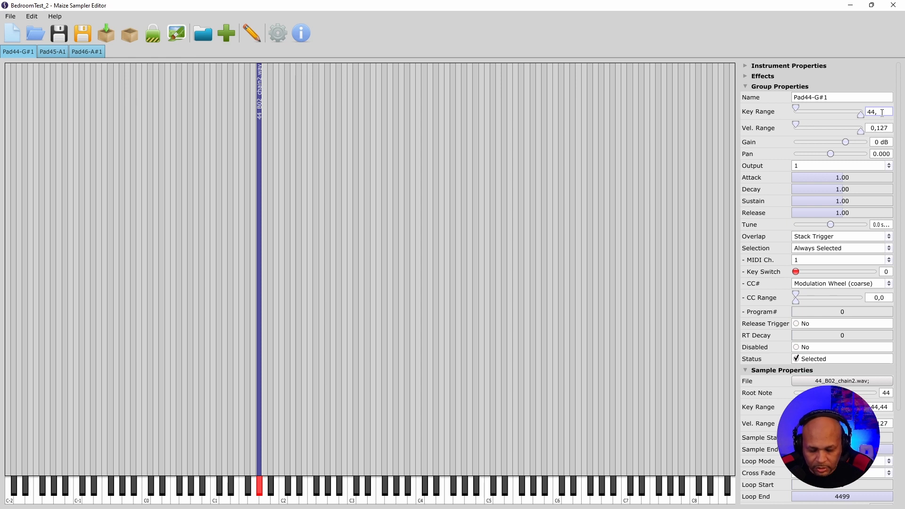
type(",44")
key("Return")
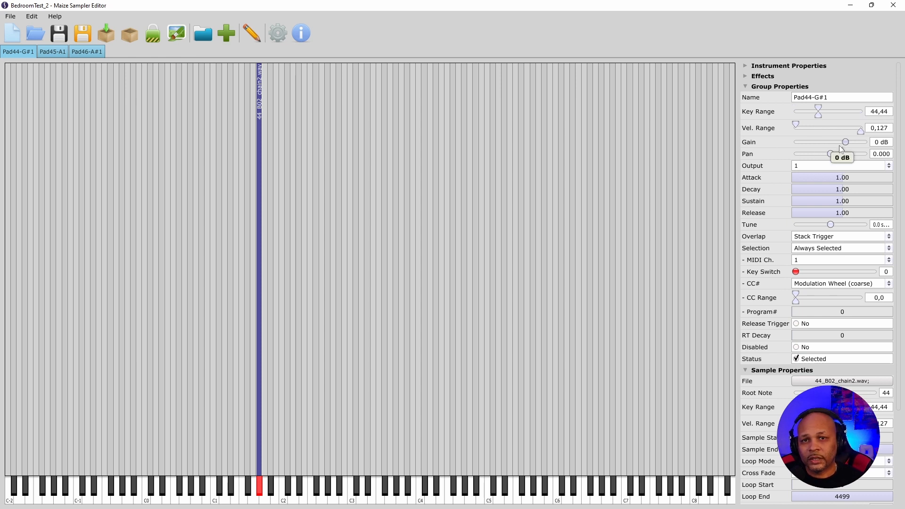
Step: Play the G#1 key on the on-screen keyboard several times to audition the chain2 sample
left_click(260, 490)
left_click(262, 497)
left_click(261, 493)
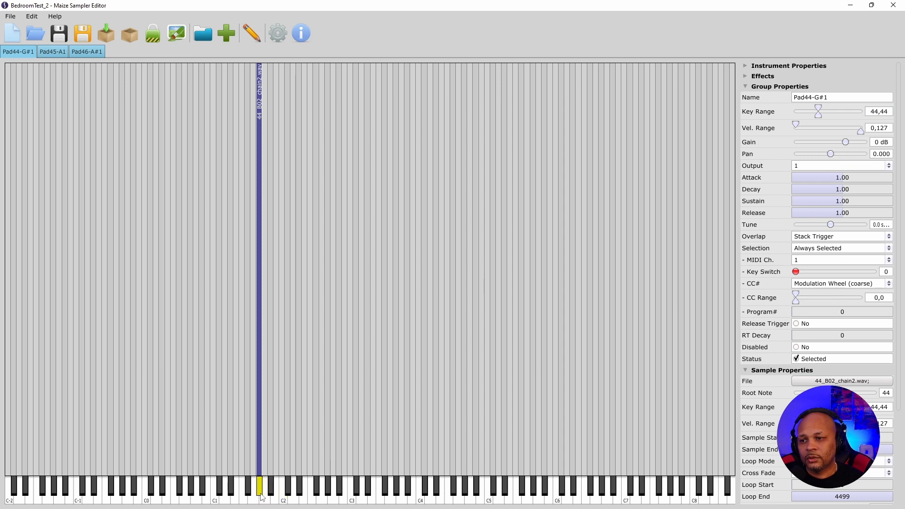
left_click(259, 494)
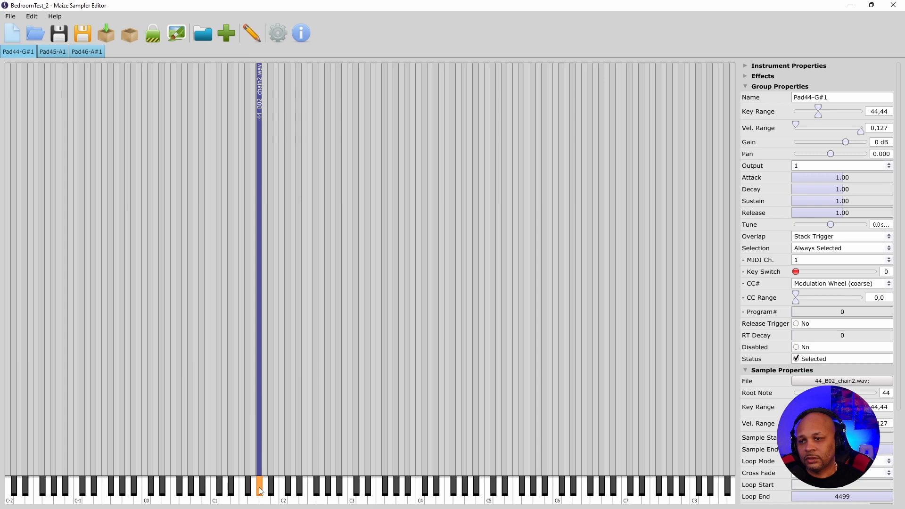
left_click(260, 495)
left_click(259, 496)
left_click(259, 494)
left_click(259, 490)
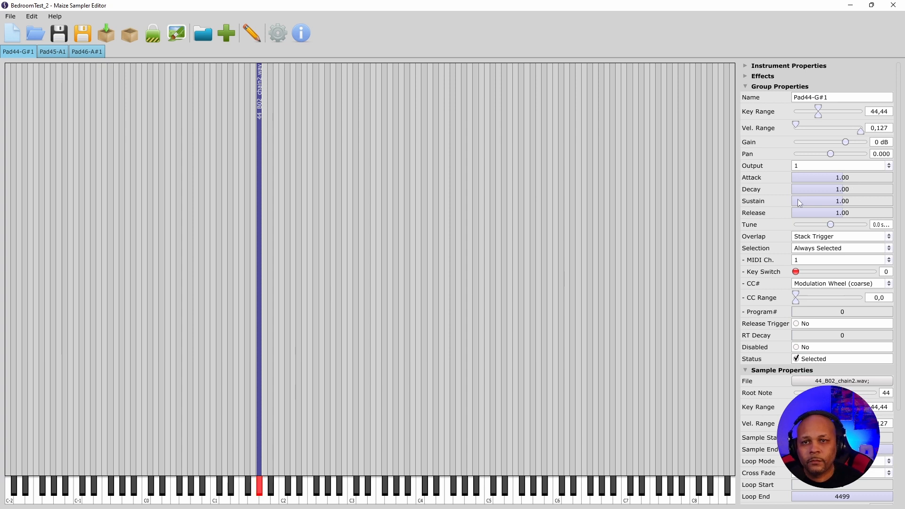
Step: Review the group and sample properties, play the G#1 key, and set the chain2 sample's loop mode to One Shot
scroll(764, 226, "down", 1)
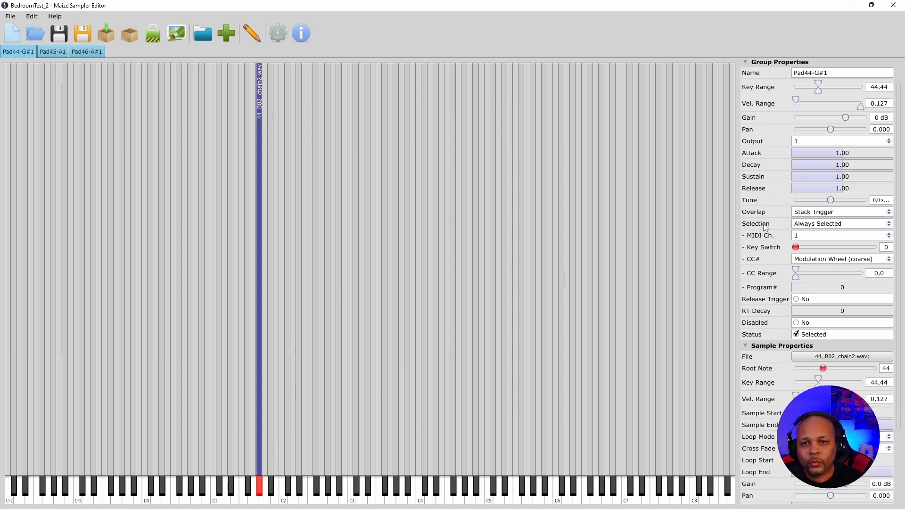
scroll(764, 231, "down", 4)
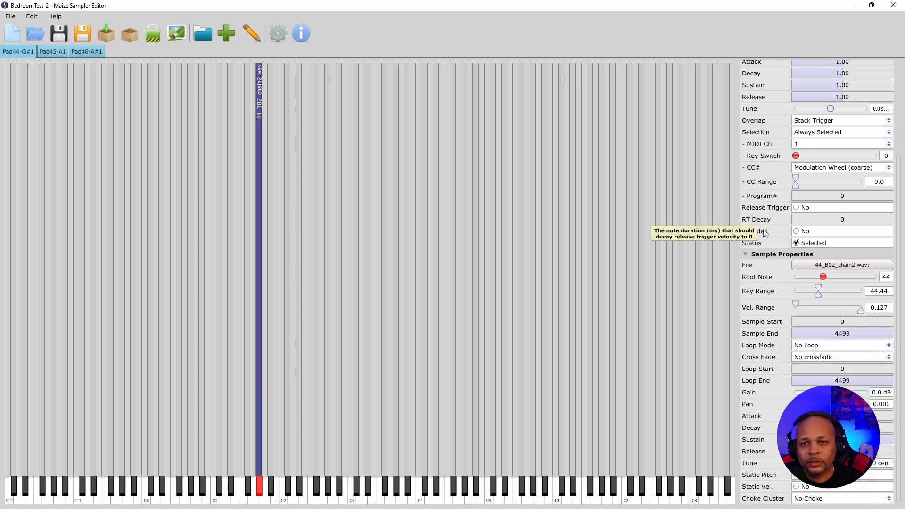
scroll(768, 238, "up", 5)
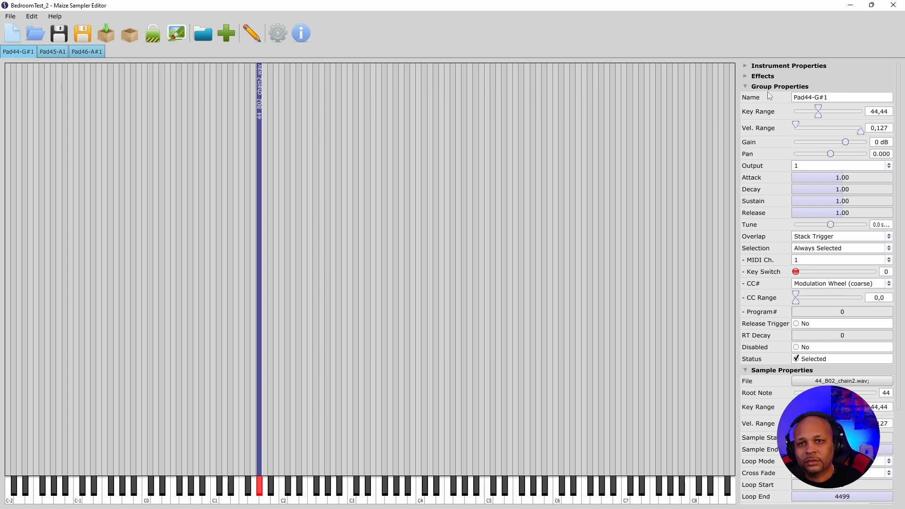
scroll(768, 149, "down", 5)
mouse_move(822, 281)
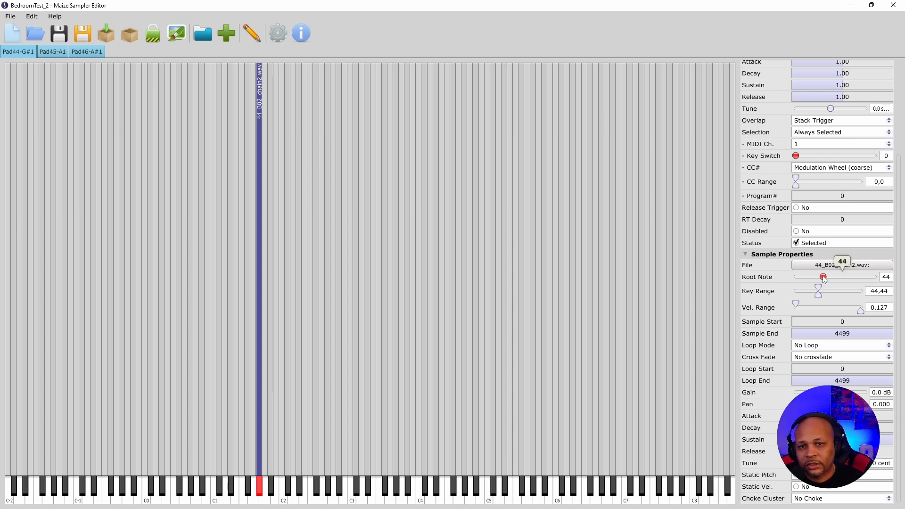
left_click(259, 490)
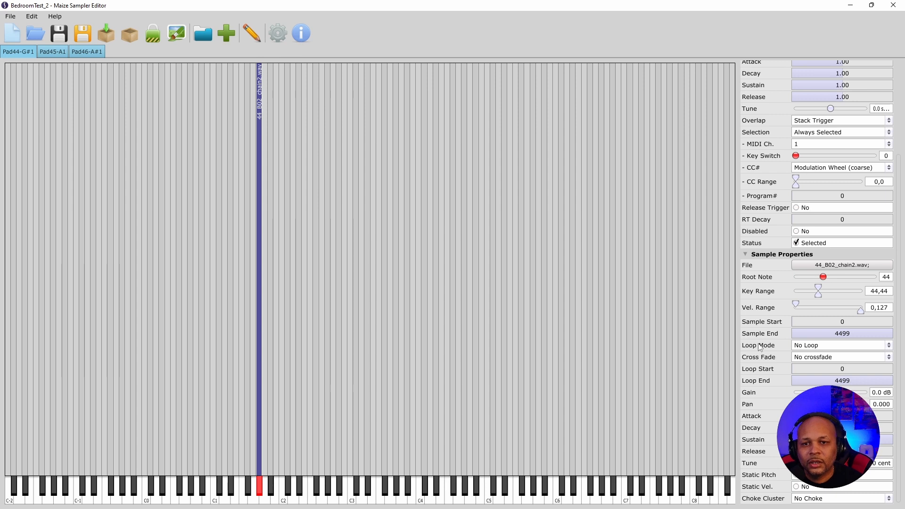
left_click(796, 348)
left_click(808, 361)
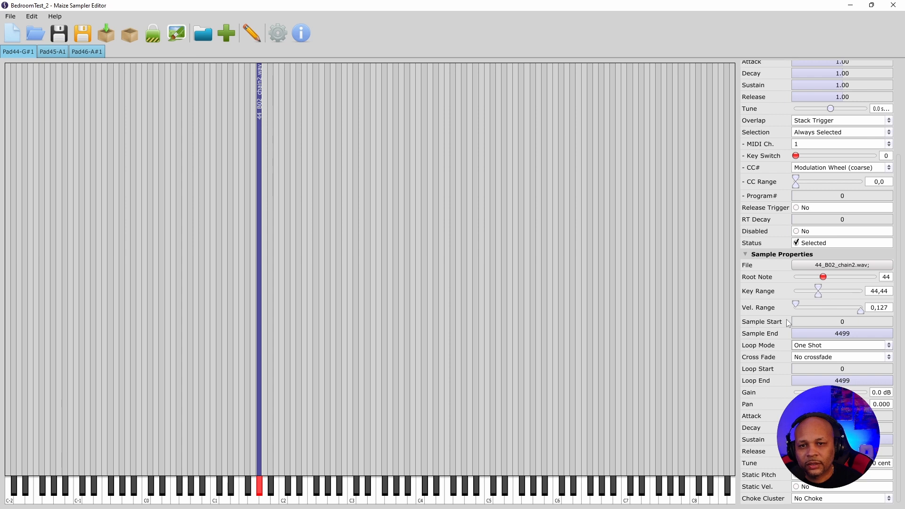
Step: Look through the chain2 sample's loop mode options while keeping One Shot selected
left_click(809, 349)
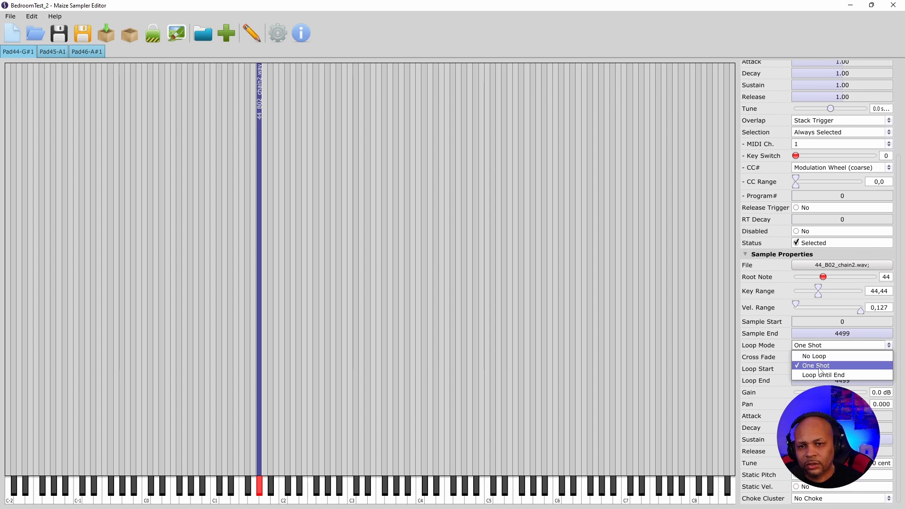
left_click(819, 365)
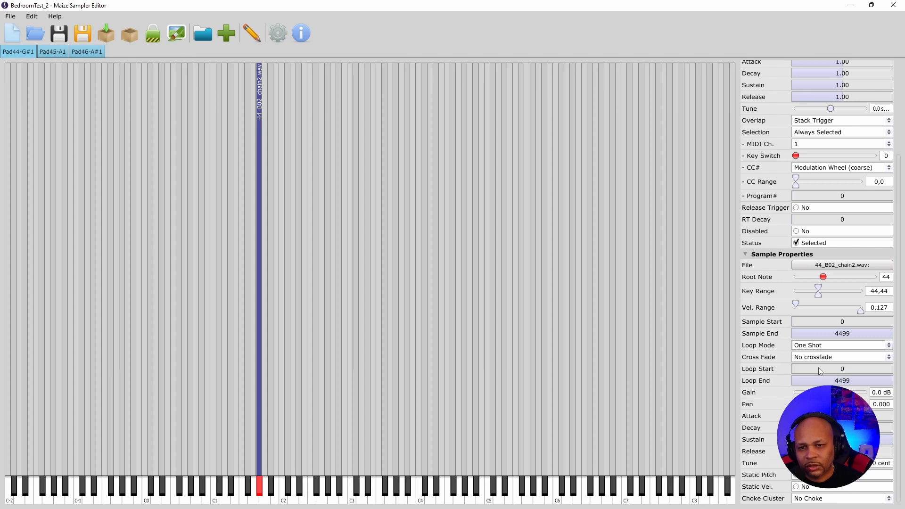
left_click(812, 346)
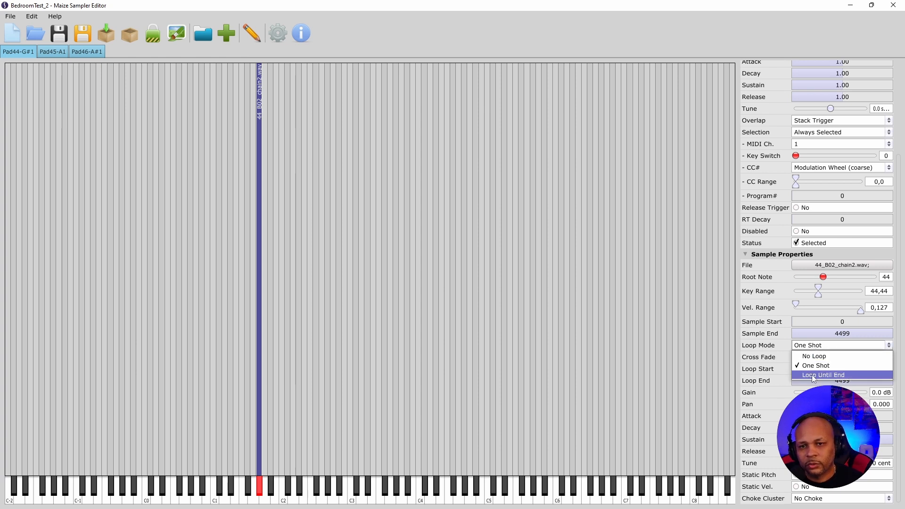
left_click(774, 349)
left_click(809, 346)
left_click(774, 346)
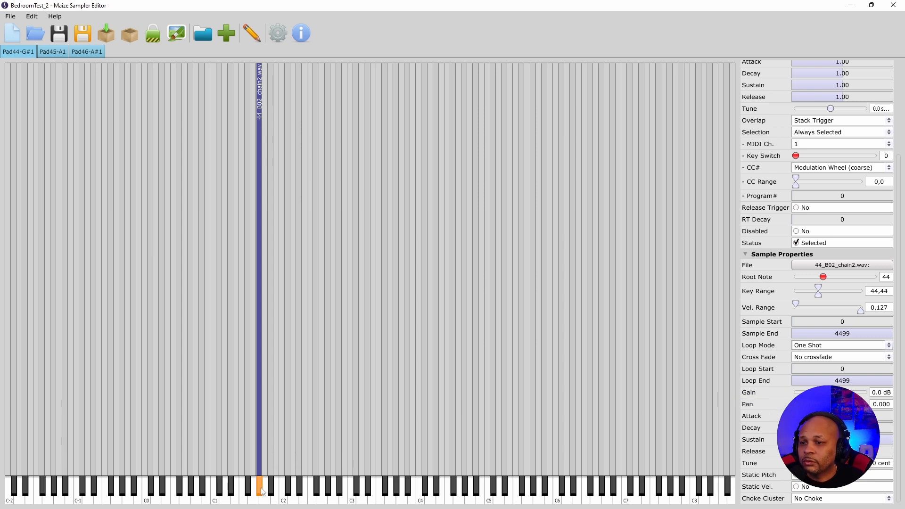
Step: Add 45_B02_chain.wav from the update folder to the Pad45-A1 group, mapped to low key 45 and high key 45
left_click(53, 52)
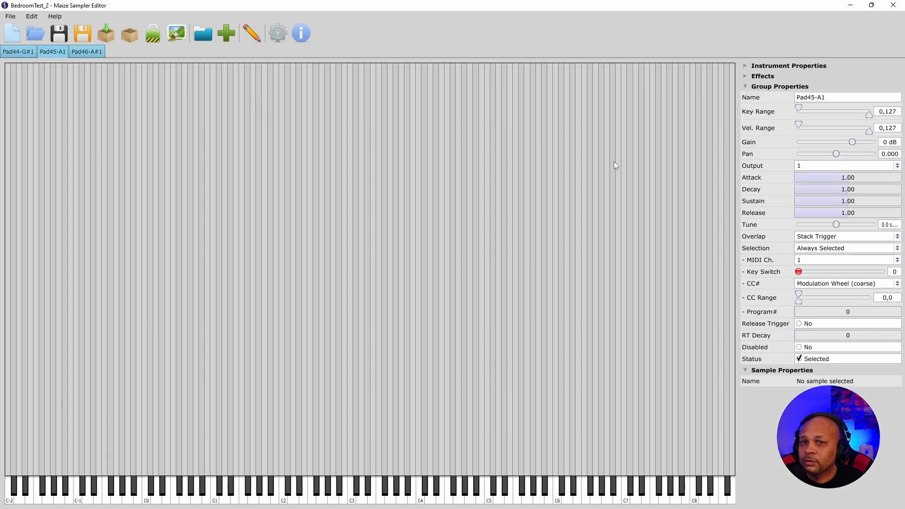
left_click(227, 38)
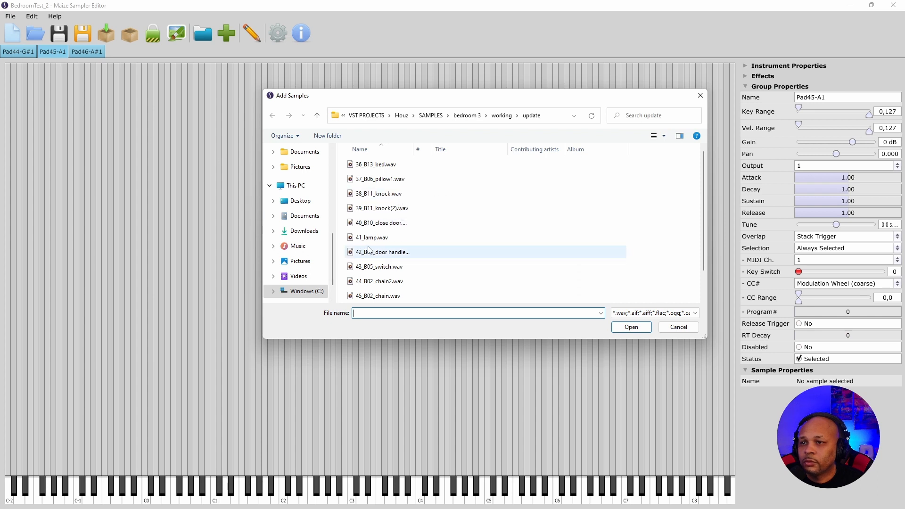
left_click(367, 296)
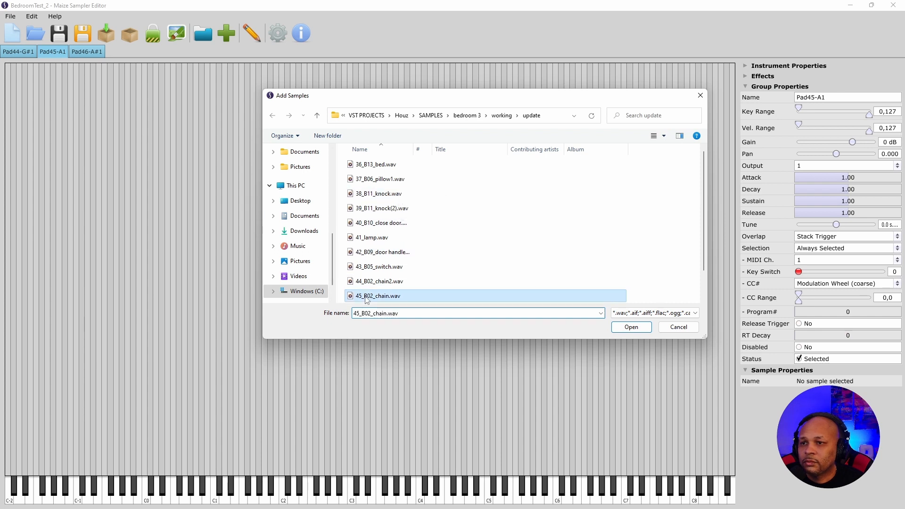
left_click(631, 327)
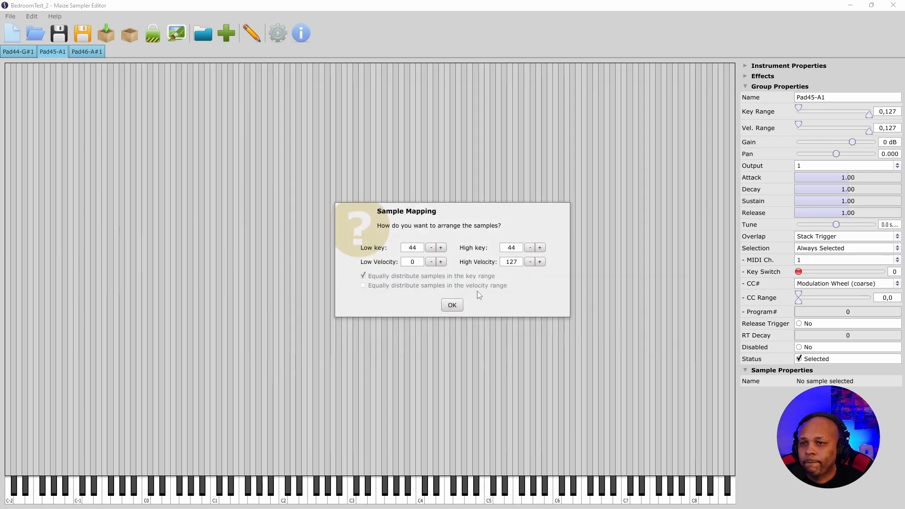
left_click(540, 248)
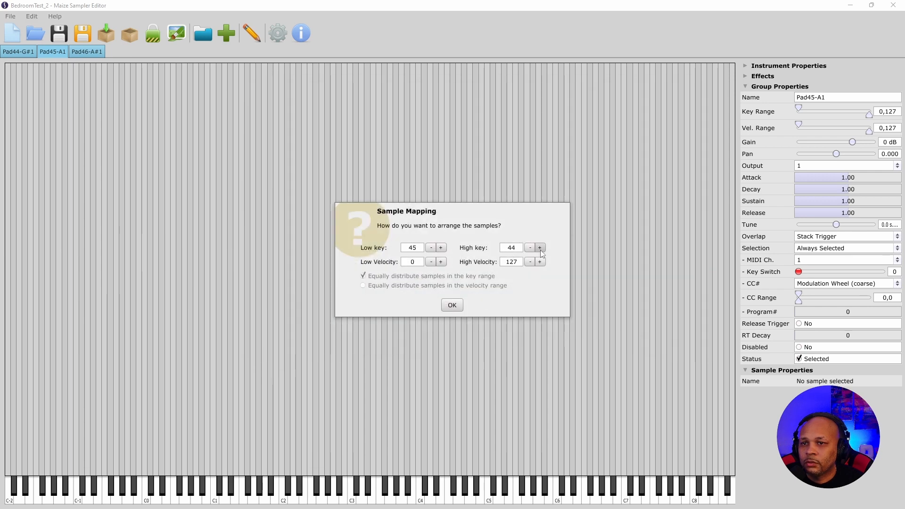
left_click(452, 305)
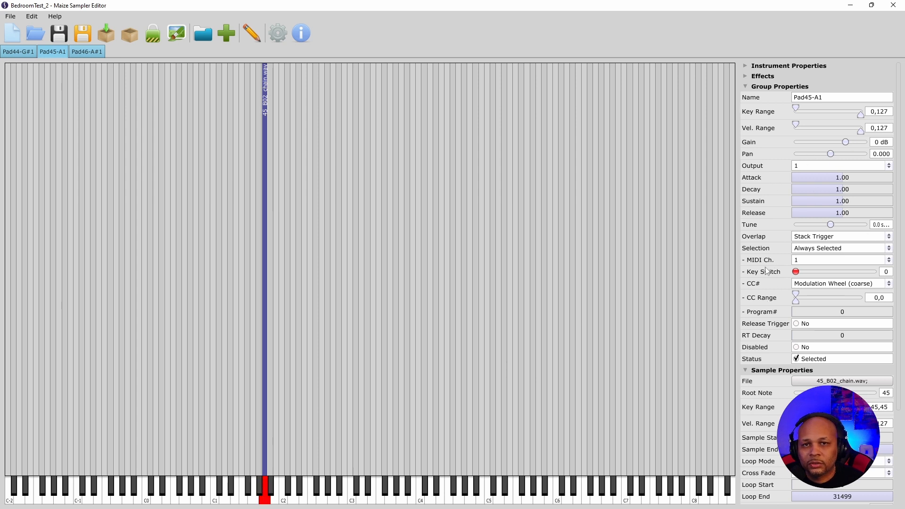
Step: Set the loop mode of the 45_B02_chain.wav sample to One Shot
scroll(829, 134, "down", 5)
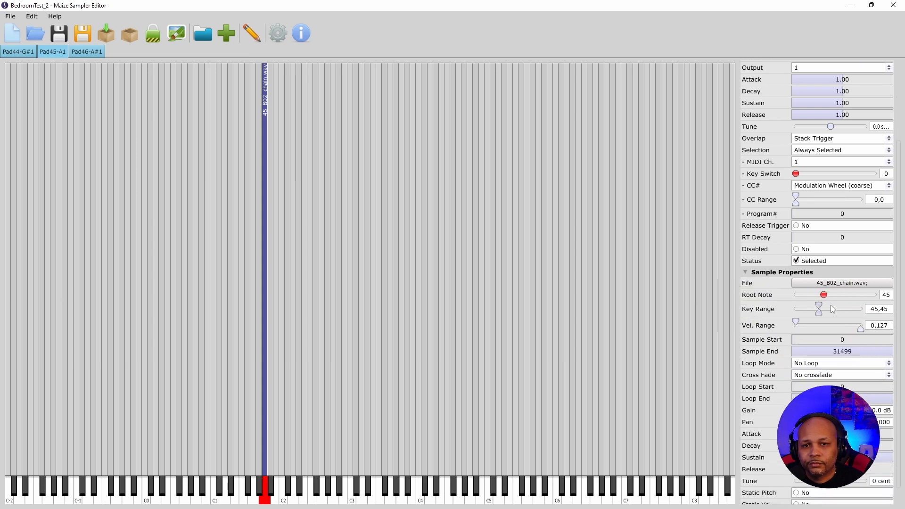
mouse_move(828, 299)
left_click(807, 366)
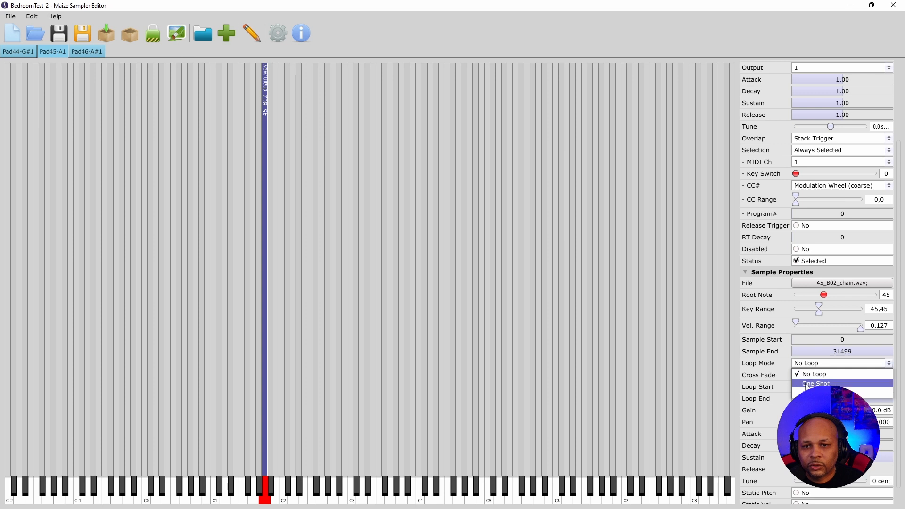
left_click(808, 379)
scroll(765, 387, "down", 1)
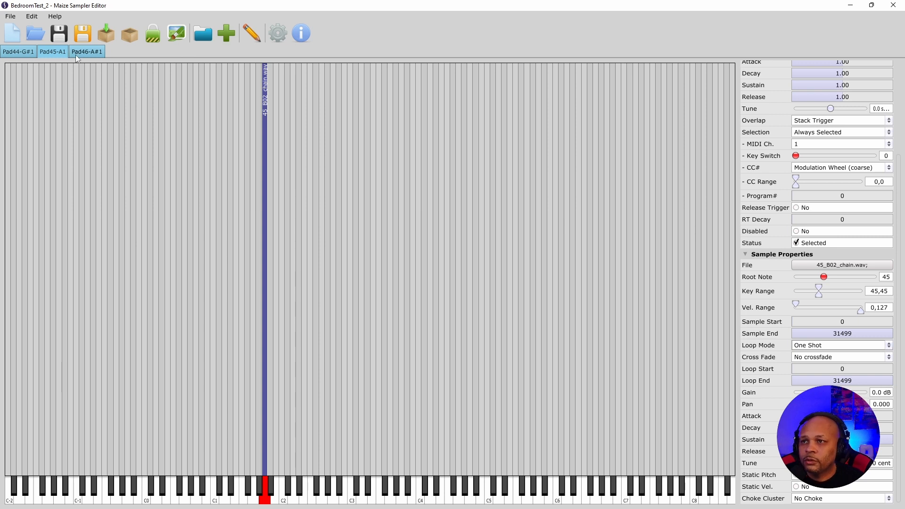
Step: Save the BedroomTest_2 instrument and open the Player GUI Editor, leaving the instrument export cancelled
left_click(59, 36)
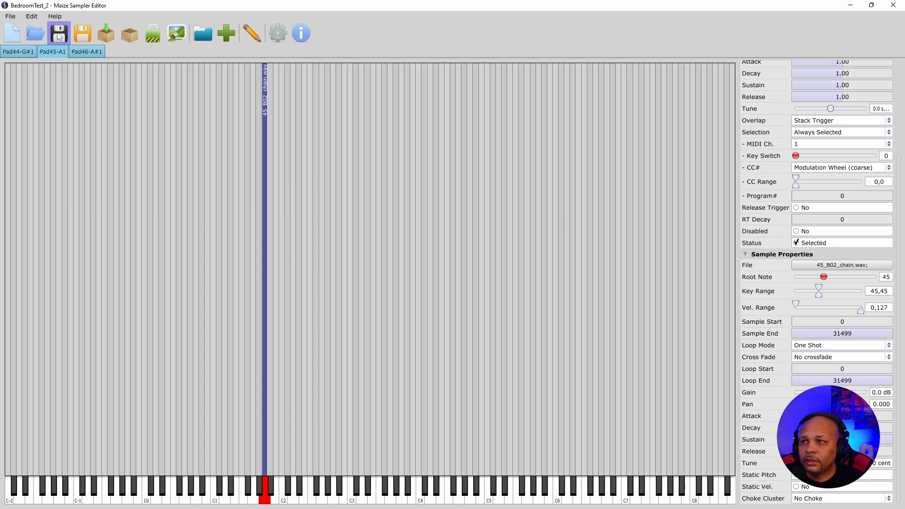
left_click(106, 35)
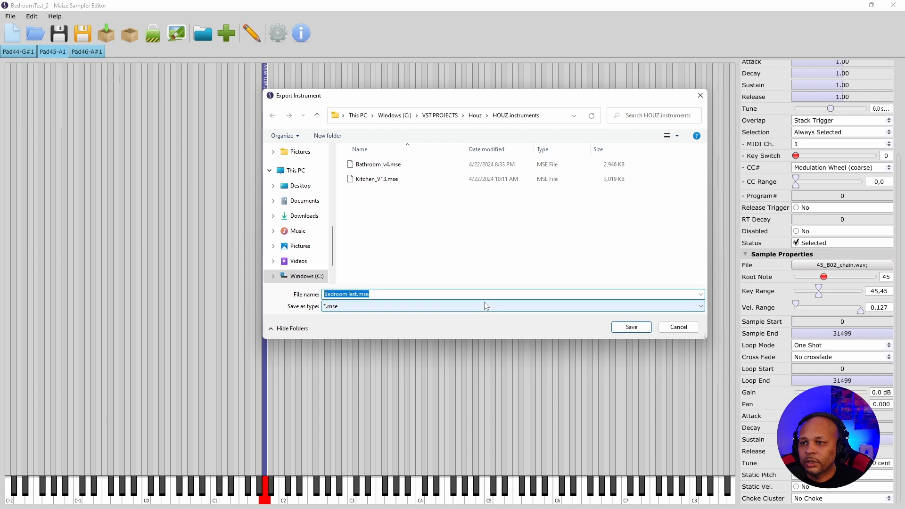
left_click(679, 328)
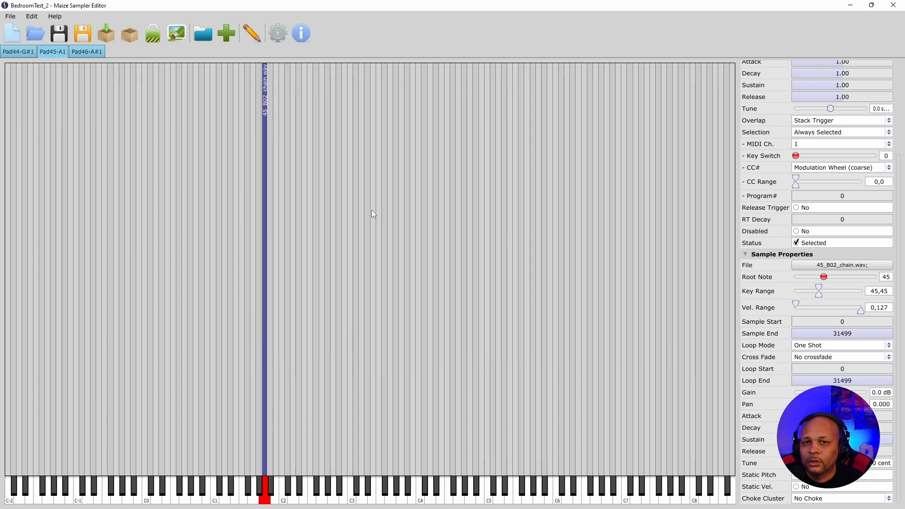
left_click(176, 35)
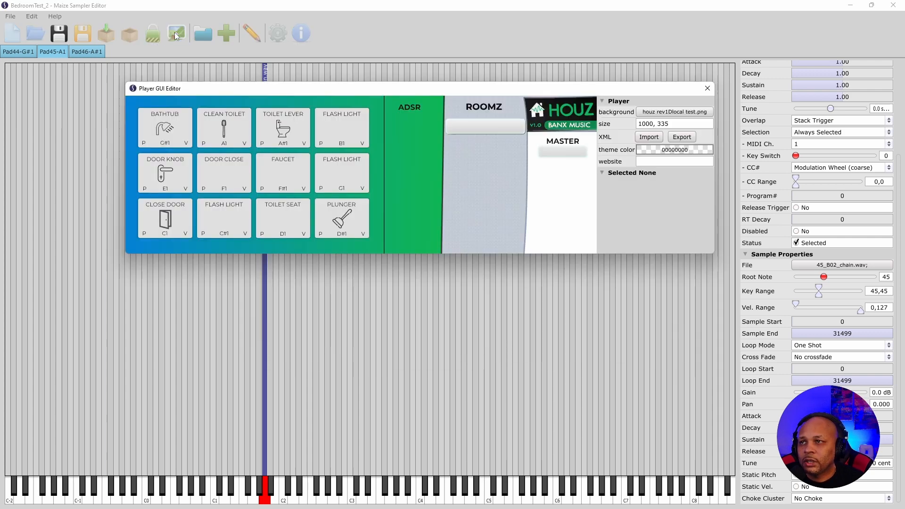
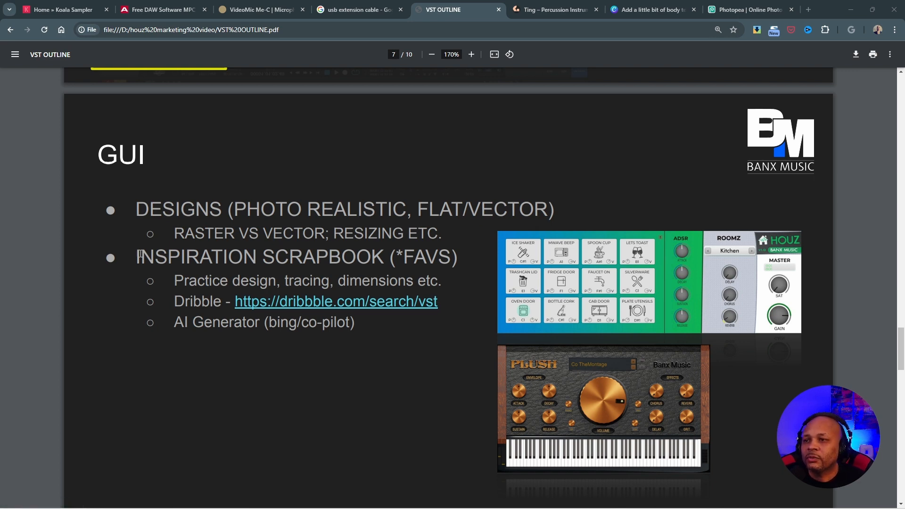
Step: Open the Dribbble VST search link from the outline's inspiration scrapbook section and examine the plugin interface designs
left_click_drag(140, 255, 310, 261)
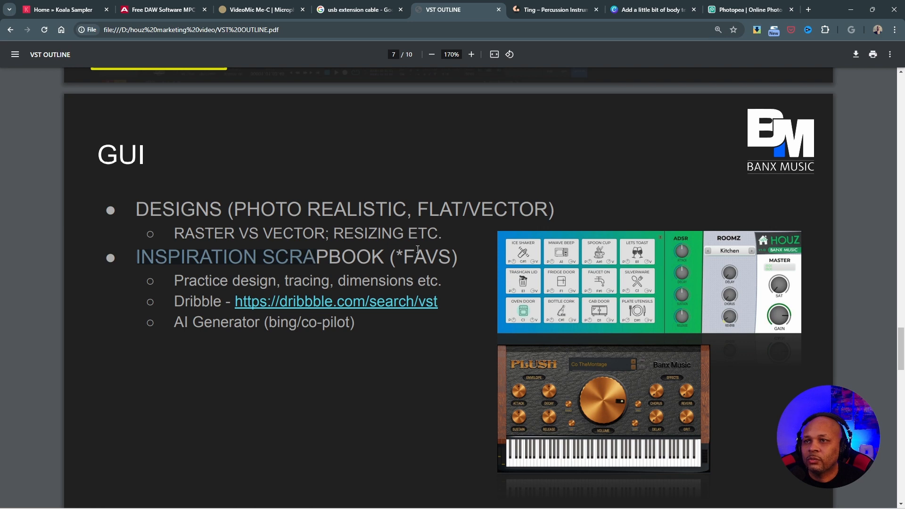
left_click(380, 304)
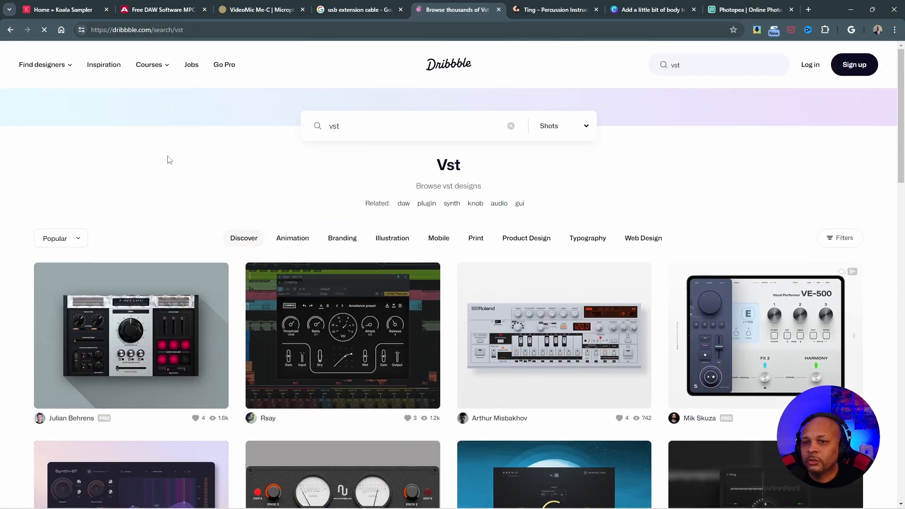
scroll(171, 158, "down", 3)
scroll(264, 176, "down", 10)
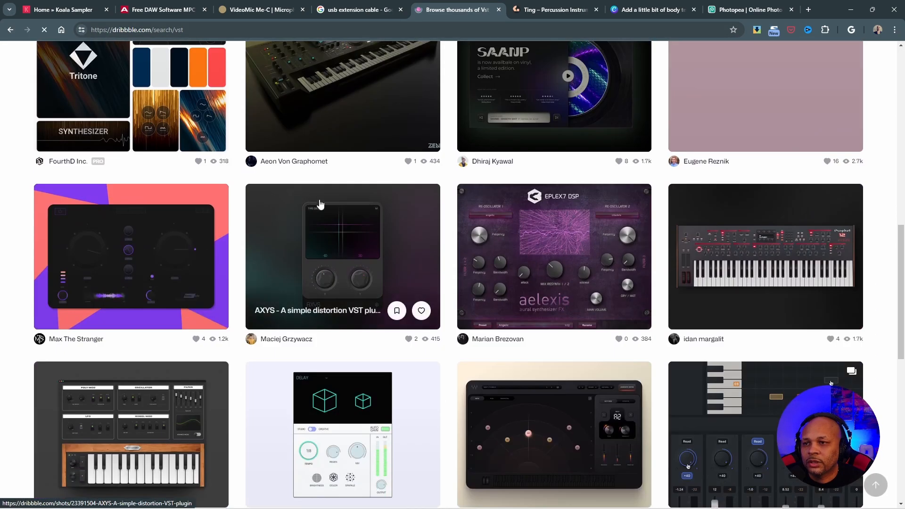
scroll(364, 225, "down", 8)
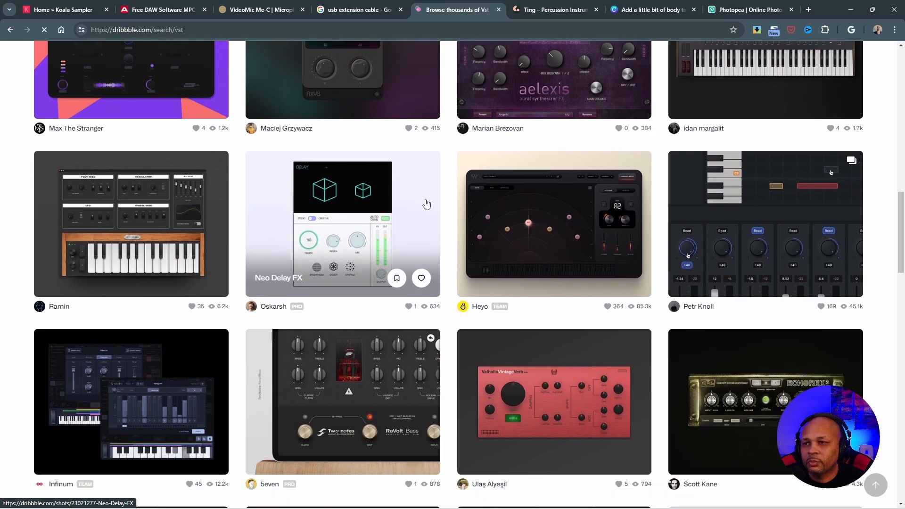
scroll(364, 201, "down", 8)
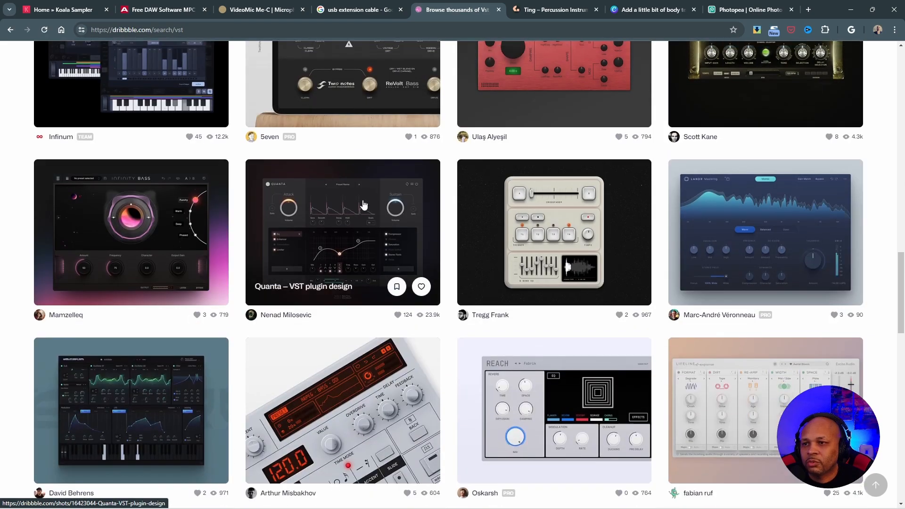
scroll(542, 203, "down", 5)
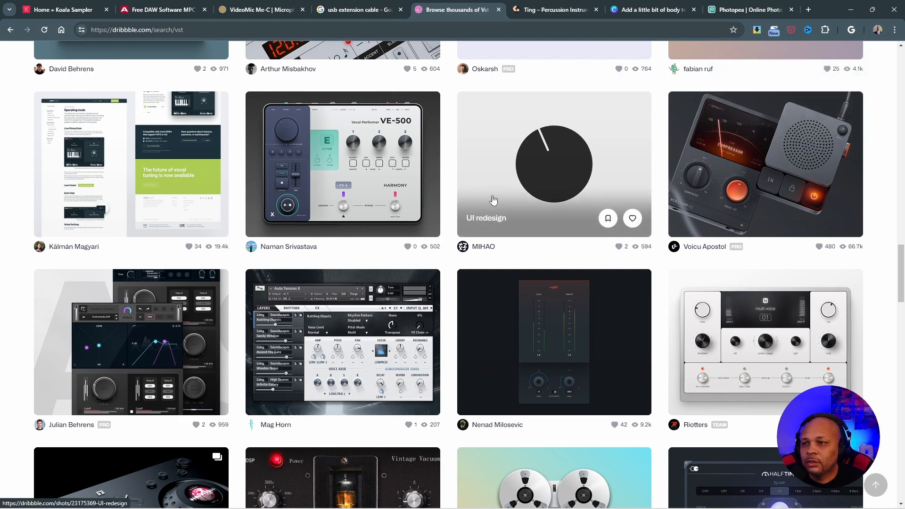
scroll(480, 243, "down", 3)
scroll(481, 242, "down", 12)
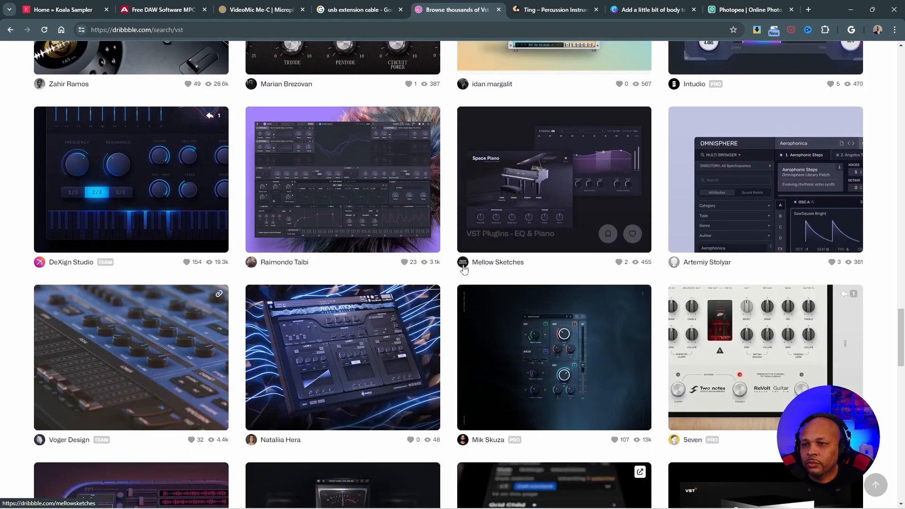
scroll(539, 368, "down", 7)
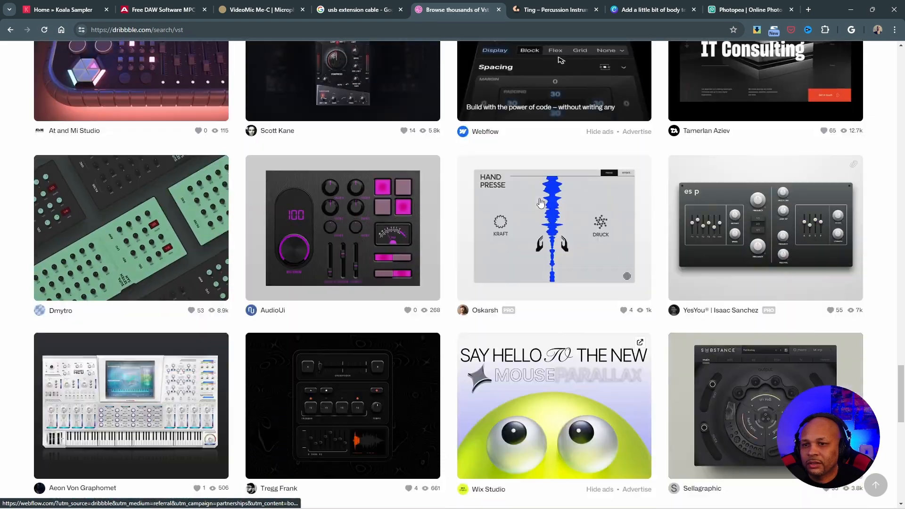
scroll(526, 215, "down", 3)
scroll(530, 353, "up", 2)
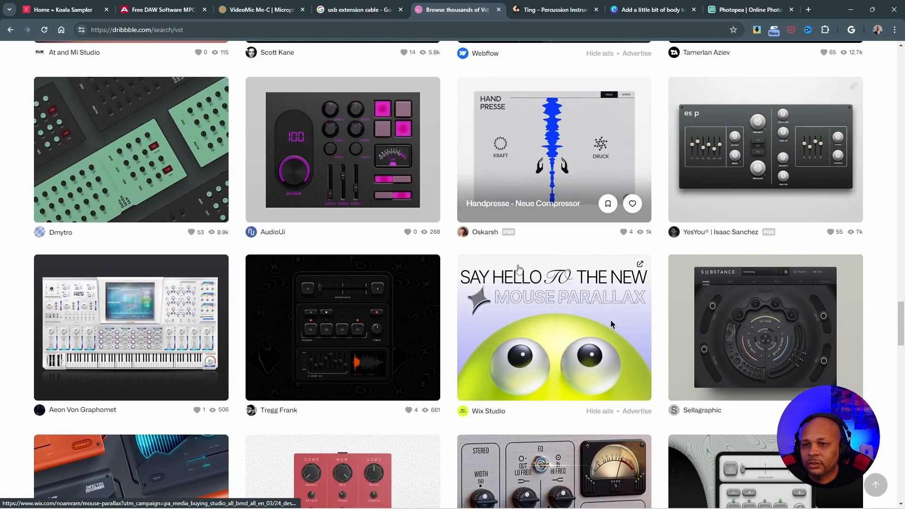
scroll(530, 354, "down", 5)
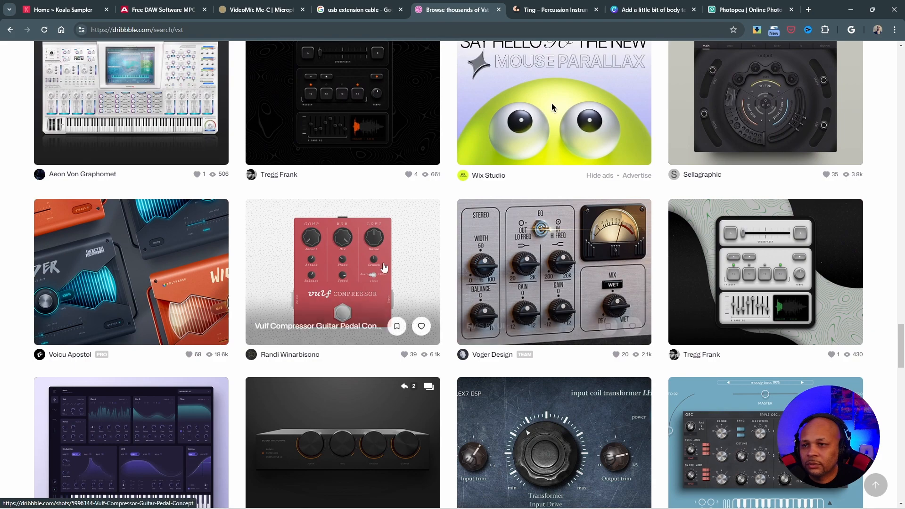
scroll(358, 278, "down", 5)
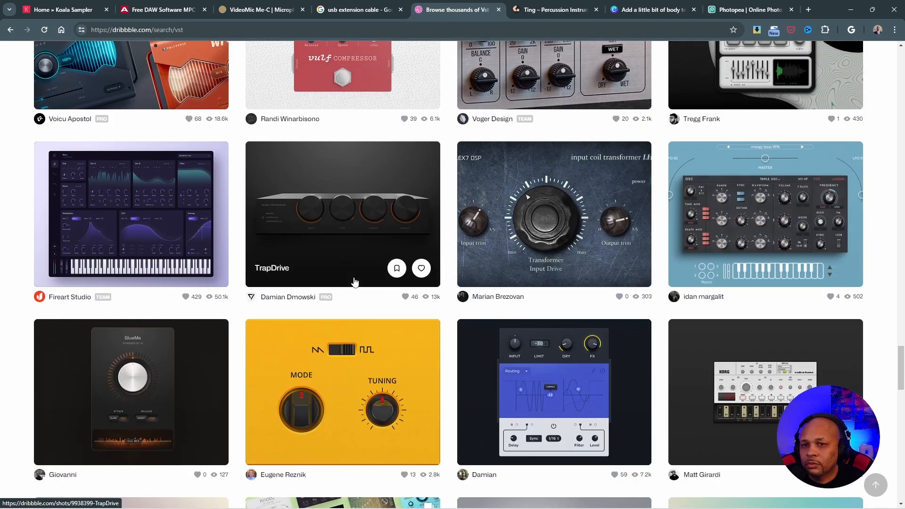
scroll(354, 281, "down", 4)
scroll(355, 278, "down", 5)
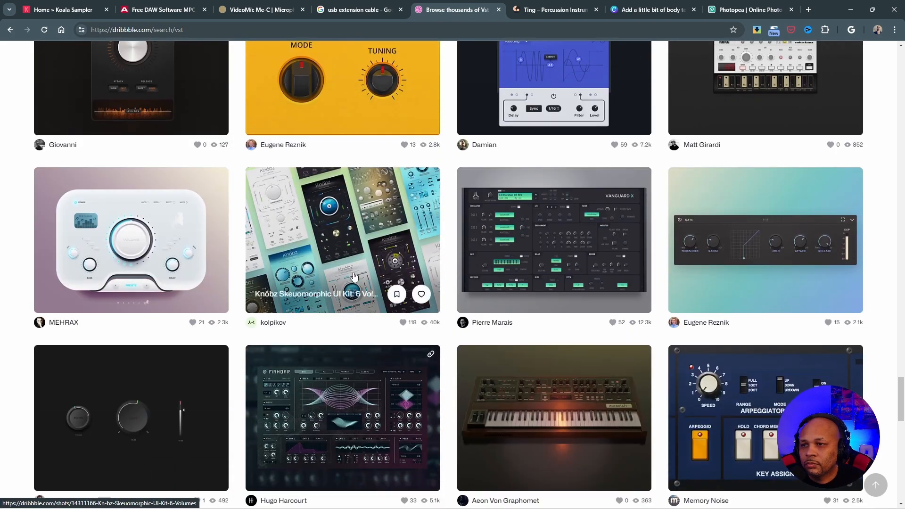
scroll(354, 278, "down", 5)
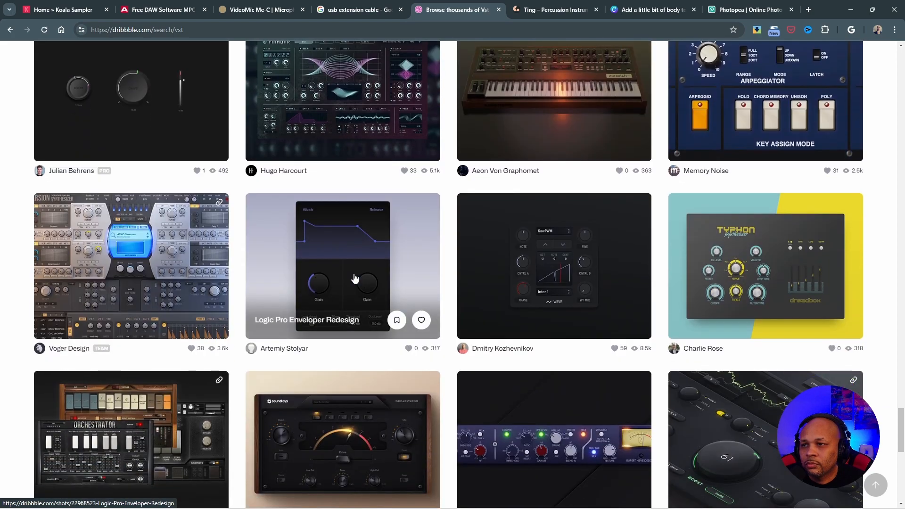
scroll(355, 278, "down", 5)
scroll(354, 278, "up", 10)
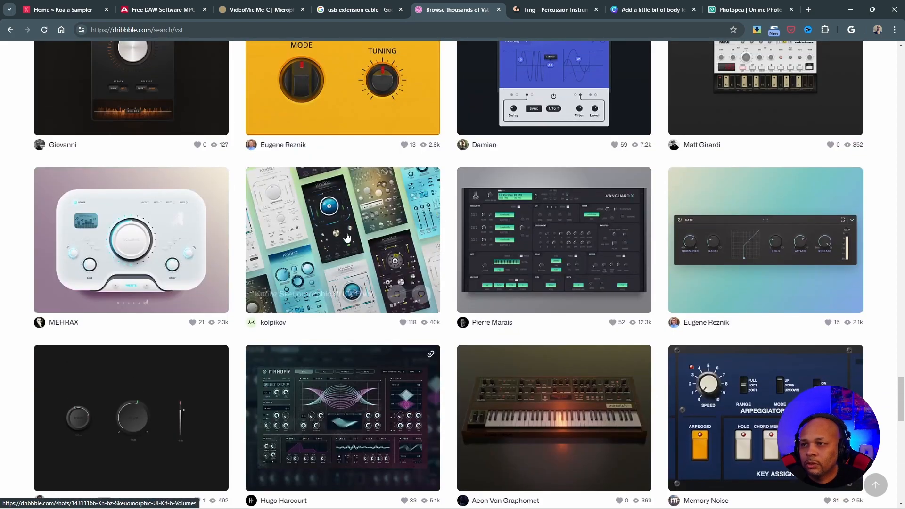
Step: View the "simple vst ui kit" shot with its knobs and slider, and return to the VST results
scroll(347, 237, "down", 4)
left_click(181, 336)
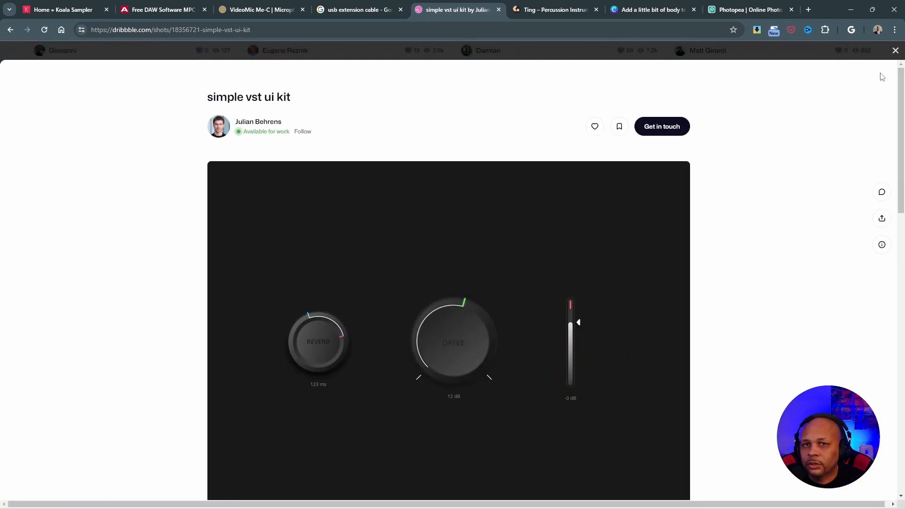
left_click(894, 50)
Step: View the yellow "got some acid? (wip)" shot with the Mode and Tuning knobs, and return to the results
scroll(460, 206, "up", 12)
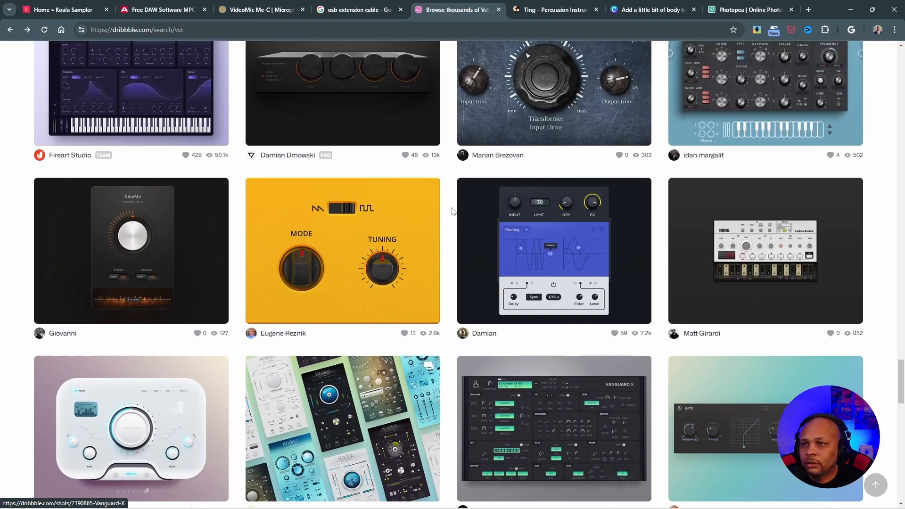
scroll(414, 275, "down", 5)
left_click(415, 275)
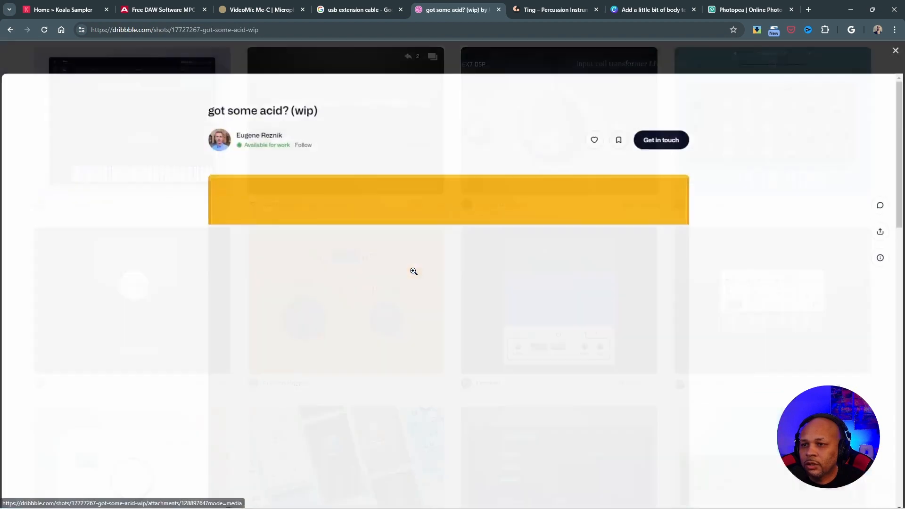
scroll(622, 127, "down", 3)
scroll(589, 167, "up", 3)
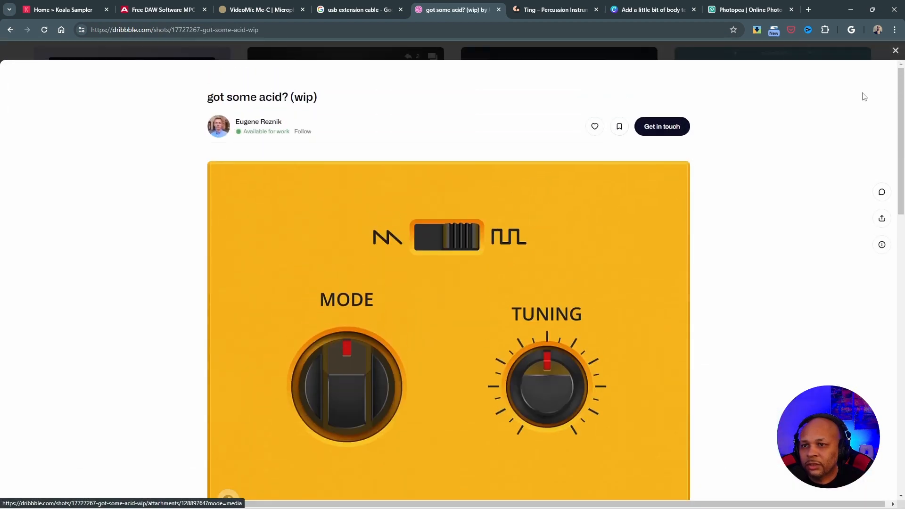
left_click(898, 51)
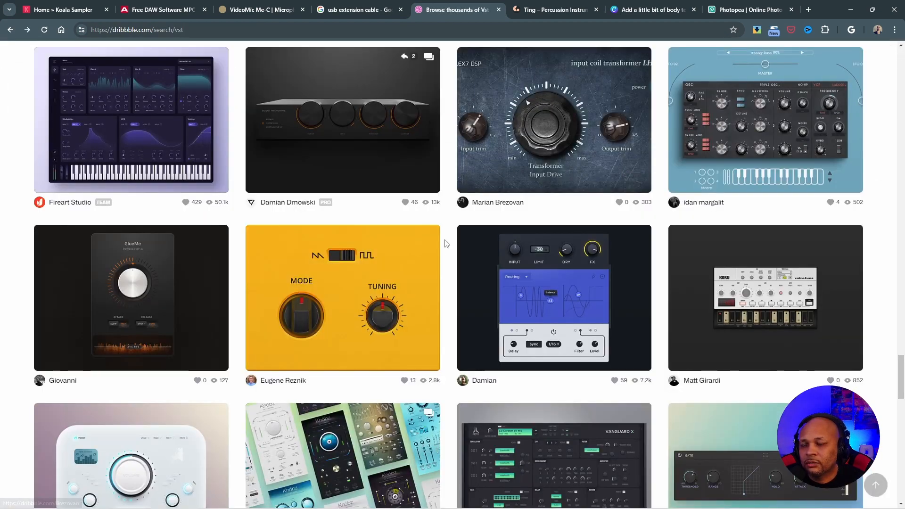
Step: Look back through the VST design results up to the start of the Dribbble page
scroll(450, 234, "up", 6)
scroll(447, 245, "up", 10)
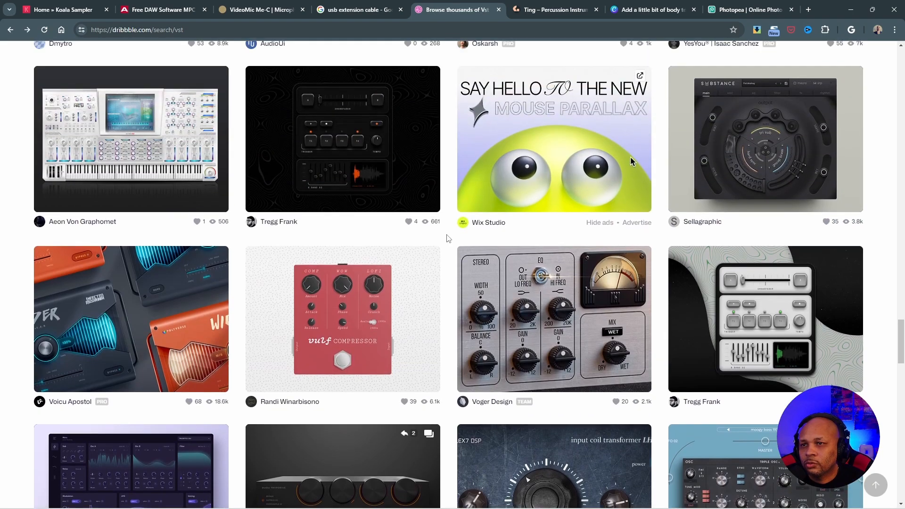
scroll(442, 253, "up", 8)
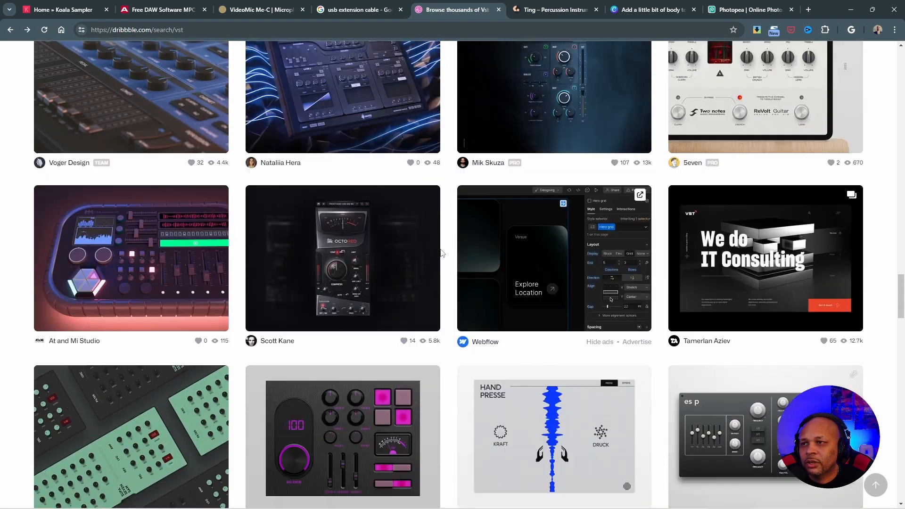
scroll(368, 278, "up", 12)
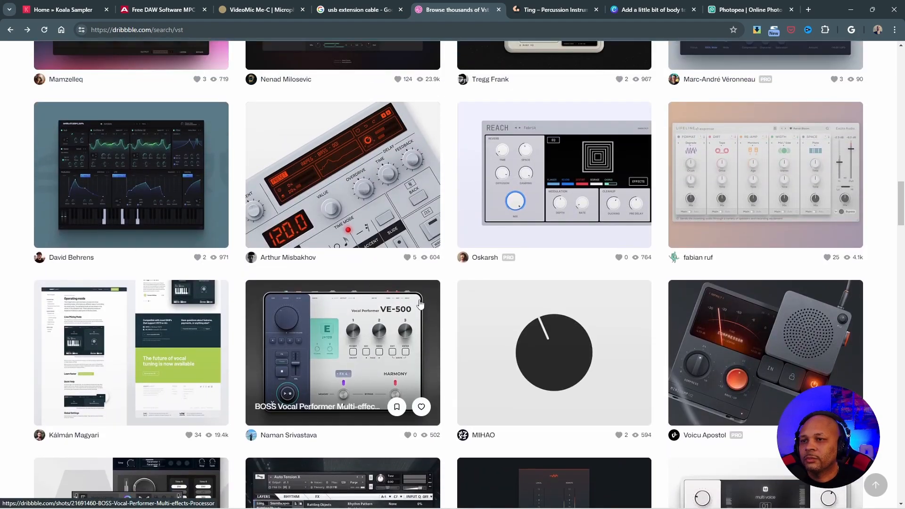
scroll(369, 289, "up", 4)
scroll(288, 318, "up", 5)
scroll(355, 264, "up", 17)
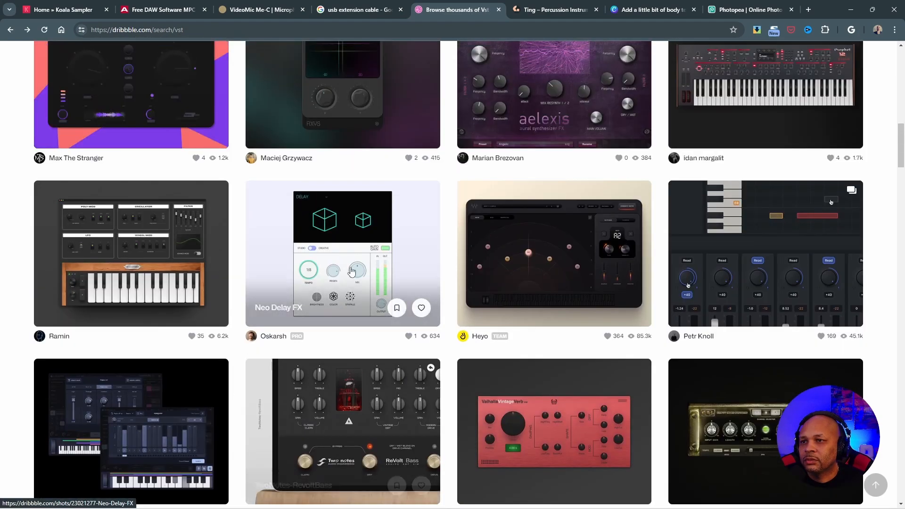
scroll(505, 149, "up", 4)
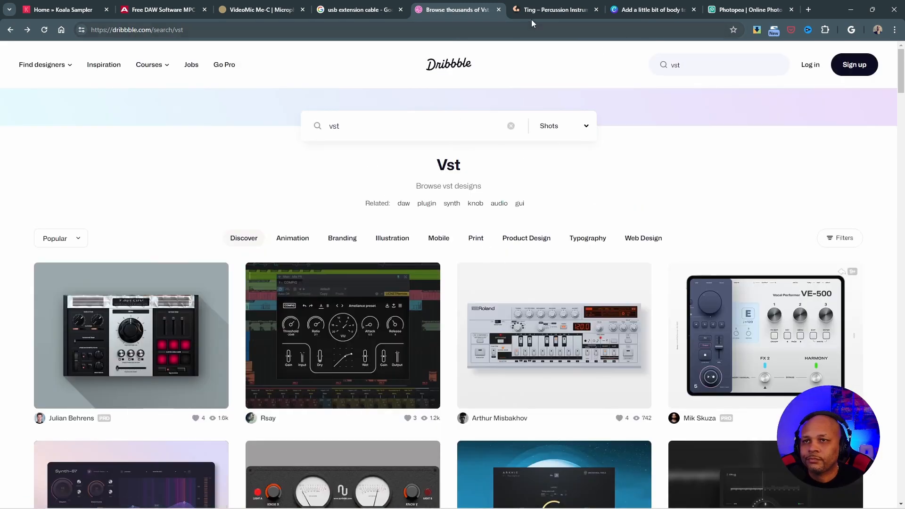
Step: Capture a Snipping Tool screenshot of the whole Ting plugin interface on the Klevgrand product page, and return to the page
left_click(542, 11)
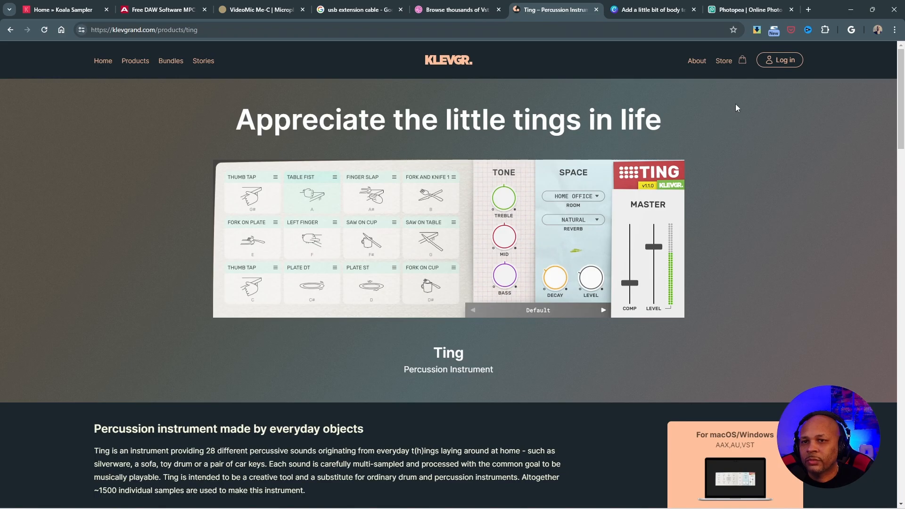
mouse_move(405, 507)
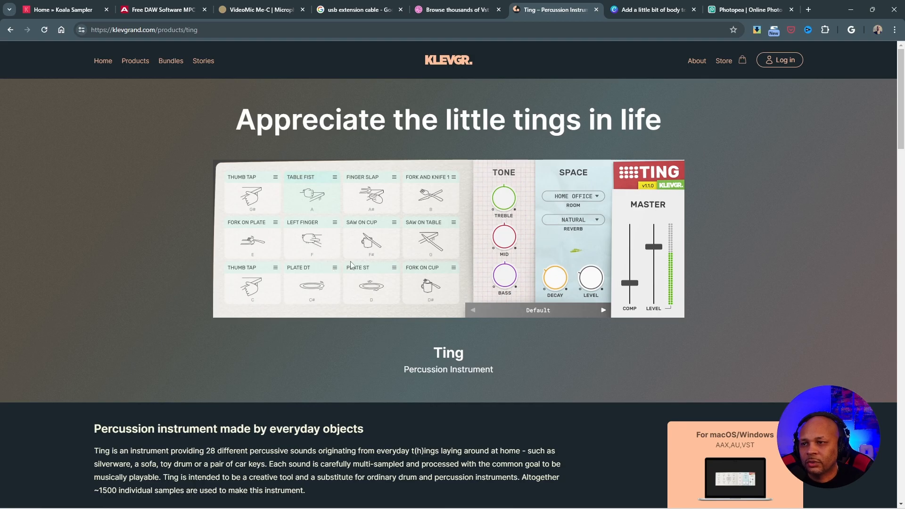
mouse_move(473, 507)
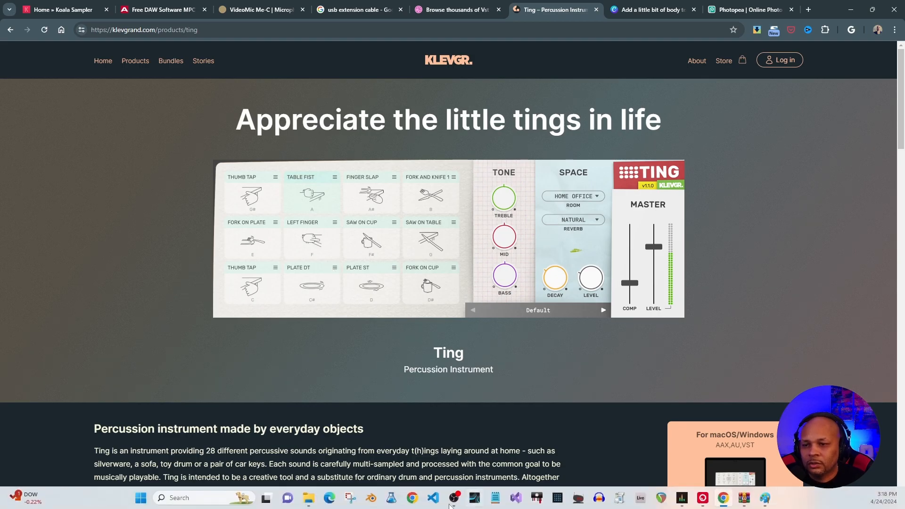
left_click(349, 498)
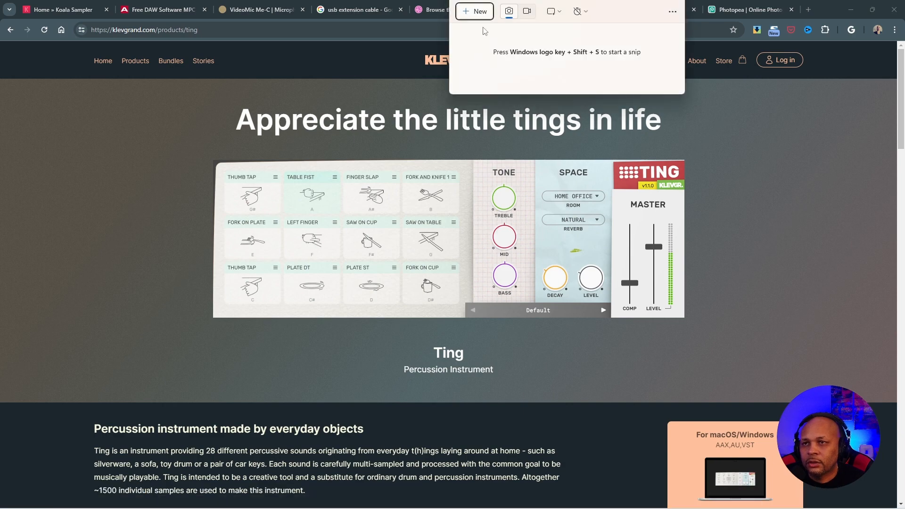
left_click(476, 12)
left_click_drag(213, 159, 684, 319)
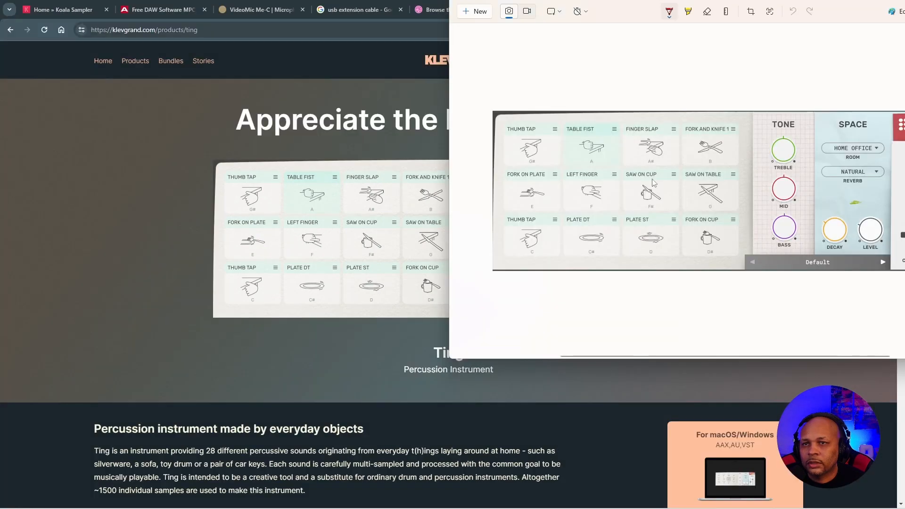
left_click(357, 74)
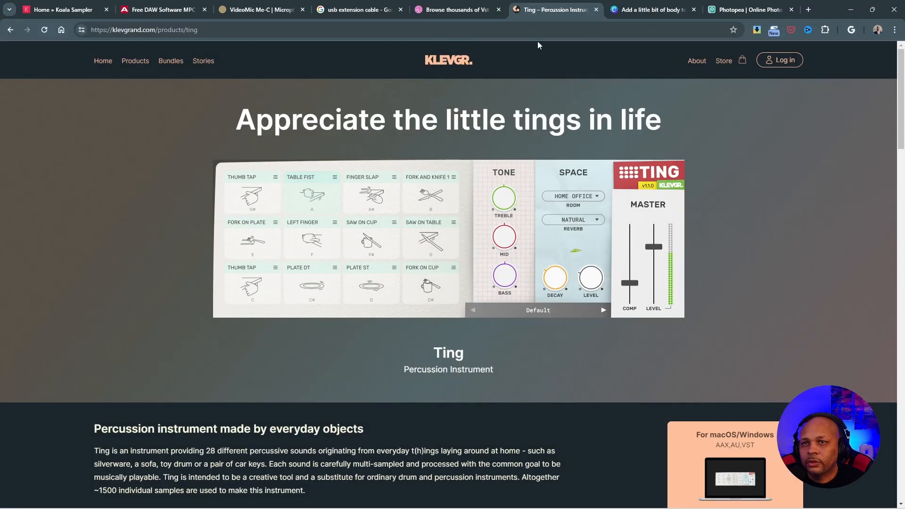
Step: Switch to the Canva design, paste the Ting screenshot onto the blank page 2, and enlarge it to fill the page
left_click(632, 10)
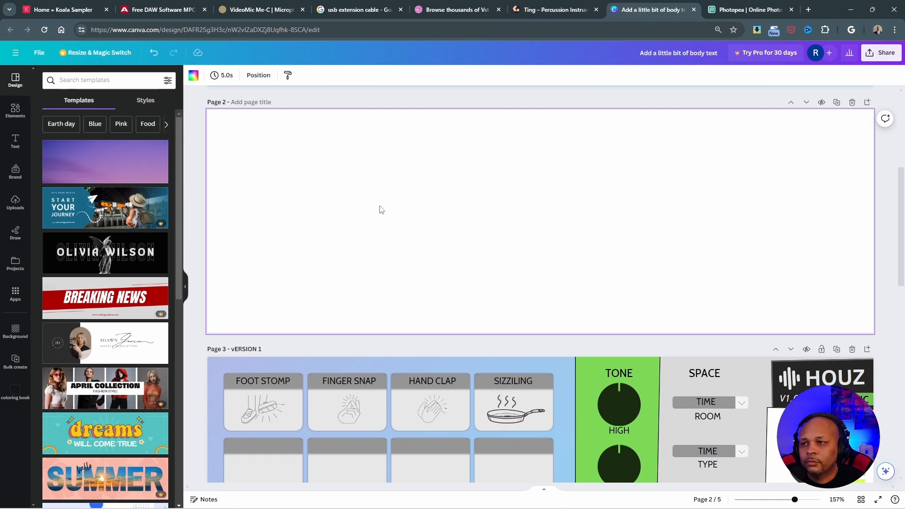
right_click(314, 171)
left_click(329, 213)
left_click_drag(538, 270, 375, 217)
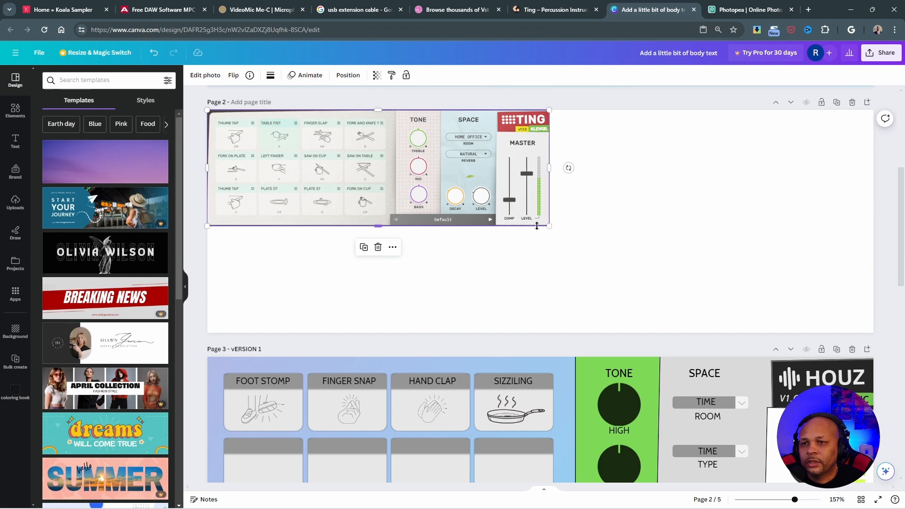
left_click_drag(549, 226, 873, 335)
left_click_drag(742, 279, 741, 274)
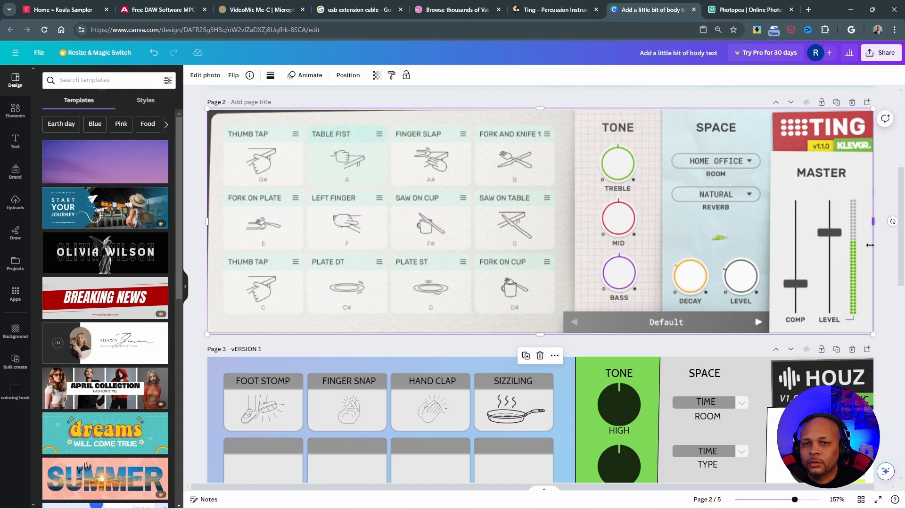
left_click(889, 172)
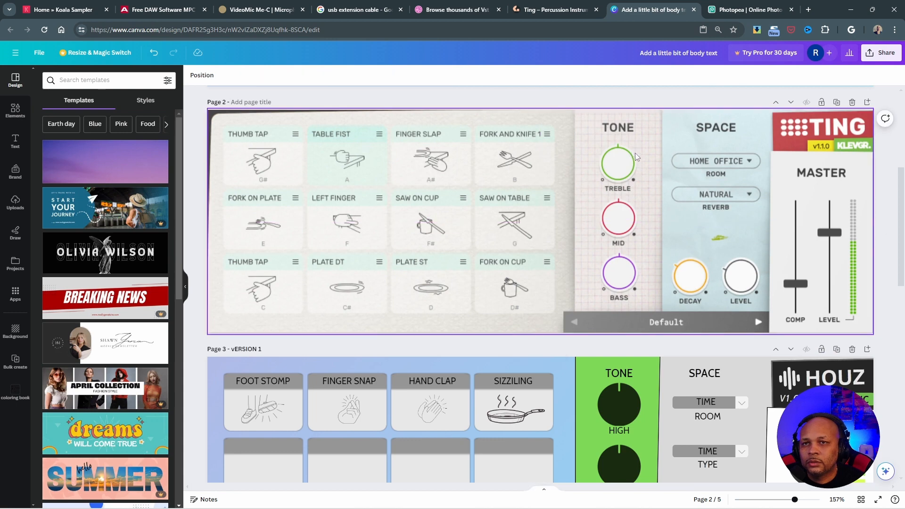
Step: Check the Ting product page and compare the pasted Ting image with the empty-pad page above and the VERSION 1 page below
left_click(570, 12)
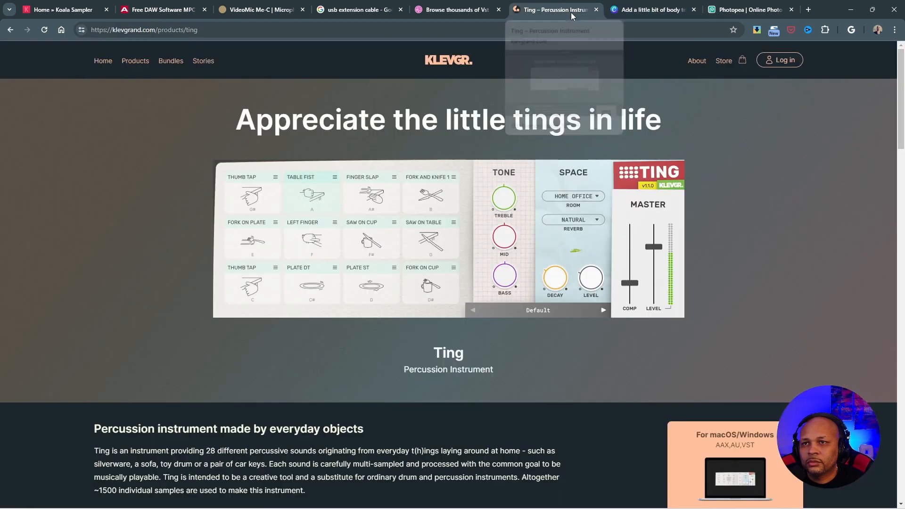
left_click(701, 9)
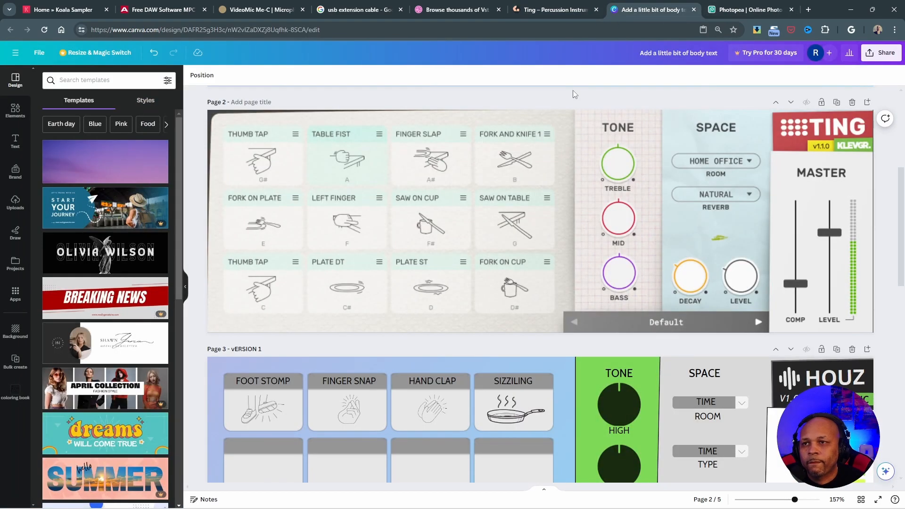
left_click(483, 235)
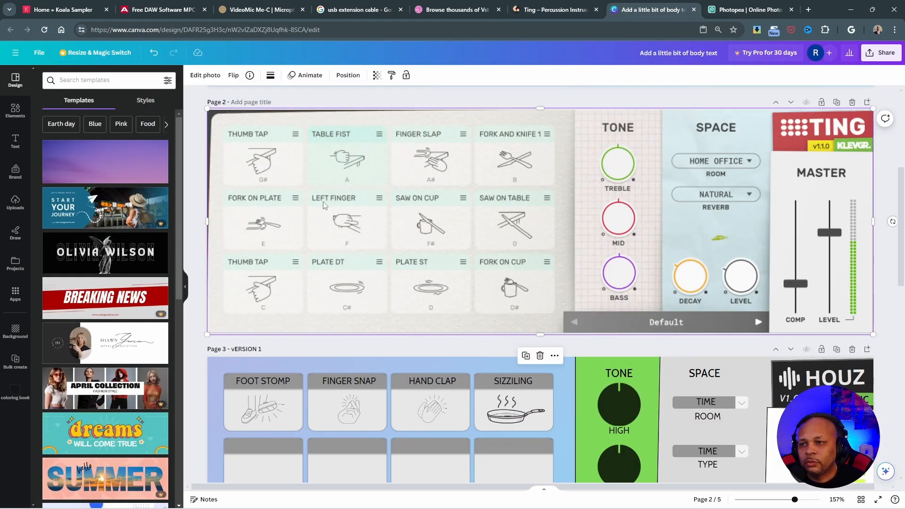
scroll(335, 260, "down", 2)
scroll(374, 231, "up", 3)
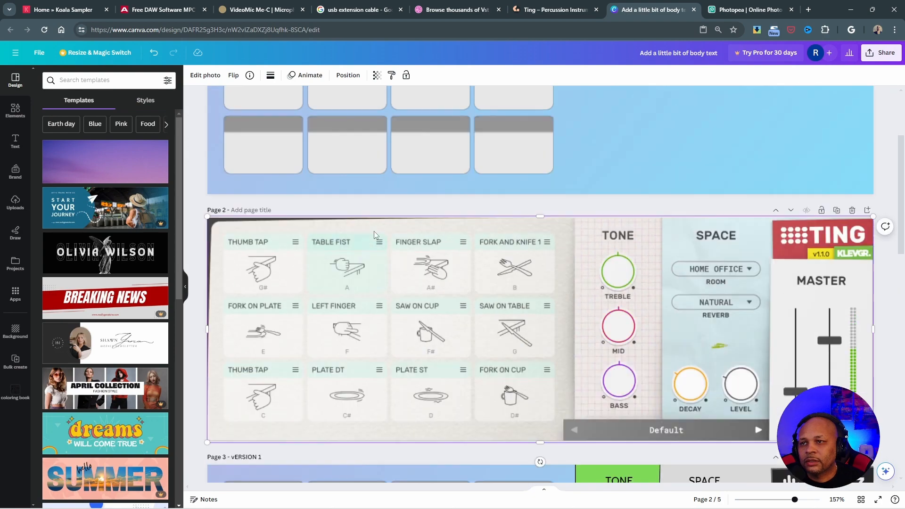
scroll(374, 231, "down", 1)
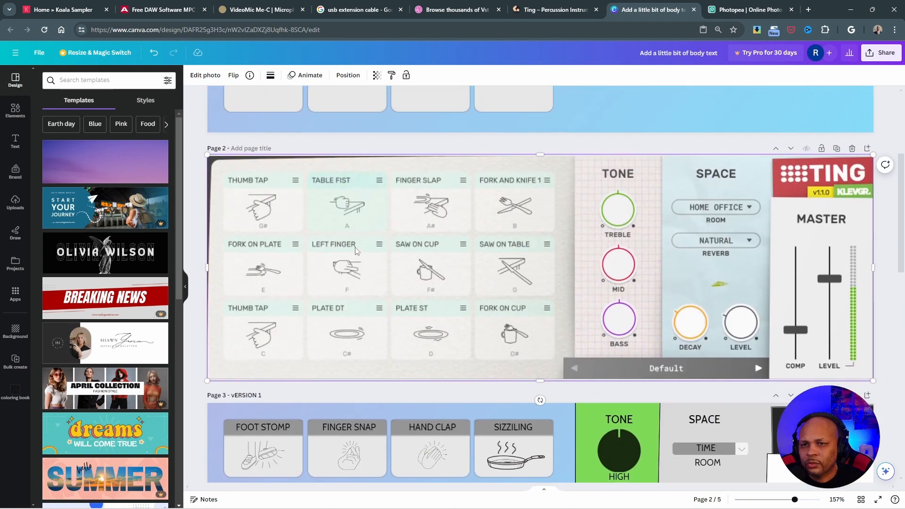
scroll(355, 248, "up", 1)
scroll(267, 219, "down", 2)
scroll(266, 219, "down", 3)
scroll(284, 220, "up", 7)
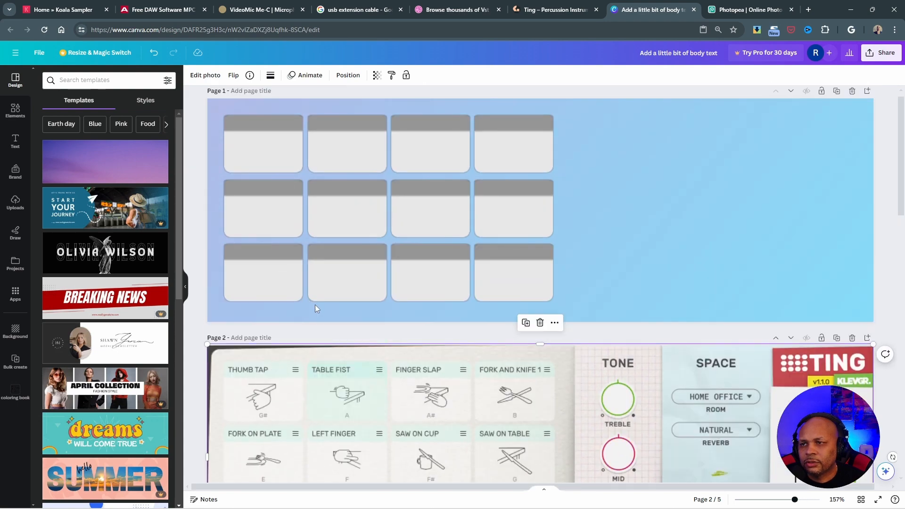
scroll(307, 324, "down", 4)
scroll(307, 346, "up", 4)
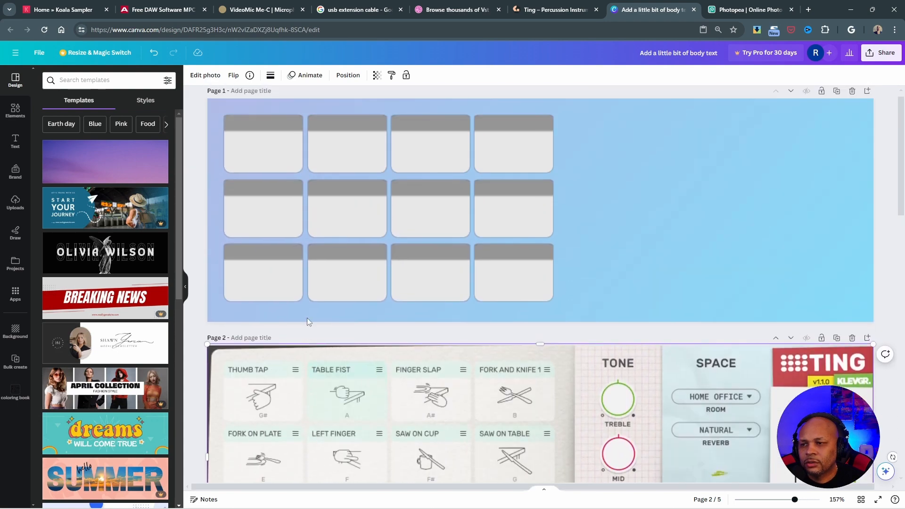
Step: Delete the first page with the empty pads and add a blank page above the Ting page
left_click(277, 158)
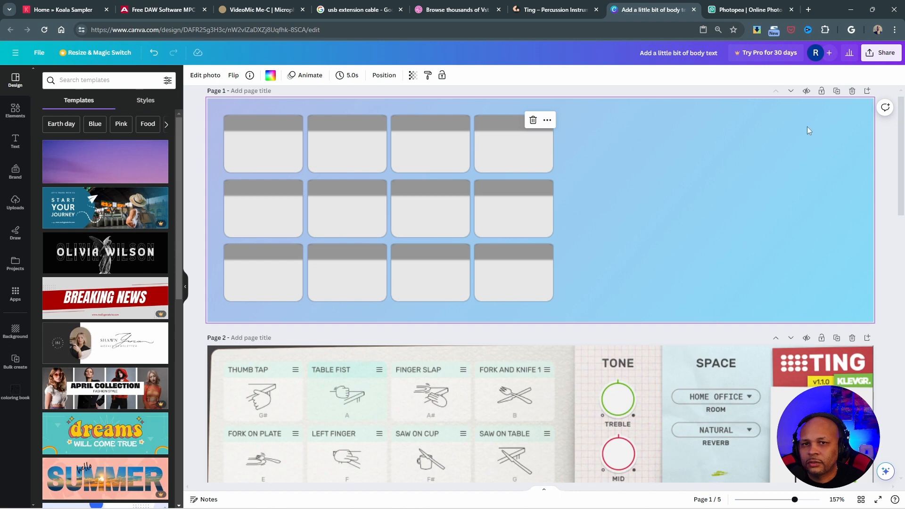
left_click(853, 91)
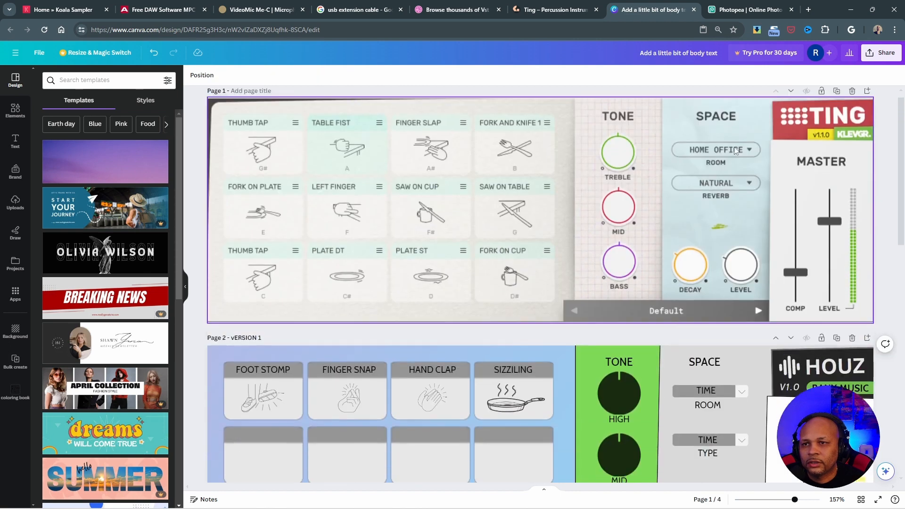
left_click(866, 102)
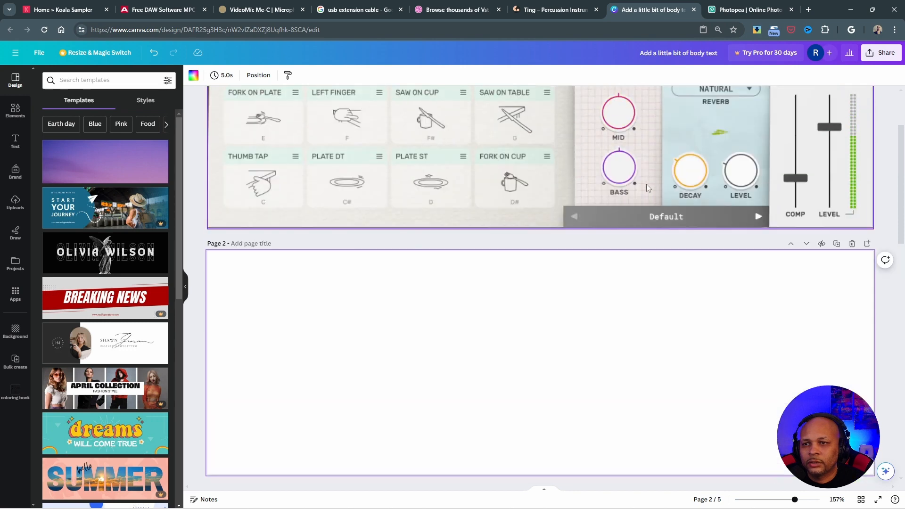
scroll(646, 185, "up", 3)
left_click_drag(526, 425, 540, 143)
left_click(790, 348)
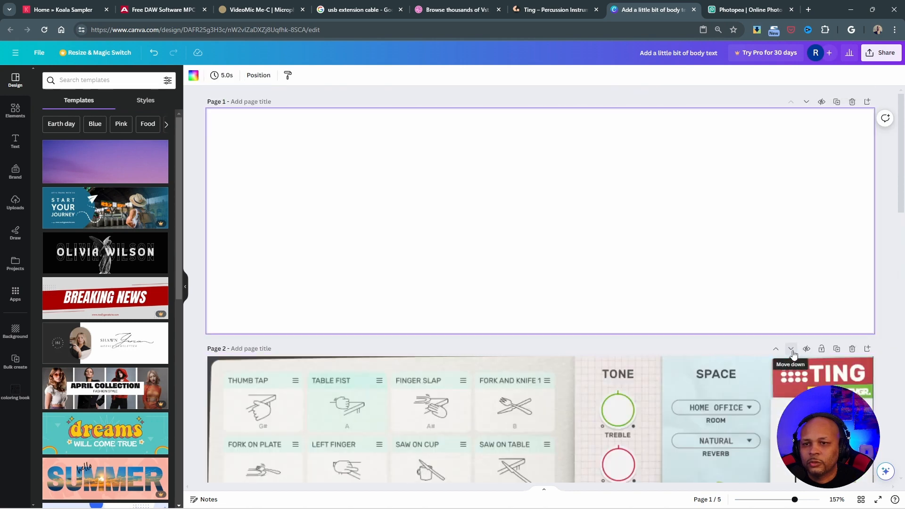
Step: Place a copy of the Ting image on the blank page 1 and set its transparency to 24
left_click(694, 318)
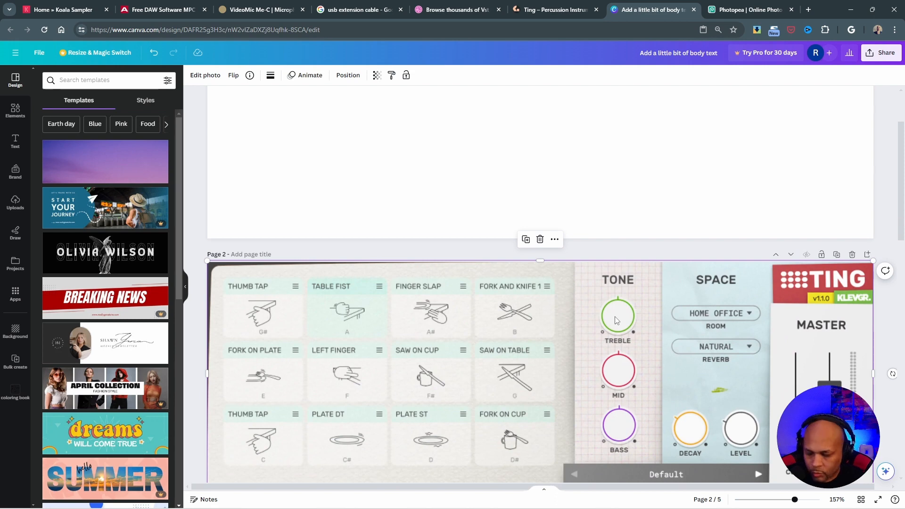
key("ctrl+z")
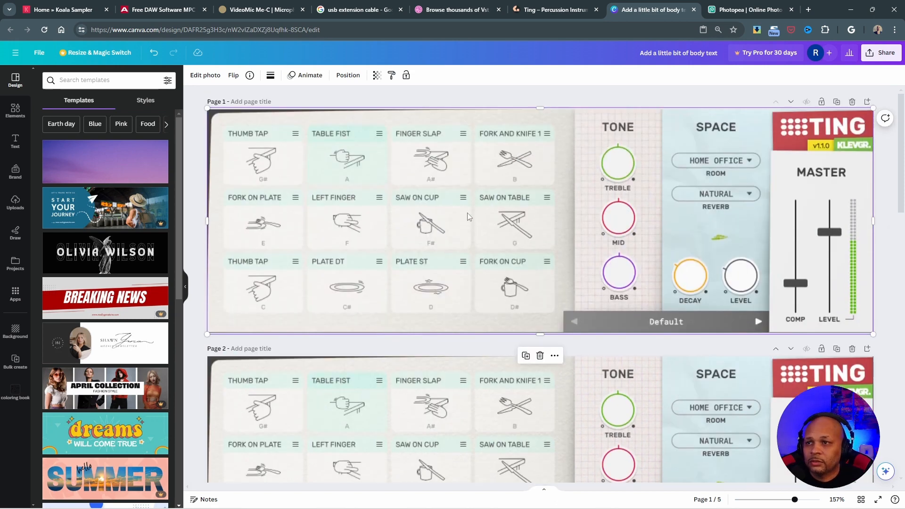
left_click(376, 76)
left_click_drag(377, 109, 318, 114)
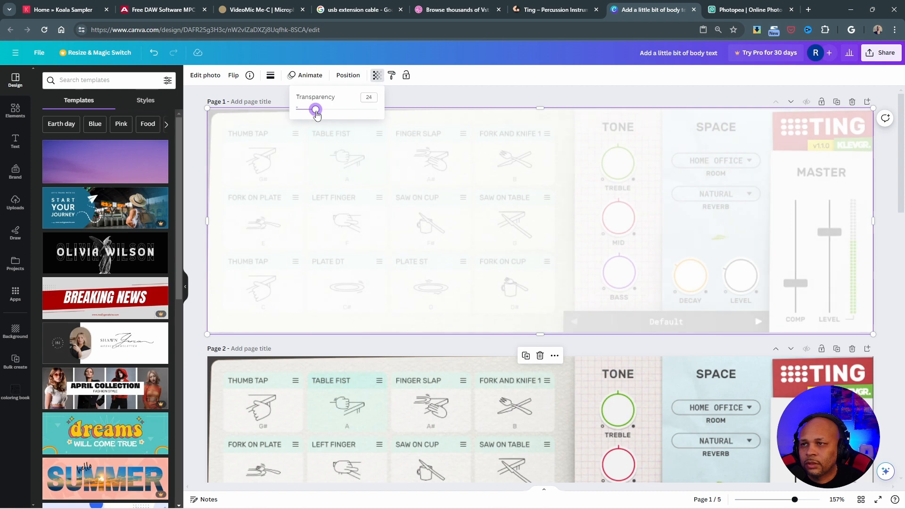
left_click(257, 158)
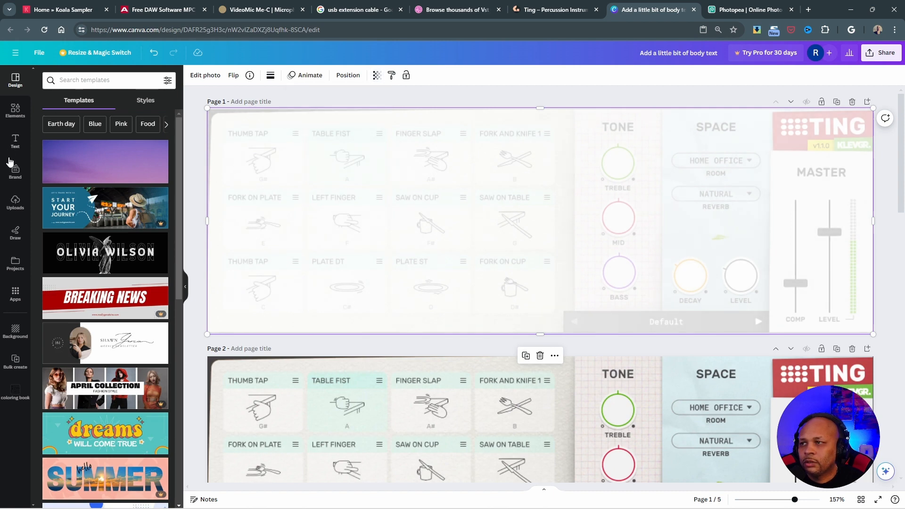
Step: Add a green rounded square to page 1 and fit it over the TABLE FIST pad
left_click(16, 123)
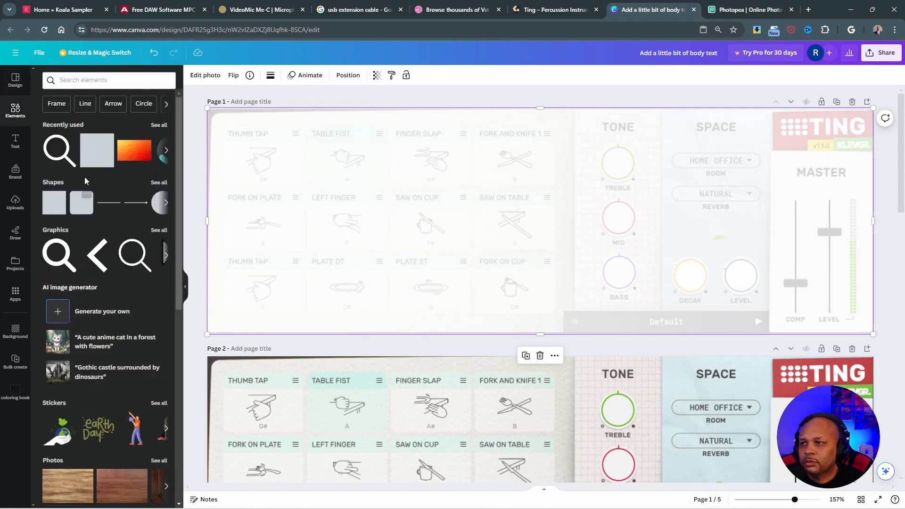
left_click(86, 198)
left_click(80, 205)
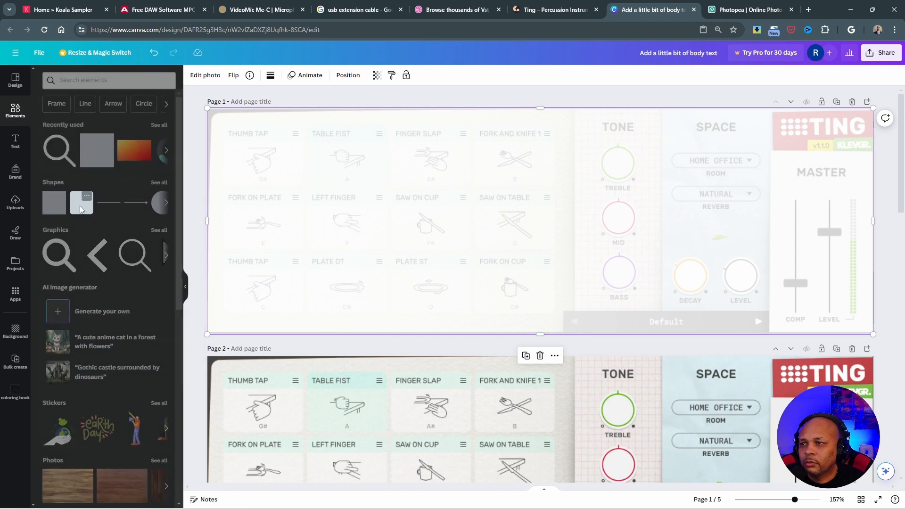
left_click(75, 209)
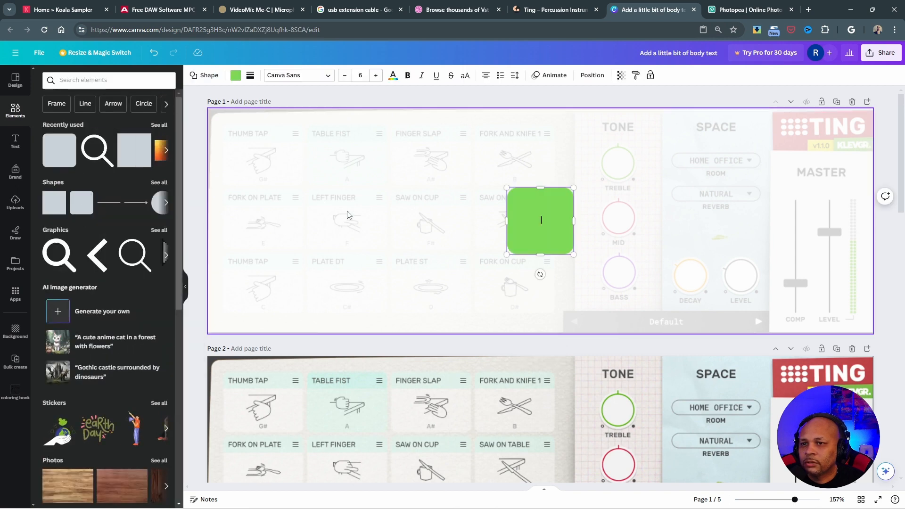
left_click_drag(548, 234, 383, 152)
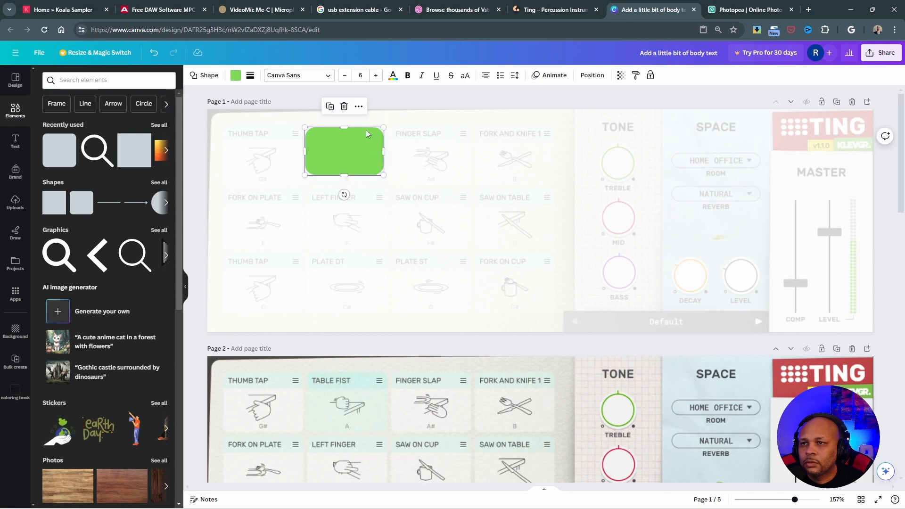
left_click(359, 106)
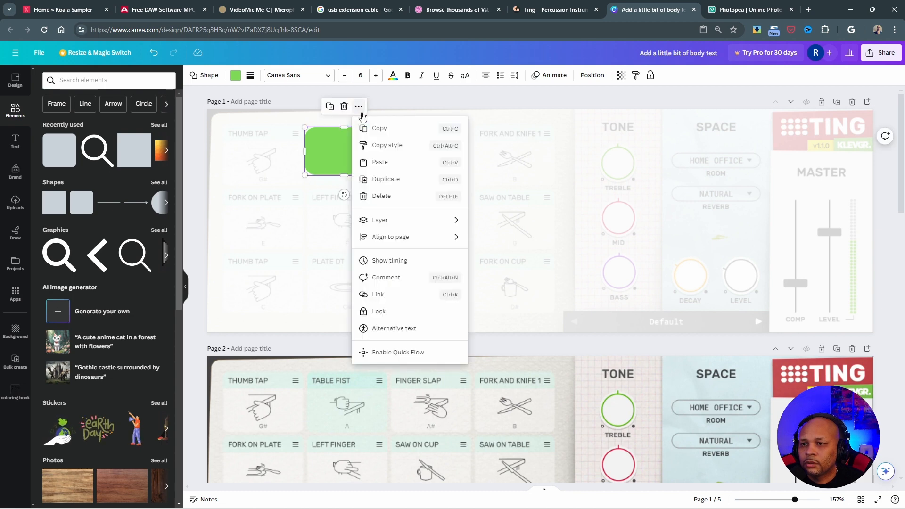
left_click(335, 163)
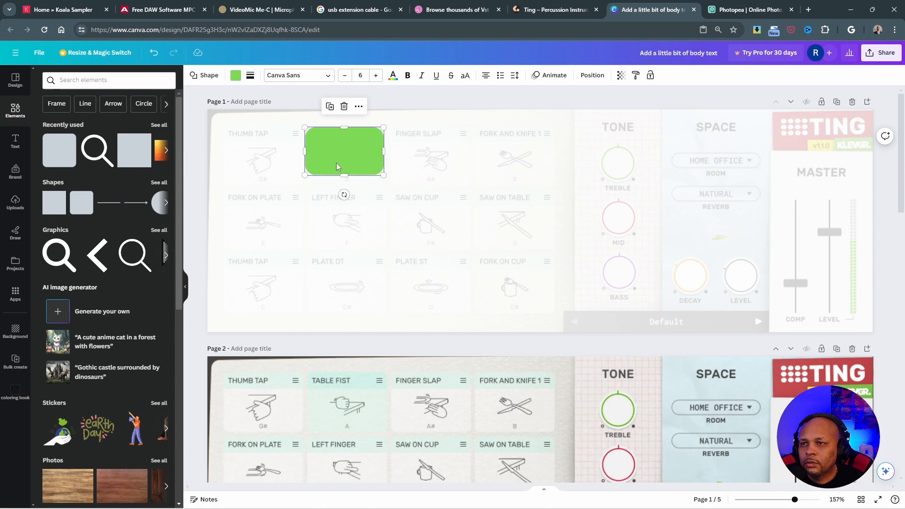
right_click(335, 162)
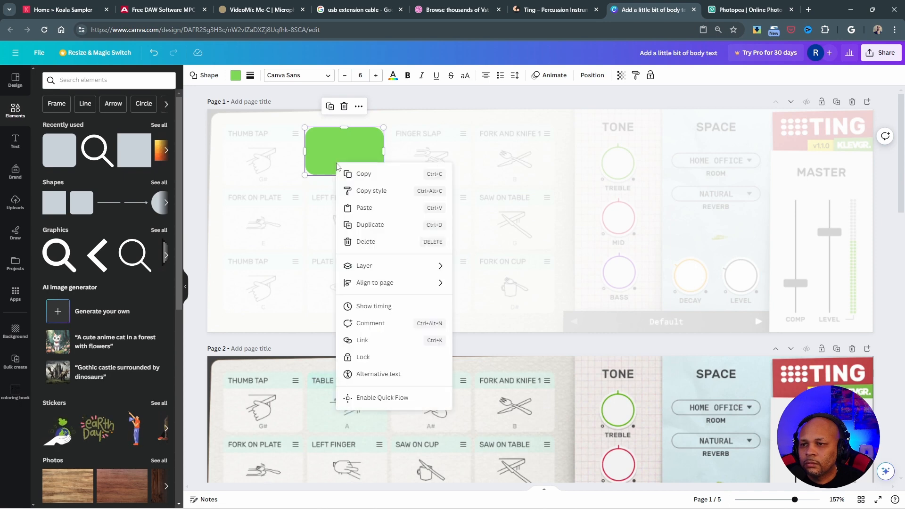
left_click(363, 154)
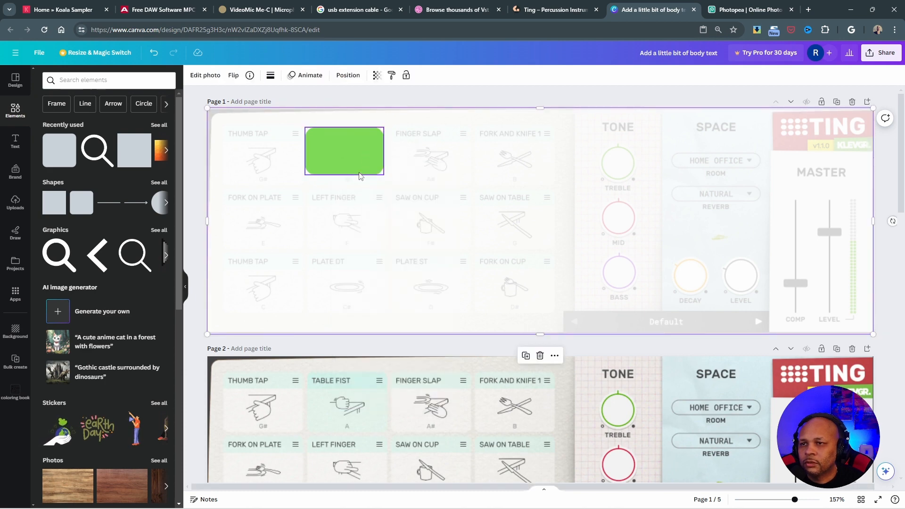
Step: Set the page 1 Ting image's transparency to 100 and delete the green rounded shape
left_click(537, 168)
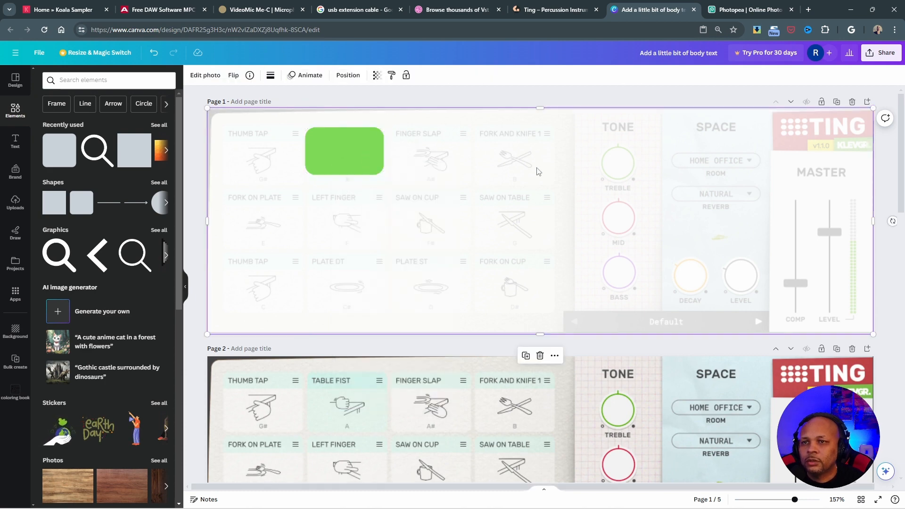
left_click(376, 78)
left_click_drag(315, 111, 379, 116)
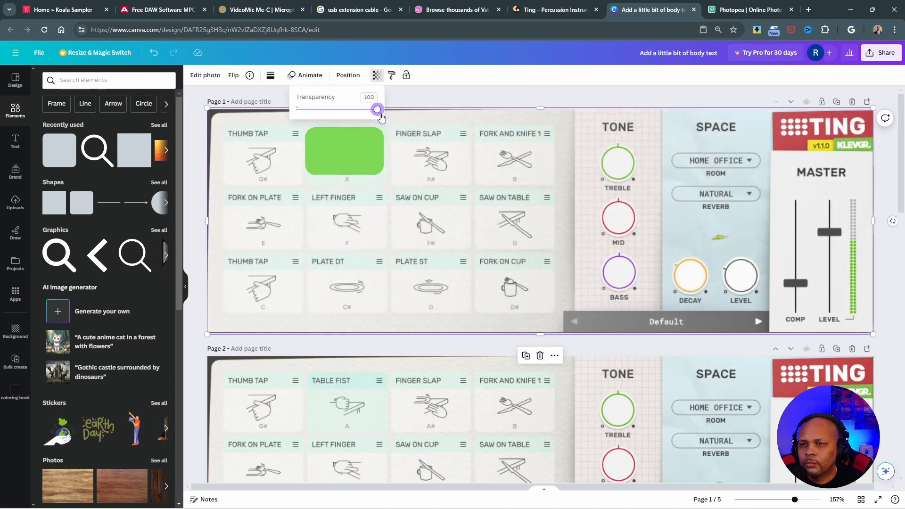
left_click_drag(349, 144, 434, 140)
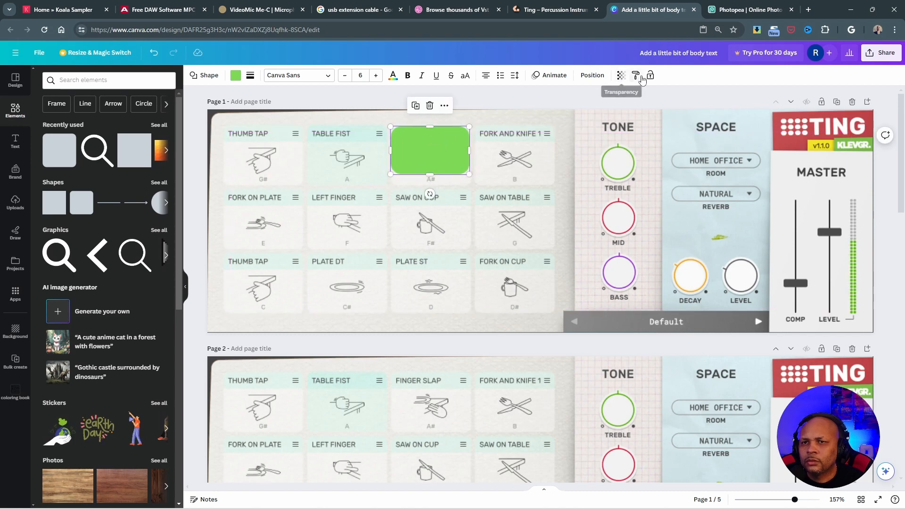
left_click(430, 105)
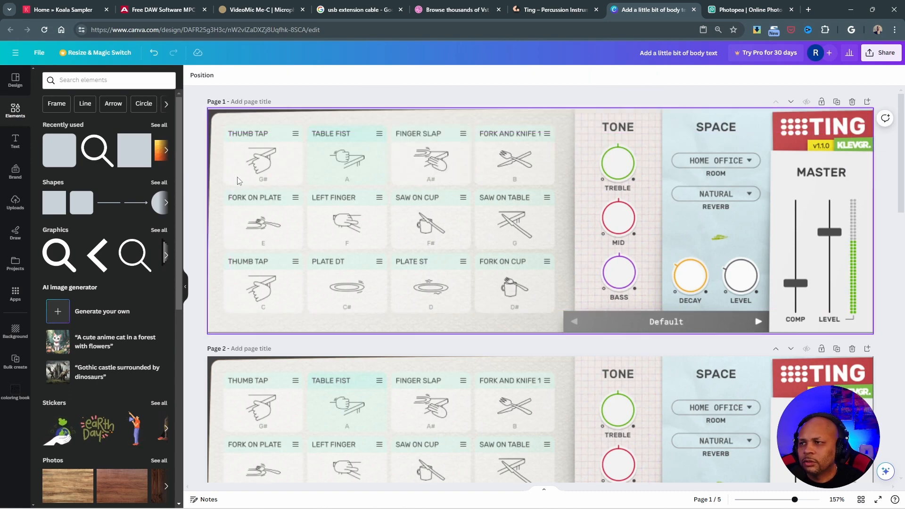
Step: Add a dark square to page 1 and resize it to cover the FORK AND KNIFE 1 pad
left_click(136, 149)
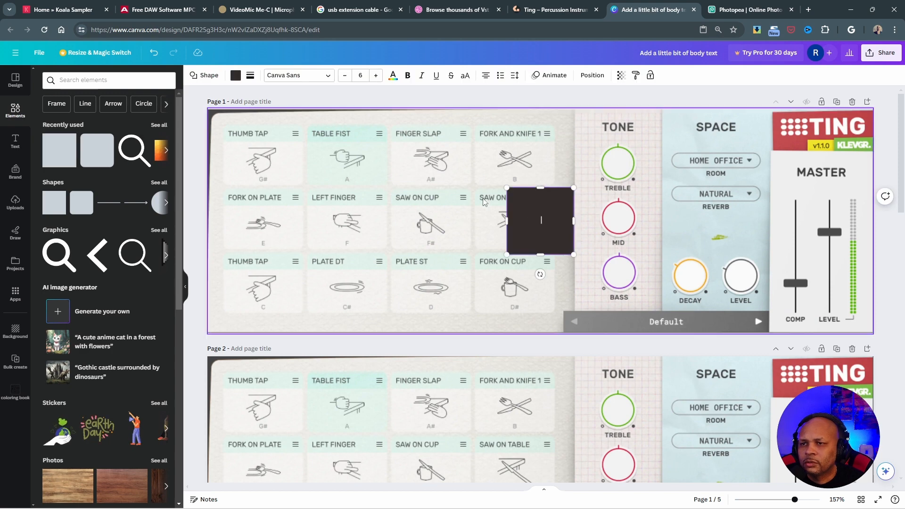
left_click_drag(529, 202, 500, 140)
mouse_move(510, 194)
left_mouse_down()
mouse_move(509, 157)
mouse_move(509, 184)
left_mouse_up()
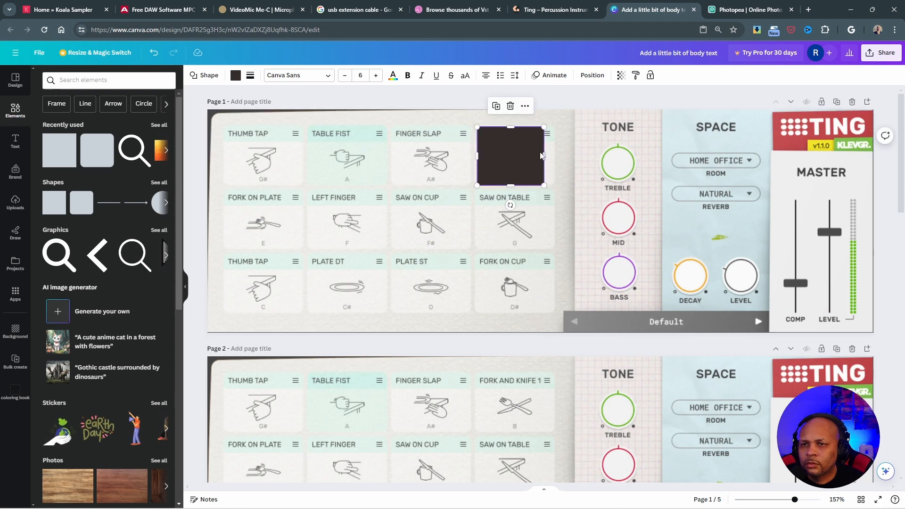
left_click_drag(541, 152, 554, 153)
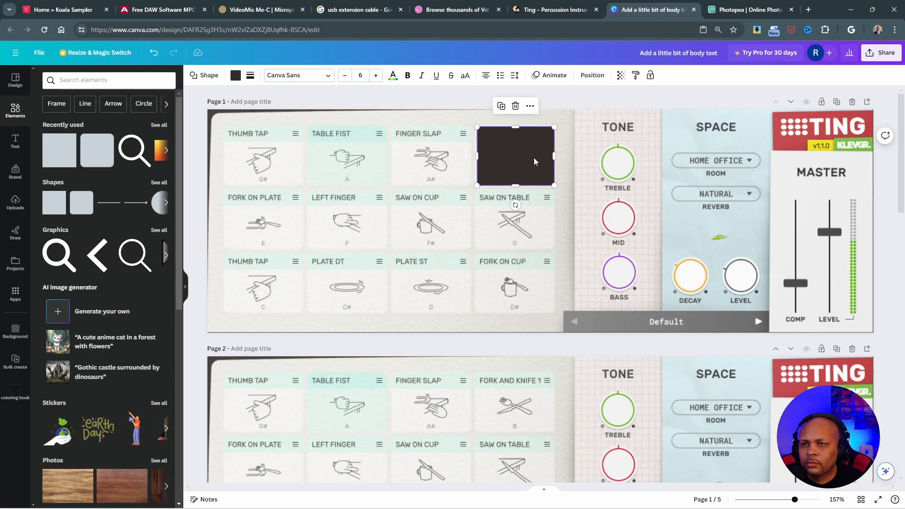
right_click(530, 160)
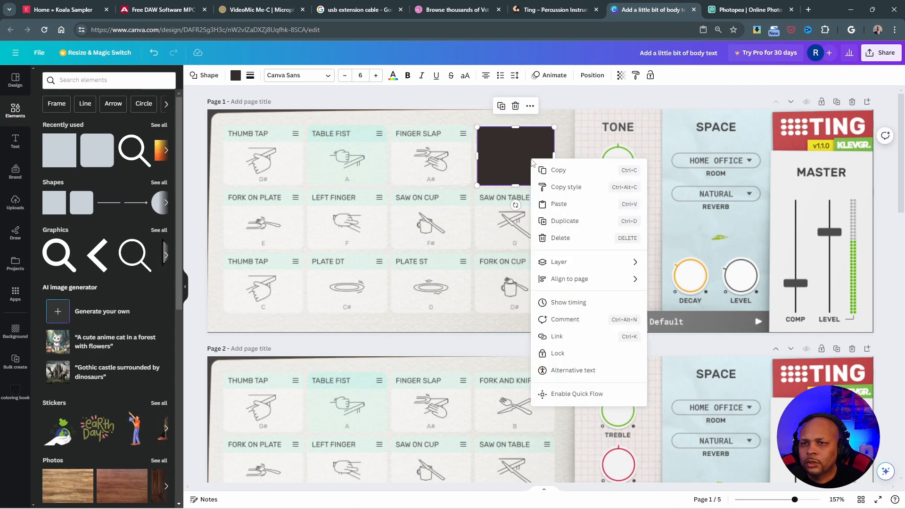
Step: Duplicate the dark square three times and cover the THUMB TAP, TABLE FIST and FINGER SLAP pads with the copies
left_click(553, 219)
left_click_drag(536, 164, 347, 151)
key("ctrl+d")
key("ctrl+d")
left_click_drag(412, 164, 367, 158)
left_click(414, 160)
left_click(495, 164)
left_click_drag(494, 160, 492, 160)
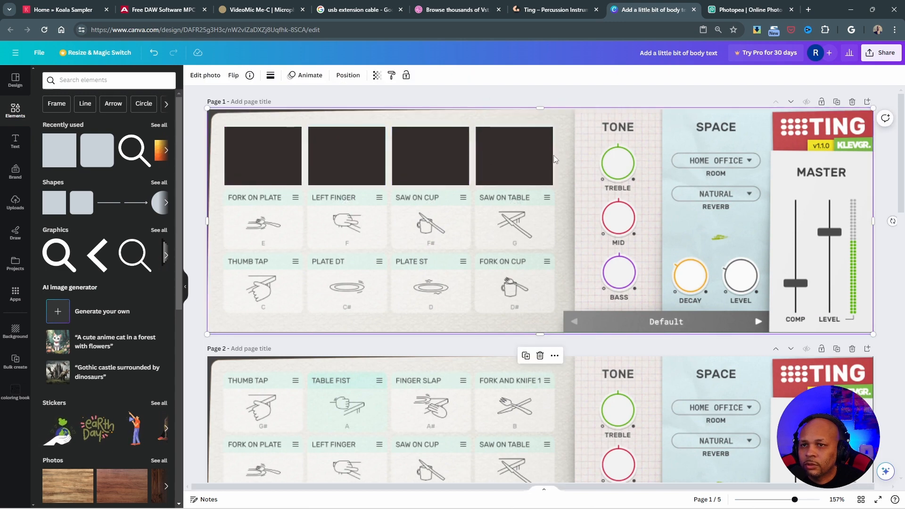
Step: Duplicate the row of four dark squares and place the copy directly below it, over the second row of pads
left_click(447, 168, "shift")
left_click(372, 165, "shift")
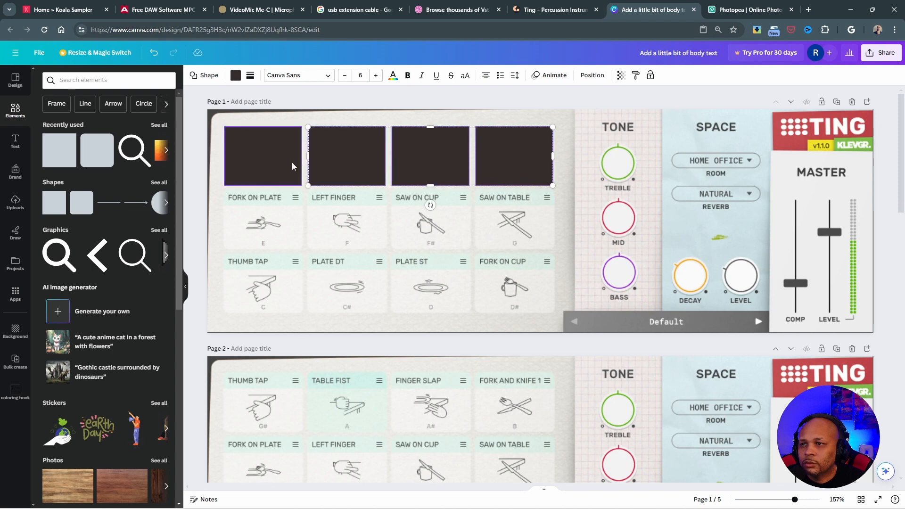
left_click(278, 162, "shift")
key("ctrl+d")
left_click_drag(277, 167, 266, 223)
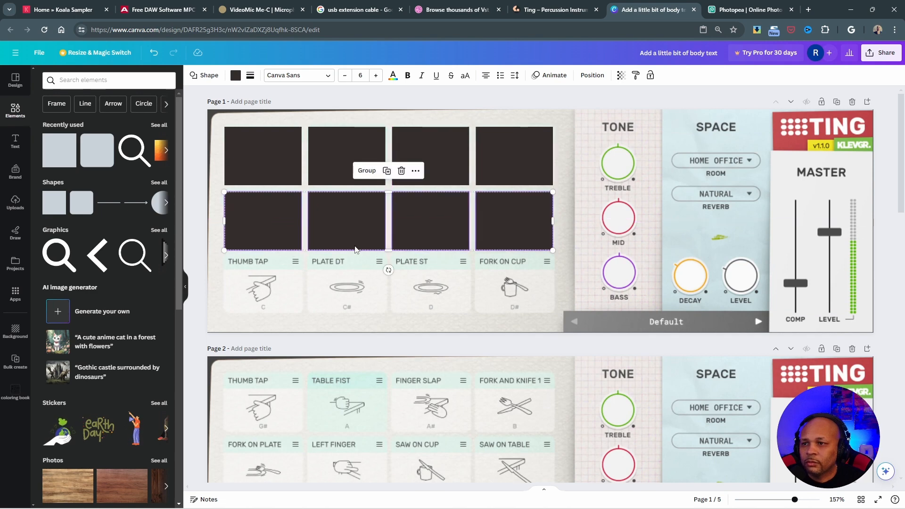
left_click_drag(525, 233, 525, 230)
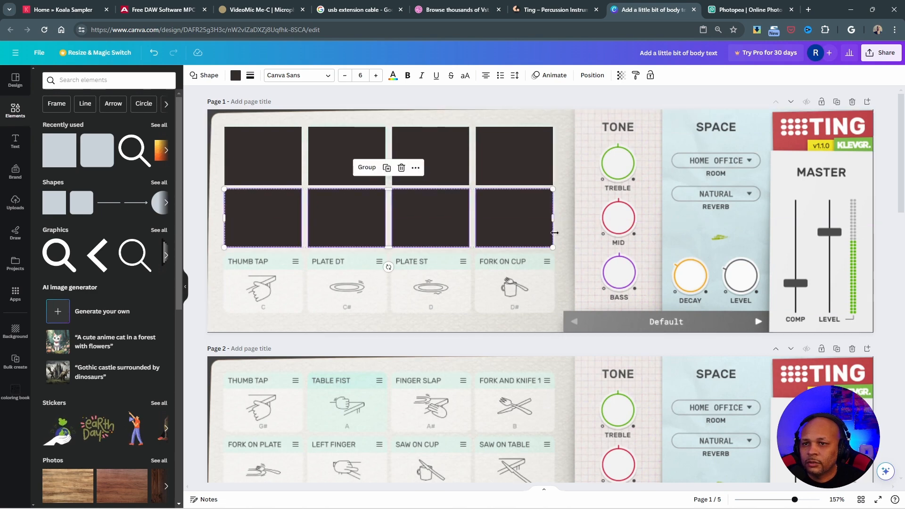
left_click(566, 231)
Step: Add a dark knob-sized circle to page 1 and duplicate it to cover the MID and BASS knobs, with a spare copy above TONE
left_click(155, 203)
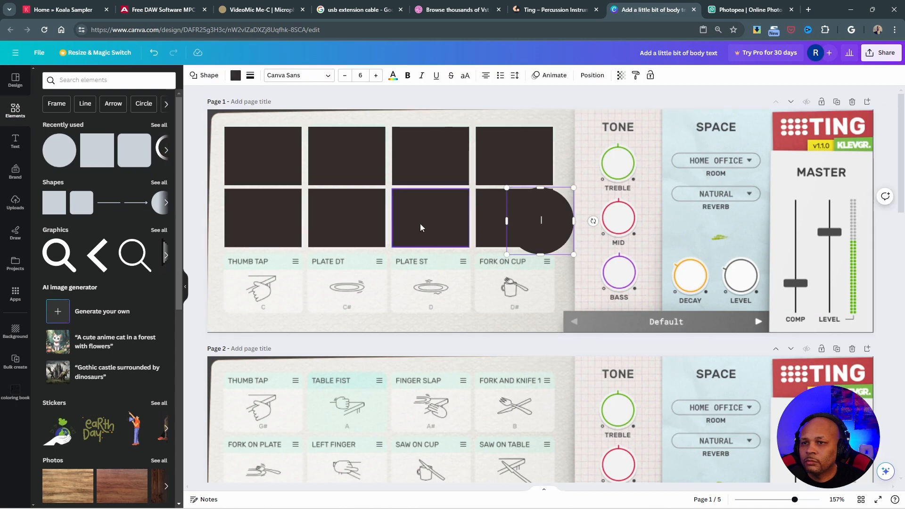
left_click_drag(543, 231, 622, 279)
key("ctrl+v")
key("ctrl+d")
left_click(653, 252)
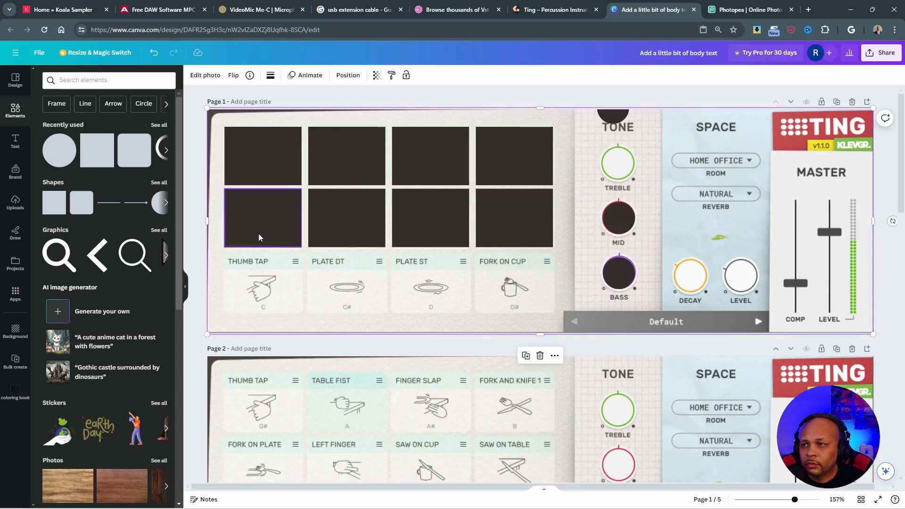
Step: Add a square to page 1, stretch it over the whole SPACE section and fill it with the olive green photo color
left_click(97, 150)
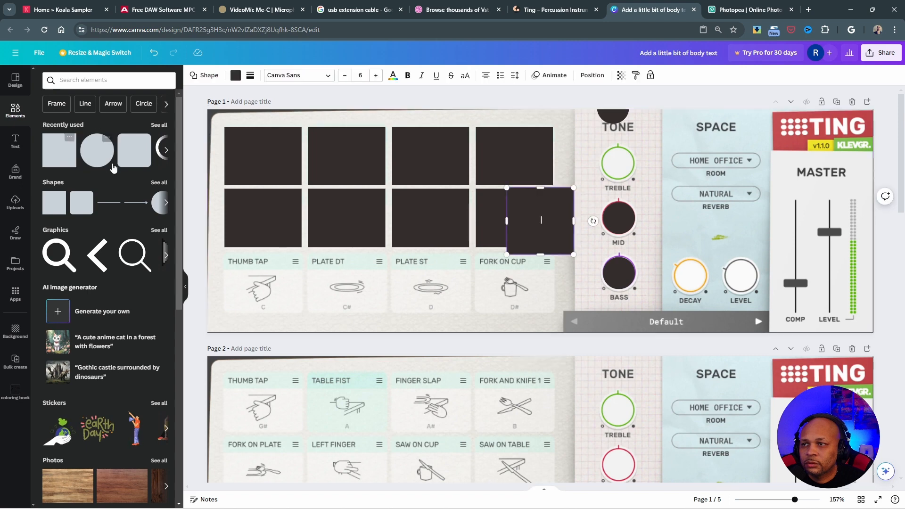
left_click_drag(547, 210, 701, 132)
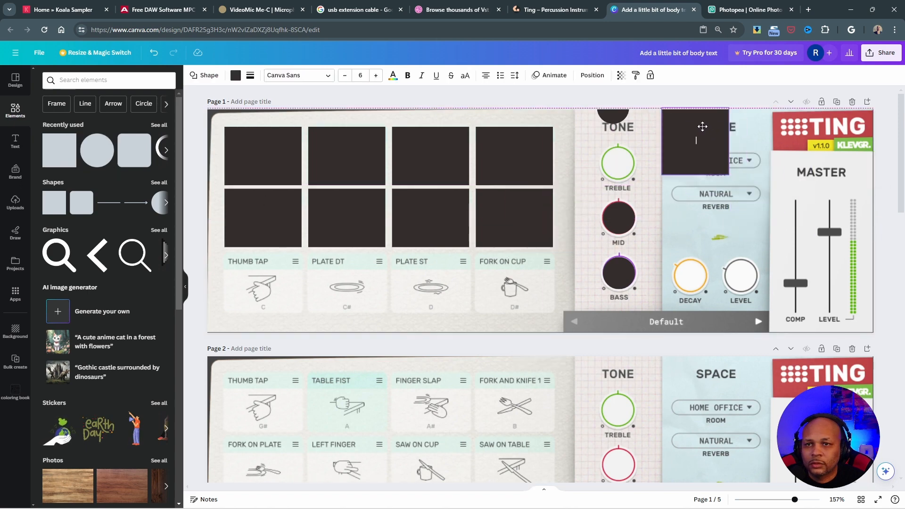
left_click_drag(691, 172, 679, 334)
left_click_drag(728, 219, 774, 220)
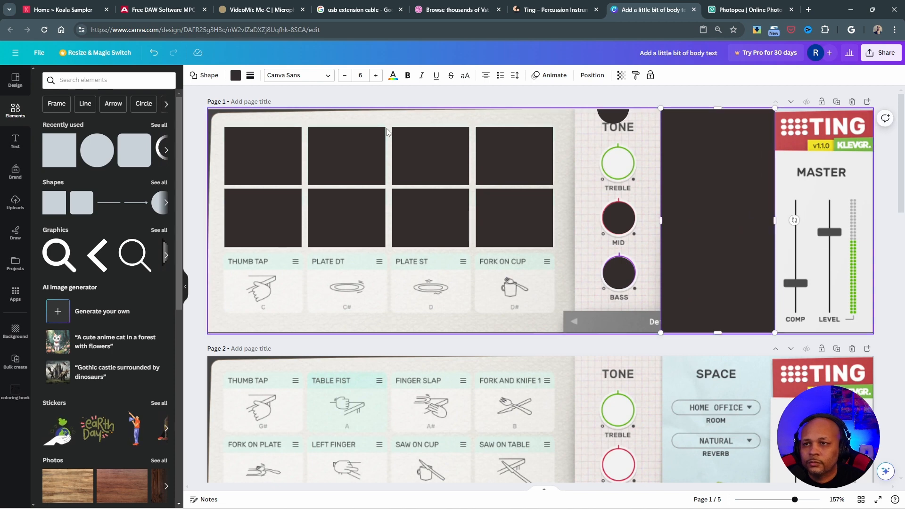
left_click(235, 75)
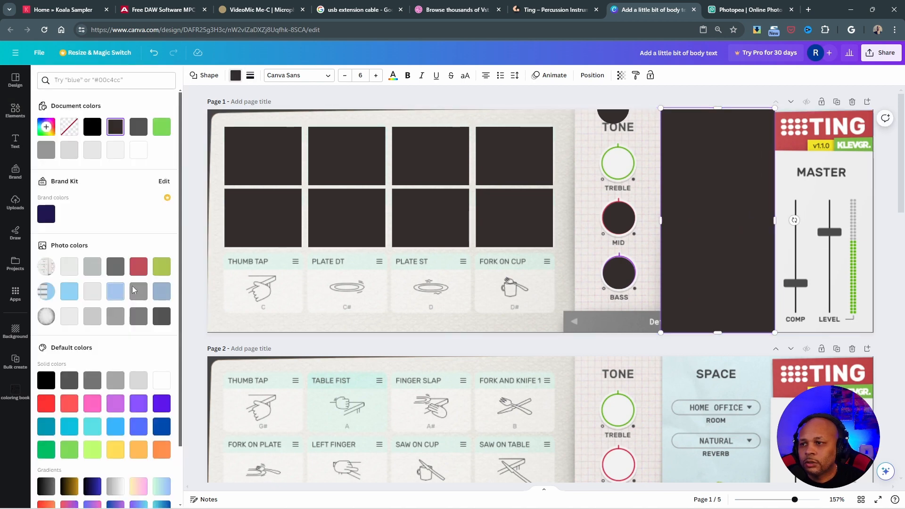
left_click(162, 267)
Step: Move the spare dark circle from the top of the TONE section onto the TREBLE knob
left_click_drag(613, 118, 619, 170)
left_click(562, 216)
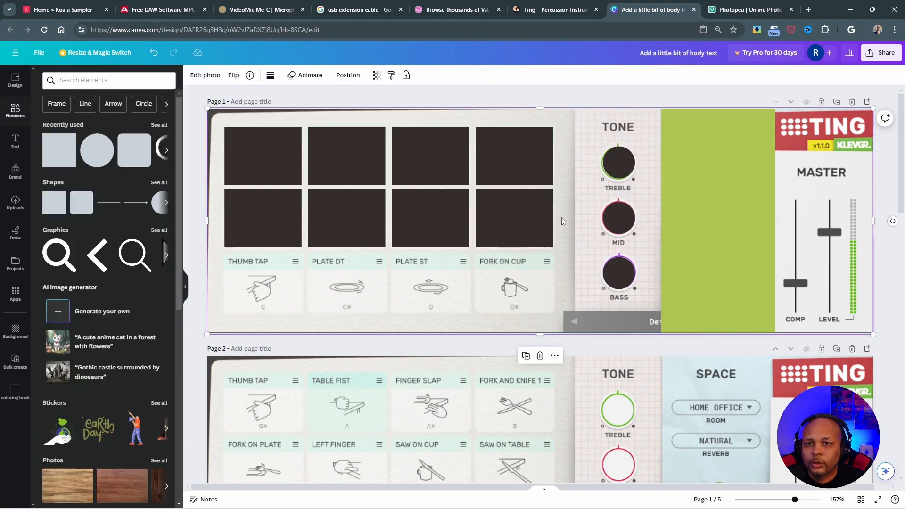
Step: Place a copy of the green rectangle over the MASTER section and fill it with light gray
left_click(691, 215)
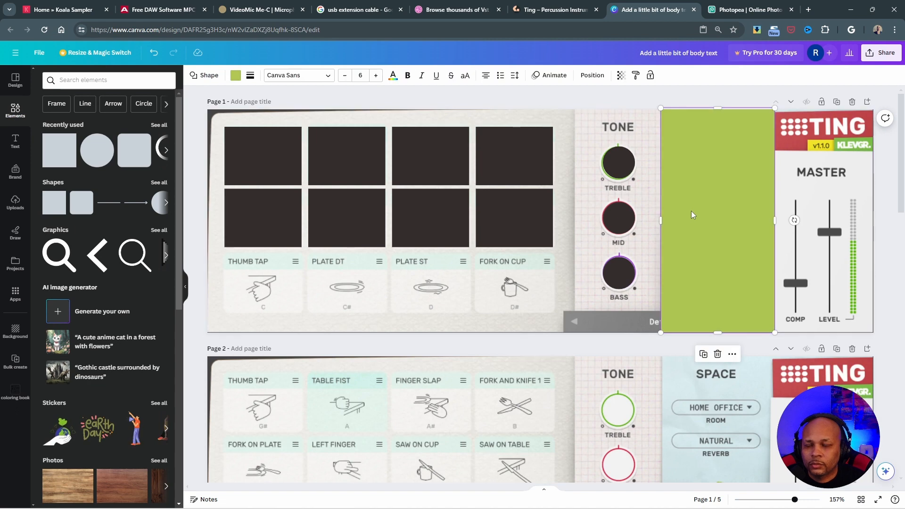
key("ctrl+v")
left_click_drag(718, 220, 811, 210)
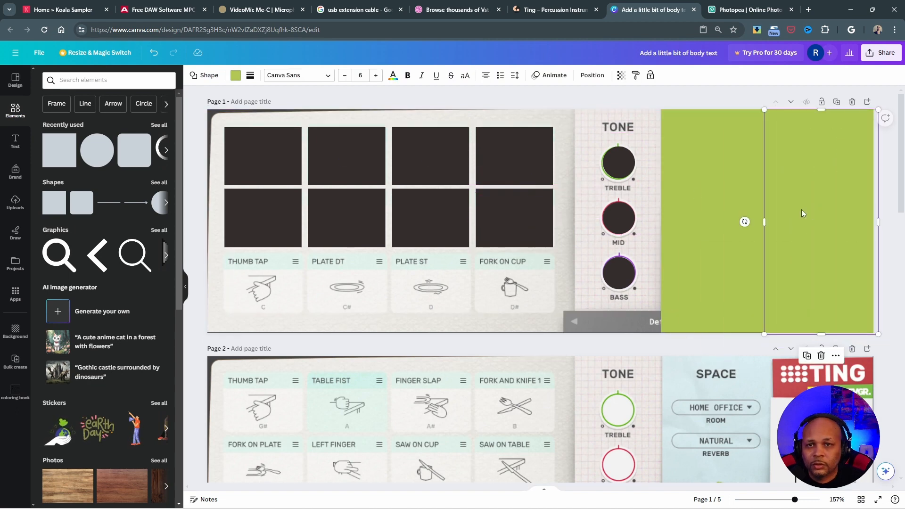
left_click(237, 79)
left_click(93, 150)
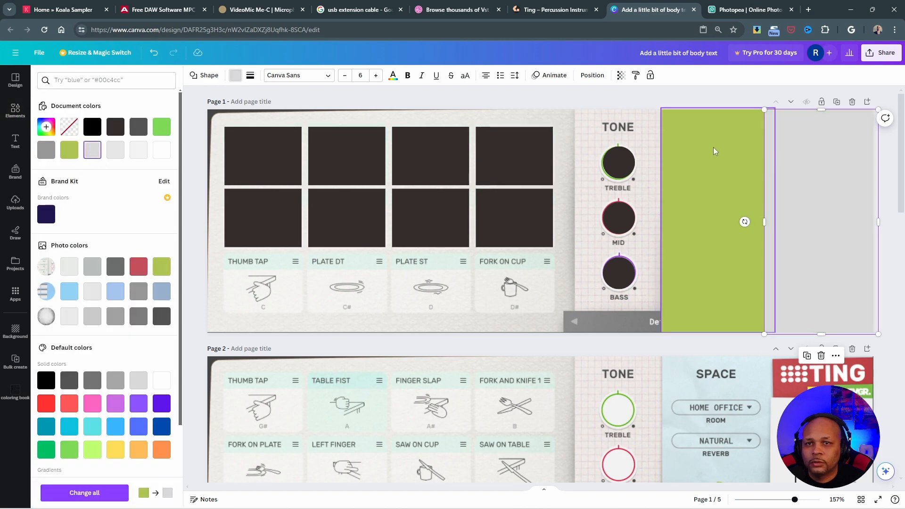
Step: Send the light gray rectangle one level backward, behind the green rectangle
left_click(592, 76)
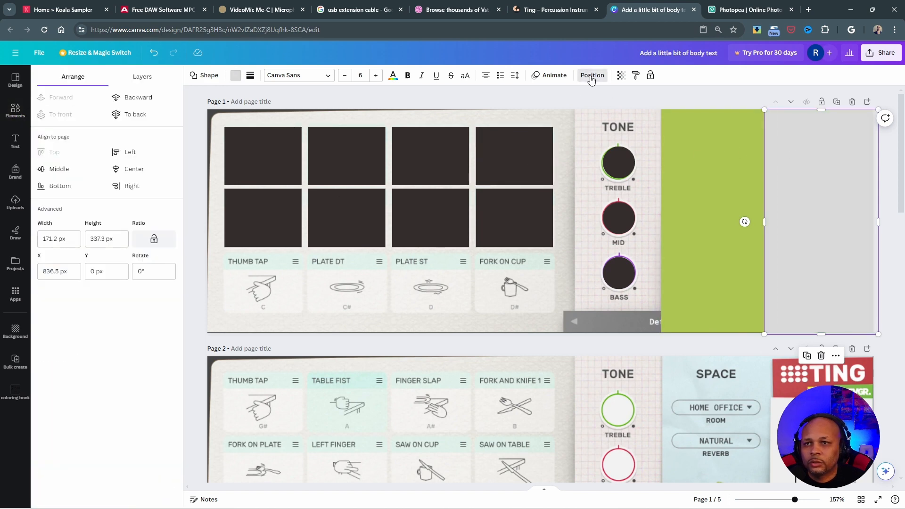
left_click(135, 101)
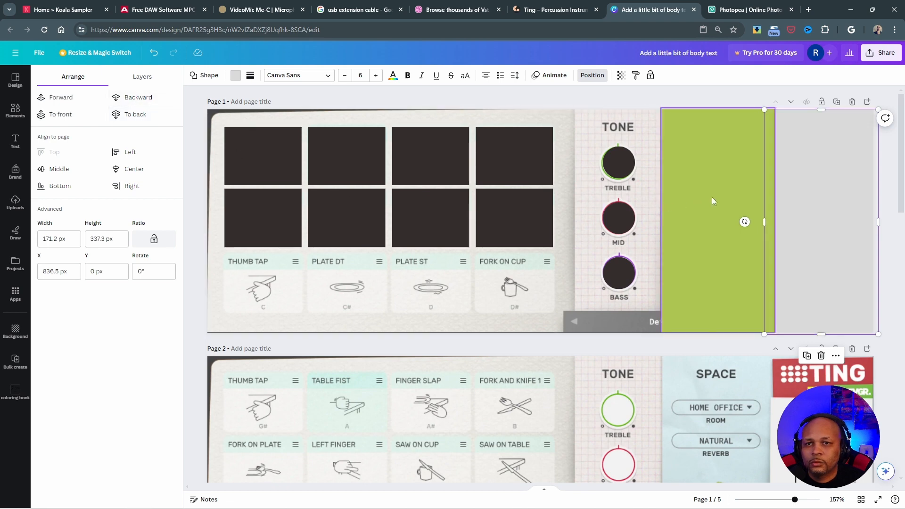
left_click(732, 181)
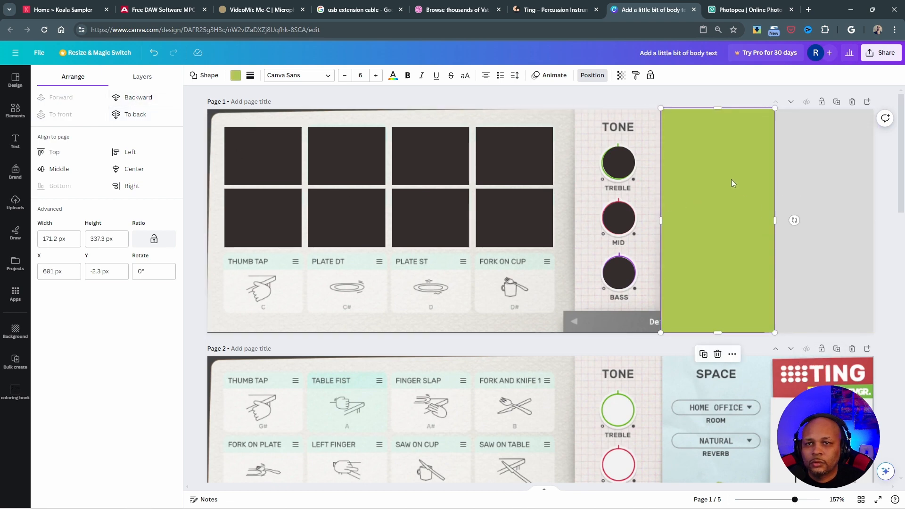
Step: Give the light gray rectangle a solid black border with a weight of 11
left_click(825, 195)
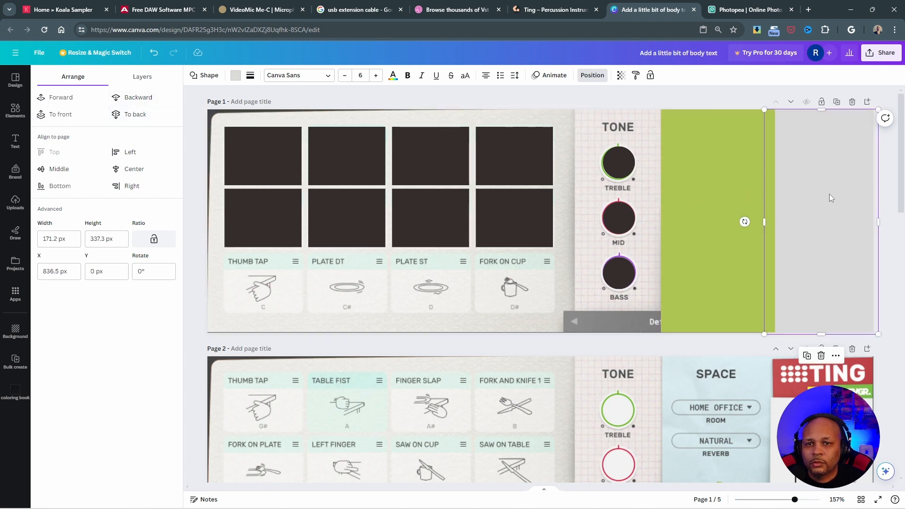
left_click(250, 76)
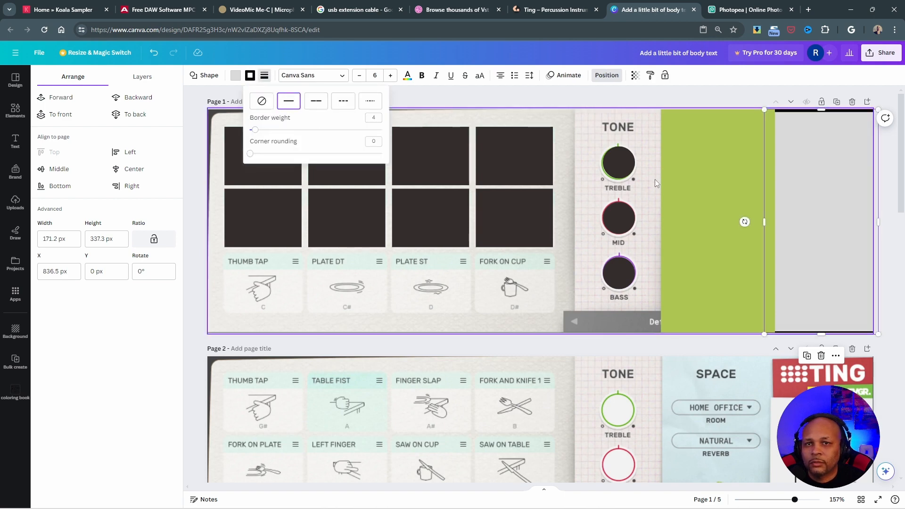
left_click_drag(257, 132, 266, 132)
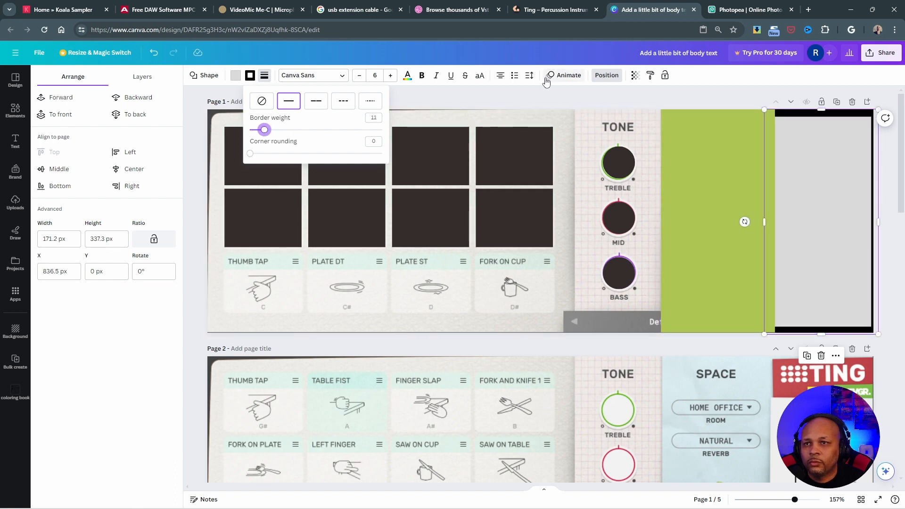
Step: Move the bordered gray rectangle above the green one in the layer order and rotate it slightly clockwise
left_click(608, 75)
left_click(608, 75)
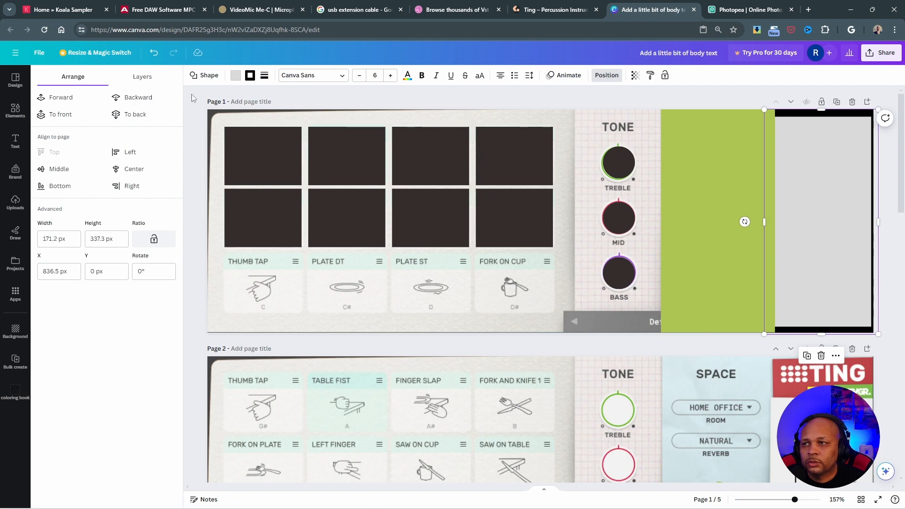
left_click(142, 77)
left_click_drag(123, 162, 122, 126)
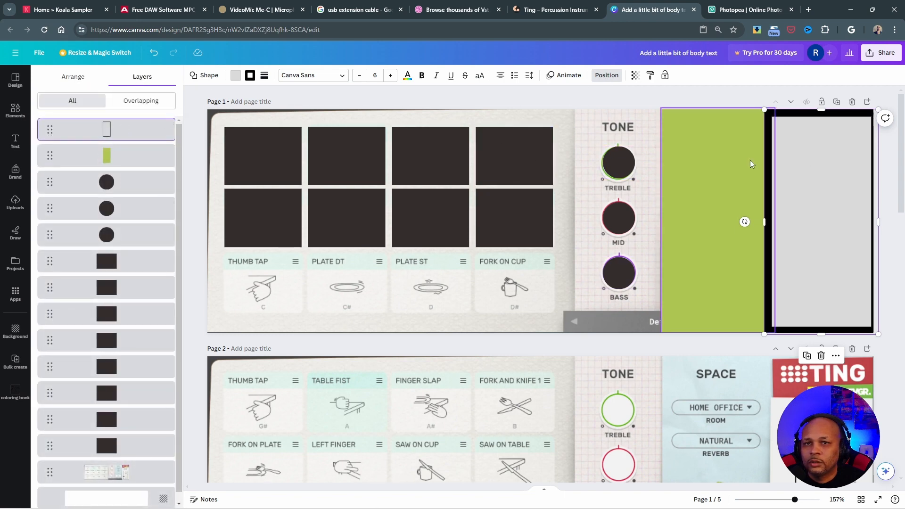
left_click_drag(744, 221, 741, 217)
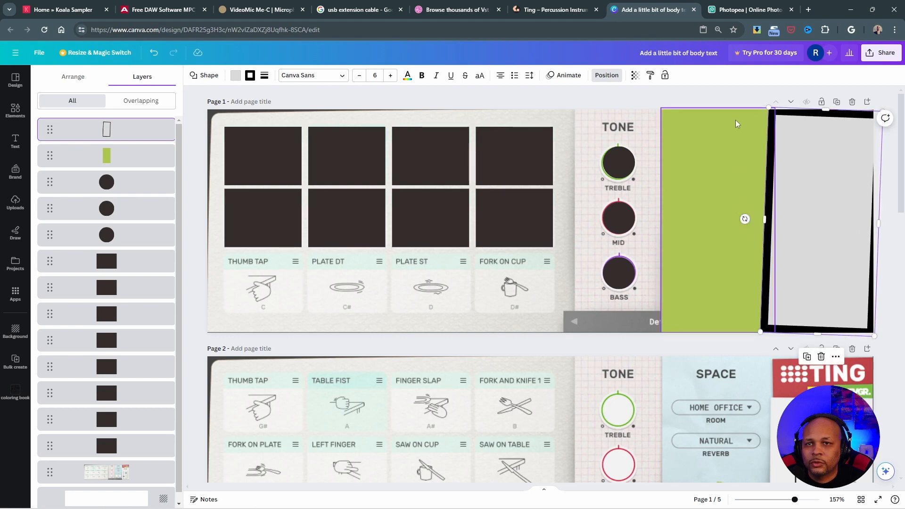
left_click(731, 90)
left_click(712, 102)
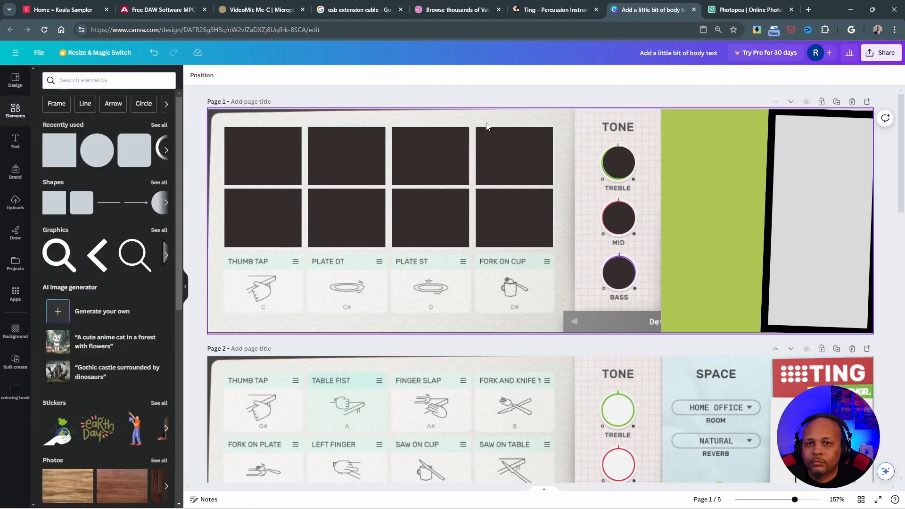
scroll(413, 320, "down", 2)
scroll(412, 323, "down", 2)
scroll(398, 244, "up", 4)
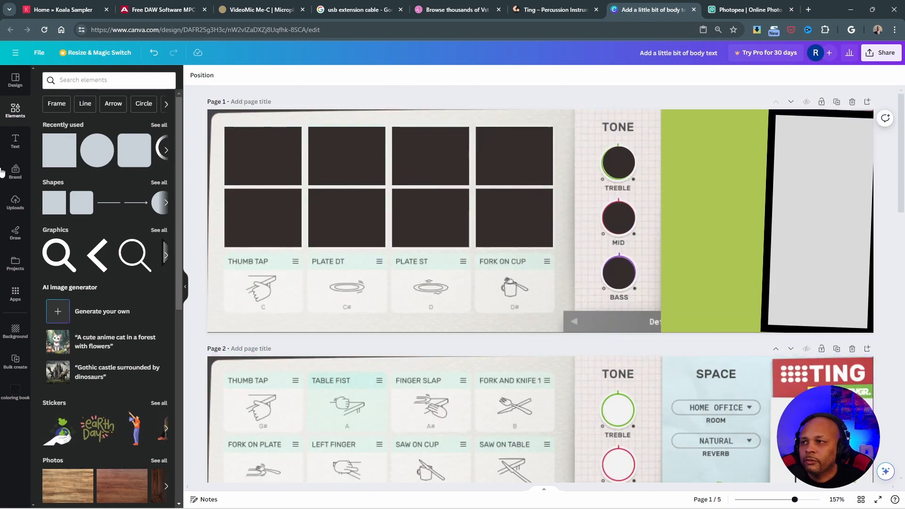
Step: Search the elements library for "knob" and show all matching graphics
left_click(74, 81)
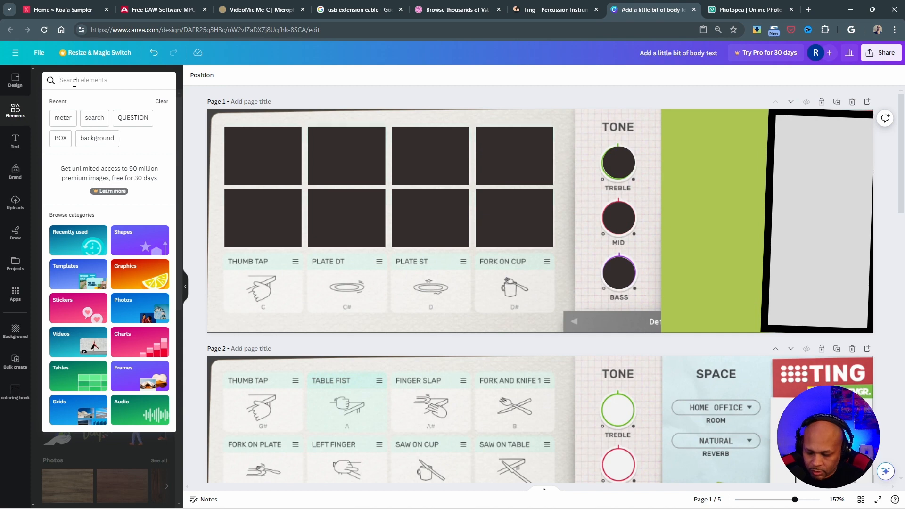
type("knob")
key("Return")
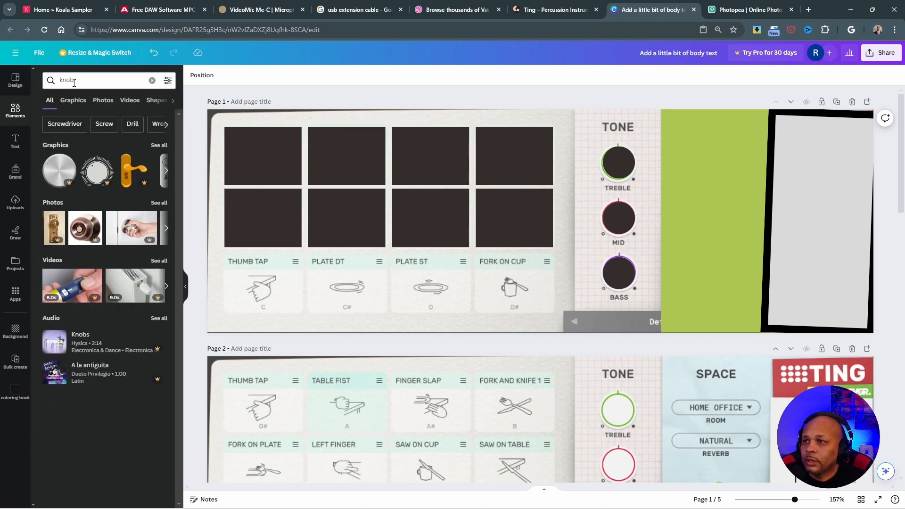
left_click(158, 146)
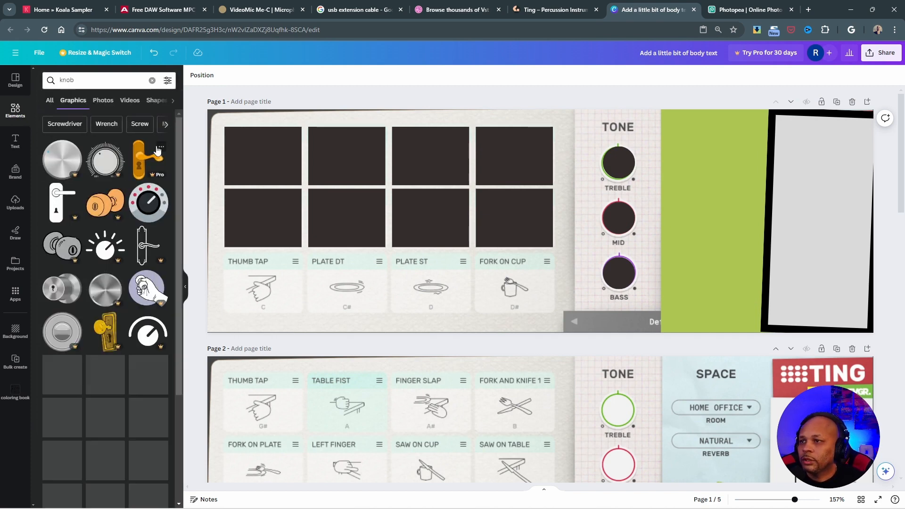
Step: Find the round dial graphic ringed with dots among the knob graphics and add it to page 1
scroll(136, 264, "down", 10)
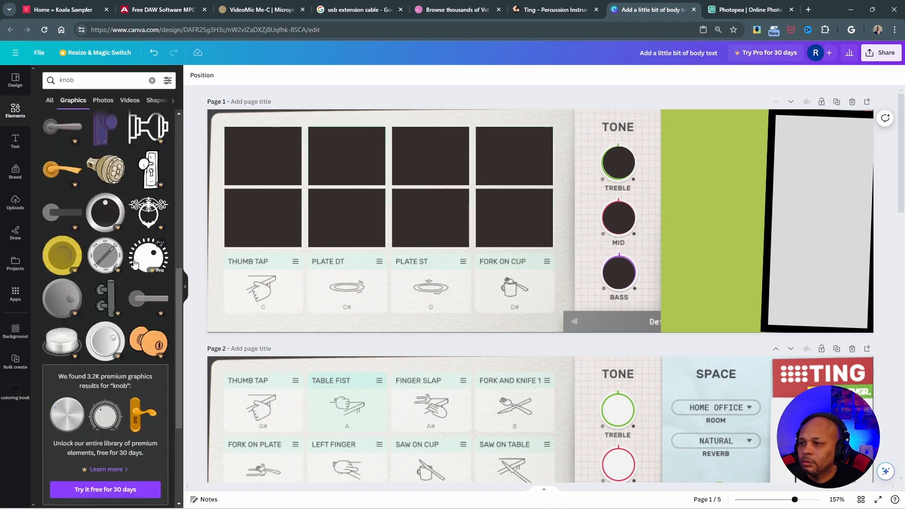
scroll(132, 269, "down", 5)
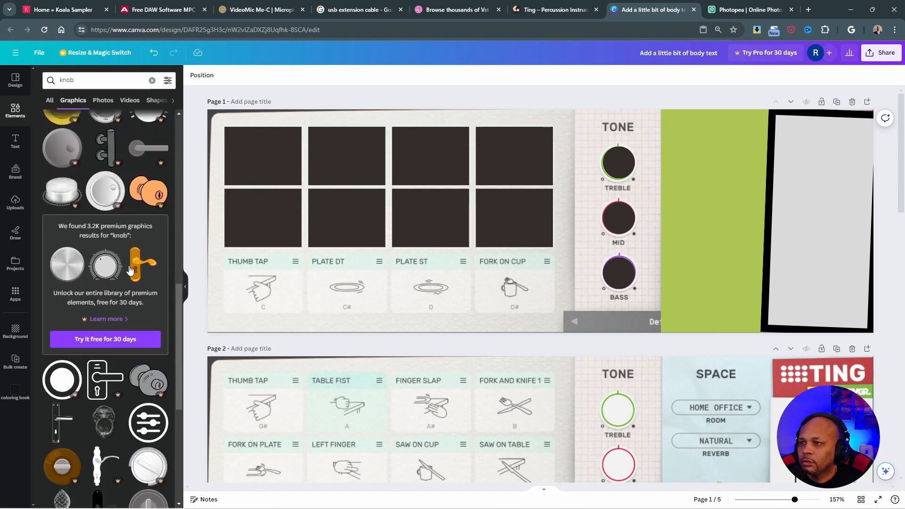
scroll(130, 269, "down", 2)
scroll(130, 269, "down", 2)
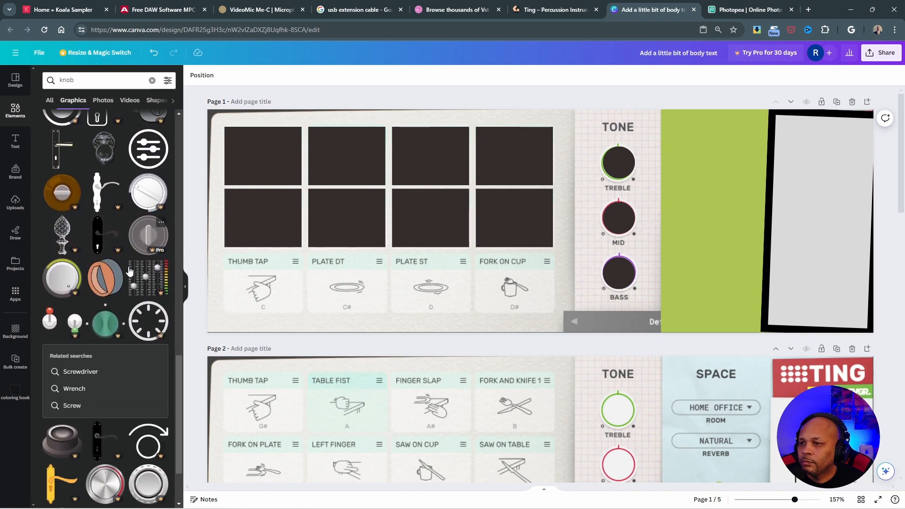
scroll(128, 267, "down", 2)
scroll(100, 160, "up", 7)
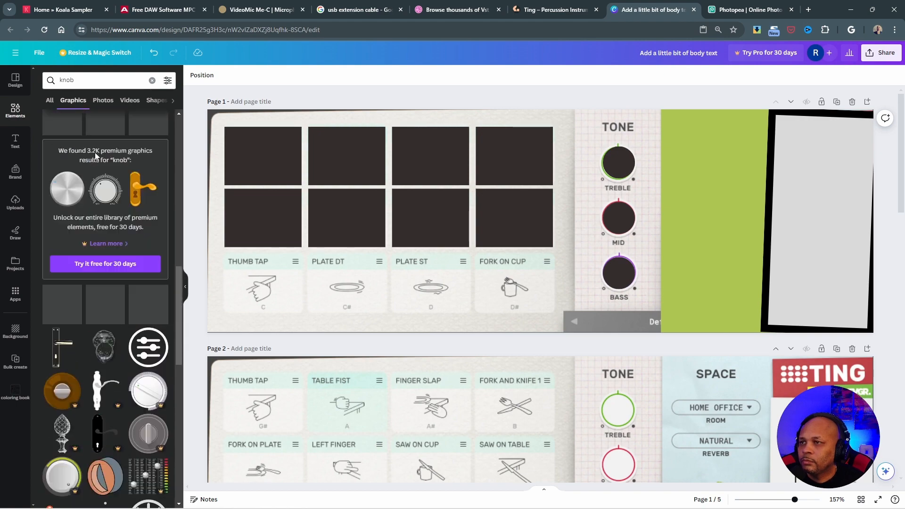
scroll(100, 160, "up", 5)
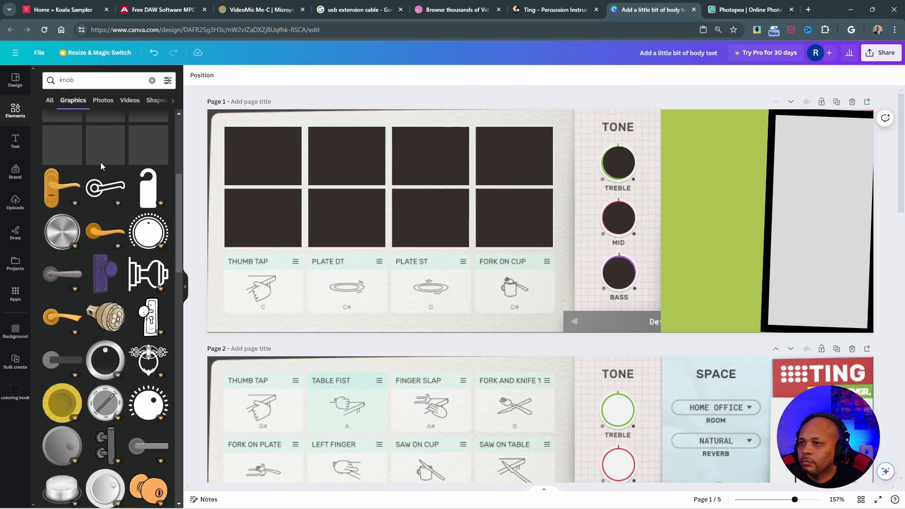
left_click(100, 162)
Step: Shrink the dotted dial graphic to knob size and place it over the MID knob
left_click_drag(546, 225, 485, 223)
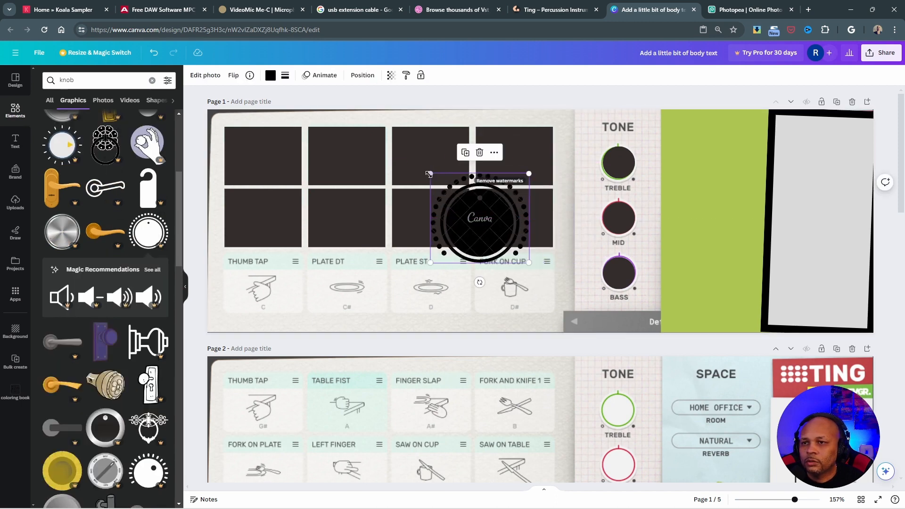
left_click_drag(427, 172, 473, 207)
left_click_drag(502, 240, 634, 233)
left_click(655, 222)
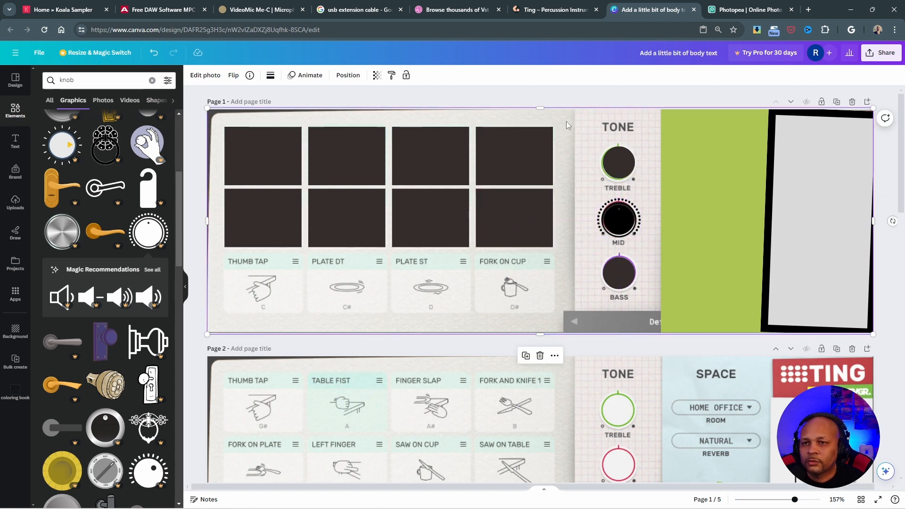
Step: Fill the first dark pad rectangle in page 1's upper row with the gray photo color #b9bebd
left_click(295, 170)
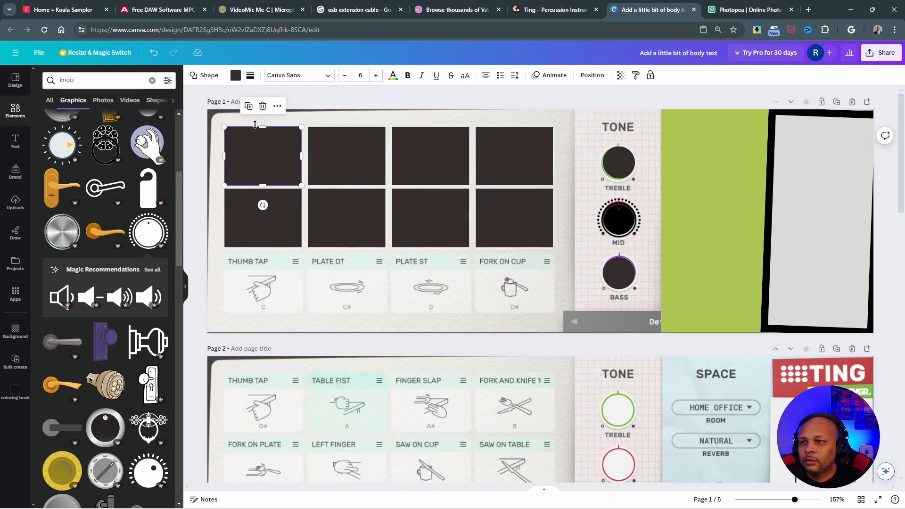
left_click(235, 75)
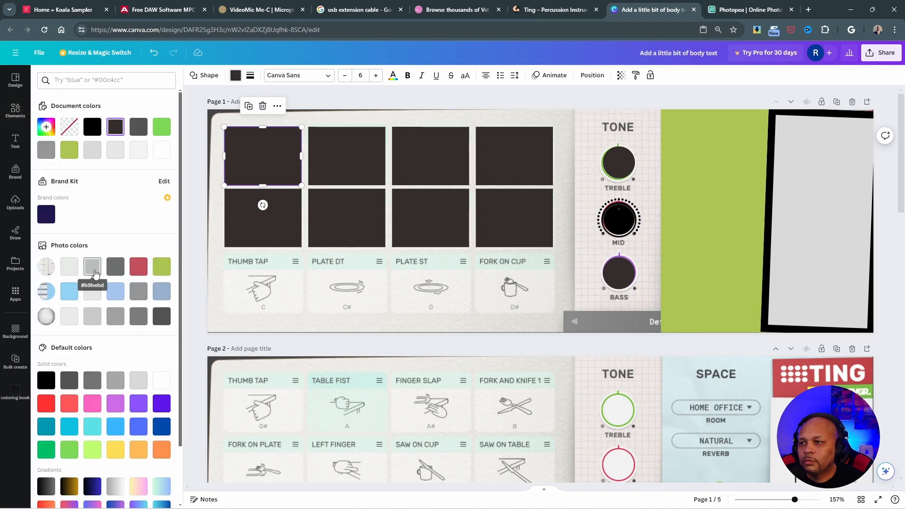
left_click(92, 266)
left_click(287, 148)
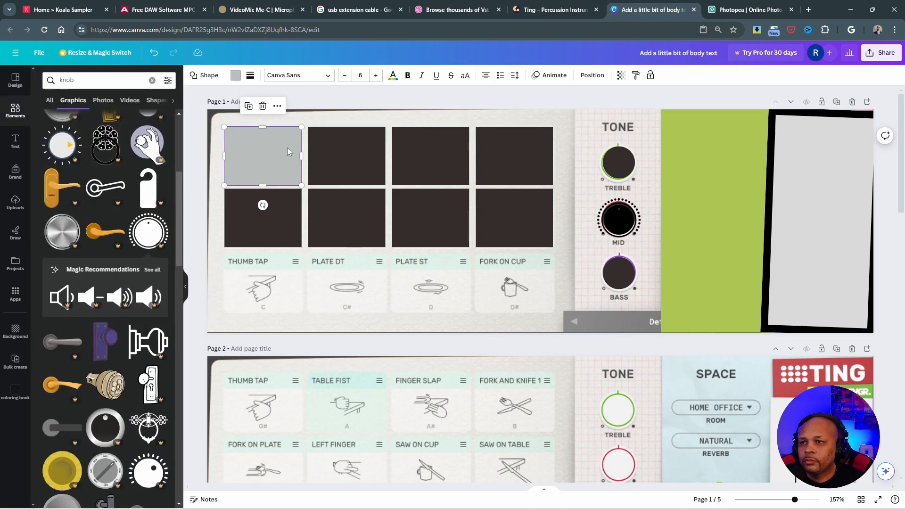
Step: Try the default gradients on the first pad of page 1's upper row and fill it with the mint-to-blue gradient
left_click(235, 77)
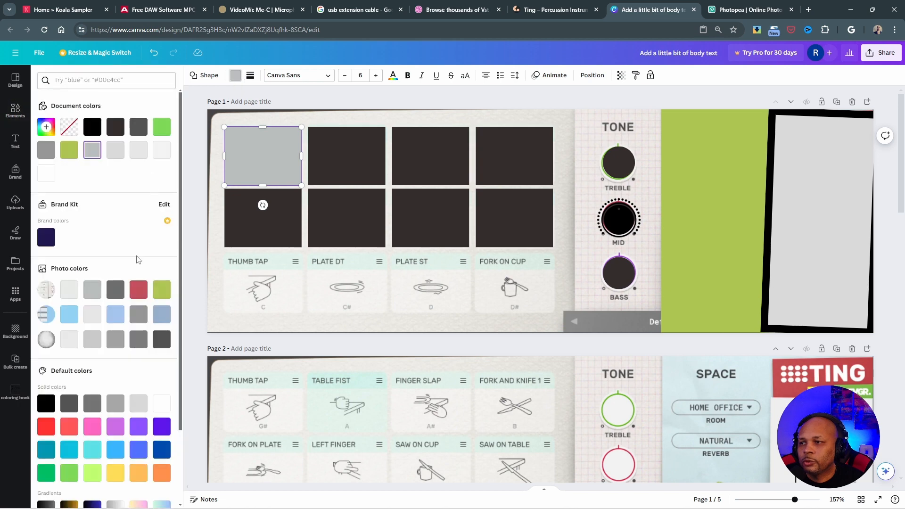
scroll(101, 360, "down", 2)
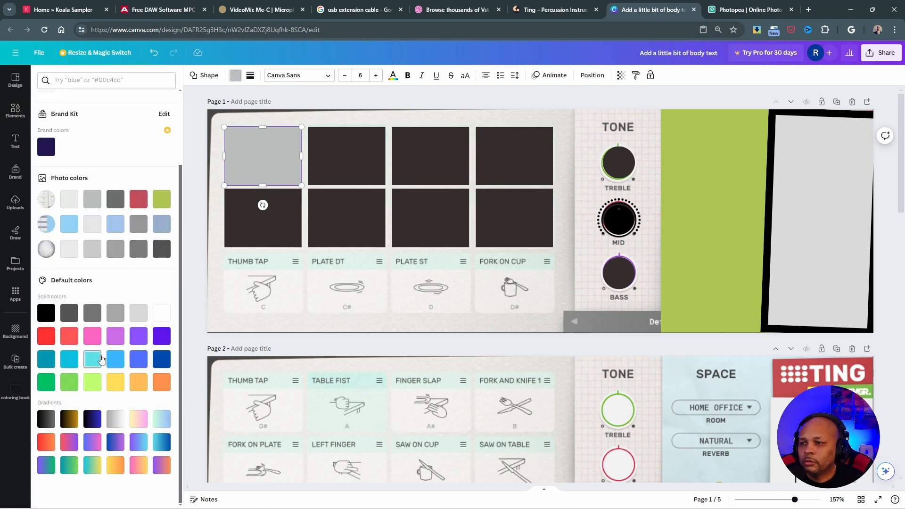
left_click(115, 418)
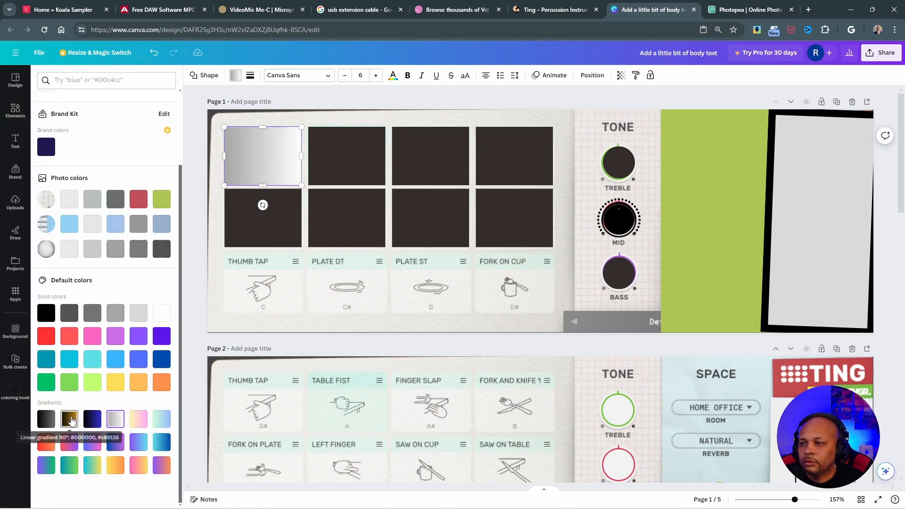
left_click(71, 419)
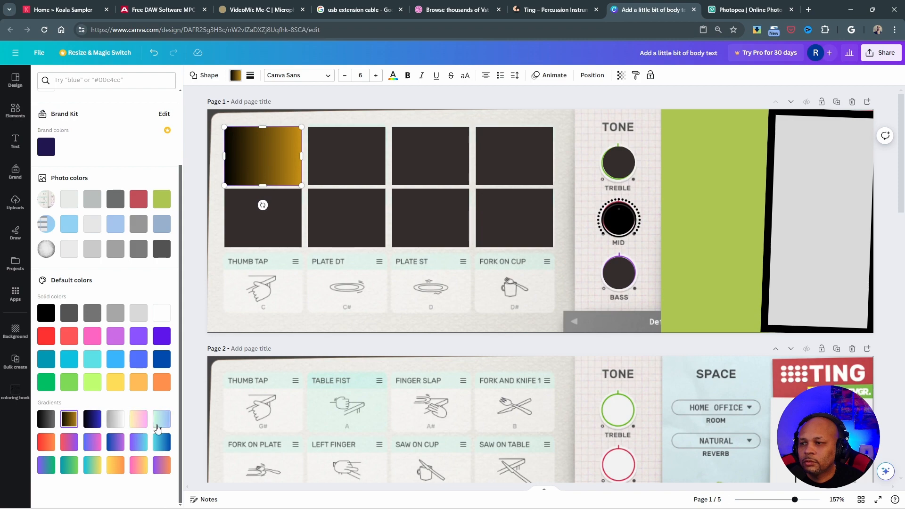
left_click(160, 419)
left_click(217, 175)
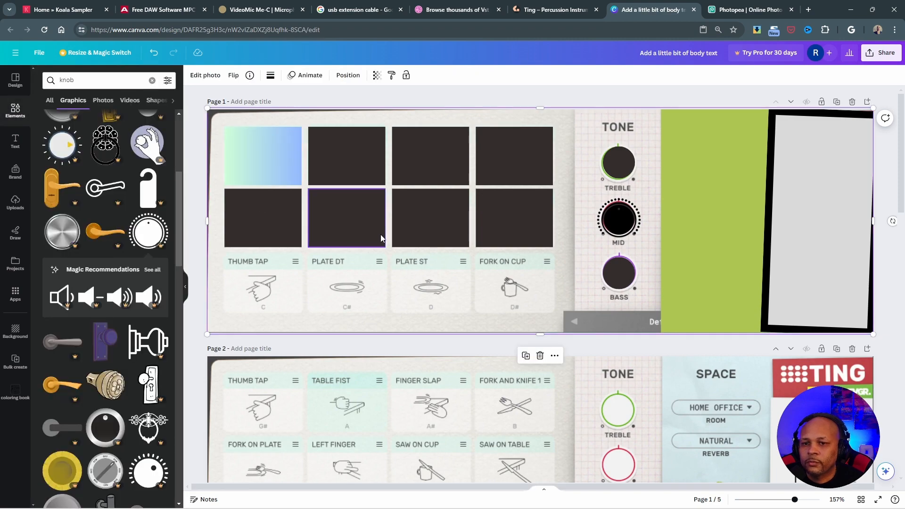
Step: Examine the HOUZ interface on page 3, including its HIGH, MID and LOW knobs, and look over pages 4 and 5
scroll(379, 231, "down", 6)
scroll(460, 245, "down", 5)
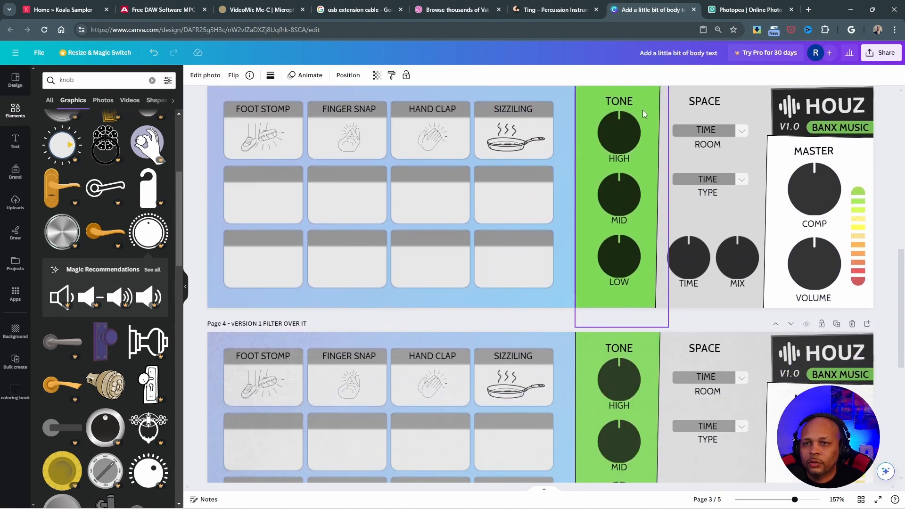
left_click(620, 142)
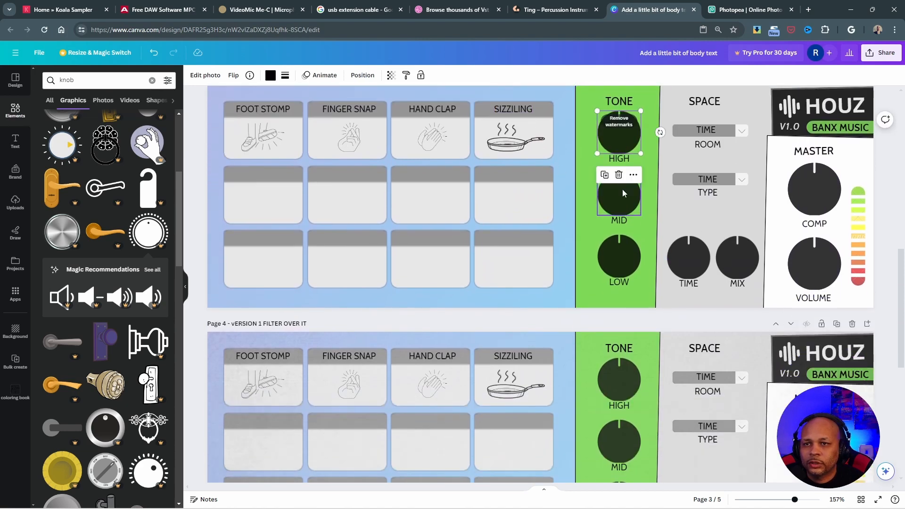
left_click(621, 188)
left_click(626, 252)
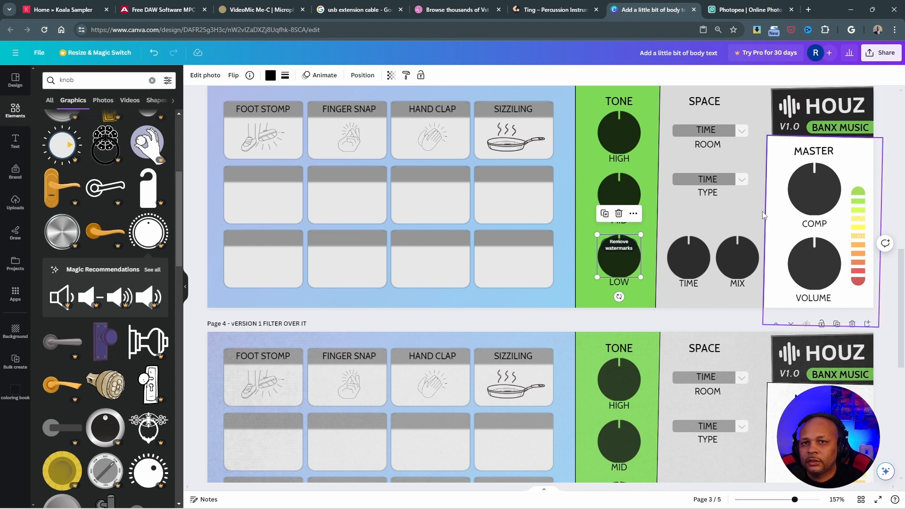
scroll(354, 193, "down", 7)
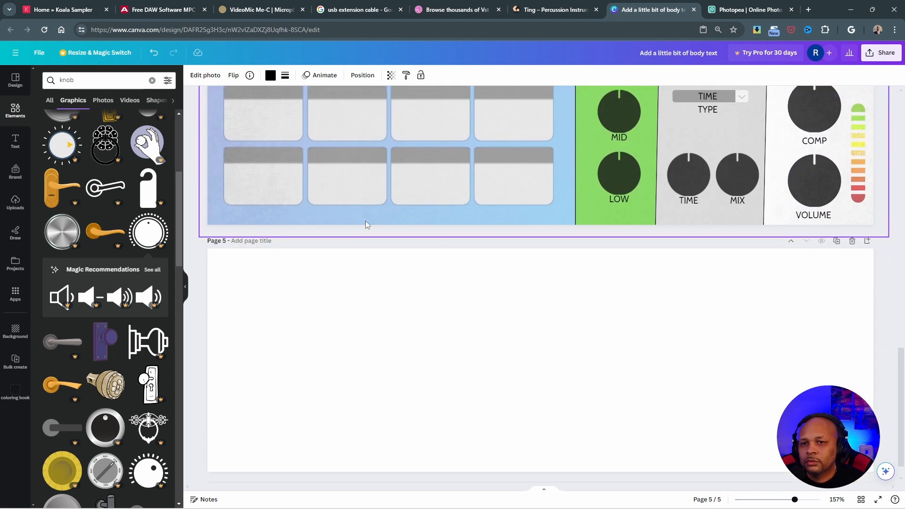
scroll(367, 219, "up", 8)
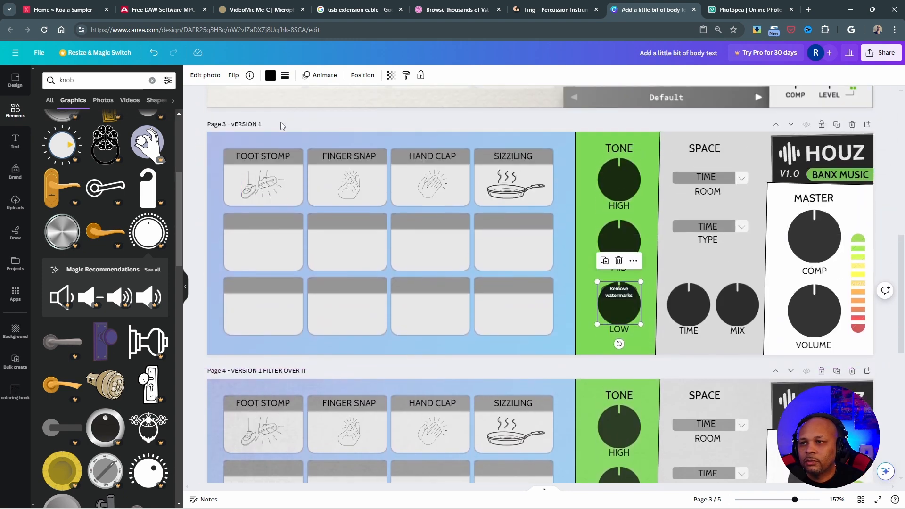
left_click(281, 121)
scroll(250, 140, "up", 1)
scroll(250, 140, "down", 1)
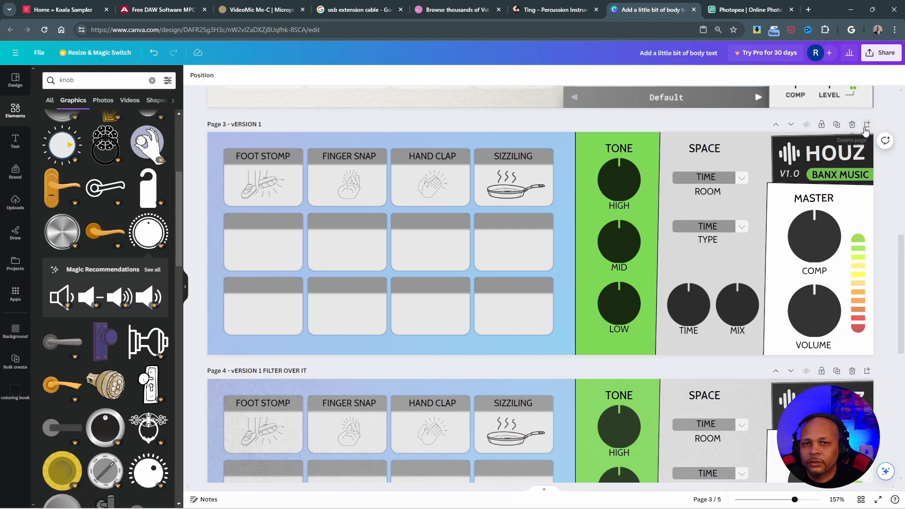
Step: Try to download only page 3 of the design as a PNG
left_click(880, 52)
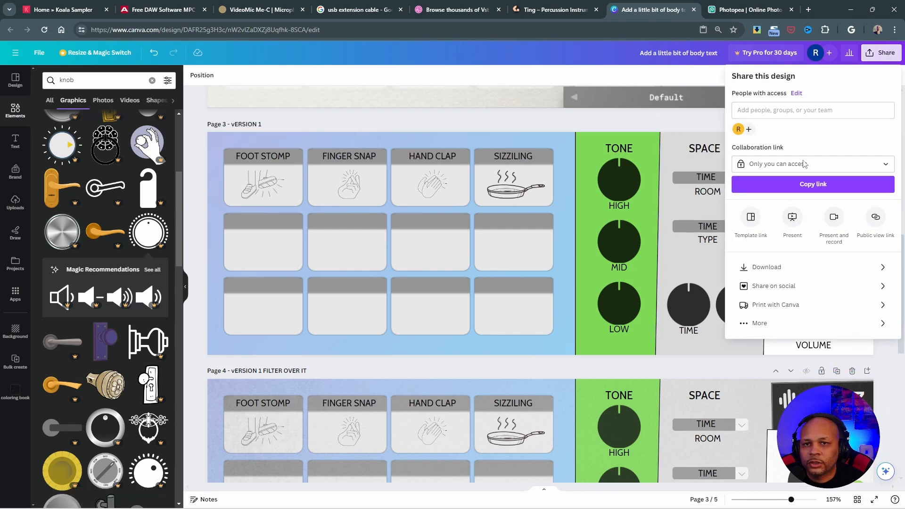
left_click(753, 265)
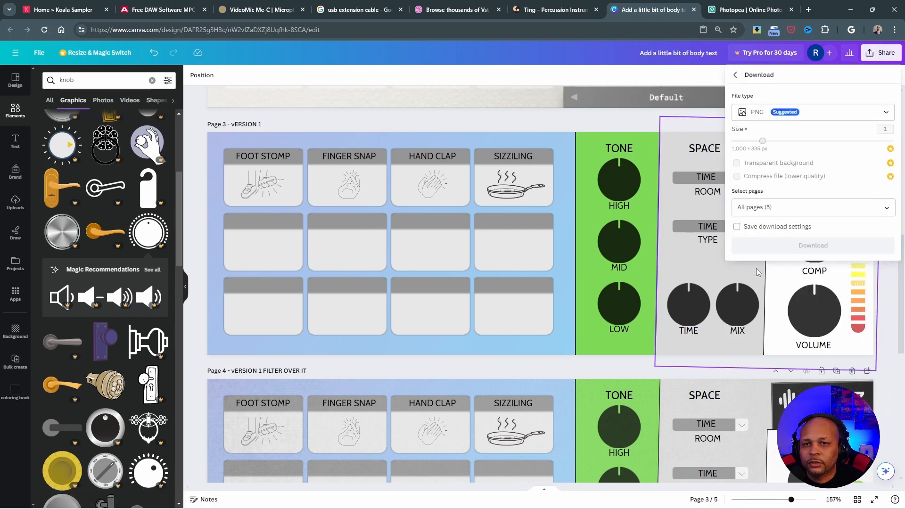
left_click(783, 207)
left_click(790, 235)
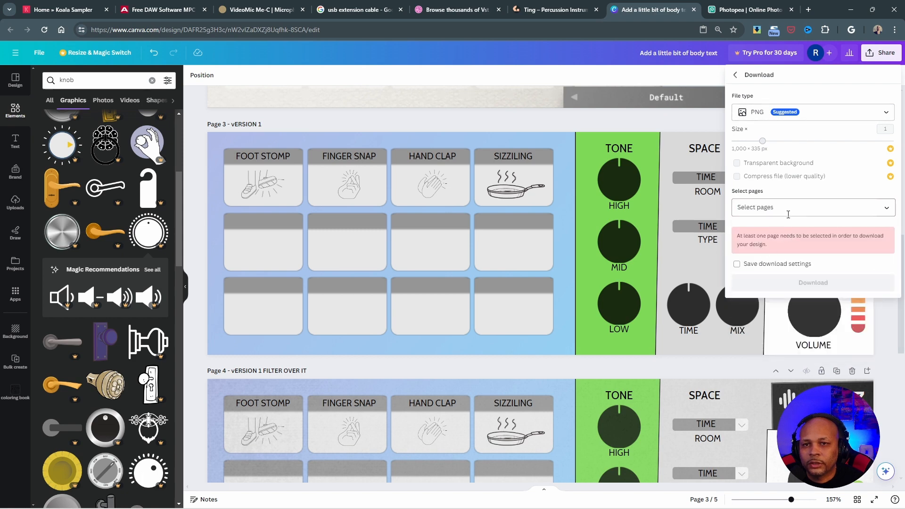
left_click(778, 208)
left_click(796, 254)
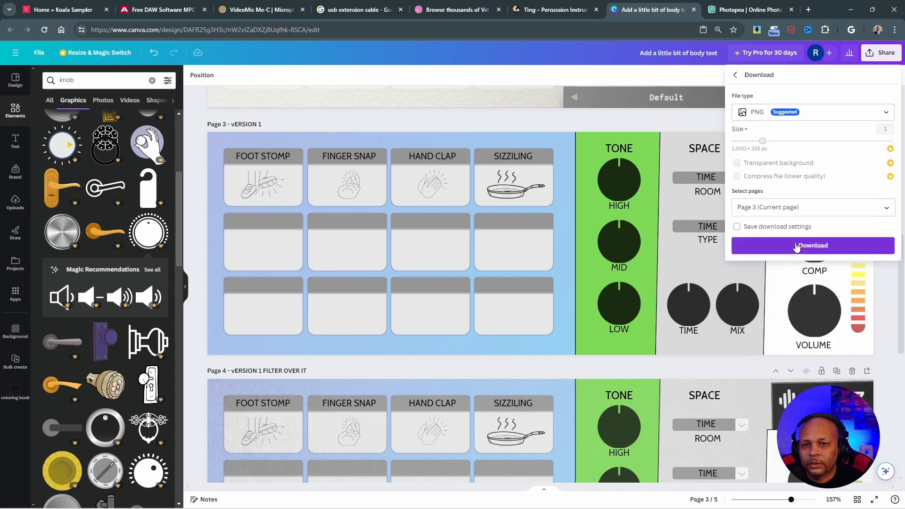
left_click(784, 248)
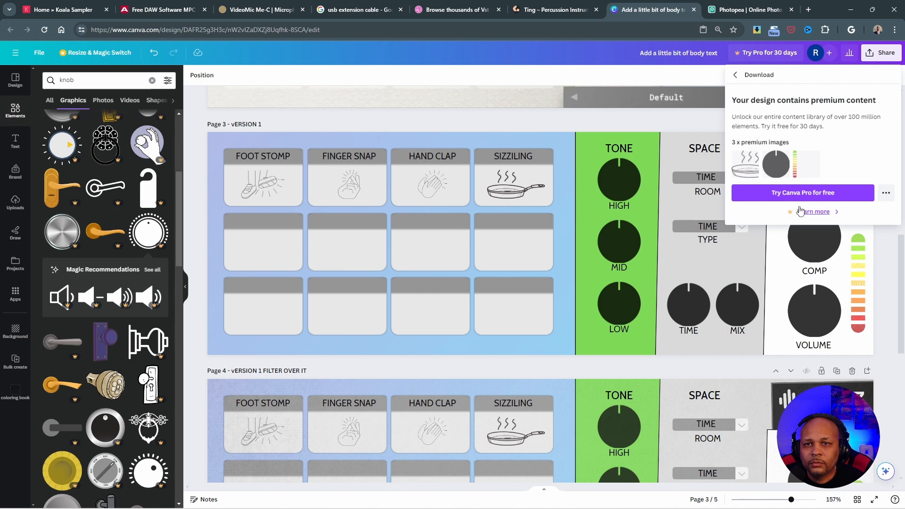
left_click(645, 125)
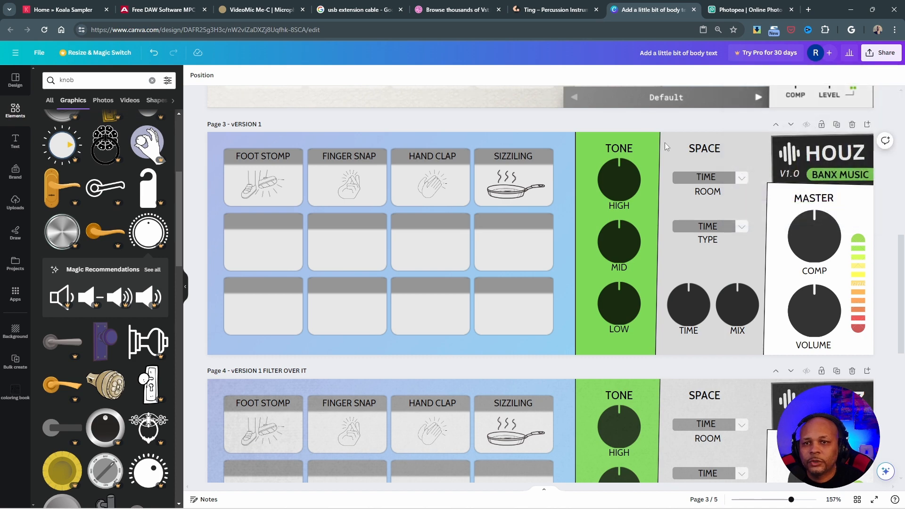
Step: Take a new screenshot with the snipping tool covering the whole HOUZ interface on page 3, and return to the browser
mouse_move(532, 507)
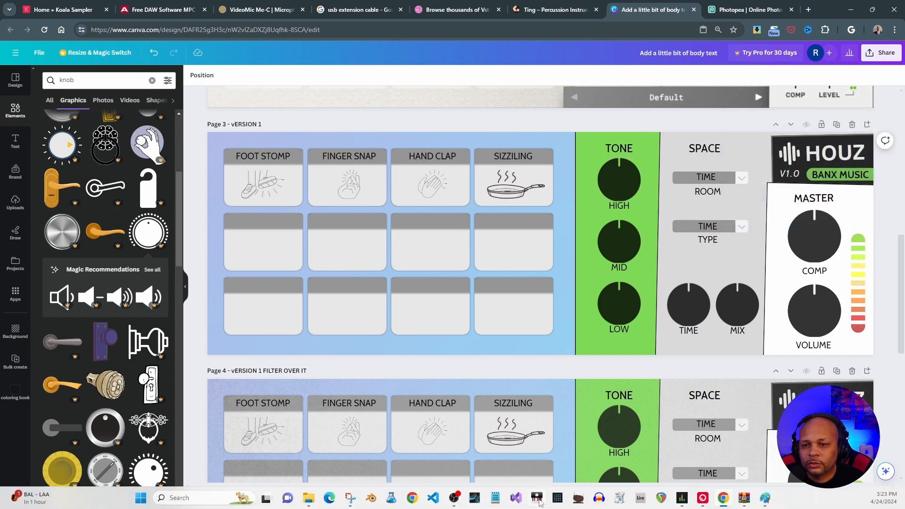
left_click(354, 499)
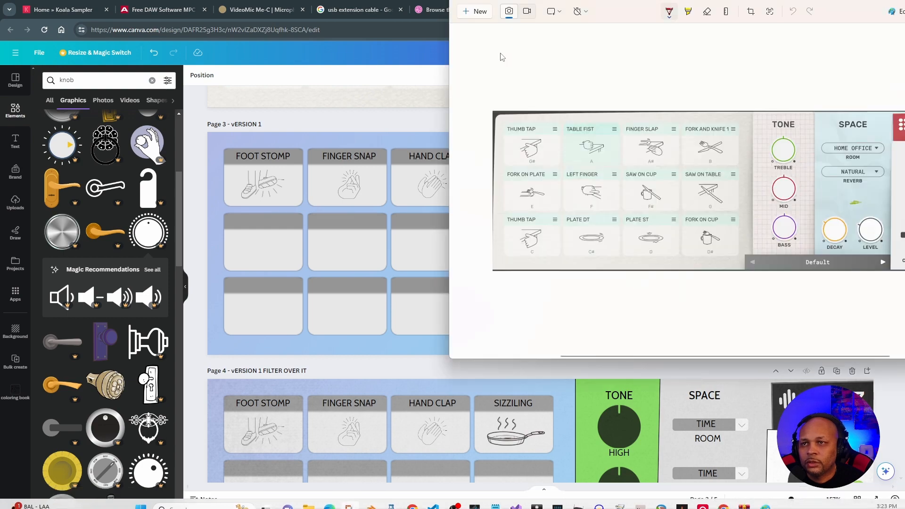
left_click(477, 11)
left_click_drag(206, 131, 873, 354)
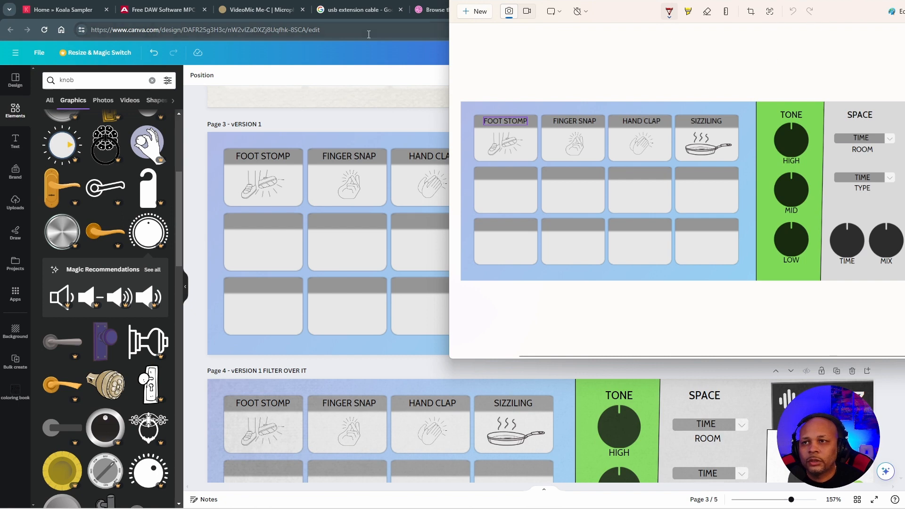
left_click(377, 52)
Step: Switch to Photopea and confirm the privacy preference for sharing personal data
left_click(727, 11)
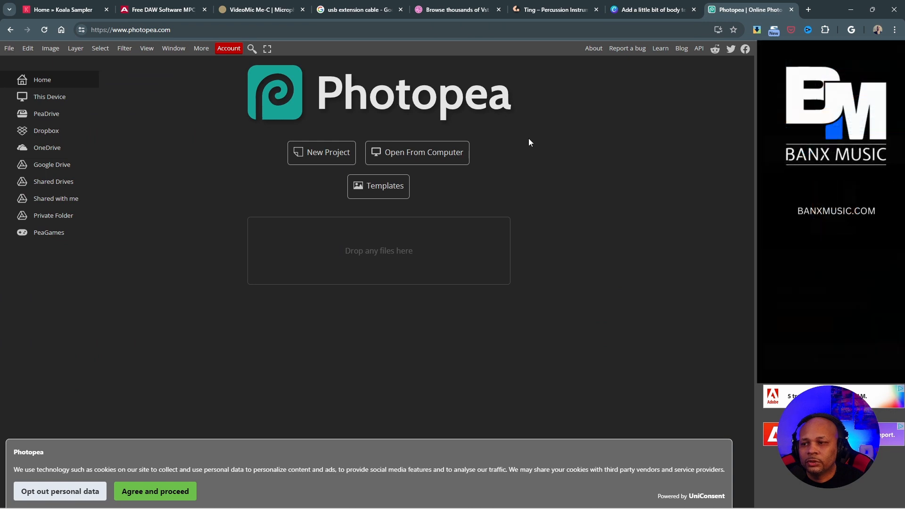
left_click(79, 491)
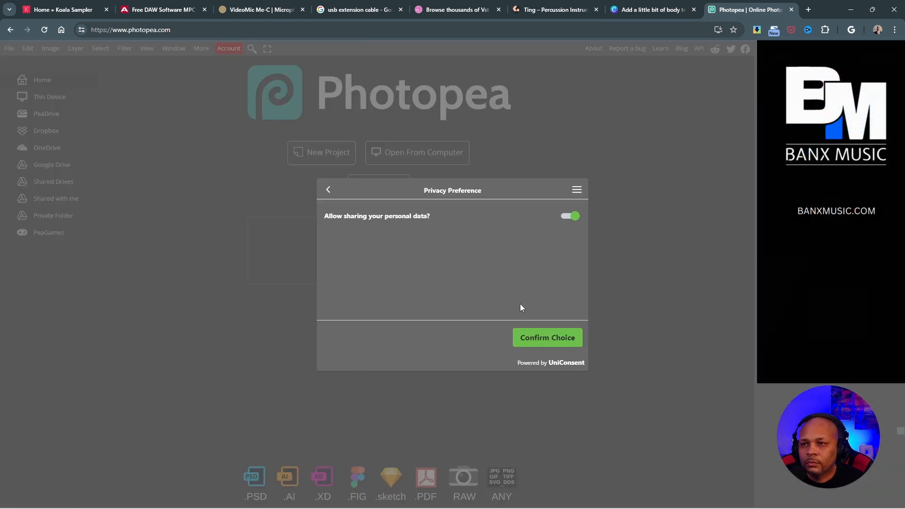
left_click(554, 338)
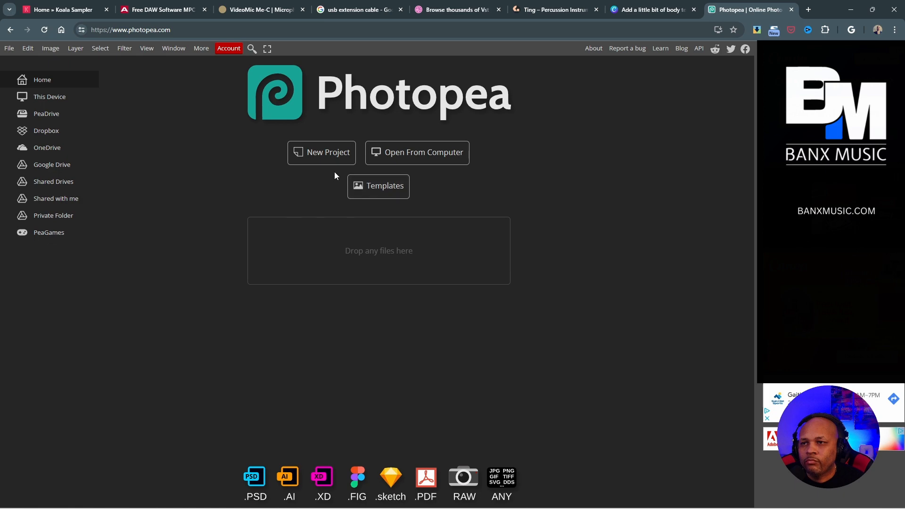
Step: Start a new project and set its width to 1000 pixels and its height to 335 pixels
left_click(318, 160)
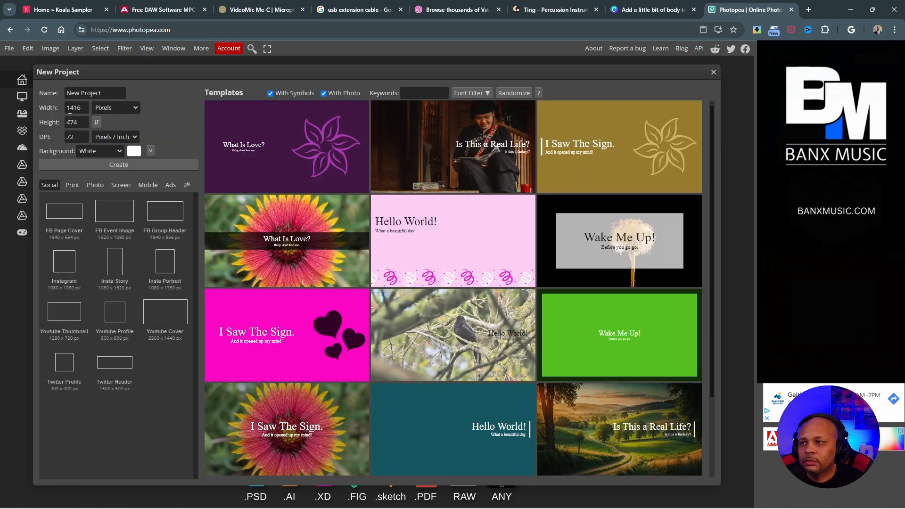
double_click(85, 109)
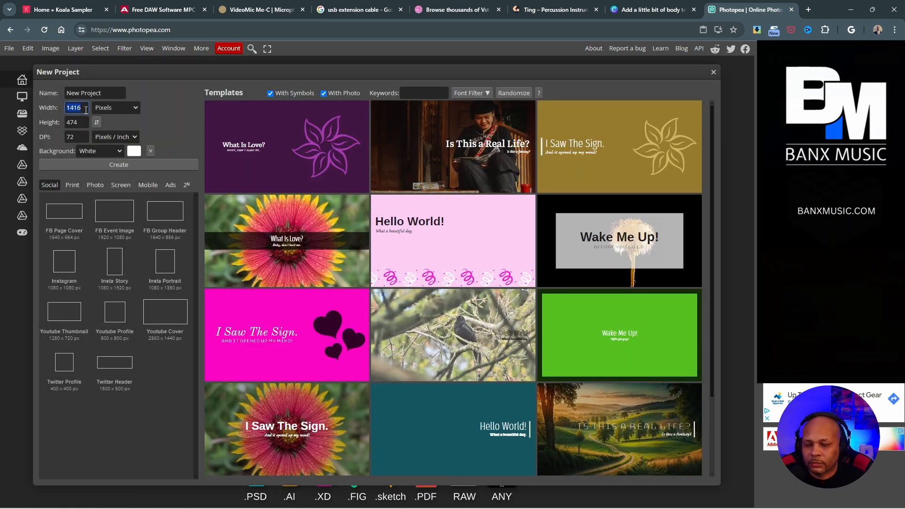
type("1000")
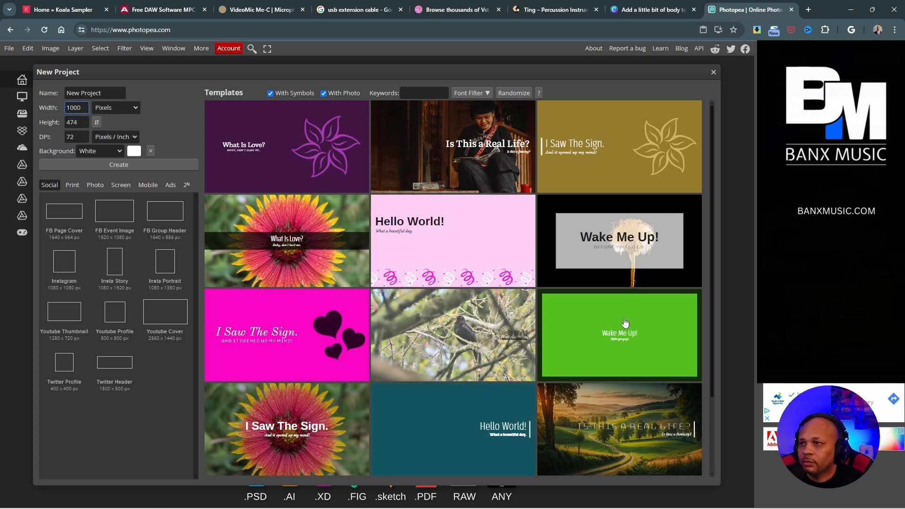
double_click(77, 120)
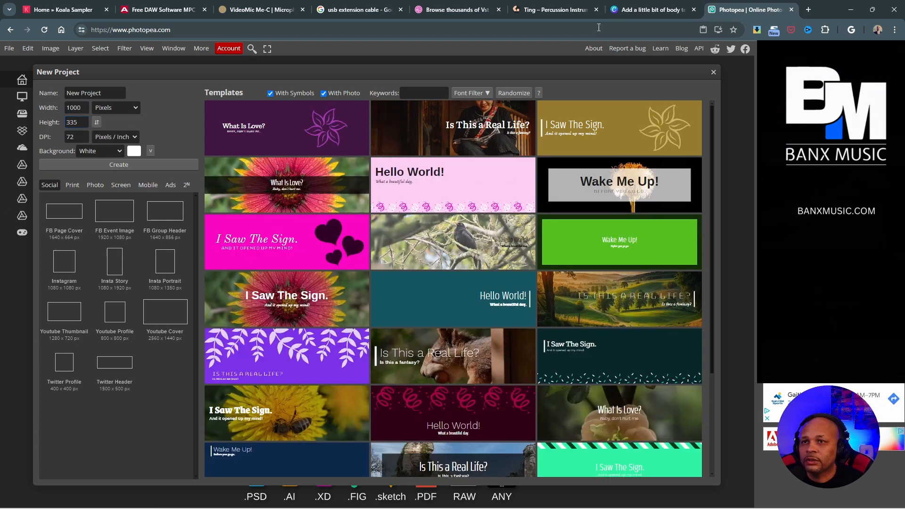
Step: Check the interface dimensions on the VST OUTLINE overview slide and create the Photopea project with a transparent background
left_click(358, 5)
left_click(452, 6)
key("alt+Left")
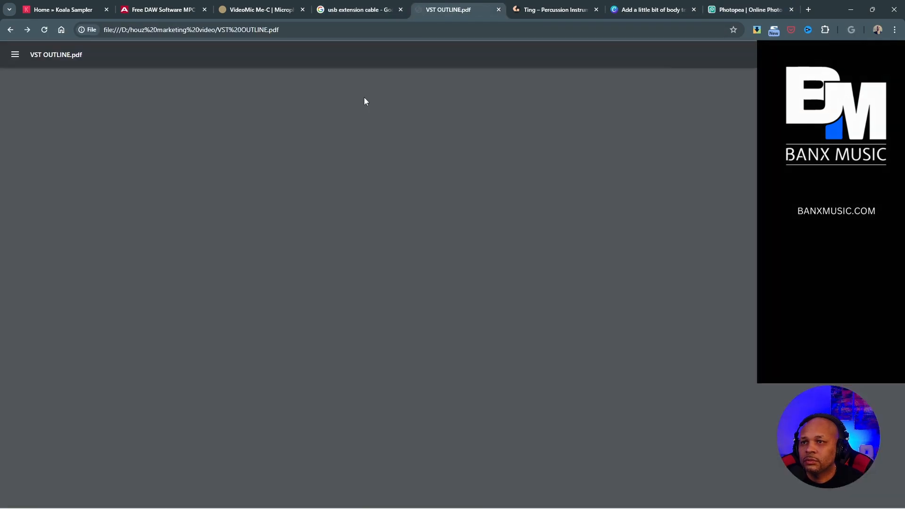
scroll(406, 242, "down", 5)
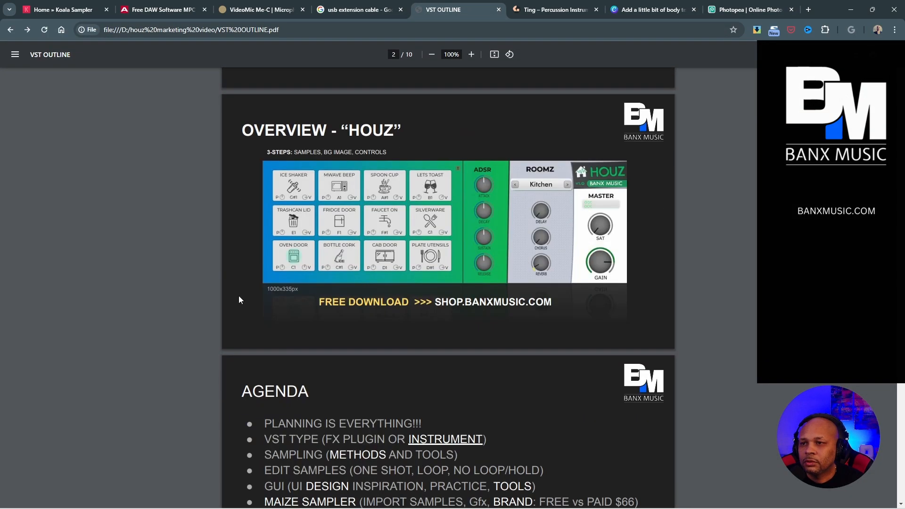
left_click(730, 14)
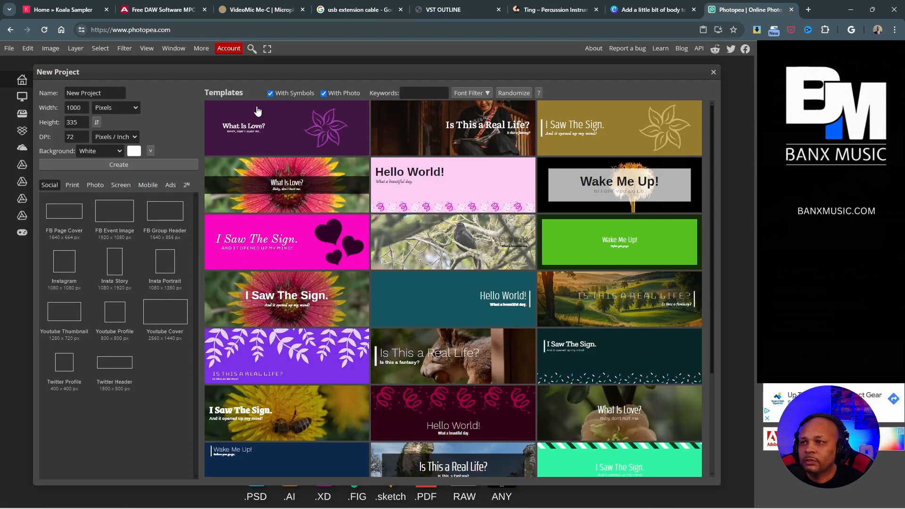
left_click(118, 153)
left_click(113, 180)
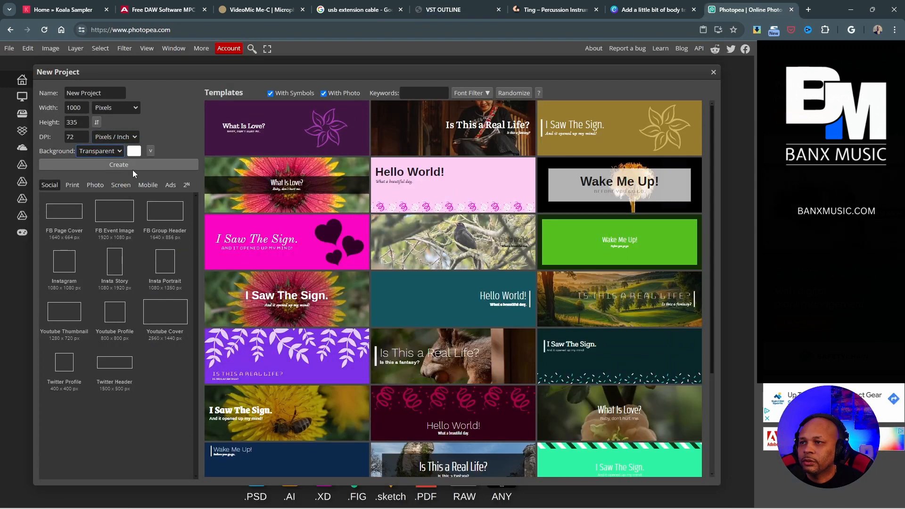
left_click(133, 169)
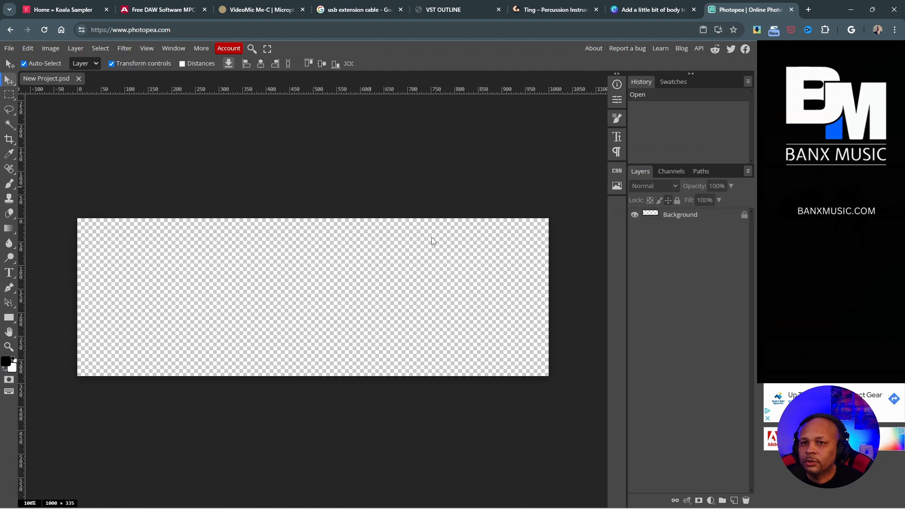
Step: Add a new layer and paste the HOUZ interface screenshot into the project
left_click(733, 500)
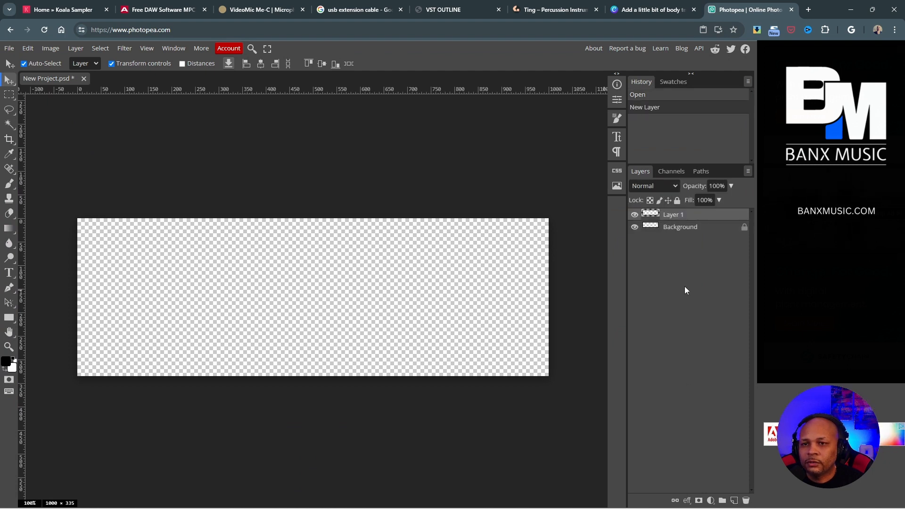
left_click(390, 267)
key("ctrl+v")
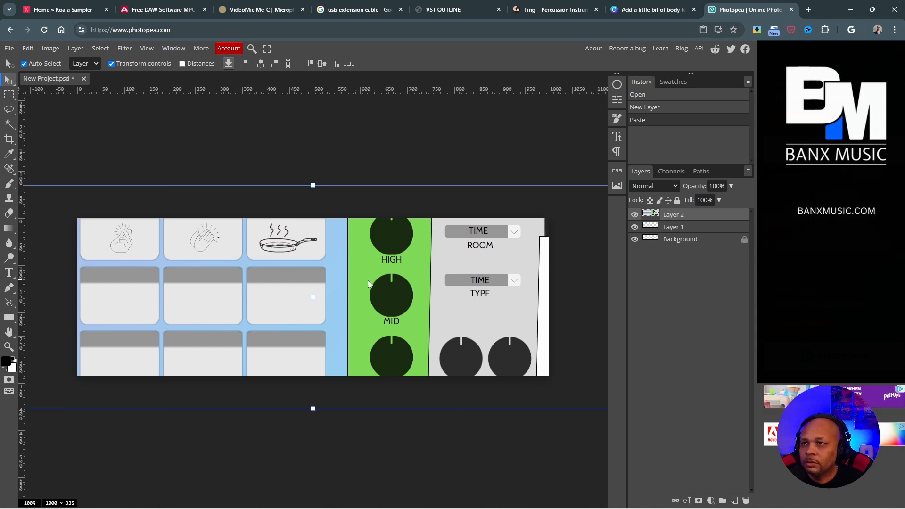
Step: Align the pasted HOUZ interface with the canvas's upper-left corner and scale it down to fill the canvas
left_click_drag(368, 285, 458, 312)
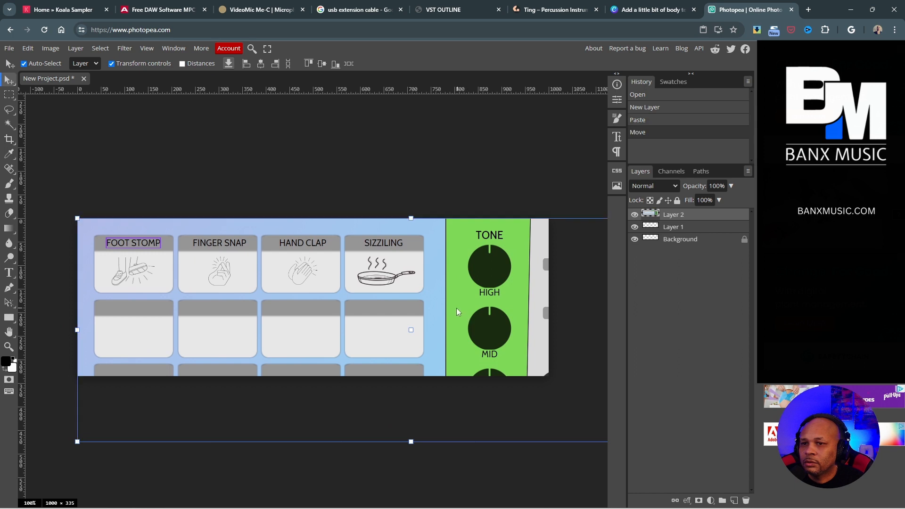
left_click_drag(75, 443, 248, 319)
left_click_drag(324, 311, 148, 307)
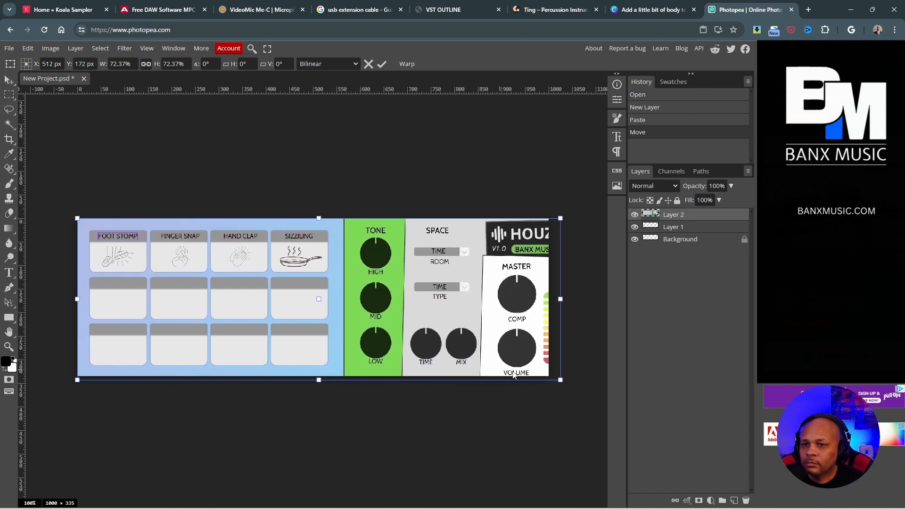
left_click_drag(564, 377, 545, 374)
left_click(381, 66)
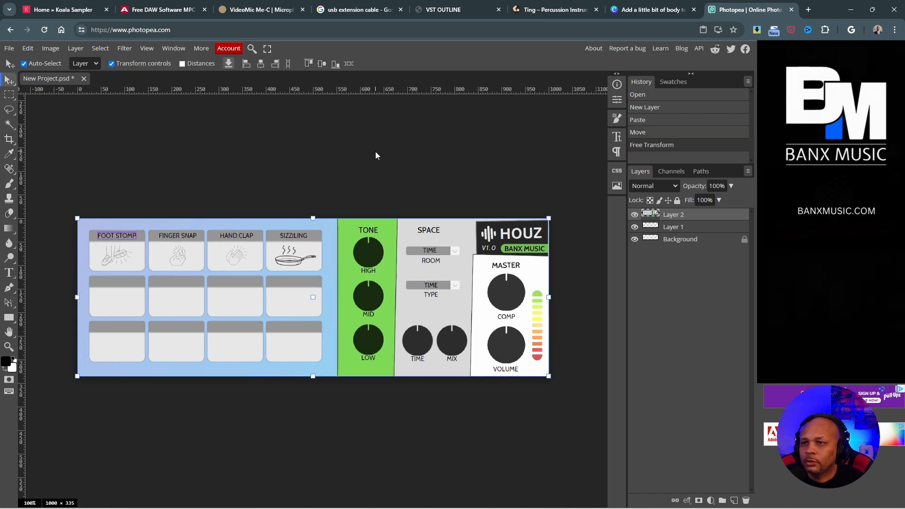
left_click(382, 272)
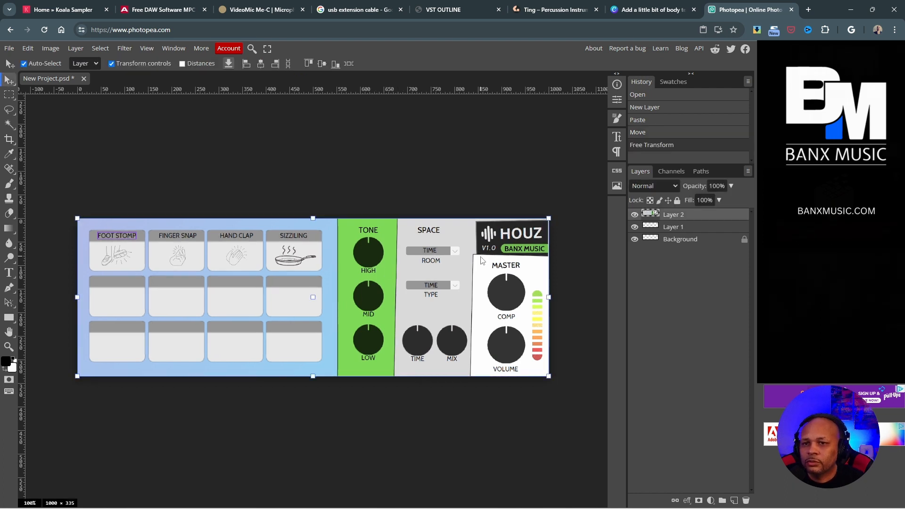
Step: Lower the fill opacity of the pasted interface layer to 44%
scroll(422, 239, "down", 1)
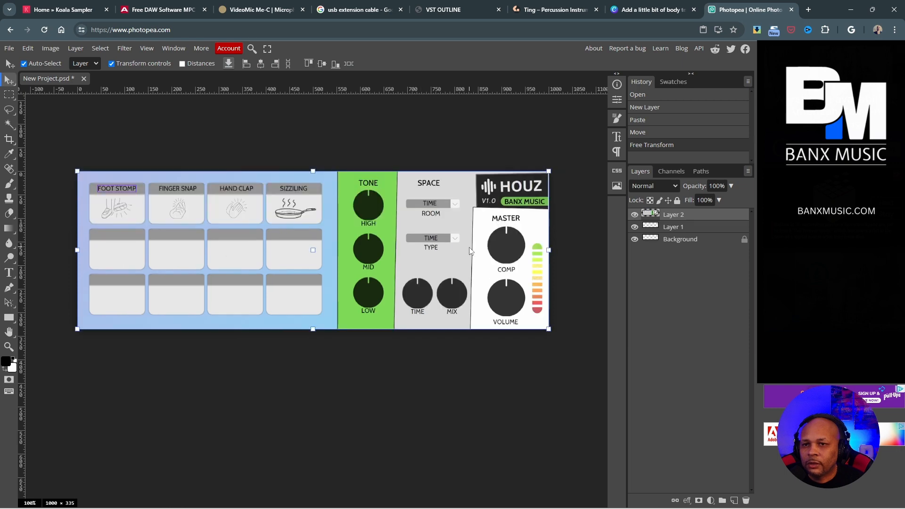
scroll(557, 242, "up", 2)
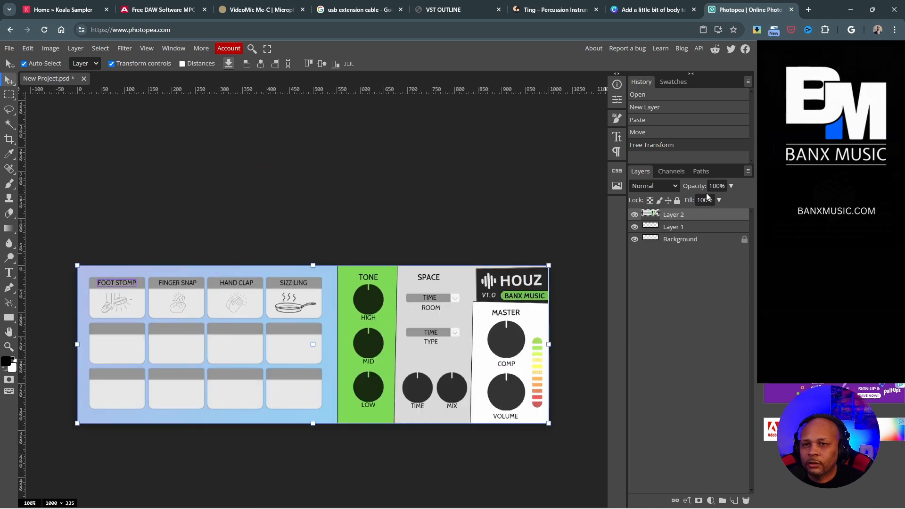
mouse_move(717, 216)
left_mouse_down()
mouse_move(689, 219)
mouse_move(700, 218)
left_mouse_up()
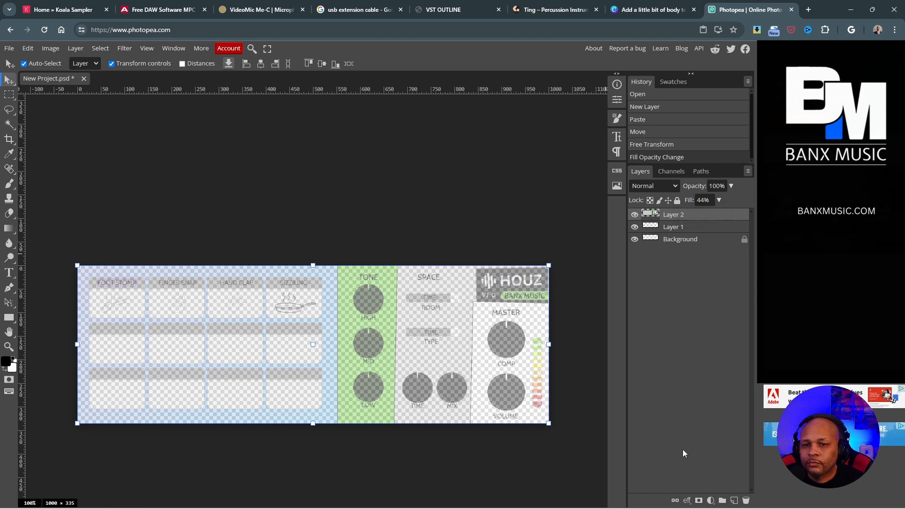
Step: Add a new layer and draw a black rectangle over the FOOT STOMP pad
left_click(733, 500)
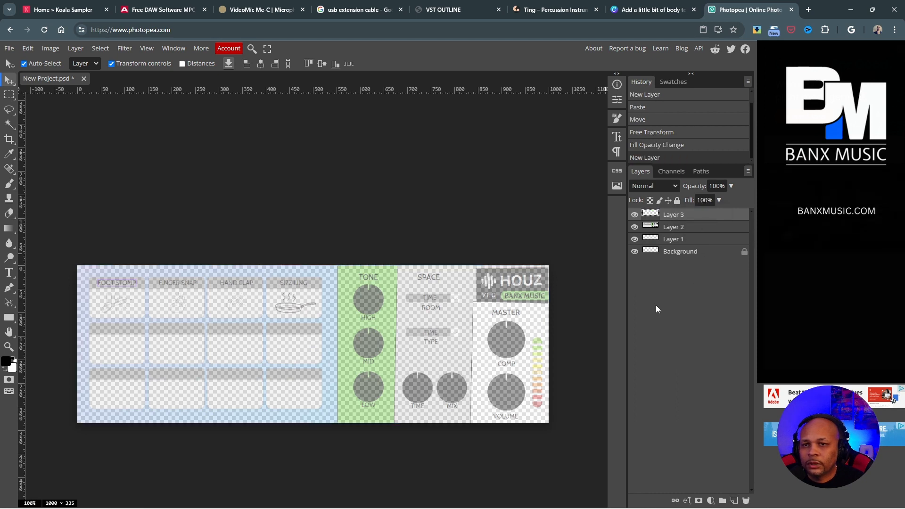
left_click(11, 322)
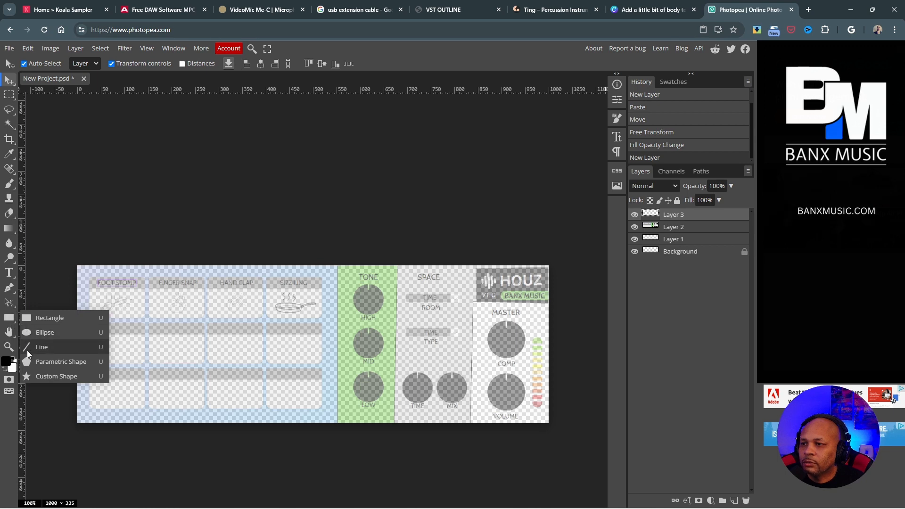
left_click(27, 320)
left_click_drag(88, 278, 143, 319)
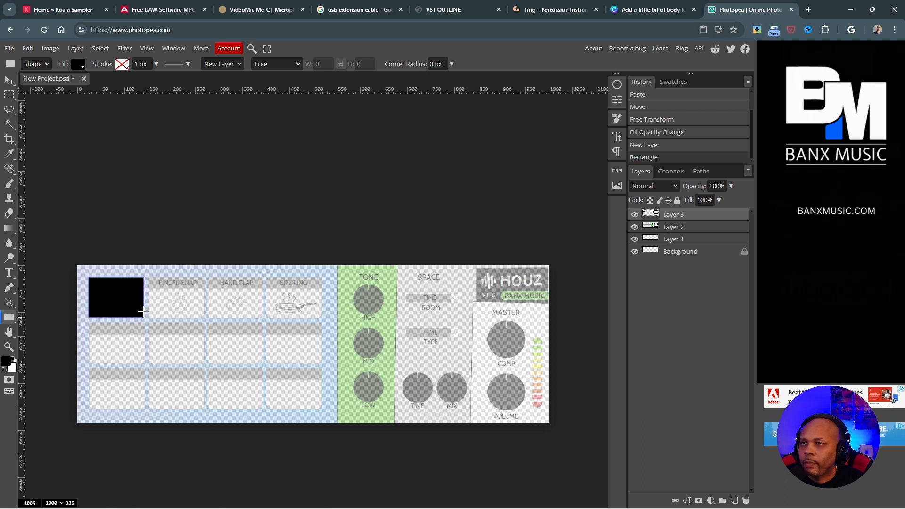
Step: Set the Rectangle tool's stroke to solid black with a width of 2 px
left_click(124, 69)
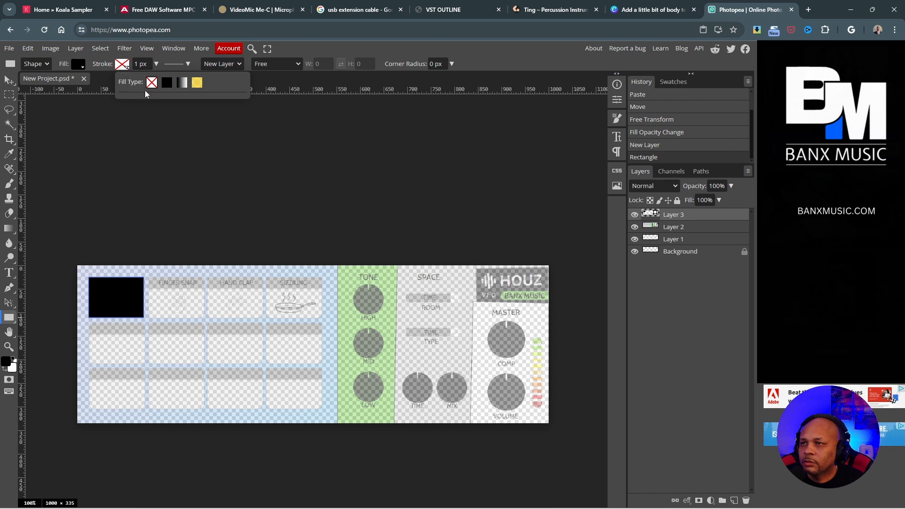
left_click(197, 83)
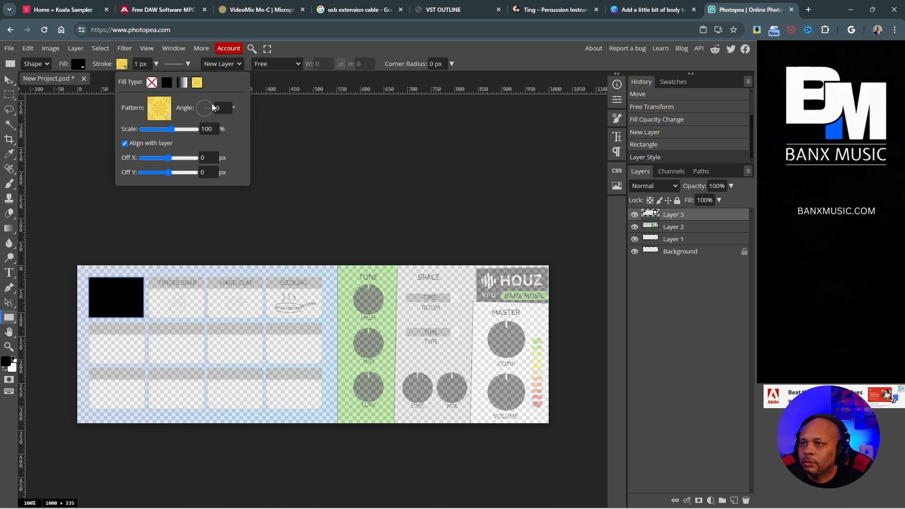
left_click(168, 84)
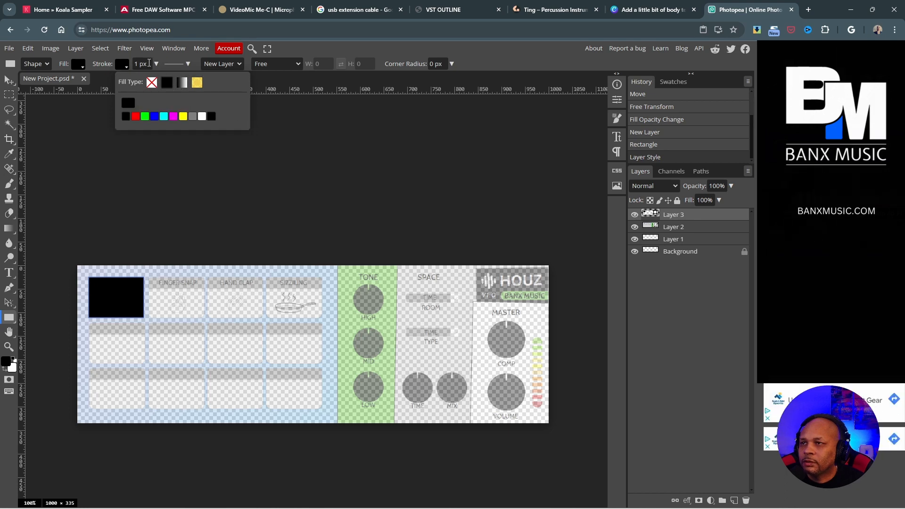
left_click(156, 63)
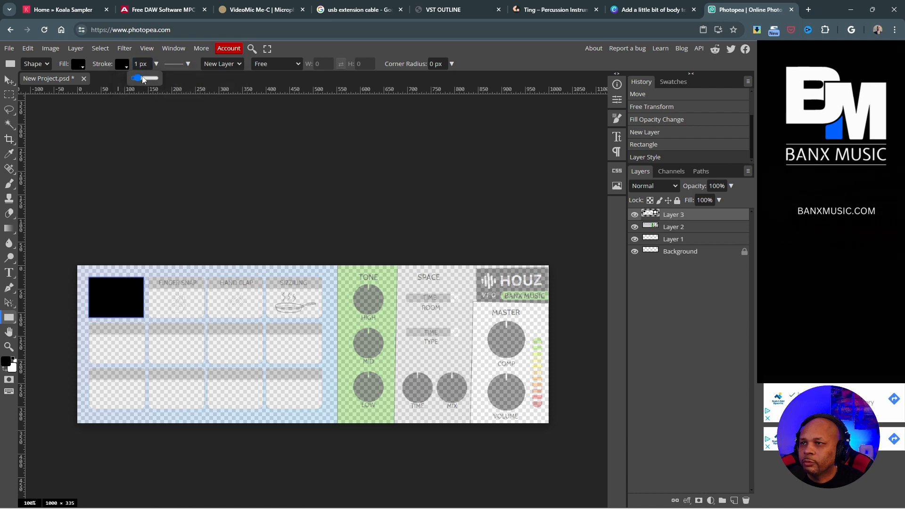
left_click(139, 78)
left_click_drag(139, 80, 136, 79)
Step: Create a 100 by 100 pixel rectangle above the canvas and hide its layer
left_click(149, 143)
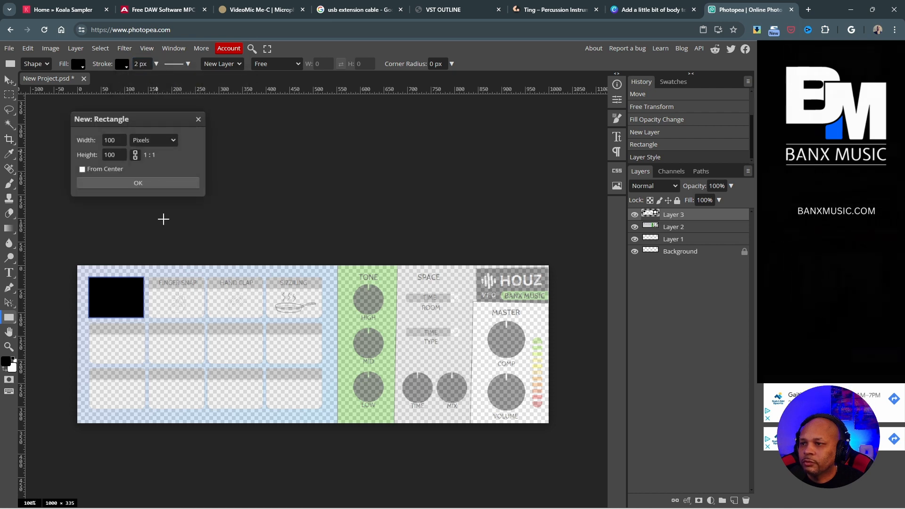
left_click(147, 183)
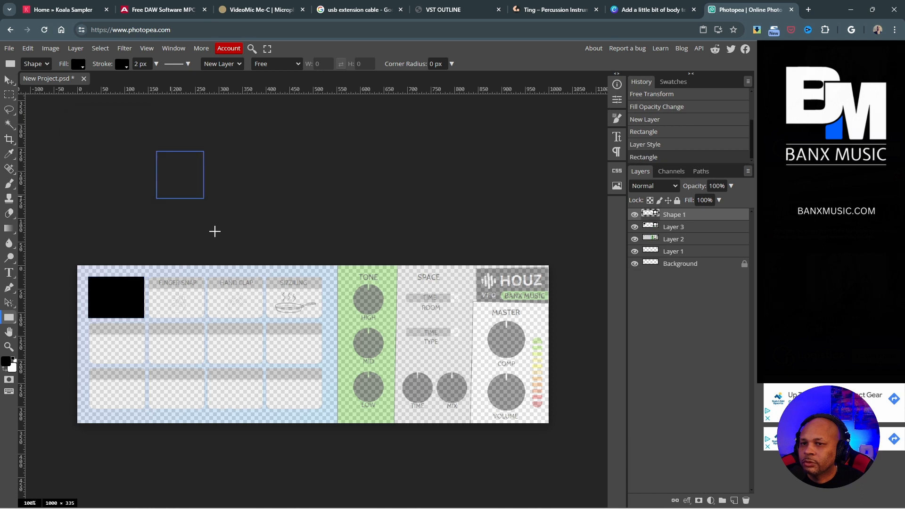
left_click(634, 227)
left_click(634, 228)
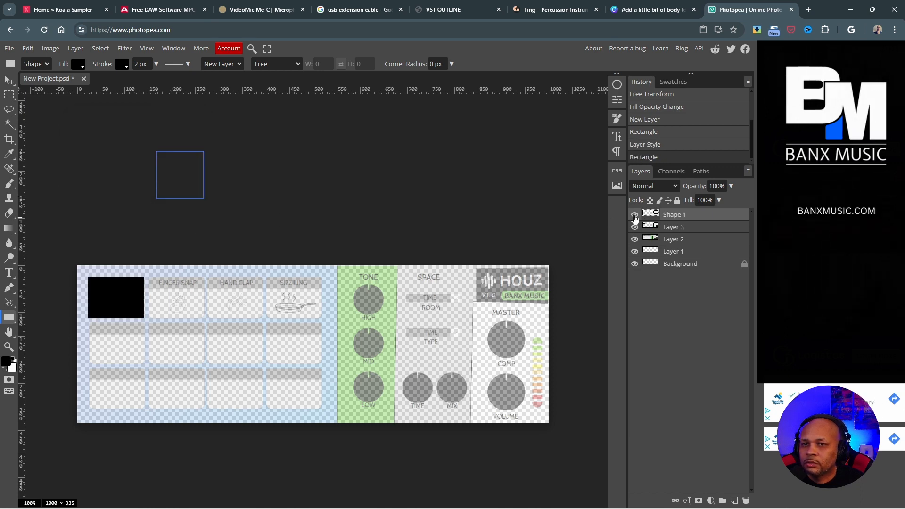
left_click(650, 227)
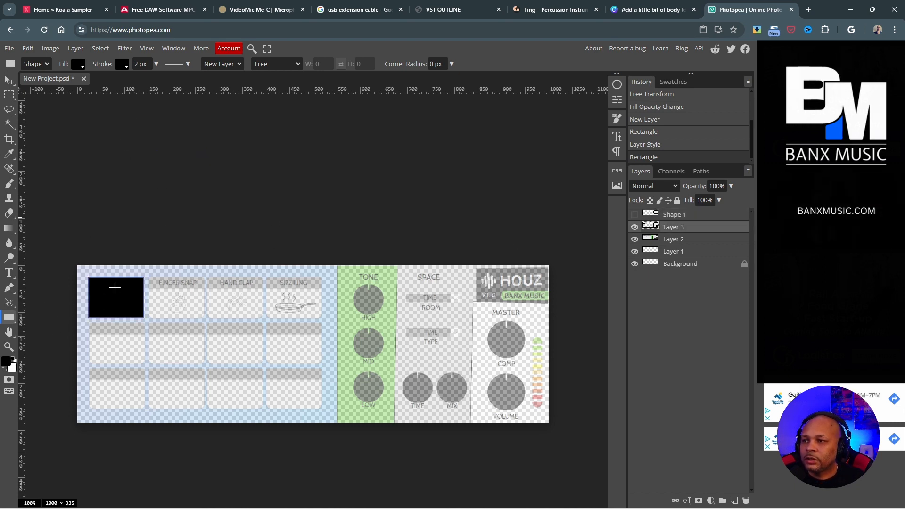
Step: Change the fill colour of the FOOT STOMP pad rectangle to light gray dedede
left_click(9, 80)
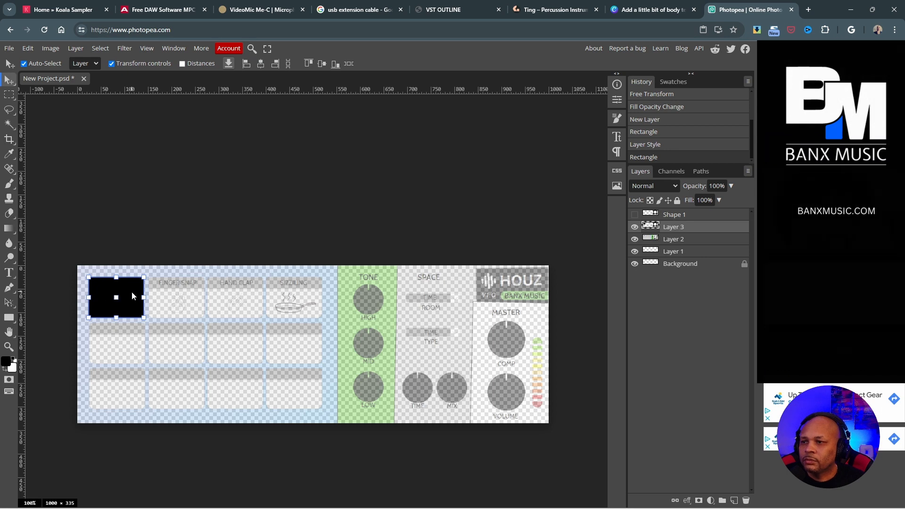
double_click(651, 230)
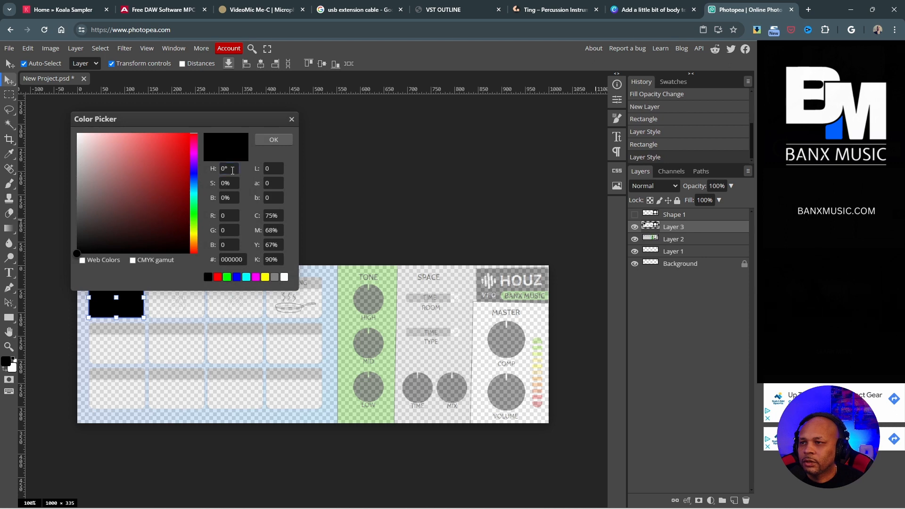
left_click_drag(134, 192, 75, 147)
left_click(266, 140)
left_click(177, 212)
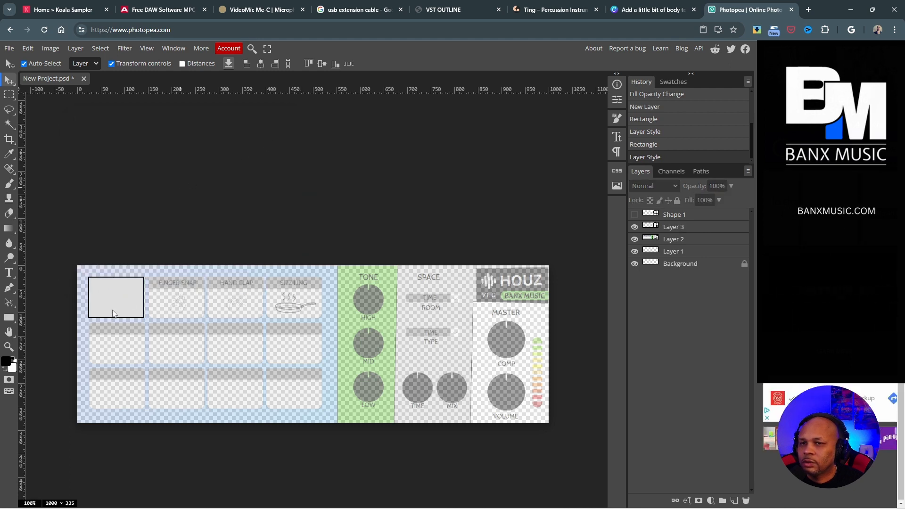
Step: Check the pad rectangle's fill colour and apply a Free Transform to it
left_click(126, 287)
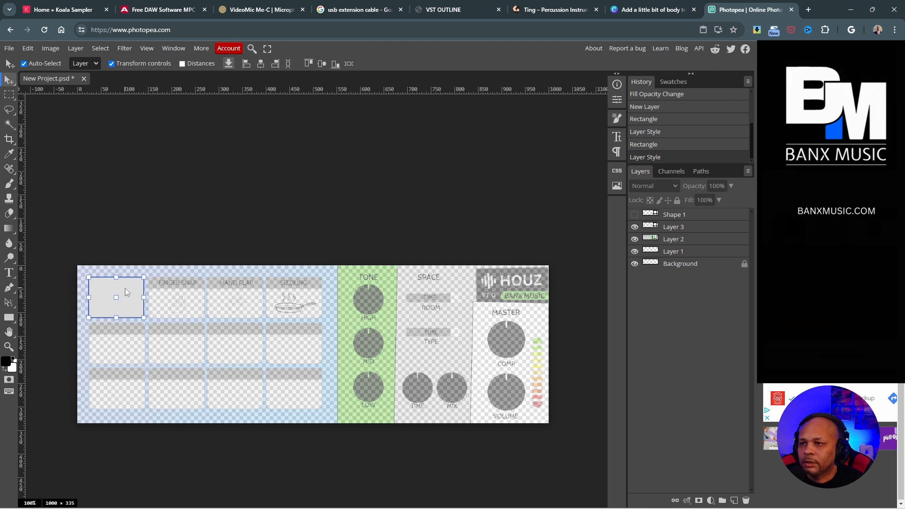
double_click(650, 225)
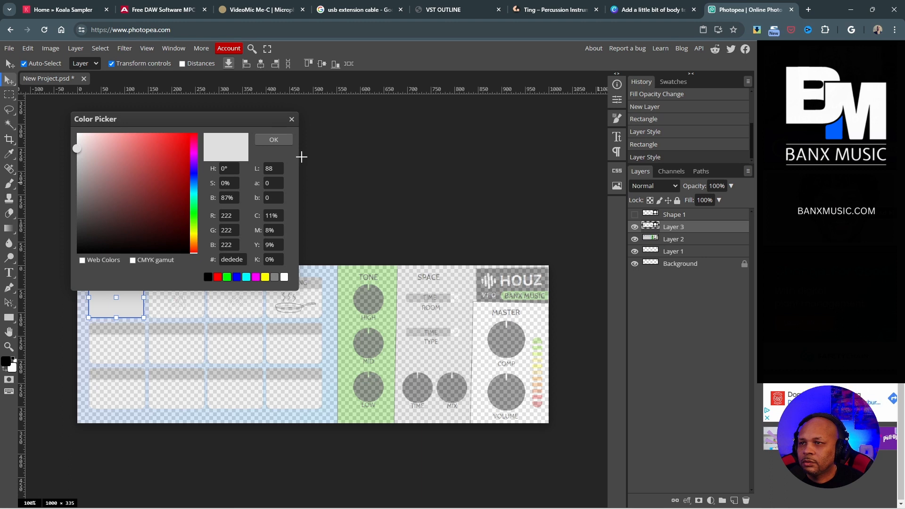
left_click(291, 121)
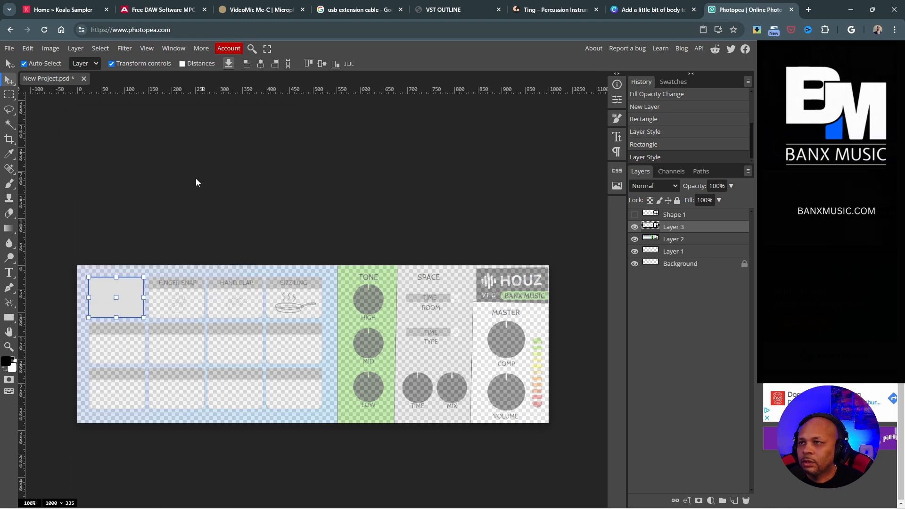
key("ctrl+alt+t")
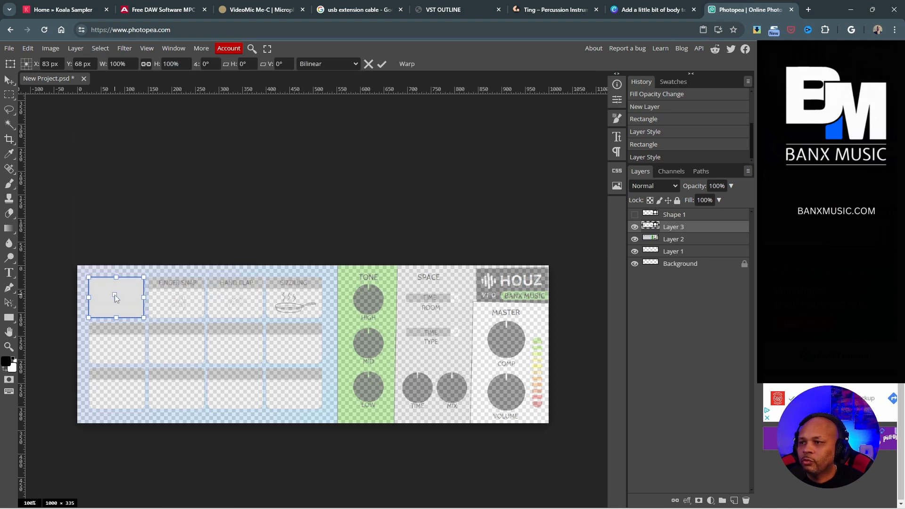
key("Return")
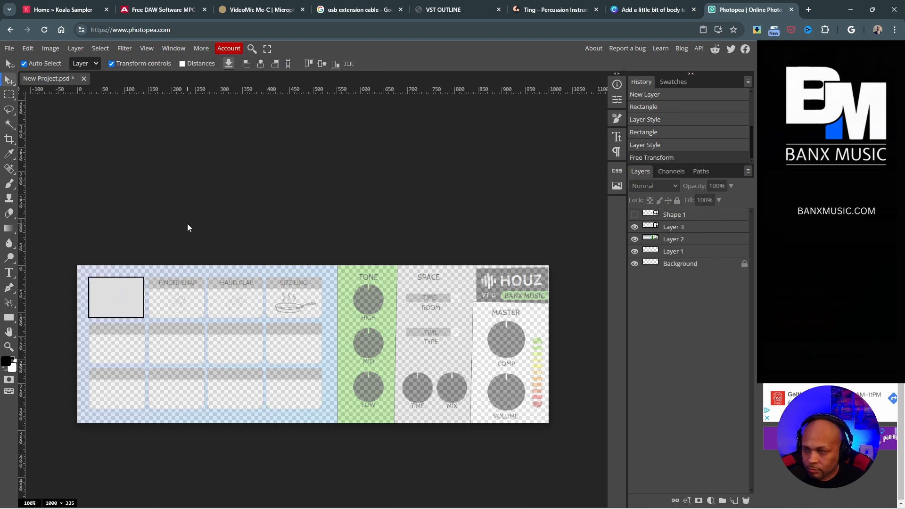
Step: Undo the pad rectangle's last transform and fill colour change, and hide its layer
key("ctrl+z")
key("ctrl+z")
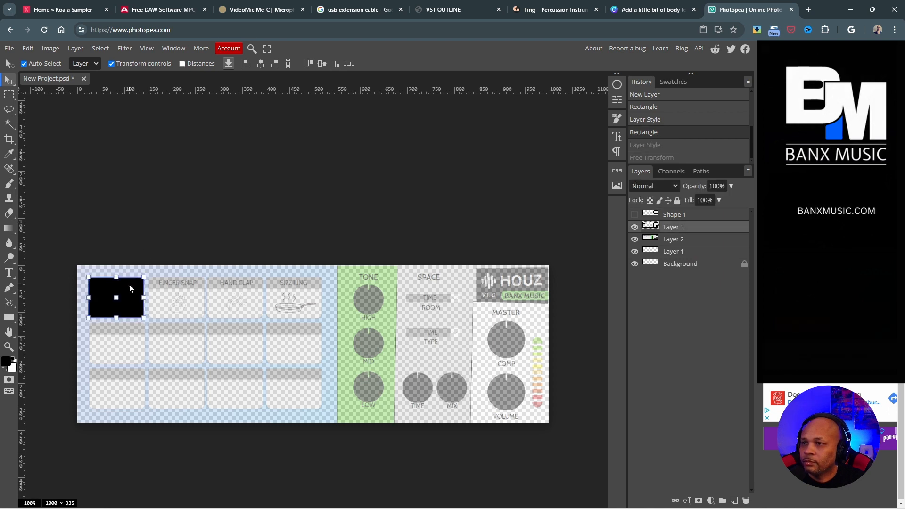
left_click(149, 242)
left_click(131, 290)
key("ctrl+comma")
left_click(151, 233)
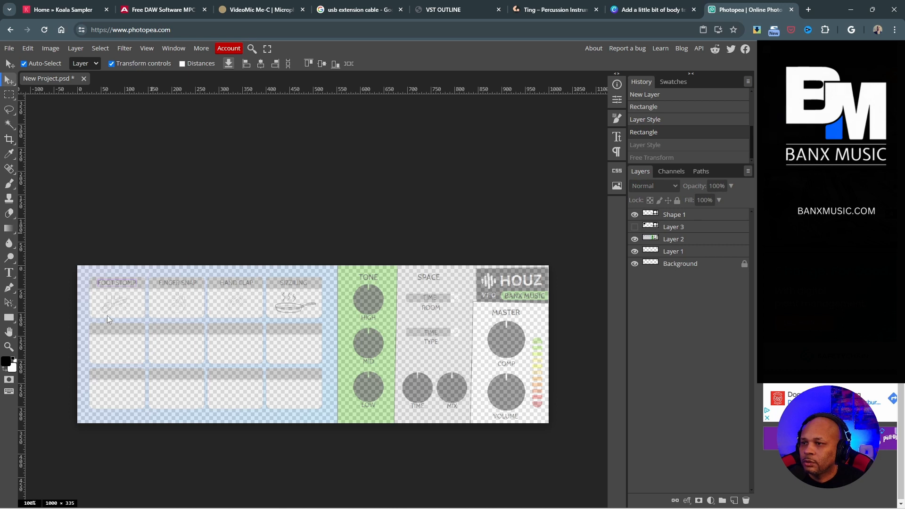
Step: Delete the layers of the off-canvas square and the FOOT STOMP pad rectangle
left_click(634, 214)
left_click(649, 216)
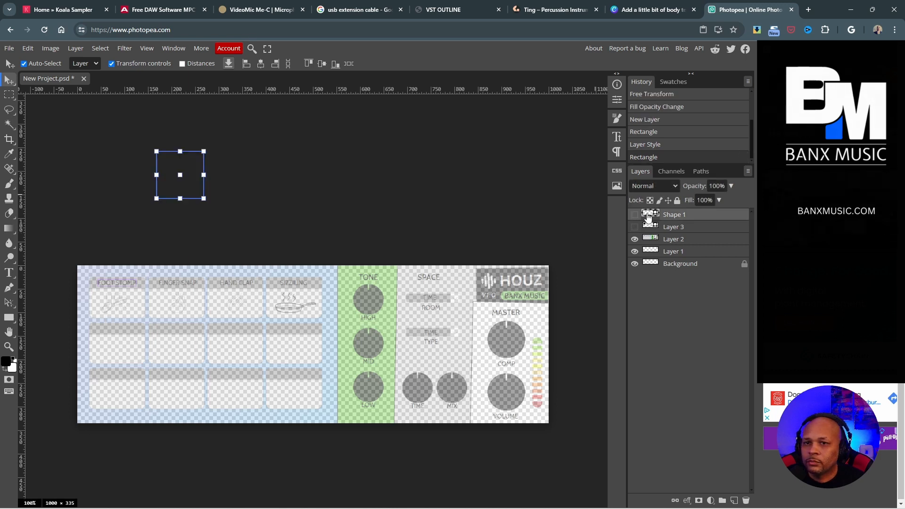
left_click(745, 500)
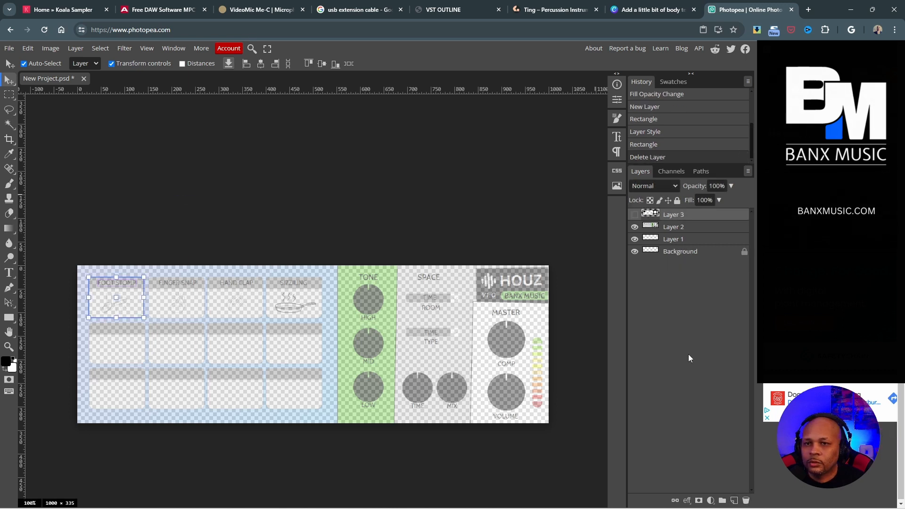
key("Delete")
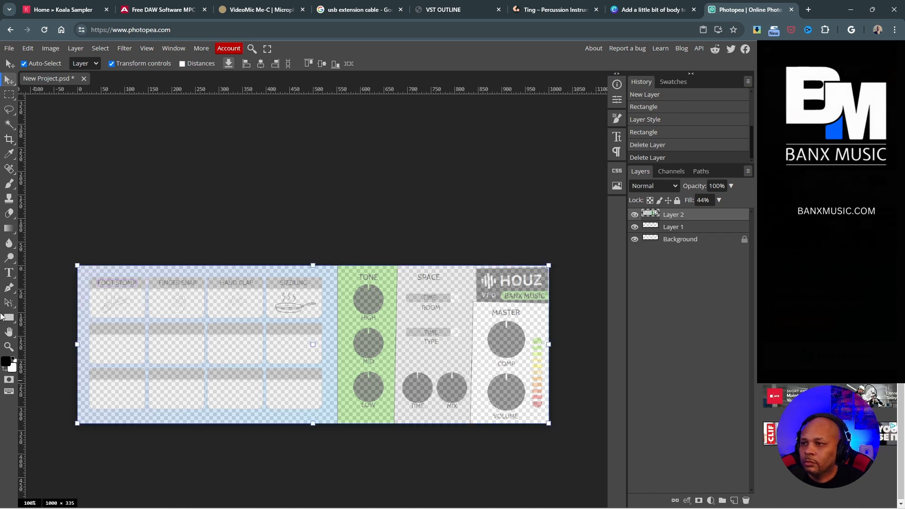
Step: Draw a new black rectangle with a 2 px stroke covering the FOOT STOMP pad
left_click(15, 318)
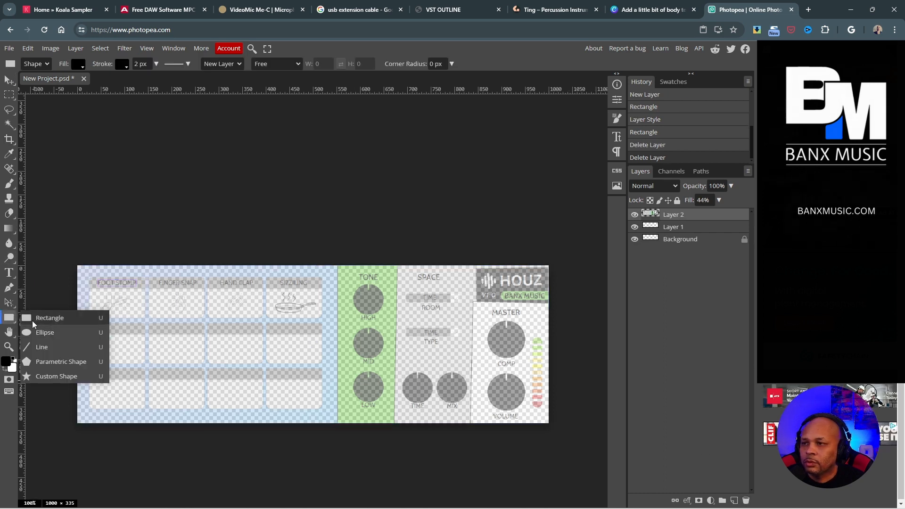
left_click(27, 318)
left_click_drag(90, 278, 145, 317)
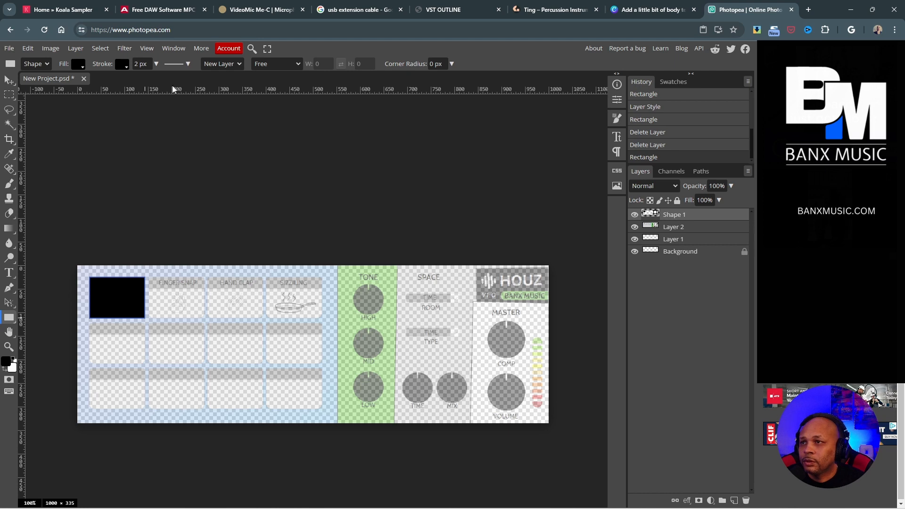
Step: Remove the FOOT STOMP pad rectangle's stroke and set its fill colour to grey
left_click(122, 66)
left_click(152, 82)
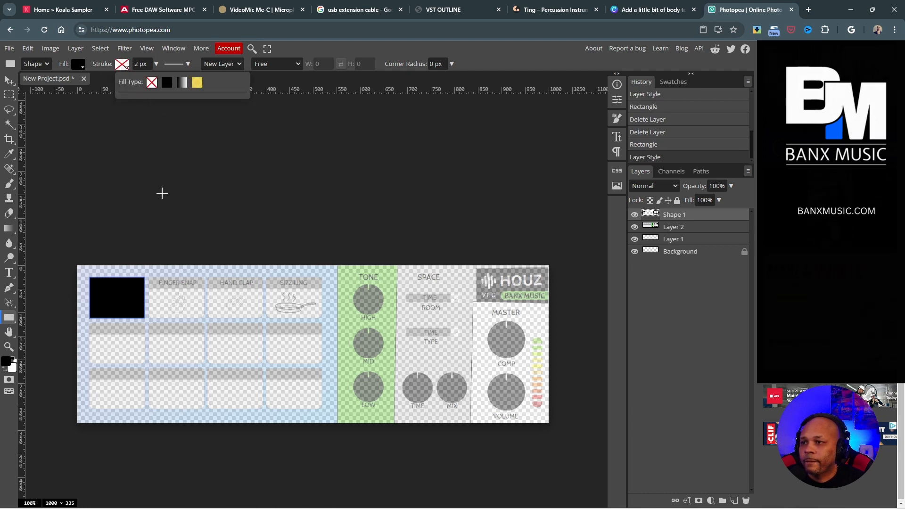
left_click(79, 64)
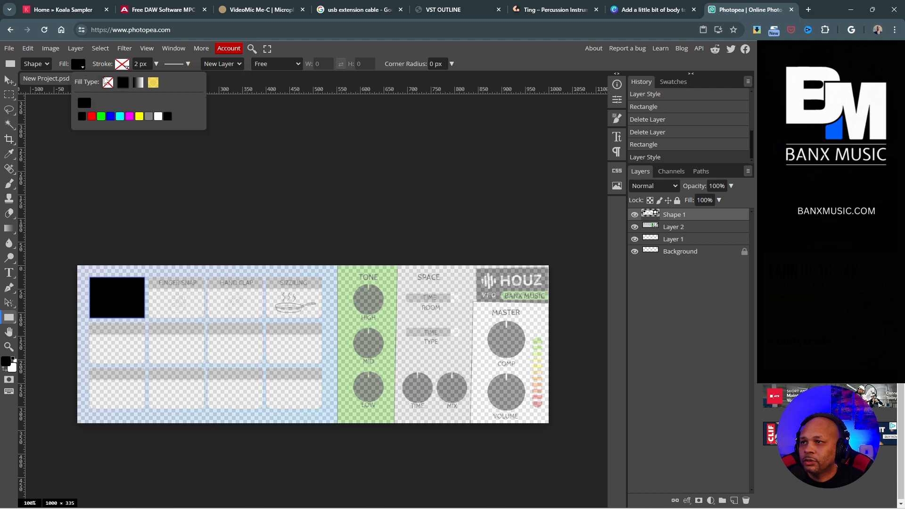
left_click(79, 65)
left_click(79, 66)
left_click(140, 117)
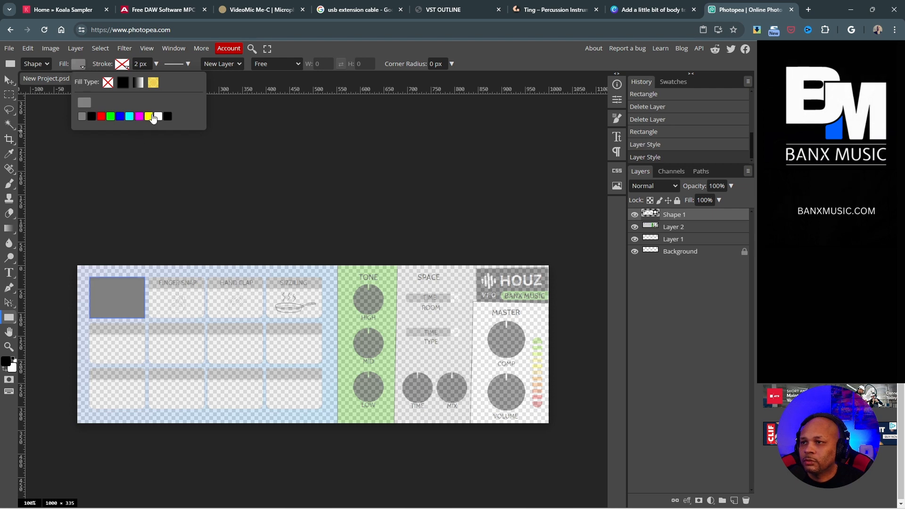
left_click(91, 117)
left_click(117, 184)
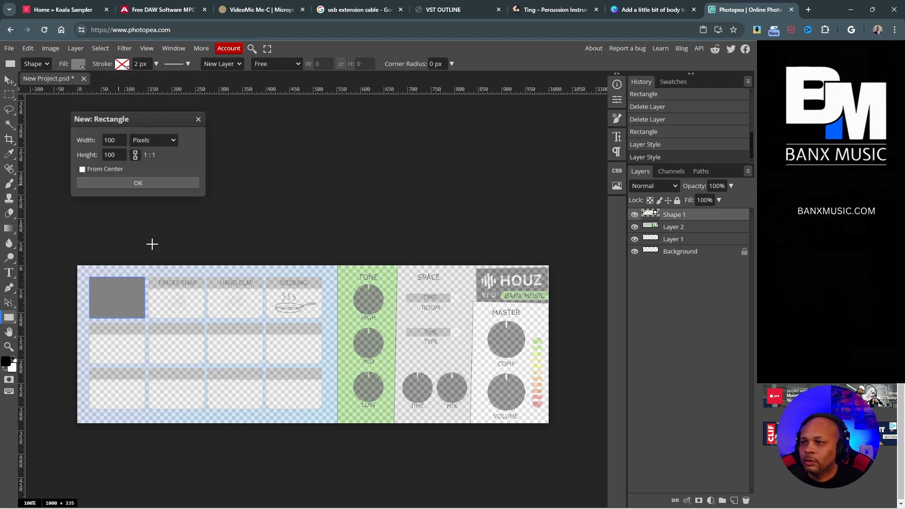
left_click(198, 118)
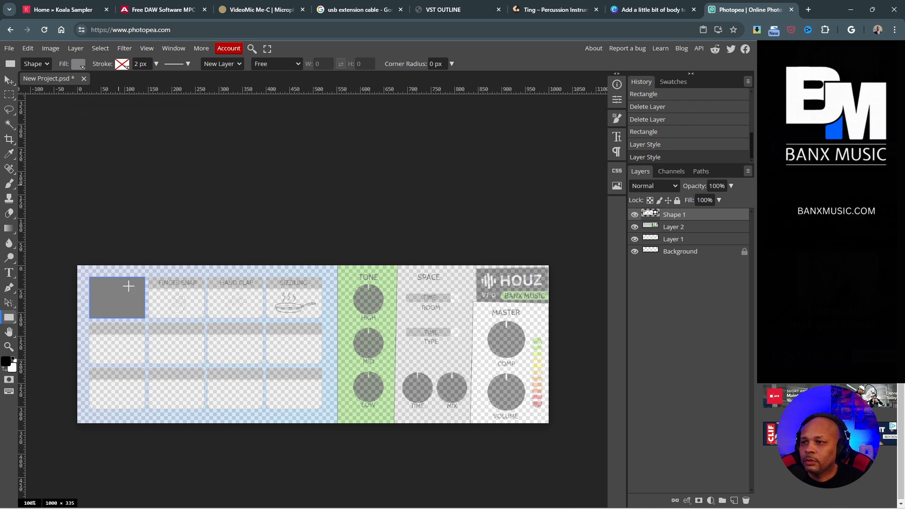
Step: Open the blending options for the FOOT STOMP pad rectangle's layer, keeping the canvas in view
right_click(647, 216)
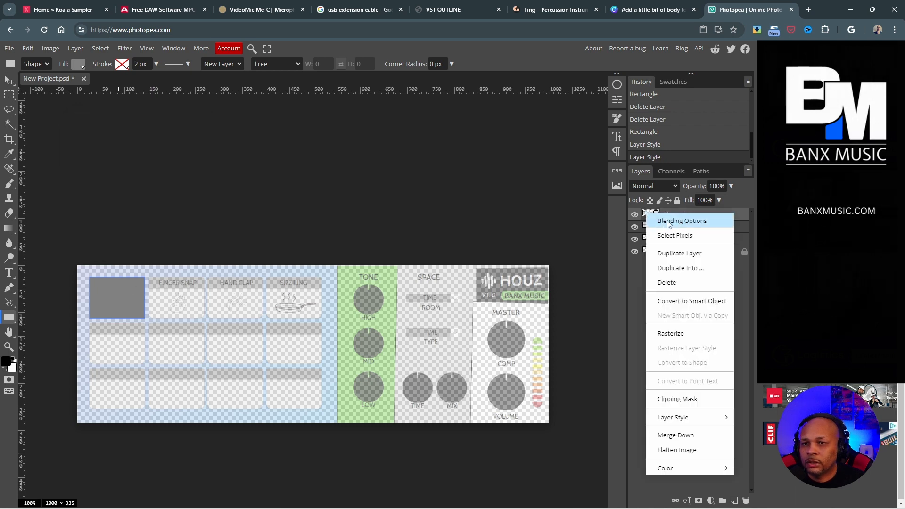
left_click(668, 221)
left_click_drag(329, 120, 575, 55)
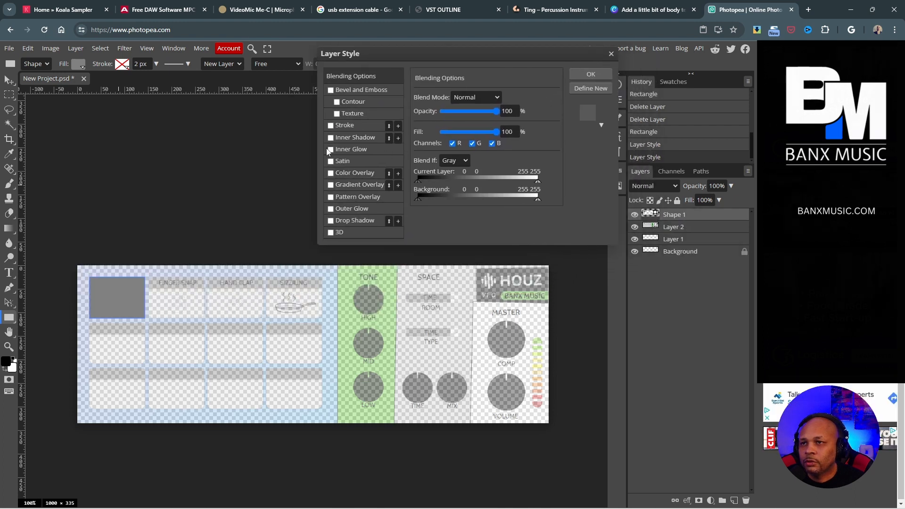
Step: Try an outside black stroke on the pad rectangle, with a size of 1 px and 34% opacity
left_click(330, 125)
left_click(348, 126)
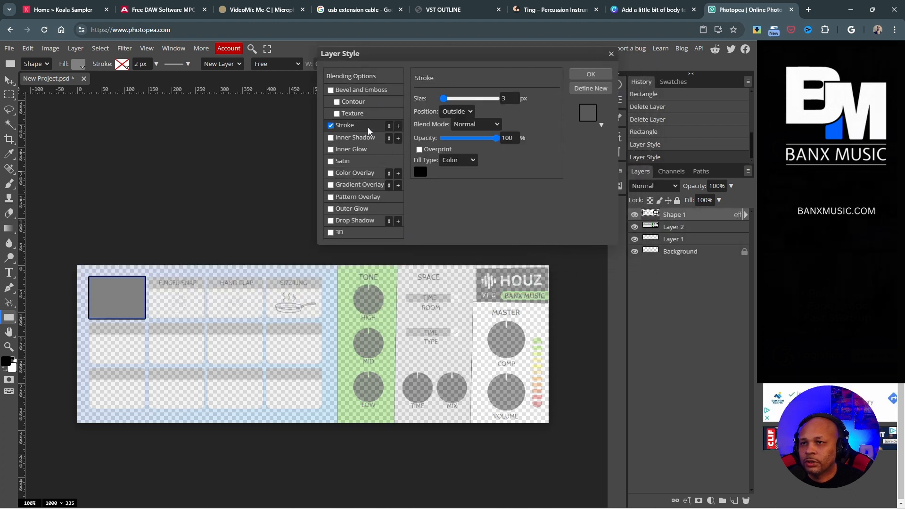
left_click_drag(443, 98, 469, 100)
left_click_drag(494, 137, 461, 138)
left_click_drag(469, 98, 400, 94)
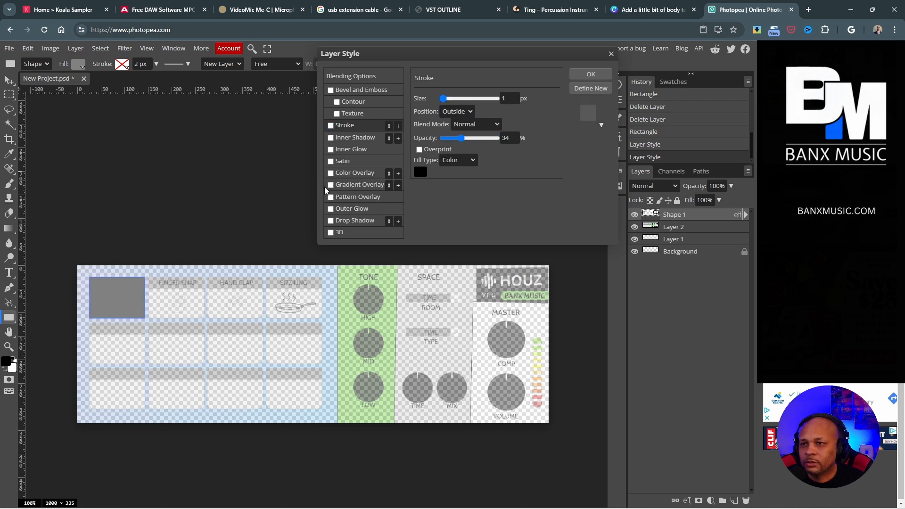
Step: Try an inner glow and an inner shadow at a -50° angle on the pad rectangle, and turn both off
left_click(353, 149)
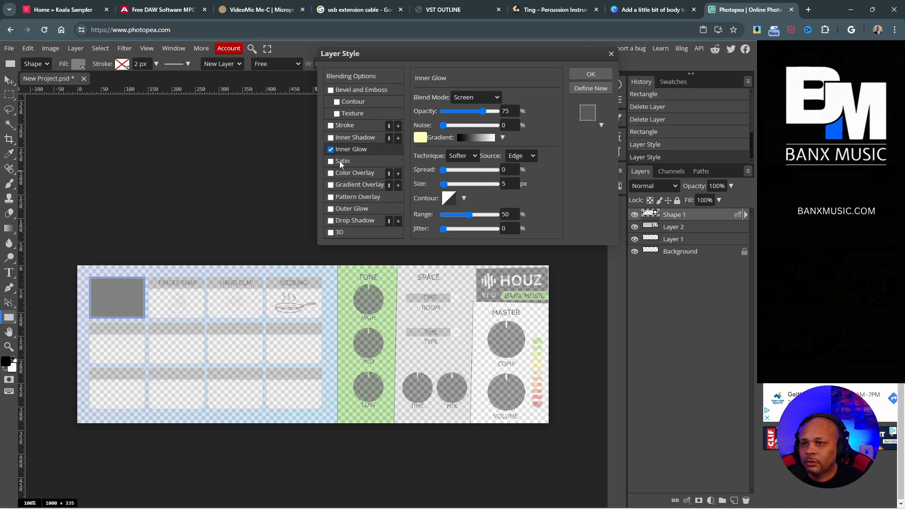
left_click(346, 138)
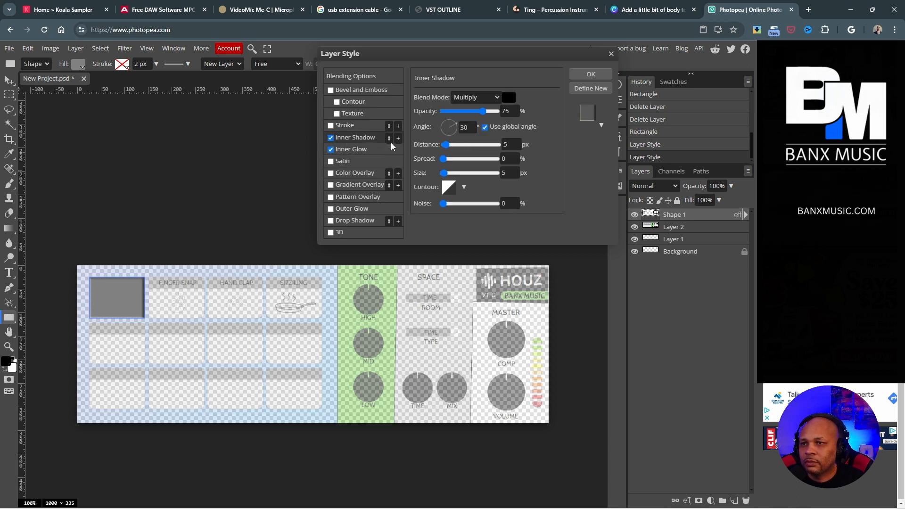
left_click_drag(447, 131, 465, 146)
left_click(331, 137)
left_click(331, 149)
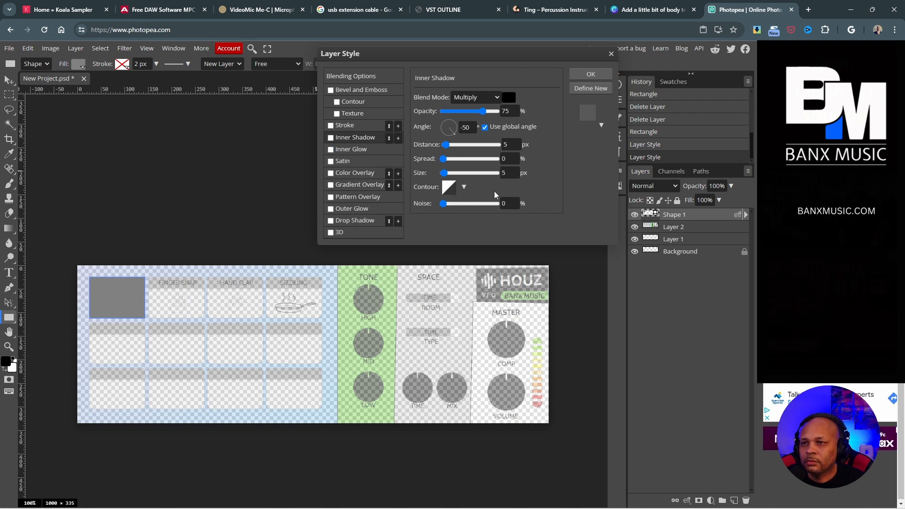
Step: Apply a red (e41a1a) colour overlay at 56% opacity to the pad rectangle
left_click(355, 173)
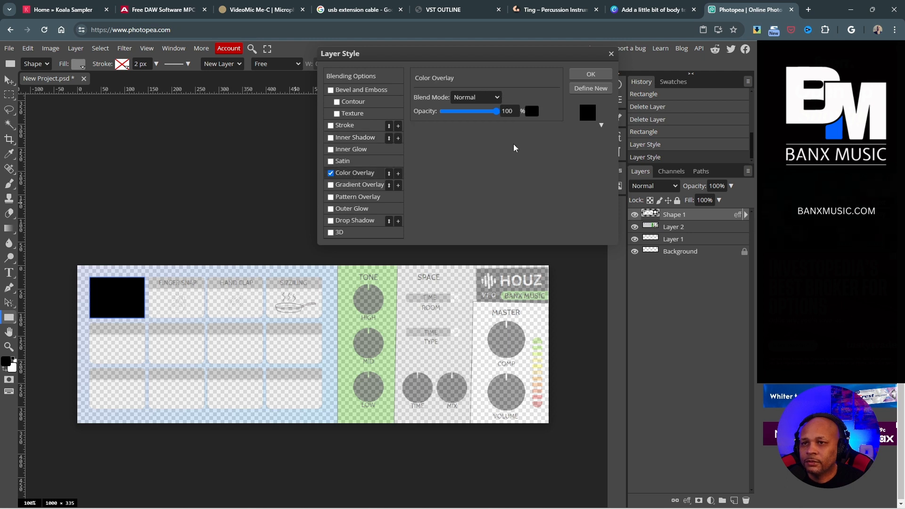
left_click(532, 111)
left_click(225, 242)
left_click_drag(226, 241, 259, 206)
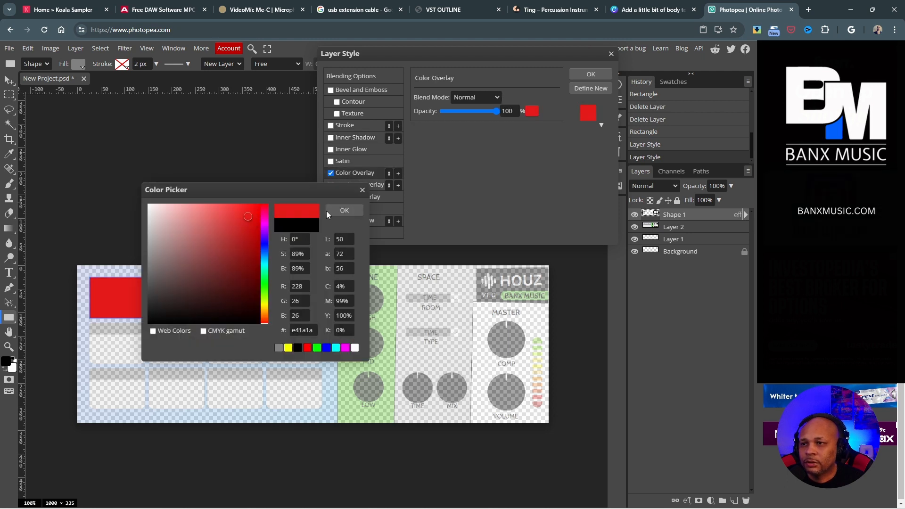
left_click(343, 211)
left_click_drag(496, 110, 473, 115)
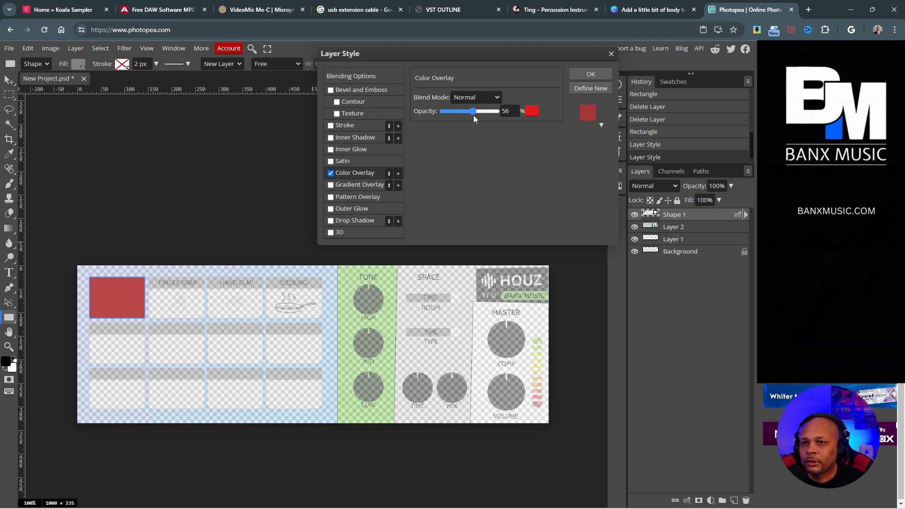
left_click(591, 75)
left_click(339, 217)
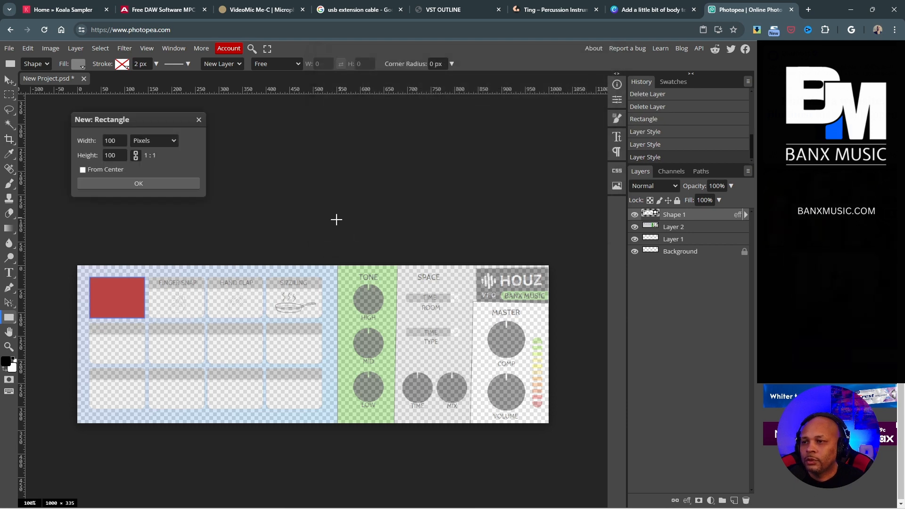
left_click(199, 121)
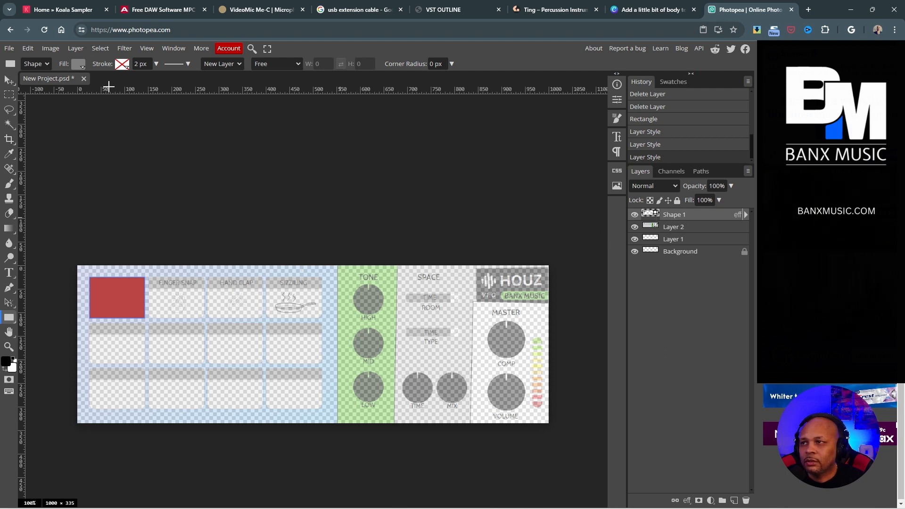
Step: Create a layer folder named "Pads" and move the red rectangle's layer into it
left_click(12, 82)
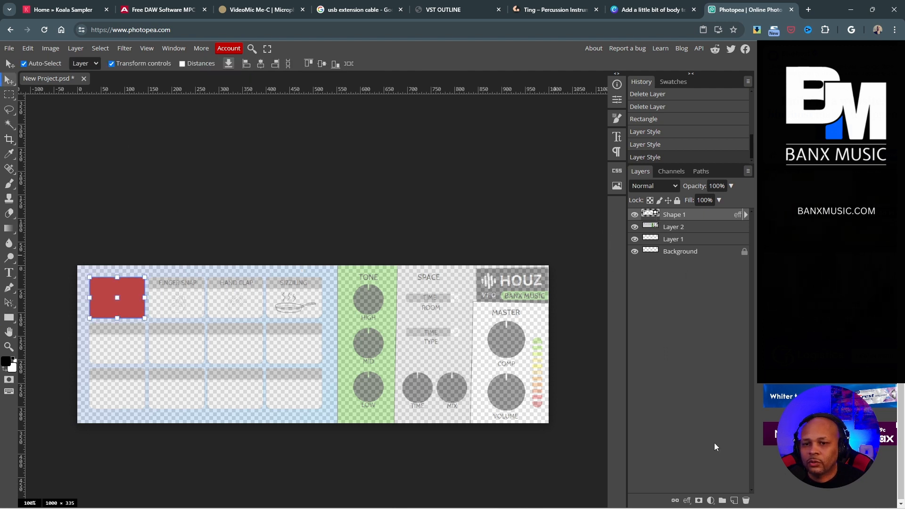
left_click(723, 501)
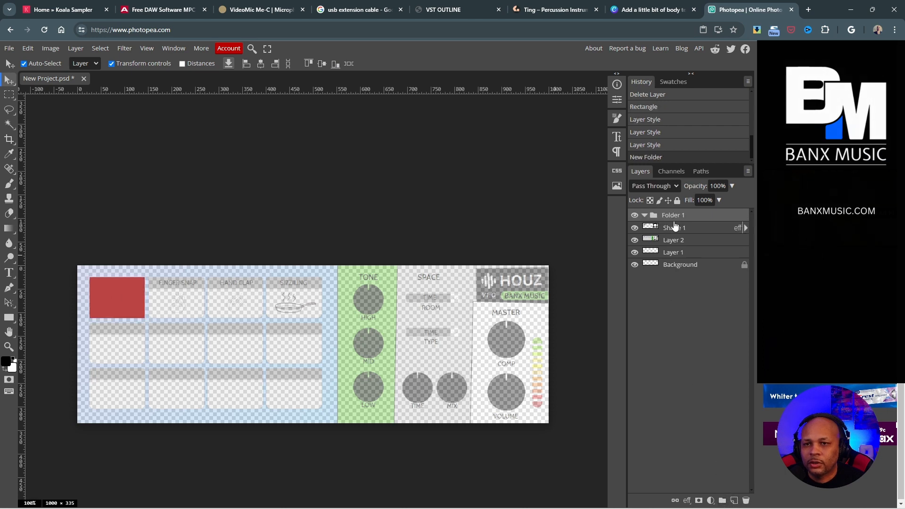
double_click(671, 215)
type("Pas")
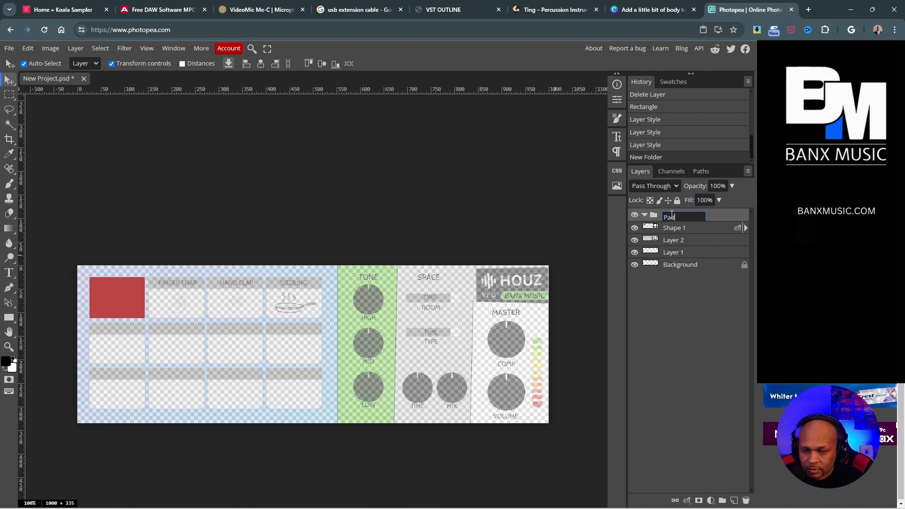
type("ds")
key("Return")
left_click_drag(652, 229, 655, 215)
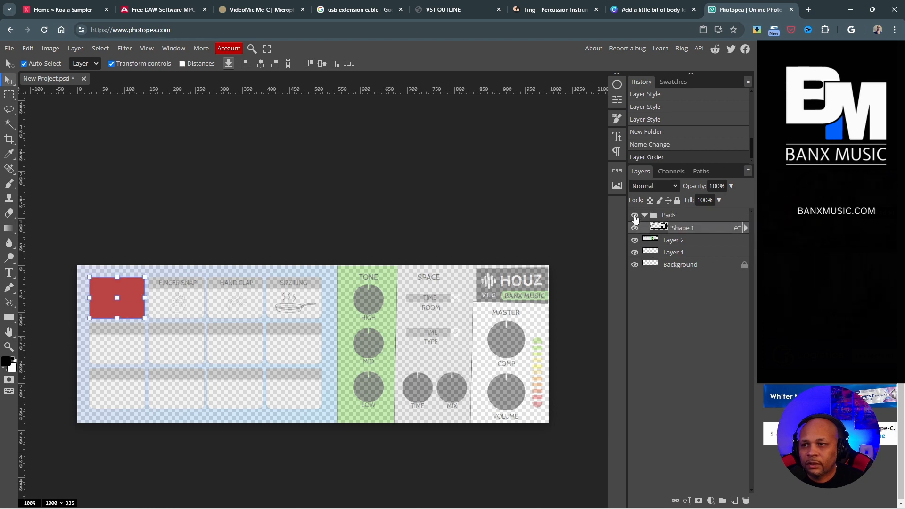
left_click(635, 217)
left_click(635, 218)
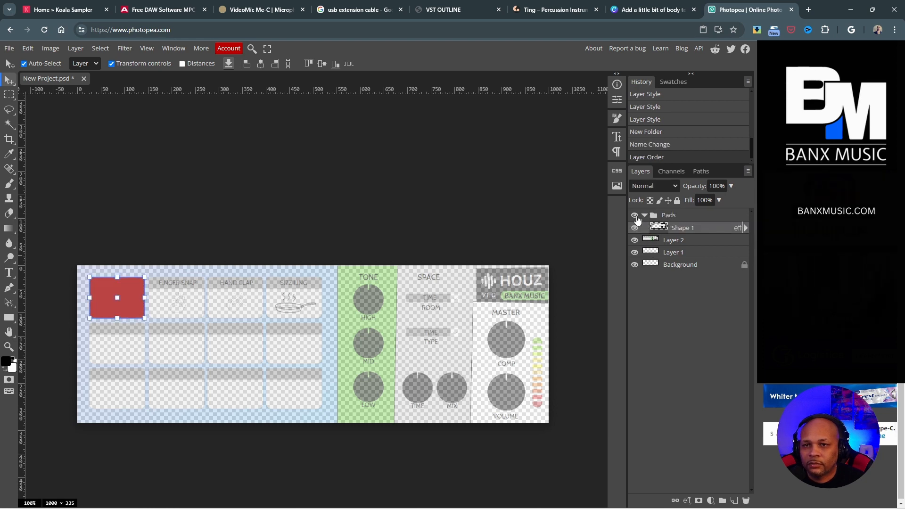
Step: Duplicate the red pad rectangle's layer and shift the copy horizontally to cover the FINGER SNAP pad
right_click(658, 229)
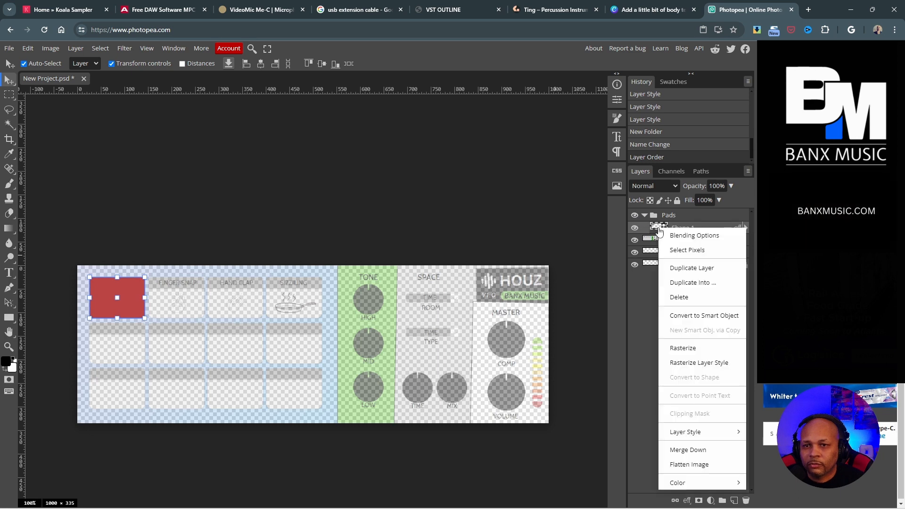
left_click(676, 270)
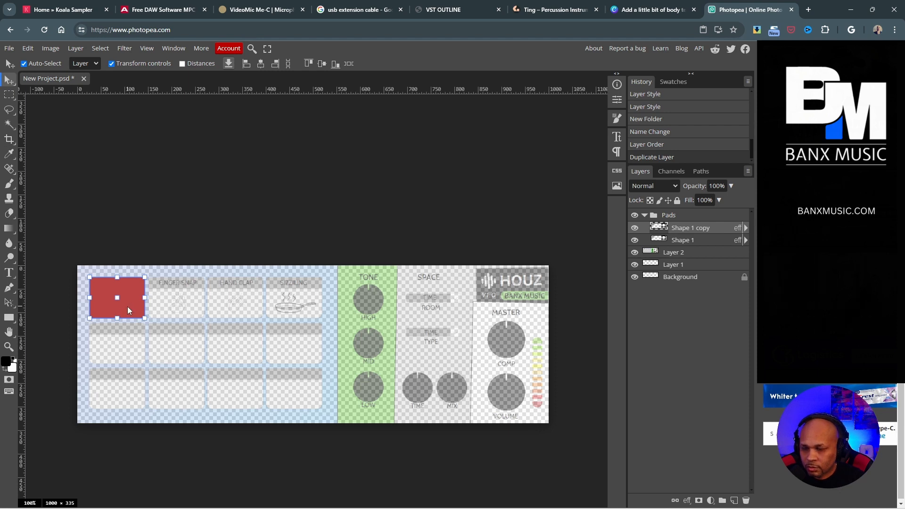
key("Right")
key("Right")
key("Right")
key("Right")
key("Right")
key("Right")
key("Right")
key("Right")
key("Right")
key("Right")
key("Right")
key("Right")
key("Right")
key("Right")
key("Right")
key("Right")
key("Right")
key("Right")
key("Right")
key("Right")
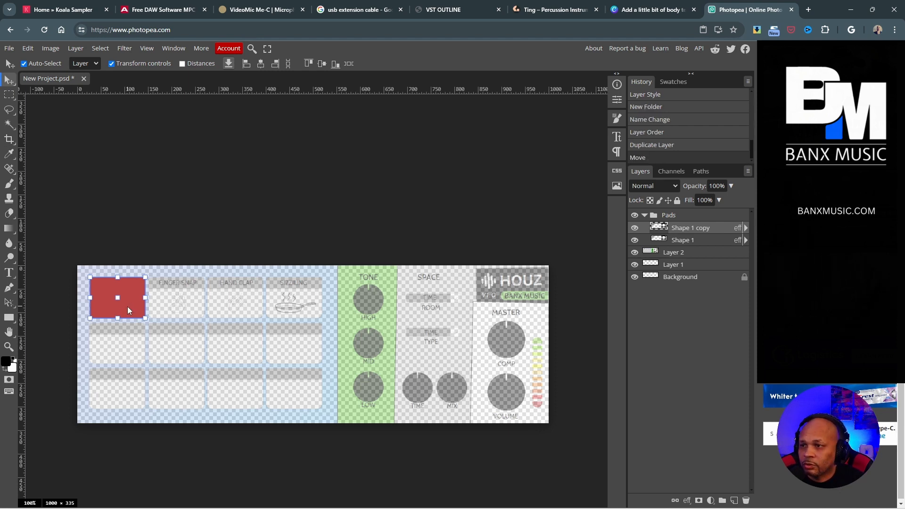
key("Right")
key("Right")
key("Right")
key("Right")
key("Right")
key("Right")
key("Right")
key("Right")
key("Right")
key("Right")
key("Right")
key("Right")
key("Right")
key("Right")
key("Right")
key("Right")
key("Right")
key("Right")
key("Right")
key("Right")
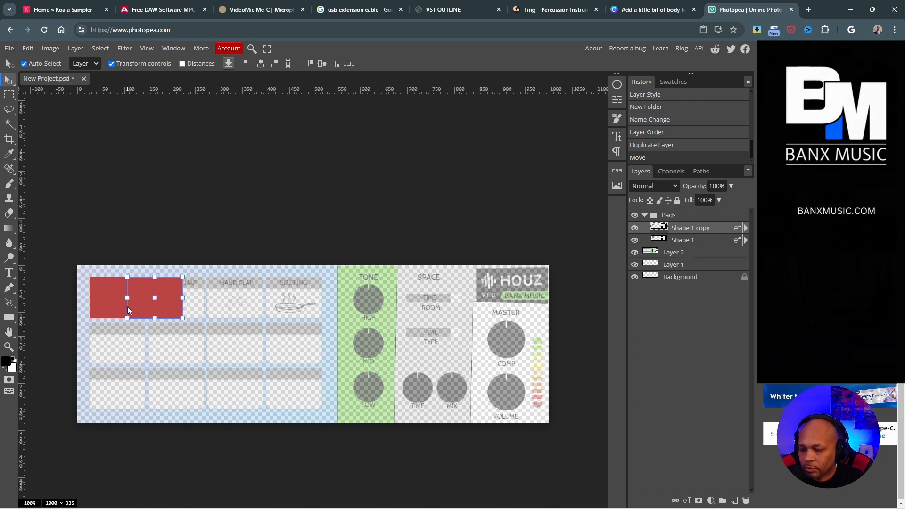
key("Right")
key("Right")
key("Right")
key("Right")
key("Right")
key("Right")
key("Right")
key("Right")
key("Right")
key("Right")
key("Right")
key("Right")
key("Right")
key("Right")
key("Right")
key("Right")
key("Right")
key("Right")
key("Right")
key("Right")
key("shift+Right")
key("shift+Right")
key("shift+Right")
key("shift+Right")
key("shift+Right")
key("shift+Right")
key("shift+Right")
key("shift+Right")
key("shift+Right")
key("shift+Right")
key("shift+Right")
key("shift+Right")
key("shift+Right")
key("shift+Right")
key("shift+Right")
key("shift+Right")
key("shift+Right")
key("shift+Right")
key("shift+Right")
key("shift+Right")
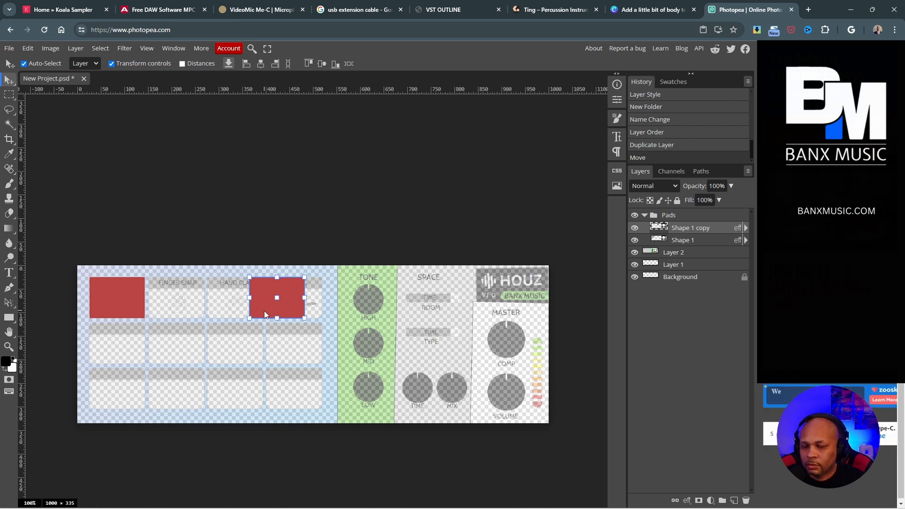
key("Left")
key("shift+Left")
key("shift+Left")
key("shift+Left")
key("shift+Left")
key("shift+Left")
key("shift+Left")
key("shift+Left")
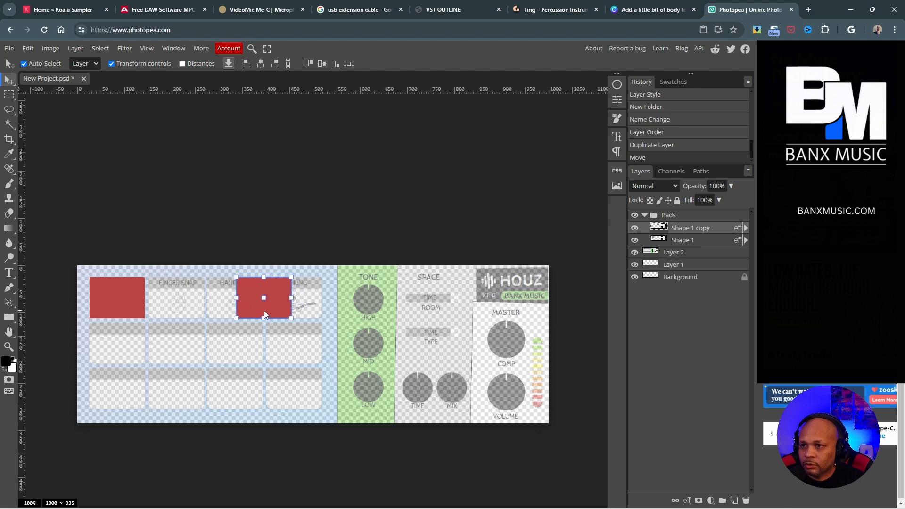
key("shift+Left")
key("shift+Left")
key("shift+Left")
key("shift+Left")
key("shift+Left")
key("shift+Left")
key("shift+Left")
key("shift+Left")
key("shift+Left")
key("shift+Left")
key("shift+Left")
key("shift+Left")
key("shift+Left")
key("shift+Left")
key("shift+Left")
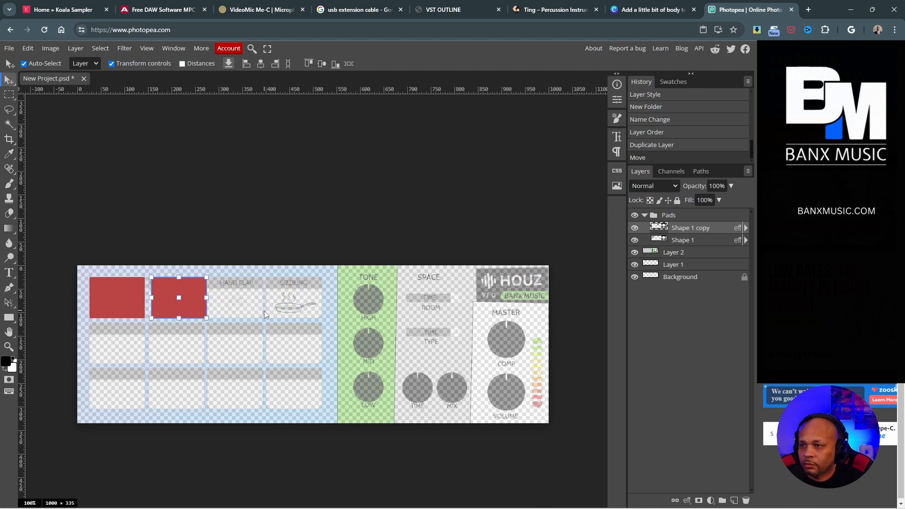
key("Right")
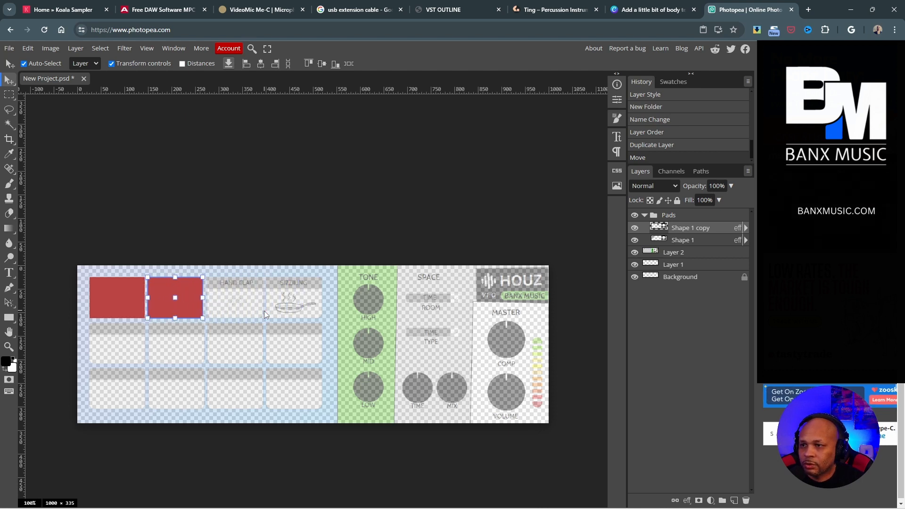
left_click(292, 270)
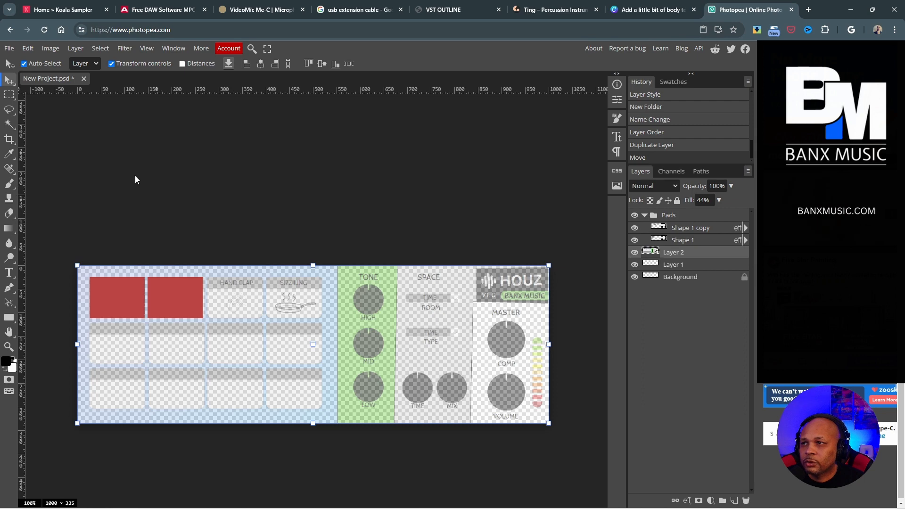
Step: Save the project as the PSD file "test New Project.psd" in the Houz folder
left_click(9, 48)
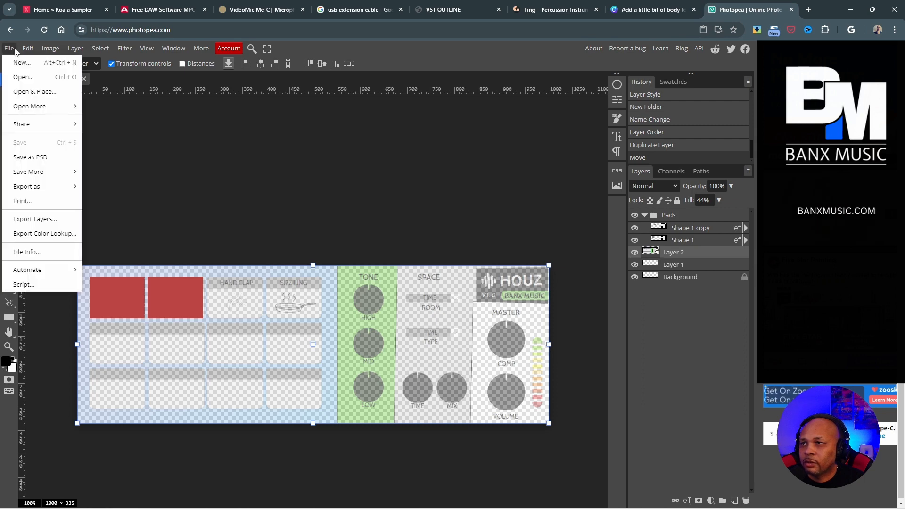
left_click(42, 157)
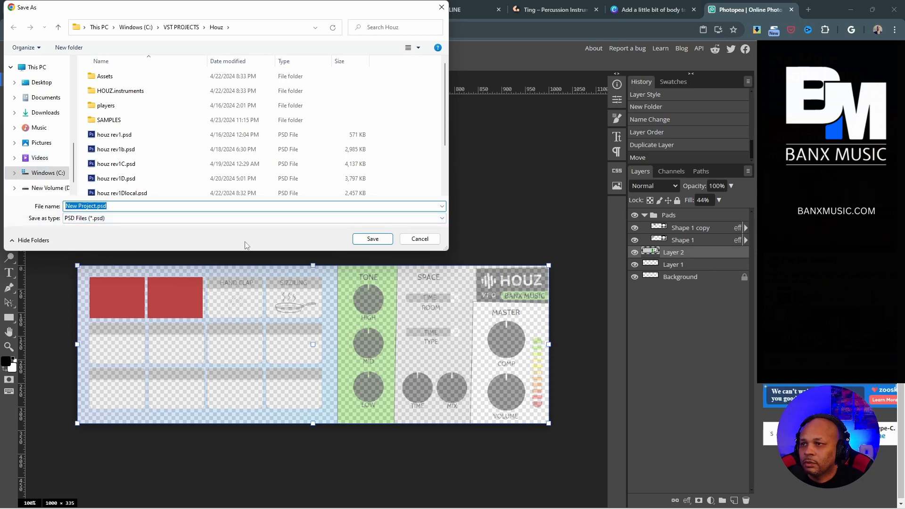
key("Home")
type("test")
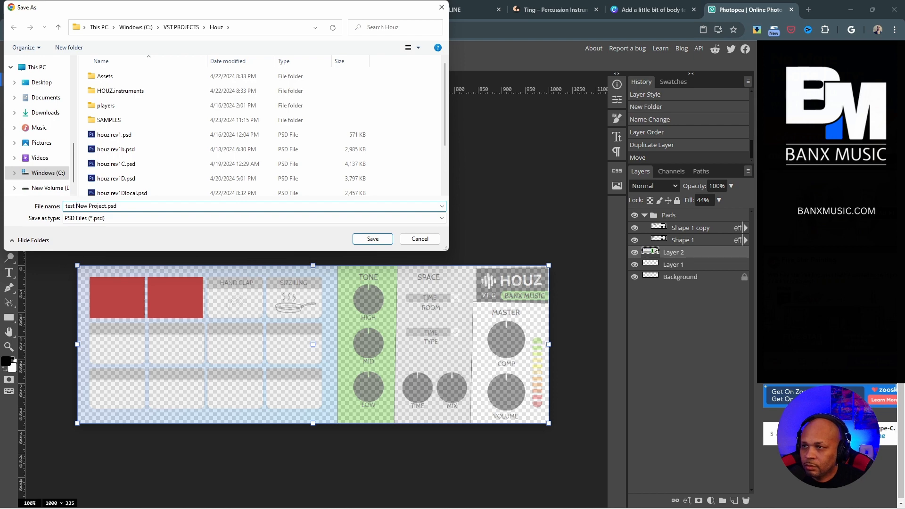
left_click(372, 239)
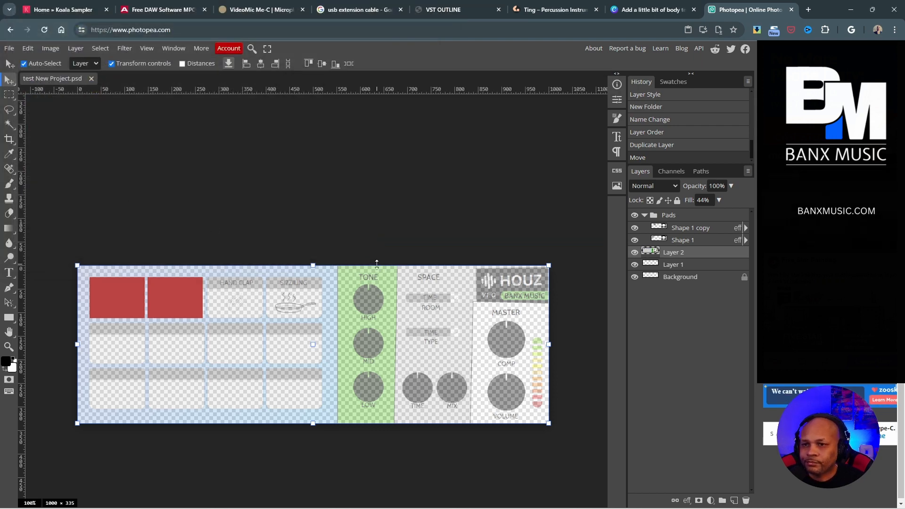
Step: Deselect the layer, then hide the Pads folder and show it again to check what it contains
left_click(340, 243)
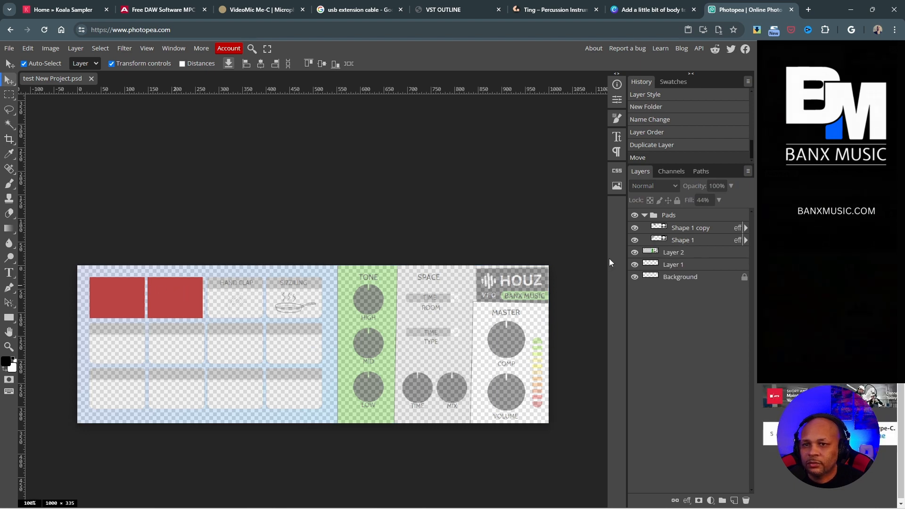
left_click(635, 215)
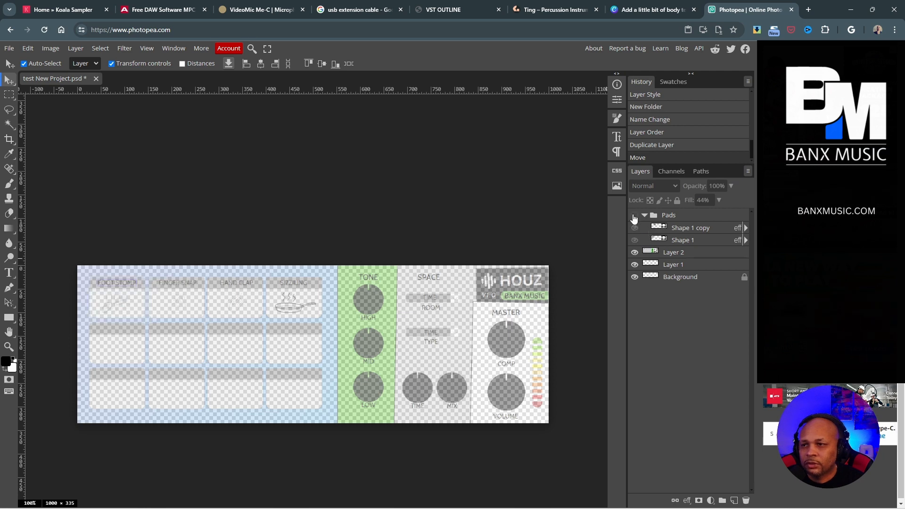
left_click(634, 215)
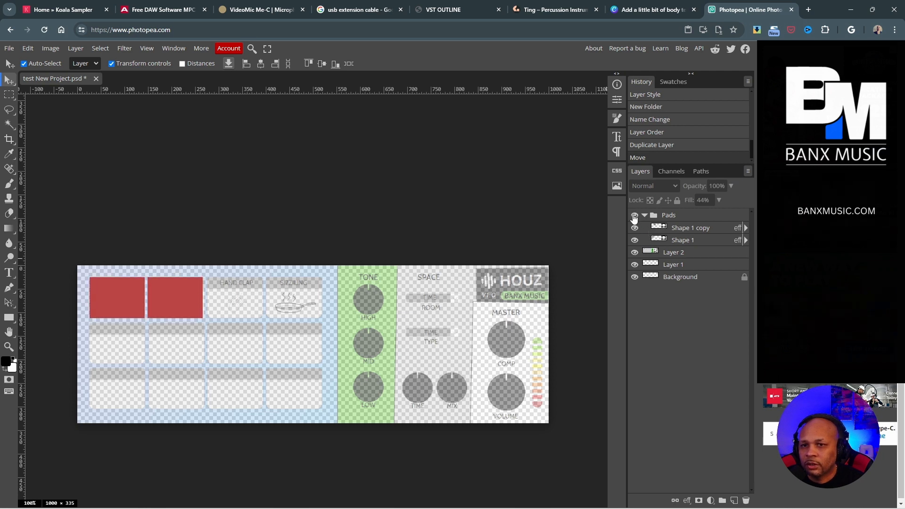
Step: Create a layer folder named "interface bg" and place it directly below the Pads folder's layers
left_click(721, 500)
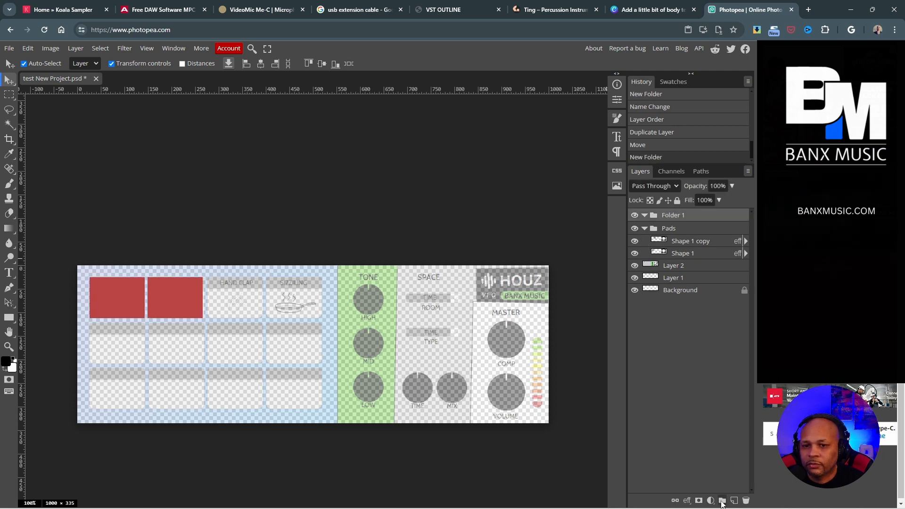
double_click(675, 216)
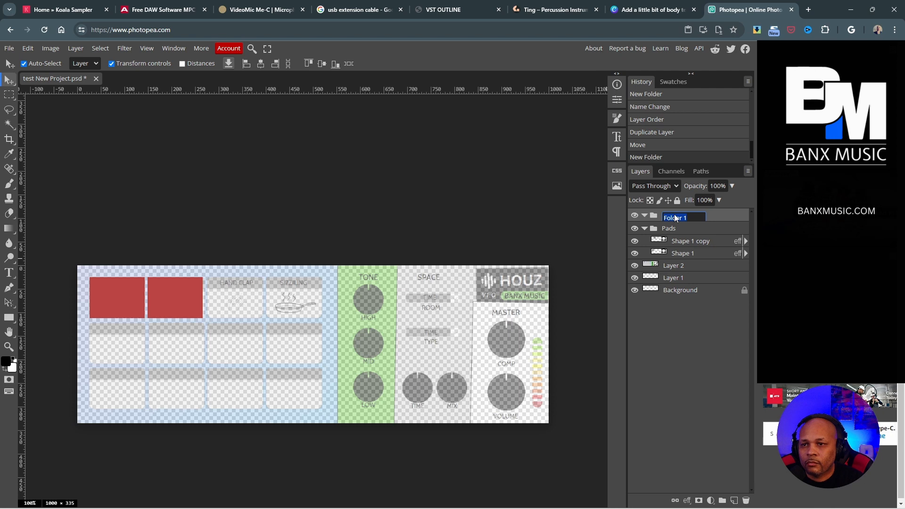
type("interface bg")
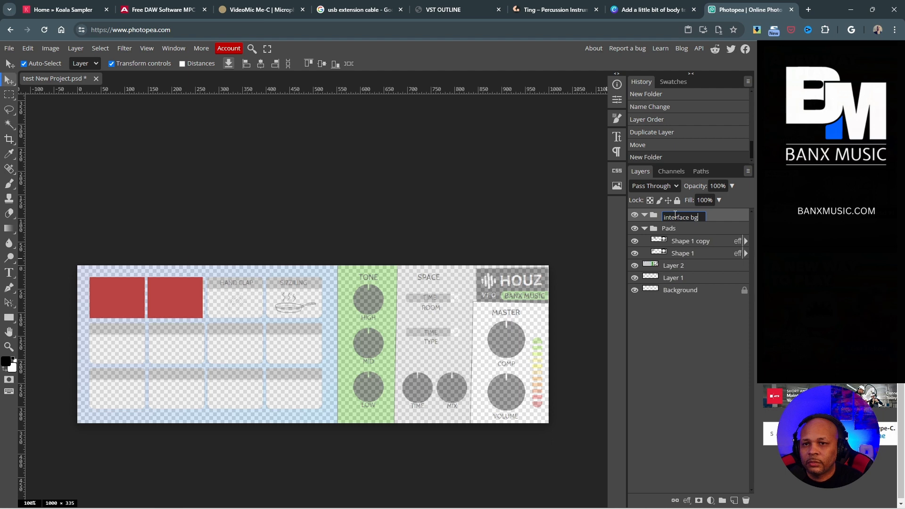
key("Return")
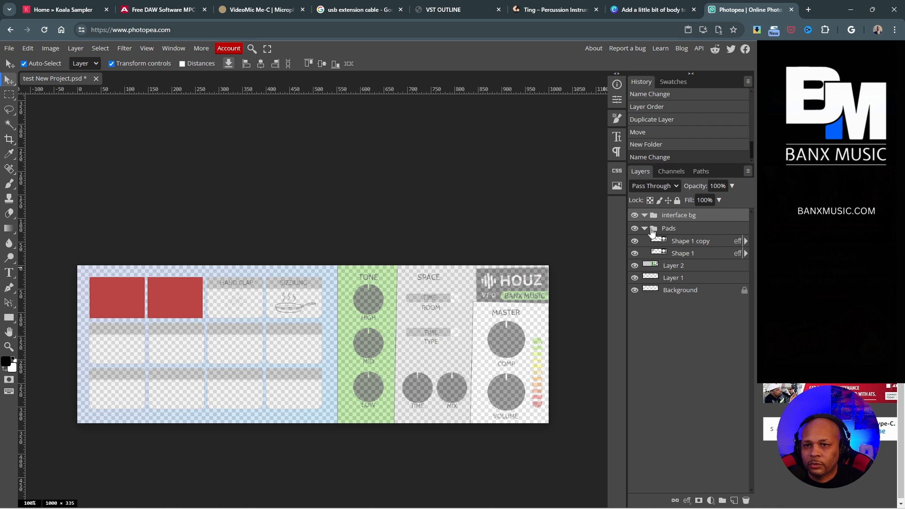
mouse_move(653, 229)
left_mouse_down()
mouse_move(638, 310)
mouse_move(652, 247)
left_mouse_up()
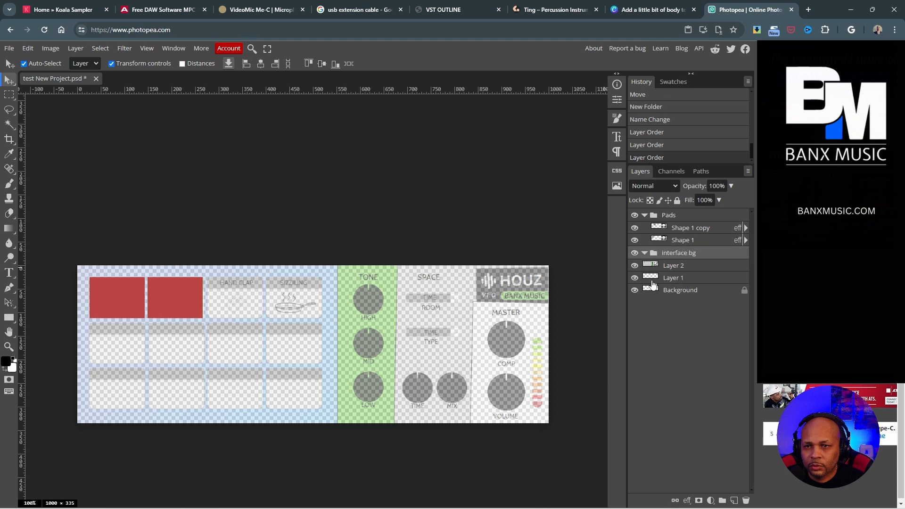
left_click(651, 269)
Step: Draw a rectangle shape covering the entire 1000 × 335 px canvas inside the "interface bg" folder
left_click(654, 256)
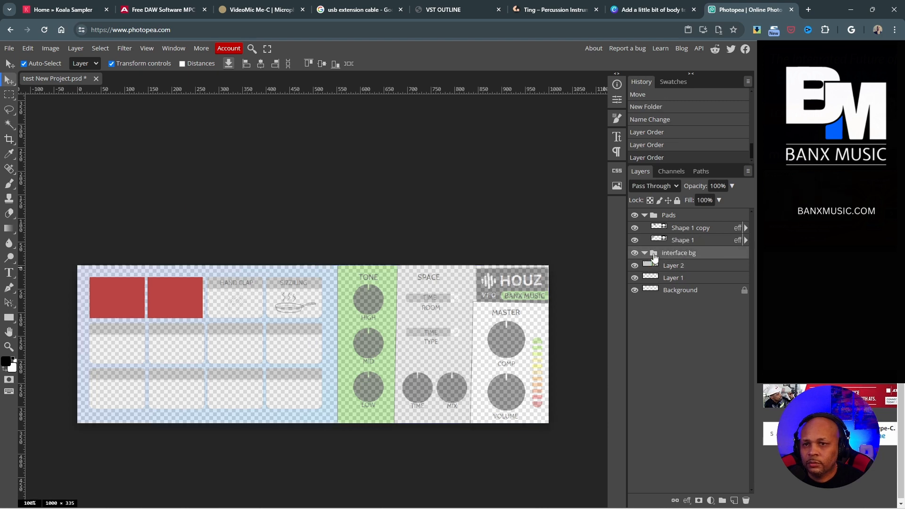
right_click(654, 258)
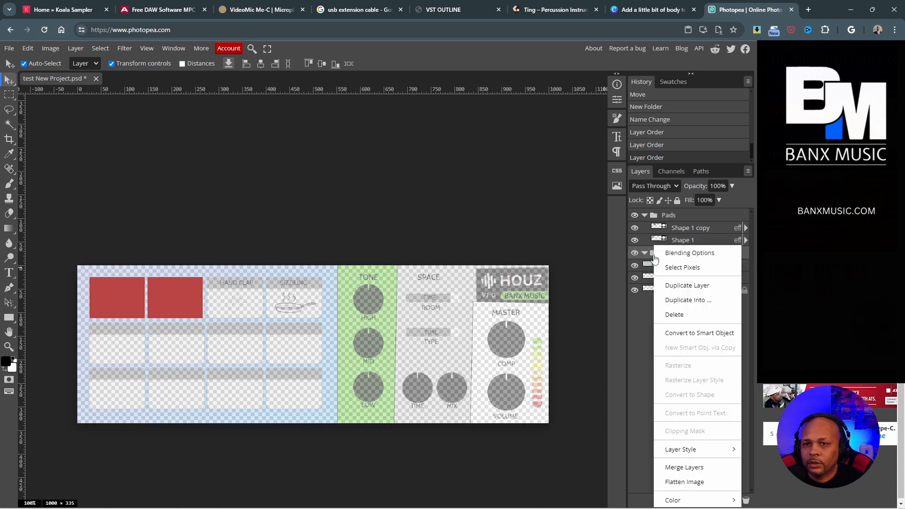
left_click(639, 303)
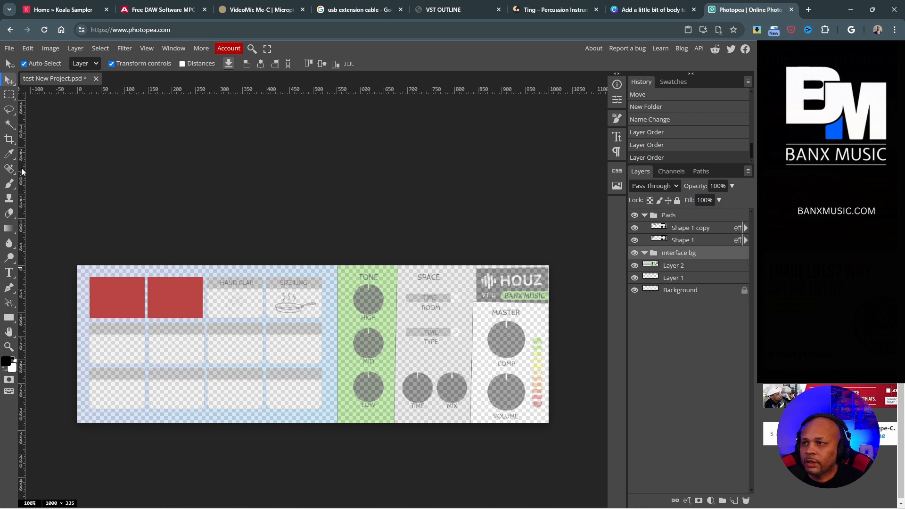
left_click(9, 317)
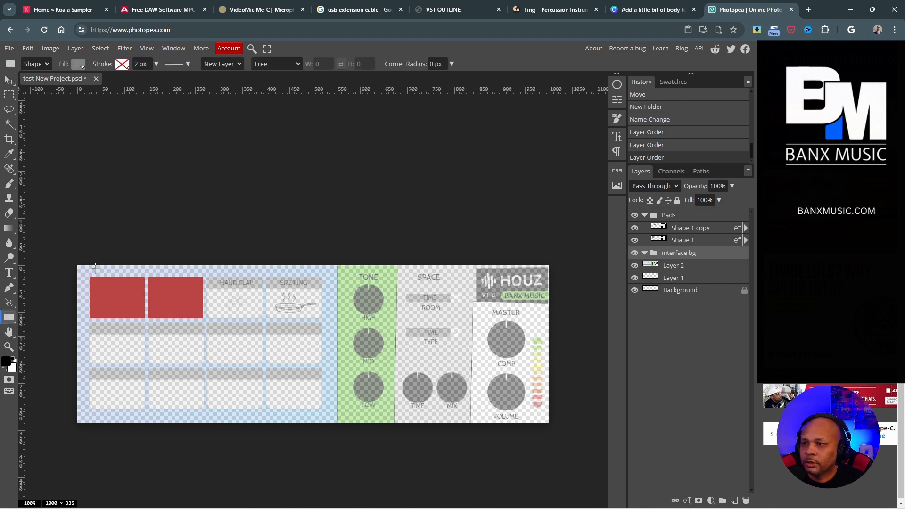
left_click_drag(77, 265, 548, 423)
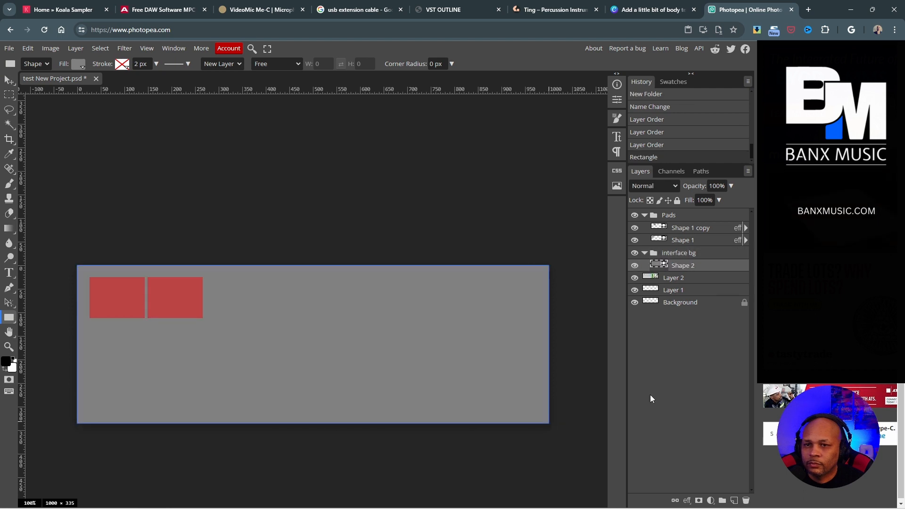
Step: Add a red colour overlay at 34% opacity to the background rectangle
right_click(656, 267)
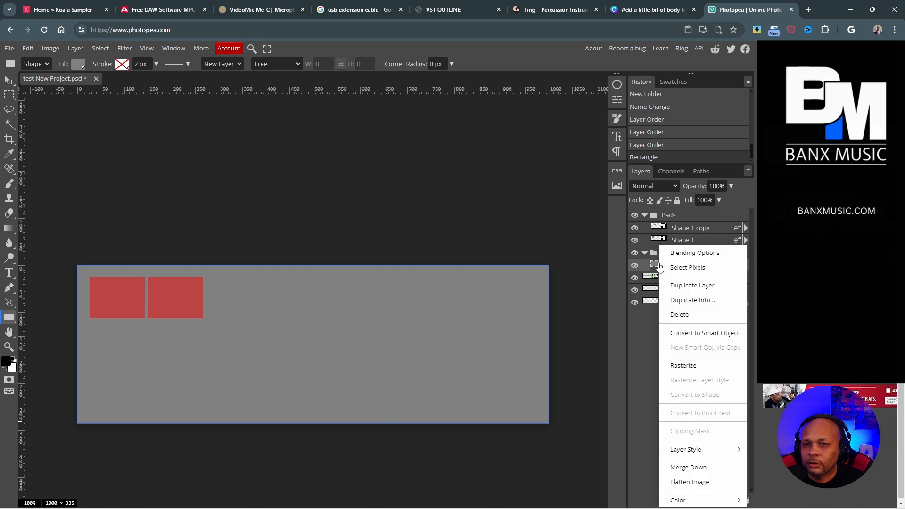
left_click(701, 254)
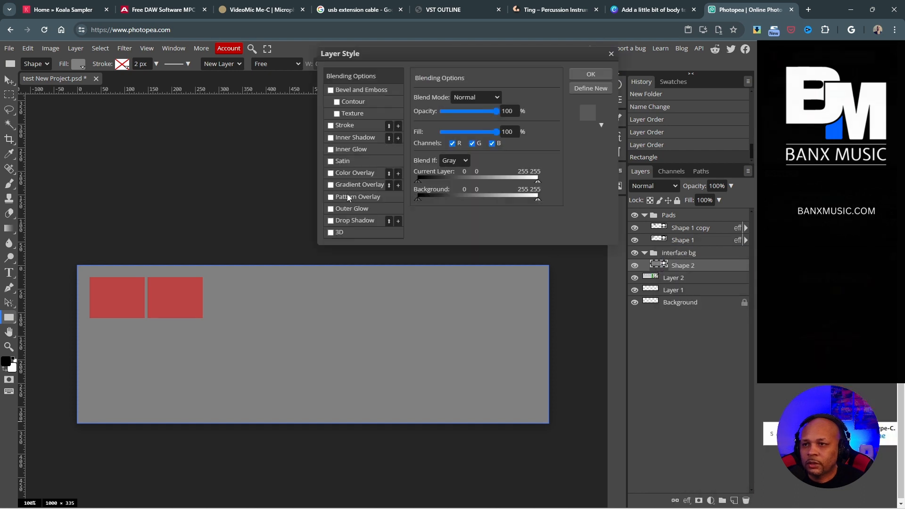
scroll(348, 196, "down", 1)
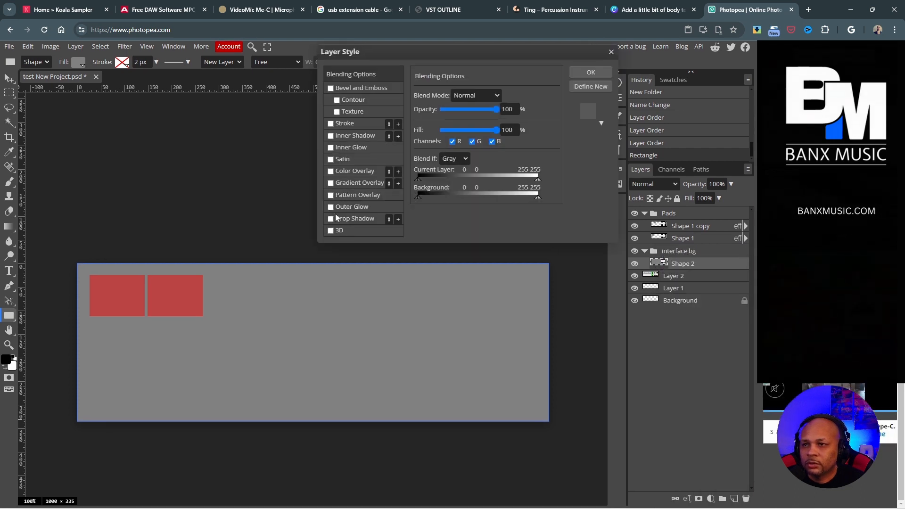
left_click(330, 171)
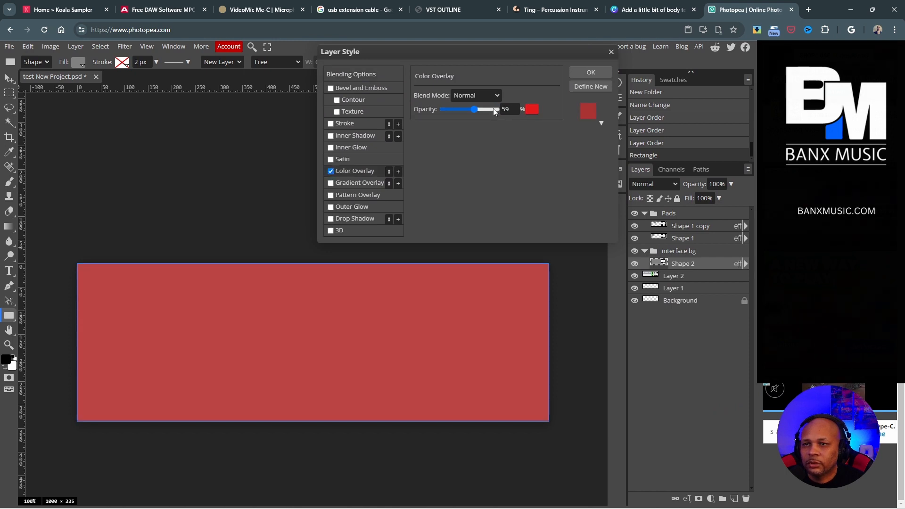
mouse_move(474, 109)
left_mouse_down()
mouse_move(448, 110)
mouse_move(460, 112)
left_mouse_up()
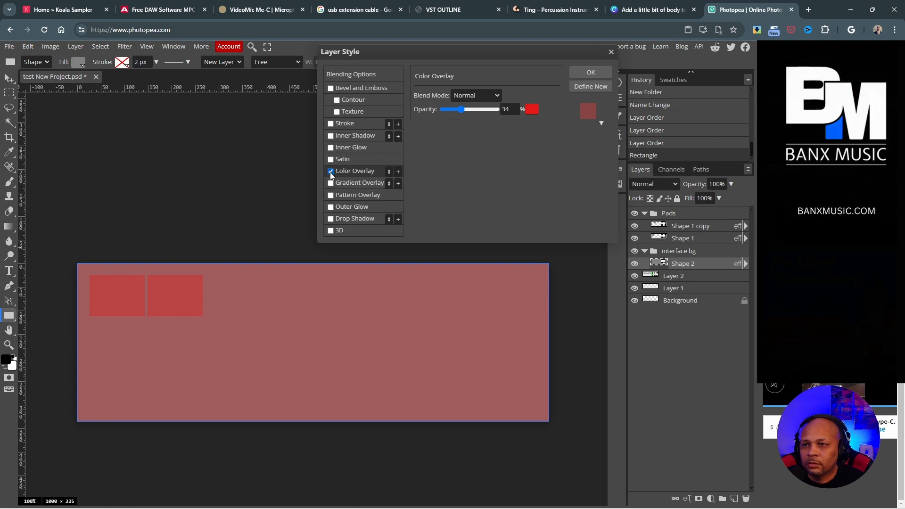
scroll(330, 175, "up", 1)
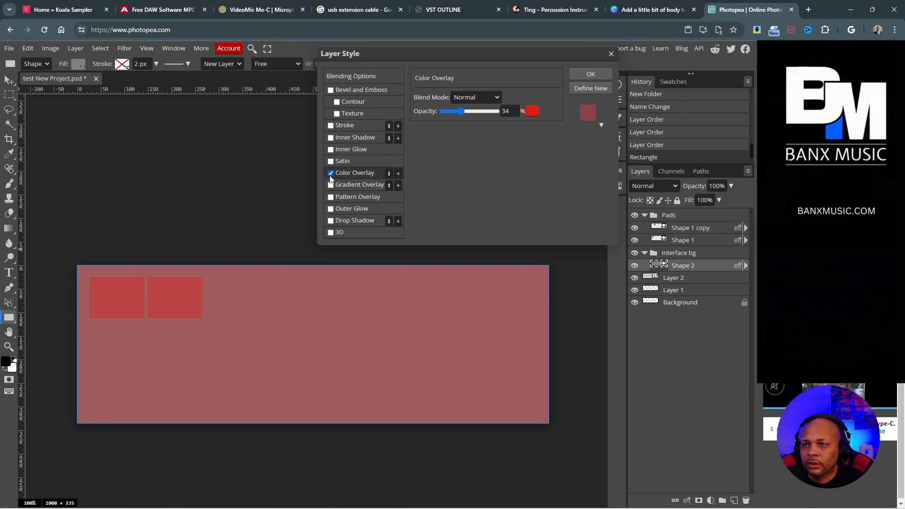
Step: Add a linear gradient overlay at a -42° angle to the background rectangle, with black (000000) as its starting colour
left_click(333, 185)
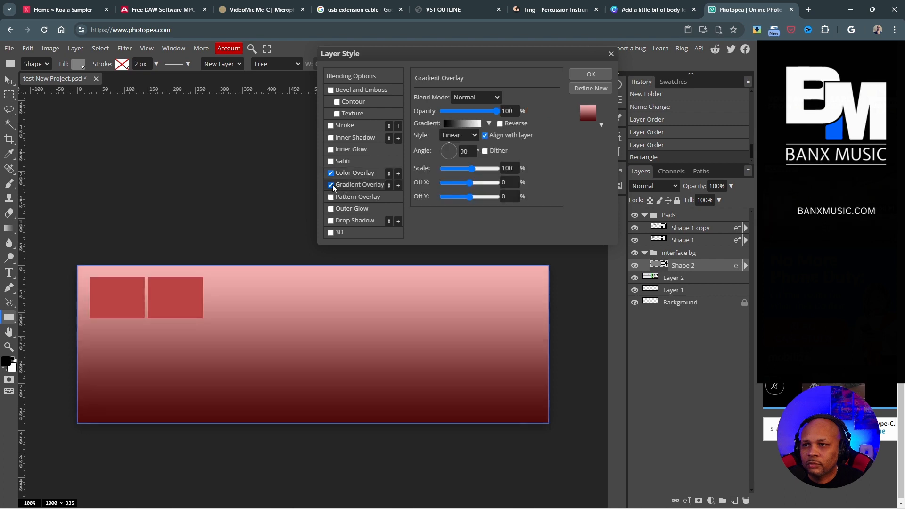
mouse_move(449, 145)
left_mouse_down()
mouse_move(436, 159)
mouse_move(445, 181)
mouse_move(456, 157)
left_mouse_up()
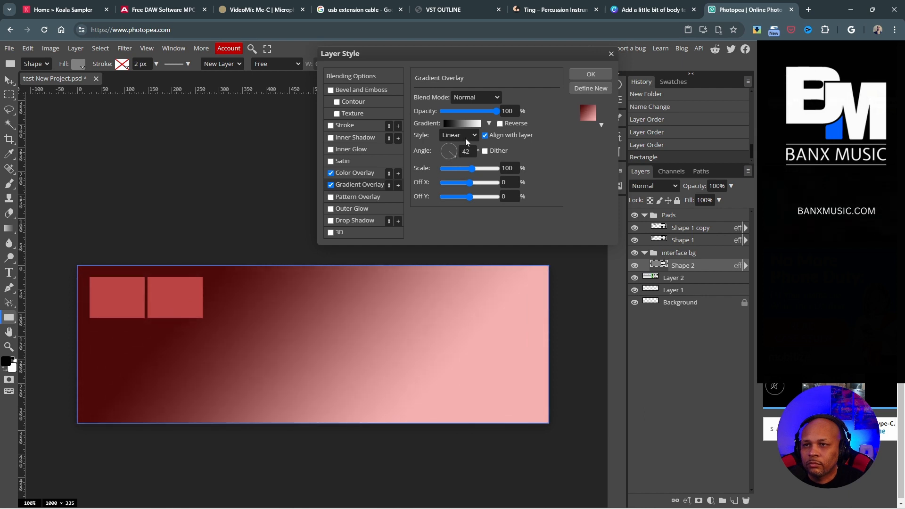
left_click(462, 123)
left_click(154, 310)
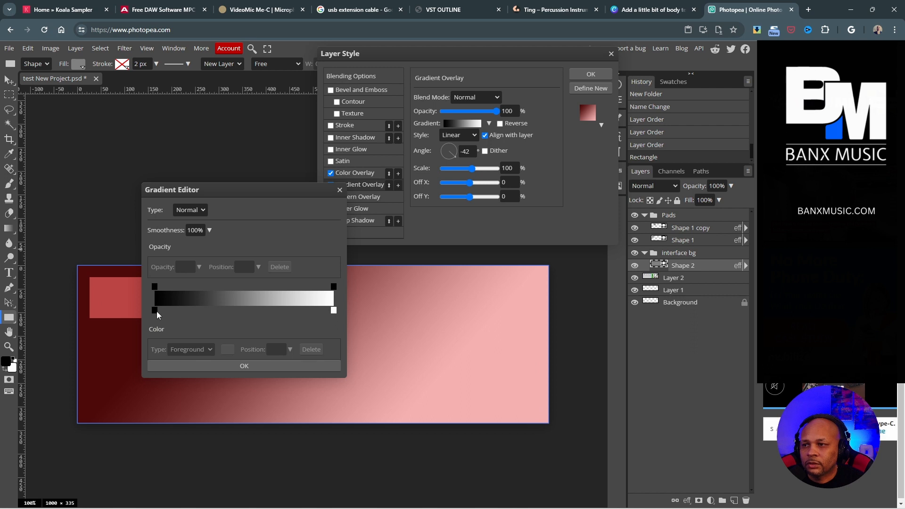
left_click(227, 349)
left_click_drag(307, 298, 219, 396)
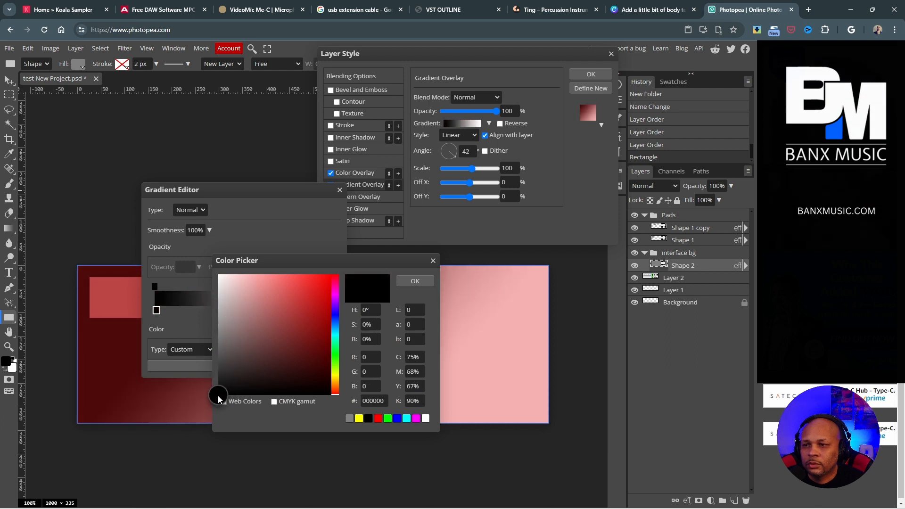
left_click(422, 282)
Step: Set the gradient's end colour to deep blue and apply the layer style to the background rectangle
left_click(334, 312)
left_click(231, 353)
mouse_move(319, 328)
left_mouse_down()
mouse_move(333, 285)
mouse_move(326, 310)
mouse_move(335, 331)
mouse_move(338, 321)
left_mouse_up()
left_click(335, 336)
left_click(415, 281)
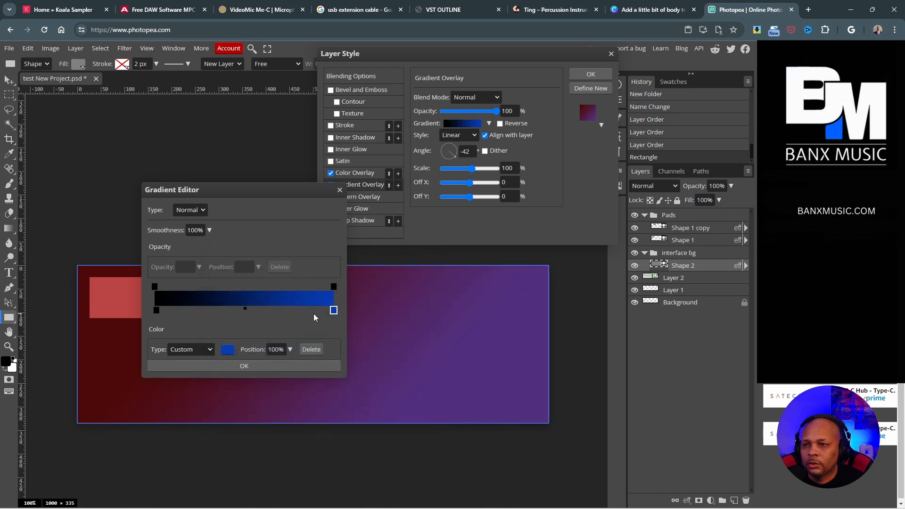
left_click(228, 366)
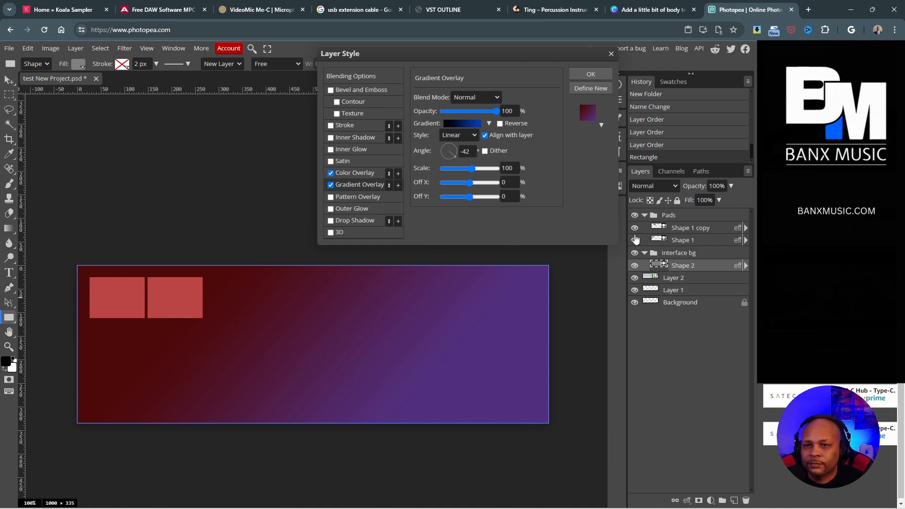
left_click(657, 233)
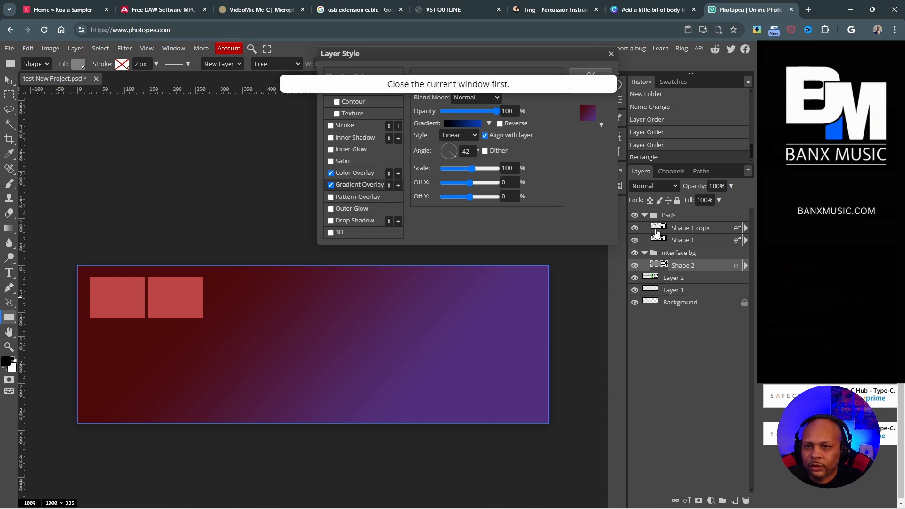
left_click(591, 73)
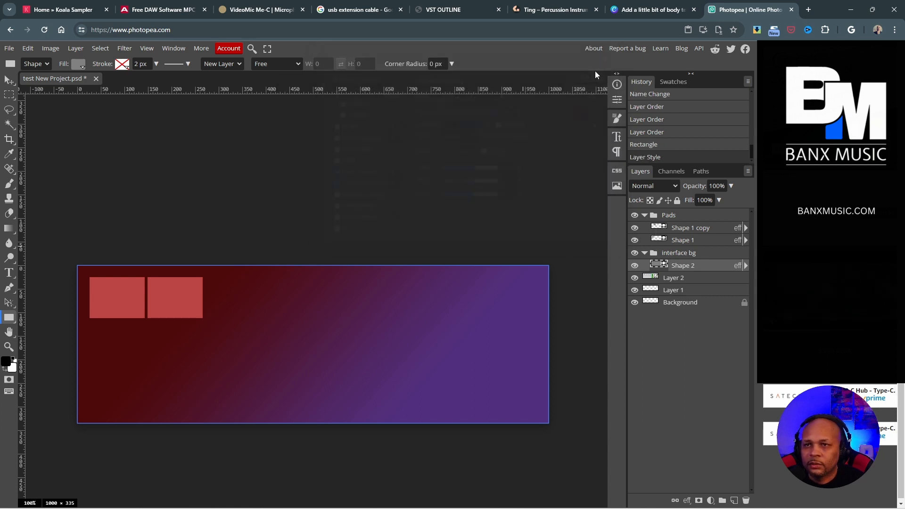
Step: Round all four corners of the FINGER SNAP pad rectangle (Shape 1 copy) to a radius of 5
left_click(658, 230)
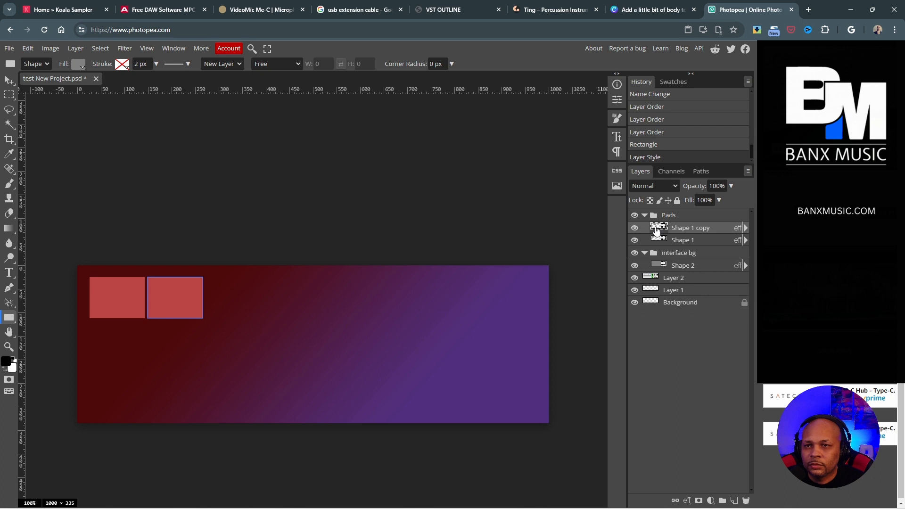
left_click(616, 101)
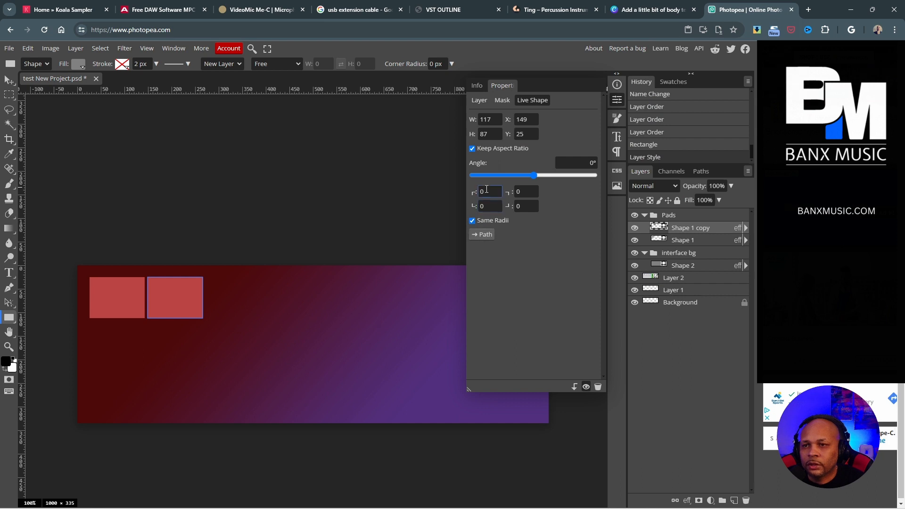
type("5")
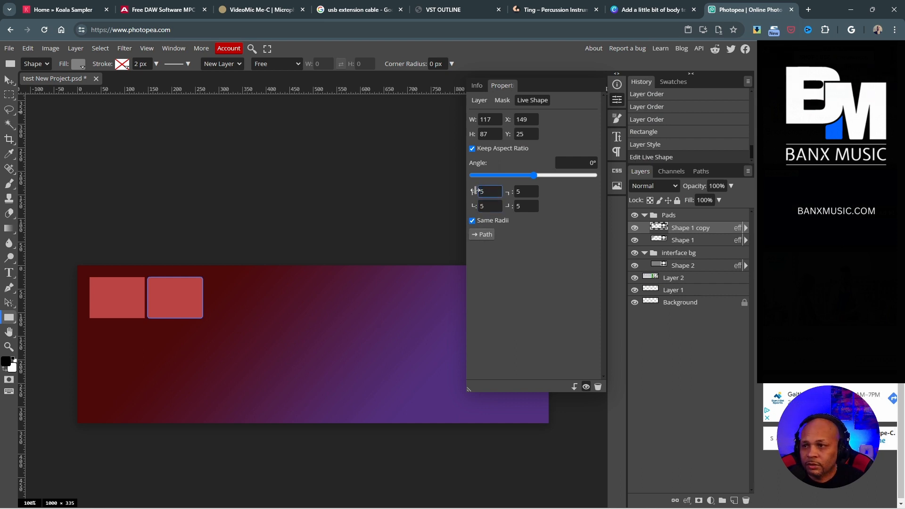
key("Return")
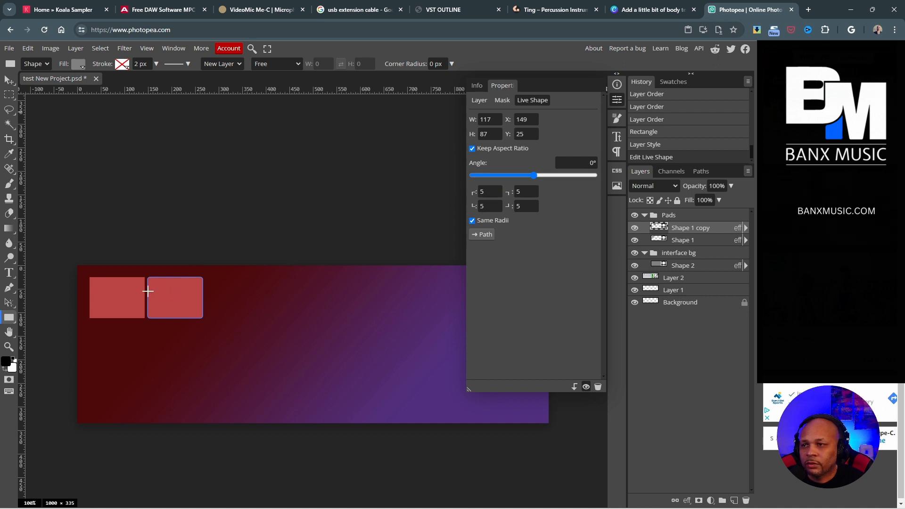
Step: Round all four corners of the first pad rectangle (Shape 1) to a radius of 5
left_click(662, 241)
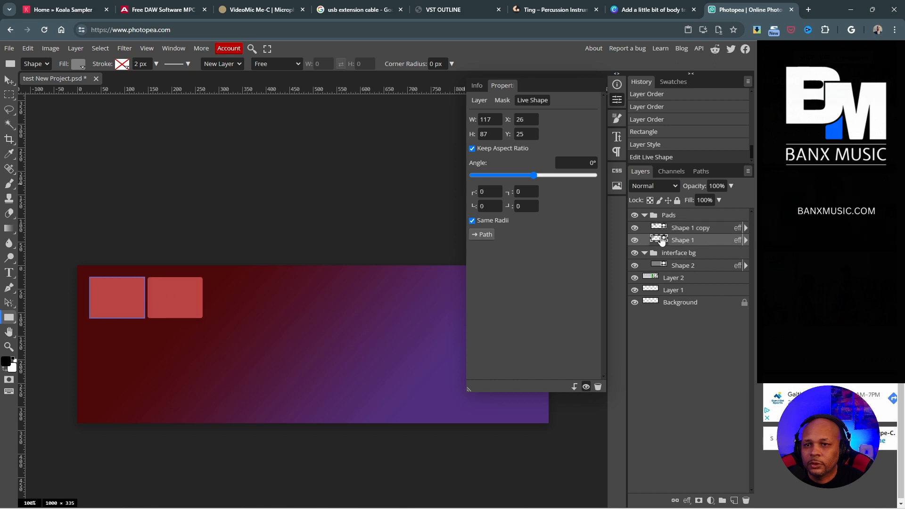
left_click(495, 192)
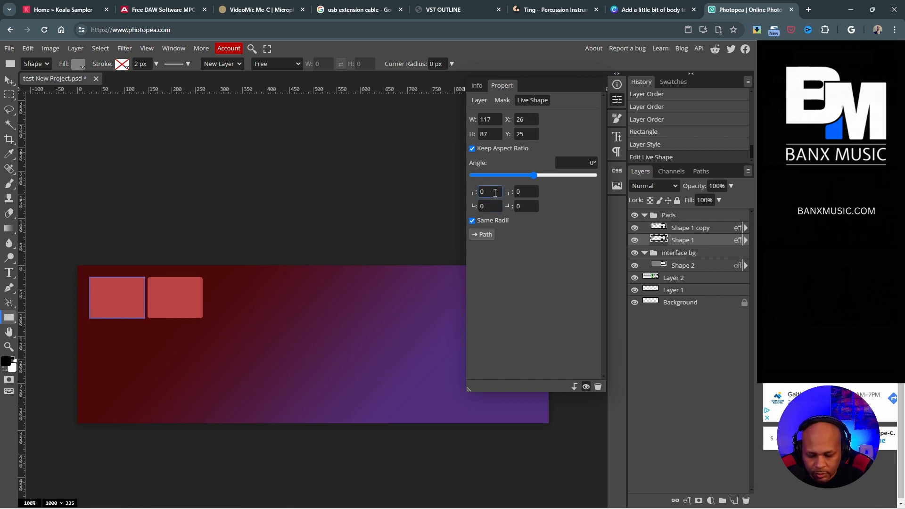
type("5")
left_click(508, 252)
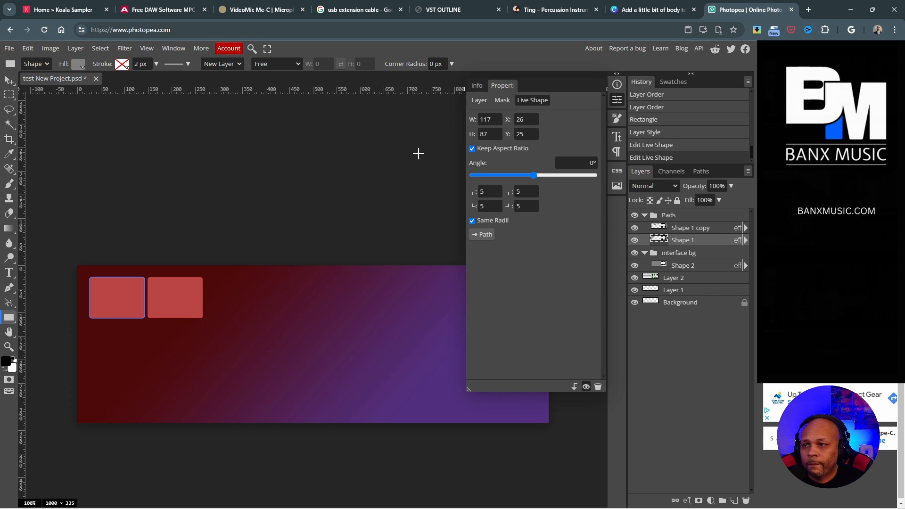
left_click(400, 175)
left_click(199, 124)
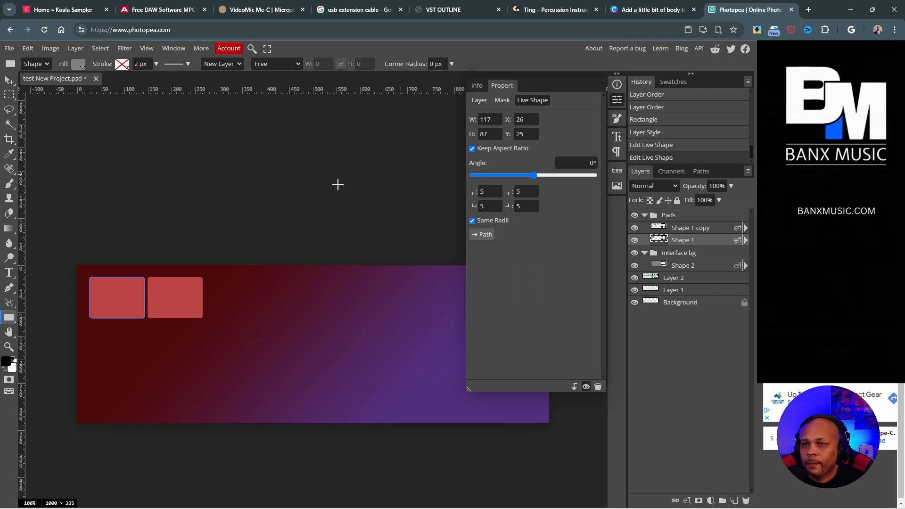
Step: Deselect, collapse the open shape properties and activate the Move tool for the first pad
left_click(9, 94)
left_click(89, 162)
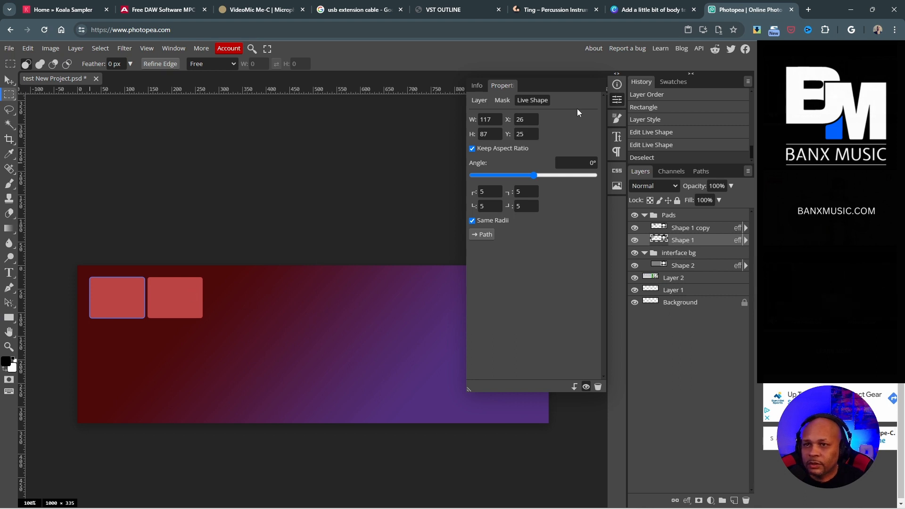
left_click(476, 85)
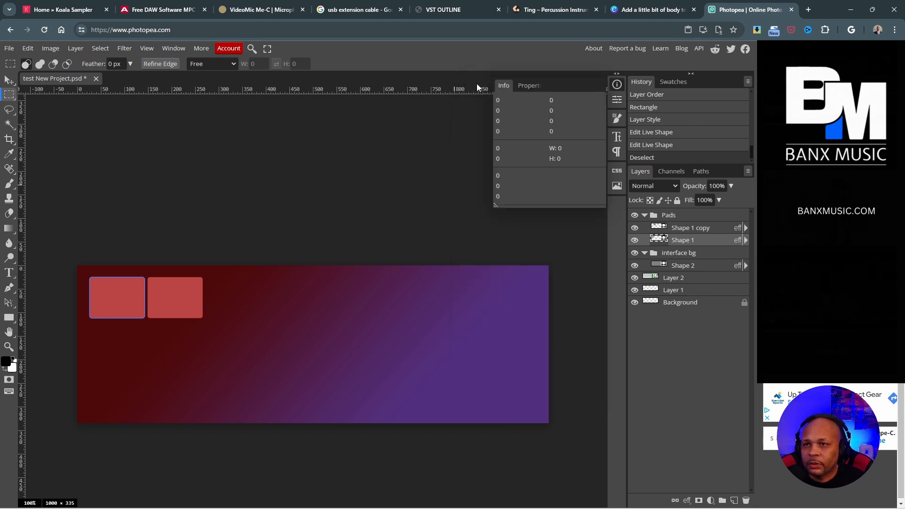
left_click(617, 100)
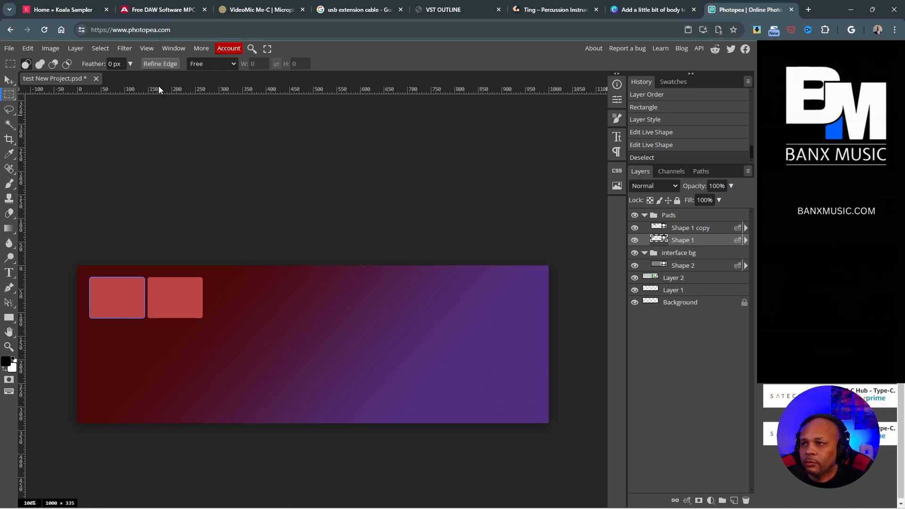
left_click(9, 81)
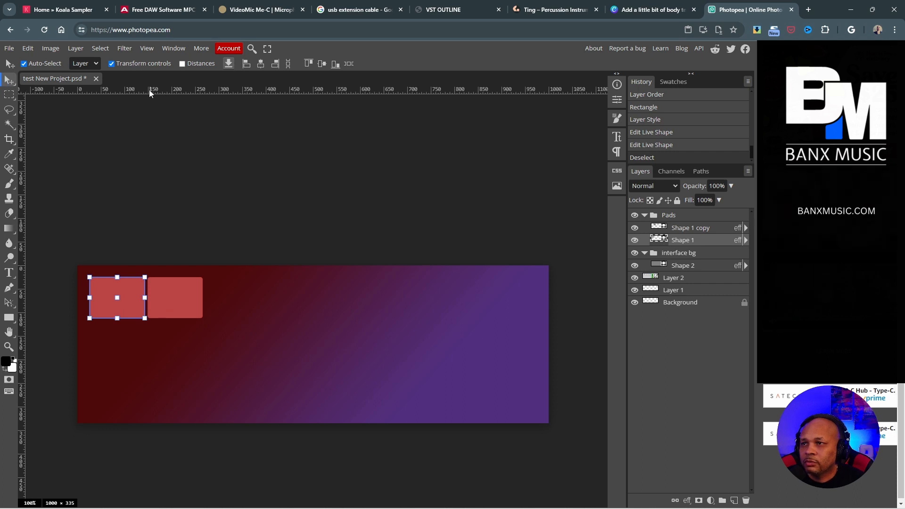
left_click(167, 49)
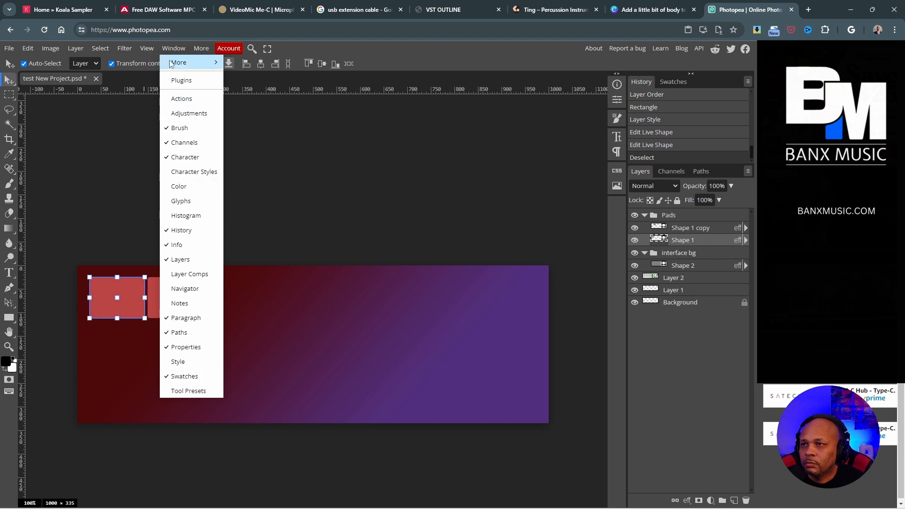
left_click(147, 48)
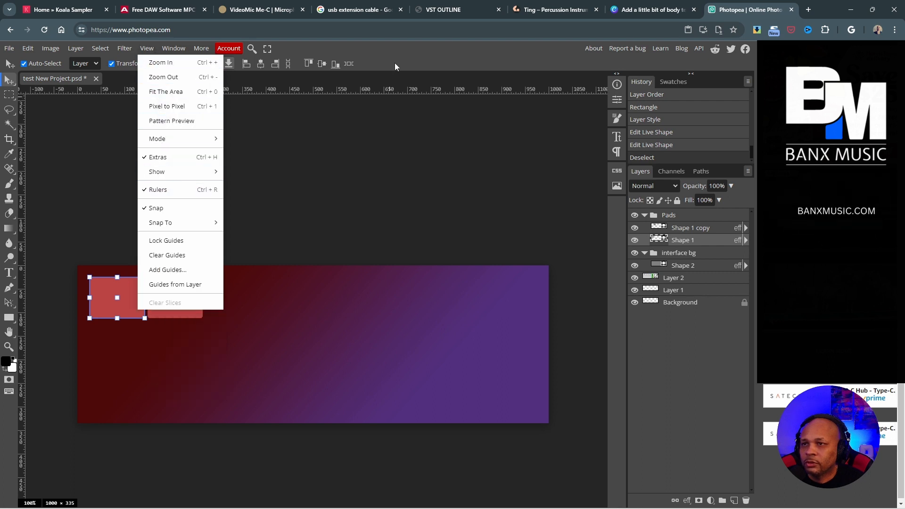
left_click(238, 104)
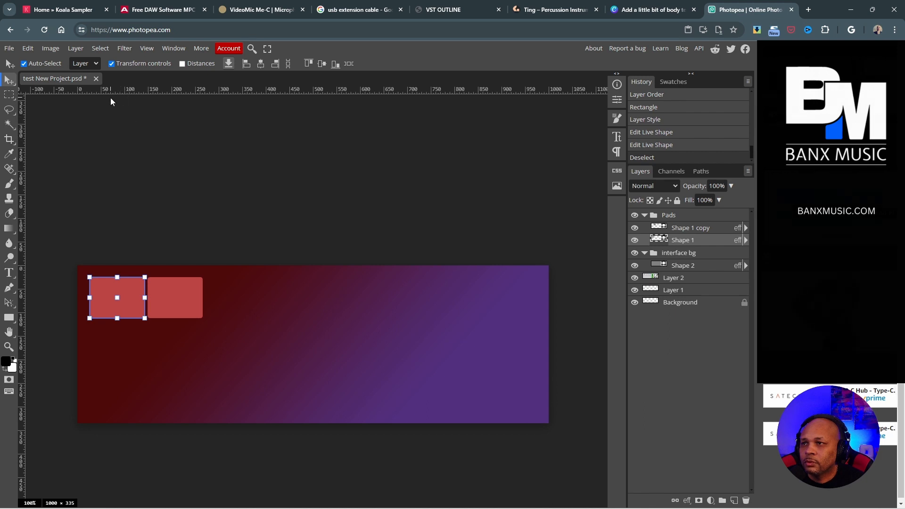
Step: Add horizontal guides along the upper and lower edges of the pads, plus a third about 210 px down the canvas
mouse_move(20, 150)
left_mouse_down()
mouse_move(40, 152)
mouse_move(18, 148)
left_mouse_up()
left_click_drag(232, 90, 210, 277)
left_click_drag(260, 90, 222, 318)
left_click_drag(253, 93, 233, 364)
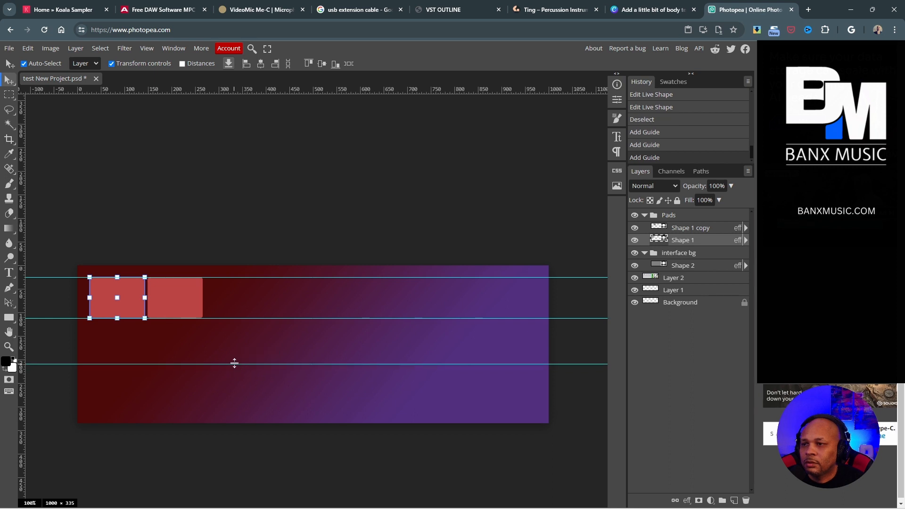
Step: Add vertical guides through the centres of both pads and a horizontal guide through the middle of their height
left_click_drag(22, 152, 115, 154)
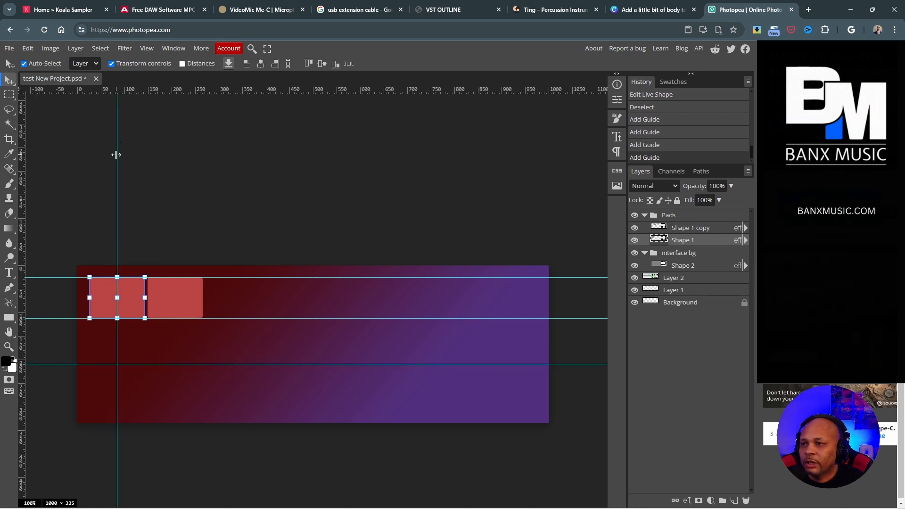
left_click(188, 309)
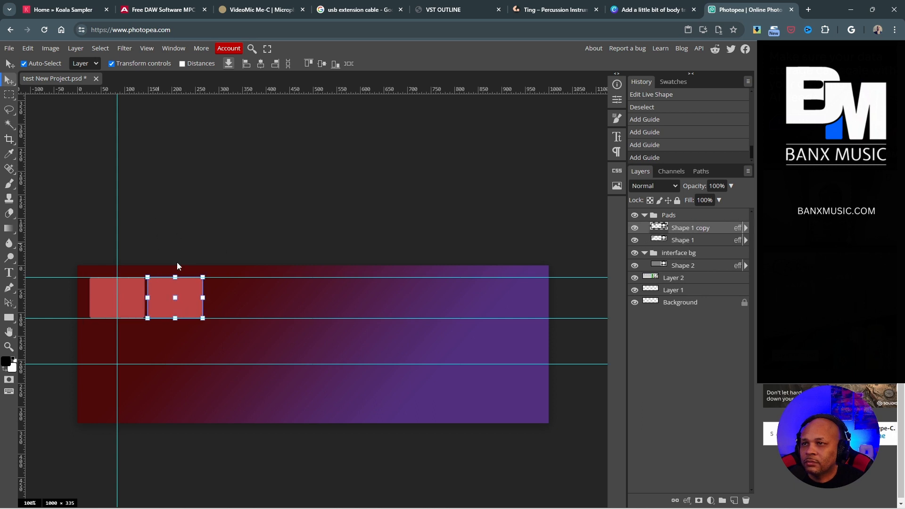
left_click(183, 64)
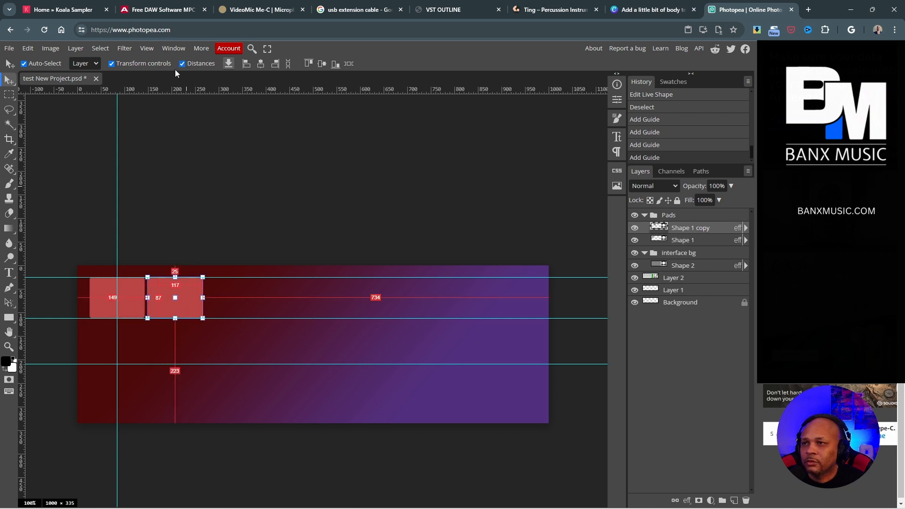
left_click(182, 65)
left_click(120, 304)
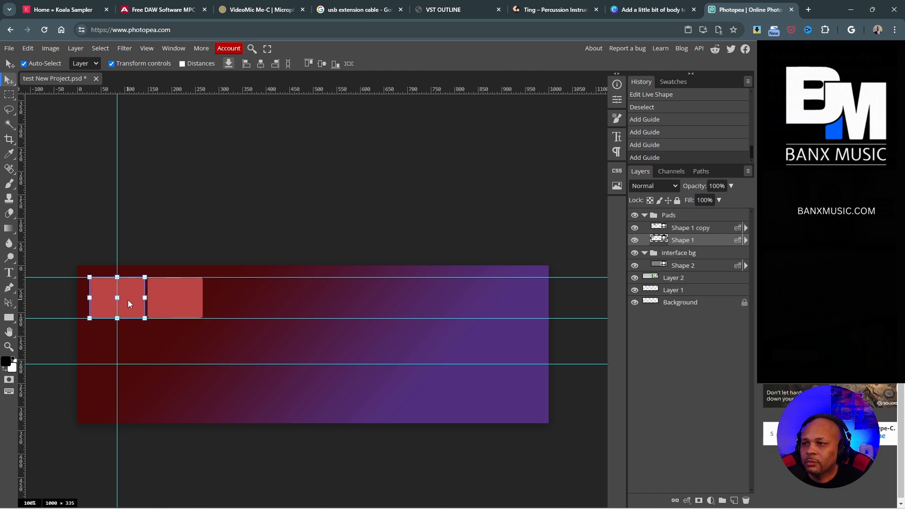
left_click(172, 307)
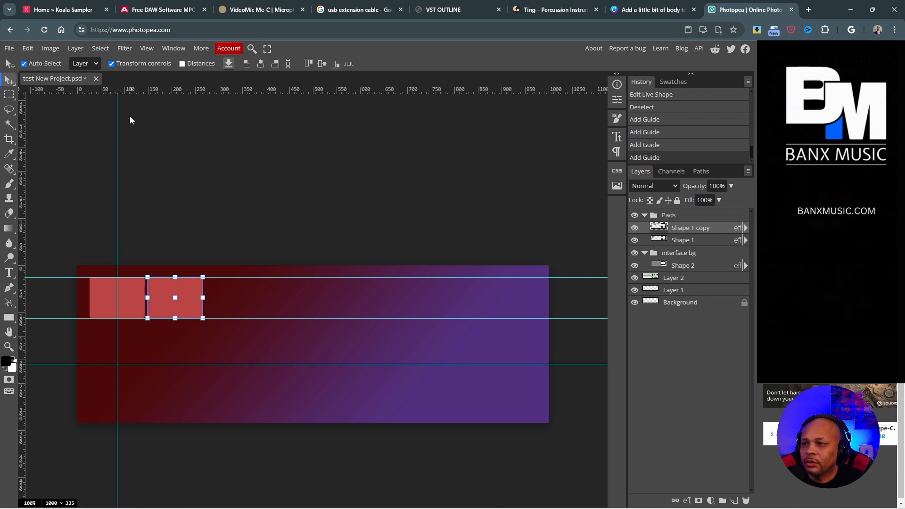
left_click_drag(25, 179, 176, 201)
left_click_drag(205, 85, 179, 298)
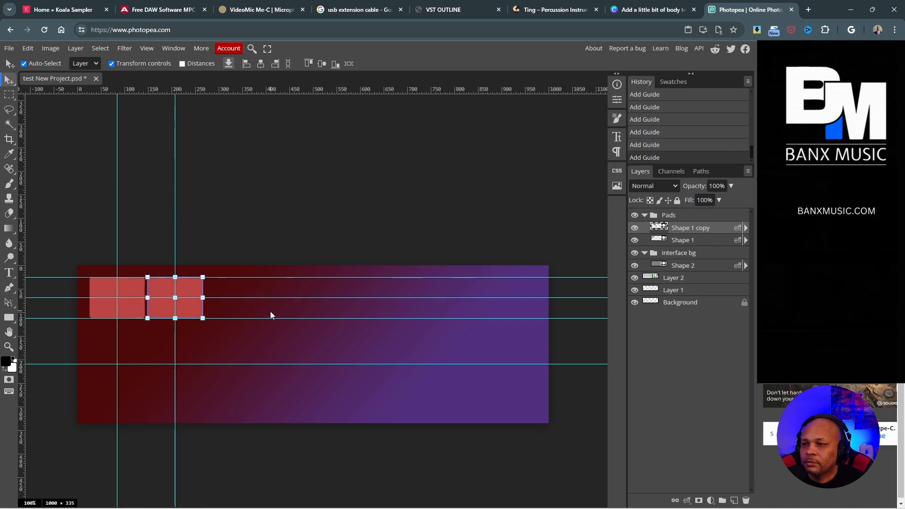
Step: Create a folder named "pad text" above the Pads folder and add an empty layer inside it
left_click(722, 500)
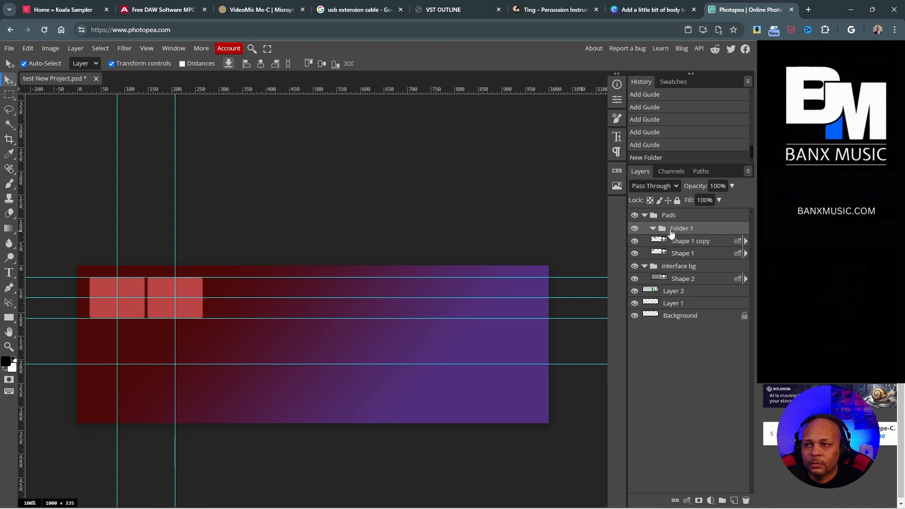
left_click_drag(671, 231, 671, 213)
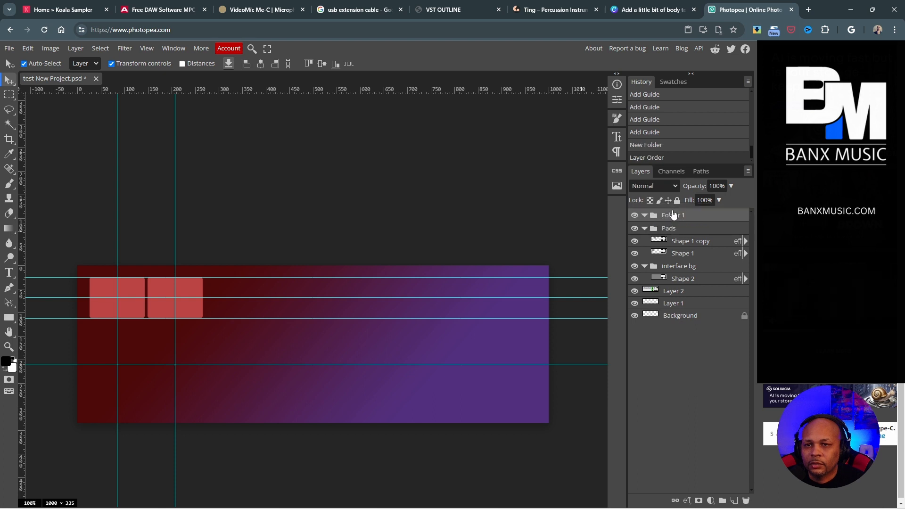
double_click(671, 217)
type("p")
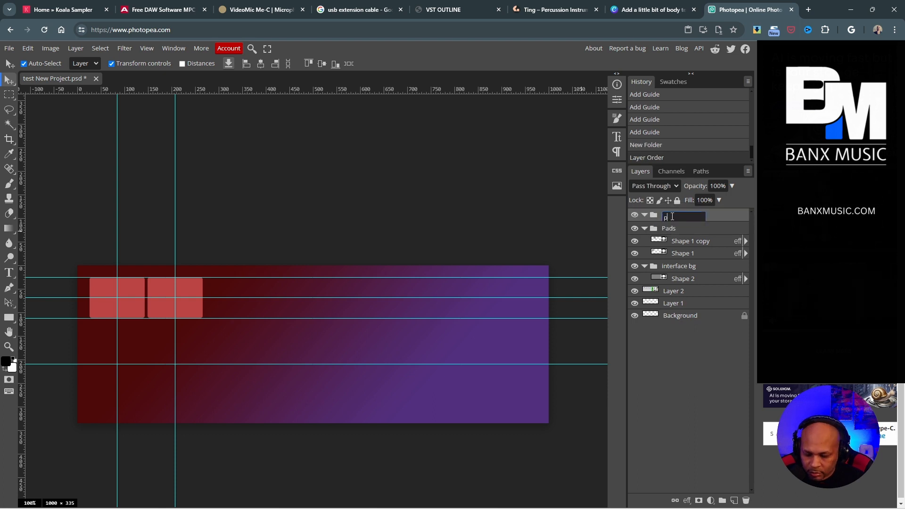
type("ad text")
key("Return")
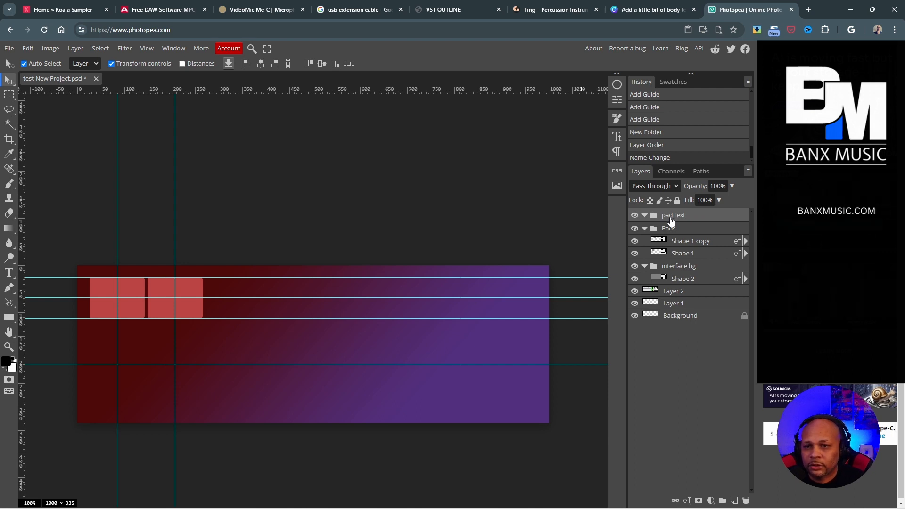
left_click(734, 501)
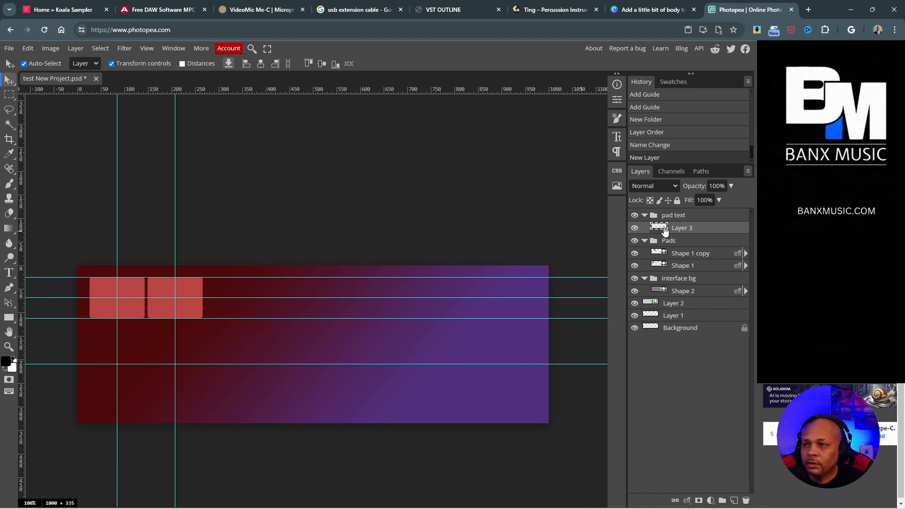
Step: Activate the Type tool and search its font list for "futura", clearing the search again
left_click(8, 273)
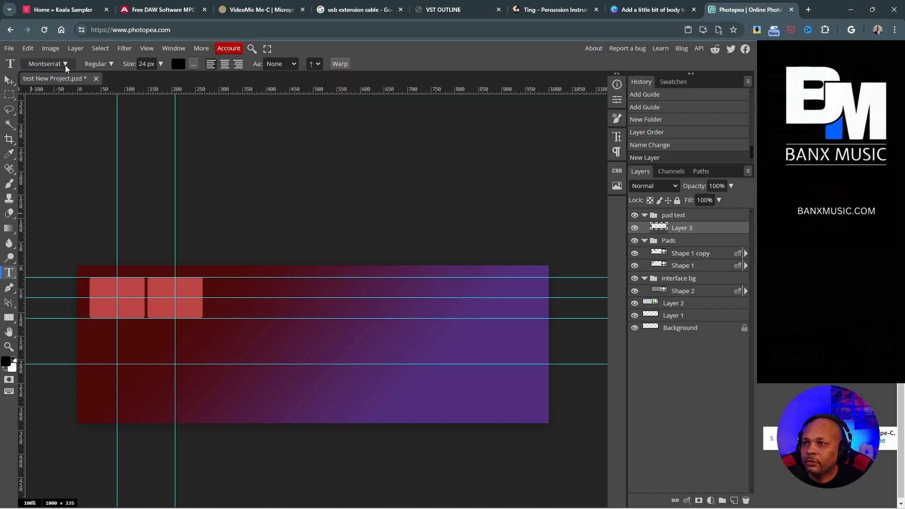
left_click(66, 69)
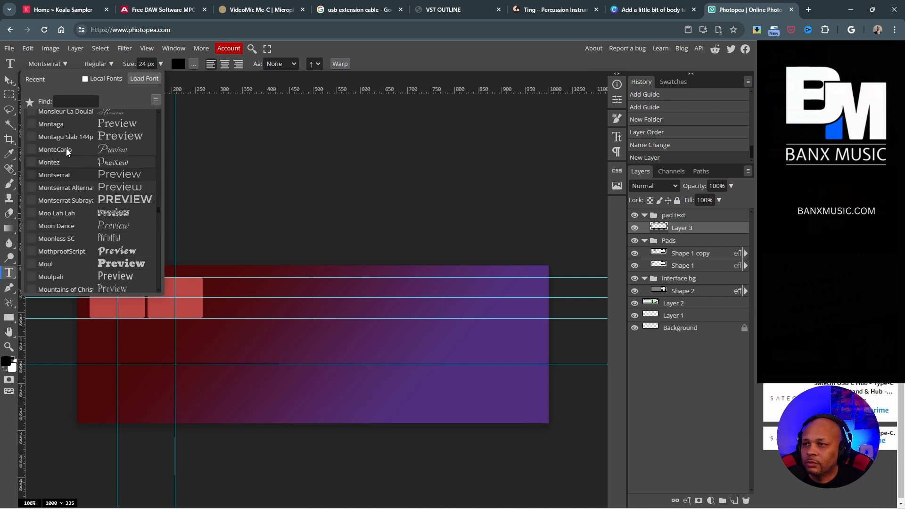
left_click(79, 101)
type("futura")
key("BackSpace")
key("BackSpace")
key("BackSpace")
key("BackSpace")
key("BackSpace")
key("BackSpace")
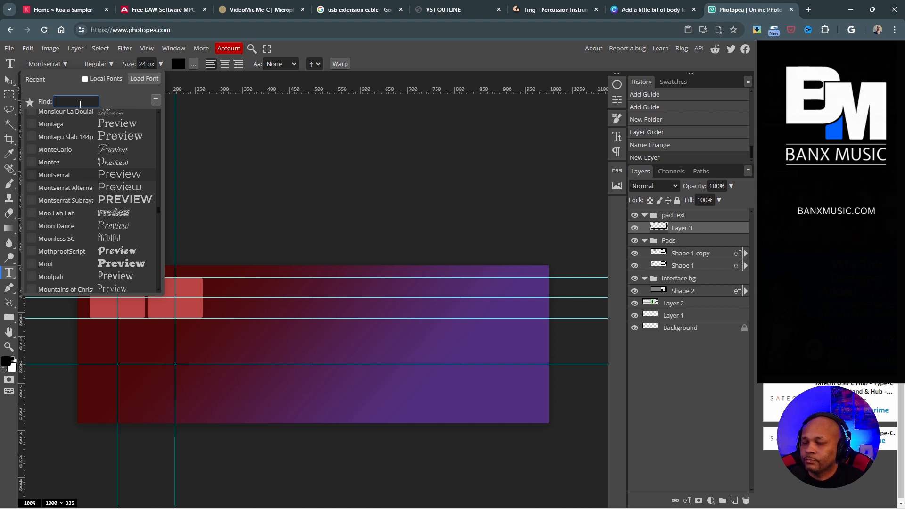
Step: Search the font list for "arial" and "ari", look through the matching fonts and clear the search
type("arial")
key("BackSpace")
key("BackSpace")
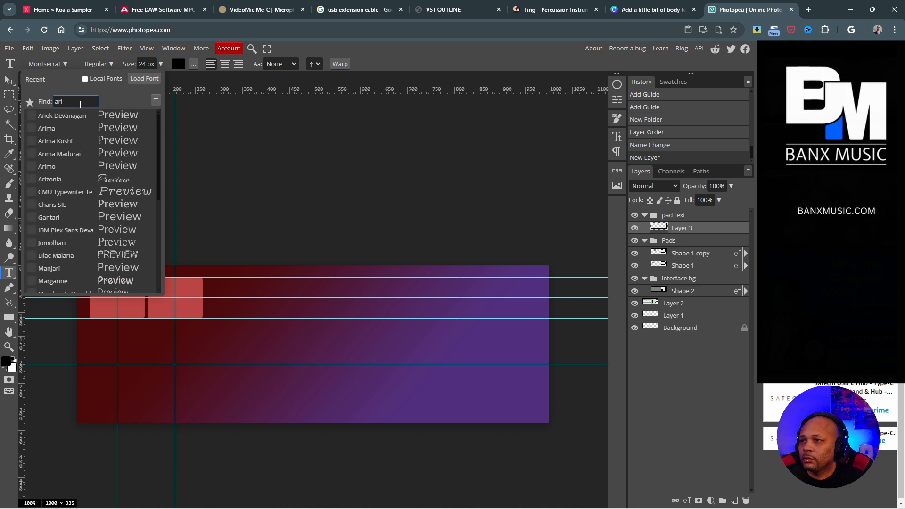
scroll(66, 204, "down", 3)
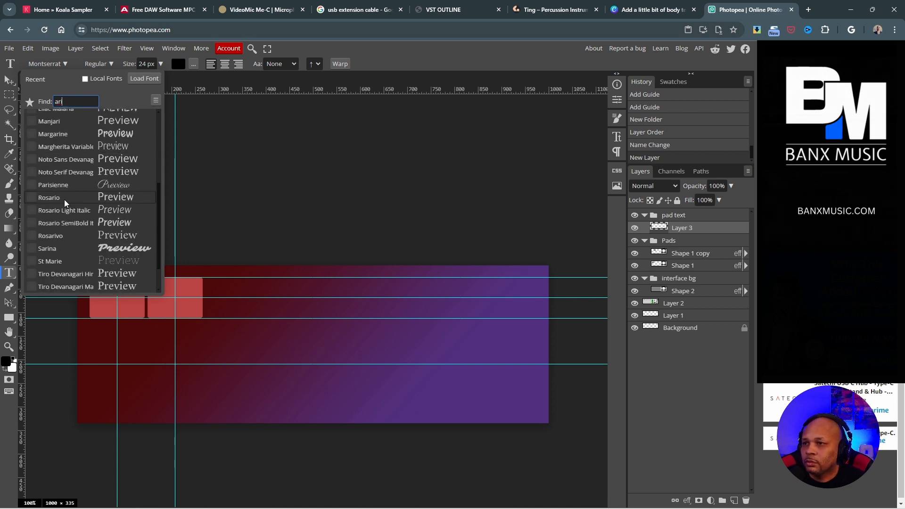
scroll(69, 212, "up", 3)
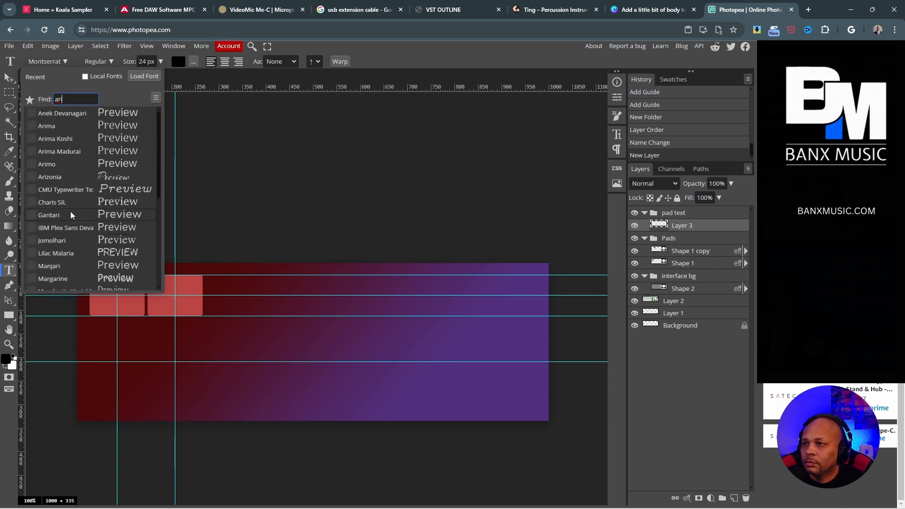
scroll(72, 215, "up", 1)
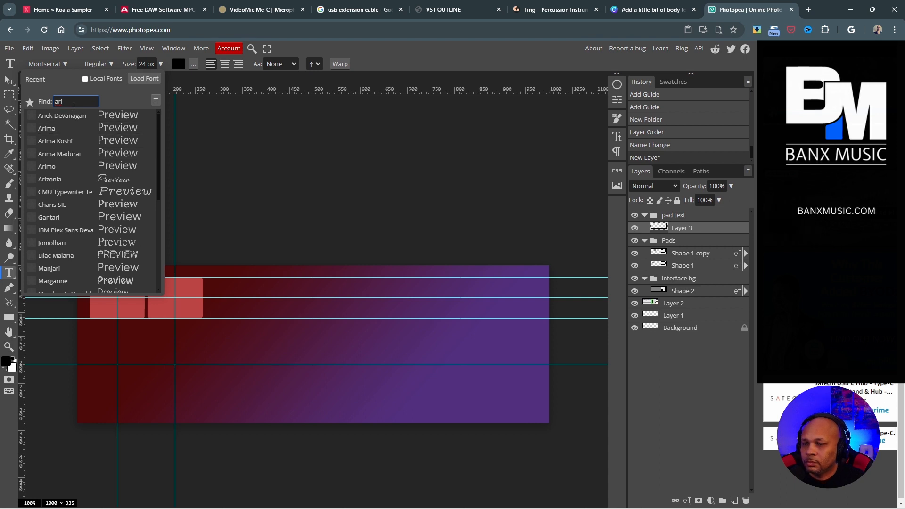
key("BackSpace")
key("BackSpace")
key("BackSpace")
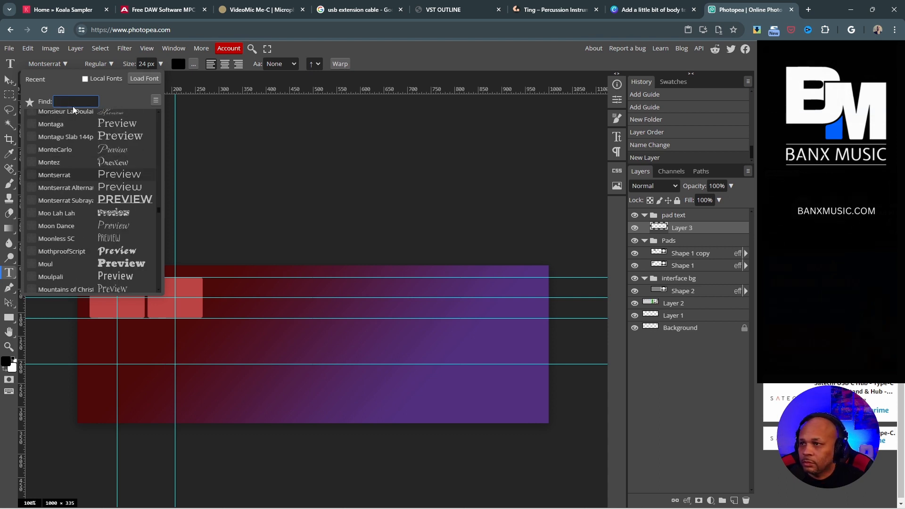
Step: Set the font to FuturaRenner and add the text "Pad1" near the upper edge of the first pad
type("futura")
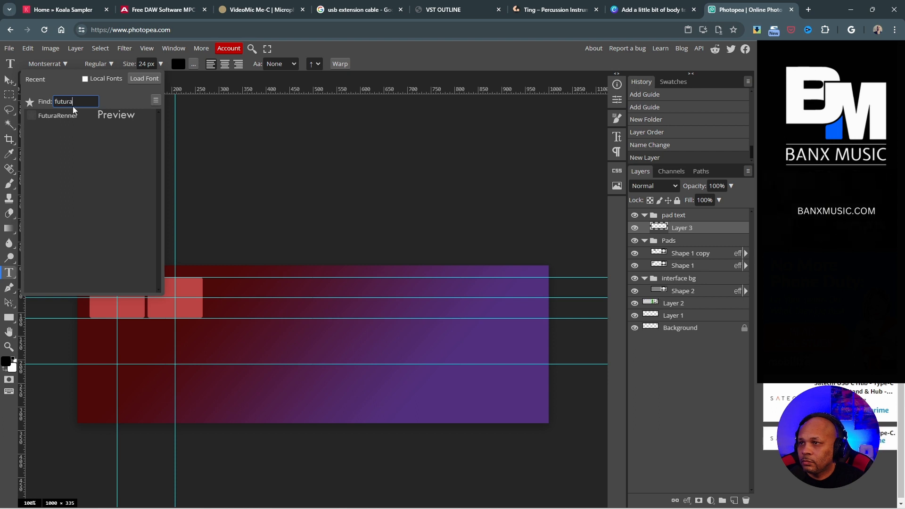
left_click(66, 116)
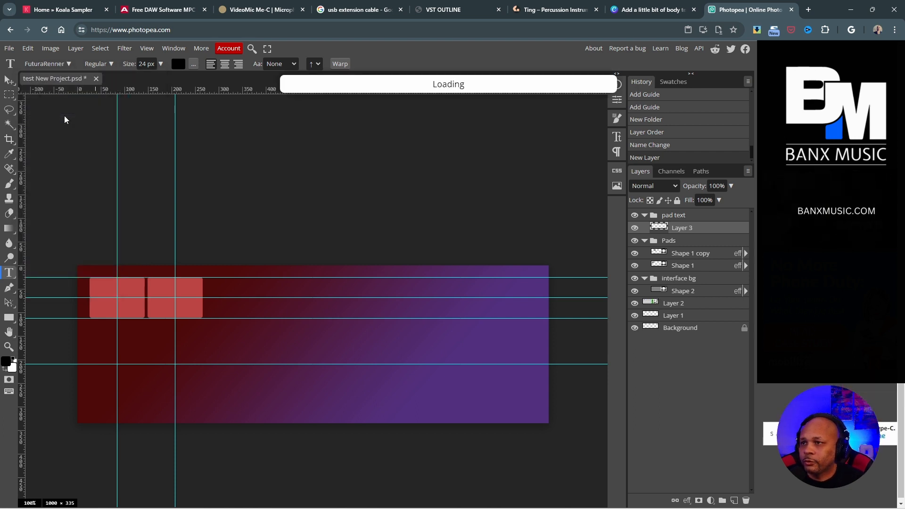
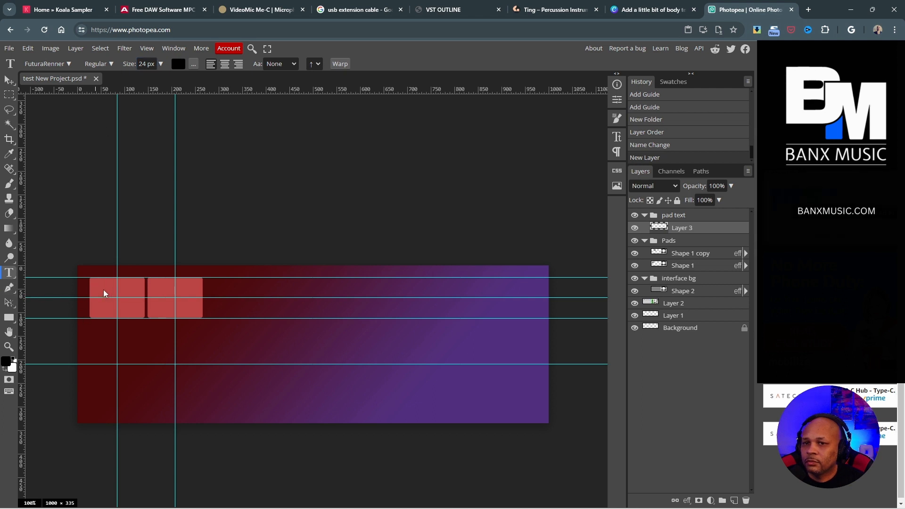
left_click(101, 288)
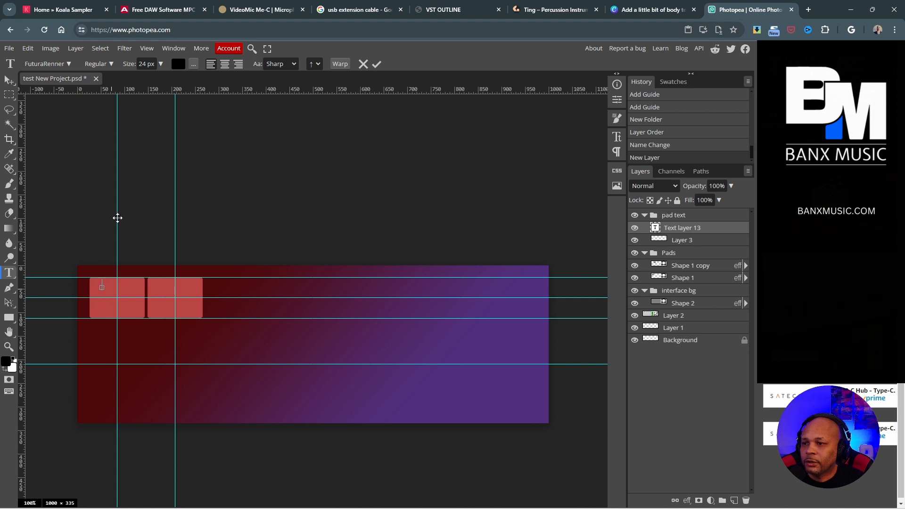
type("Pad1")
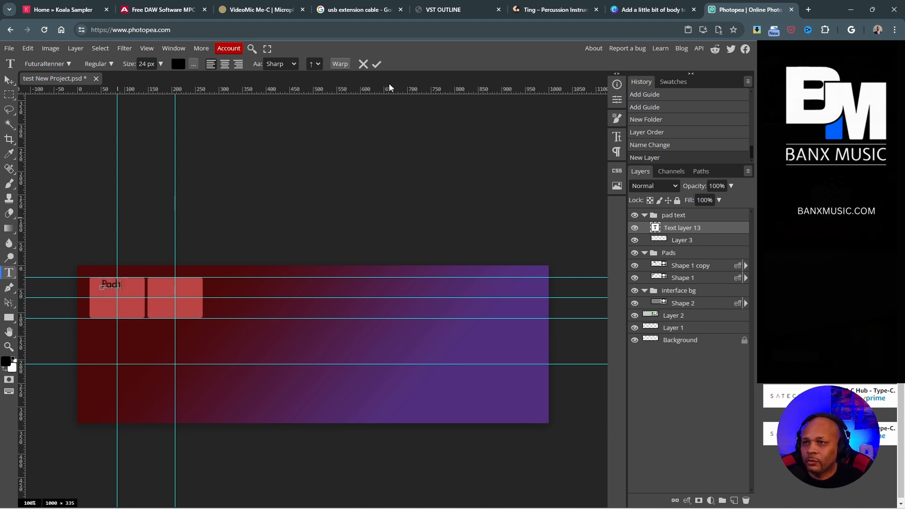
left_click(377, 64)
Step: Nudge the Pad1 label sideways until it is centred on the first pad's vertical guide
left_click(13, 83)
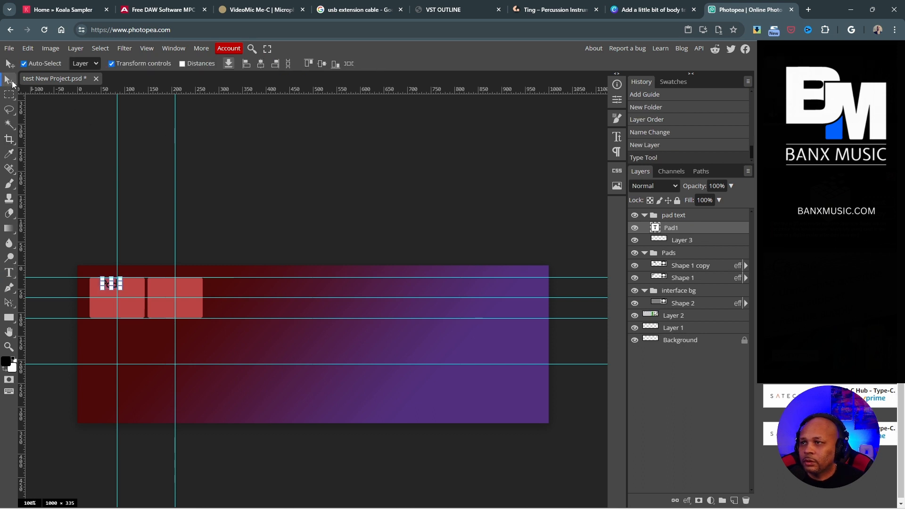
key("Left")
key("Left")
key("Left")
key("Left")
key("Left")
key("Left")
key("Left")
key("Left")
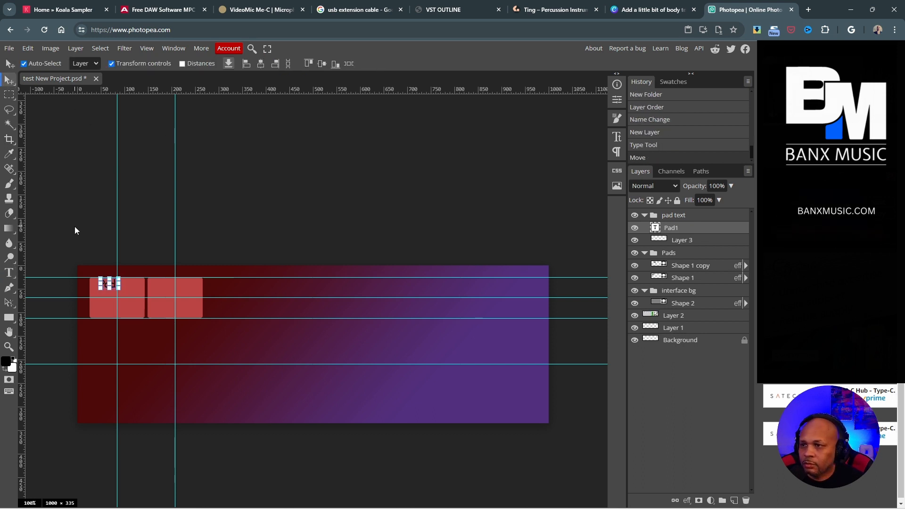
key("Right")
key("Right")
key("Right")
key("Right")
key("Right")
key("Right")
key("Right")
key("Right")
key("Right")
key("Right")
key("Right")
key("Right")
key("Right")
key("Right")
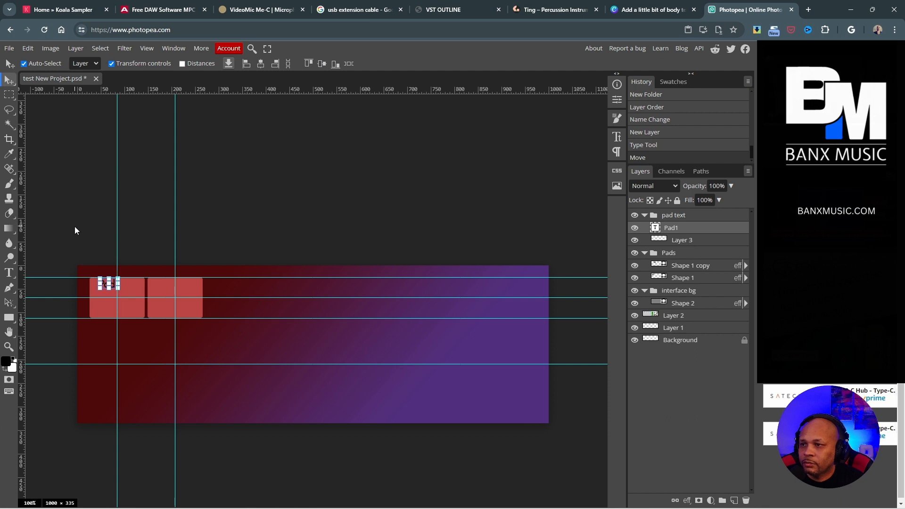
key("Right")
key("Right")
key("Right")
key("Right")
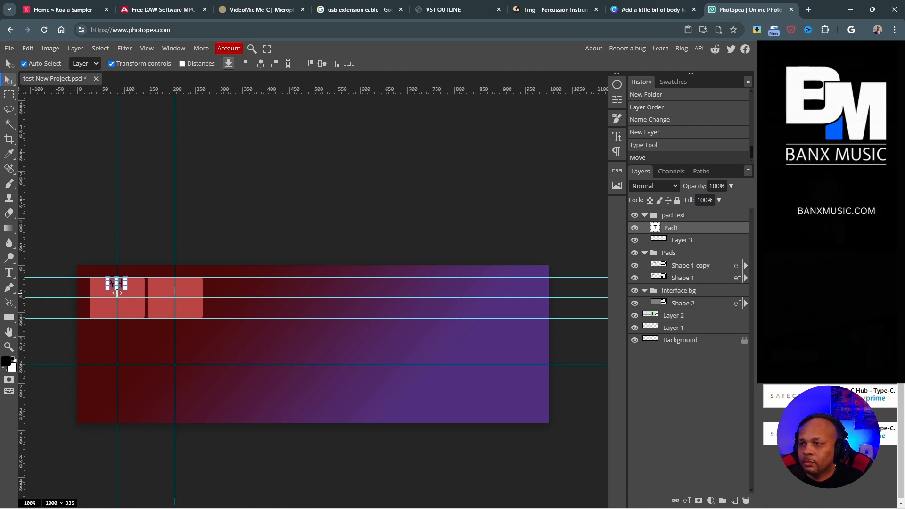
mouse_move(116, 288)
left_mouse_down()
mouse_move(143, 290)
mouse_move(98, 287)
mouse_move(126, 284)
left_mouse_up()
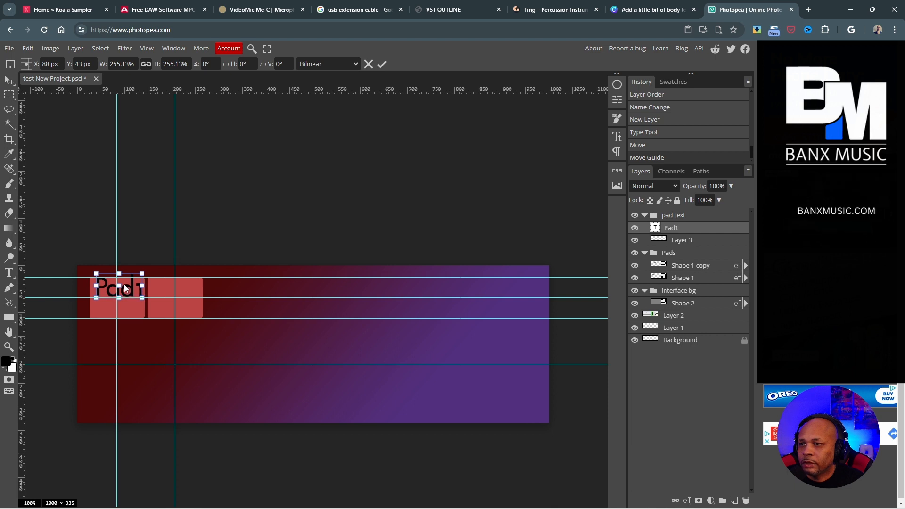
left_click(79, 64)
double_click(81, 63)
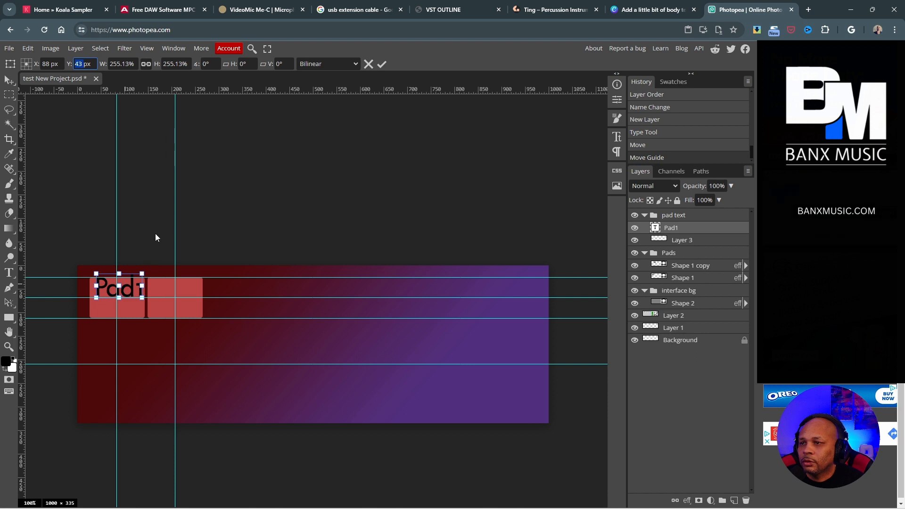
left_click(368, 63)
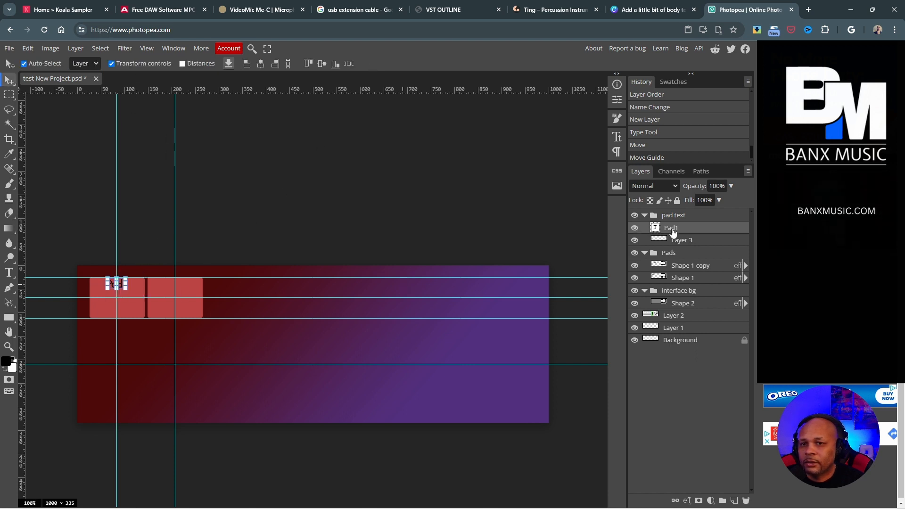
Step: Reduce the font size of the Pad1 label so the text is clearly smaller, and apply the edit
double_click(655, 229)
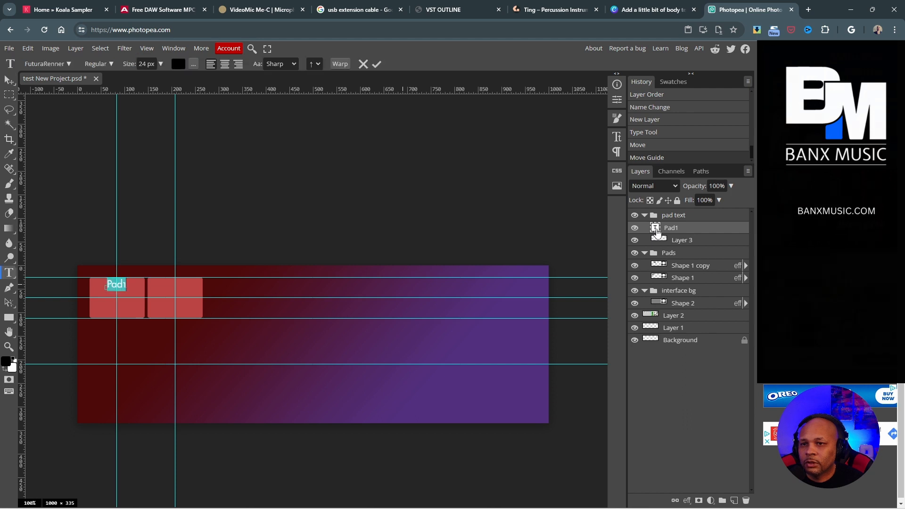
left_click(160, 64)
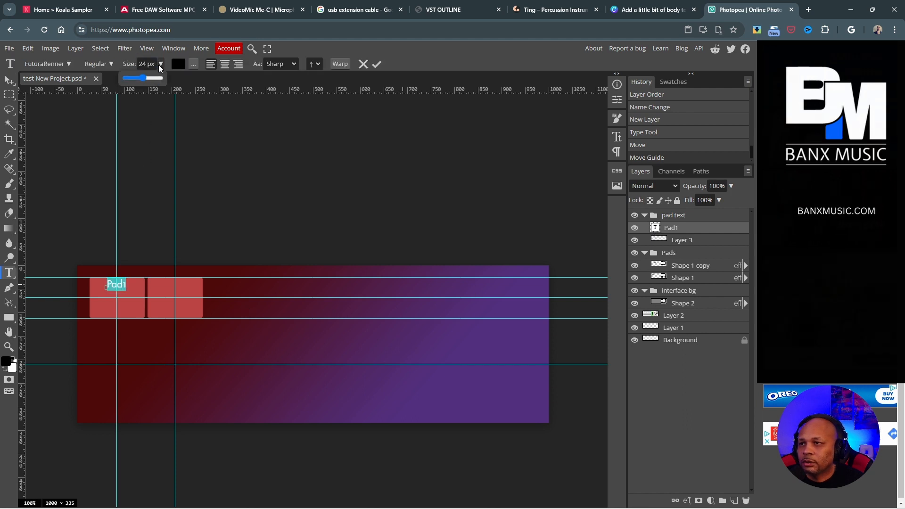
left_click_drag(143, 77, 141, 80)
left_click(376, 64)
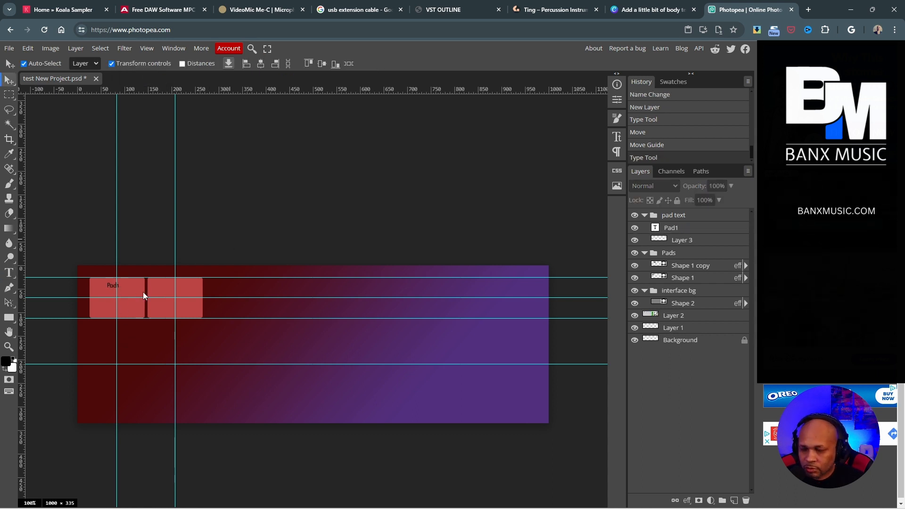
Step: Centre the Pad1 text on the first pad's vertical guide and nudge it up close to the pad's top edge
key("ctrl+plus")
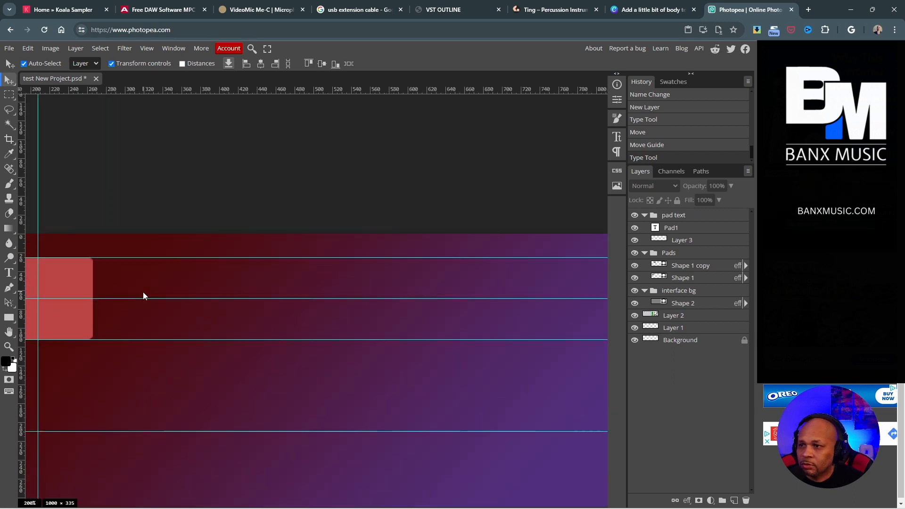
scroll(169, 373, "down", 3)
scroll(171, 375, "up", 1)
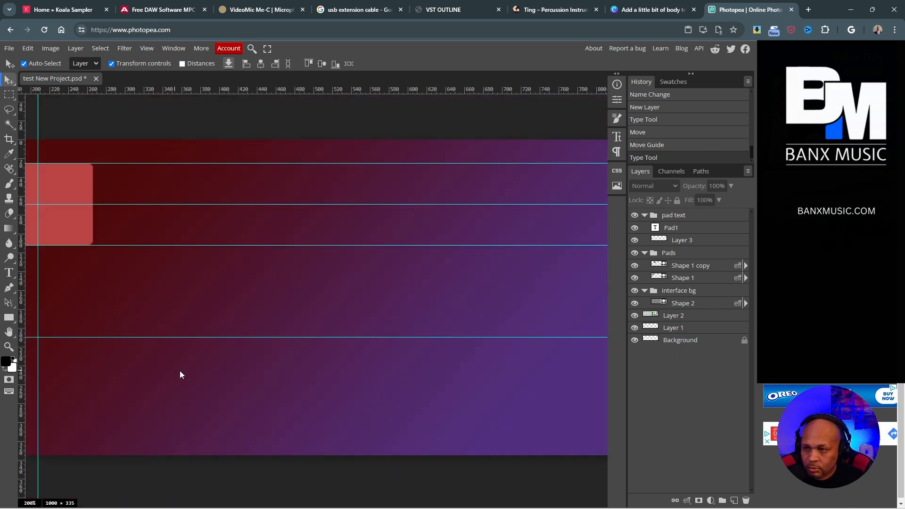
scroll(177, 372, "up", 1)
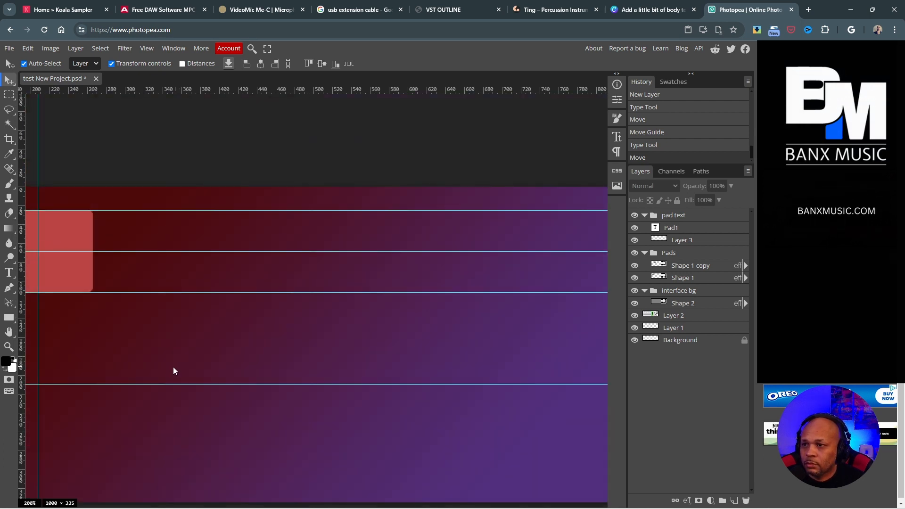
scroll(173, 370, "right", 1)
scroll(173, 371, "left", 5)
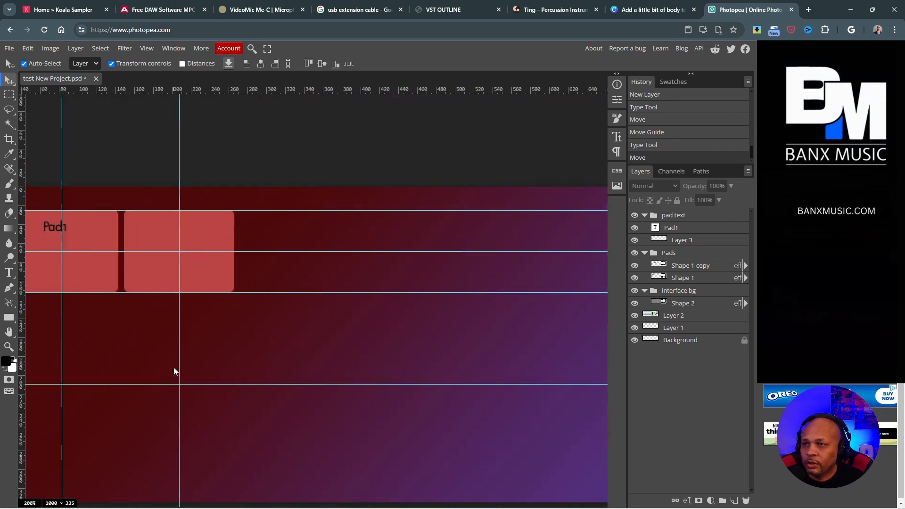
scroll(174, 367, "left", 3)
scroll(180, 367, "right", 2)
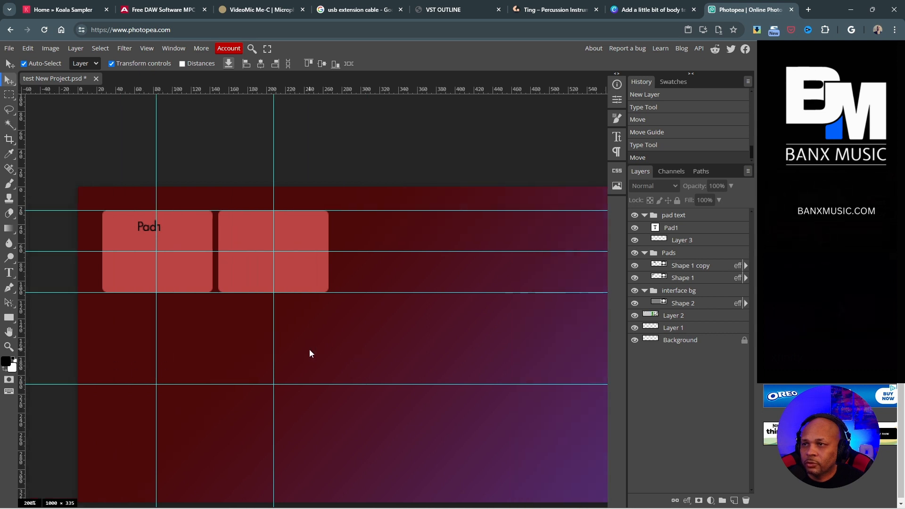
scroll(312, 330, "down", 2)
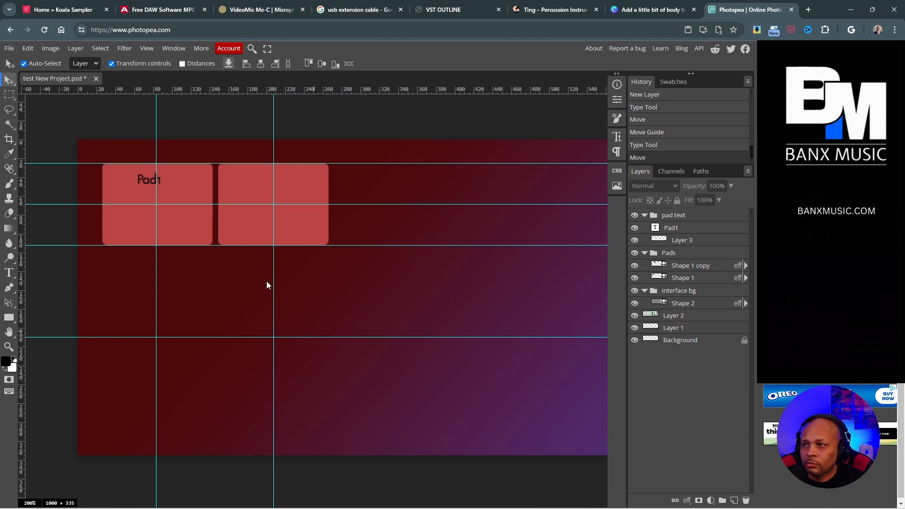
left_click(148, 182)
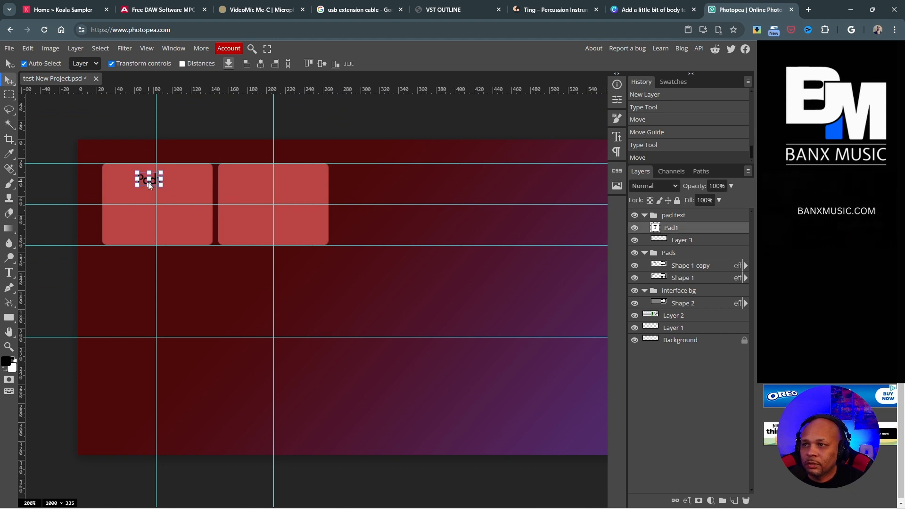
left_click_drag(158, 182, 154, 179)
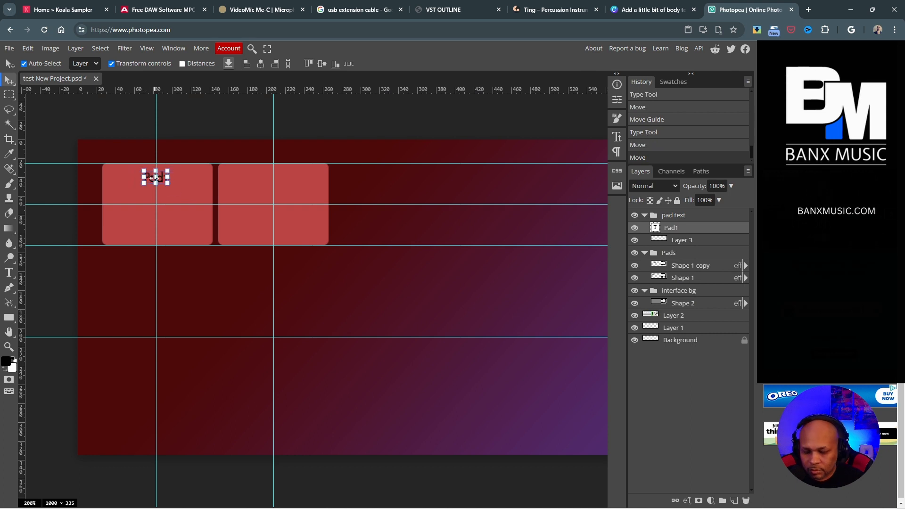
key("Right")
key("Up")
key("Up")
key("Up")
key("Up")
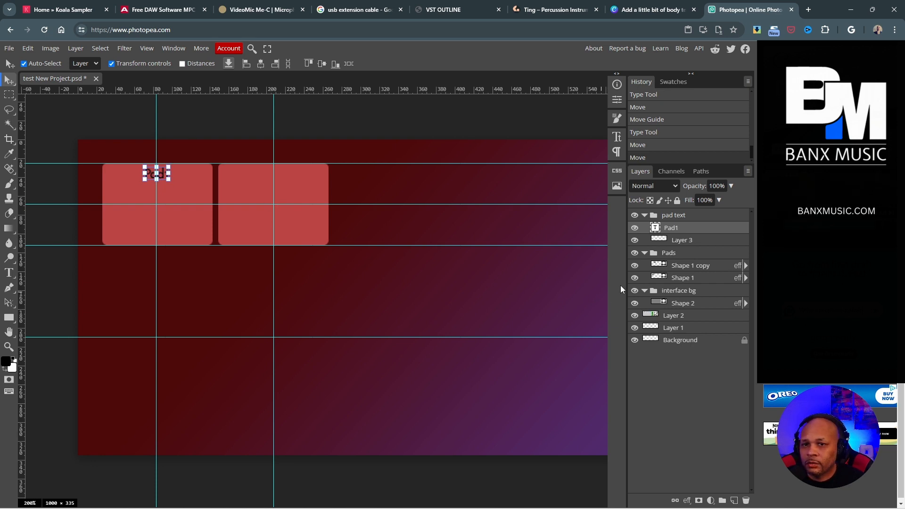
Step: Duplicate the Pad1 text layer and rename the copy as pad2
left_click_drag(657, 229, 734, 503)
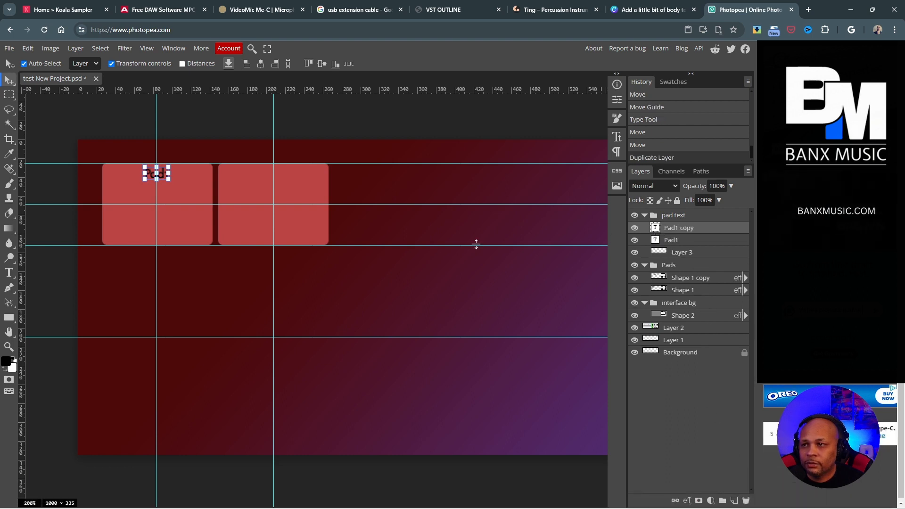
double_click(676, 230)
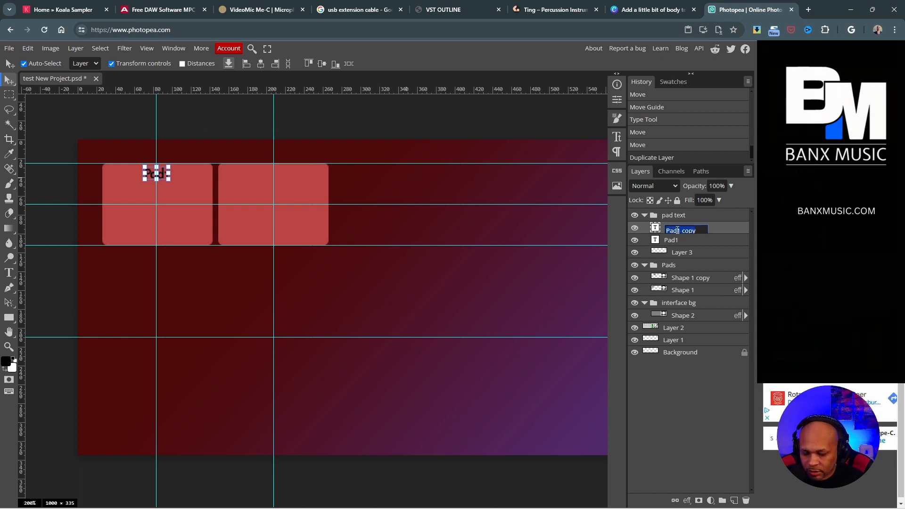
type("pad2")
key("Return")
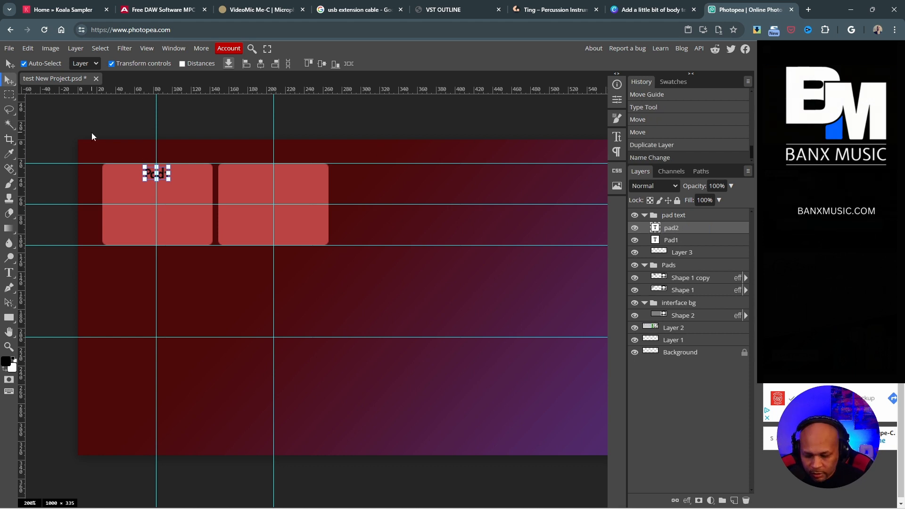
Step: Nudge the pad2 text horizontally until it is centred on the second pad's vertical guide, and deselect it
key("Right")
key("Right")
key("Right")
key("Right")
key("Right")
key("Right")
key("Right")
key("Right")
key("Right")
key("Right")
key("Right")
key("Right")
key("Right")
key("Right")
key("Right")
key("Right")
key("Right")
key("Right")
key("Right")
key("Right")
key("Right")
key("Right")
key("Right")
key("Right")
key("Right")
key("Right")
key("Right")
key("Right")
key("Right")
key("Right")
key("Right")
key("Right")
key("Right")
key("Right")
key("Right")
key("Right")
key("Right")
key("Right")
key("Right")
key("Right")
key("Right")
key("Right")
key("Right")
key("Right")
key("Right")
key("Right")
key("Right")
key("Right")
key("Right")
key("Right")
key("Right")
key("Right")
key("Right")
key("Right")
key("Right")
key("Right")
key("Right")
key("Right")
key("Right")
key("Right")
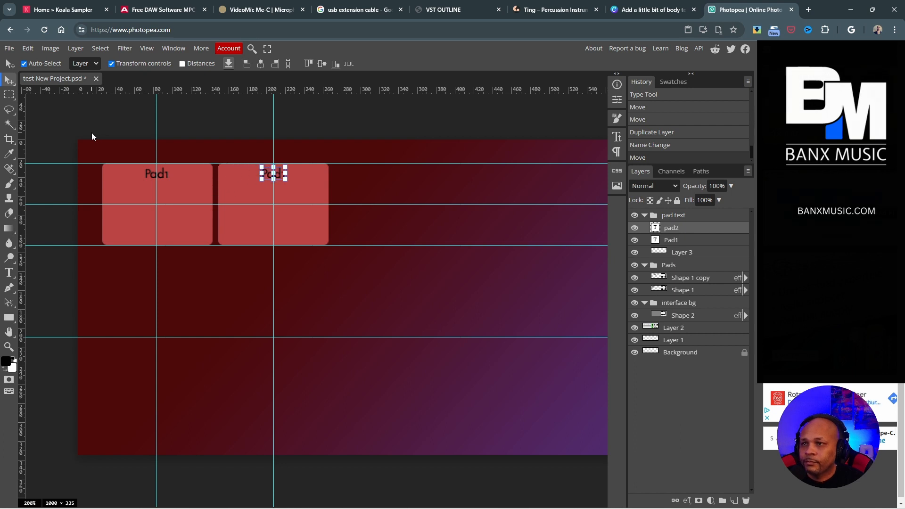
left_click(315, 126)
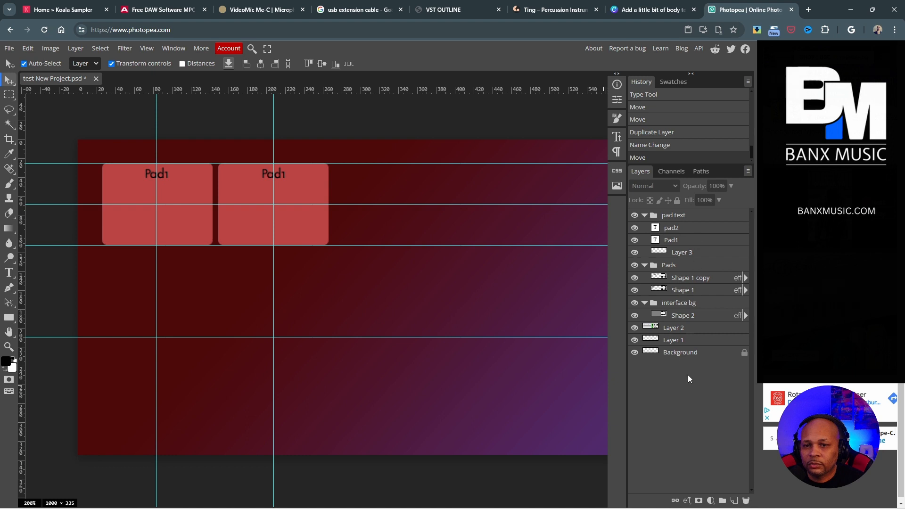
Step: Create a new layer folder above the pad text folder and name it "pad gfx"
left_click(722, 500)
double_click(674, 217)
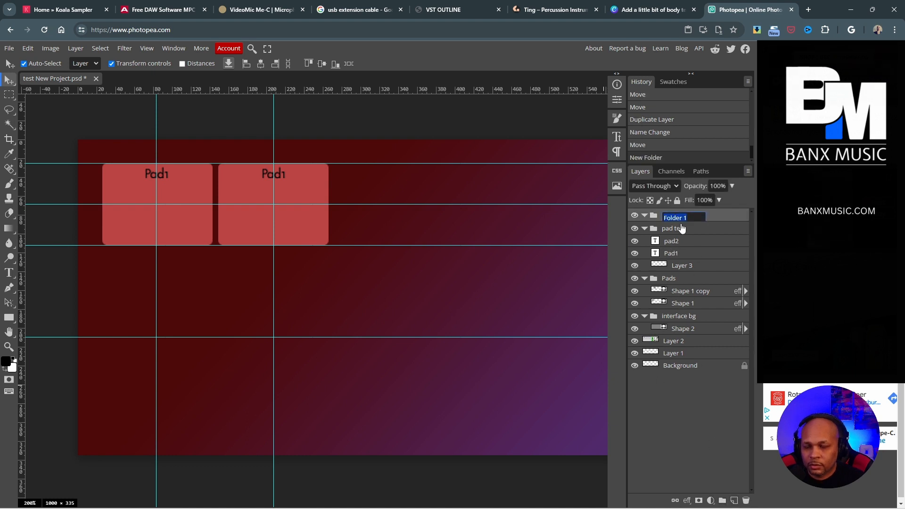
type("pad gfx")
key("Return")
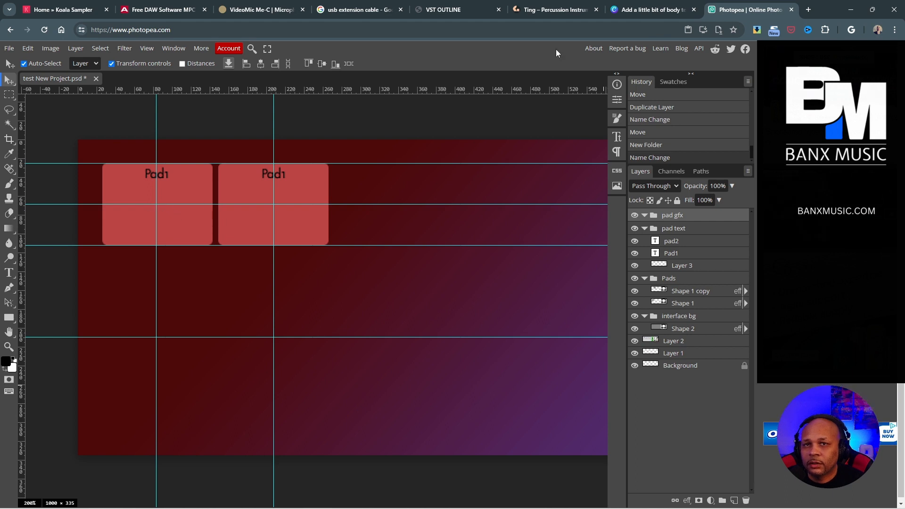
Step: Search Google in a new browser tab for "fist svg icon"
left_click(807, 10)
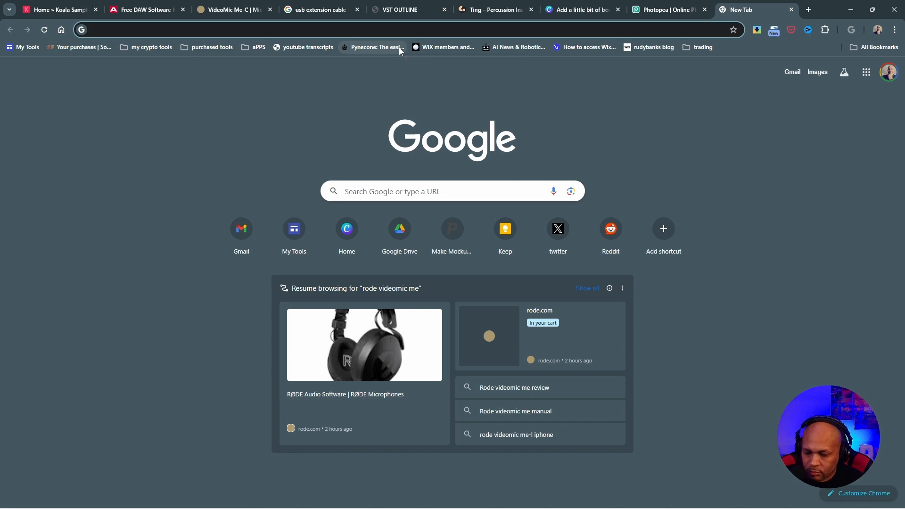
type("fist svg icon")
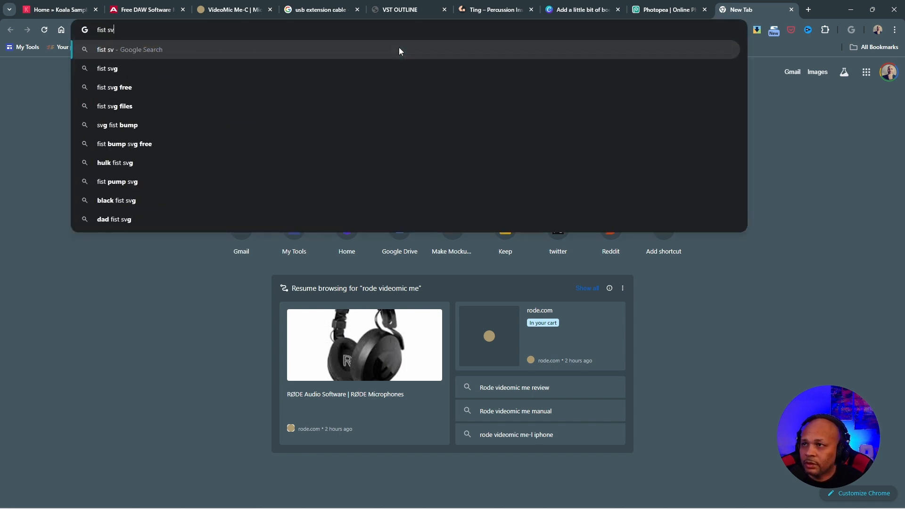
key("Return")
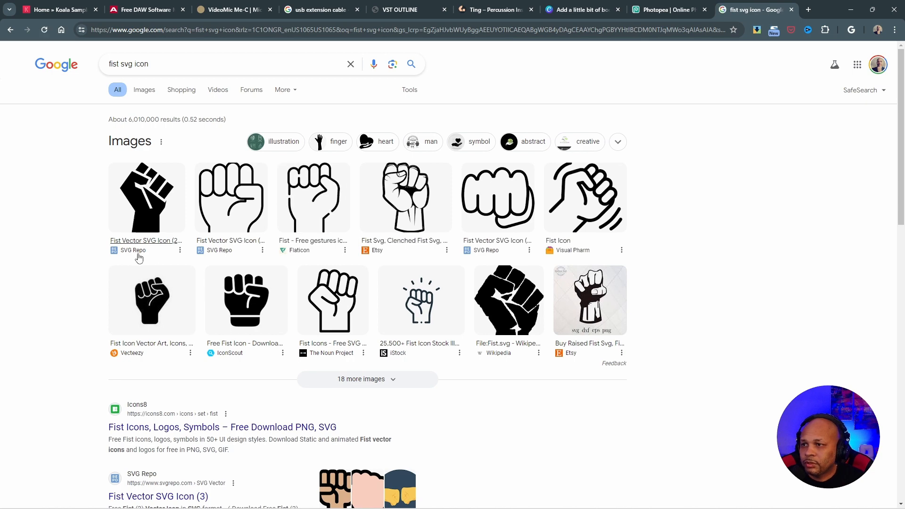
Step: Open SVG Repo's Fist Vector SVG Icon result, download the white outlined fist from the other fist vectors, and allow the file to open
left_click(135, 253)
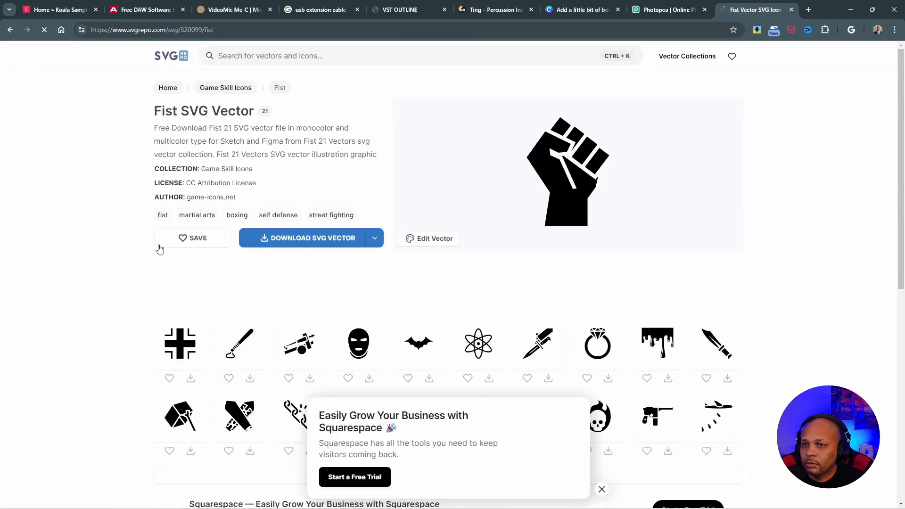
scroll(558, 208, "down", 4)
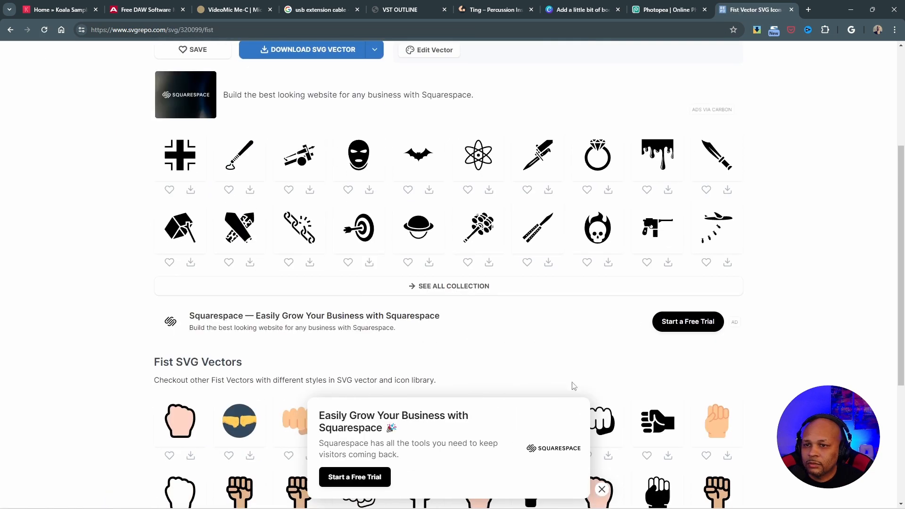
scroll(466, 363, "down", 4)
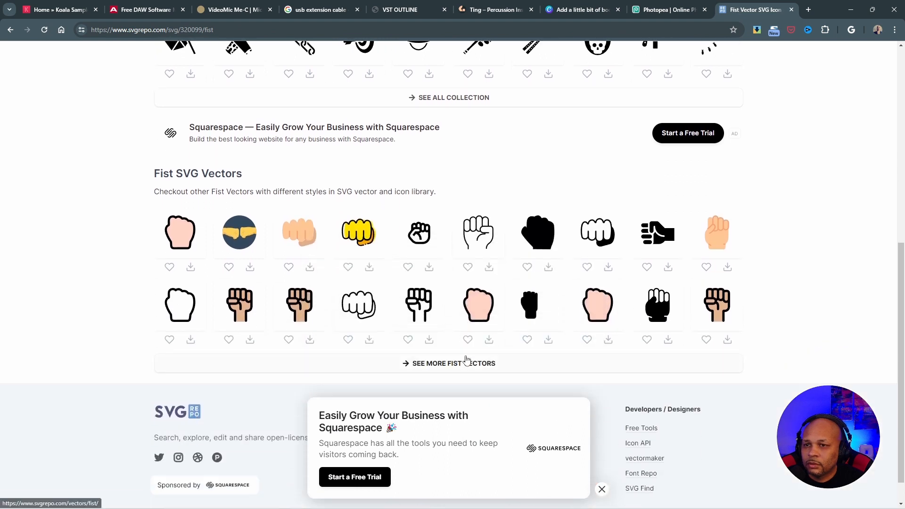
scroll(462, 306, "down", 1)
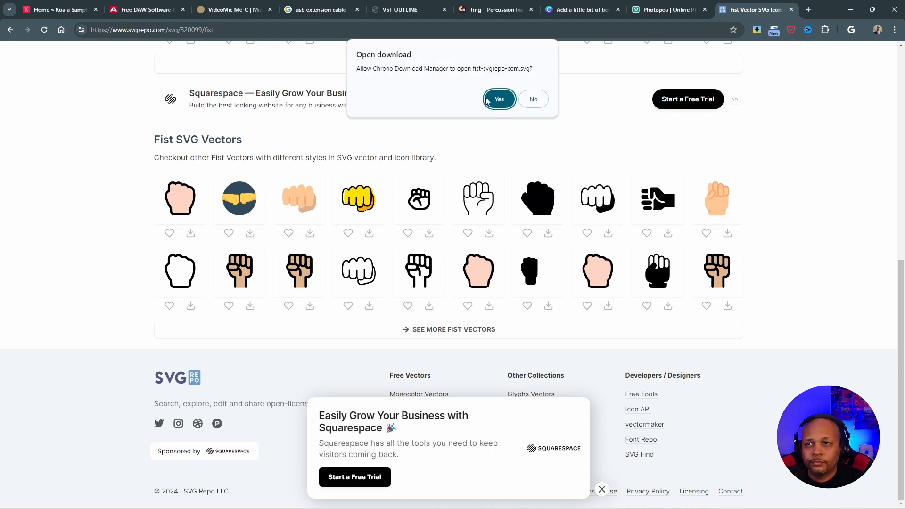
left_click(498, 99)
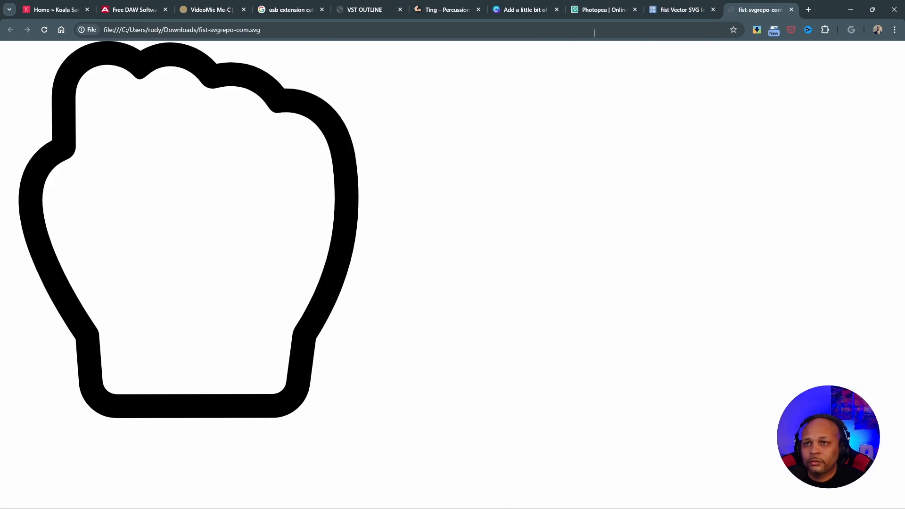
right_click(343, 161)
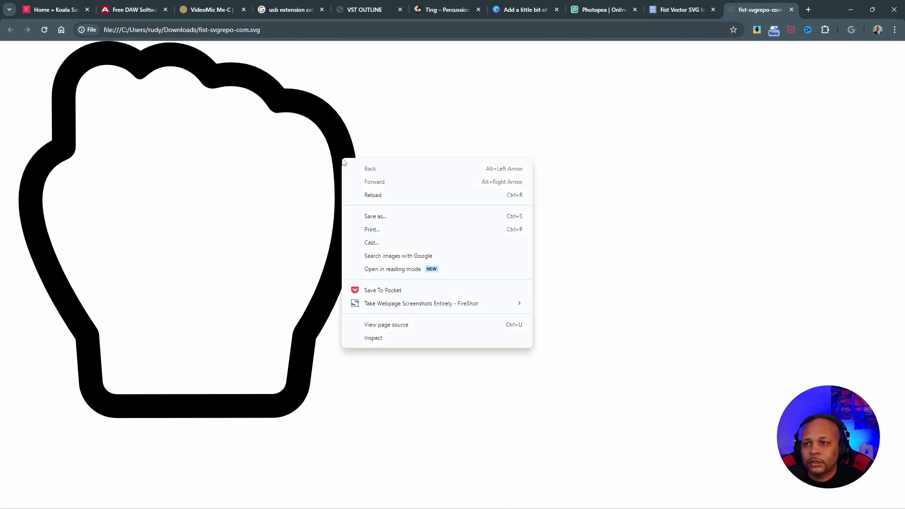
left_click(375, 217)
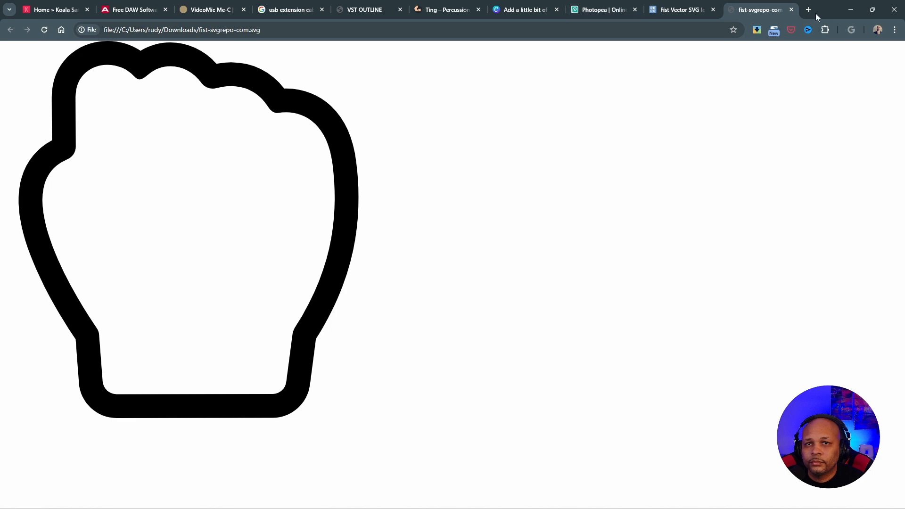
left_click(872, 9)
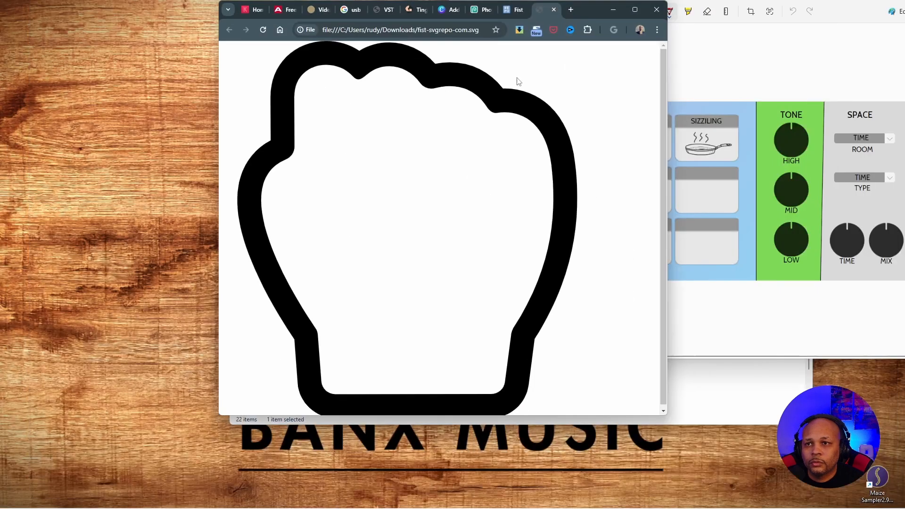
mouse_move(358, 508)
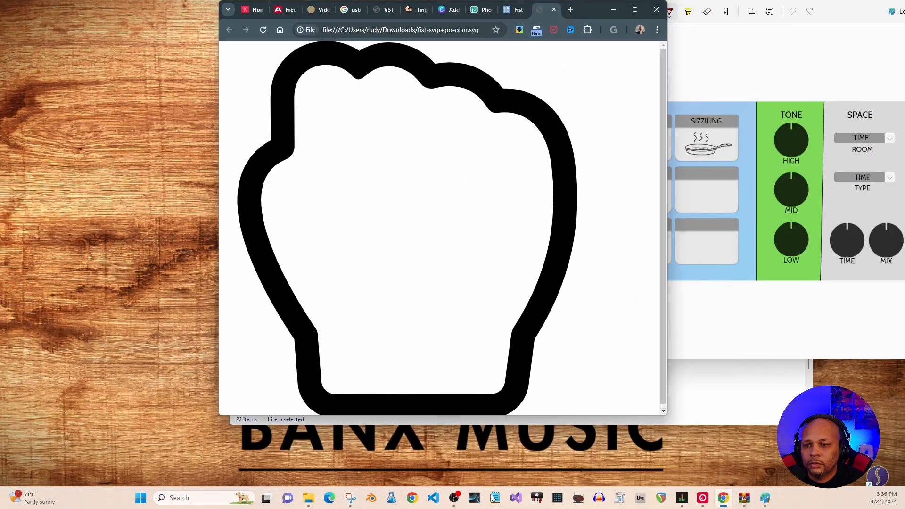
left_click(722, 499)
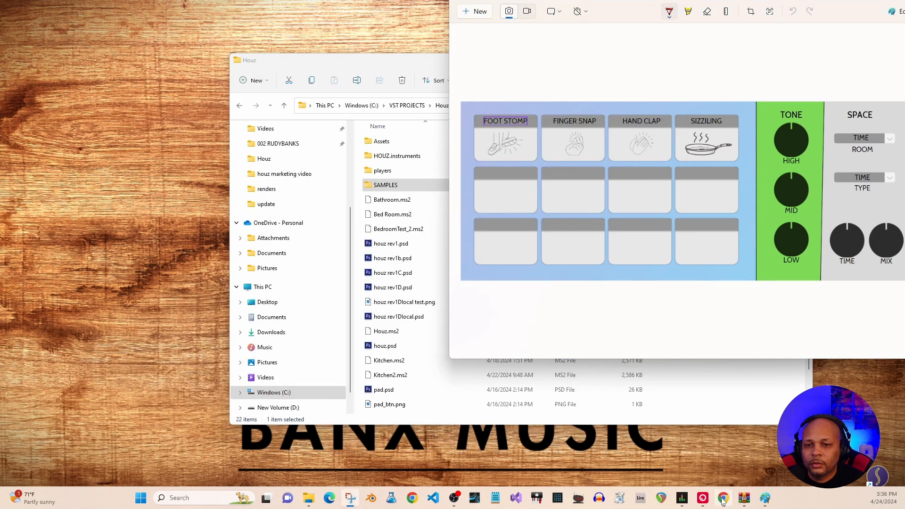
left_click(722, 500)
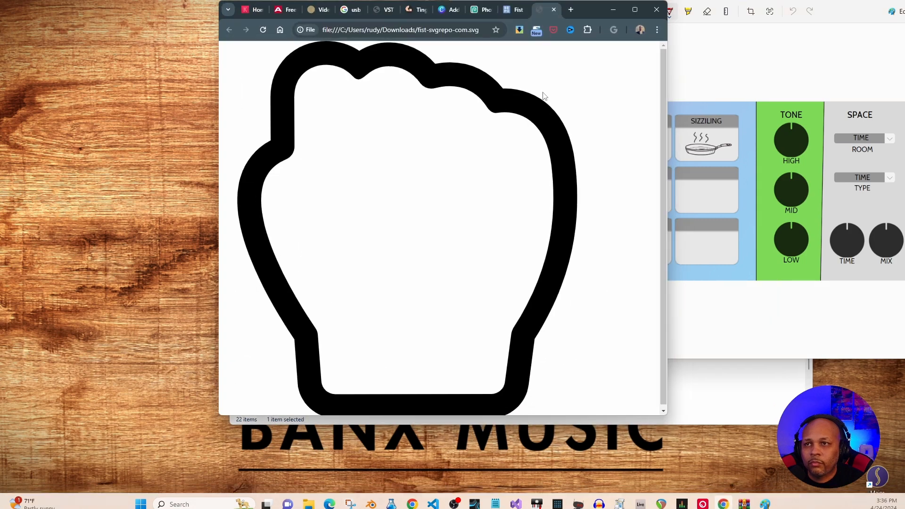
left_click(635, 10)
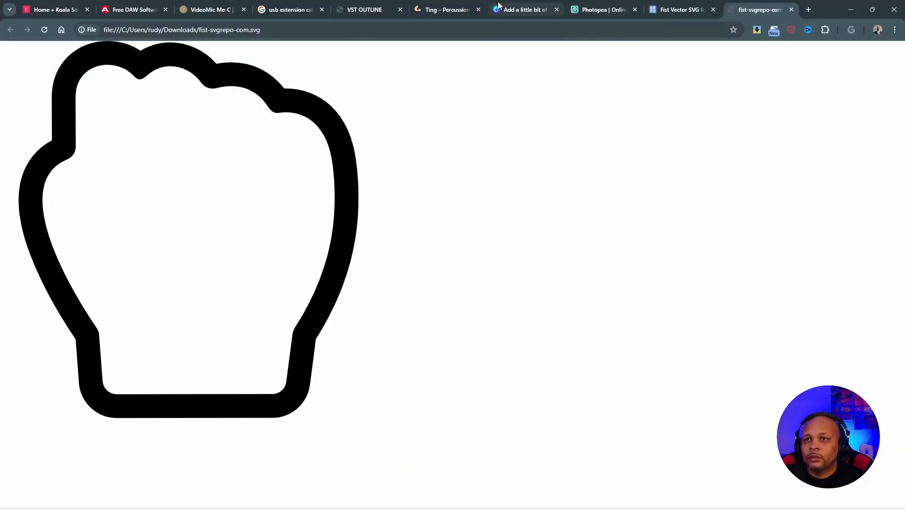
Step: Return to the Photopea project, switch to File Explorer and open the Downloads folder containing the fist SVG
left_click(701, 15)
left_click(593, 10)
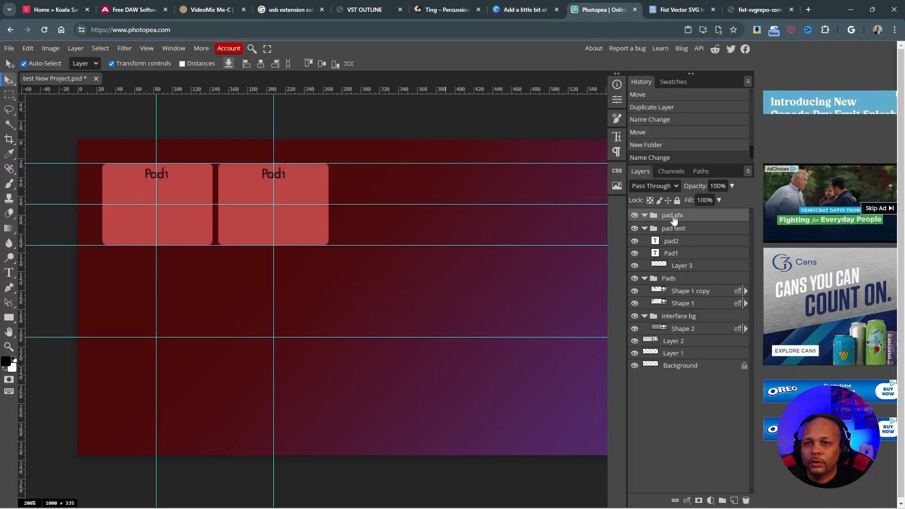
mouse_move(236, 508)
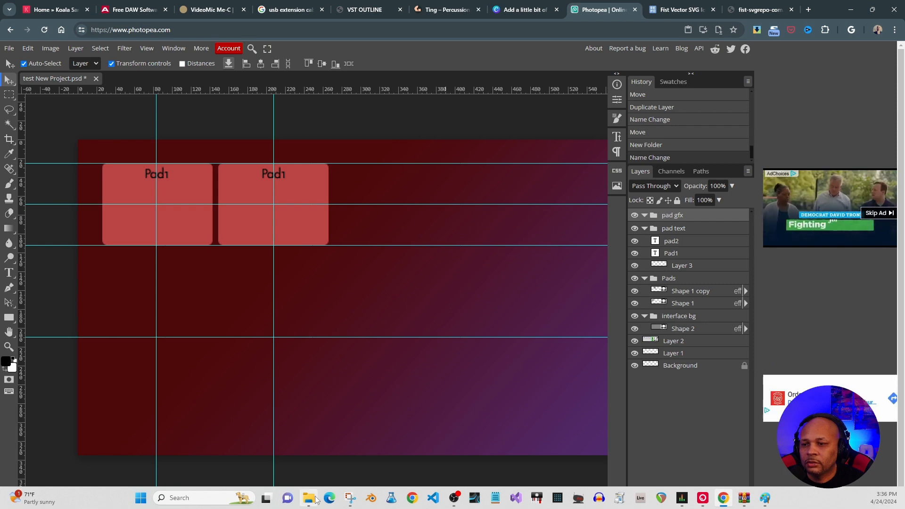
mouse_move(309, 498)
left_click(310, 416)
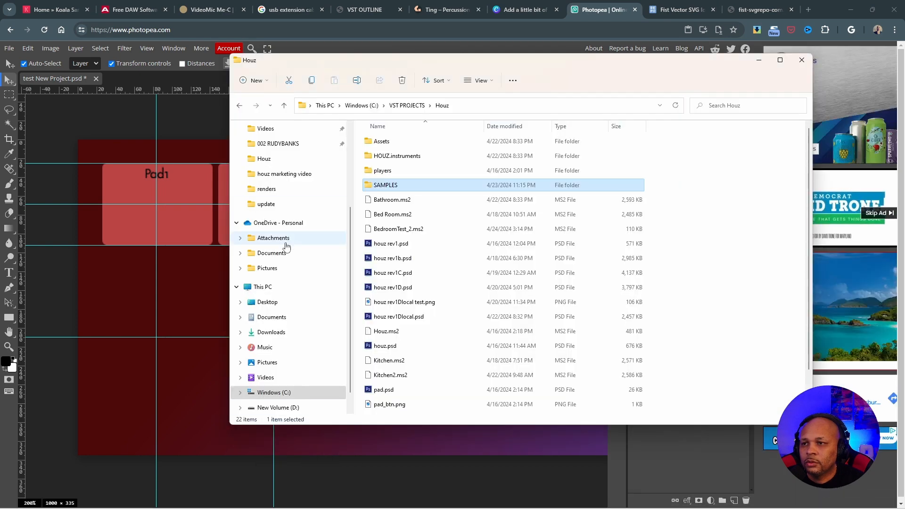
left_click(270, 332)
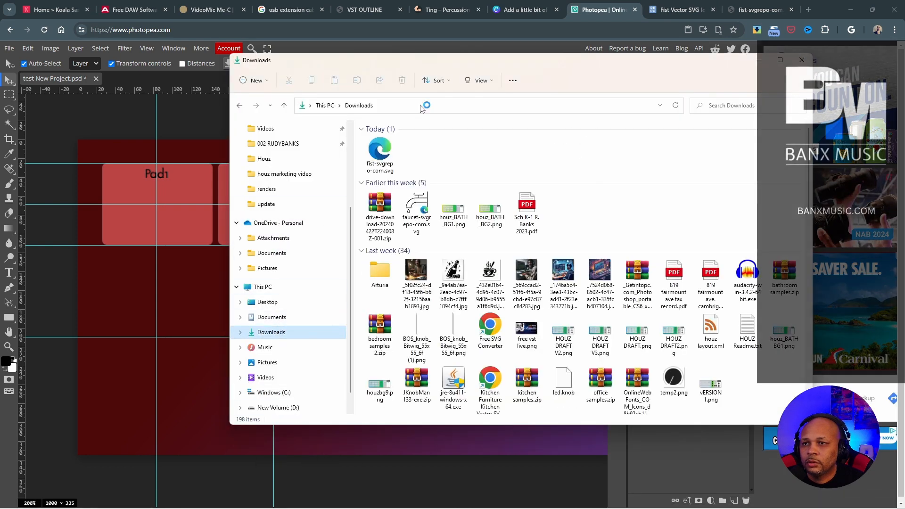
Step: Place the downloaded fist SVG from the Downloads folder into the Photopea project's pad gfx folder
left_click_drag(379, 155, 209, 281)
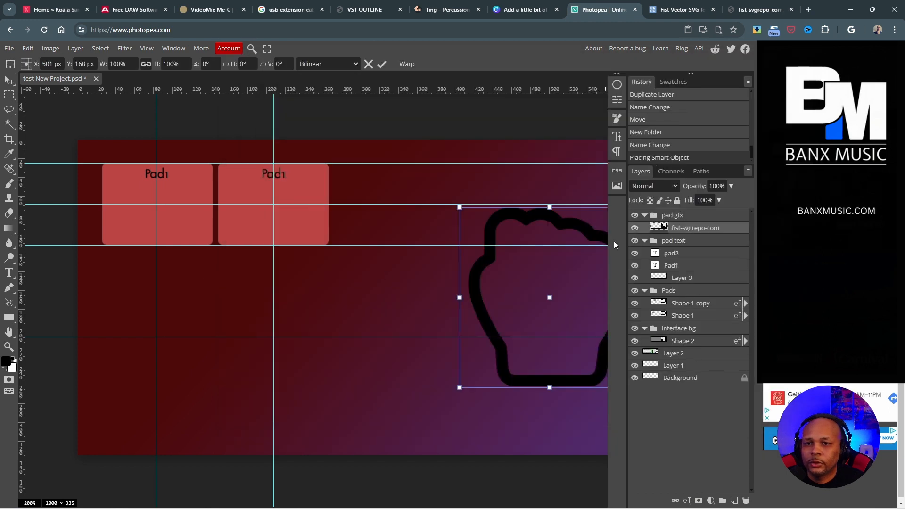
Step: Try moving the fist over the second pad and scaling it to 10%, and undo the transform
left_click_drag(498, 238, 244, 198)
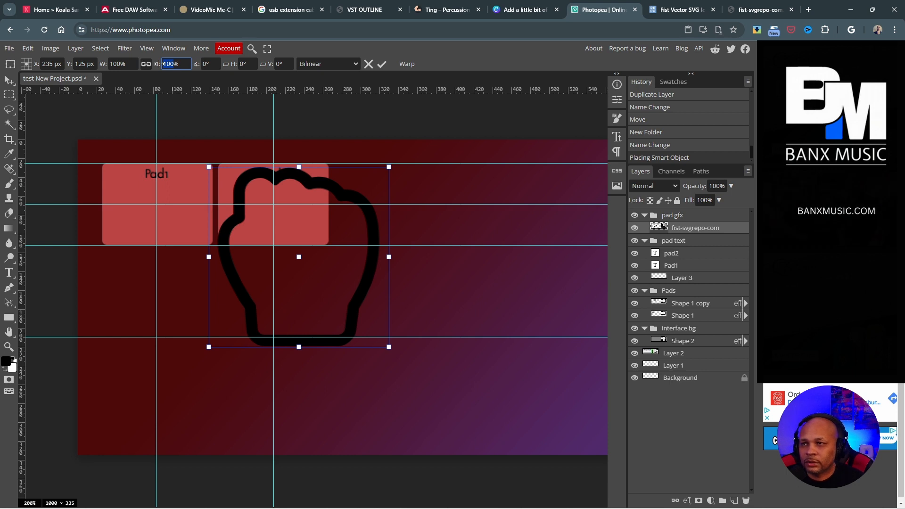
type("10")
key("Return")
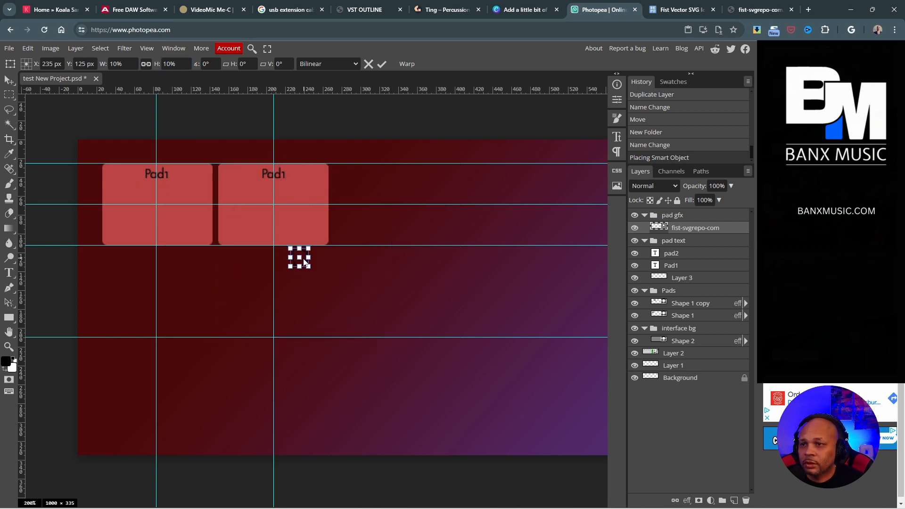
key("Return")
key("ctrl+z")
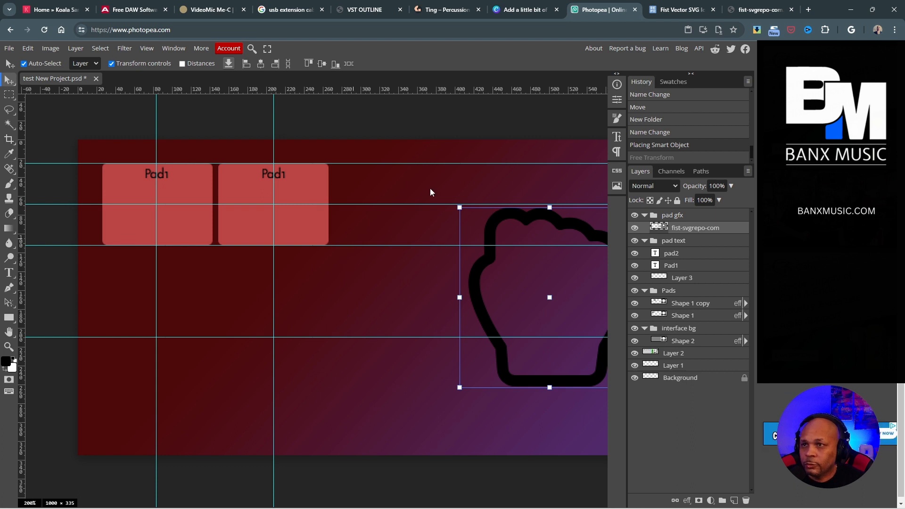
Step: Move the fist closer to the two pads and undo the accidental background move
left_click_drag(496, 225, 288, 216)
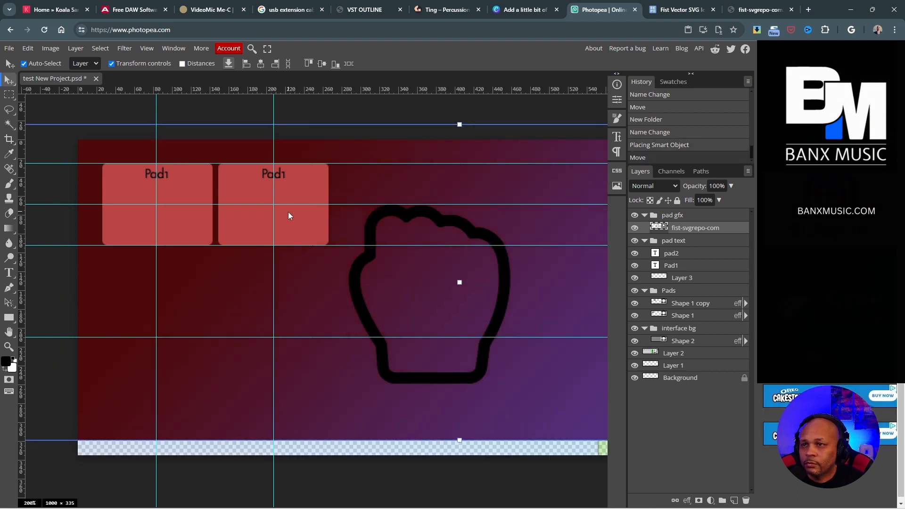
key("ctrl+z")
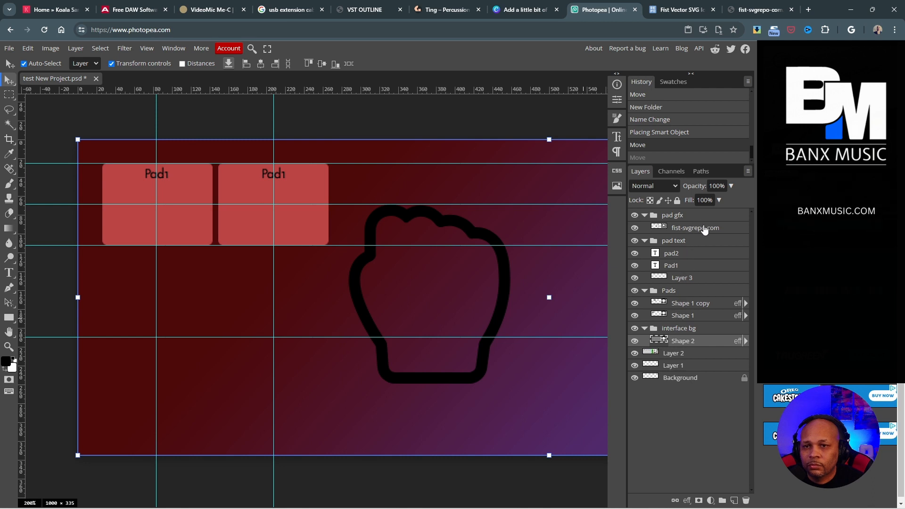
Step: Toggle the visibility of Layer 2 and the interface bg folder to identify the background, and lock the Shape 2 layer
left_click(635, 354)
left_click(635, 354)
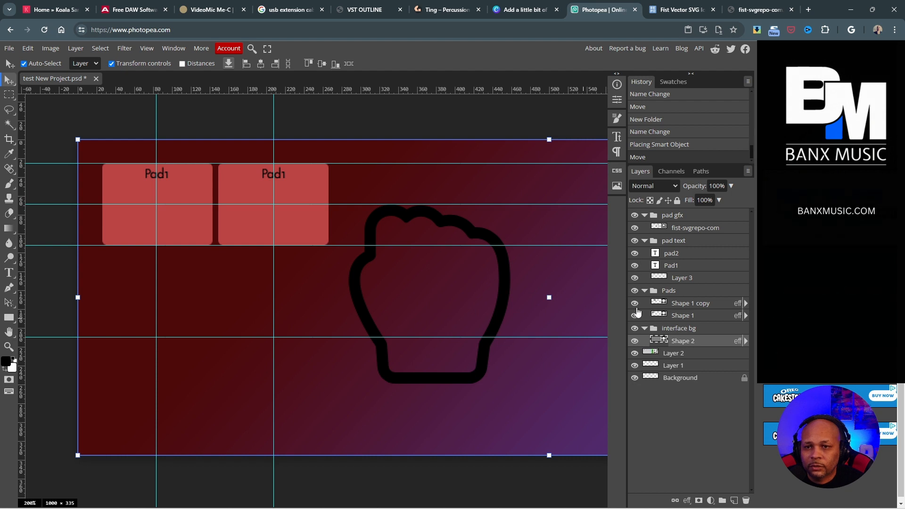
left_click(635, 329)
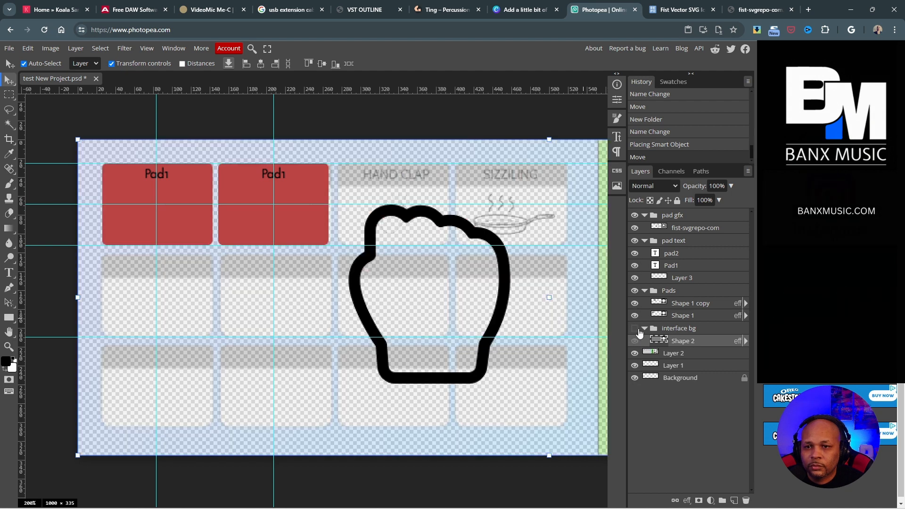
left_click(635, 328)
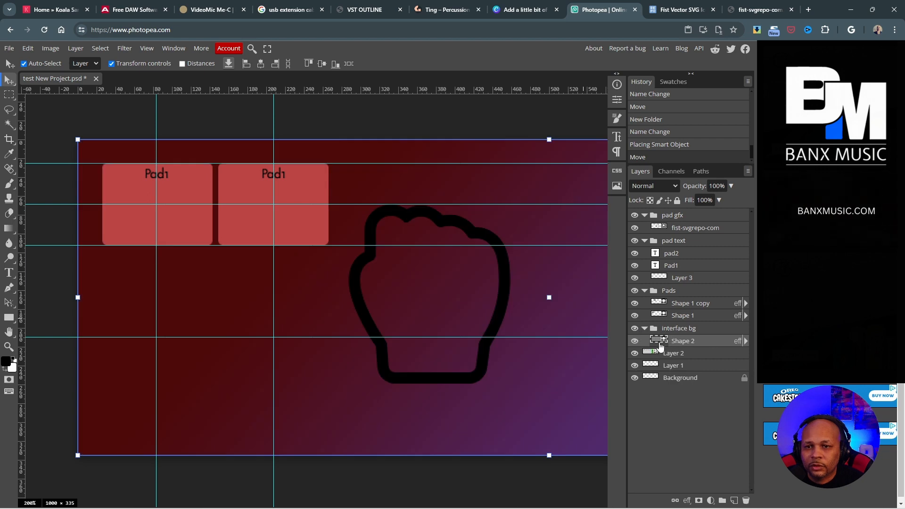
left_click(677, 201)
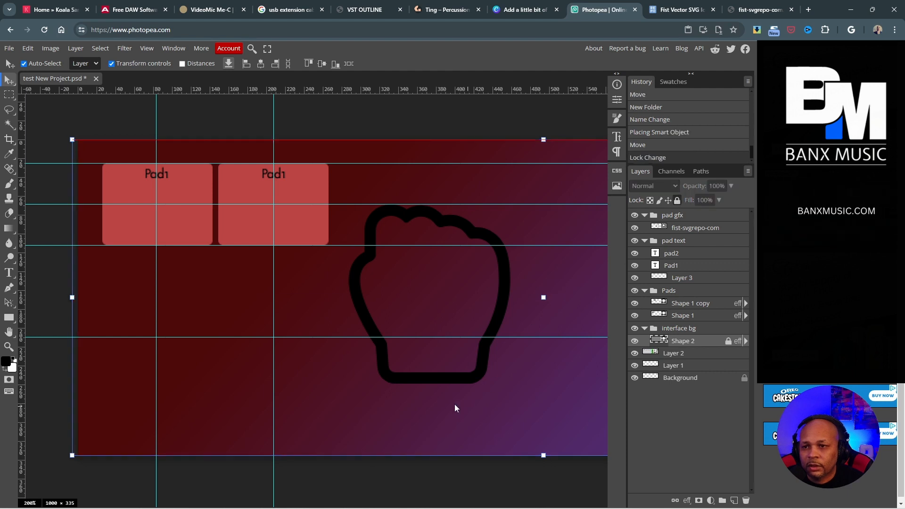
Step: Test the Shape 2 lock by dragging on the background, and reselect the fist layer
left_click_drag(471, 406, 489, 406)
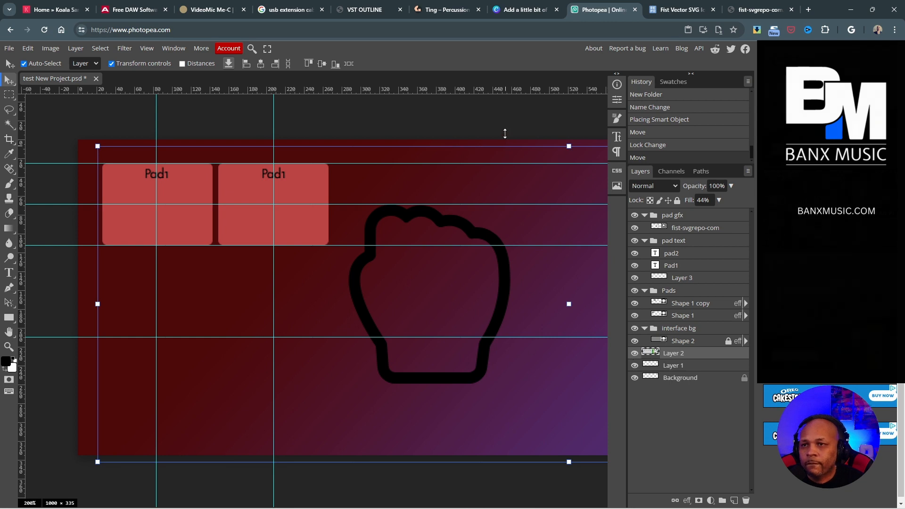
left_click(506, 160)
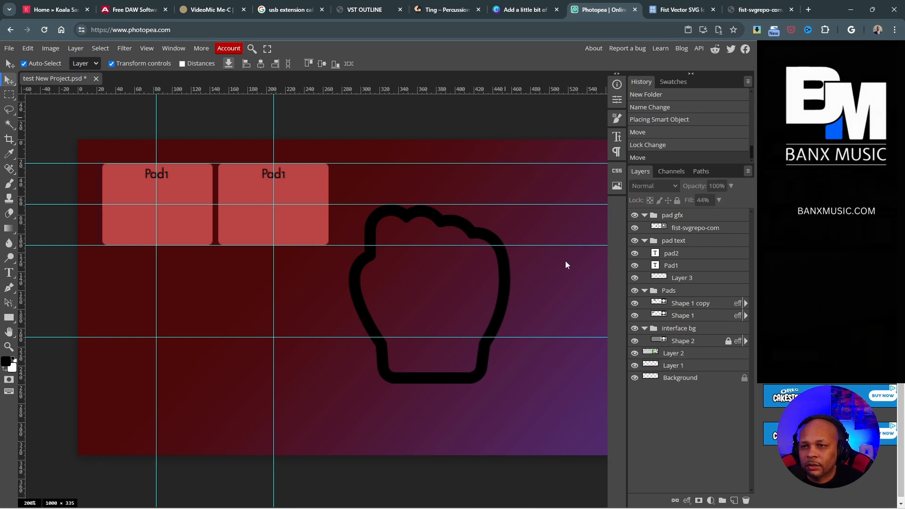
left_click(510, 288)
left_click(672, 228)
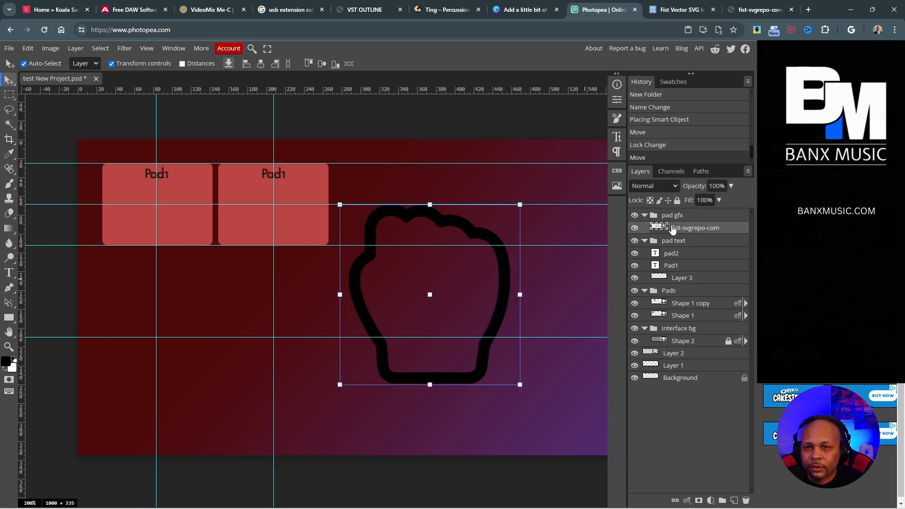
Step: Lock the pad text, Pads and interface bg folders and collapse all three in the layer list
left_click(644, 291)
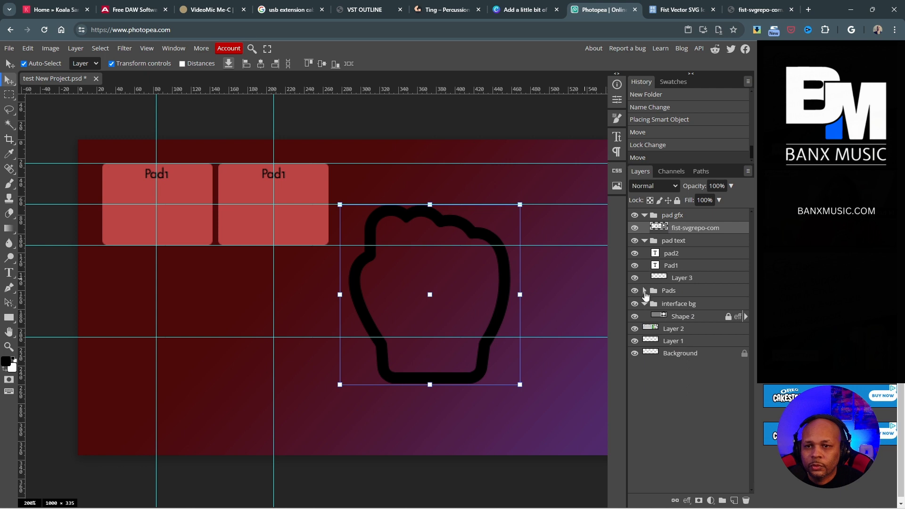
left_click(644, 241)
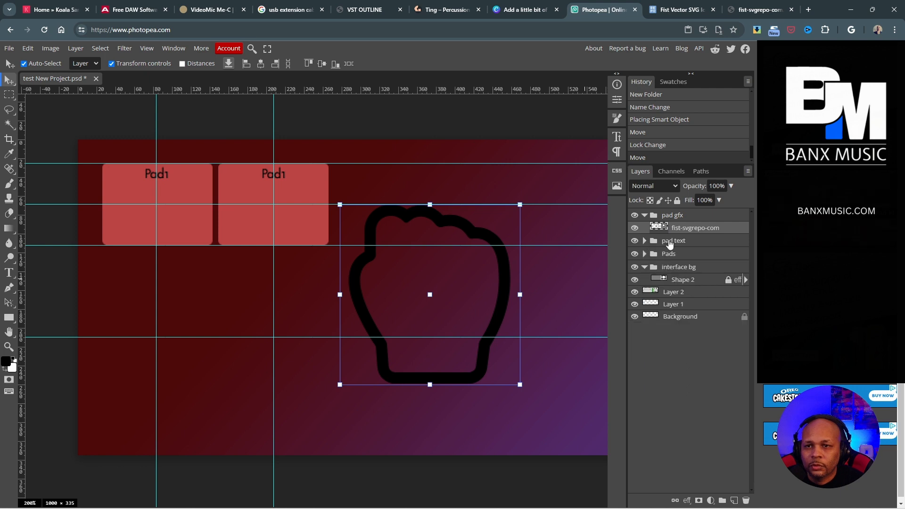
left_click(672, 241)
left_click(677, 201)
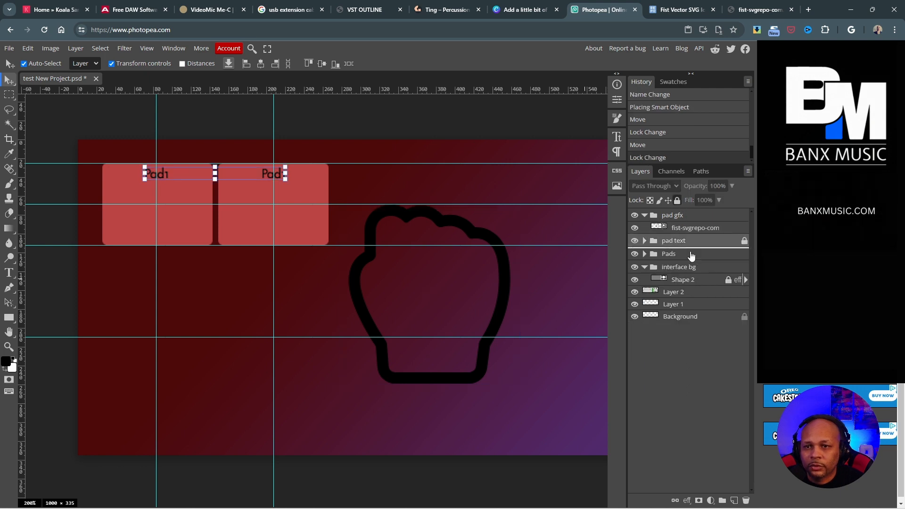
left_click(672, 256)
left_click(677, 201)
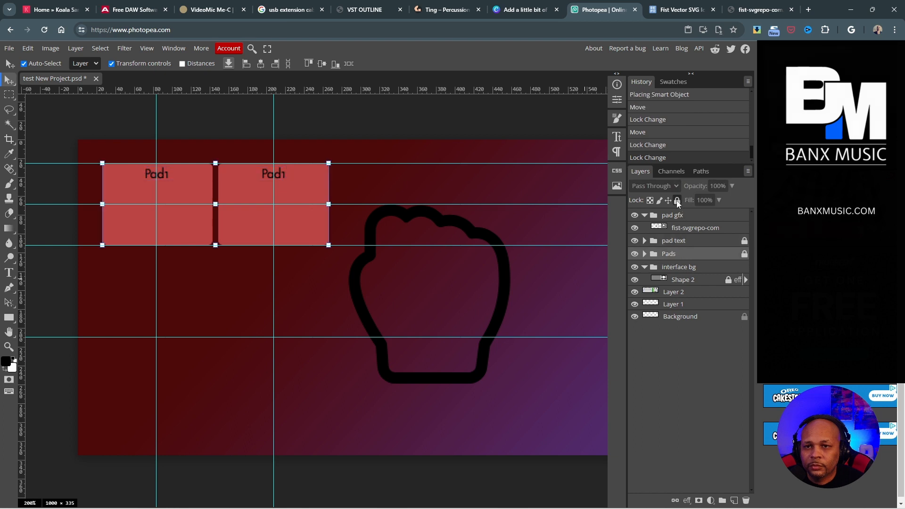
left_click(693, 268)
left_click(677, 201)
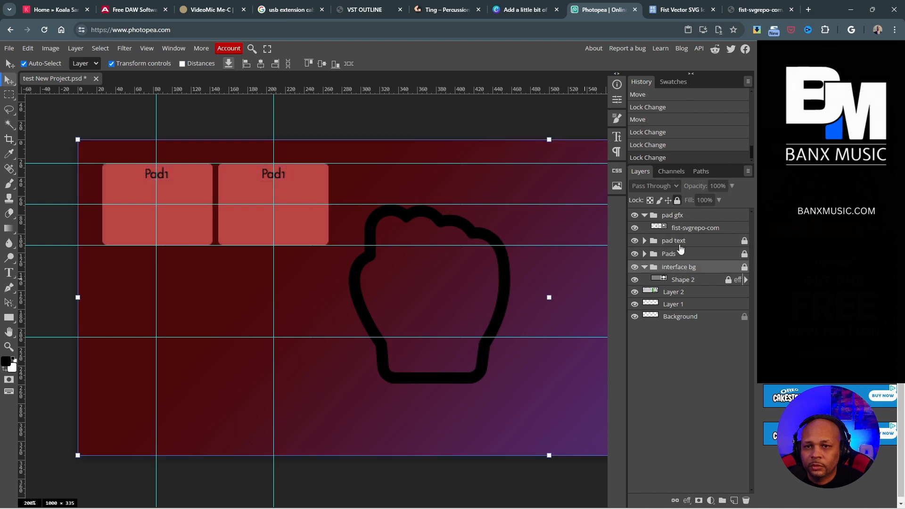
left_click(644, 267)
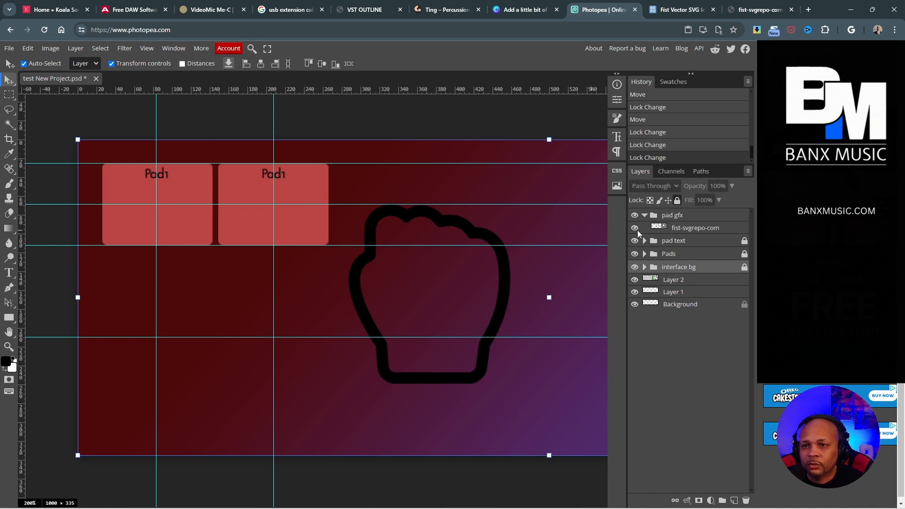
Step: Move the fist layer over the second pad and scale it down proportionally to about 16.5%
left_click(683, 228)
left_click_drag(461, 230, 333, 208)
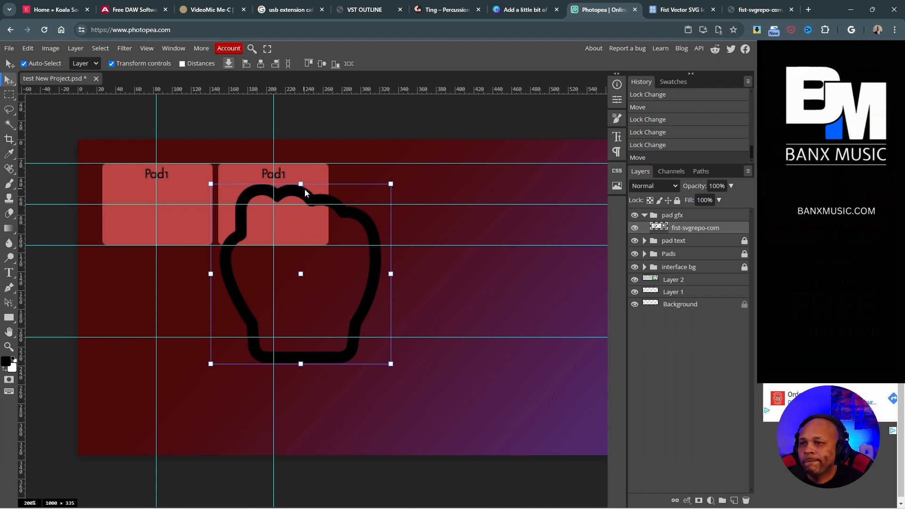
left_click_drag(390, 184, 212, 312)
Step: Nudge the fist to the centre of the second pad, at about X 209 px, Y 69 px, and apply the transform
key("shift+Up")
key("shift+Up")
key("shift+Up")
key("shift+Up")
key("shift+Up")
key("shift+Up")
key("shift+Up")
key("shift+Up")
key("shift+Up")
key("shift+Up")
key("shift+Up")
key("shift+Up")
key("shift+Up")
key("shift+Up")
key("shift+Up")
key("shift+Up")
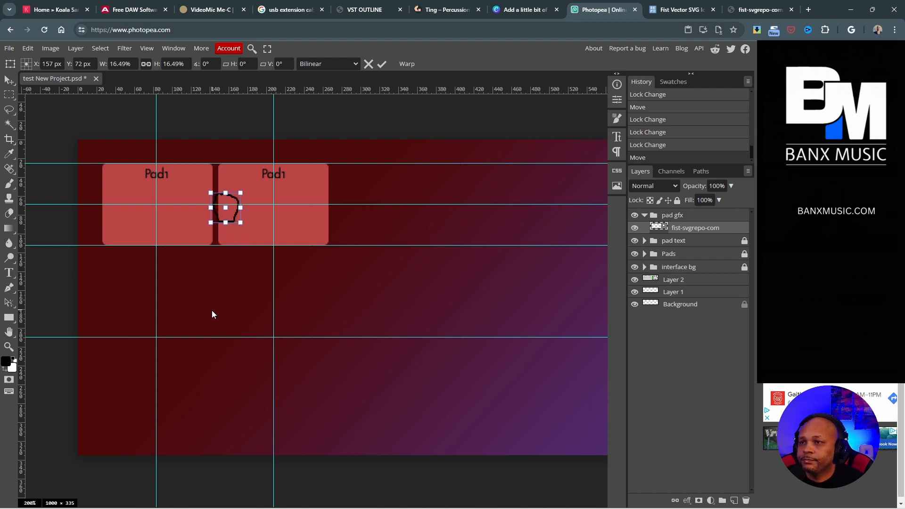
key("shift+Right")
key("shift+Right")
key("shift+Right")
key("shift+Right")
key("shift+Right")
key("shift+Right")
key("Left")
key("Left")
key("Left")
key("Left")
key("Left")
key("Down")
key("Down")
key("Down")
key("Left")
key("Left")
key("Left")
key("Down")
key("Down")
key("Down")
key("Down")
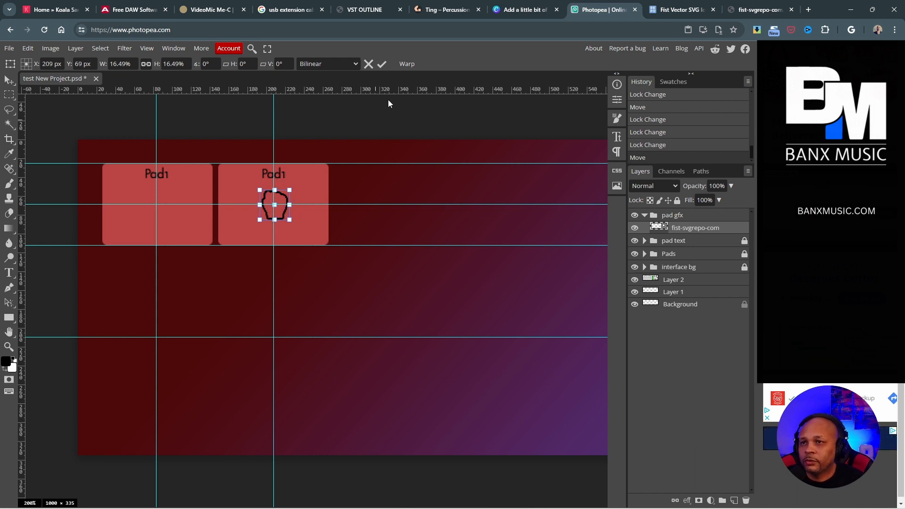
left_click(381, 63)
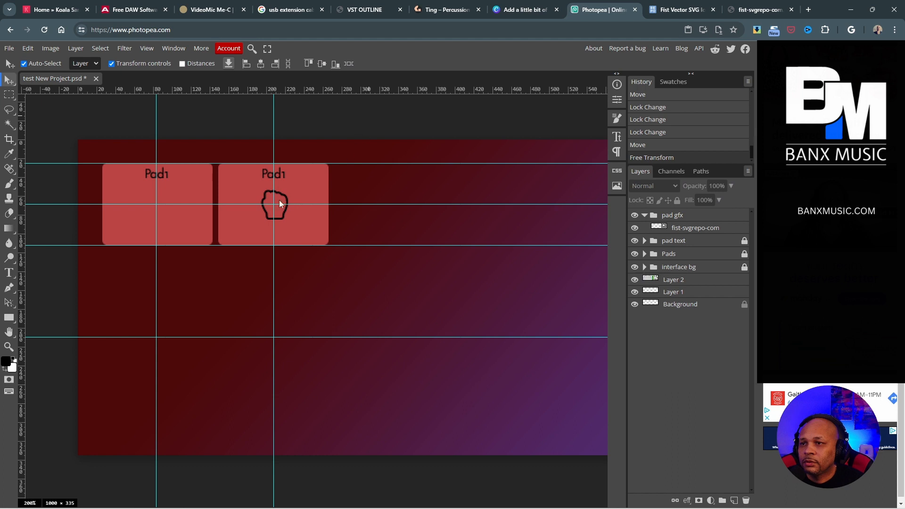
Step: Add a Color Overlay in light grey #eeeeee at 100% opacity to the fist layer
left_click(674, 228)
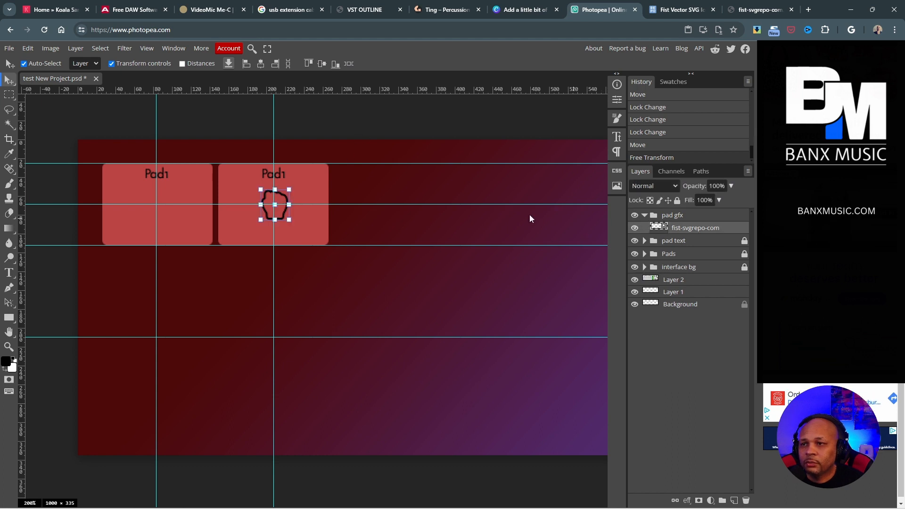
right_click(656, 228)
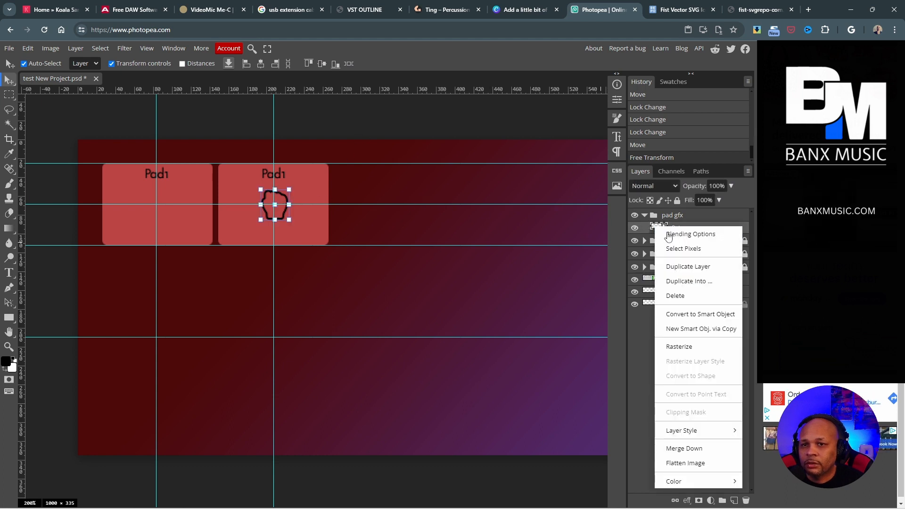
left_click(691, 235)
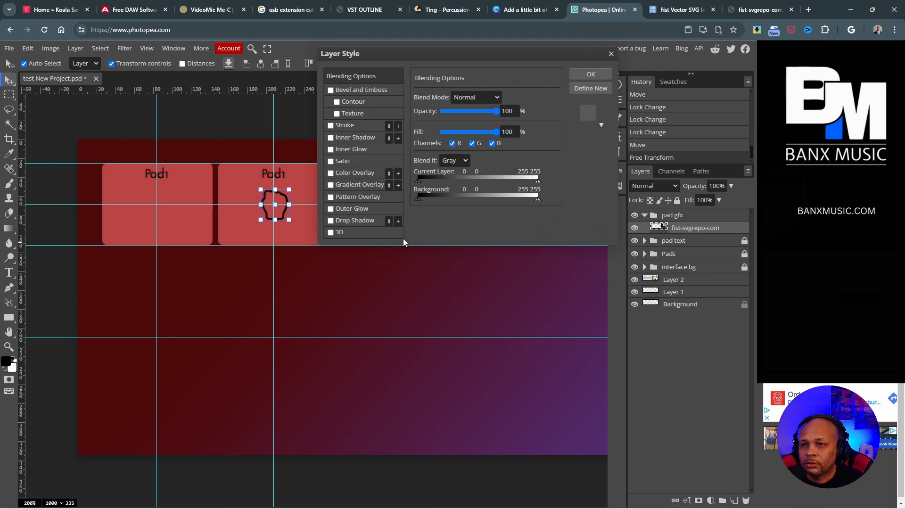
left_click(353, 173)
left_click(532, 111)
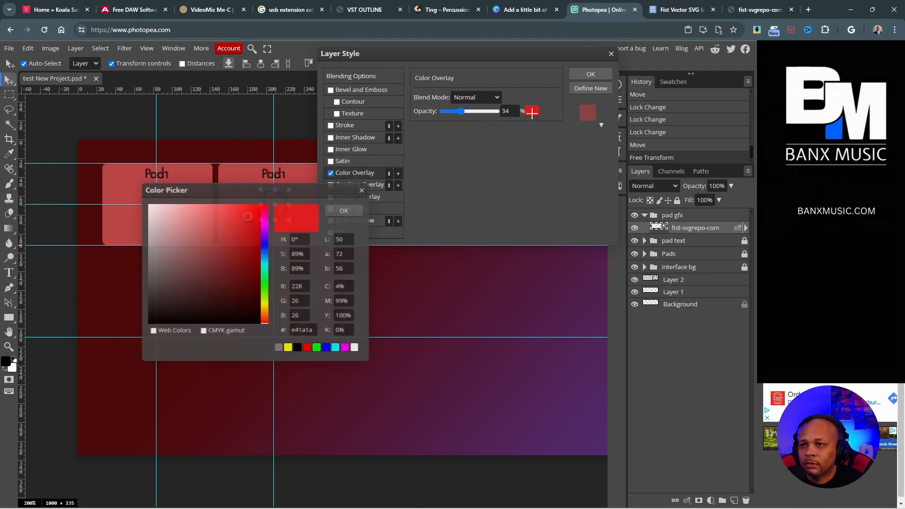
left_click_drag(222, 245, 146, 207)
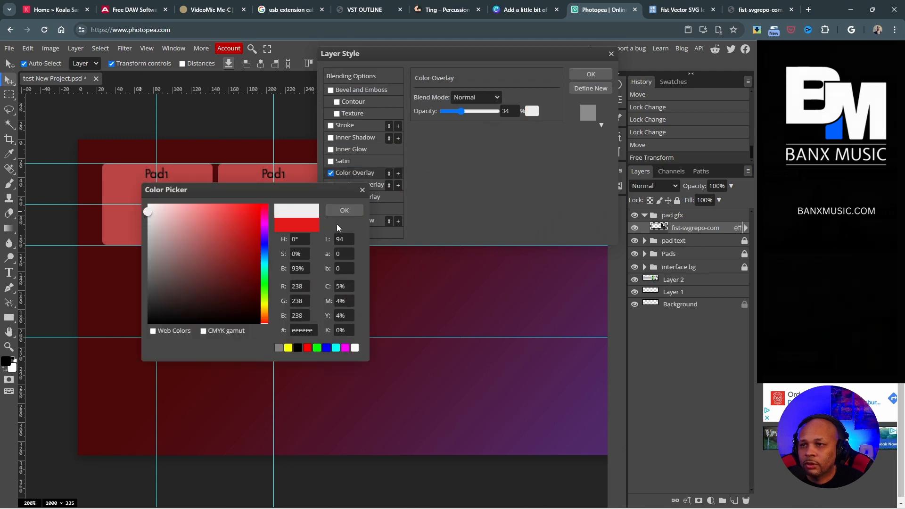
left_click(343, 211)
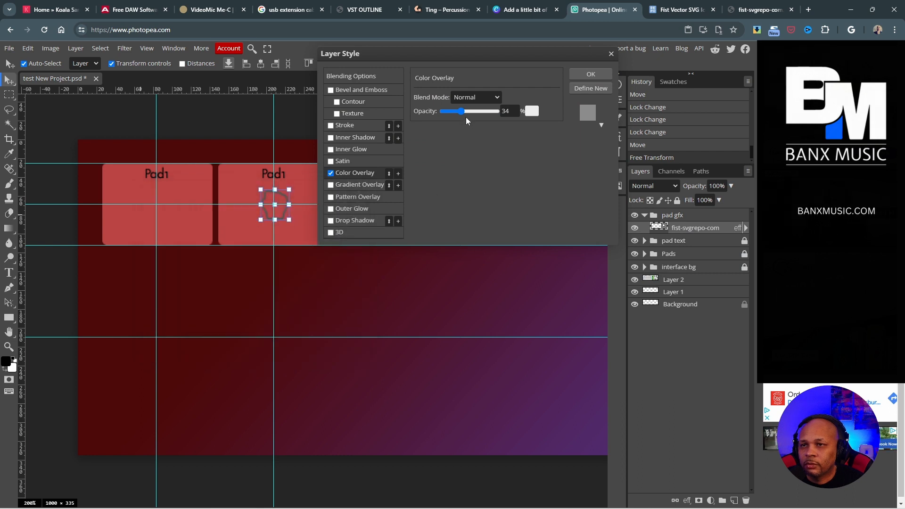
left_click_drag(473, 114, 502, 116)
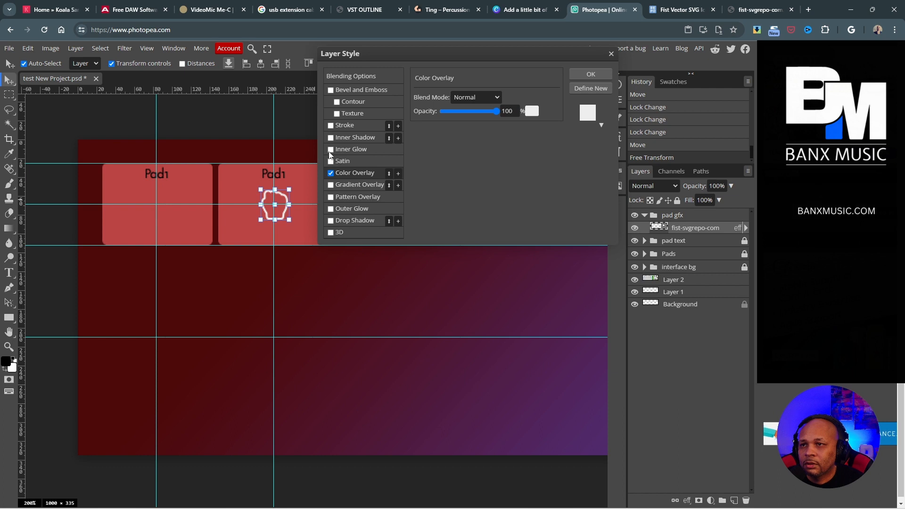
Step: Add a 1 px Stroke to the fist with 100% opacity and the Soft Light blend mode
left_click(357, 126)
left_click_drag(441, 105, 447, 104)
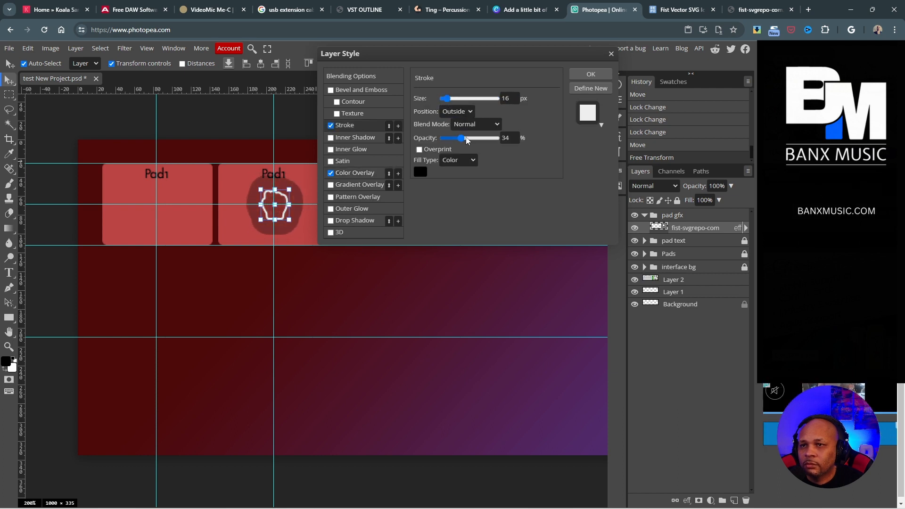
left_click_drag(461, 137, 498, 138)
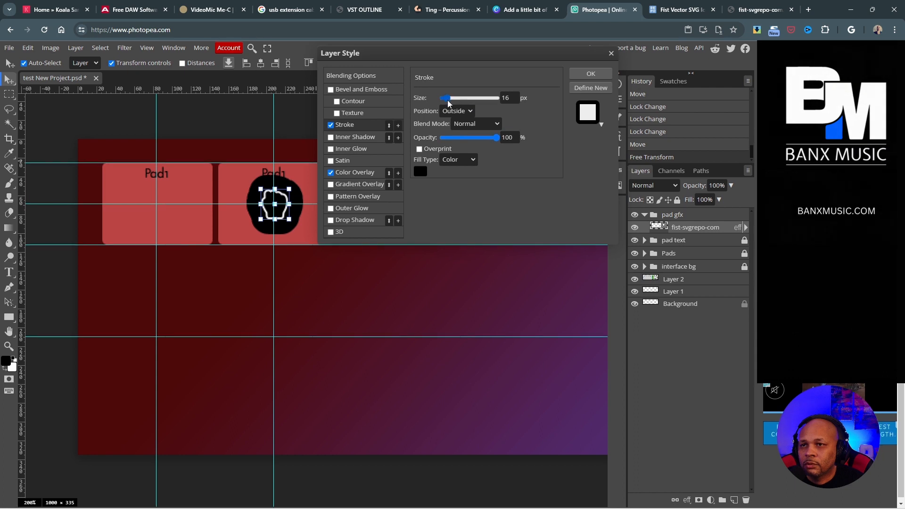
left_click_drag(450, 97, 443, 96)
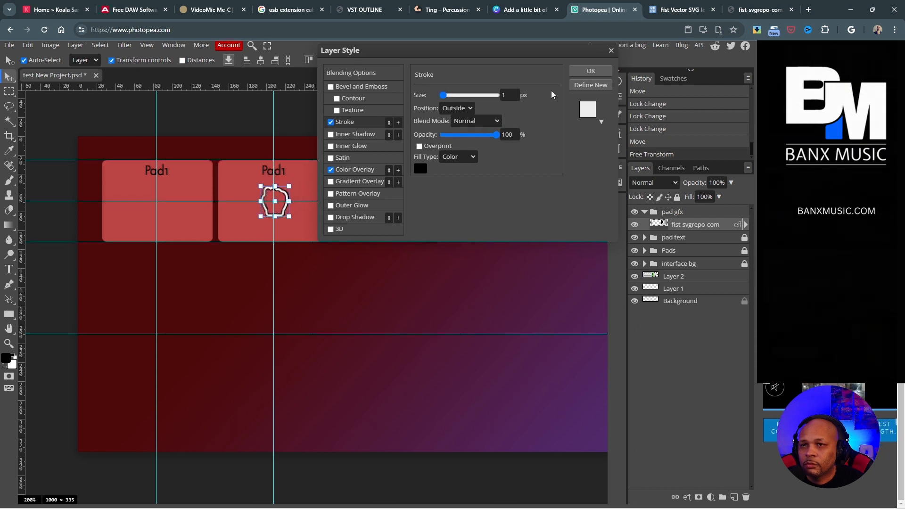
left_click(483, 121)
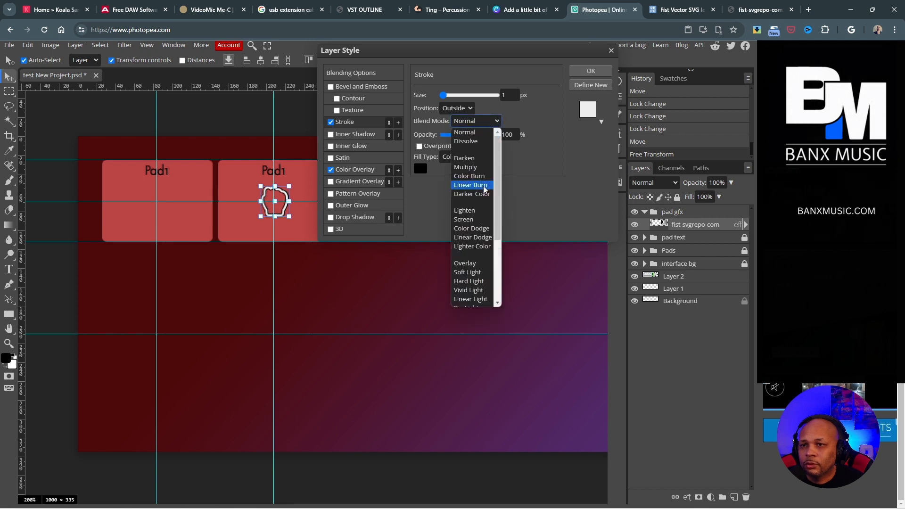
left_click(484, 271)
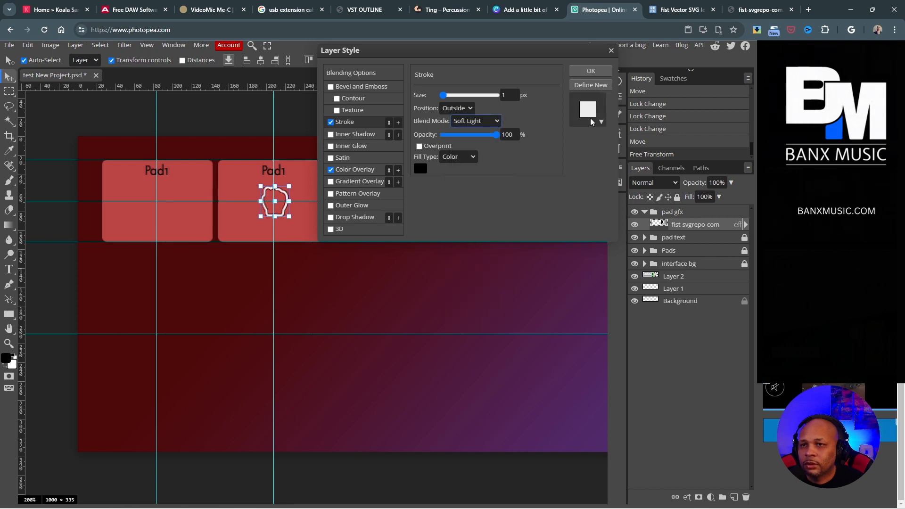
Step: Apply the layer style settings to the fist icon on the second pad
left_click(589, 71)
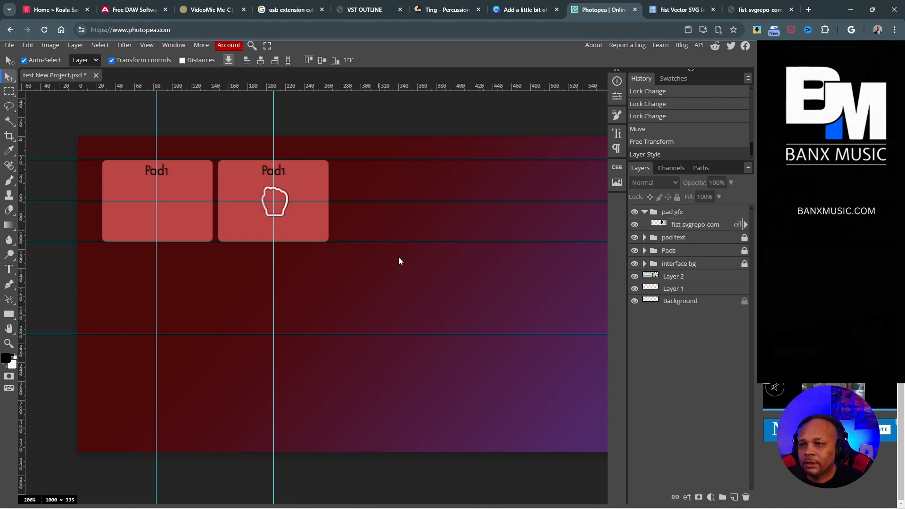
scroll(318, 251, "up", 2)
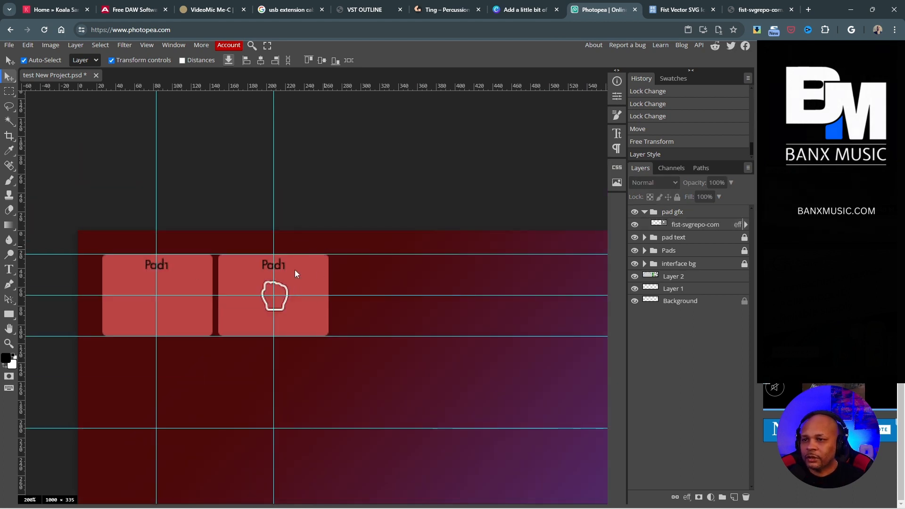
scroll(302, 275, "down", 1)
scroll(330, 285, "down", 2)
scroll(290, 242, "up", 2)
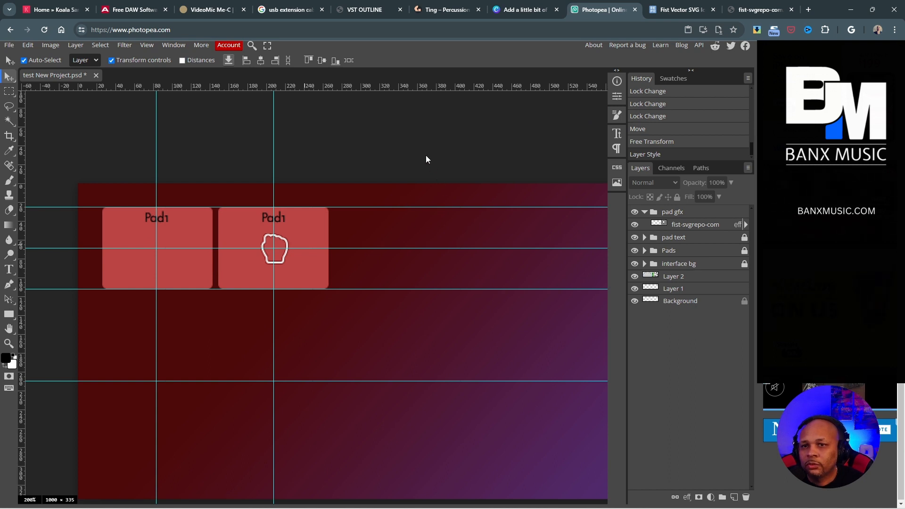
Step: Save test New Project.psd and close it
left_click(9, 45)
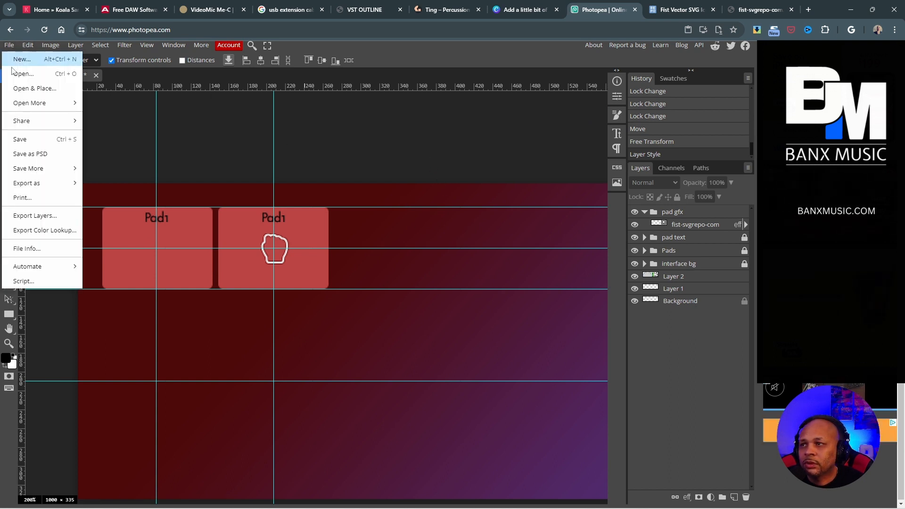
left_click(27, 140)
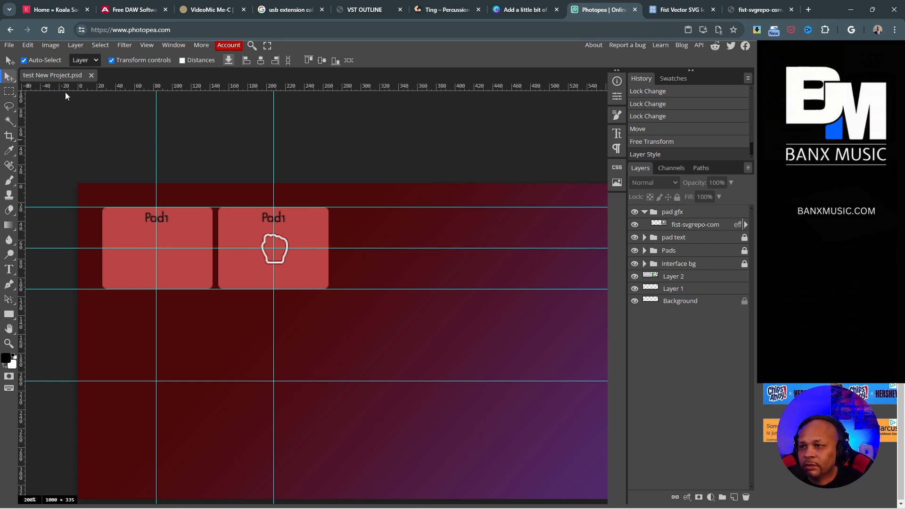
left_click(92, 76)
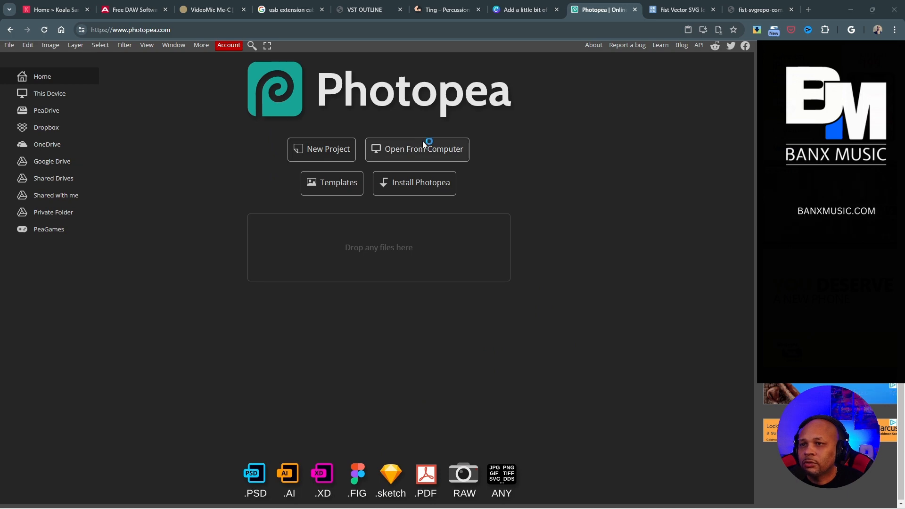
Step: Open houz rev1Dlocal.psd from the Houz project folder on the computer
left_click(423, 144)
scroll(130, 164, "down", 1)
scroll(131, 164, "down", 1)
left_click(140, 164)
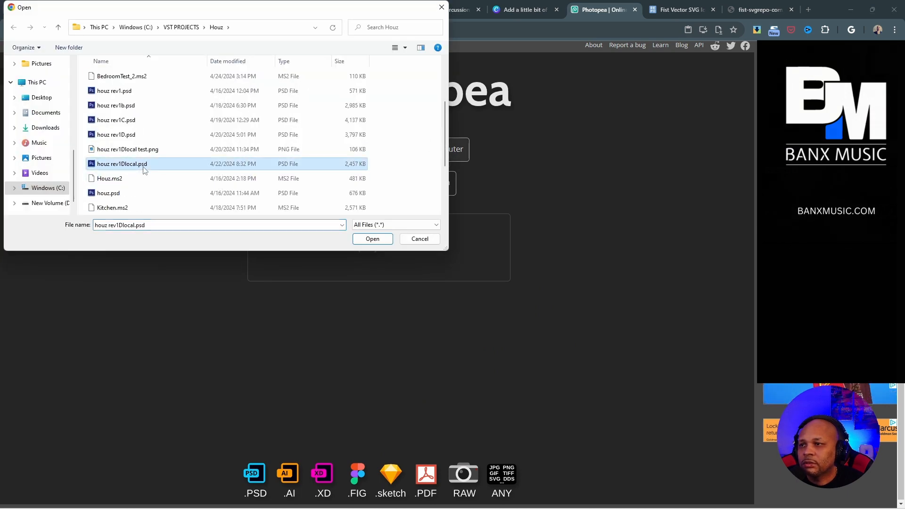
left_click(365, 242)
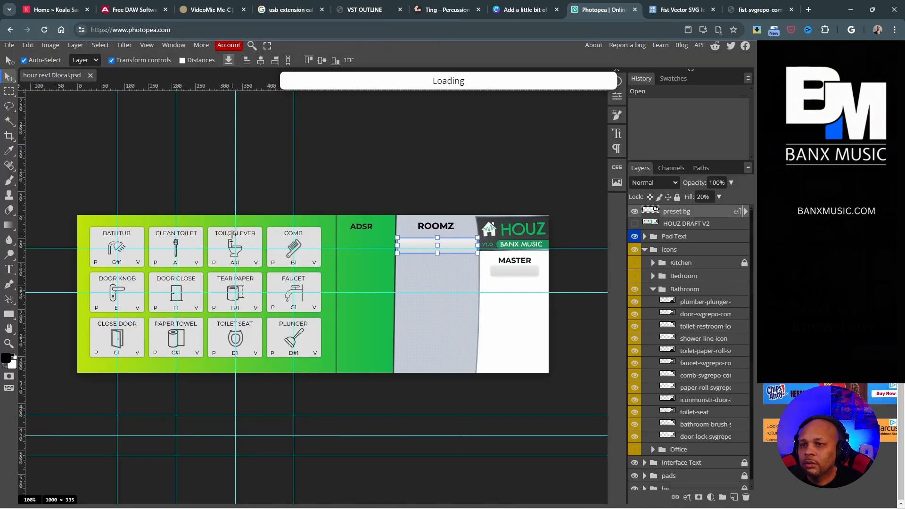
Step: Hide the preset bg layer and the Pad Text, icons, Interface Text, pads and bg groups to leave an empty canvas
left_click(634, 253)
scroll(632, 367, "down", 1)
left_click(634, 461)
left_click(634, 473)
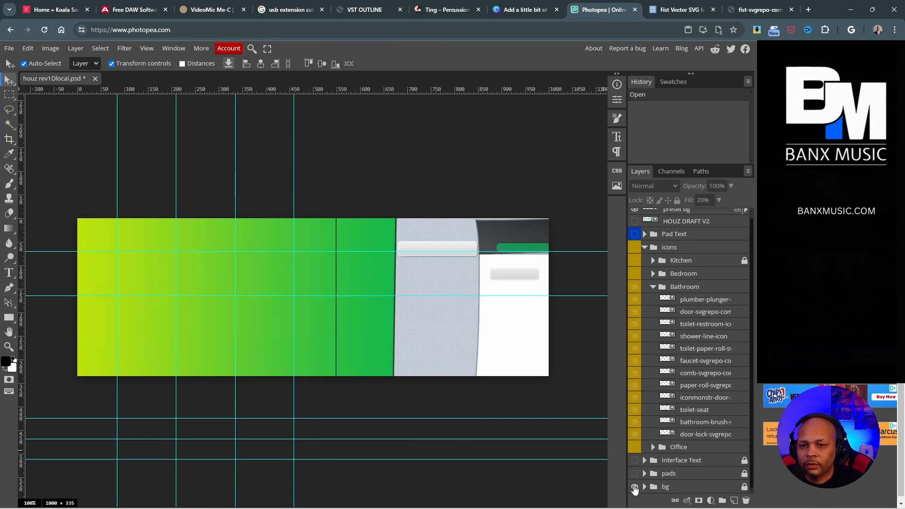
left_click(634, 486)
scroll(646, 240, "up", 1)
left_click(633, 216)
scroll(647, 353, "down", 1)
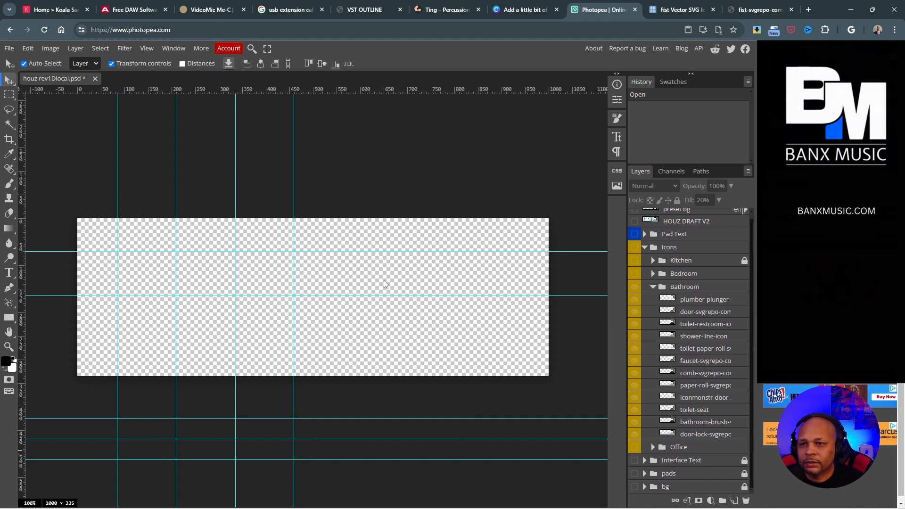
Step: Show the bg group and expand it to list its layers
left_click(634, 487)
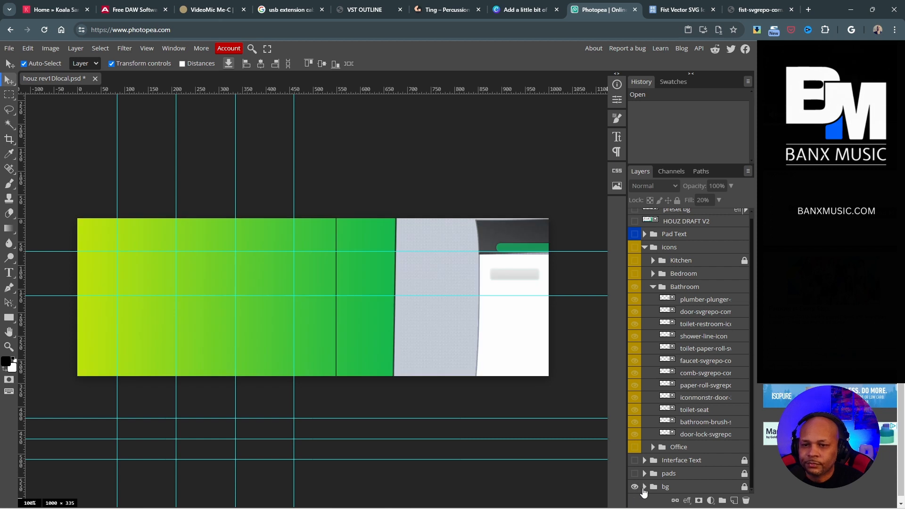
left_click(644, 483)
scroll(662, 485, "down", 3)
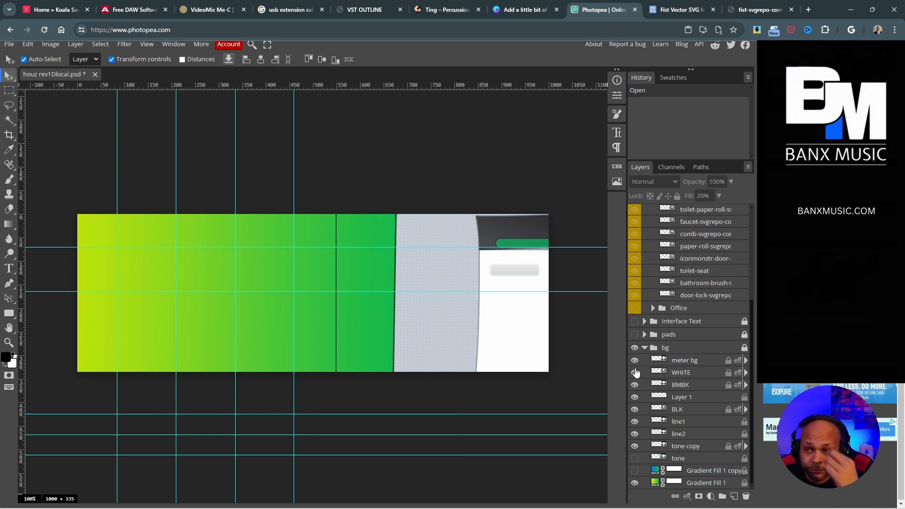
Step: Compare the Gradient Fill 1 and Gradient Fill 1 copy backgrounds and check the tone copy layer by toggling their visibility
left_click(634, 483)
left_click(635, 470)
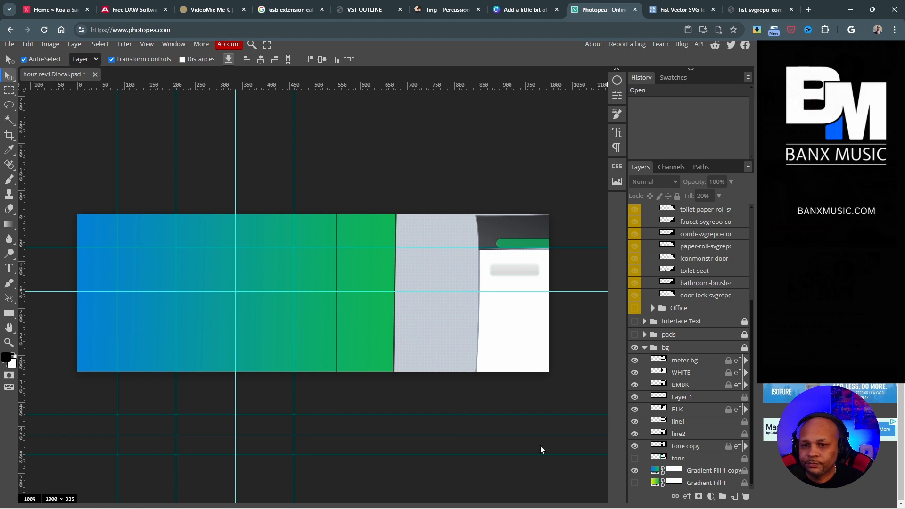
left_click(634, 470)
left_click(634, 483)
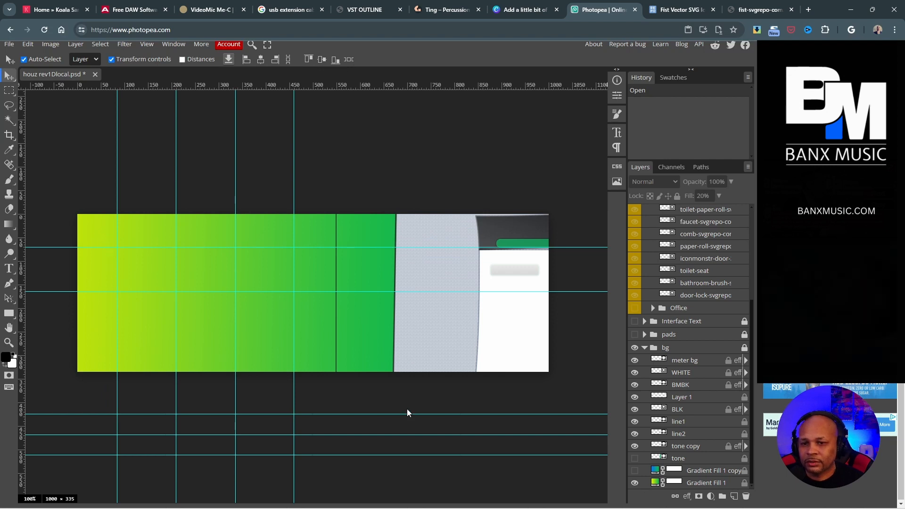
left_click(635, 446)
left_click(634, 446)
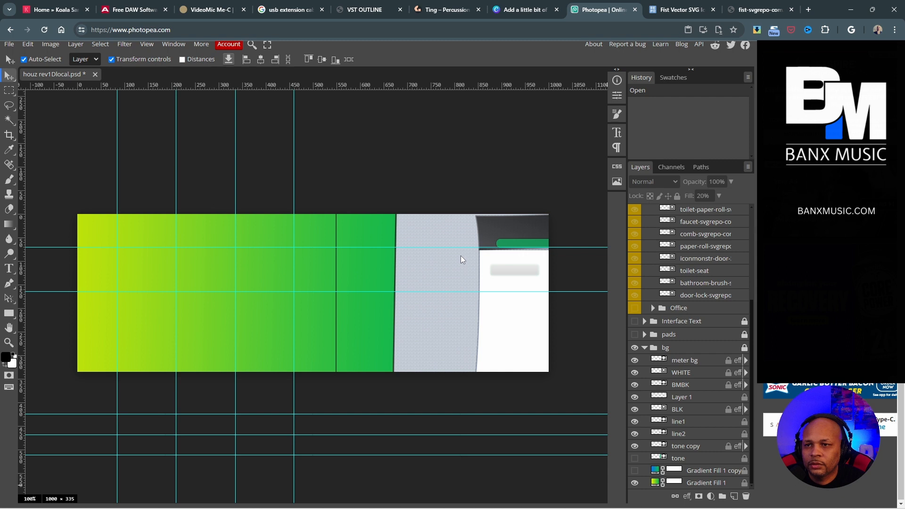
Step: Isolate the tone copy layer by hiding Gradient Fill 1, line2, line1, BLK, Layer 1, BMBK, WHITE and meter bg
left_click(634, 482)
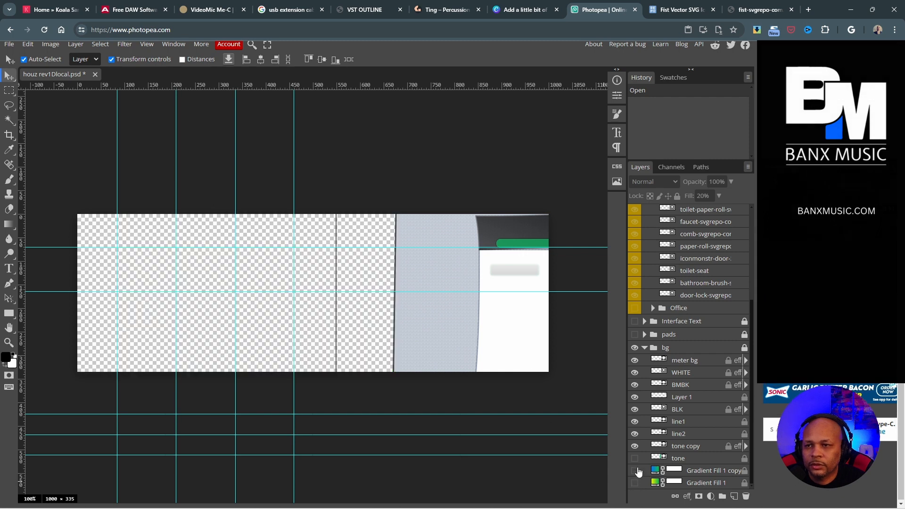
left_click(634, 435)
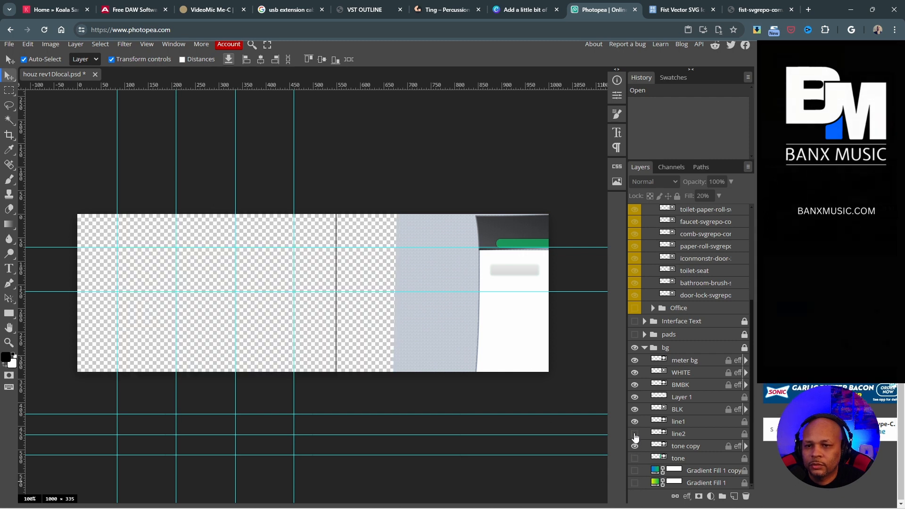
left_click(634, 421)
left_click(634, 408)
left_click(634, 397)
left_click(634, 385)
left_click(634, 373)
left_click(634, 360)
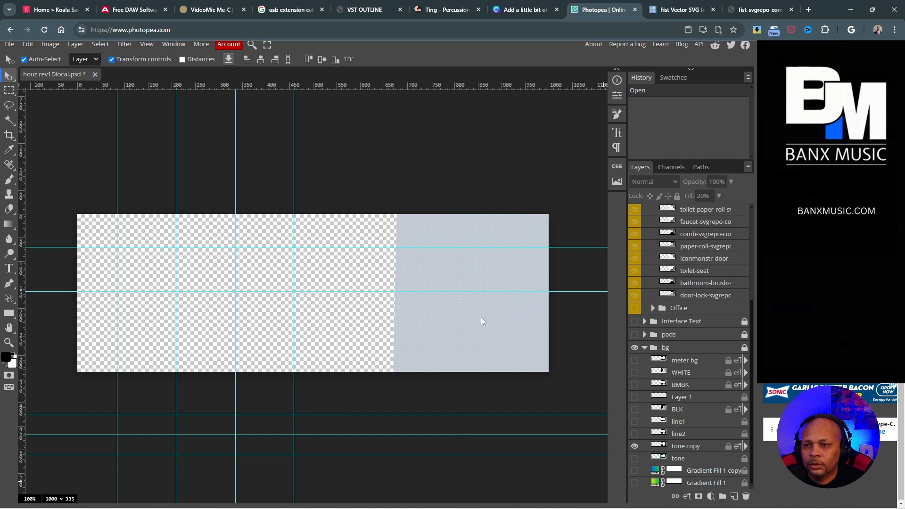
Step: Examine the Pattern Overlay settings in the tone copy layer's style without changing them
left_click(674, 449)
right_click(674, 447)
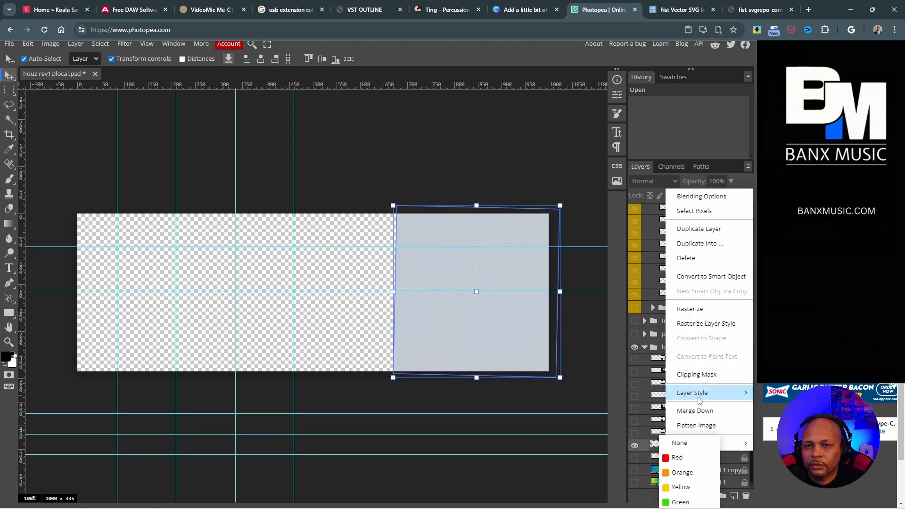
left_click(705, 195)
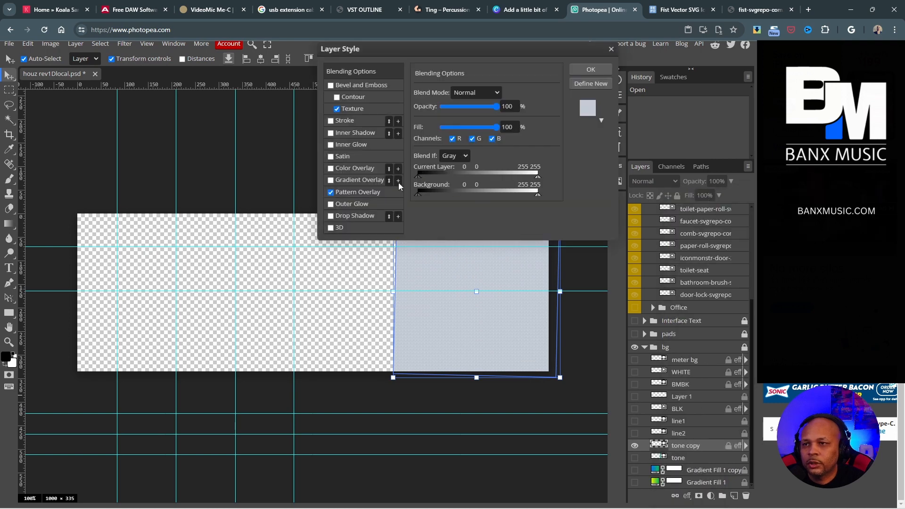
left_click(366, 192)
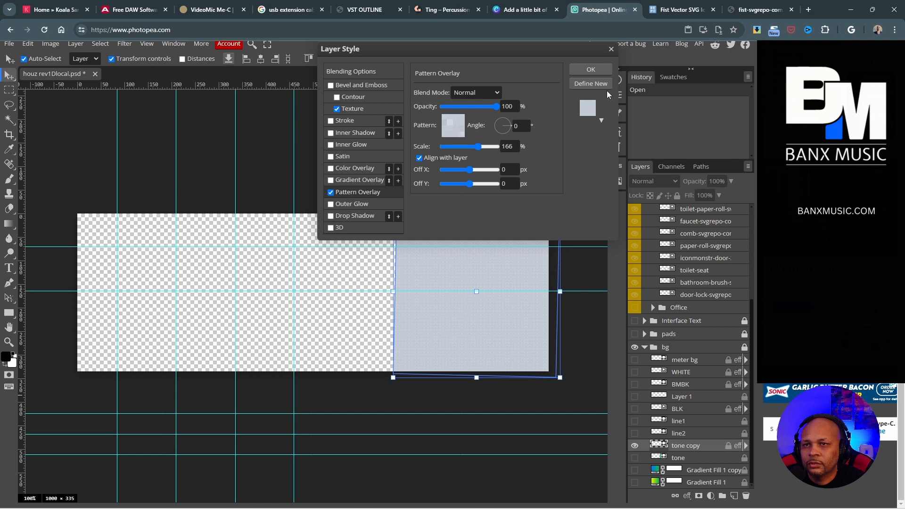
left_click(611, 49)
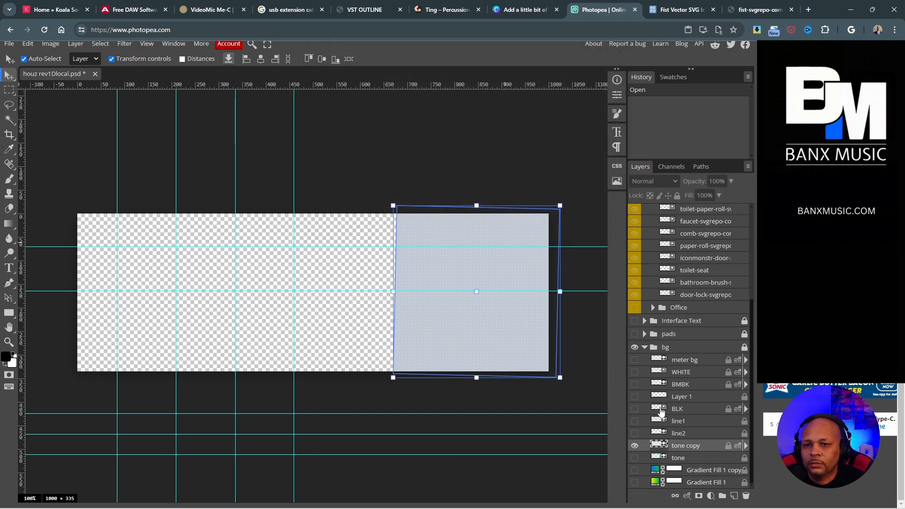
Step: Show the bg layers from line2 up to meter bg again, with Gradient Fill 1 as the visible gradient
left_click(635, 433)
left_click_drag(635, 424, 635, 359)
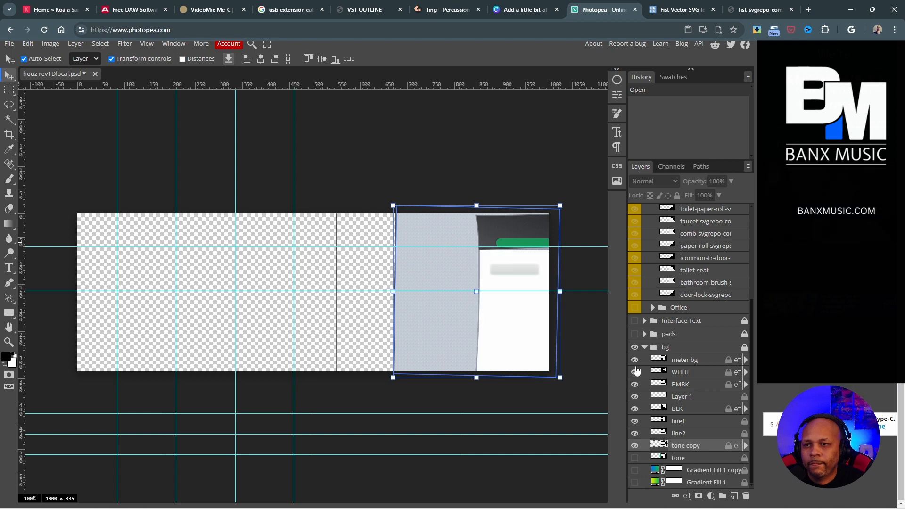
left_click(635, 470)
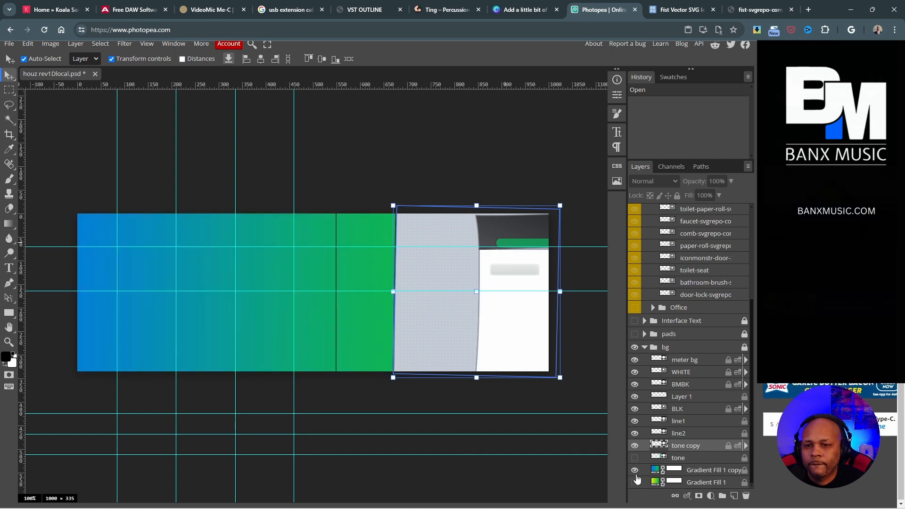
left_click(635, 482)
left_click(635, 469)
scroll(641, 466, "up", 4)
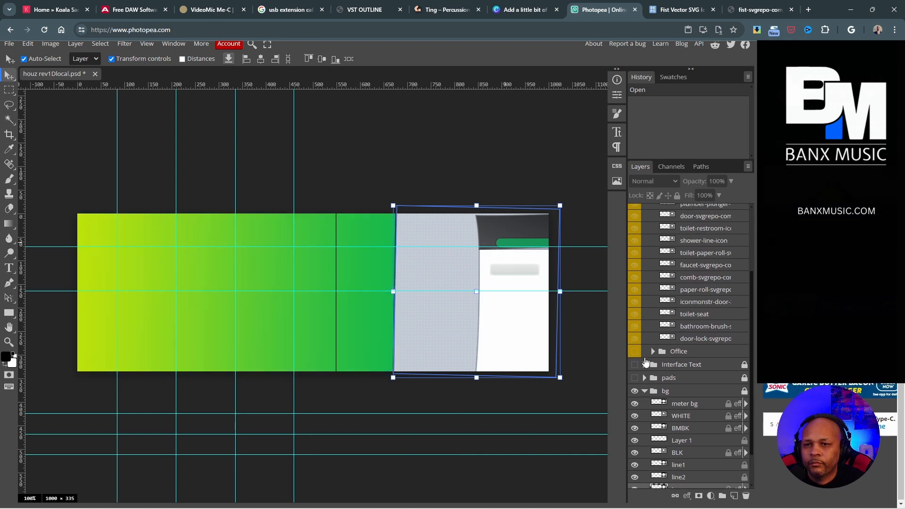
Step: Collapse the bg group, and show and expand the pads group
left_click(644, 442)
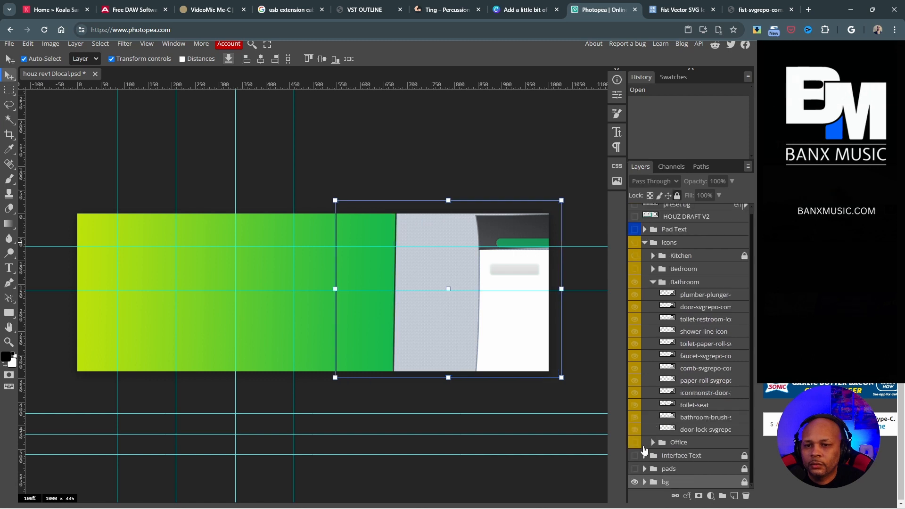
left_click(635, 468)
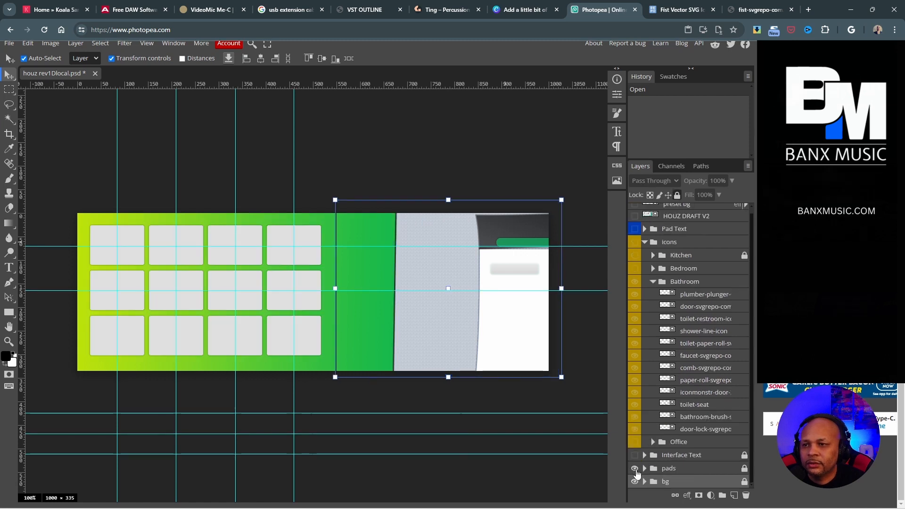
left_click(664, 469)
left_click(644, 468)
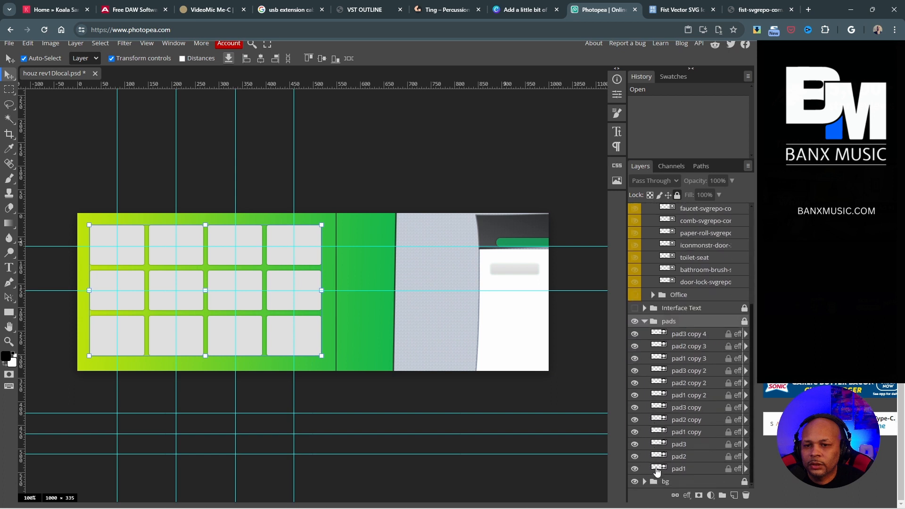
Step: Examine the Stroke and Drop Shadow settings of the pad3 copy 4 layer without changing them
left_click(687, 337)
right_click(686, 339)
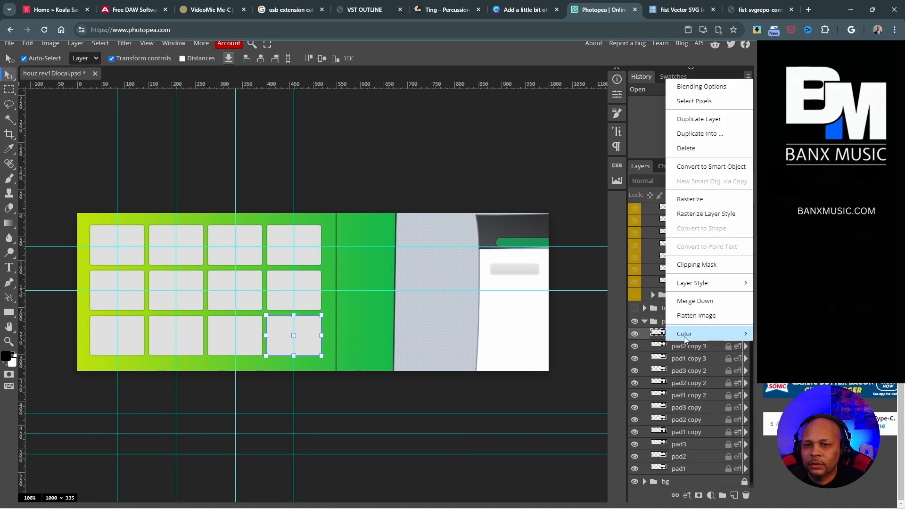
left_click(705, 89)
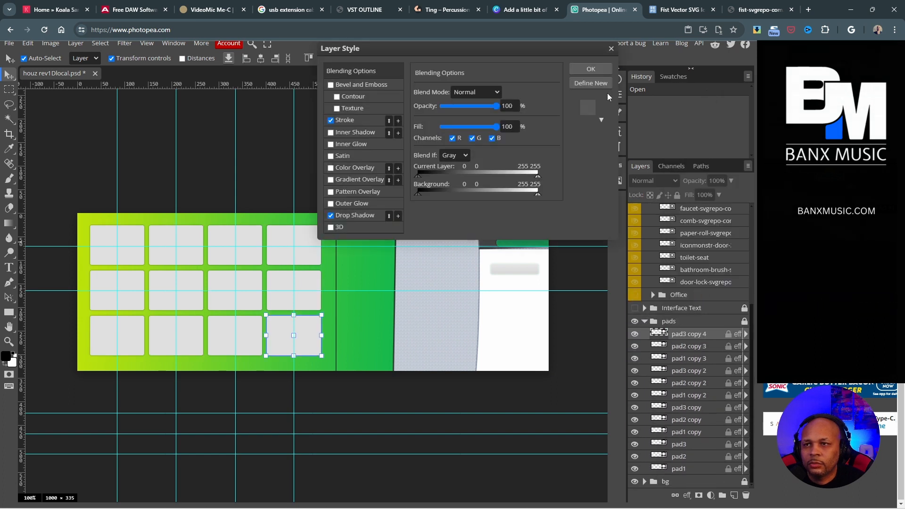
left_click(362, 120)
left_click(508, 95)
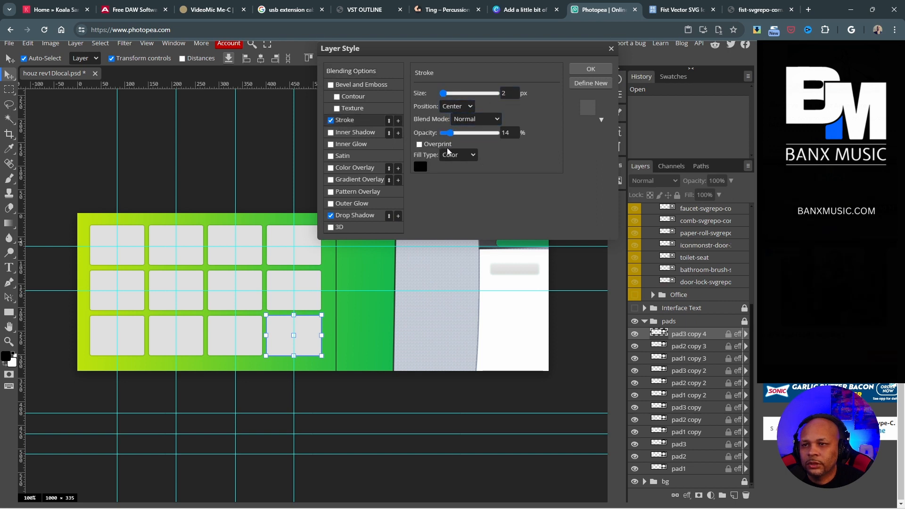
left_click(358, 215)
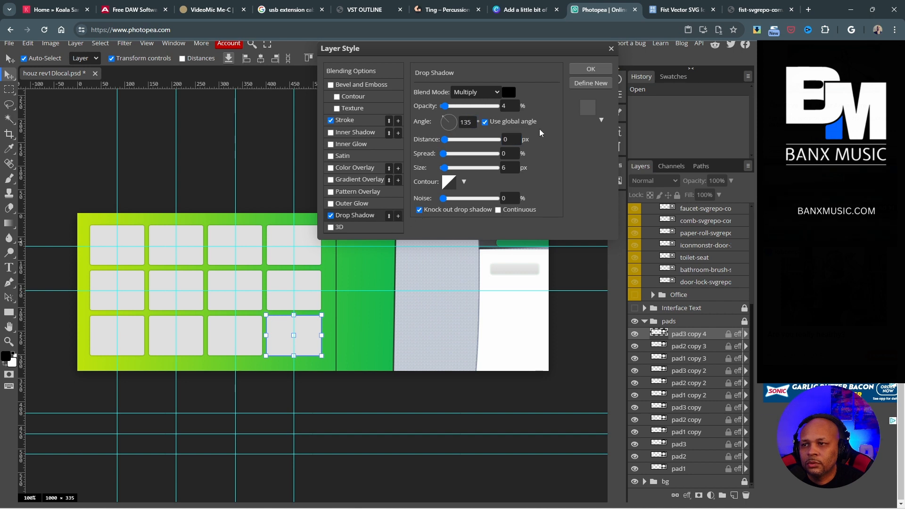
left_click(610, 50)
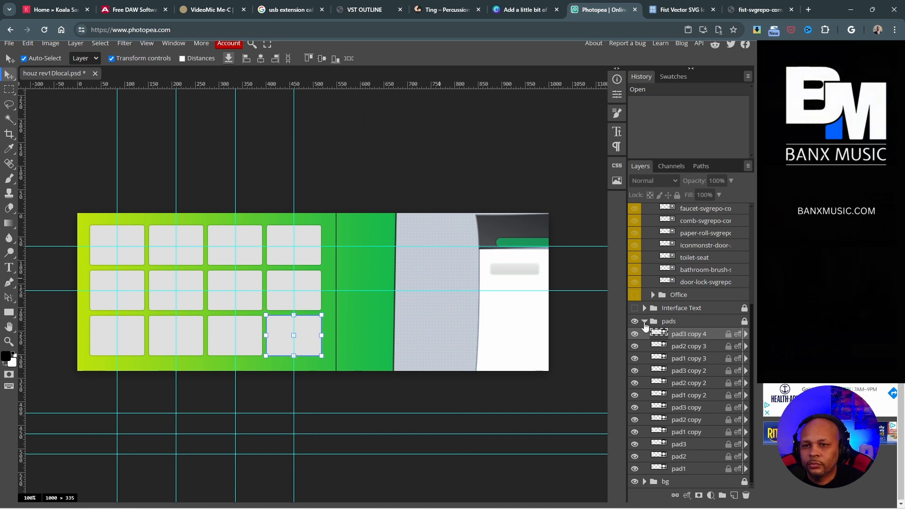
Step: Collapse the pads and icons groups in the layer list
left_click(644, 321)
scroll(658, 279, "up", 1)
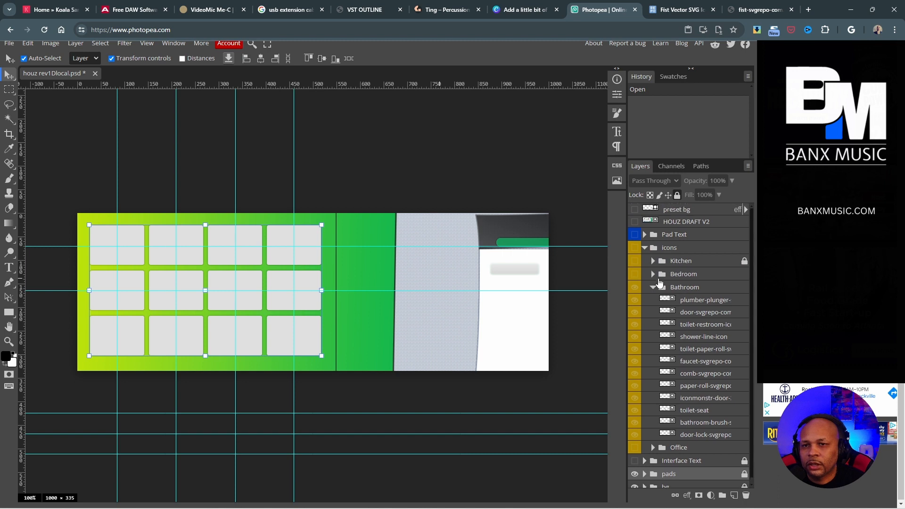
scroll(650, 264, "up", 1)
left_click(644, 248)
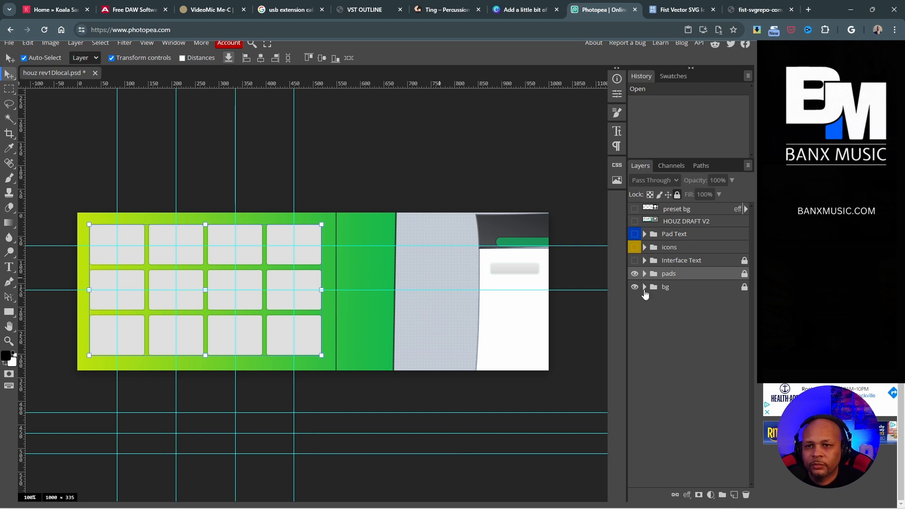
Step: Expand the bg group, show Gradient Fill 1 copy in place of Gradient Fill 1, and duplicate that visible gradient layer
left_click(644, 287)
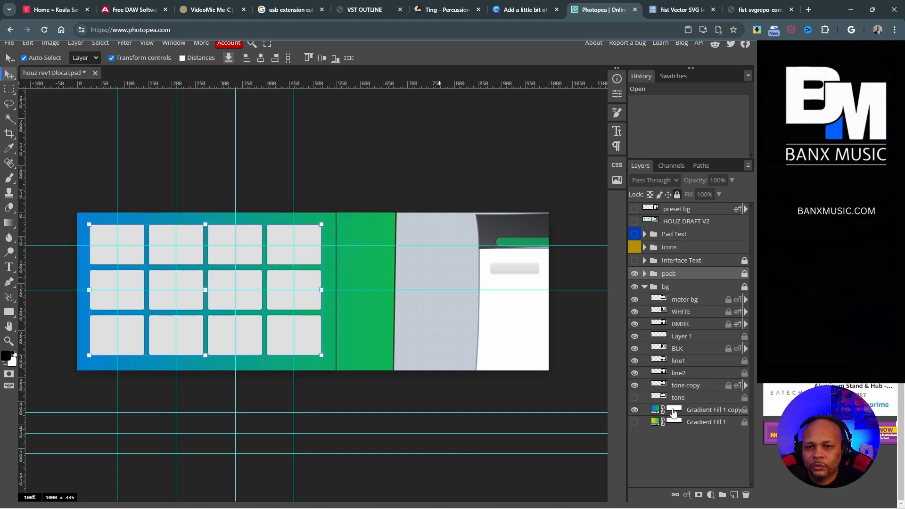
left_click(672, 414)
left_click_drag(655, 412, 732, 495)
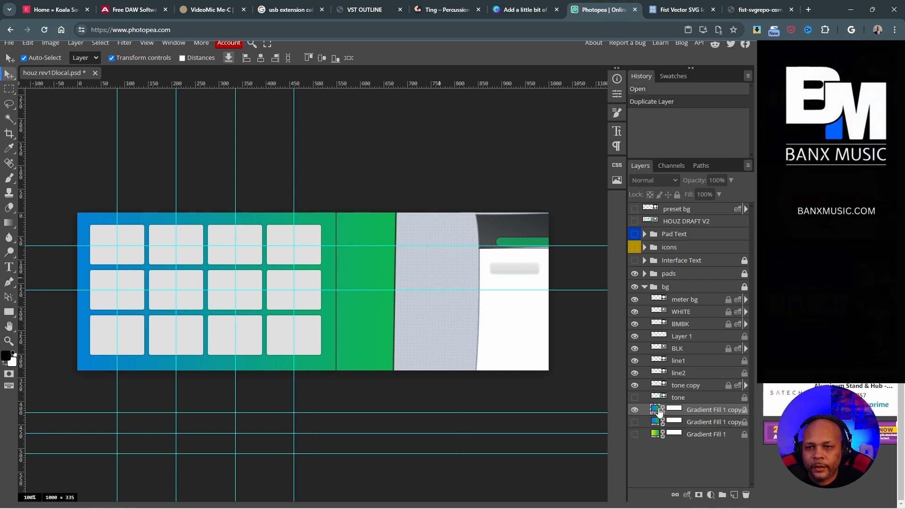
right_click(656, 412)
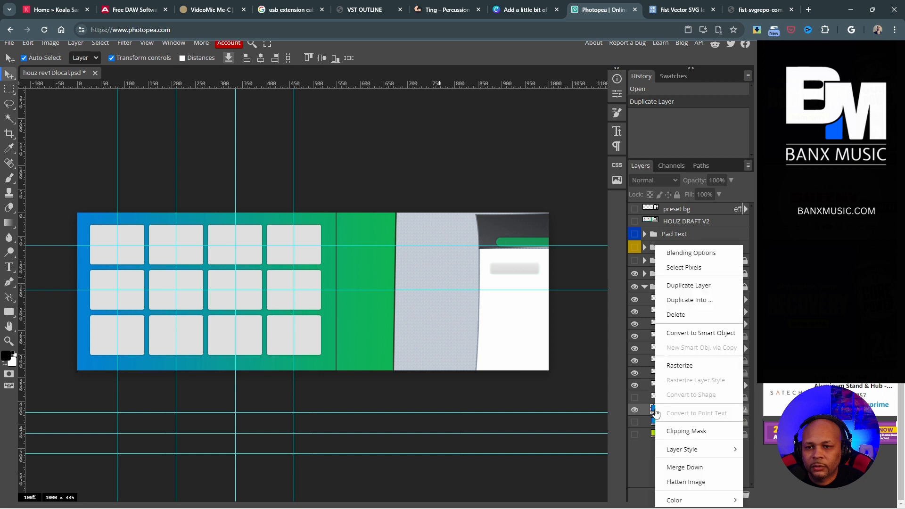
left_click(678, 251)
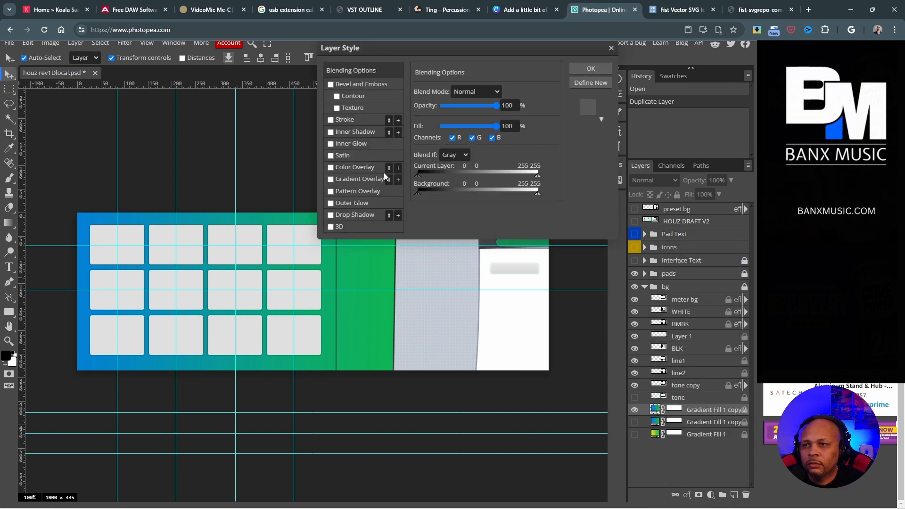
scroll(567, 112, "up", 1)
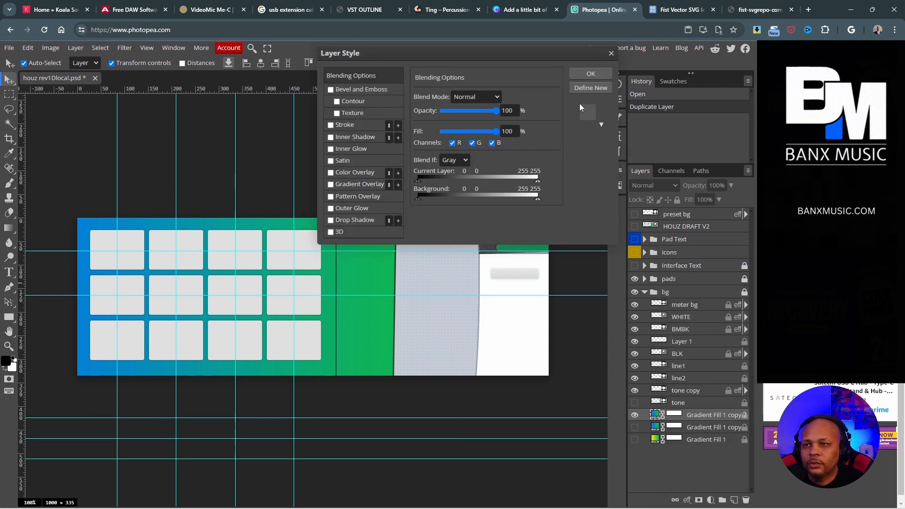
left_click(611, 54)
right_click(690, 418)
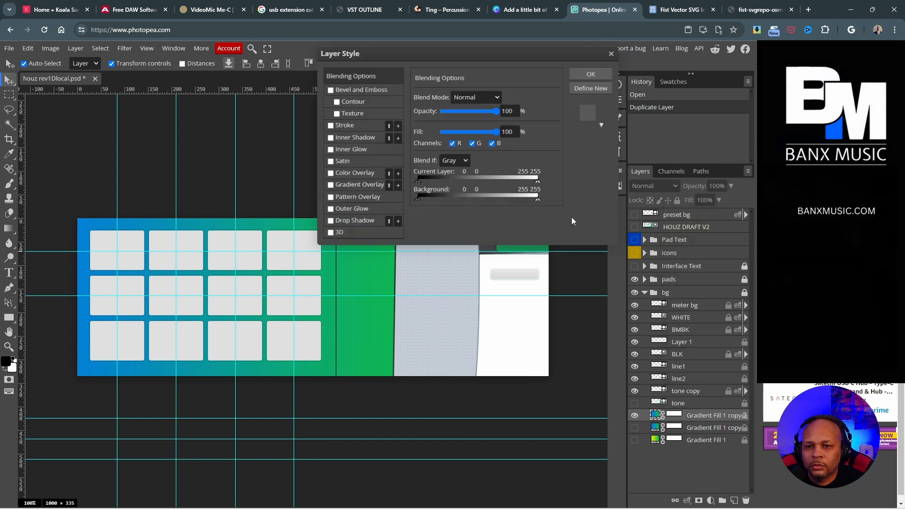
scroll(401, 153, "down", 1)
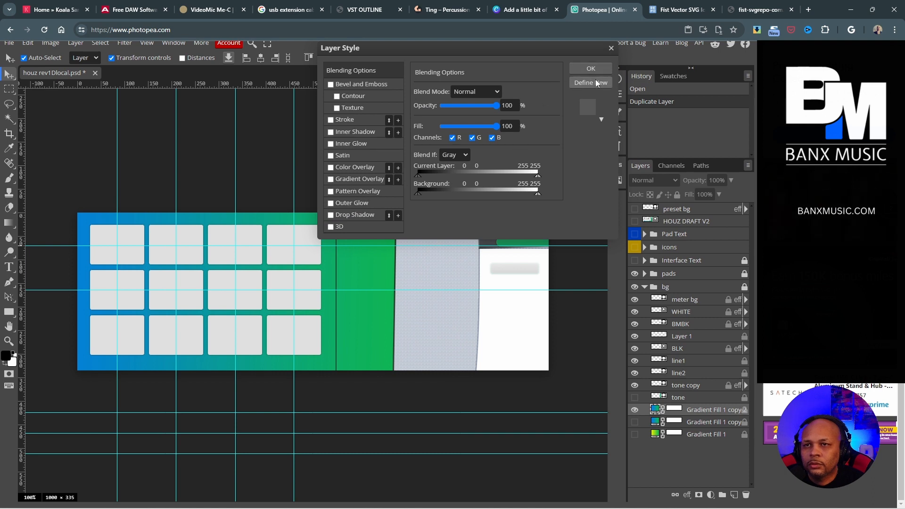
left_click(611, 48)
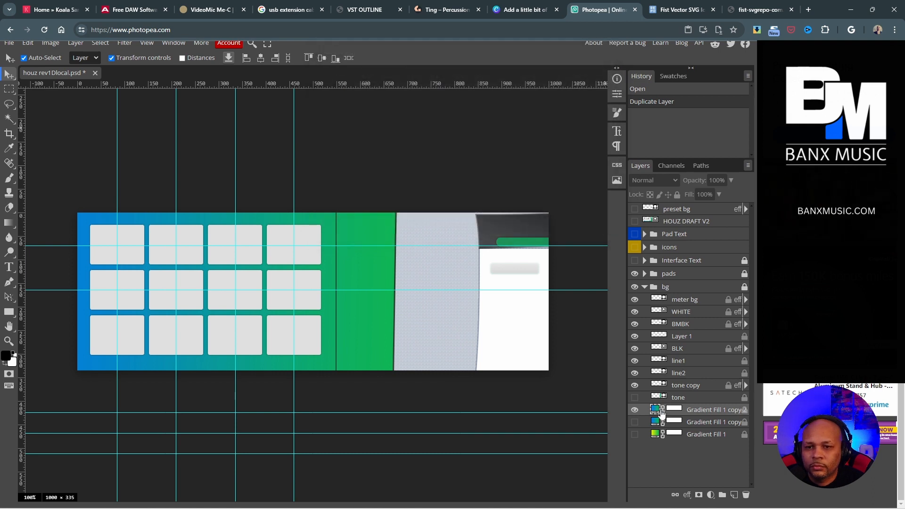
Step: Change the starting blue stop of the duplicated layer's gradient fill to purple a002ea
double_click(655, 412)
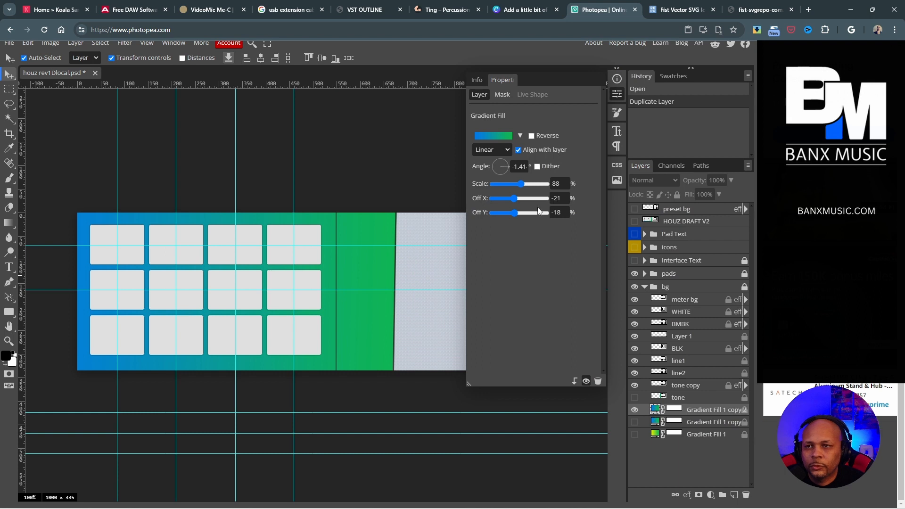
left_click(492, 136)
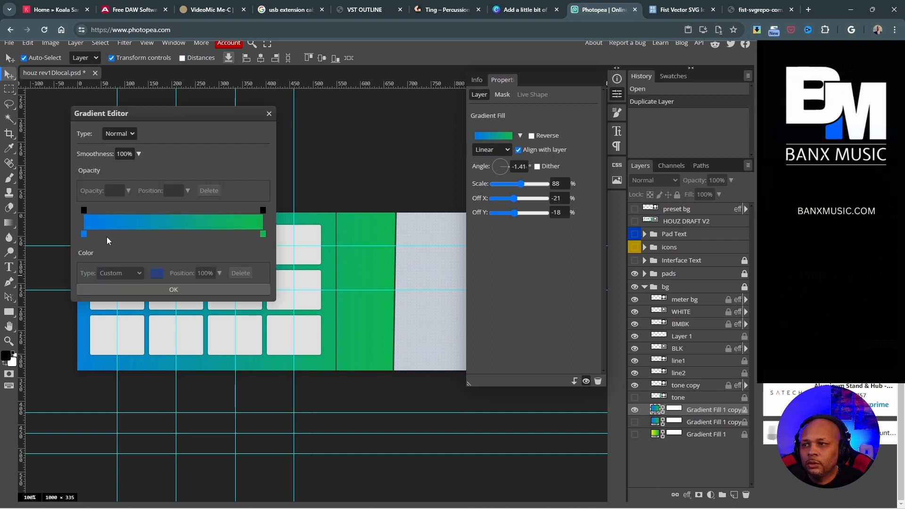
left_click(84, 235)
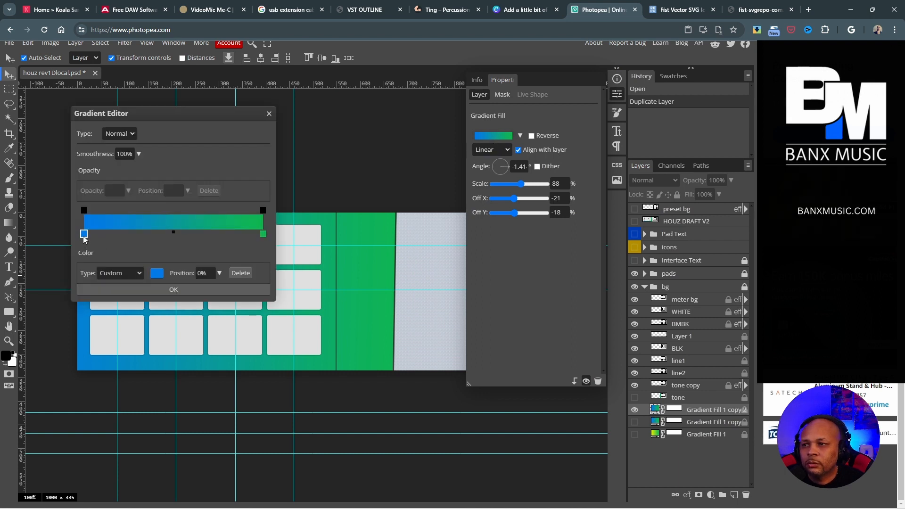
left_click(154, 274)
left_click_drag(266, 216, 266, 225)
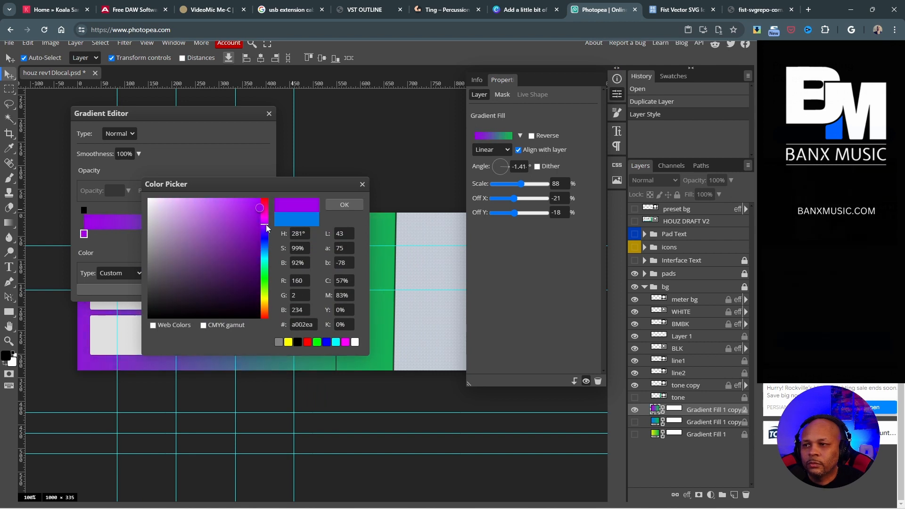
left_click(338, 208)
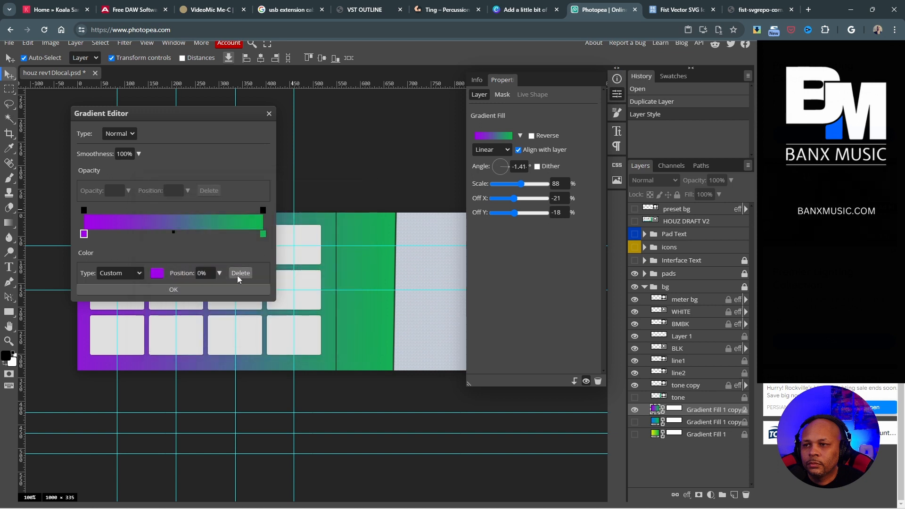
left_click(162, 290)
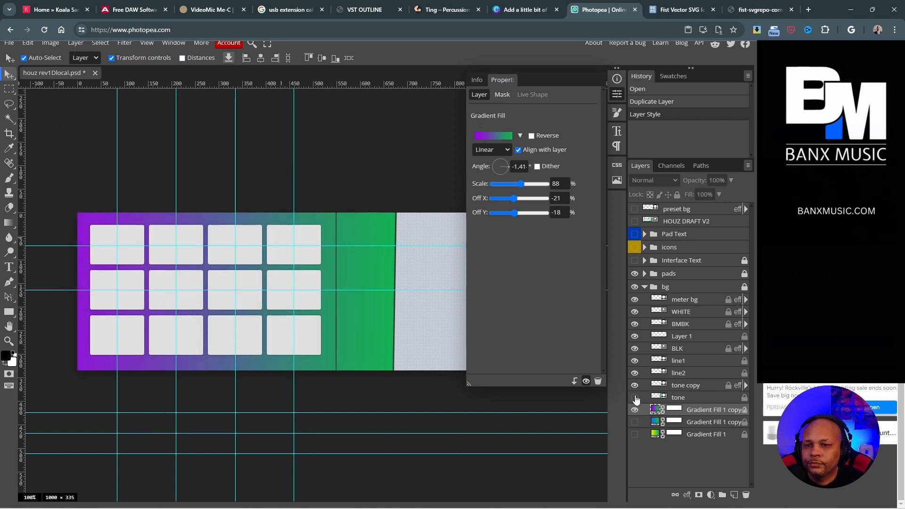
left_click(395, 180)
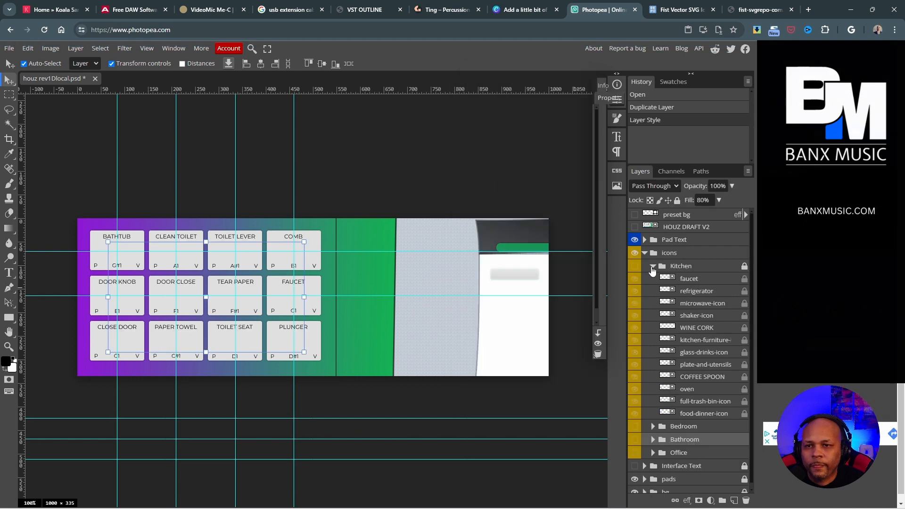
Step: Collapse the Kitchen icon group and briefly preview the Bedroom and Bathroom icon groups, leaving both hidden
left_click(652, 265)
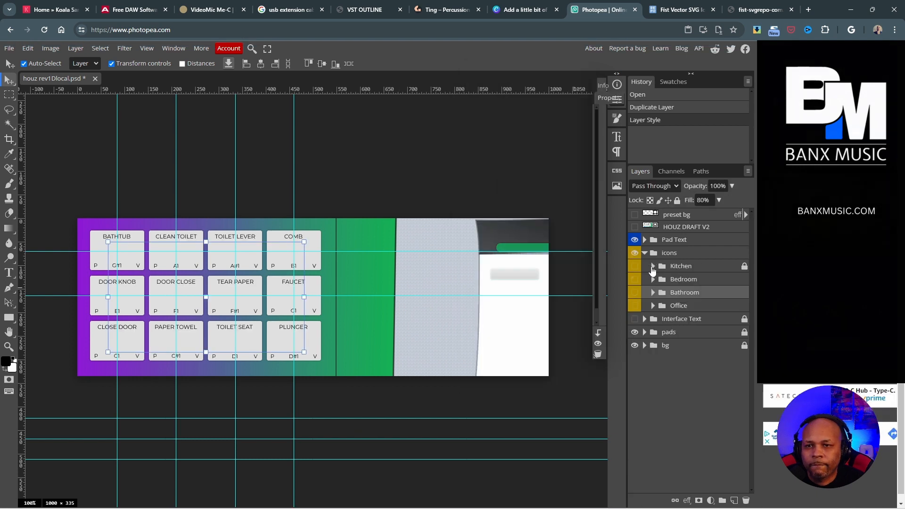
left_click(635, 280)
left_click(634, 280)
left_click(634, 293)
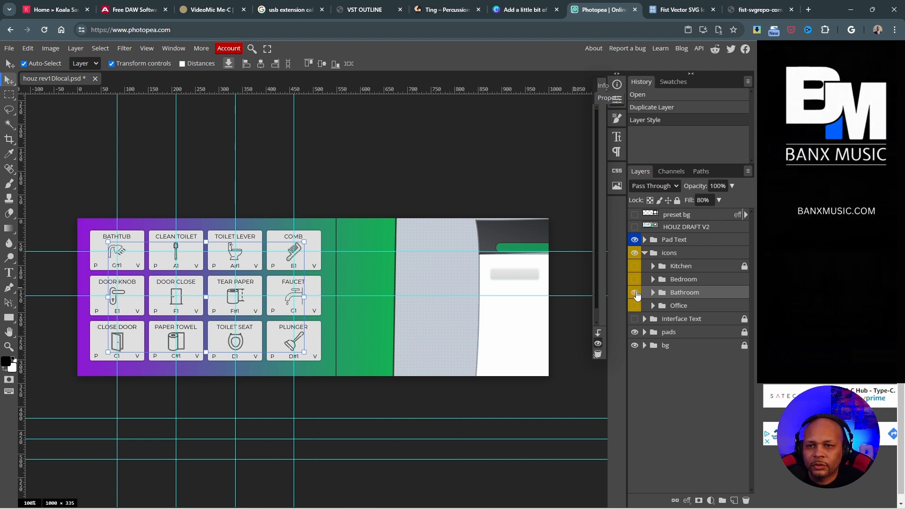
left_click(635, 293)
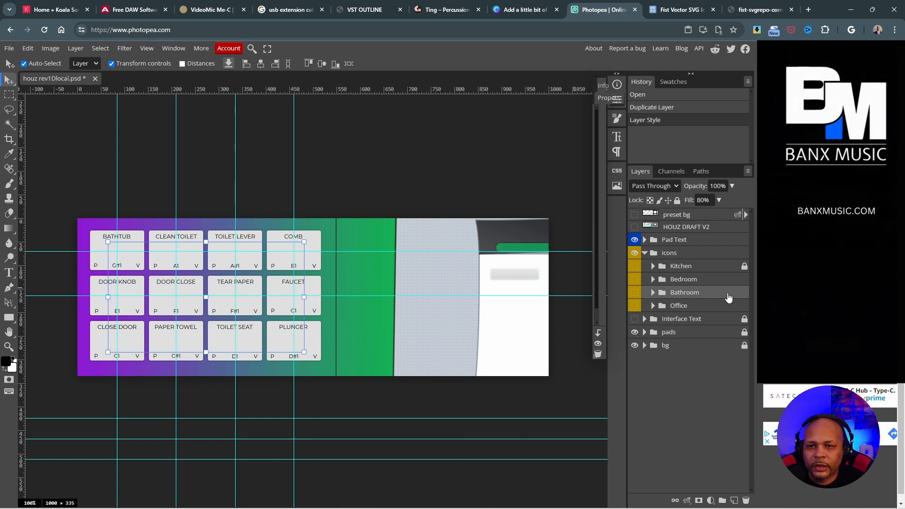
Step: Lock the Bathroom and Office groups inside the icons group
left_click(677, 200)
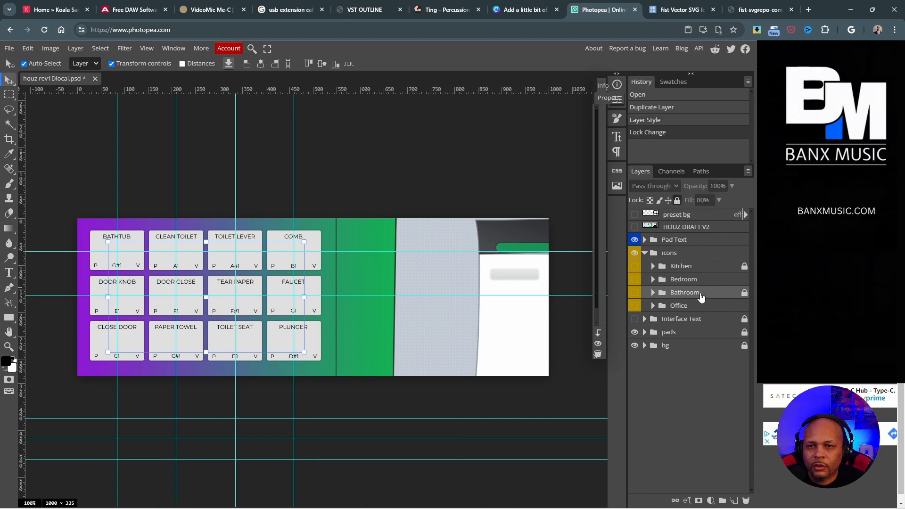
left_click(719, 306)
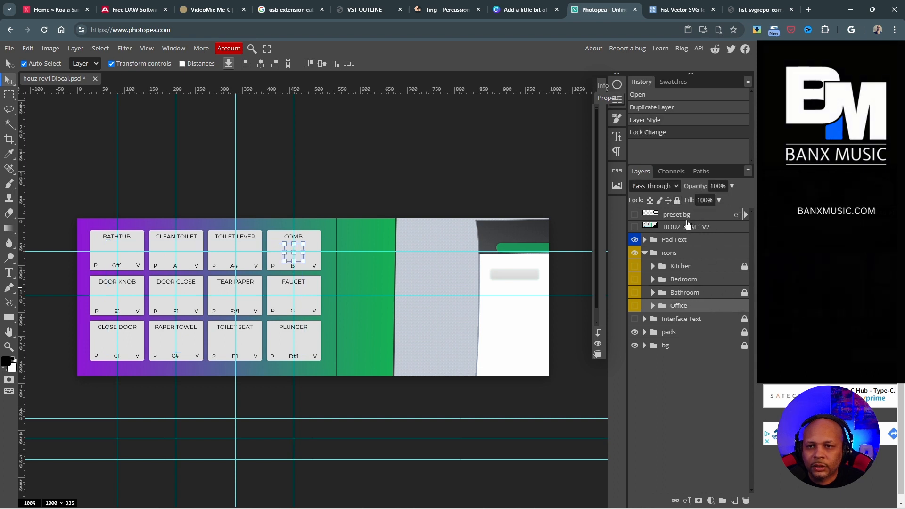
left_click(677, 200)
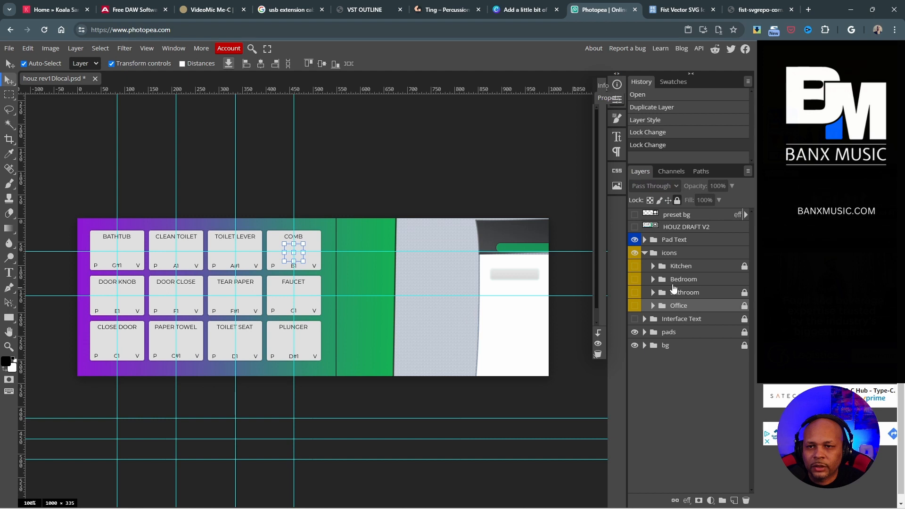
Step: Move the Bedroom icon group above Kitchen within the icons group, and expand it
left_click(688, 283)
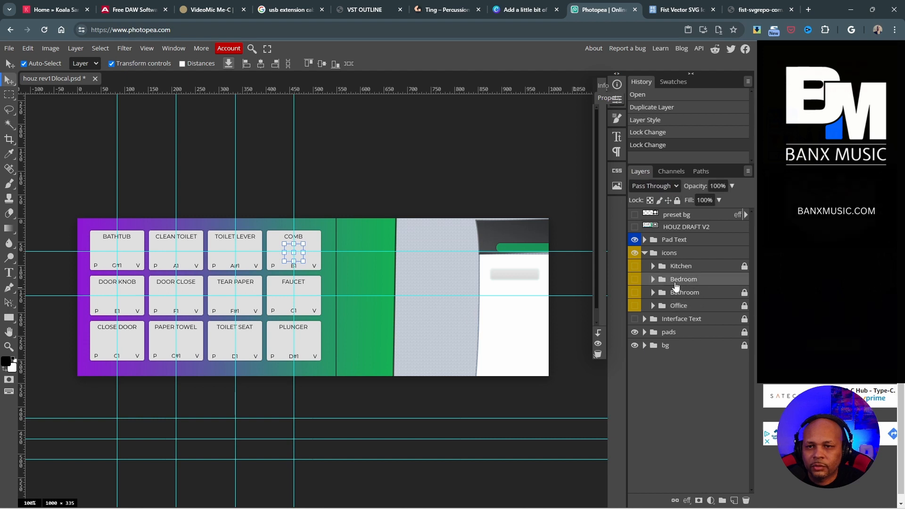
mouse_move(687, 275)
left_mouse_down()
mouse_move(683, 282)
mouse_move(683, 264)
left_mouse_up()
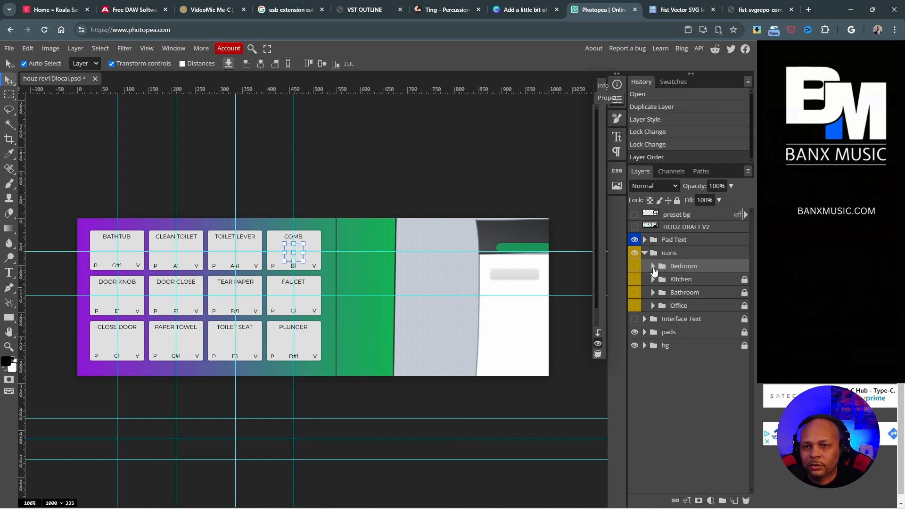
left_click(652, 266)
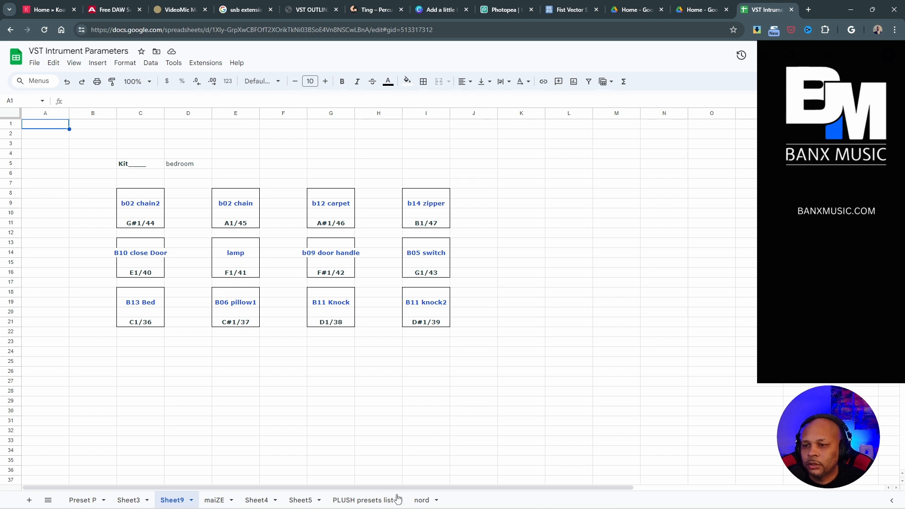
Step: Switch to File Explorer, open the bedroom folder under Pictures > SVG, and place its window beside the bedroom kit spreadsheet
mouse_move(349, 506)
mouse_move(309, 497)
left_click(305, 429)
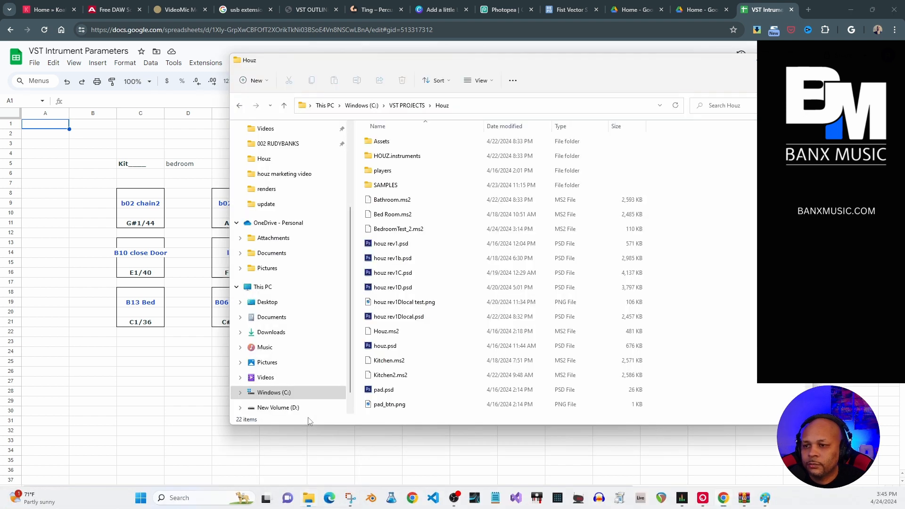
left_click(271, 361)
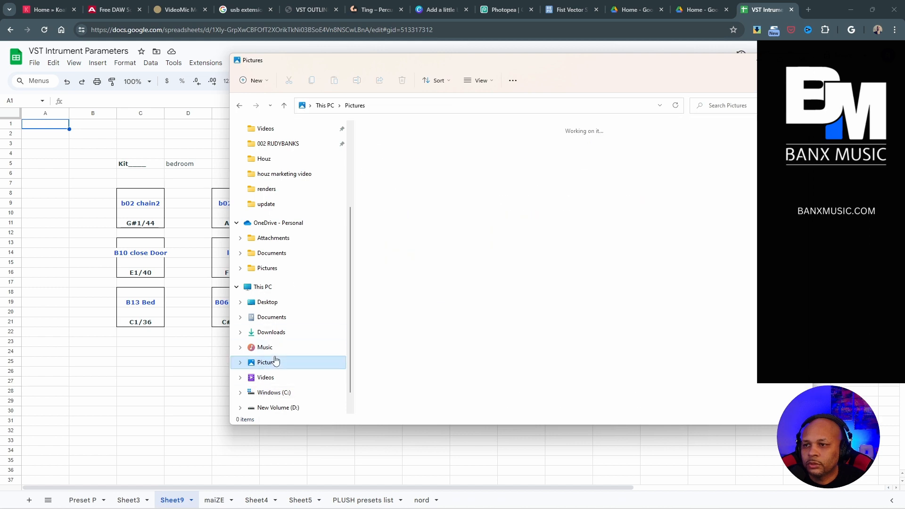
double_click(488, 208)
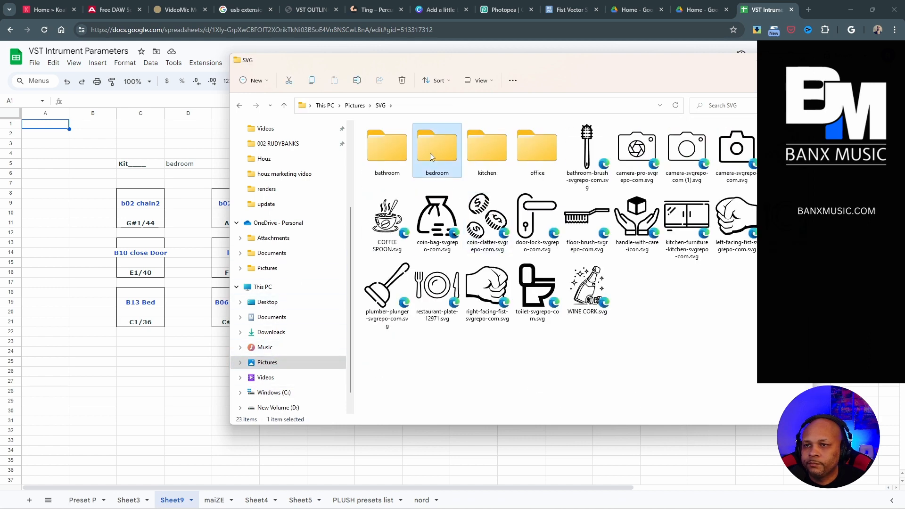
double_click(429, 153)
left_click_drag(466, 69, 724, 89)
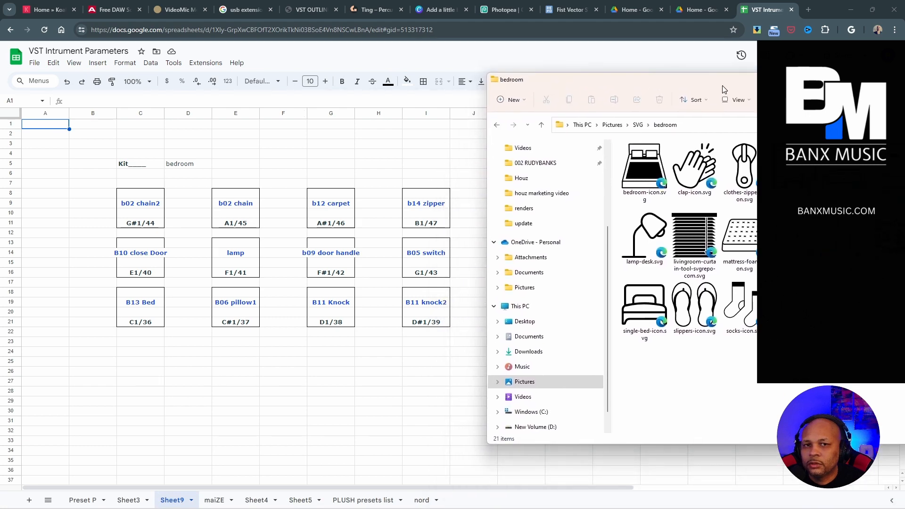
Step: Return to Photopea and save houz rev1Dlocal.psd
key("alt+Tab")
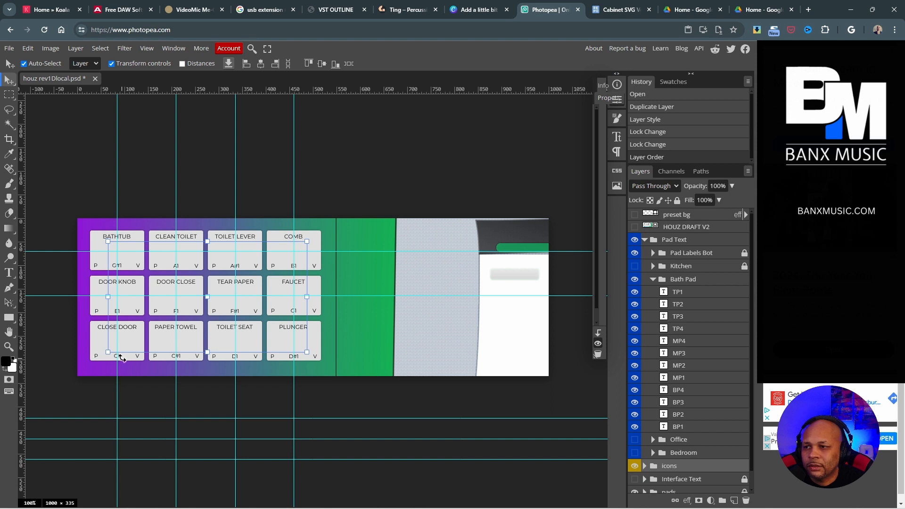
left_click(9, 48)
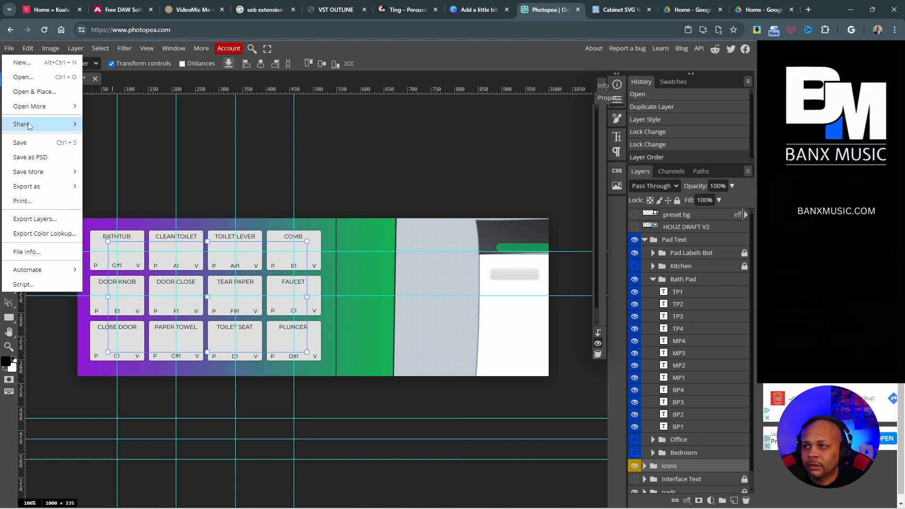
left_click(29, 142)
left_click(466, 87)
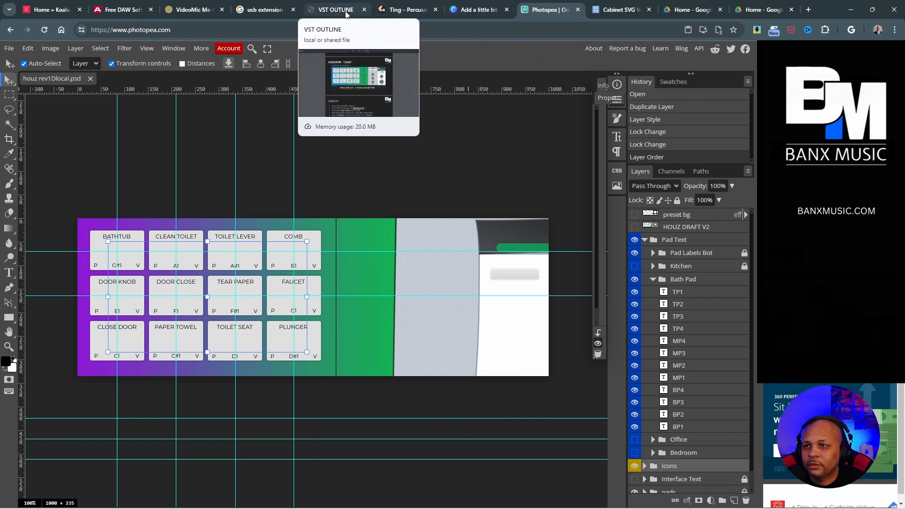
Step: Close the unneeded browser tabs, keeping VST OUTLINE, Photopea, Cabinet SVG Vectors and both Google Drive tabs, and return to Photopea
left_click(435, 10)
left_click(435, 11)
left_click(339, 12)
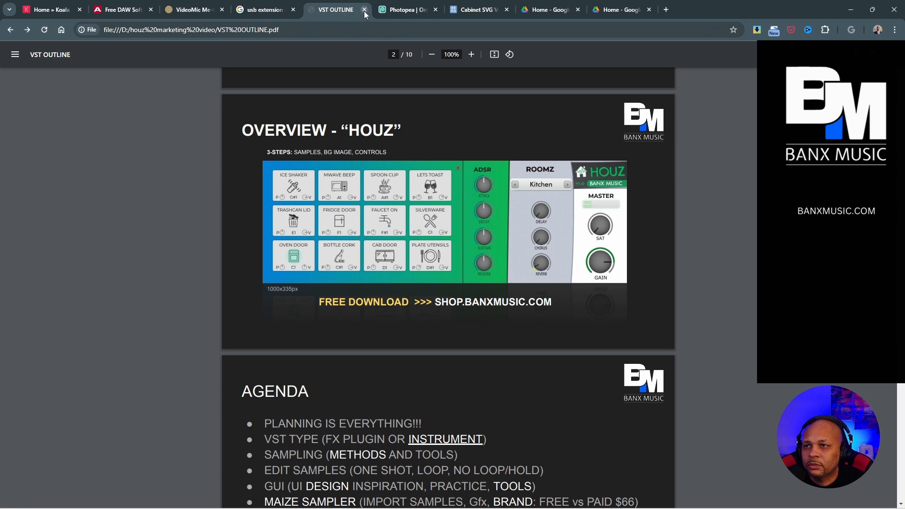
left_click(274, 11)
left_click(293, 10)
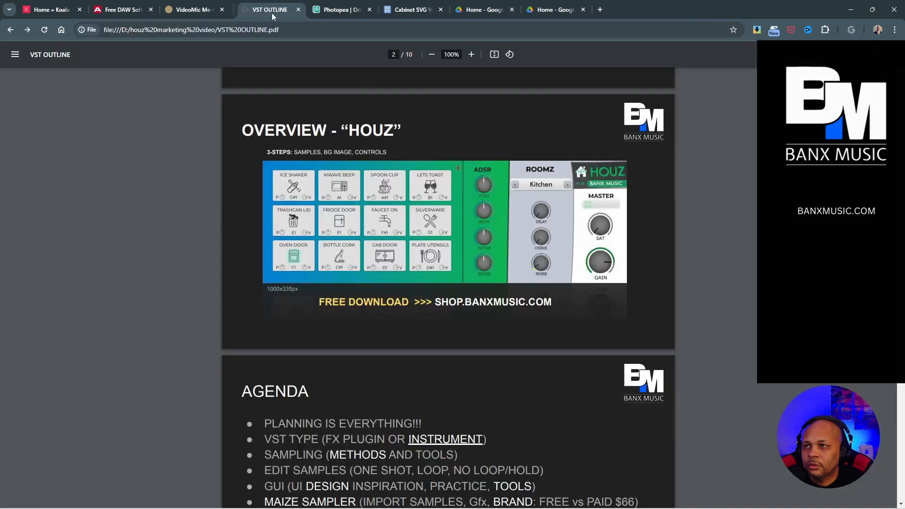
left_click(221, 10)
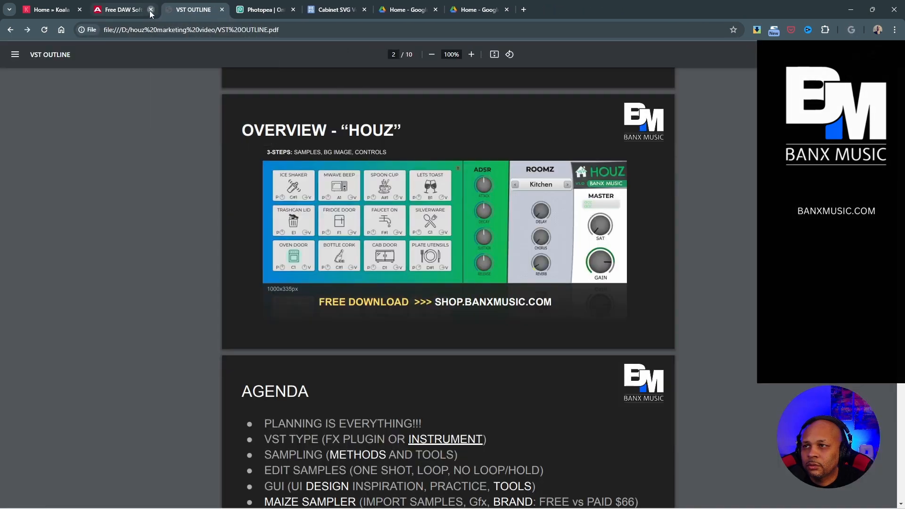
left_click(149, 10)
left_click(80, 10)
left_click(124, 10)
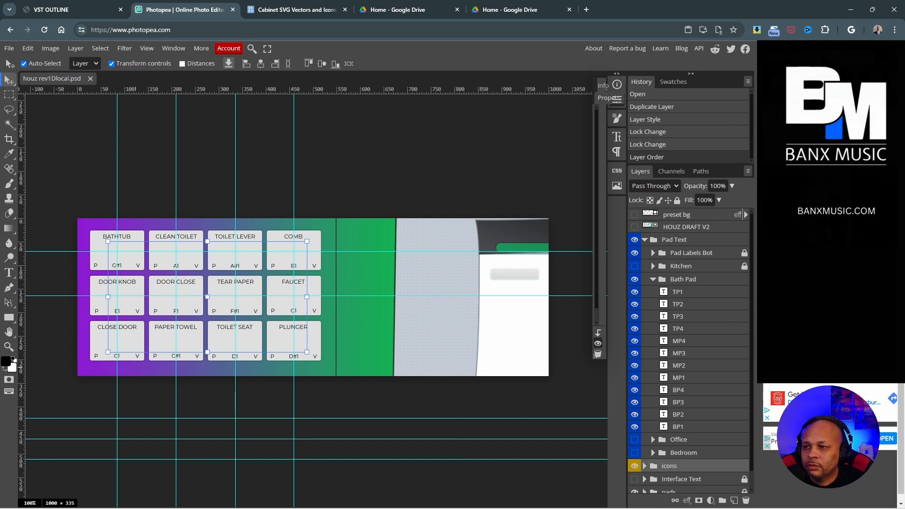
Step: Examine the note-name layers of the Pad Labels Bot group within Pad Text
left_click(652, 254)
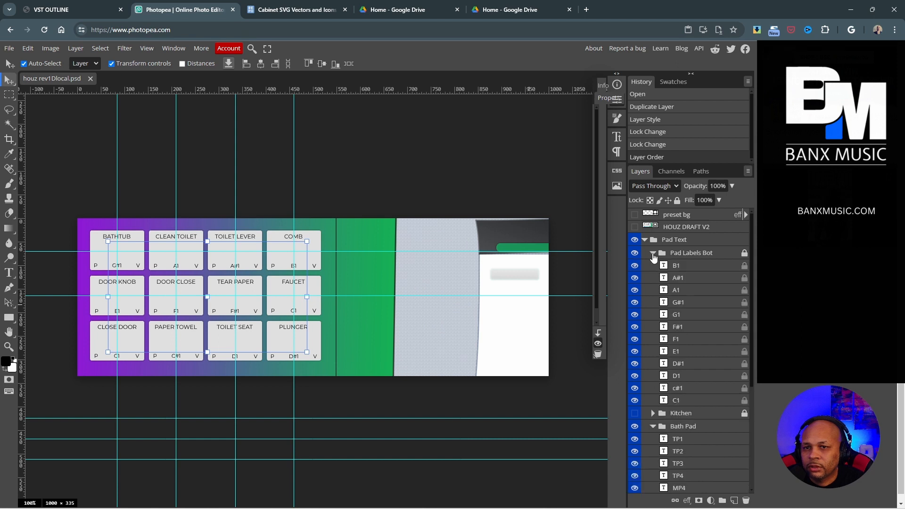
left_click(653, 254)
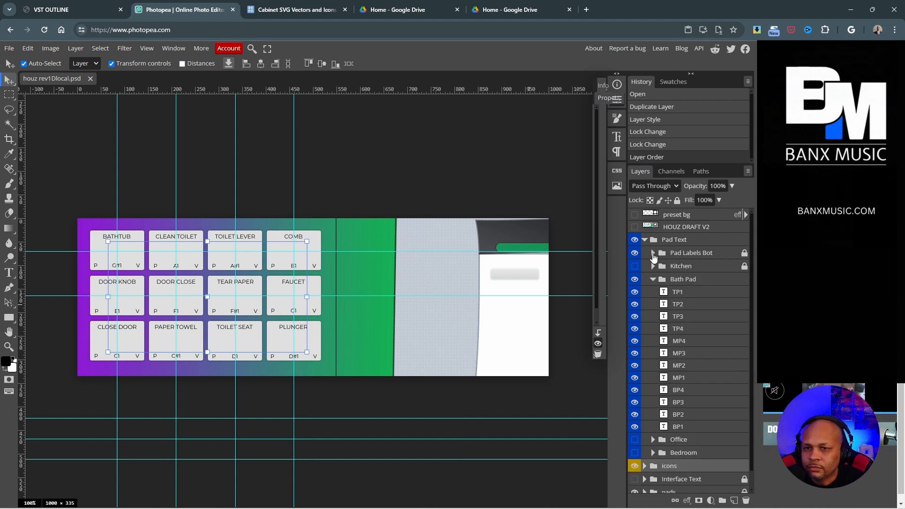
left_click(652, 254)
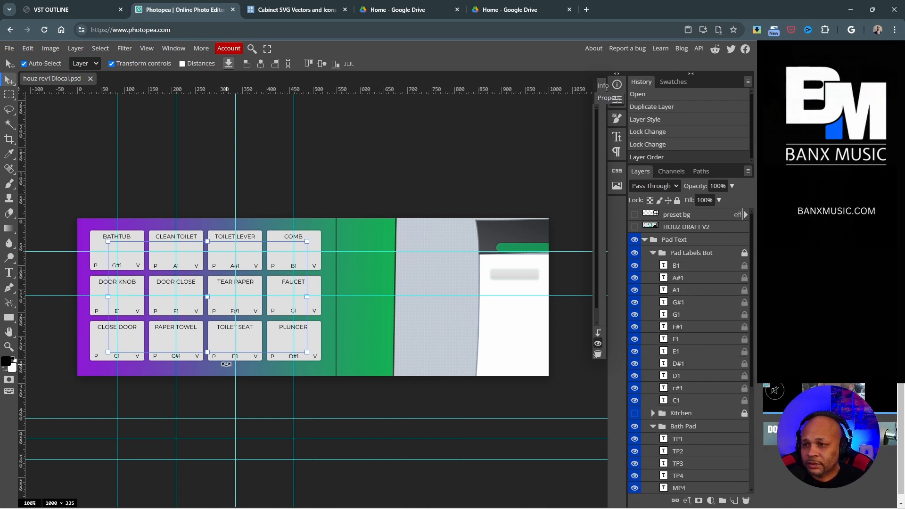
left_click(644, 240)
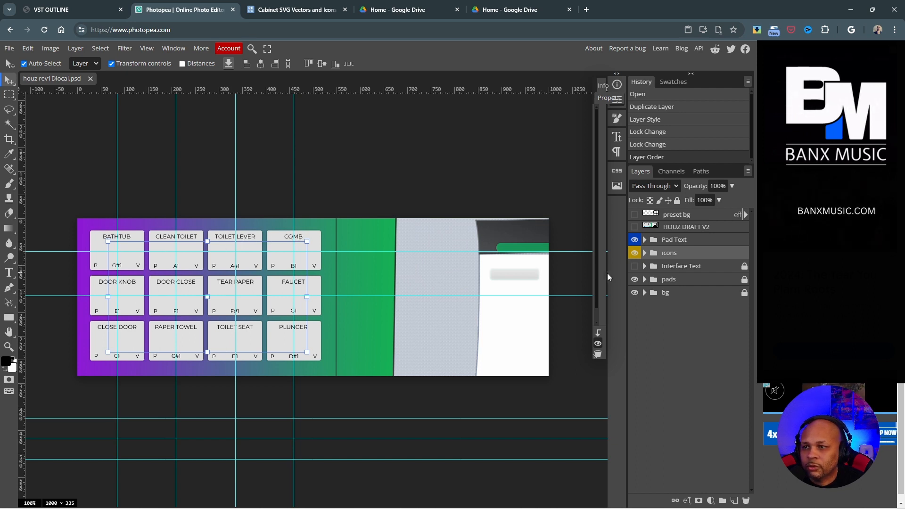
left_click(644, 253)
left_click(644, 254)
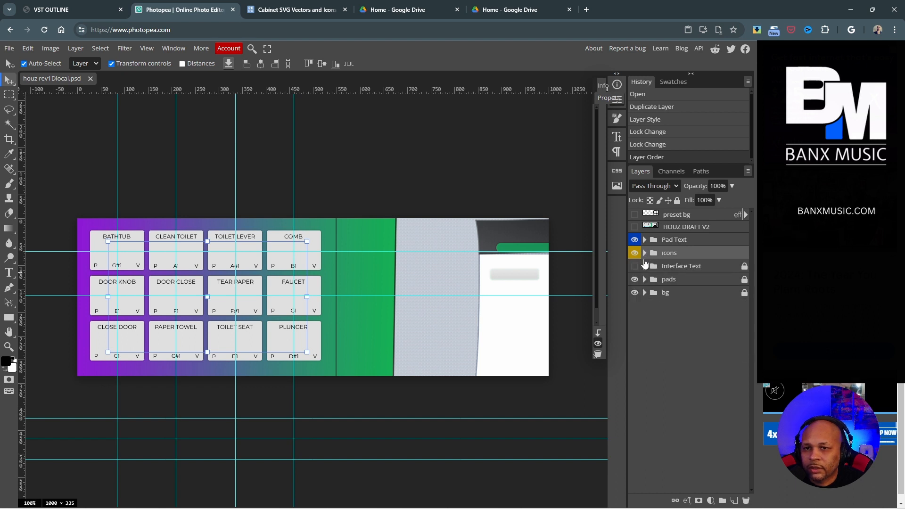
left_click(645, 240)
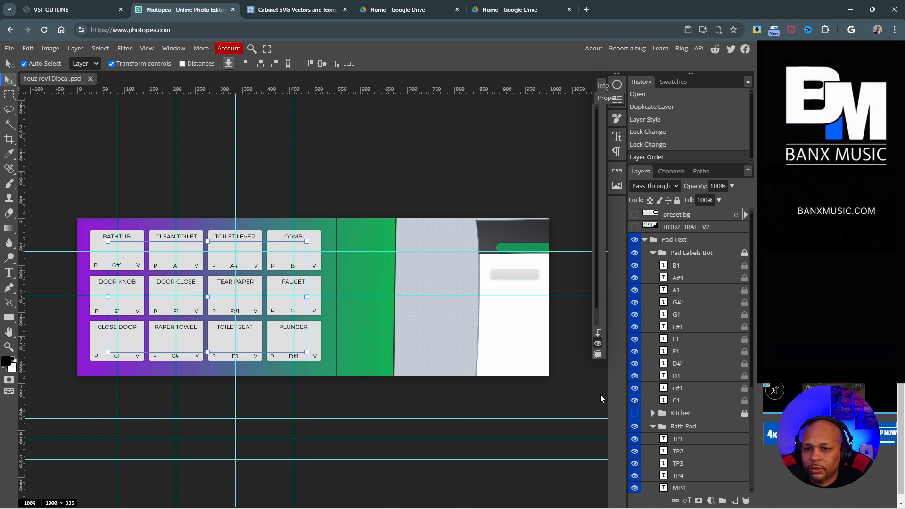
left_click(654, 252)
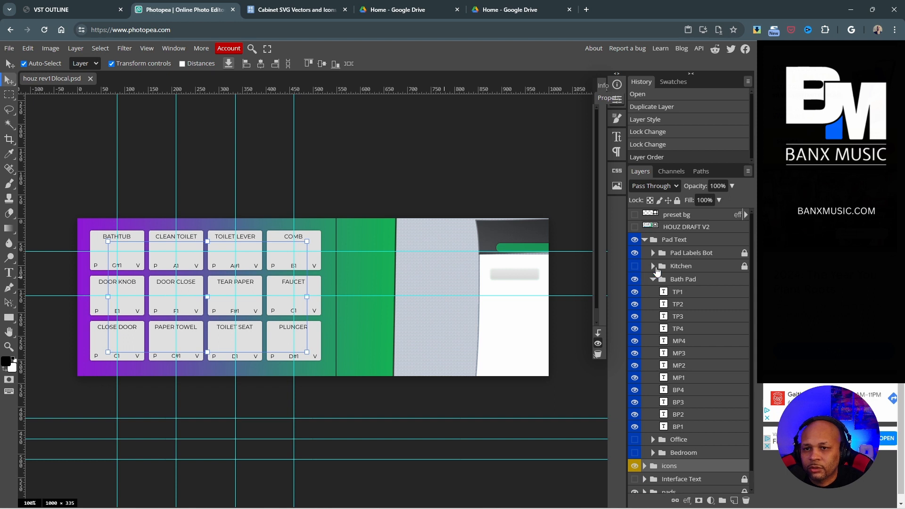
Step: Hide and lock the Bath Pad text group, and show and expand the Bedroom text group
left_click(634, 281)
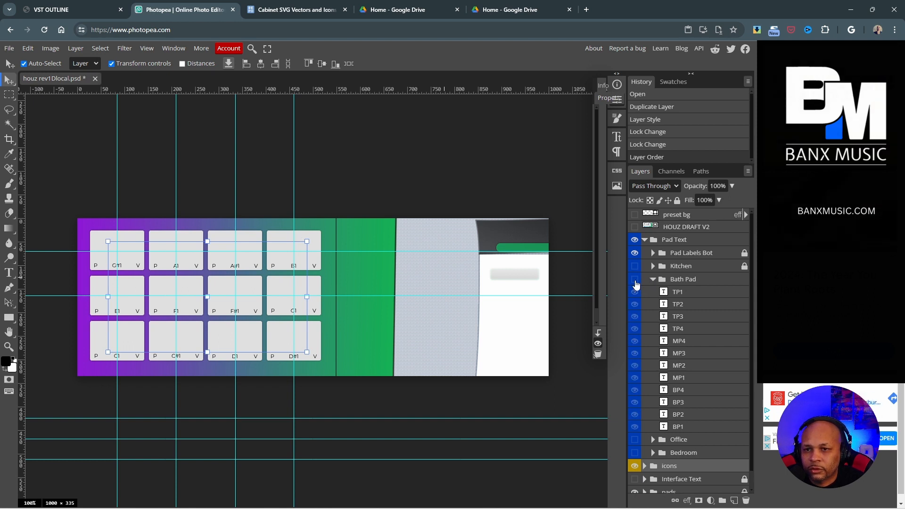
left_click(652, 279)
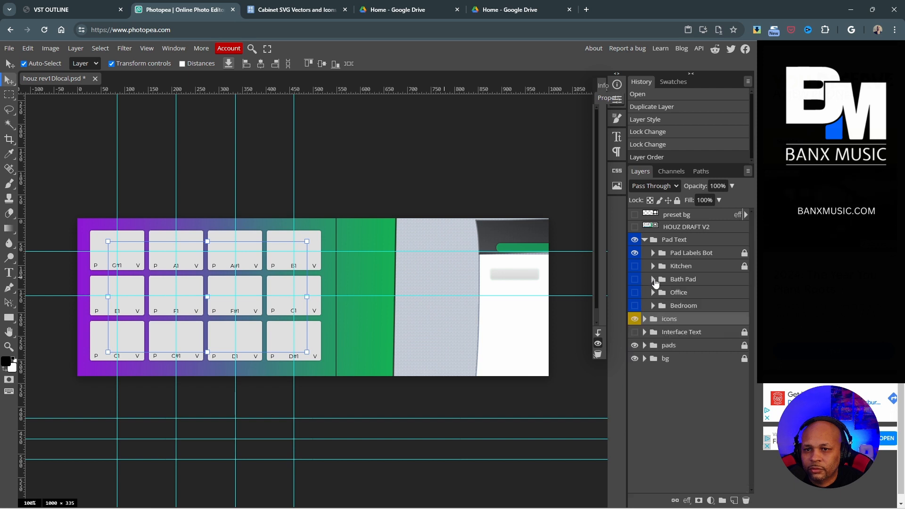
left_click(635, 306)
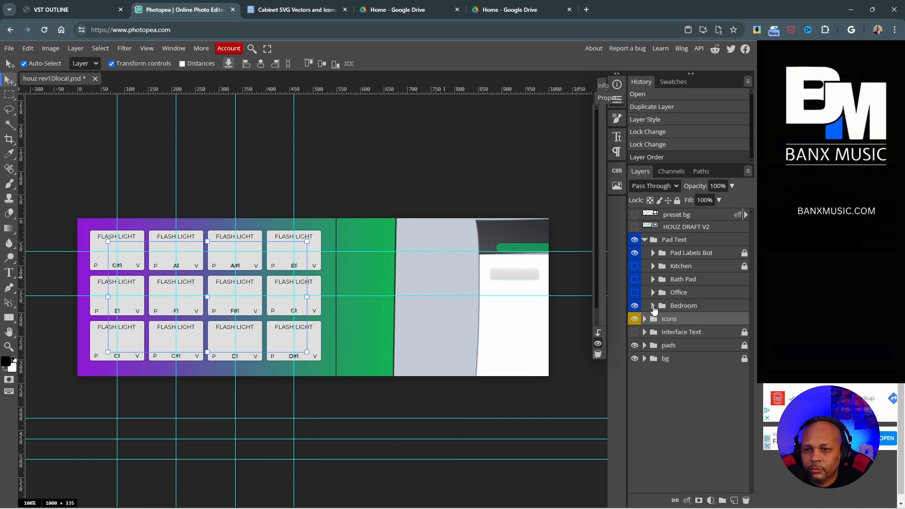
left_click(652, 305)
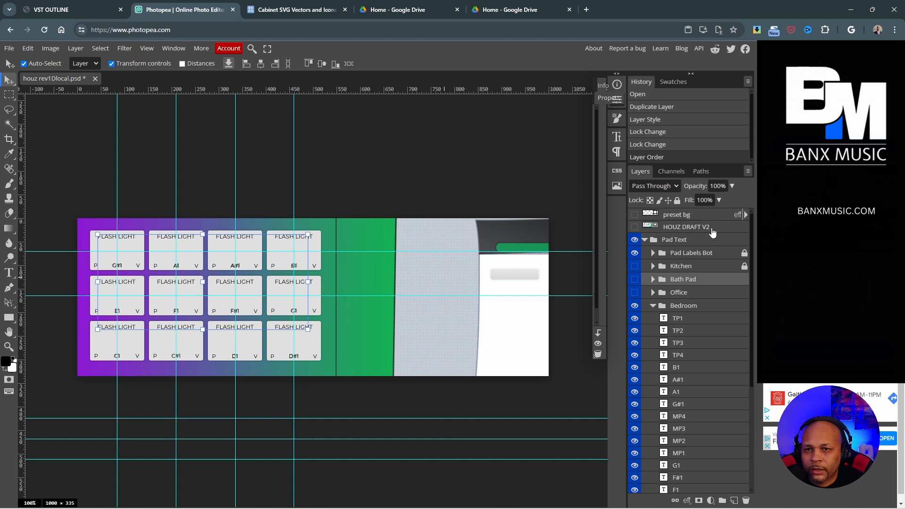
left_click(677, 200)
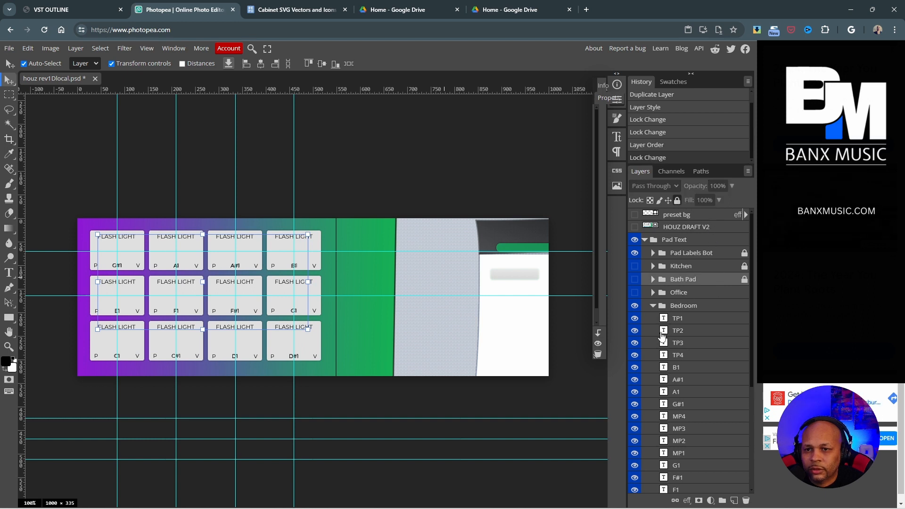
Step: Delete the twelve note-name text layers, C1 through B1, from the Bedroom group within Pad Text, and collapse the group
scroll(660, 337, "down", 1)
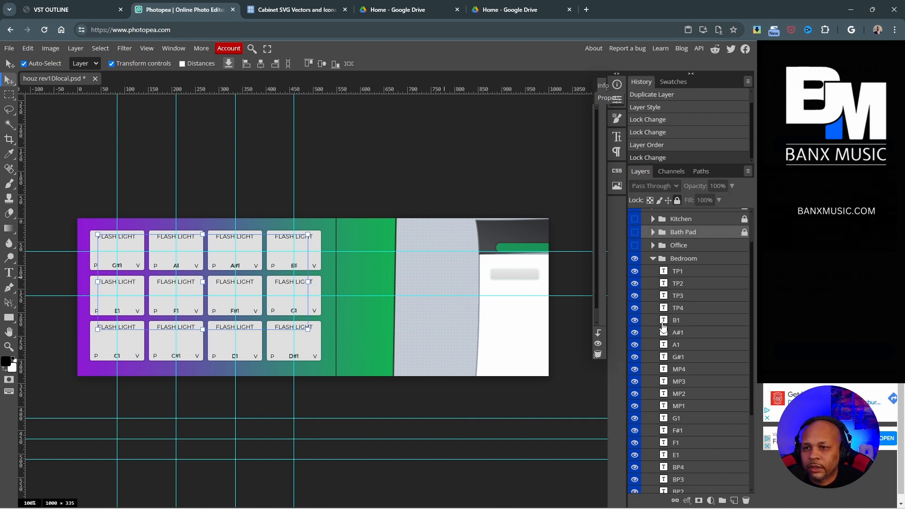
scroll(663, 324, "down", 3)
scroll(663, 324, "up", 1)
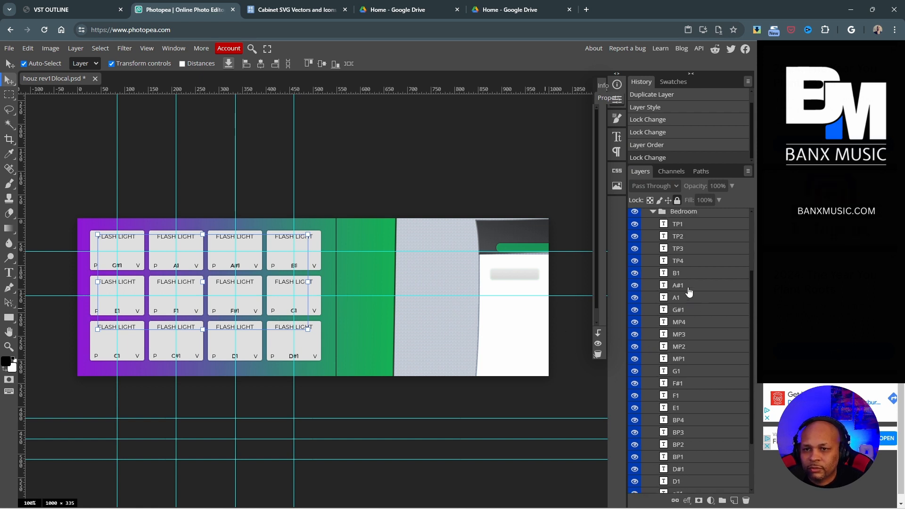
scroll(689, 293, "down", 3)
left_click(684, 435)
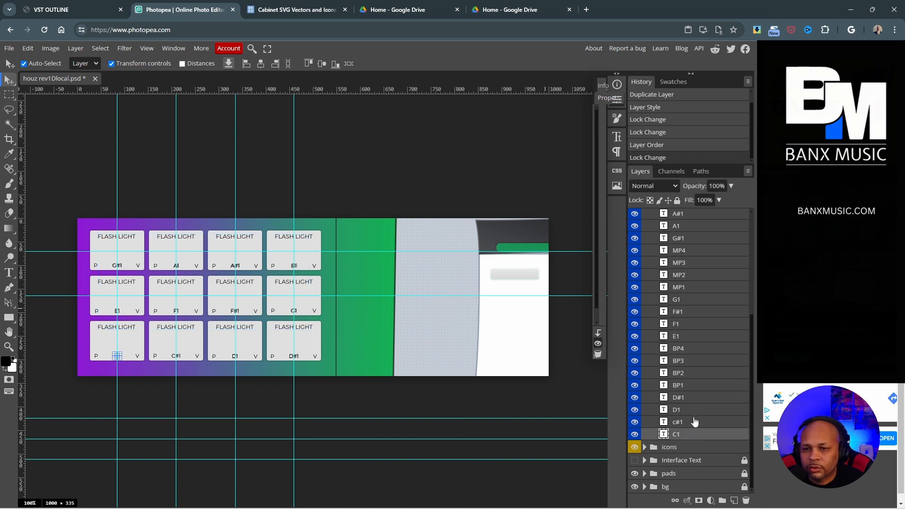
left_click(693, 425, "shift")
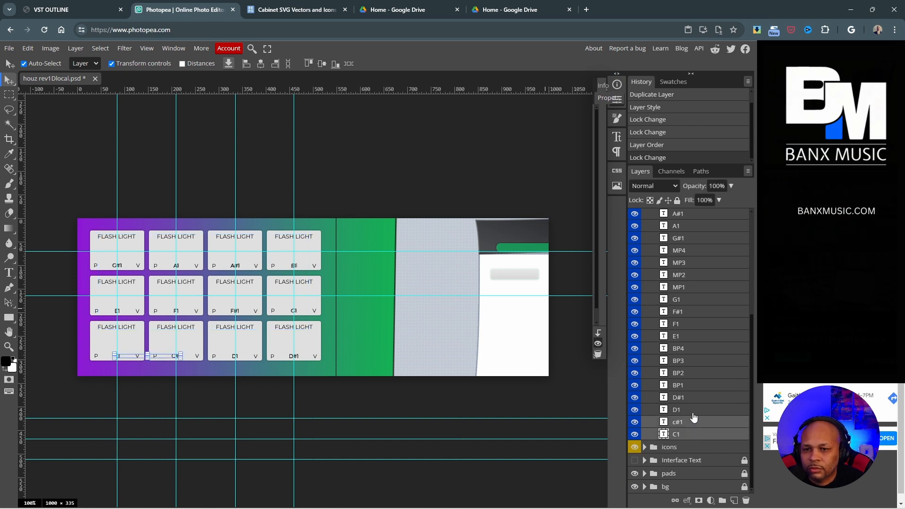
left_click(693, 411, "shift")
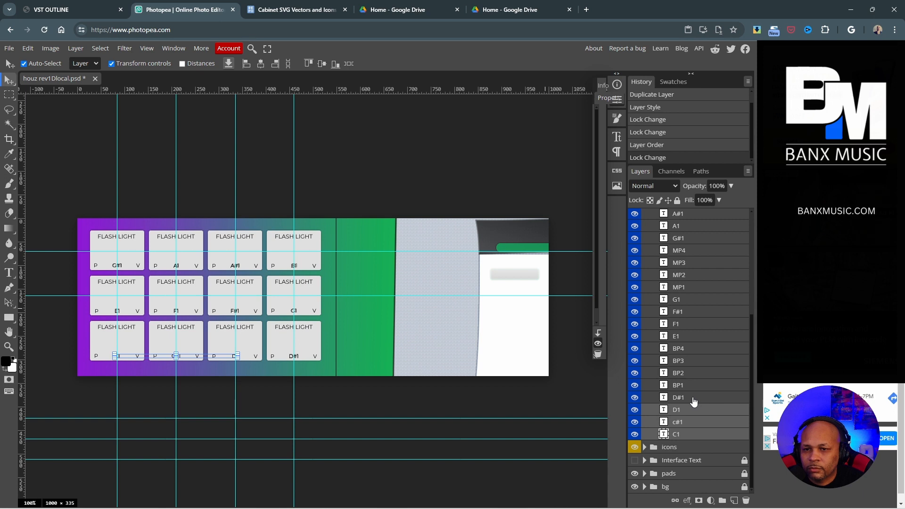
left_click(693, 400, "shift")
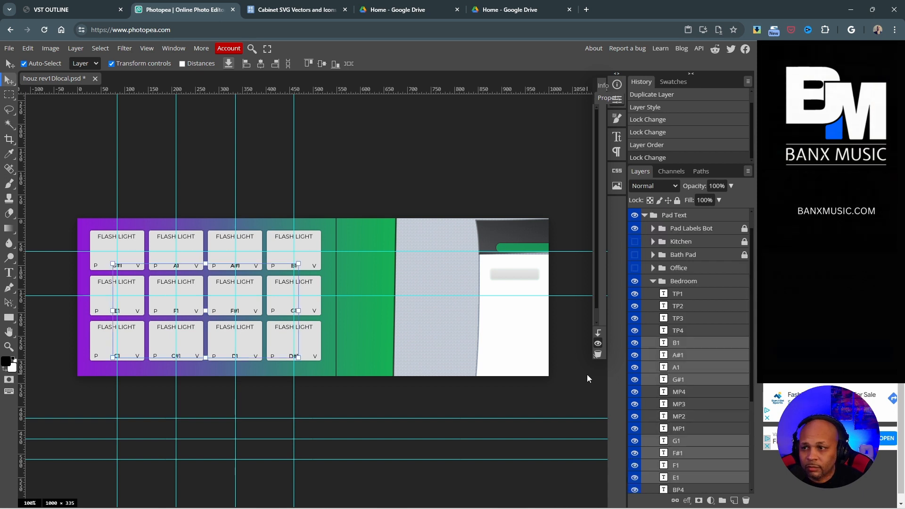
key("Delete")
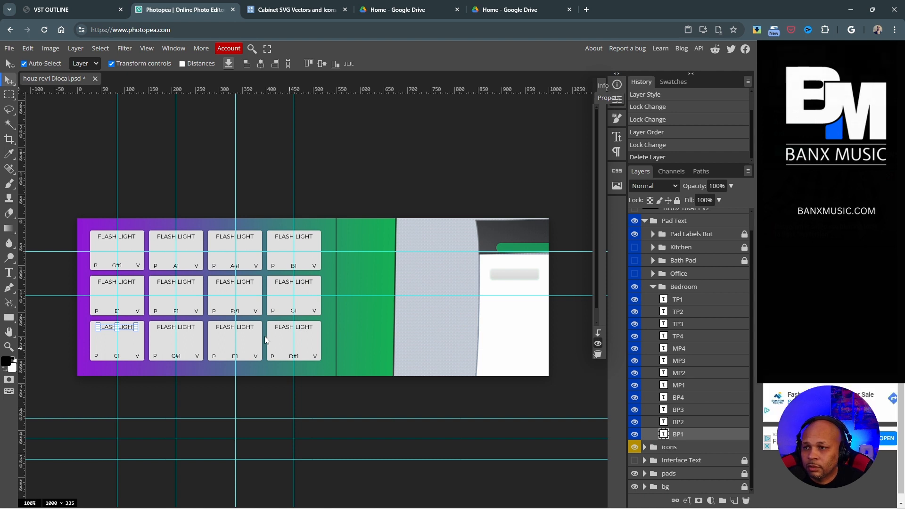
scroll(682, 313, "up", 1)
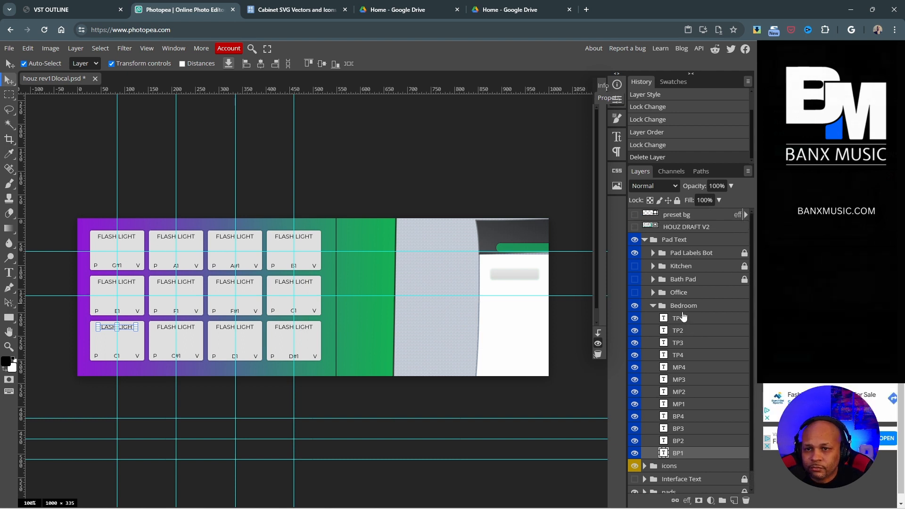
left_click(653, 307)
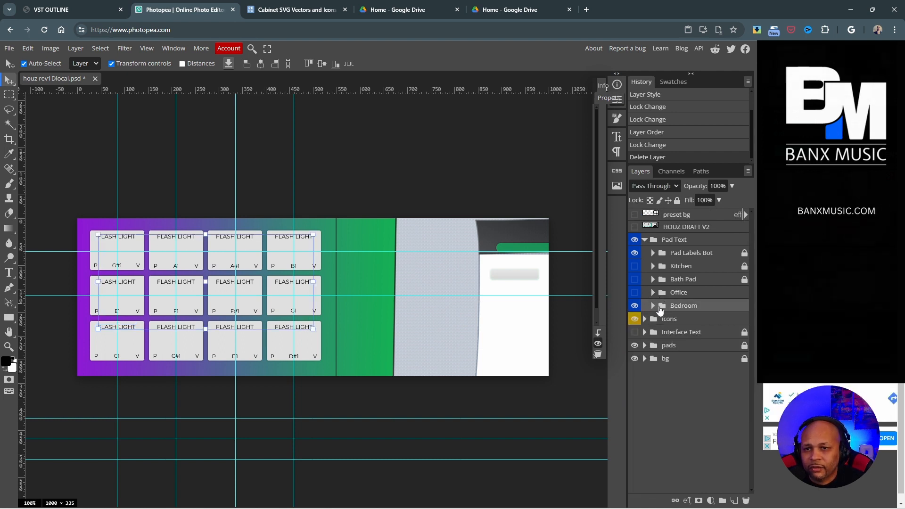
Step: Duplicate the Bath Pad group within Pad Text and rename the copy room2
left_click(667, 284)
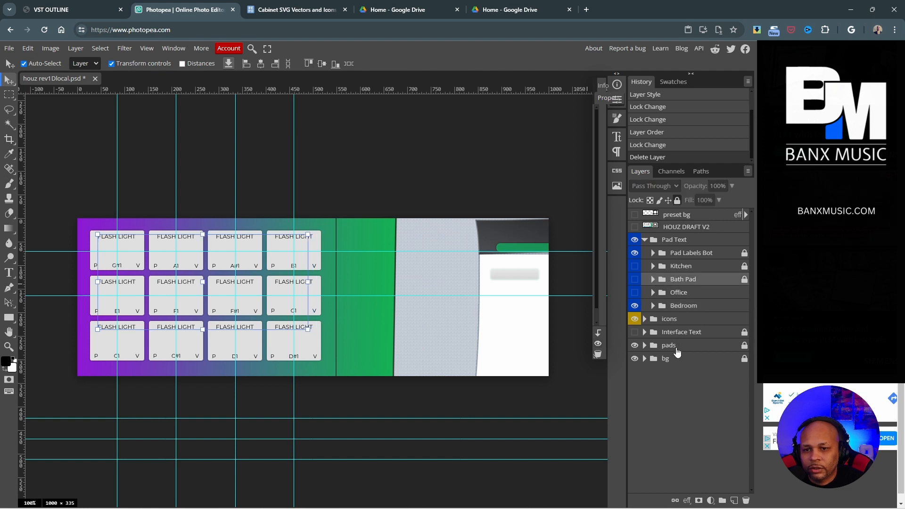
left_click_drag(660, 282, 735, 496)
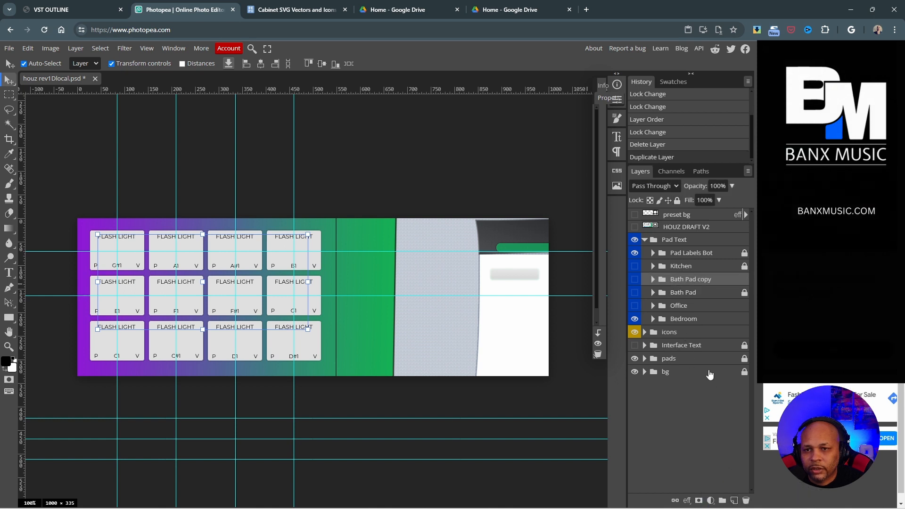
double_click(680, 279)
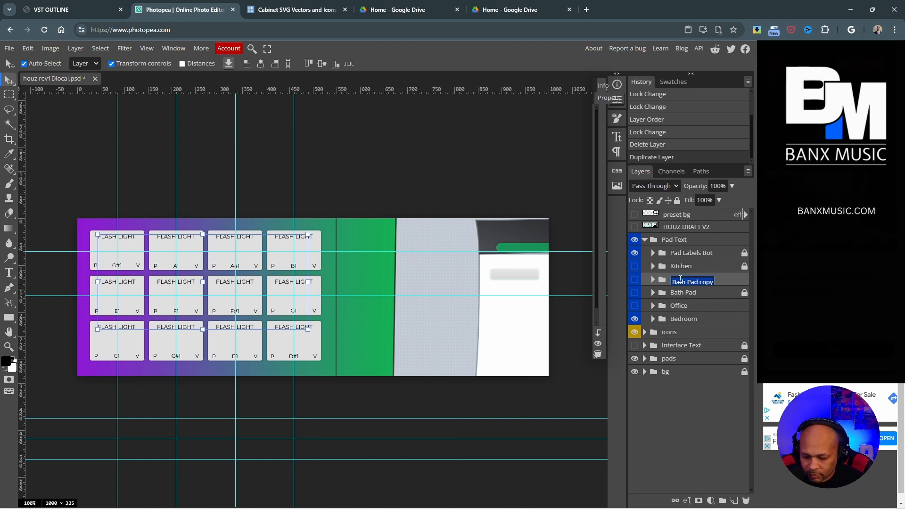
type("room2")
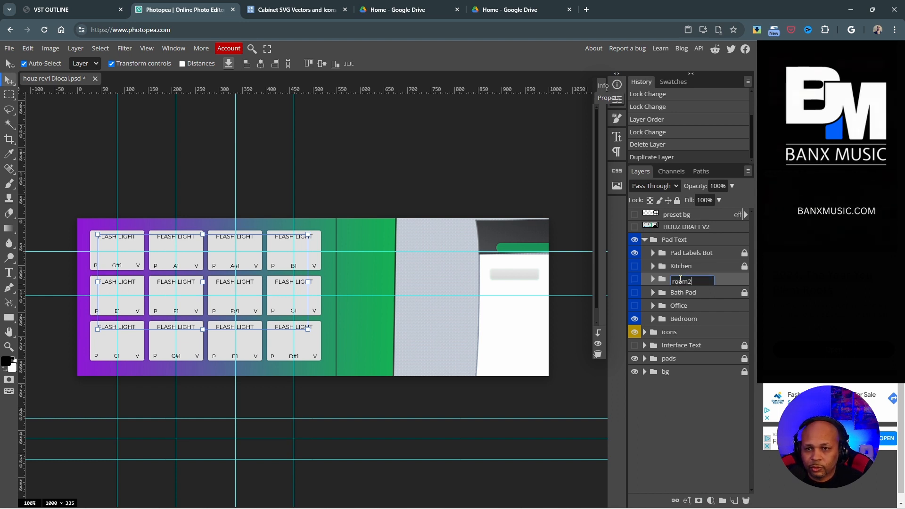
key("Return")
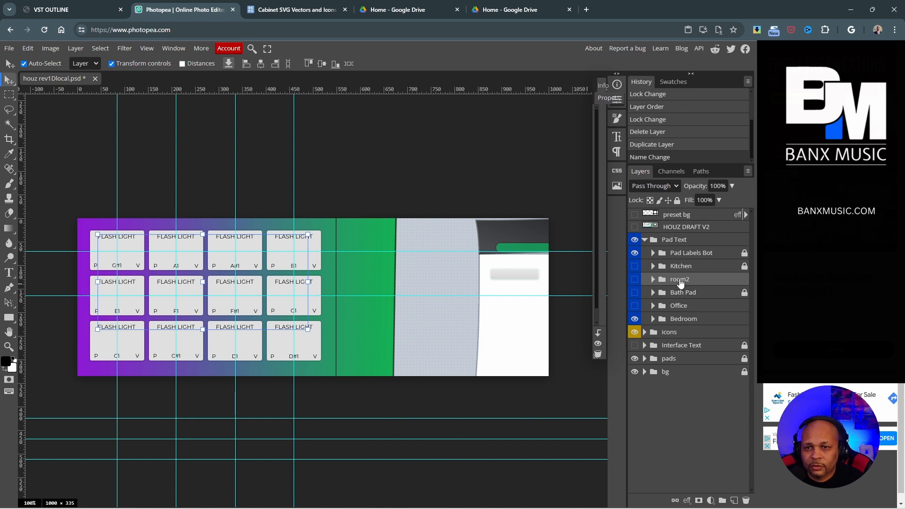
Step: Check the text layers inside the room2 group, and delete the group
left_click(652, 280)
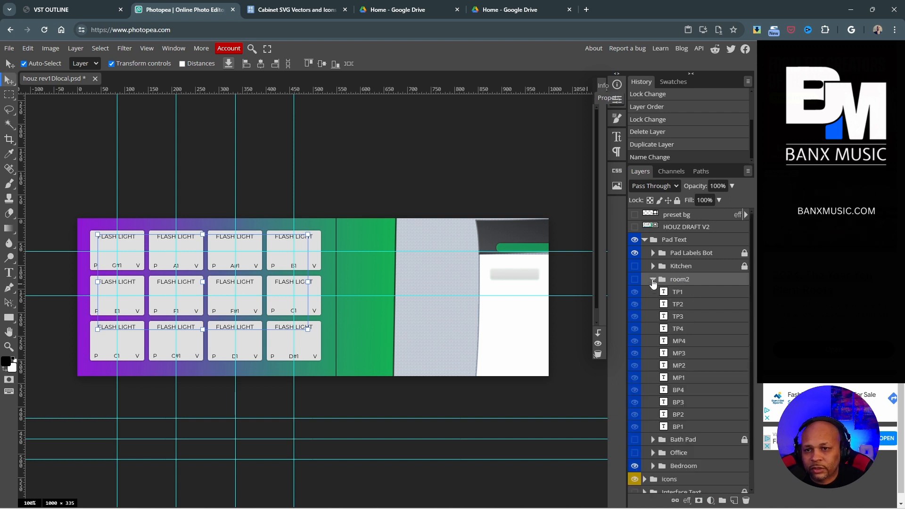
left_click(652, 280)
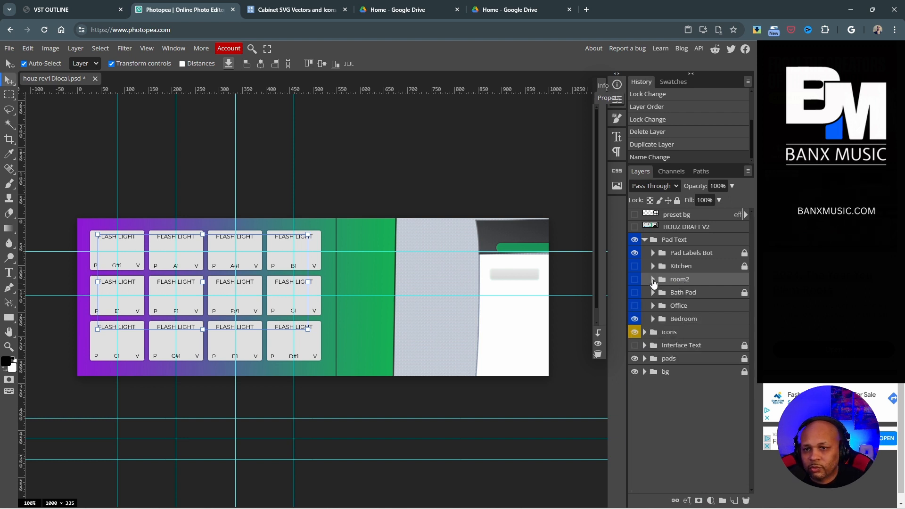
right_click(662, 283)
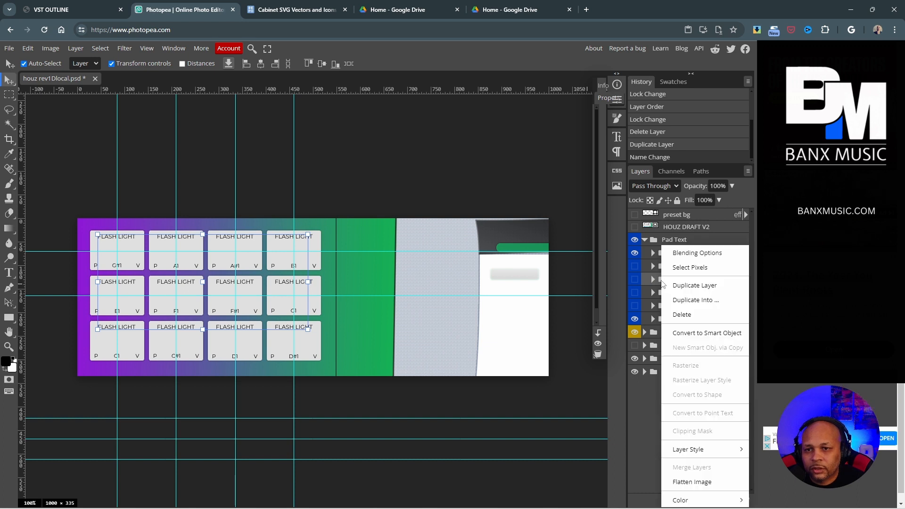
left_click(679, 314)
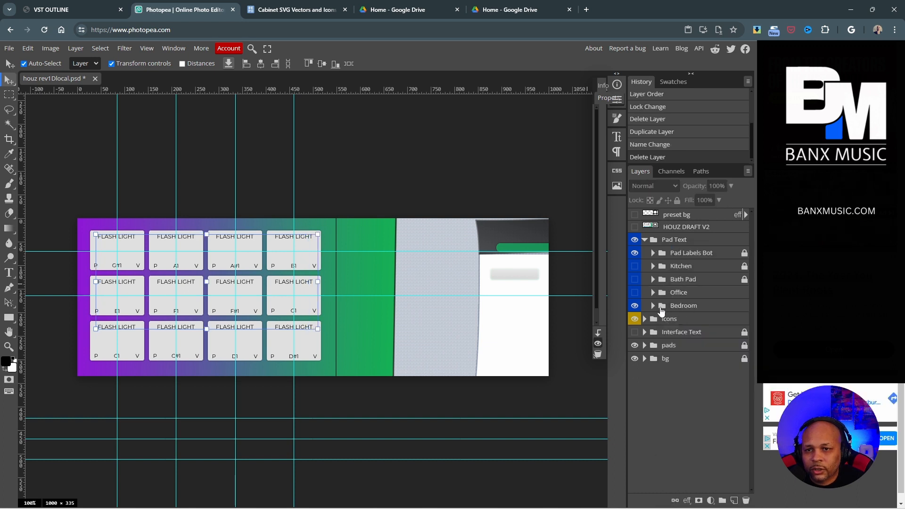
Step: Expand the Bedroom group within Pad Text and set its layer colour label to Red
left_click(653, 307)
scroll(653, 311, "down", 1)
right_click(716, 289)
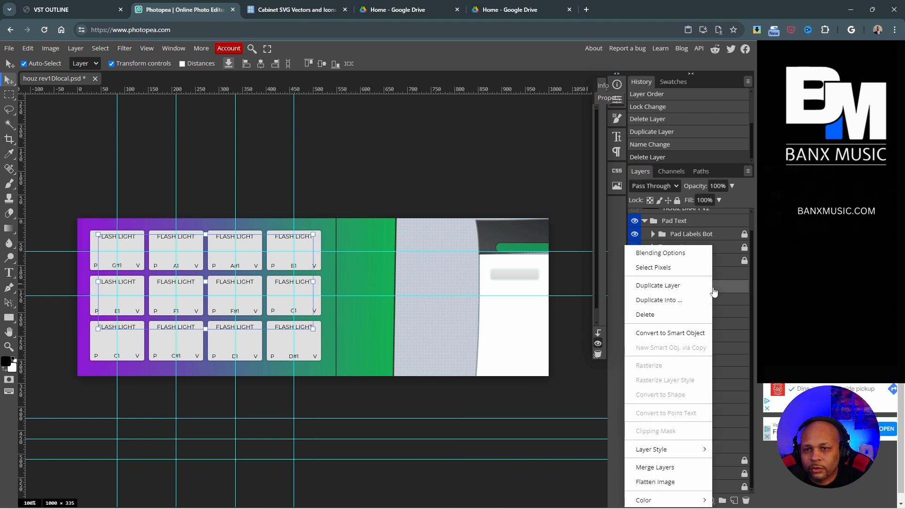
mouse_move(676, 501)
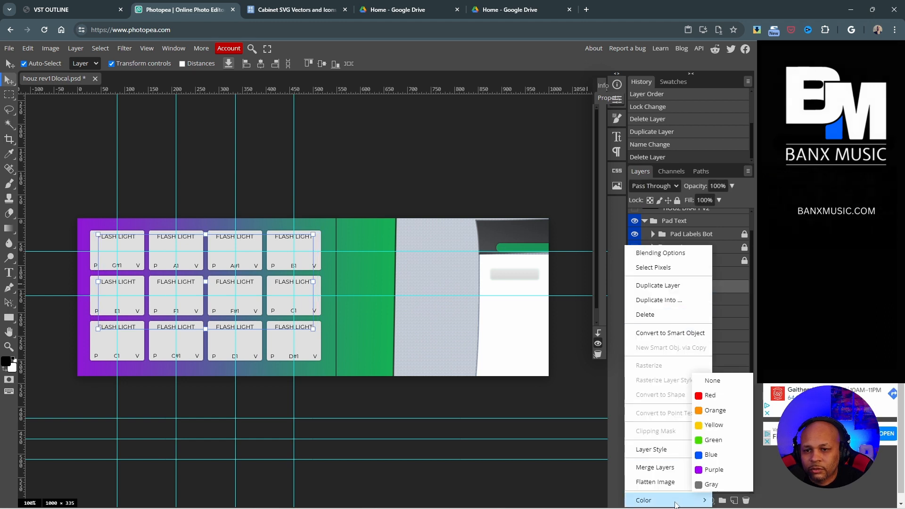
left_click(699, 399)
scroll(699, 341, "up", 1)
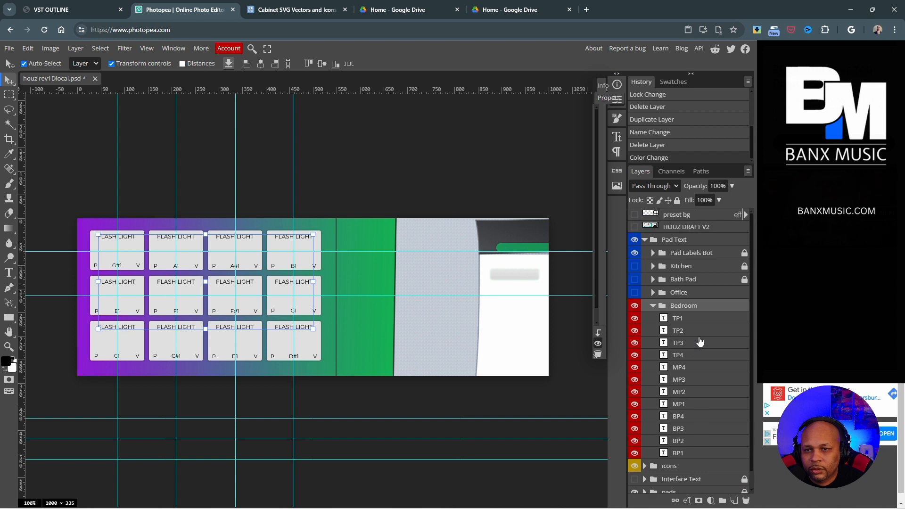
Step: Replace the text of the BP1 layer in the Bedroom pad text group with BED
scroll(696, 328, "down", 1)
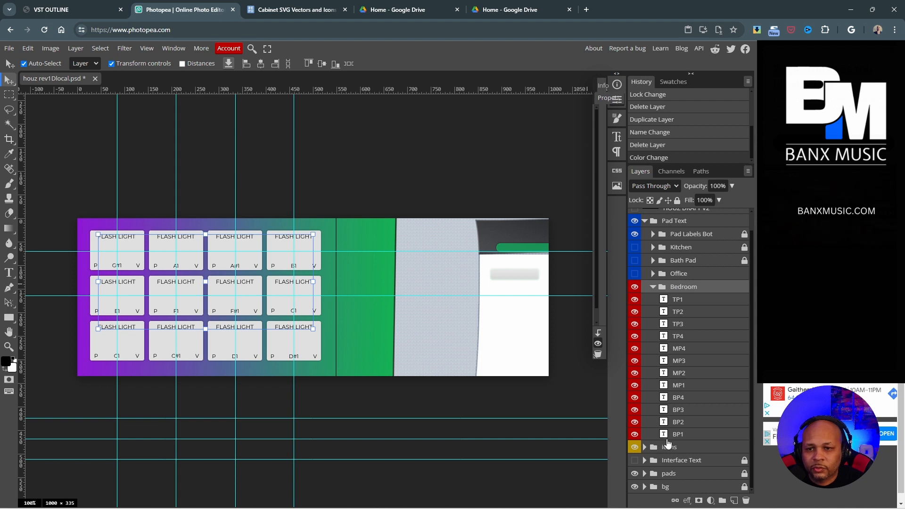
left_click(664, 434)
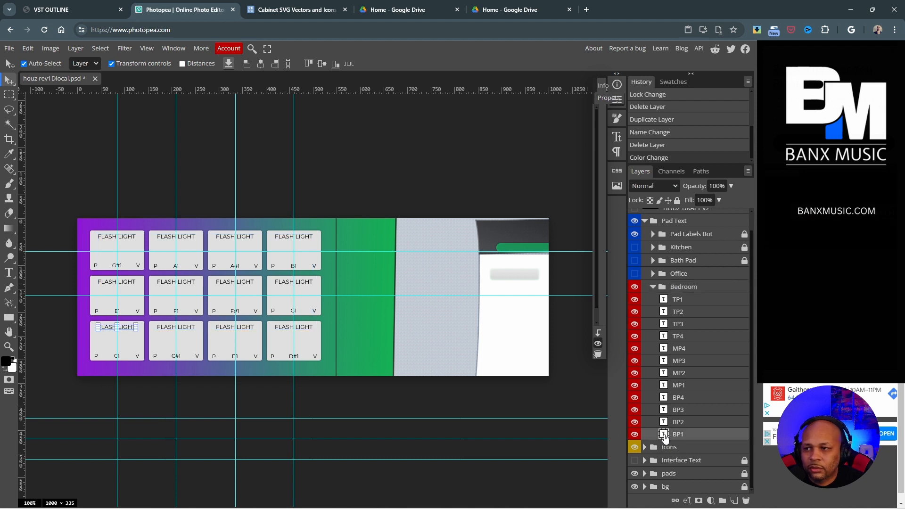
double_click(664, 433)
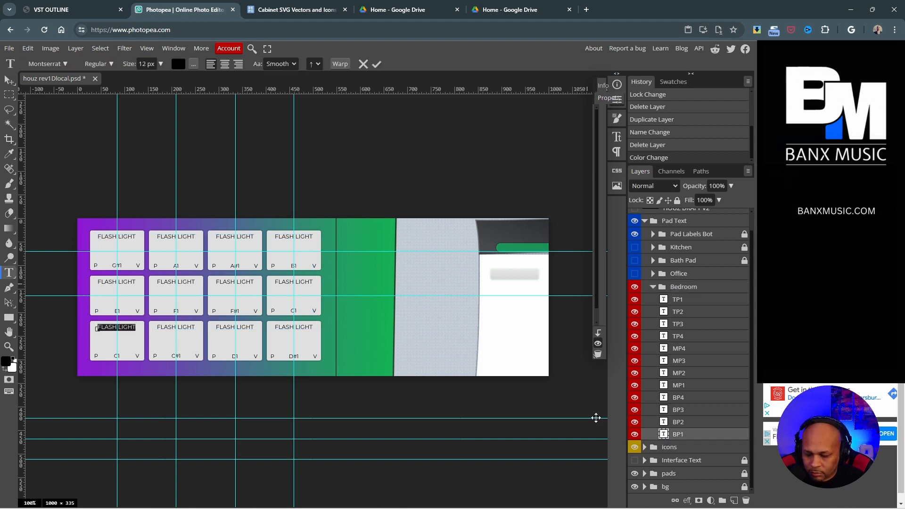
key("BackSpace")
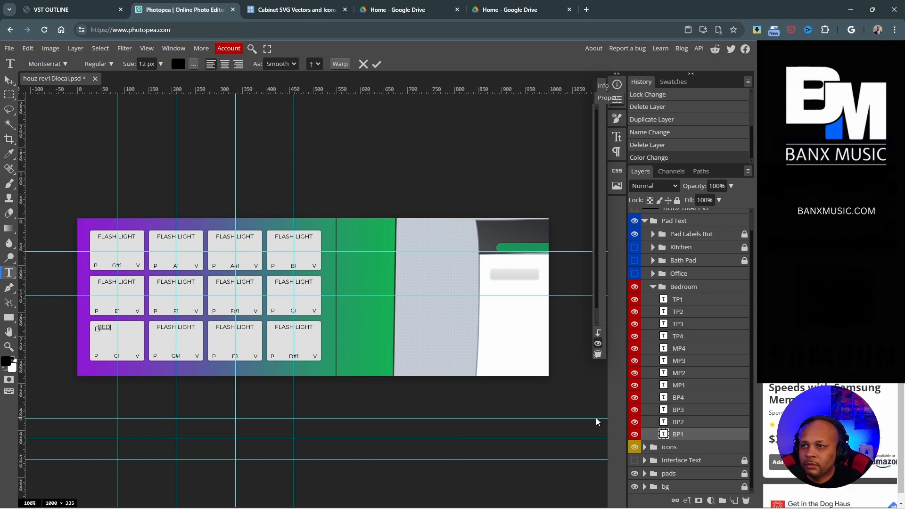
type("BED")
left_click(377, 63)
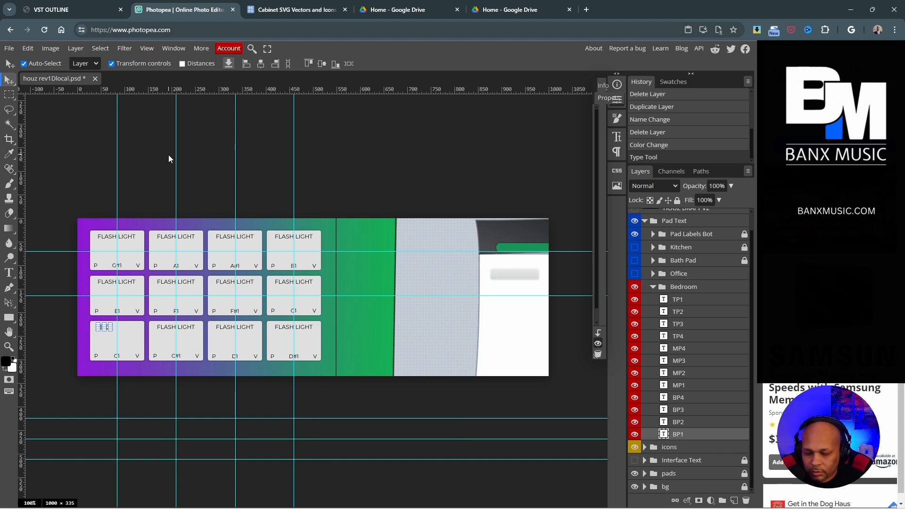
Step: Shift the BED label right until it is centred on the vertical guide of its pad, and deselect it
key("Right")
key("Right")
key("Right")
key("Right")
key("Right")
key("Right")
key("Right")
key("Right")
key("Right")
key("Right")
key("Right")
key("Right")
key("Right")
key("Right")
key("Right")
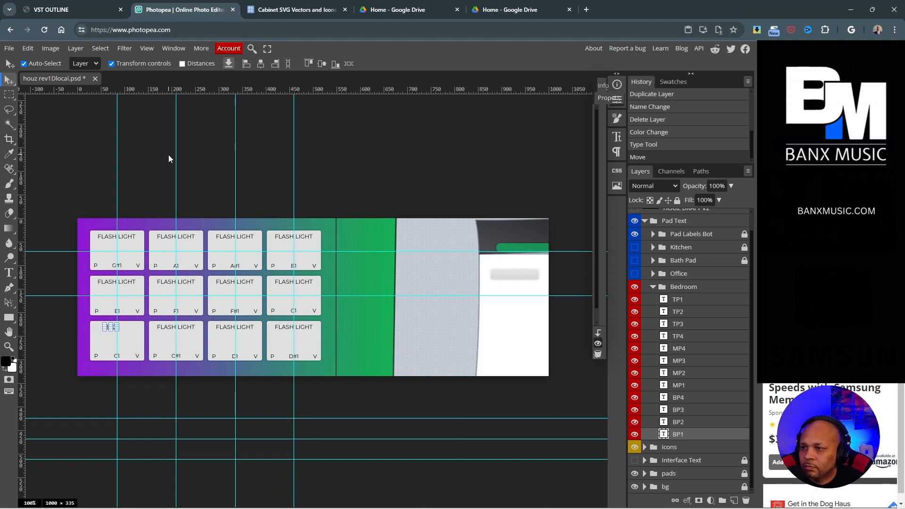
key("Right")
key("Right")
key("Right")
key("Right")
key("Right")
key("Right")
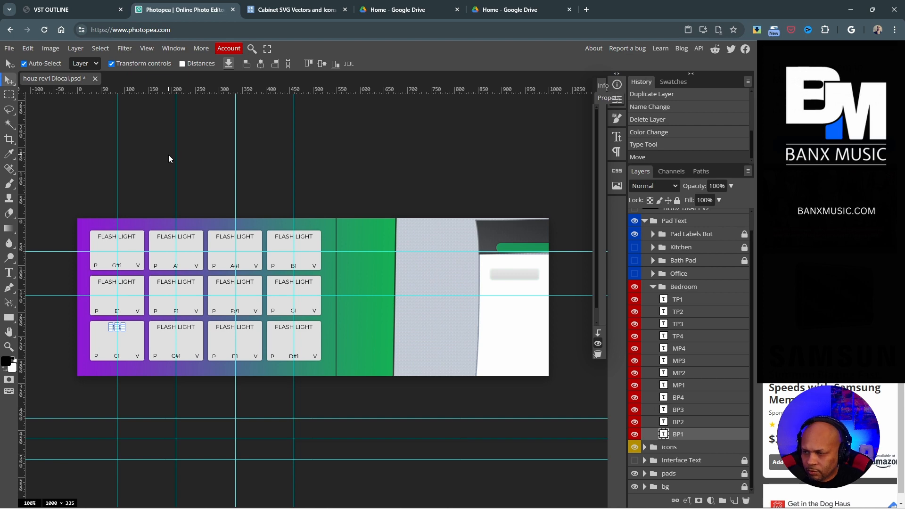
left_click(353, 139)
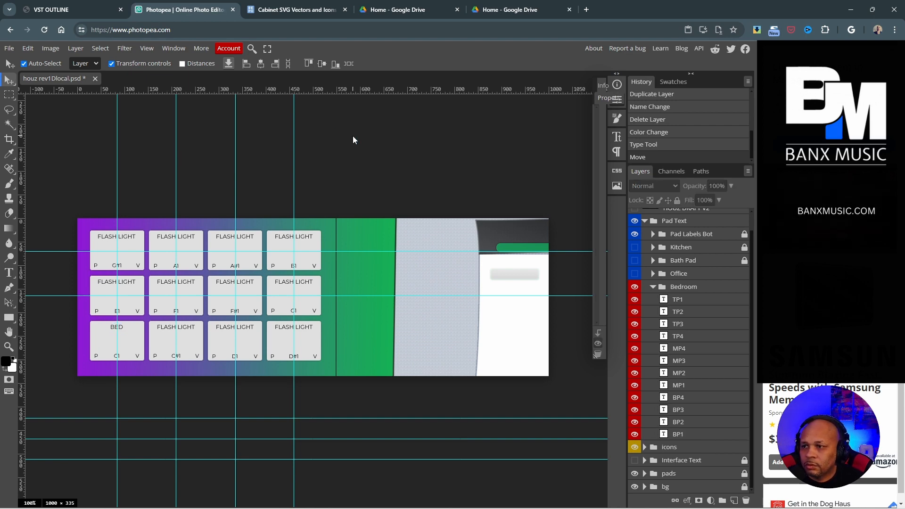
key("alt+Tab")
left_click_drag(666, 55, 904, 47)
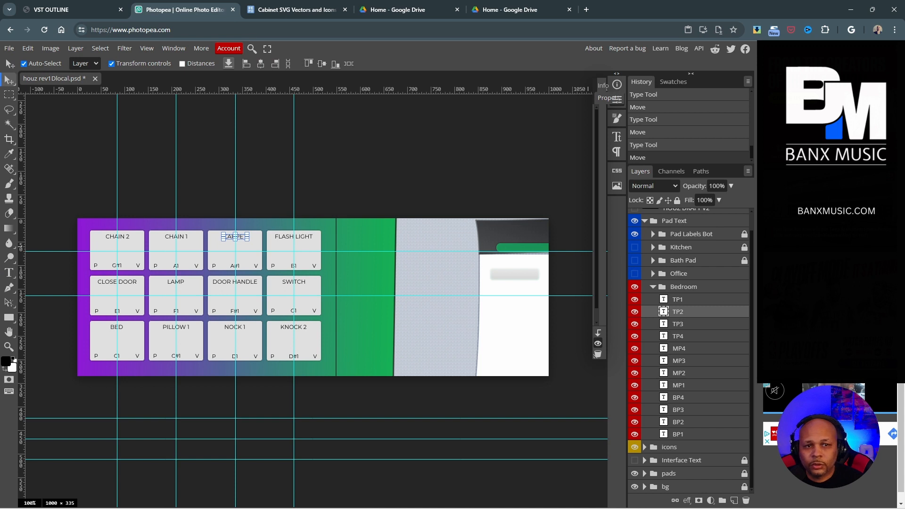
Step: Replace the text of the TP1 layer in the Bedroom pad text group with ZIPPER
double_click(665, 299)
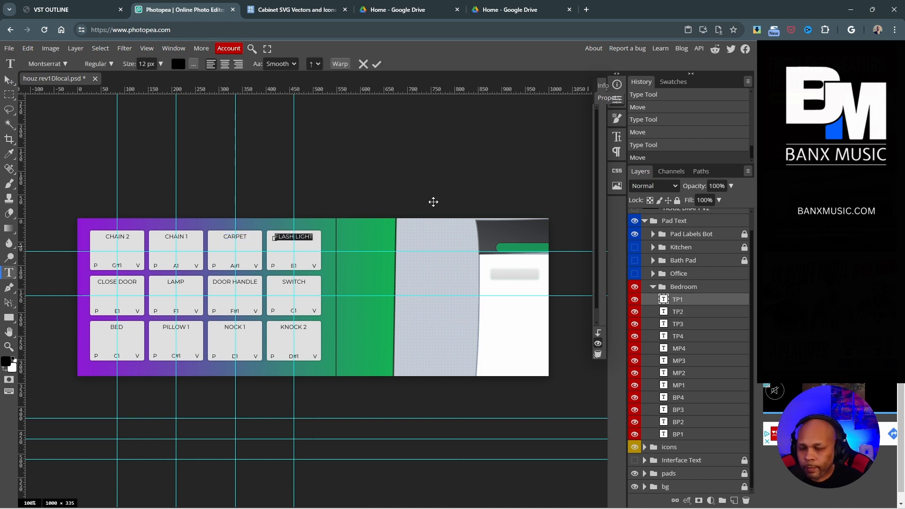
key("BackSpace")
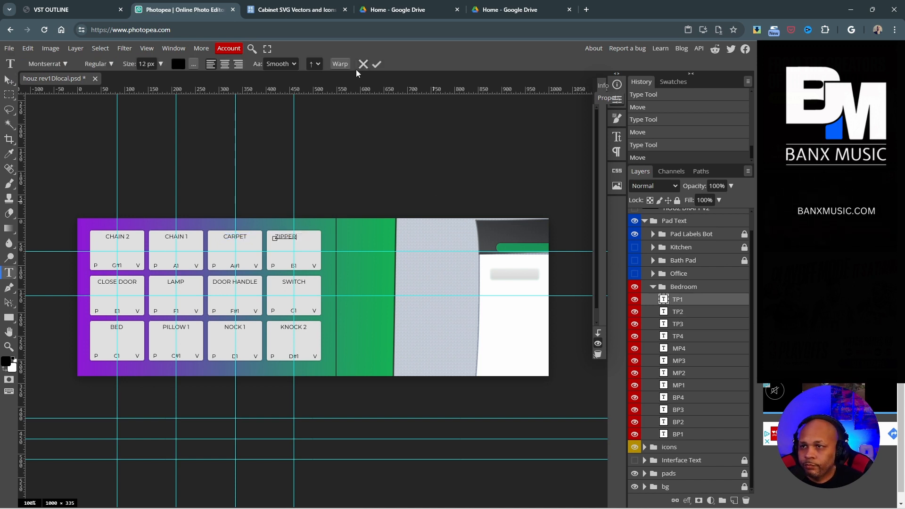
left_click(376, 64)
Step: Shift the ZIPPER label right until it is centred on the vertical guide of its pad
key("Right")
key("Right")
key("Right")
key("Right")
key("Right")
key("Right")
key("Right")
key("Right")
key("Right")
key("Right")
key("Right")
key("Right")
key("Right")
key("Right")
key("Right")
key("Right")
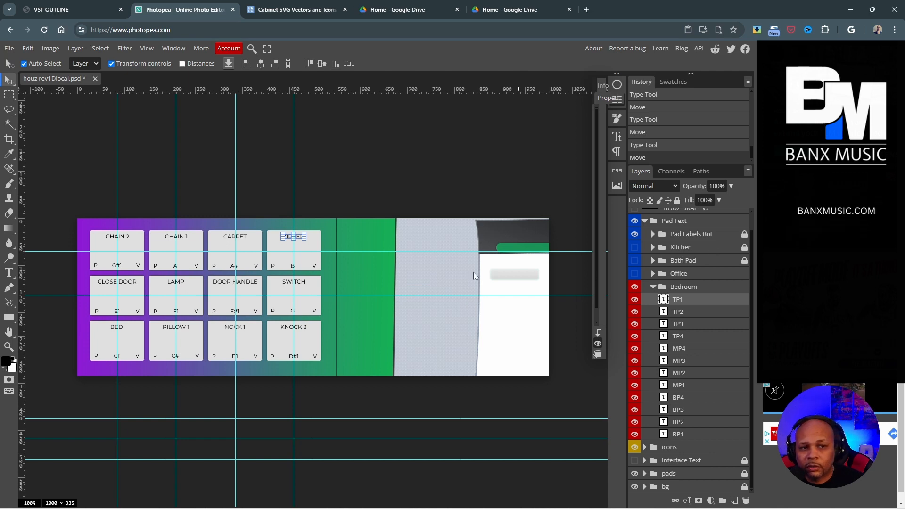
Step: Save the document as a PSD and deselect the ZIPPER label
left_click(9, 48)
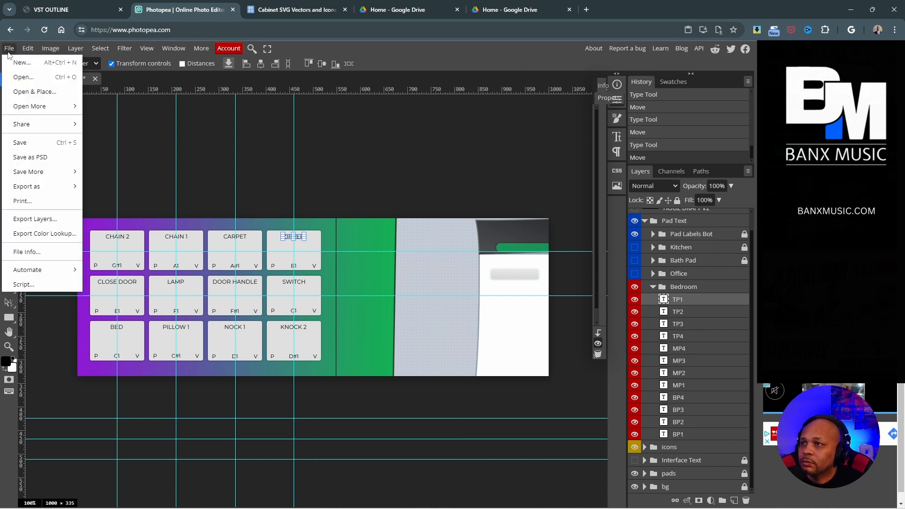
left_click(29, 156)
left_click(340, 203)
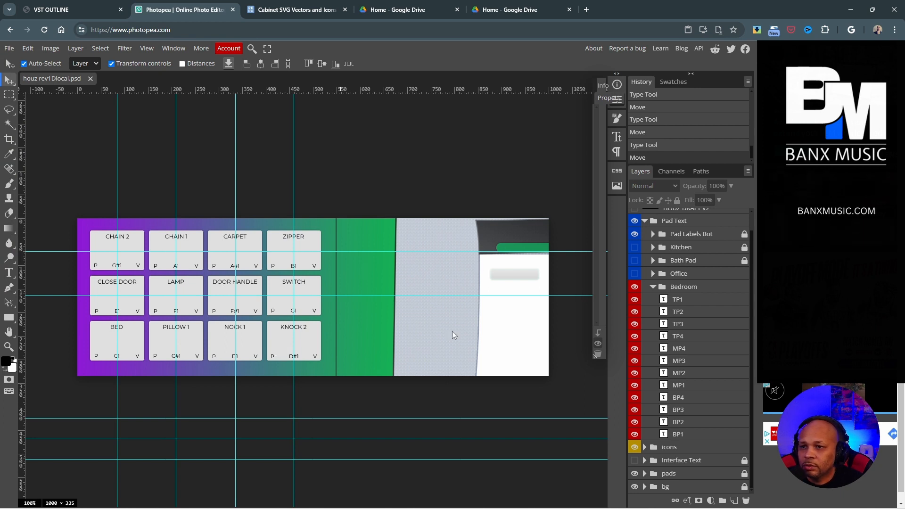
Step: Lock the Bedroom group within Pad Text and collapse it
left_click(742, 289)
left_click(677, 200)
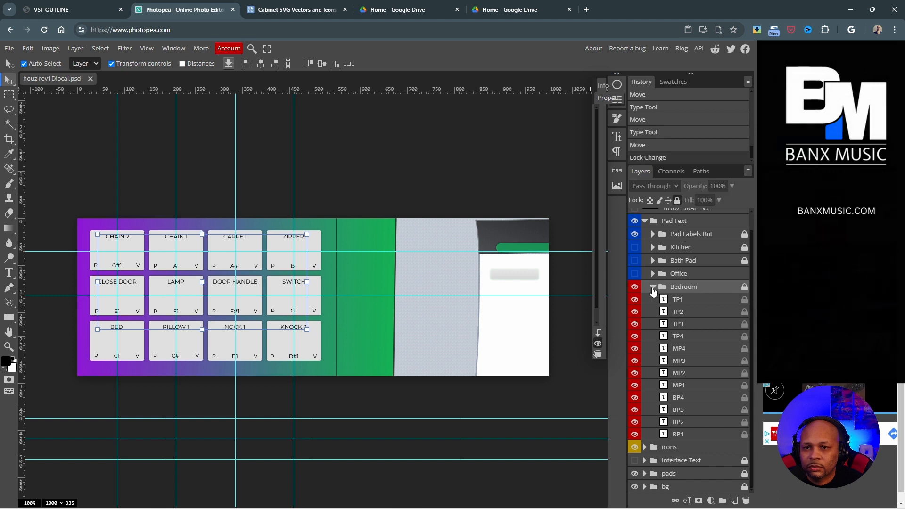
left_click(653, 288)
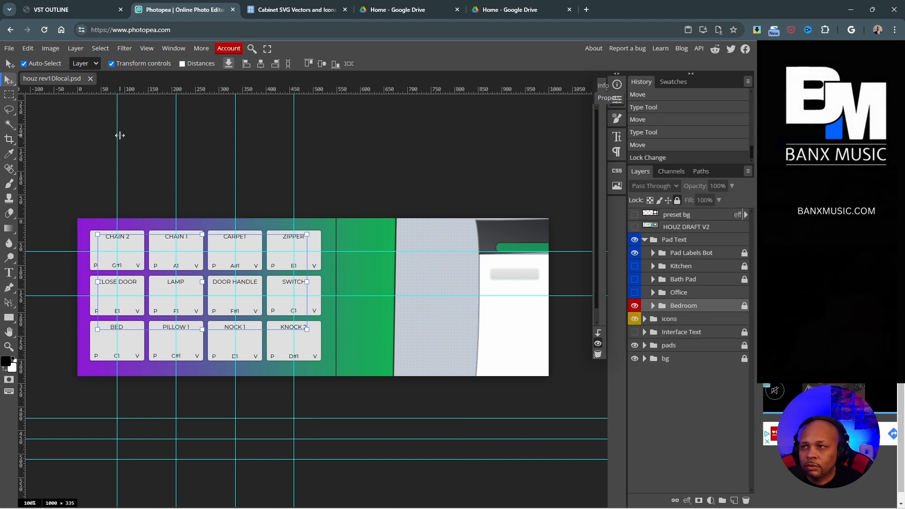
Step: Save the document with the locked Bedroom text group, and clear the layer selection
left_click(10, 48)
left_click(34, 141)
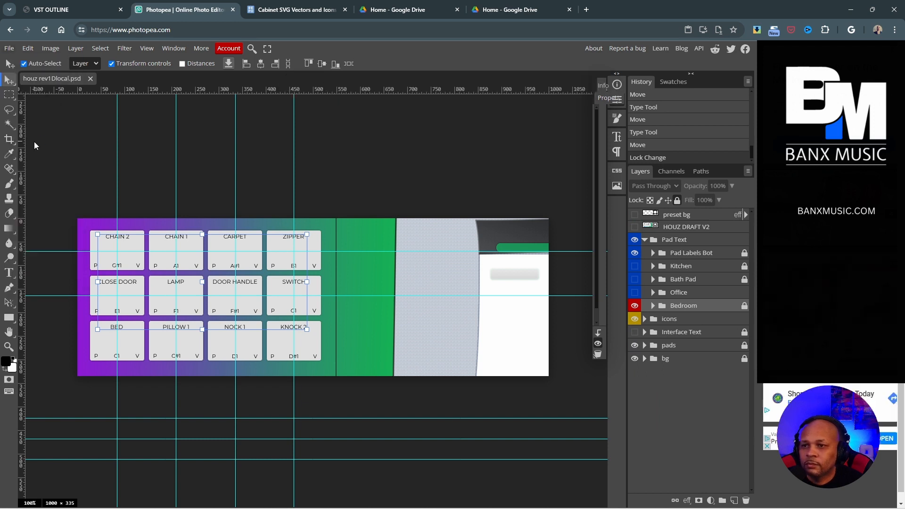
left_click(358, 171)
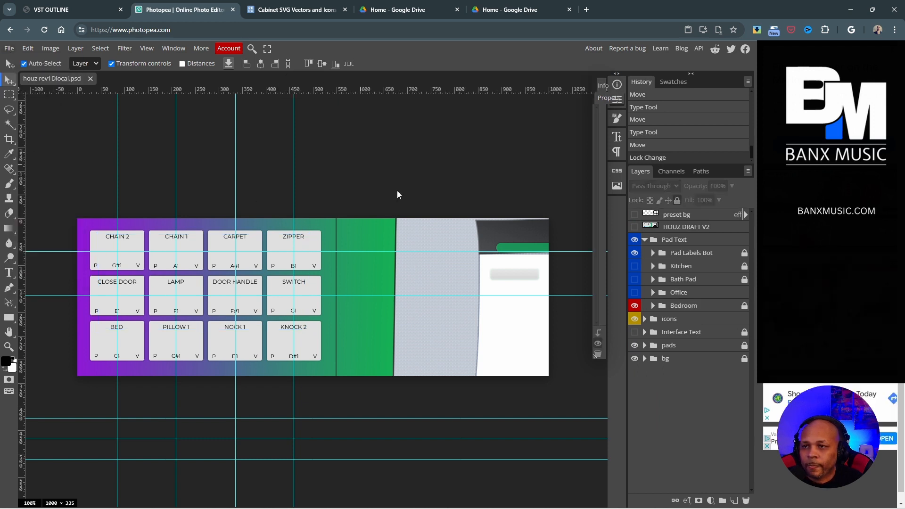
Step: Place the mattress-foam icon SVG from the bedroom folder into the Bedroom group within icons, and make it visible
left_click(644, 319)
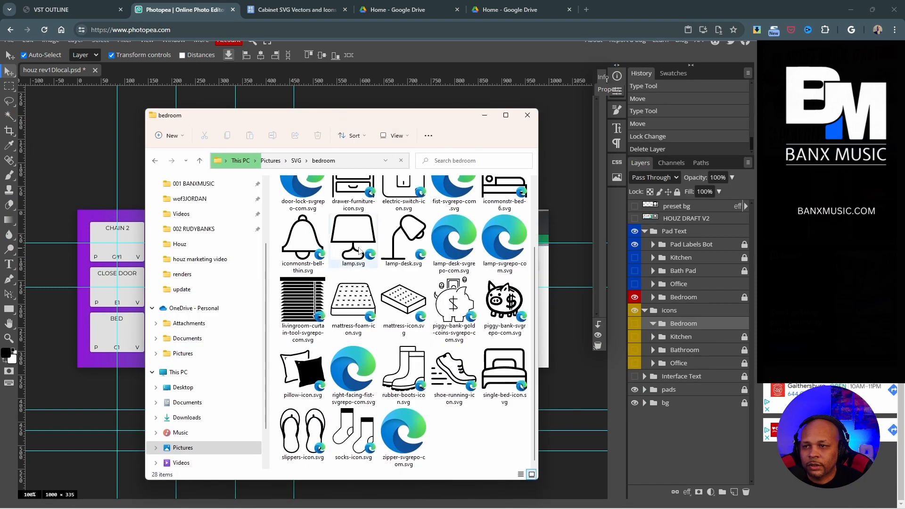
left_click(345, 308)
left_click_drag(345, 308, 680, 329)
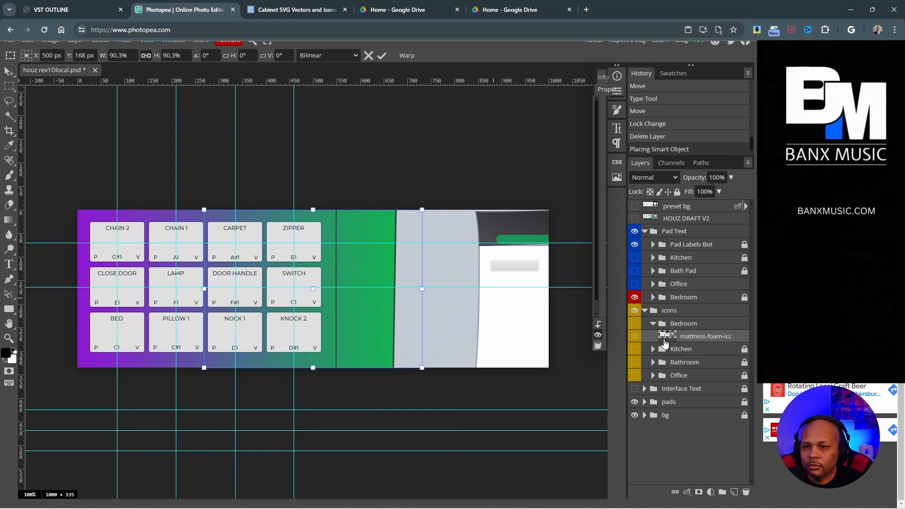
key("Return")
left_click(636, 346)
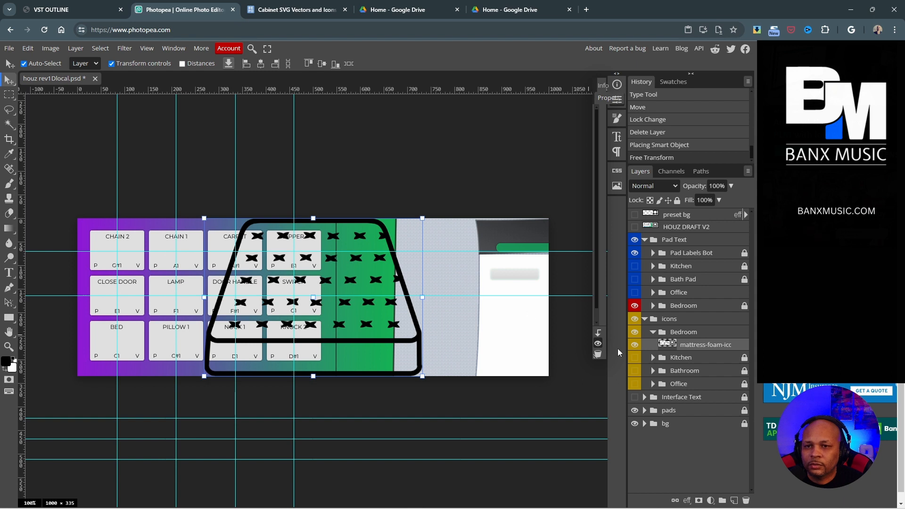
Step: Scale the mattress-foam icon to 10% and deselect it
left_click(28, 48)
mouse_move(73, 281)
left_click(142, 297)
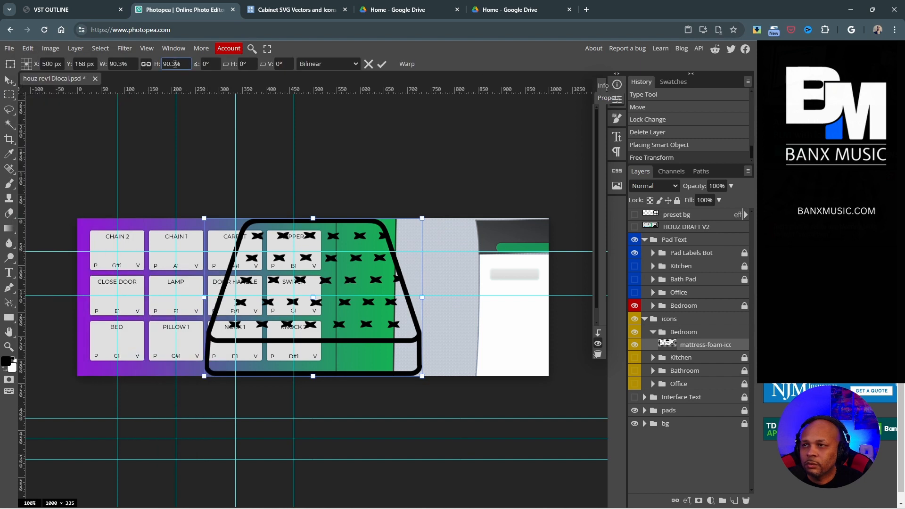
left_click(176, 64)
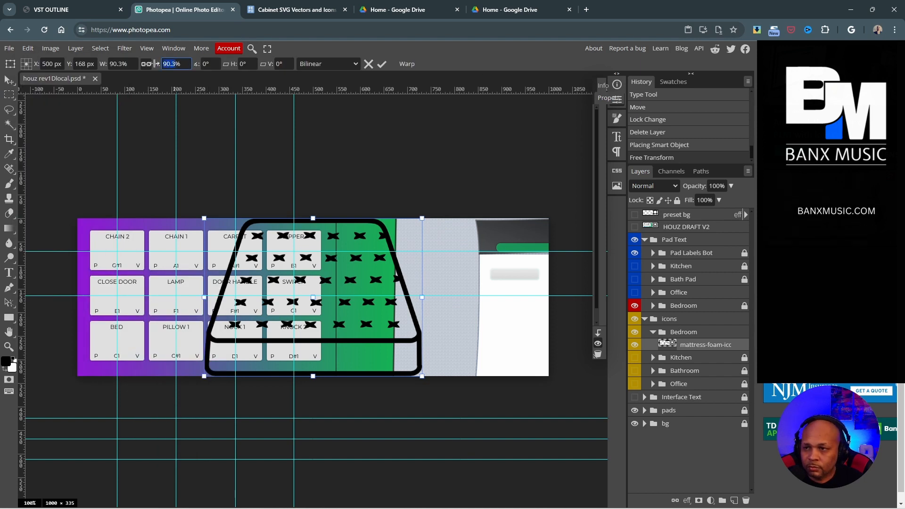
type("10")
key("Return")
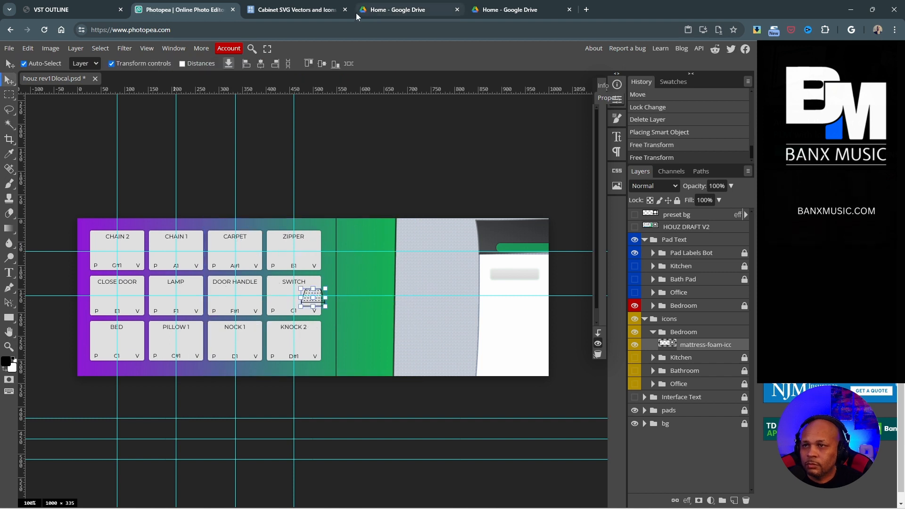
left_click(318, 180)
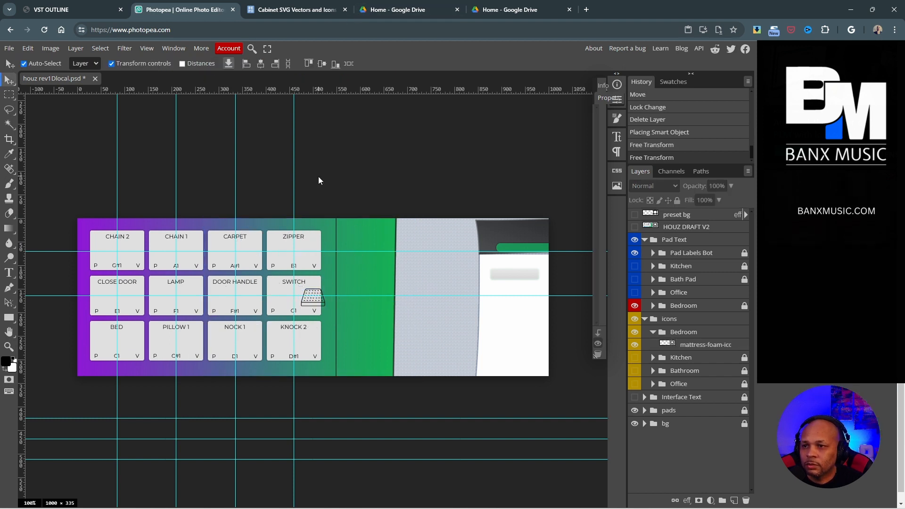
Step: Move the mattress-foam icon onto the BED pad, centred below its label at about X 85 px, Y 261 px
left_click(312, 295)
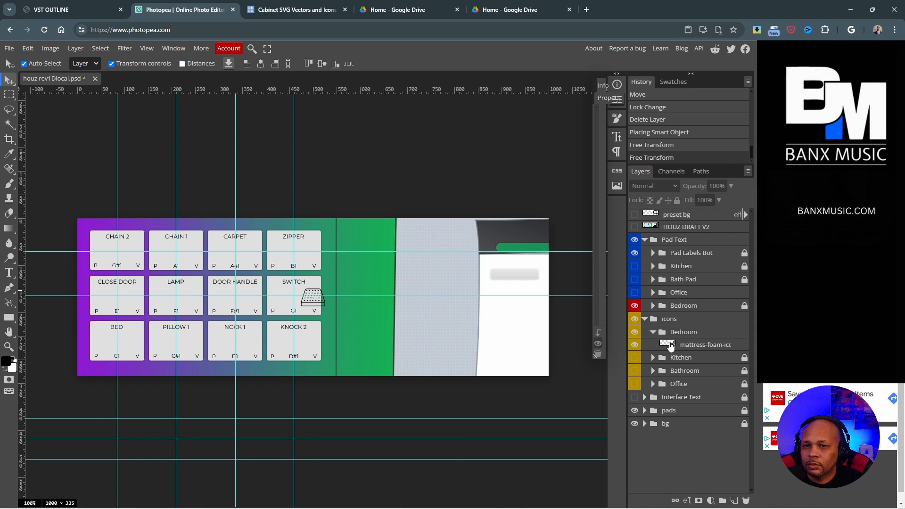
key("Left")
key("Left")
key("Left")
key("Left")
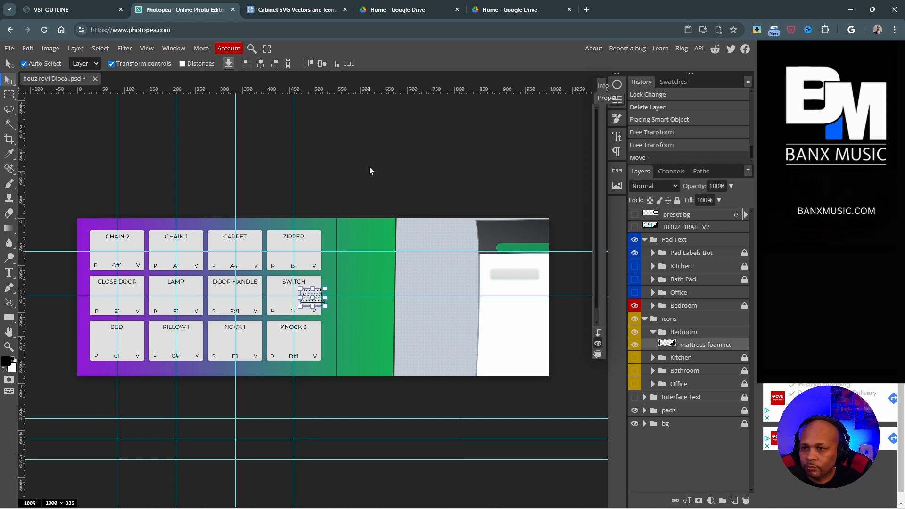
key("shift+Down")
key("shift+Down")
key("shift+Down")
key("shift+Down")
key("shift+Down")
key("shift+Down")
key("shift+Down")
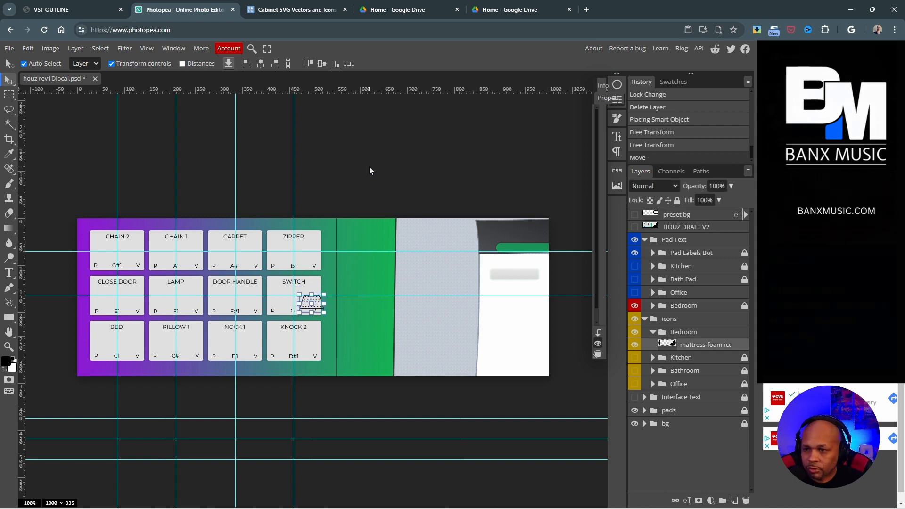
key("shift+Down")
key("shift+Down")
key("shift+Left")
key("shift+Left")
key("shift+Left")
key("shift+Left")
key("shift+Left")
key("shift+Left")
key("shift+Left")
key("shift+Left")
key("shift+Left")
key("shift+Left")
key("shift+Left")
key("shift+Left")
key("shift+Left")
key("shift+Left")
key("shift+Left")
key("shift+Left")
key("shift+Left")
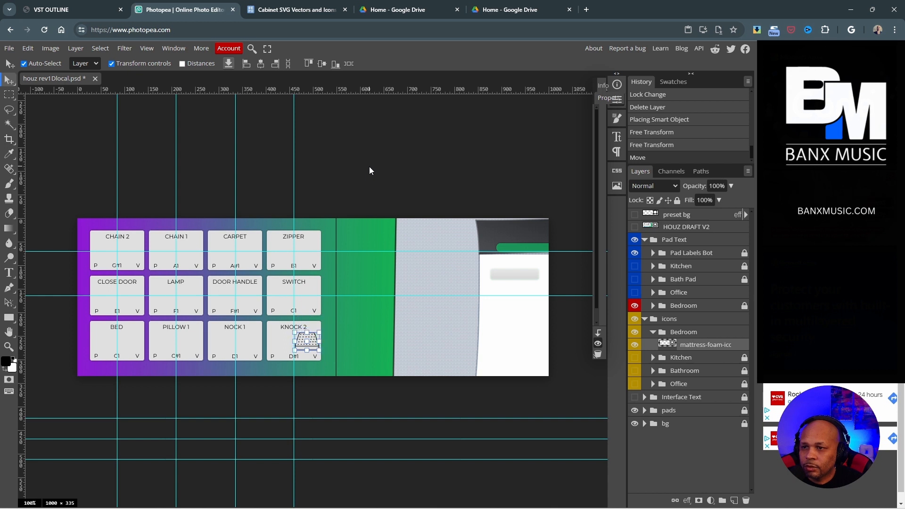
key("shift+Left")
key("shift+Left")
key("shift+Left")
key("shift+Left")
key("shift+Left")
key("shift+Left")
key("shift+Left")
key("shift+Left")
key("shift+Left")
key("shift+Left")
key("shift+Left")
key("shift+Left")
key("shift+Left")
key("shift+Left")
key("shift+Left")
key("shift+Left")
key("shift+Left")
key("shift+Left")
key("shift+Left")
key("shift+Left")
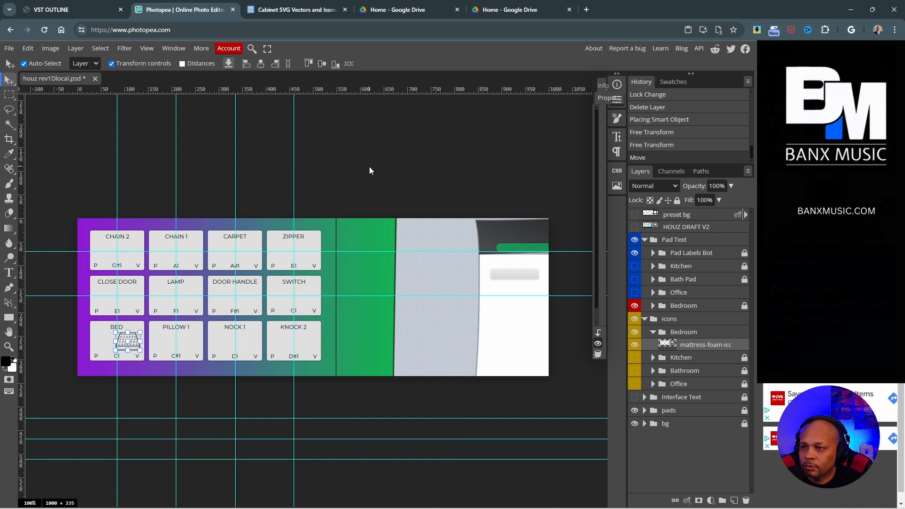
key("Left")
key("Left")
key("Left")
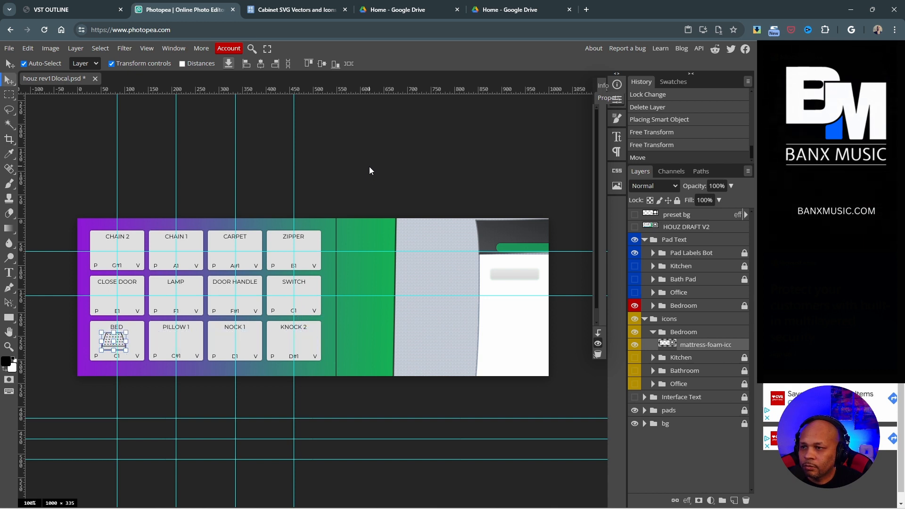
key("Right")
key("Right")
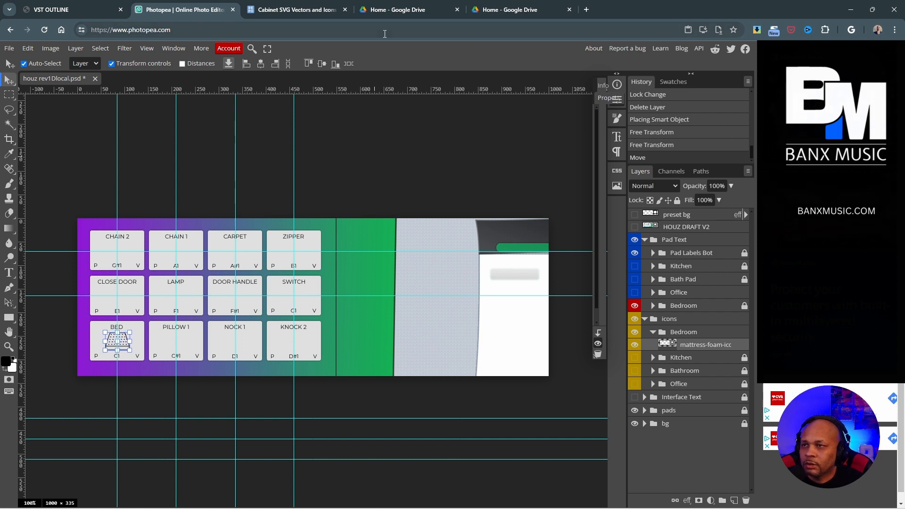
Step: Scale the mattress-foam icon on the BED pad down to 8% in both width and height
left_click(29, 49)
mouse_move(79, 283)
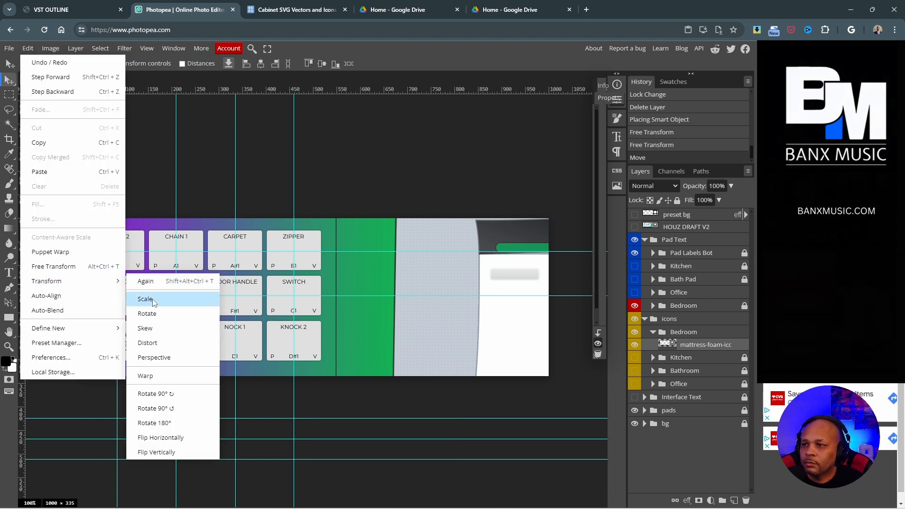
left_click(152, 302)
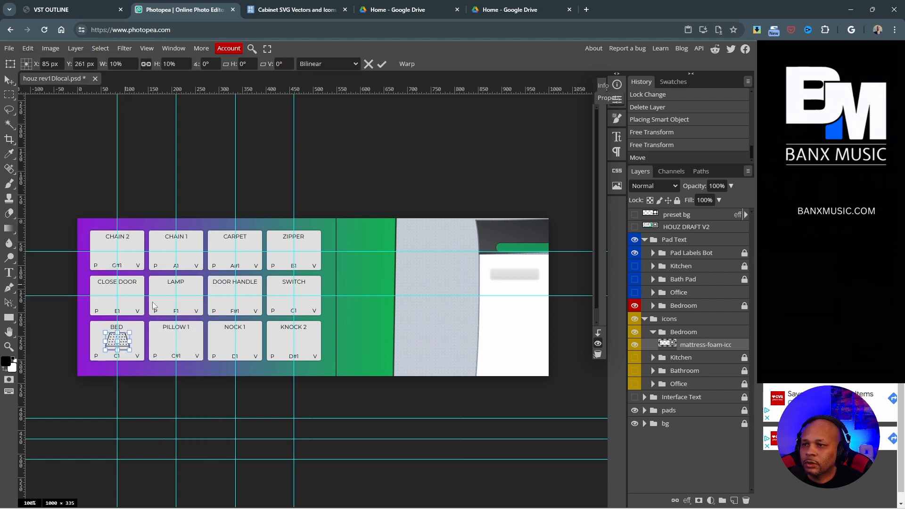
left_click(174, 64)
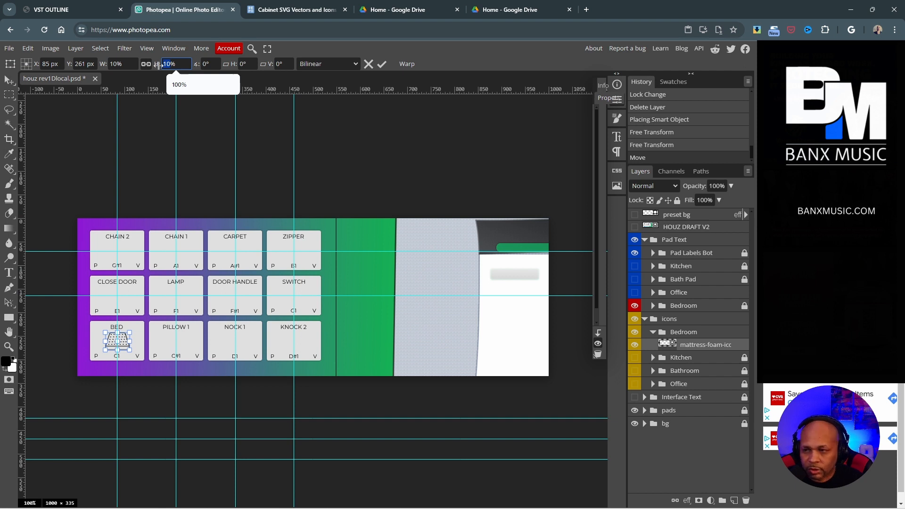
type("8")
key("Return")
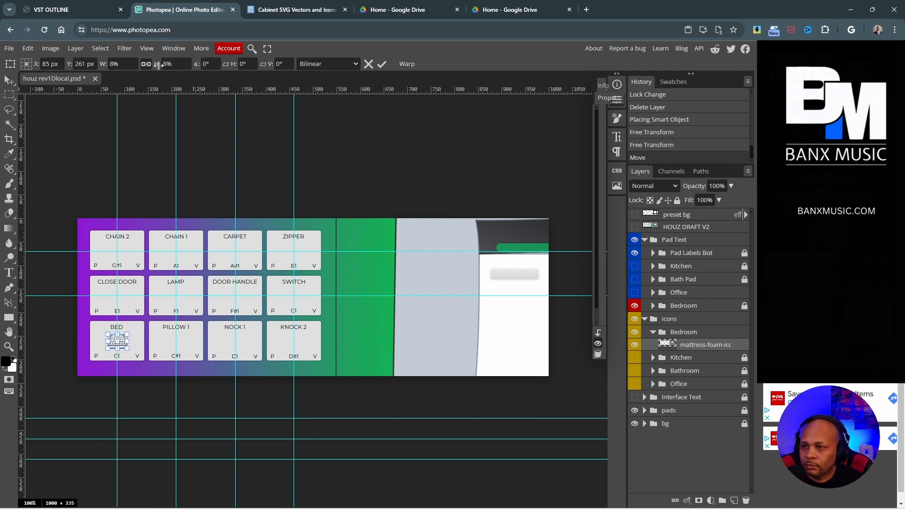
left_click(382, 63)
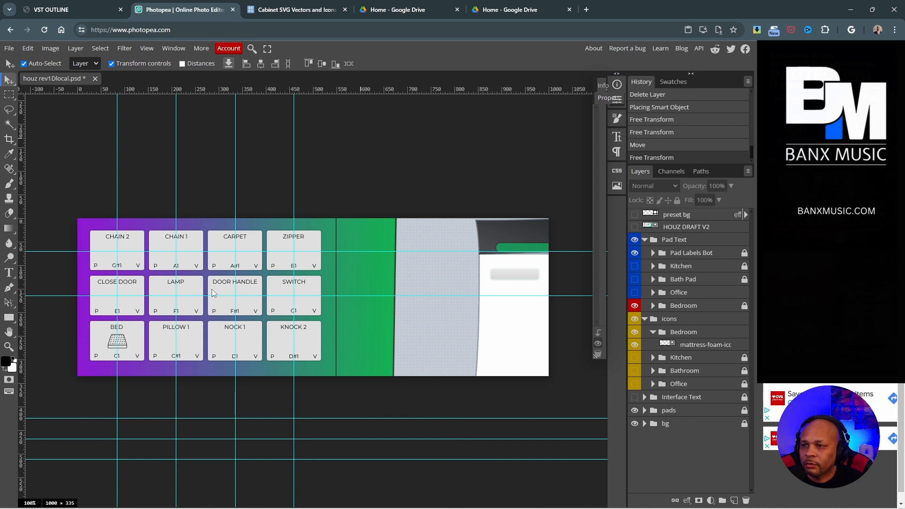
left_click(119, 341)
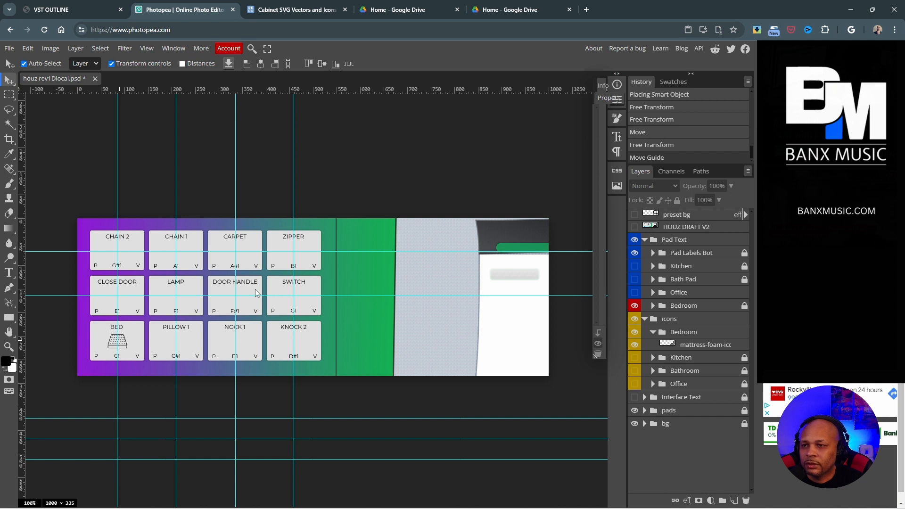
Step: Set the fill of the Bedroom group within icons to 80%, clear the selection and save the document
left_click(683, 335)
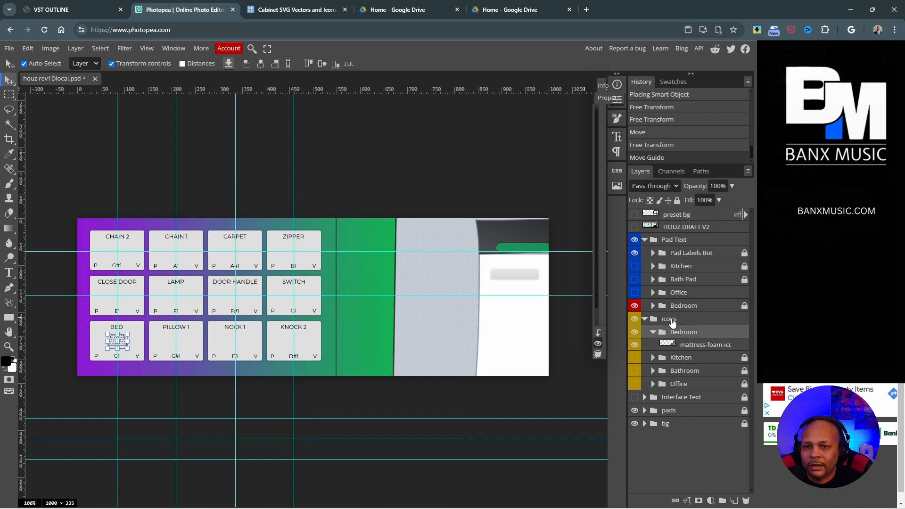
left_click(671, 320)
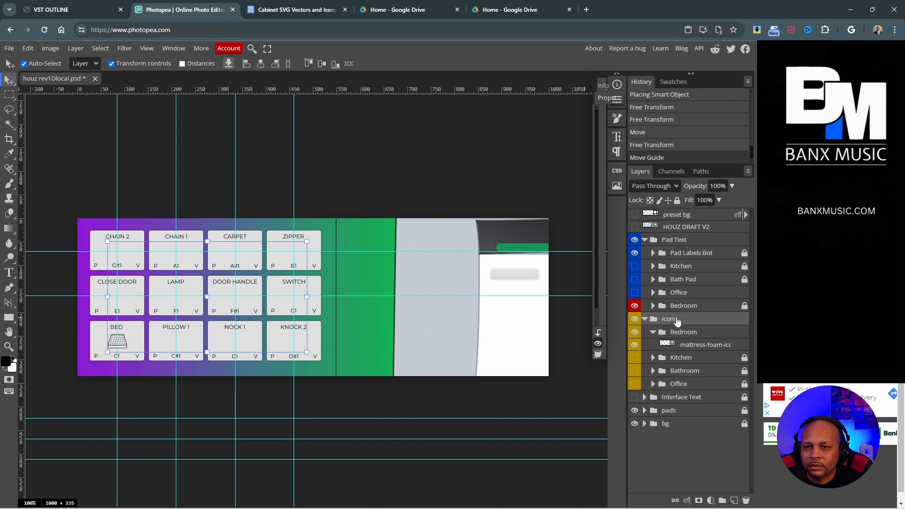
left_click(681, 359)
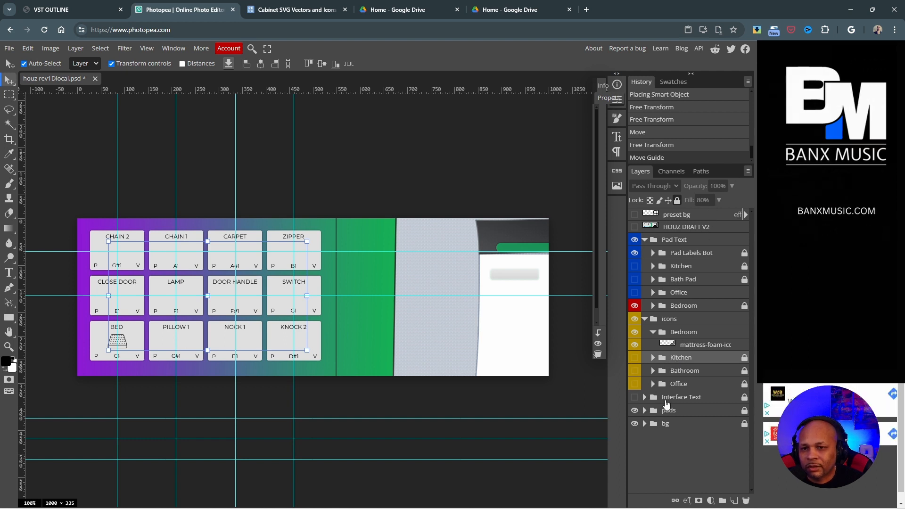
left_click(679, 333)
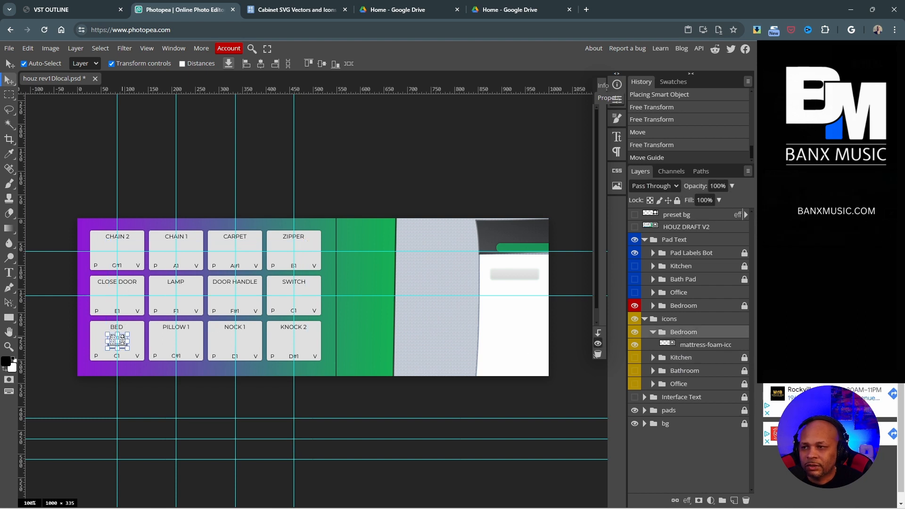
left_click(718, 201)
left_click_drag(714, 215, 692, 202)
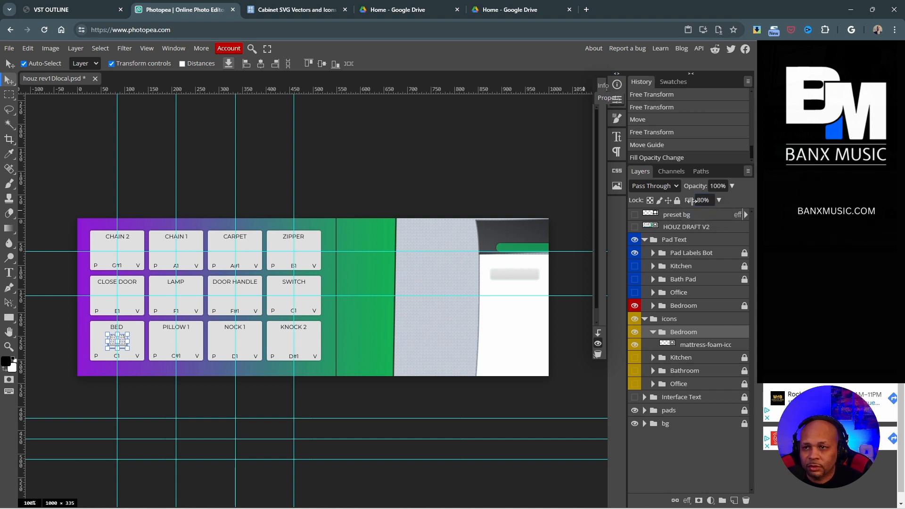
left_click(471, 184)
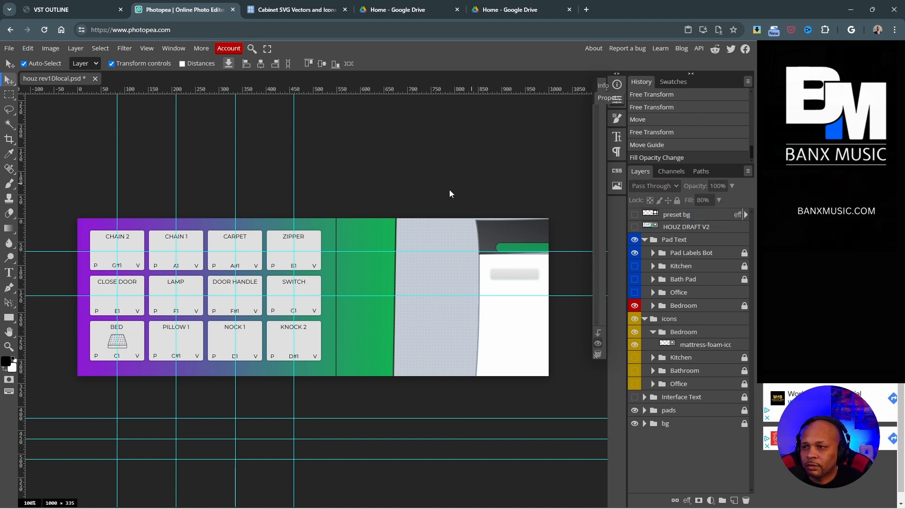
left_click(9, 48)
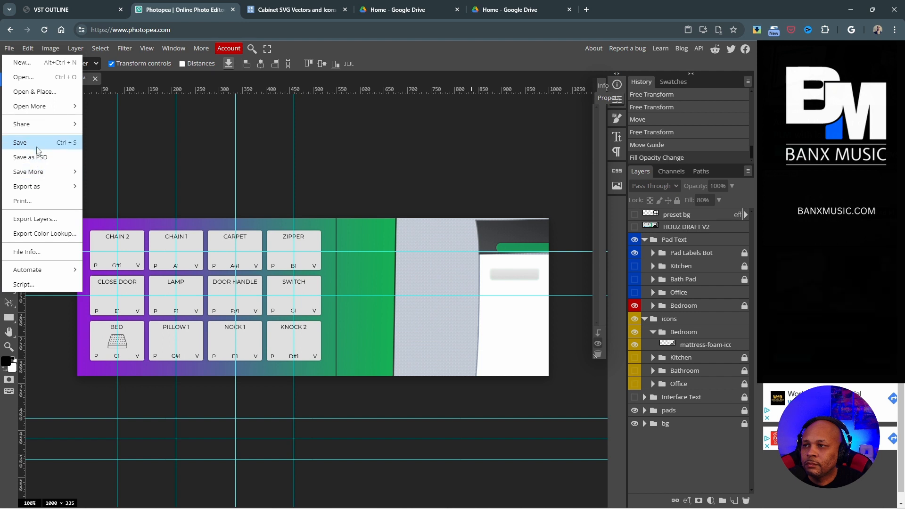
left_click(37, 155)
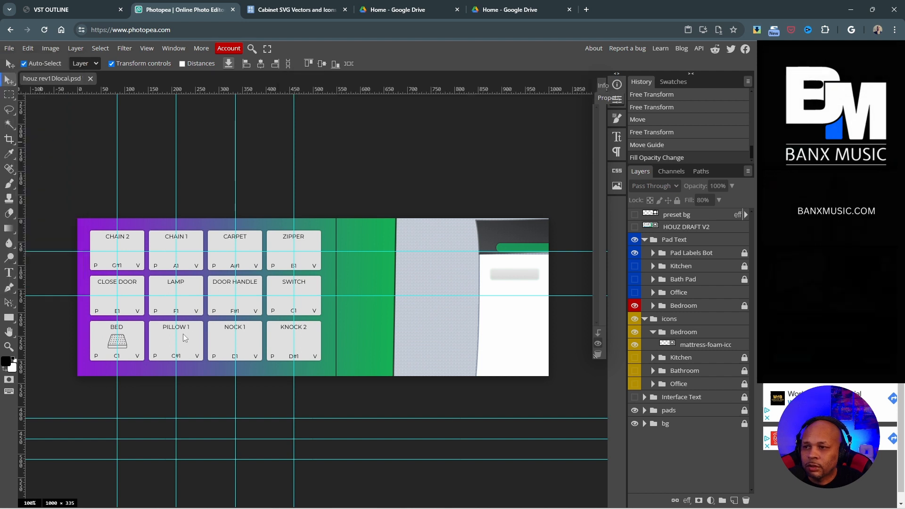
Step: Place the pillow-icon SVG from the bedroom folder into the document below the mattress-foam icon layer
mouse_move(312, 503)
left_click(330, 424)
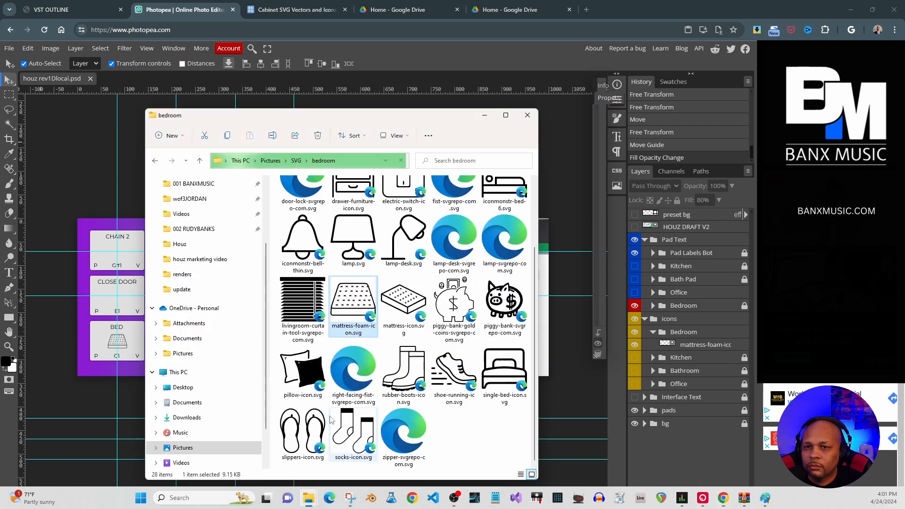
scroll(388, 319, "up", 2)
scroll(400, 334, "down", 2)
scroll(392, 341, "up", 2)
scroll(392, 341, "down", 2)
left_click_drag(302, 373, 681, 357)
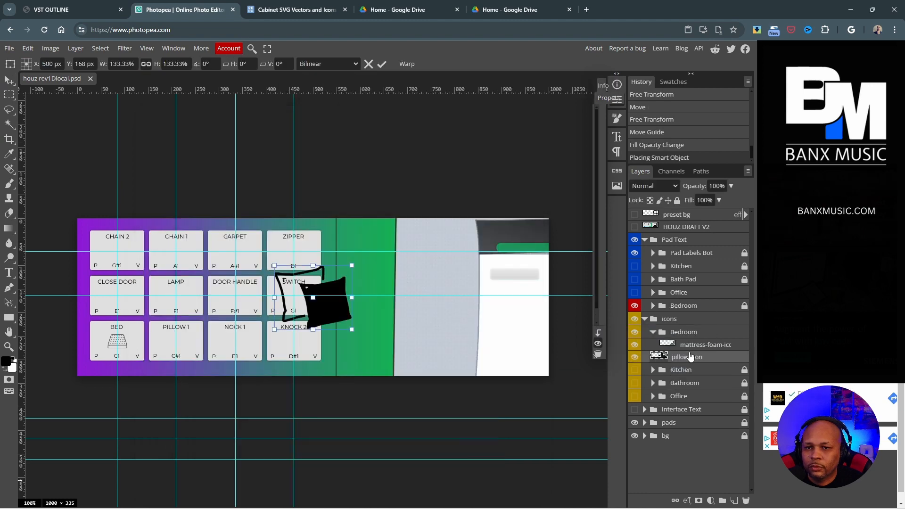
Step: Move the pillow icon onto the PILLOW 1 pad at about X 209 px, Y 264 px, and scale it to 30%
left_click_drag(354, 266, 289, 294)
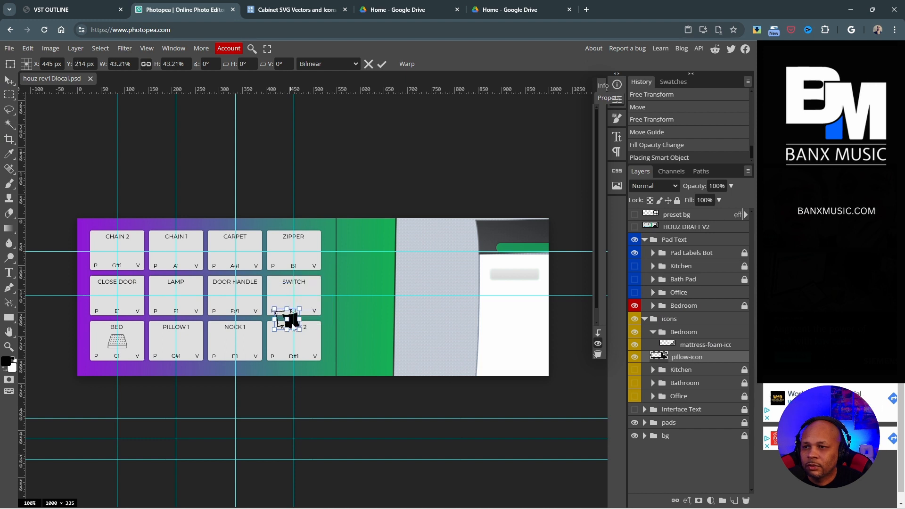
left_click_drag(295, 327, 185, 349)
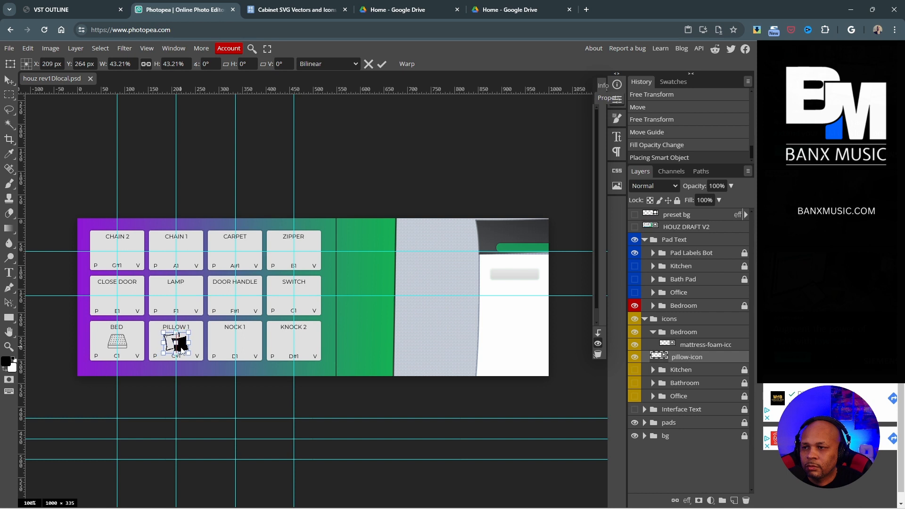
left_click(171, 65)
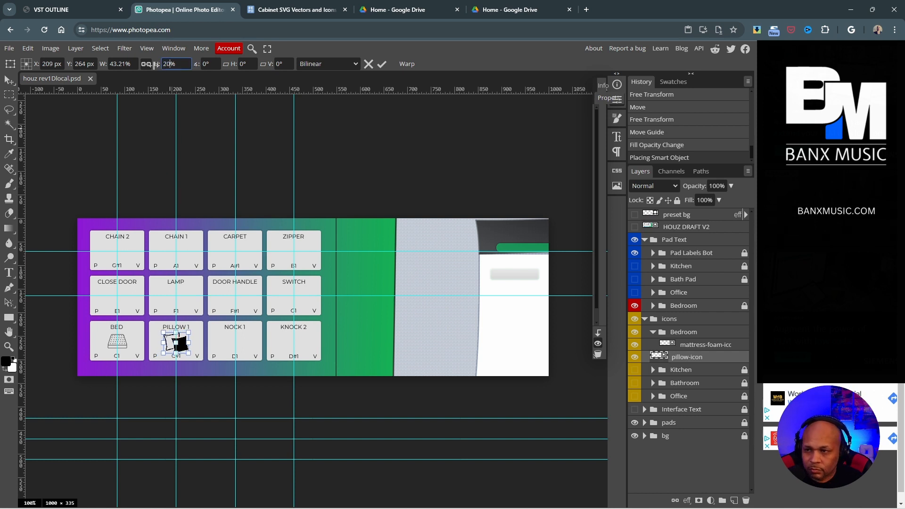
type("20")
key("Return")
left_click(167, 64)
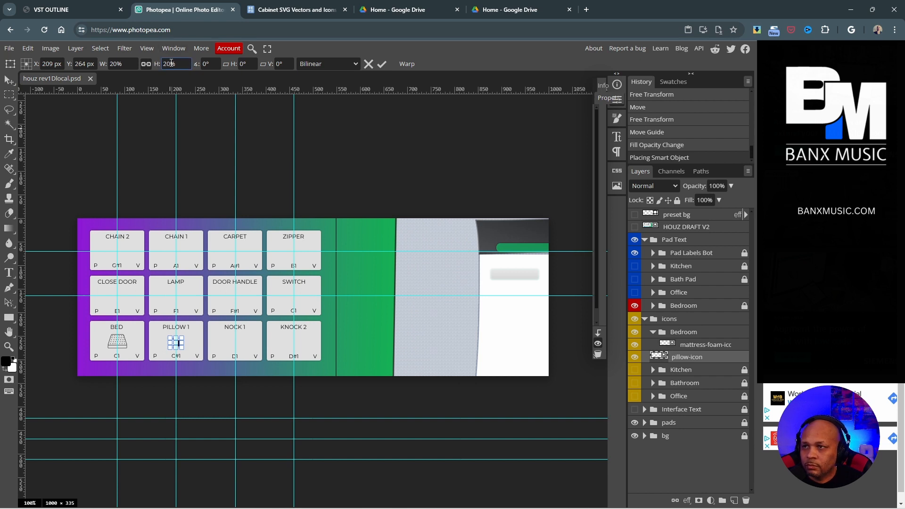
type("3")
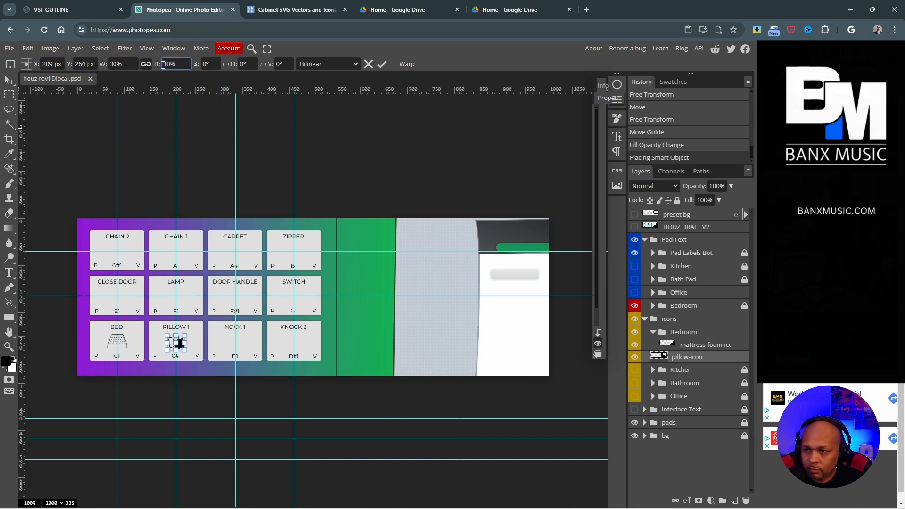
left_click(381, 64)
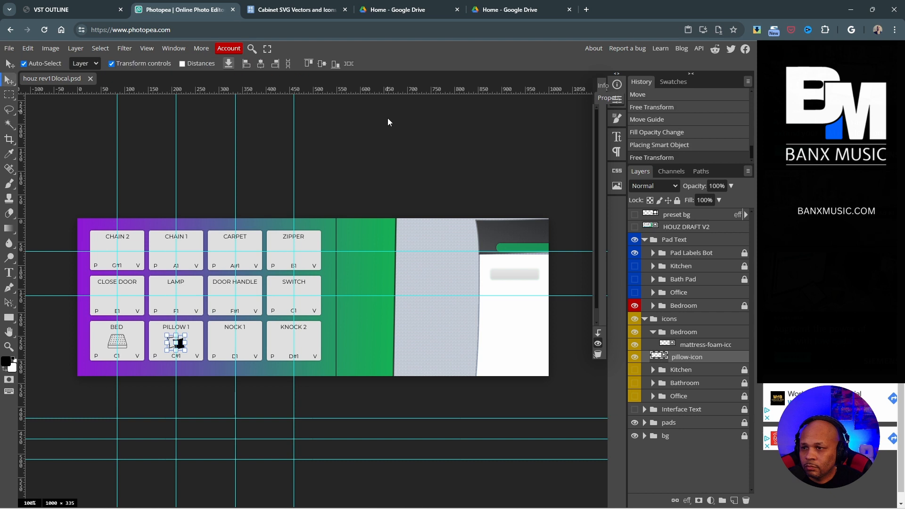
left_click_drag(181, 349, 177, 347)
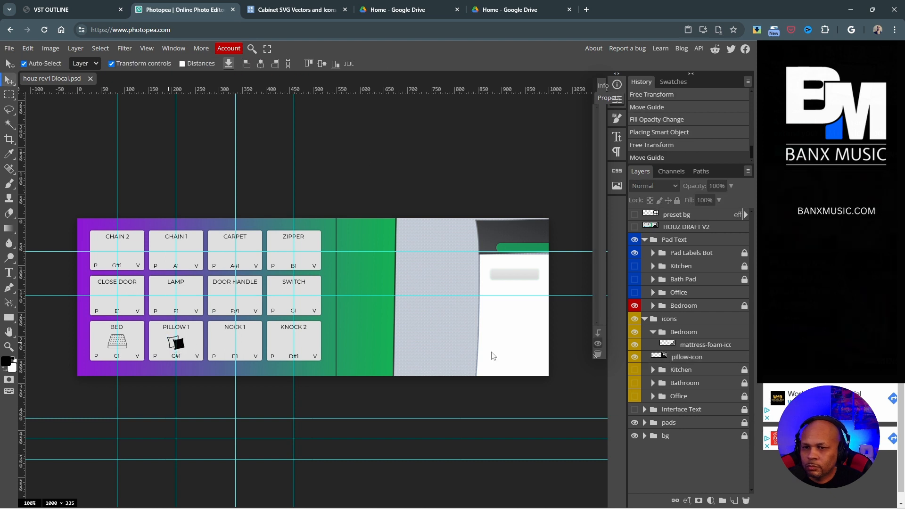
Step: Move the pillow-icon layer into the Bedroom group within icons and lower its fill to 89%
left_click_drag(662, 359, 684, 354)
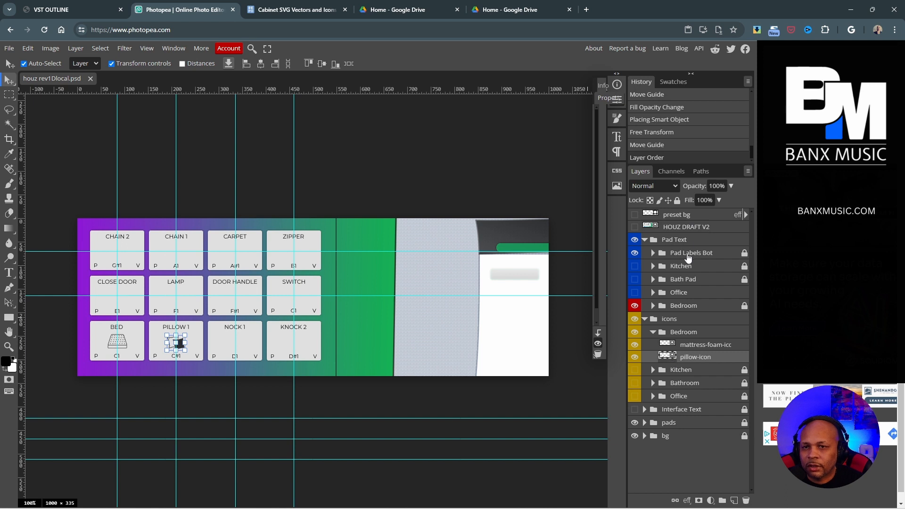
left_click(718, 200)
left_click_drag(719, 214, 715, 219)
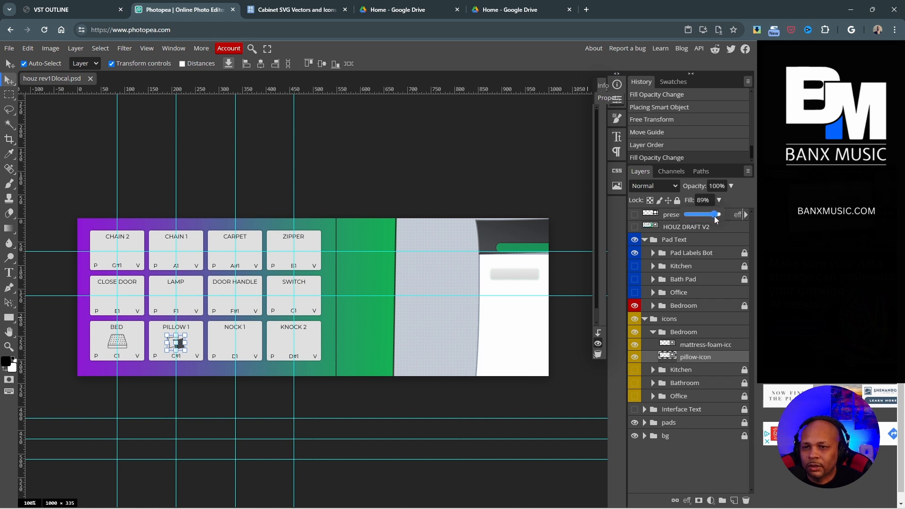
left_click(519, 209)
left_click(319, 215)
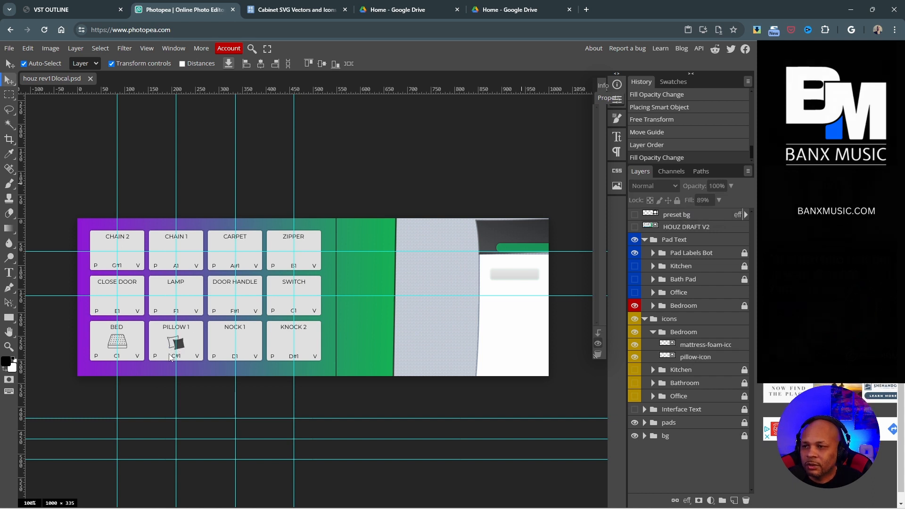
Step: Nudge the pillow icon slightly upward on the PILLOW 1 pad and deselect it
left_click(661, 358)
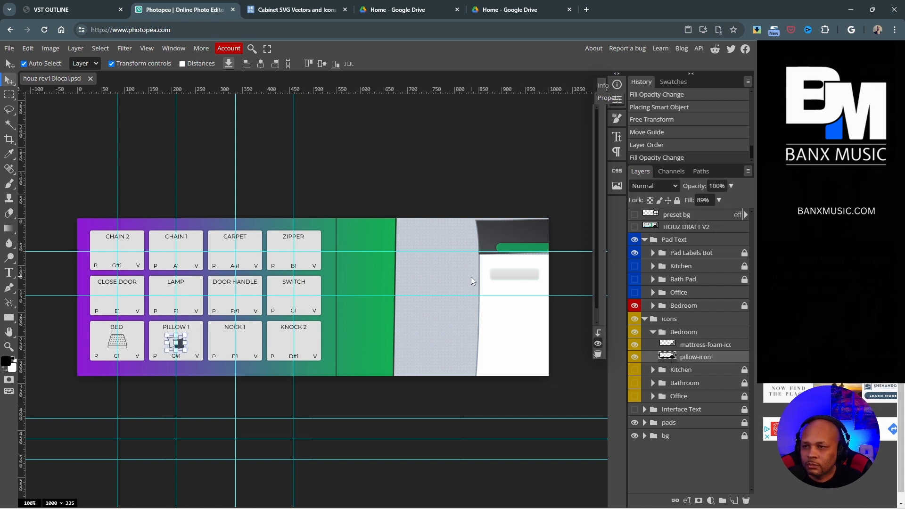
key("Up")
key("Up")
key("Up")
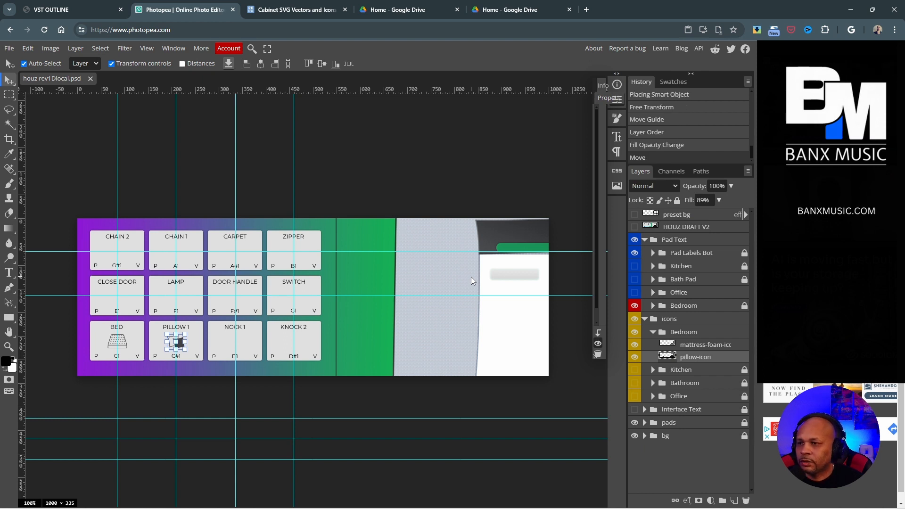
left_click(386, 175)
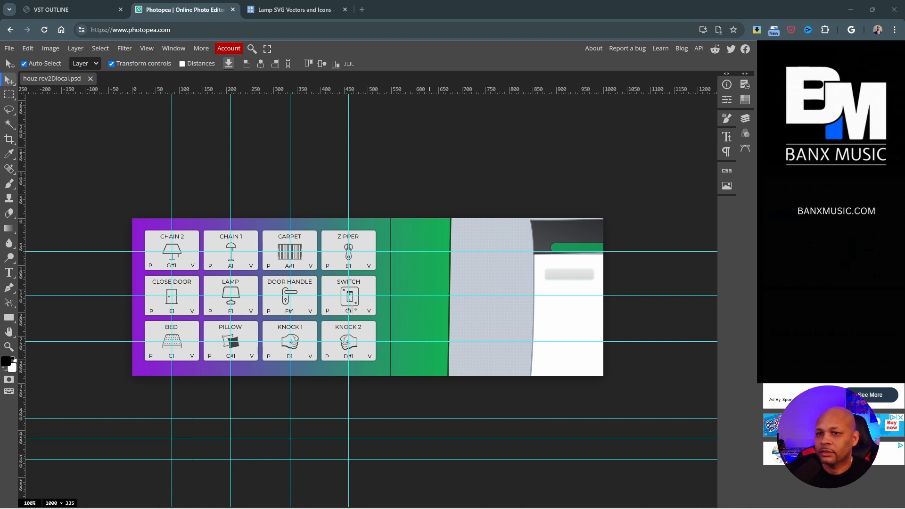
Step: Collapse the Pad Text group, show Interface Text and preset bg, and briefly show the HOUZ DRAFT V2 layer for comparison
left_click(745, 123)
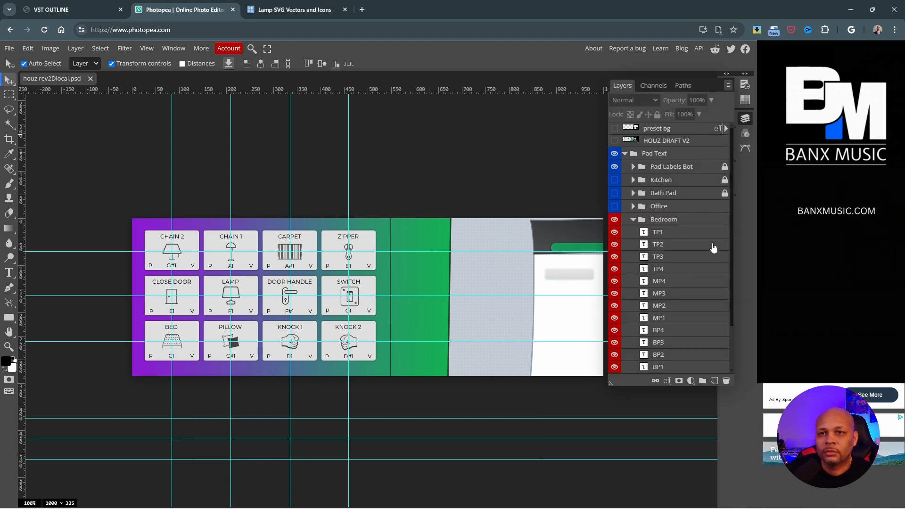
left_click(624, 153)
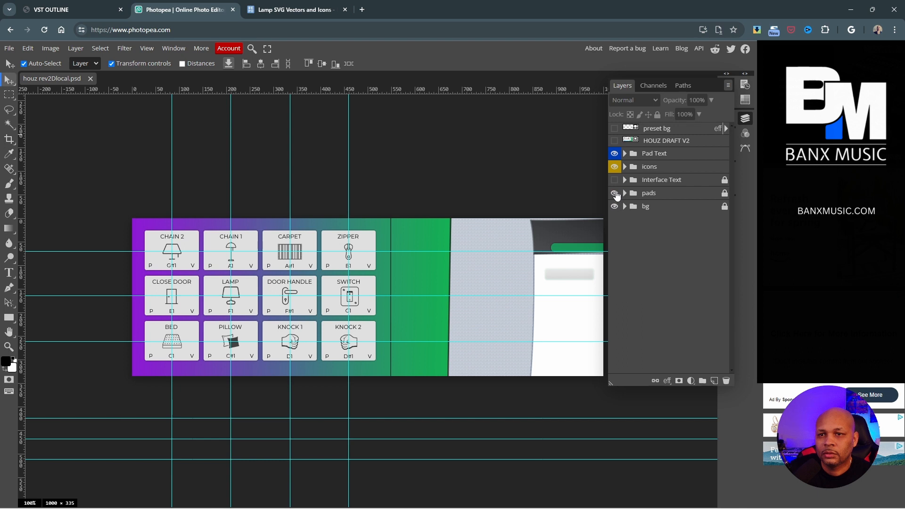
left_click(615, 183)
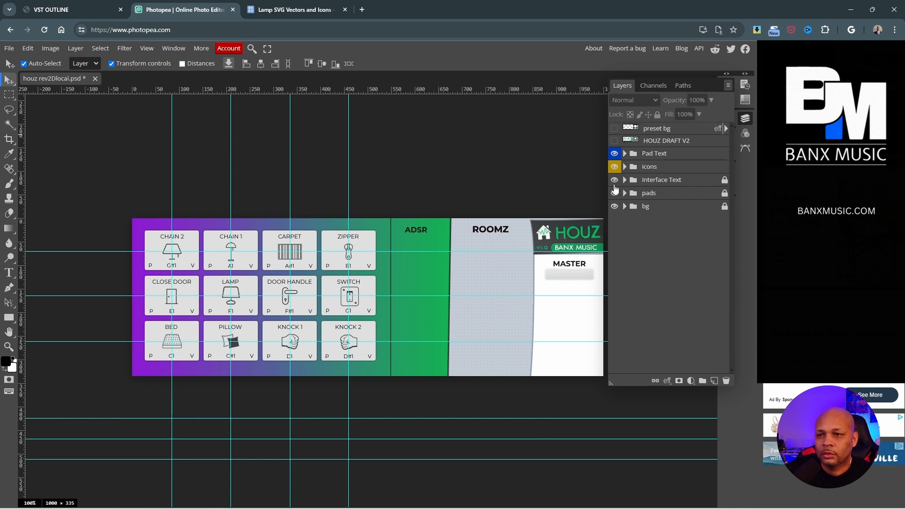
left_click(615, 129)
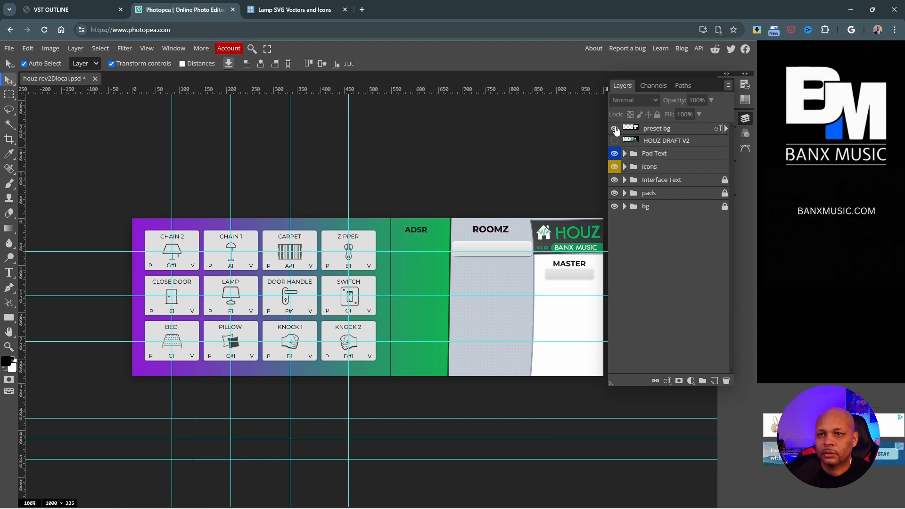
left_click(614, 141)
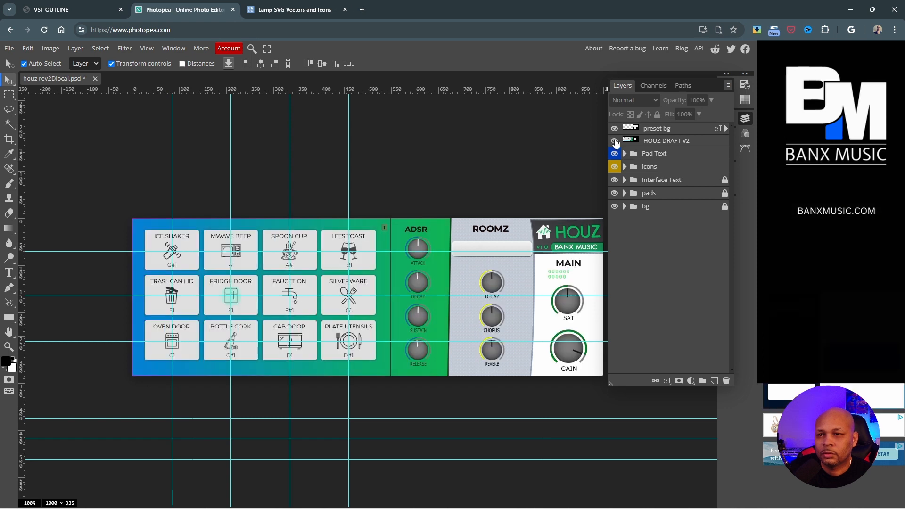
left_click(615, 140)
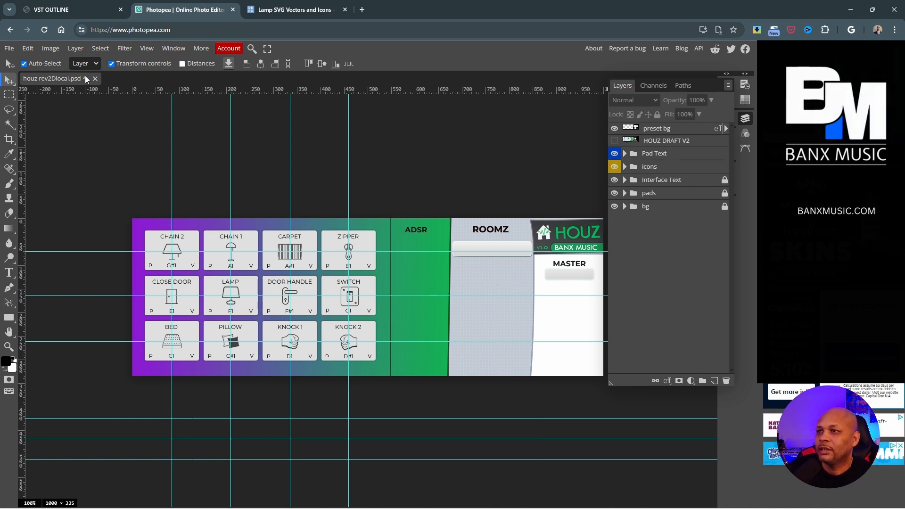
Step: Save the document and export the interface as a PNG named houzbedROOM1 at 1000 × 335 px
left_click(9, 49)
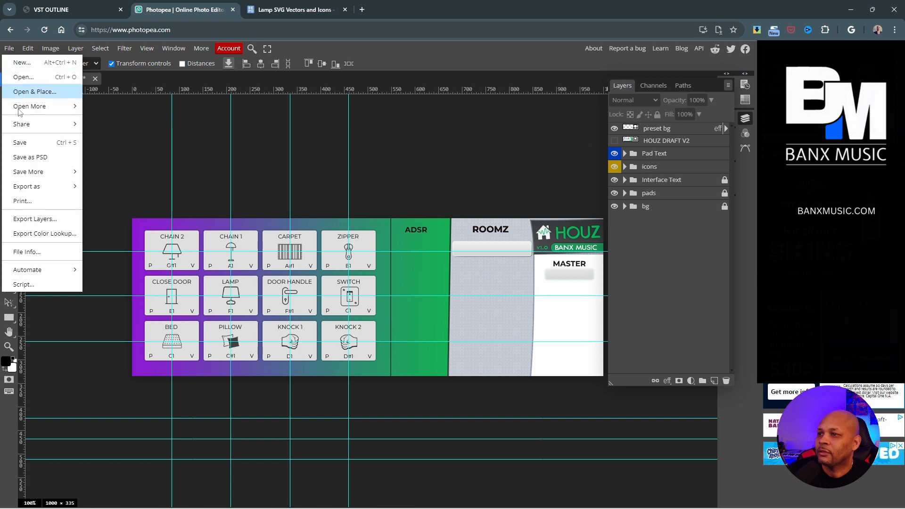
left_click(27, 142)
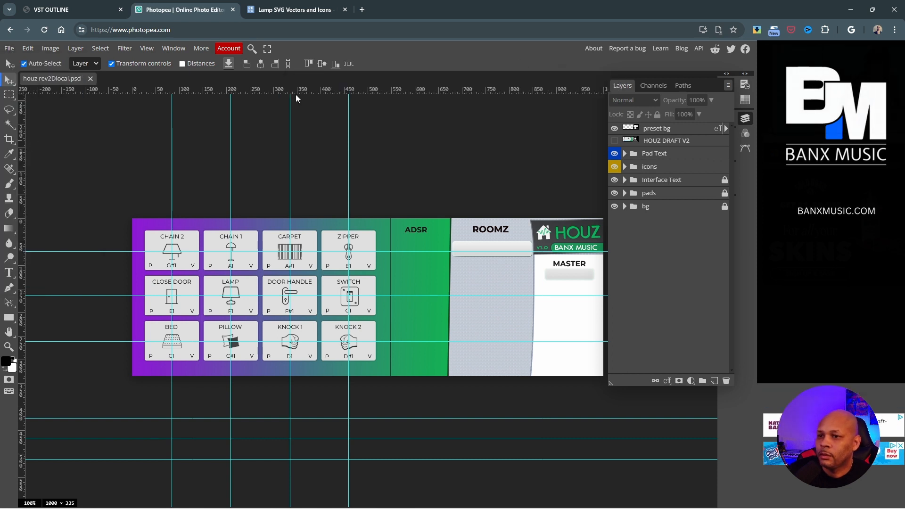
left_click(8, 48)
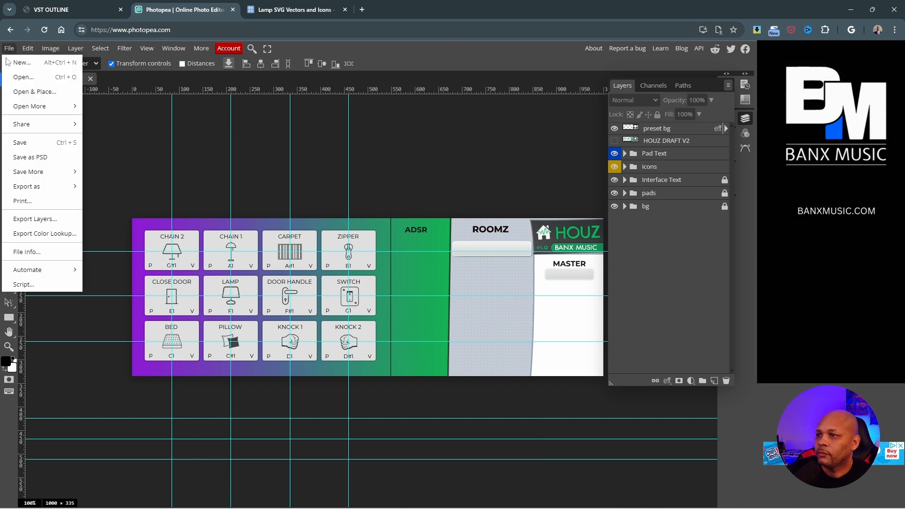
mouse_move(31, 187)
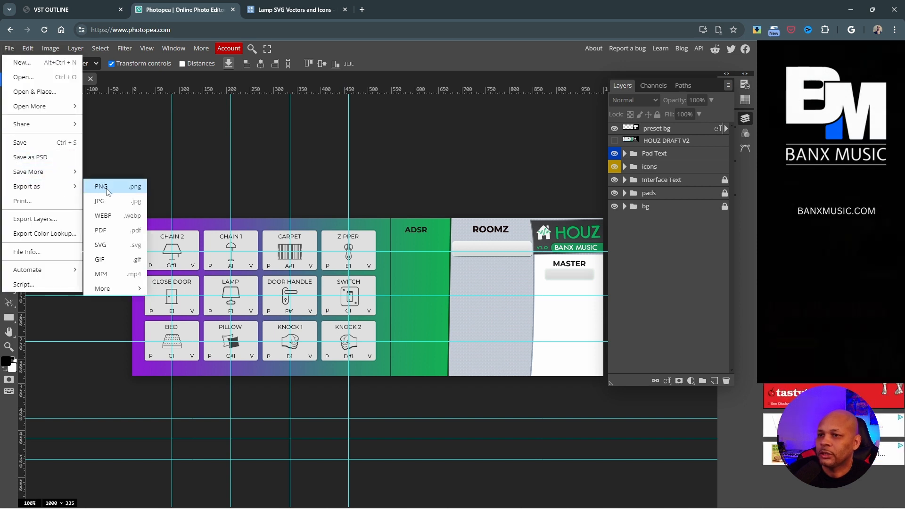
left_click(108, 188)
left_click(336, 148)
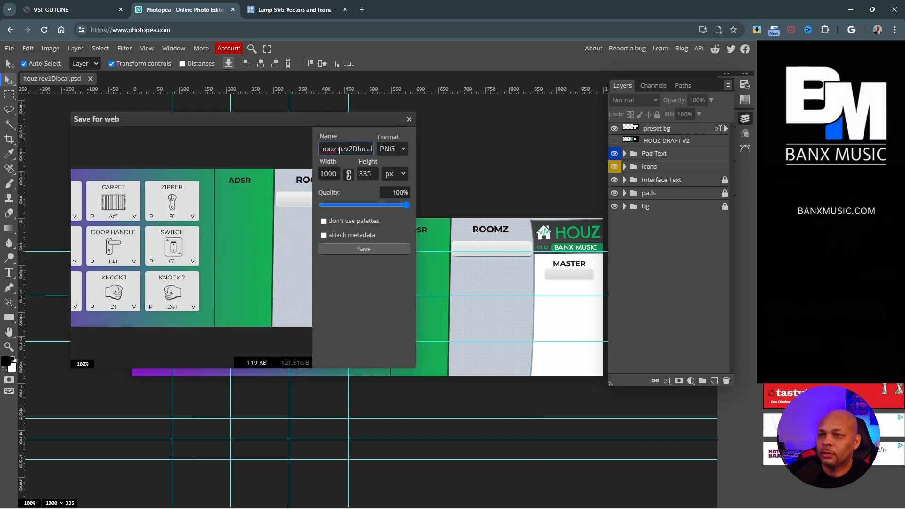
type("bedROC")
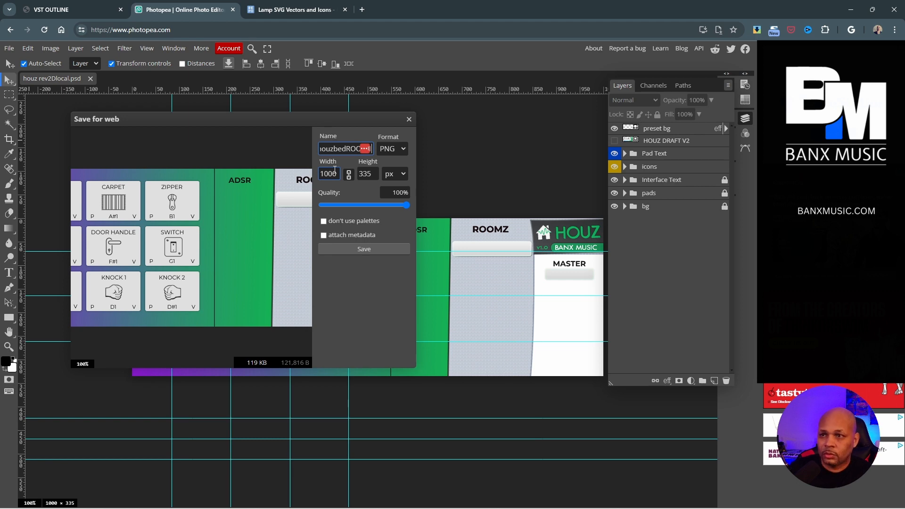
left_click(383, 250)
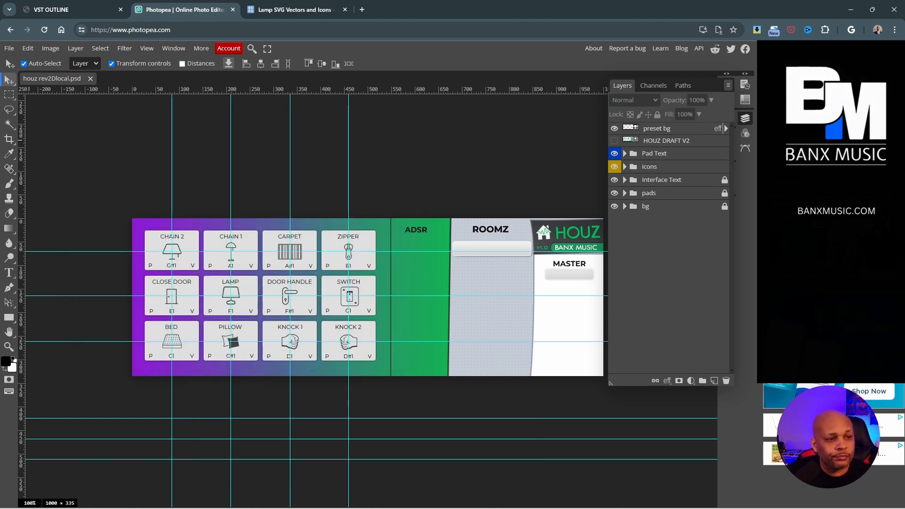
Step: Review the VST OUTLINE document from the GUI slides through to the MAIZE SAMPLER slide
scroll(541, 219, "down", 3)
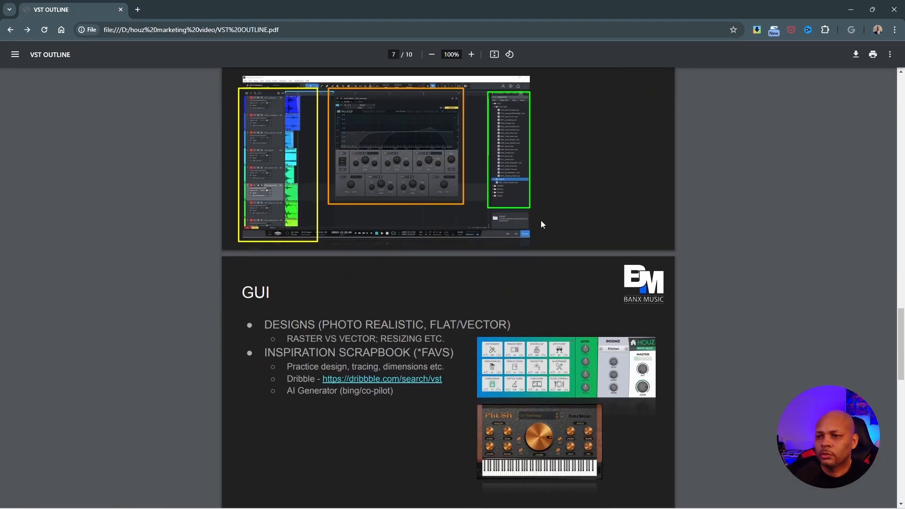
scroll(540, 220, "down", 5)
scroll(540, 221, "up", 2)
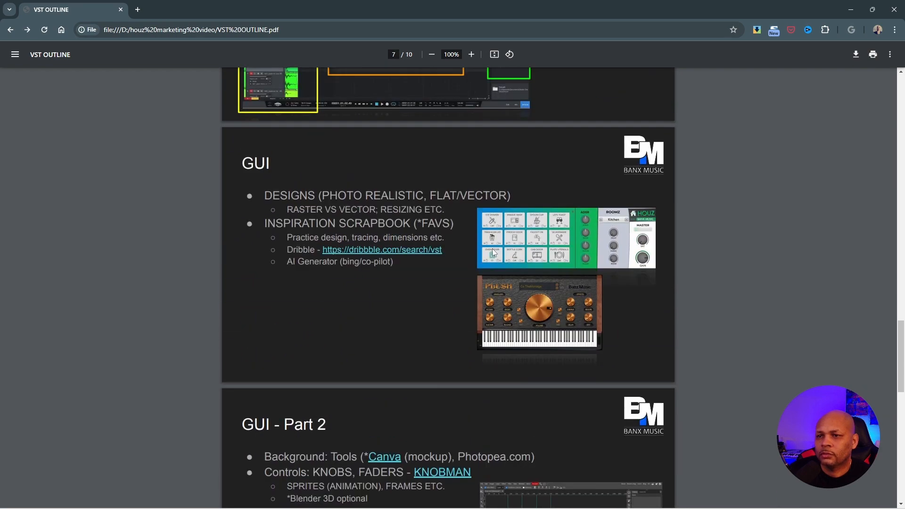
scroll(493, 251, "down", 4)
scroll(492, 247, "down", 8)
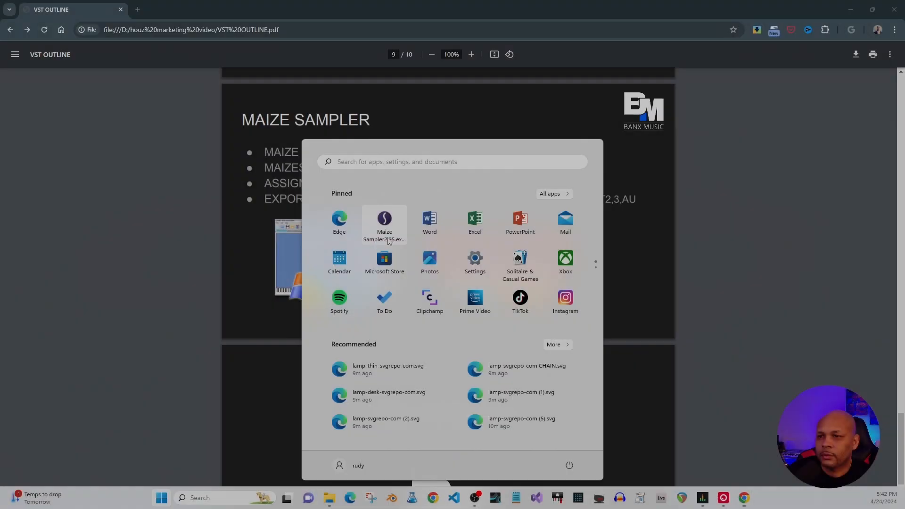
Step: Switch to Maize Sampler Editor and open the instrument BedroomTest_2.ms2 from the Houz project folder
key("Escape")
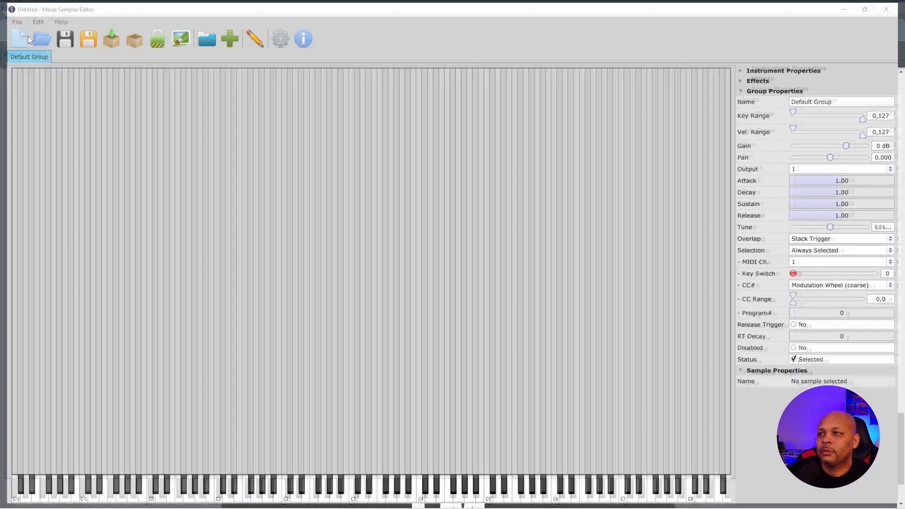
left_click(28, 36)
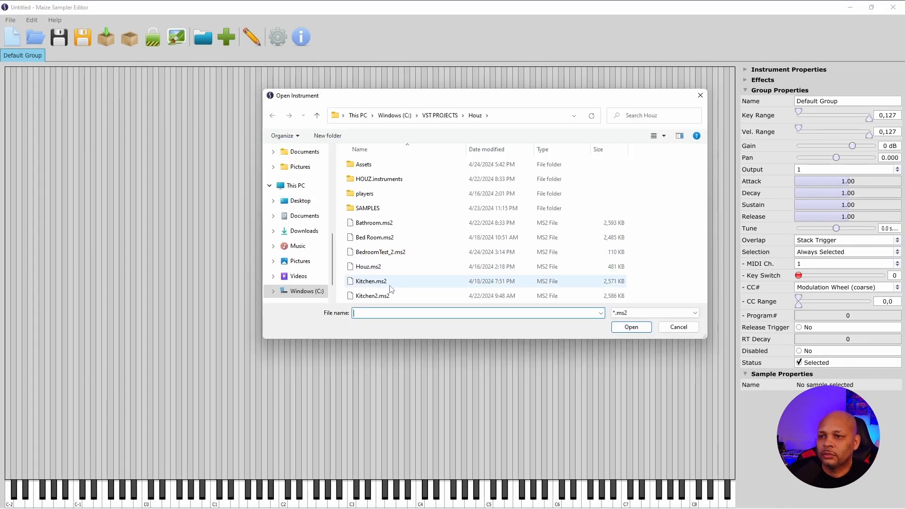
left_click(386, 256)
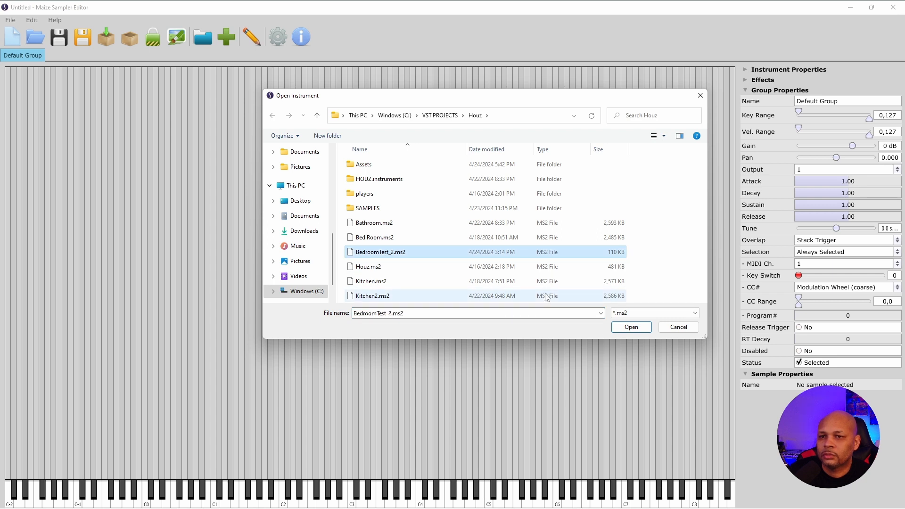
left_click(619, 330)
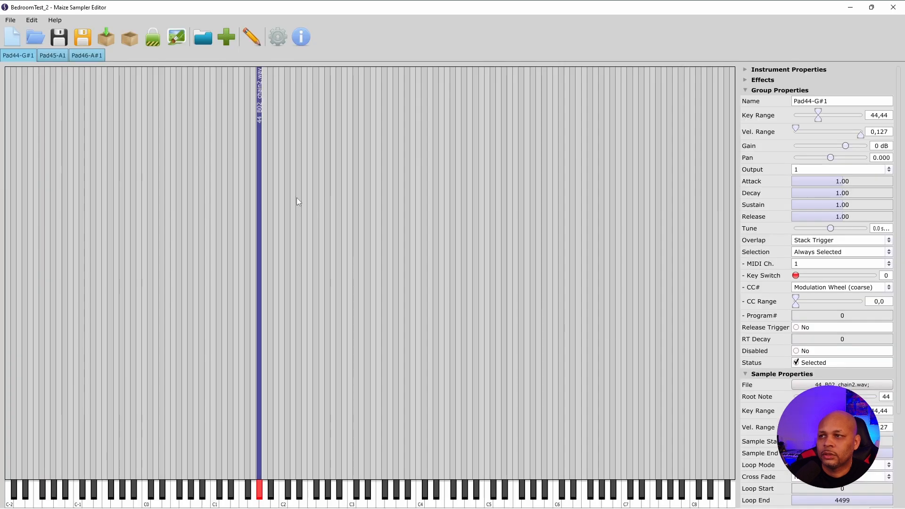
Step: In the player GUI editor, replace the background with houzbedROOM1.png from the Assets folder
left_click(178, 38)
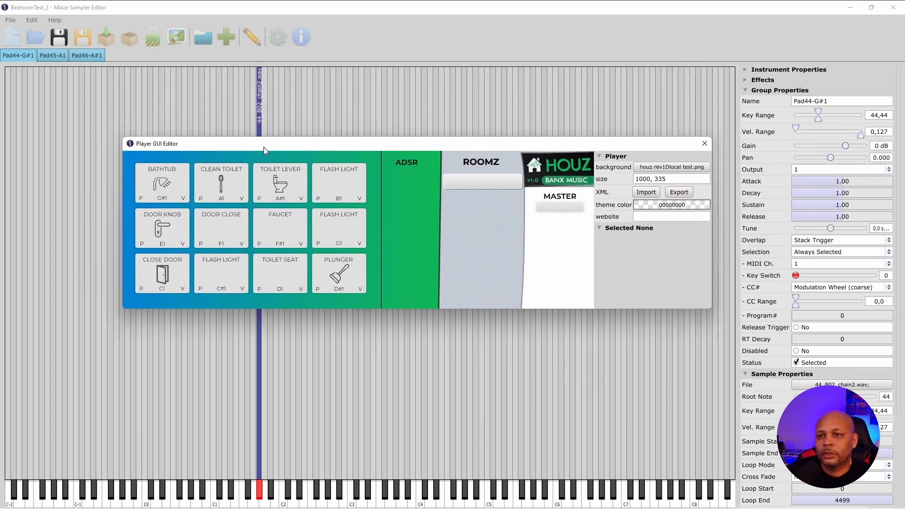
left_click(672, 169)
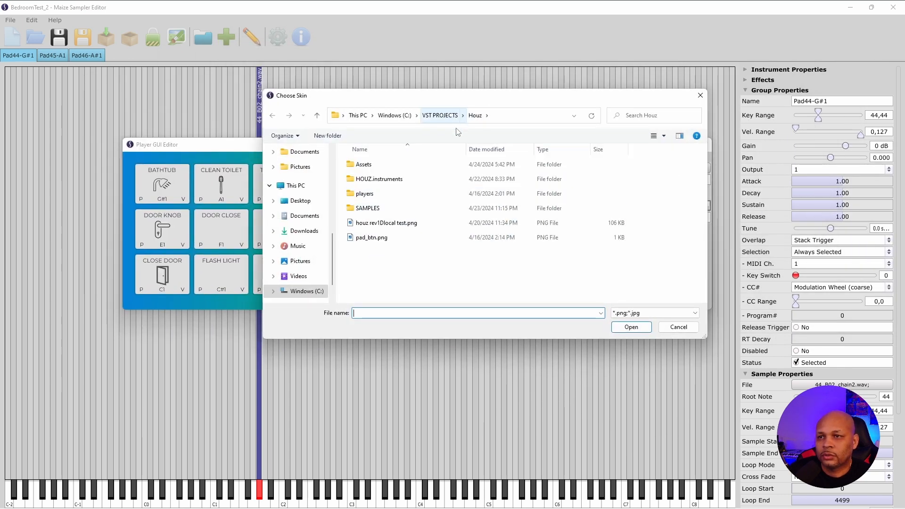
double_click(393, 164)
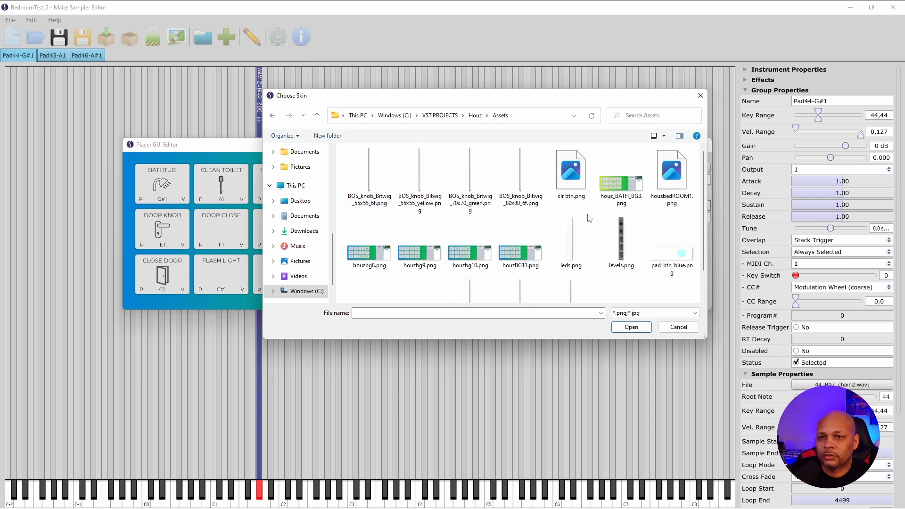
scroll(580, 224, "down", 1)
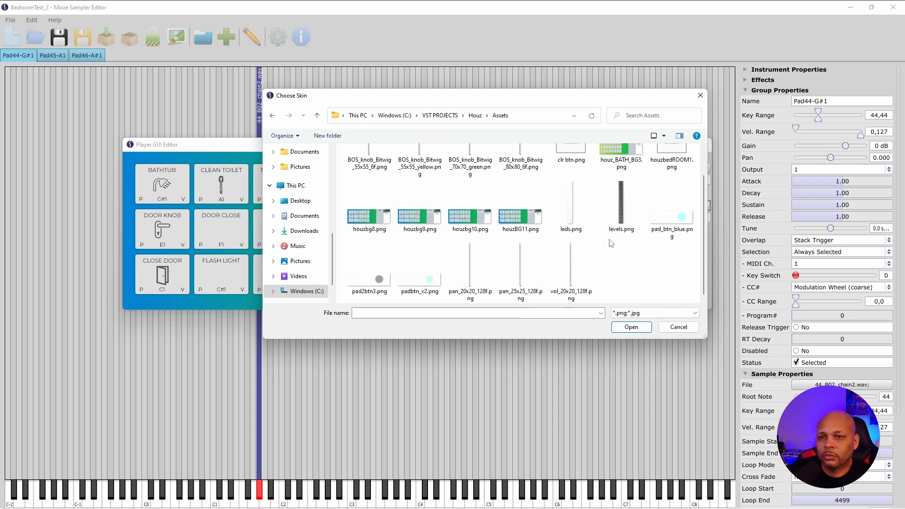
scroll(611, 255, "up", 1)
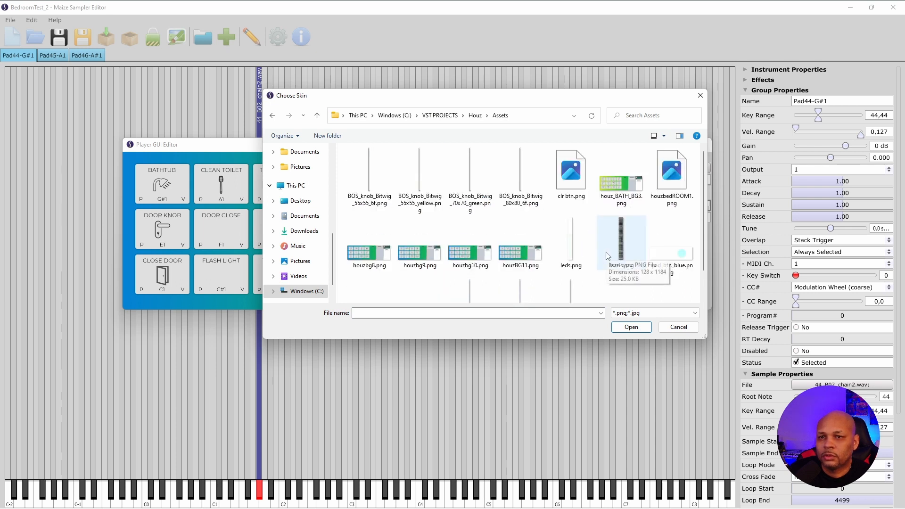
left_click(665, 186)
left_click(634, 327)
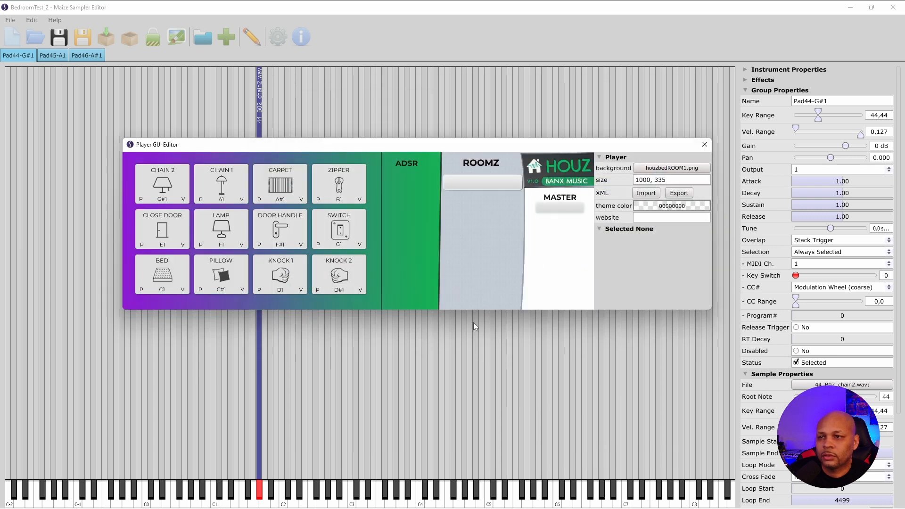
left_click_drag(309, 150, 285, 176)
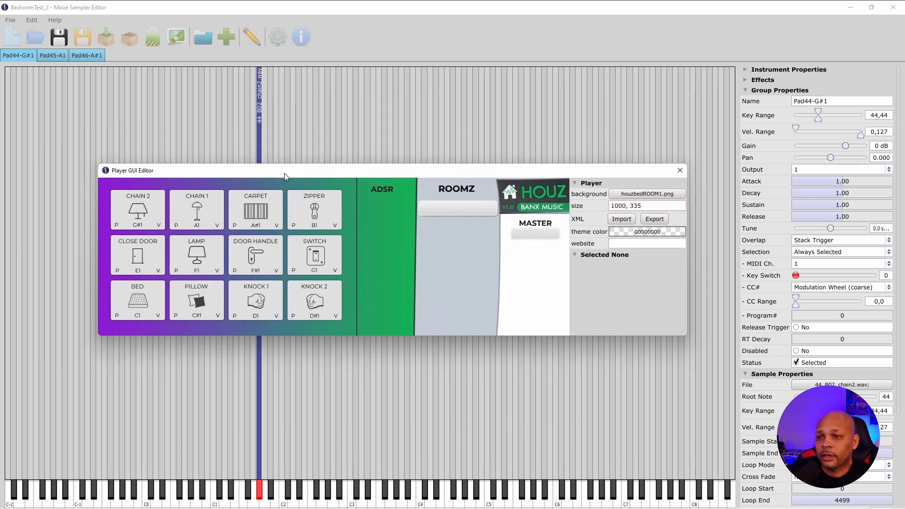
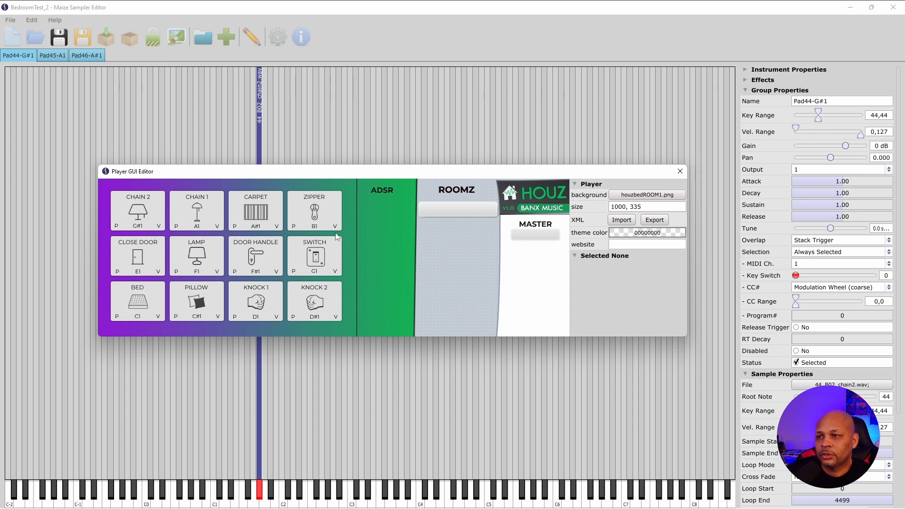
left_click_drag(308, 172, 269, 197)
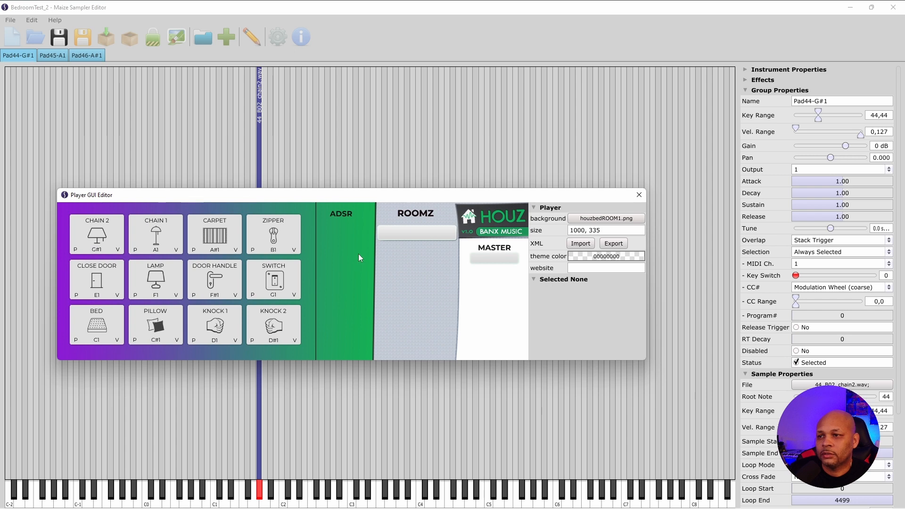
left_click_drag(342, 198, 349, 164)
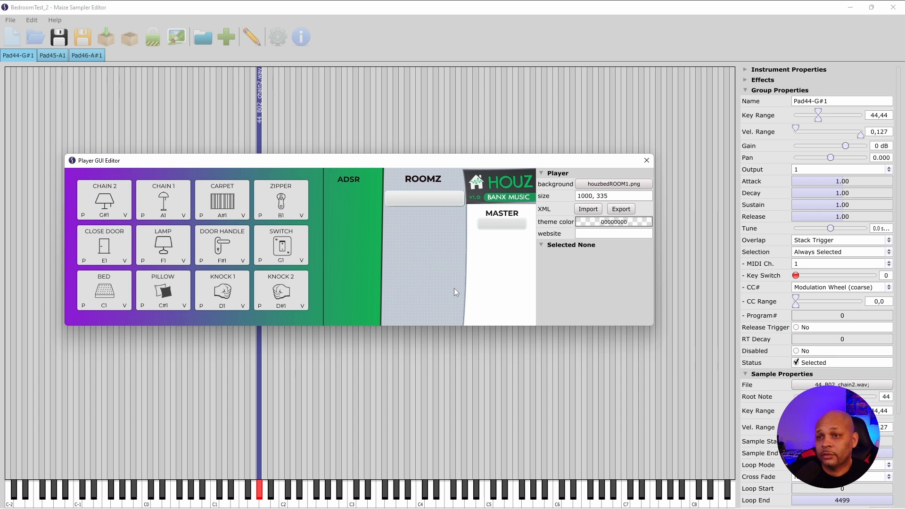
left_click_drag(413, 162, 432, 163)
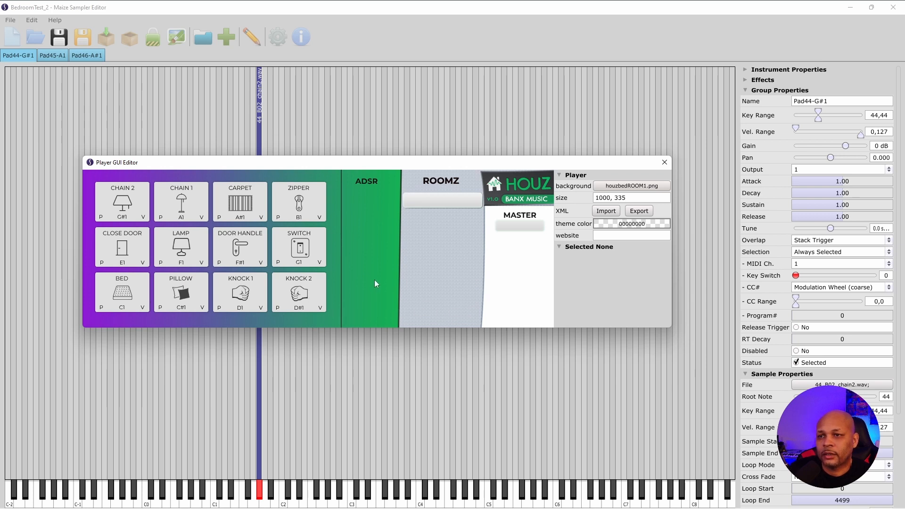
Step: Add a button component below the blank display in the ROOMZ section and set its title to "<"
right_click(439, 204)
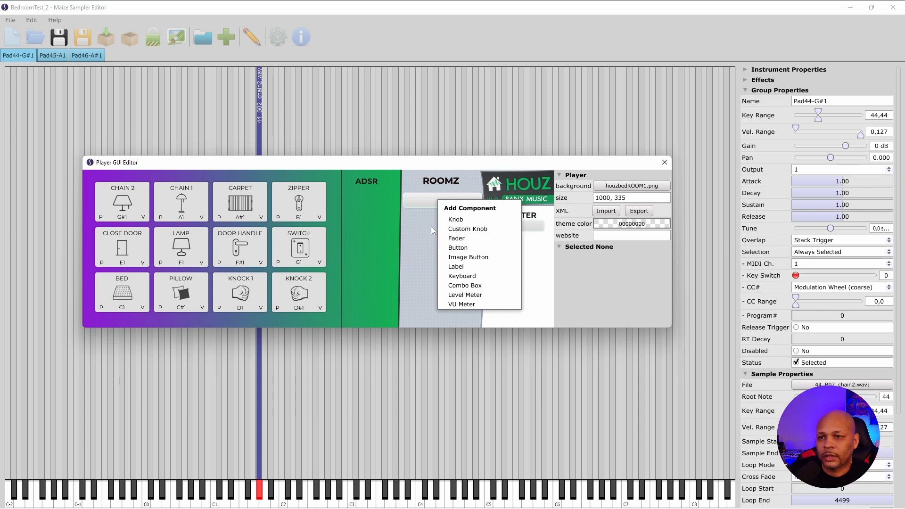
left_click(454, 248)
left_click_drag(448, 212, 428, 234)
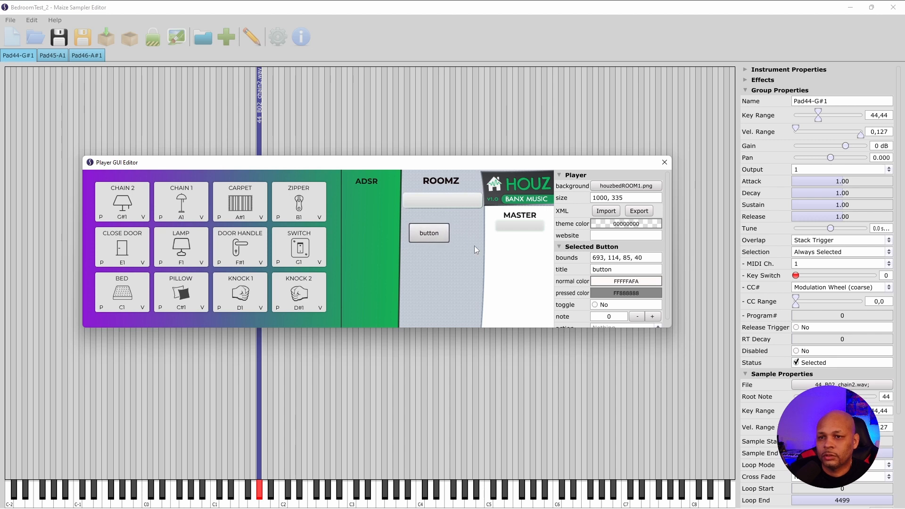
double_click(614, 269)
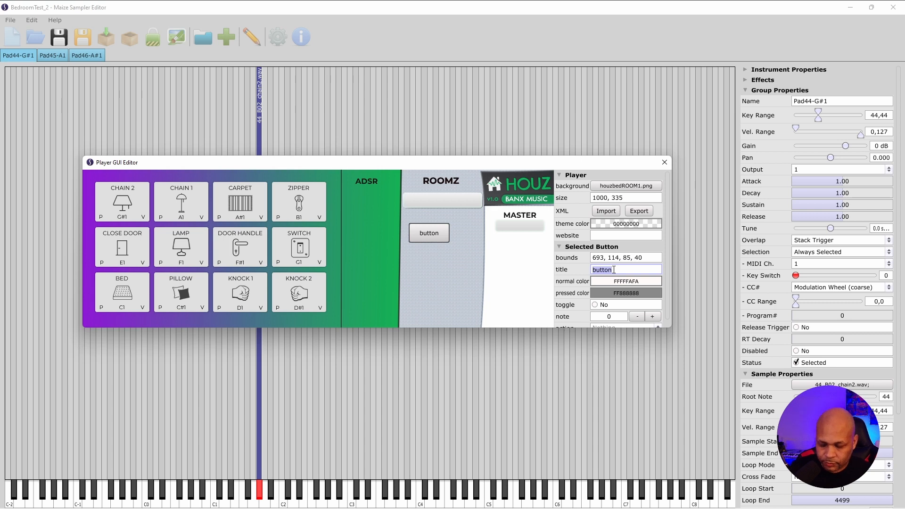
type("<")
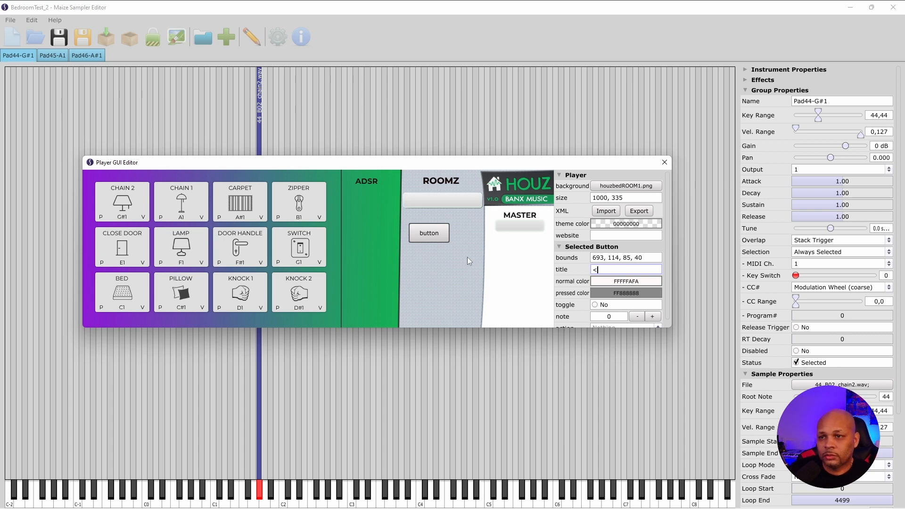
left_click(457, 246)
left_click(431, 231)
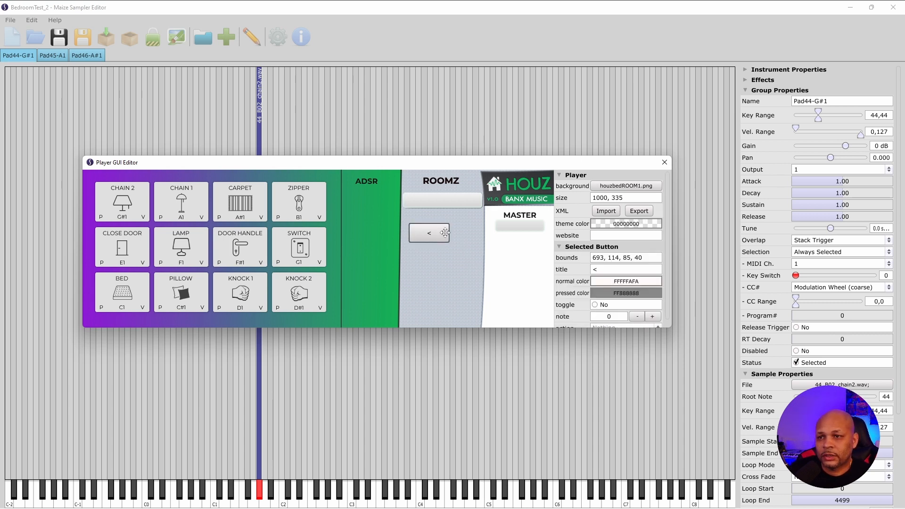
Step: Shrink the "<" button to about 26 × 25, place it inside the left end of the ROOMZ display at about 684, 53, and send it to back
left_click_drag(444, 233, 411, 201)
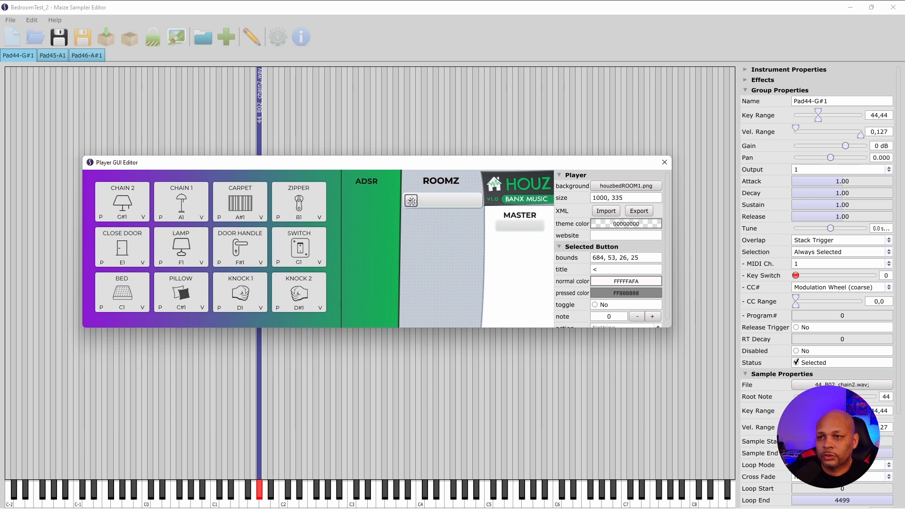
left_click(413, 239)
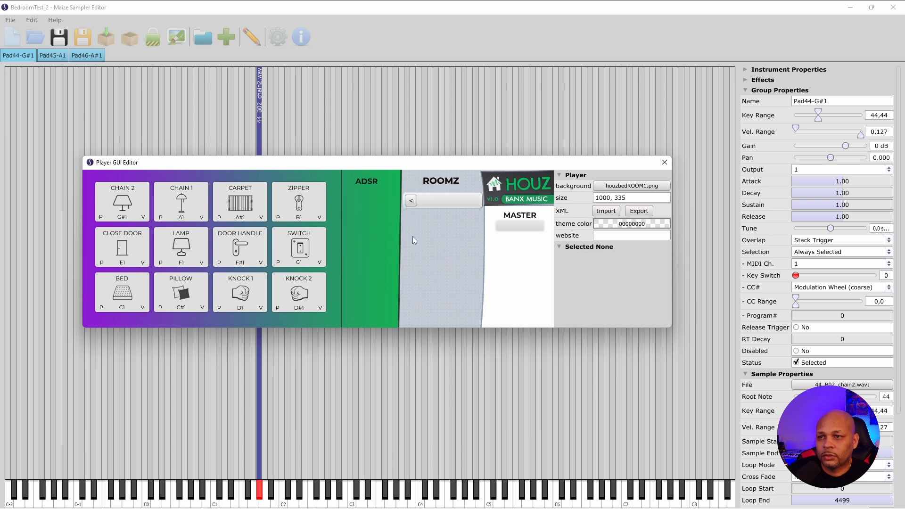
left_click(410, 200)
right_click(410, 201)
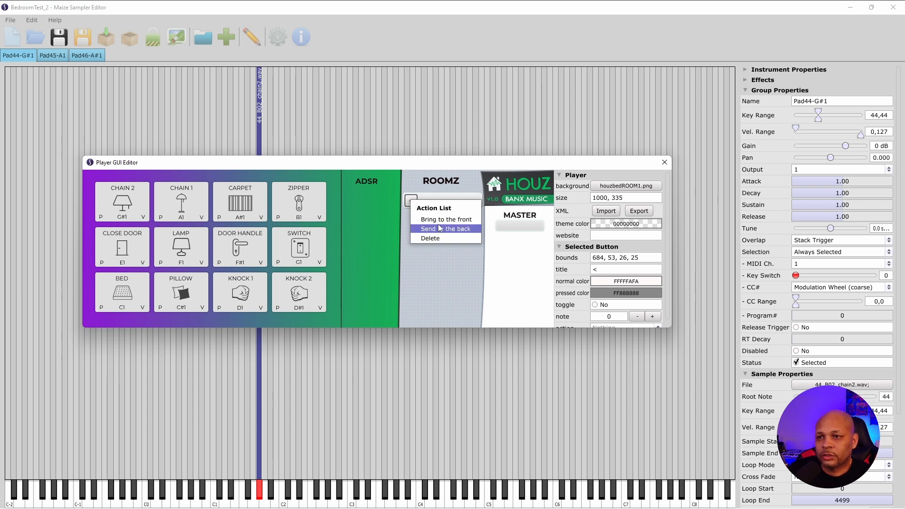
left_click(421, 229)
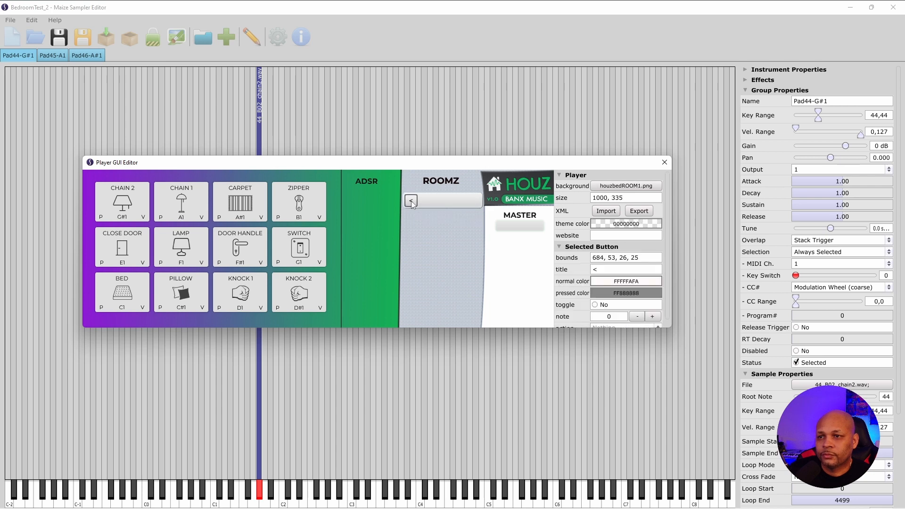
left_click(416, 212)
Step: Add a second button component below the ROOMZ display and set the "<" button's width to 25
right_click(422, 224)
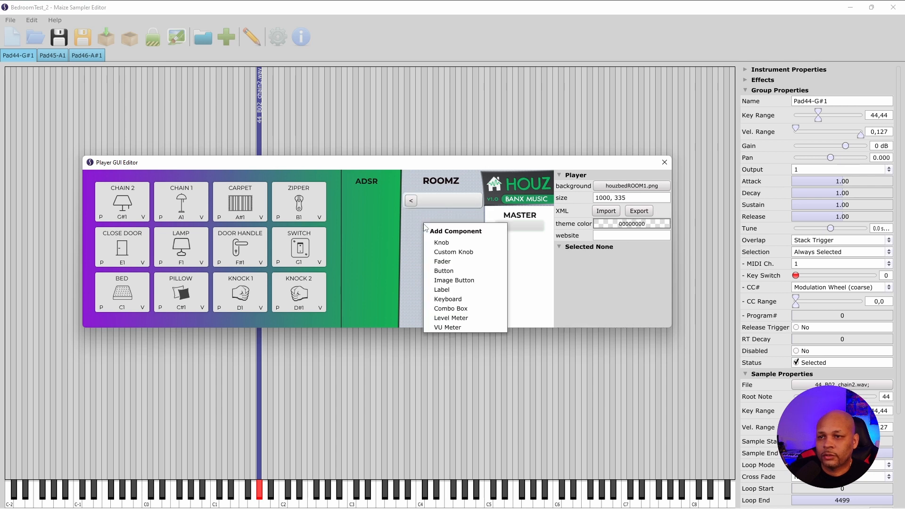
left_click(435, 271)
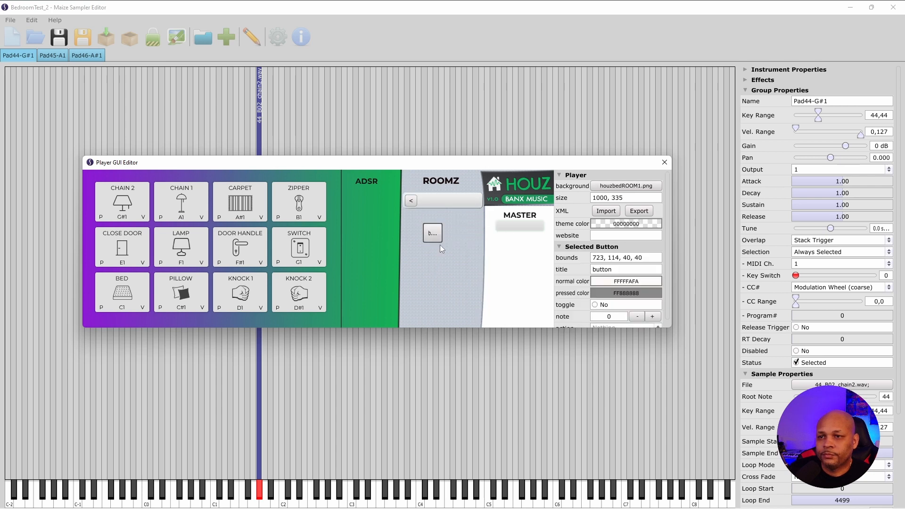
left_click(413, 202)
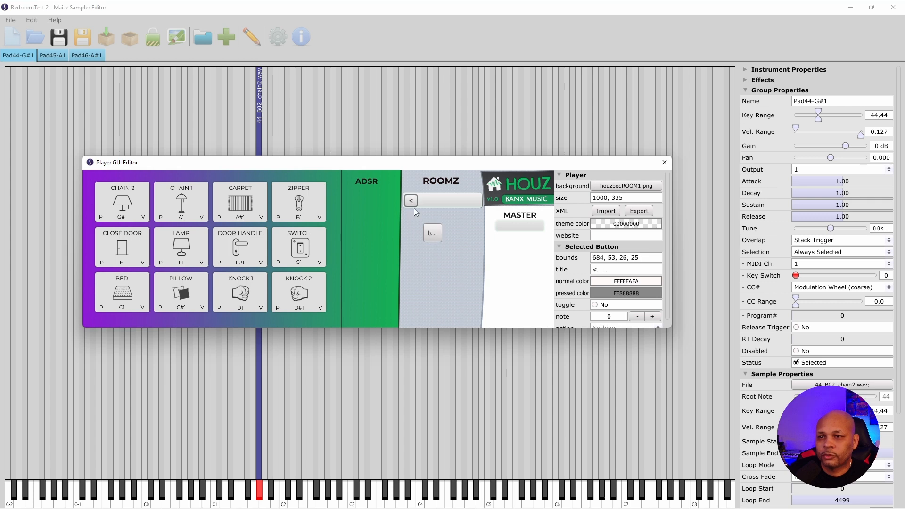
left_click(625, 259)
left_click(625, 258)
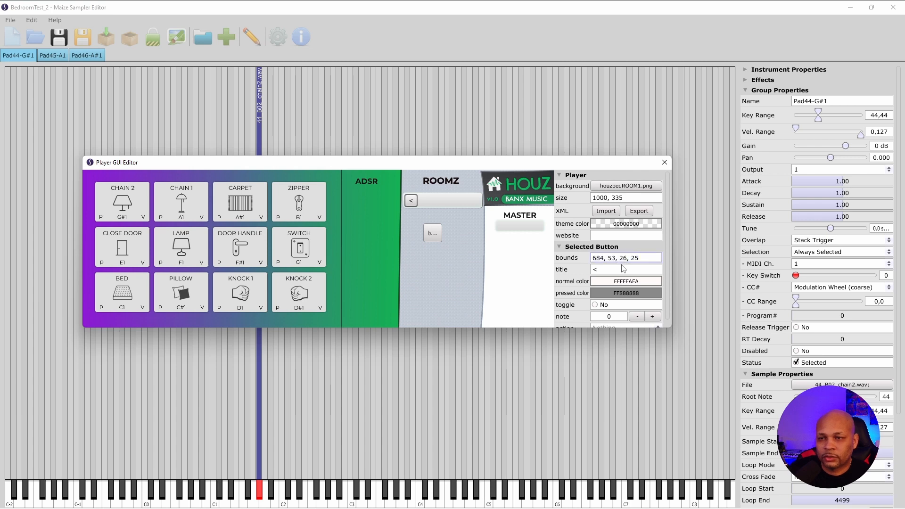
key("BackSpace")
type("5")
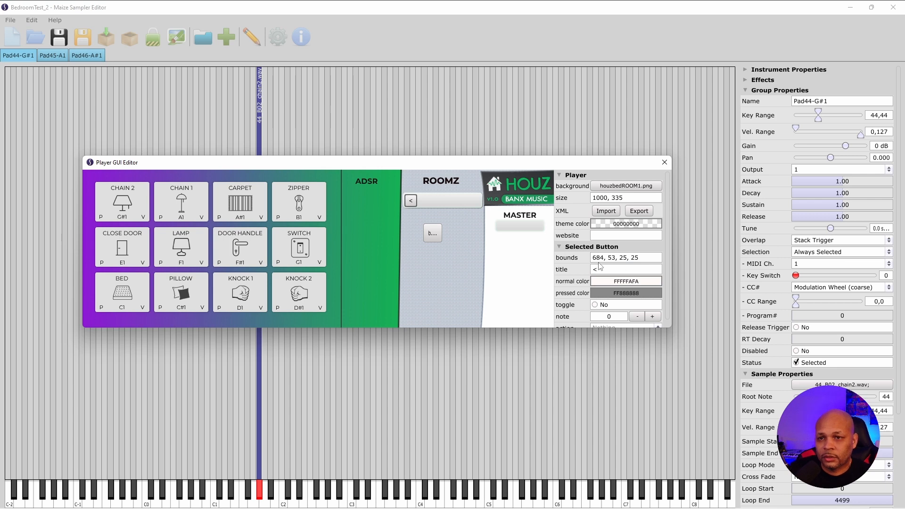
Step: Copy the "<" button's bounds 684, 53, 25, 25 and apply them to the new button
left_click(651, 257)
left_click(651, 257)
left_click_drag(652, 257, 629, 257)
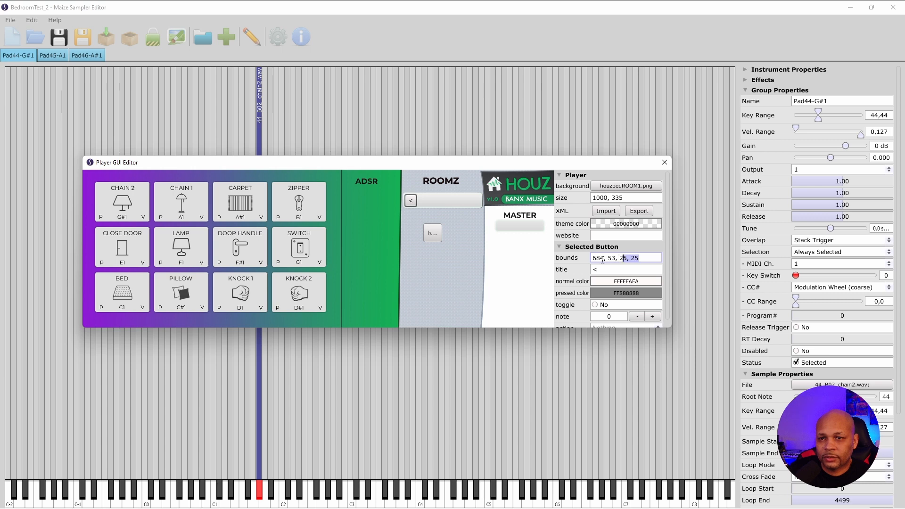
left_click(645, 258)
left_click_drag(648, 258, 592, 258)
right_click(601, 258)
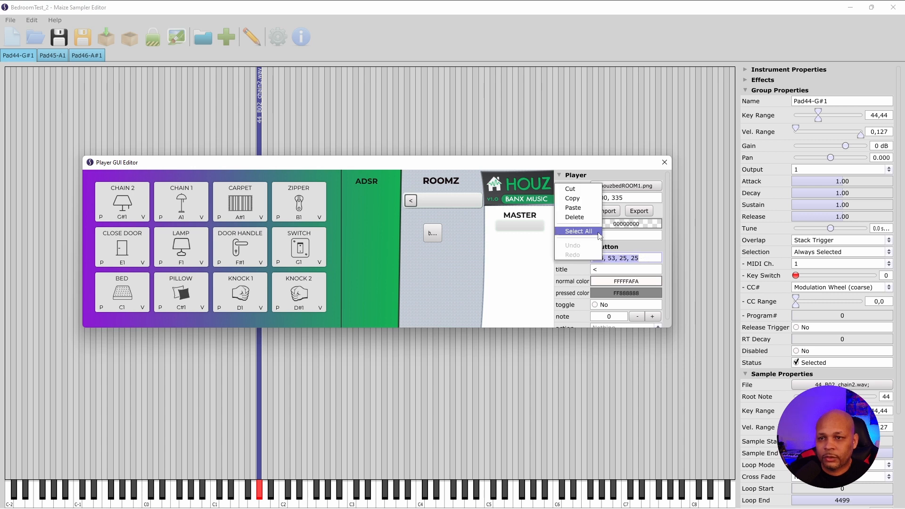
left_click(585, 202)
left_click(426, 232)
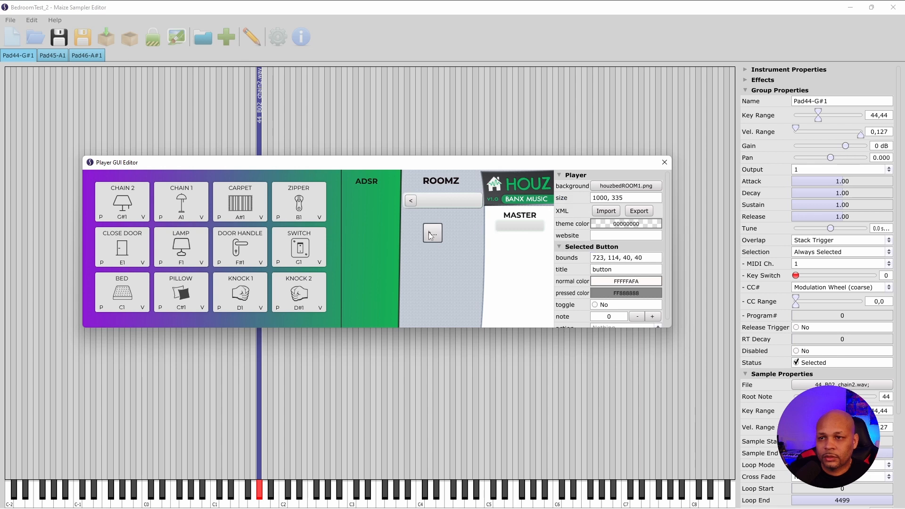
double_click(616, 259)
right_click(616, 260)
triple_click(624, 257)
key("ctrl+v")
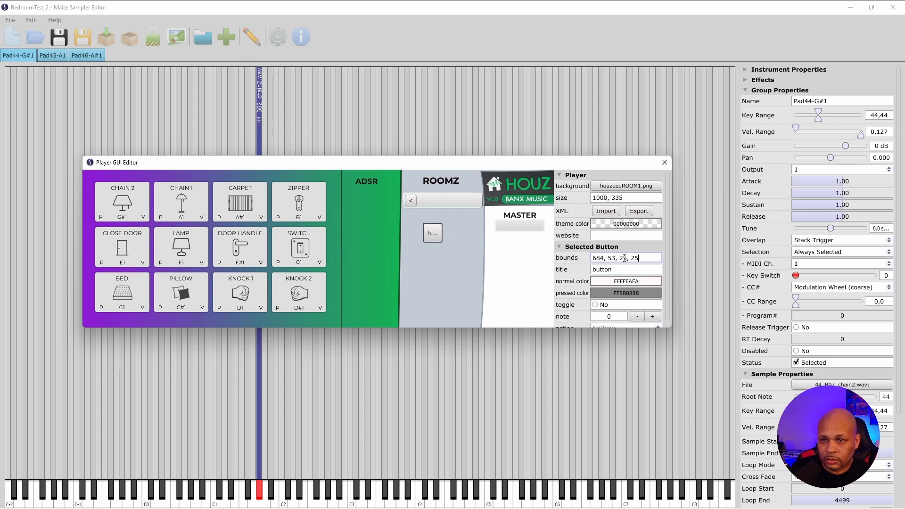
key("Return")
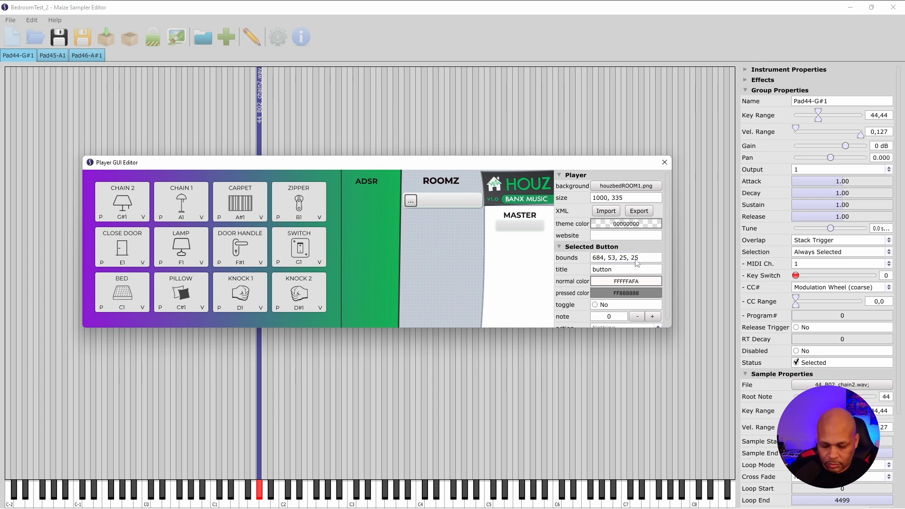
Step: Move the new button to the right end of the ROOMZ display at about 823, 53 and set its title to ">"
scroll(637, 263, "down", 1)
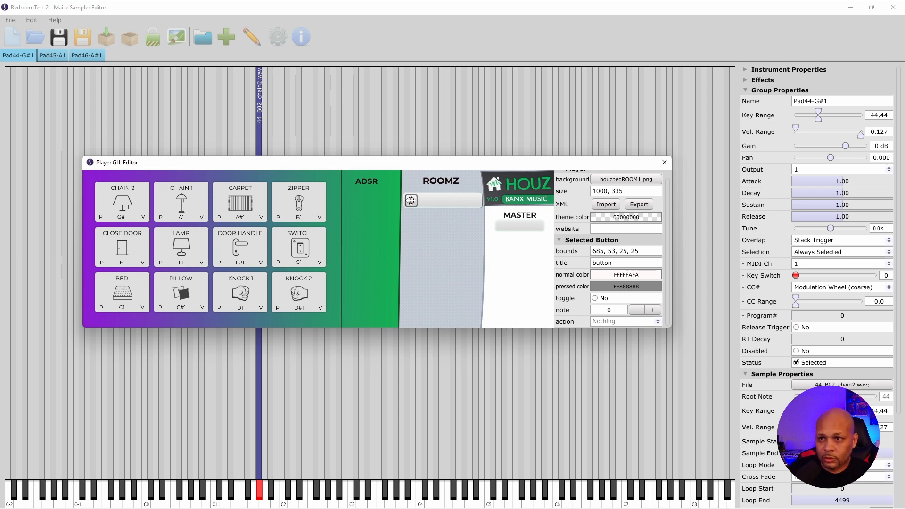
left_click_drag(410, 201, 476, 201)
double_click(625, 264)
type(">")
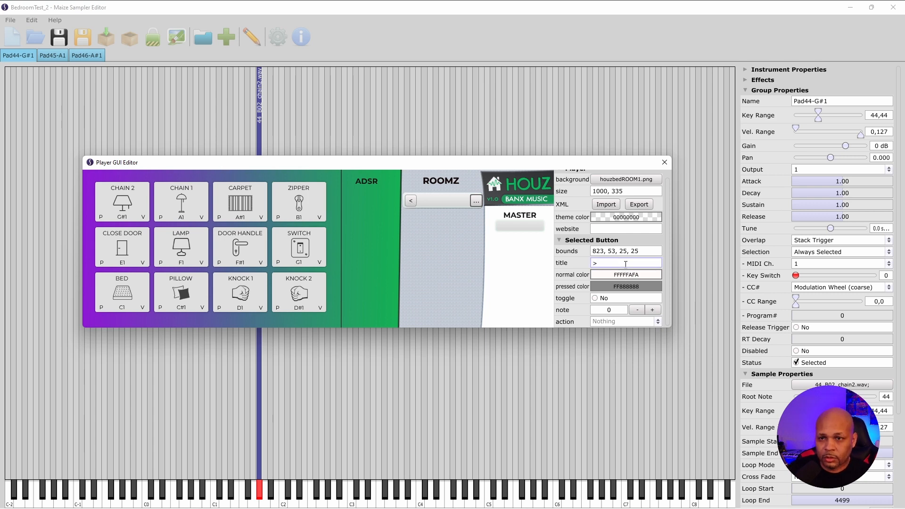
left_click(450, 214)
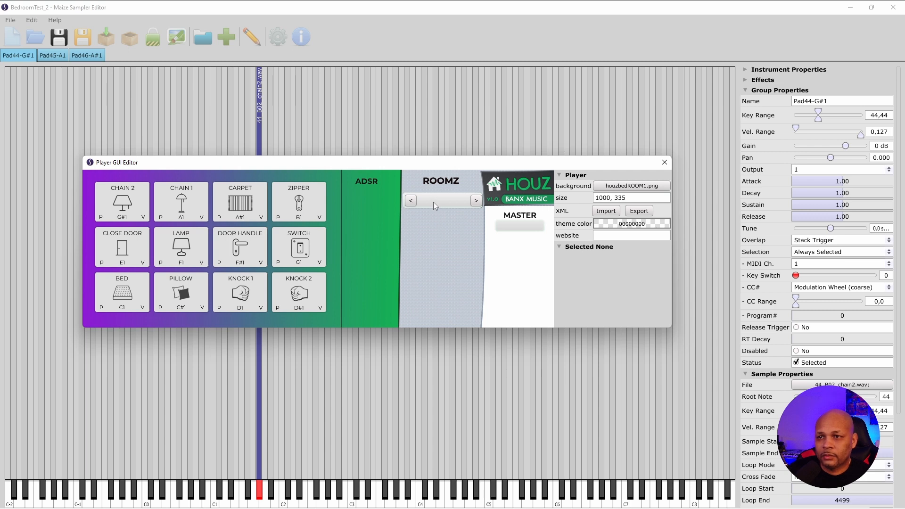
Step: Add a label component below the ROOMZ display and set its action to Instrument List
right_click(429, 219)
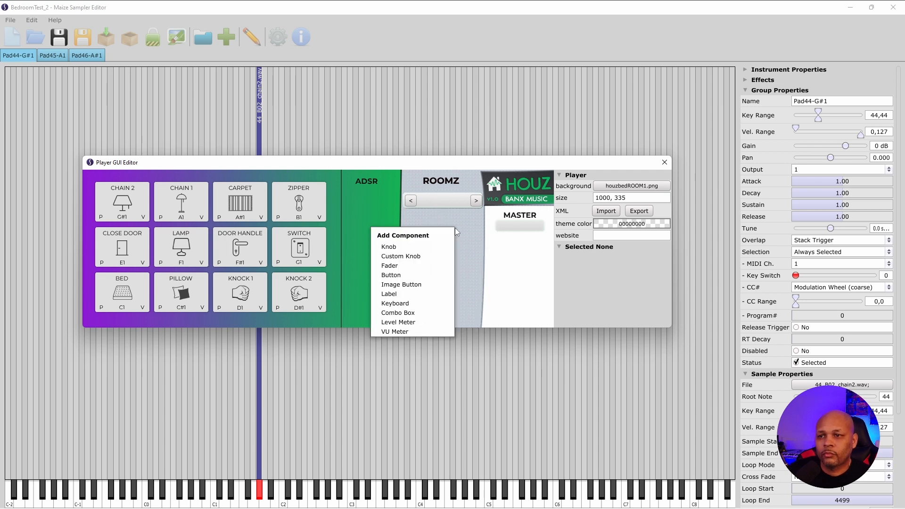
left_click(408, 296)
left_click_drag(451, 240, 427, 241)
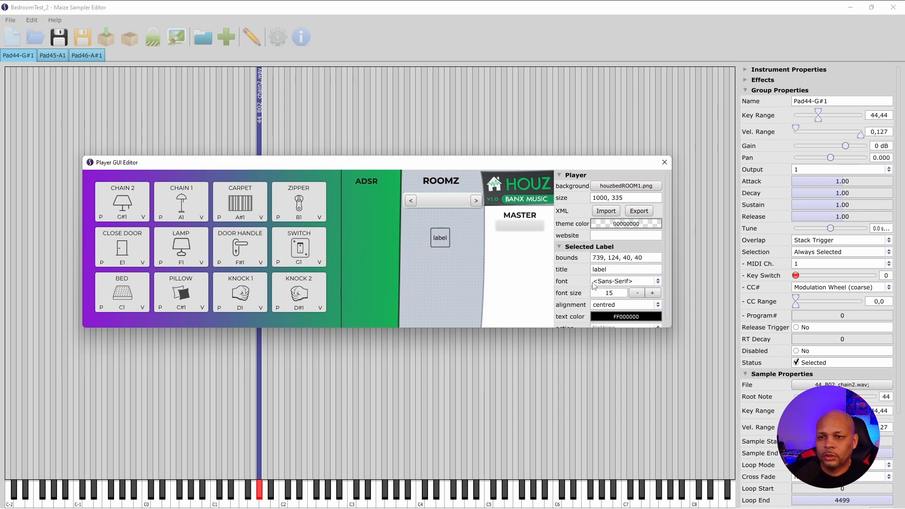
scroll(592, 286, "down", 1)
left_click(659, 322)
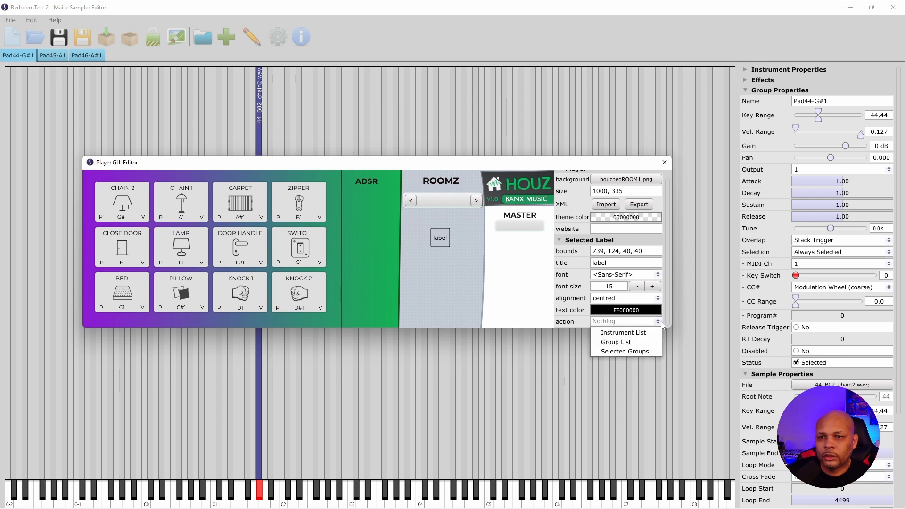
left_click(639, 335)
Step: Fit the label between the two arrow buttons at about 709, 52, sized about 112 × 29, and title it PRESETS
left_click_drag(439, 238, 450, 194)
double_click(615, 261)
key("BackSpace")
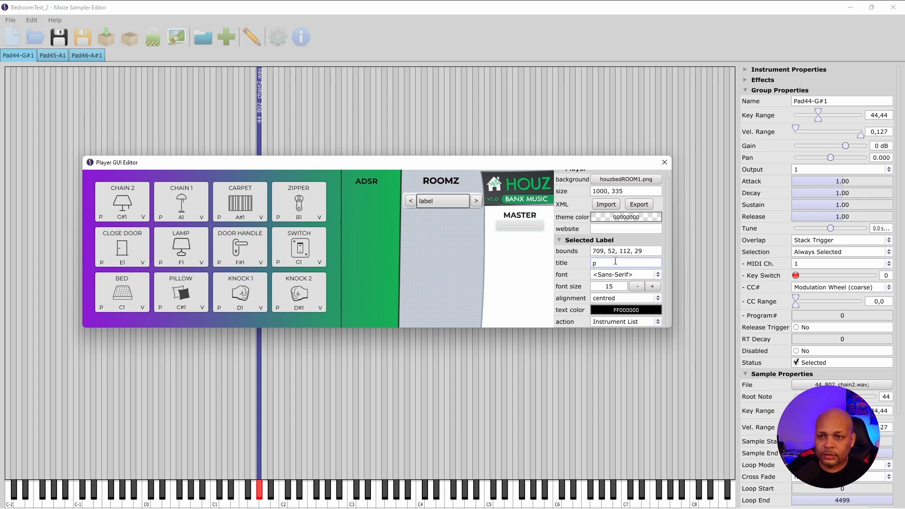
type("PRESETS")
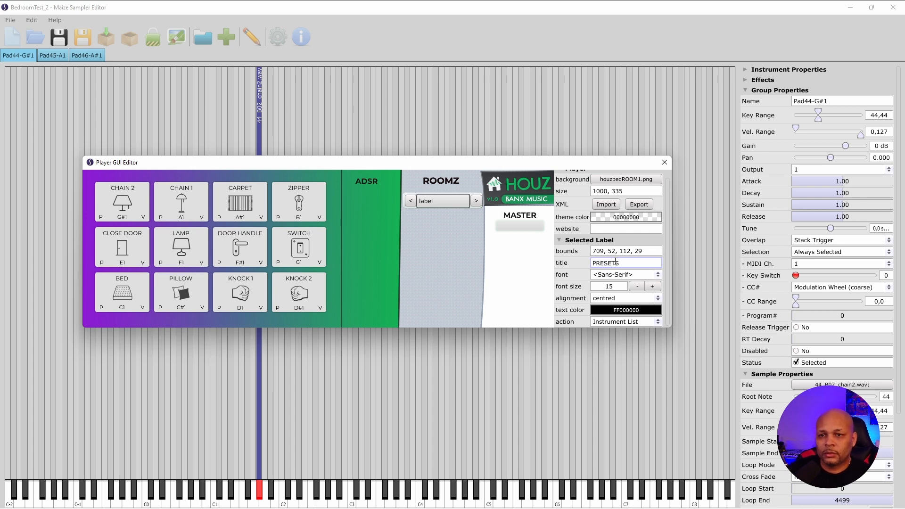
left_click(491, 253)
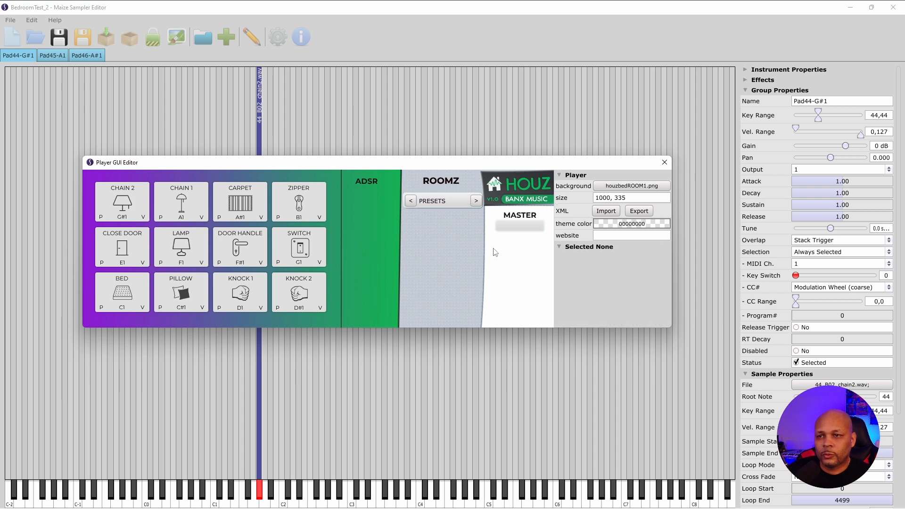
Step: Set the ">" button's action to Load next Instrument from the list
left_click(411, 201)
left_click(439, 204)
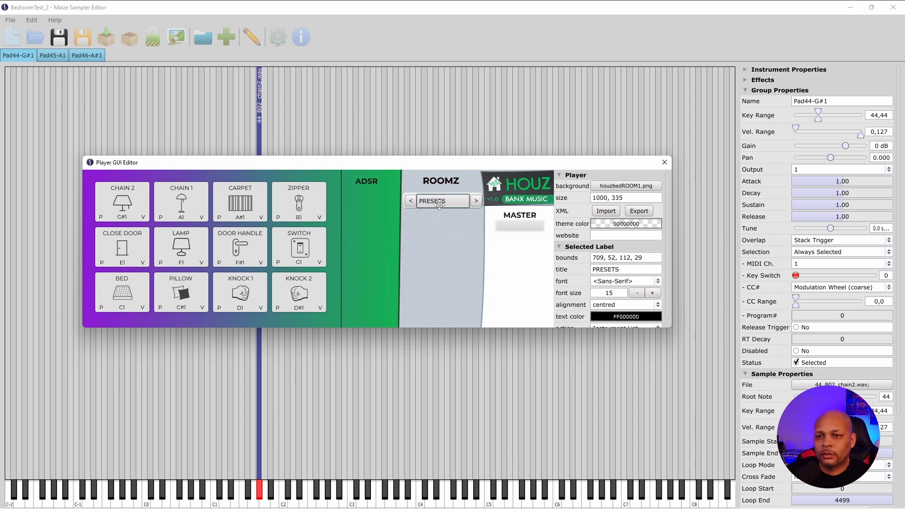
left_click(476, 202)
scroll(567, 286, "down", 1)
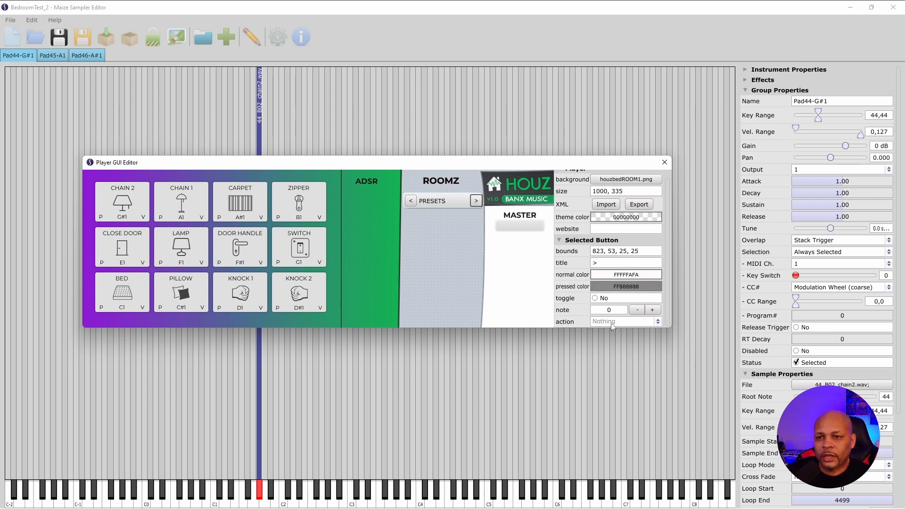
left_click(655, 323)
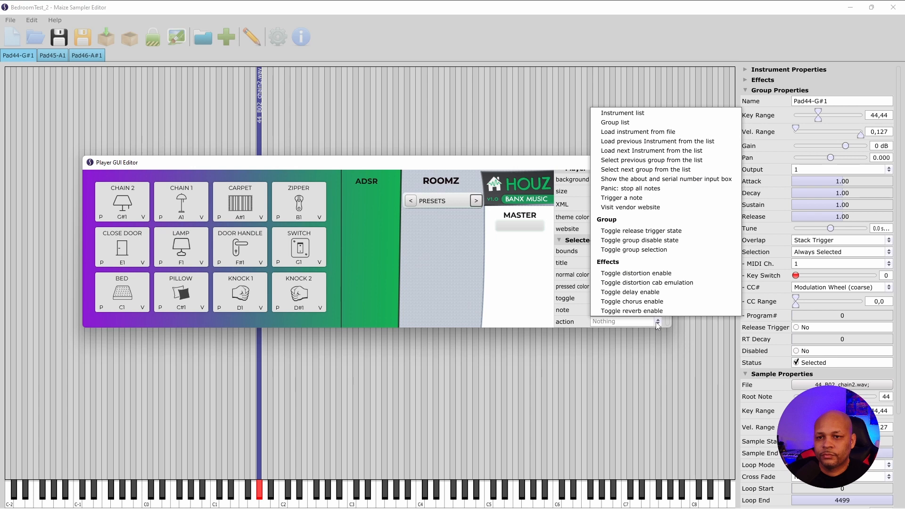
left_click(664, 152)
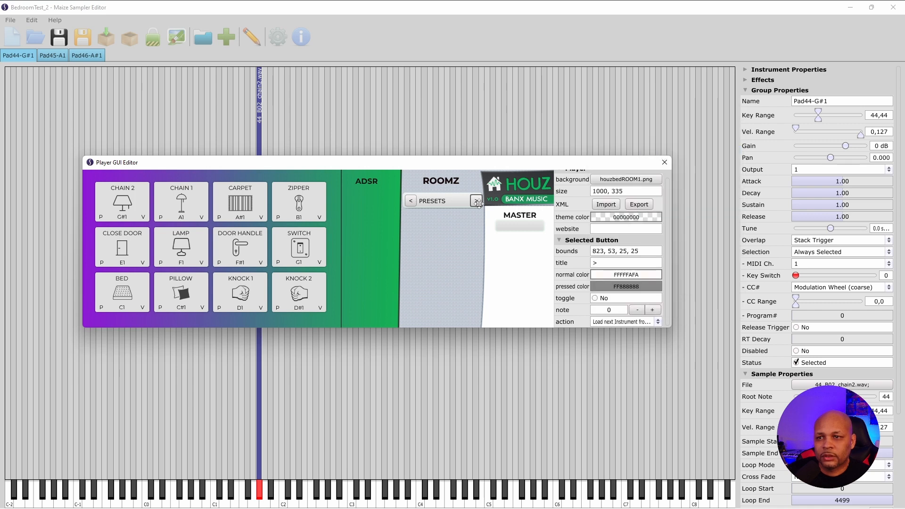
Step: Set the "<" button's action to Load previous Instrument from the list
left_click(411, 202)
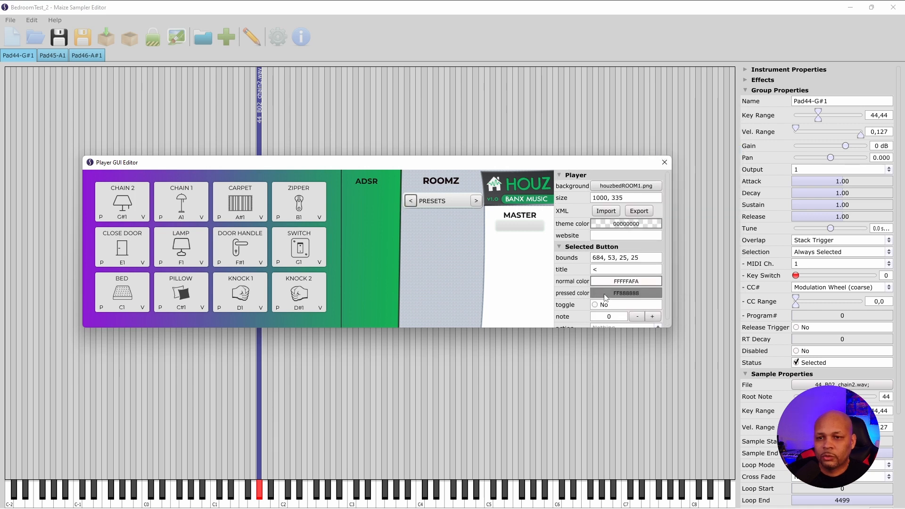
left_click(645, 322)
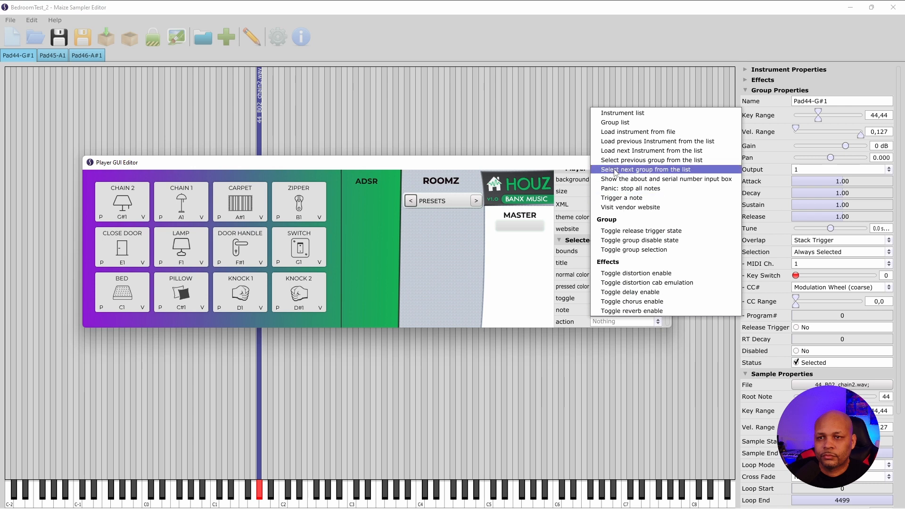
left_click(641, 143)
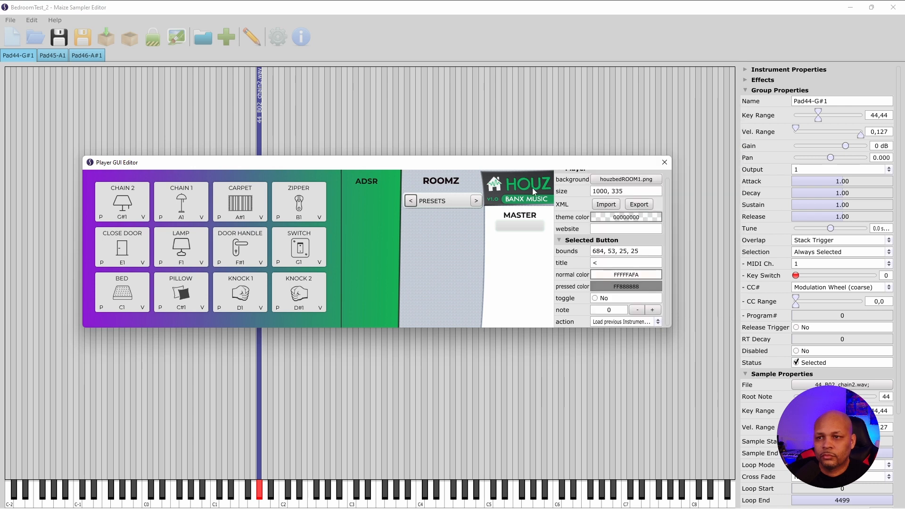
left_click(434, 221)
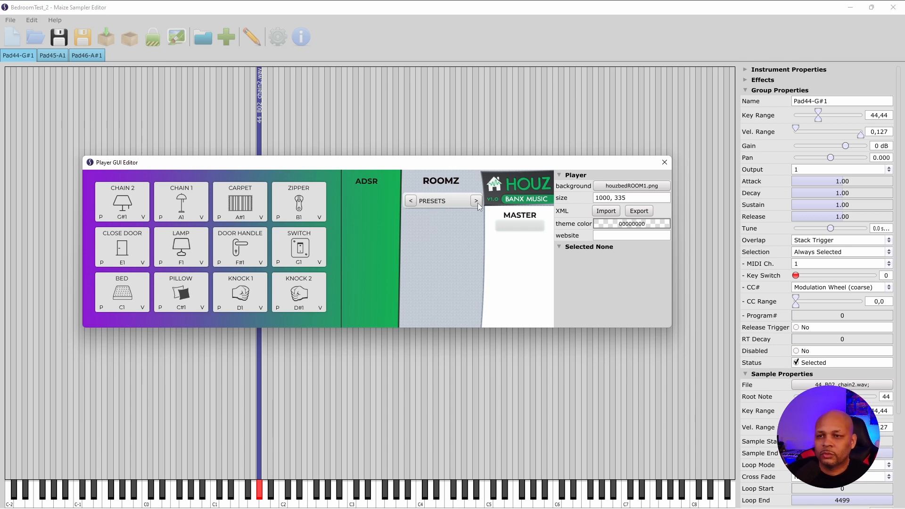
left_click(434, 200)
left_click(436, 230)
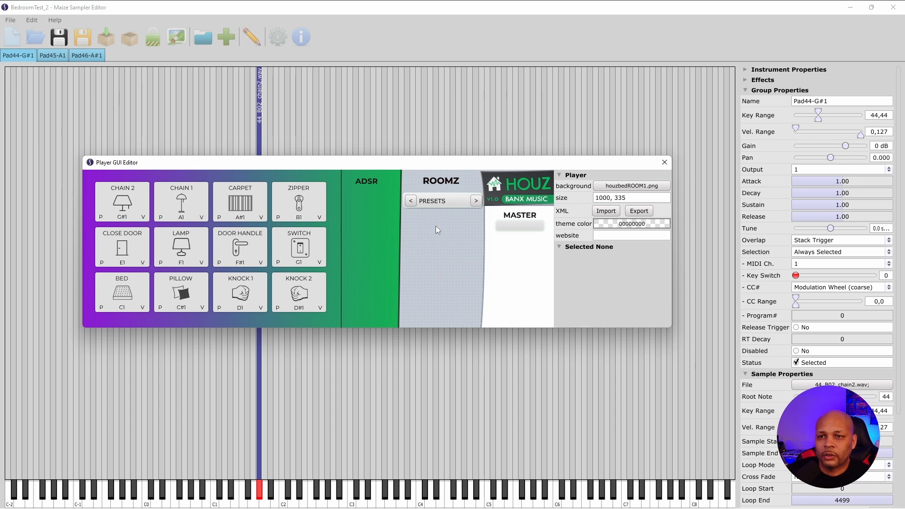
Step: Save the instrument outside the player GUI editor and reopen that editor
key("Escape")
left_click(66, 42)
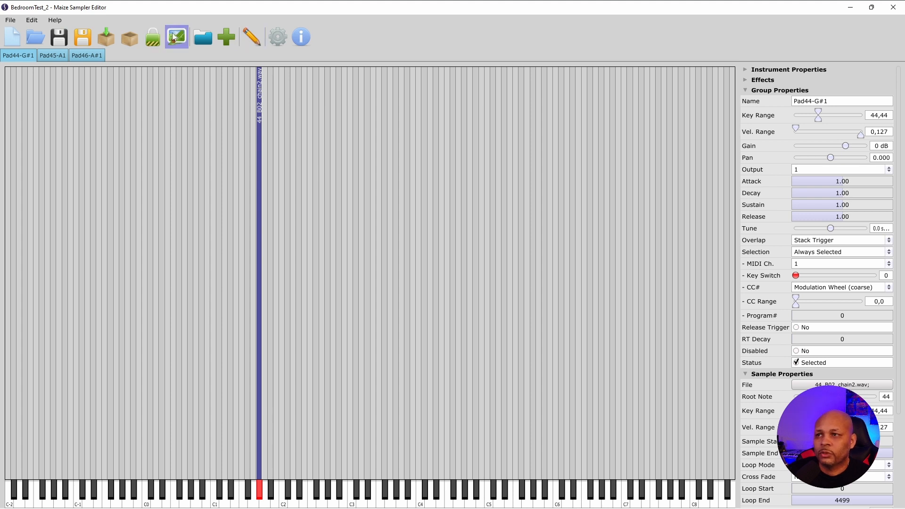
left_click(172, 37)
left_click_drag(363, 163, 411, 158)
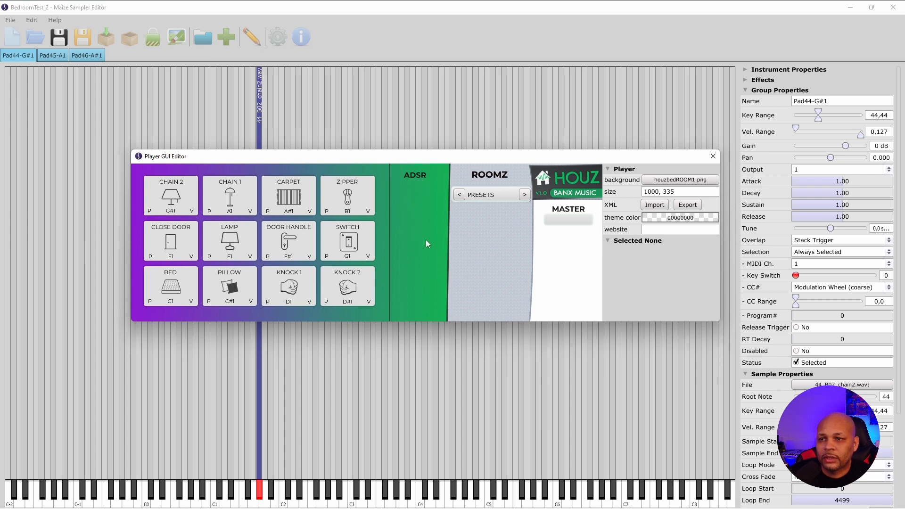
Step: Add a knob component under the ADSR heading at about 587, 61
right_click(413, 202)
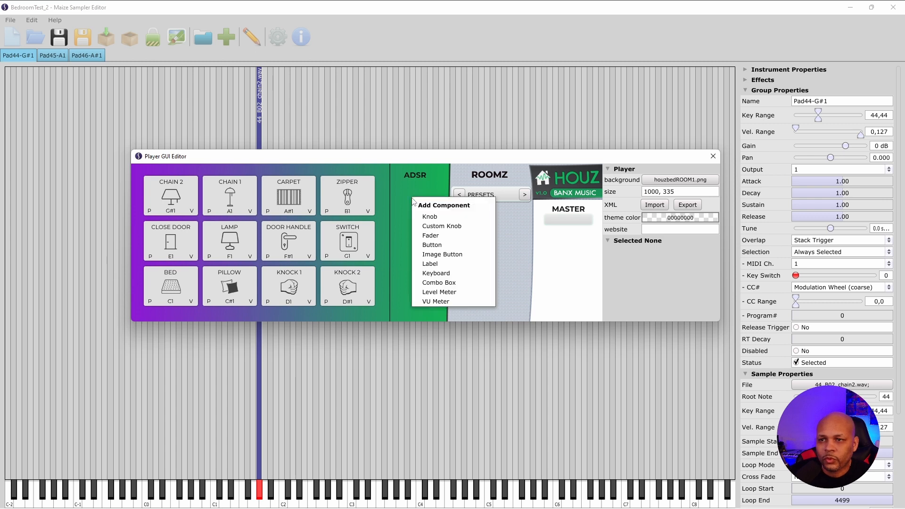
left_click(428, 218)
left_click_drag(419, 208, 417, 203)
left_click(421, 223)
left_click(420, 210)
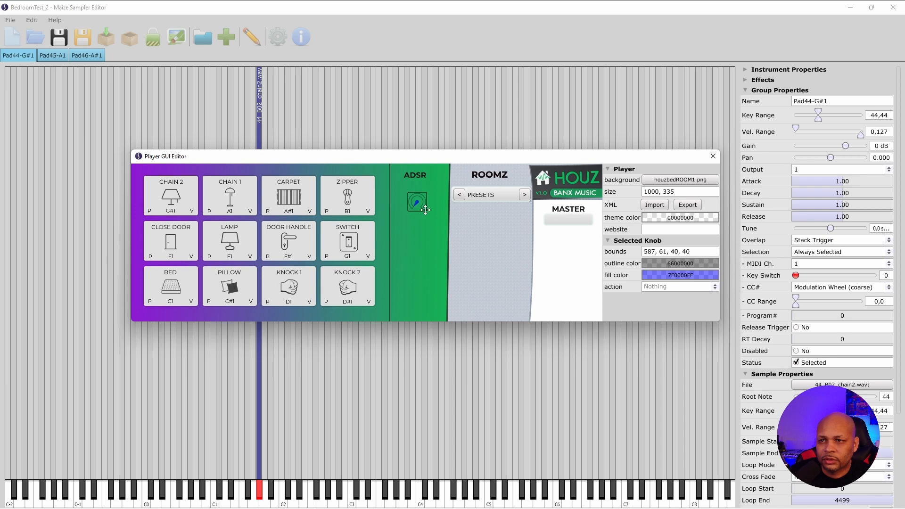
Step: Add a second knob component below the first ADSR knob at about 589, 132
left_click(424, 230)
right_click(421, 233)
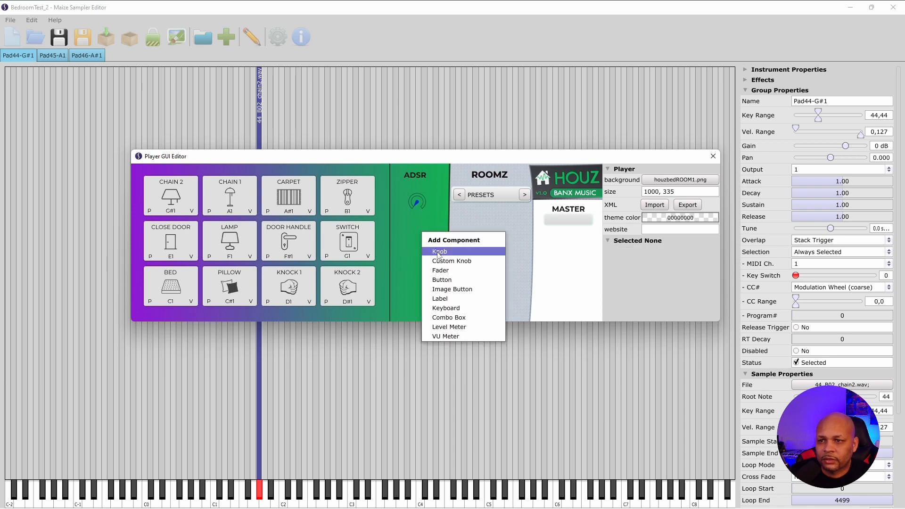
left_click(428, 250)
left_click_drag(427, 240, 414, 233)
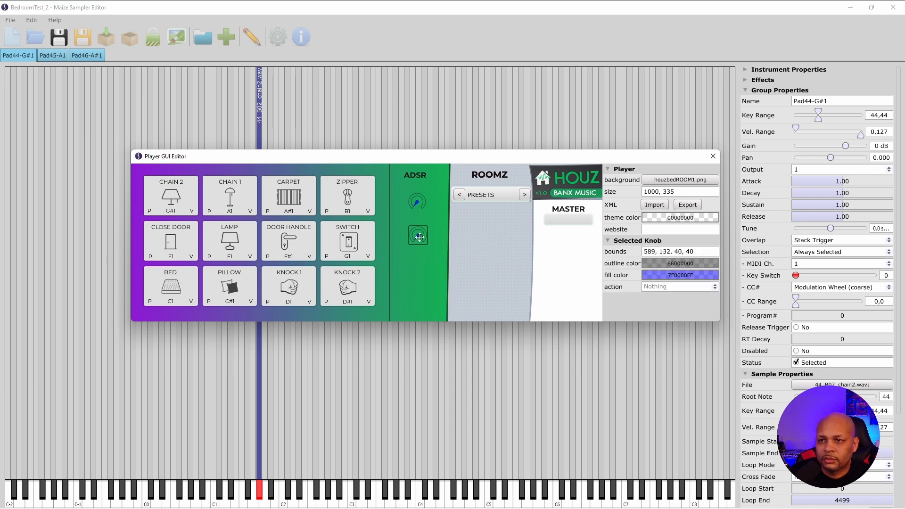
left_click(430, 262)
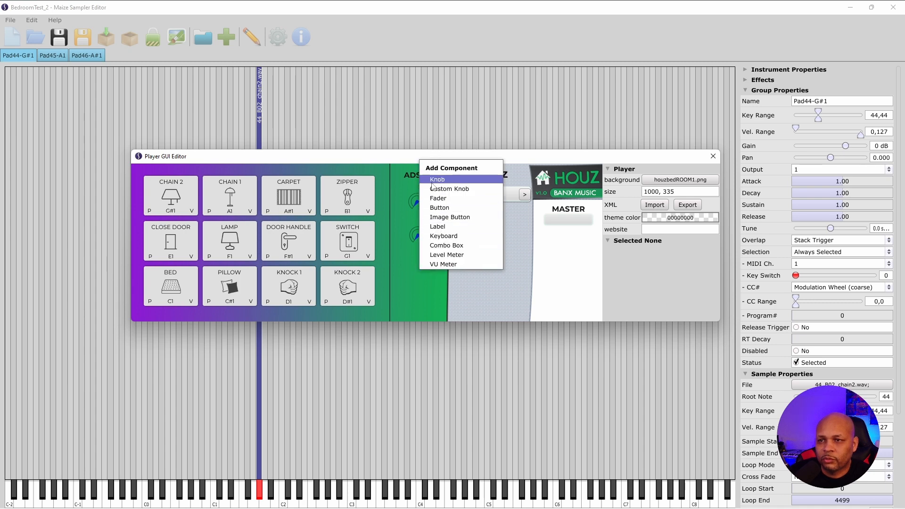
Step: Add a third knob component below the second ADSR knob
left_click(432, 181)
left_click_drag(426, 277, 415, 259)
left_click(429, 253)
Step: Align the second and third ADSR knobs with the top knob, placing them at 587, 126 and 587, 187
left_click(417, 235)
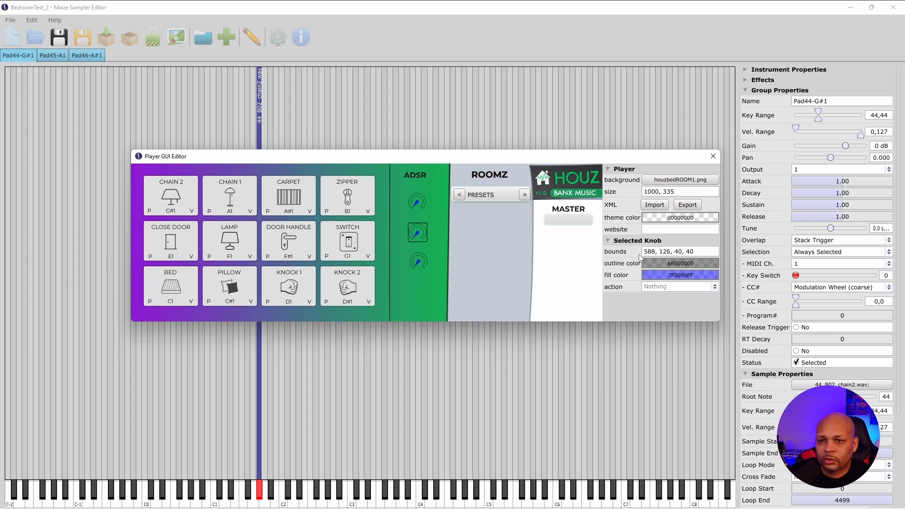
left_click(415, 205)
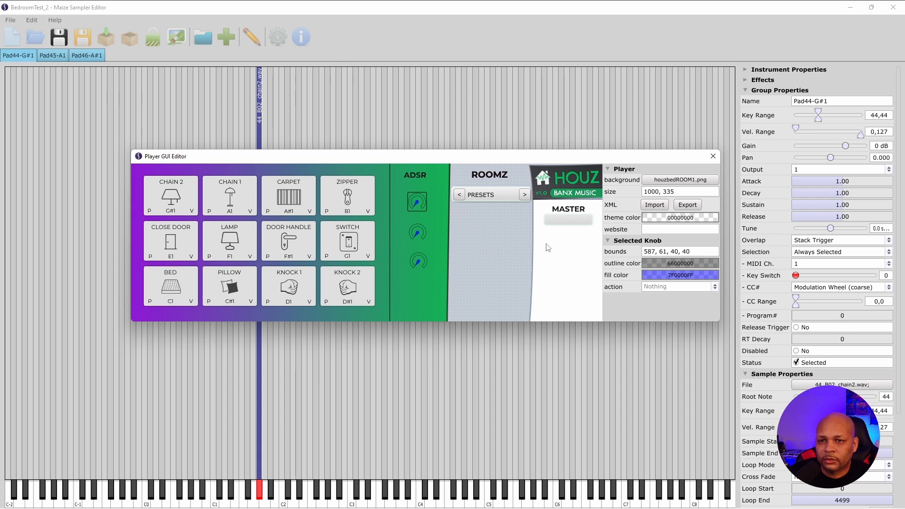
left_click(417, 236)
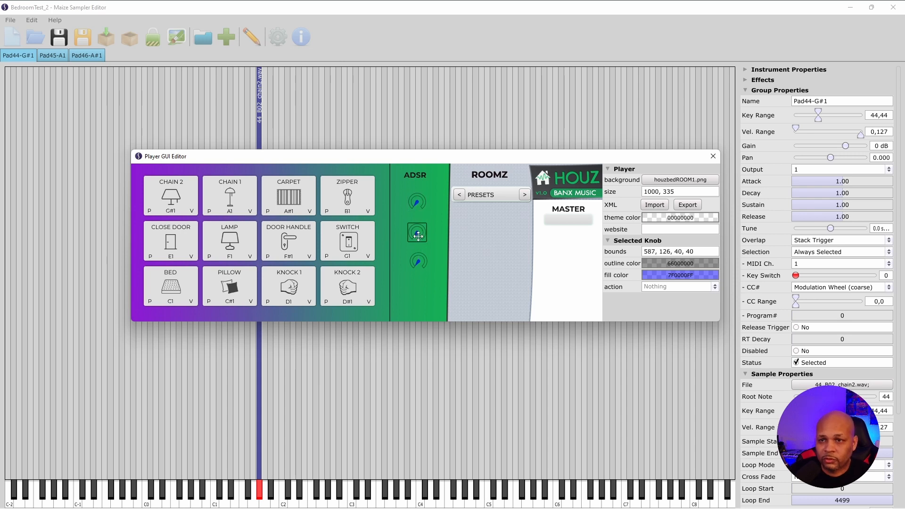
left_click(416, 261)
key("Left")
key("Left")
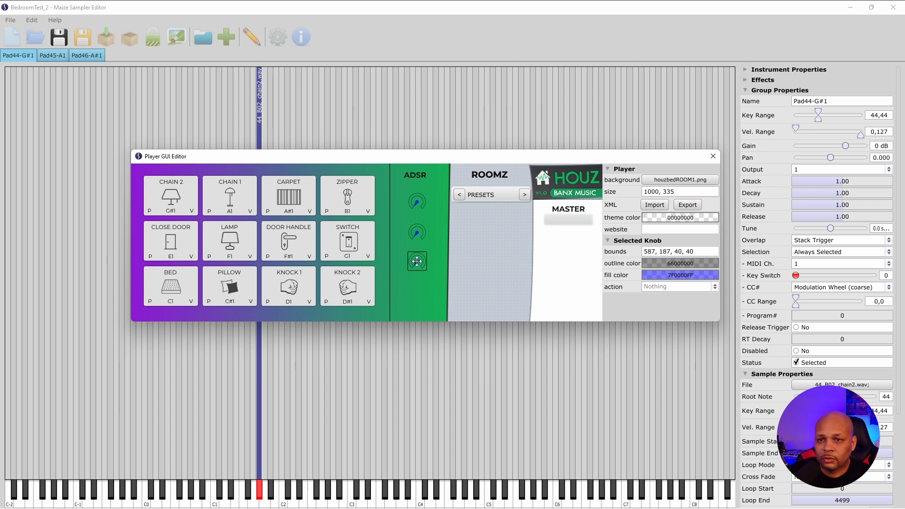
left_click(425, 288)
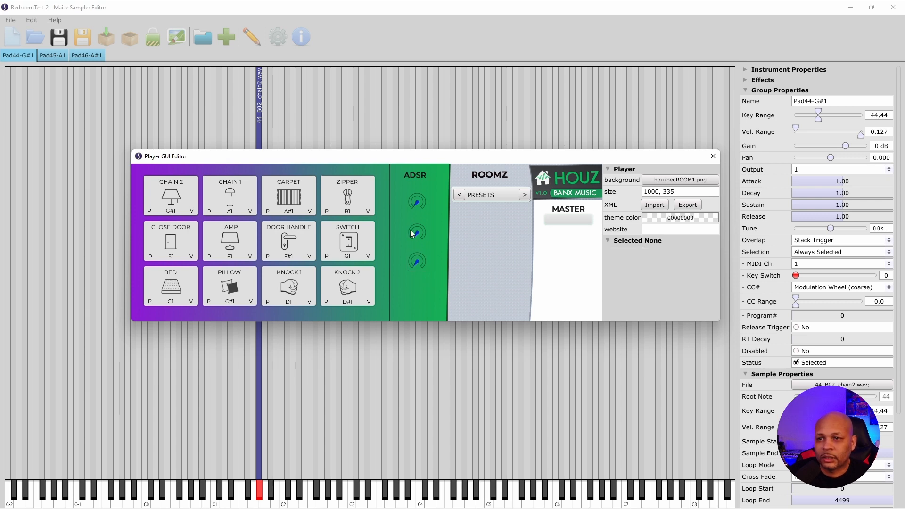
Step: Move the top ADSR knob slightly down to about 587, 65
left_click(424, 203)
left_click(426, 220)
left_click_drag(414, 203, 415, 203)
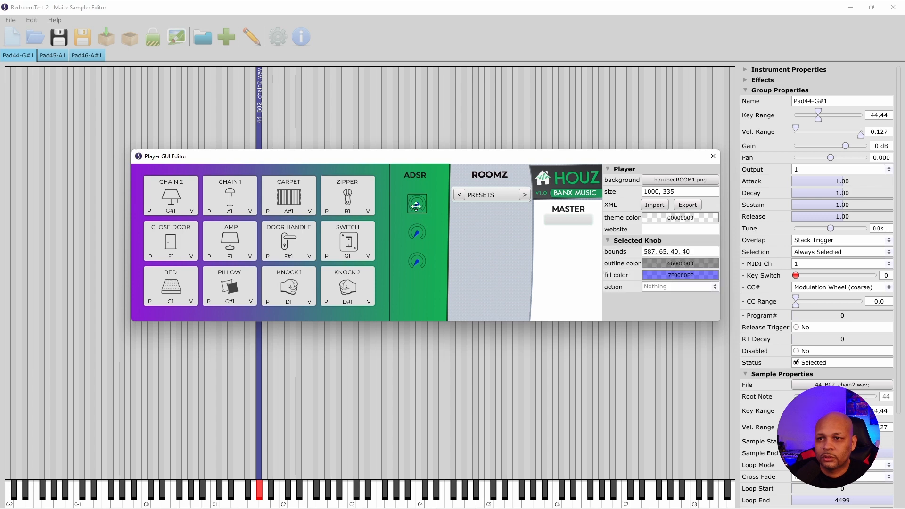
Step: Set the top ADSR knob's action to the group Attack, controlling Pad44-G#1, Pad45-A1 and Pad46-A#1
left_click(714, 287)
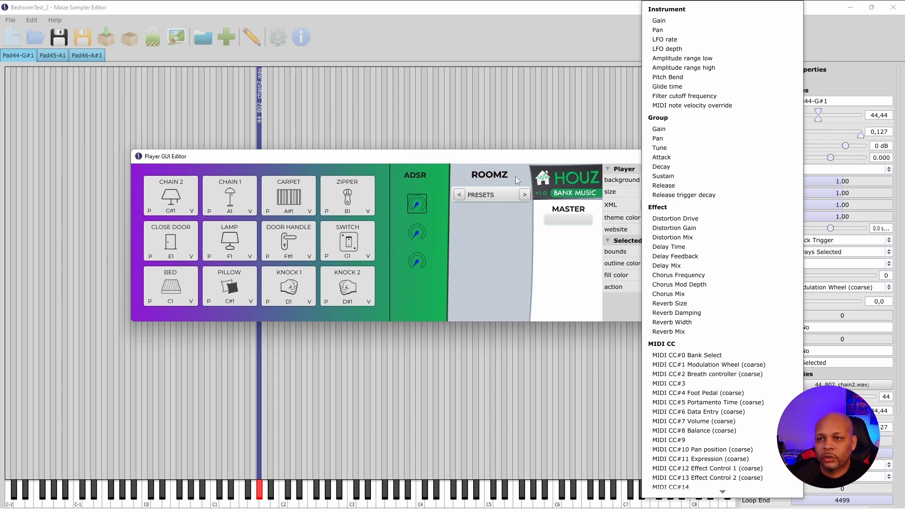
left_click(686, 159)
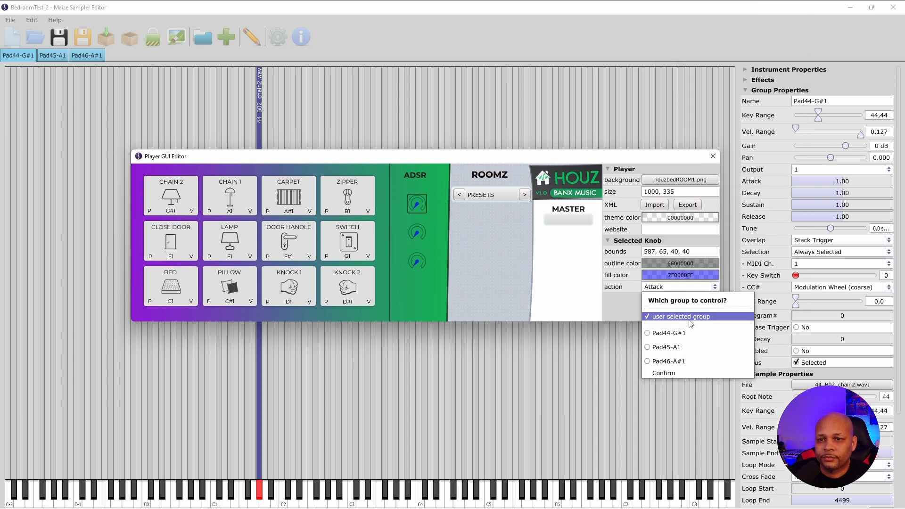
left_click(647, 333)
left_click(647, 346)
left_click(646, 360)
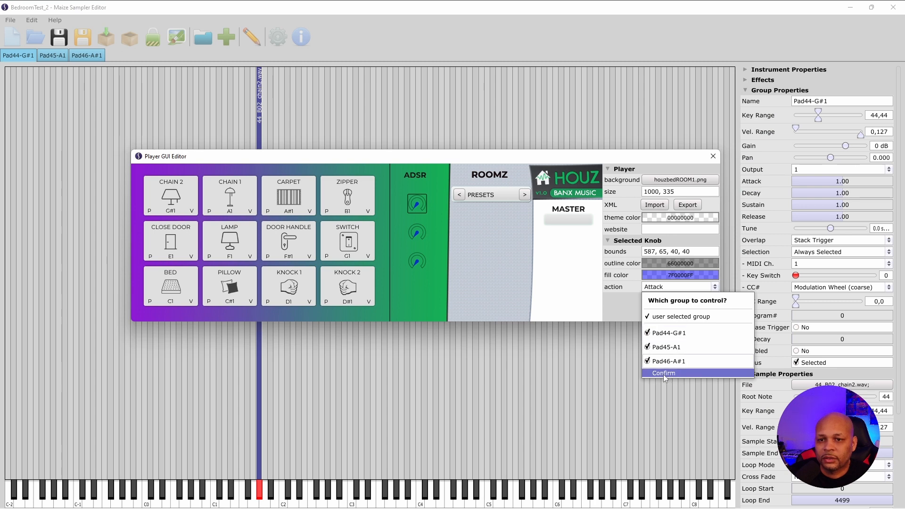
left_click(664, 373)
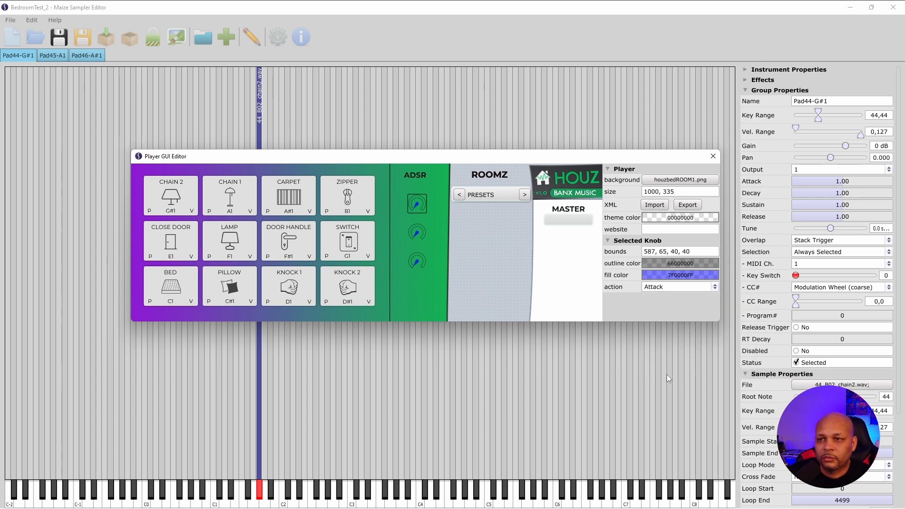
Step: Add a label component and place it just below the top ADSR knob at about 586, 88
left_click(431, 219)
left_click(414, 202)
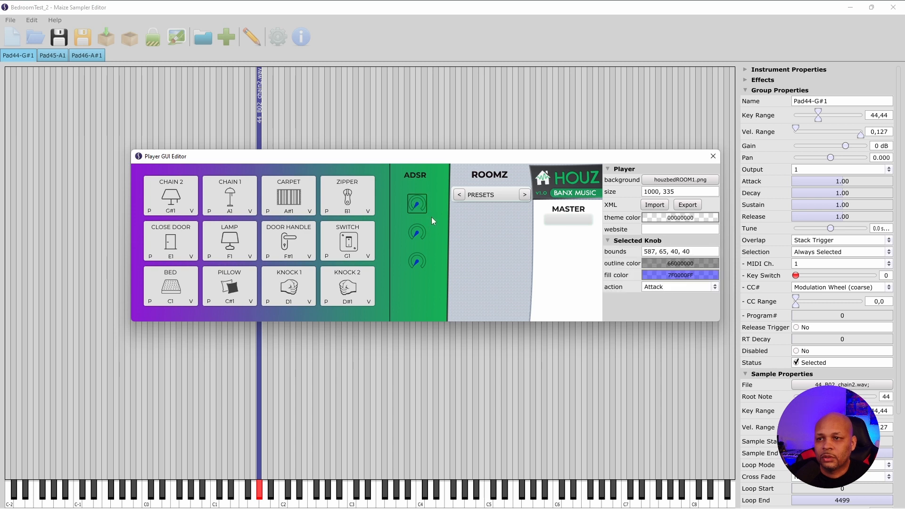
right_click(431, 218)
left_click(450, 284)
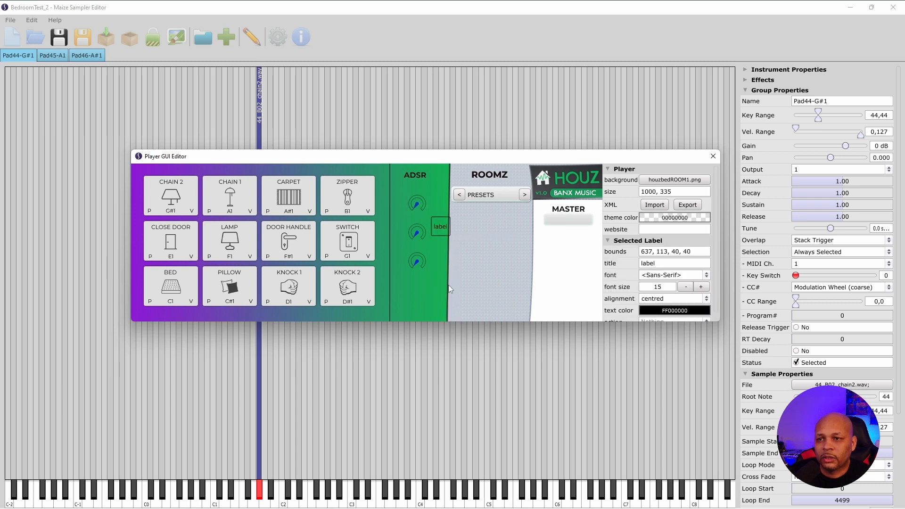
left_click_drag(440, 228, 418, 213)
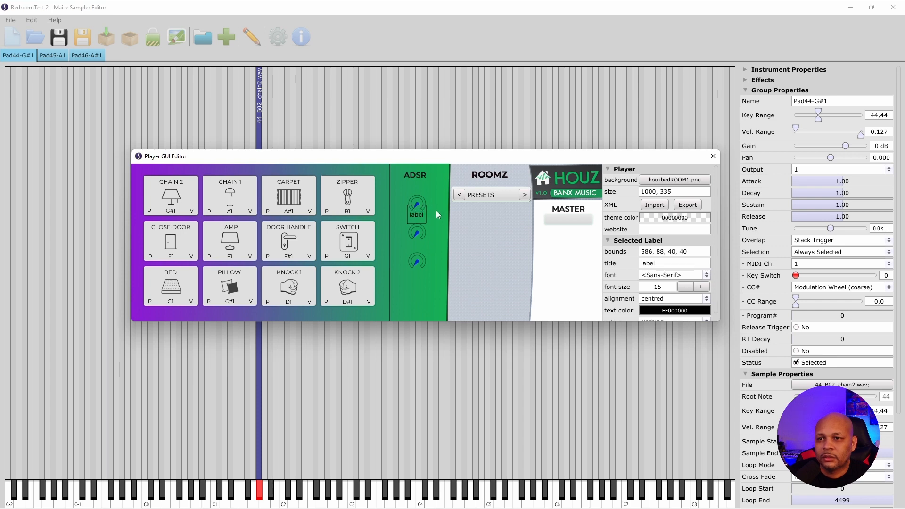
left_click(436, 210)
left_click(418, 216)
Step: Set the title of the label below the top ADSR knob to ATTACK
scroll(617, 288, "down", 1)
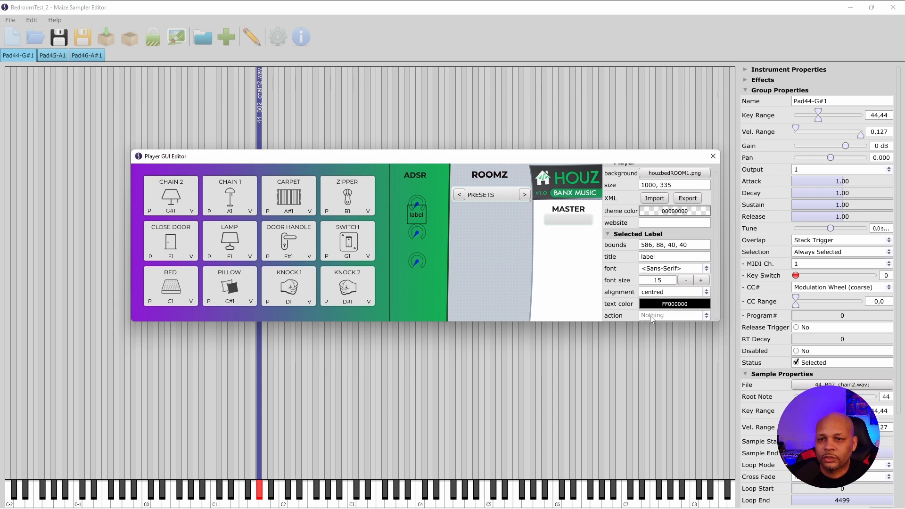
left_click(659, 256)
type("att")
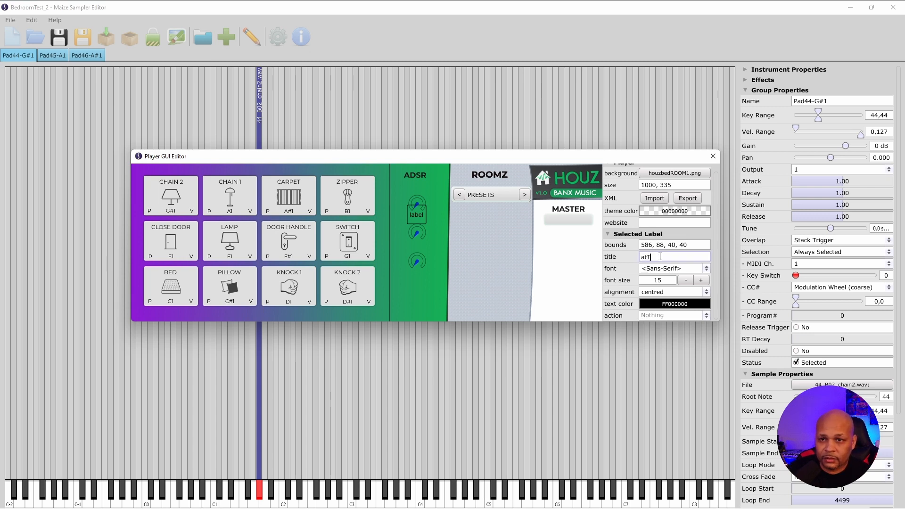
type("AC")
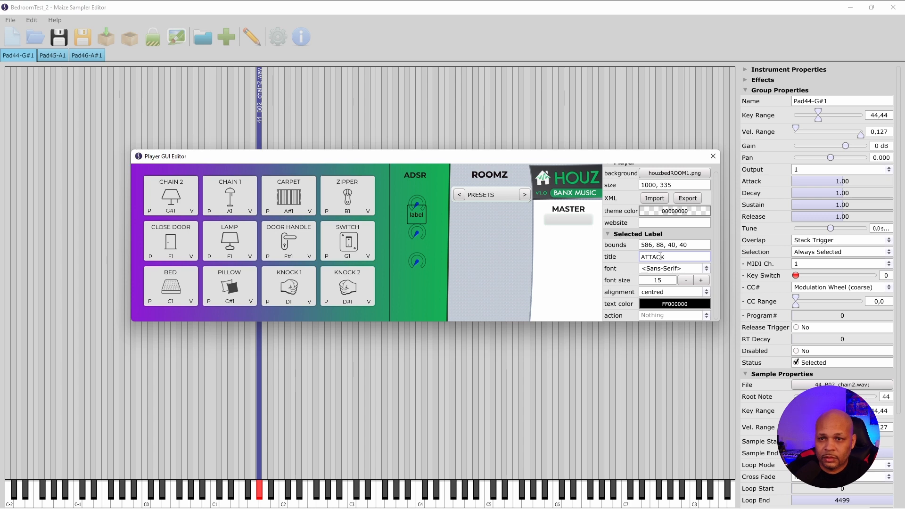
type("K")
left_click(486, 227)
left_click(417, 216)
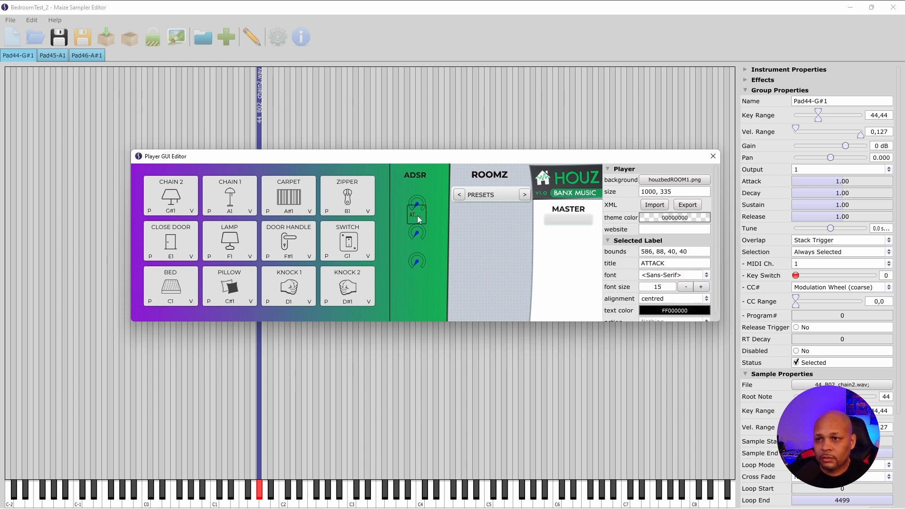
Step: Widen the ATTACK label to fit its text and resize the top ADSR knob to bounds of about 583, 57, 47, 44
mouse_move(423, 216)
left_mouse_down()
mouse_move(427, 193)
mouse_move(430, 201)
left_mouse_up()
left_click(437, 217)
left_click(420, 215)
left_click(428, 205)
left_click(424, 198)
left_click_drag(422, 200, 420, 199)
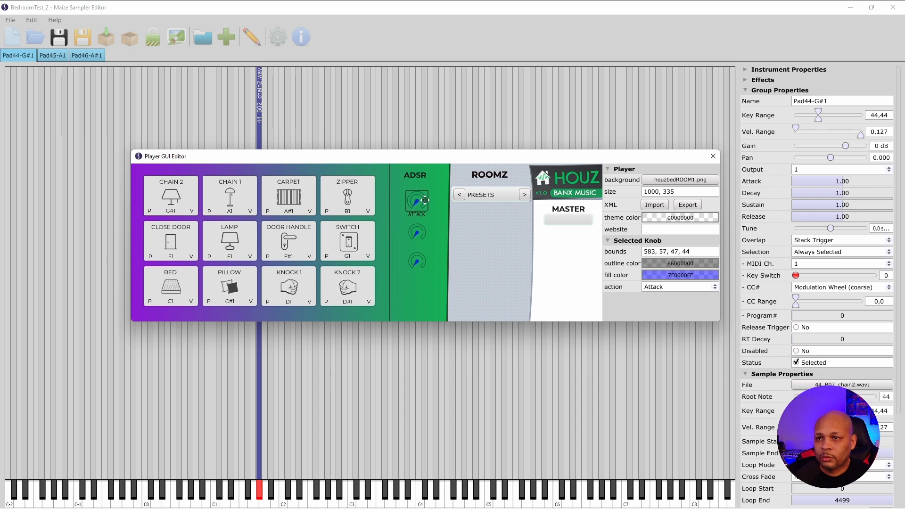
left_click(430, 239)
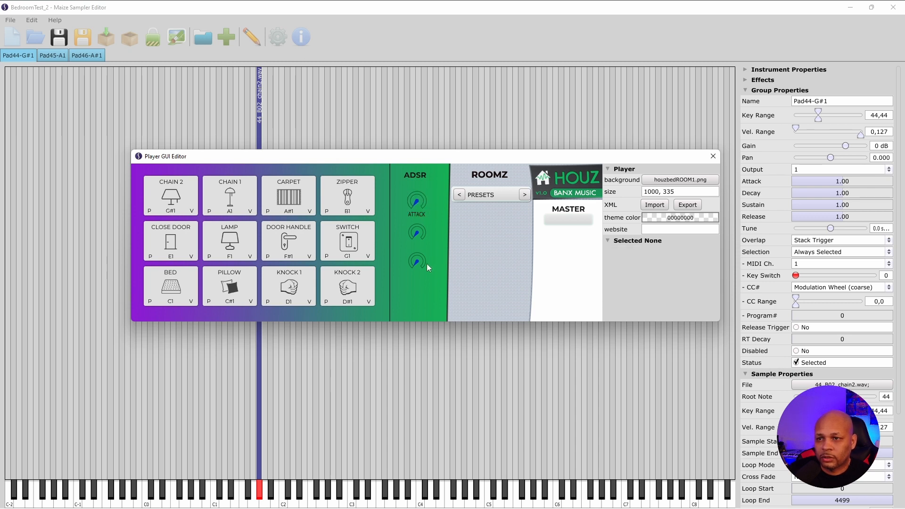
Step: Change the Attack knob's fill color to dark gray 7F202020
left_click(416, 200)
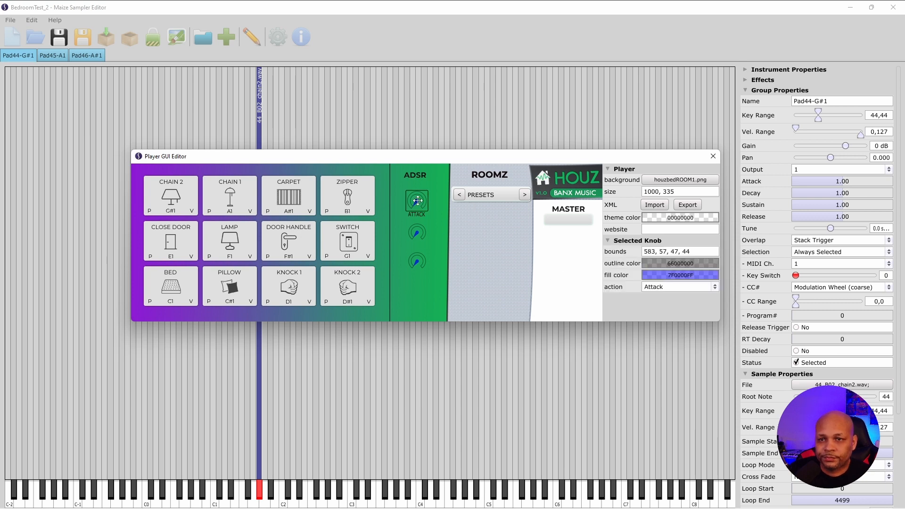
left_click(662, 275)
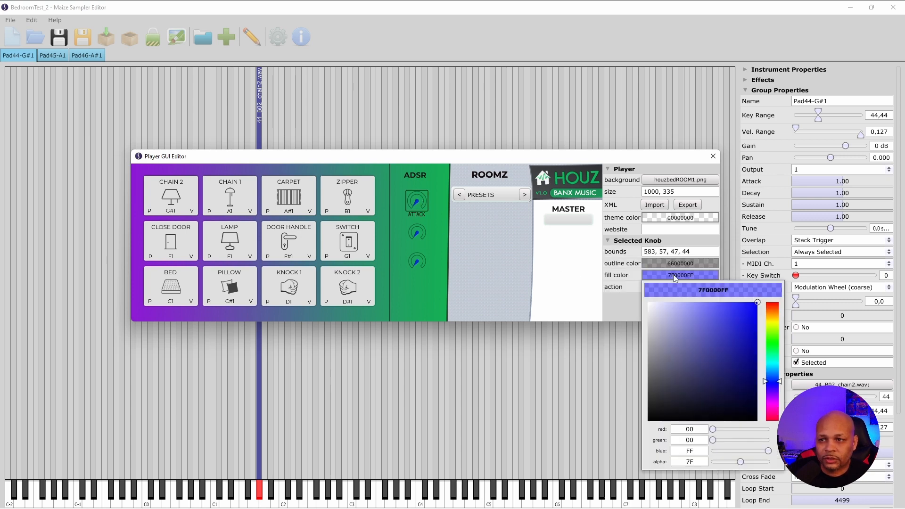
mouse_move(685, 328)
left_mouse_down()
mouse_move(645, 312)
mouse_move(658, 405)
mouse_move(646, 414)
mouse_move(649, 406)
left_mouse_up()
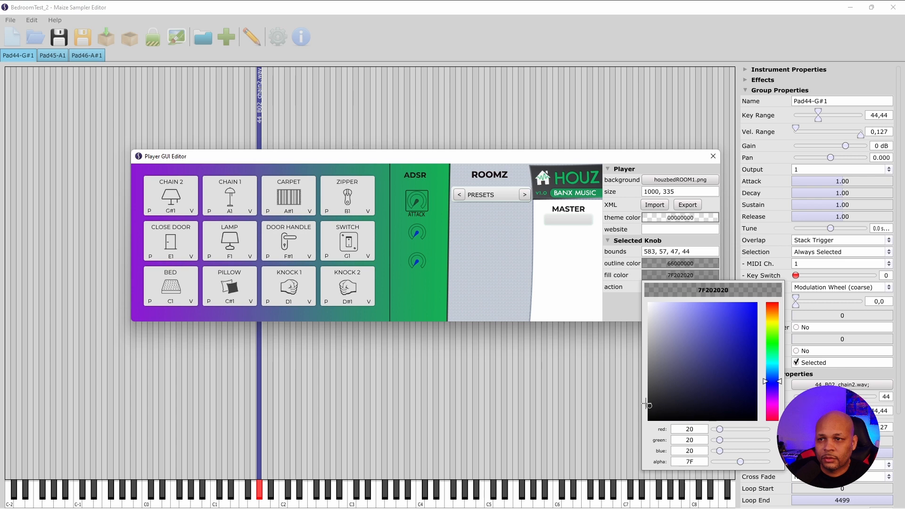
left_click(482, 257)
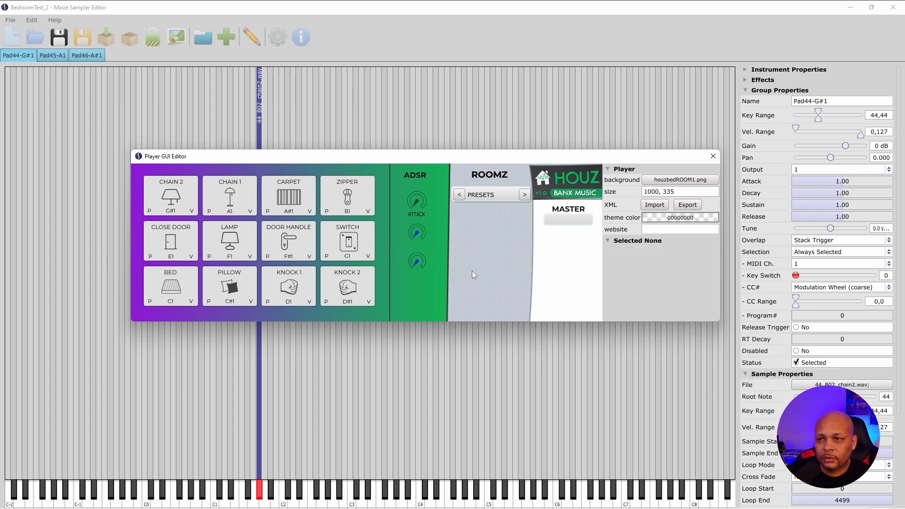
Step: Try a white 66FFFFFF outline color on the Attack knob and set it back to 66000000
left_click(420, 198)
left_click(642, 267)
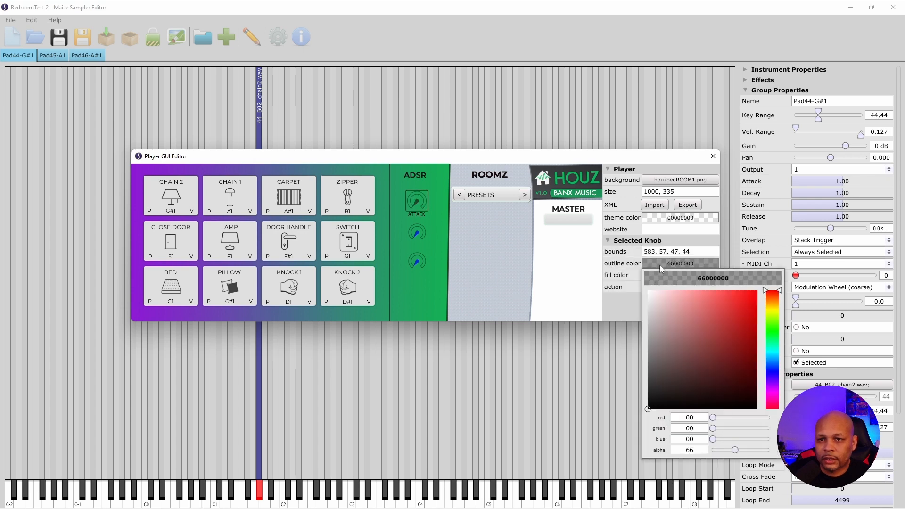
left_click(653, 295)
left_click(639, 296)
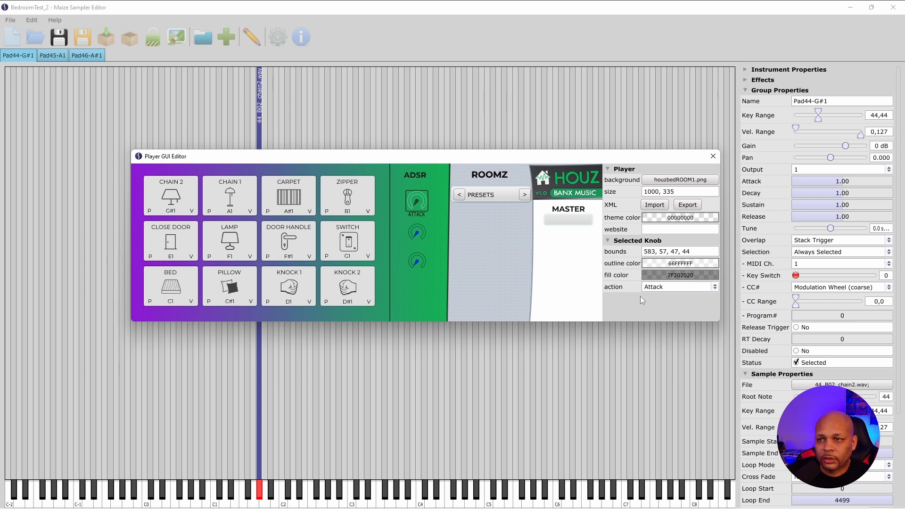
left_click(664, 268)
left_click_drag(657, 328, 647, 409)
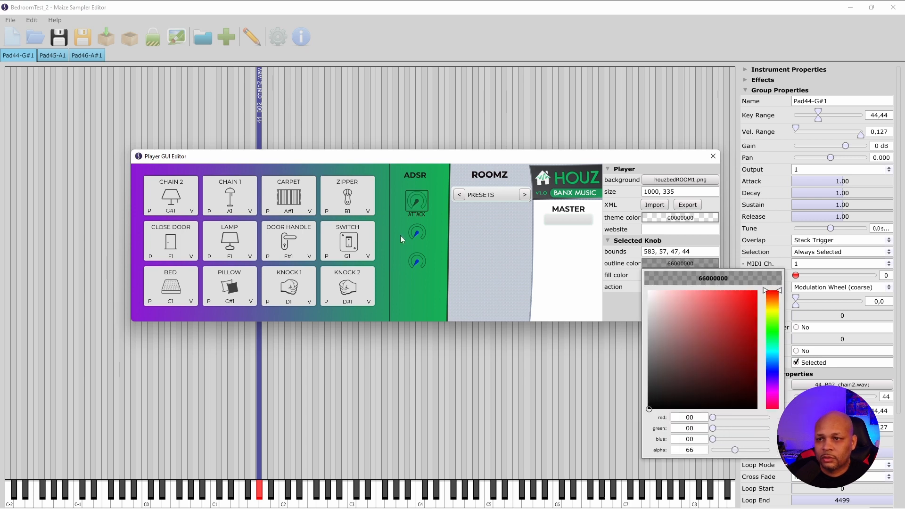
left_click(434, 222)
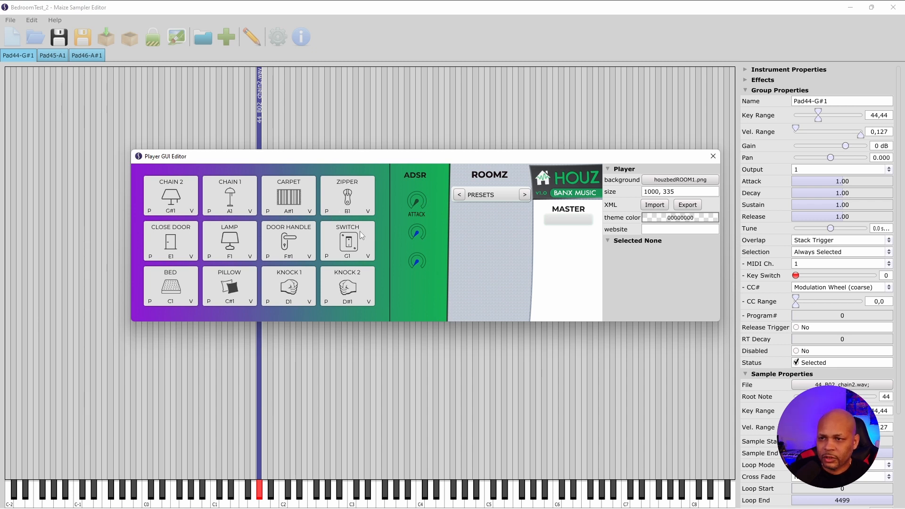
Step: Add a knob on the ZIPPER pad beside its P and set its bounds to 417, 80, 20, 20
right_click(332, 216)
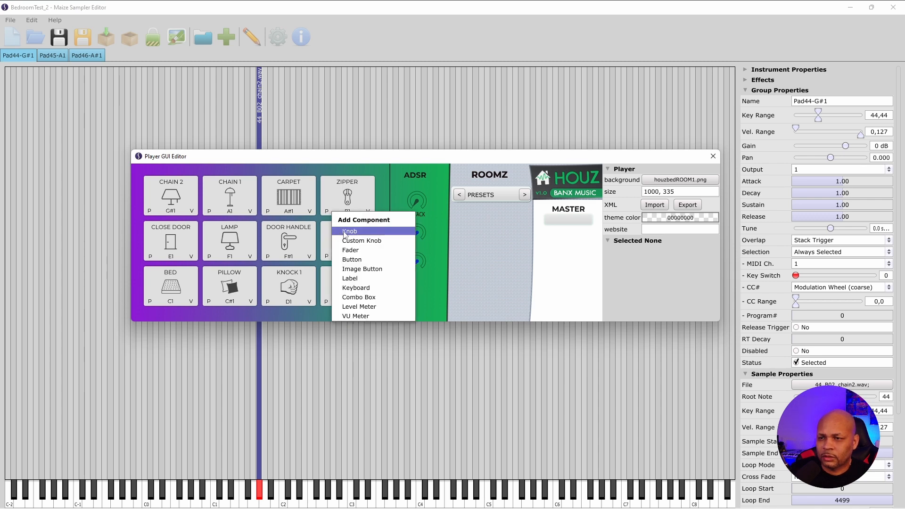
left_click(347, 234)
left_click_drag(342, 228, 338, 213)
triple_click(691, 251)
left_click_drag(691, 251, 674, 251)
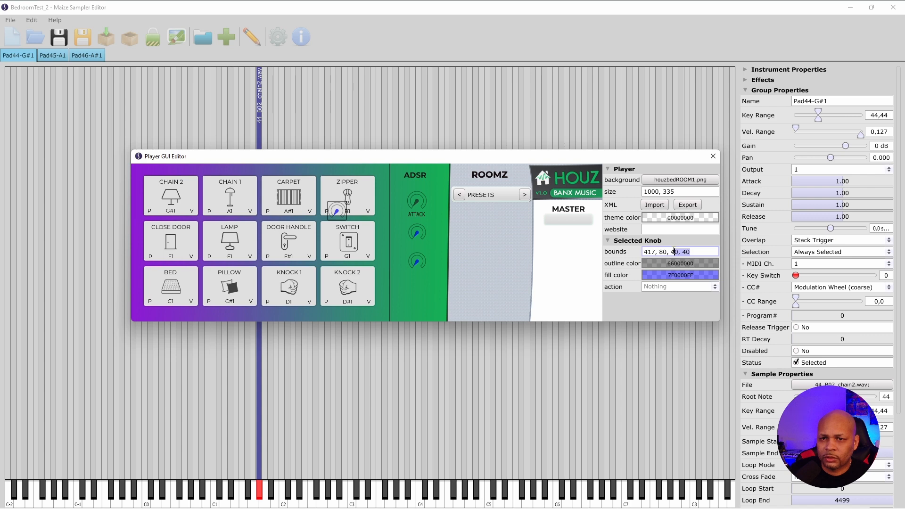
type("70")
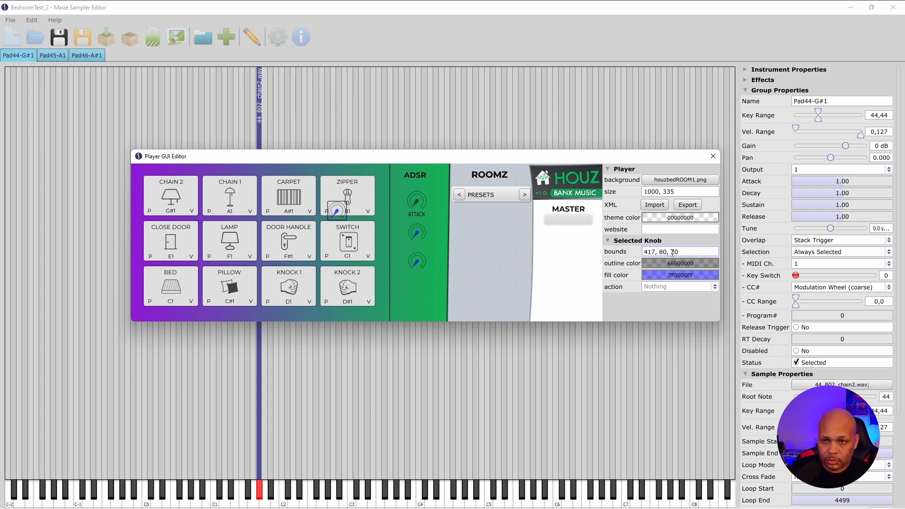
key("Return")
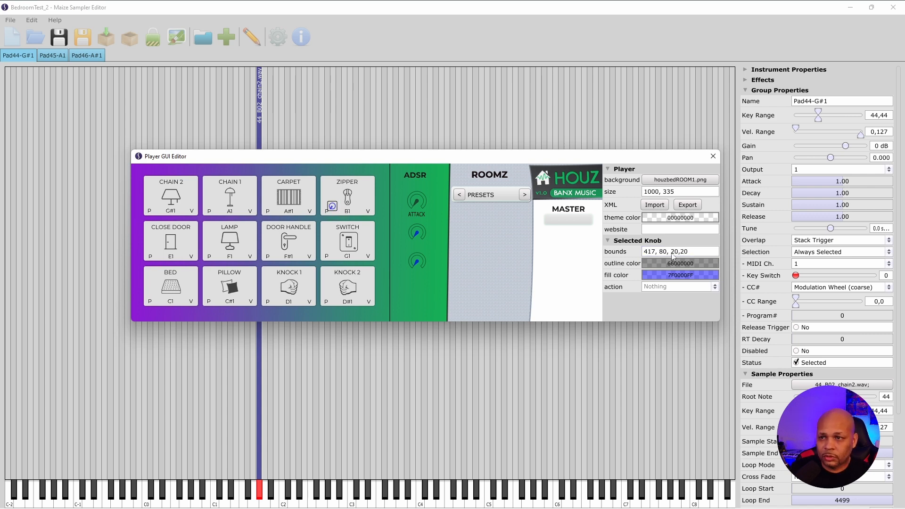
Step: Change the small ZIPPER pad knob's fill color to dark gray 7F303031
left_click(678, 275)
mouse_move(648, 397)
left_mouse_down()
mouse_move(648, 416)
mouse_move(650, 397)
left_mouse_up()
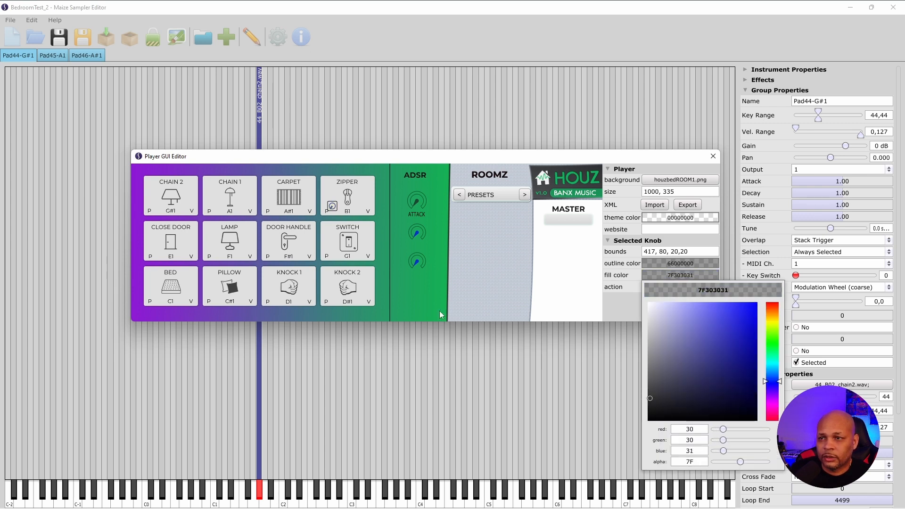
left_click(376, 180)
Step: Reposition the small knob beside the P on the ZIPPER pad at about 417, 91
left_click_drag(333, 205, 334, 210)
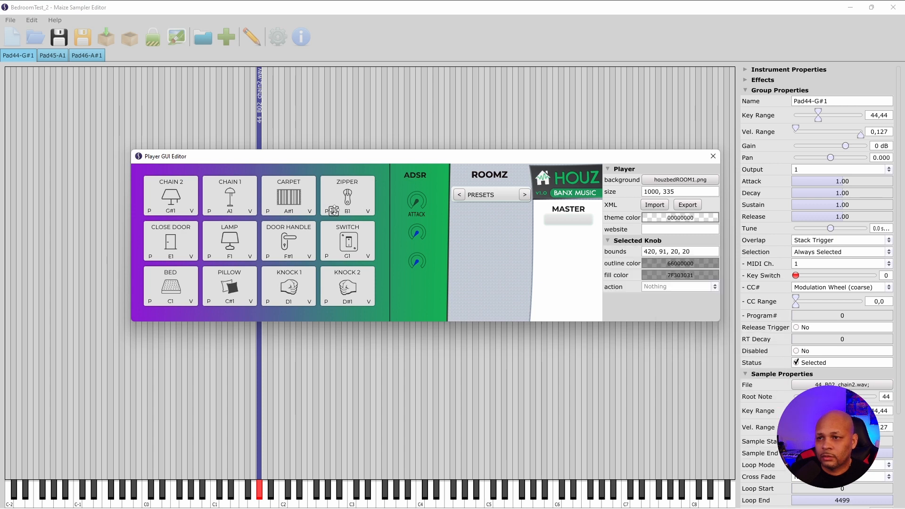
left_click(379, 209)
left_click(334, 210)
left_click_drag(338, 206, 339, 208)
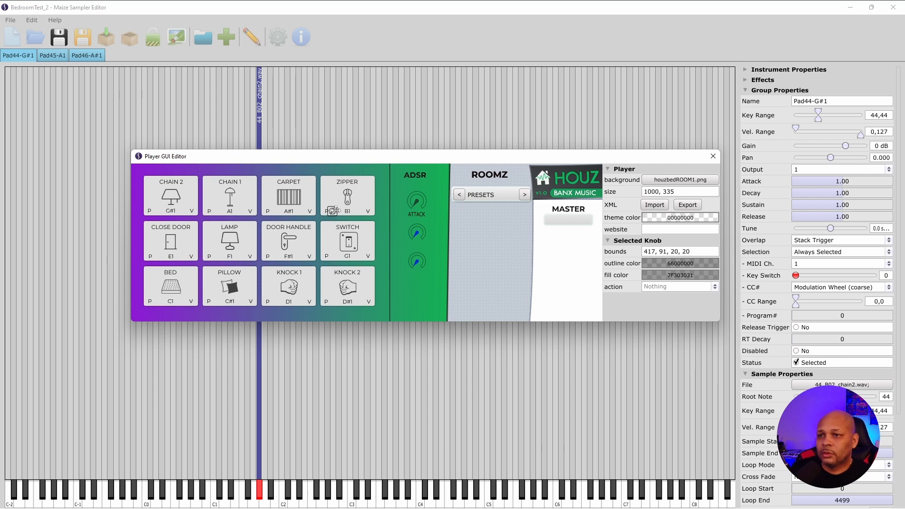
Step: Move the small ZIPPER pad knob beside the P on the CARPET pad and assign it group Pan for Pad46-A#1
left_click_drag(332, 212, 275, 212)
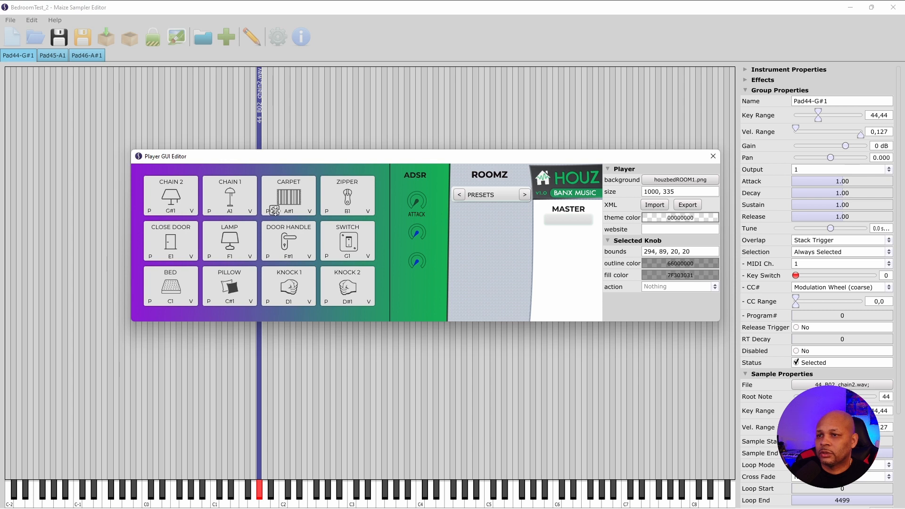
left_click(287, 209)
left_click(275, 211)
left_click(714, 286)
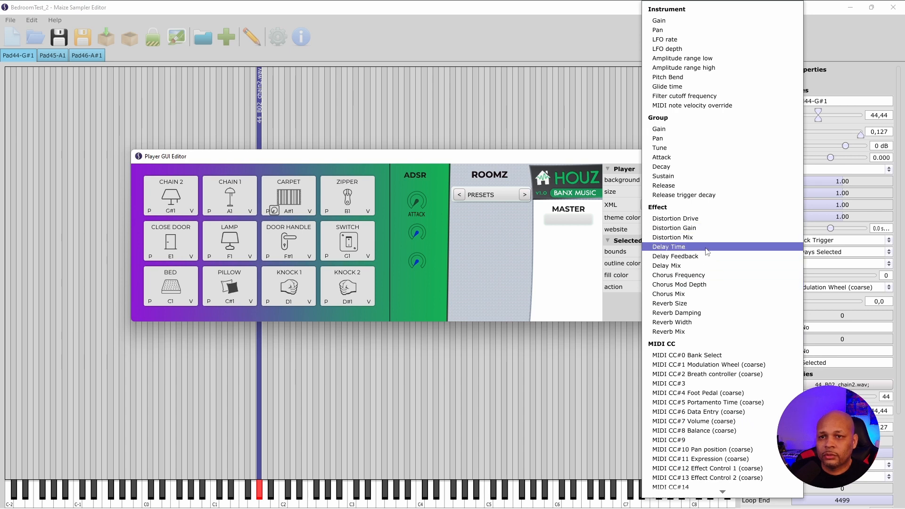
left_click(700, 138)
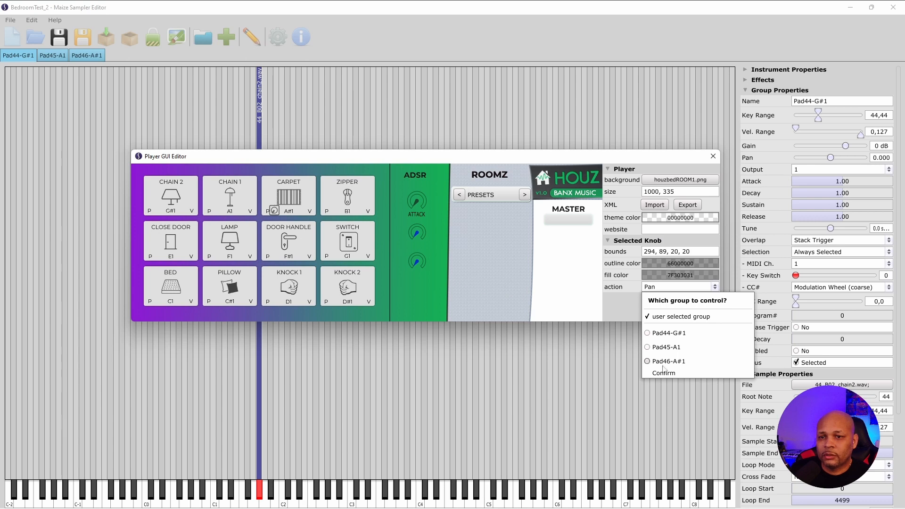
left_click(665, 363)
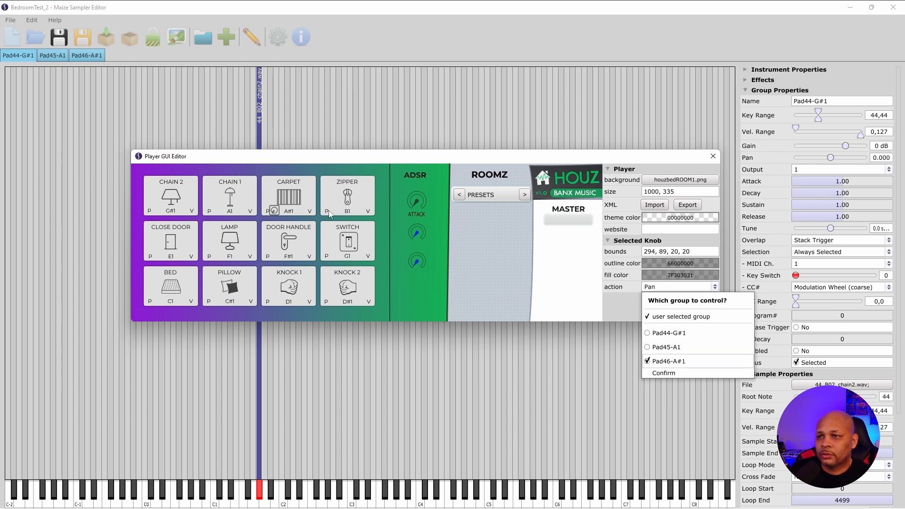
left_click(668, 372)
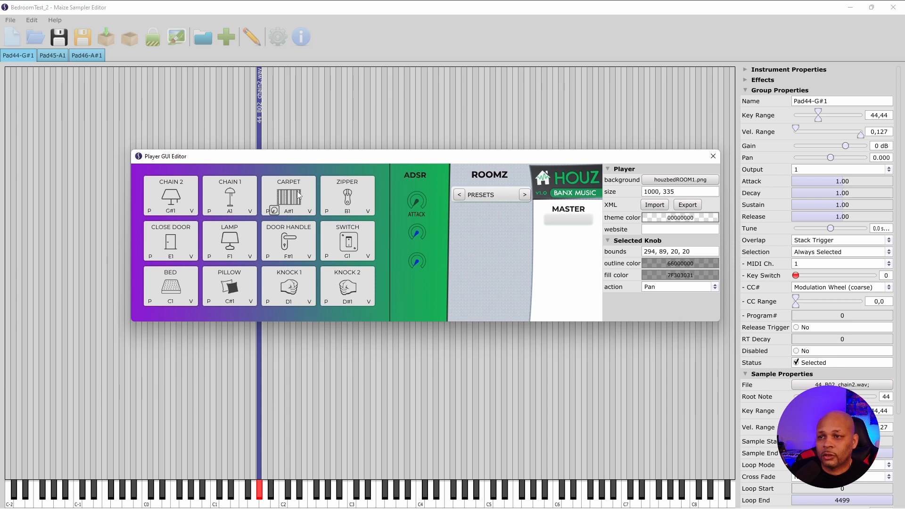
Step: Add a second knob on the CARPET pad beside its V, sized 20 by 20 and placed at about 356, 90
left_click(305, 206)
right_click(304, 206)
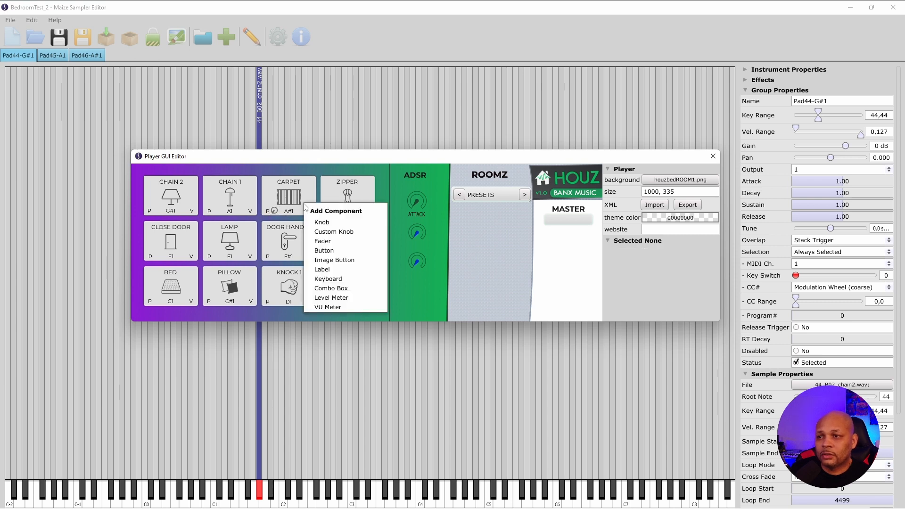
left_click(321, 222)
left_click_drag(313, 215, 304, 208)
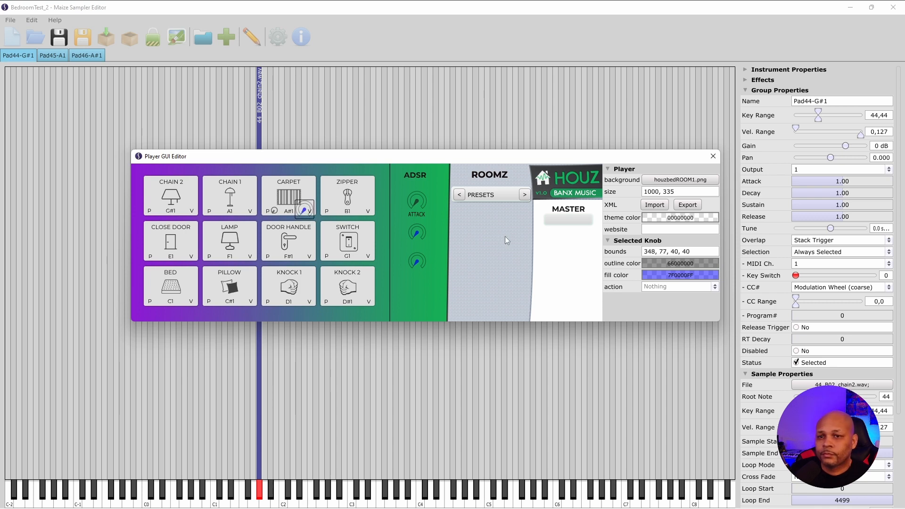
left_click(669, 251)
left_click_drag(670, 252, 698, 254)
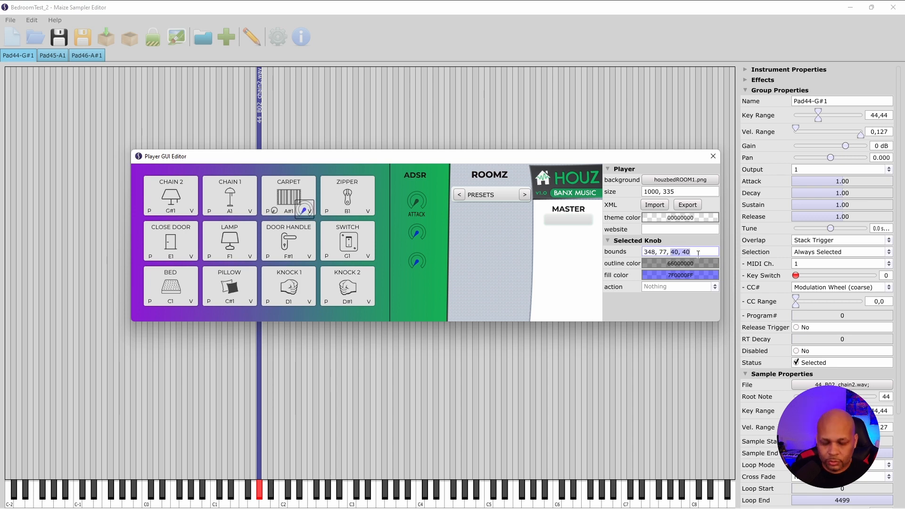
type("20,20")
key("Return")
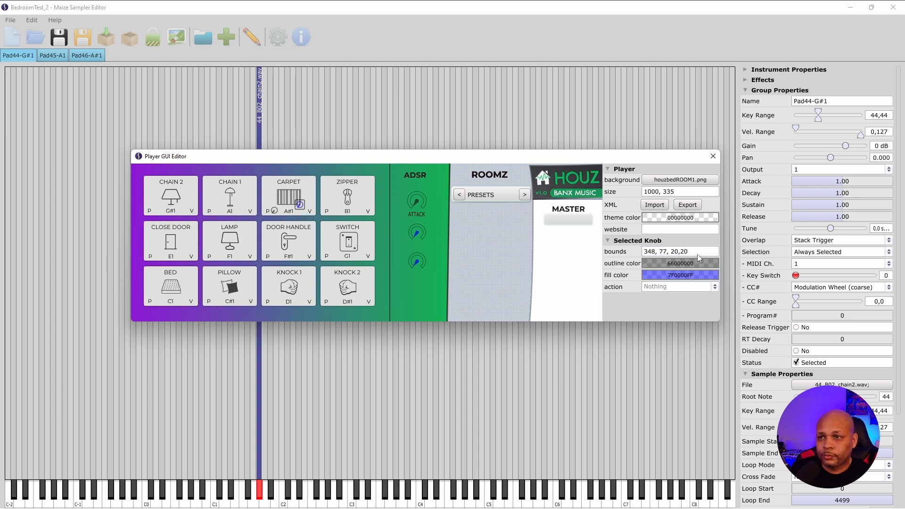
left_click_drag(299, 204, 303, 210)
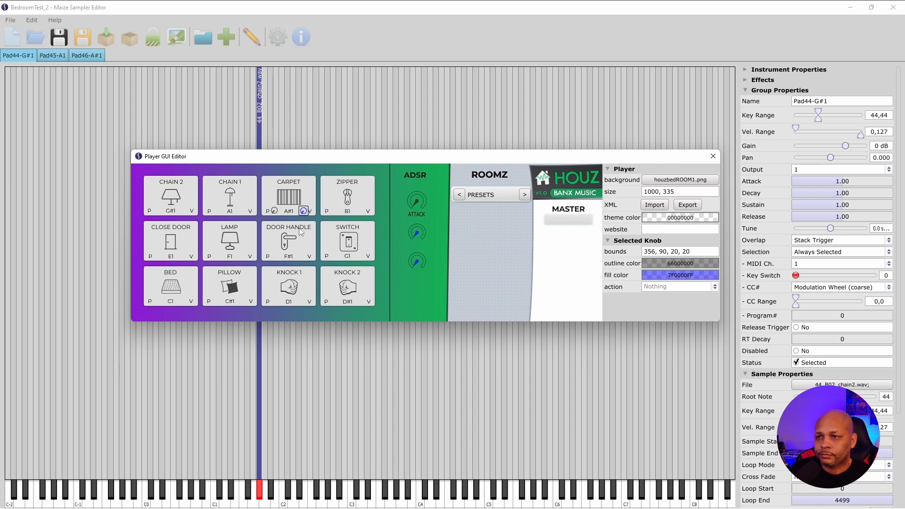
Step: Change the fill color of the small knob beside the CARPET pad's V to near-black 7F181818
left_click(696, 277)
left_click_drag(678, 347, 647, 410)
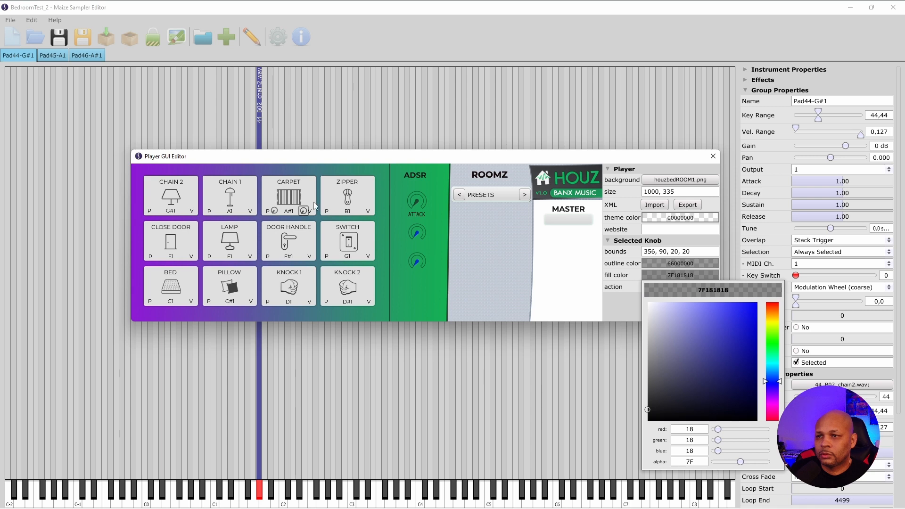
left_click(302, 210)
right_click(303, 210)
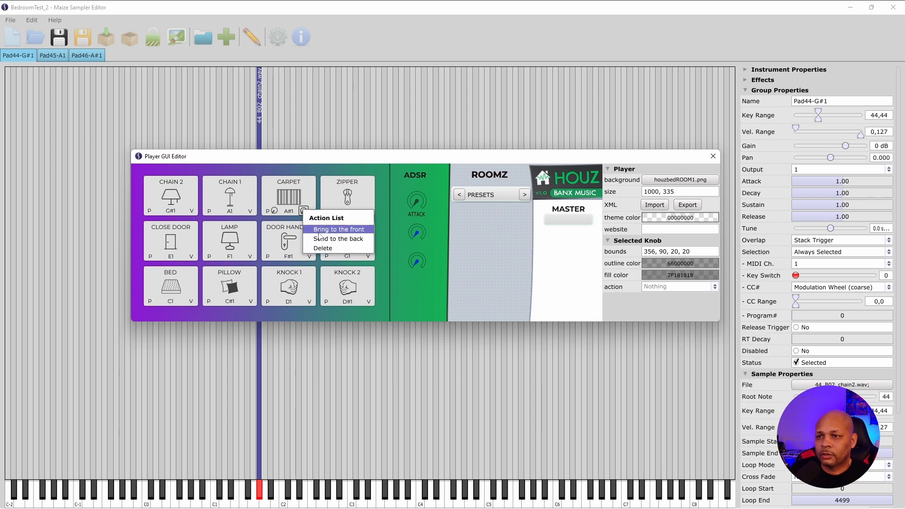
left_click(301, 194)
Step: Assign the small knob beside the CARPET pad's V the group Gain action for Pad46-A#1
left_click(304, 211)
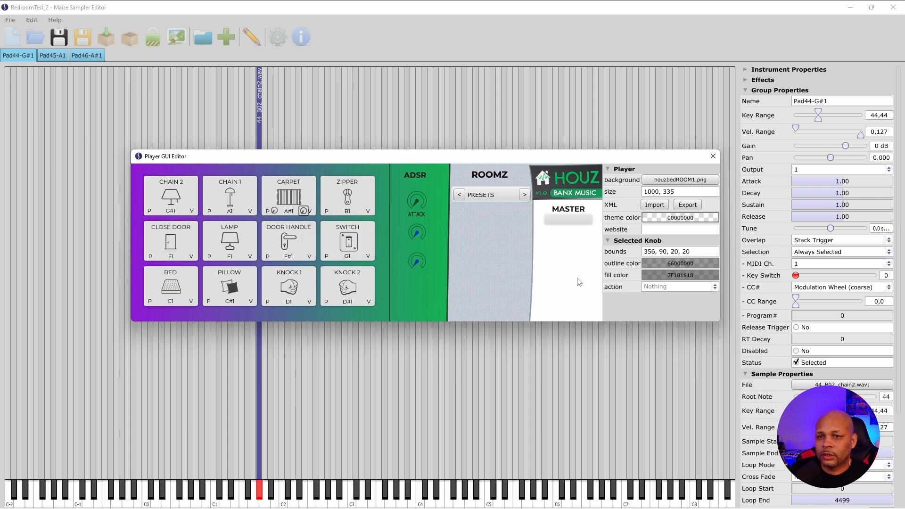
left_click(715, 288)
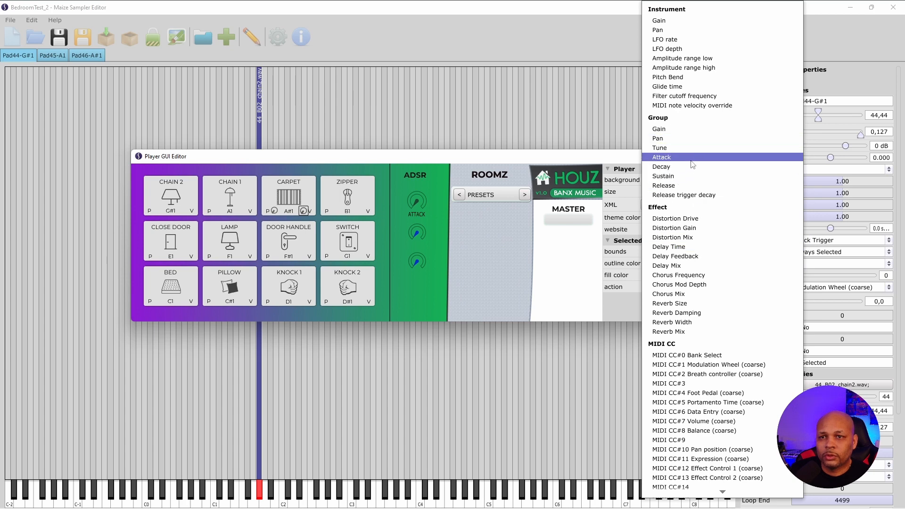
left_click(677, 130)
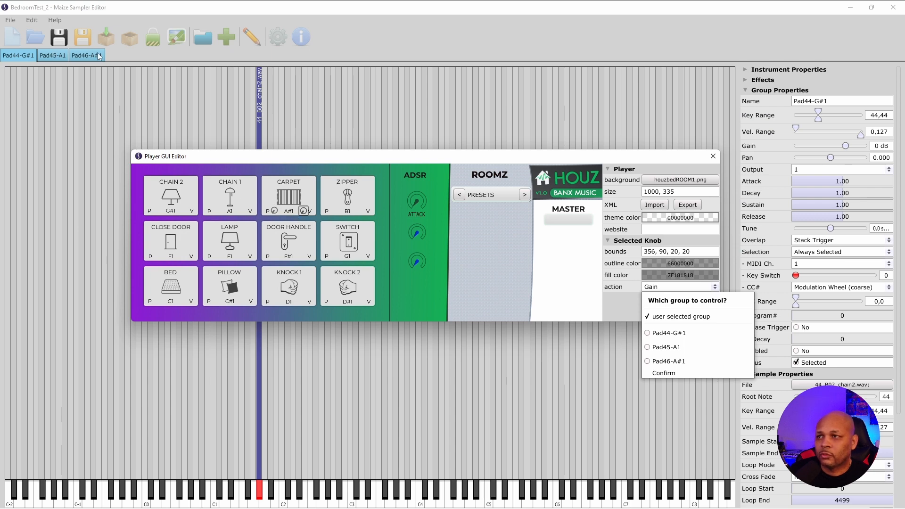
left_click(666, 361)
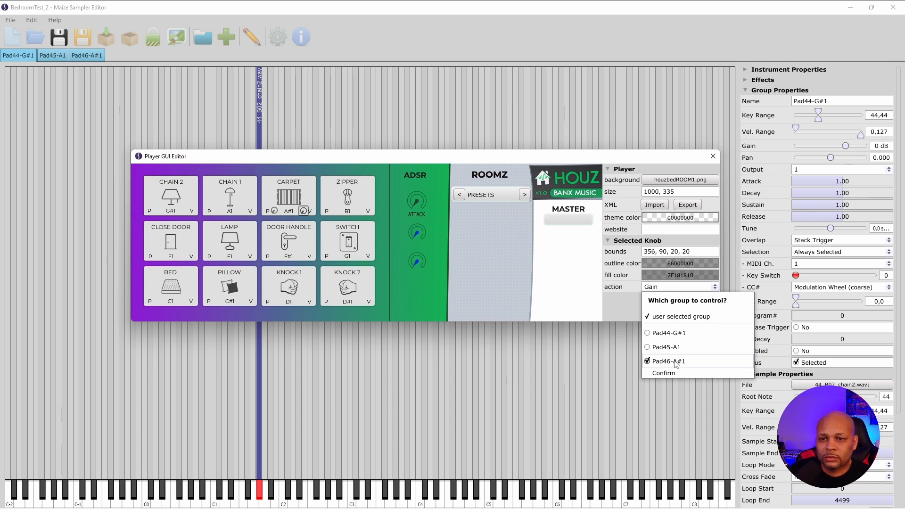
left_click(664, 373)
left_click(309, 196)
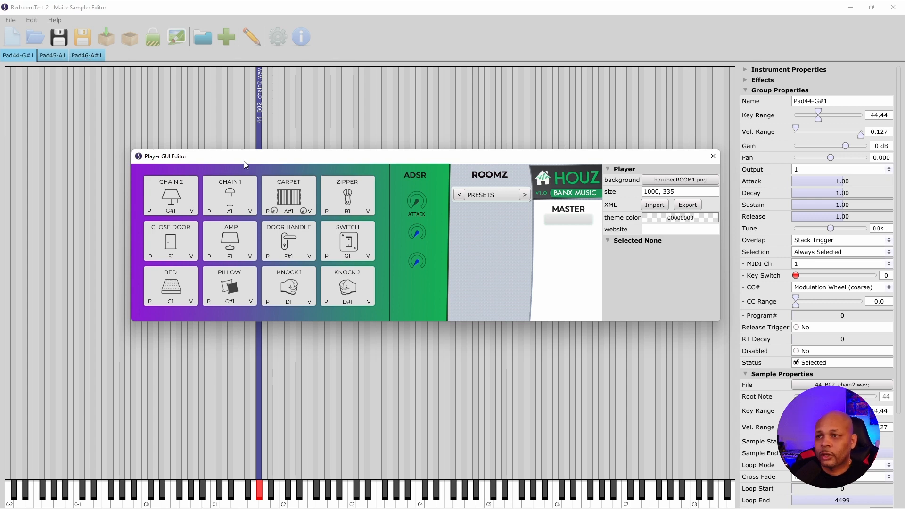
Step: Try a velocity range of 0,67 on the 44_B02_chain2.wav sample and set it back to 0,127
left_click_drag(244, 162, 432, 129)
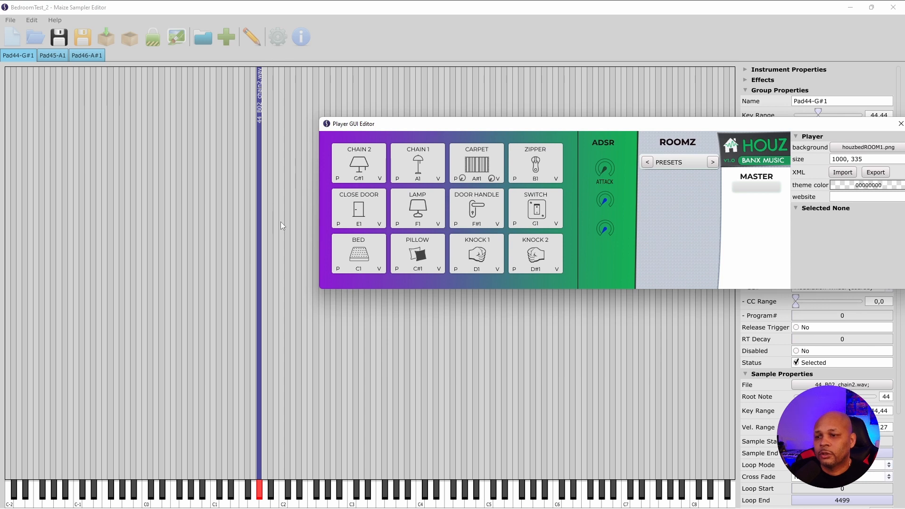
left_click(258, 306)
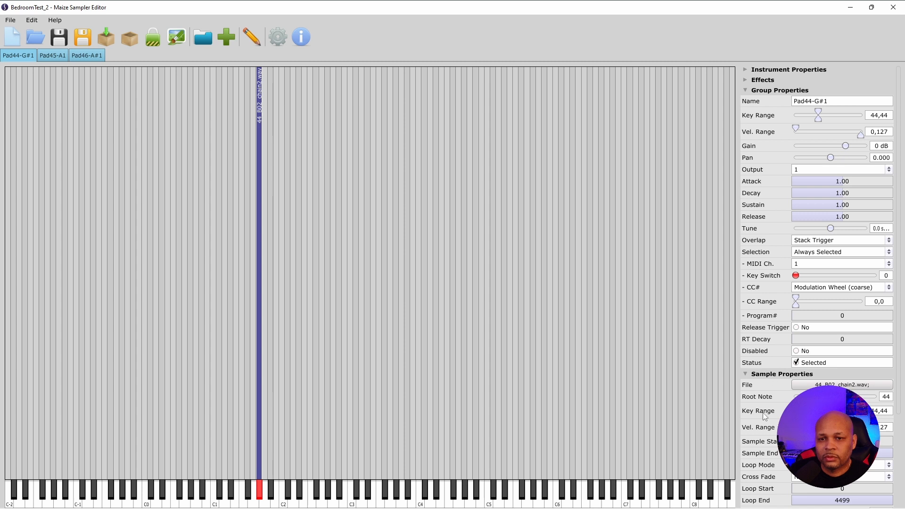
scroll(762, 412, "down", 3)
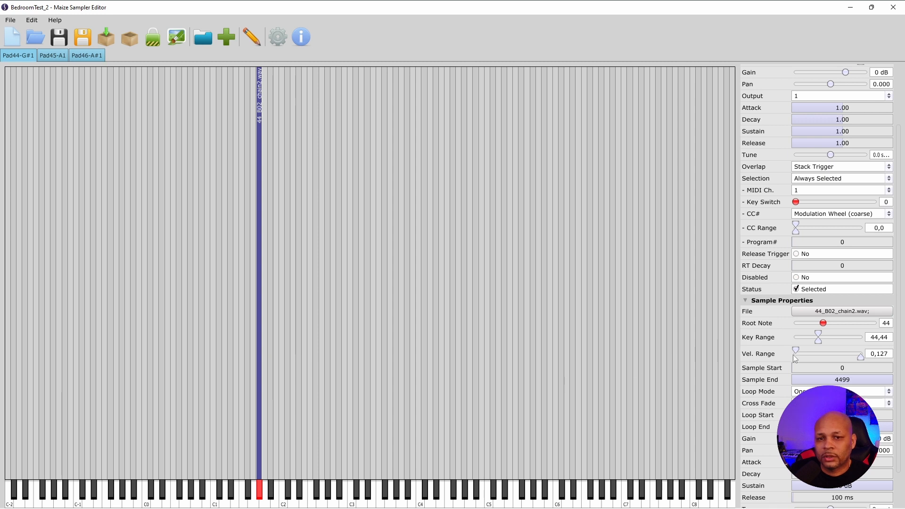
left_click_drag(860, 357, 830, 359)
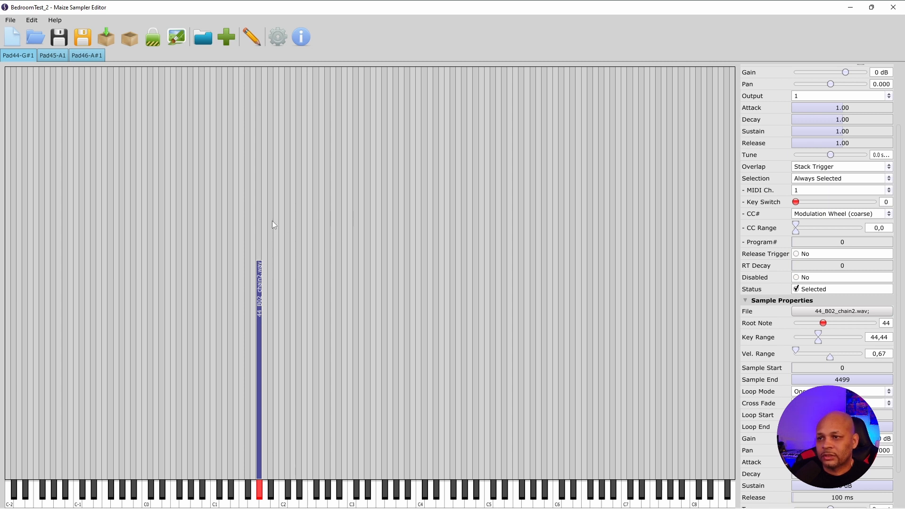
left_click_drag(259, 261, 259, 62)
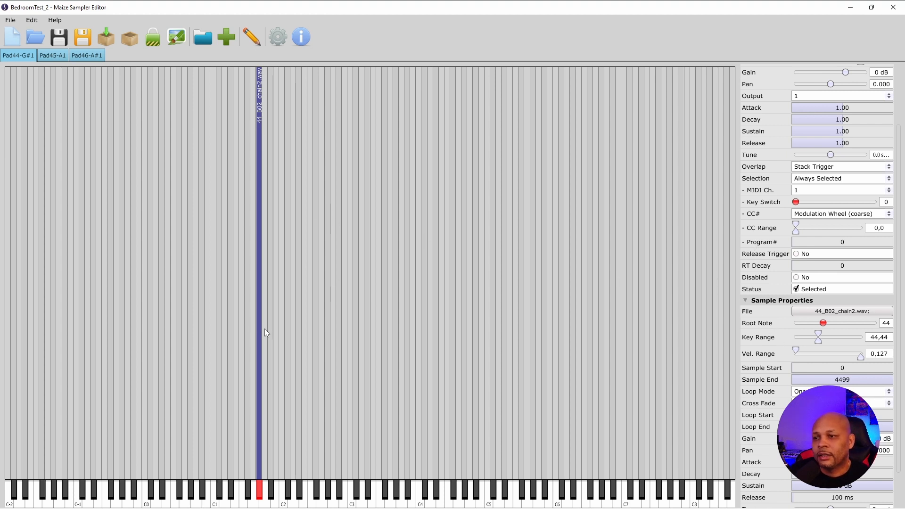
mouse_move(261, 327)
left_mouse_down()
mouse_move(348, 336)
mouse_move(259, 344)
left_mouse_up()
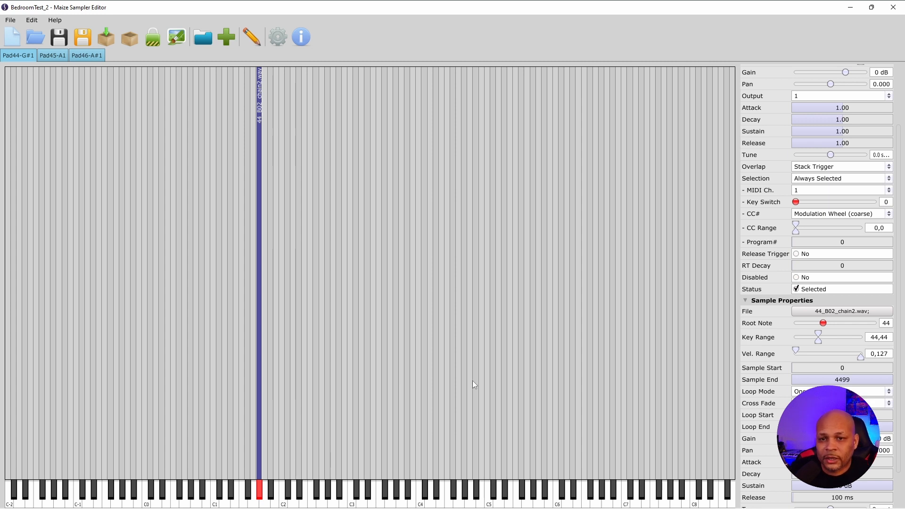
Step: Check which cross fade options are available for the 44_B02_chain2.wav sample
scroll(754, 391, "down", 2)
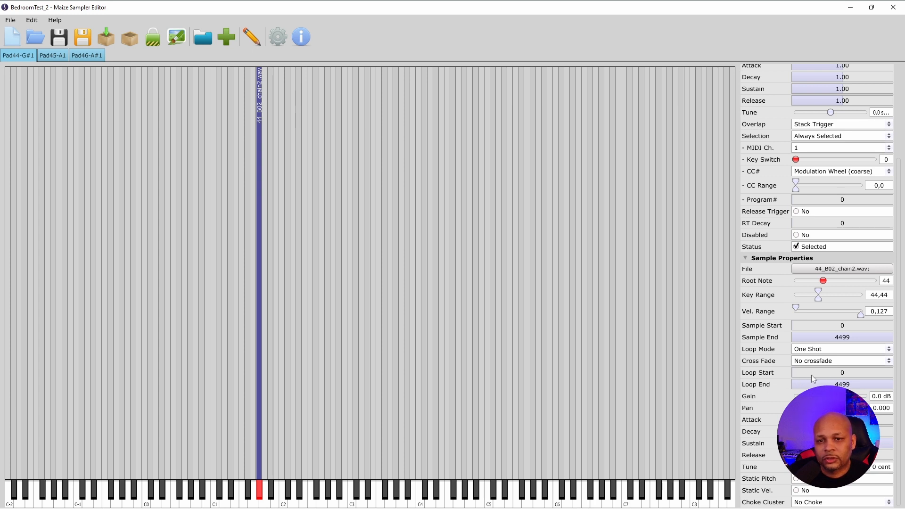
left_click(815, 361)
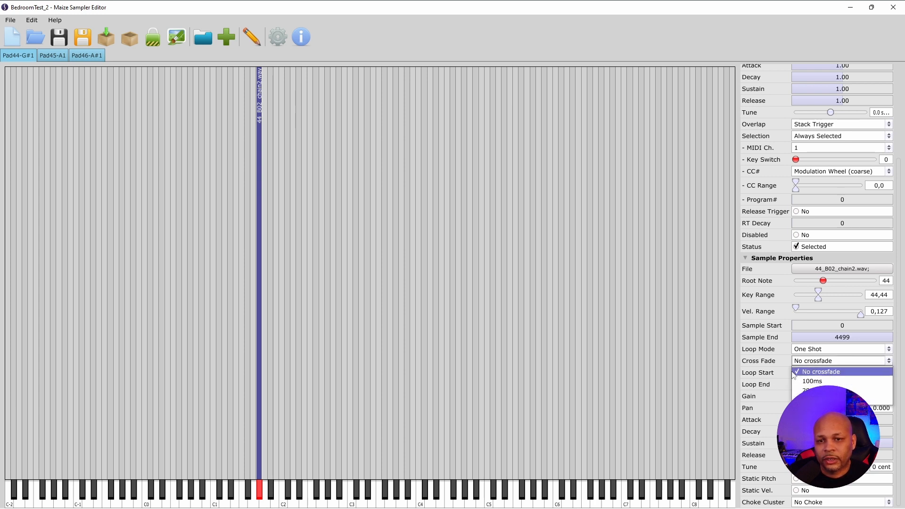
left_click(778, 360)
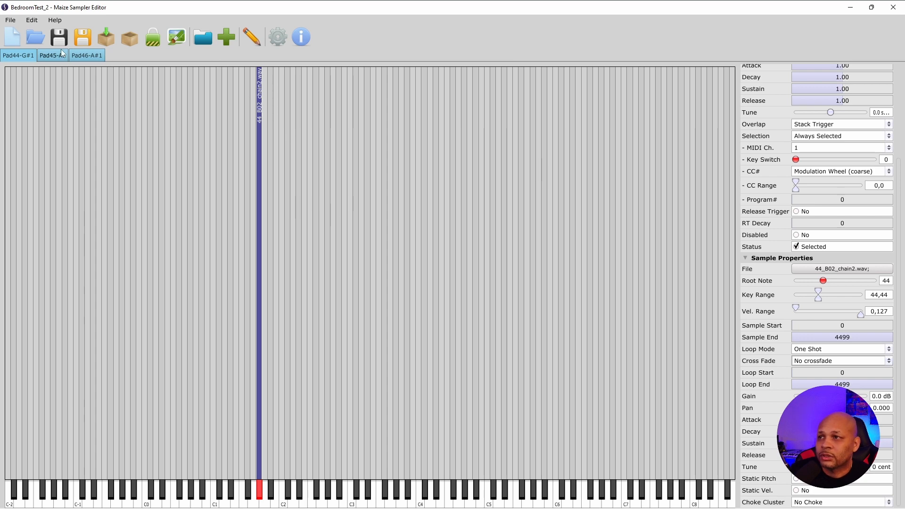
Step: Reopen the player GUI editor and add a button just beside the ADSR heading at about 535, 11
left_click(181, 42)
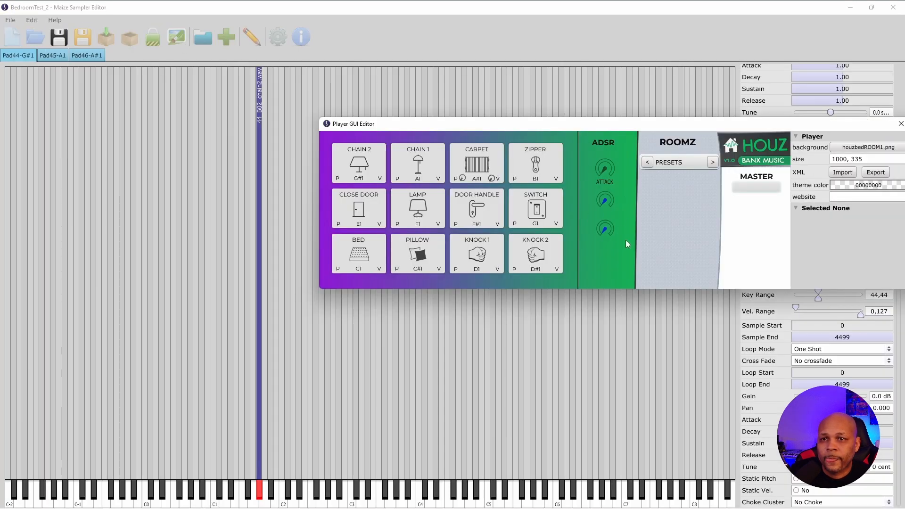
right_click(571, 137)
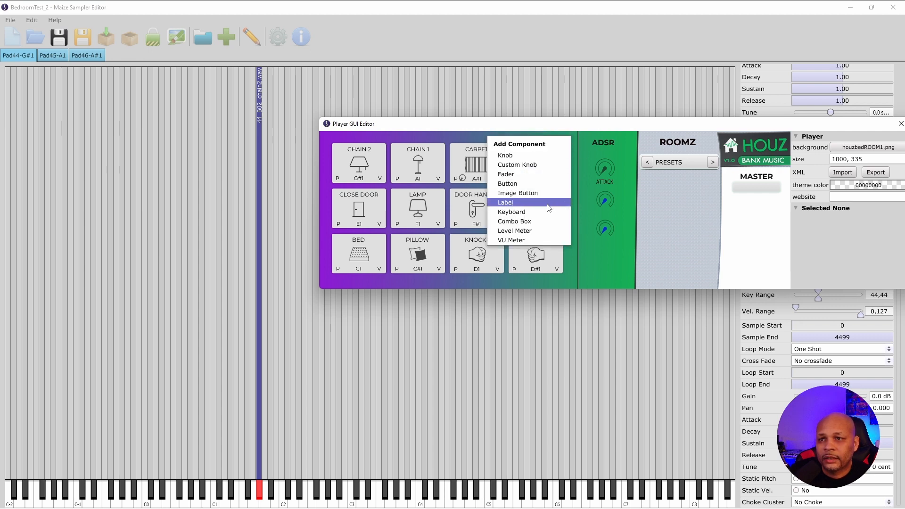
left_click(542, 183)
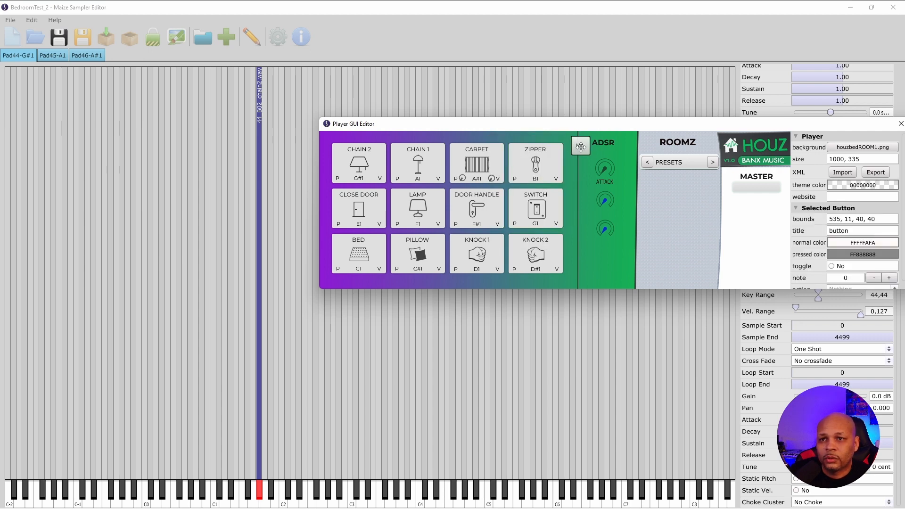
scroll(807, 261, "down", 1)
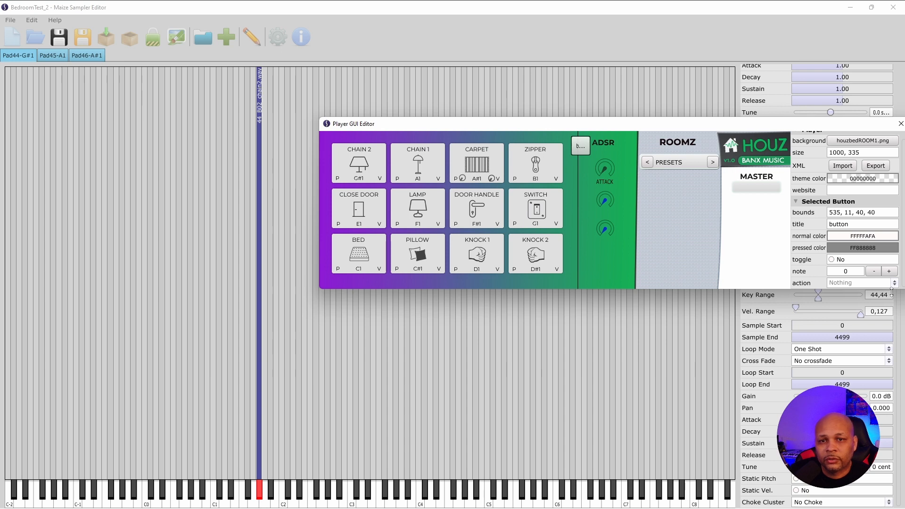
left_click_drag(804, 125, 749, 119)
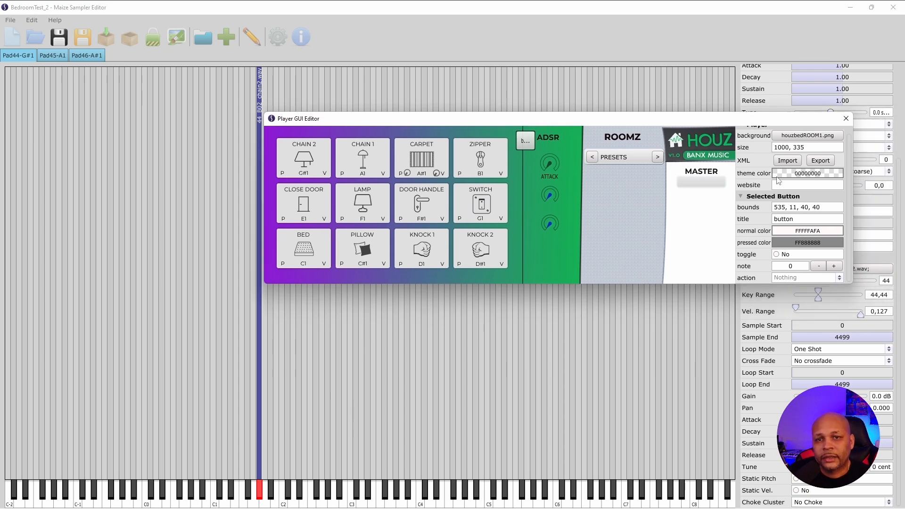
Step: Set the new button's action to Panic: stop all notes and clear its title
left_click(840, 280)
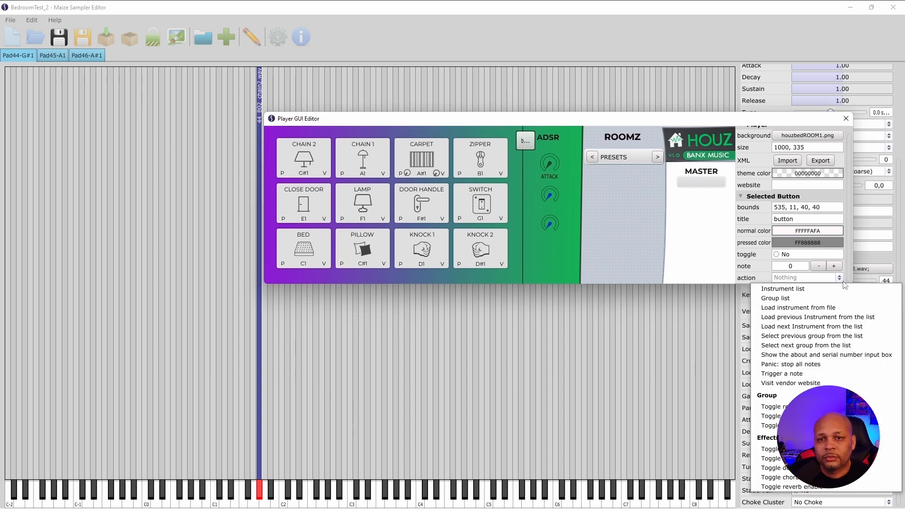
left_click(811, 365)
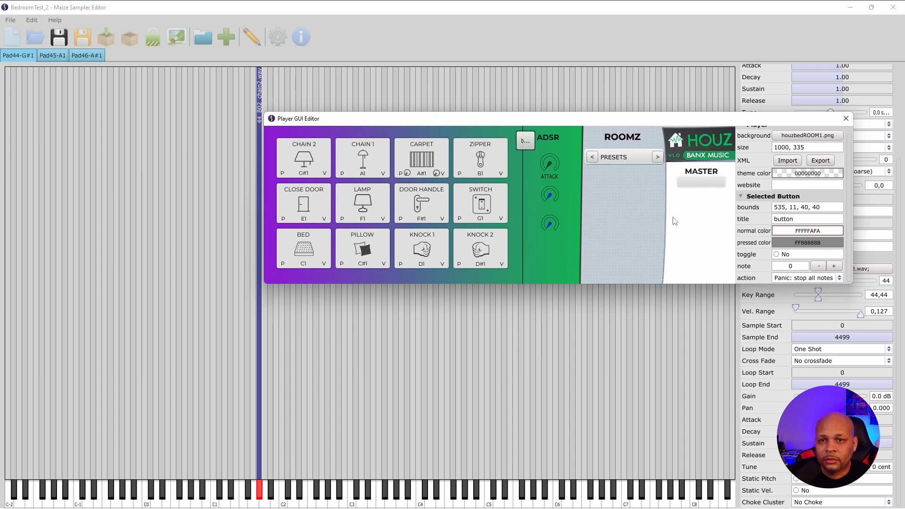
double_click(790, 219)
key("BackSpace")
left_click(602, 194)
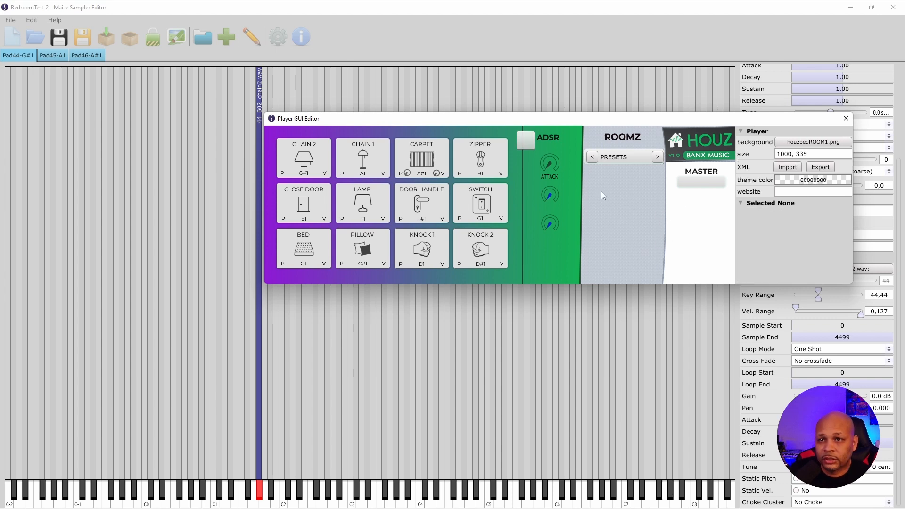
Step: Delete the plain panic button beside the ADSR heading
left_click(528, 144)
left_click_drag(534, 146, 523, 149)
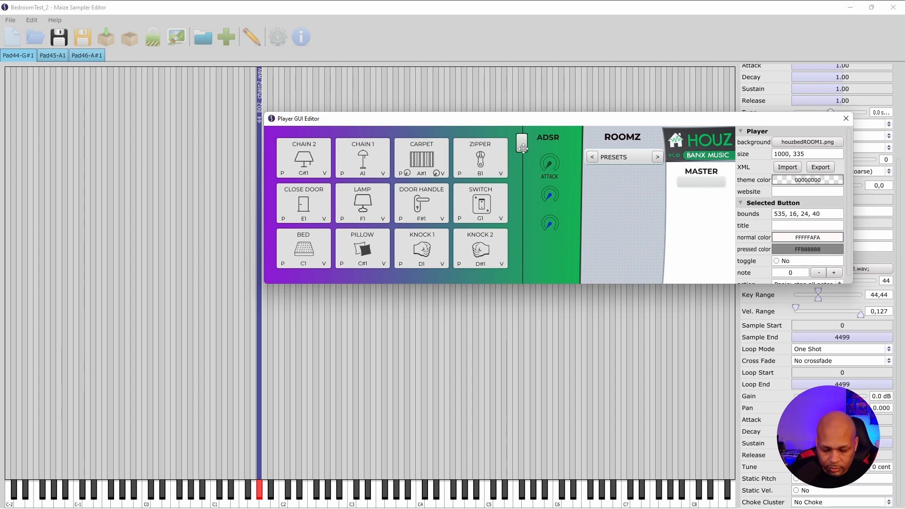
key("Delete")
Step: Add an image button and place it at about 513, 3, between the Zipper pad's upper corner and the ADSR heading
right_click(516, 146)
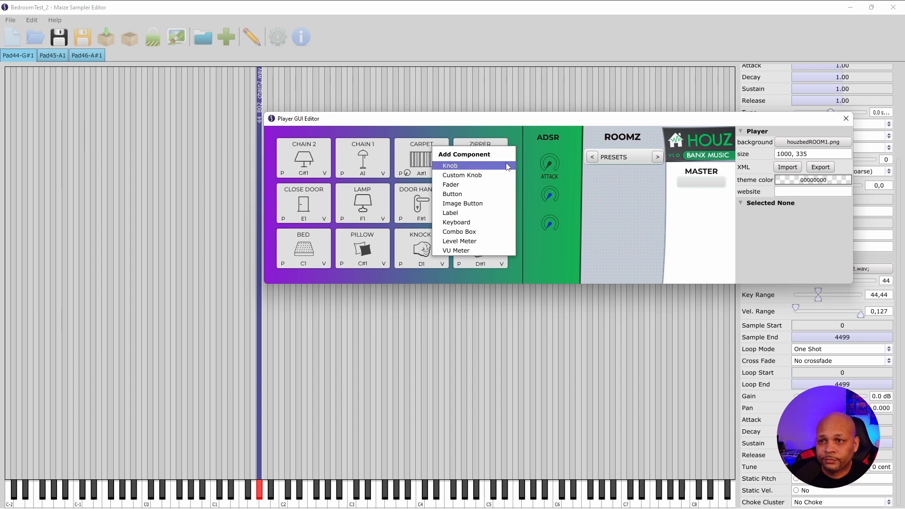
left_click(491, 205)
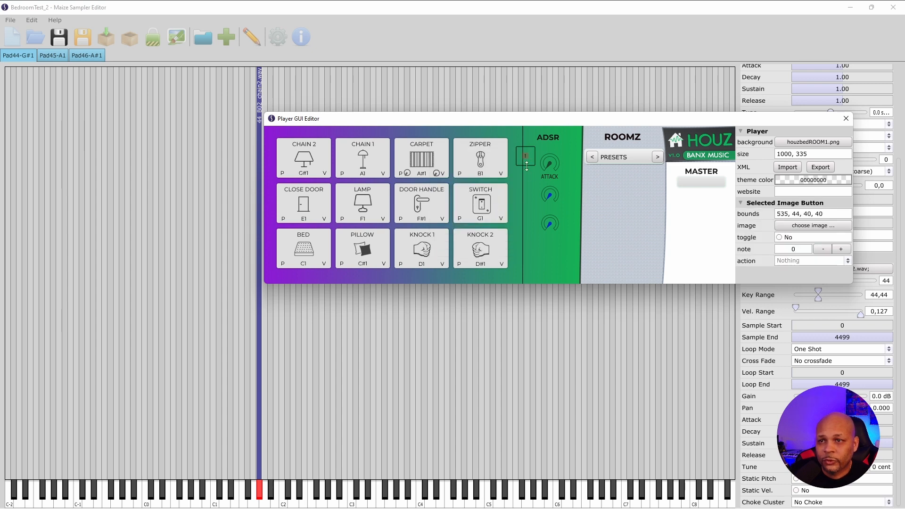
left_click_drag(526, 157, 516, 138)
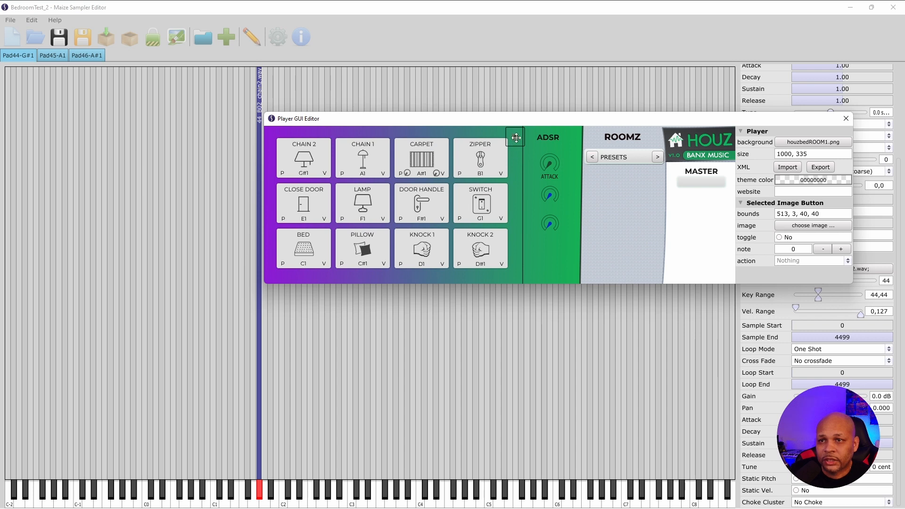
Step: Set the image button's action to Panic: stop all notes and try the button out
left_click(848, 261)
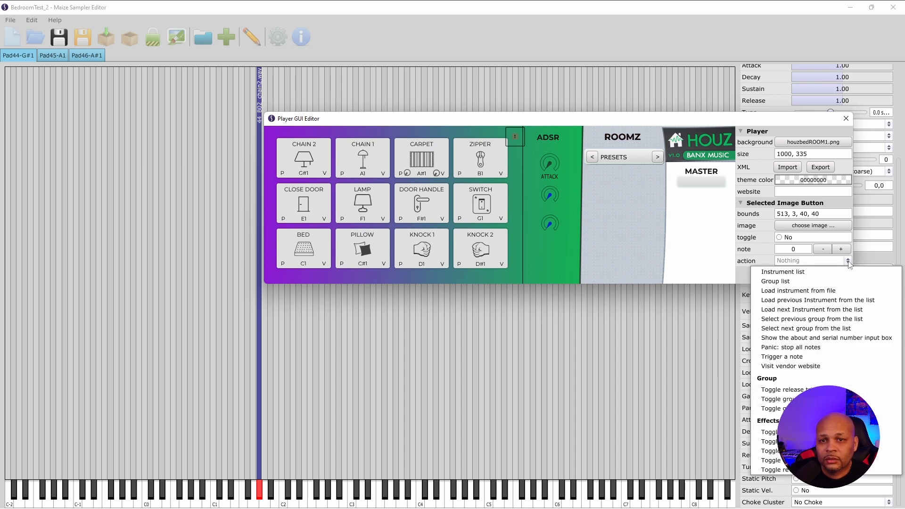
left_click(809, 348)
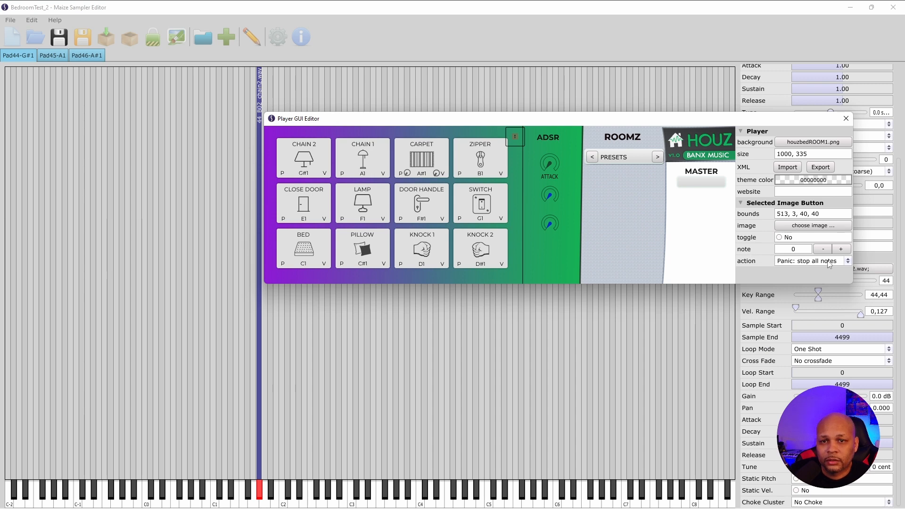
left_click(520, 159)
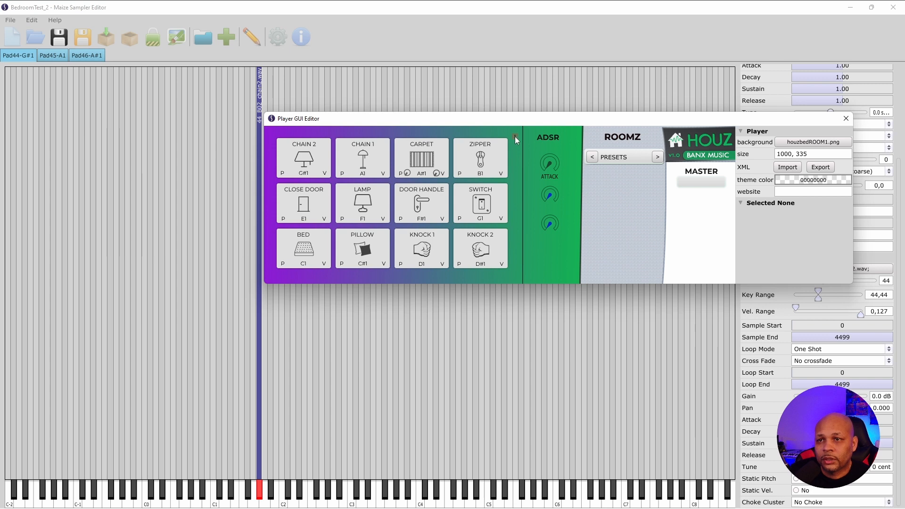
left_click(515, 137)
left_click(519, 156)
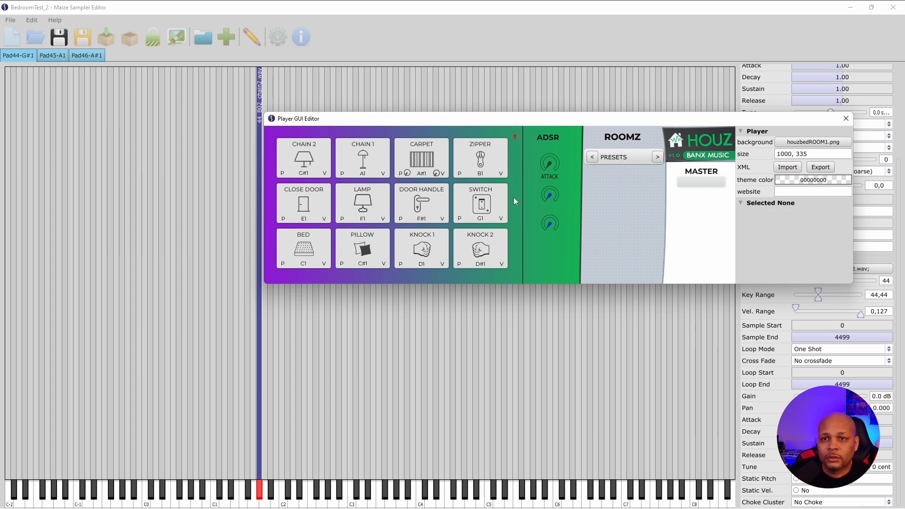
Step: Add a knob at about 900, 230 below the MASTER heading, assign it the instrument Gain action and enlarge it
right_click(686, 218)
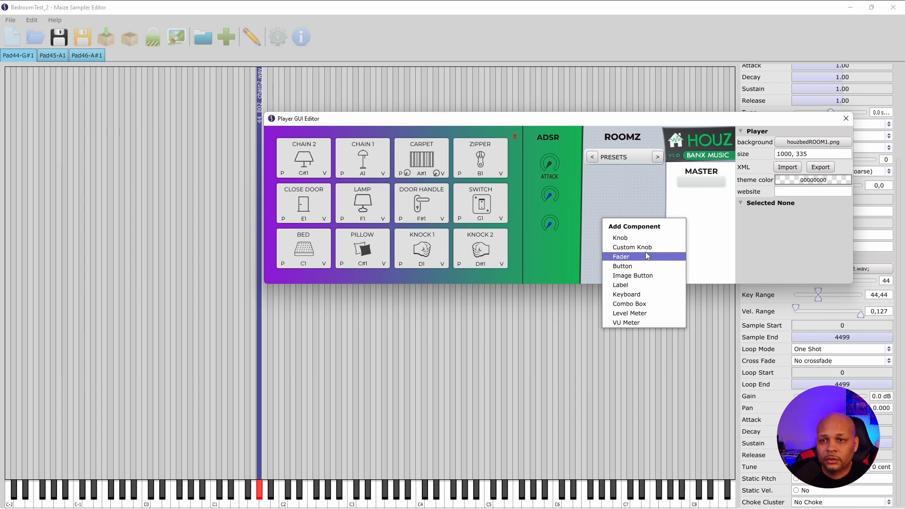
left_click_drag(704, 232, 705, 248)
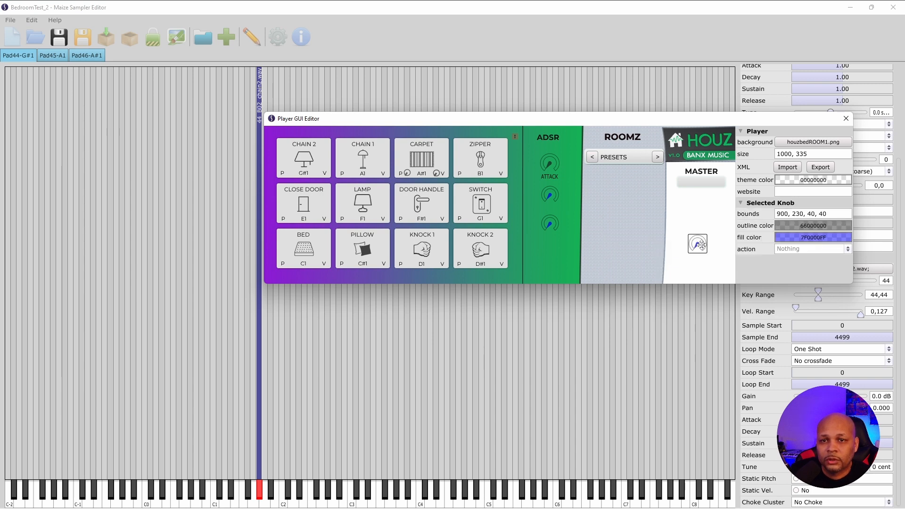
left_click(847, 249)
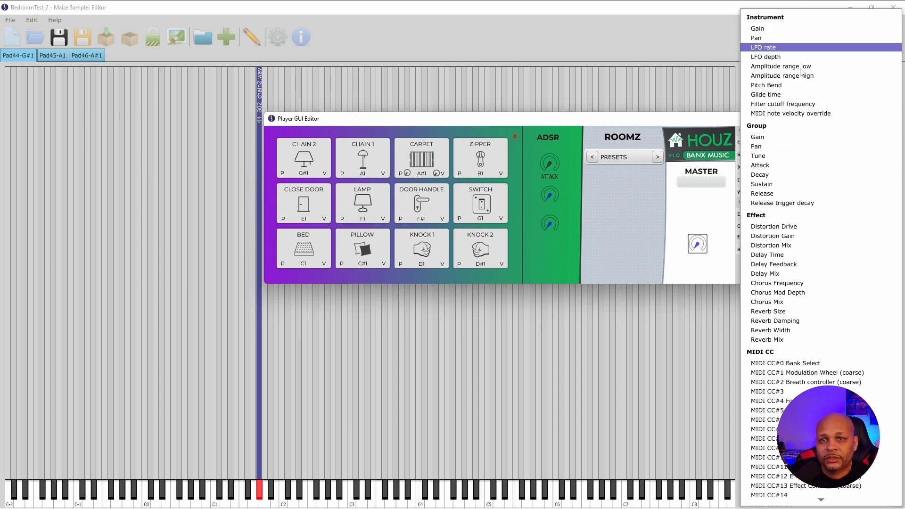
left_click(781, 30)
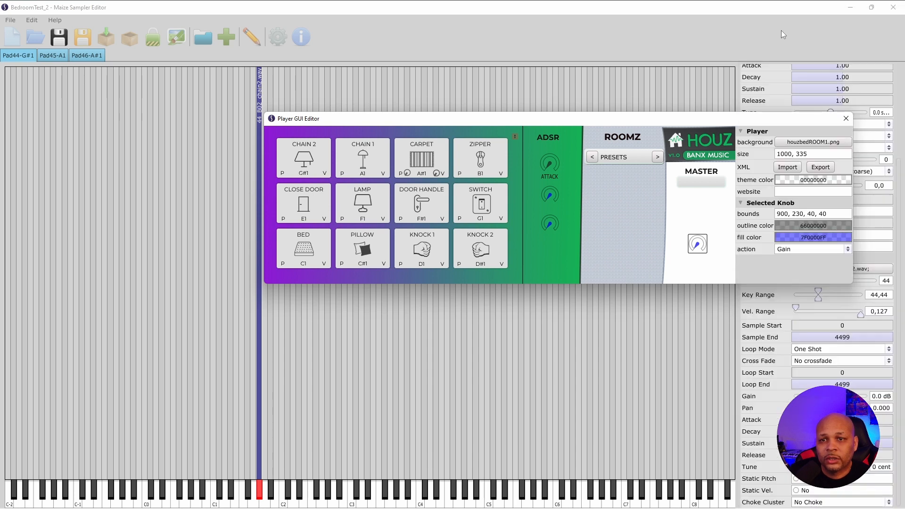
left_click_drag(707, 235, 723, 243)
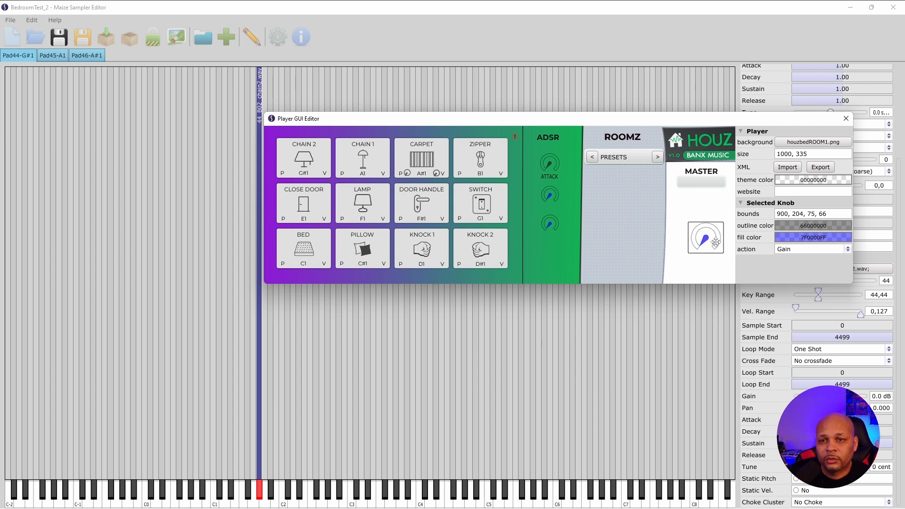
left_click(683, 274)
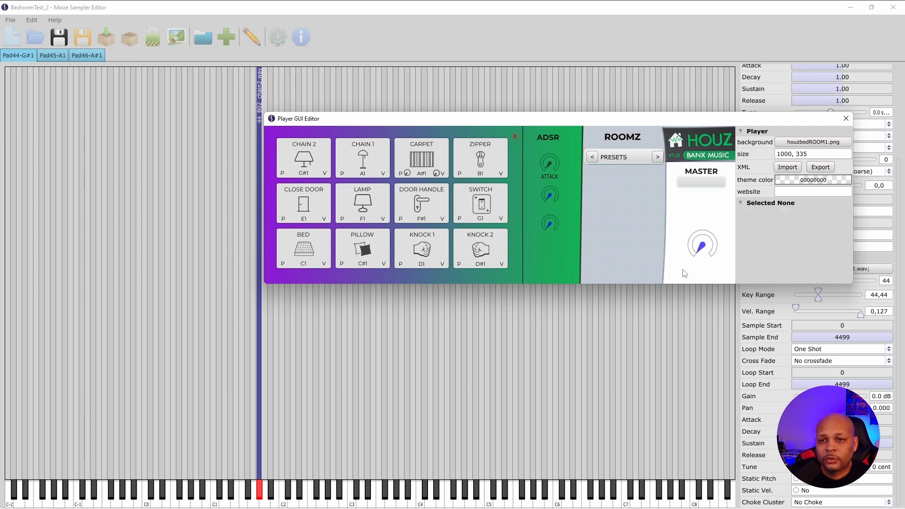
Step: Add a label titled GAIN beneath the knob in the Master section of the player interface
right_click(684, 273)
left_click(669, 230)
mouse_move(699, 269)
left_mouse_down()
mouse_move(706, 252)
mouse_move(713, 266)
mouse_move(705, 264)
left_mouse_up()
double_click(793, 226)
type("GAIN")
key("Return")
left_click(718, 221)
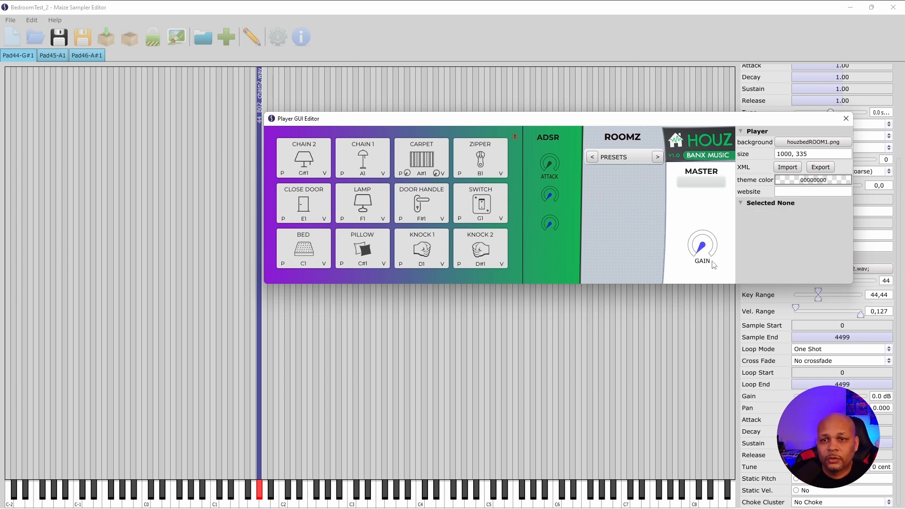
Step: Nudge the GAIN label so it sits centred under the Master knob, and save the instrument
left_click(705, 262)
left_click(702, 262)
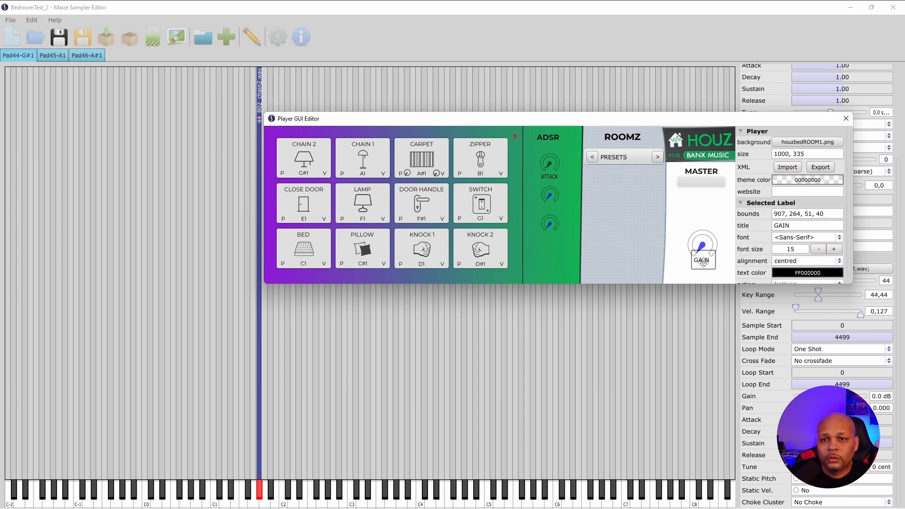
left_click(707, 231)
left_click(706, 215)
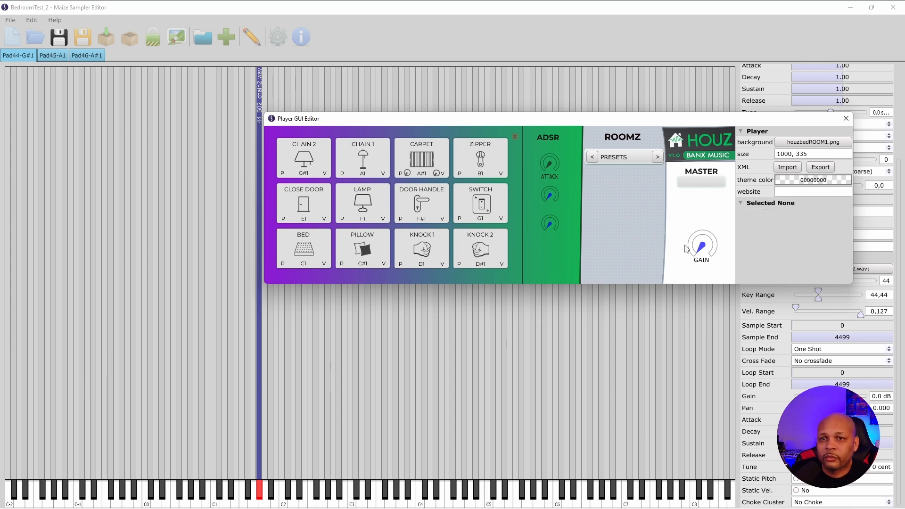
left_click(57, 42)
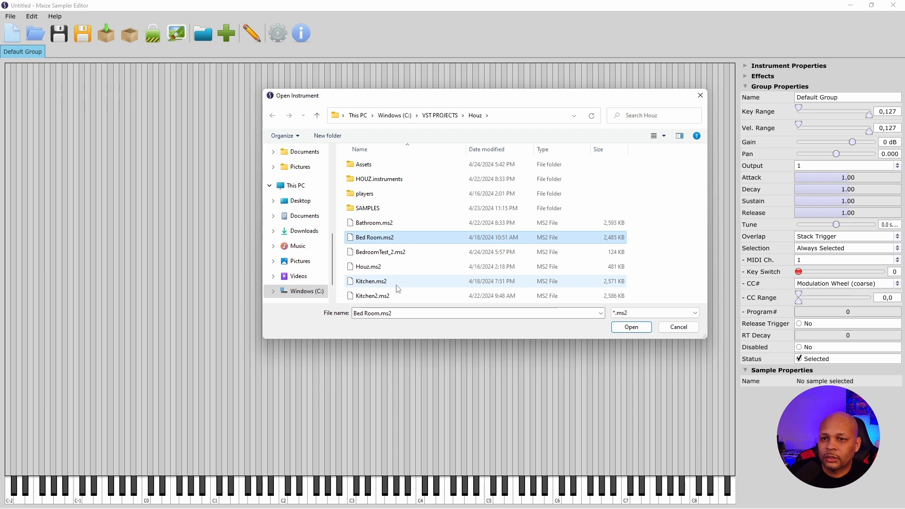
Step: Duplicate Bathroom.ms2 within the Houz project folder while choosing an instrument to open
right_click(377, 224)
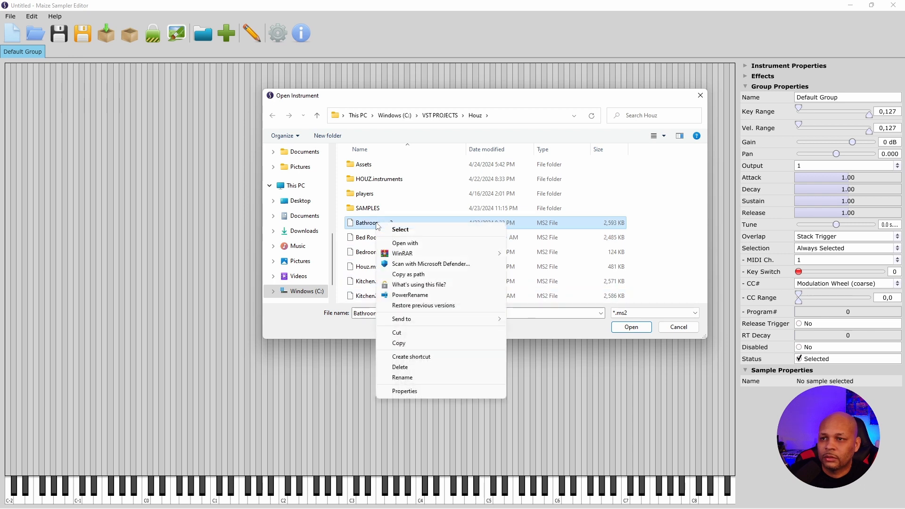
left_click(408, 344)
right_click(645, 271)
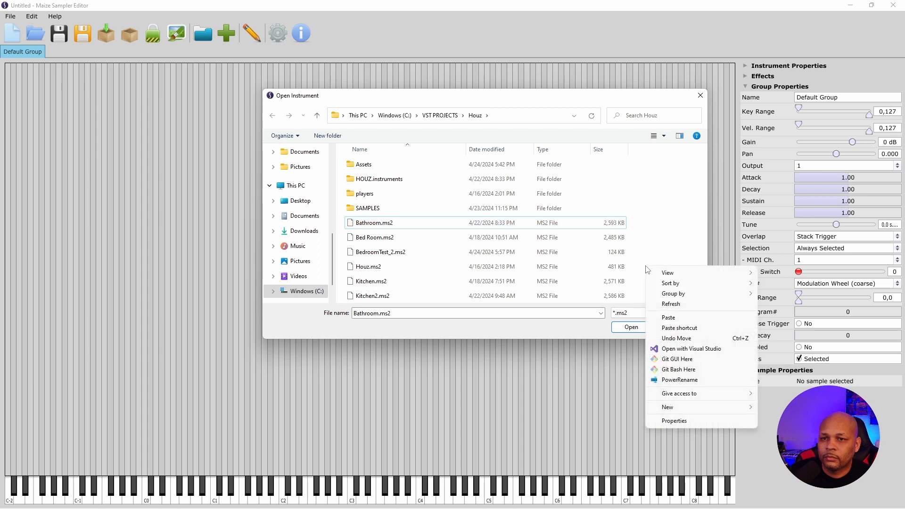
left_click(665, 316)
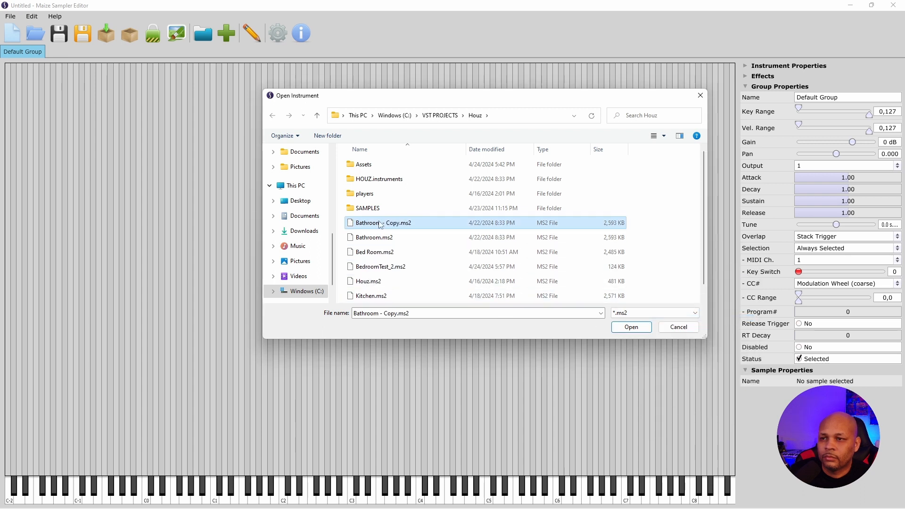
Step: Rename the copied Bathroom instrument file as Bedroom3.ms2
left_click(381, 223)
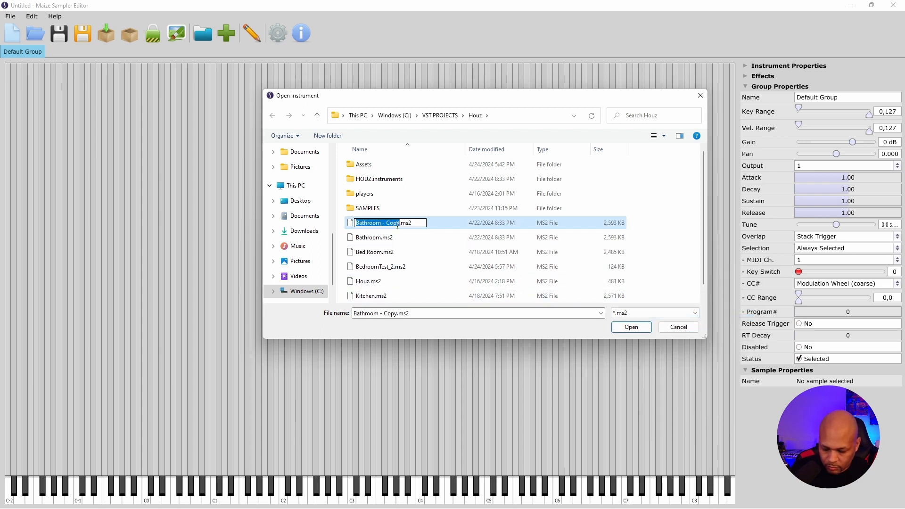
type("be")
key("BackSpace")
key("BackSpace")
type("Bedrroo")
key("BackSpace")
key("BackSpace")
type("oom3")
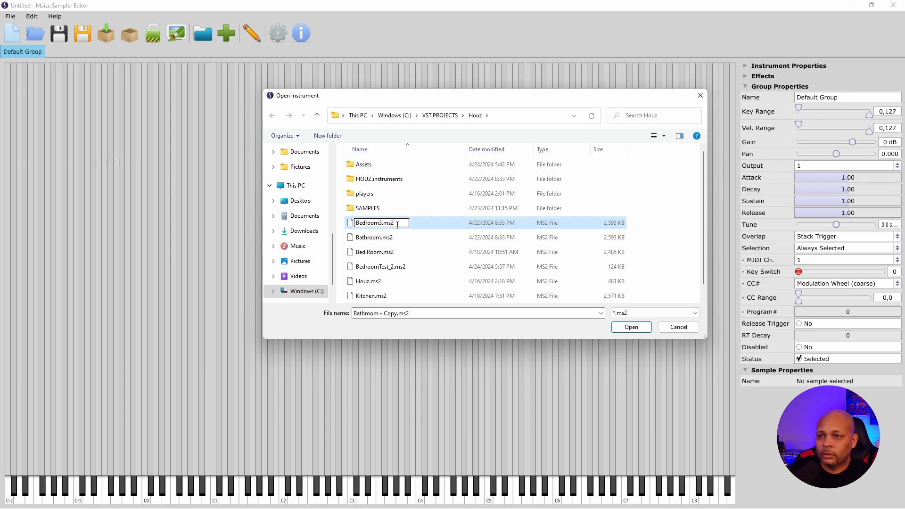
key("Return")
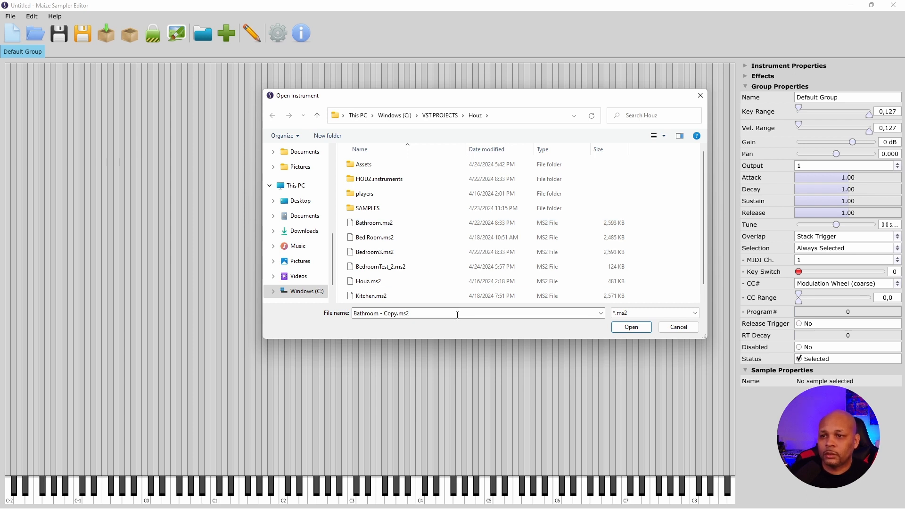
Step: Open Bedroom3.ms2 and its player GUI editor, and inspect the Master VU meter and Attack knob
left_click(400, 252)
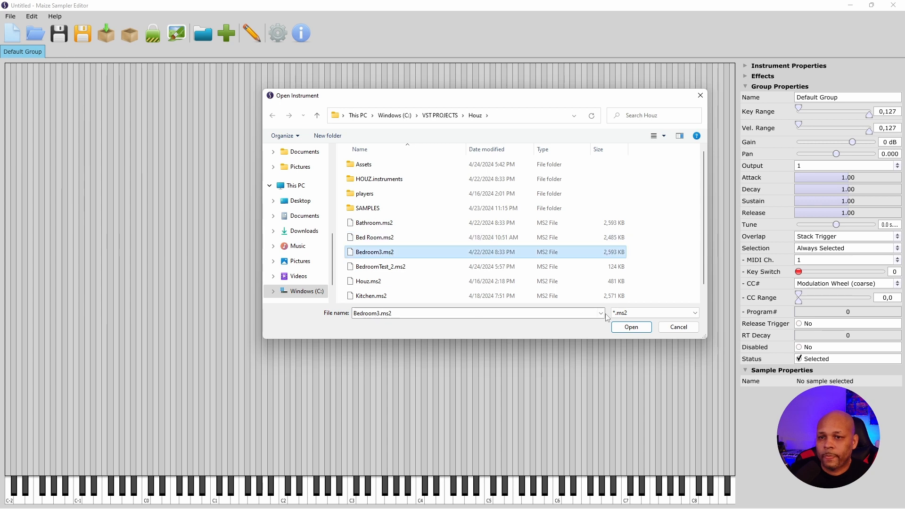
left_click(622, 327)
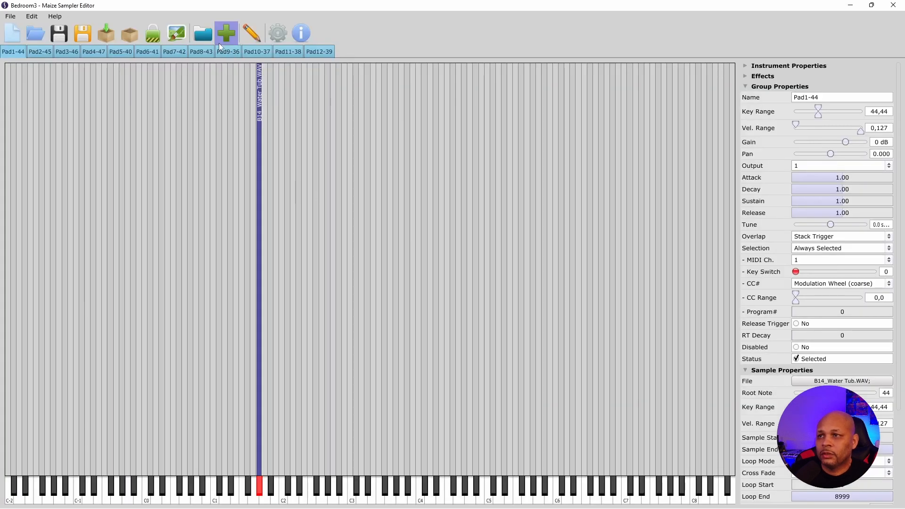
left_click(177, 34)
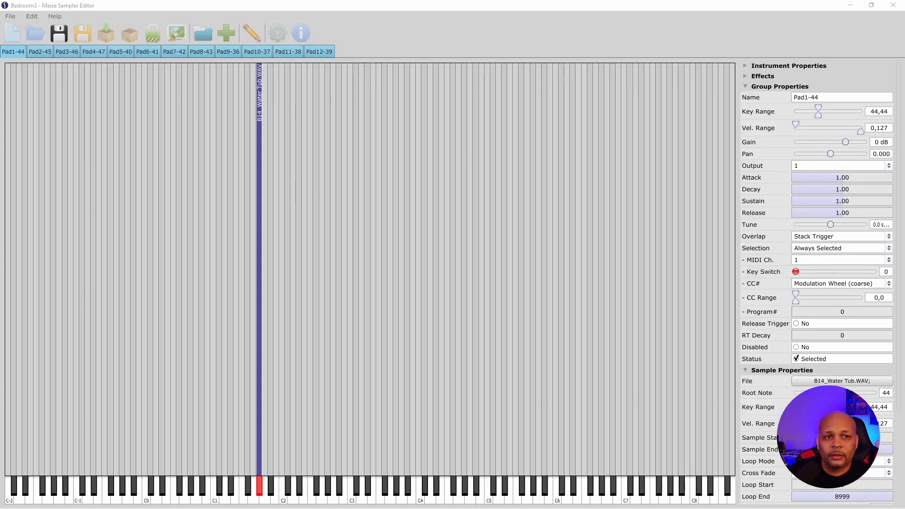
left_click_drag(688, 86, 225, 138)
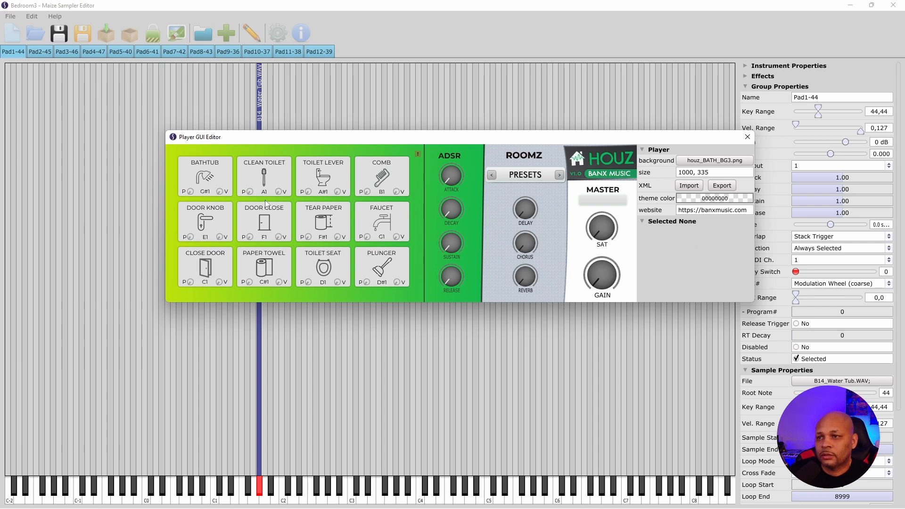
left_click(598, 200)
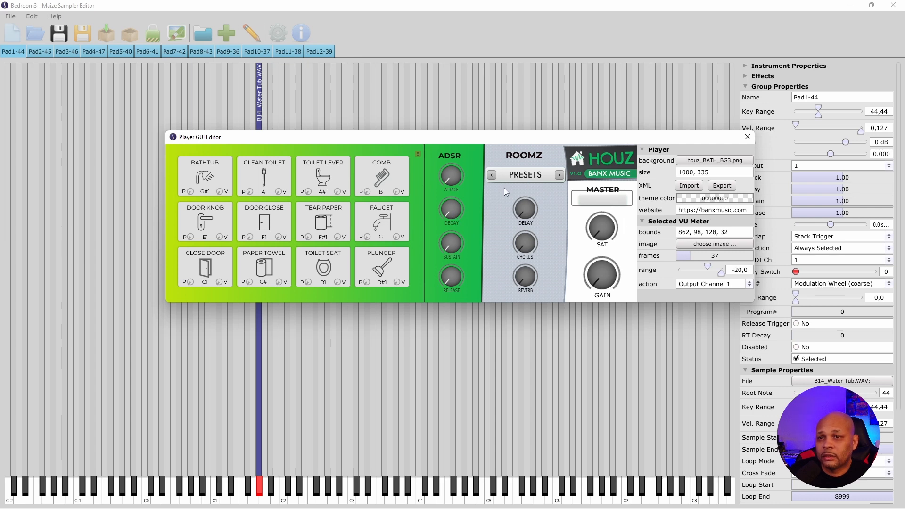
left_click(454, 179)
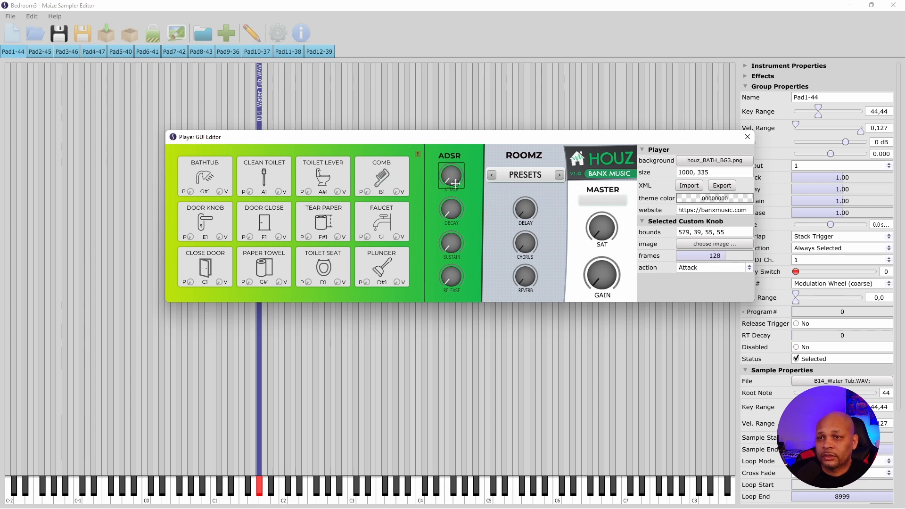
left_click(476, 205)
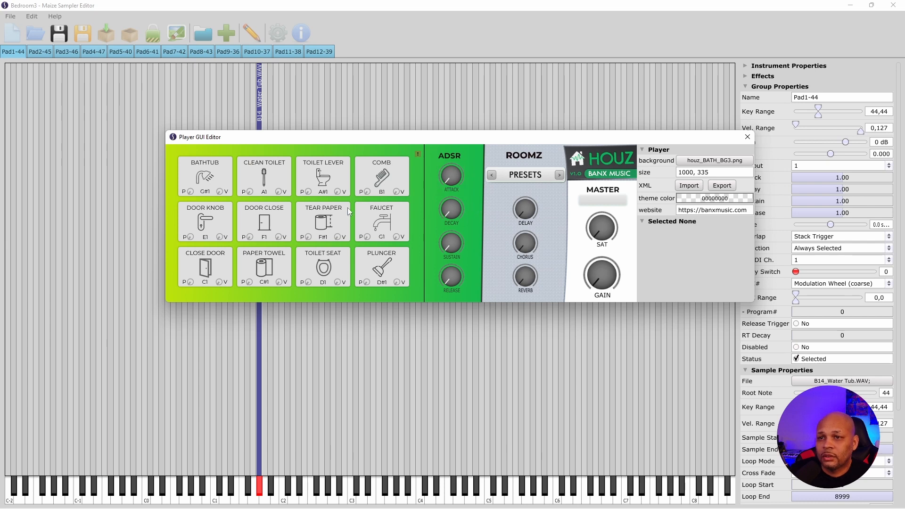
Step: Replace the player background with houzbedROOM1.png from the Assets folder
left_click(697, 162)
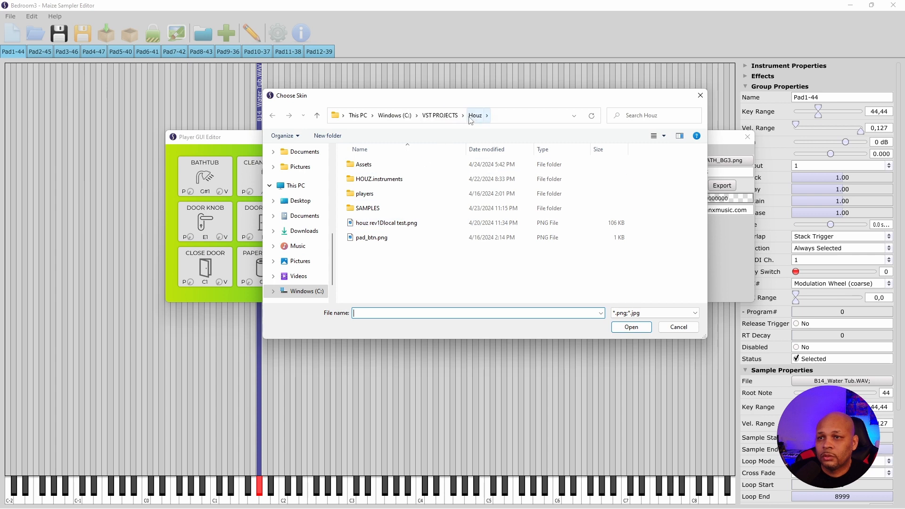
double_click(355, 170)
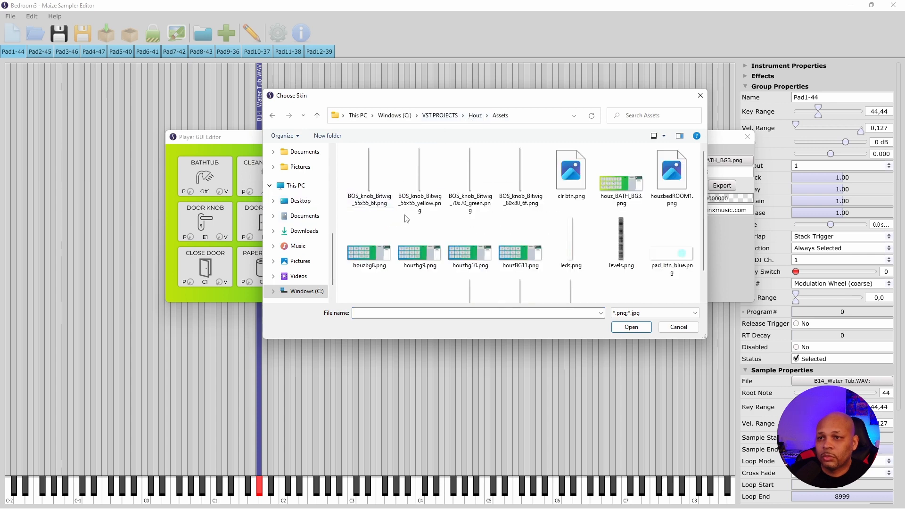
left_click(668, 186)
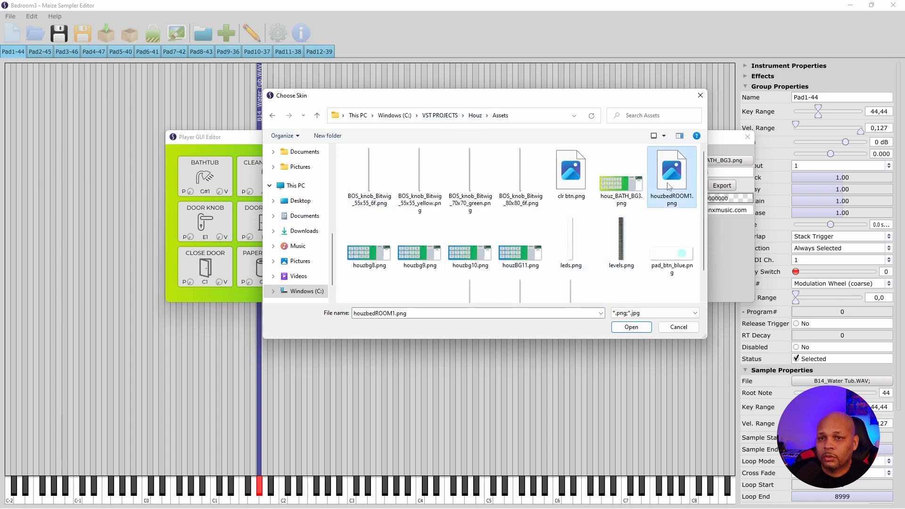
left_click(629, 327)
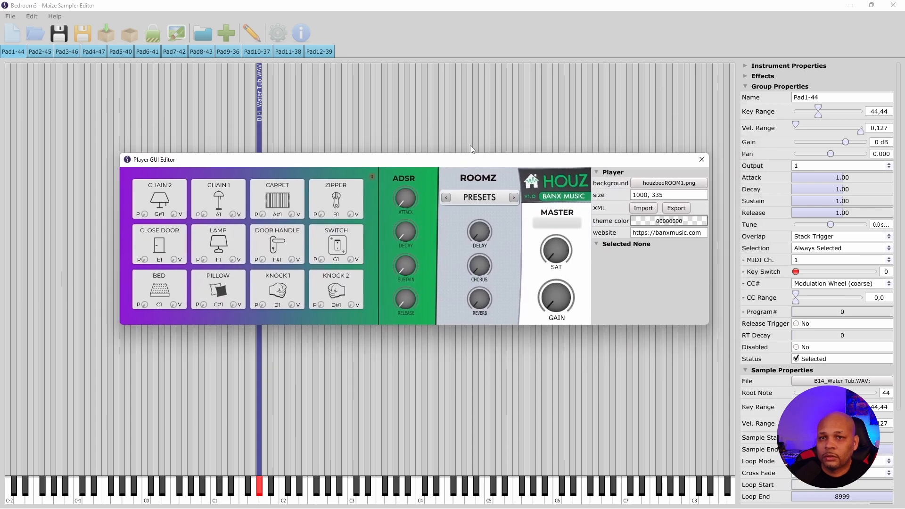
Step: Expand the instrument properties and set the instrument name to Bedroom
left_click(745, 67)
left_click(746, 67)
double_click(823, 77)
type("bed")
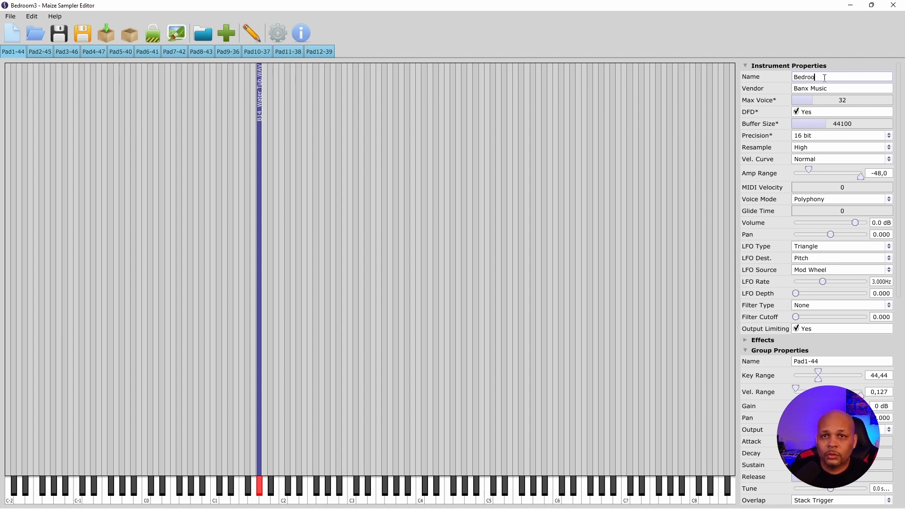
key("Return")
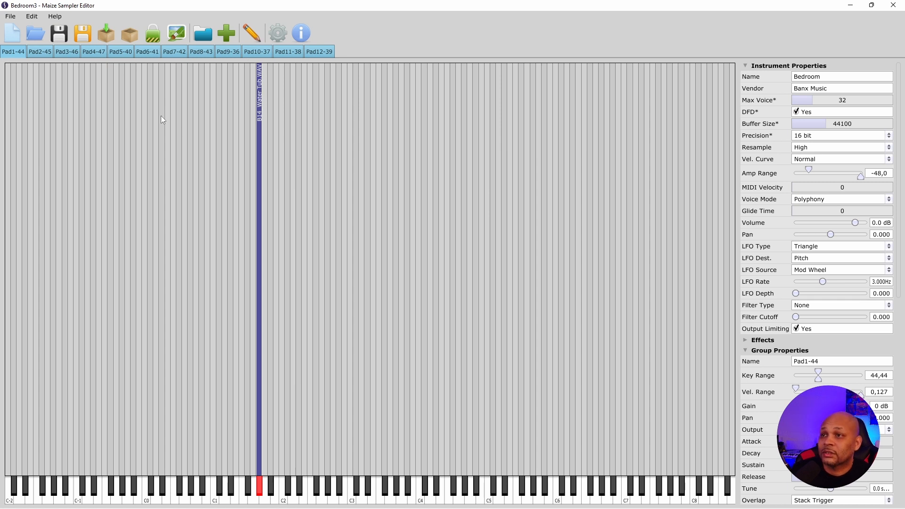
Step: Examine the actions assigned to the logo button, the bottom-row pads, and the Release and Gain knobs in the player GUI editor
left_click(177, 36)
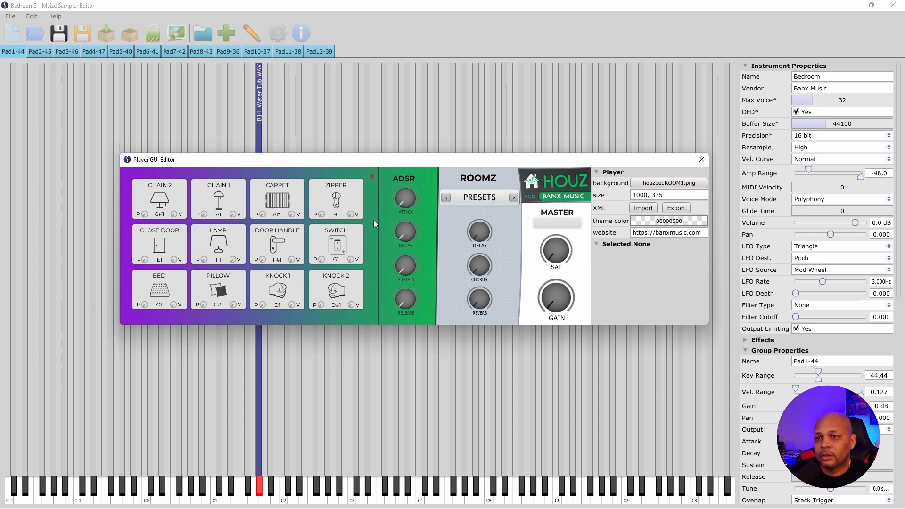
left_click_drag(556, 162, 572, 141)
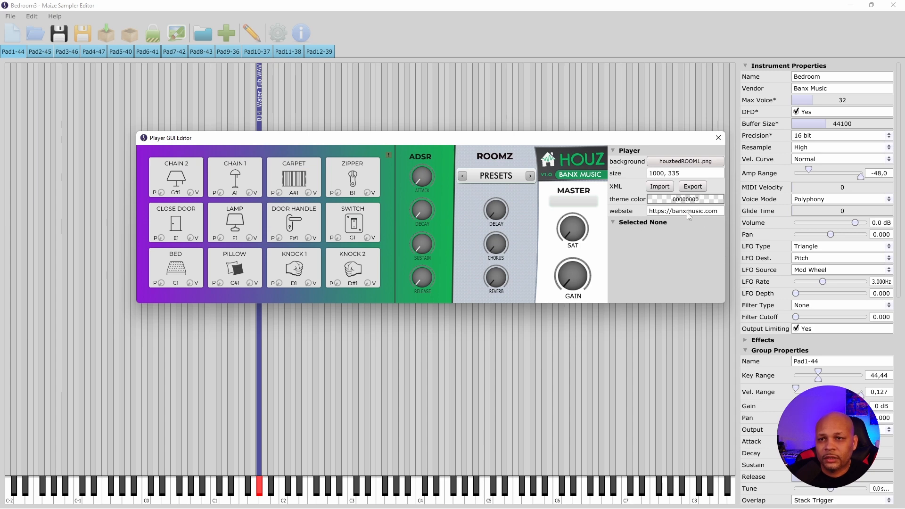
left_click(574, 172)
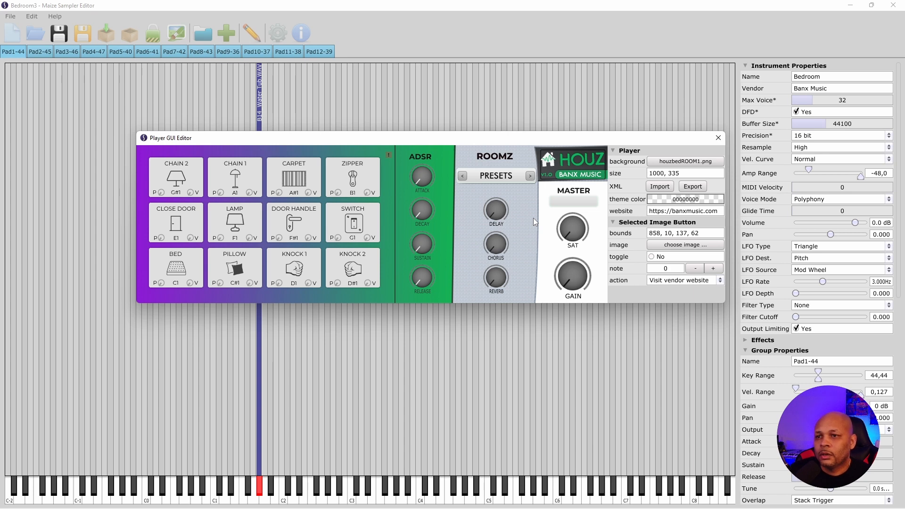
left_click(177, 271)
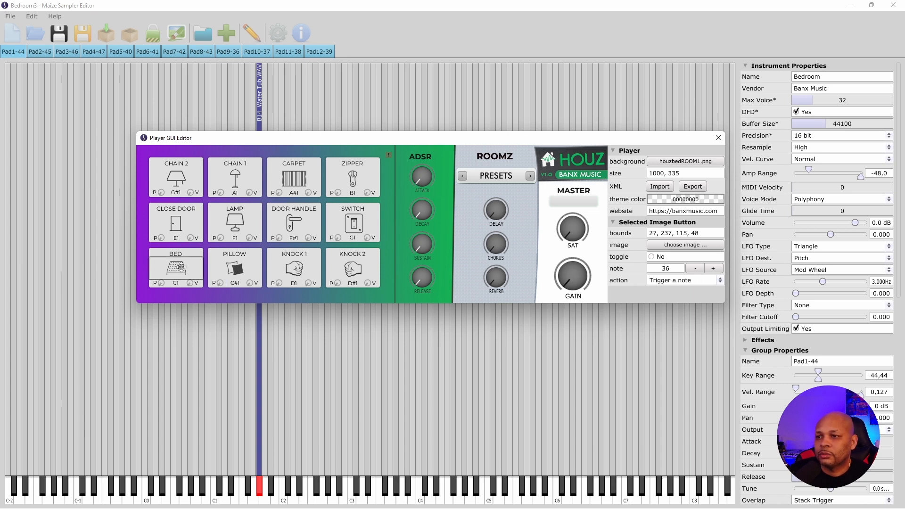
left_click(235, 269)
left_click(298, 270)
left_click(354, 274)
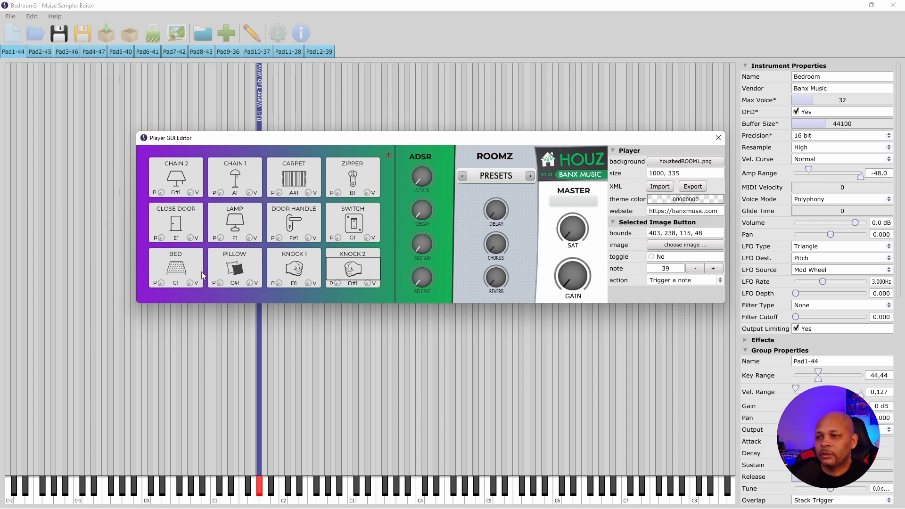
left_click(182, 272)
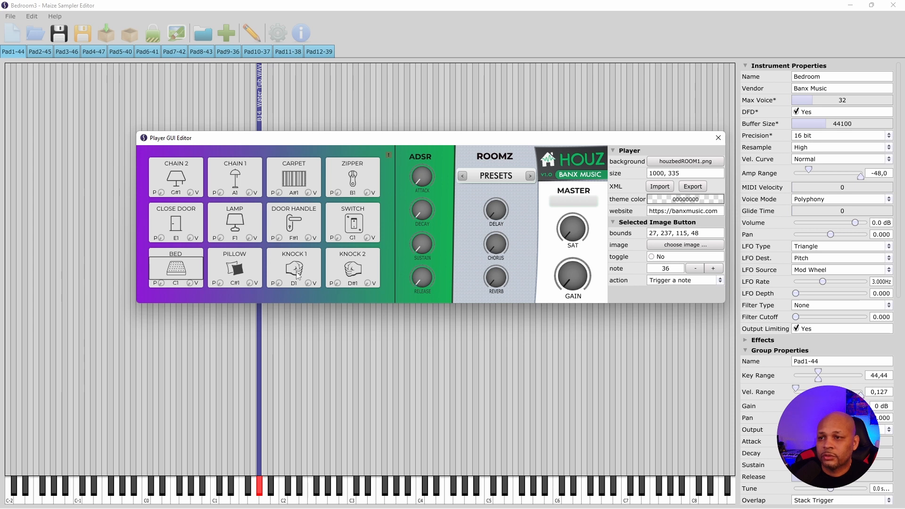
left_click(417, 276)
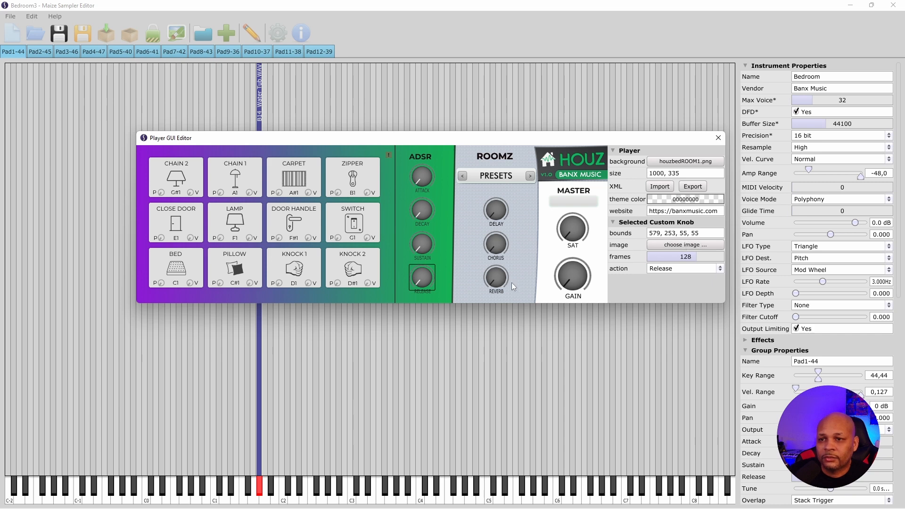
left_click(572, 282)
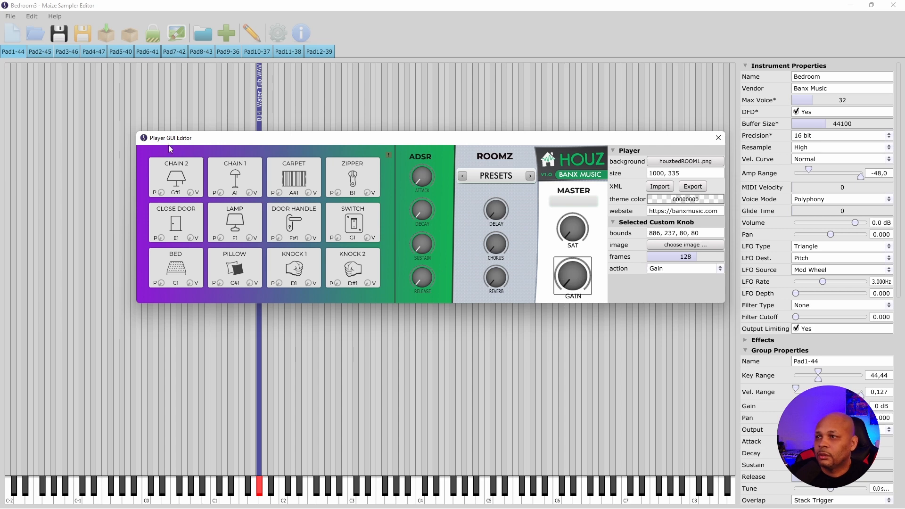
left_click(176, 33)
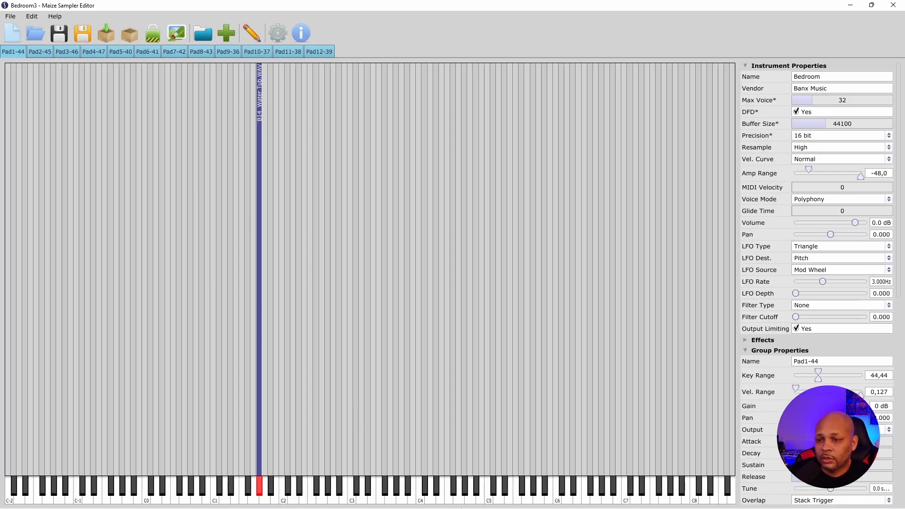
Step: Switch to Chrome and search for knobman to reach the WebKnobMan KnobGallery
left_click(424, 499)
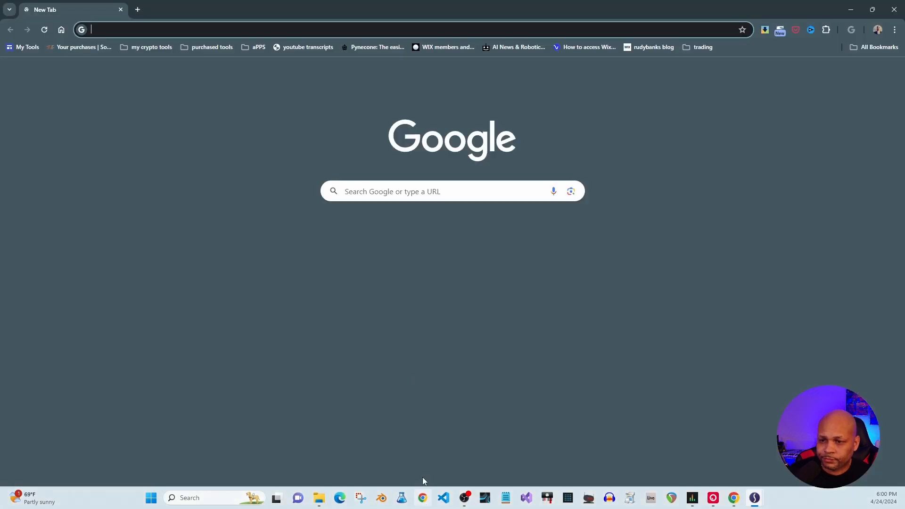
left_click(283, 27)
type("knobman")
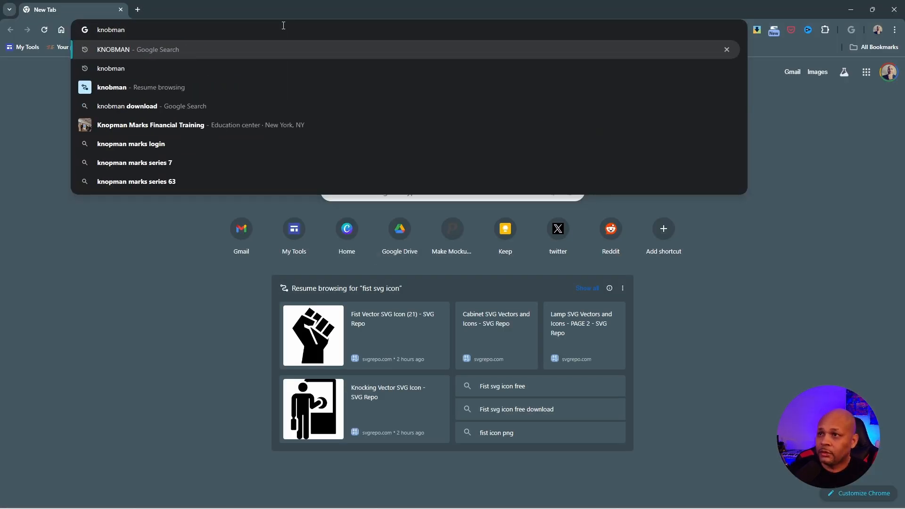
key("Return")
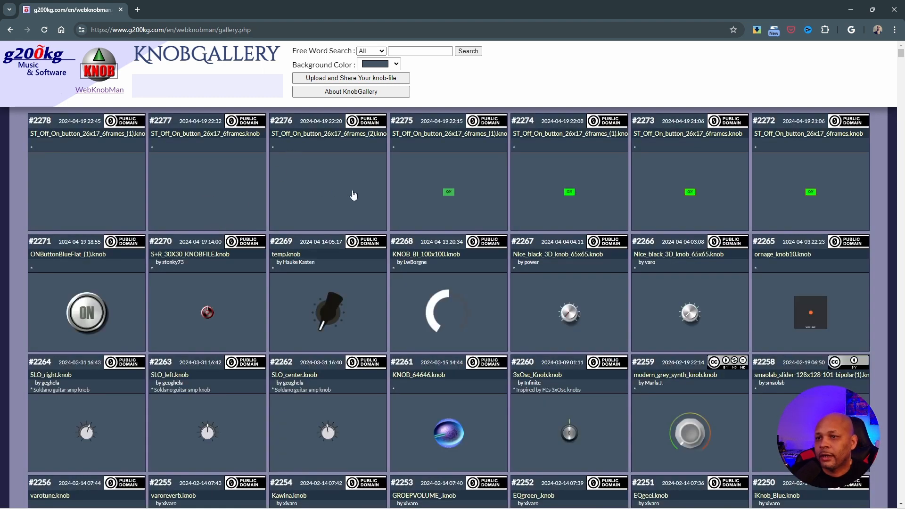
Step: Filter the KnobGallery listing to the Knob category
scroll(499, 258, "down", 6)
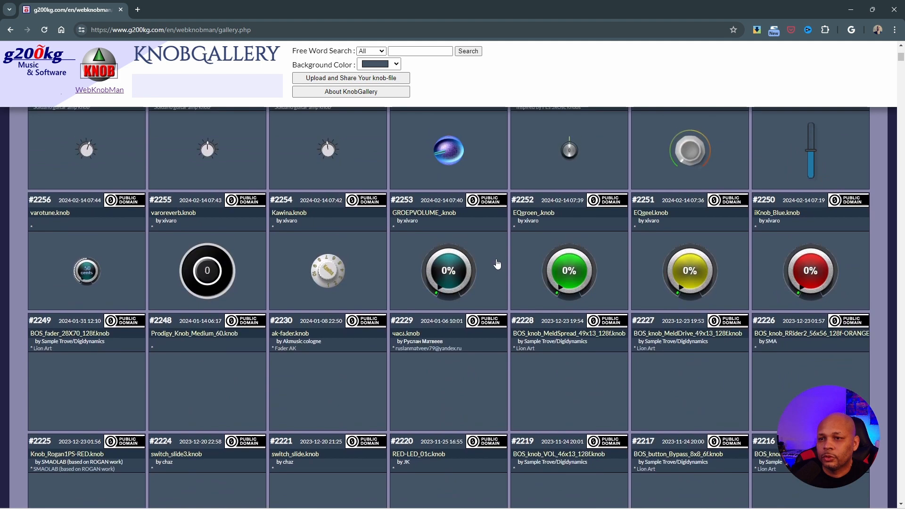
scroll(471, 212, "up", 4)
left_click(371, 51)
left_click(369, 66)
left_click(457, 54)
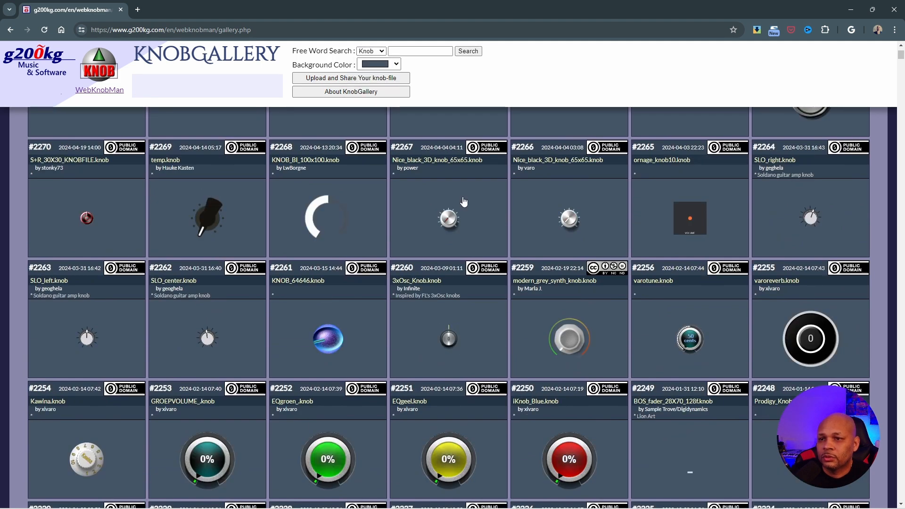
Step: Browse the filtered KnobGallery entries for a knob design that suits the Bedroom player interface
scroll(542, 235, "down", 8)
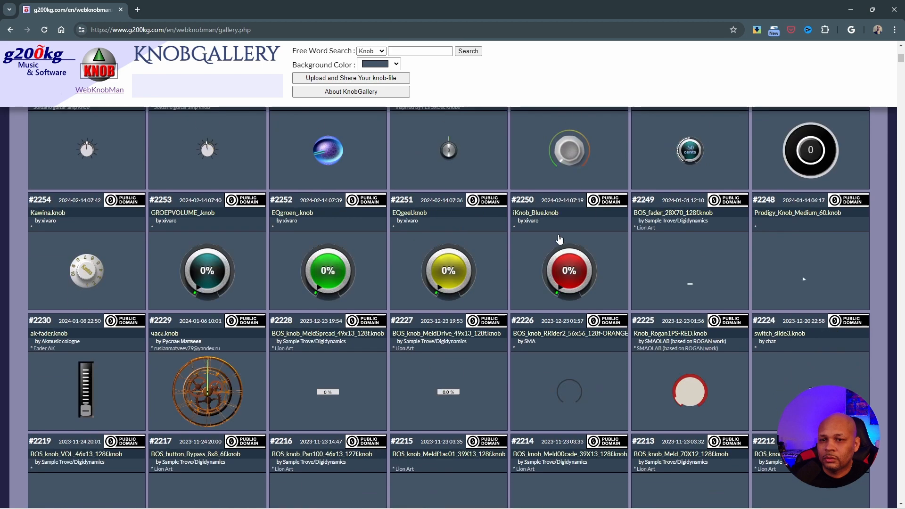
scroll(557, 241, "down", 2)
scroll(610, 234, "down", 5)
scroll(610, 233, "down", 3)
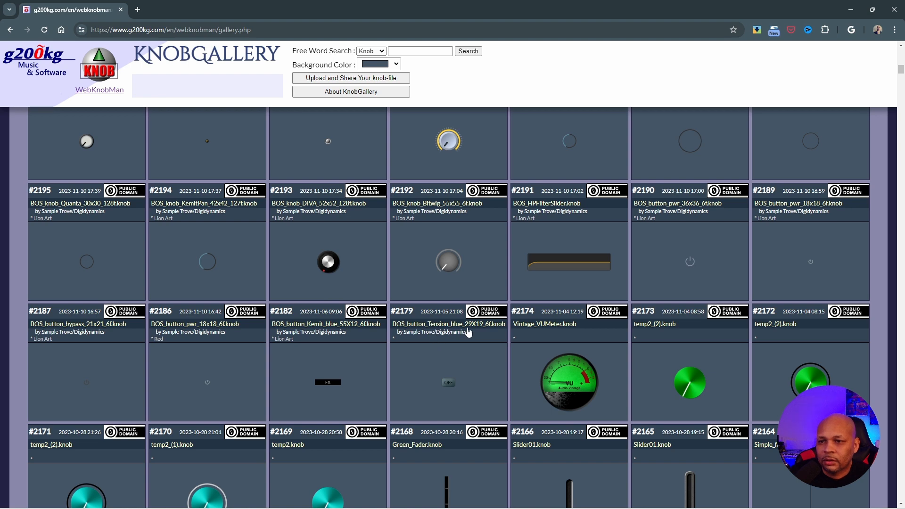
scroll(478, 296, "down", 4)
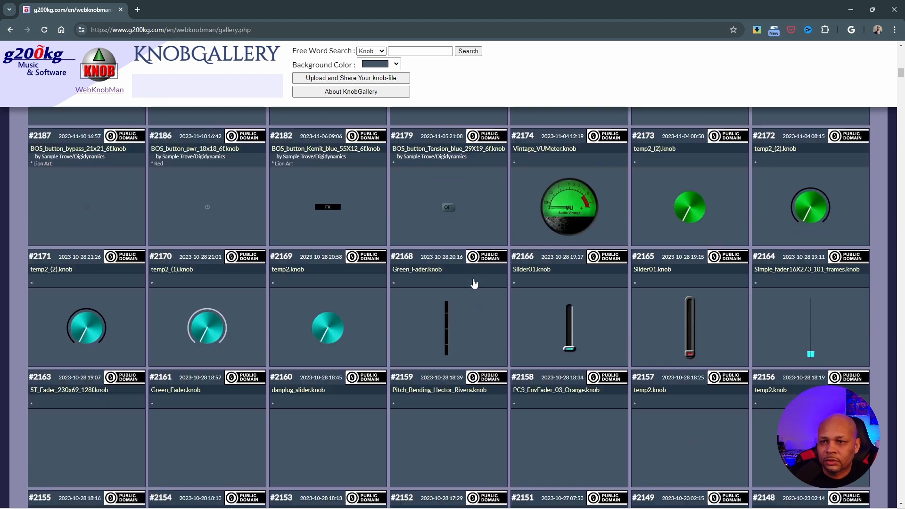
scroll(474, 284, "down", 3)
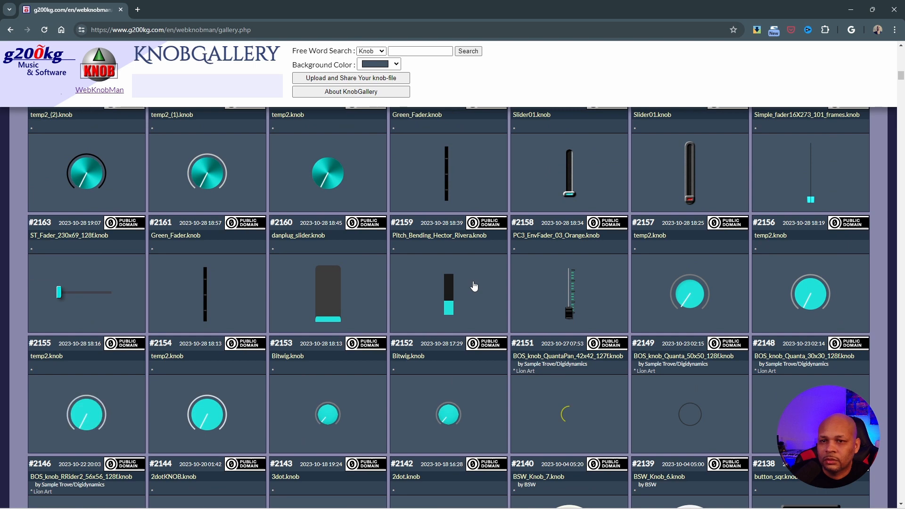
scroll(474, 285, "down", 4)
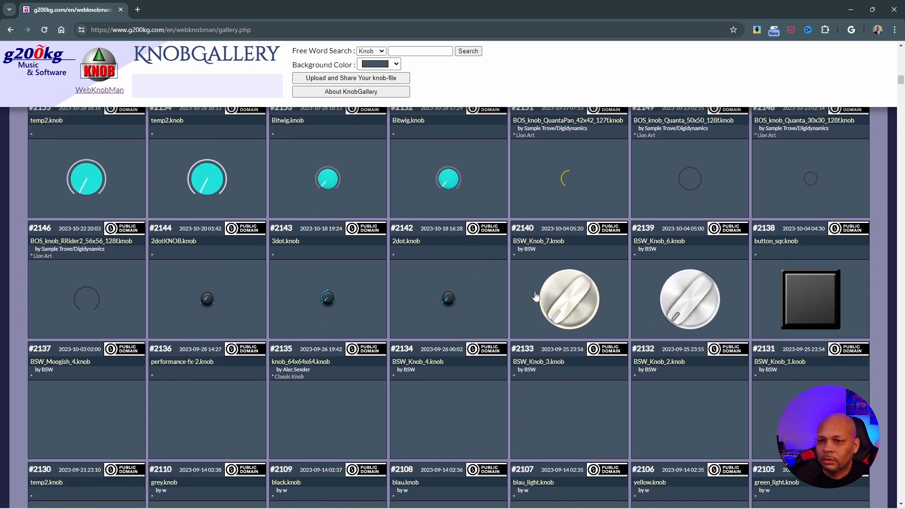
scroll(535, 295, "down", 2)
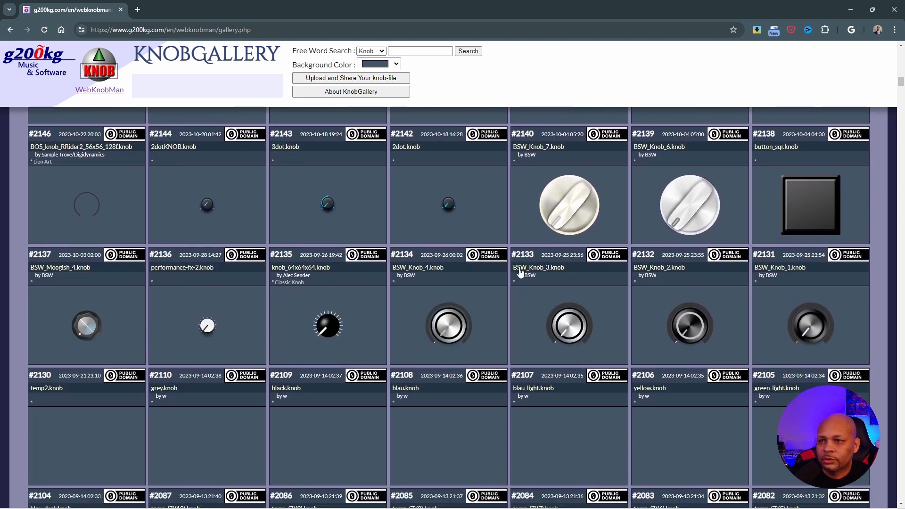
scroll(467, 308, "down", 2)
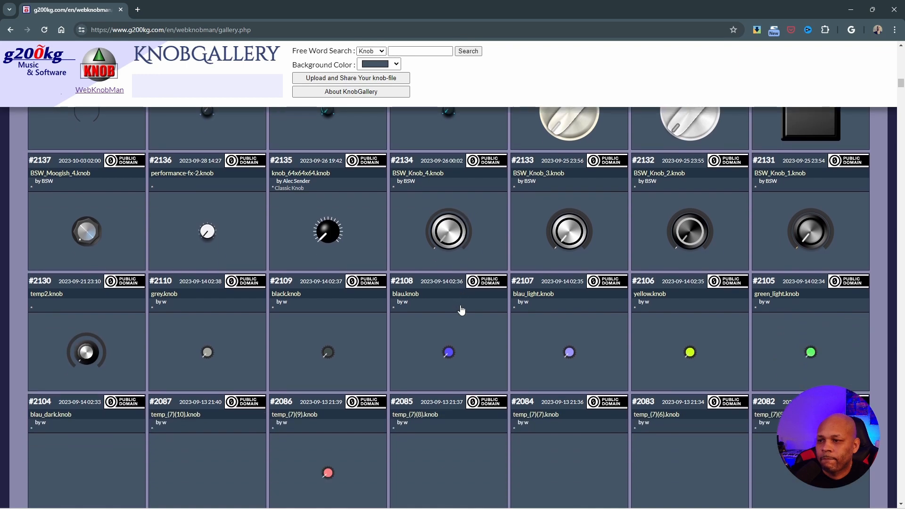
scroll(461, 309, "down", 5)
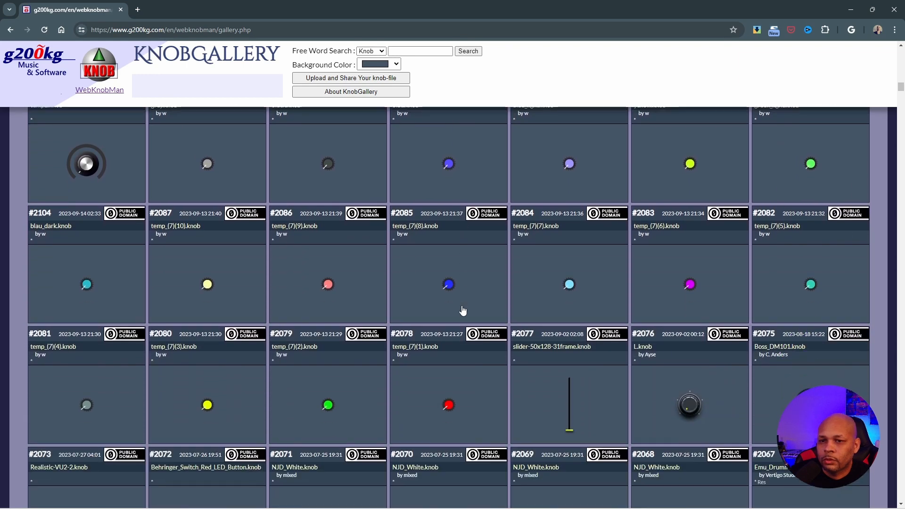
scroll(464, 309, "down", 5)
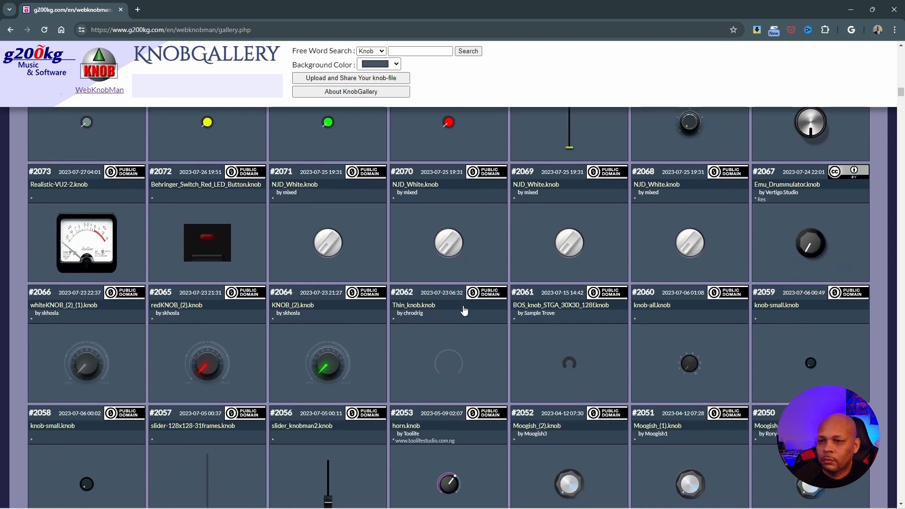
scroll(464, 310, "down", 3)
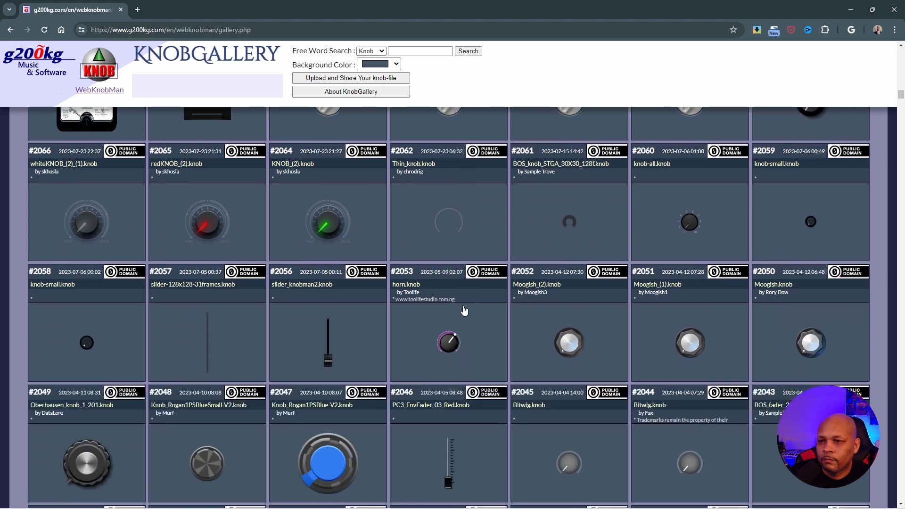
scroll(463, 309, "down", 2)
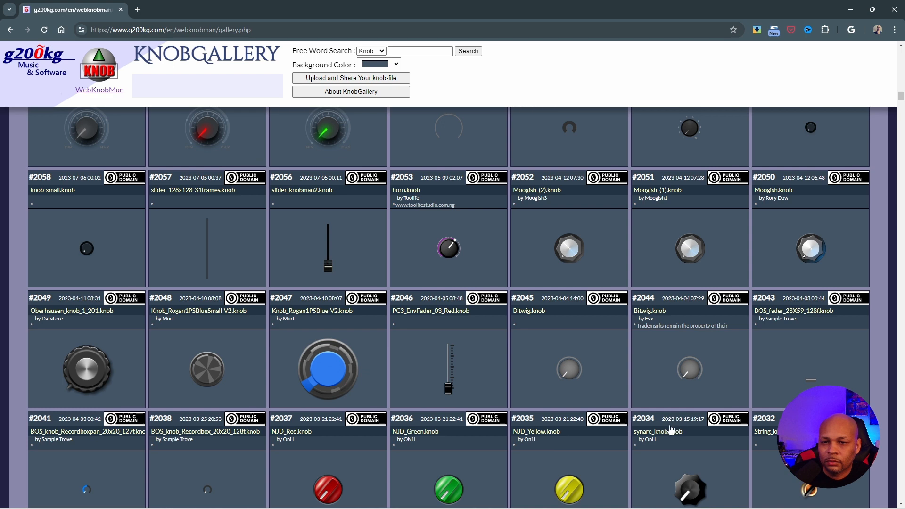
scroll(671, 429, "down", 2)
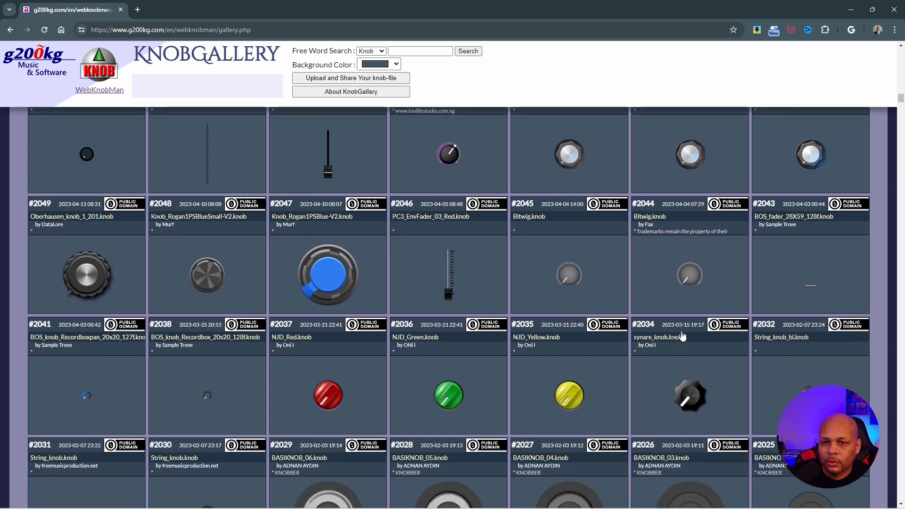
scroll(603, 337, "down", 2)
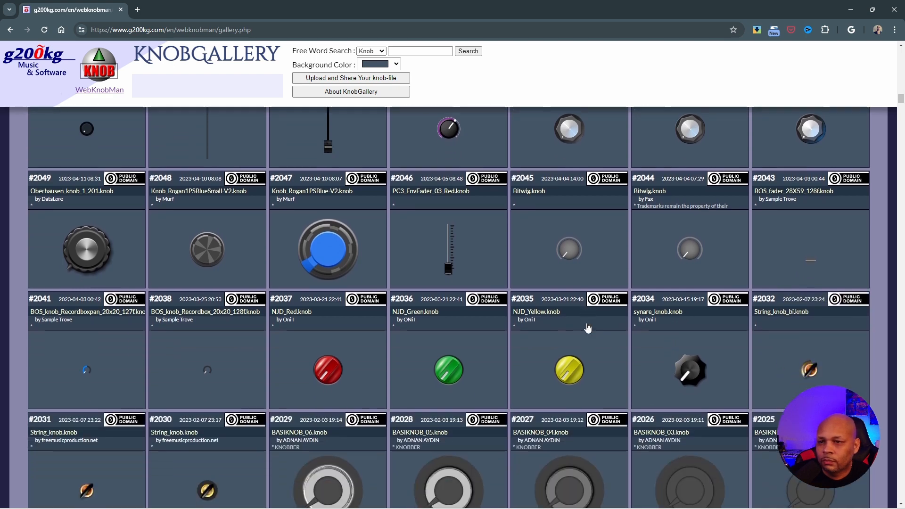
Step: Open the gray public-domain Bitwig.knob, entry #2045, in the WebKnobMan designer
scroll(588, 331, "up", 2)
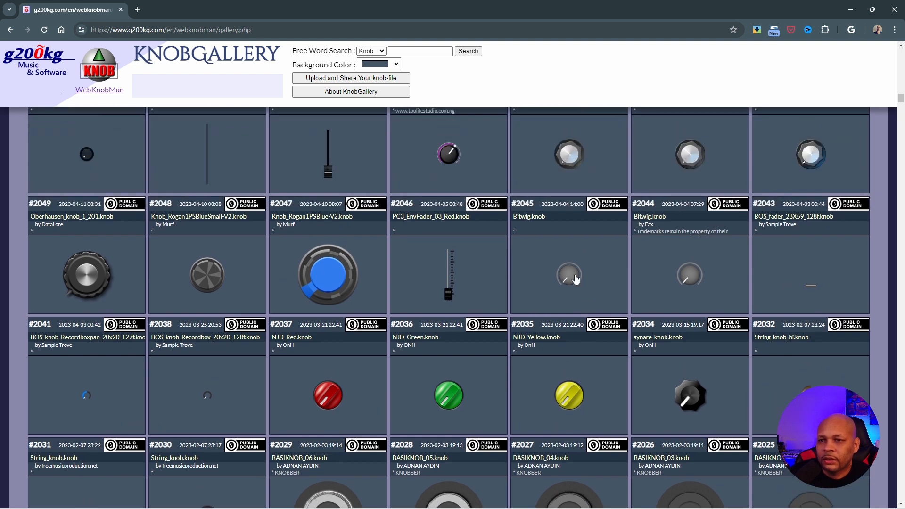
left_click(573, 276)
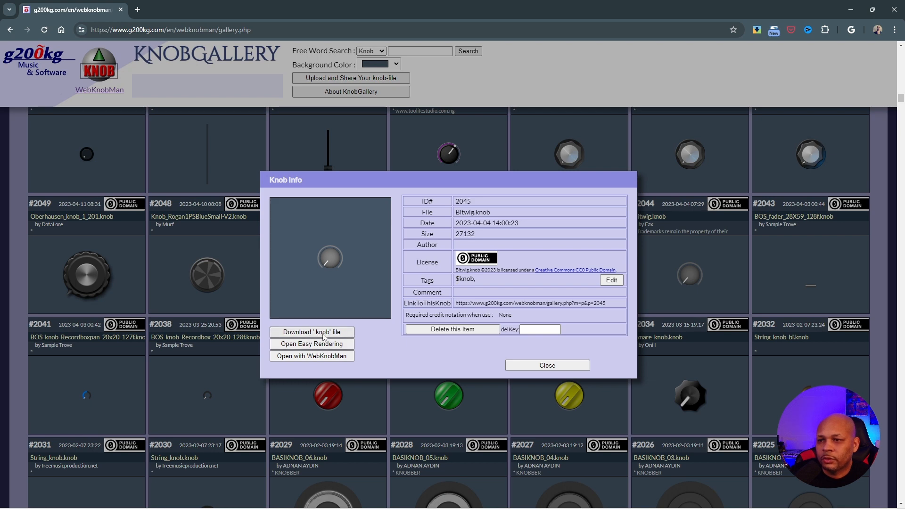
left_click(312, 356)
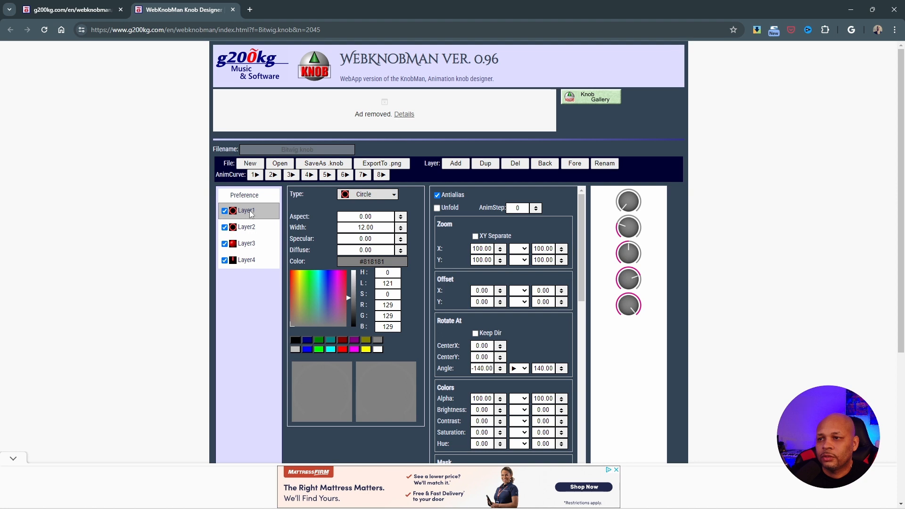
Step: Hide and show Layer1 through Layer4 in turn to identify which part of the knob each layer draws
left_click(224, 212)
left_click(224, 211)
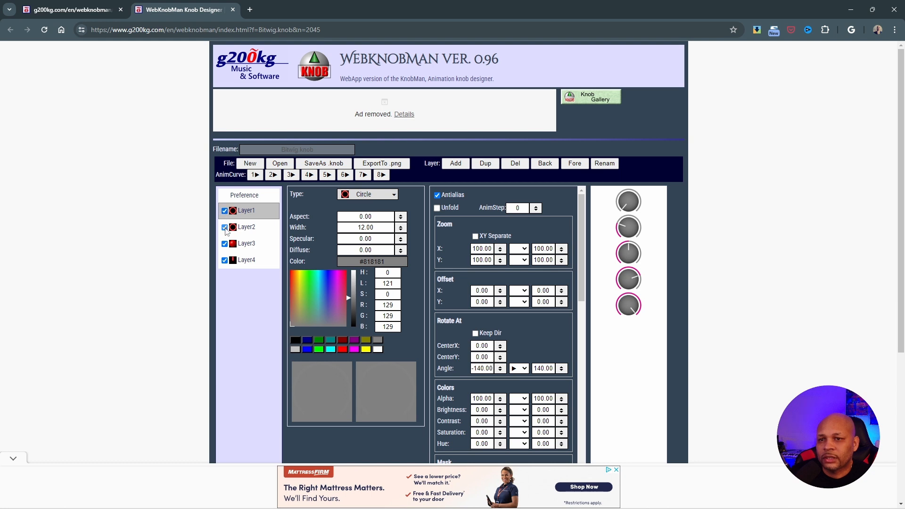
left_click(224, 228)
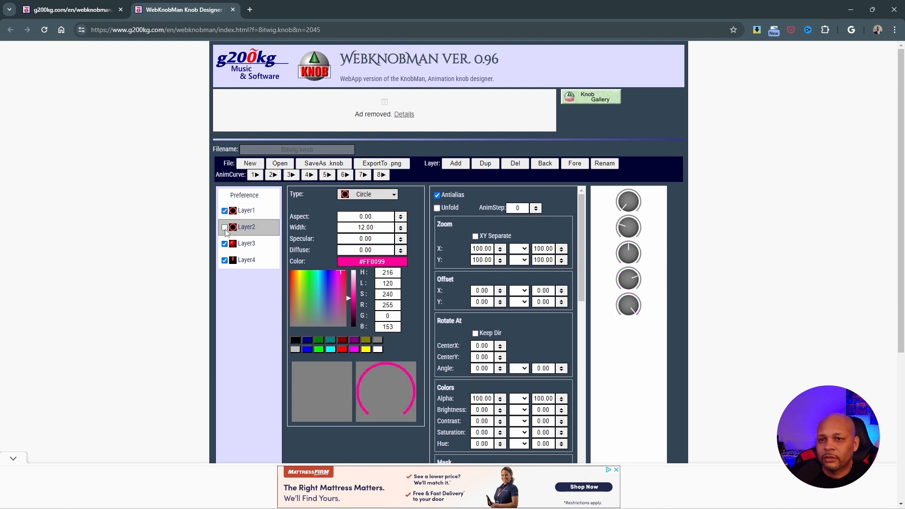
left_click(226, 230)
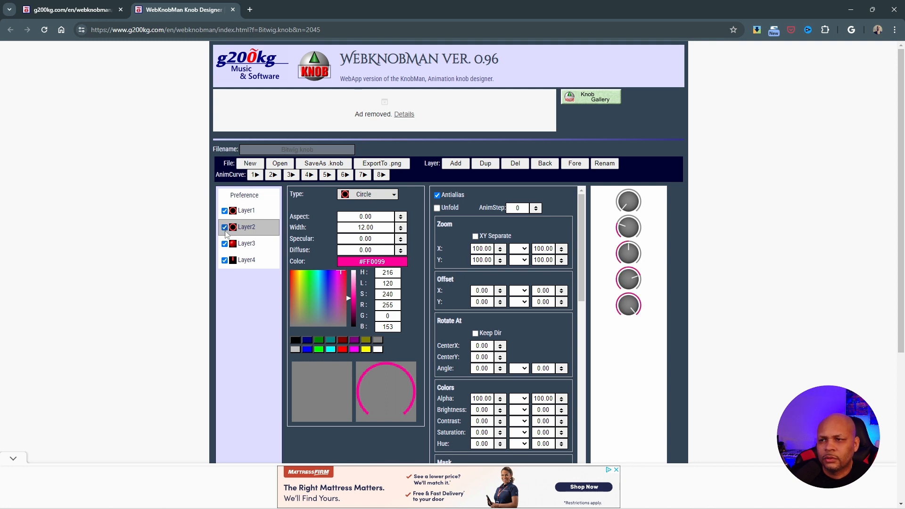
left_click(225, 244)
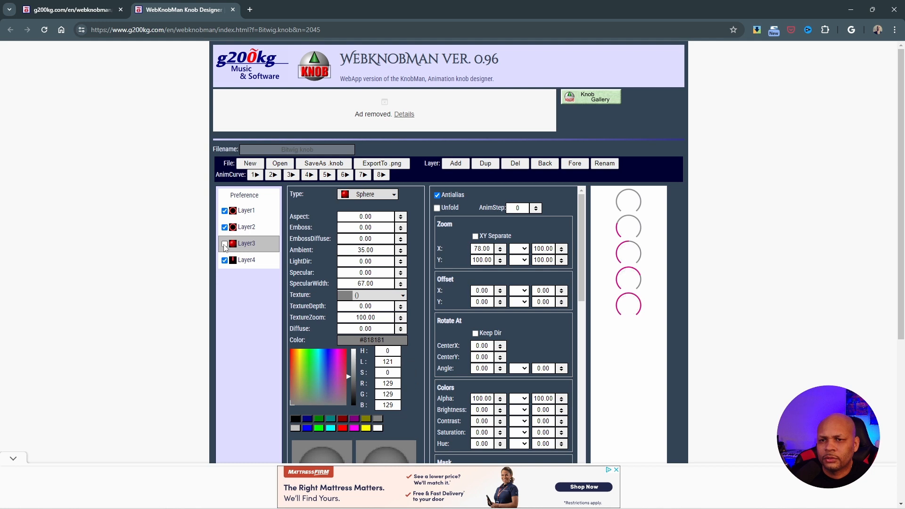
left_click(225, 244)
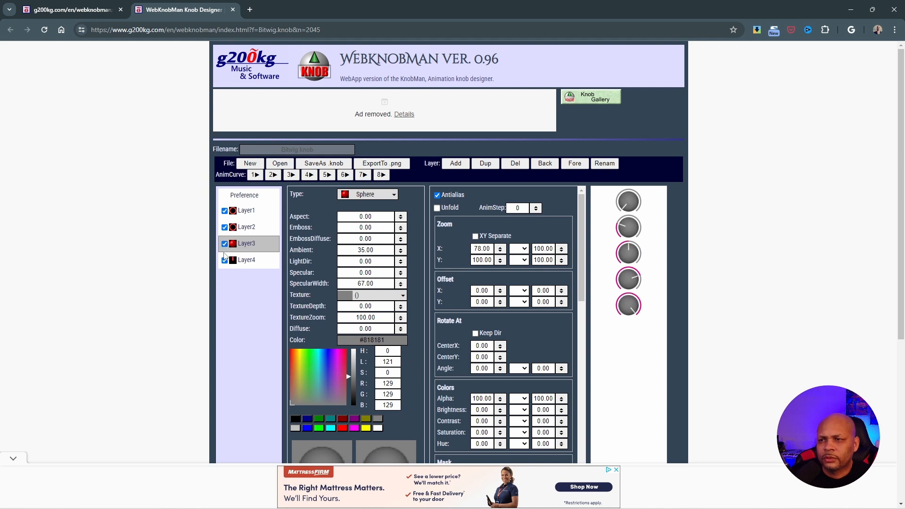
left_click(225, 261)
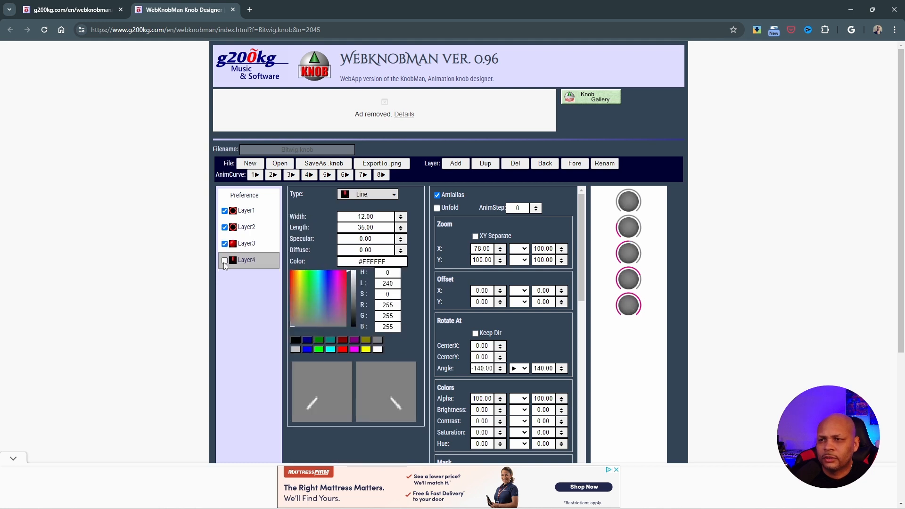
left_click(225, 261)
Step: Try teal #25DEBA on Layer1's outer ring and set the ring's colour to gray #808080
left_click(241, 215)
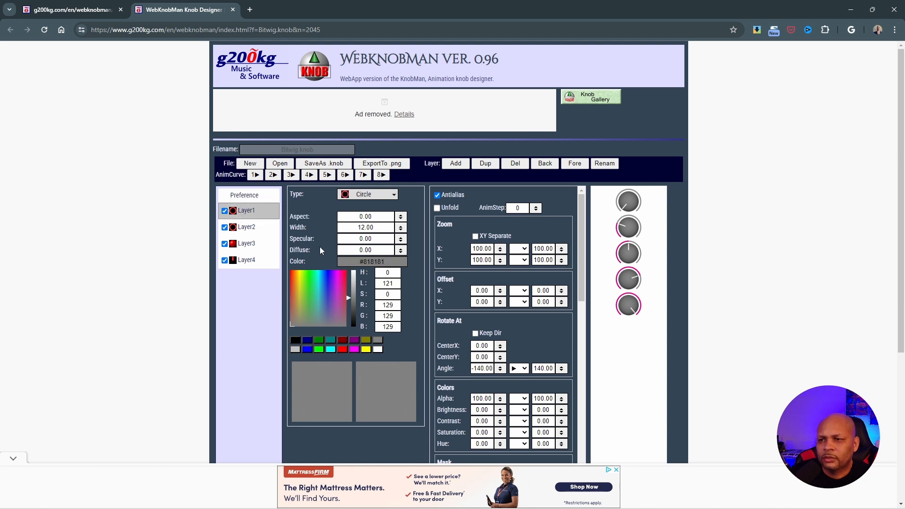
mouse_move(321, 301)
left_mouse_down()
mouse_move(310, 281)
mouse_move(316, 285)
left_mouse_up()
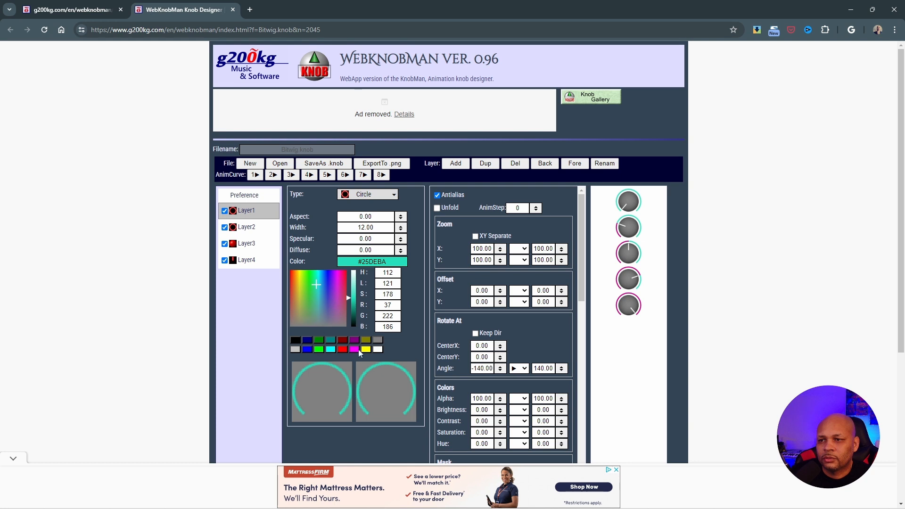
left_click(378, 340)
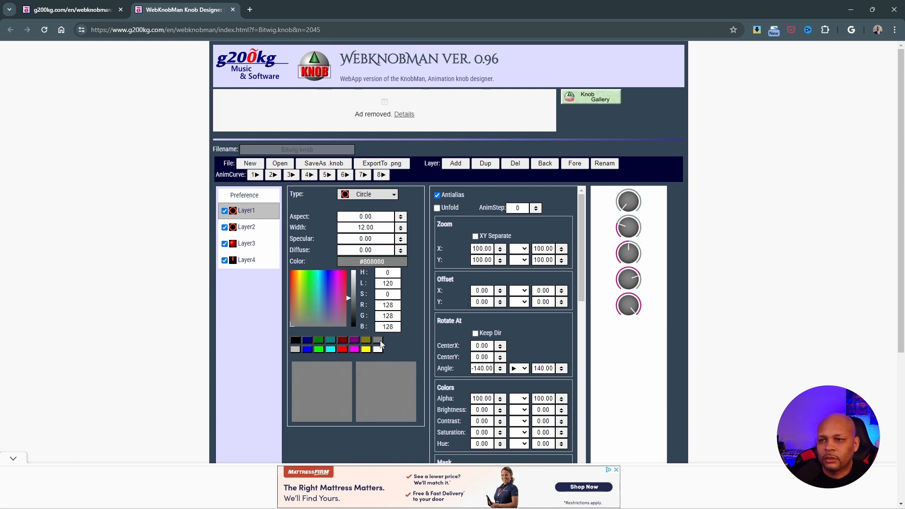
Step: Set the colour of Layer2's value arc to light blue #18BFE8
left_click(250, 228)
left_click(320, 279)
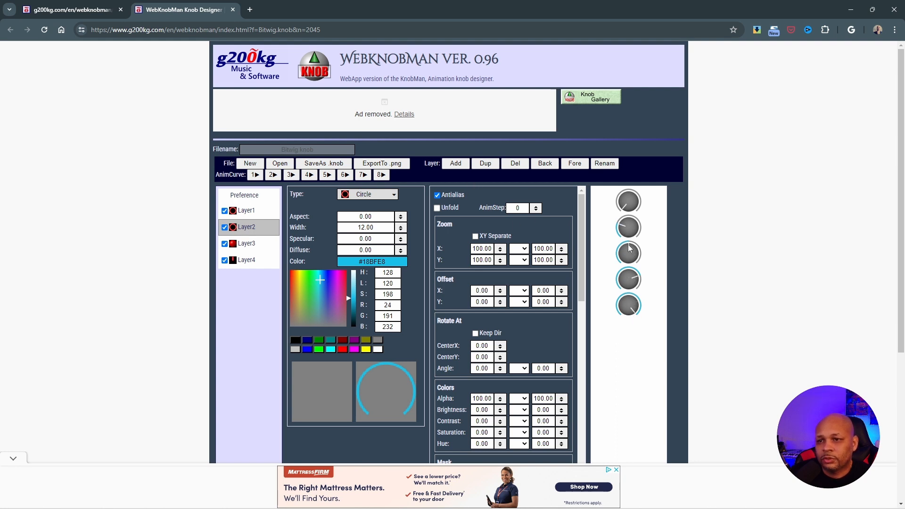
mouse_move(582, 281)
left_mouse_down()
mouse_move(586, 370)
mouse_move(585, 269)
mouse_move(579, 408)
mouse_move(594, 358)
mouse_move(591, 270)
left_mouse_up()
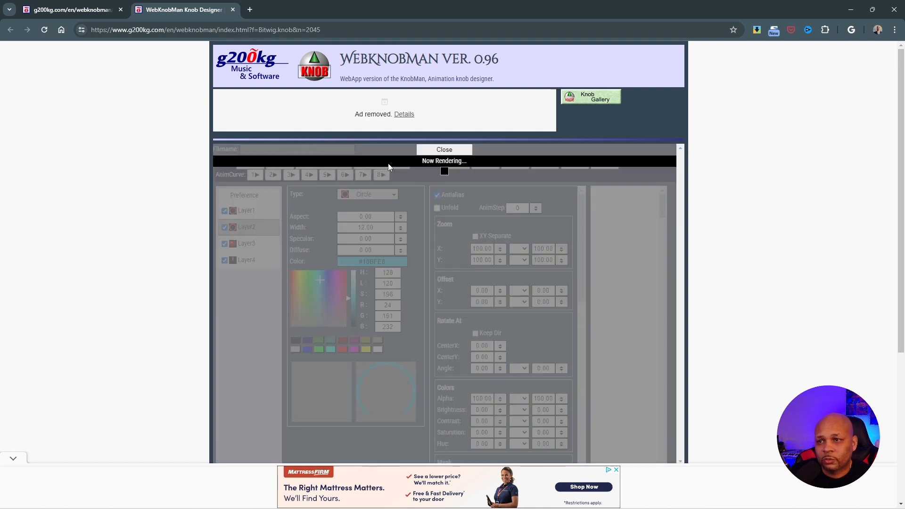
Step: Export the knob animation as a PNG and open the saved Bitwig.png from the Downloads folder
left_click(375, 163)
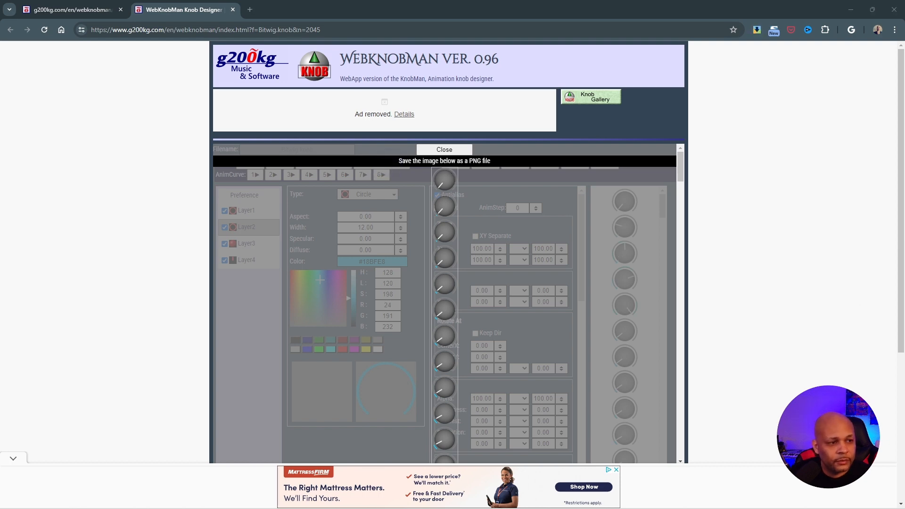
key("alt+Tab")
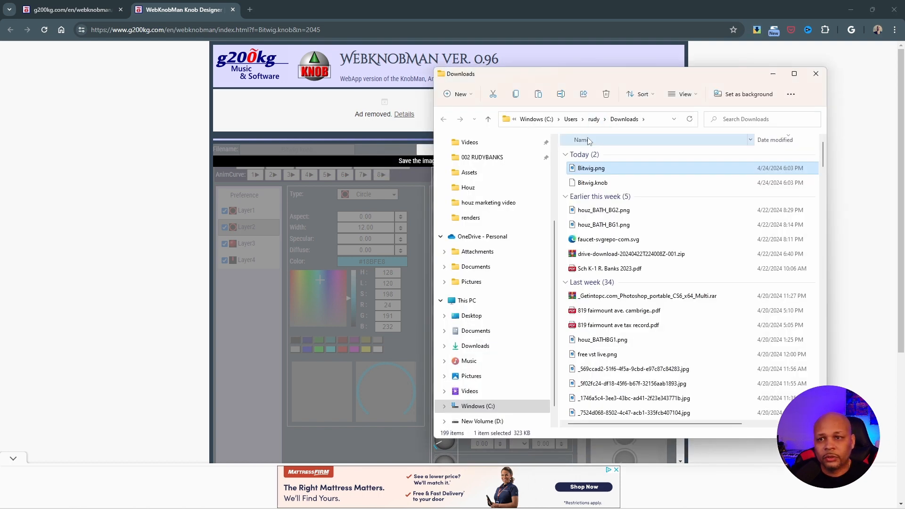
double_click(583, 169)
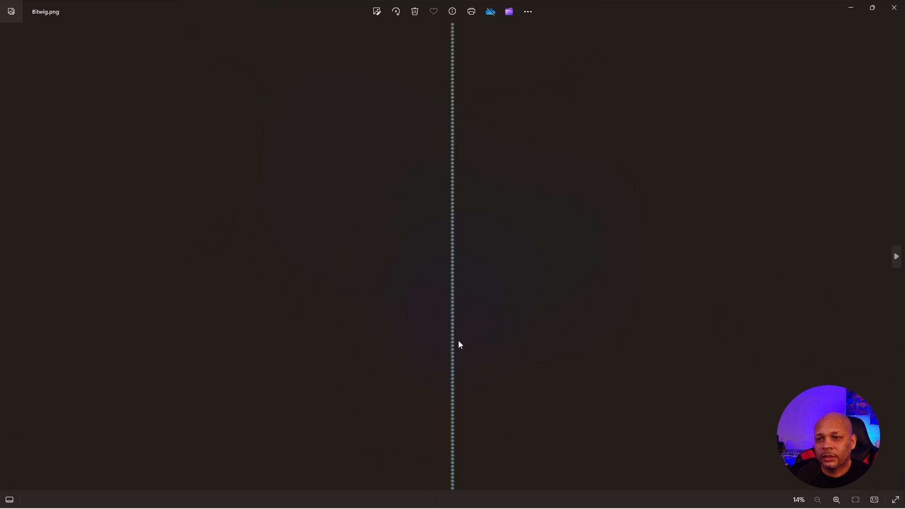
Step: Examine the individual knob frames along the Bitwig.png strip up close, from the first position onward
scroll(452, 160, "up", 8)
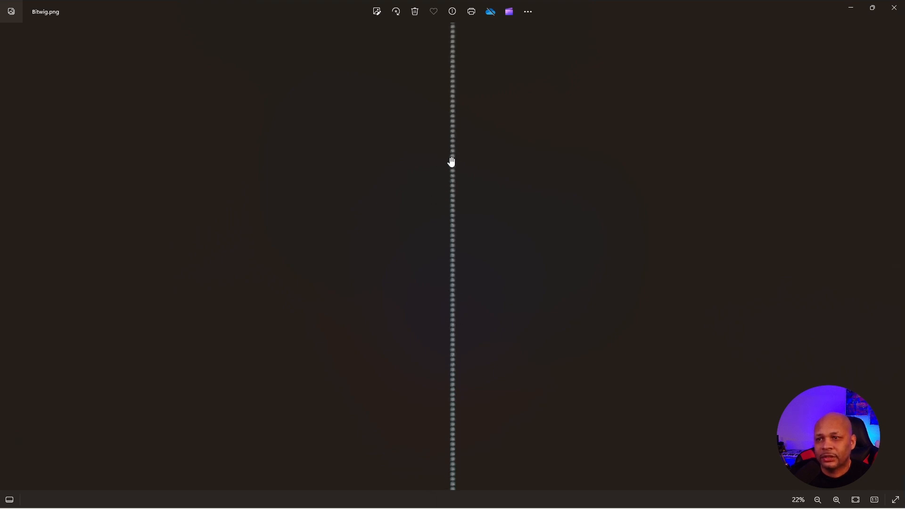
scroll(449, 154, "up", 1)
left_click_drag(458, 73, 467, 317)
left_click_drag(455, 172, 462, 428)
left_click_drag(450, 297, 450, 426)
left_click_drag(464, 212, 475, 393)
left_click_drag(463, 243, 460, 282)
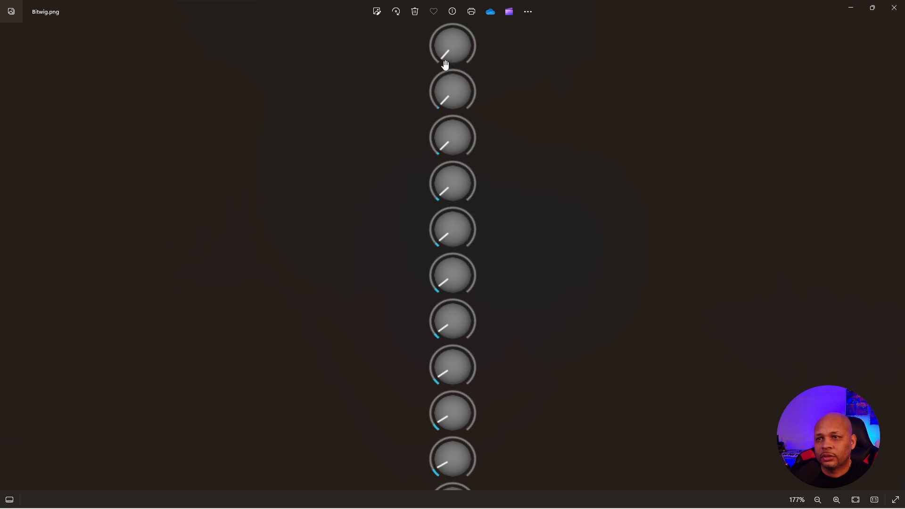
left_click_drag(466, 177, 460, 145)
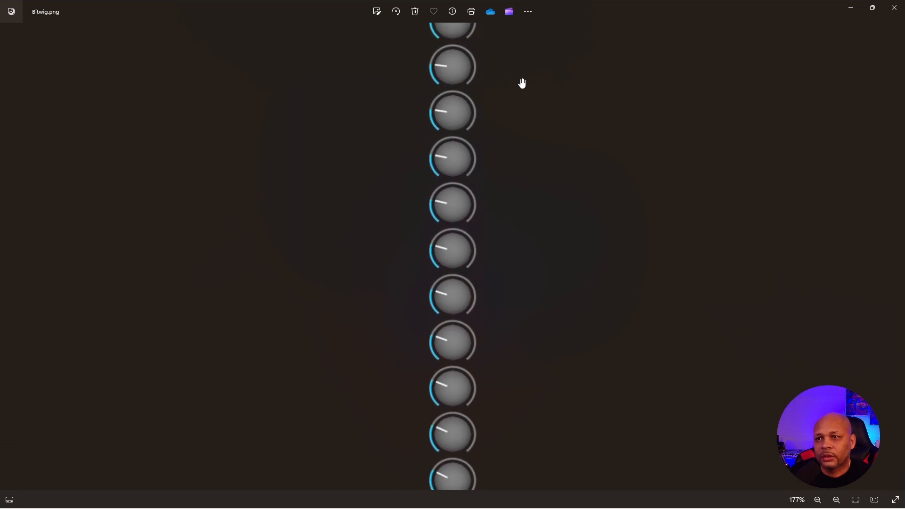
Step: Close the Bitwig.png view and WebKnobMan's export preview, and switch to the Player GUI Editor
left_click(893, 7)
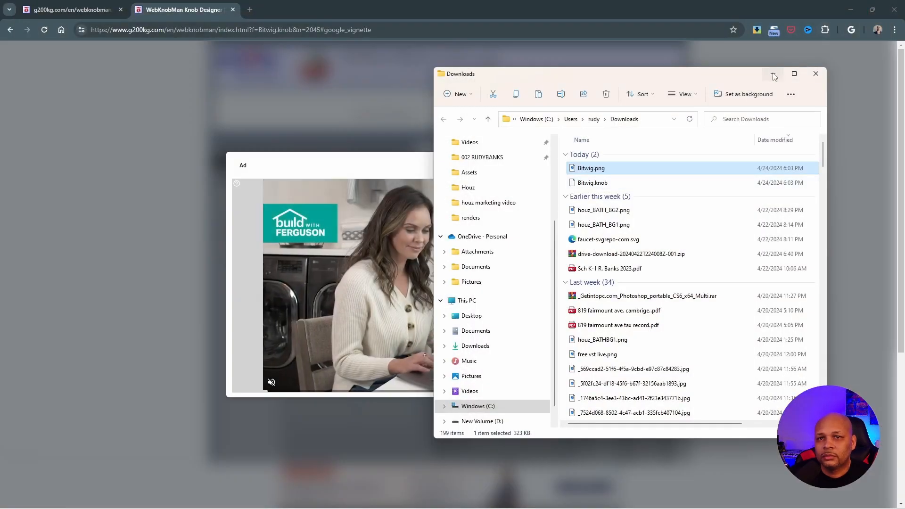
left_click(771, 74)
left_click(665, 165)
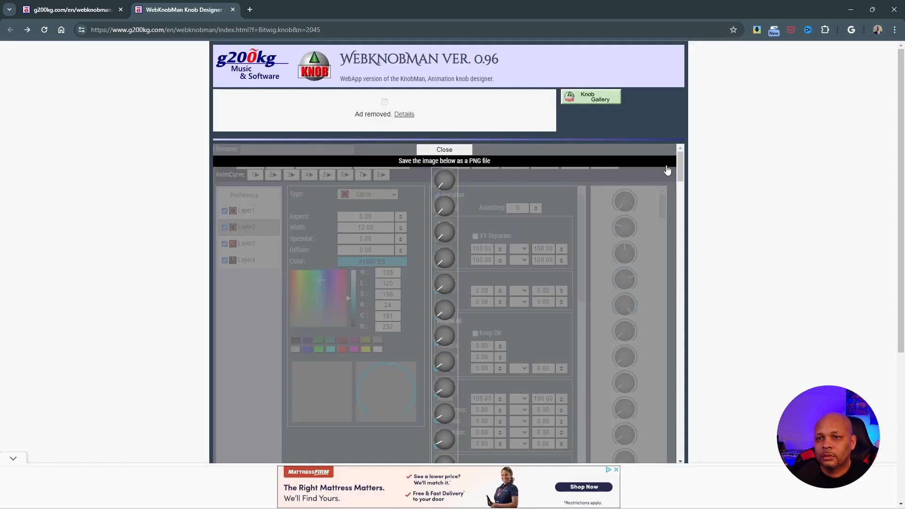
left_click(444, 149)
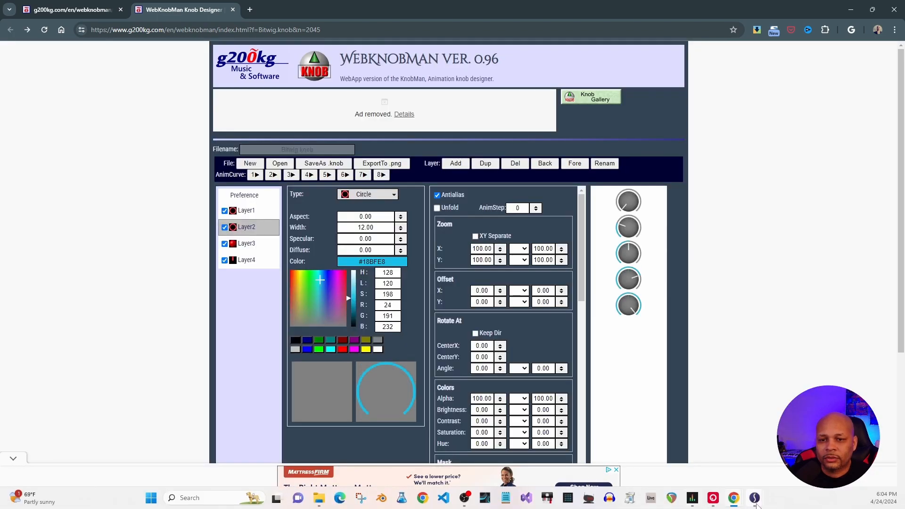
left_click(754, 498)
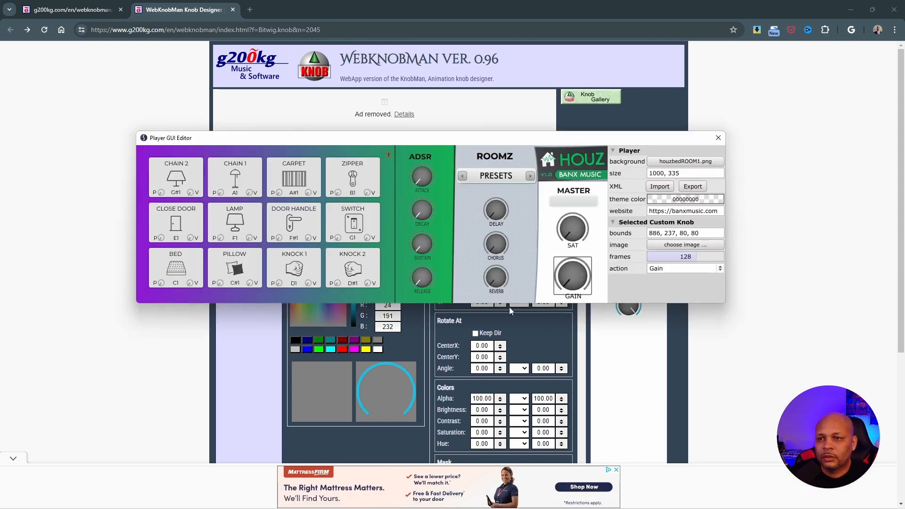
Step: Add a custom knob between the ADSR and ROOMZ sections and assign Bitwig.png from the Downloads folder as its image
right_click(454, 222)
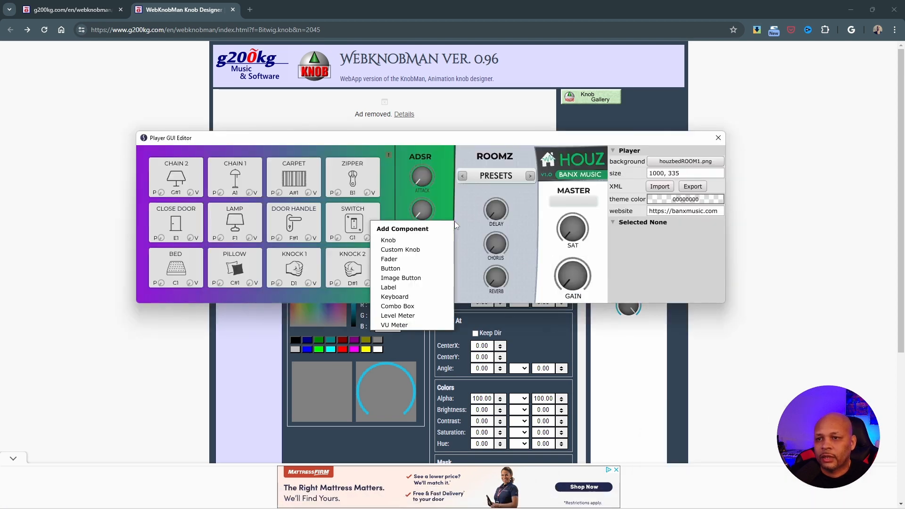
left_click(434, 247)
left_click_drag(459, 233, 455, 227)
left_click(653, 245)
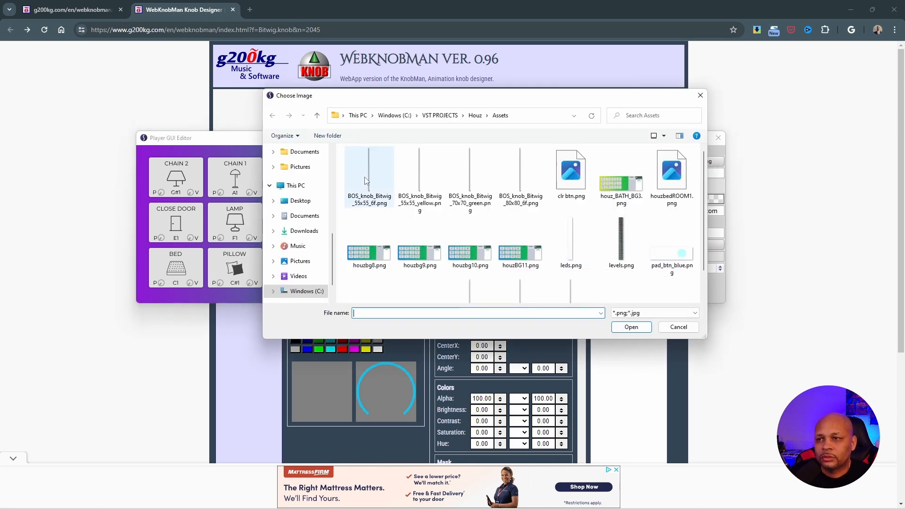
left_click(301, 230)
left_click(364, 172)
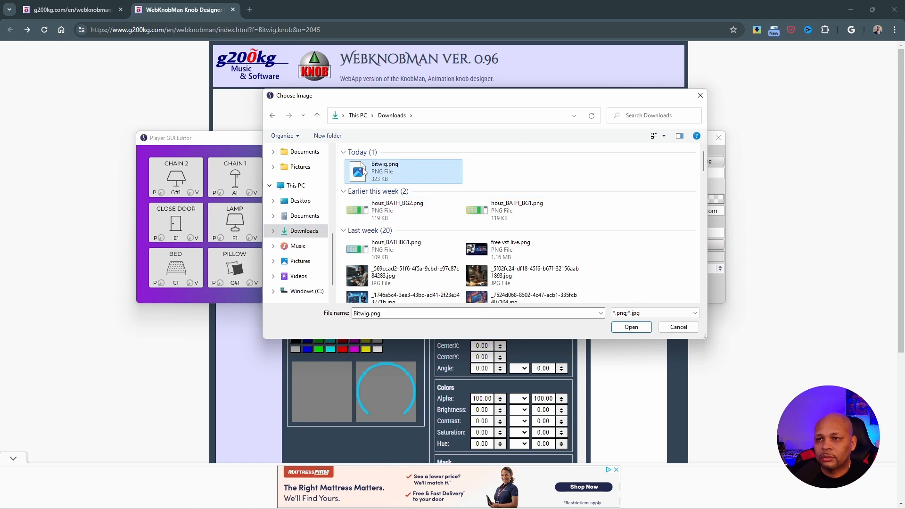
left_click(631, 327)
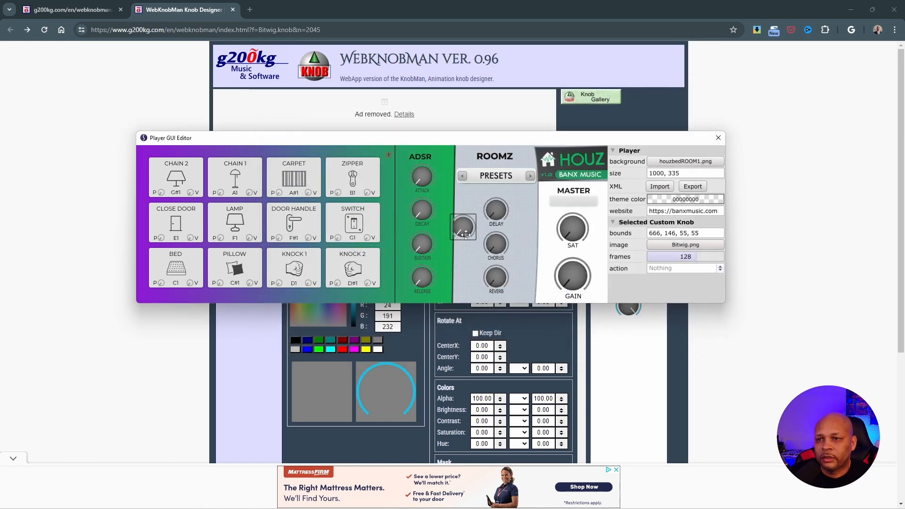
Step: Try positions for the new custom knob along the ROOMZ section's edge and place it beside the DELAY knob
mouse_move(463, 242)
left_mouse_down()
mouse_move(456, 252)
mouse_move(461, 246)
left_mouse_up()
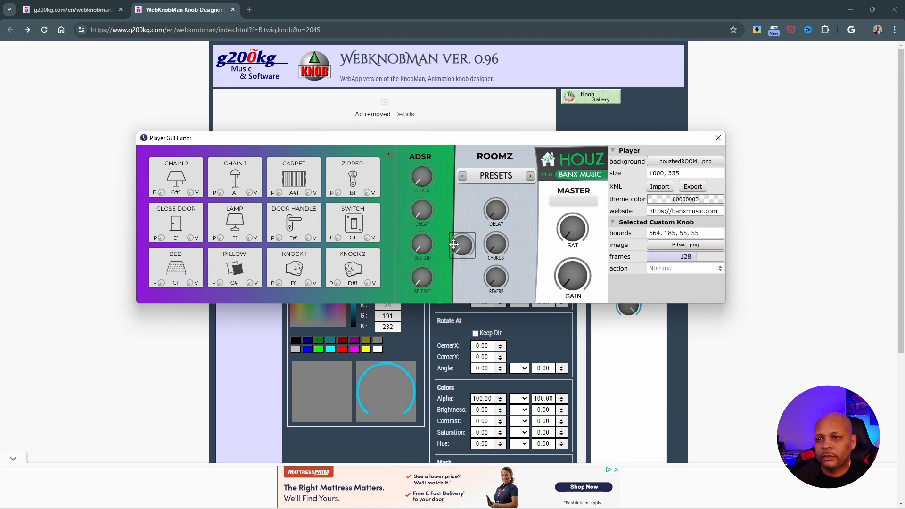
left_click_drag(462, 251, 461, 254)
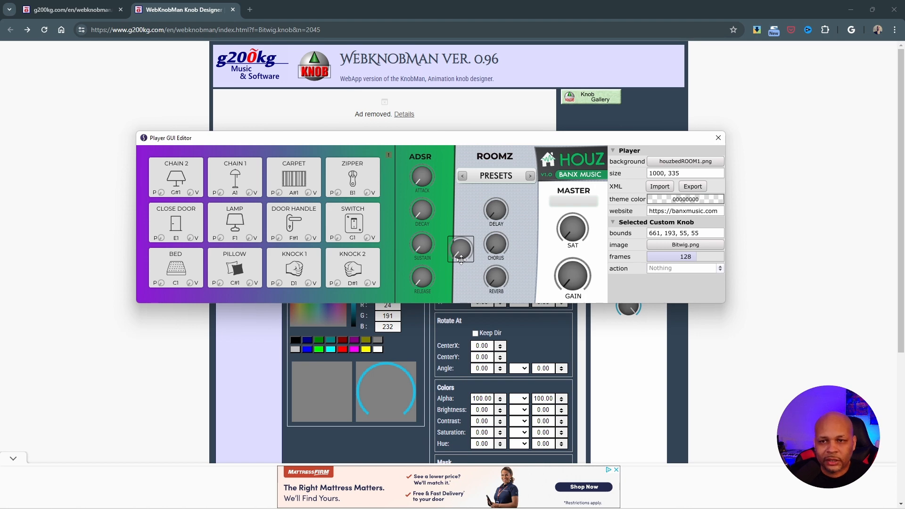
left_click_drag(460, 248, 459, 245)
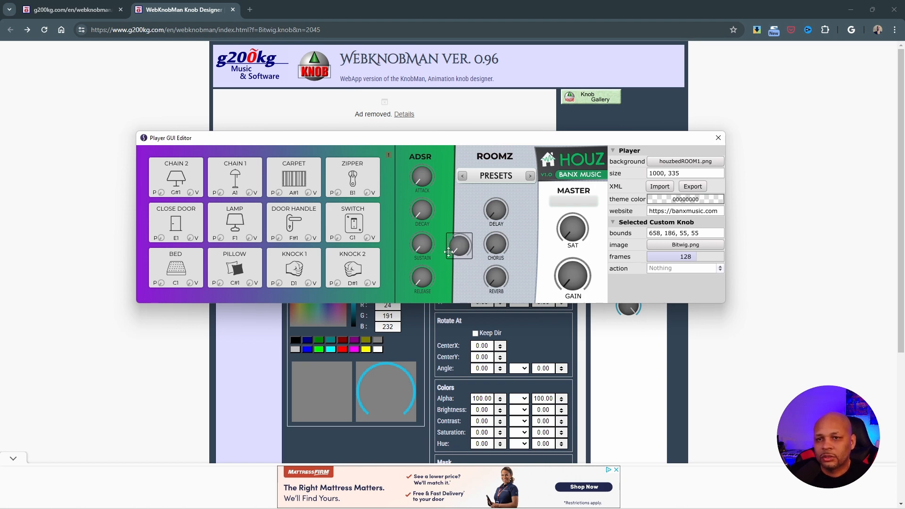
left_click_drag(465, 254, 463, 220)
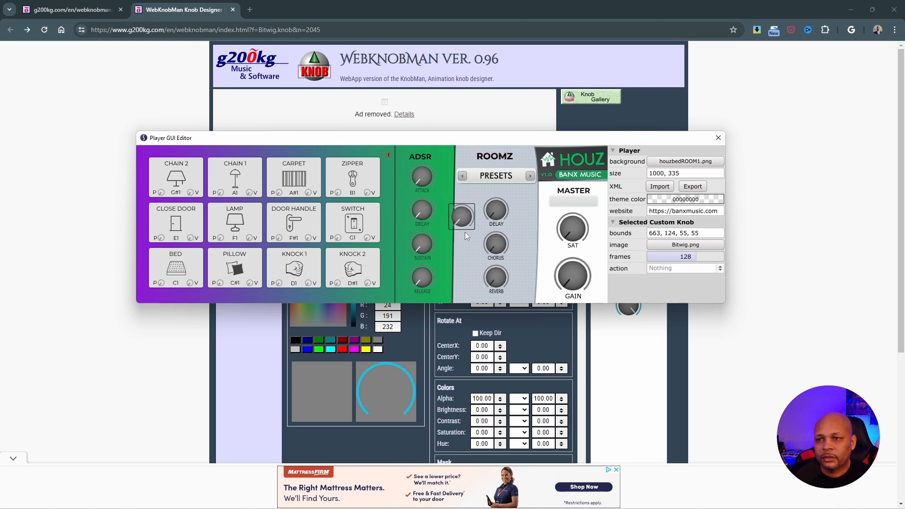
Step: Add a label directly beneath the new custom knob and open the knob's list of assignable actions
right_click(462, 241)
left_click(435, 307)
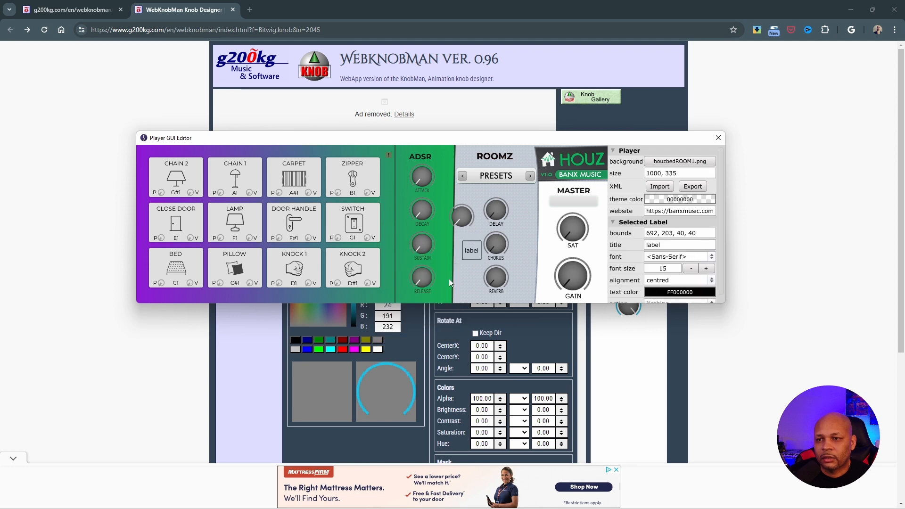
left_click_drag(471, 249, 460, 230)
left_click(462, 218)
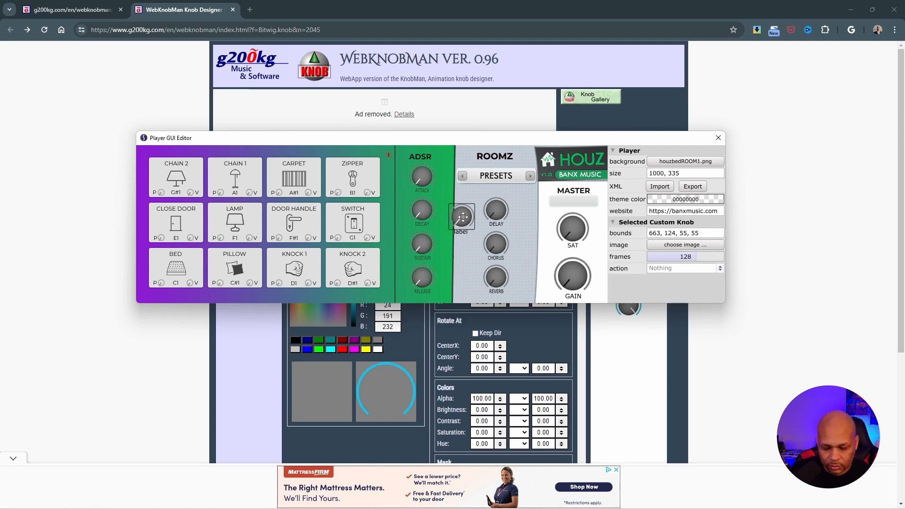
left_click(721, 272)
left_click(529, 230)
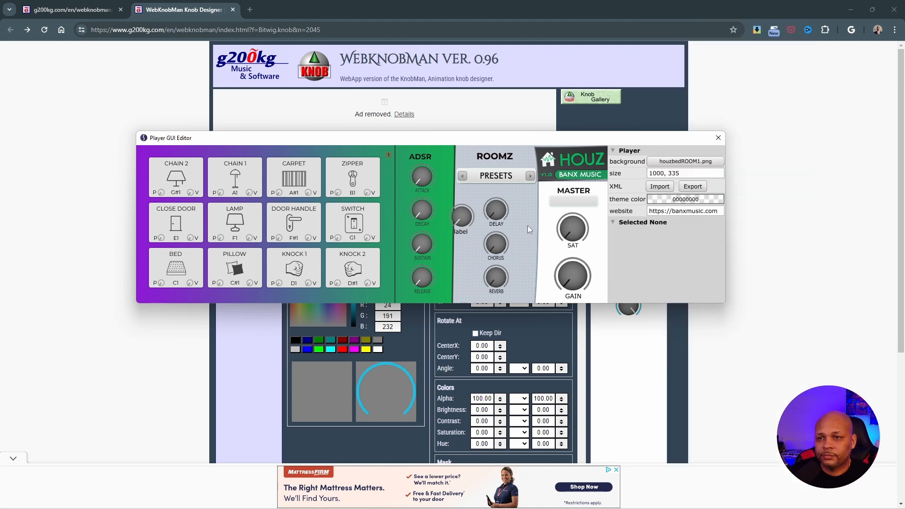
Step: Delete the custom knob beside DELAY together with the label beneath it
left_click(462, 218)
key("Delete")
left_click(460, 231)
key("Delete")
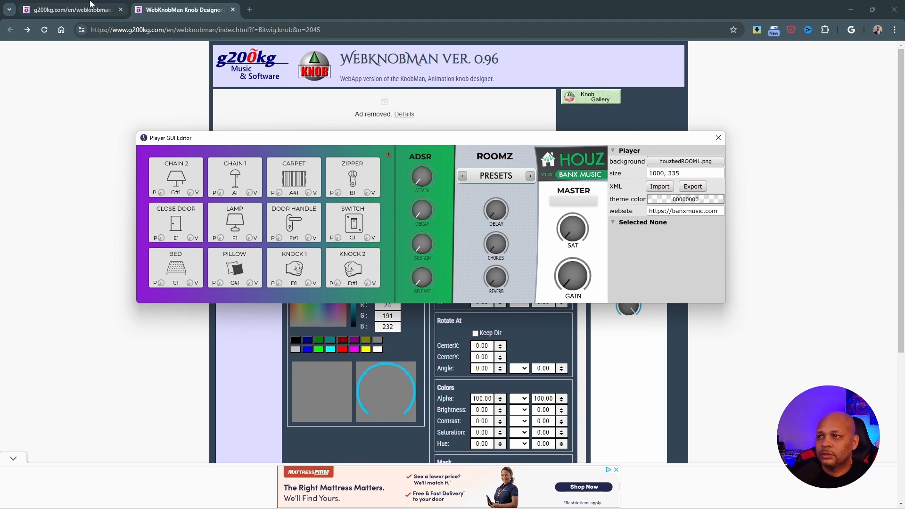
Step: Go back to the KnobGallery page and return to the start of its knob listing
left_click(76, 9)
left_click(577, 365)
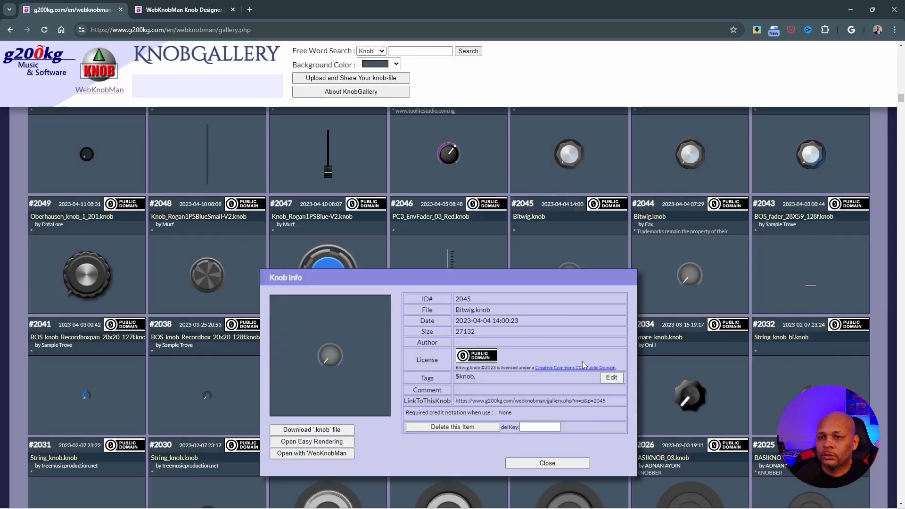
scroll(465, 168, "up", 20)
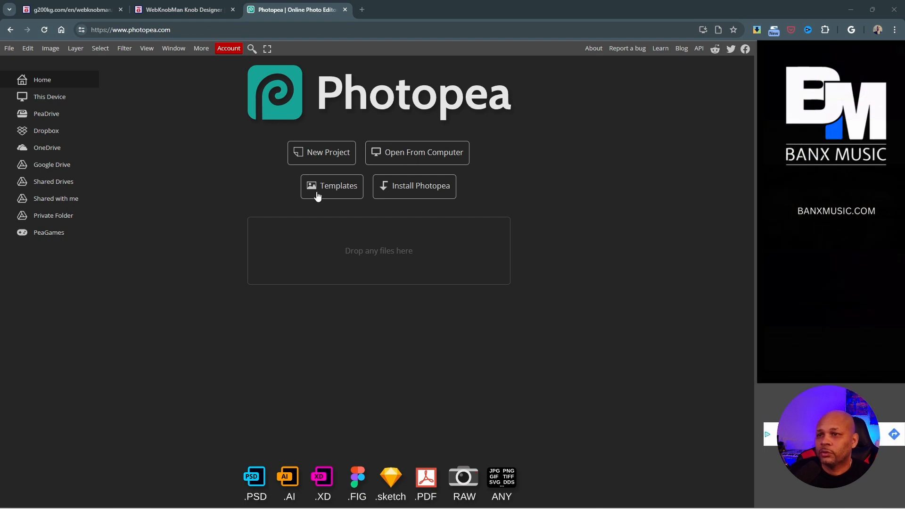
Step: Create a new Photopea project 250 pixels wide and 75 pixels high with a white background
left_click(331, 156)
left_click(58, 114)
type("250")
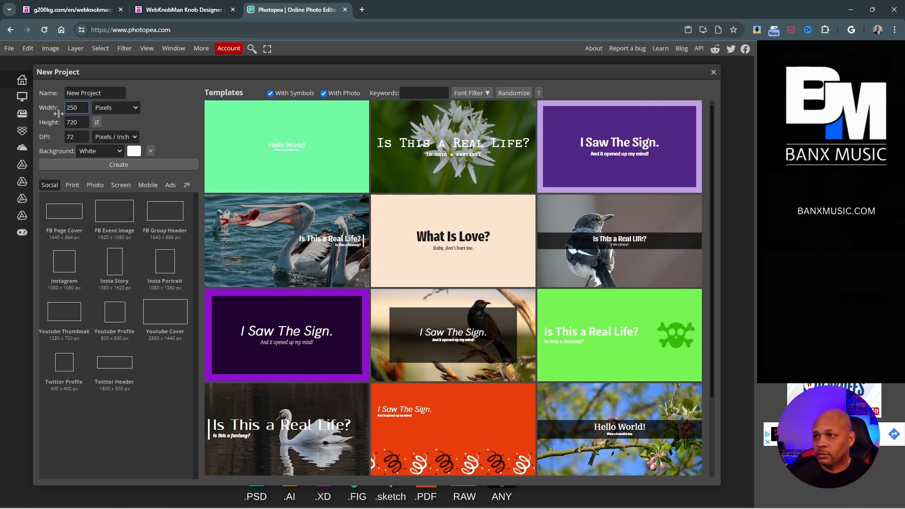
left_click(55, 122)
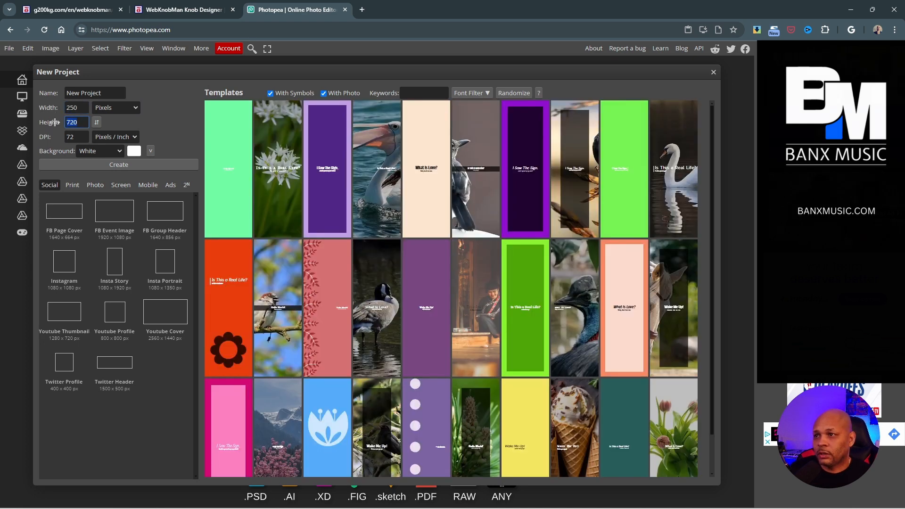
type("75")
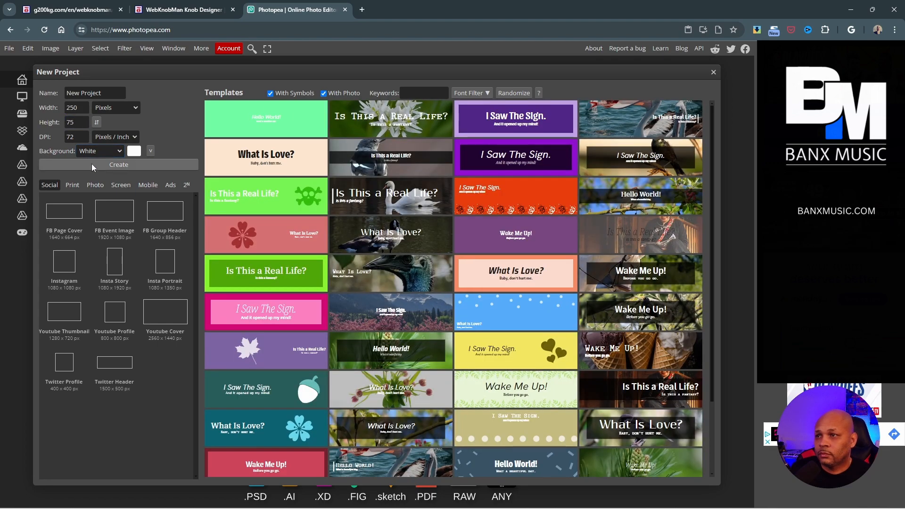
left_click(123, 165)
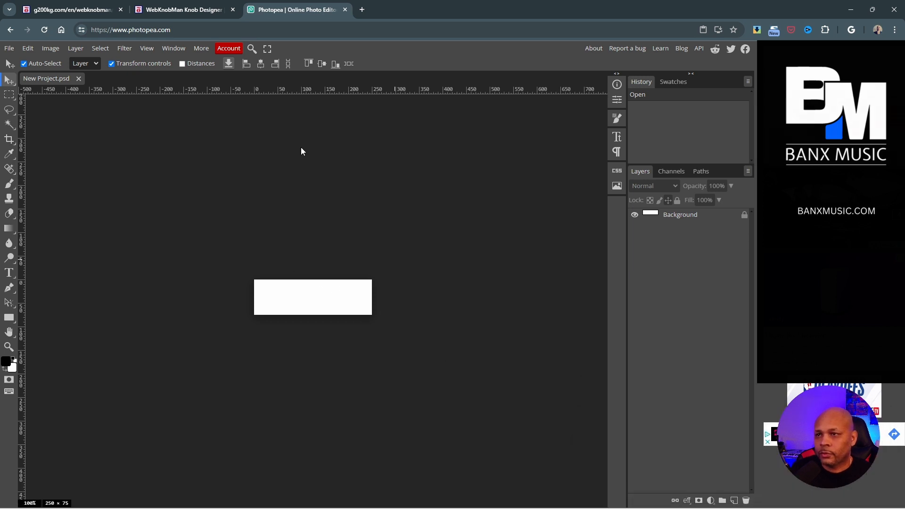
Step: Add a vertical guide through the canvas's centre and draw a black rectangle inside the left half
left_click_drag(26, 153, 314, 186)
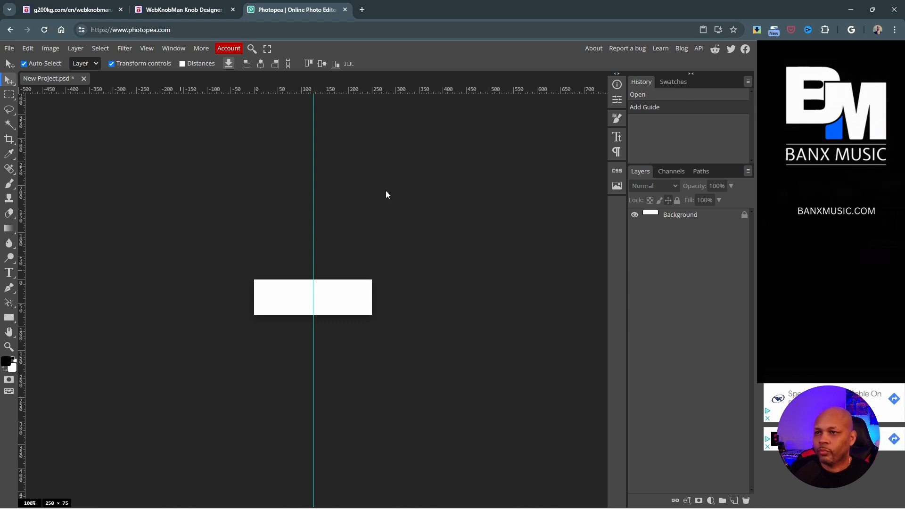
left_click(9, 317)
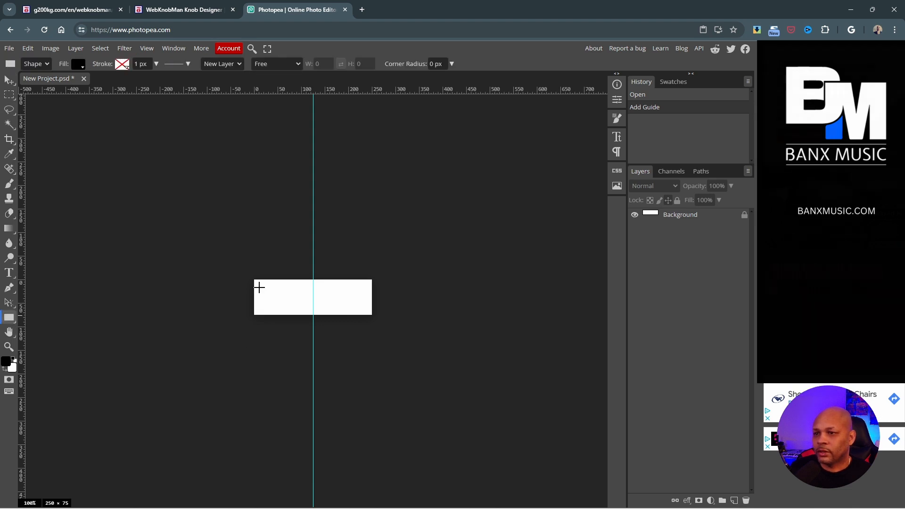
left_click_drag(259, 285, 306, 311)
Step: Duplicate the black rectangle's layer and move the copy horizontally into the canvas's right half
left_click_drag(650, 213, 733, 500)
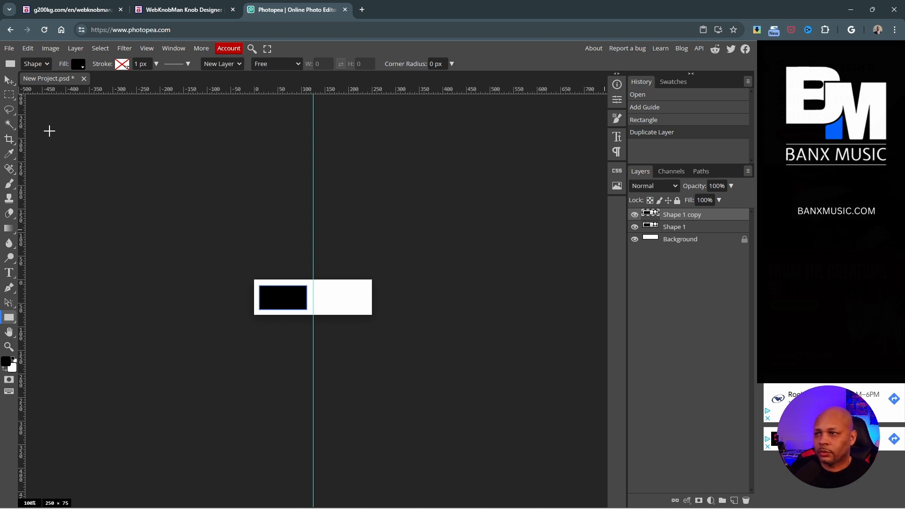
left_click(9, 80)
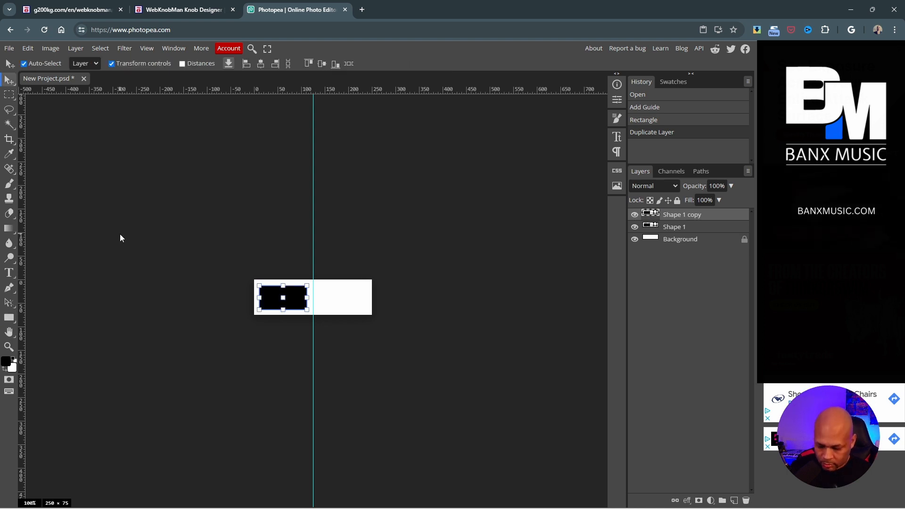
key("shift+Right")
key("shift+Right")
key("shift+Right")
key("shift+Right")
key("shift+Right")
key("shift+Right")
key("shift+Right")
key("shift+Right")
key("shift+Right")
key("shift+Right")
key("shift+Right")
key("shift+Right")
key("shift+Right")
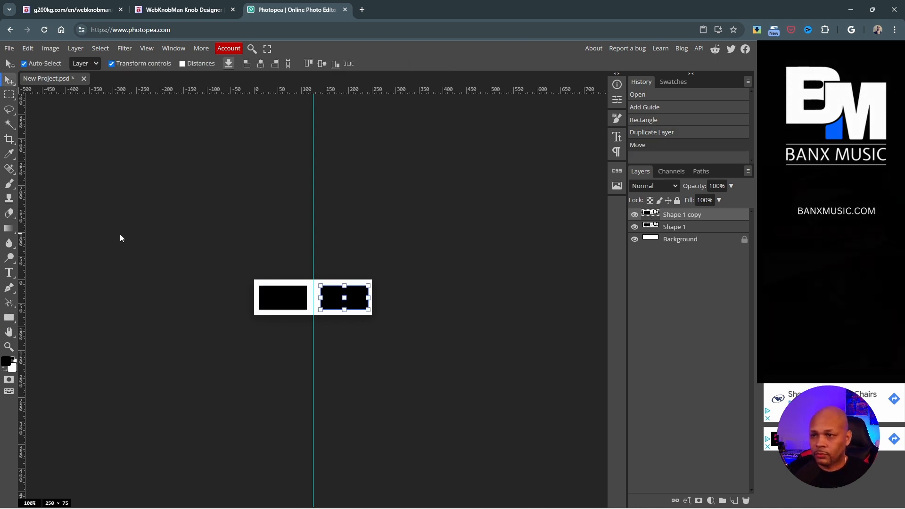
left_click(343, 239)
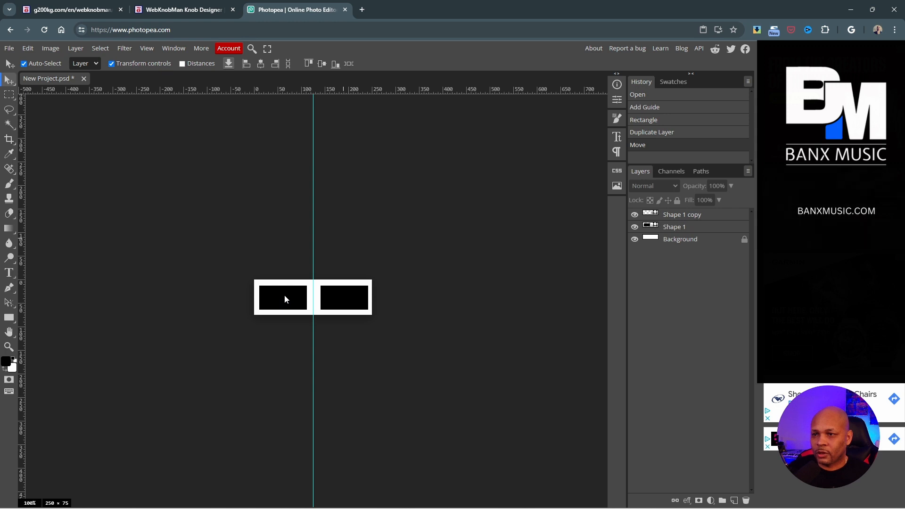
Step: Apply a green Color Overlay with slightly reduced opacity to the duplicated rectangle in the right half
left_click(343, 303)
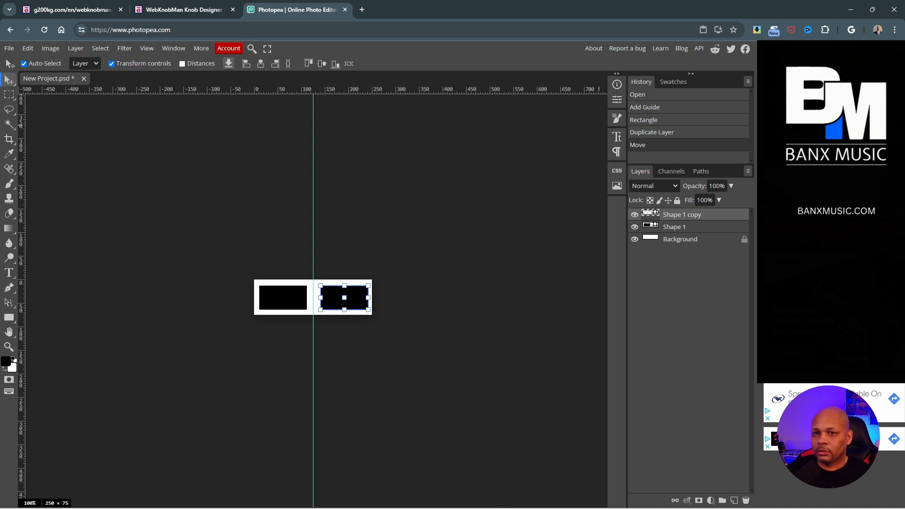
right_click(648, 213)
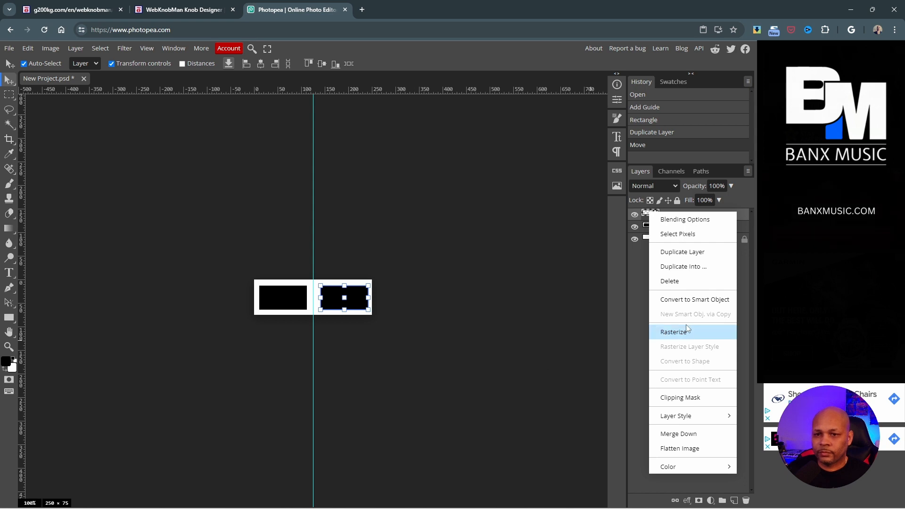
left_click(684, 220)
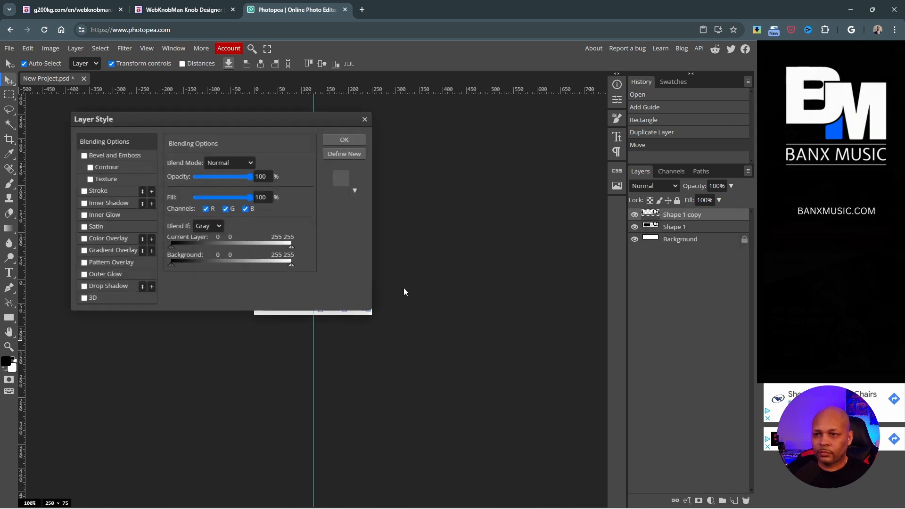
left_click(100, 237)
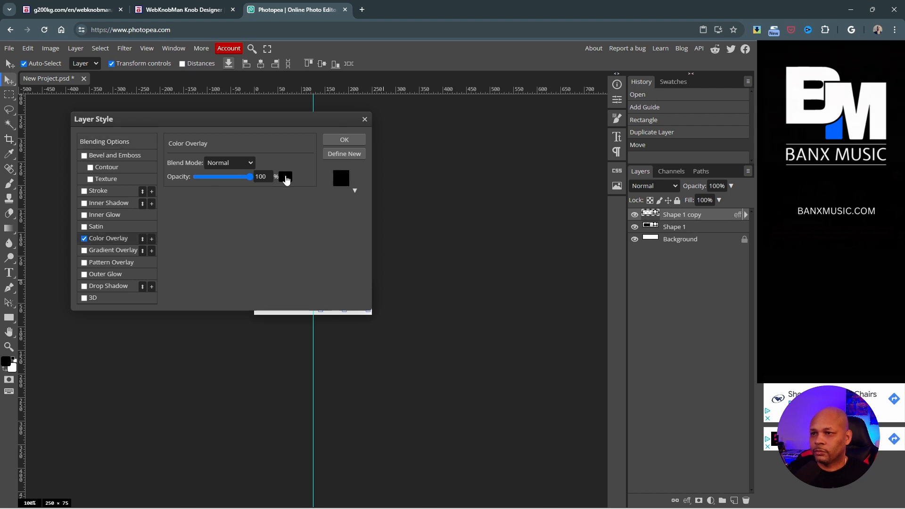
left_click(285, 177)
left_click_drag(267, 259, 266, 276)
left_click_drag(259, 221, 256, 216)
left_click(351, 212)
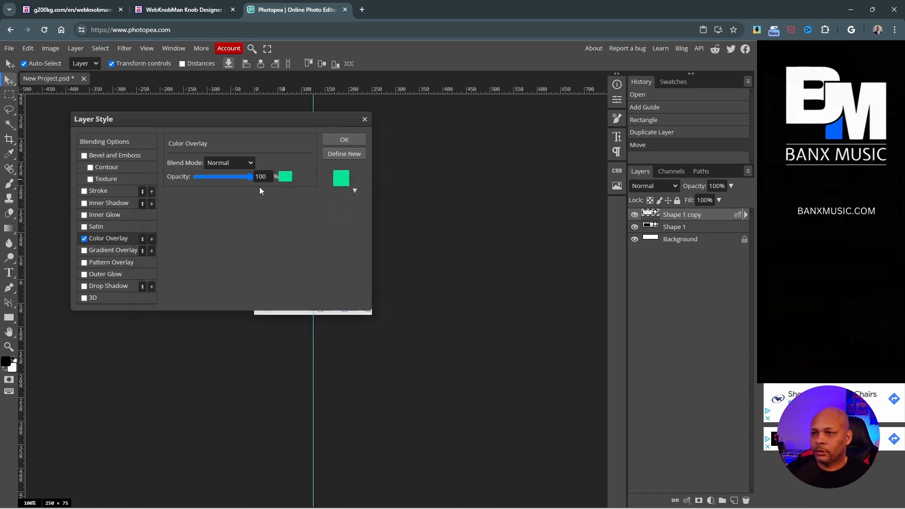
left_click_drag(250, 176, 243, 177)
left_click(335, 143)
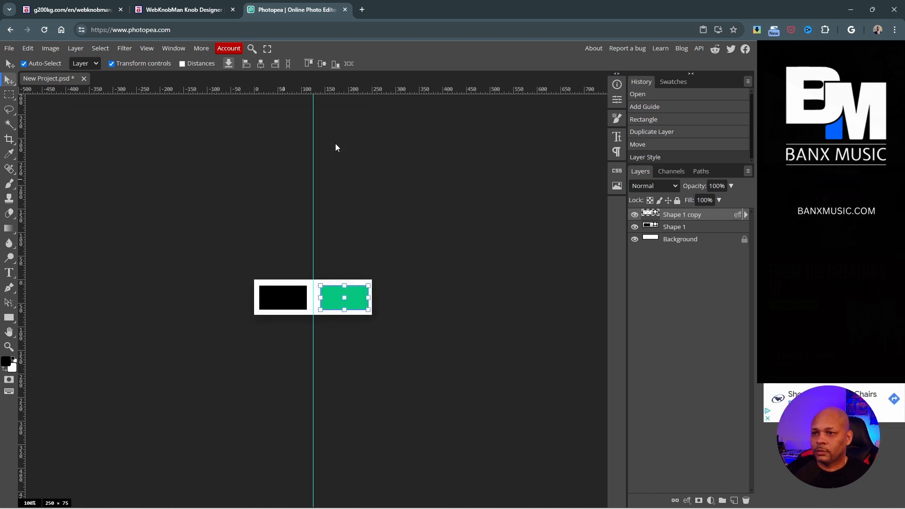
left_click(405, 211)
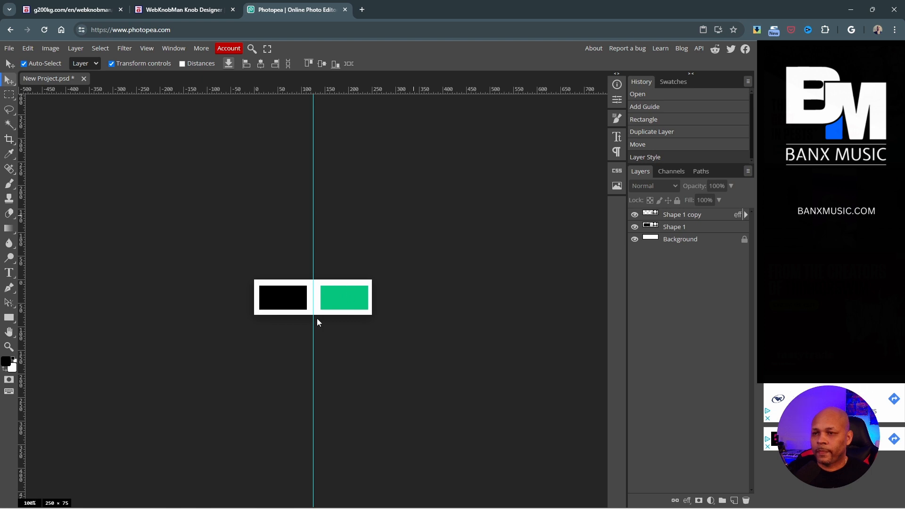
Step: Lower the black rectangle's fill opacity to 12% and hide the white Background layer
left_click(283, 304)
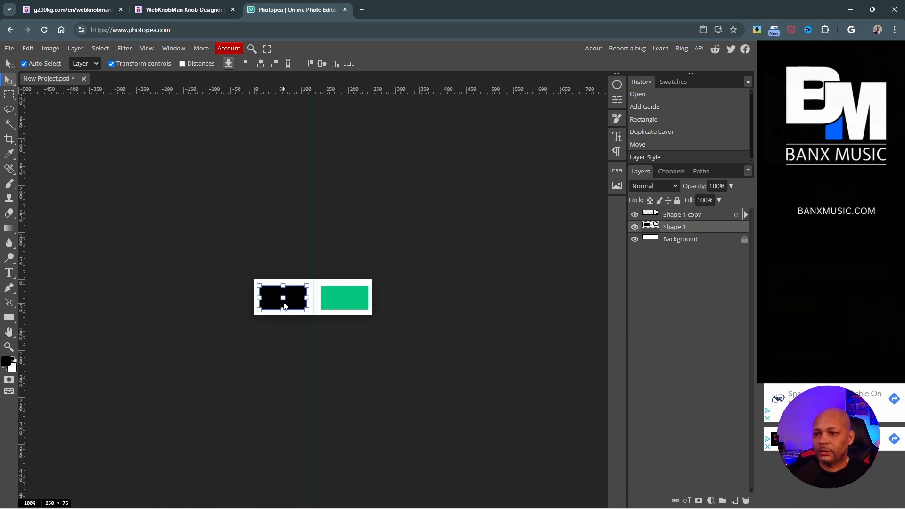
left_click(719, 199)
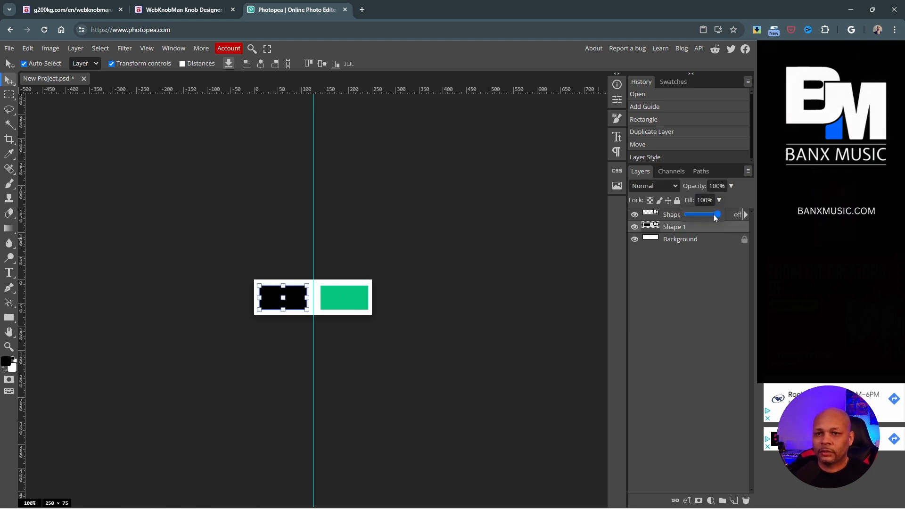
left_click_drag(714, 216, 688, 220)
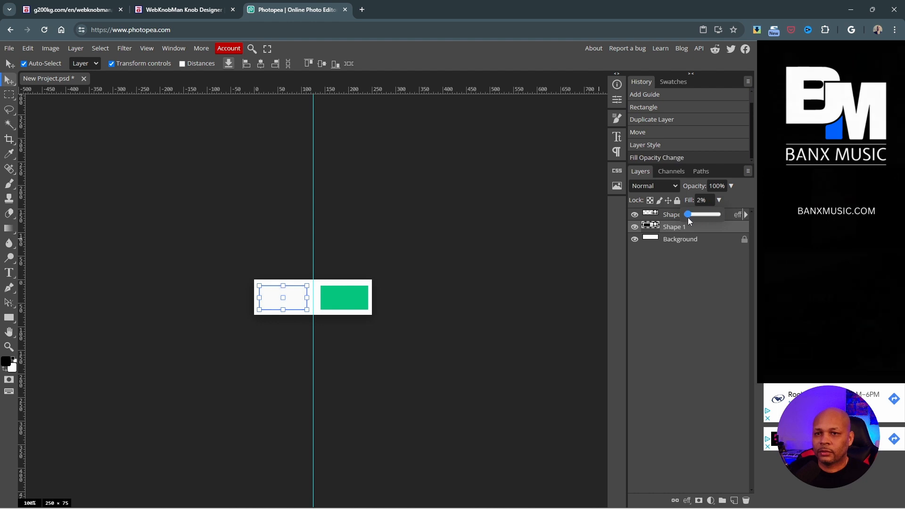
left_click(634, 240)
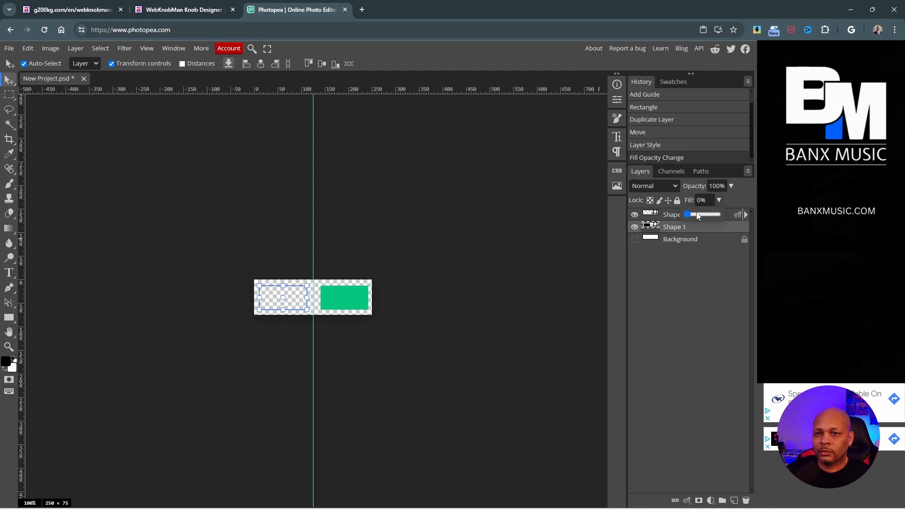
left_click_drag(689, 218, 692, 219)
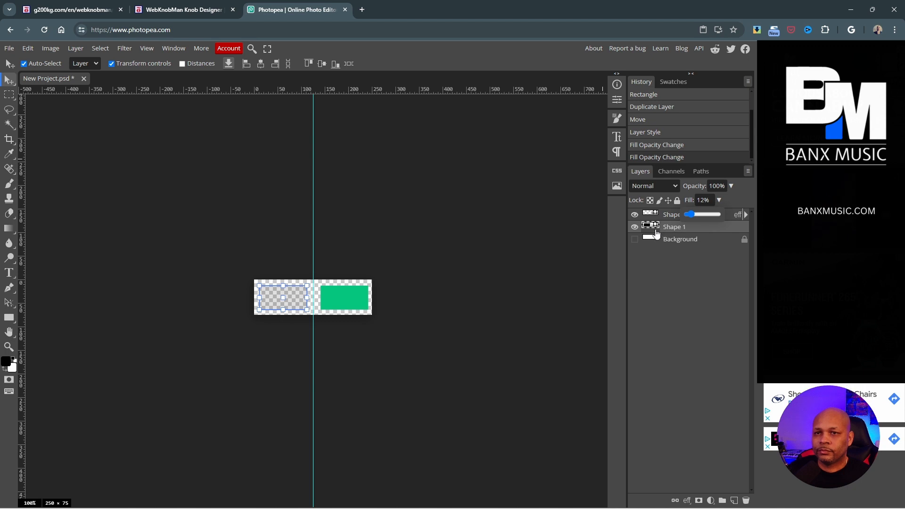
left_click(524, 228)
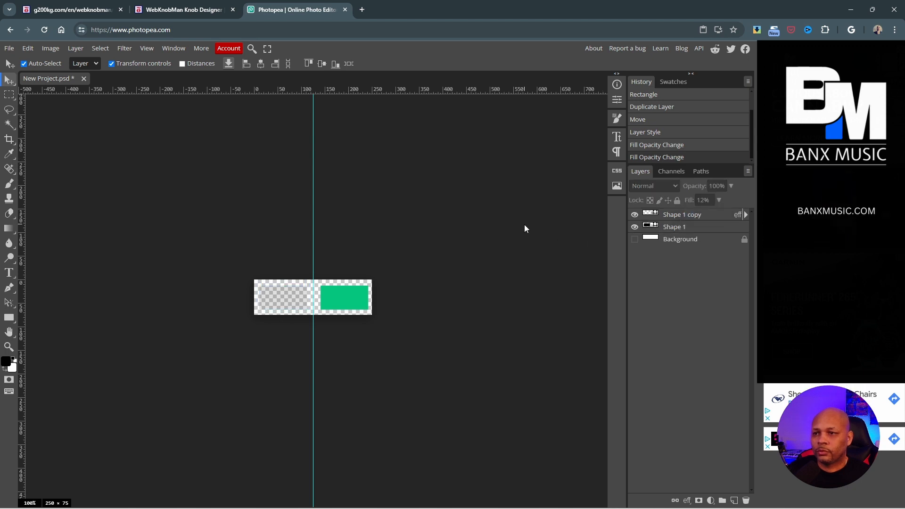
left_click(649, 228)
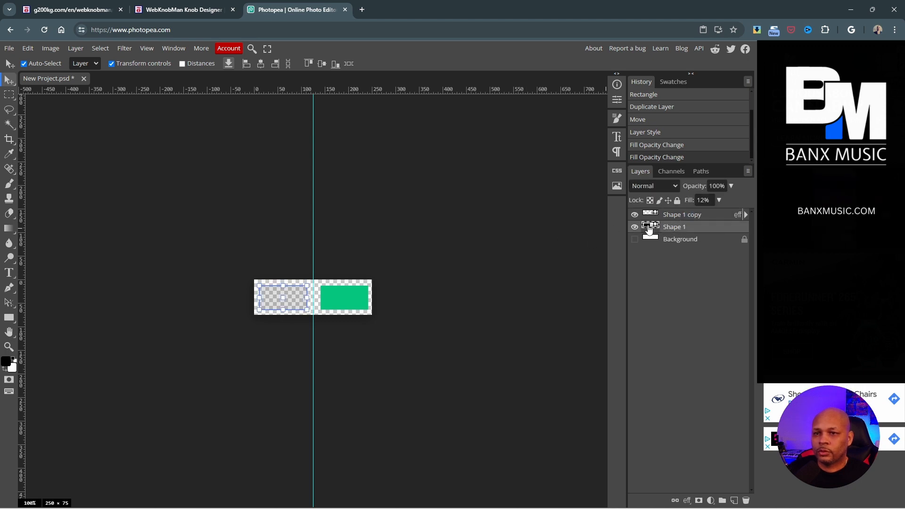
right_click(649, 227)
left_click(549, 195)
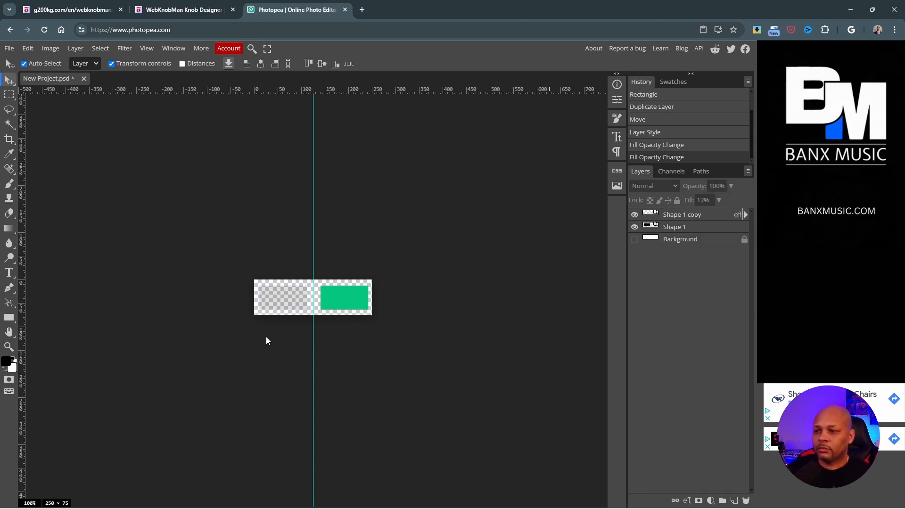
left_click(277, 302)
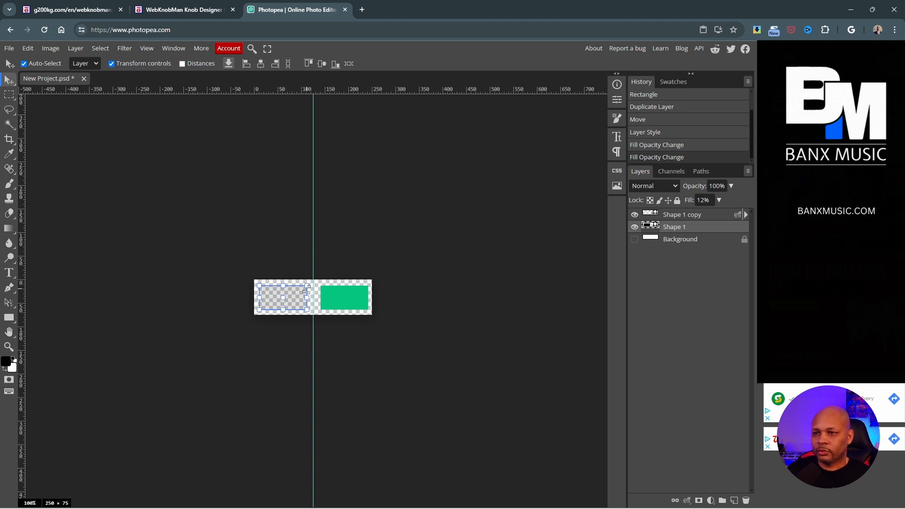
Step: Lower the green rectangle layer's fill opacity to 17% and toggle its visibility to compare
left_click(342, 297)
left_click_drag(688, 200, 633, 202)
left_click(547, 240)
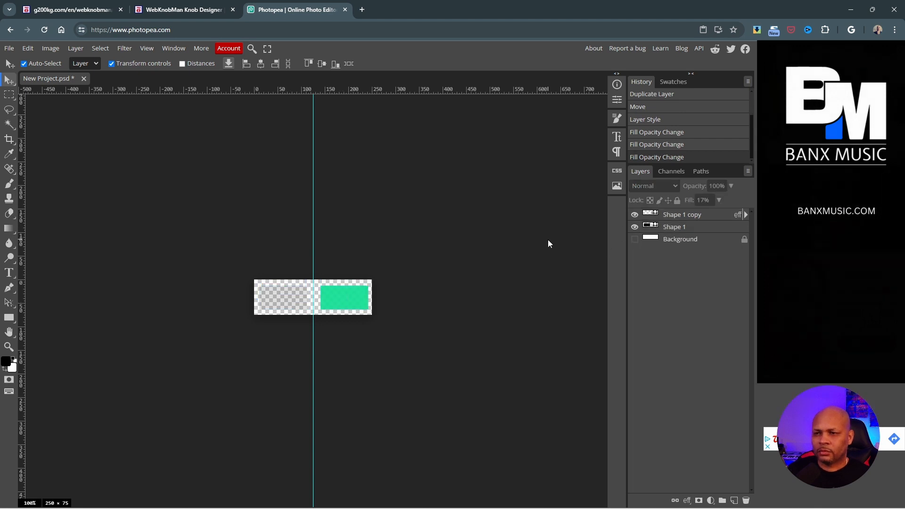
left_click(352, 305)
left_click(634, 215)
left_click(634, 215)
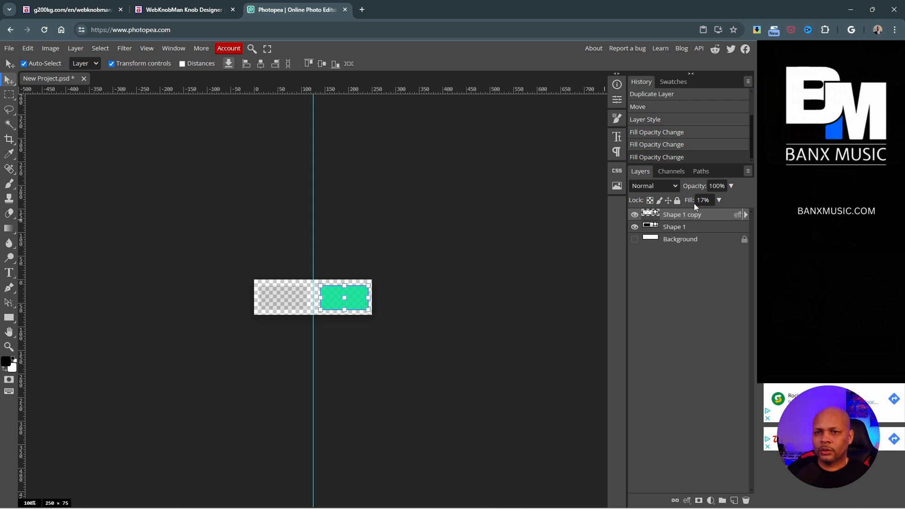
Step: Set the green rectangle layer's fill opacity to 10%
left_click_drag(699, 201, 689, 201)
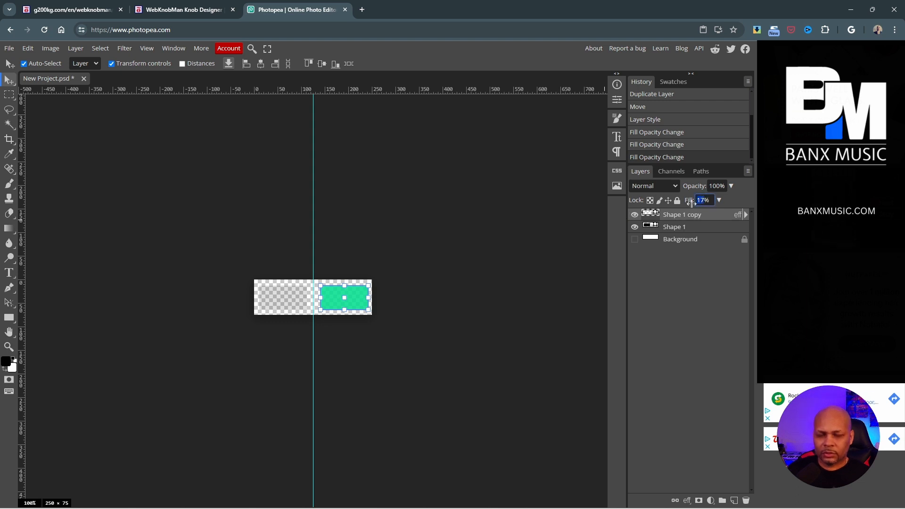
type("10")
key("Return")
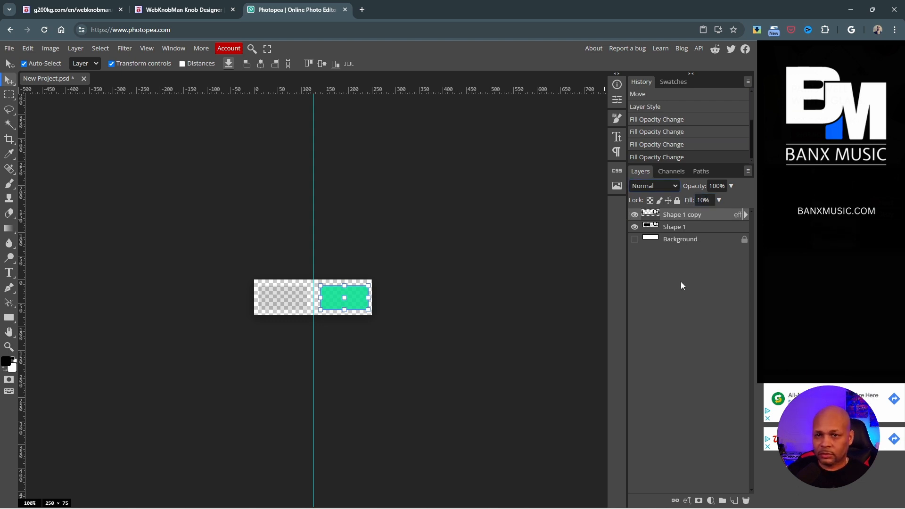
left_click(431, 230)
left_click(292, 302)
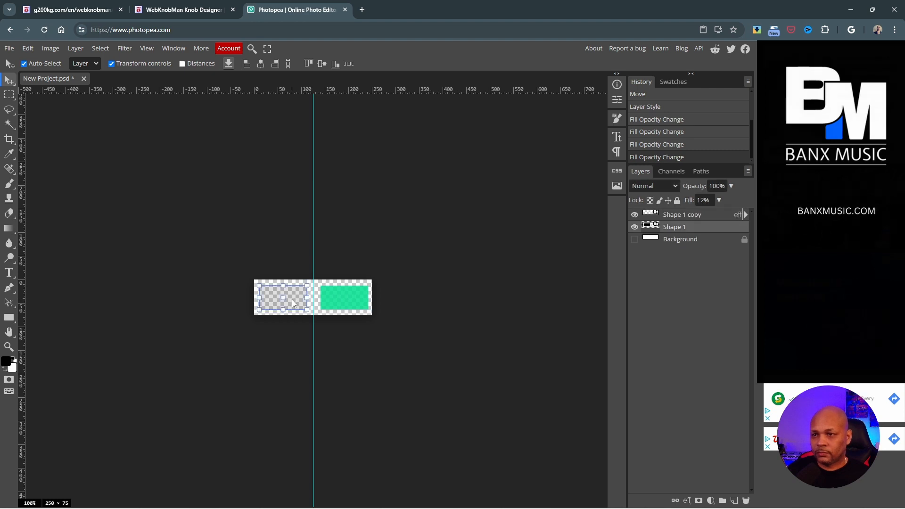
left_click(380, 261)
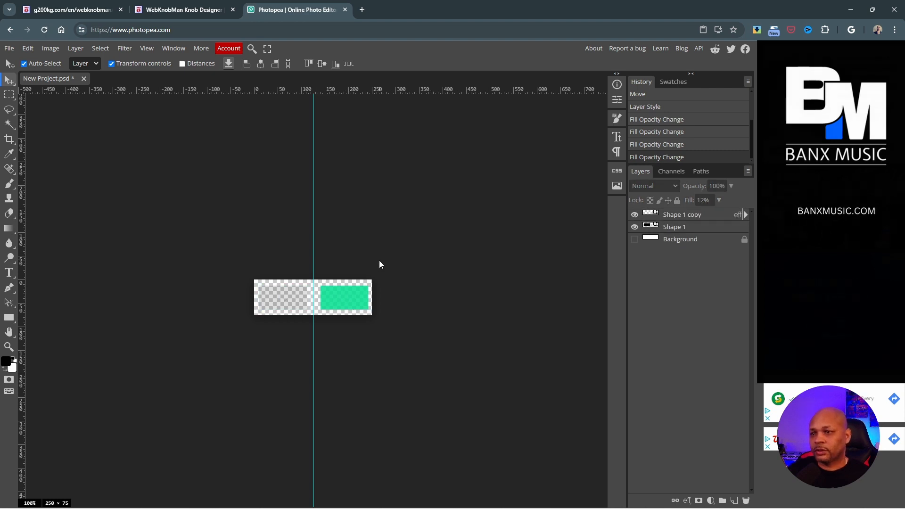
Step: Export the two-state image as a PNG named "button test"
left_click(347, 298)
left_click(9, 48)
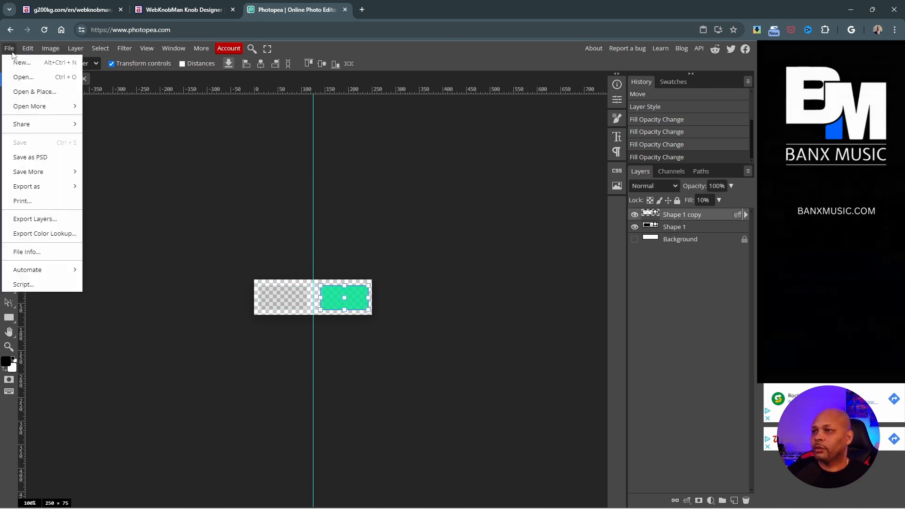
mouse_move(32, 186)
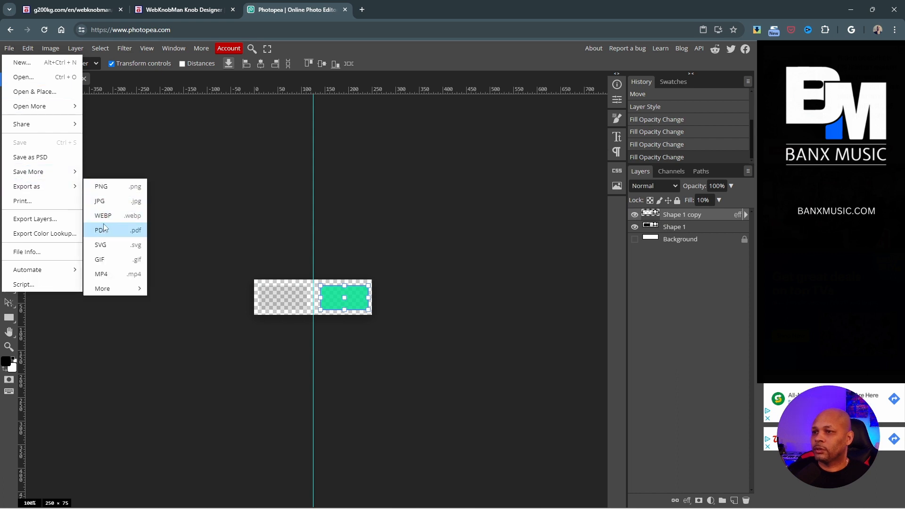
left_click(107, 188)
left_click(354, 148)
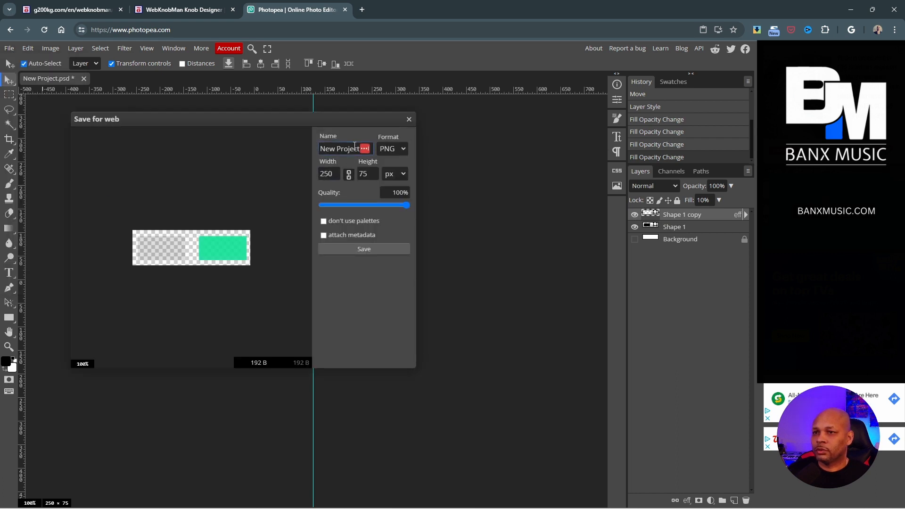
key("BackSpace")
key("BackSpace")
key("BackSpace")
key("BackSpace")
key("BackSpace")
key("BackSpace")
key("BackSpace")
key("BackSpace")
key("BackSpace")
key("BackSpace")
key("BackSpace")
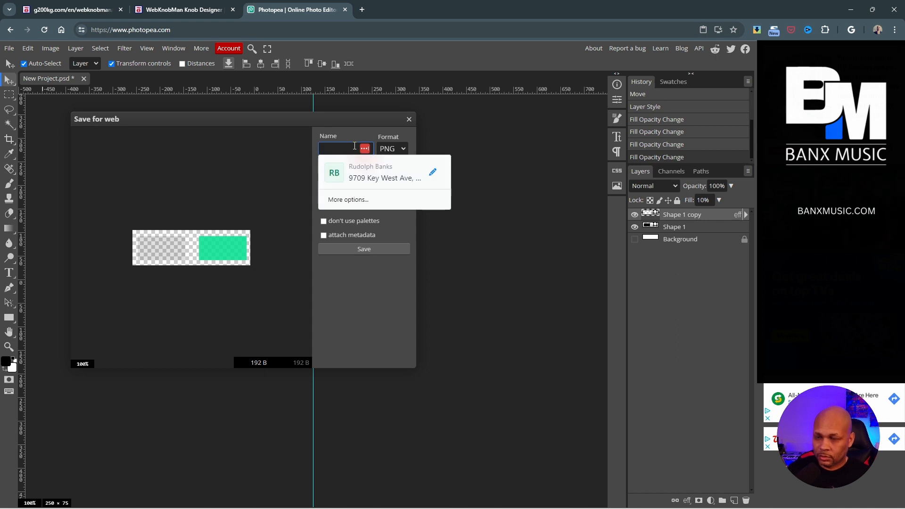
type("button test")
left_click(368, 248)
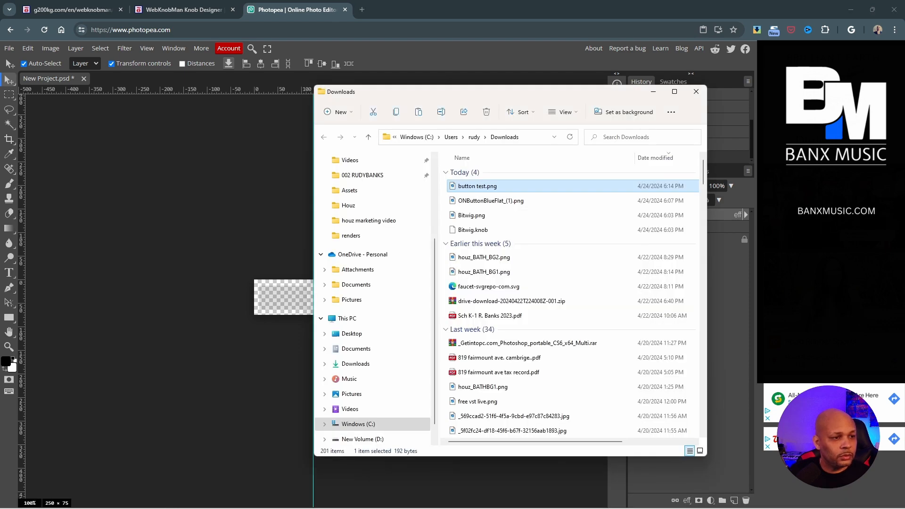
Step: Copy button test.png from Downloads into the Assets folder of Houz, under VST PROJECTS on drive C
right_click(473, 187)
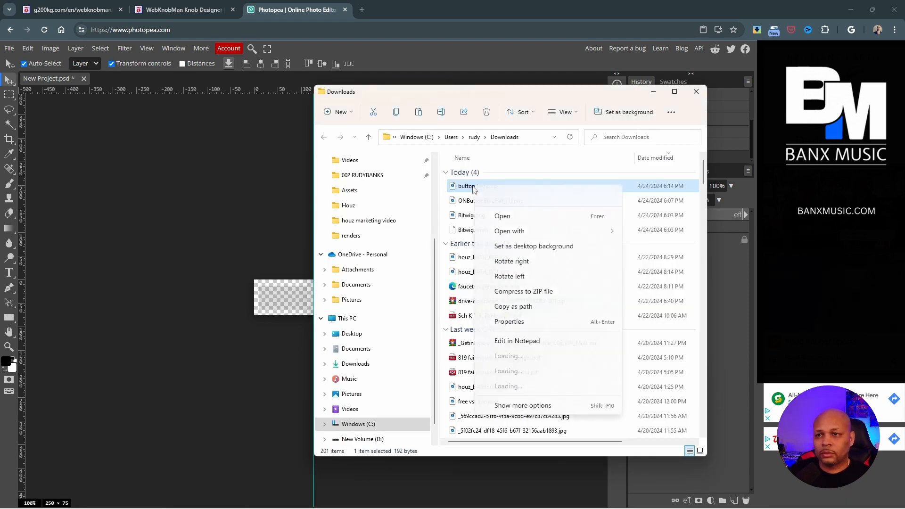
key("Escape")
scroll(375, 349, "down", 1)
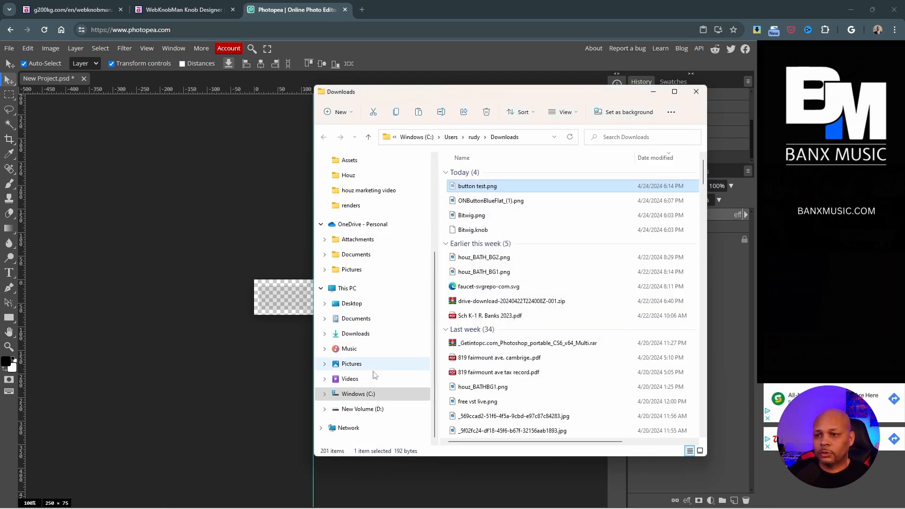
left_click(370, 394)
scroll(465, 367, "down", 5)
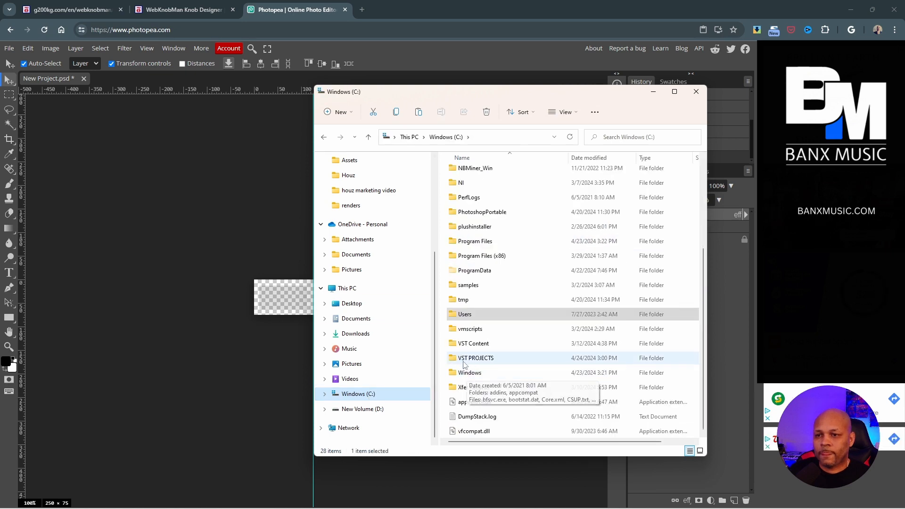
double_click(463, 361)
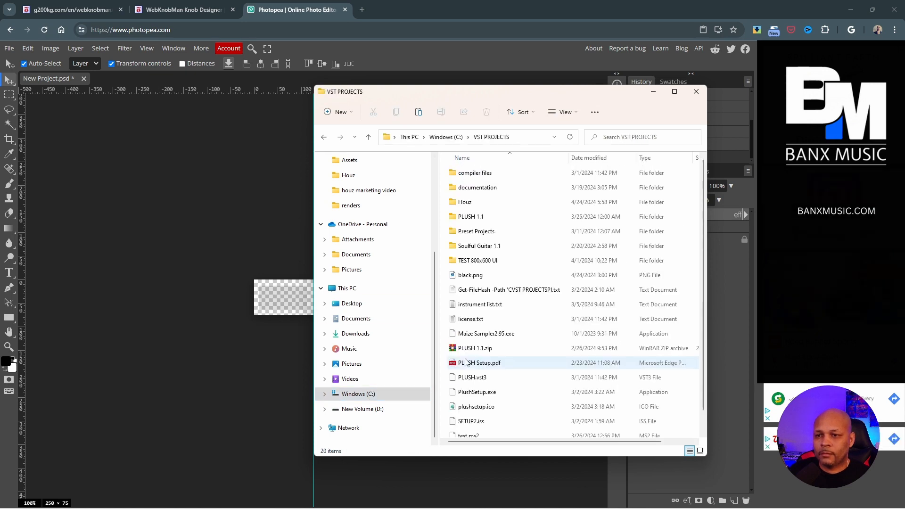
double_click(471, 203)
double_click(467, 173)
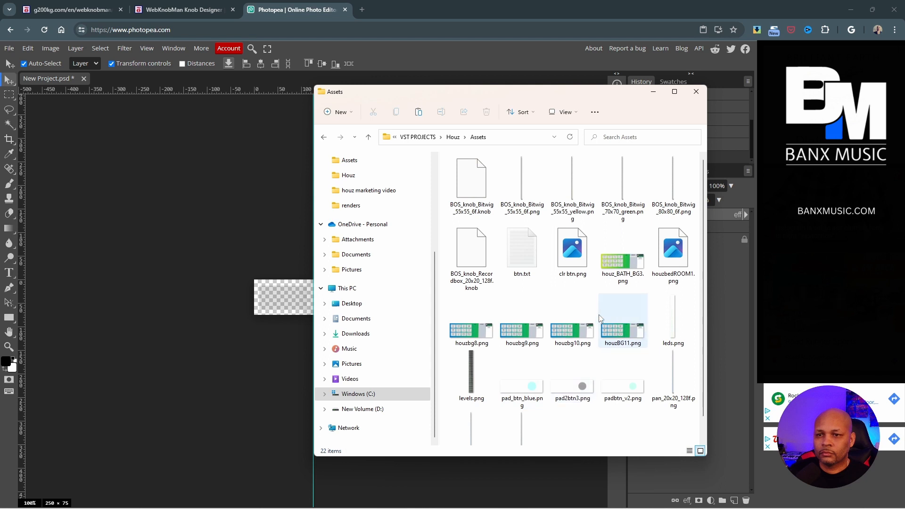
right_click(597, 296)
left_click(607, 305)
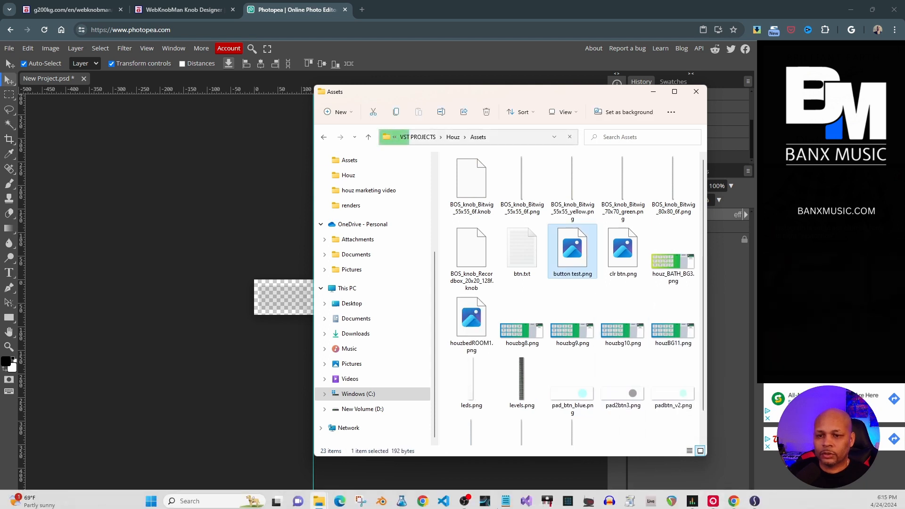
Step: Switch to Maize Sampler Editor, close its Player GUI Editor, and close the Bedroom3 instrument window
left_click(754, 499)
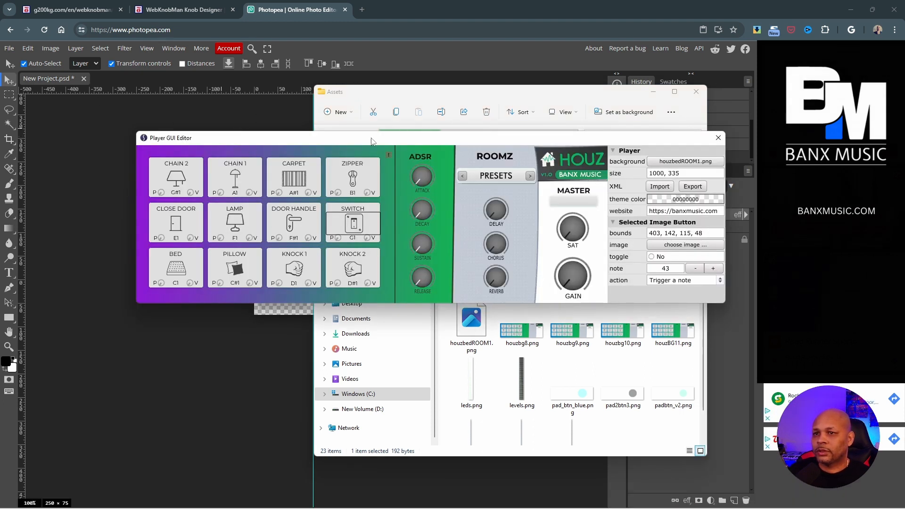
left_click(717, 140)
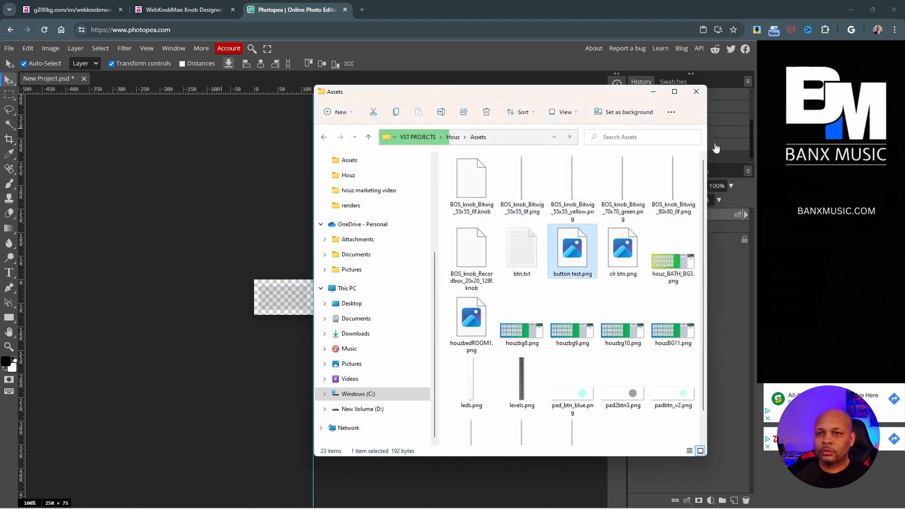
mouse_move(754, 497)
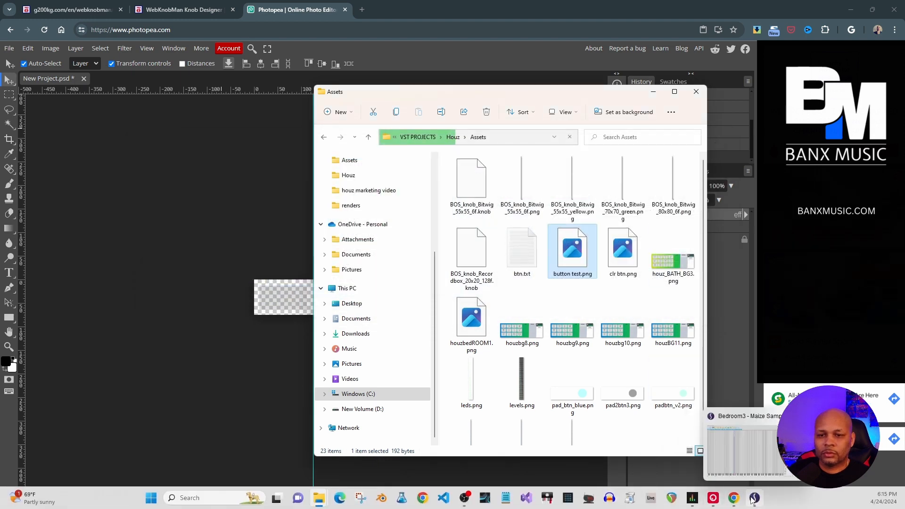
left_click(740, 421)
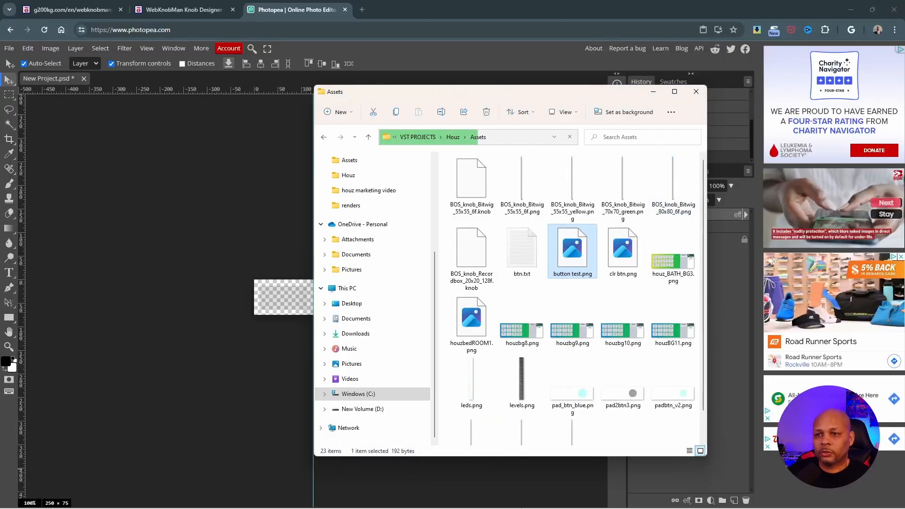
Step: Relaunch Maize Sampler Editor, load BedroomTest_2.ms2 from the Houz folder, and open its player interface editor
mouse_move(521, 508)
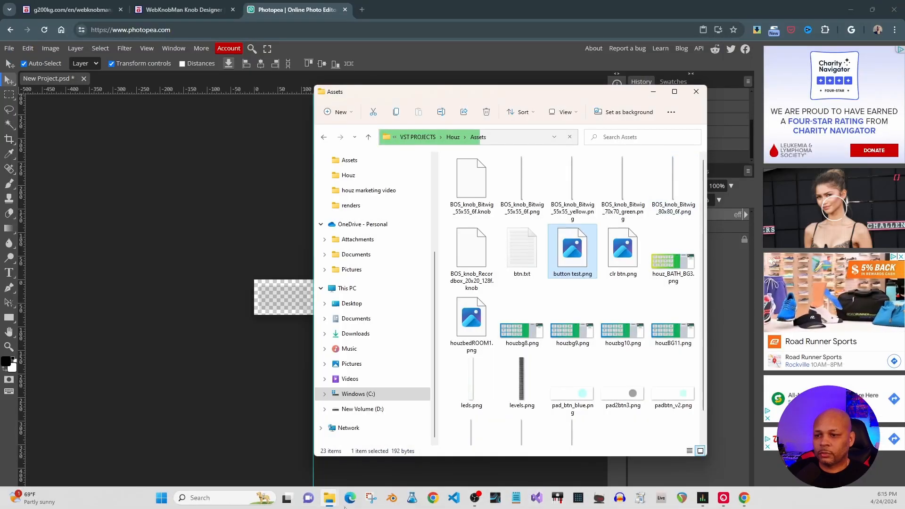
left_click(162, 500)
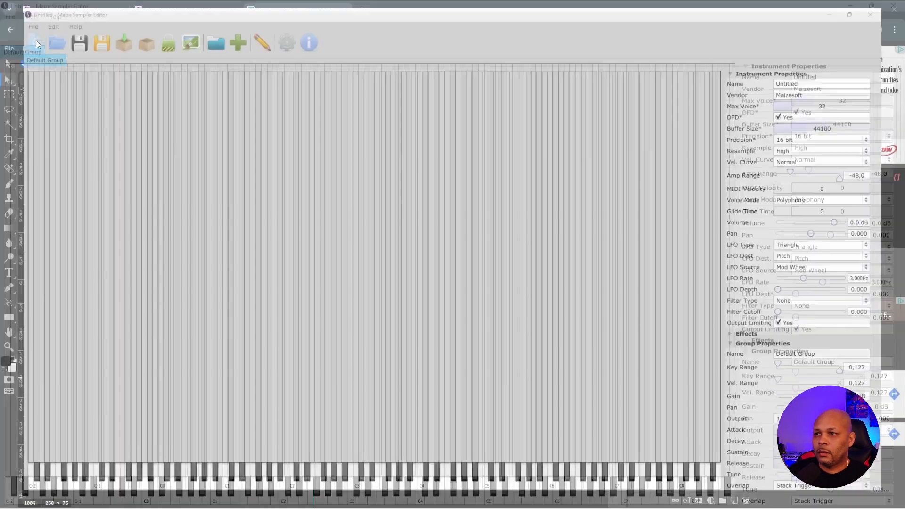
left_click(35, 38)
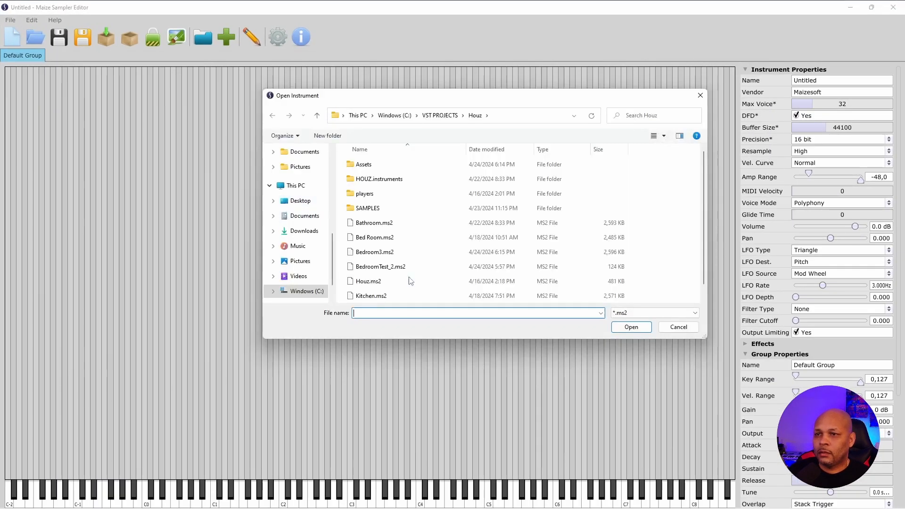
left_click(402, 266)
left_click(623, 326)
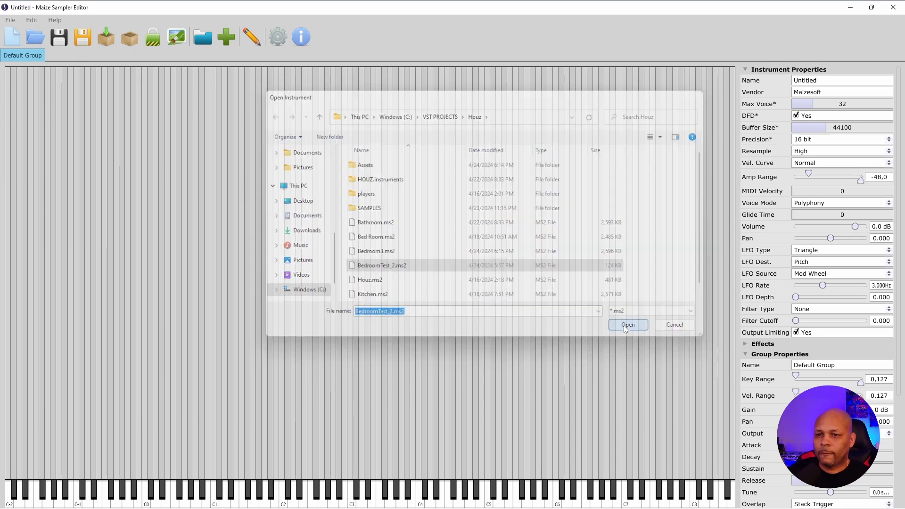
left_click(173, 38)
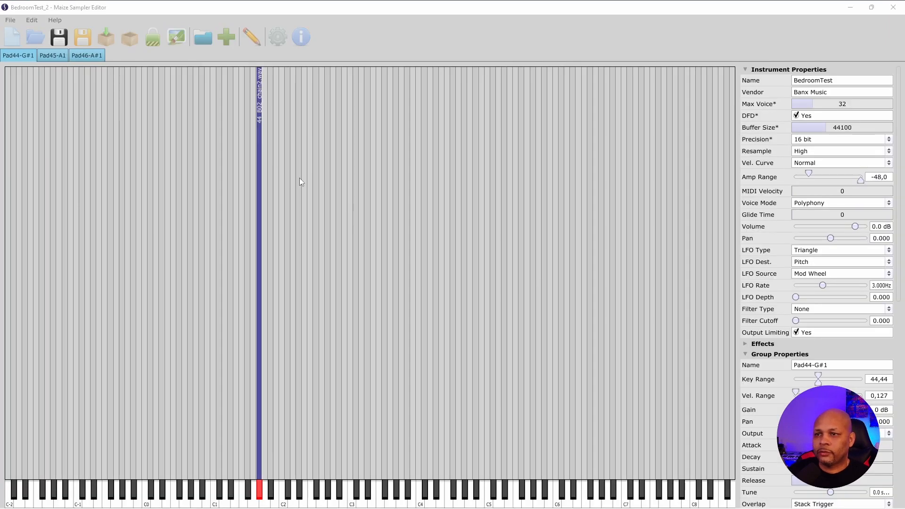
Step: Add an image button to the player interface and place it over the door icon of the CLOSE DOOR pad
left_click_drag(499, 153, 347, 135)
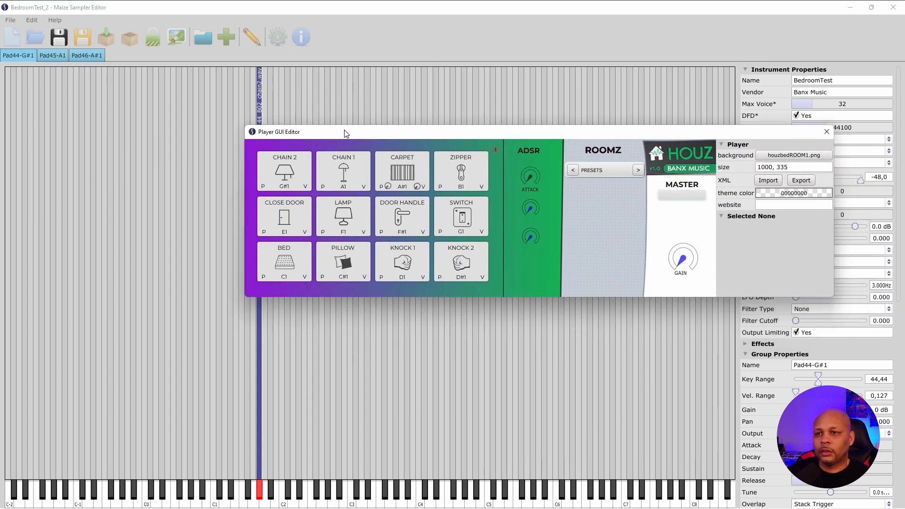
right_click(285, 227)
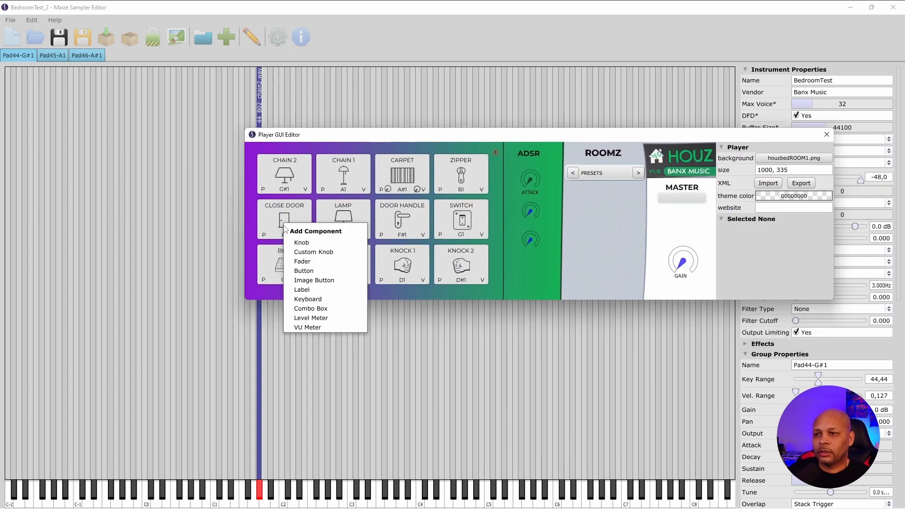
left_click(324, 281)
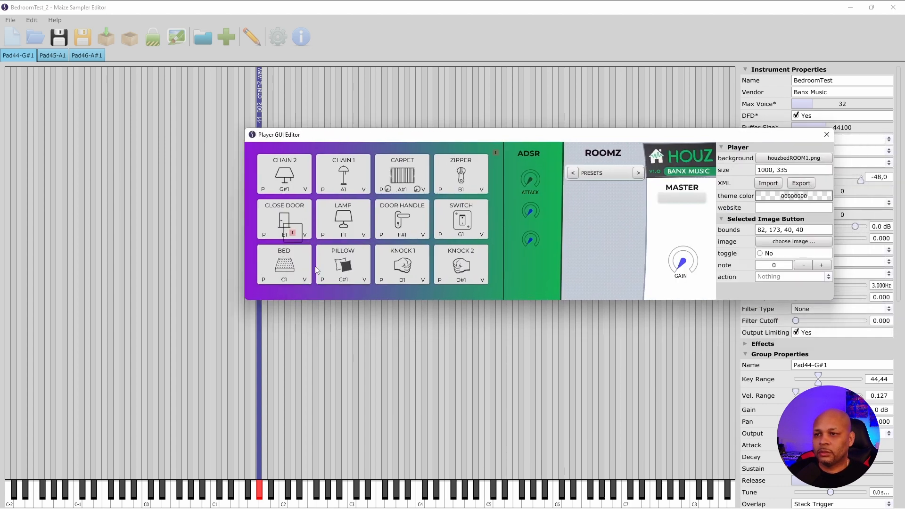
left_click_drag(294, 231, 281, 214)
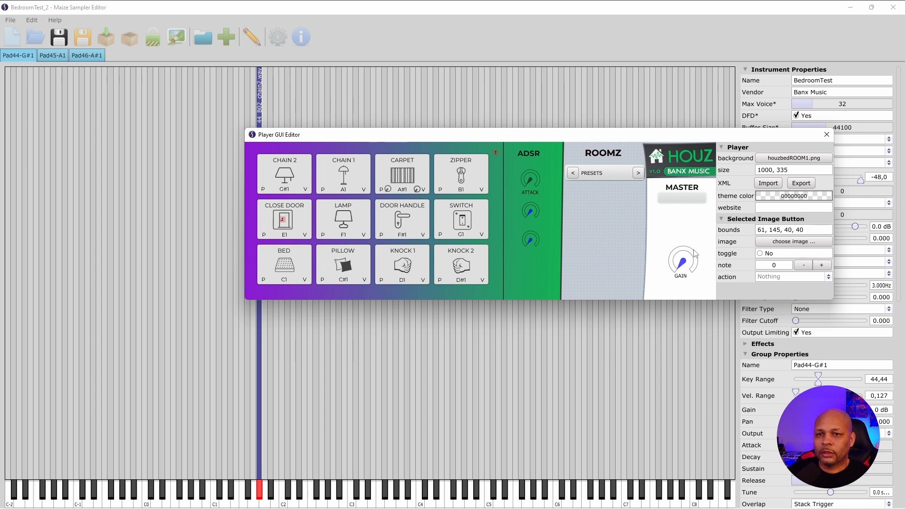
Step: Assign button test.png from the Assets folder to the image button and align it with the CLOSE DOOR pad
left_click(761, 242)
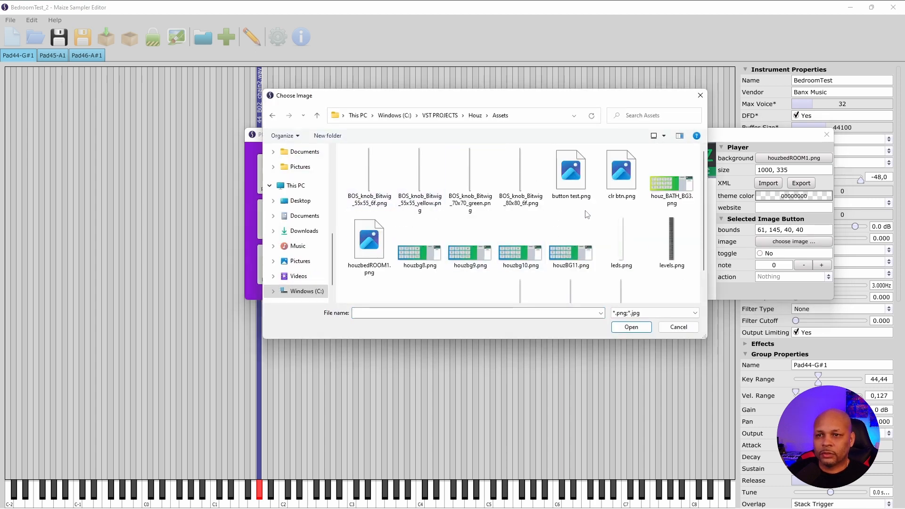
left_click(570, 172)
left_click(631, 326)
left_click_drag(297, 228, 279, 219)
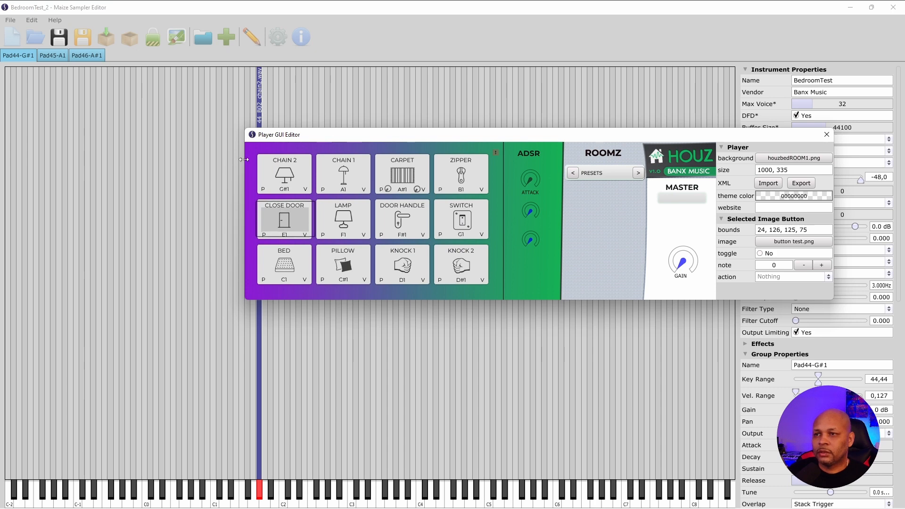
Step: Save the project and export the instrument as BedroomTest.mse into the HOUZ.instruments folder
left_click(60, 41)
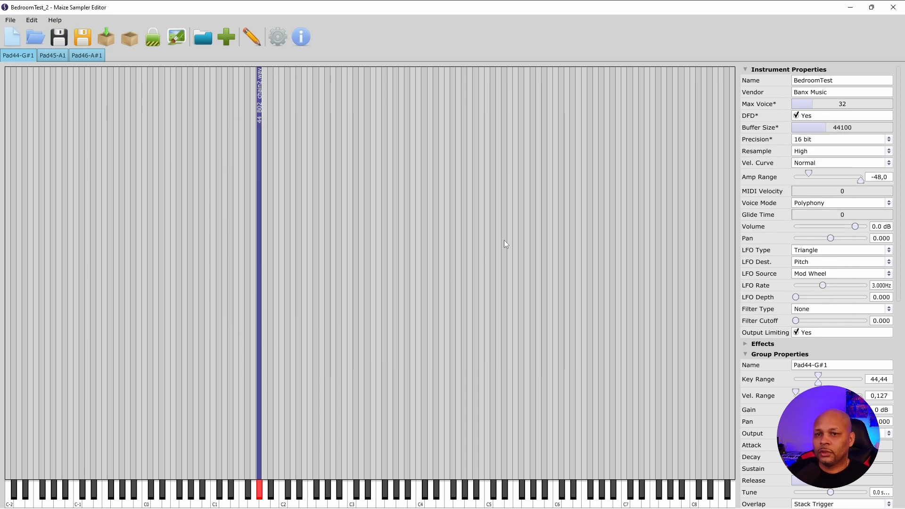
left_click(105, 40)
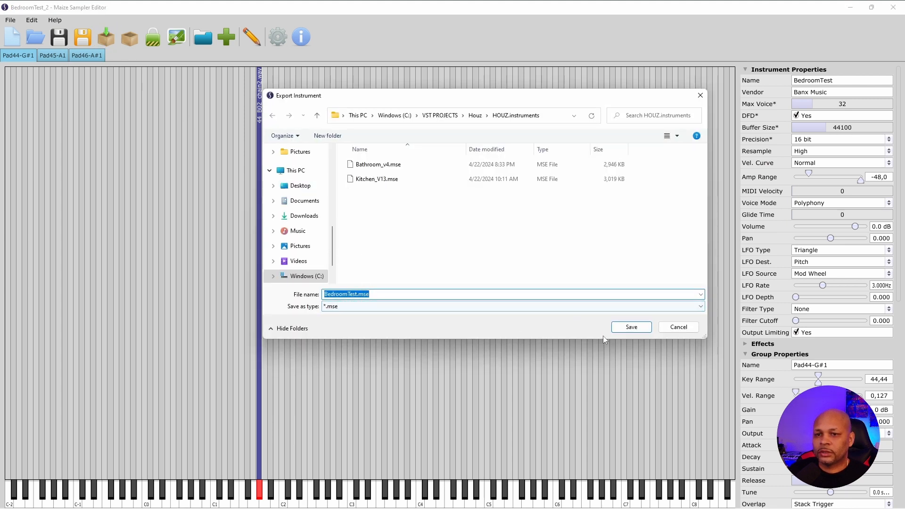
left_click(630, 327)
Step: Launch Studio One and open the recent song HOUZ DEMO
mouse_move(541, 506)
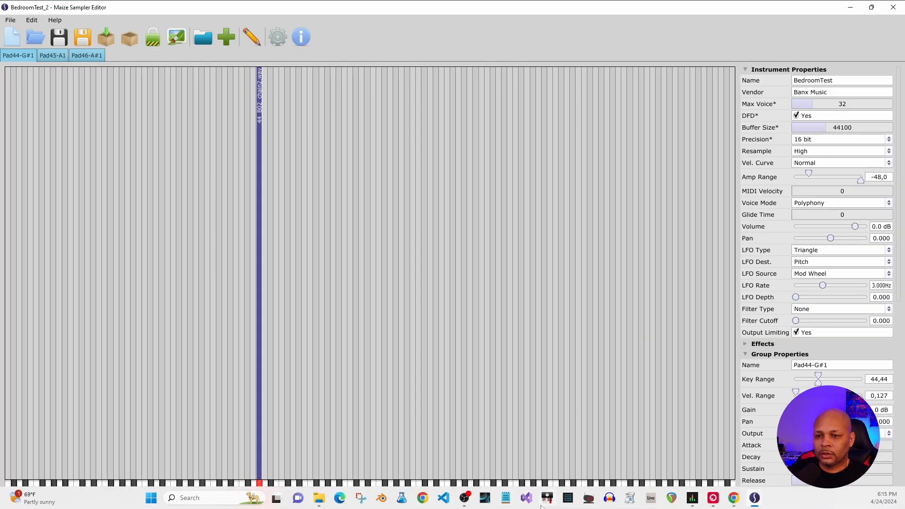
left_click(488, 499)
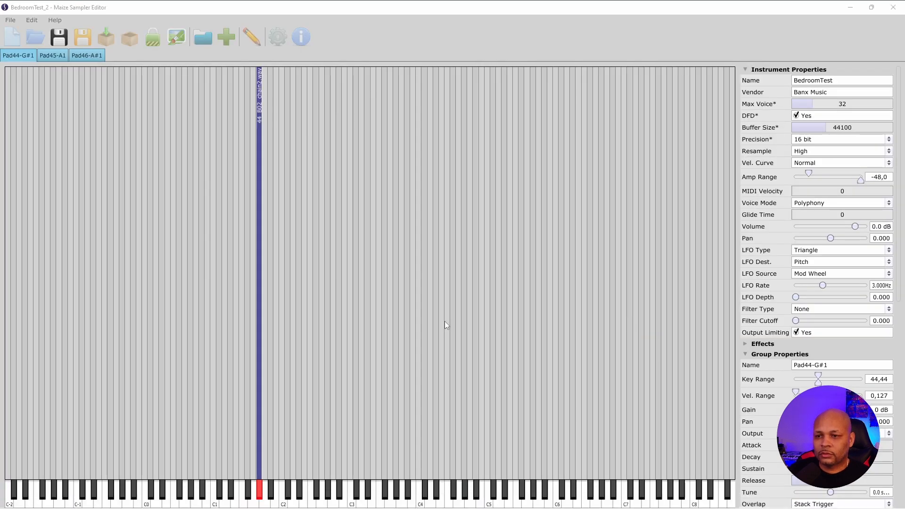
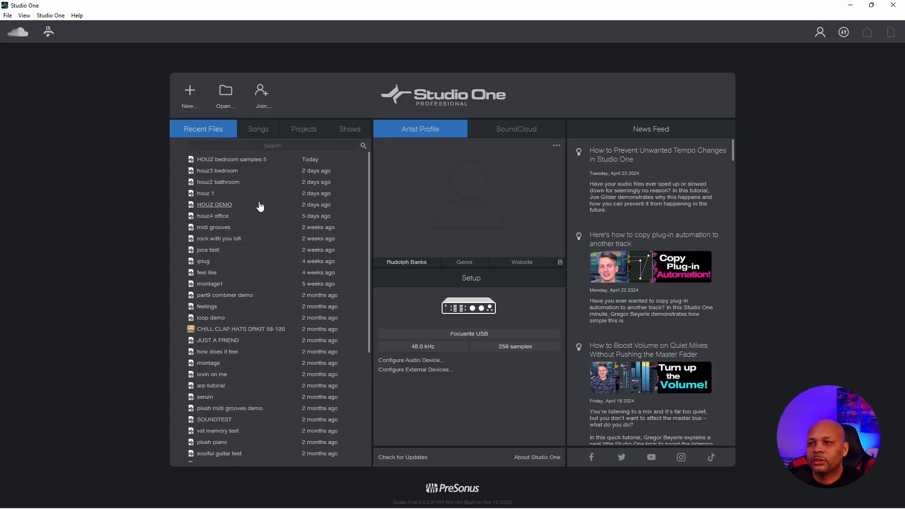
left_click(228, 206)
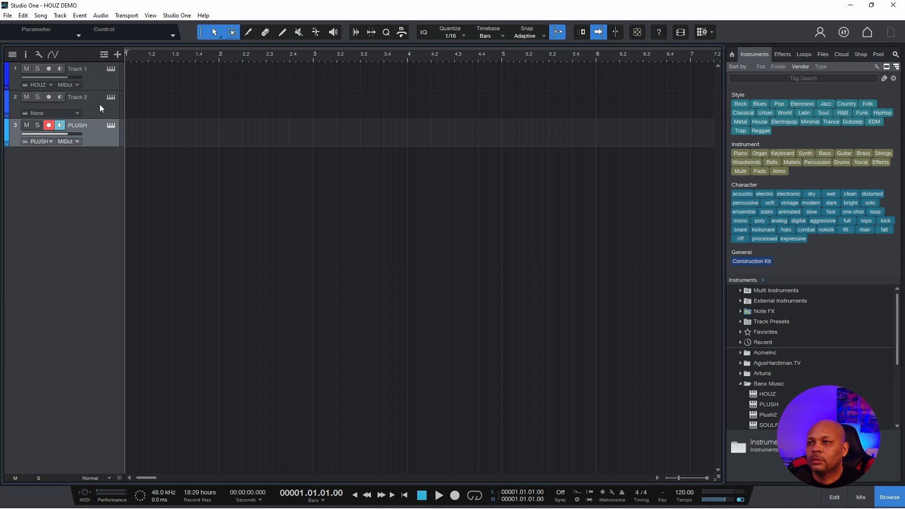
Step: Open the HOUZ instrument on Track 1 and switch its room preset to BedroomTest
left_click(100, 79)
left_click(110, 69)
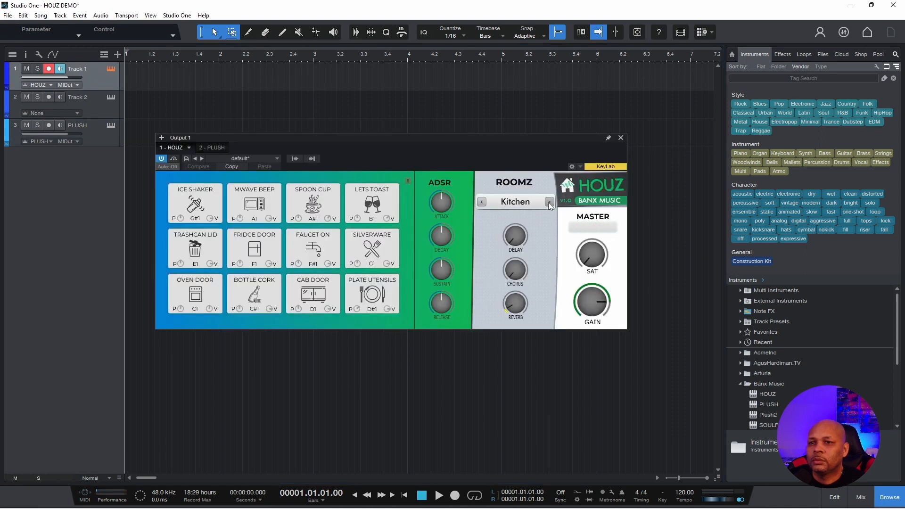
left_click(481, 202)
left_click(482, 200)
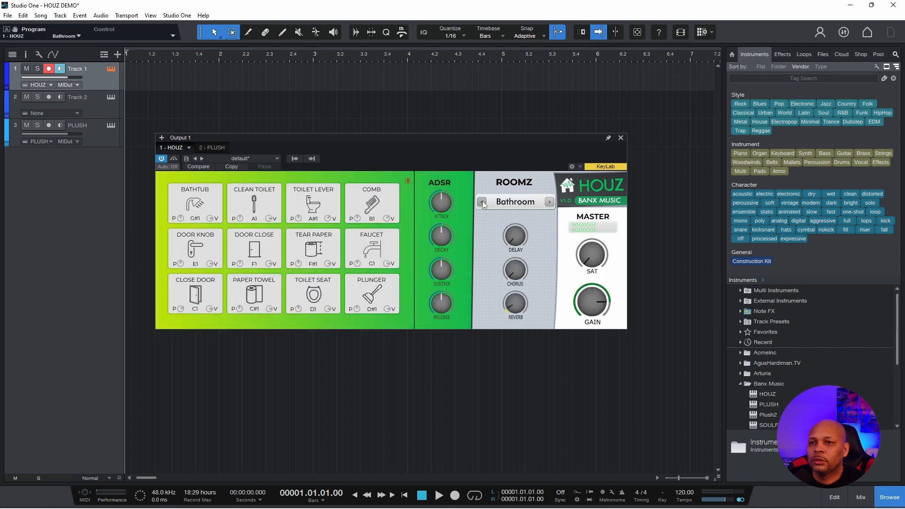
left_click(547, 202)
left_click_drag(596, 293, 485, 258)
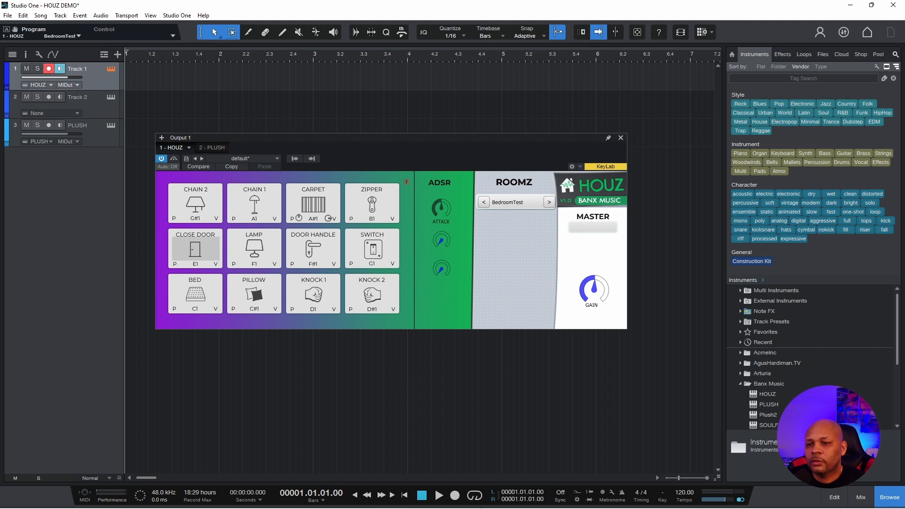
Step: Test the CLOSE DOOR image button's two states in the HOUZ plug-in by triggering it repeatedly
mouse_move(310, 497)
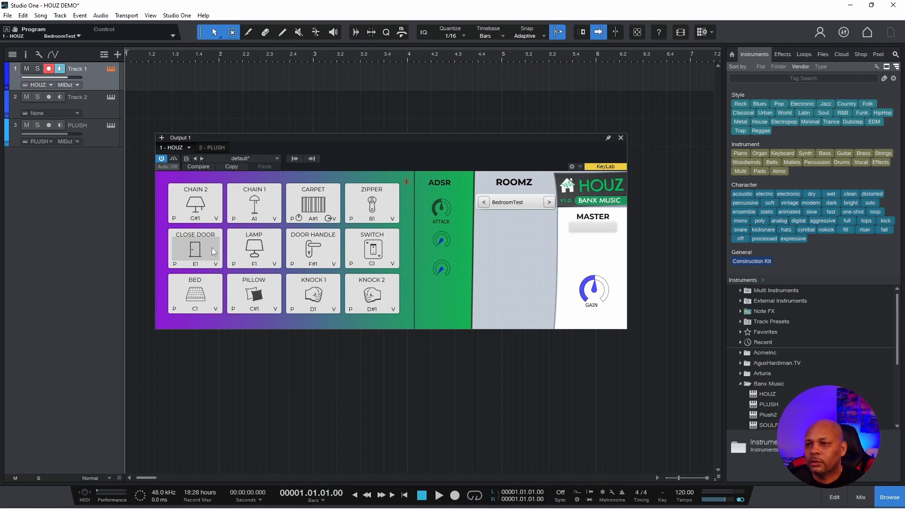
left_click(195, 254)
left_click(195, 254)
left_click(195, 255)
left_click(195, 254)
left_click(195, 255)
left_click(195, 254)
left_click(195, 254)
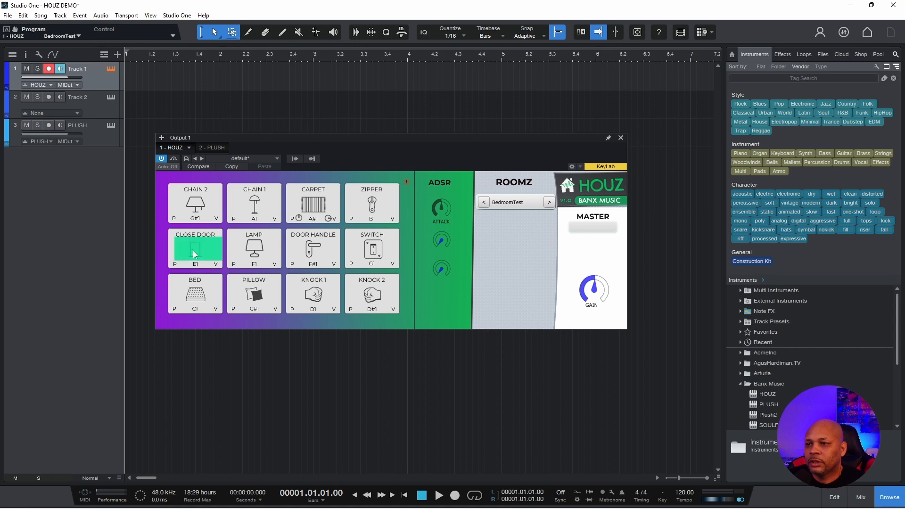
left_click(194, 254)
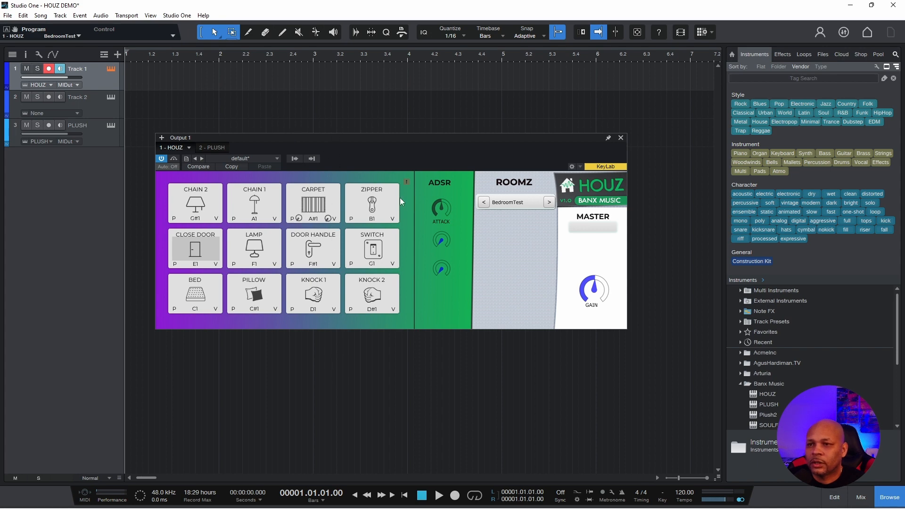
left_click(407, 182)
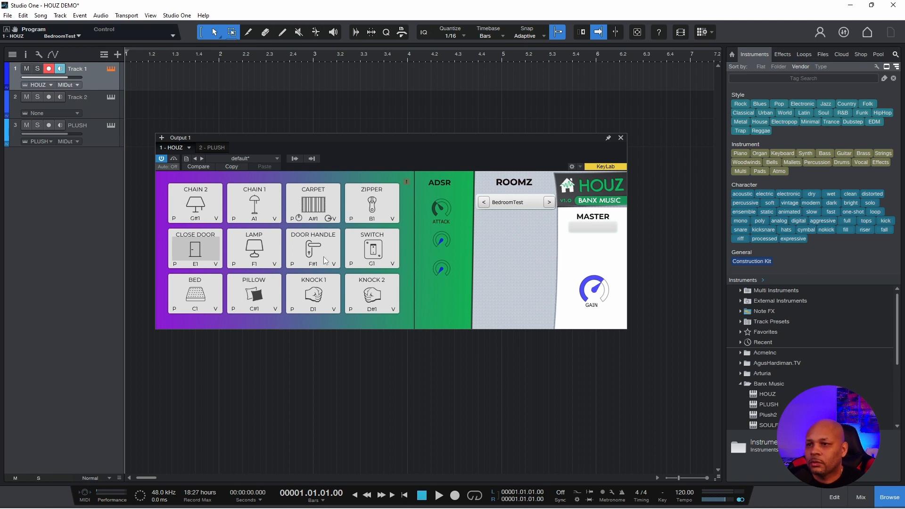
left_click(196, 258)
Step: Switch to Photopea in Chrome and add guides near both outer edges and through the vertical middle of the button image
mouse_move(382, 508)
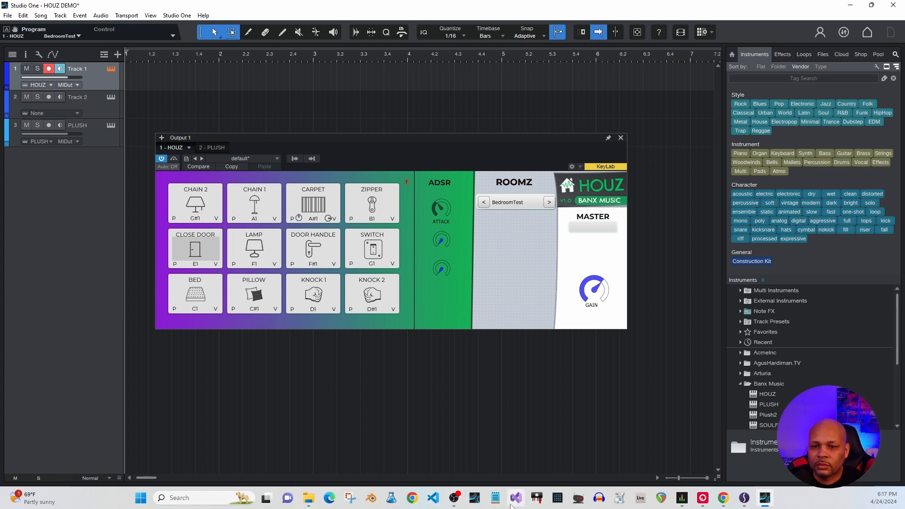
mouse_move(723, 499)
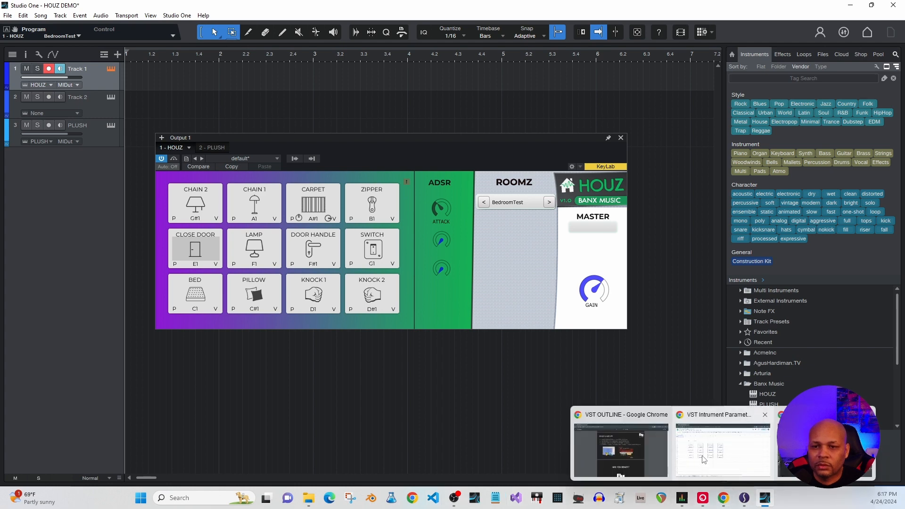
left_click(803, 456)
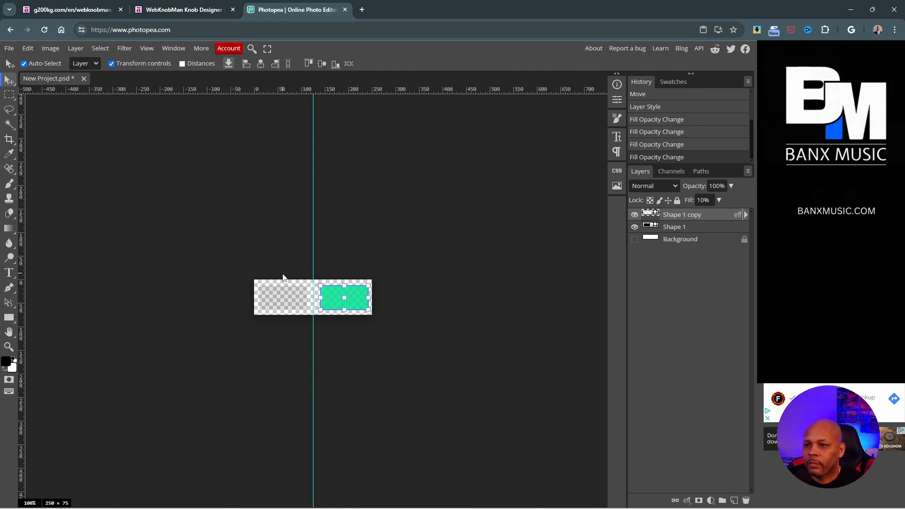
left_click(279, 300)
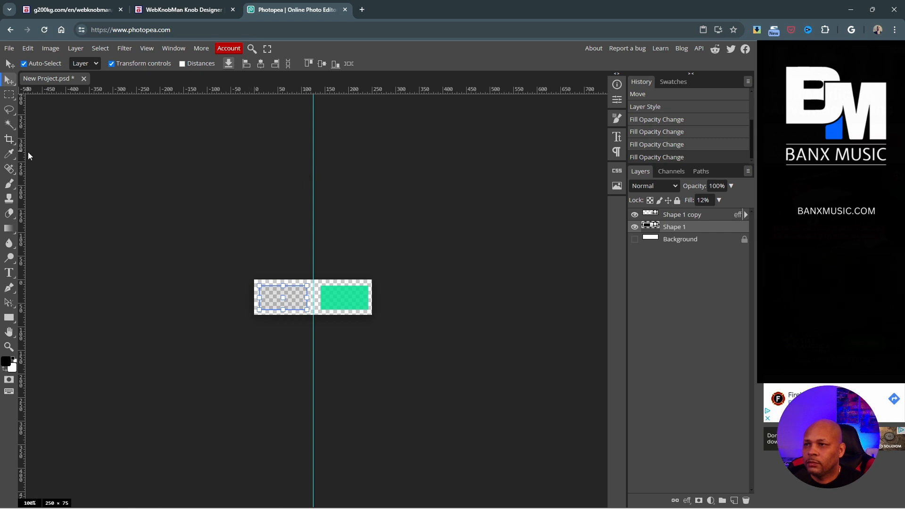
left_click_drag(21, 157, 257, 187)
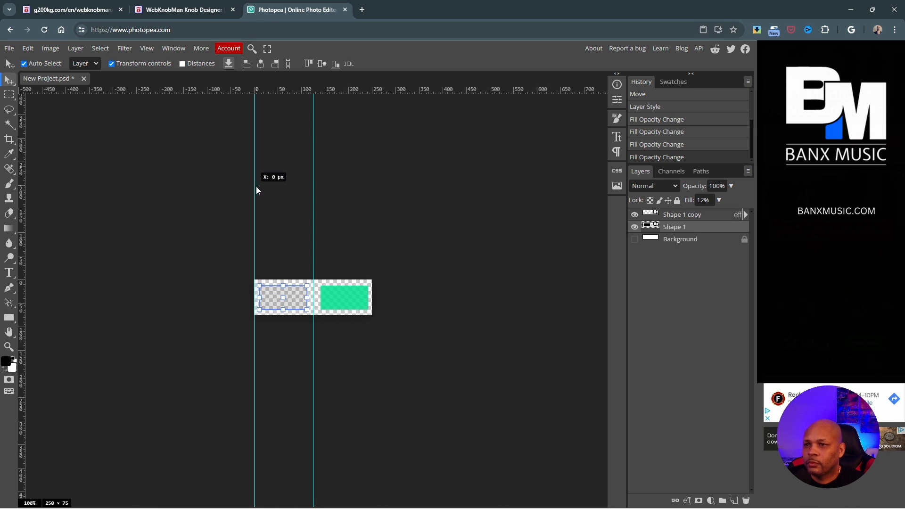
left_click_drag(257, 190, 258, 187)
left_click_drag(20, 239, 370, 263)
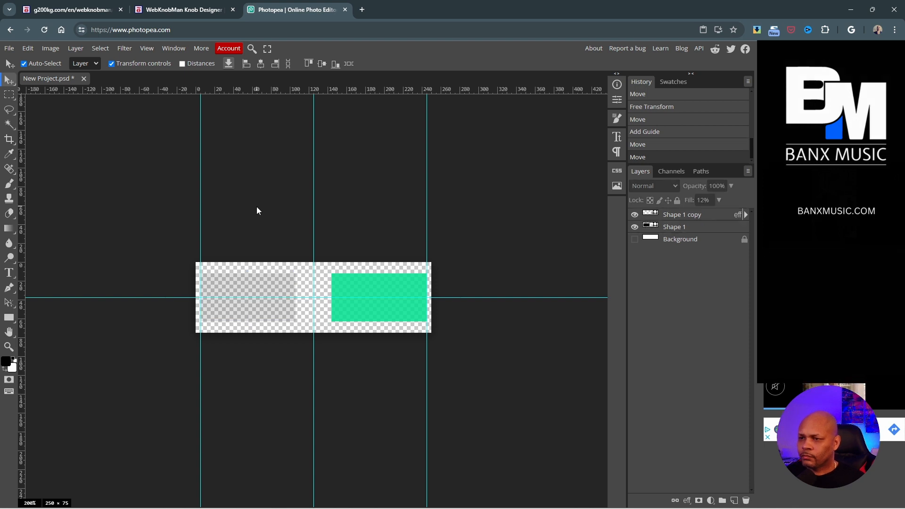
Step: Hide the grey rectangle's Shape 1 layer in the button image
left_click(256, 283)
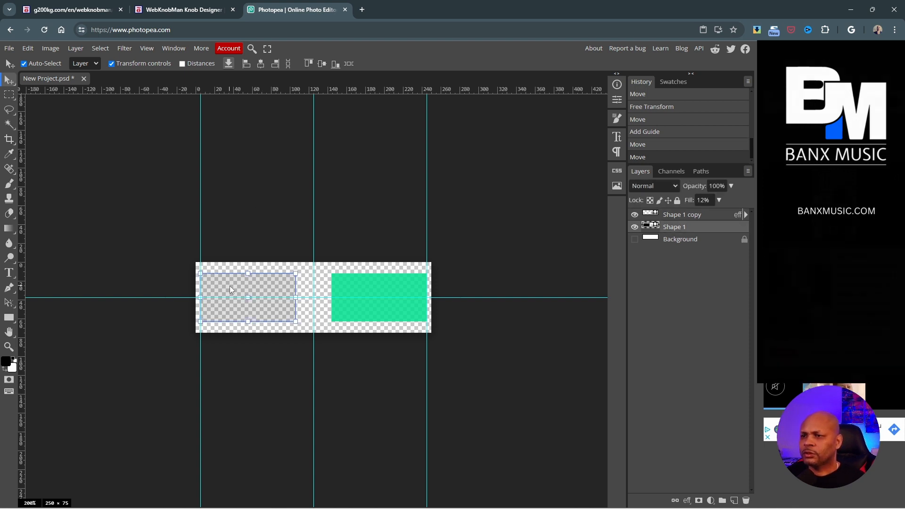
left_click(634, 227)
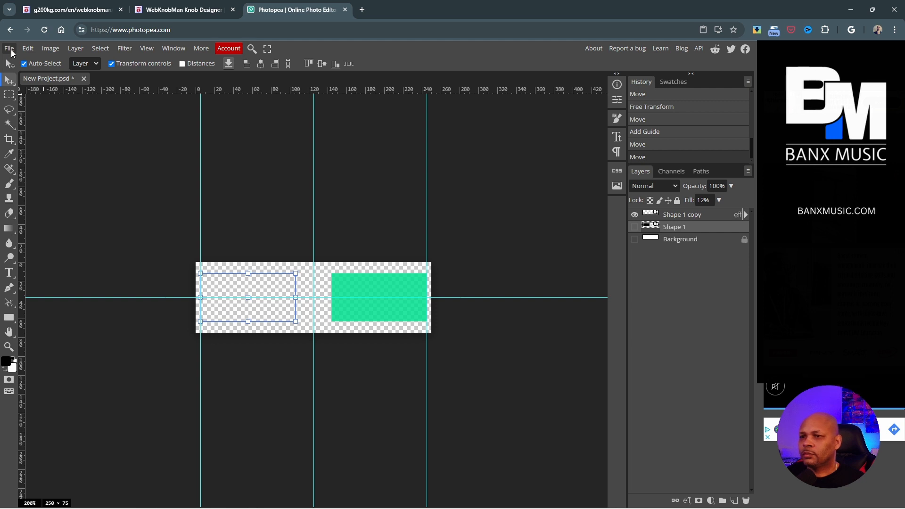
left_click(11, 53)
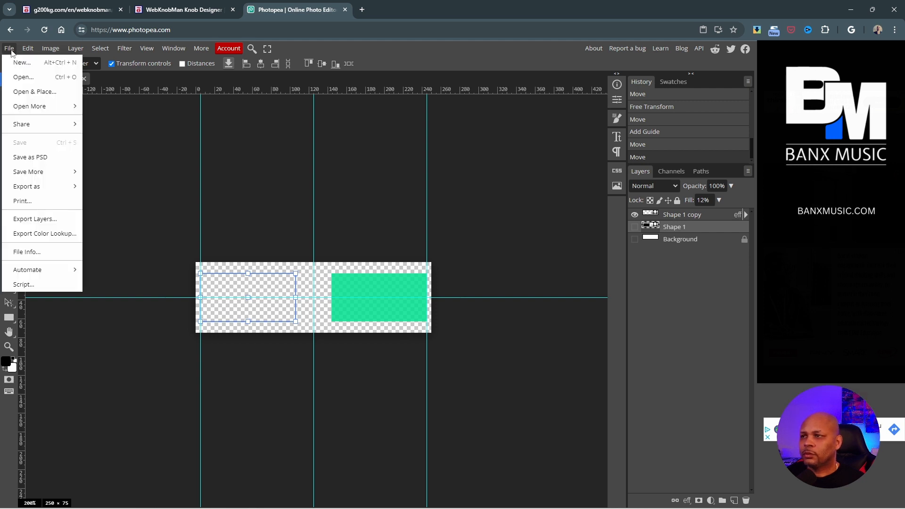
left_click(266, 169)
Step: Draw a black circle about 40 px wide with the Ellipse tool and center it on the green rectangle
left_click(388, 283)
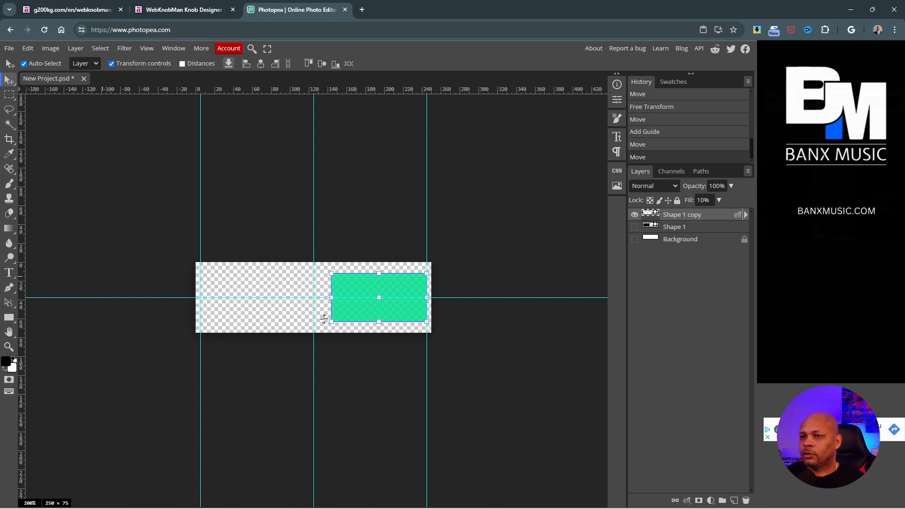
left_click(10, 232)
mouse_move(12, 319)
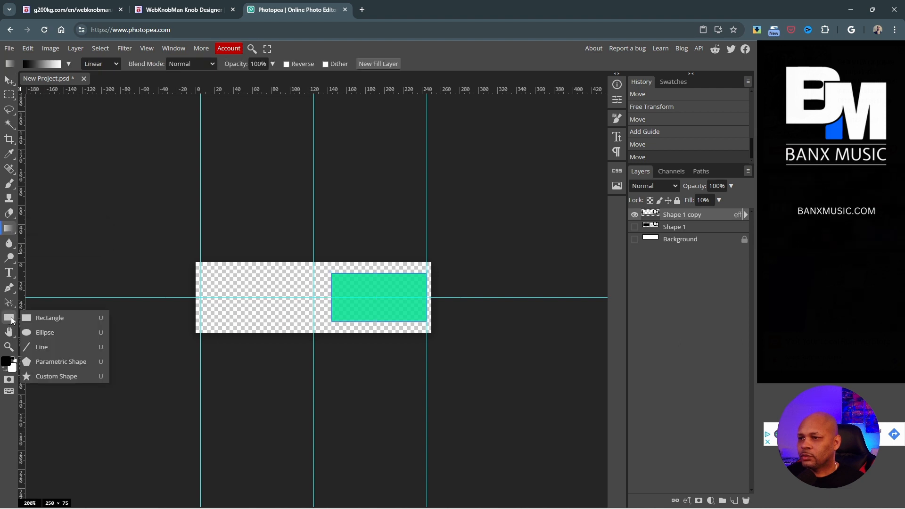
left_click(43, 334)
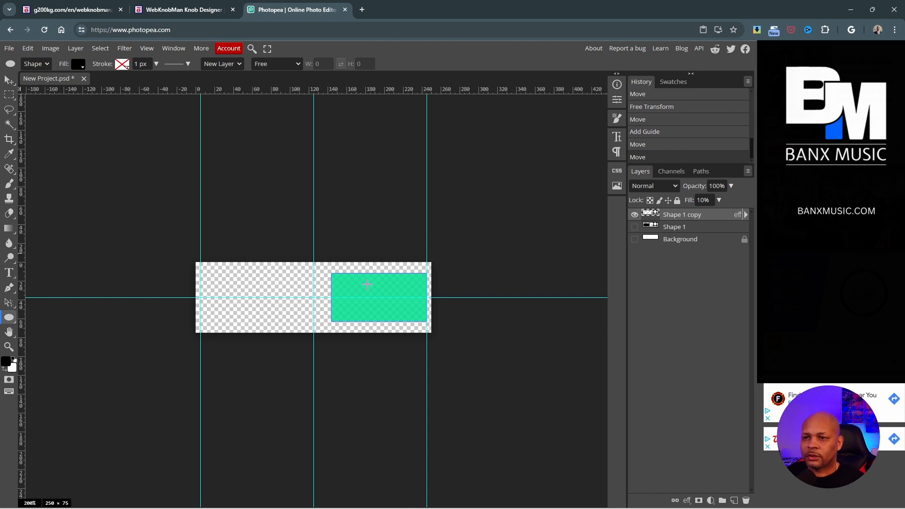
left_click_drag(366, 280, 404, 325)
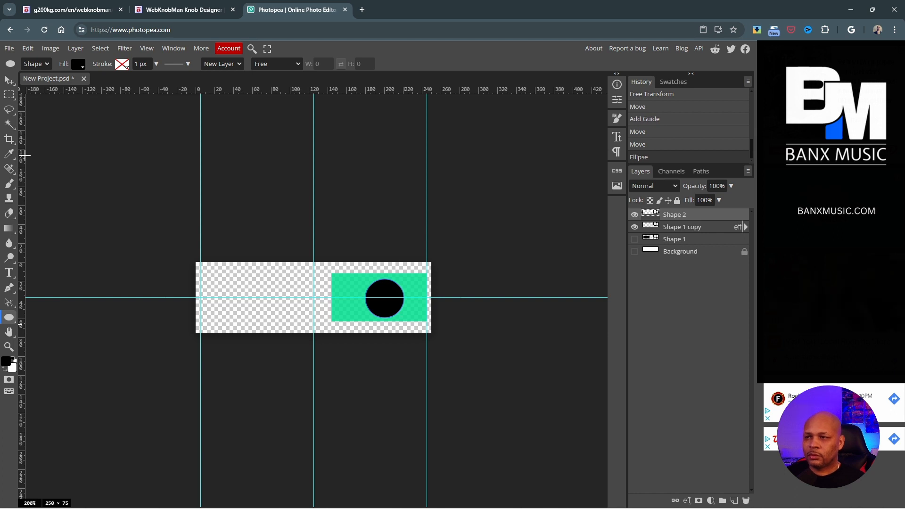
left_click(9, 80)
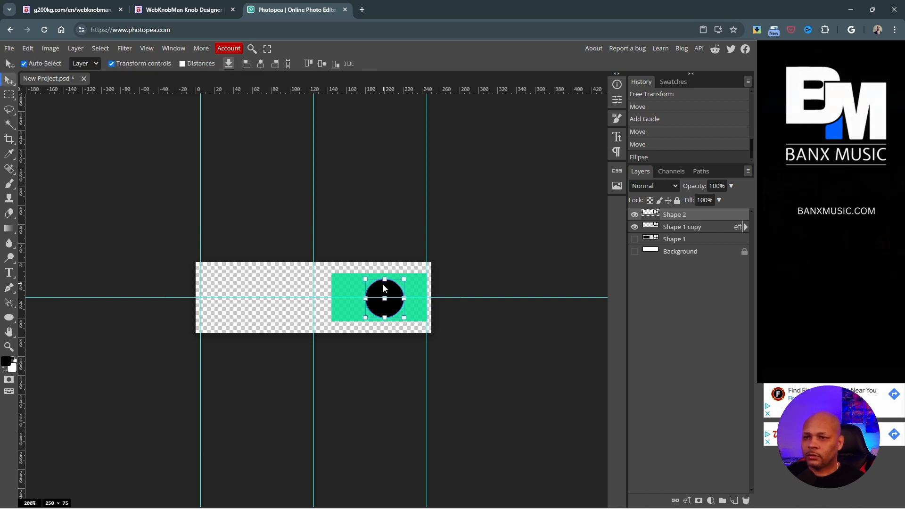
left_click_drag(382, 290, 378, 290)
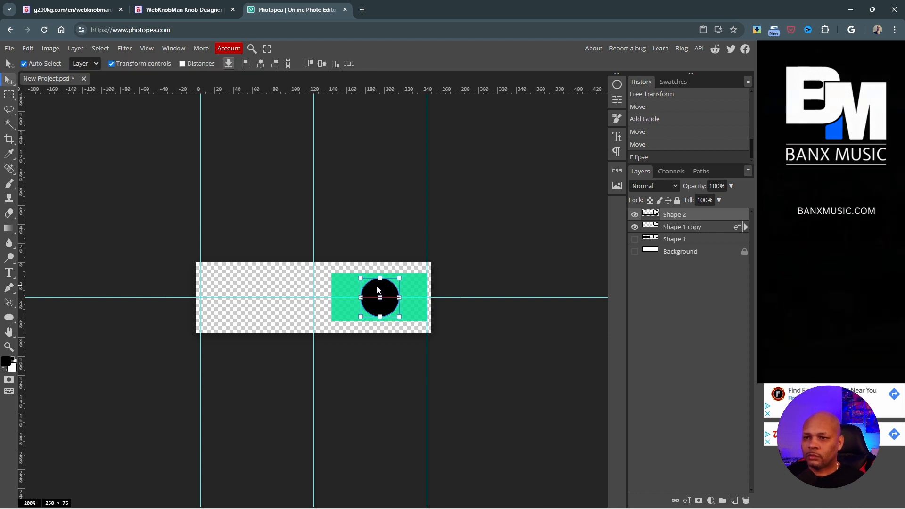
left_click_drag(377, 290, 377, 289)
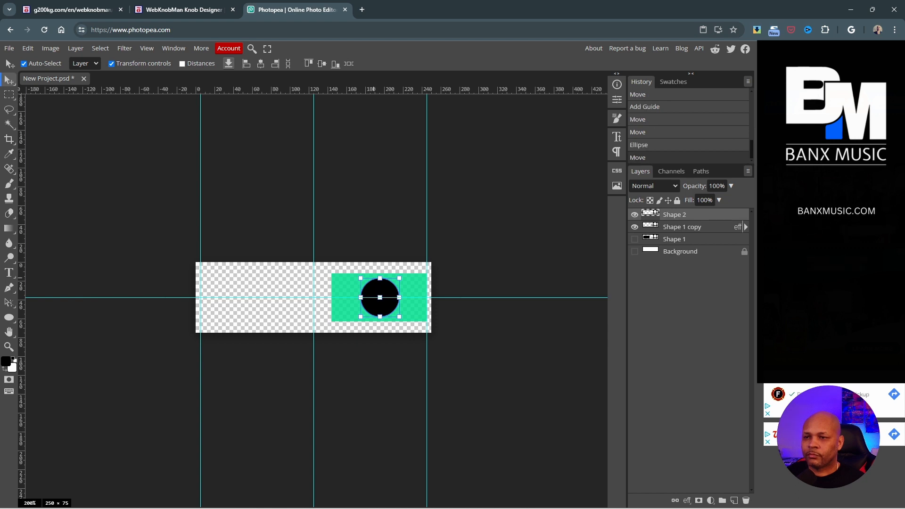
Step: Set the foreground color to green 0ab677 and try to fill the black circle with the Paint Bucket
left_click(7, 364)
left_click(185, 165)
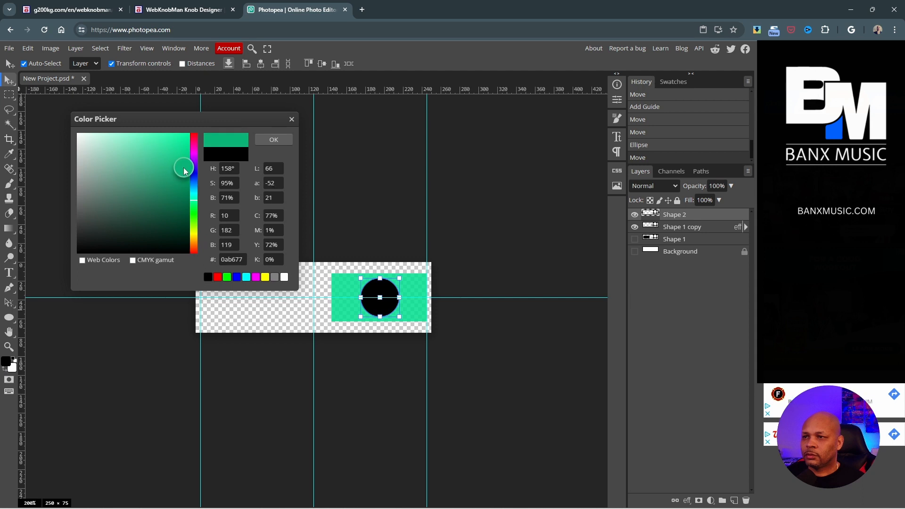
left_click(271, 141)
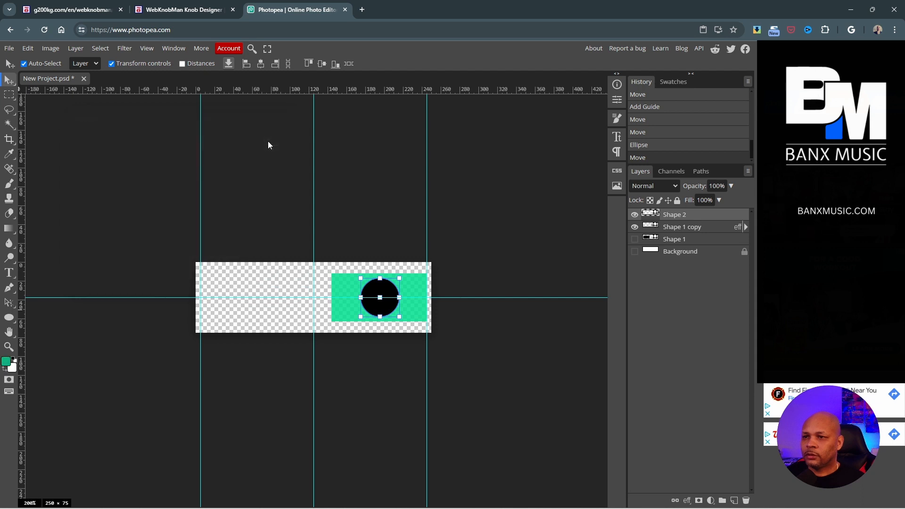
right_click(9, 228)
left_click(41, 248)
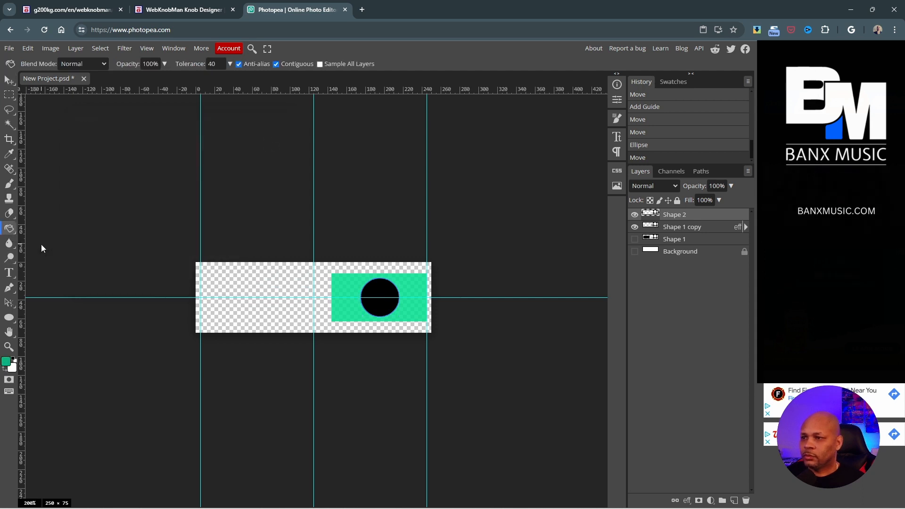
left_click(381, 293)
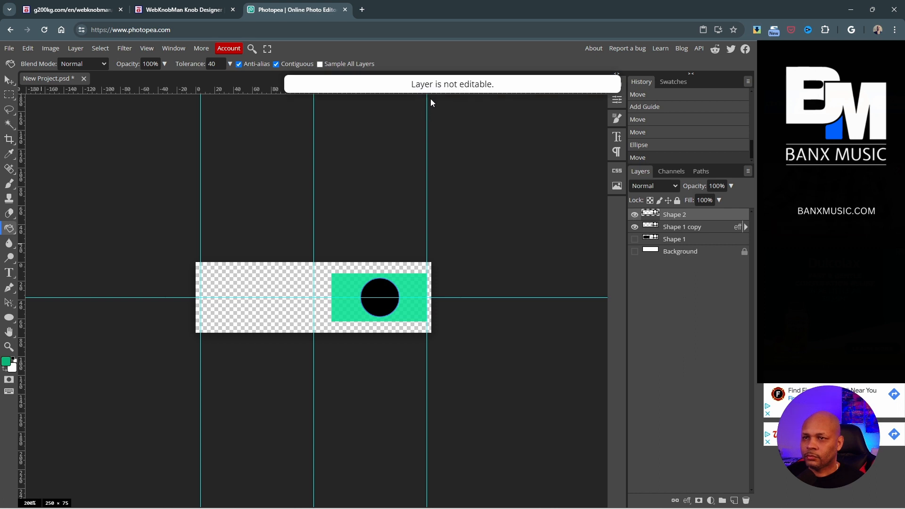
left_click(635, 215)
left_click(635, 215)
Step: Add a green Color Overlay at 86% opacity to the circle's Shape 2 layer
right_click(653, 218)
left_click(668, 225)
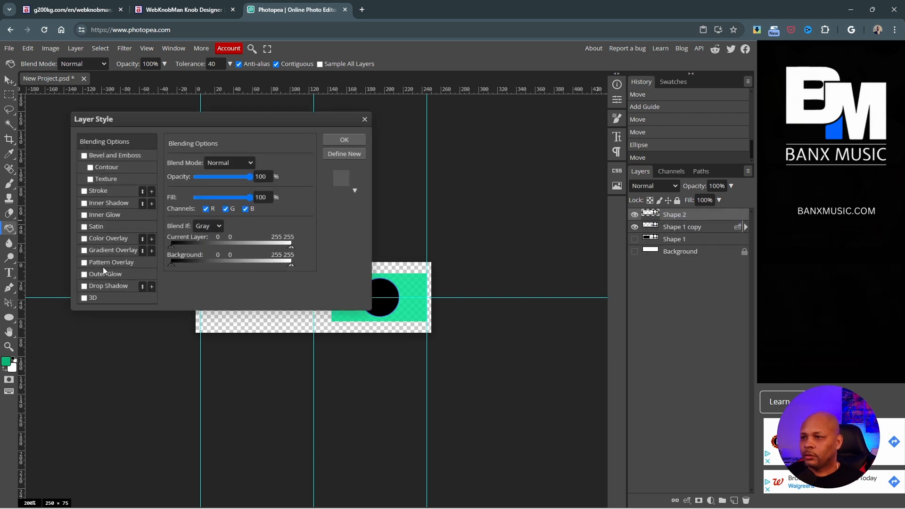
left_click(108, 239)
left_click_drag(249, 177, 247, 185)
left_click(344, 140)
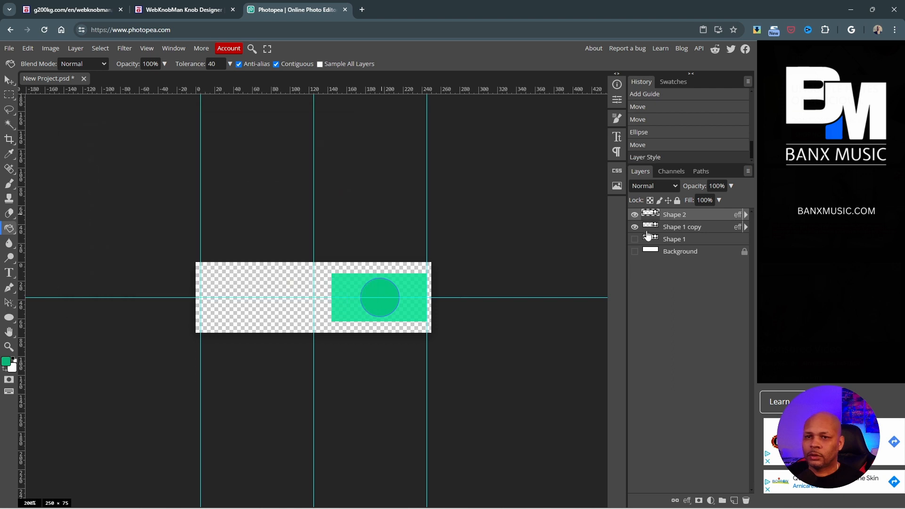
Step: Hide the Shape 1 copy layer and set the Shape 2 layer's fill to 5%
left_click(635, 227)
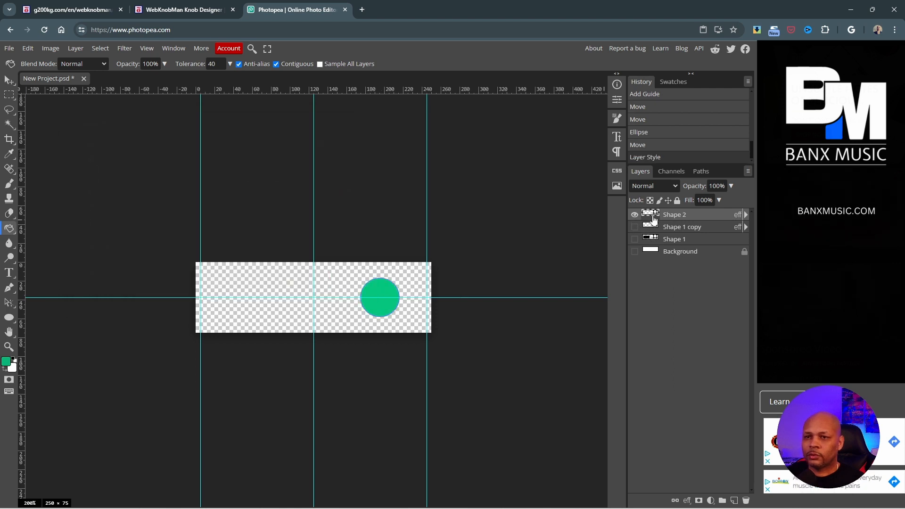
left_click_drag(718, 200, 687, 218)
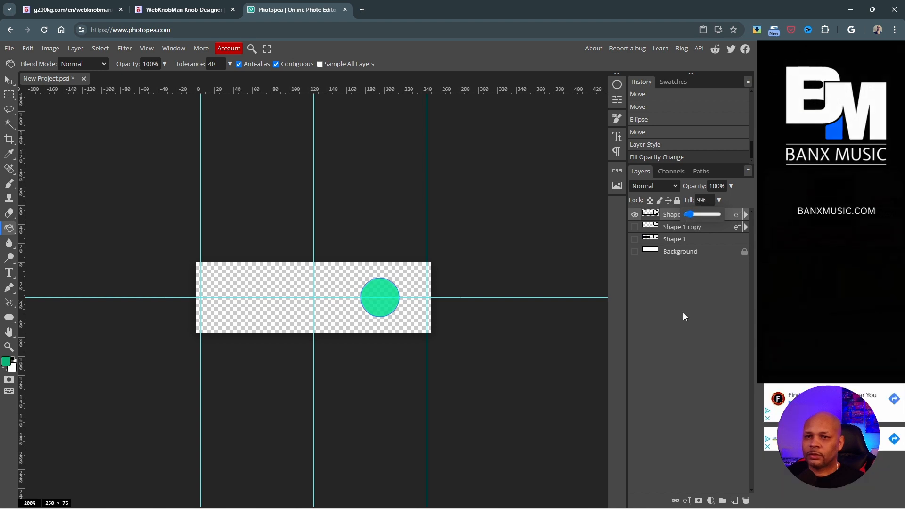
left_click(553, 249)
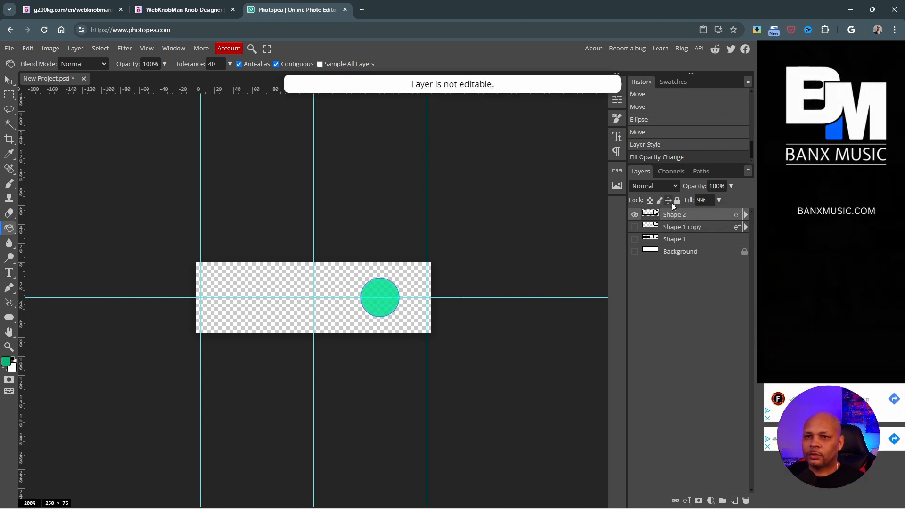
left_click_drag(708, 200, 675, 224)
type("5")
left_click(212, 140)
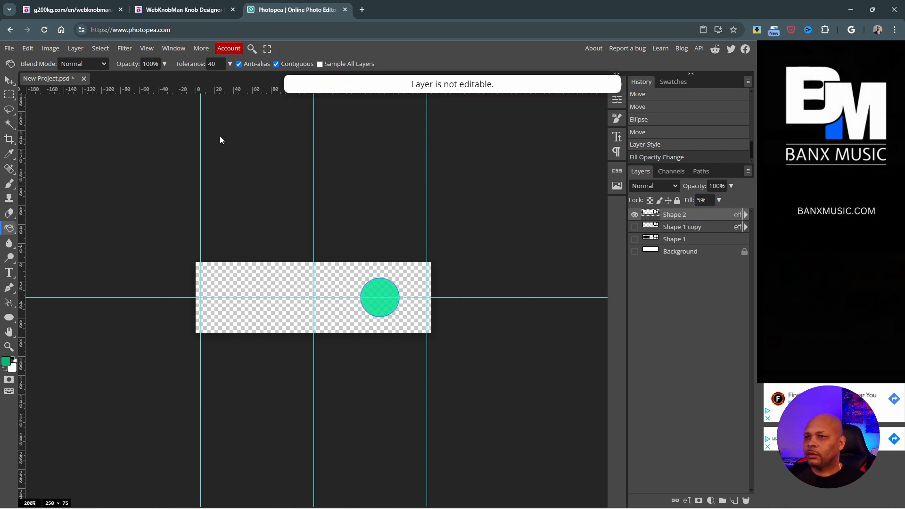
Step: Lower the circle's Color Overlay opacity to about 16% and deselect the layer
right_click(655, 217)
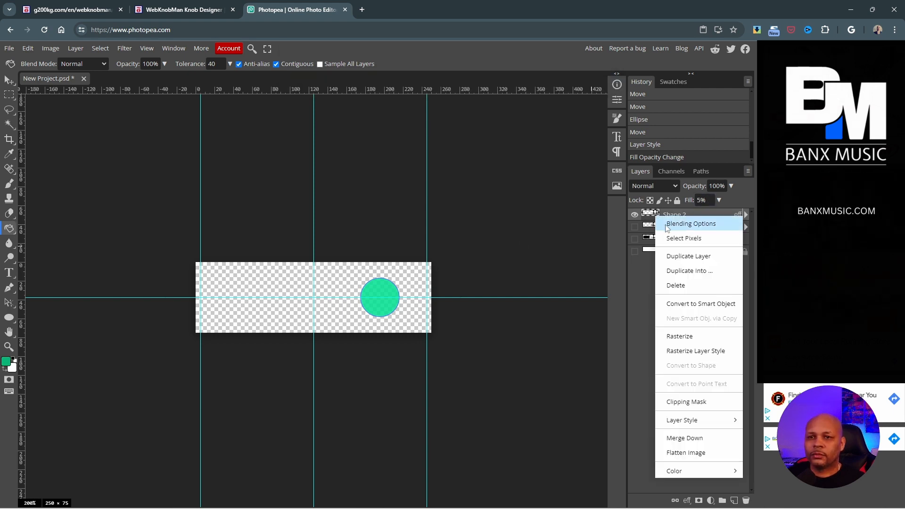
left_click(665, 222)
left_click(108, 237)
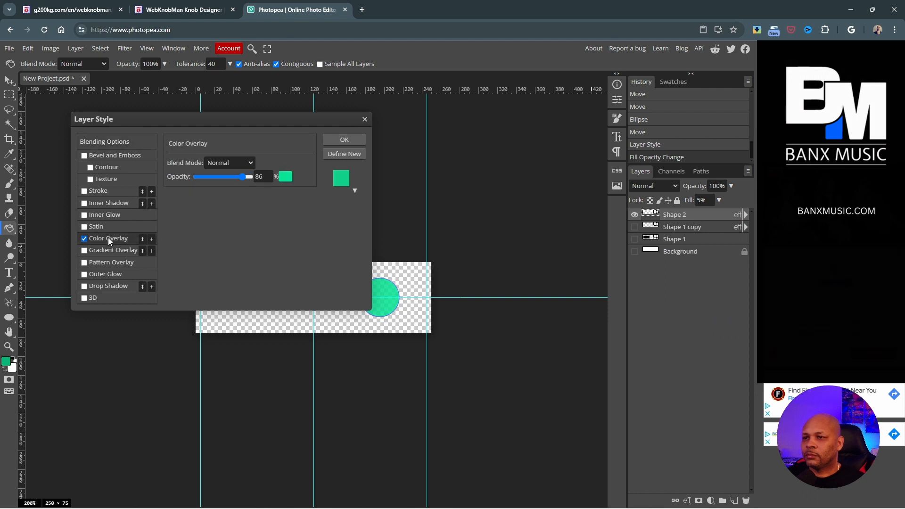
left_click_drag(249, 177, 205, 177)
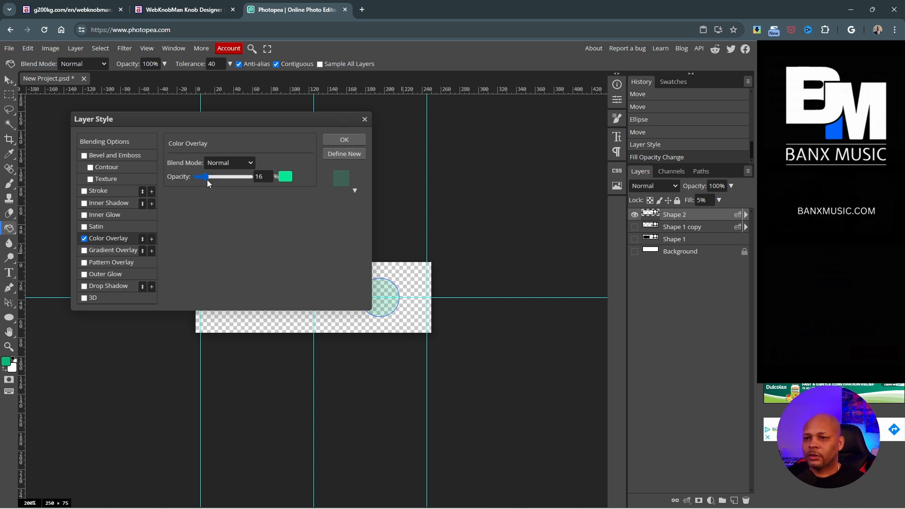
left_click_drag(206, 179, 204, 180)
left_click(350, 144)
left_click(386, 157)
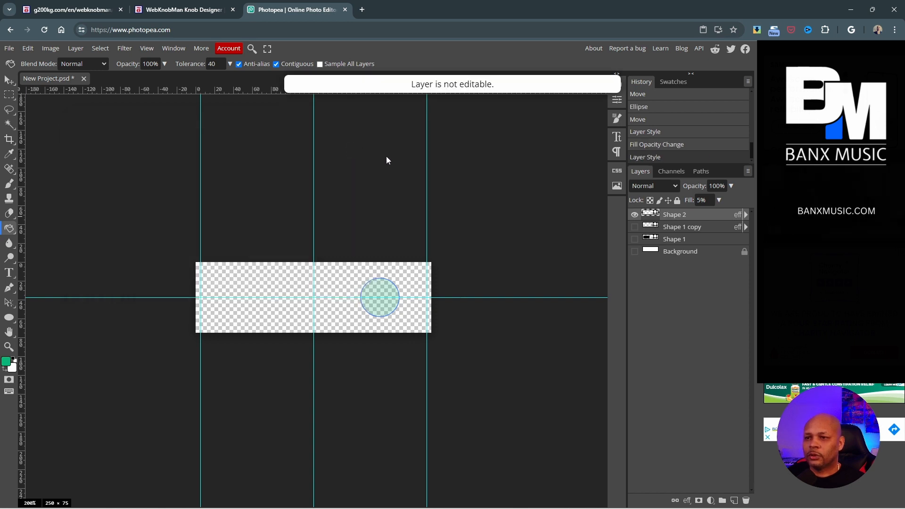
left_click(13, 83)
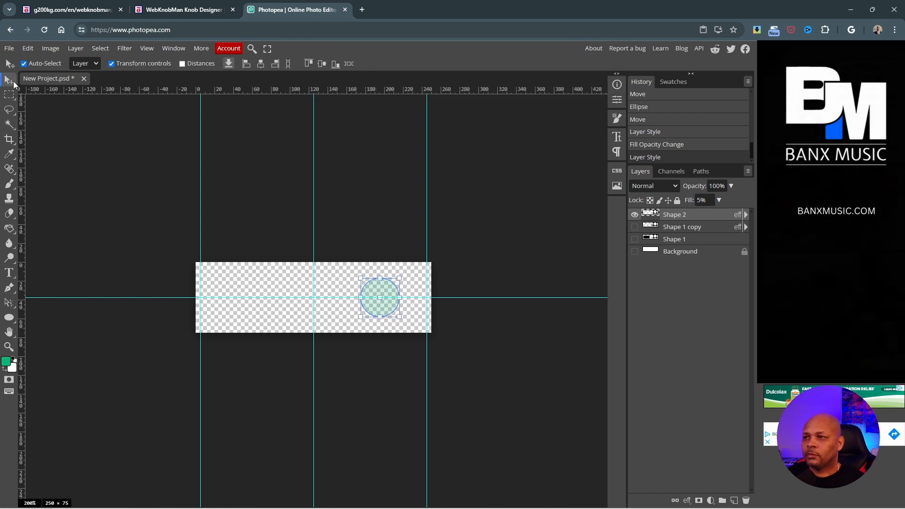
left_click(75, 132)
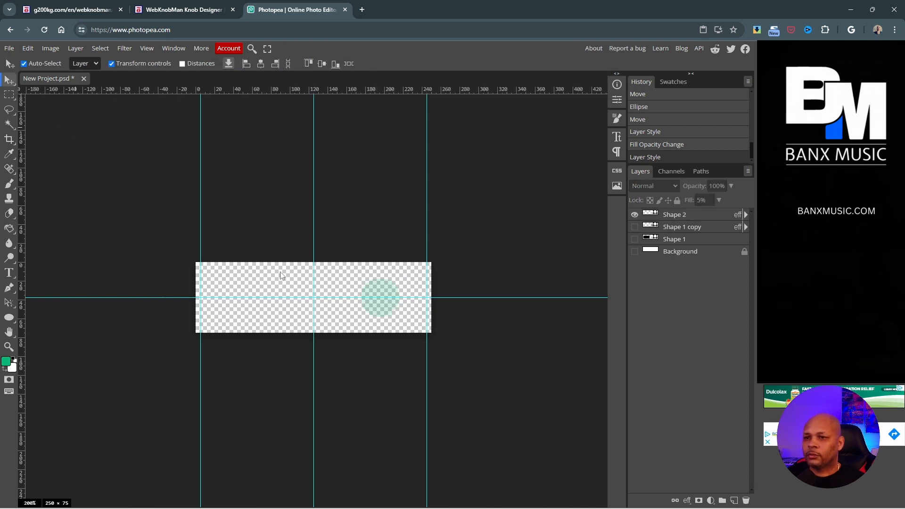
Step: Export the button image as a 250 × 75 px PNG named testbutton2
left_click(9, 48)
mouse_move(36, 187)
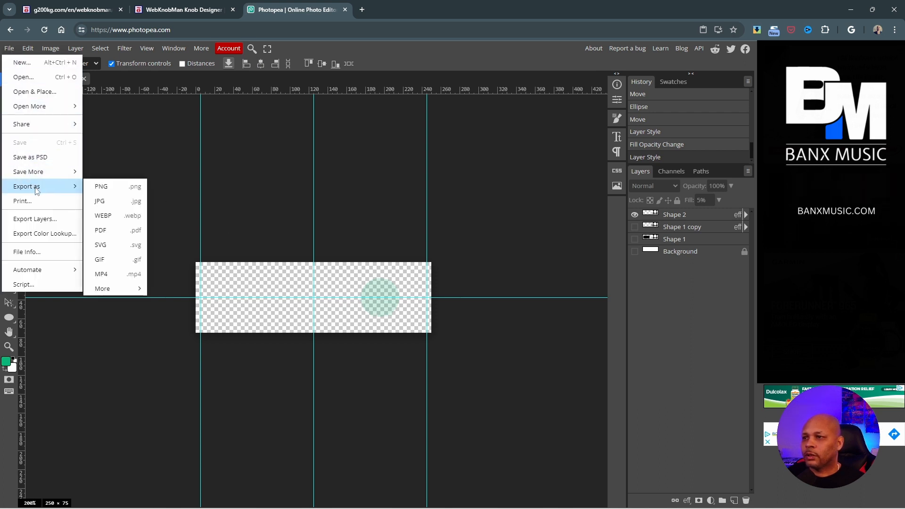
left_click(100, 186)
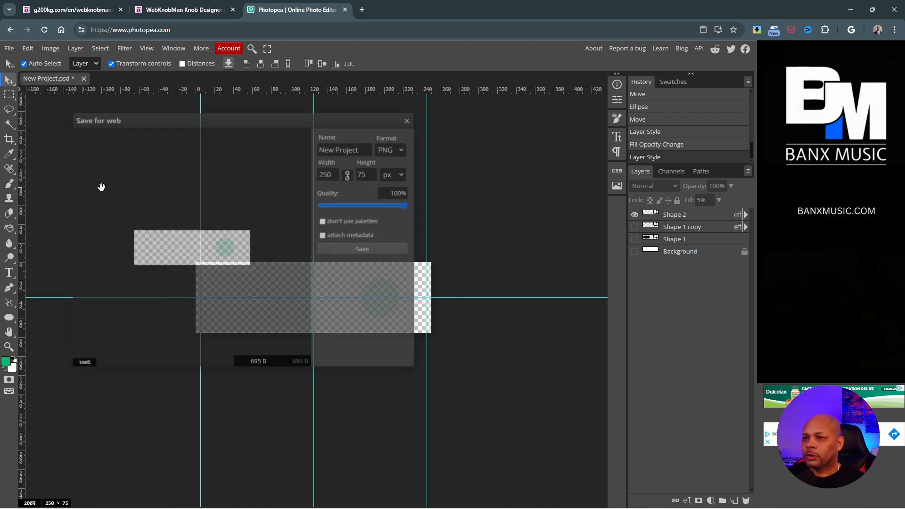
left_click(339, 149)
key("ctrl+a")
type("test")
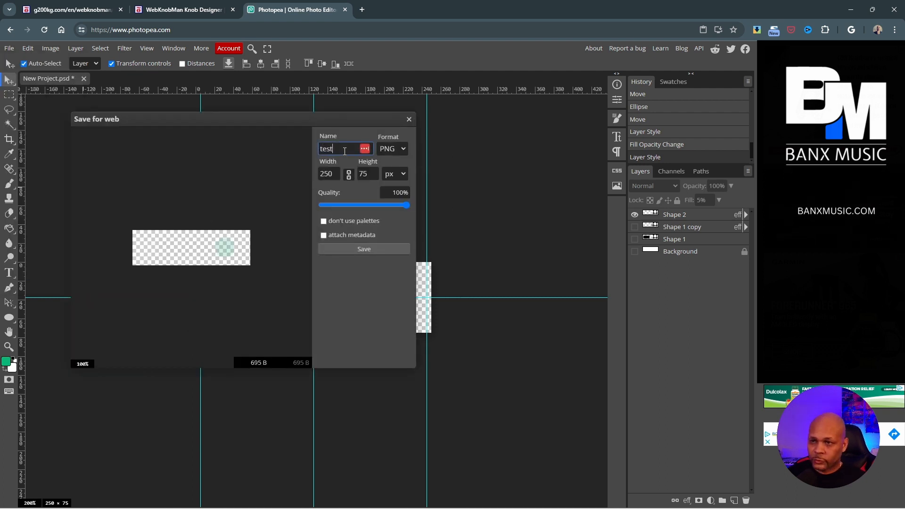
type("button2")
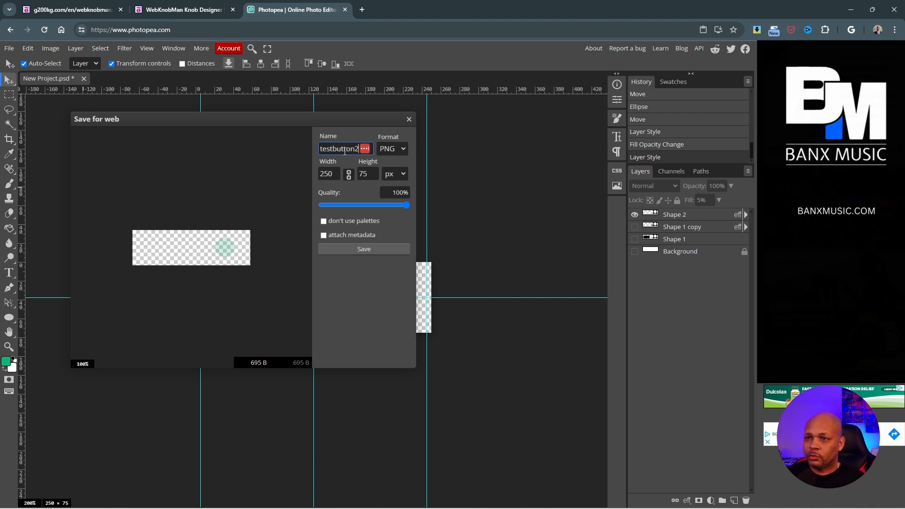
left_click(358, 248)
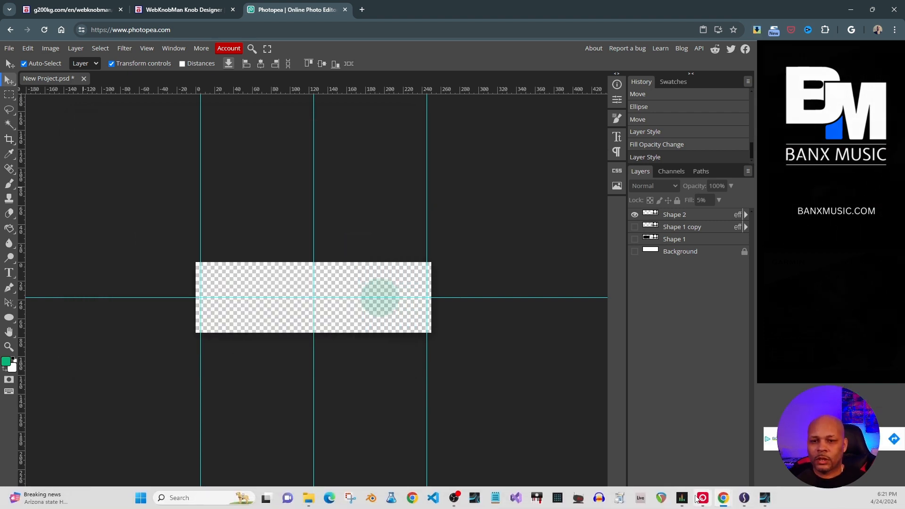
Step: Switch to Maize Sampler and add an image button on the LAMP pad in the Player GUI Editor
mouse_move(744, 498)
left_click(693, 448)
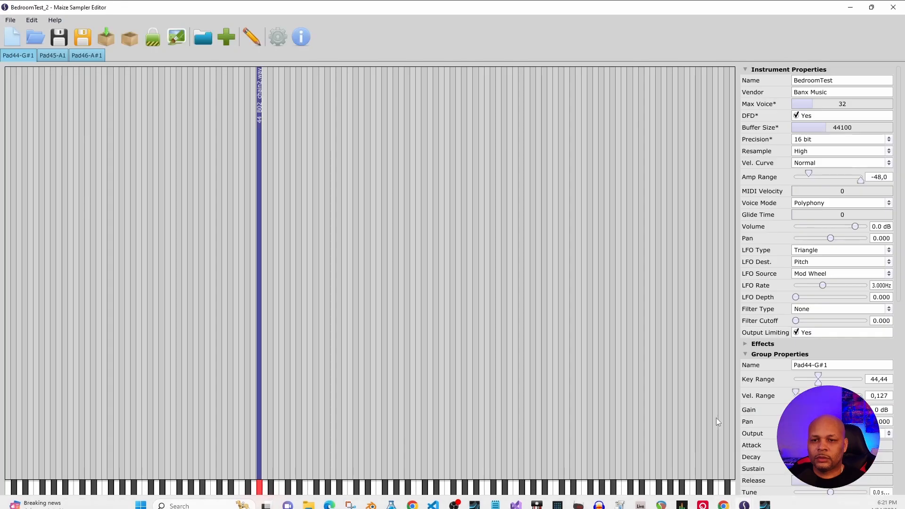
left_click(176, 37)
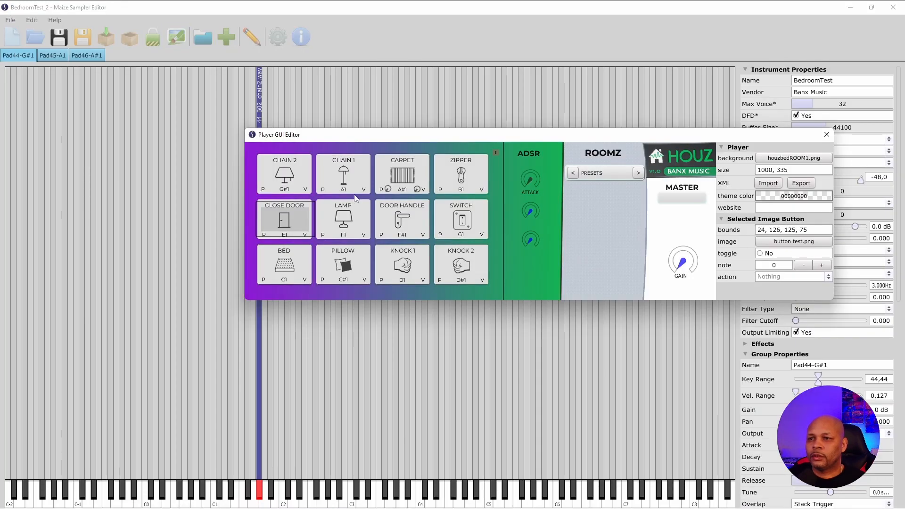
right_click(347, 220)
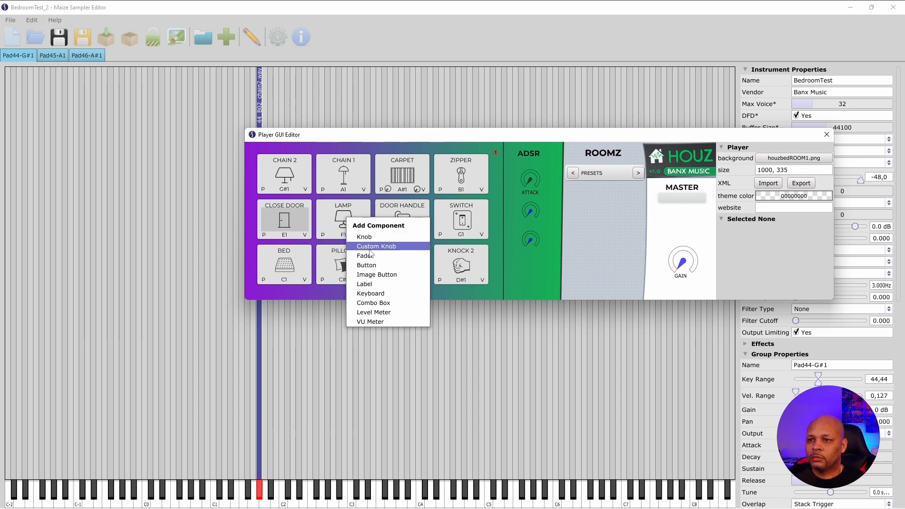
left_click(377, 274)
left_click_drag(353, 224, 346, 219)
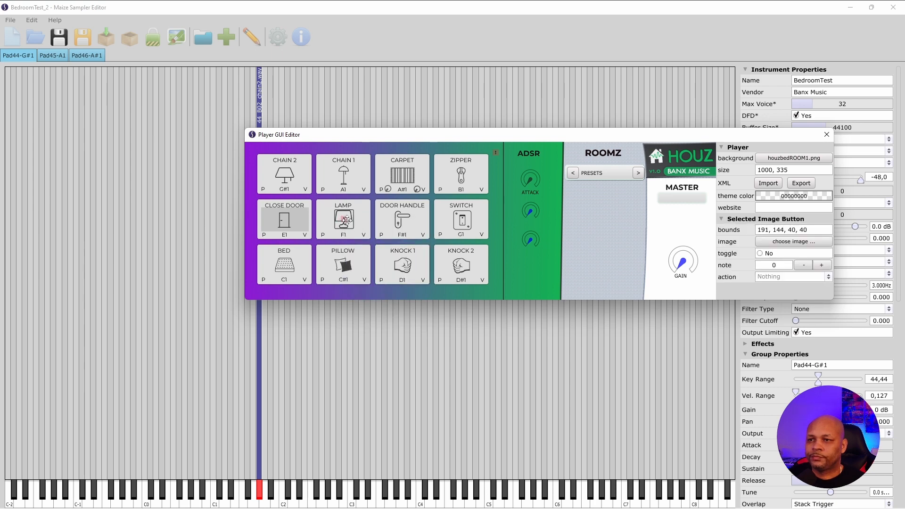
Step: Assign testbutton2.png from Downloads to the new image button and fit it over the LAMP pad with bounds 147, 135, 125, 67
left_click(790, 241)
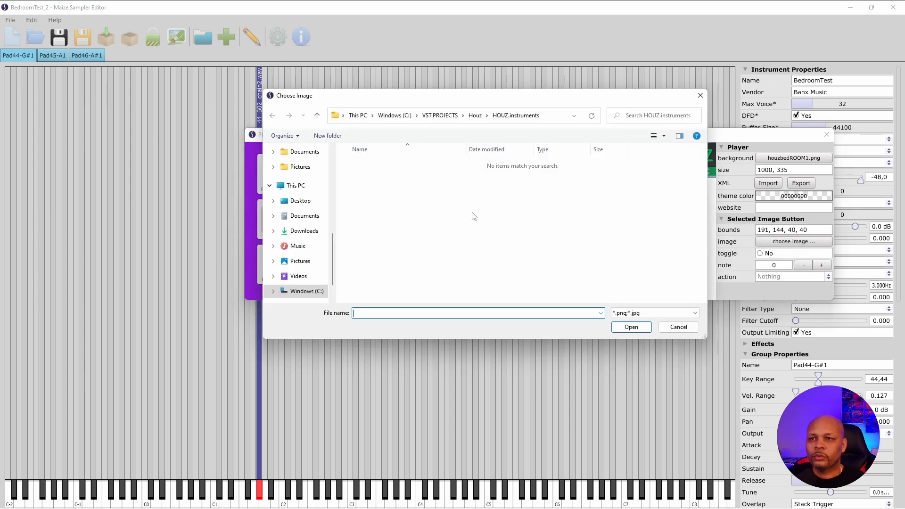
left_click(304, 230)
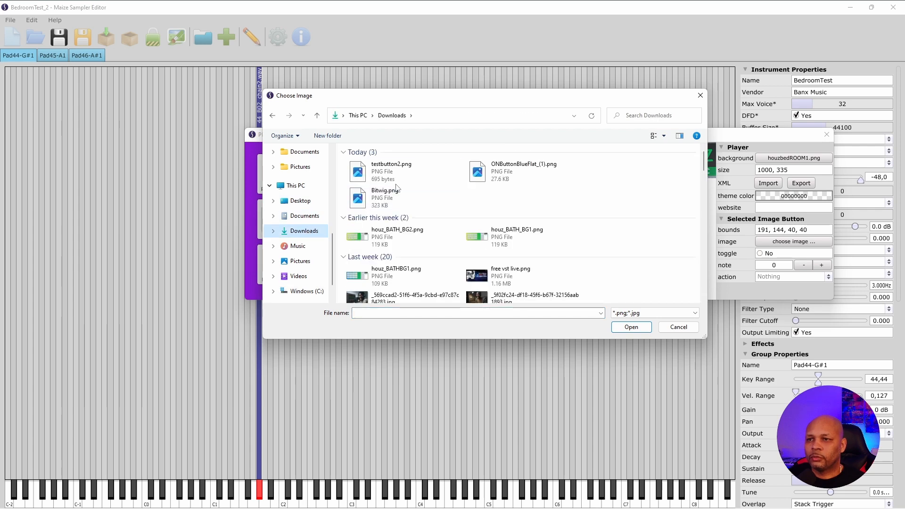
left_click(391, 170)
left_click(622, 328)
left_click_drag(357, 222, 343, 205)
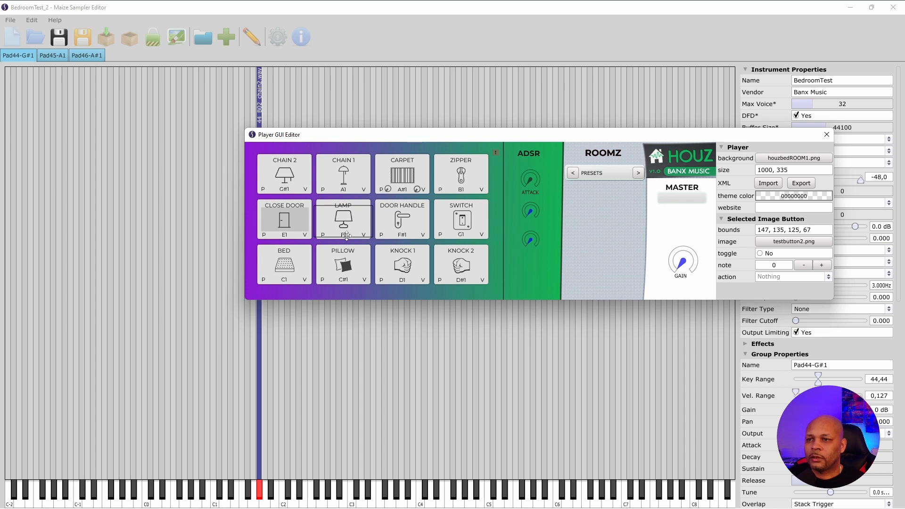
Step: Place an image button about 122 × 43 px without an image over the CARPET pad and save the instrument
left_click(284, 218)
left_click_drag(291, 236, 430, 171)
left_click(335, 220)
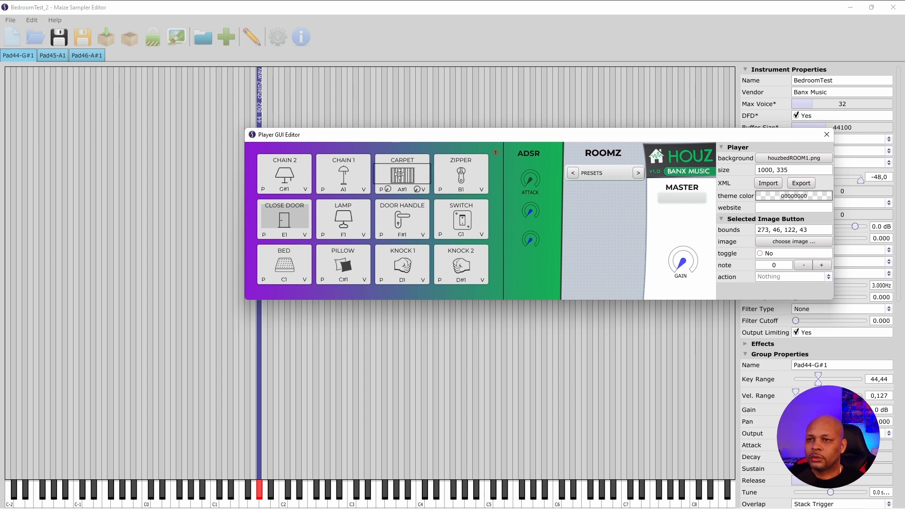
left_click_drag(373, 175, 376, 176)
left_click(60, 39)
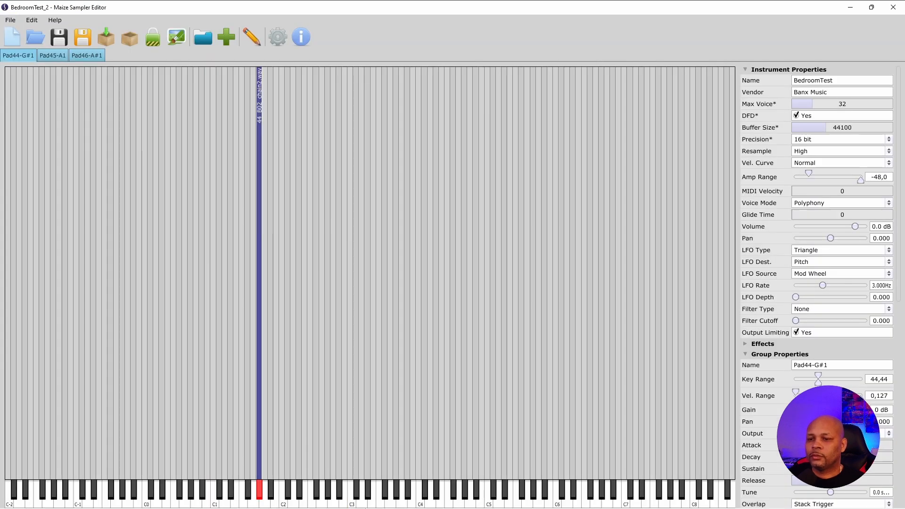
Step: Switch to Studio One, close the HOUZ DEMO song while saving its changes, and exit the program
mouse_move(679, 508)
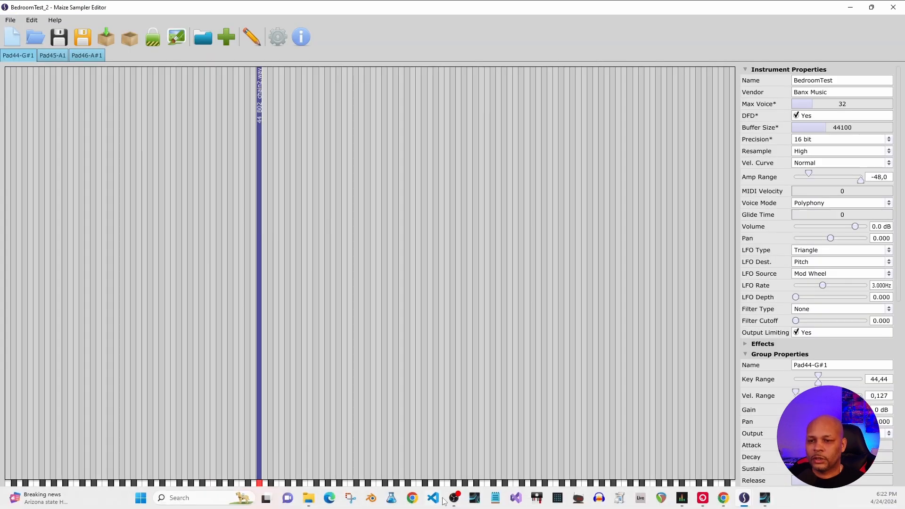
left_click(764, 499)
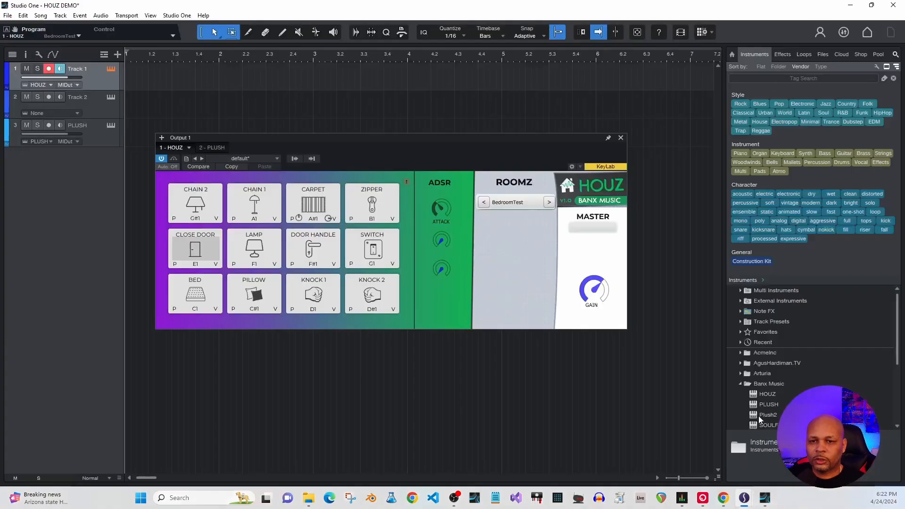
left_click(7, 16)
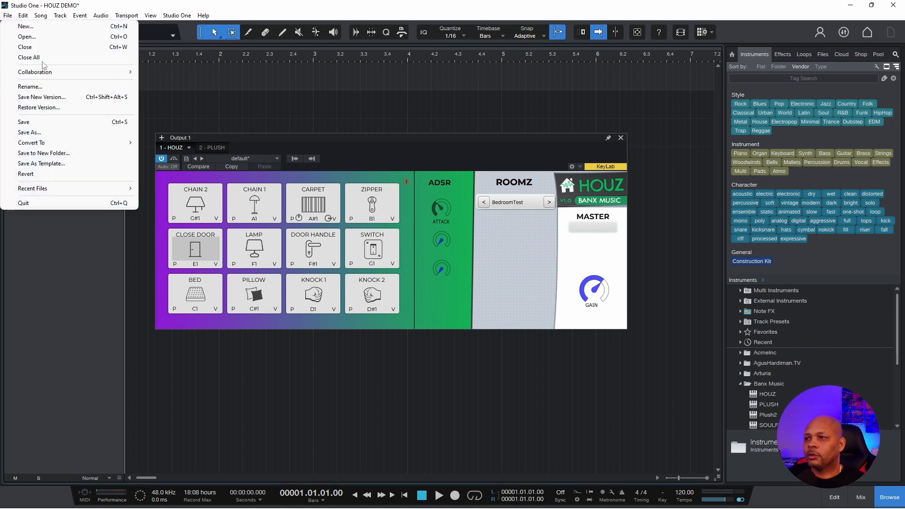
left_click(42, 47)
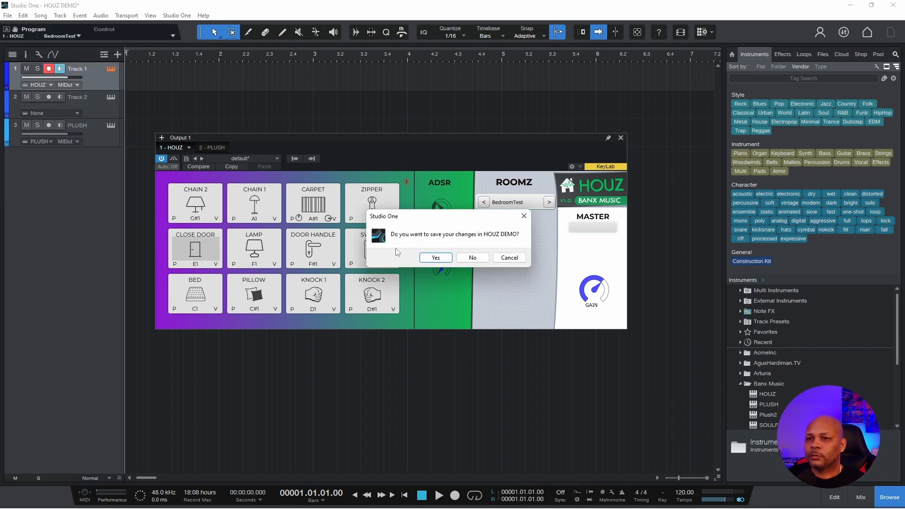
left_click(435, 257)
left_click(897, 6)
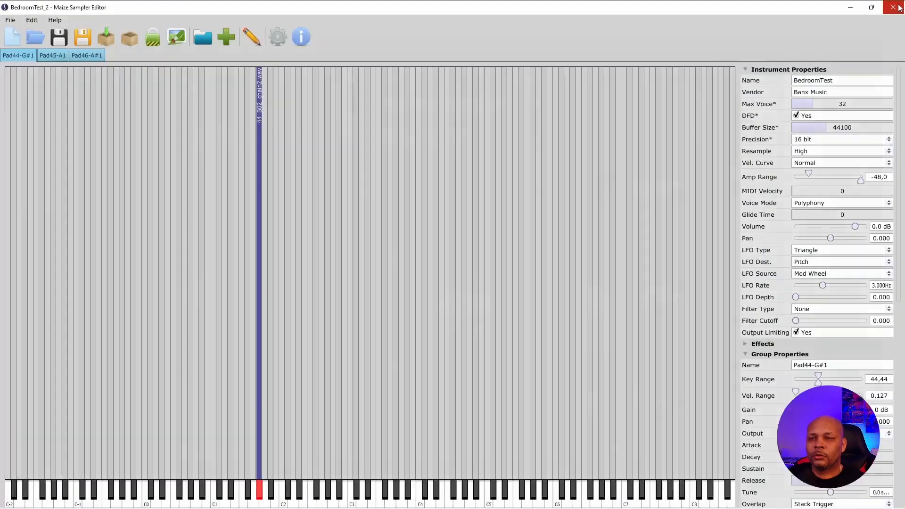
Step: Export the instrument to the HOUZ.instruments folder as BedroomTest2.mse
left_click(106, 40)
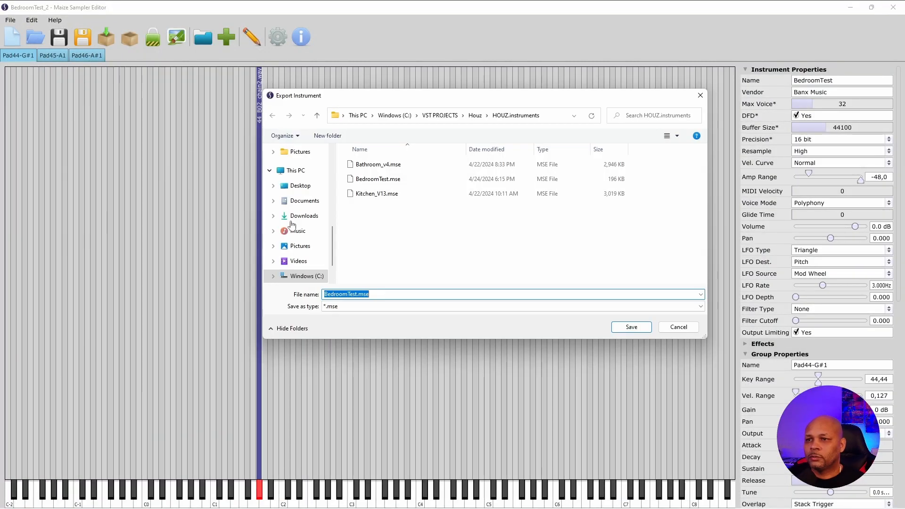
left_click(385, 182)
left_click(356, 294)
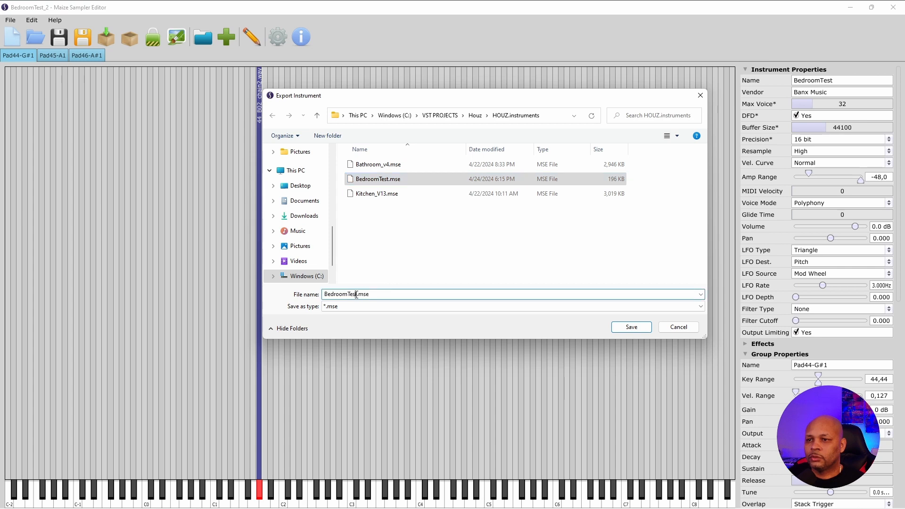
type("2")
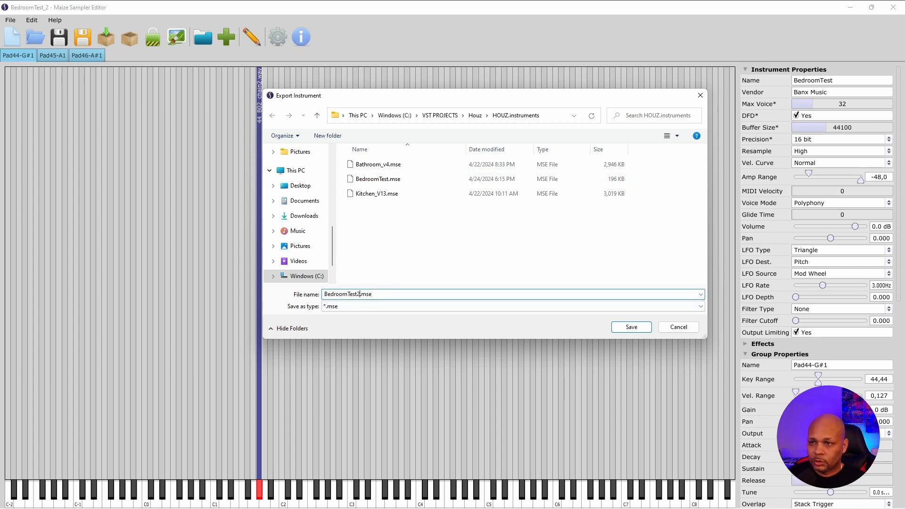
key("Return")
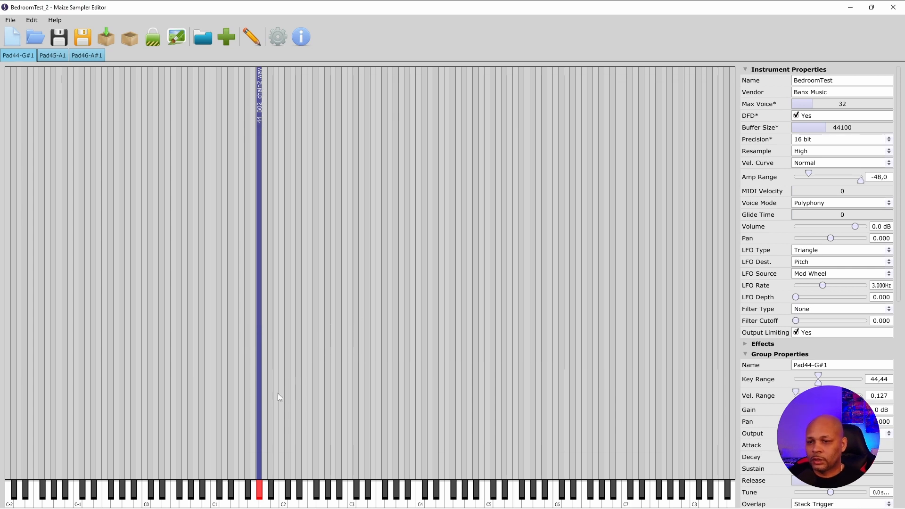
Step: Switch to File Explorer and look through the VST Content folder on the C: drive
mouse_move(319, 501)
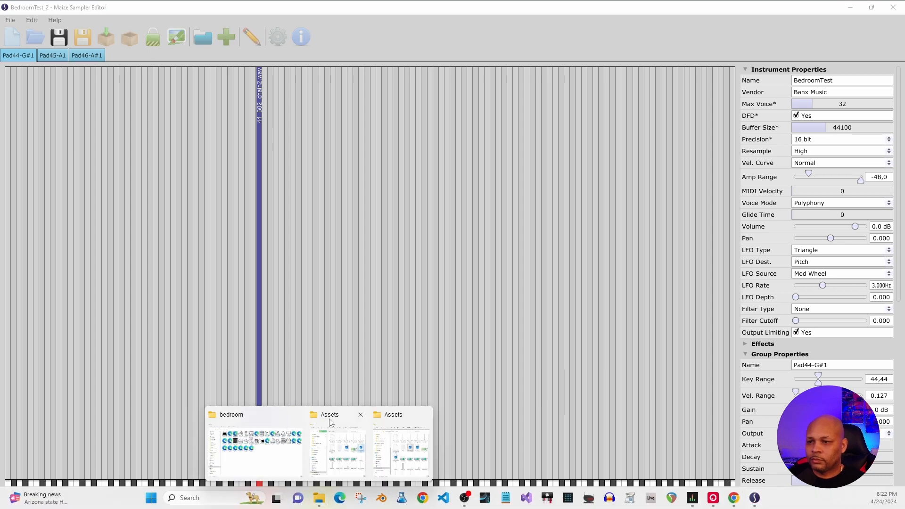
left_click(335, 445)
left_click(570, 106)
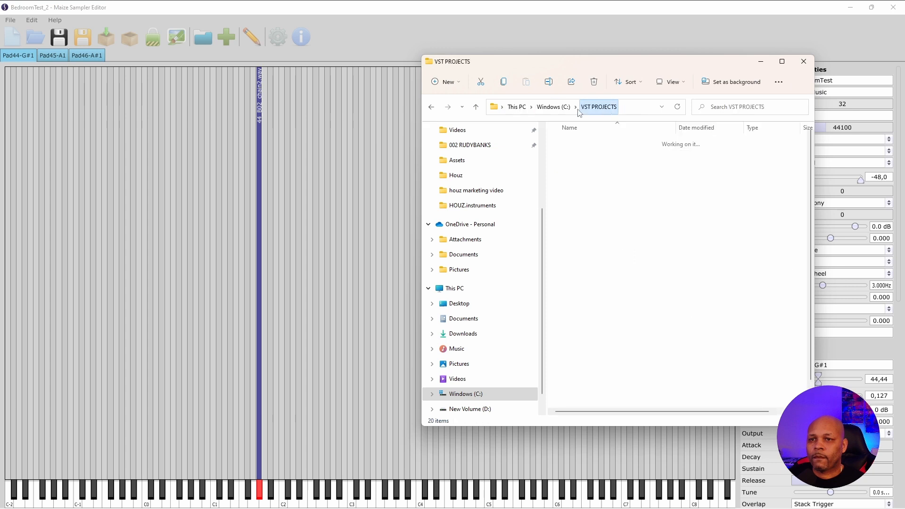
left_click(476, 367)
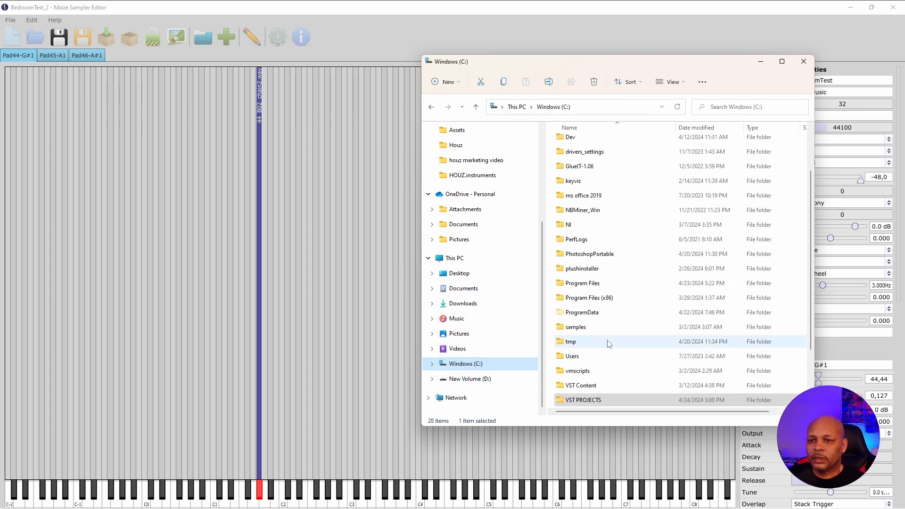
double_click(586, 383)
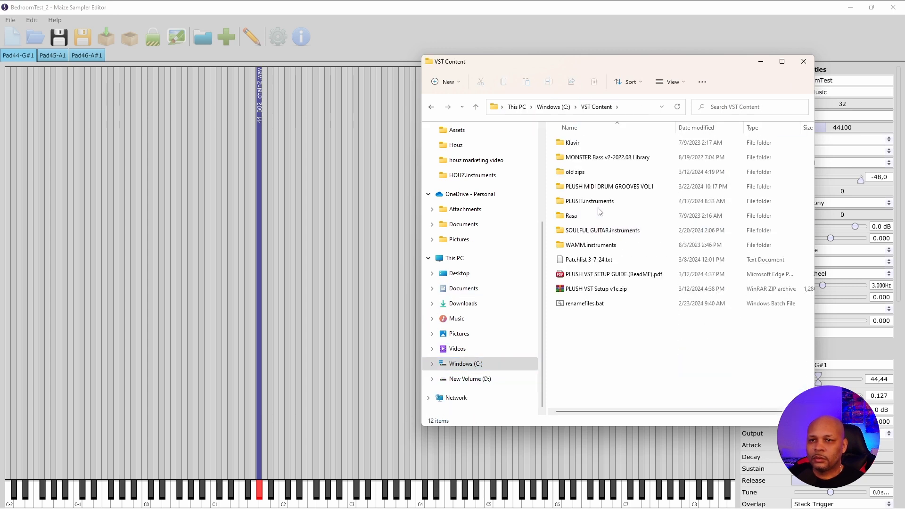
mouse_move(599, 211)
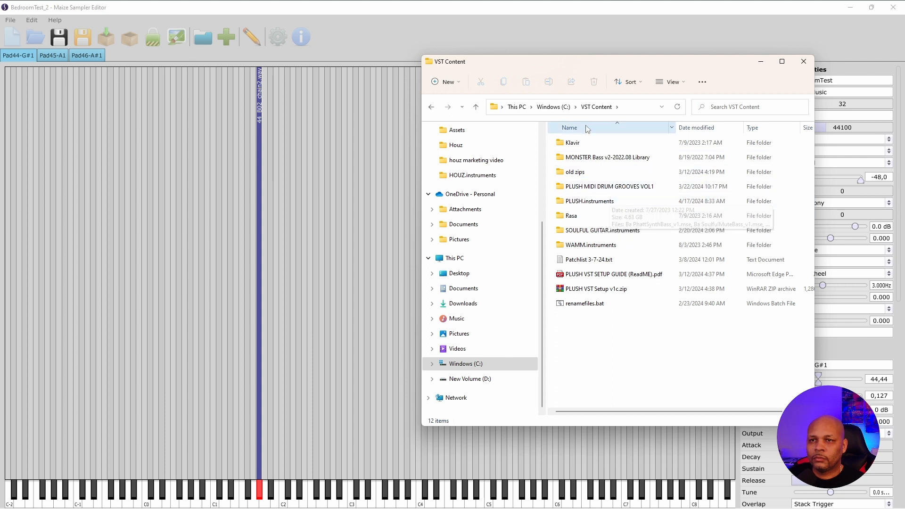
Step: Delete BedroomTest.mse from the HOUZ.instruments folder under VST PROJECTS\Houz and close the File Explorer window
left_click(486, 365)
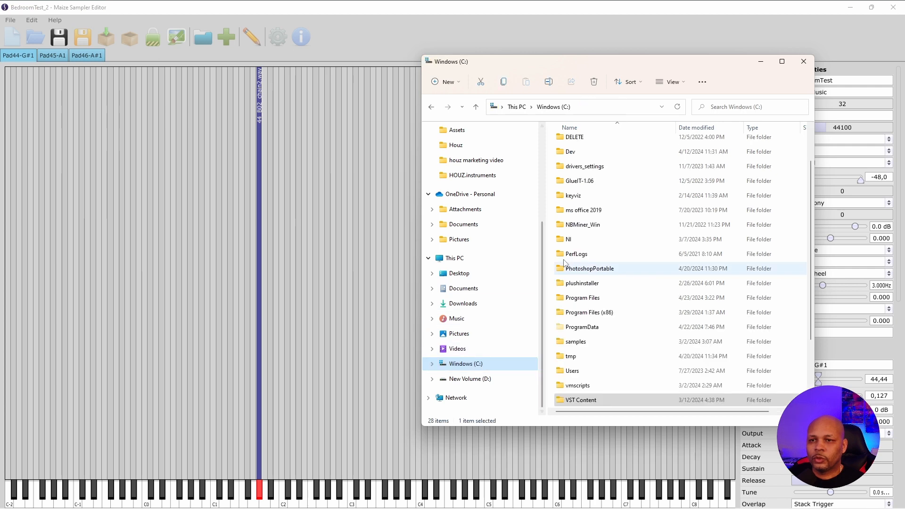
scroll(584, 377, "down", 1)
double_click(585, 374)
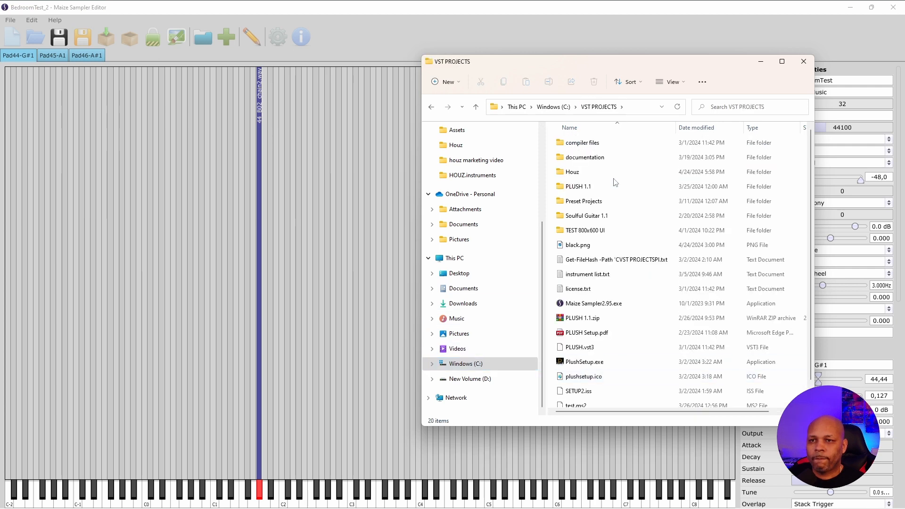
double_click(600, 173)
double_click(598, 161)
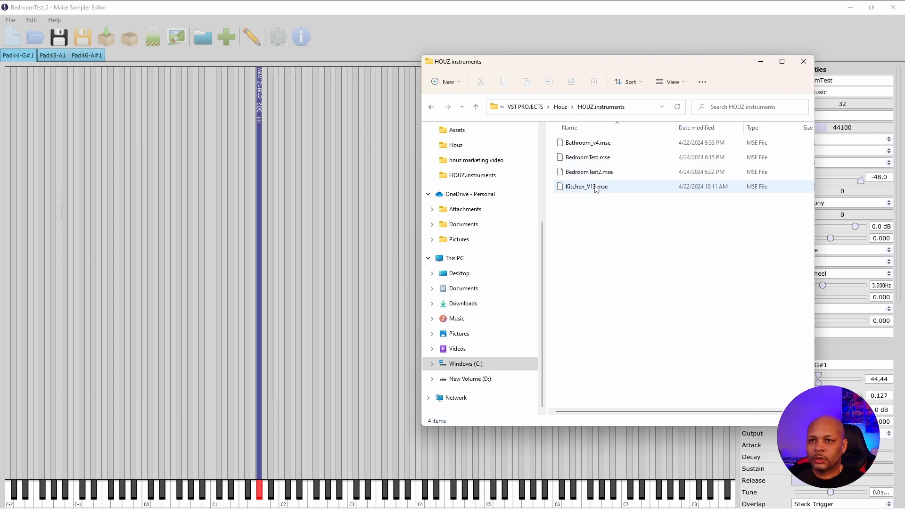
left_click(605, 158)
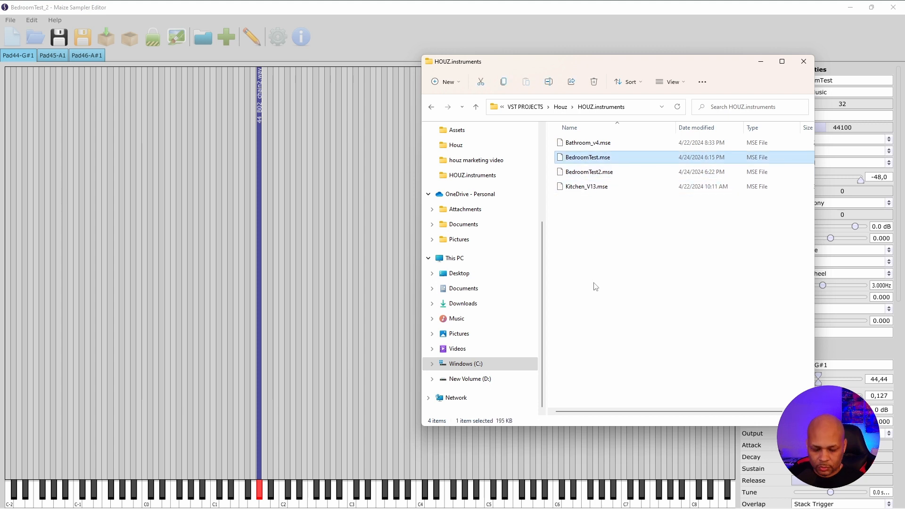
key("Delete")
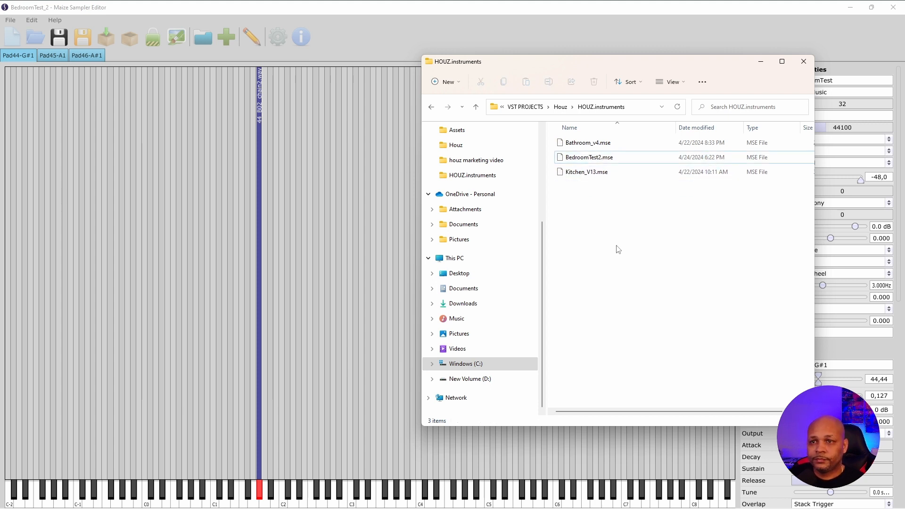
left_click(803, 62)
Step: Close the Player GUI Editor and the BedroomTest_2 window of Maize Sampler
left_click(850, 7)
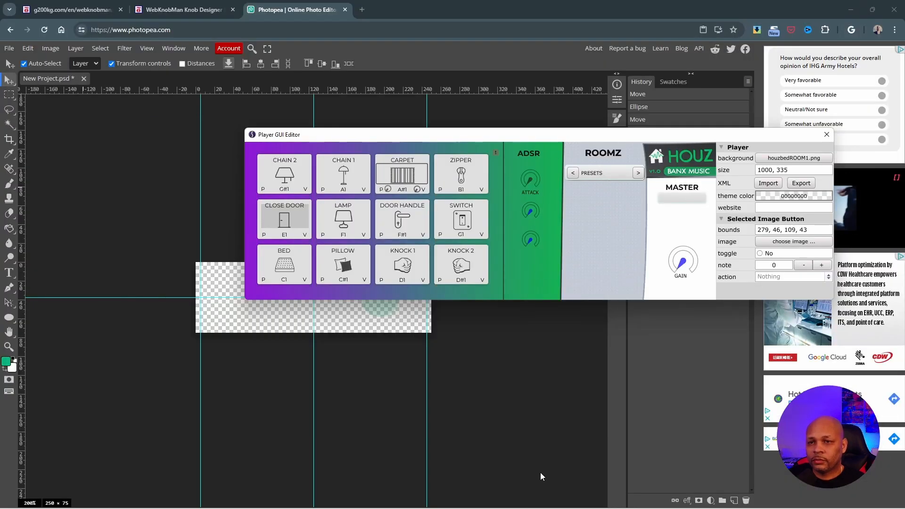
left_click(826, 135)
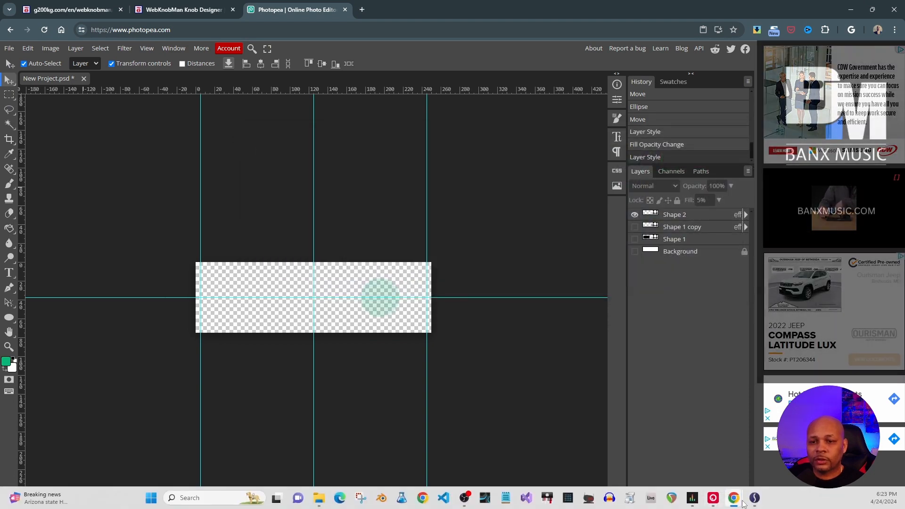
left_click(753, 498)
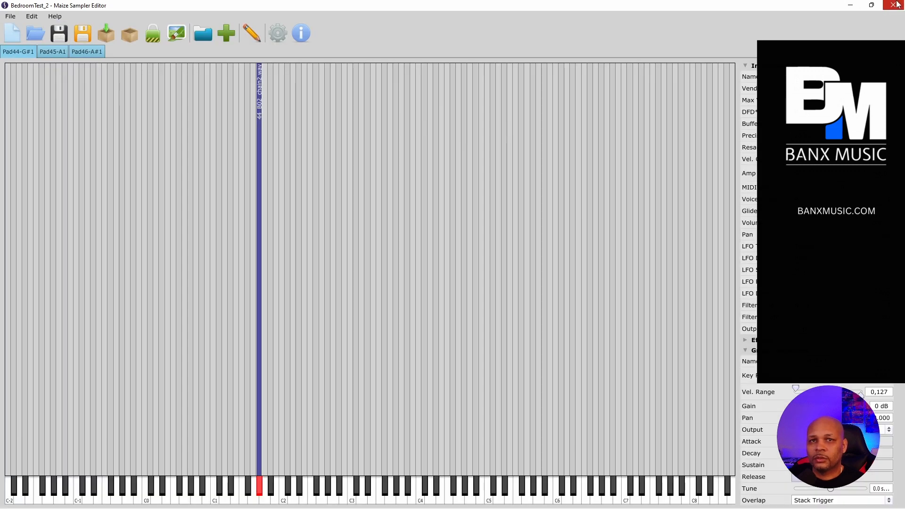
left_click(892, 4)
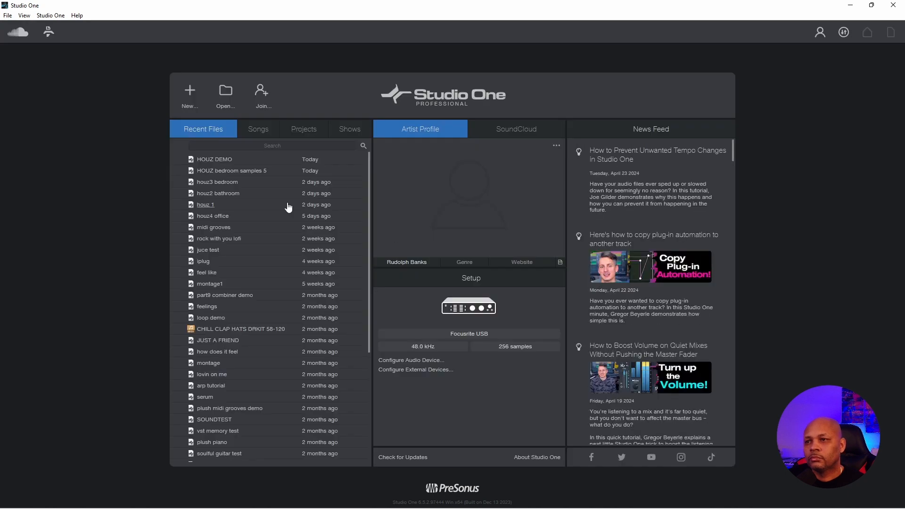
Step: Open the HOUZ DEMO song in Studio One and advance the HOUZ plugin from Bathroom to the next instrument
left_click(221, 160)
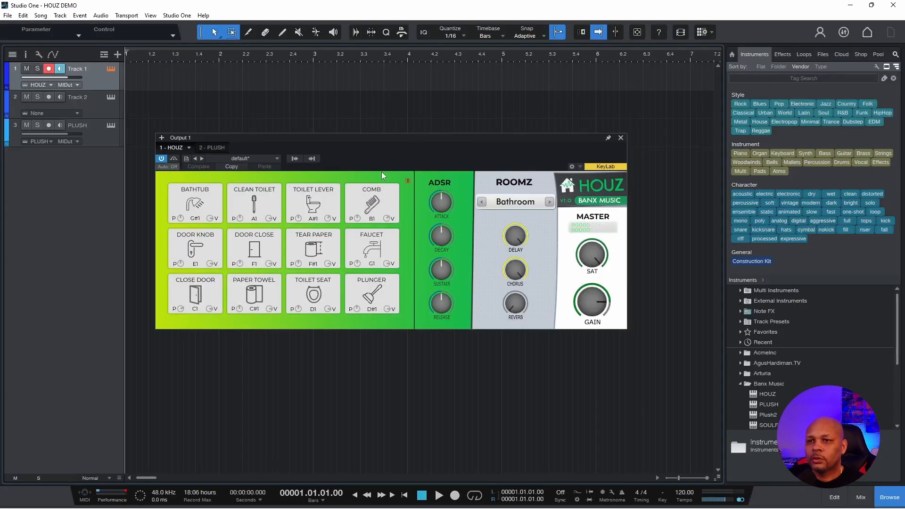
left_click(549, 203)
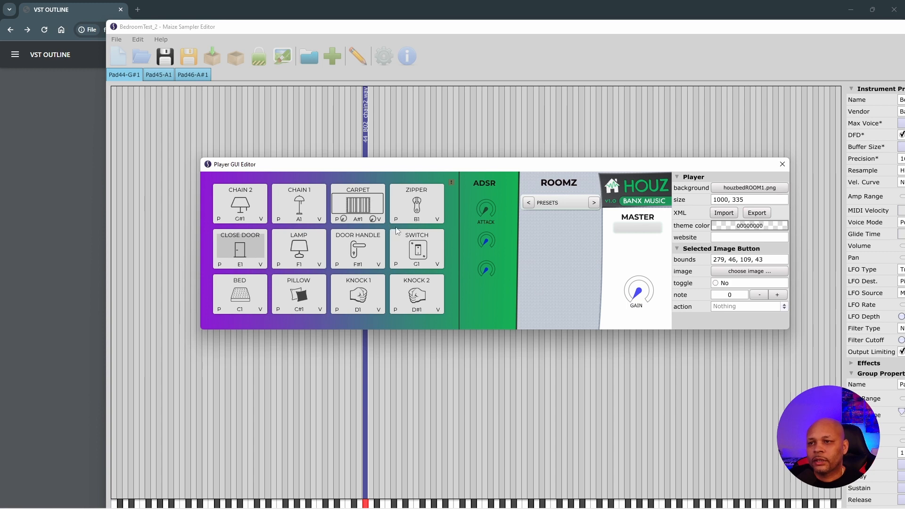
Step: Switch to Maize Sampler's Player GUI Editor and nudge the CARPET pad's image button to bounds 279, 48, 109, 43
left_click(245, 252)
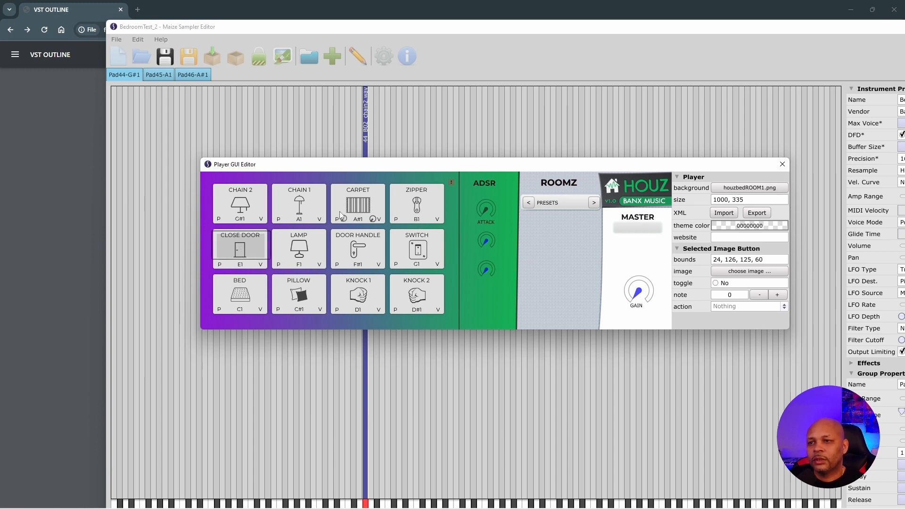
left_click(359, 211)
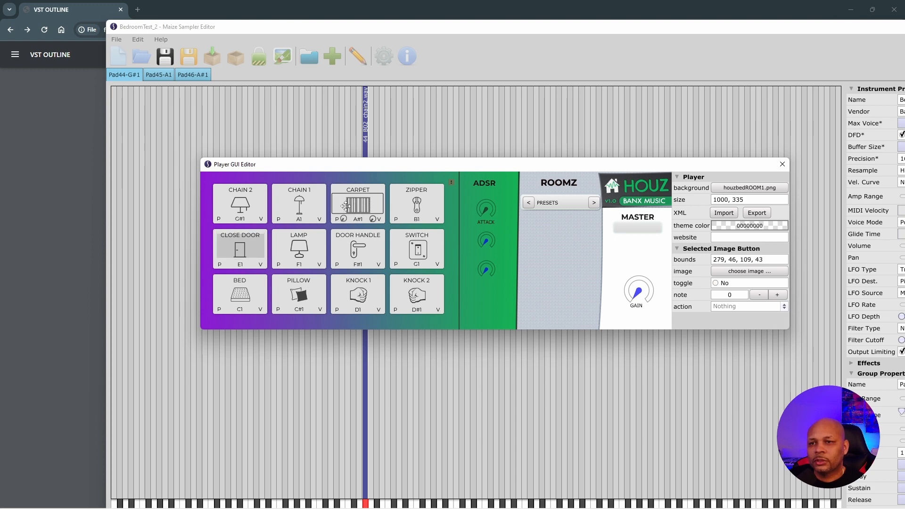
left_click_drag(356, 206, 357, 208)
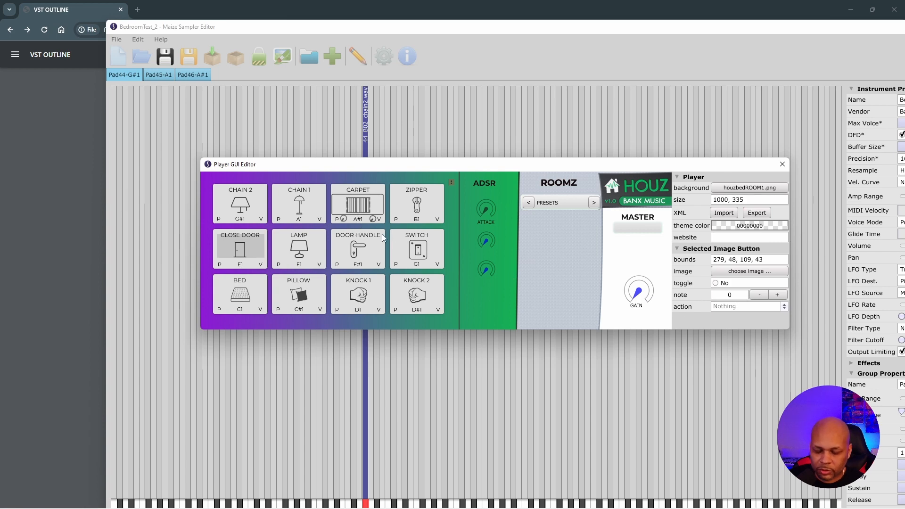
Step: Set the CARPET image button's note to 46 and its action to Trigger a note, and save the instrument
left_click(728, 294)
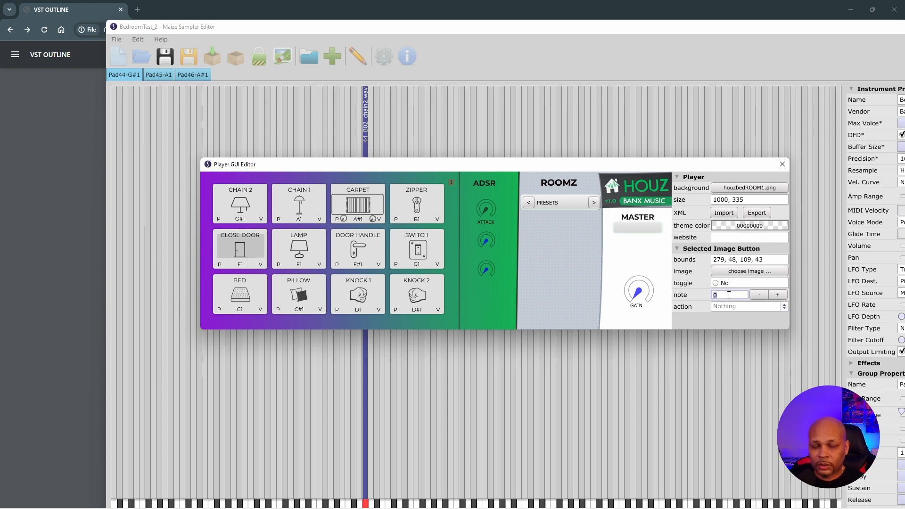
type("46")
key("Return")
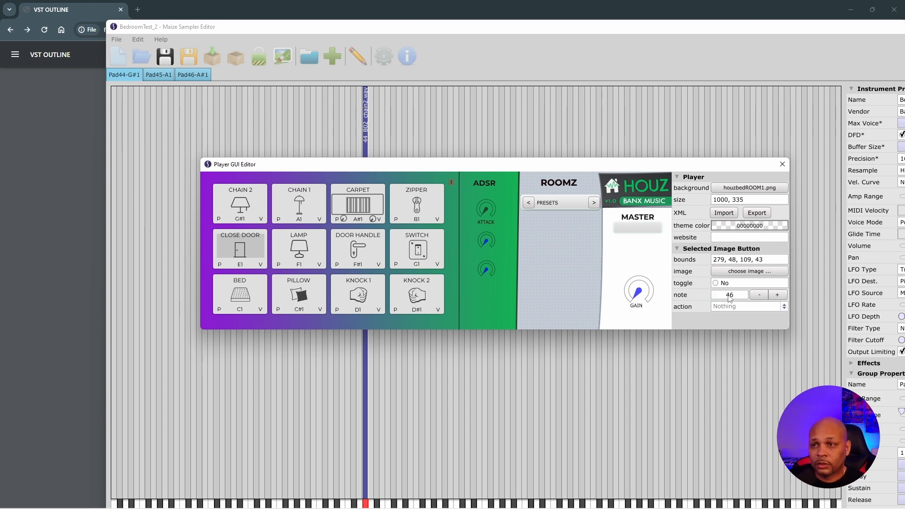
left_click(770, 307)
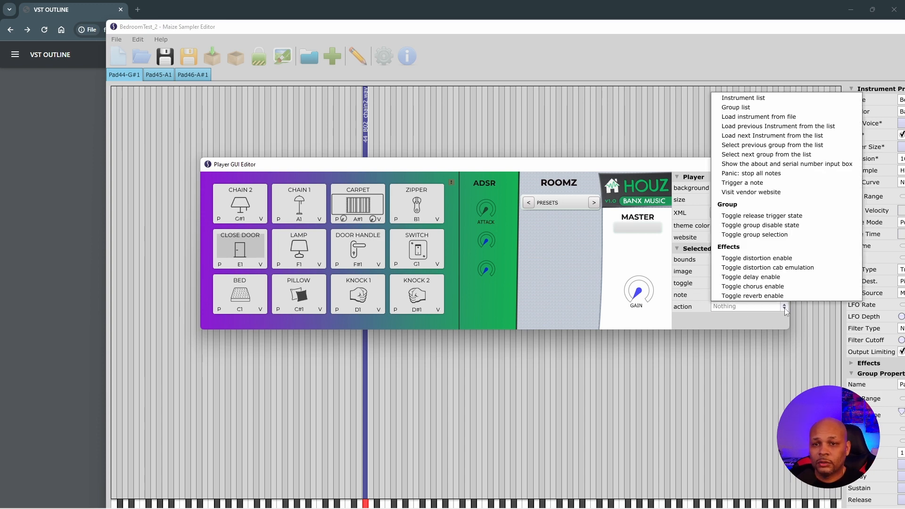
left_click(766, 184)
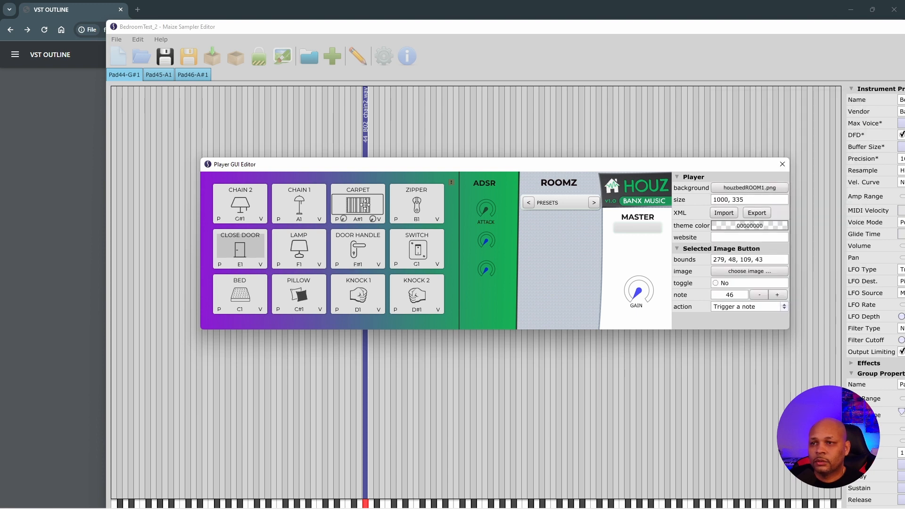
left_click(168, 62)
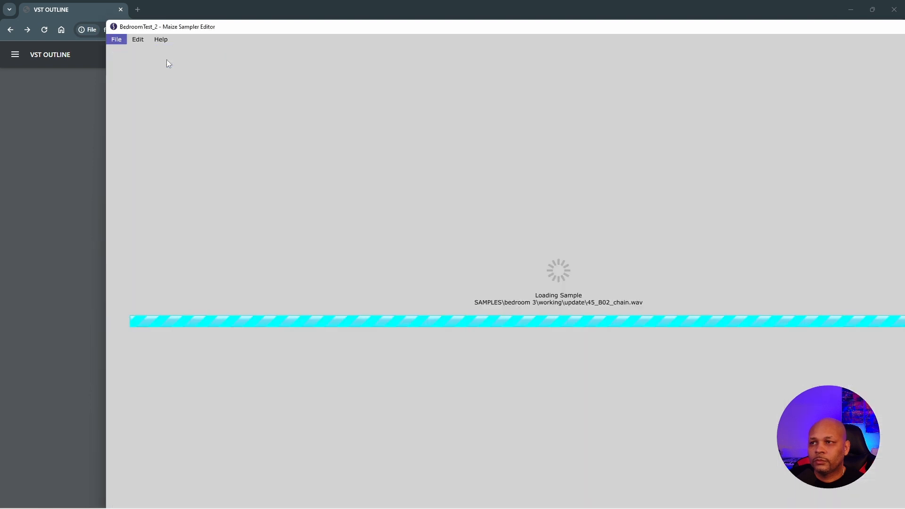
left_click(306, 62)
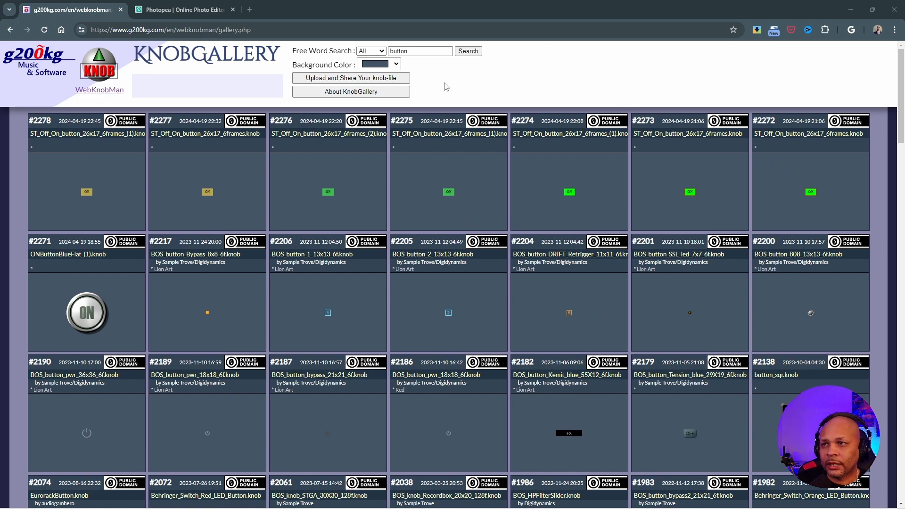
Step: In KnobGallery, find ST_button_Noisnet_30x33_6f.knob among the button designs and open it in WebKnobMan with its size and frame preferences displayed
scroll(637, 101, "down", 5)
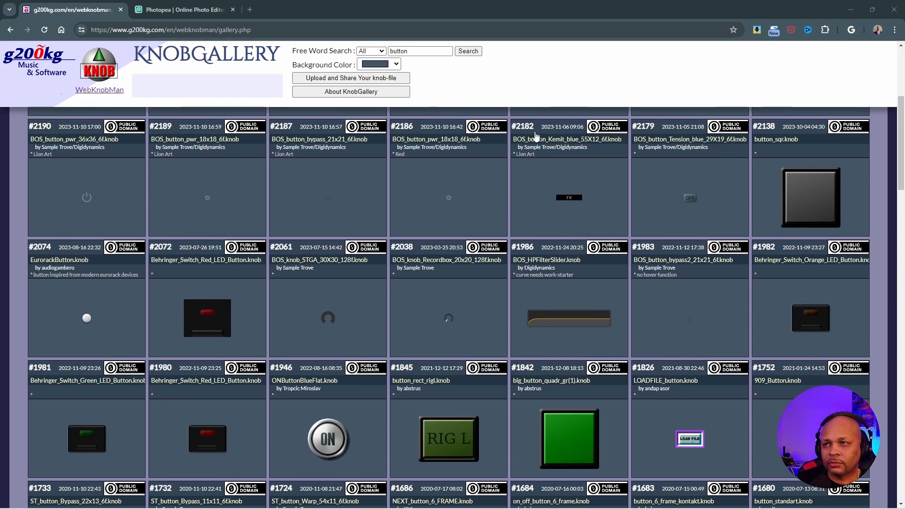
scroll(611, 222, "down", 4)
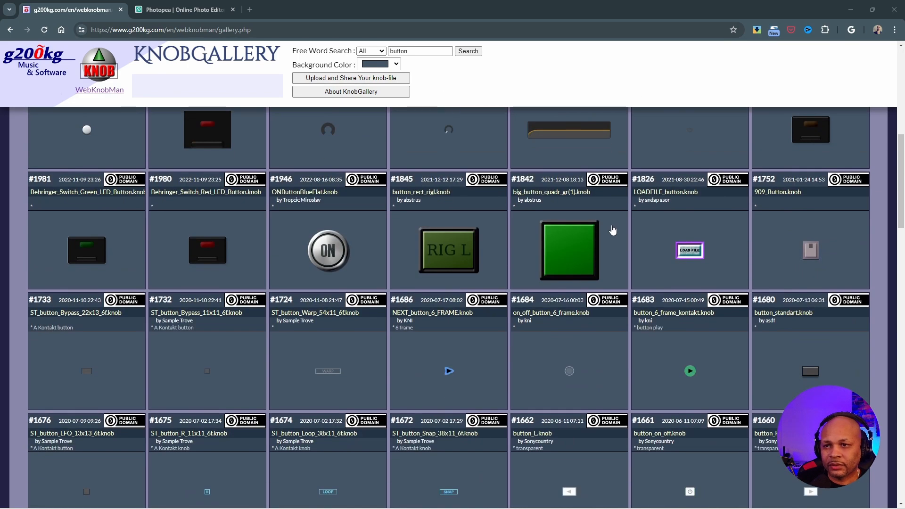
scroll(627, 325, "down", 5)
scroll(627, 328, "down", 2)
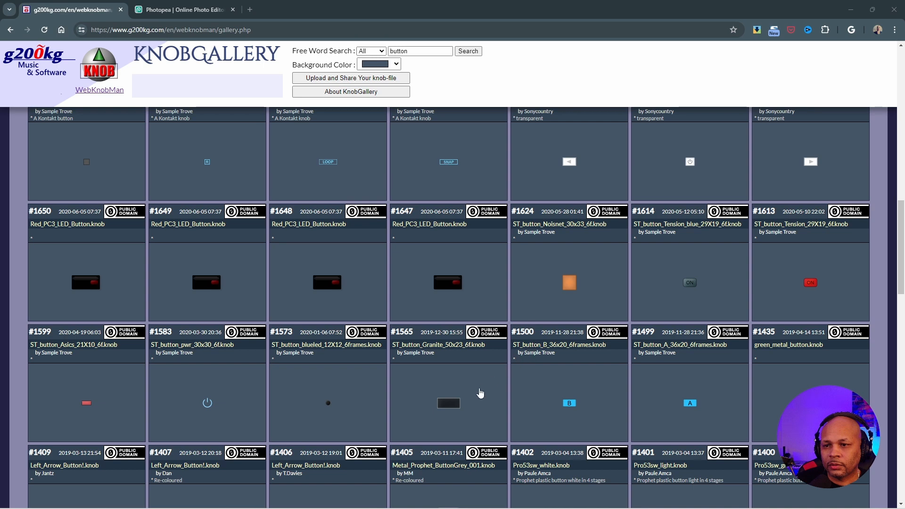
left_click(554, 296)
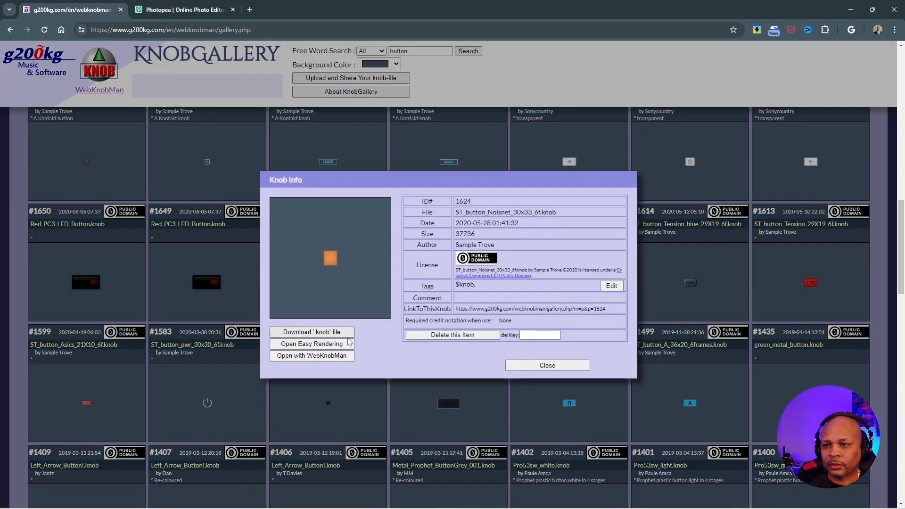
left_click(337, 356)
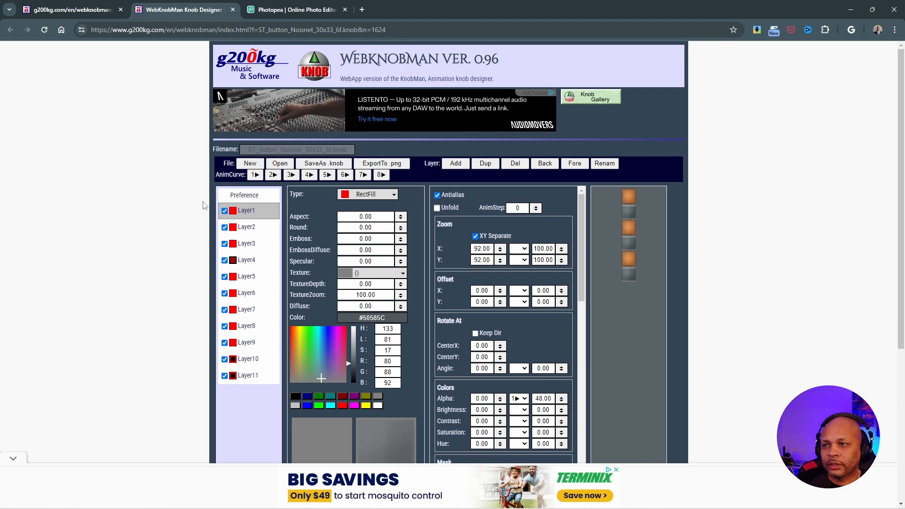
left_click(245, 197)
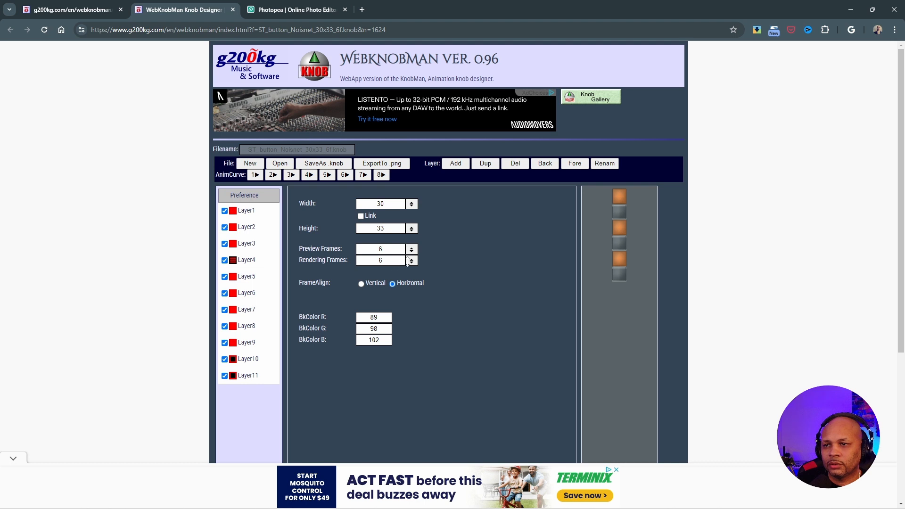
Step: Set both the preview frames and the rendering frames of the button design to 2
double_click(380, 249)
type("2")
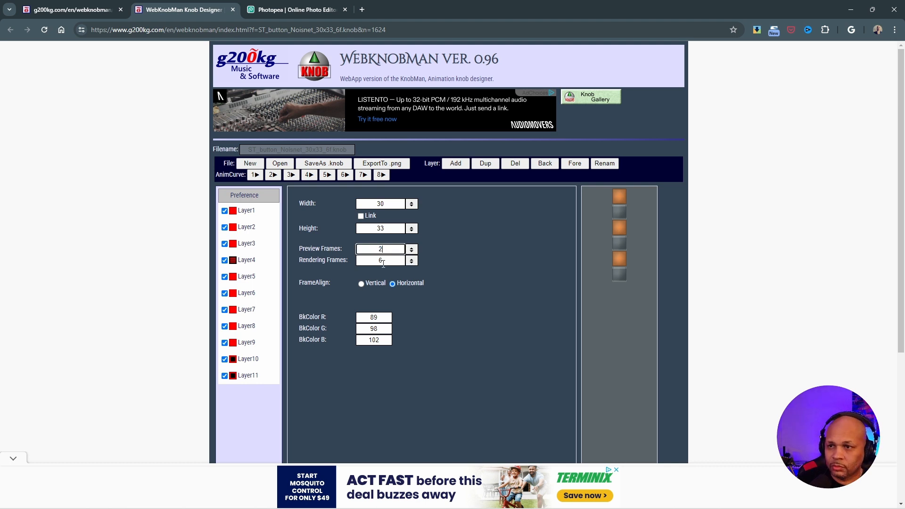
double_click(379, 261)
left_click(473, 256)
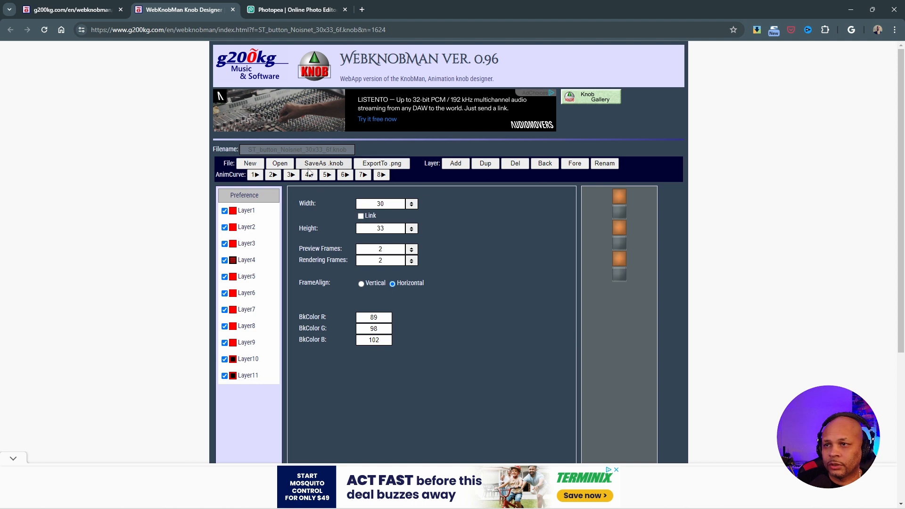
Step: Preview the two-frame button's PNG export, then return to the designer and dismiss the advertisement
left_click(246, 212)
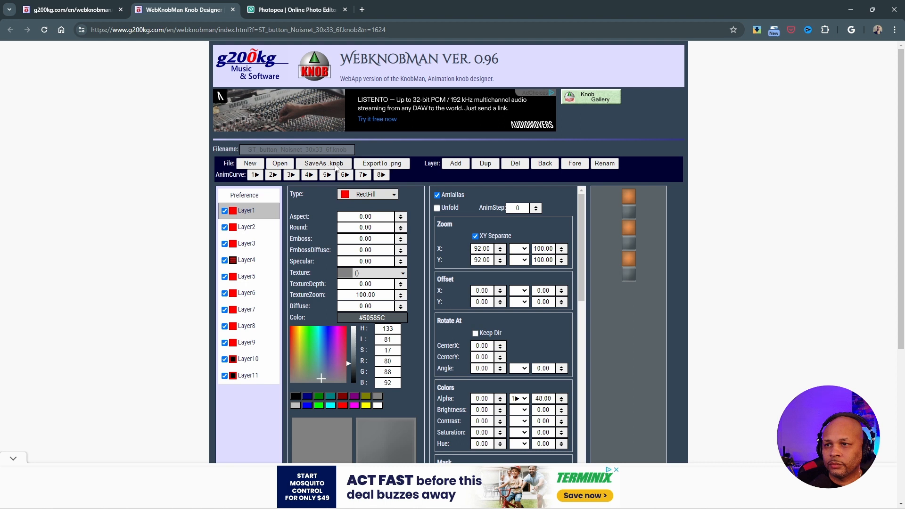
left_click(376, 165)
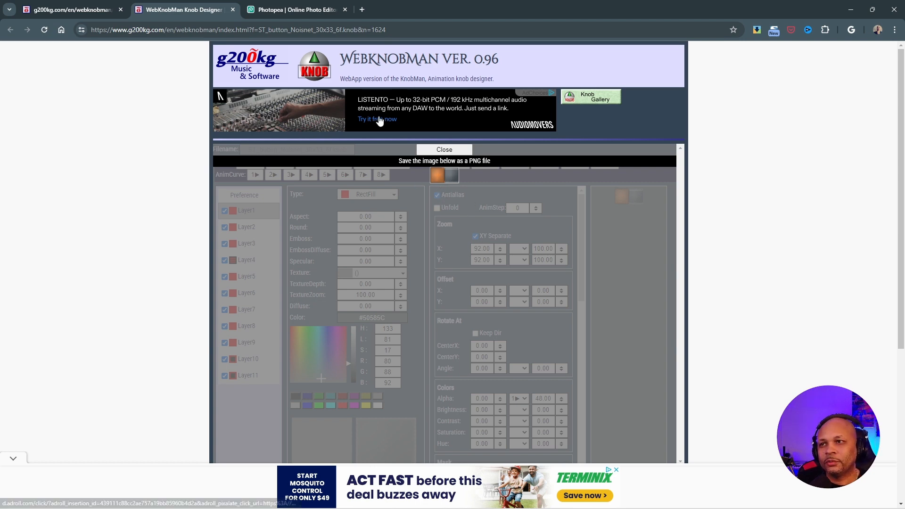
left_click(294, 10)
left_click(208, 10)
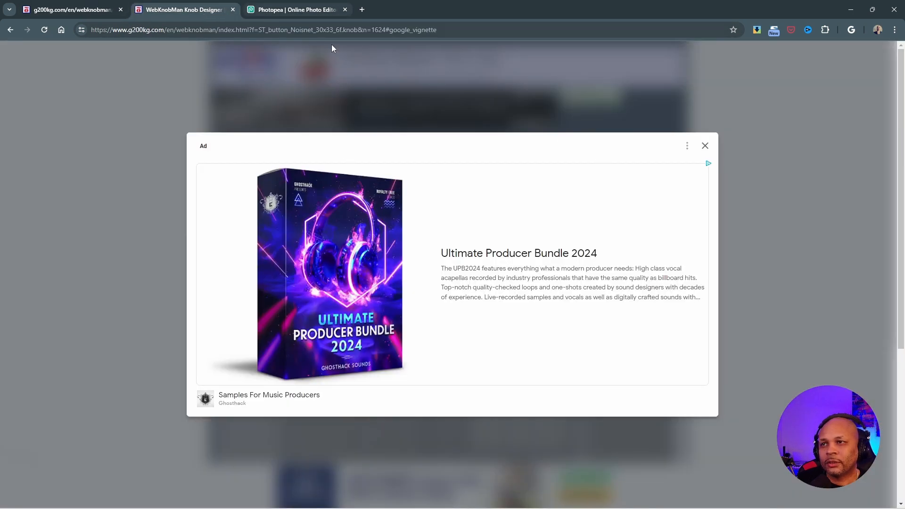
left_click(704, 146)
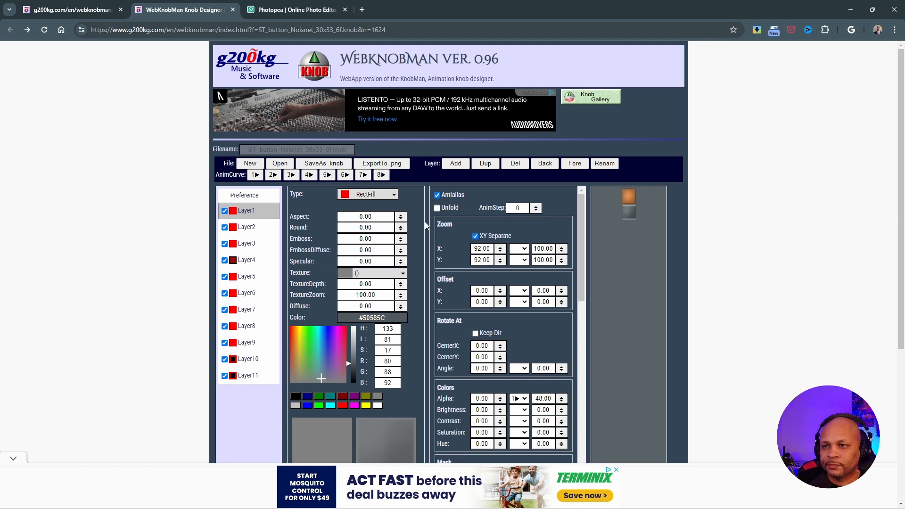
Step: Toggle Layer1 and Layer5 through Layer11 off and on to examine what each contributes to the button
left_click(225, 211)
left_click(225, 211)
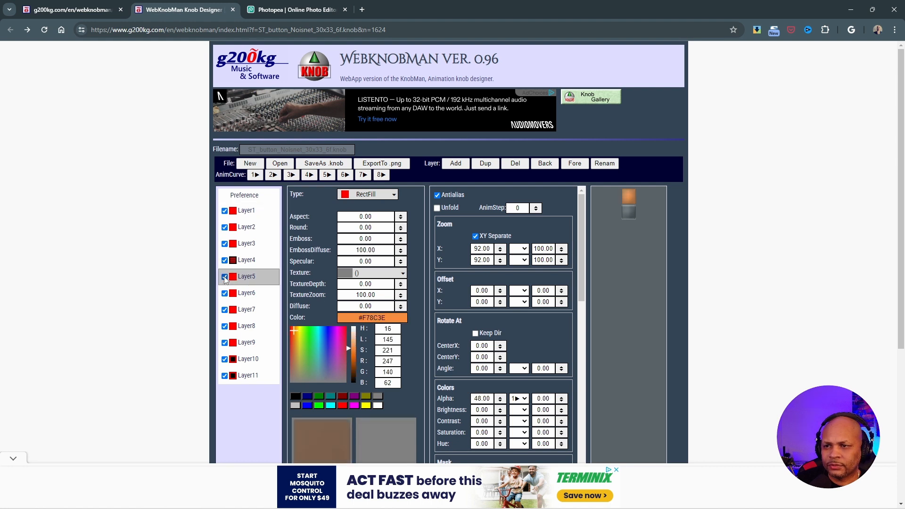
left_click(224, 277)
left_click(225, 294)
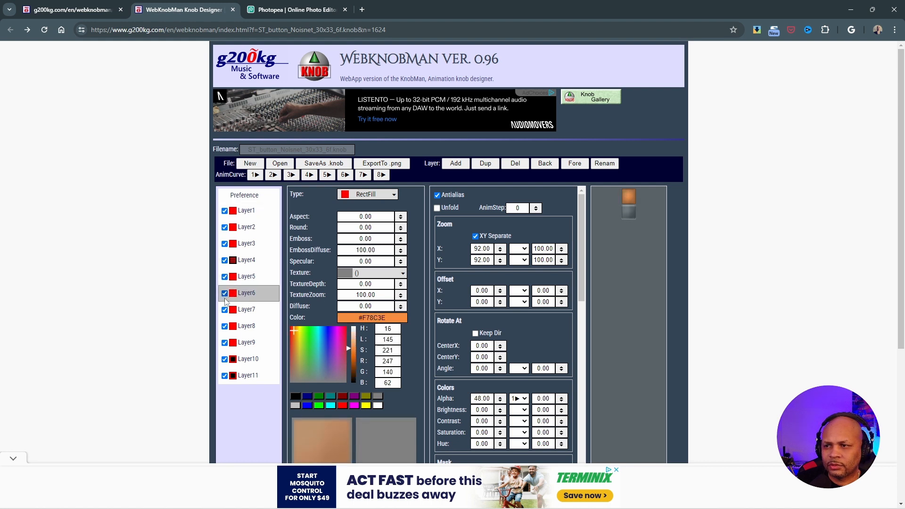
left_click(224, 310)
left_click(225, 326)
left_click(225, 327)
left_click(225, 343)
left_click(224, 343)
left_click(225, 360)
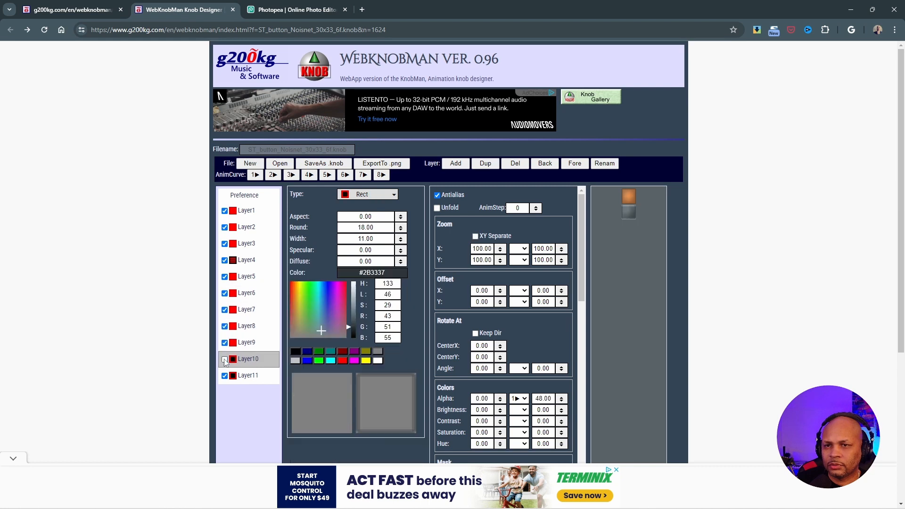
left_click(225, 376)
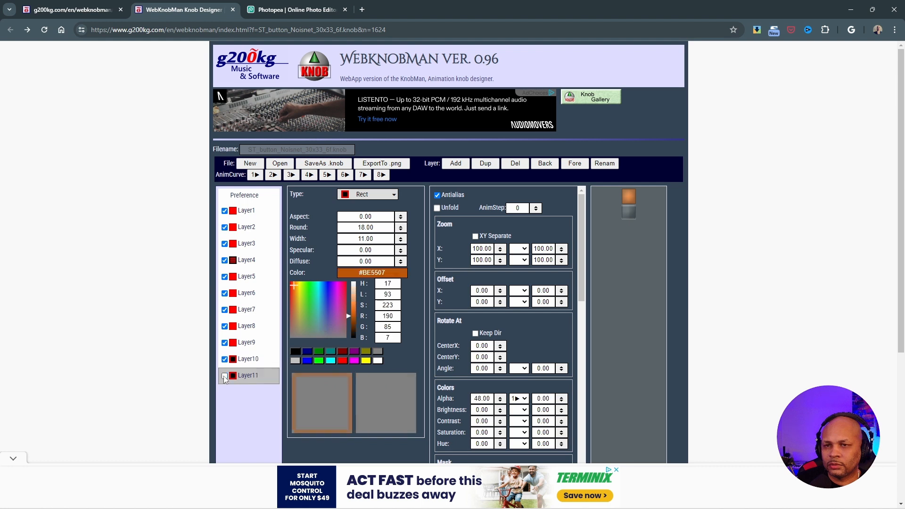
Step: Hide all eleven layers of the button design, Layer1 through Layer11
left_click(224, 278)
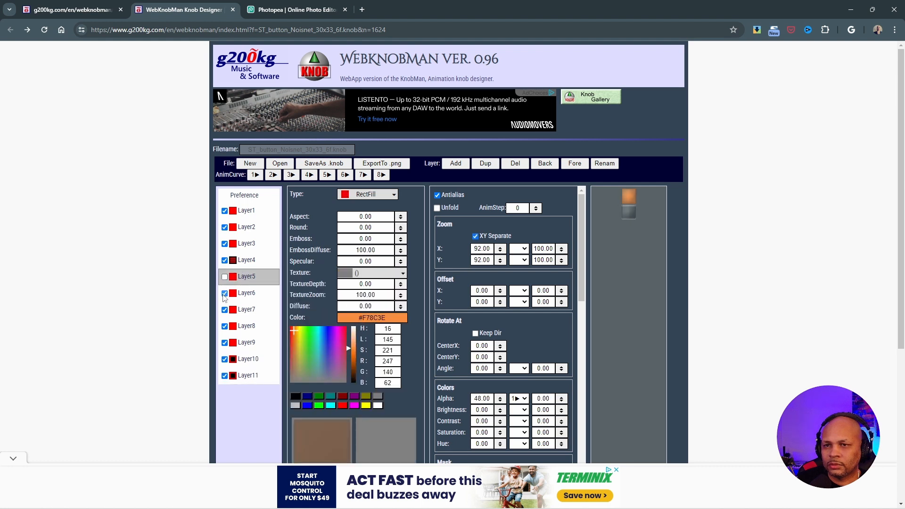
left_click(224, 294)
left_click(225, 259)
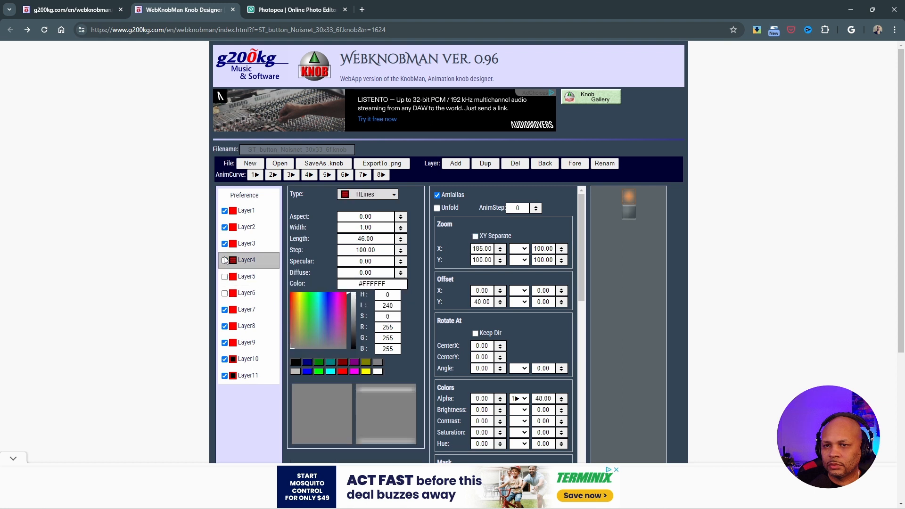
left_click(224, 244)
left_click(224, 227)
left_click(224, 210)
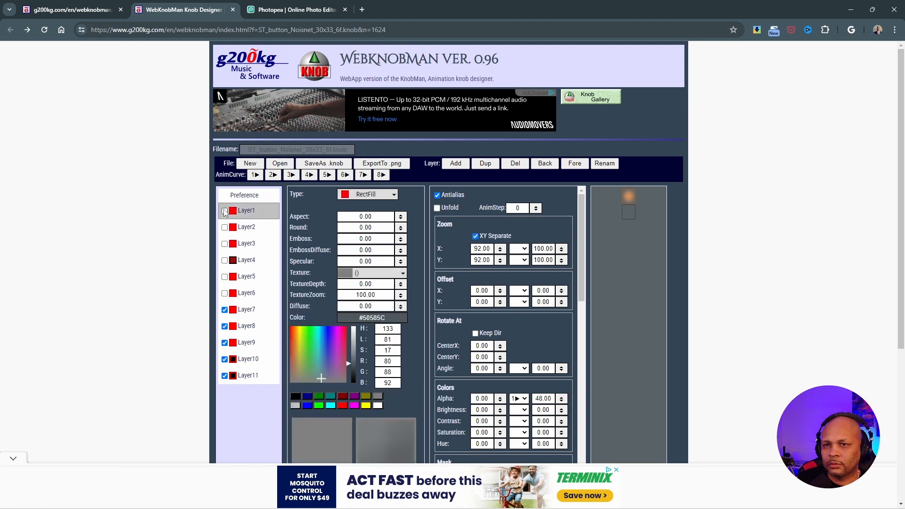
left_click(224, 309)
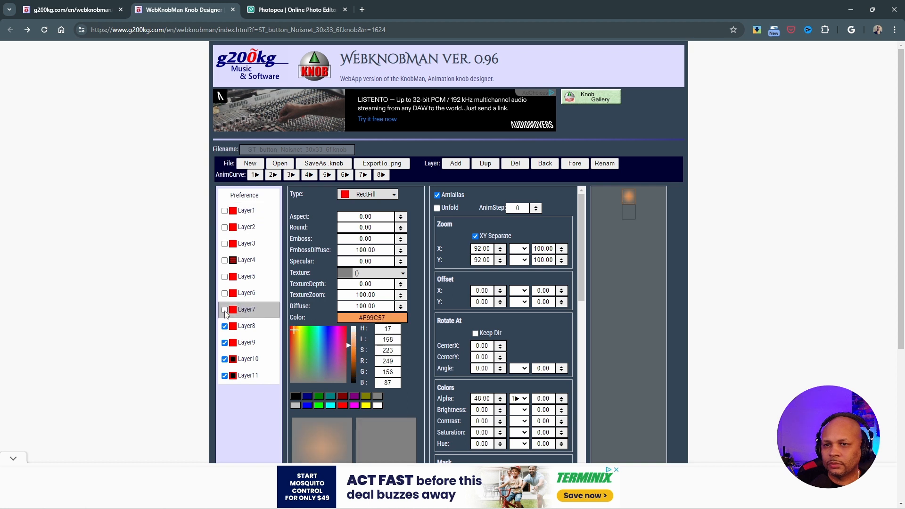
left_click(225, 327)
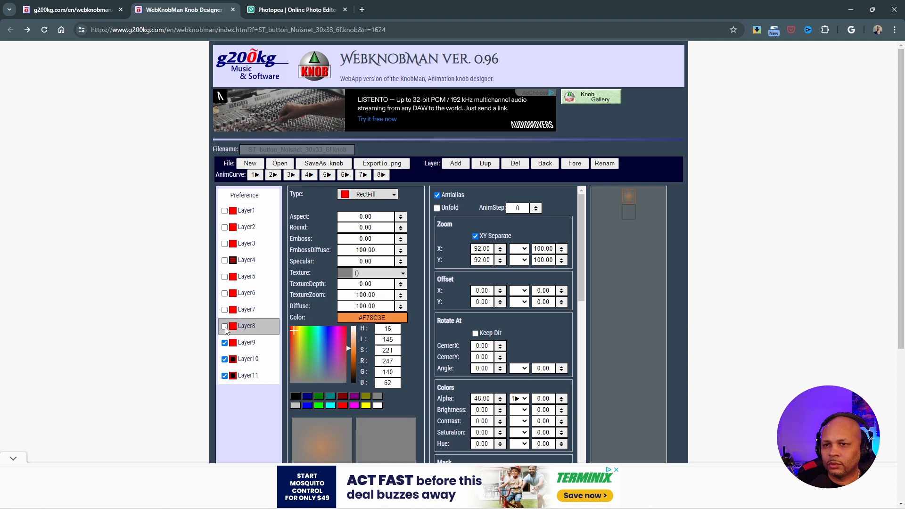
left_click(225, 344)
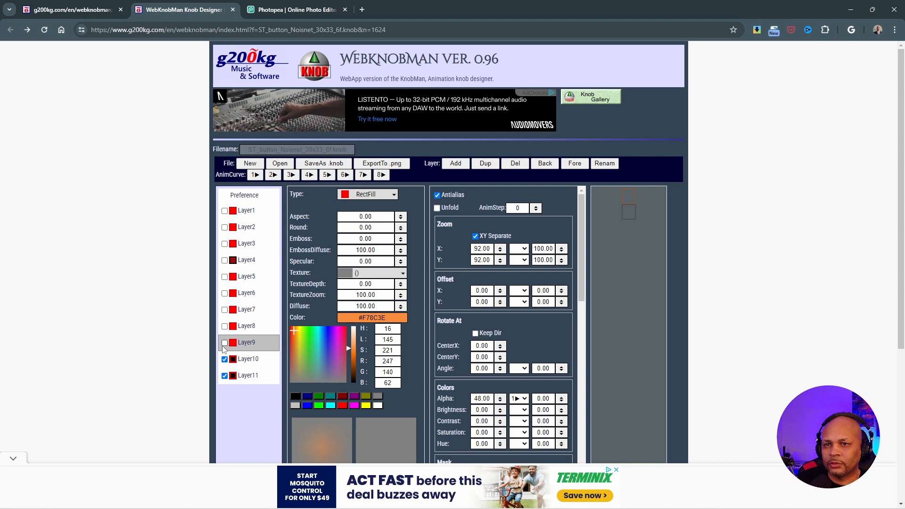
left_click(225, 359)
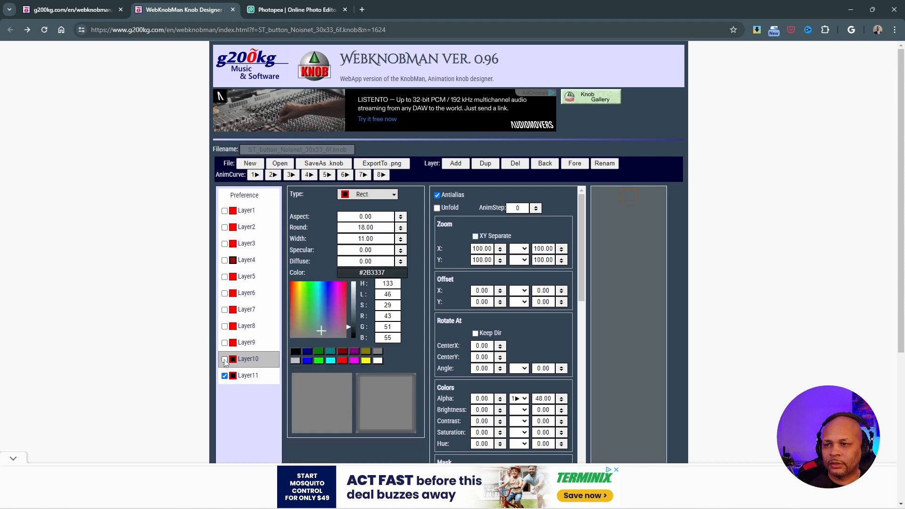
left_click(224, 377)
Step: Briefly show Layer10 and Layer11, then Layer7, Layer8, Layer4 and Layer3 one at a time, to examine their appearance in the frames
left_click(225, 359)
left_click(224, 375)
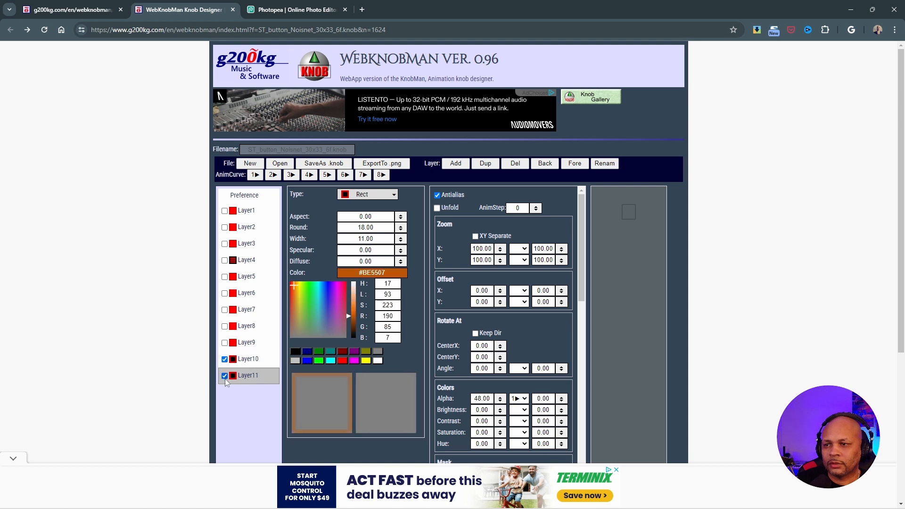
left_click(225, 359)
left_click(224, 375)
left_click(225, 311)
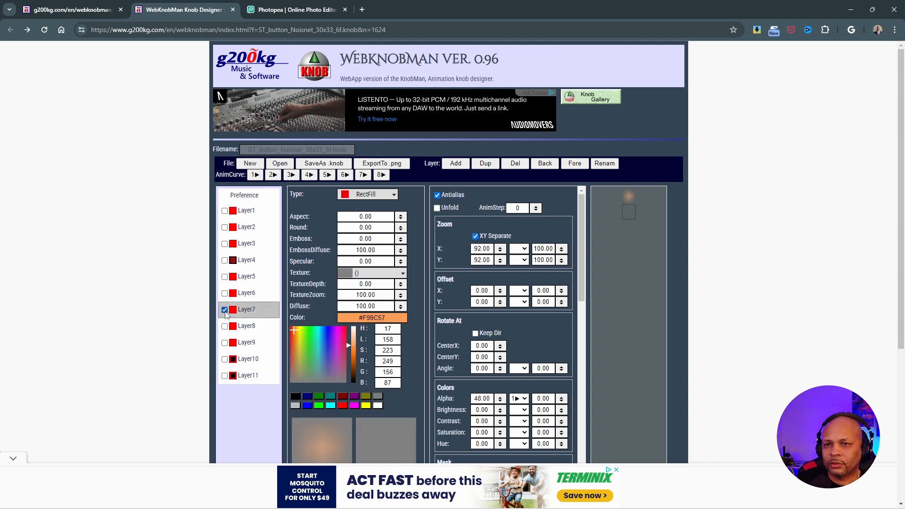
left_click(224, 311)
left_click(224, 327)
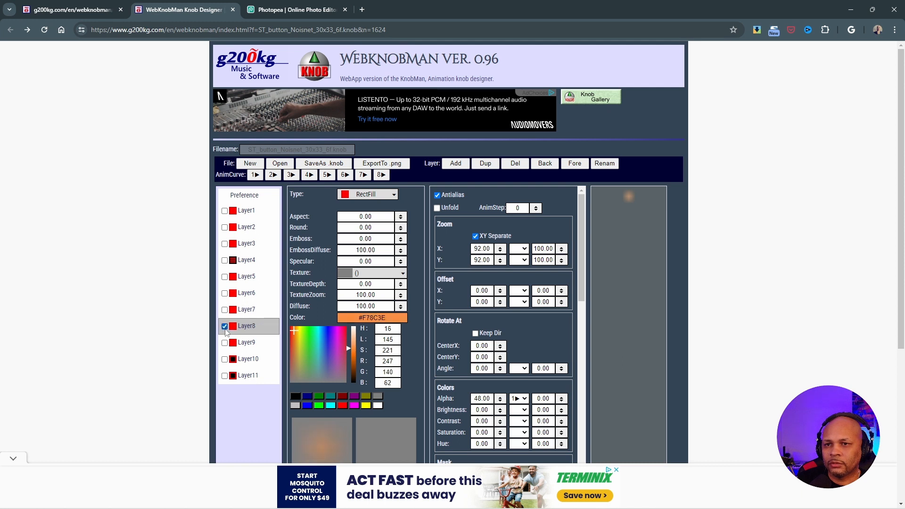
left_click(225, 326)
left_click(225, 260)
left_click(225, 260)
left_click(225, 244)
left_click(224, 244)
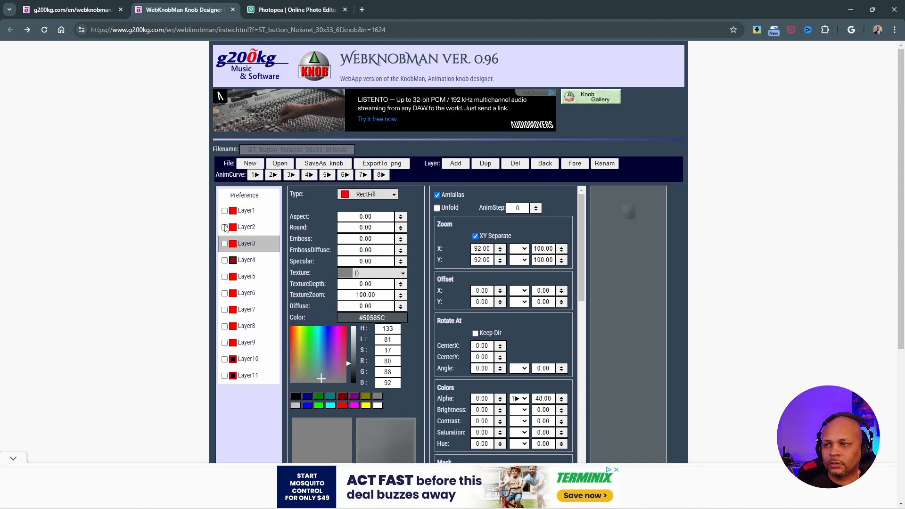
Step: Display only Layer2, preview its PNG export, and pick a different fill colour for the layer
left_click(224, 227)
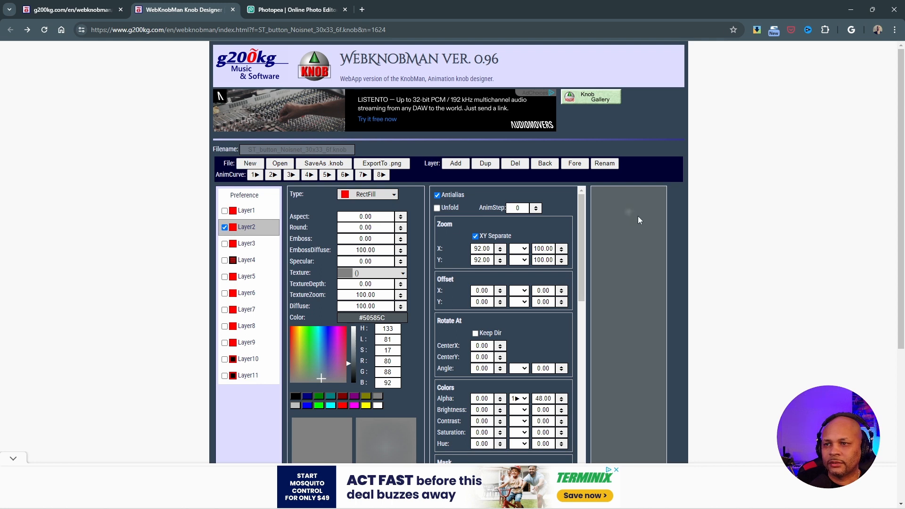
left_click(382, 163)
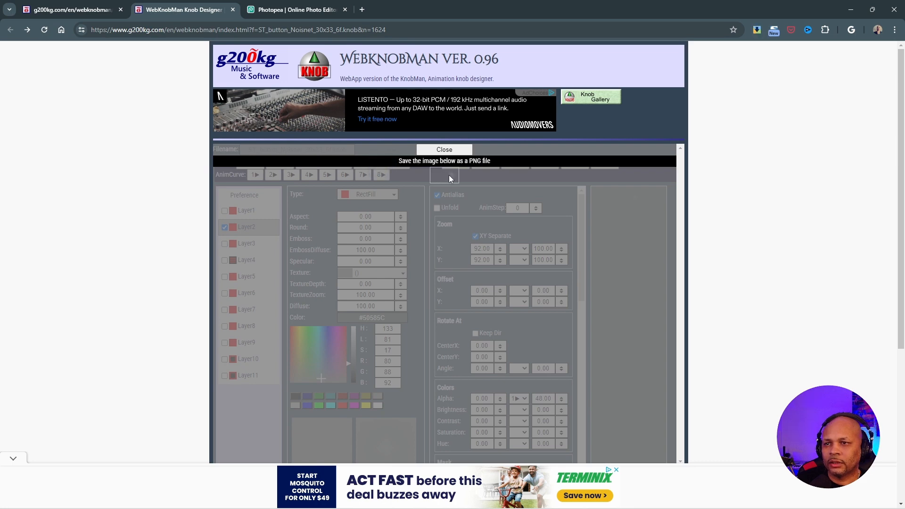
left_click(446, 150)
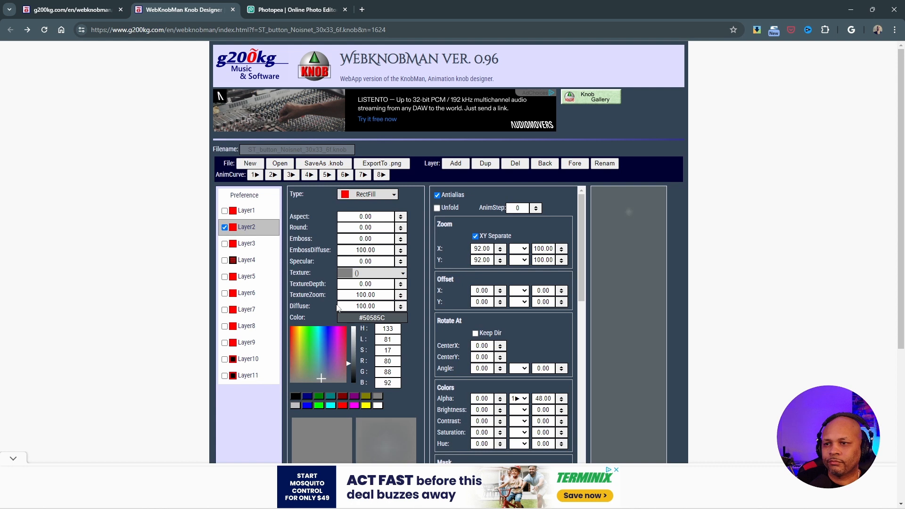
left_click_drag(322, 377, 305, 334)
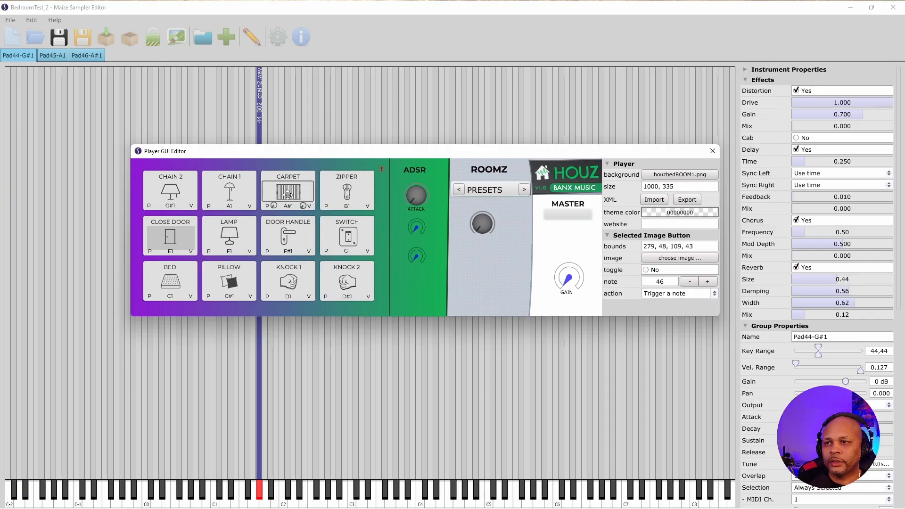
Step: In Maize Sampler's Player GUI Editor, add an image button on the CARPET pad using ST_button_Noisnet_30x33_6f (2).png from Downloads
left_click(231, 193)
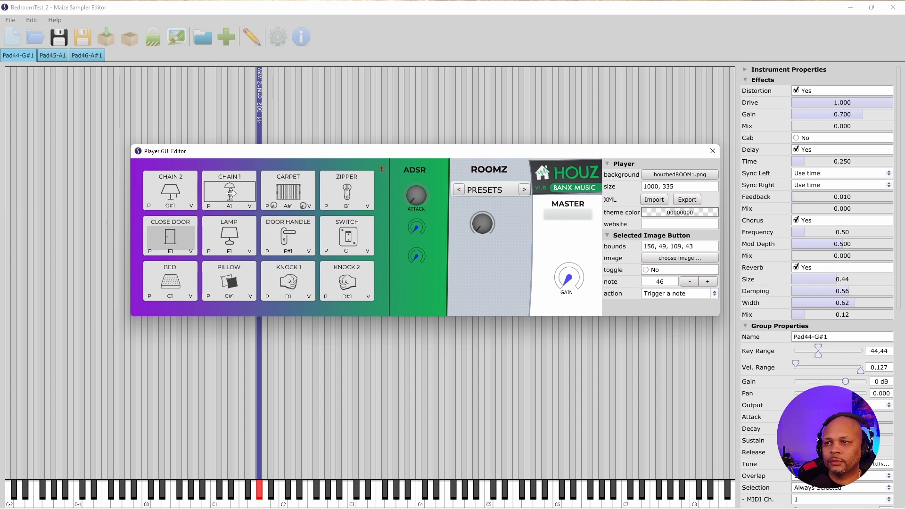
right_click(282, 195)
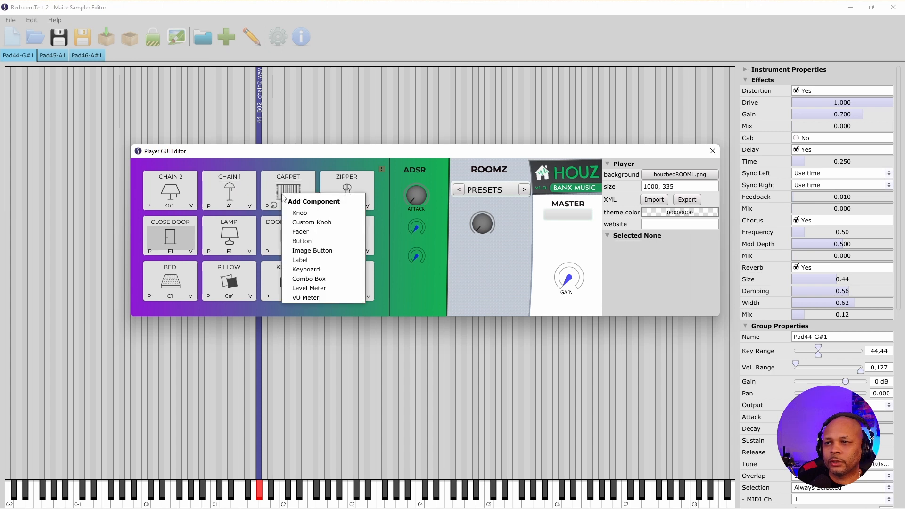
left_click(312, 250)
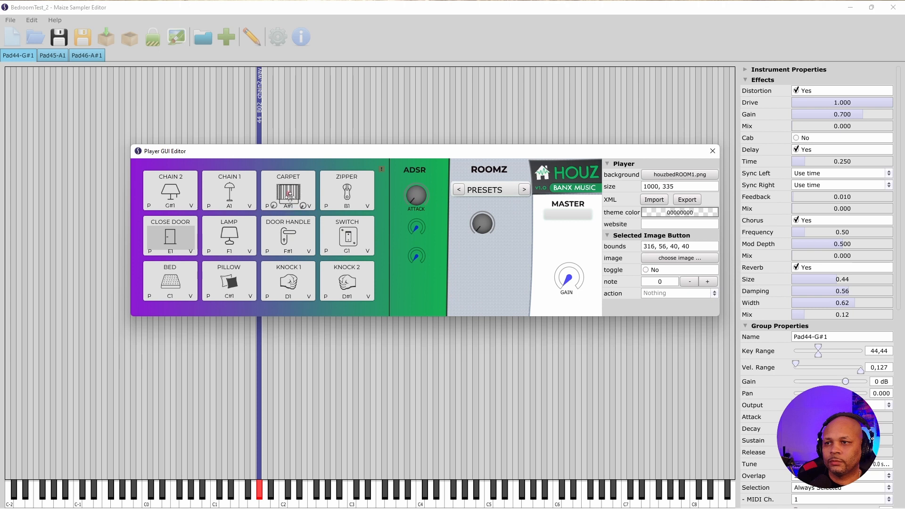
left_click(702, 257)
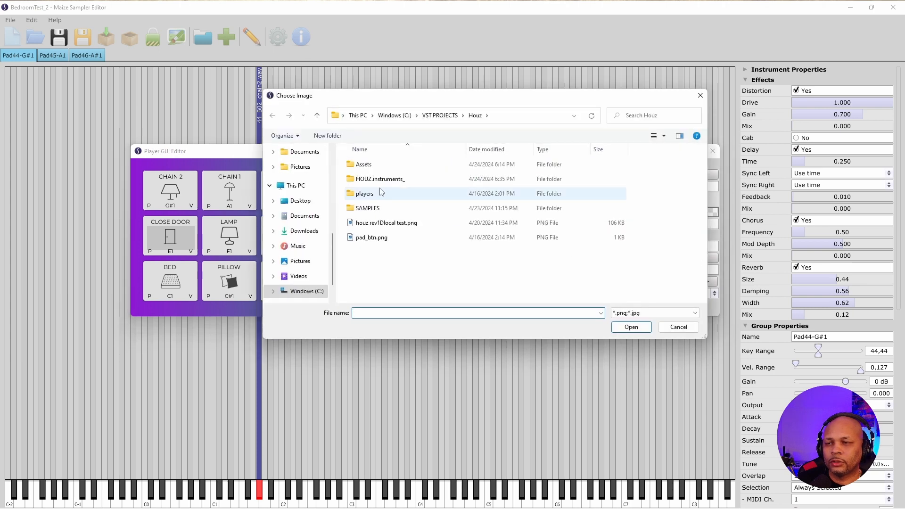
left_click(313, 235)
left_click(358, 166)
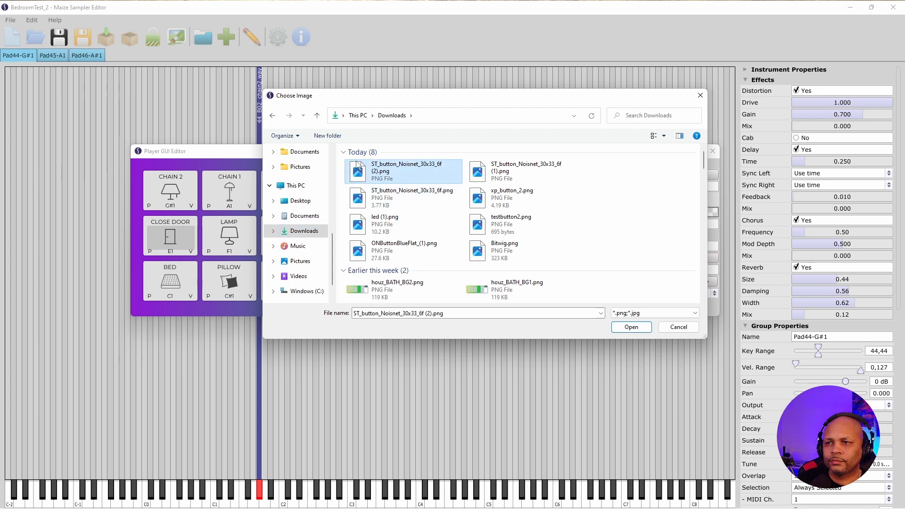
left_click(631, 327)
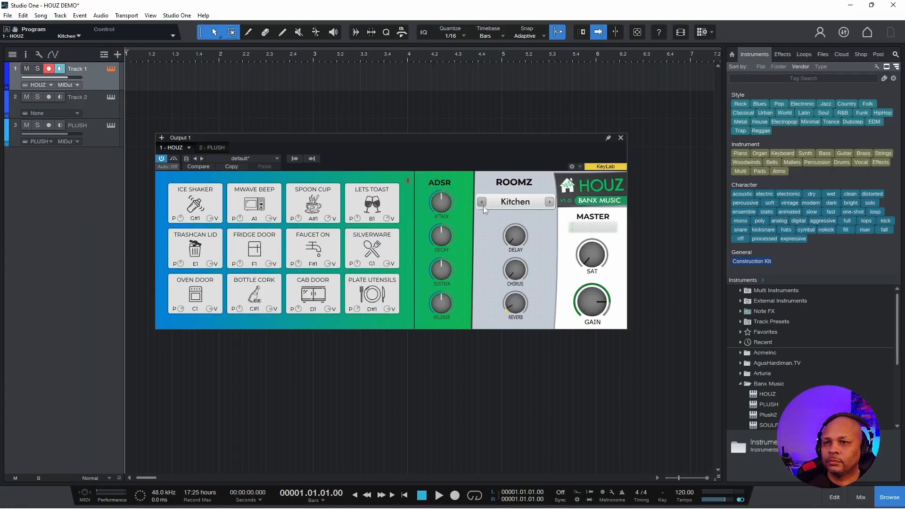
Step: Switch to Studio One and step the HOUZ plugin from Kitchen back to the previous instrument
left_click(482, 203)
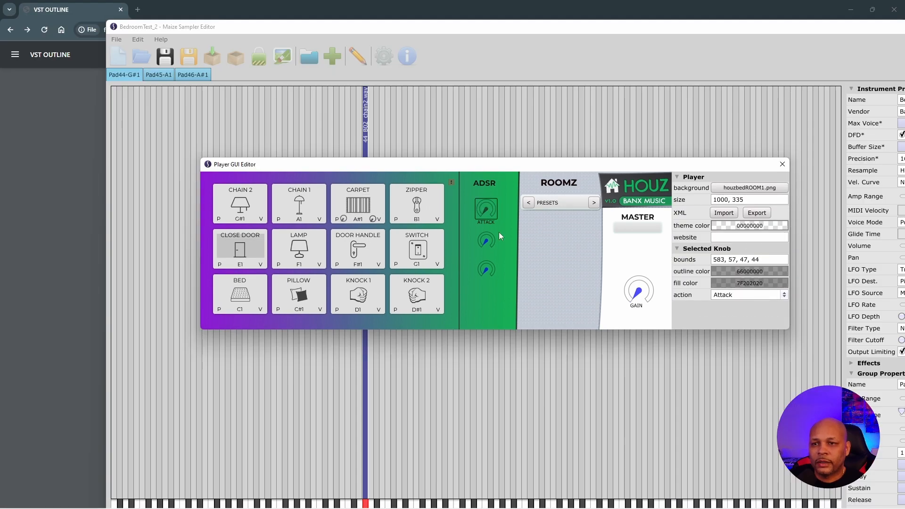
Step: Add a custom knob in the ROOMZ area using BOS_knob_Bitwig_55x55_yellow.png from the Assets folder
right_click(528, 241)
left_click(497, 272)
right_click(535, 250)
left_click(567, 251)
left_click(538, 254)
left_click(747, 271)
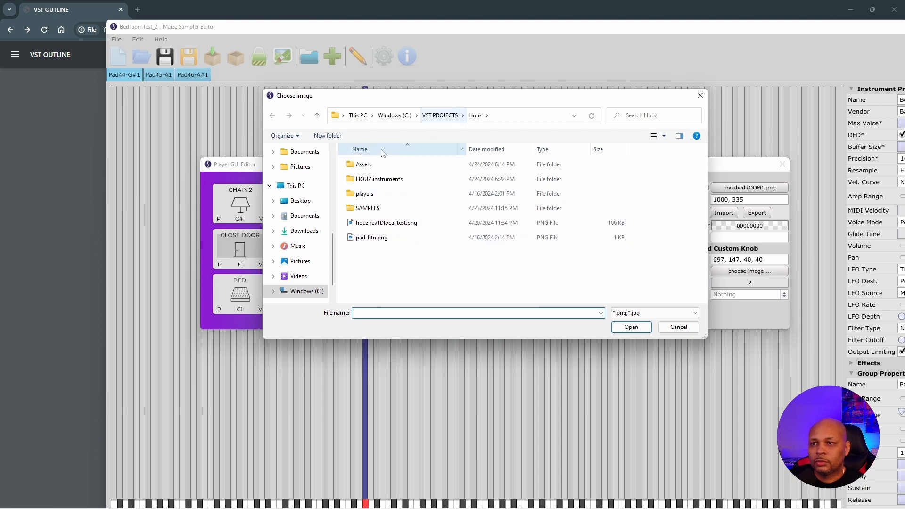
double_click(369, 163)
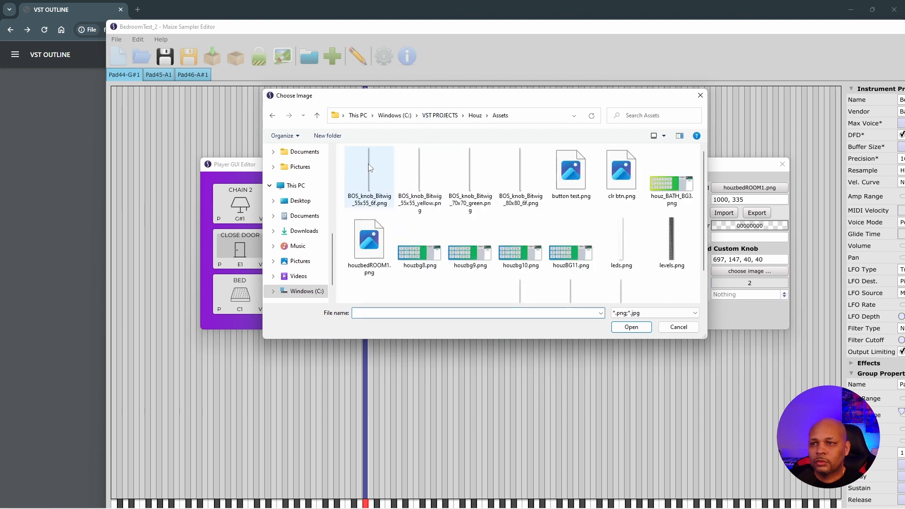
left_click(535, 204)
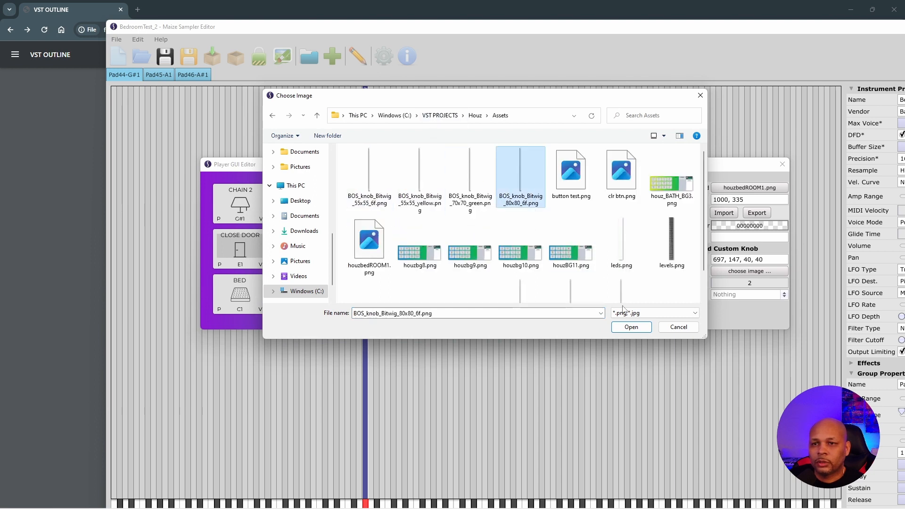
left_click(434, 182)
key("Return")
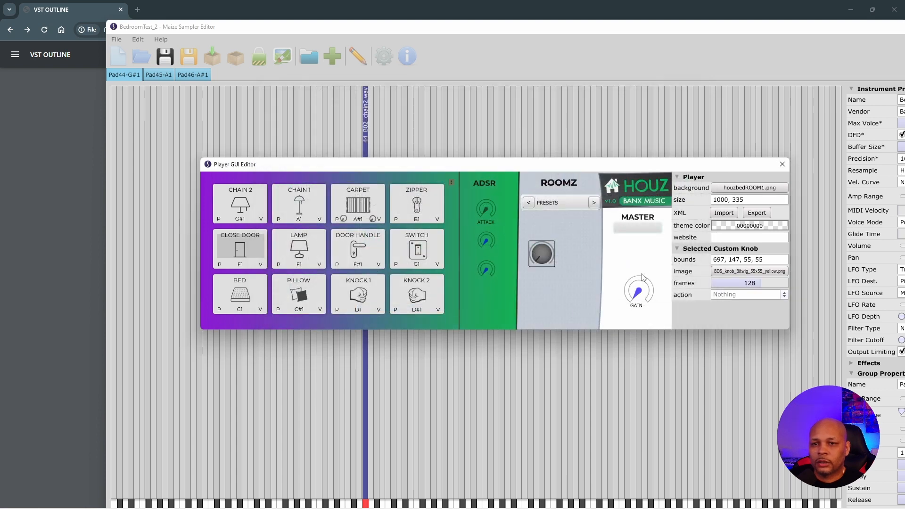
Step: Assign the group Attack action to the new custom knob and confirm the groups it controls
left_click(784, 297)
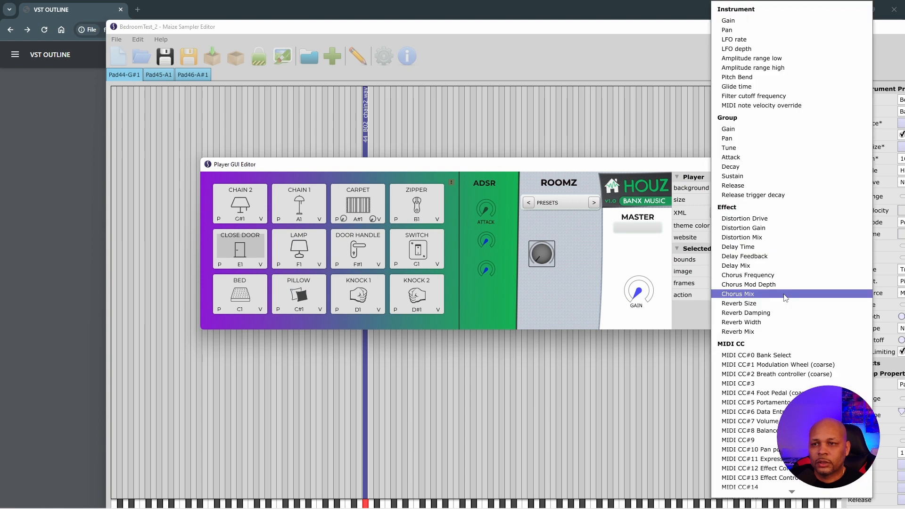
left_click(781, 158)
left_click(749, 341)
left_click(734, 380)
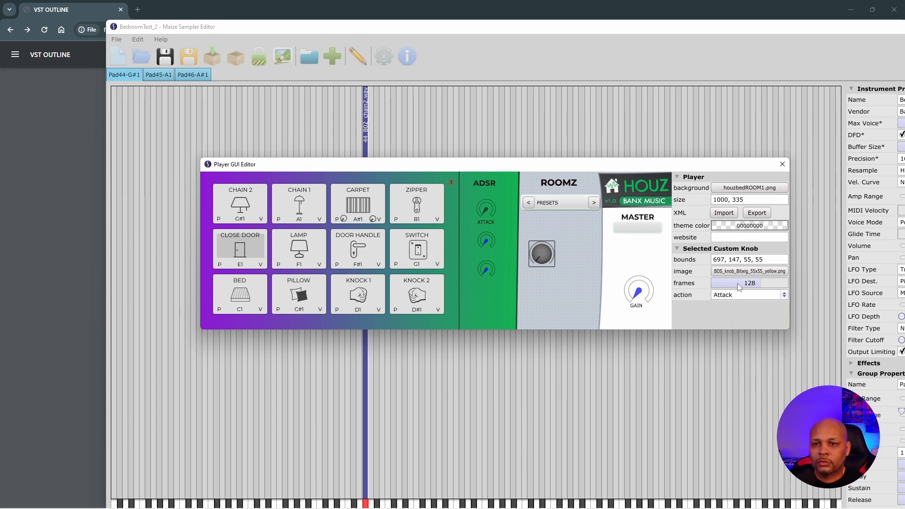
Step: Try the group Tune action on the custom knob, and return it to Attack
left_click(781, 297)
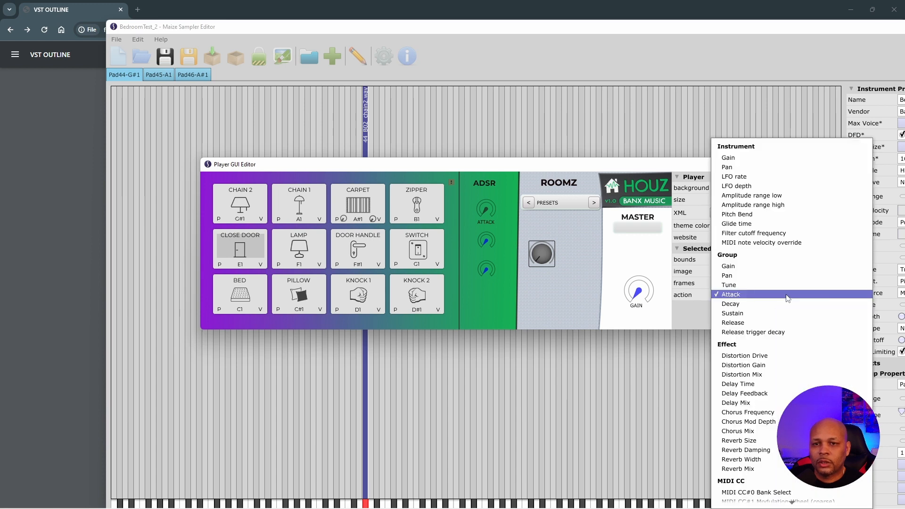
left_click(744, 287)
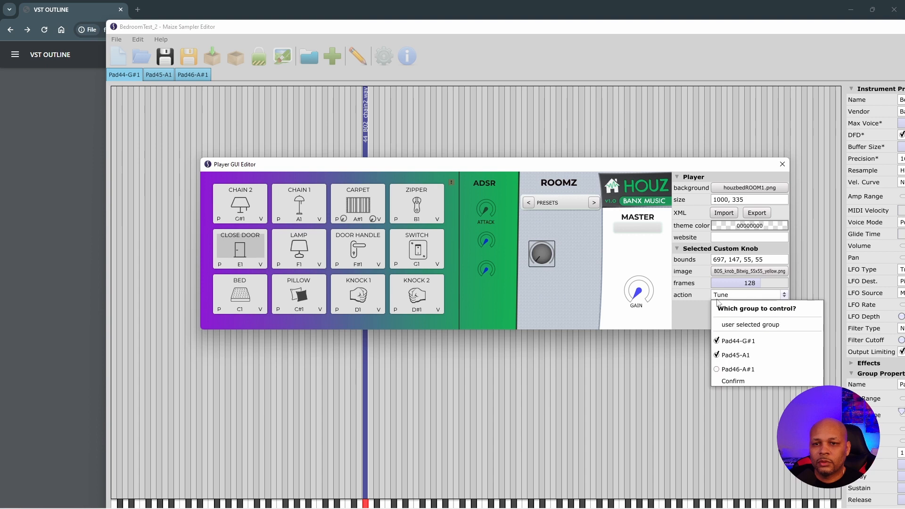
left_click(732, 297)
left_click(781, 297)
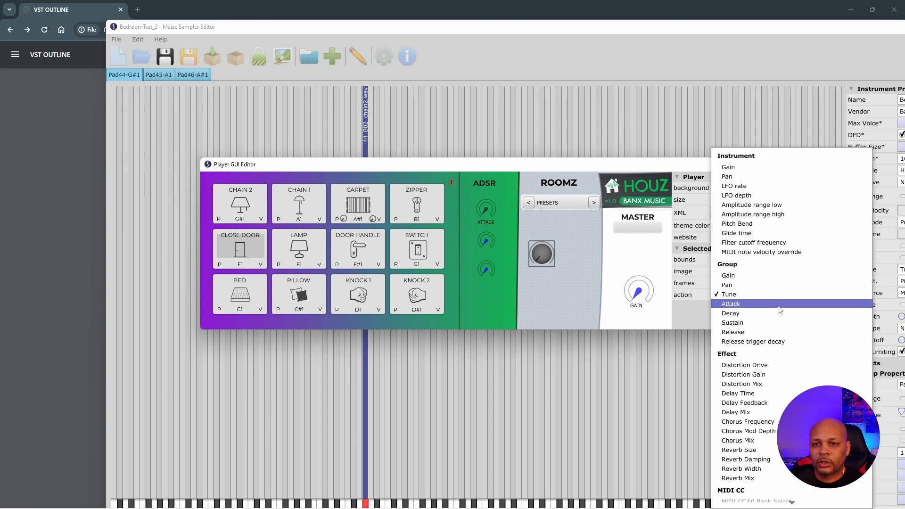
left_click(779, 309)
left_click(733, 384)
Step: Delete the old attack knob in the ADSR section and move the custom knob into its place above the ATTACK label
left_click_drag(580, 286, 512, 221)
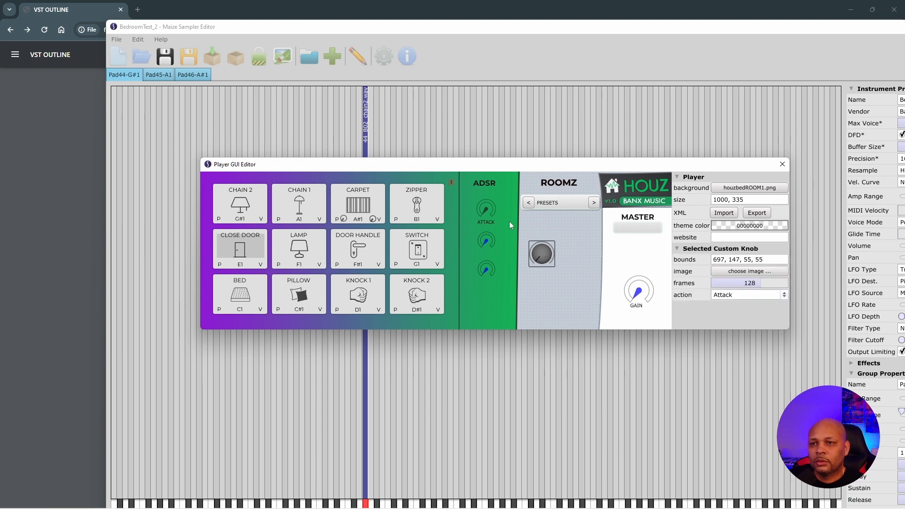
key("Delete")
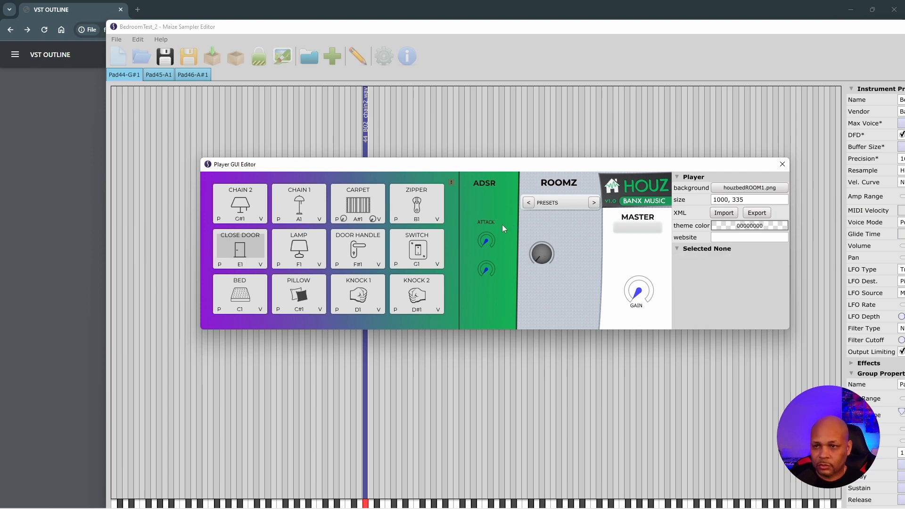
left_click(547, 255)
left_click_drag(542, 253, 486, 208)
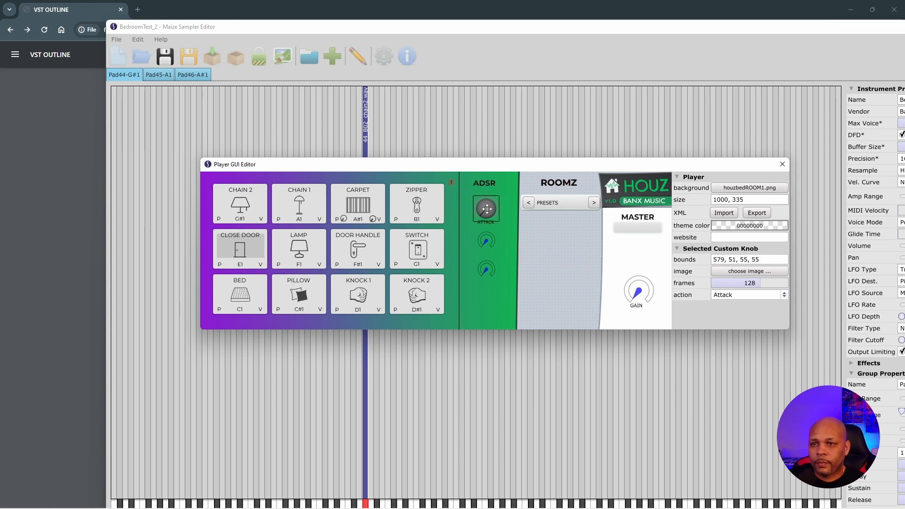
left_click(514, 236)
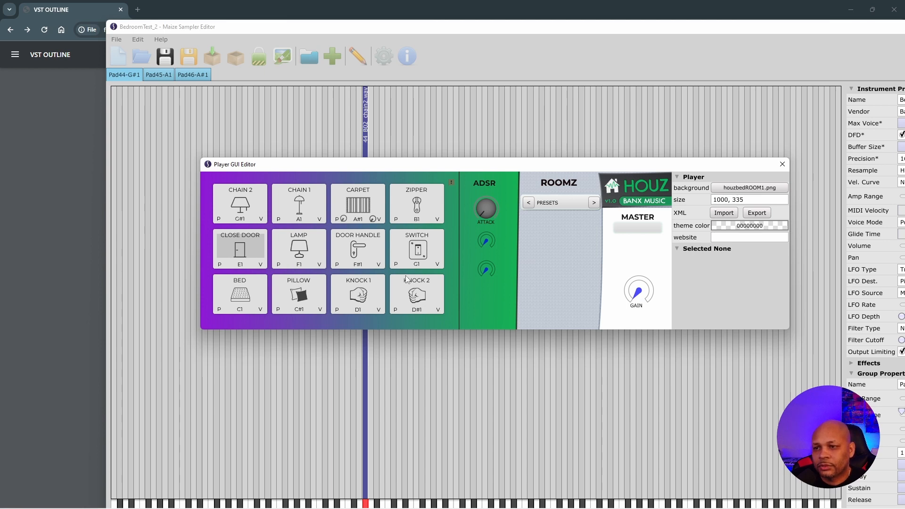
Step: Examine the properties of the CARPET pad's volume knob, pan knob and image button
left_click(372, 219)
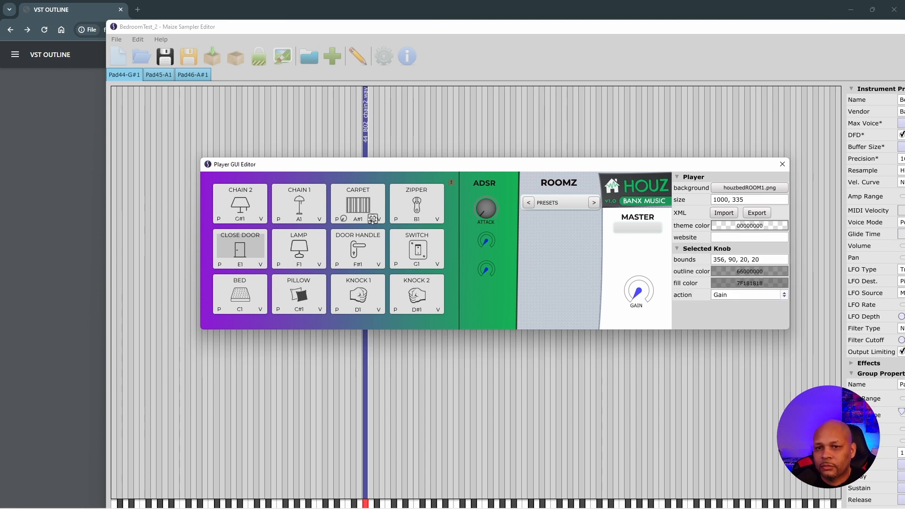
left_click(343, 218)
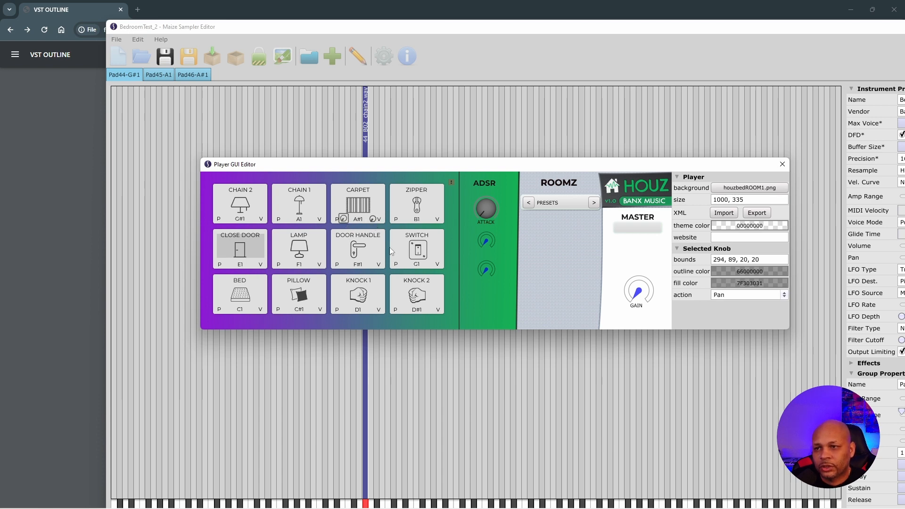
left_click(377, 204)
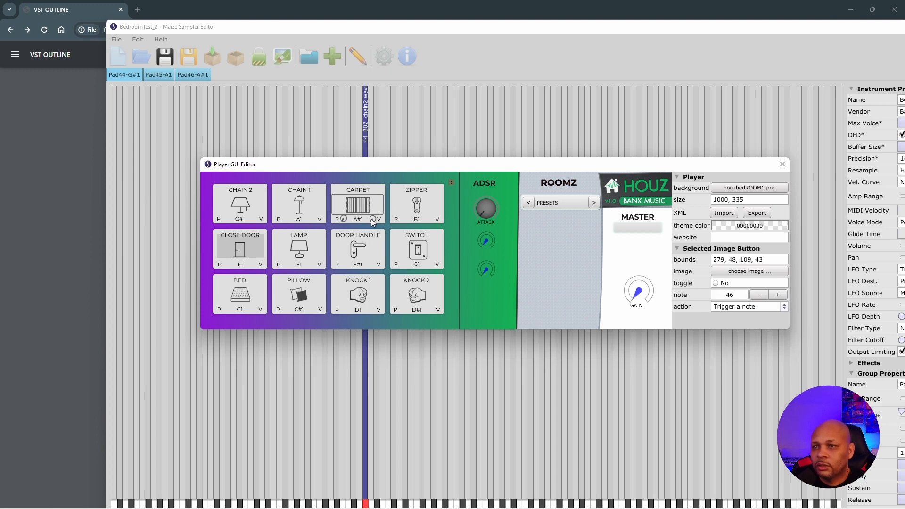
Step: Set the CLOSE DOOR pad's image button to note 40 with the action Trigger a note
left_click(245, 250)
left_click_drag(245, 250, 242, 252)
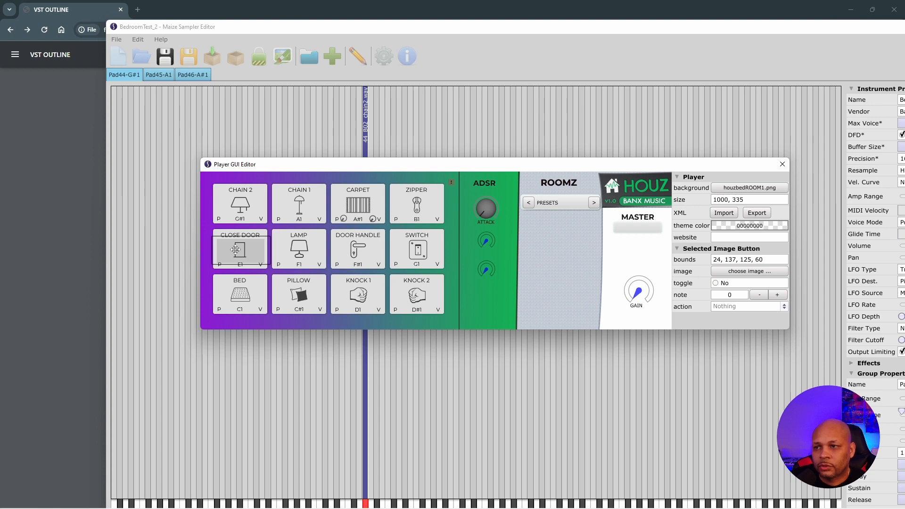
left_click(734, 295)
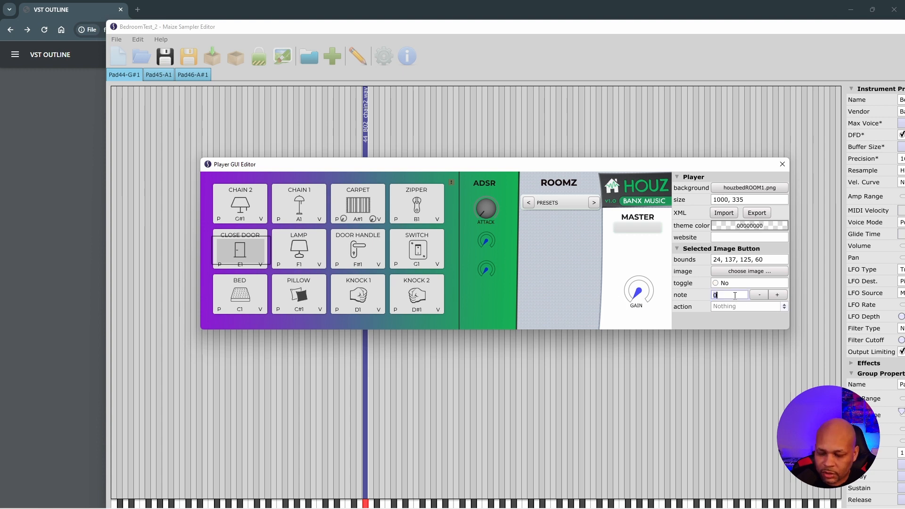
type("40")
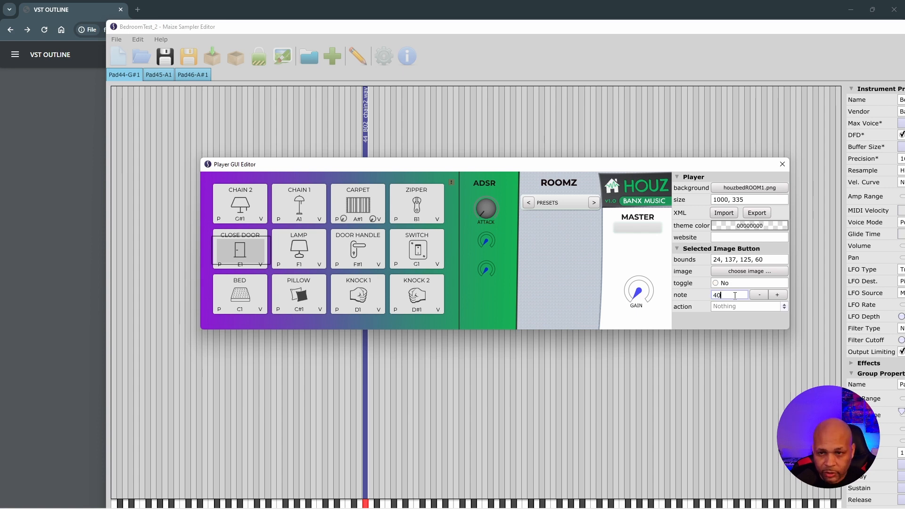
key("Return")
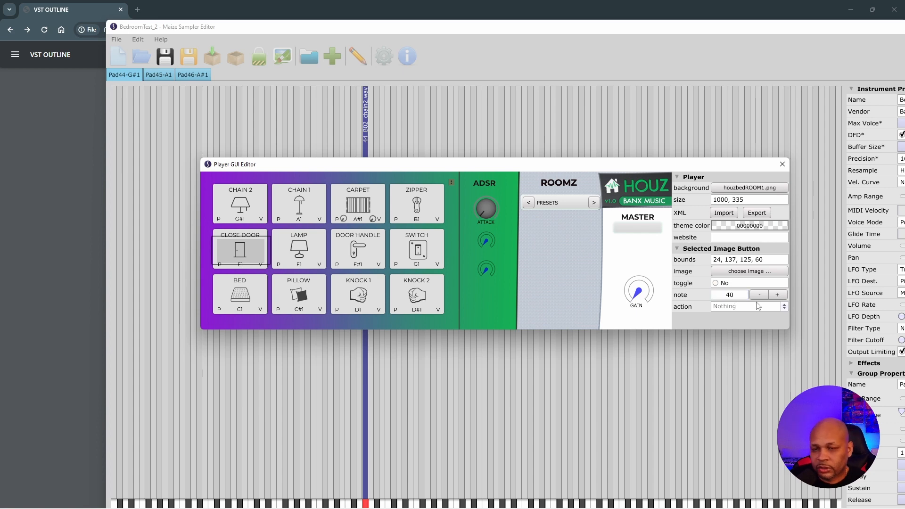
left_click(784, 307)
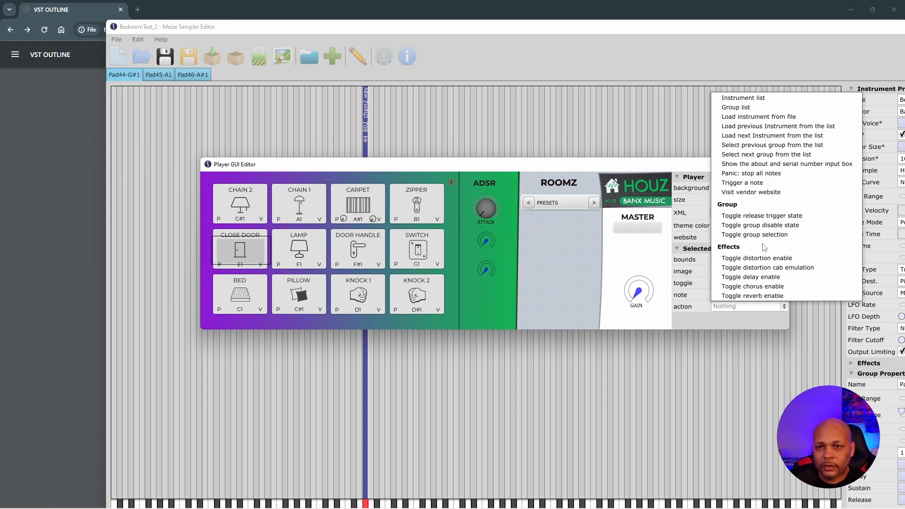
left_click(753, 183)
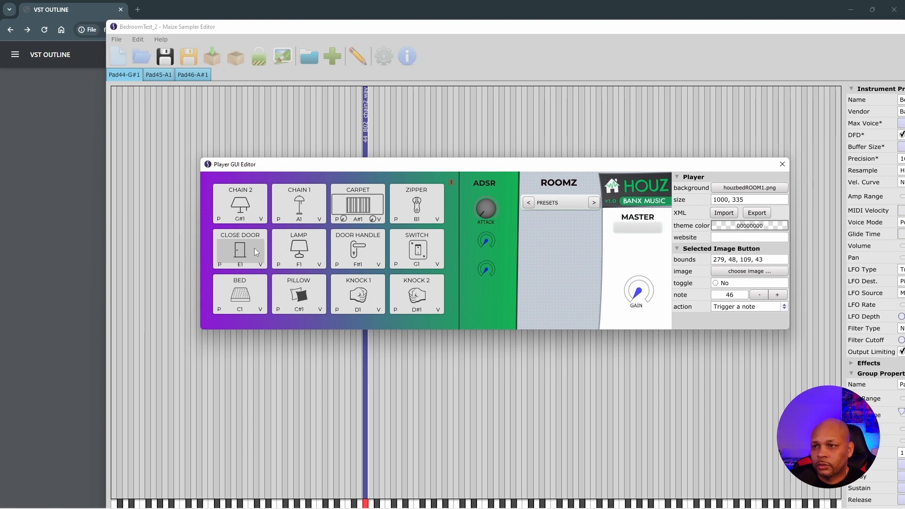
Step: Select the CARPET pad's image button, save the instrument project and reopen the Player GUI Editor
left_click(351, 205)
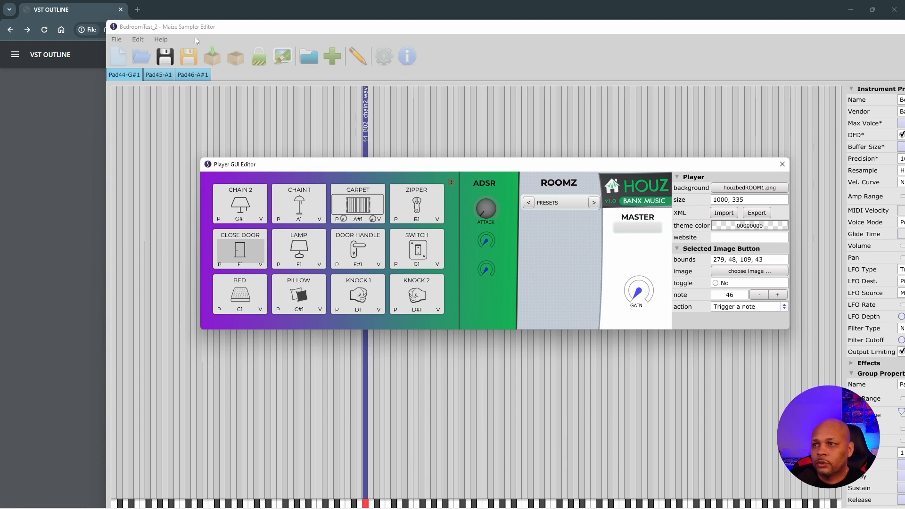
left_click(165, 56)
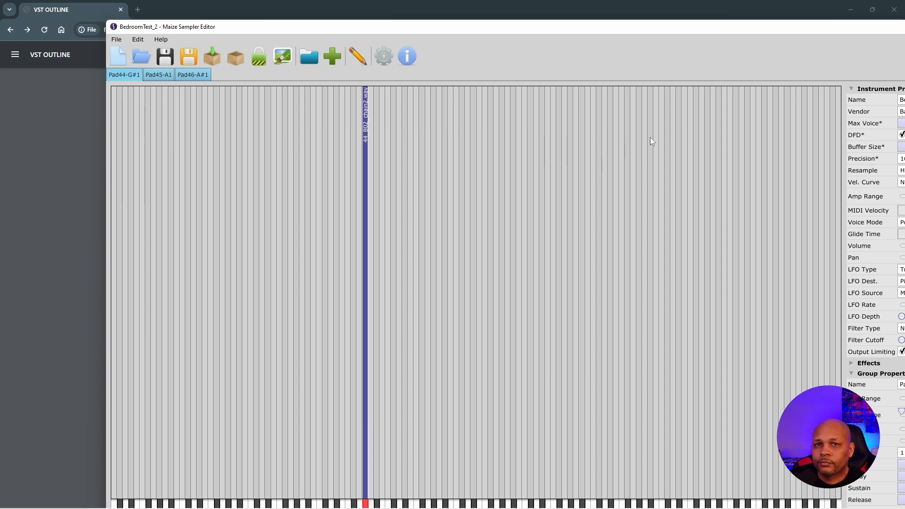
left_click(283, 56)
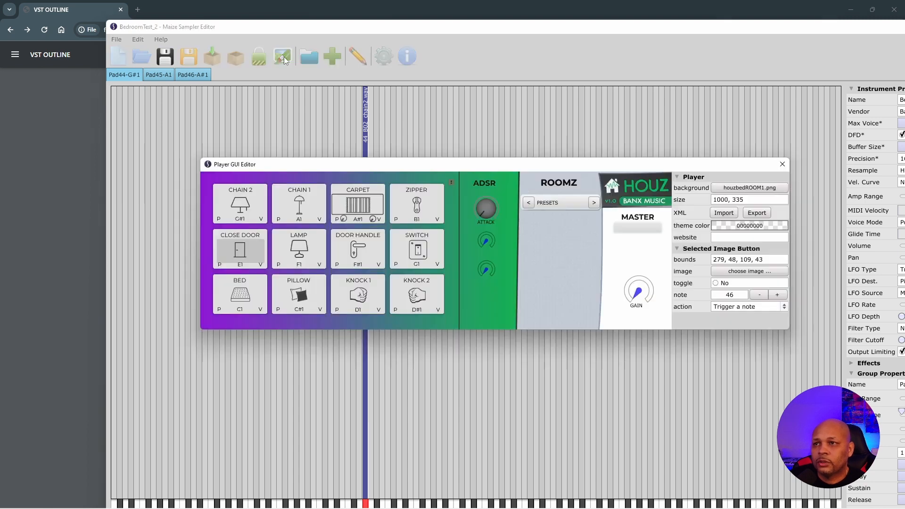
Step: Increase the PRESETS label's font size to 20, keeping the <Sans-Serif> font
left_click(554, 202)
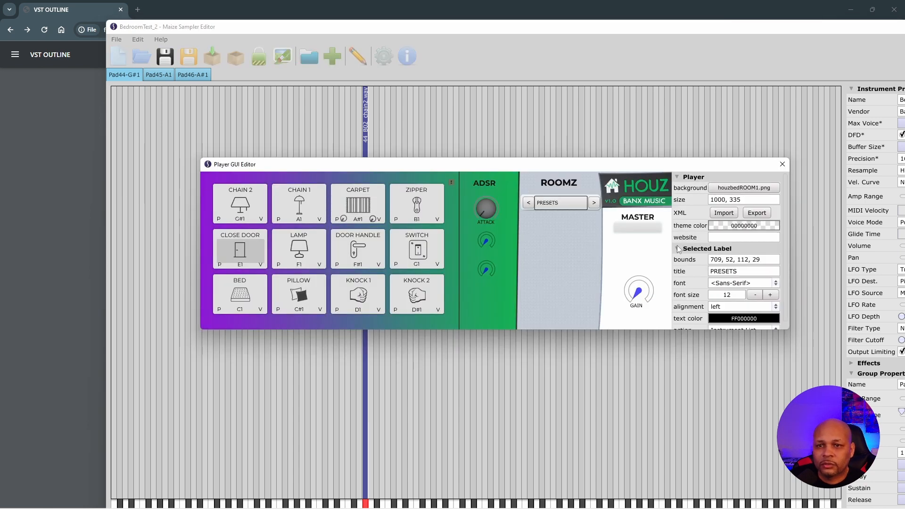
left_click(735, 284)
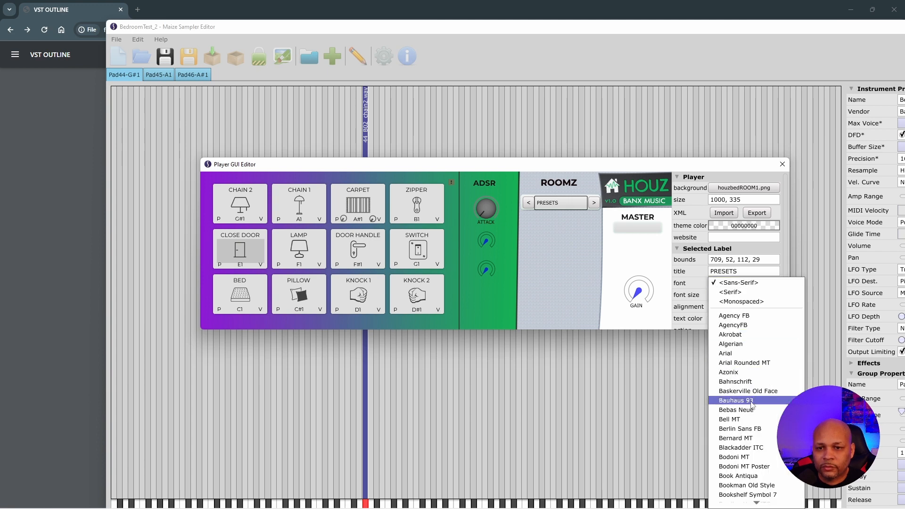
left_click(690, 265)
scroll(718, 307, "down", 1)
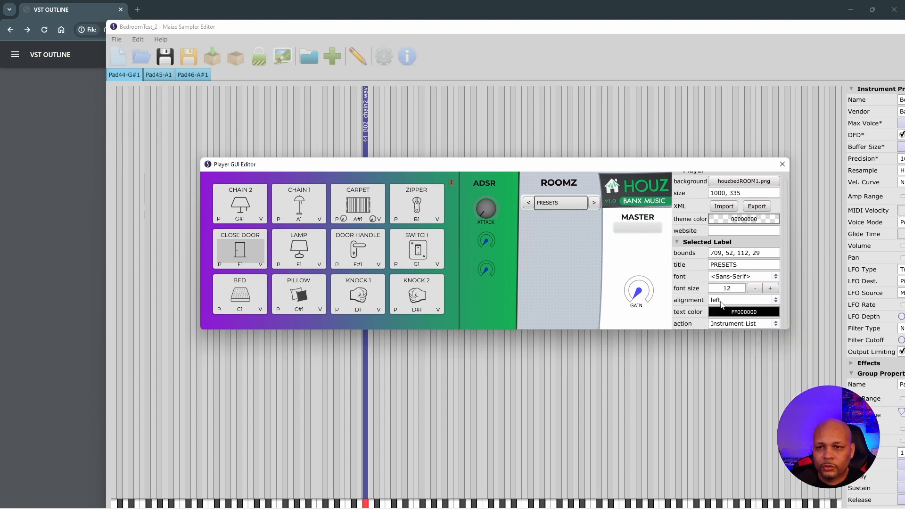
left_click(770, 288)
left_click(771, 288)
left_click(770, 288)
left_click(771, 288)
left_click(771, 288)
left_click(771, 288)
left_click(771, 287)
left_click(770, 288)
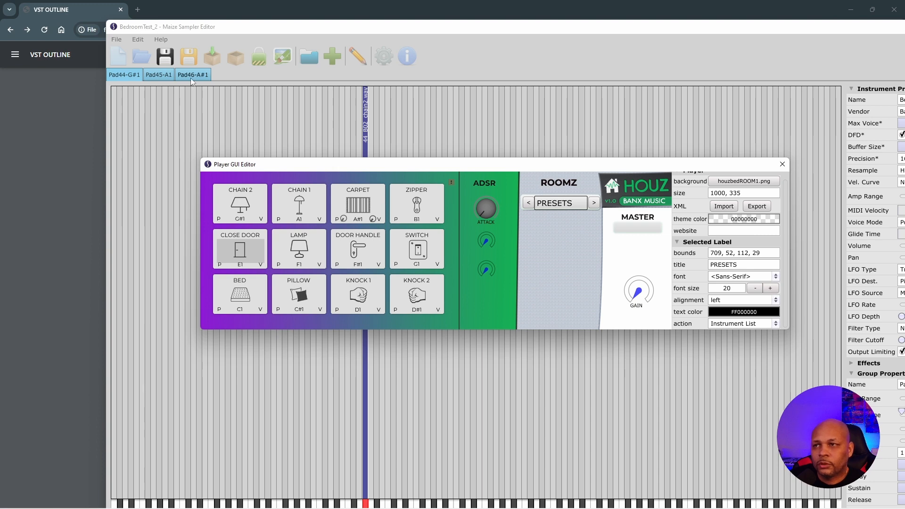
Step: Save the project and export the instrument as BedroomTest3.mse in the HOUZ.instruments folder
left_click(168, 60)
left_click(215, 65)
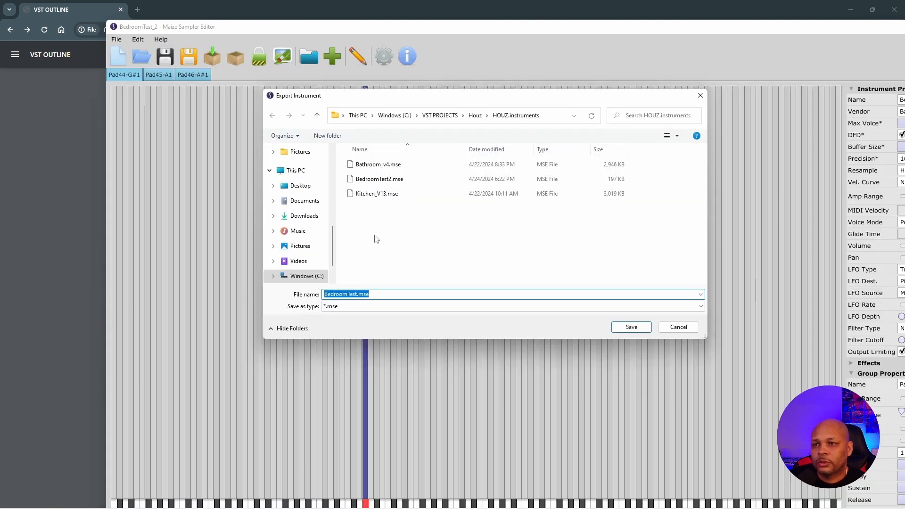
left_click(383, 179)
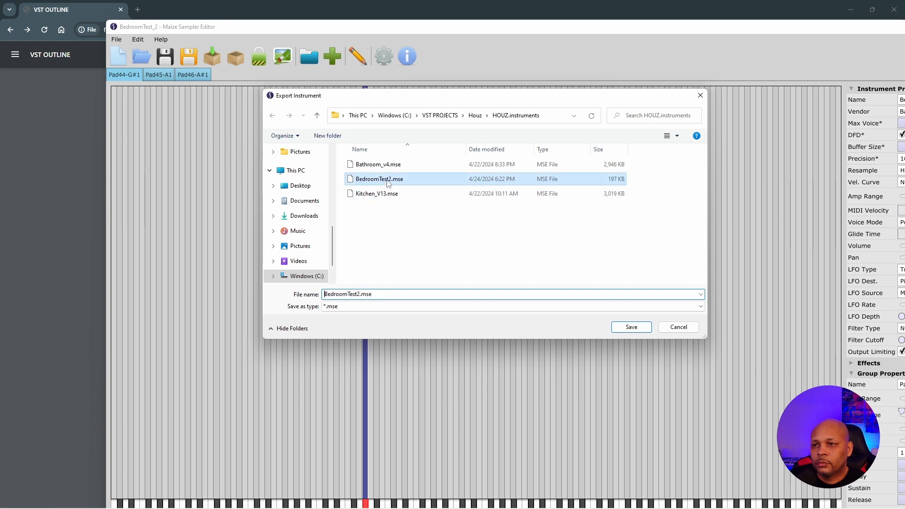
left_click(360, 293)
left_click(360, 293)
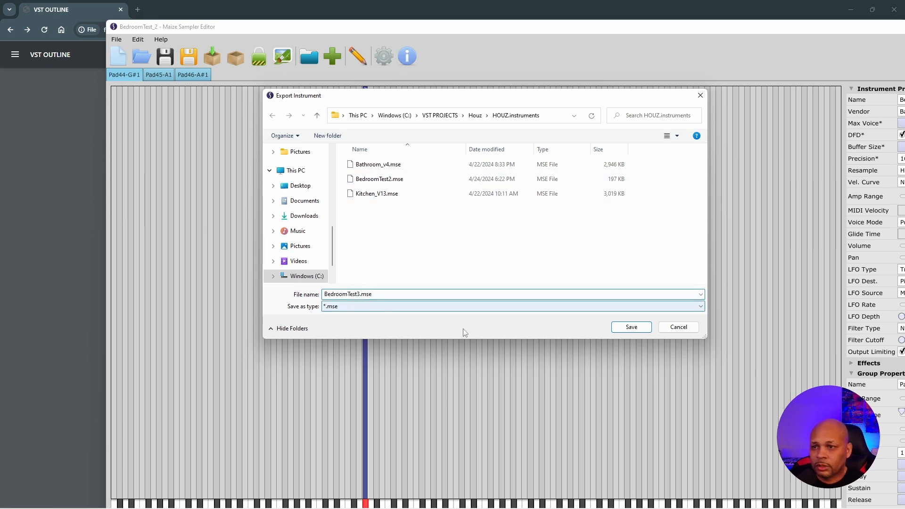
left_click(629, 327)
Step: Move the Maize Sampler Editor window until its title bar controls are reachable, and close the window
mouse_move(632, 507)
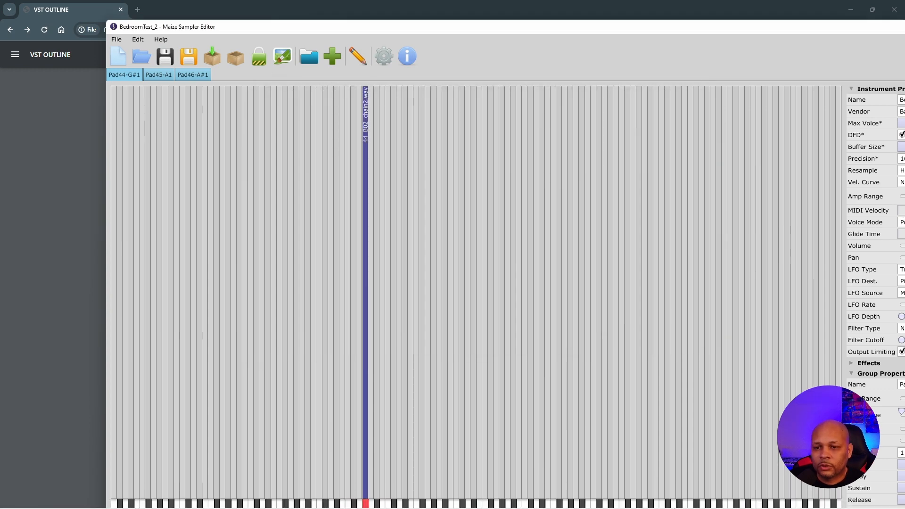
left_click_drag(862, 26, 722, 43)
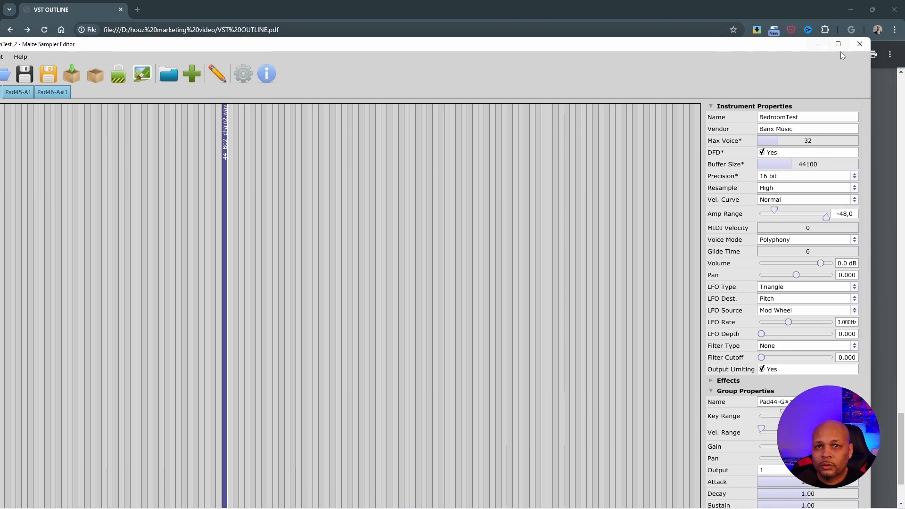
left_click(859, 44)
mouse_move(660, 507)
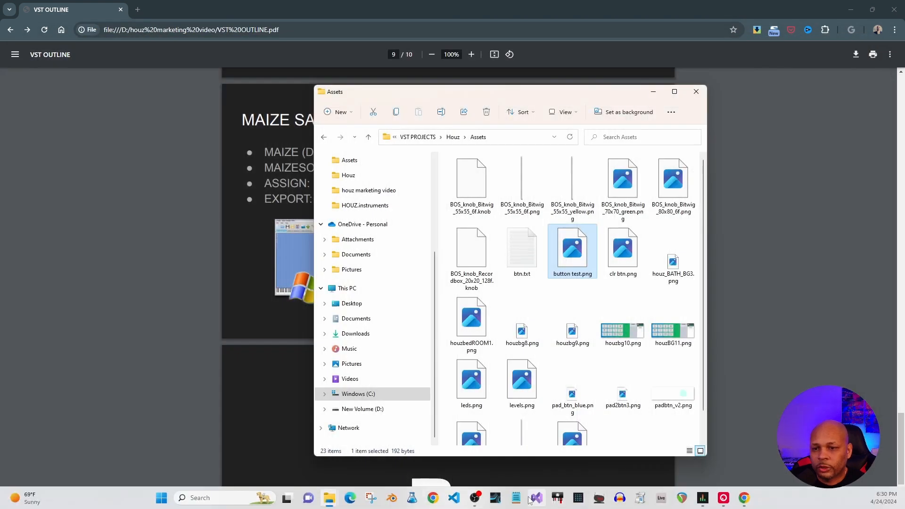
Step: Switch to Studio One, open the HOUZ DEMO song and step through the HOUZ plugin's instrument presets
left_click(496, 498)
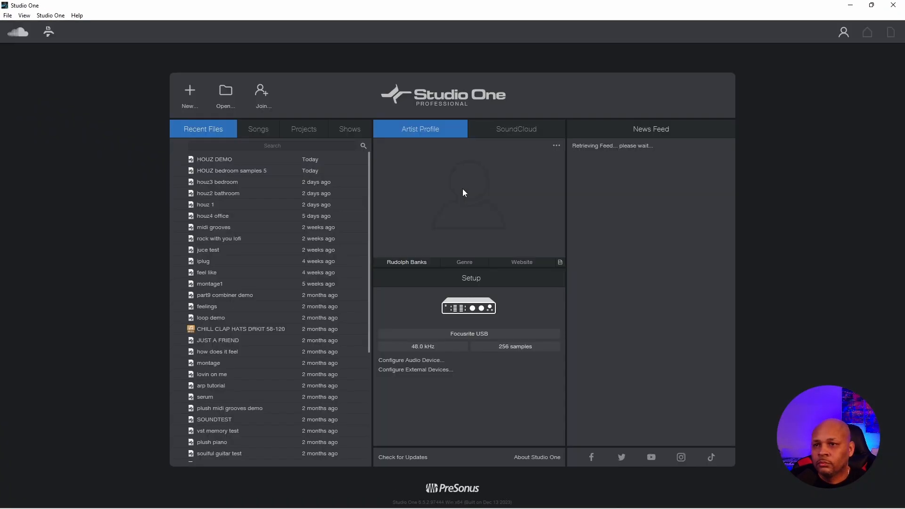
left_click(220, 160)
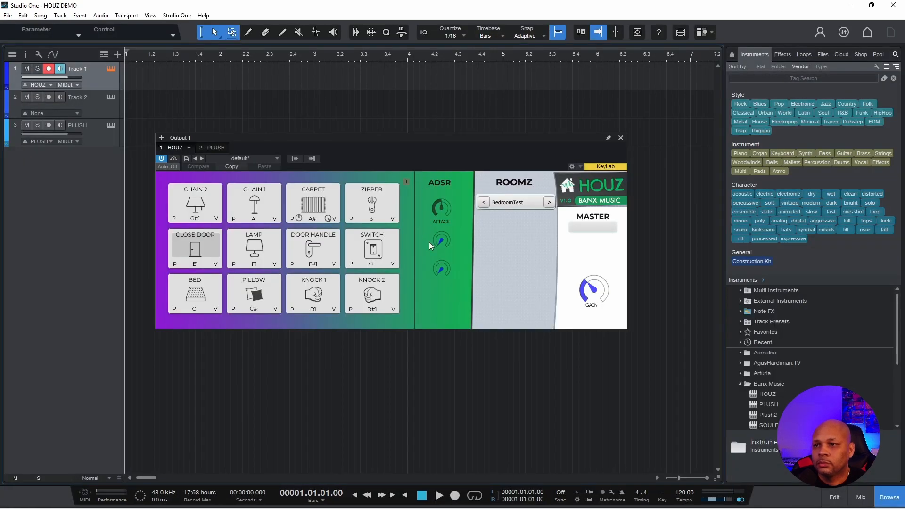
left_click(482, 202)
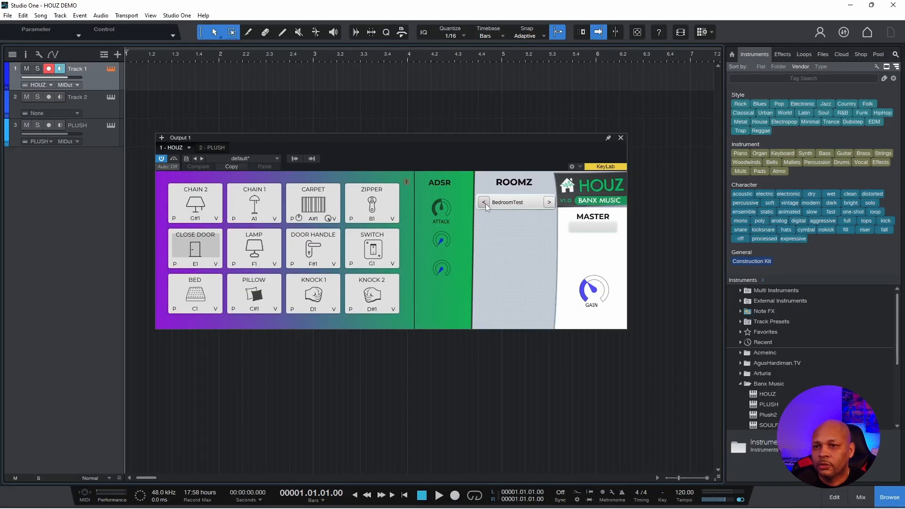
left_click(549, 202)
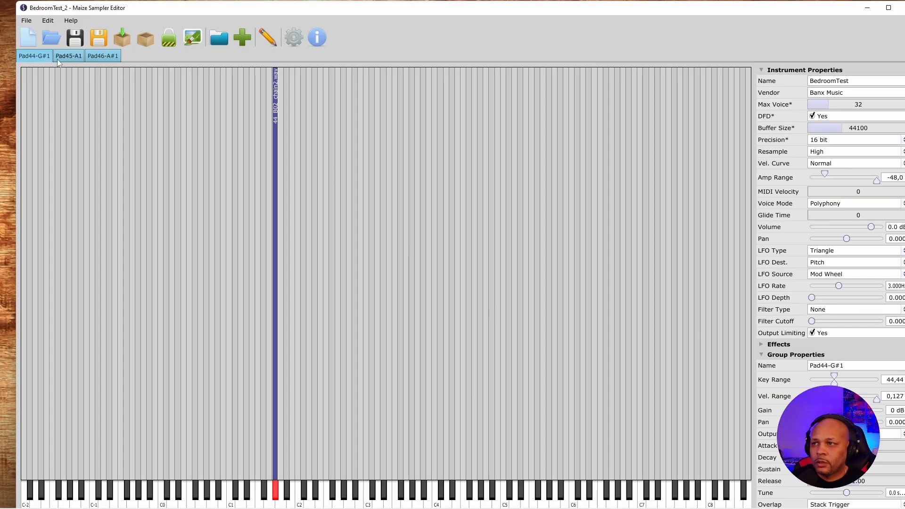
Step: Add 46_B12_carpet.wav to the Pad46-A#1 group, mapped to key 46 with velocity 0 to 127, and audition the key
left_click(103, 57)
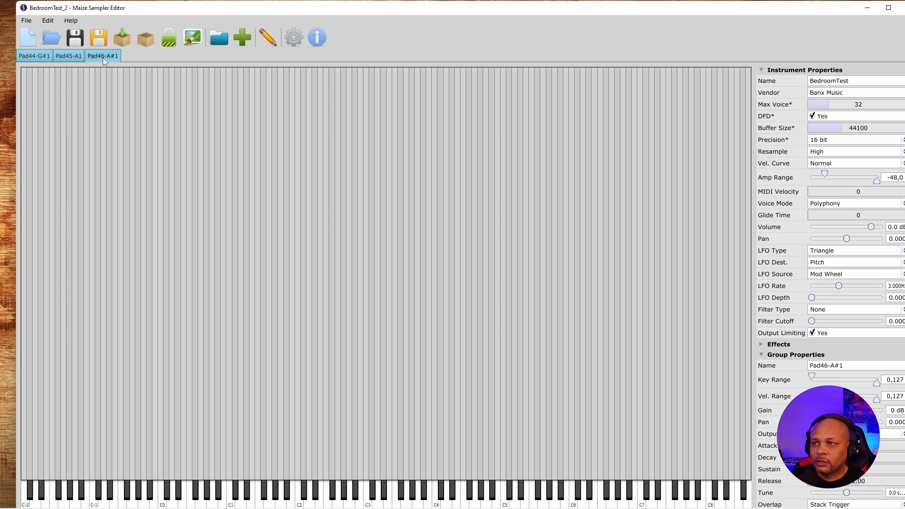
left_click(70, 59)
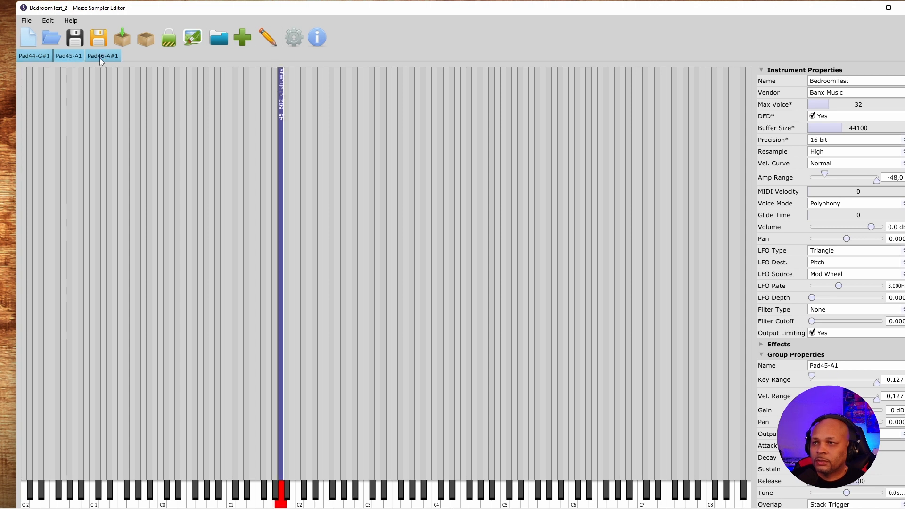
left_click(102, 58)
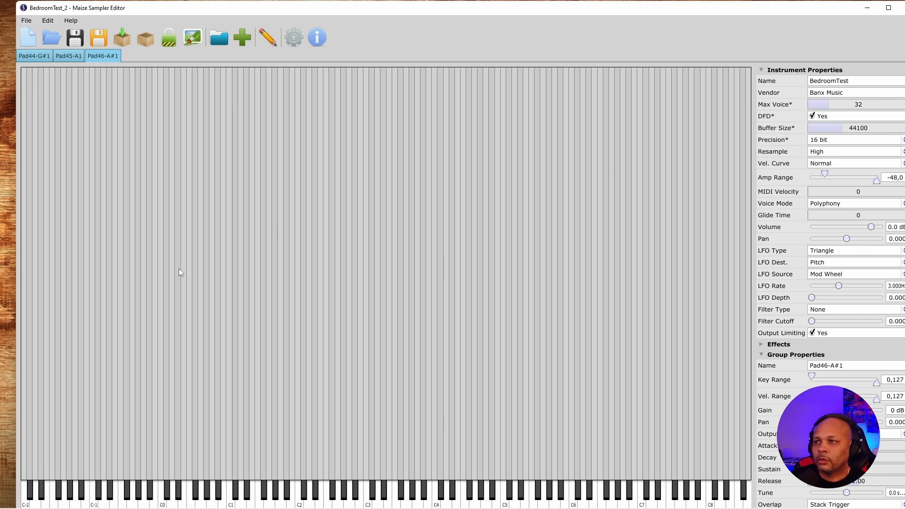
double_click(287, 472)
scroll(386, 258, "down", 1)
left_click(379, 285)
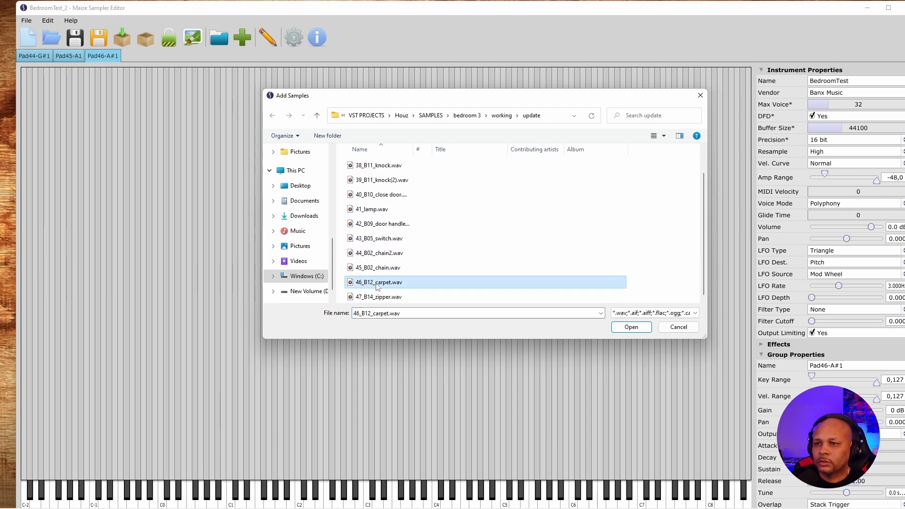
left_click(630, 327)
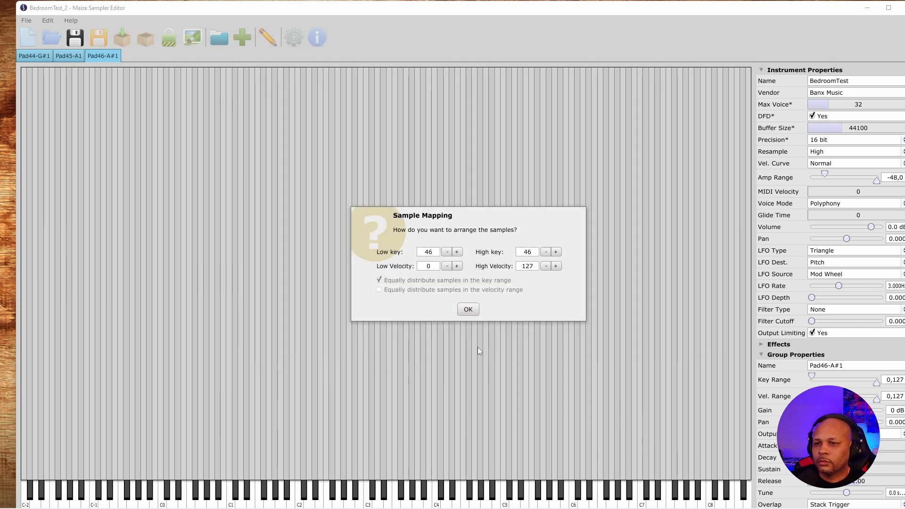
left_click(467, 309)
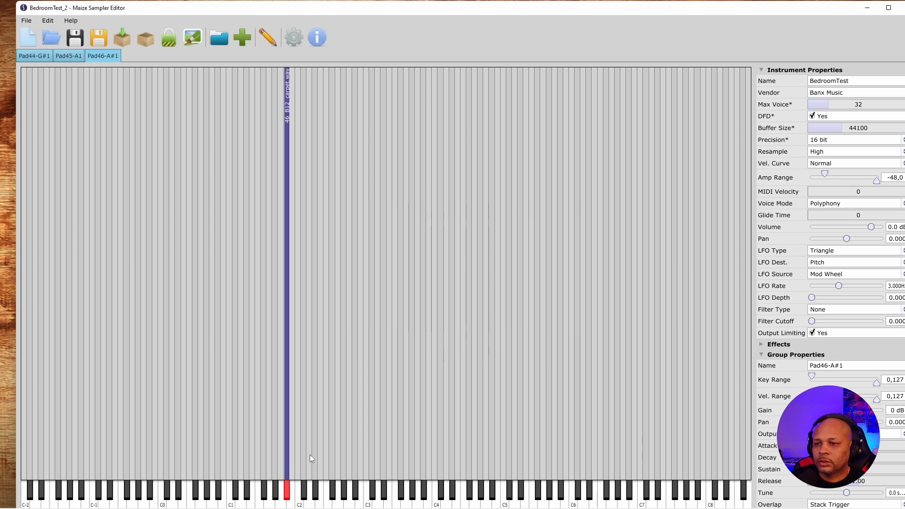
left_click(287, 493)
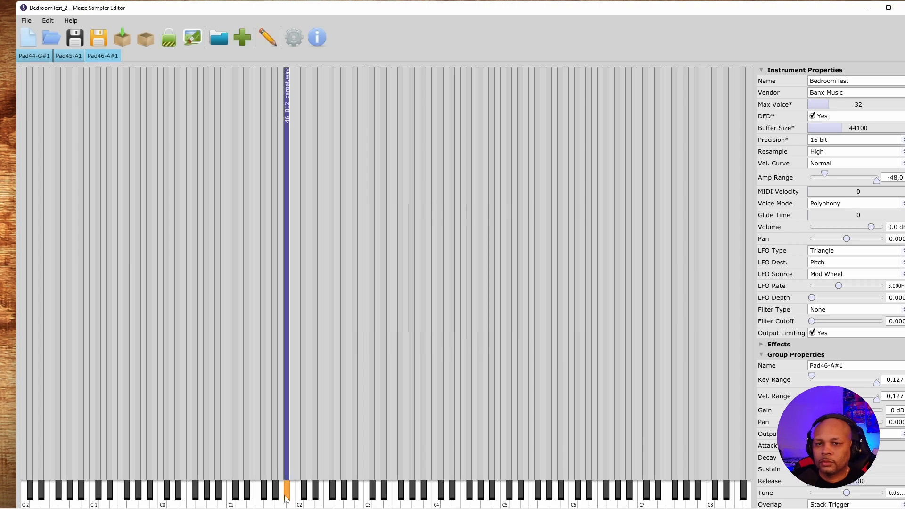
Step: Collapse Group Properties and review the carpet sample's root note, key range, loop mode and gain settings
left_click(761, 355)
scroll(764, 373, "down", 2)
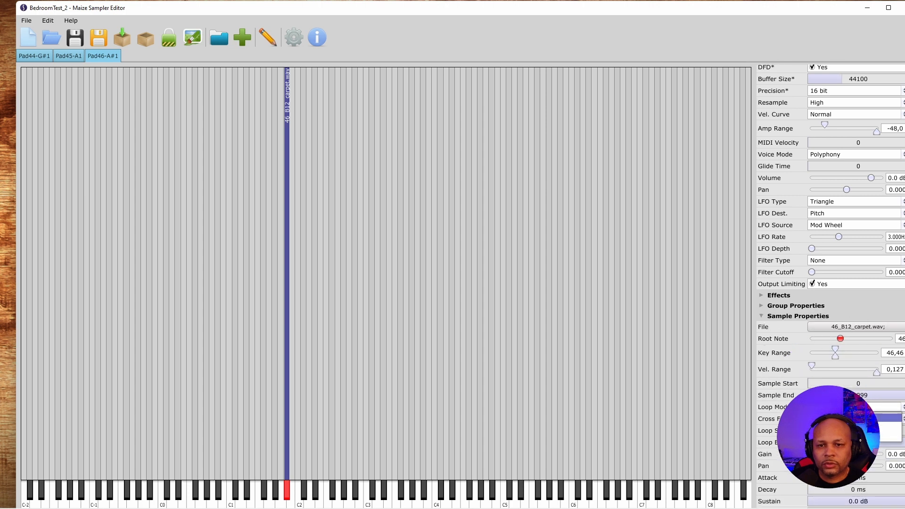
left_click(293, 498)
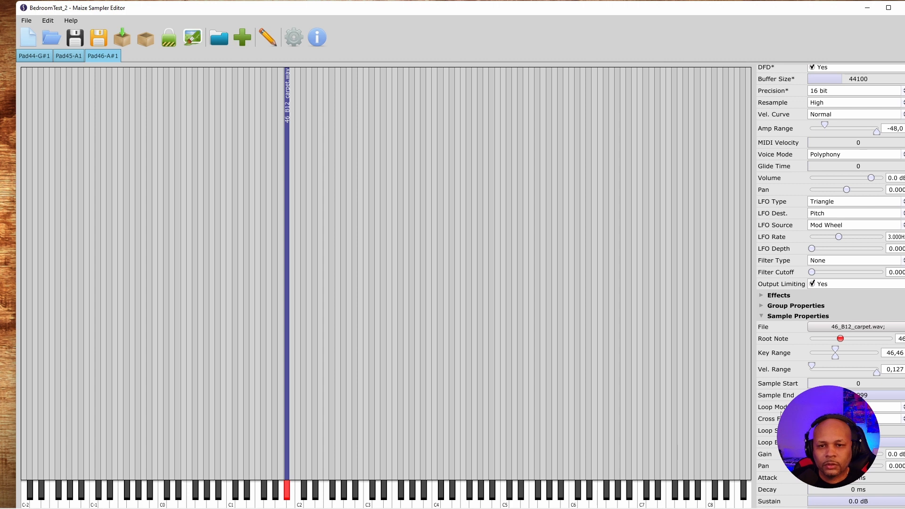
mouse_move(846, 342)
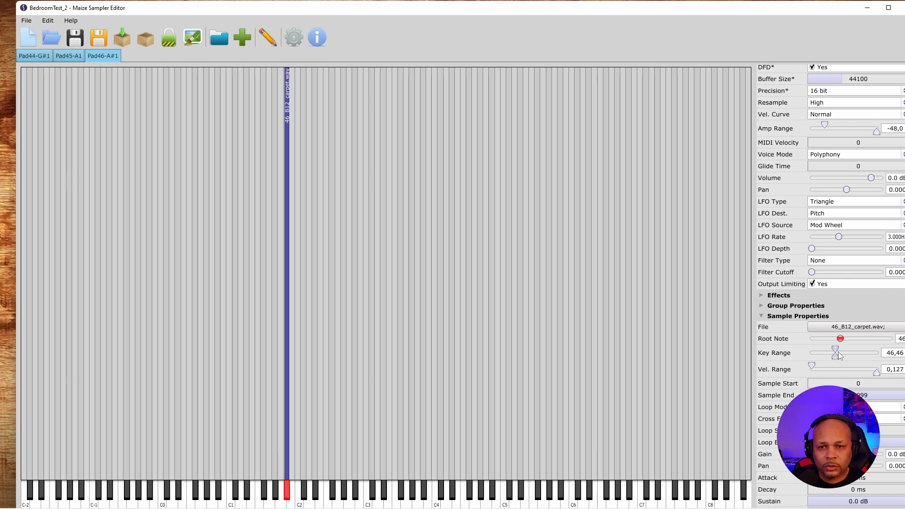
scroll(778, 411, "down", 2)
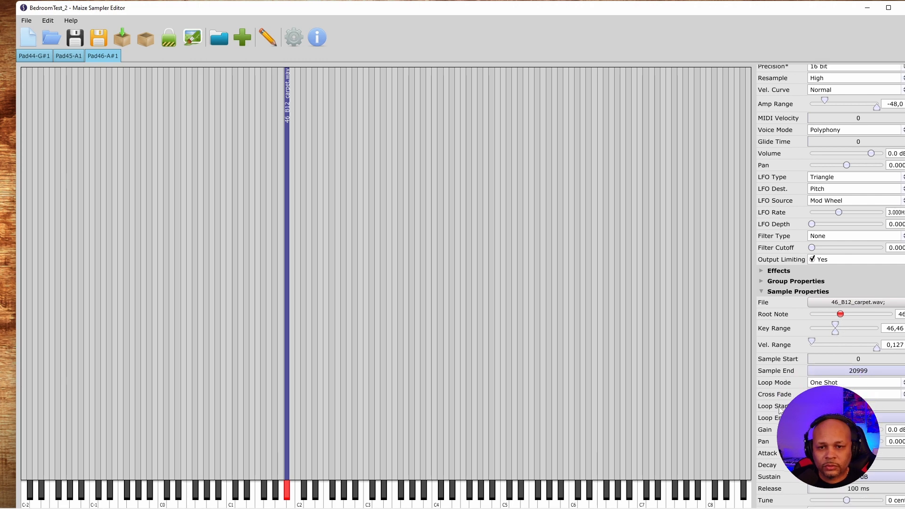
scroll(778, 411, "down", 1)
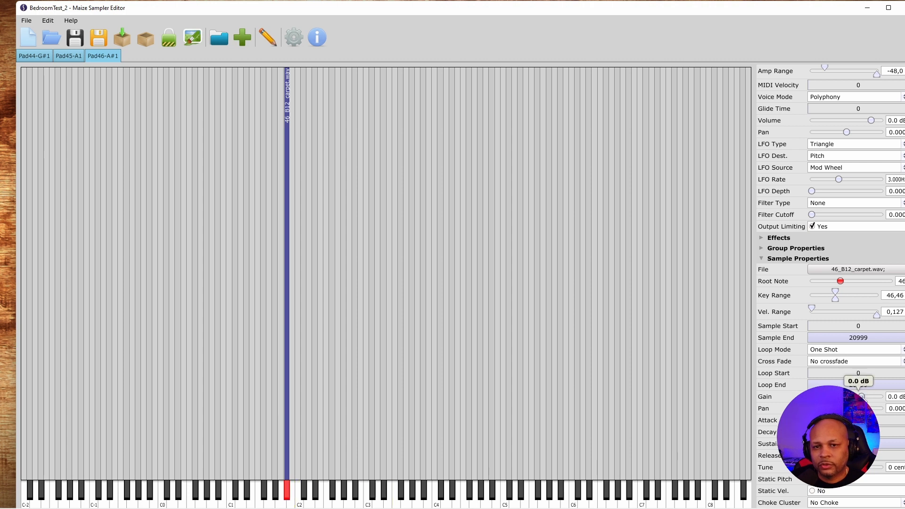
Step: Try the carpet sample's gain at -23.2 dB, audition its key, and restore the gain to 0.0 dB
left_click_drag(861, 396, 843, 396)
left_click(286, 494)
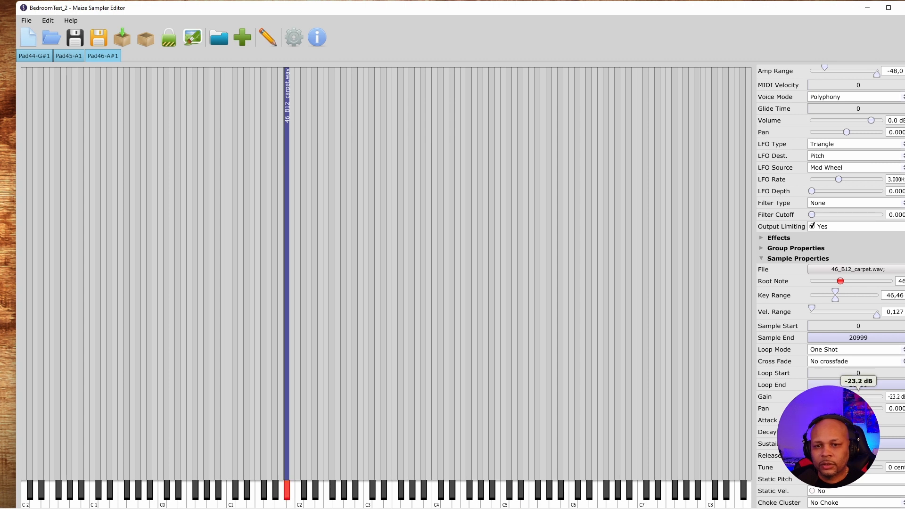
left_click_drag(858, 396, 860, 396)
left_click(288, 493)
double_click(854, 396)
left_click(288, 494)
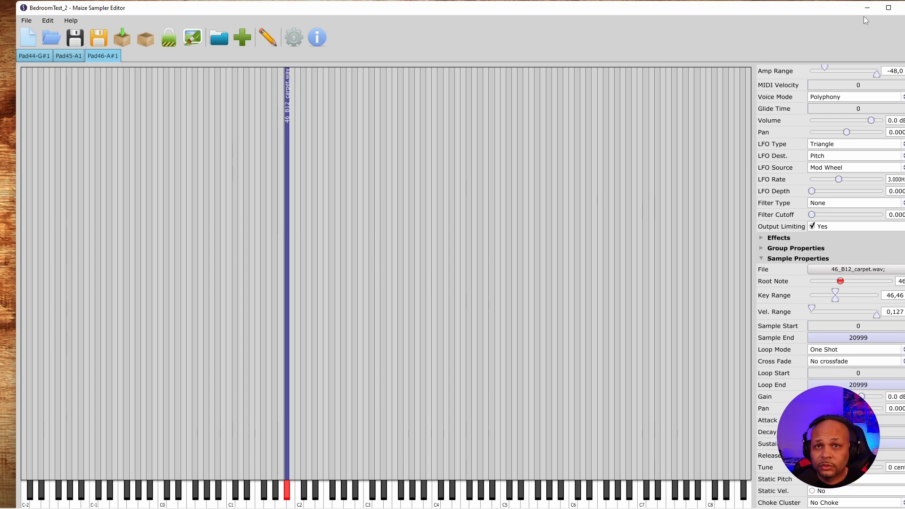
Step: Maximize the sampler window, collapse Instrument Properties, and open the Player GUI Editor over the sample map
left_click(888, 8)
scroll(784, 173, "up", 3)
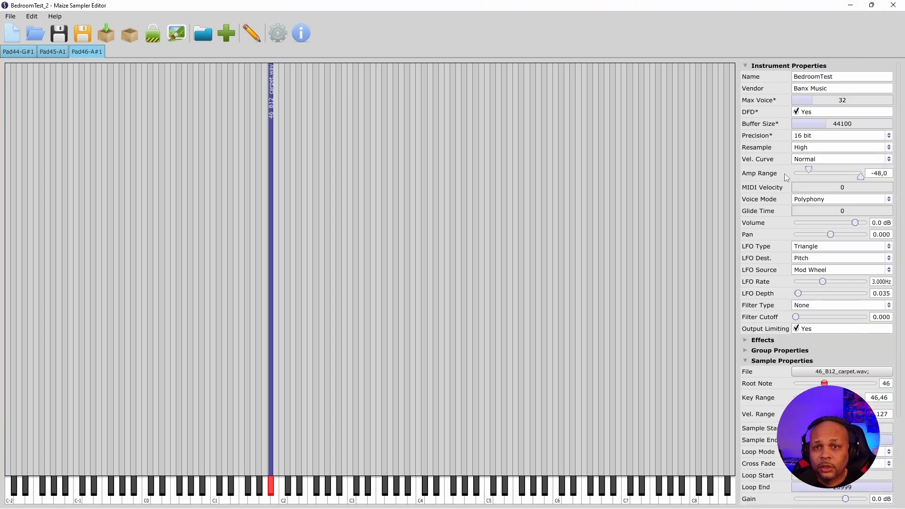
left_click(746, 66)
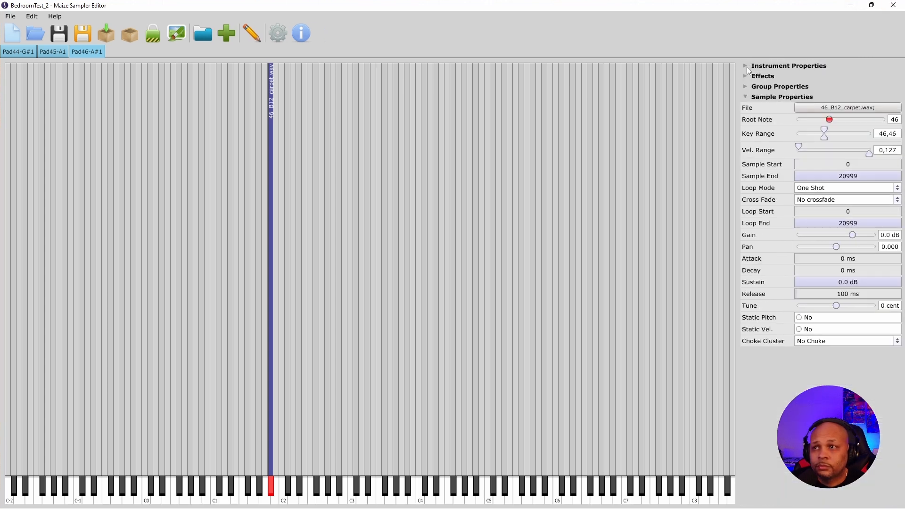
left_click(174, 38)
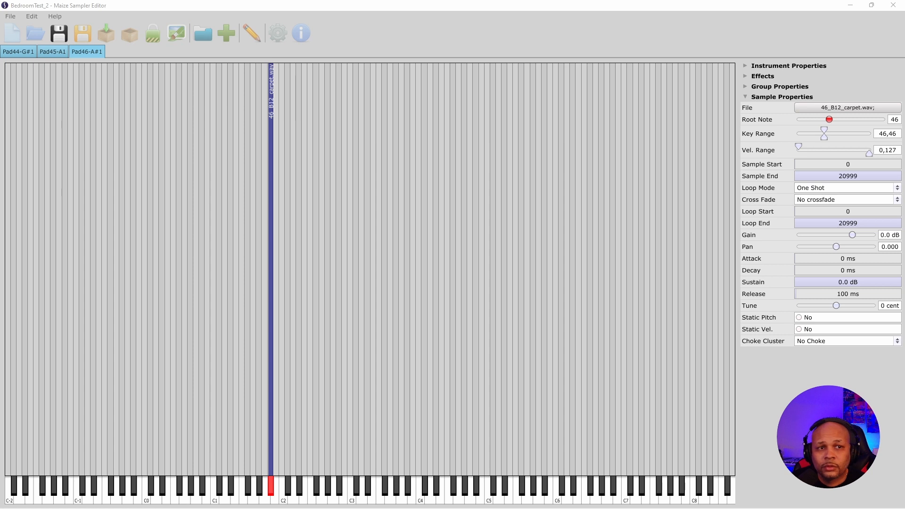
left_click_drag(739, 157, 306, 143)
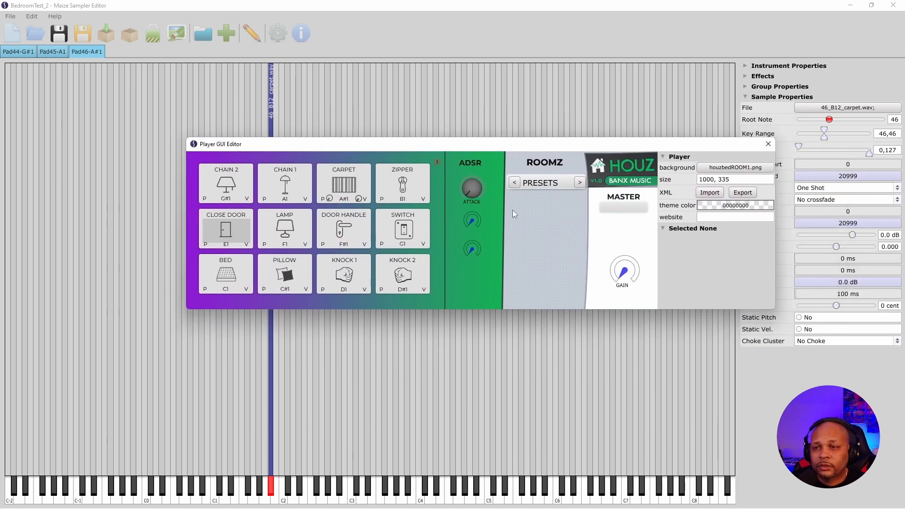
Step: Add a custom knob below the PRESETS label at about 719, 111, using the image BOS_knob_Bitwig_55x55_yellow.png
right_click(528, 228)
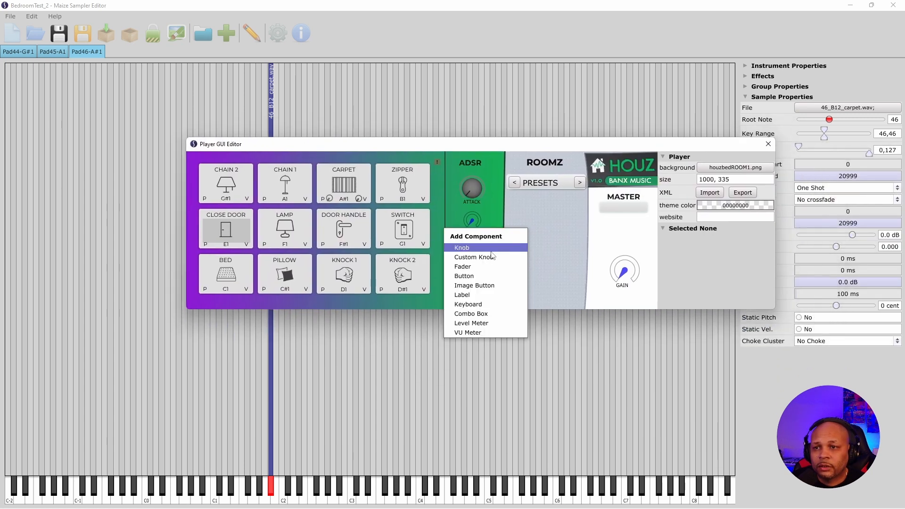
left_click(473, 257)
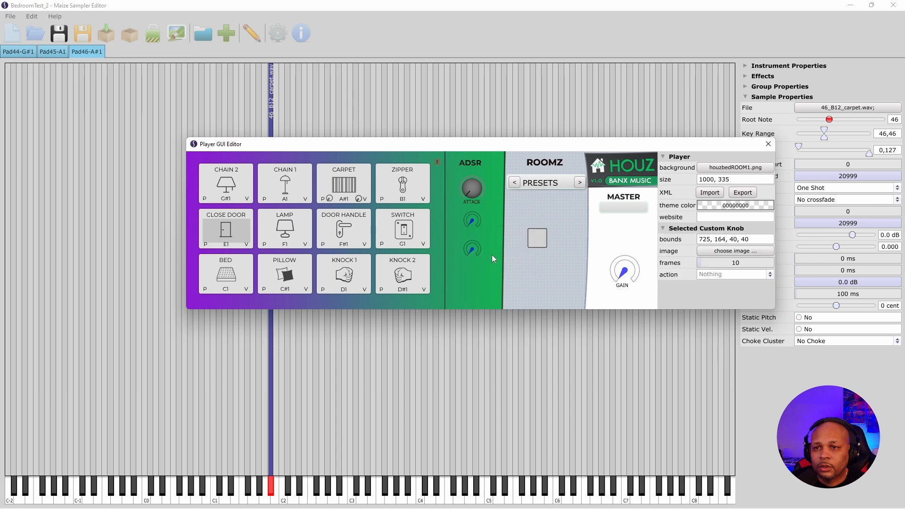
left_click(735, 250)
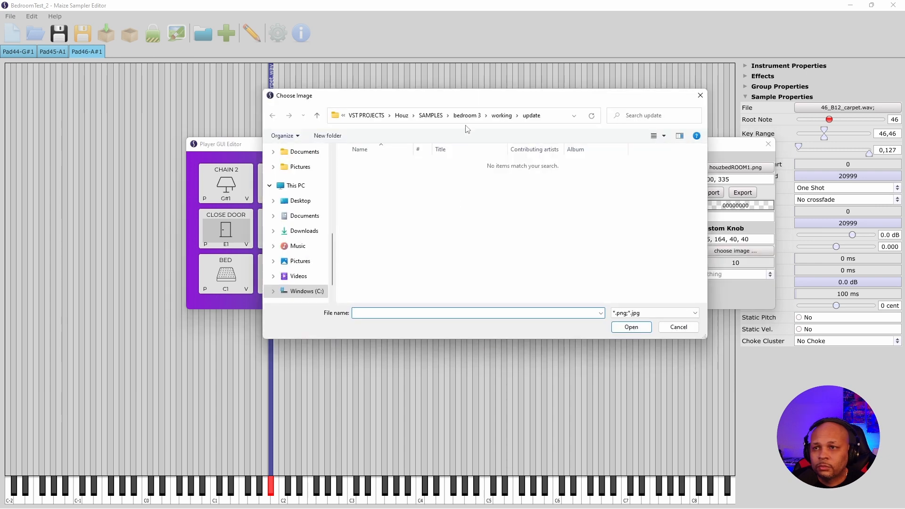
left_click(401, 115)
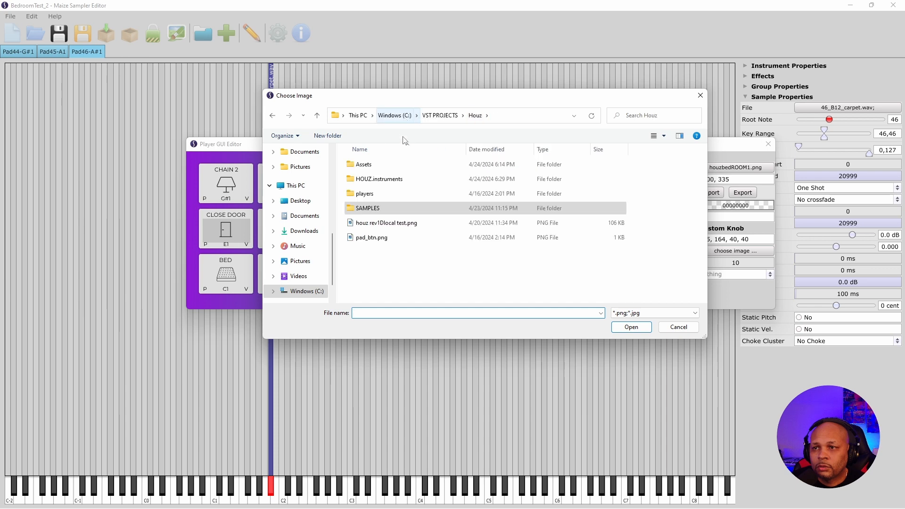
double_click(370, 164)
double_click(424, 201)
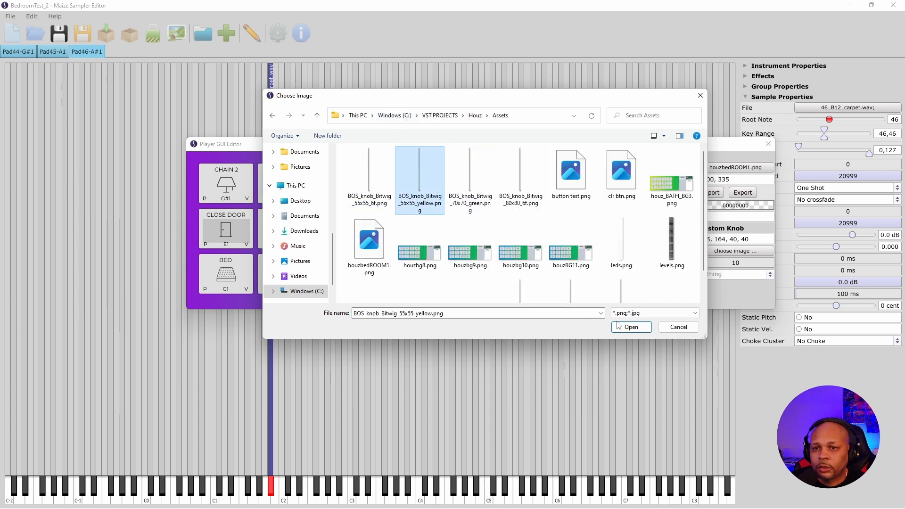
left_click_drag(537, 216, 538, 218)
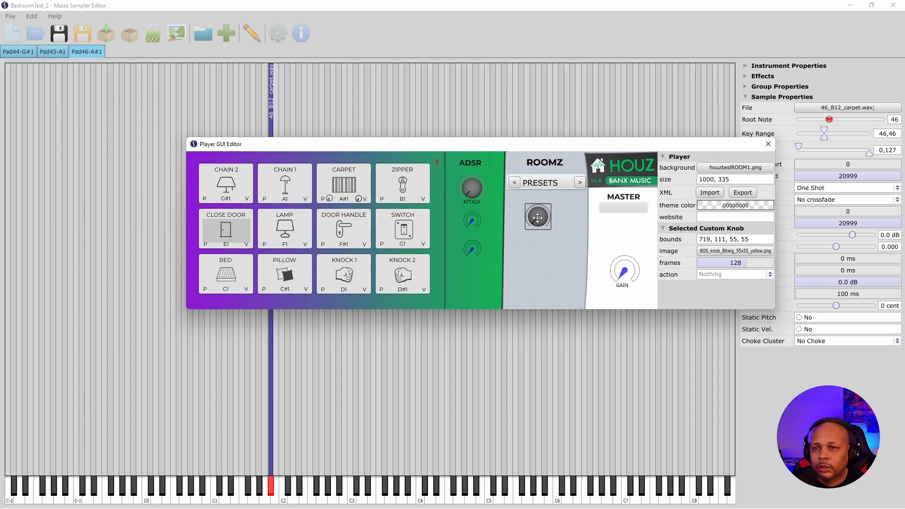
right_click(537, 218)
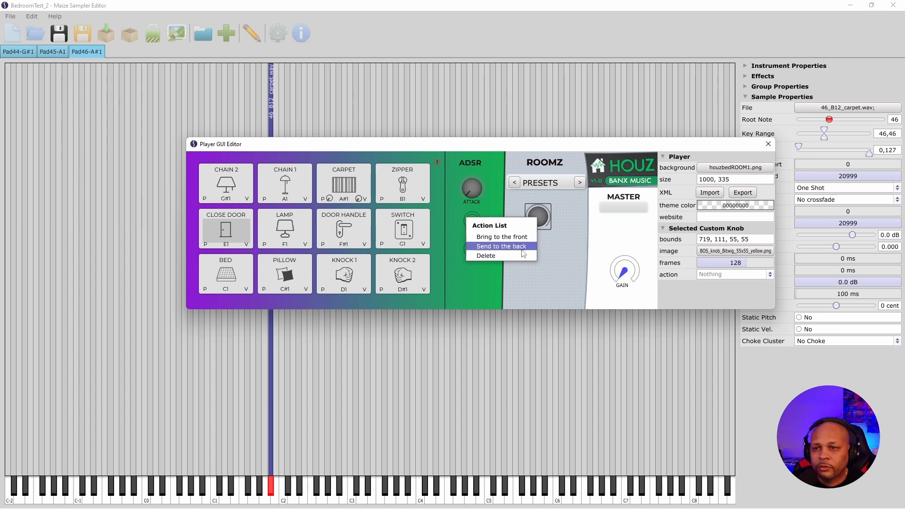
left_click(551, 233)
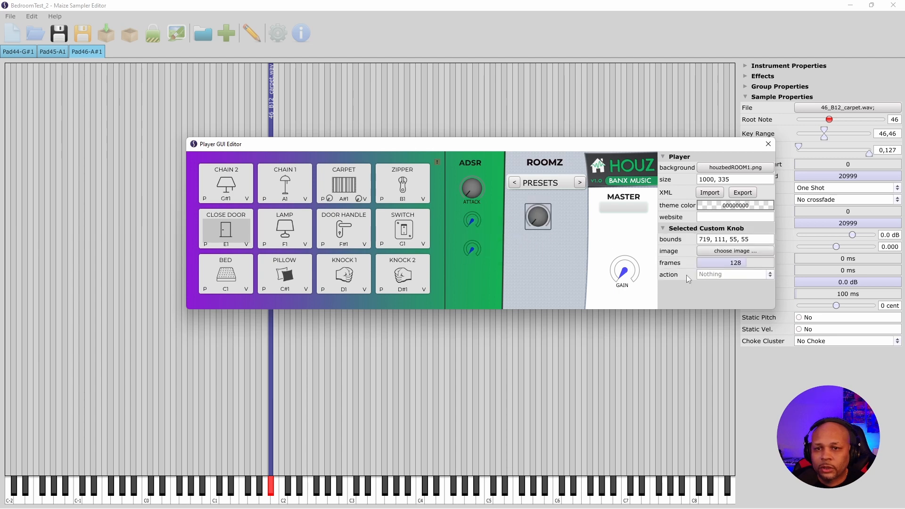
Step: Assign the Reverb Mix action to the new custom knob and close the Player GUI Editor
left_click(734, 275)
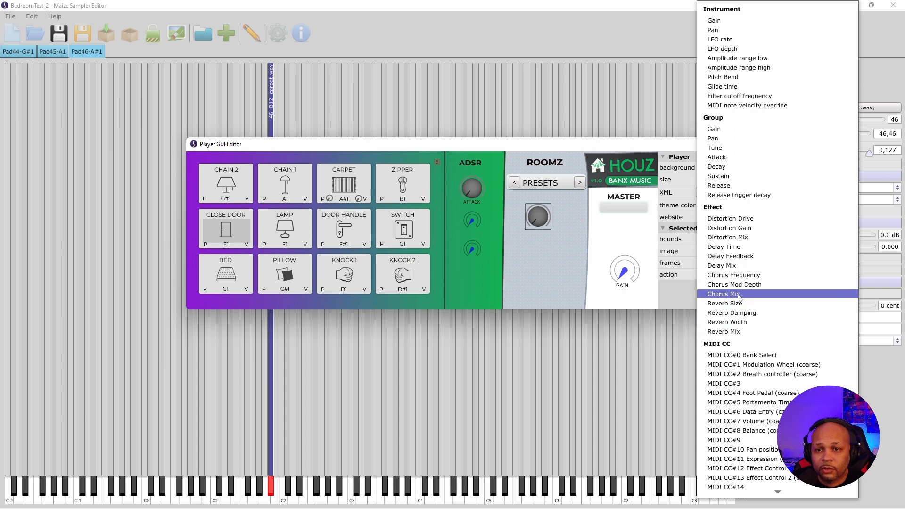
left_click(738, 332)
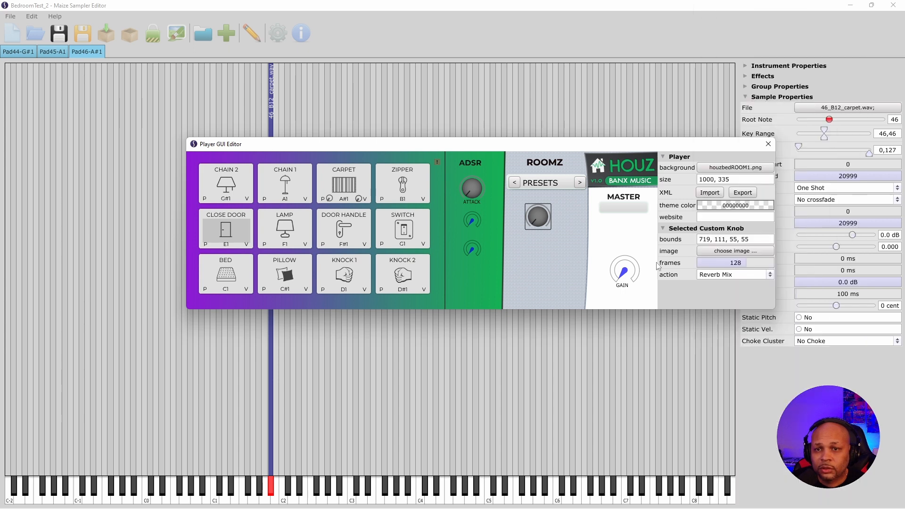
left_click_drag(712, 147, 641, 136)
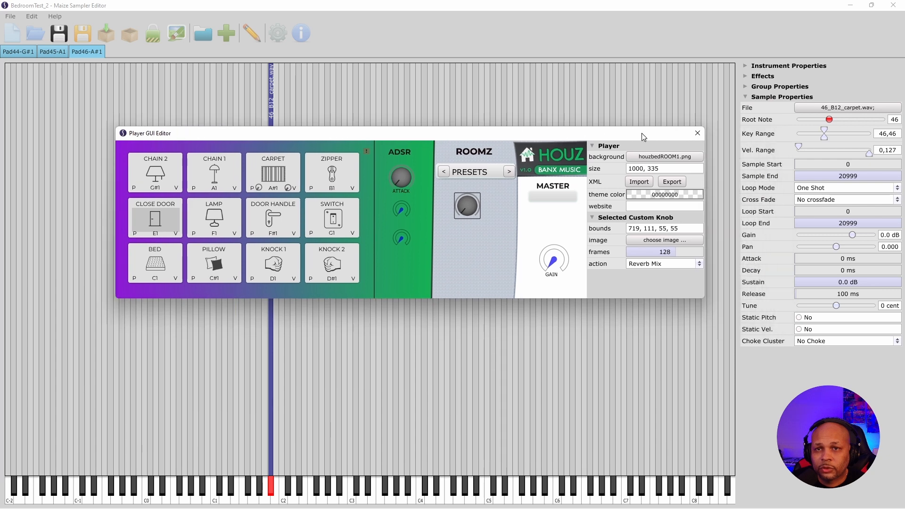
key("Escape")
Step: Expand the Effects properties and enable Distortion and Delay, each with its Mix set to 0.000
left_click(745, 75)
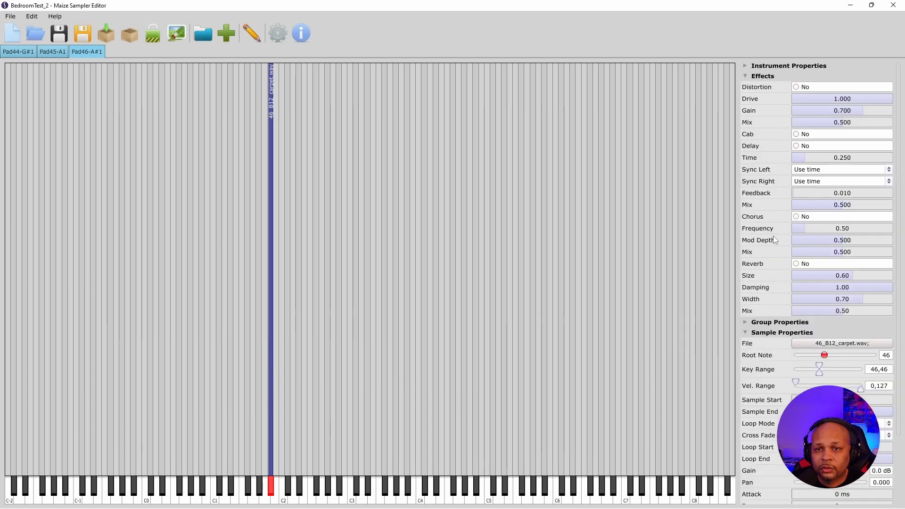
left_click(796, 87)
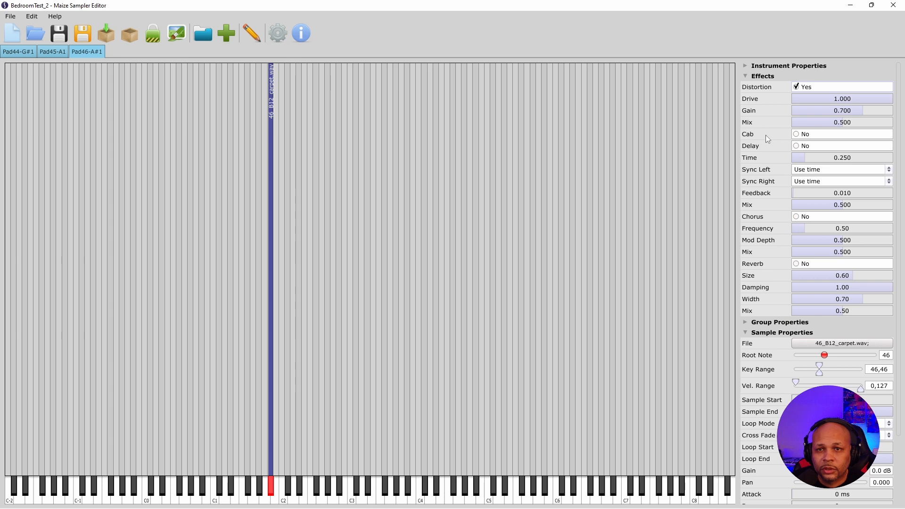
left_click_drag(837, 124, 744, 129)
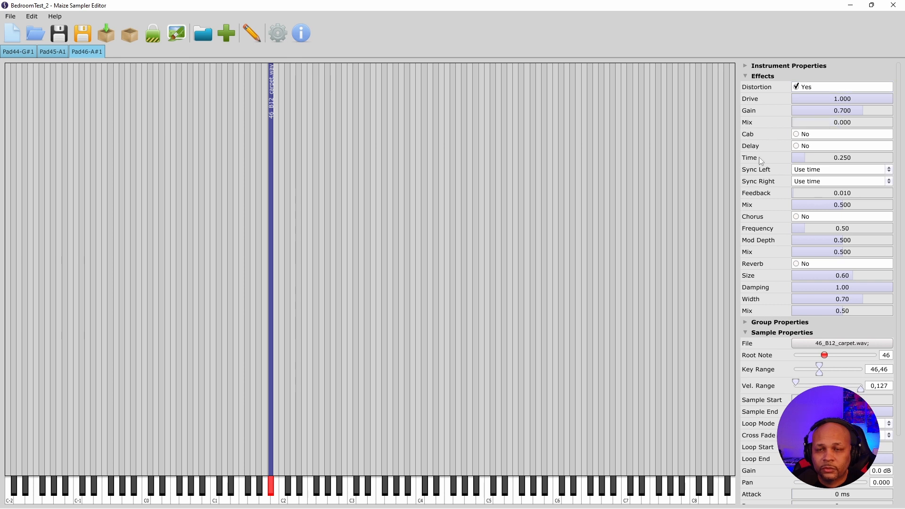
left_click(796, 146)
left_click_drag(796, 205, 754, 214)
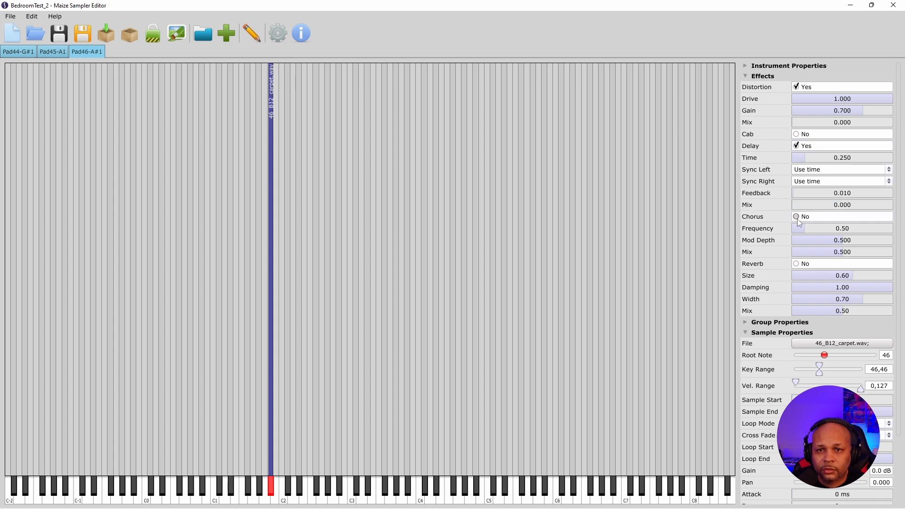
Step: Enable Chorus with its Mix at 0.000 and Reverb with its Mix at 0.00
left_click_drag(816, 252, 753, 261)
left_click(795, 263)
left_click_drag(826, 314, 757, 317)
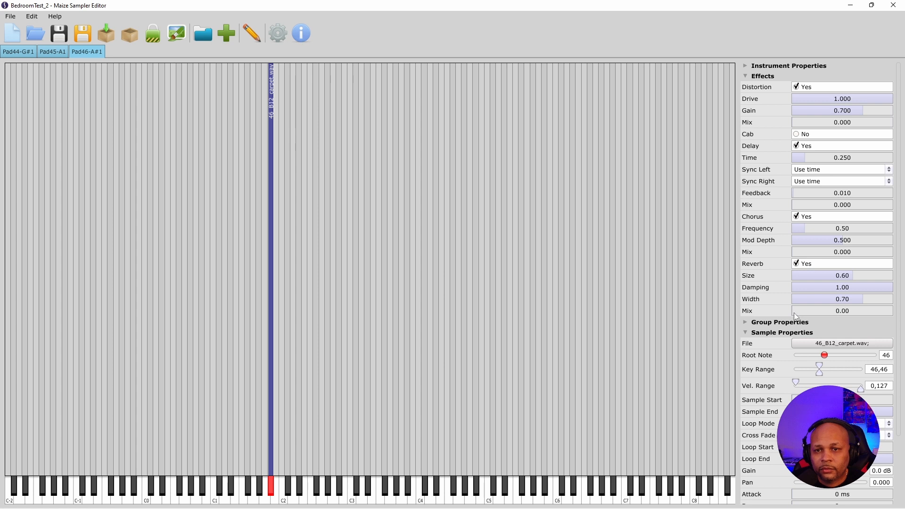
Step: Set the reverb's Size to 0.44, Damping to 0.56, Width to 0.62 and Mix to 0.12
scroll(827, 289, "down", 5)
scroll(826, 289, "down", 5)
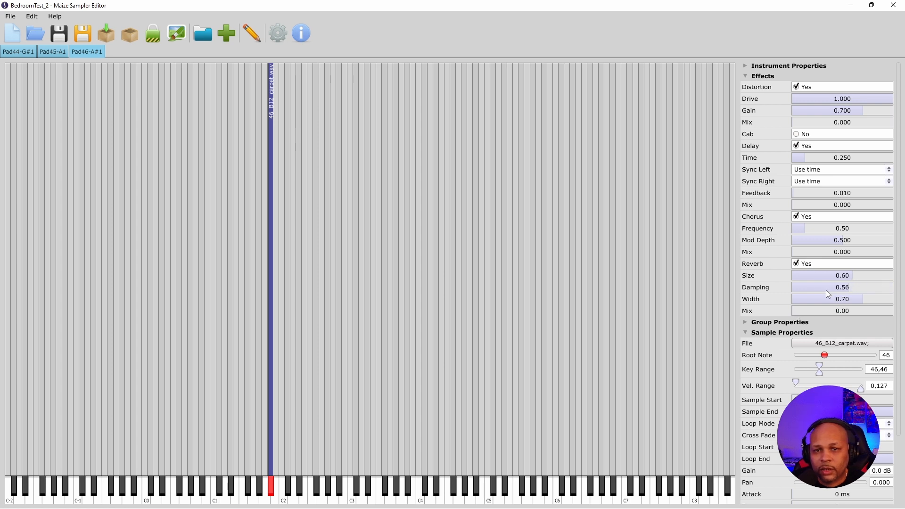
scroll(830, 279, "down", 1)
scroll(832, 299, "down", 2)
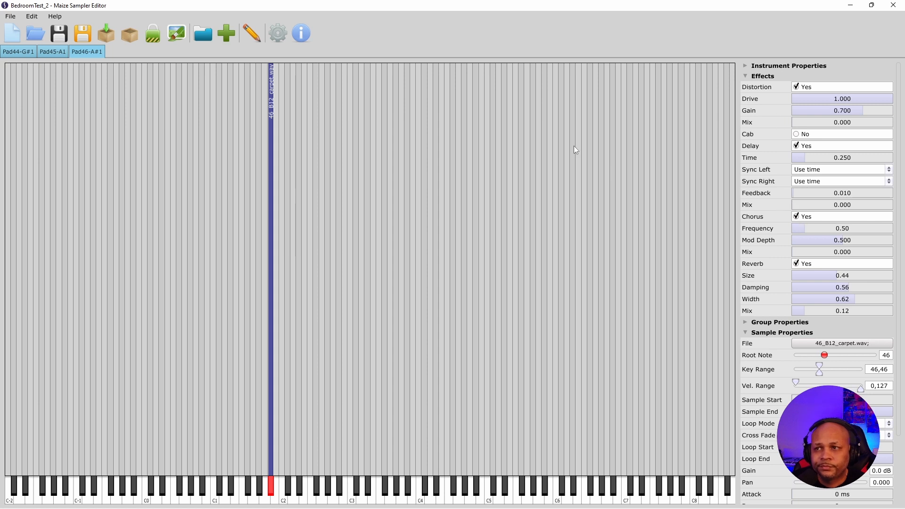
Step: Check the custom knob's Reverb Mix assignment in the Player GUI Editor, then audition the carpet sample's key with the reverb
left_click(174, 40)
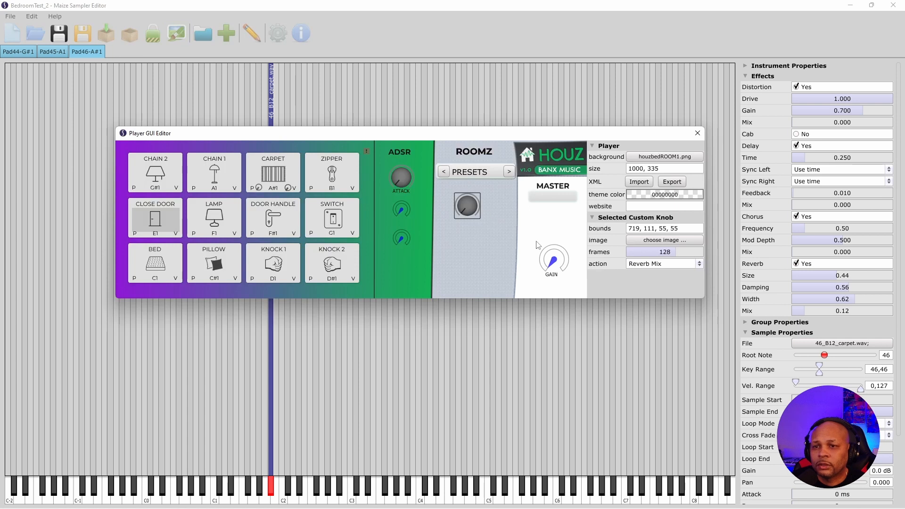
right_click(469, 203)
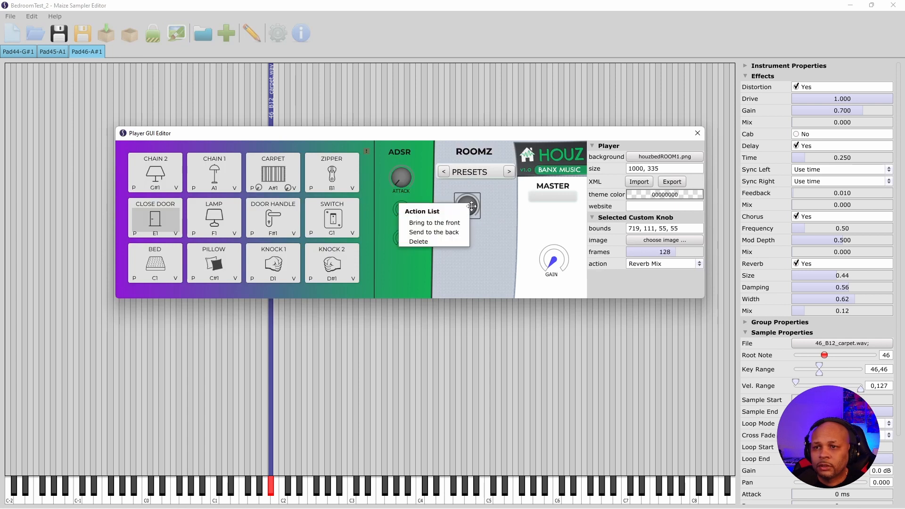
key("Escape")
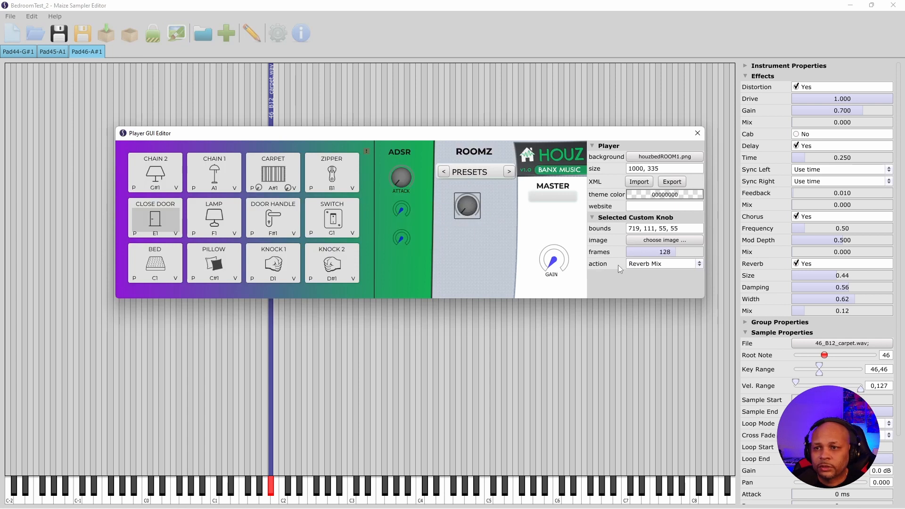
left_click(270, 486)
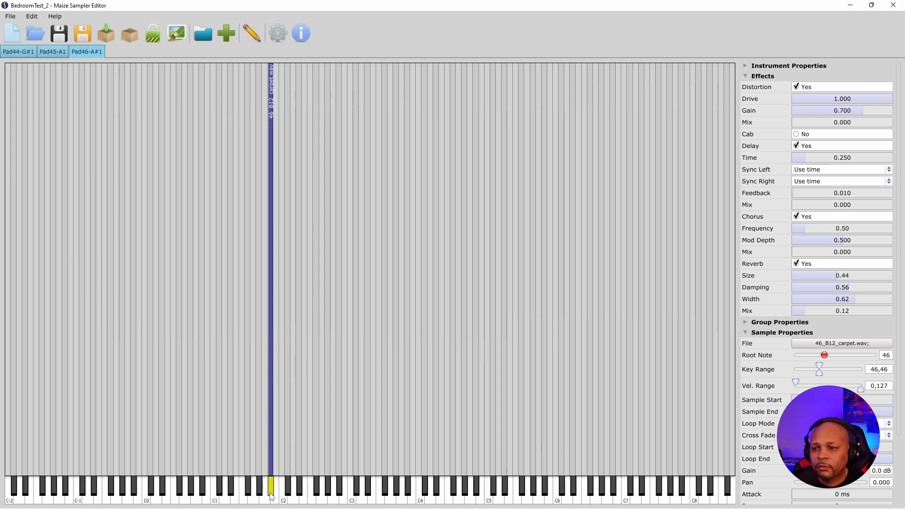
left_click(270, 493)
left_click(270, 494)
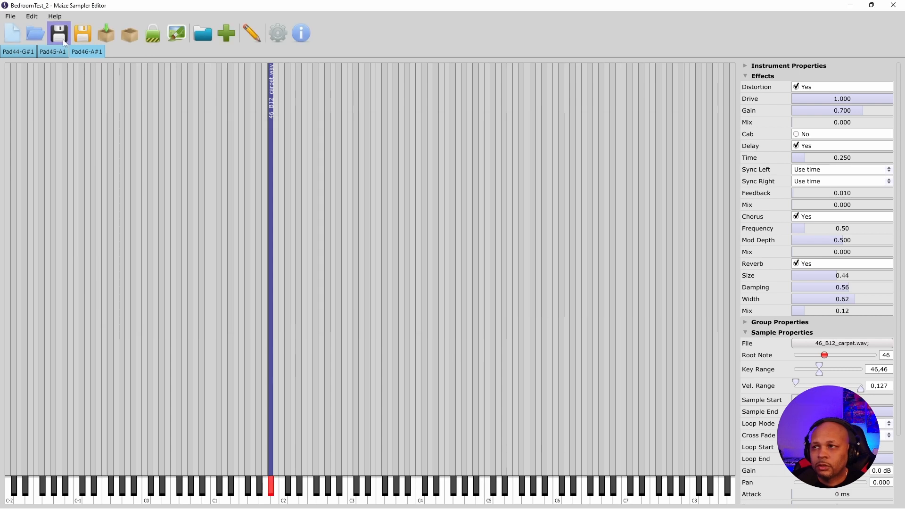
left_click(107, 40)
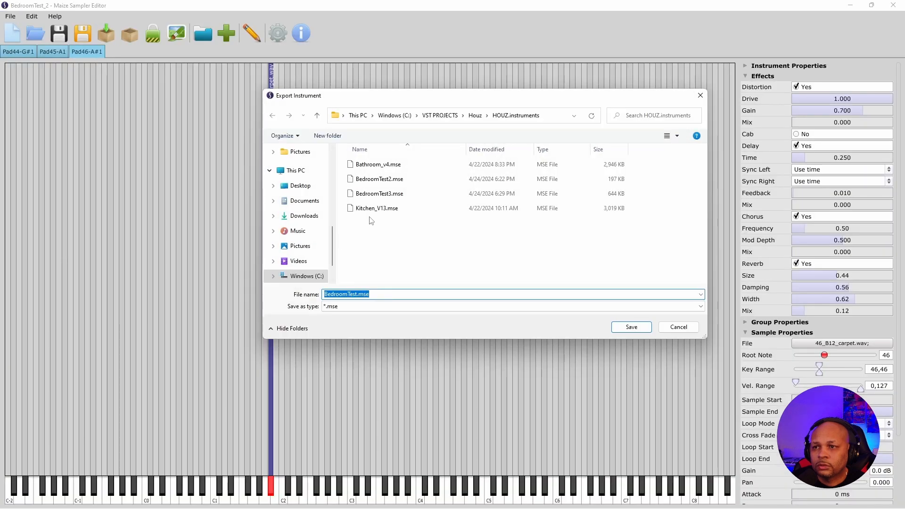
left_click(377, 194)
left_click(360, 294)
left_click(360, 294)
key("BackSpace")
type("4")
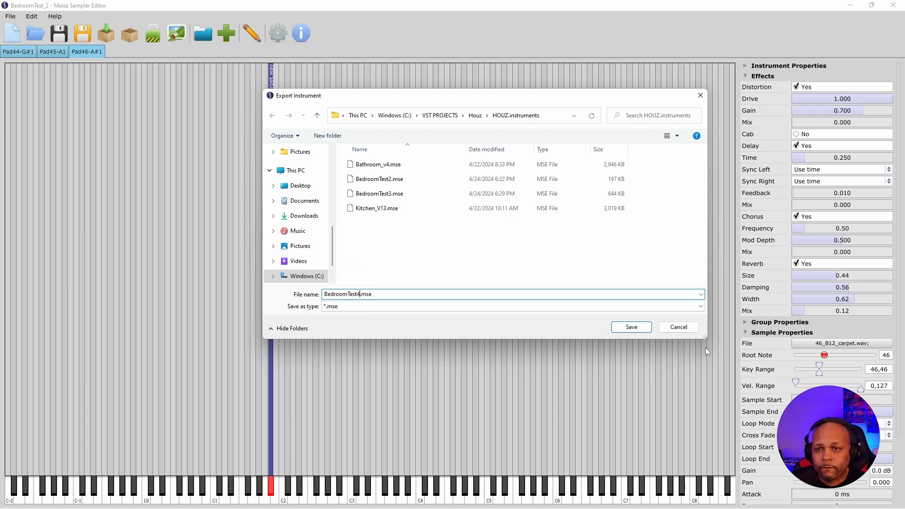
left_click(677, 330)
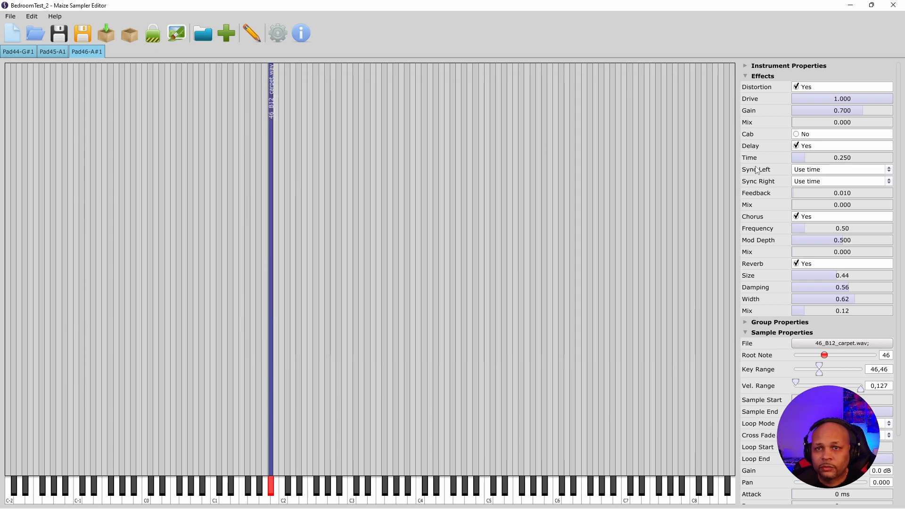
Step: Export the instrument as BedroomTest4.mse into the HOUZ.instruments folder
scroll(754, 173, "down", 1)
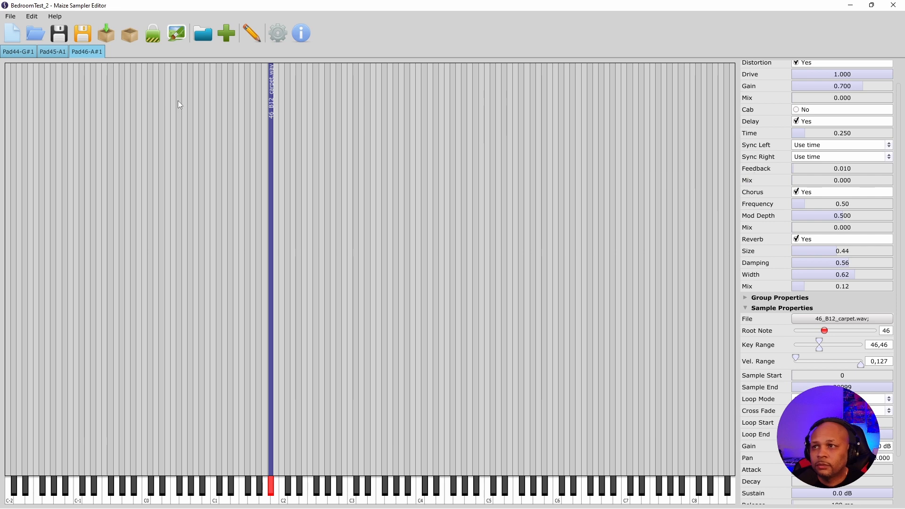
left_click(106, 34)
left_click(358, 295)
type("4.mse")
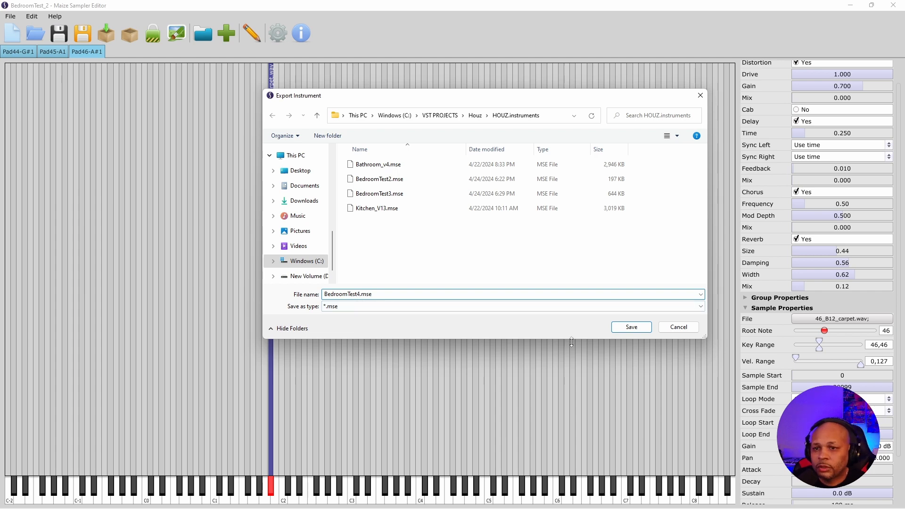
left_click(617, 328)
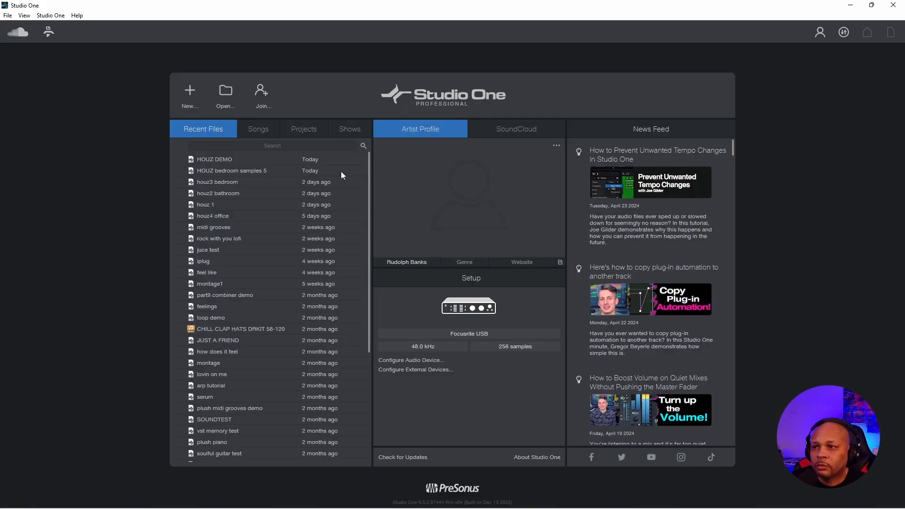
Step: Switch to Studio One, open the HOUZ DEMO song, and load the newest BedroomTest preset in the HOUZ instrument on Track 1
double_click(219, 158)
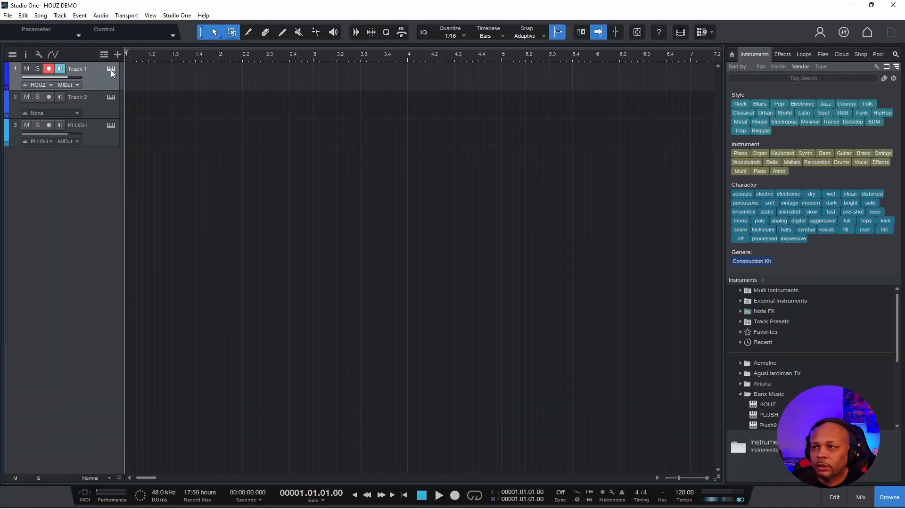
left_click(111, 69)
left_click(504, 203)
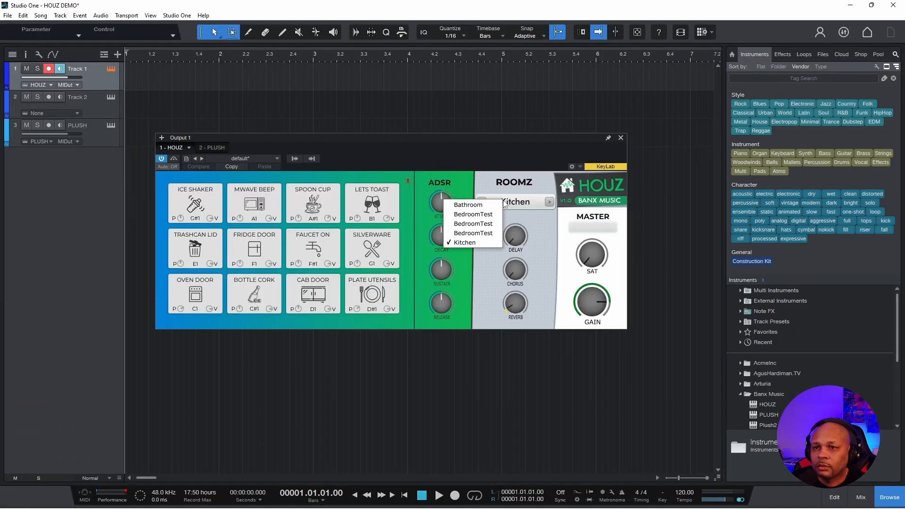
left_click(487, 231)
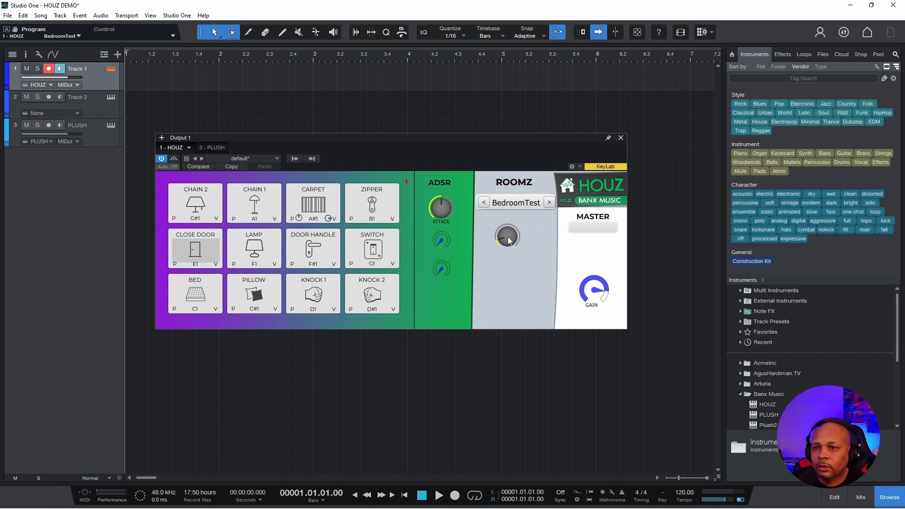
Step: Audition the Carpet pad while testing the GAIN knob and the reverb knob below the preset selector
left_click(315, 208)
left_click_drag(591, 291, 580, 335)
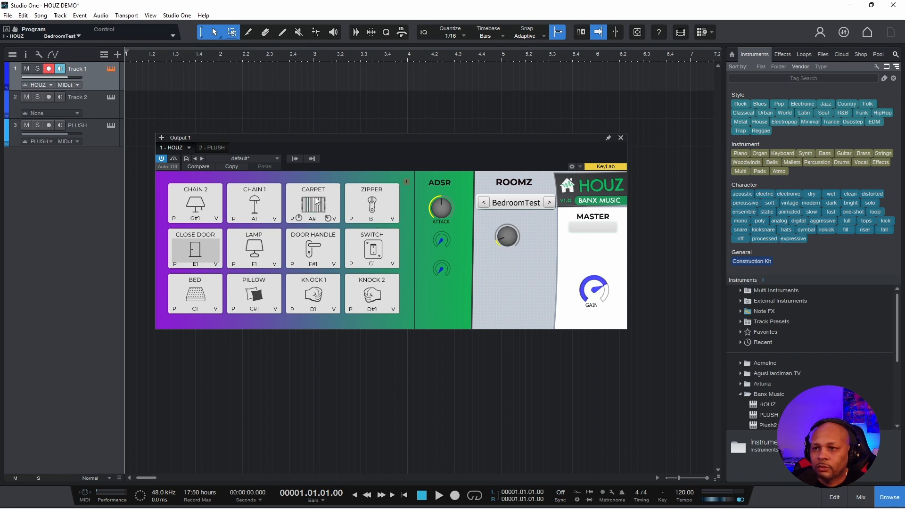
left_click_drag(498, 240, 493, 200)
left_click_drag(503, 242, 446, 227)
left_click_drag(507, 242, 403, 231)
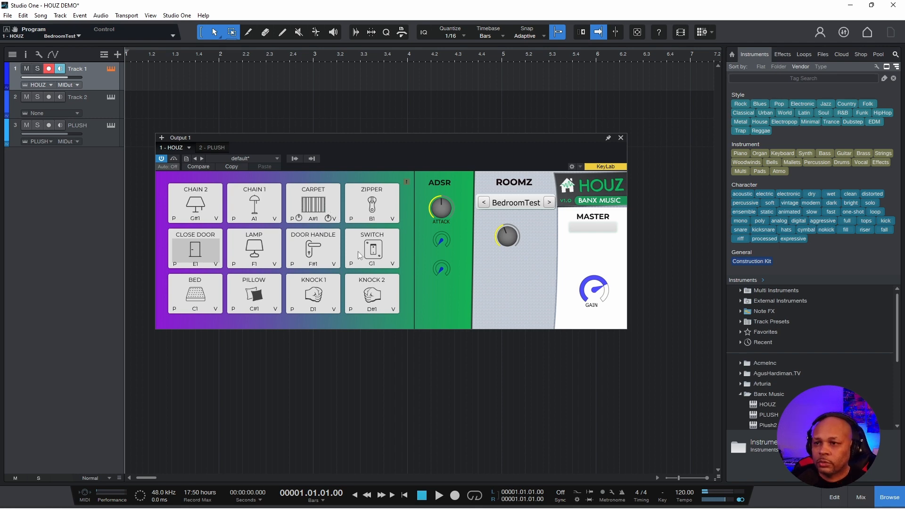
Step: Change the HOUZ preset to Bathroom, test the BANX MUSIC logo's website link, and minimize the browser
left_click(549, 202)
left_click(591, 201)
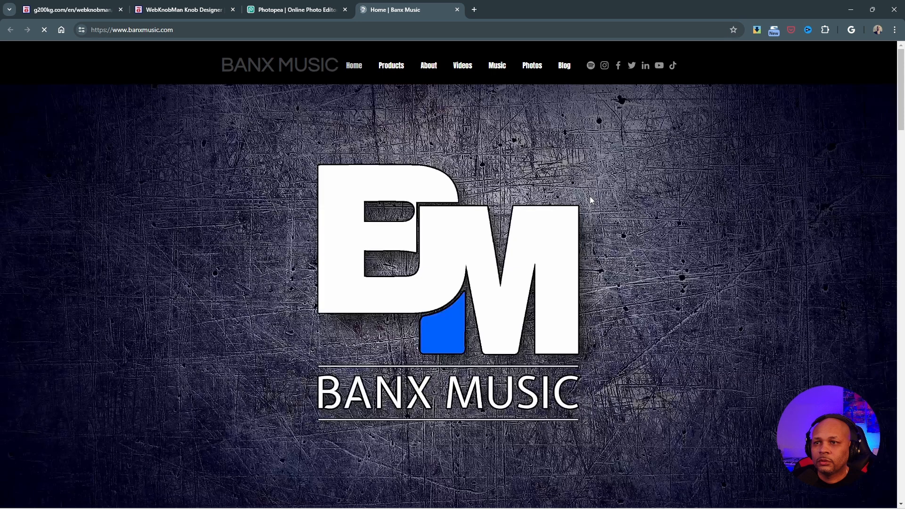
left_click(850, 9)
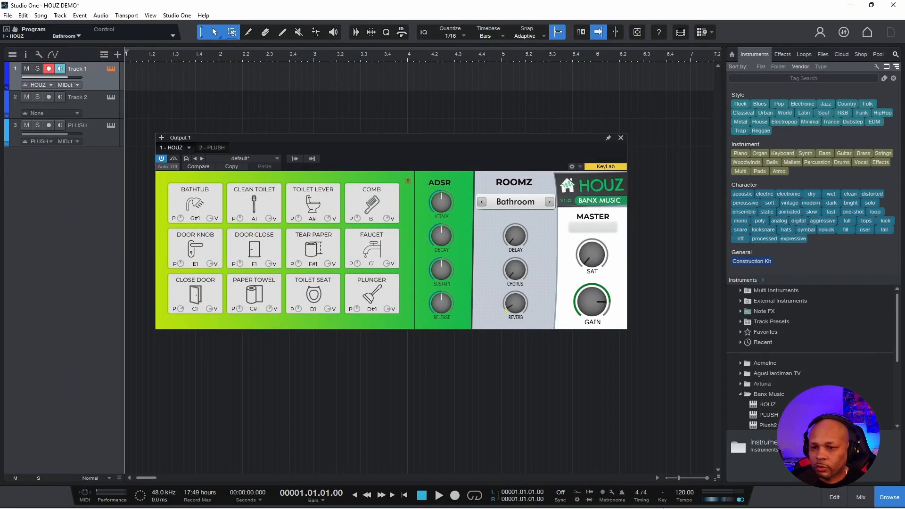
Step: Switch to Maize Sampler Editor, open Bedroom3.ms2, and bring its Player GUI Editor over the sample map
left_click(682, 498)
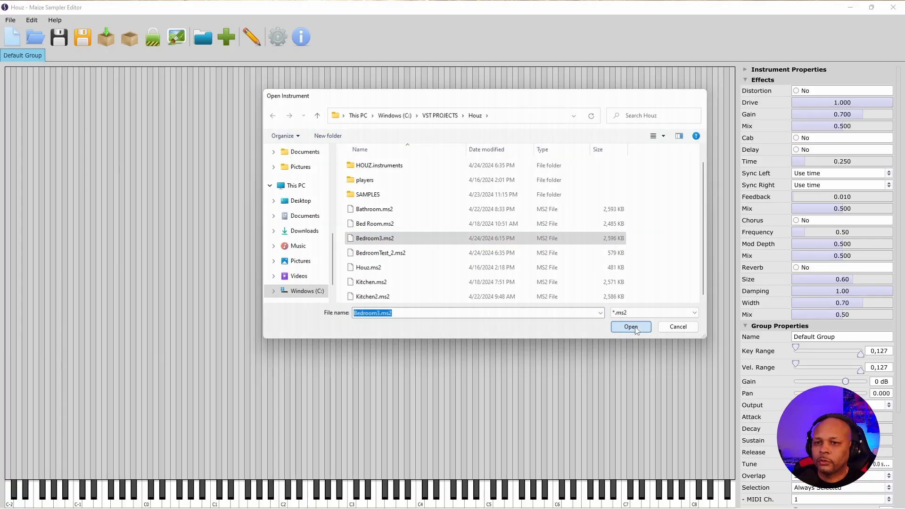
double_click(452, 238)
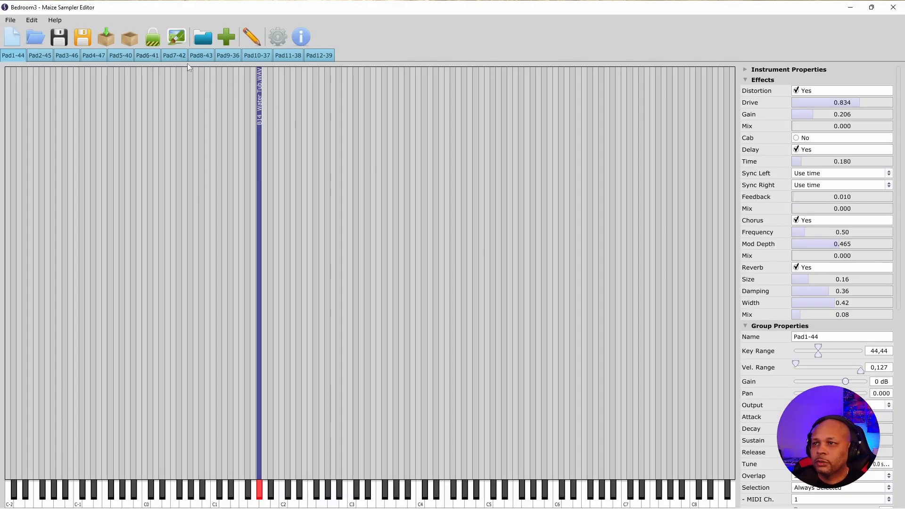
left_click(174, 40)
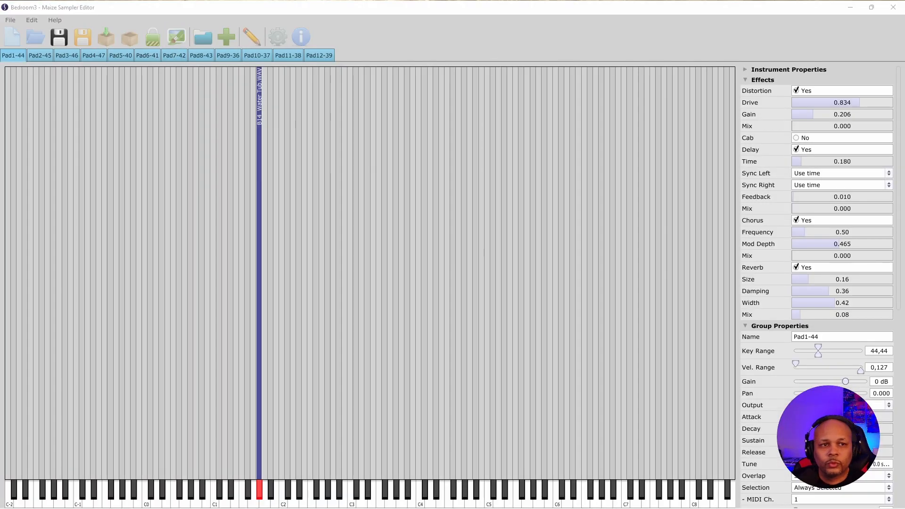
left_click_drag(855, 187, 249, 154)
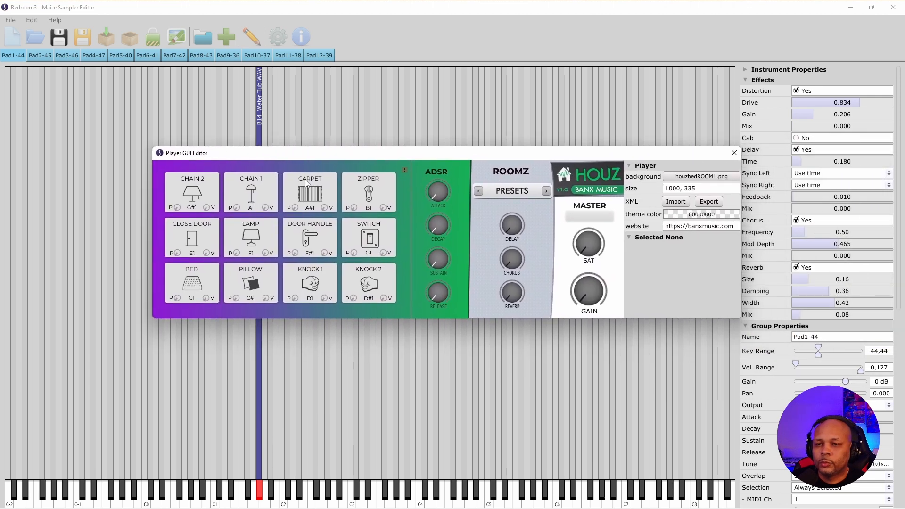
Step: Inspect the VU meter below MASTER and browse its image options without choosing a replacement
left_click(588, 216)
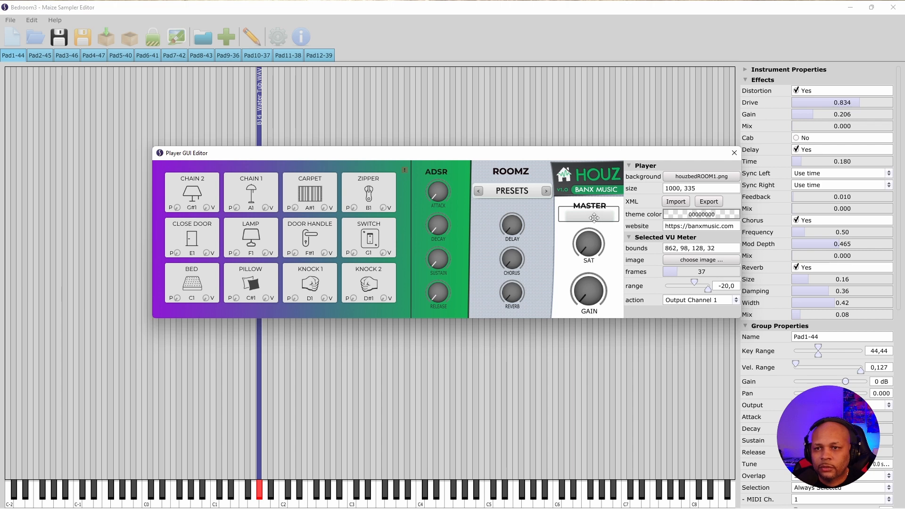
left_click(672, 260)
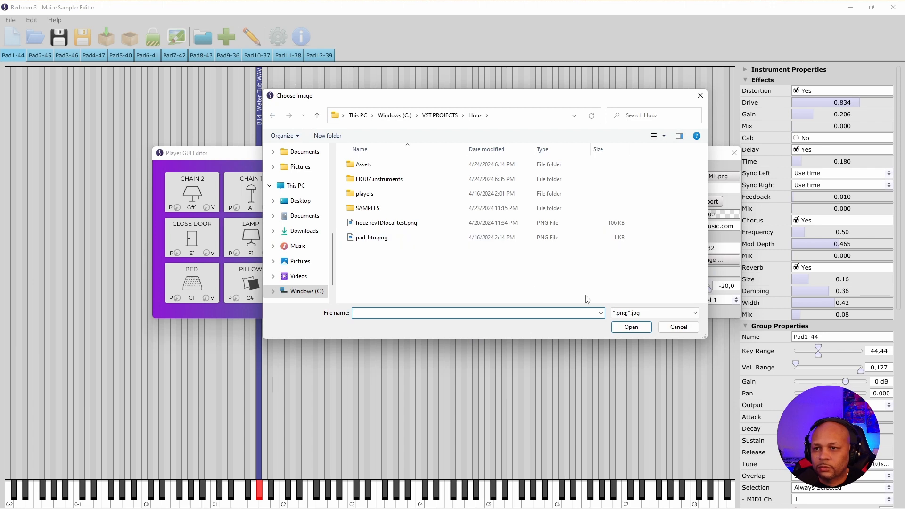
left_click(667, 327)
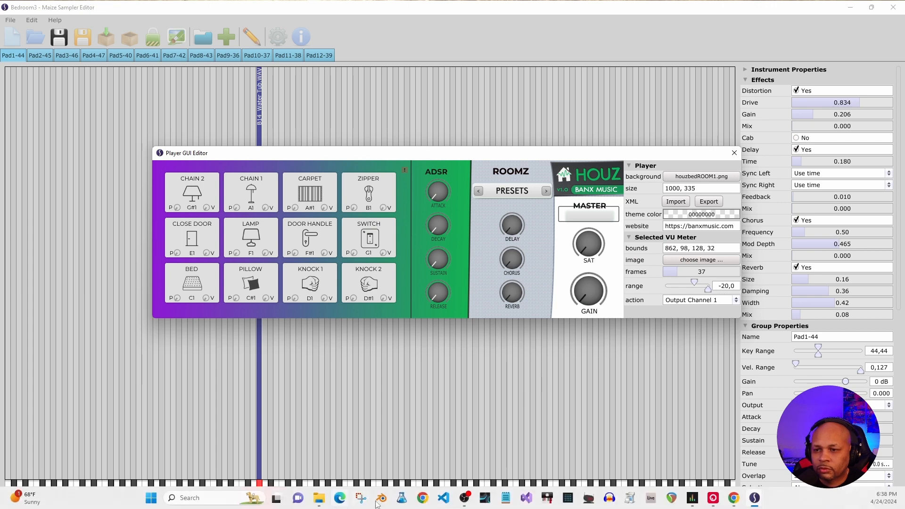
Step: Switch to the browser's KnobGallery and open the led.knob meter (#1910) in WebKnobMan
left_click(424, 497)
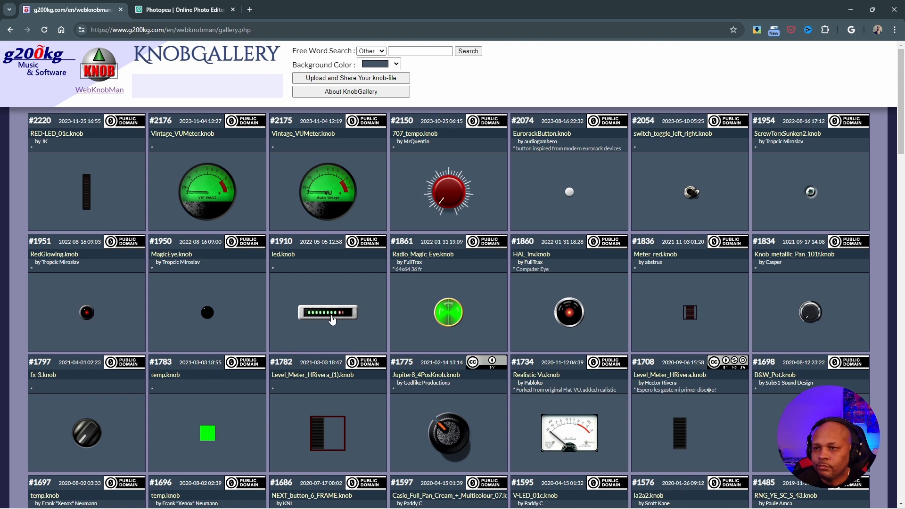
left_click(333, 319)
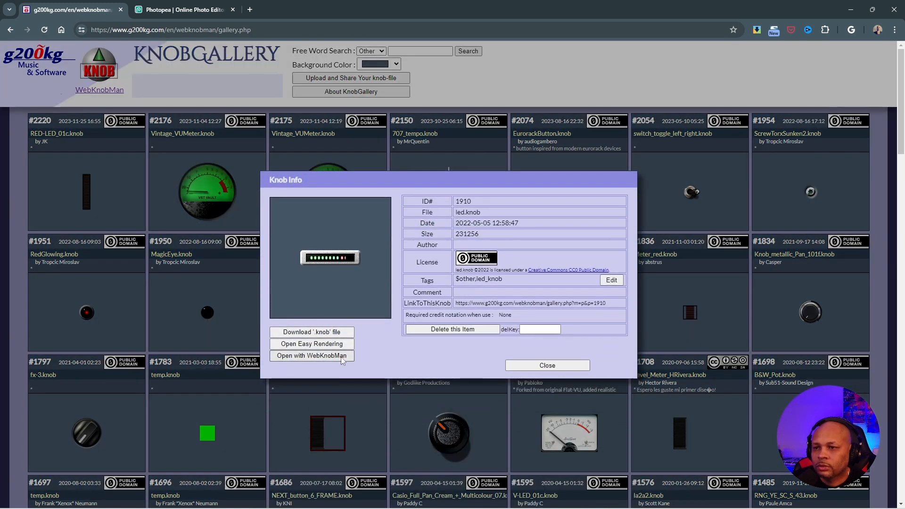
left_click(342, 356)
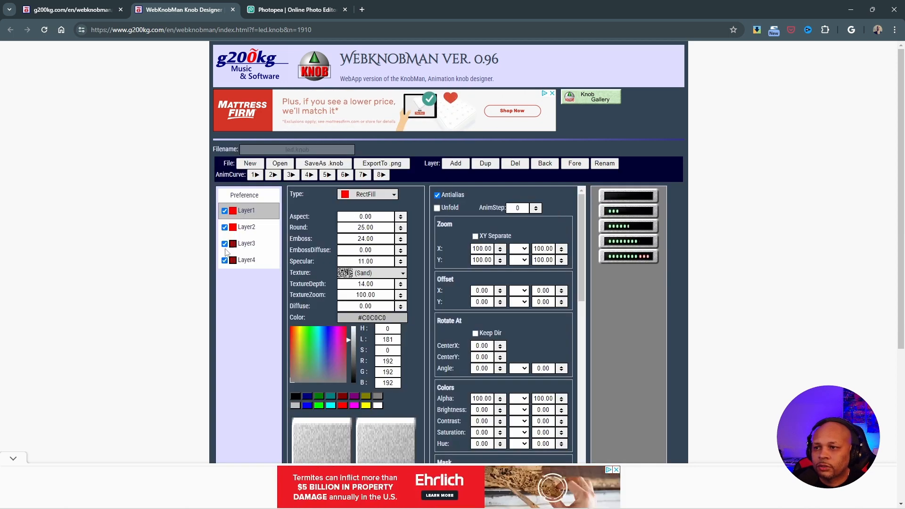
Step: Hide Layer2 and Layer1 of the led.knob meter so only the LED layers render, and export it as a PNG image
left_click(225, 228)
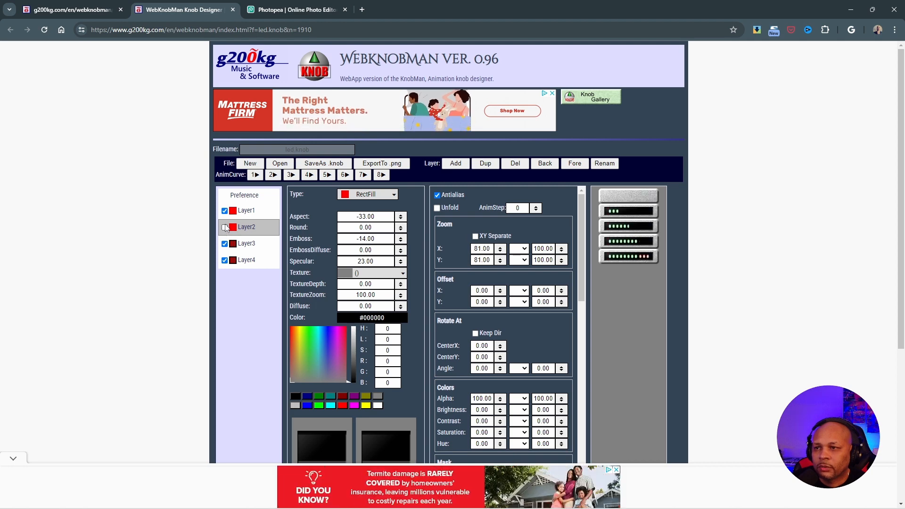
left_click(225, 211)
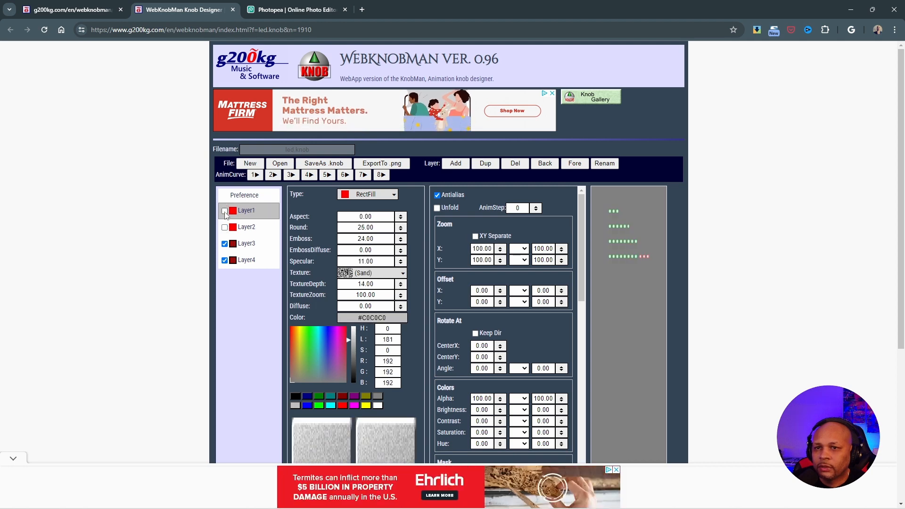
left_click(377, 166)
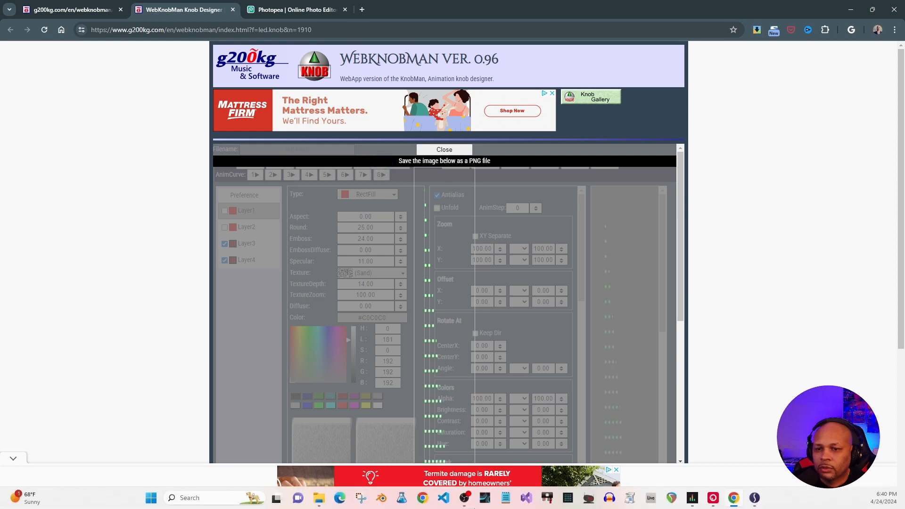
Step: Switch to the Bedroom3 project in Maize Sampler Editor and bring up its Player GUI Editor
mouse_move(753, 499)
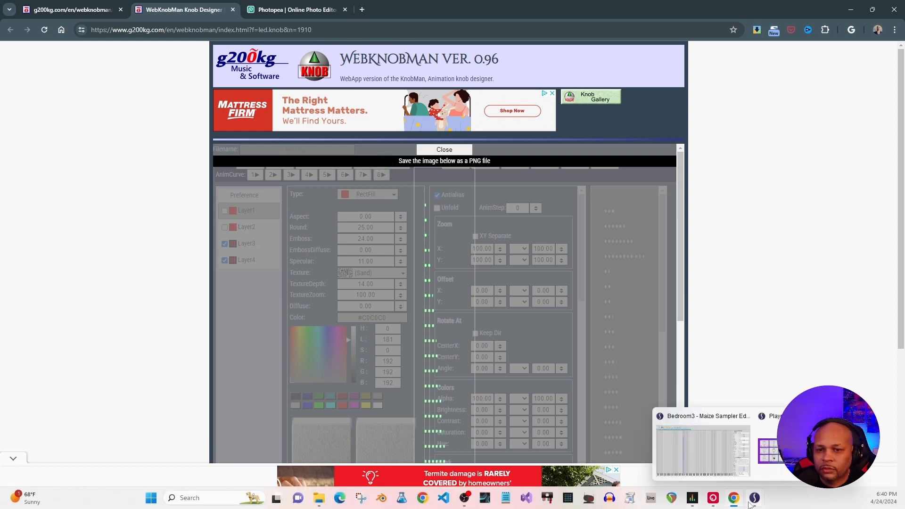
left_click(716, 419)
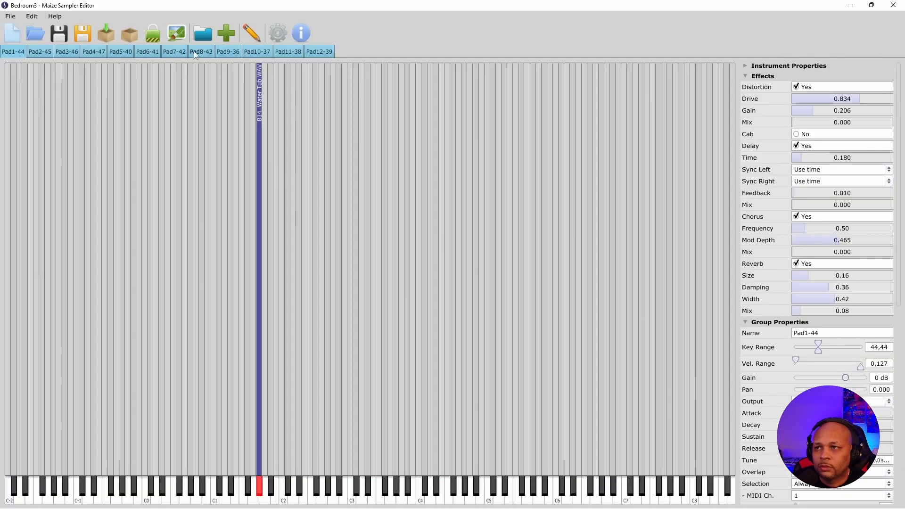
left_click(177, 34)
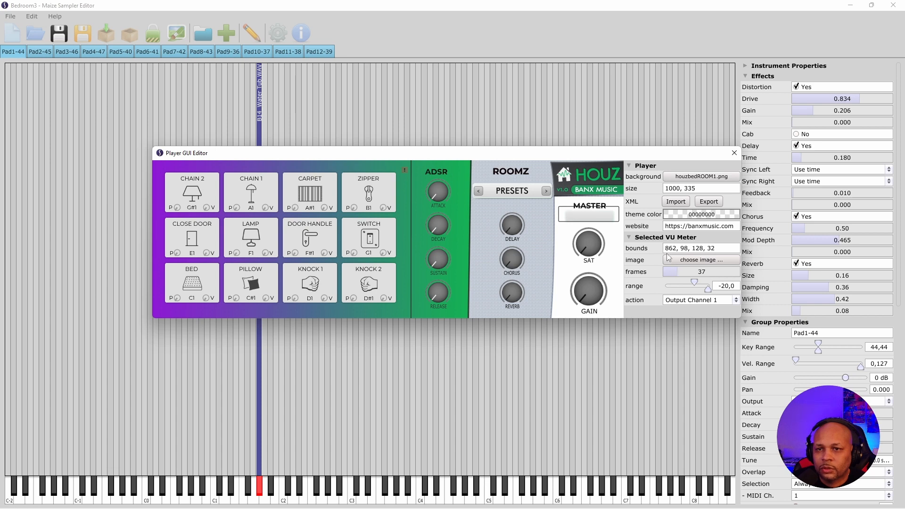
Step: Try adding a VU meter over the SAT and GAIN knobs, delete it, and reselect the existing meter below MASTER
right_click(550, 247)
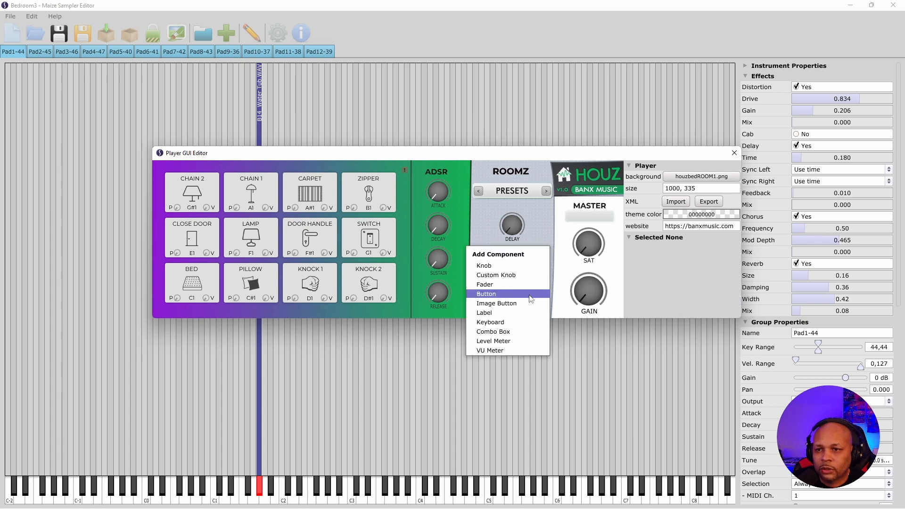
left_click(506, 350)
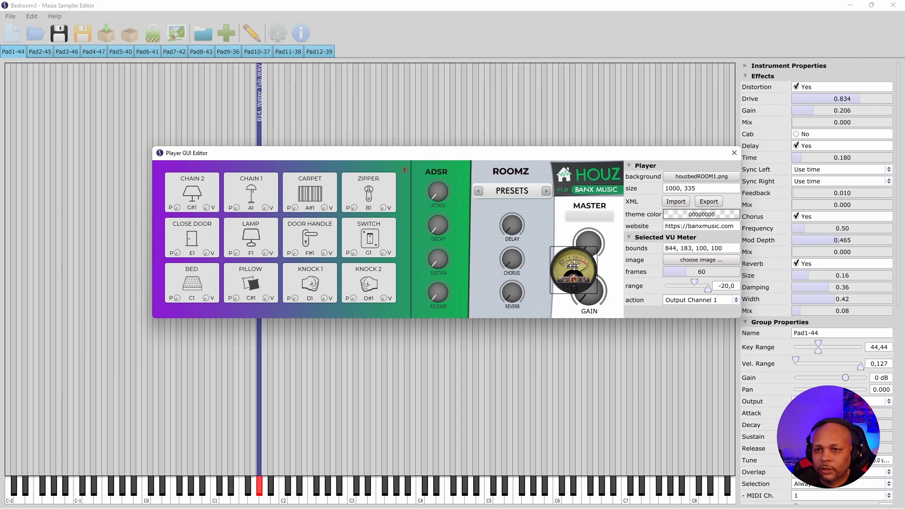
key("Delete")
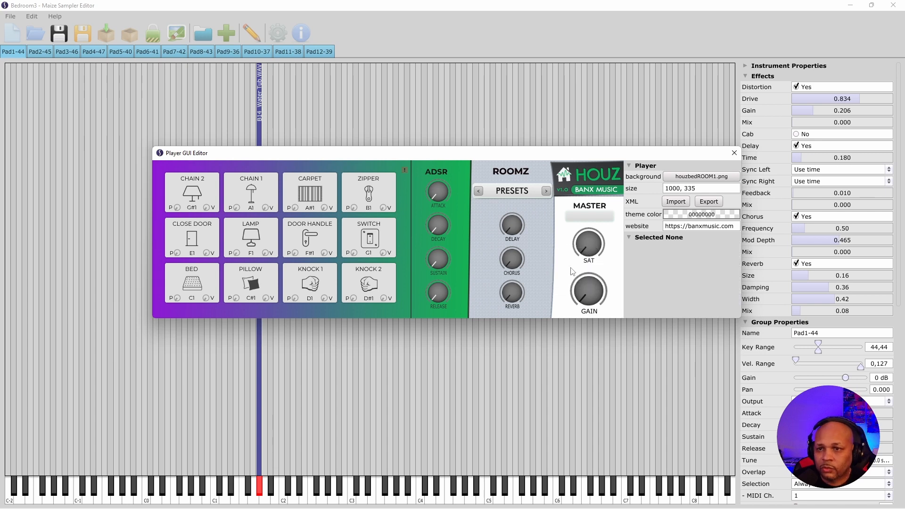
left_click(588, 217)
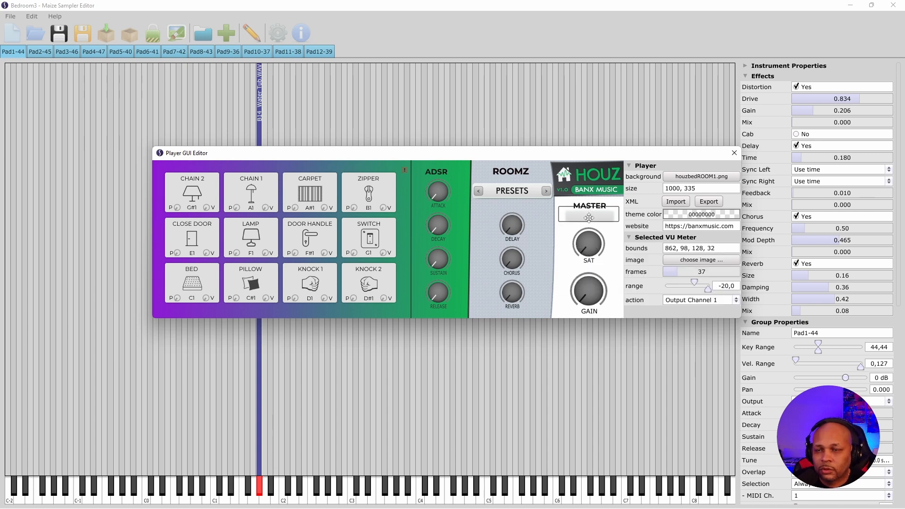